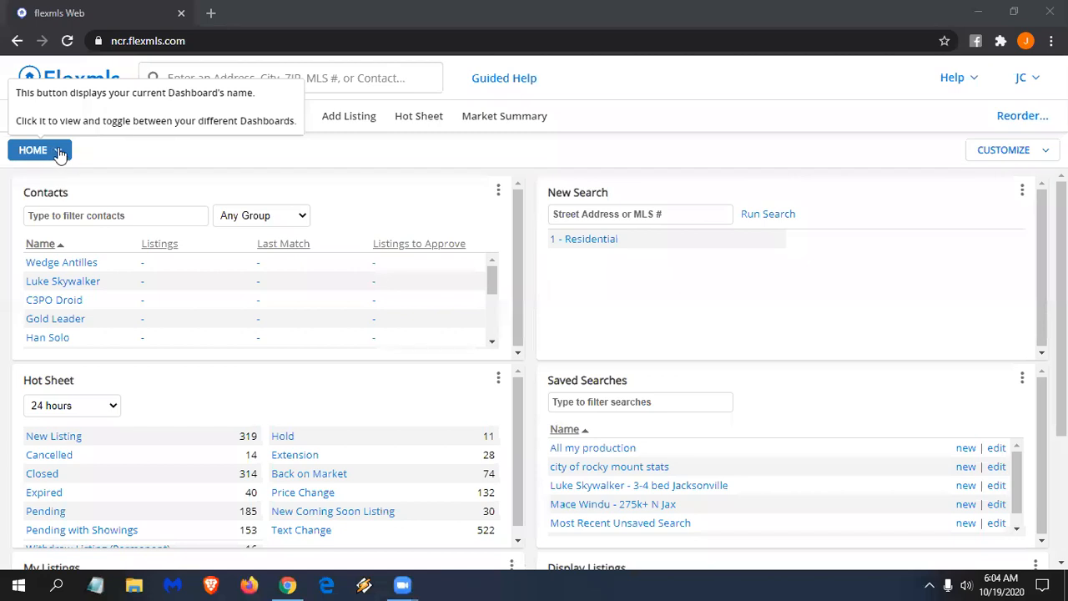
- Look over the MLS dashboard and the contact management page, then return to the Home dashboard
left_click(60, 152)
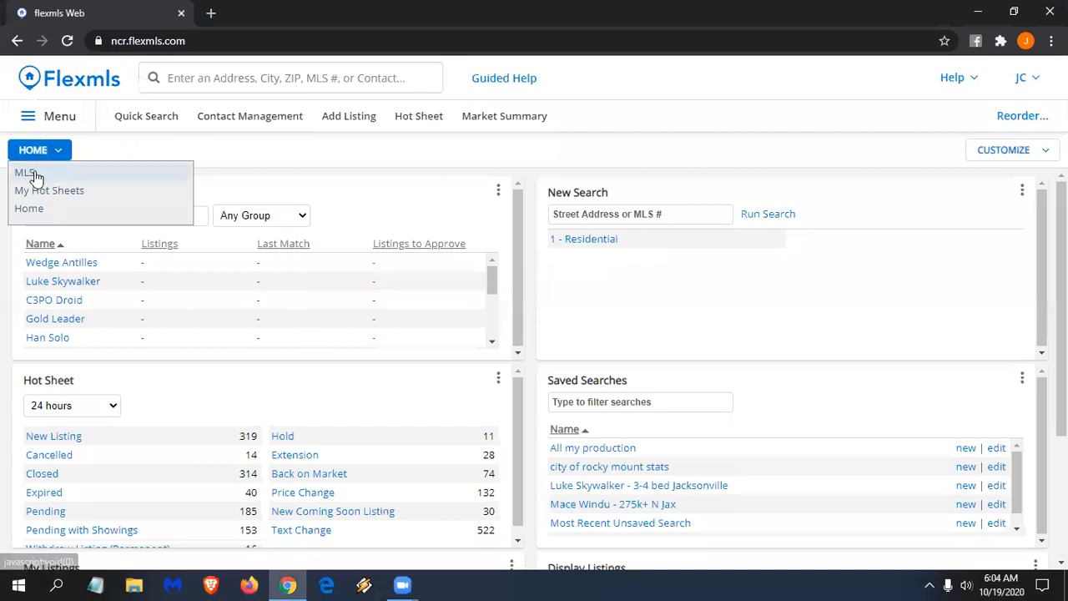
left_click(40, 176)
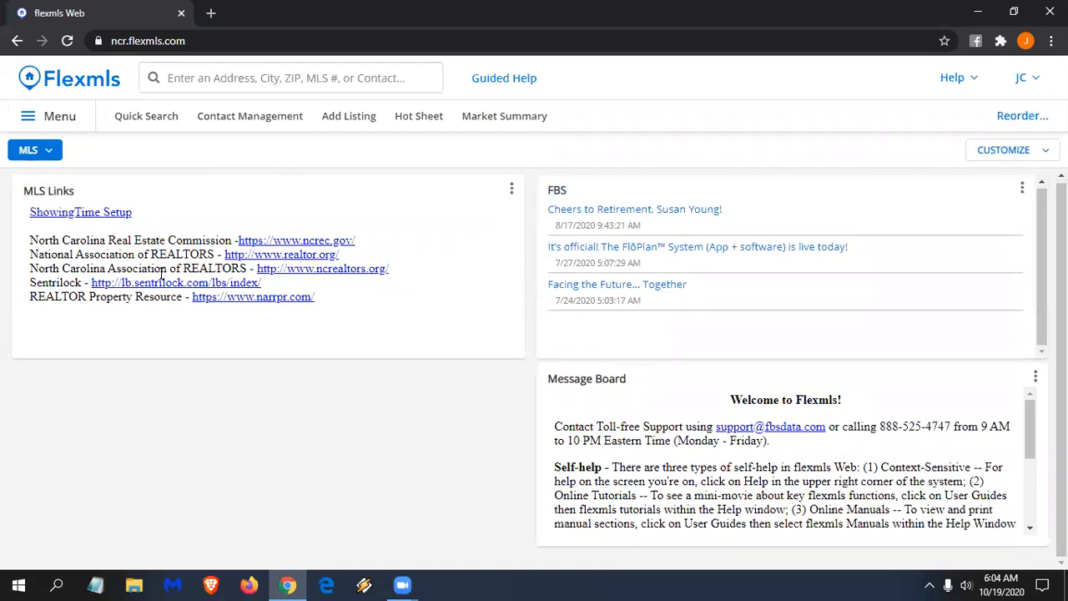
left_click(52, 151)
left_click(37, 210)
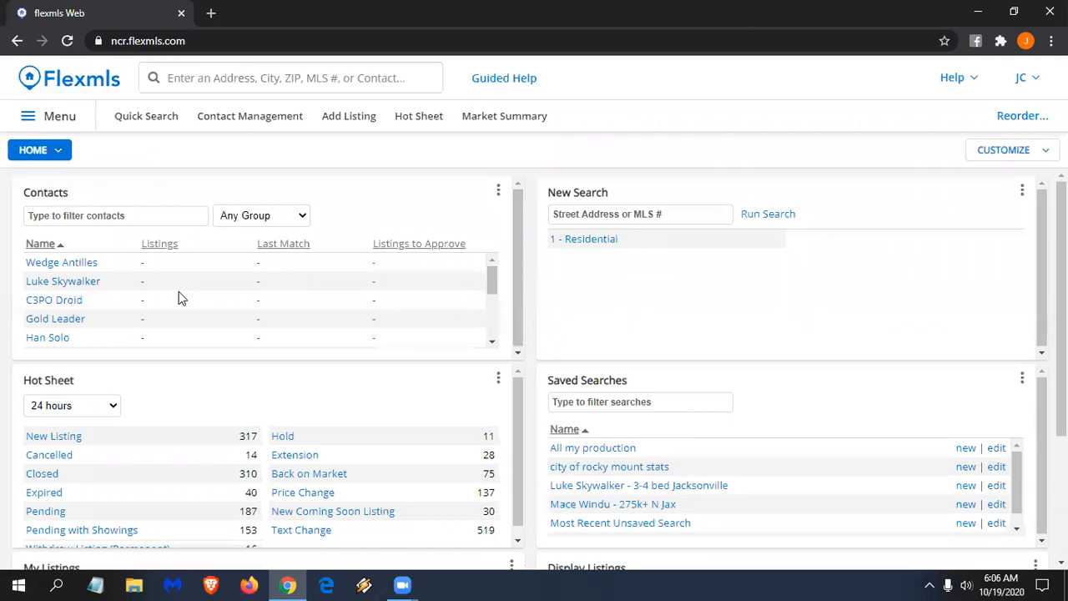
left_click(39, 192)
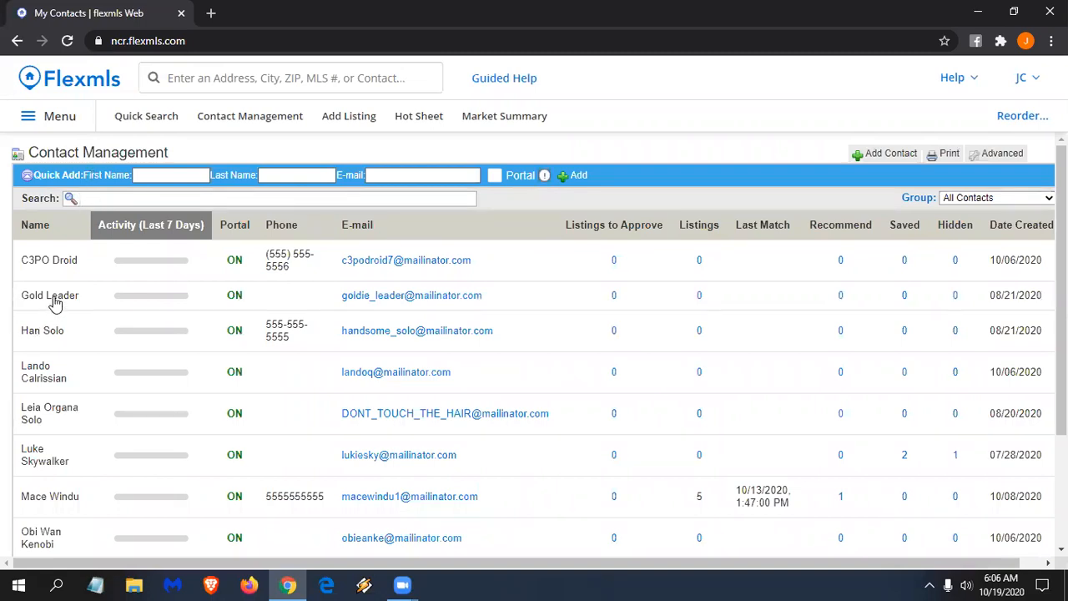
left_click(84, 86)
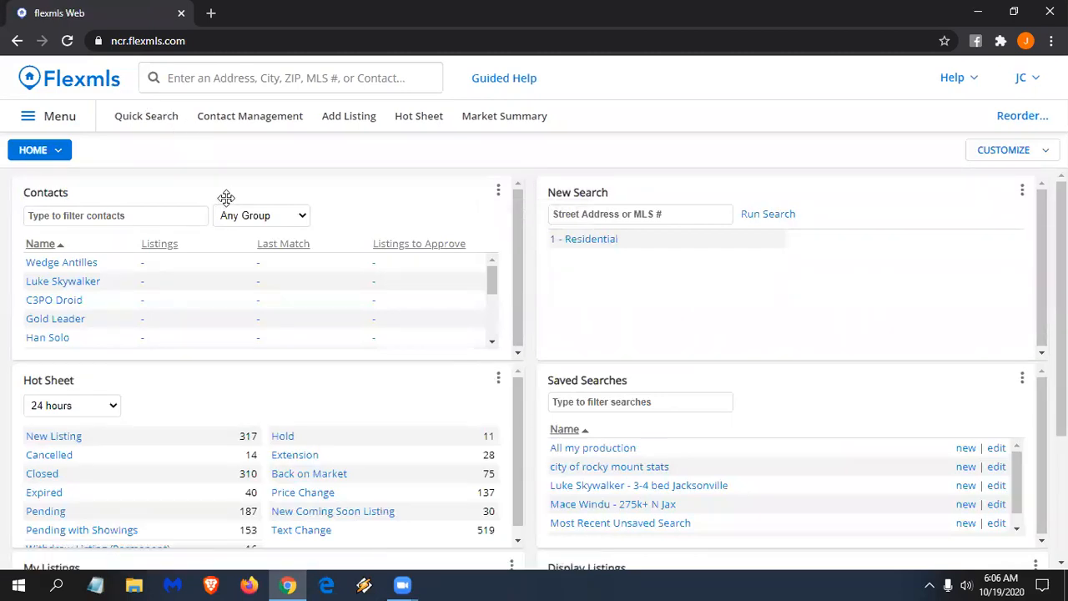
- Show the Portal, Fav, Listings, Last Match and Listings to Approve columns in the Contacts gadget
left_click(499, 192)
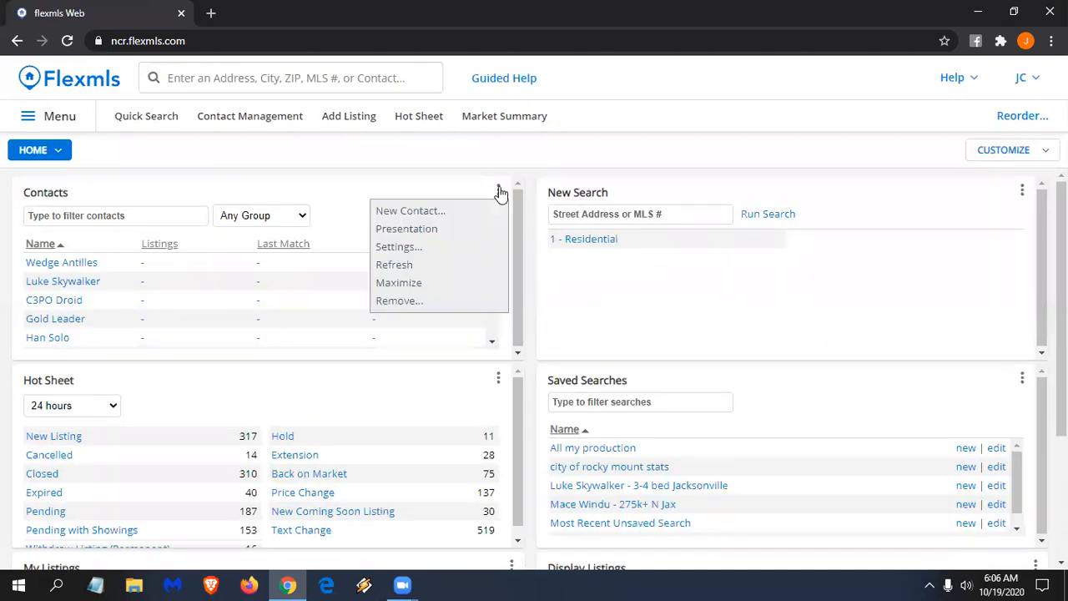
left_click(400, 248)
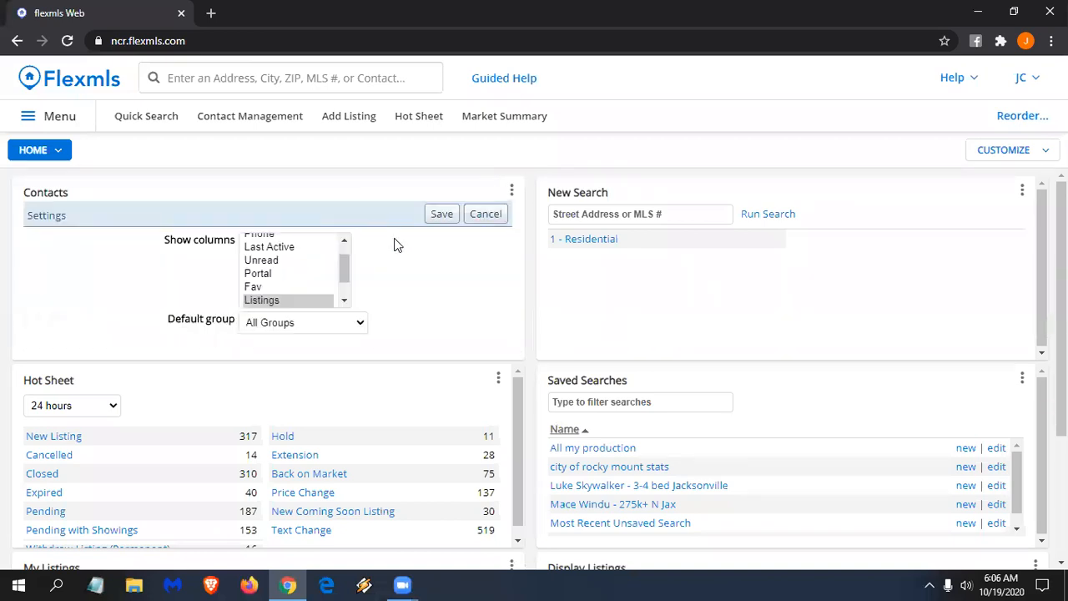
left_click(346, 267)
key("shift+Down")
key("shift+Down")
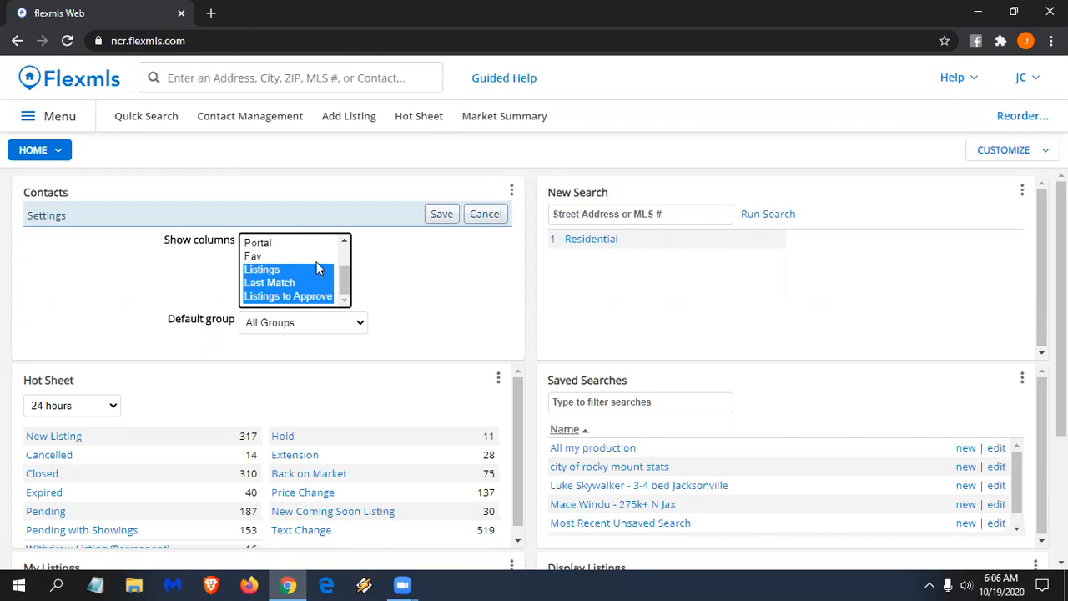
left_click(289, 243, "ctrl")
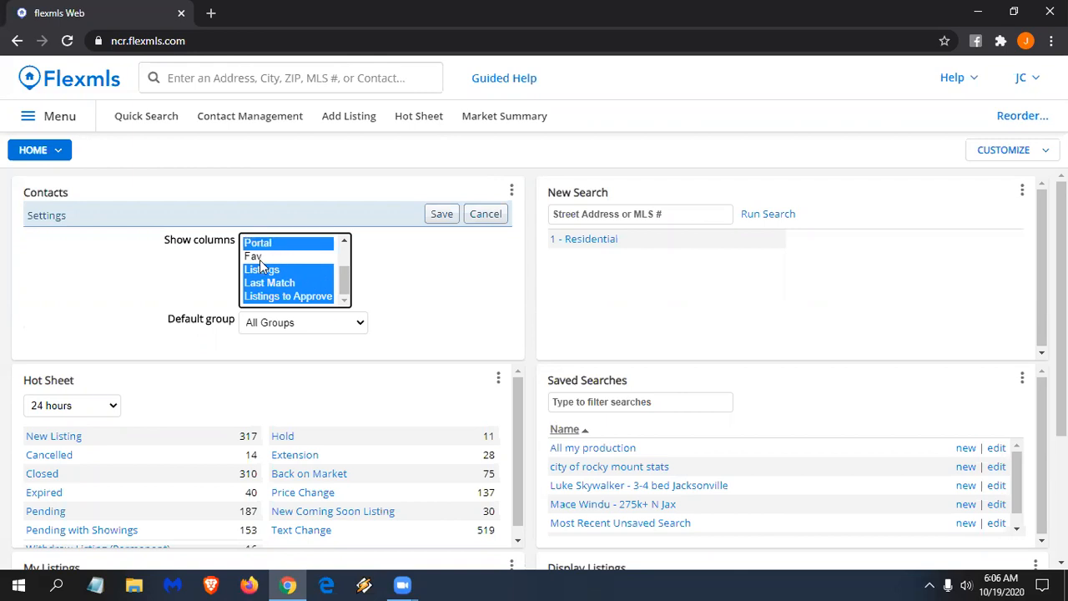
left_click(267, 256, "ctrl")
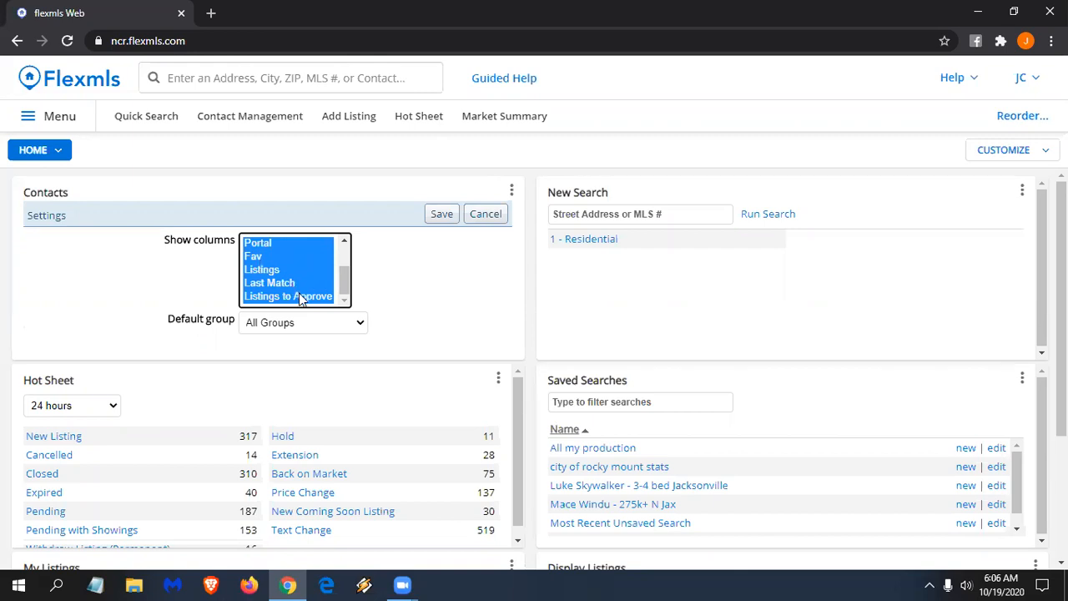
left_click_drag(347, 277, 345, 265)
scroll(311, 265, "down", 1)
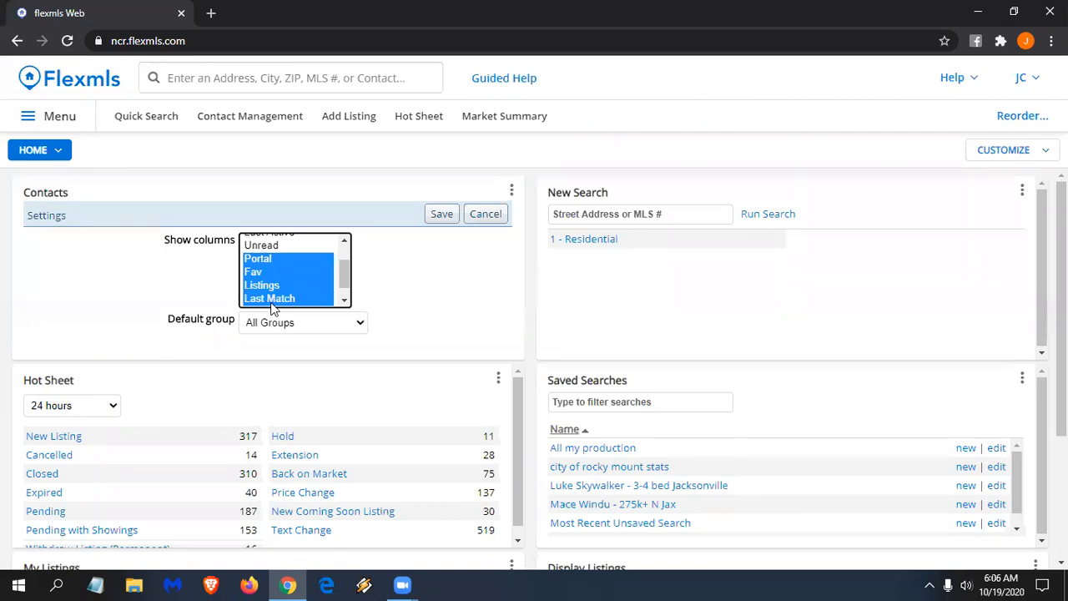
left_click(441, 217)
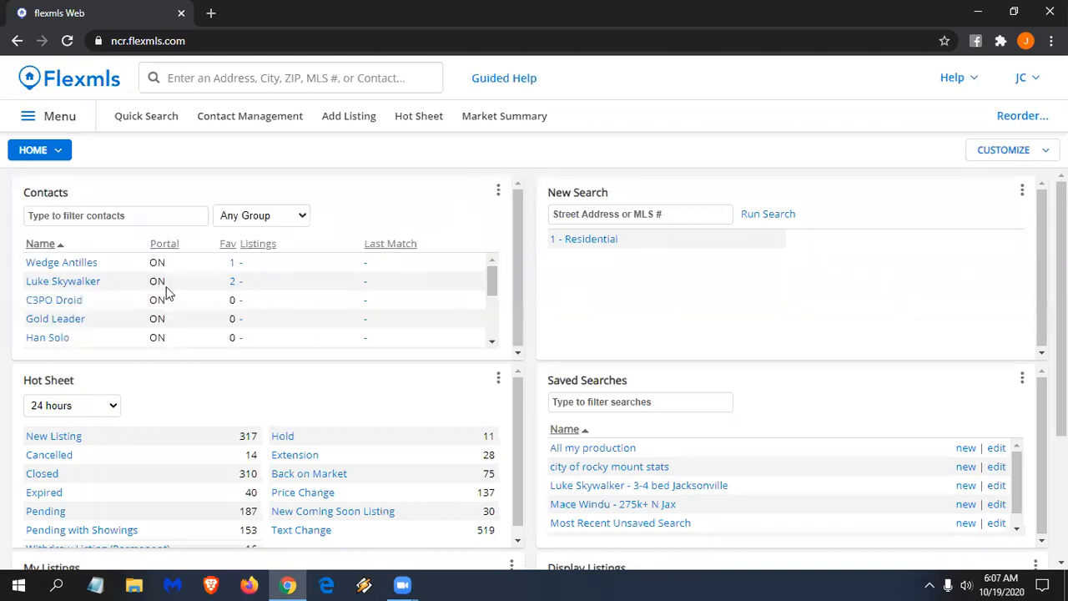
- Sort the Contacts gadget by Last Match, newest first, putting the 10/13/2020 match on top
scroll(251, 286, "down", 3)
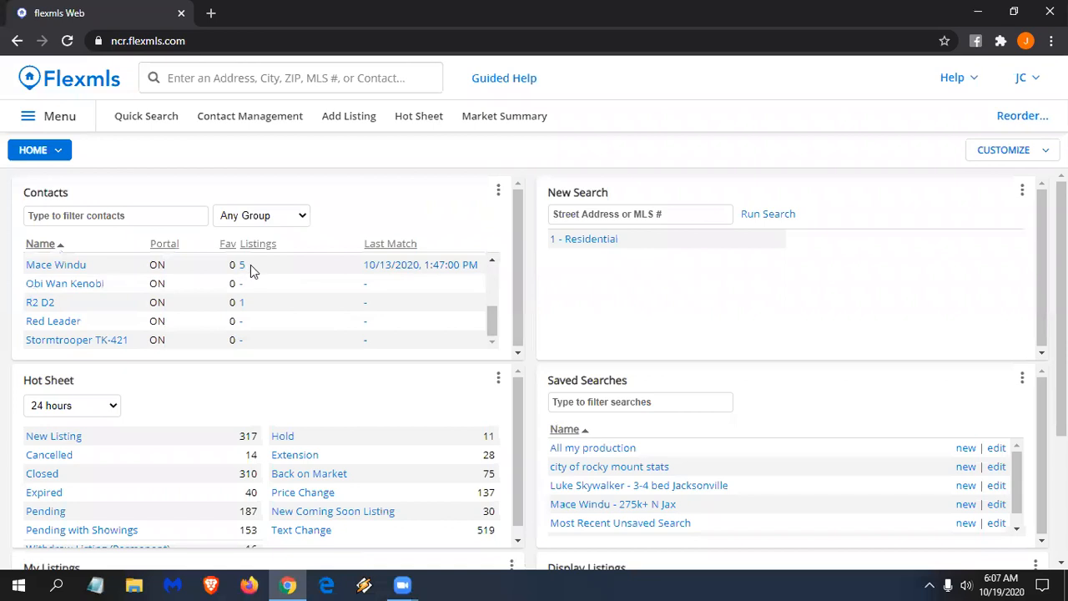
scroll(269, 303, "up", 3)
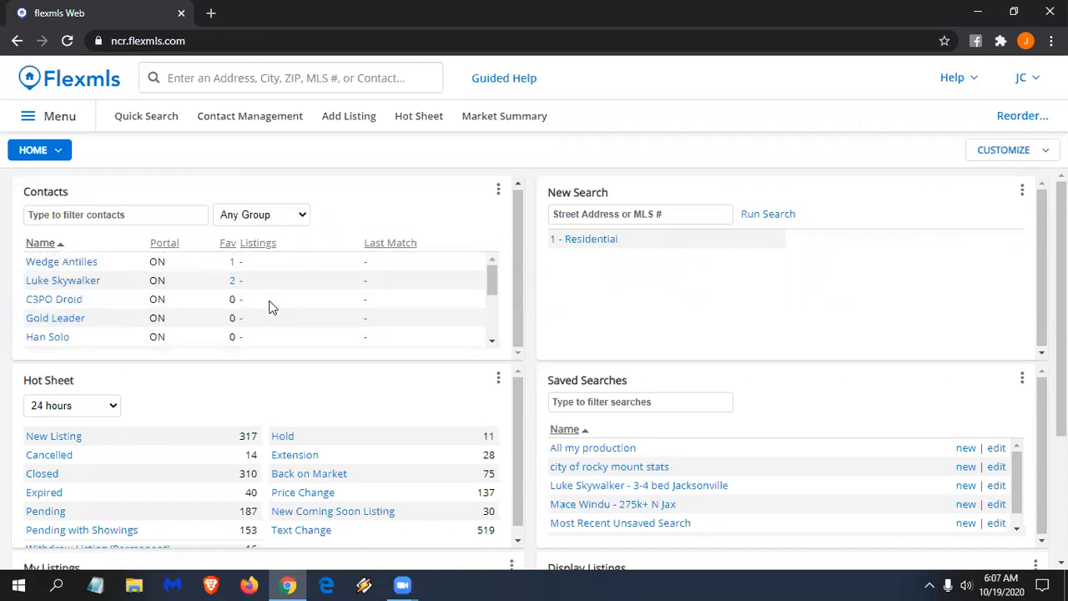
left_click(388, 248)
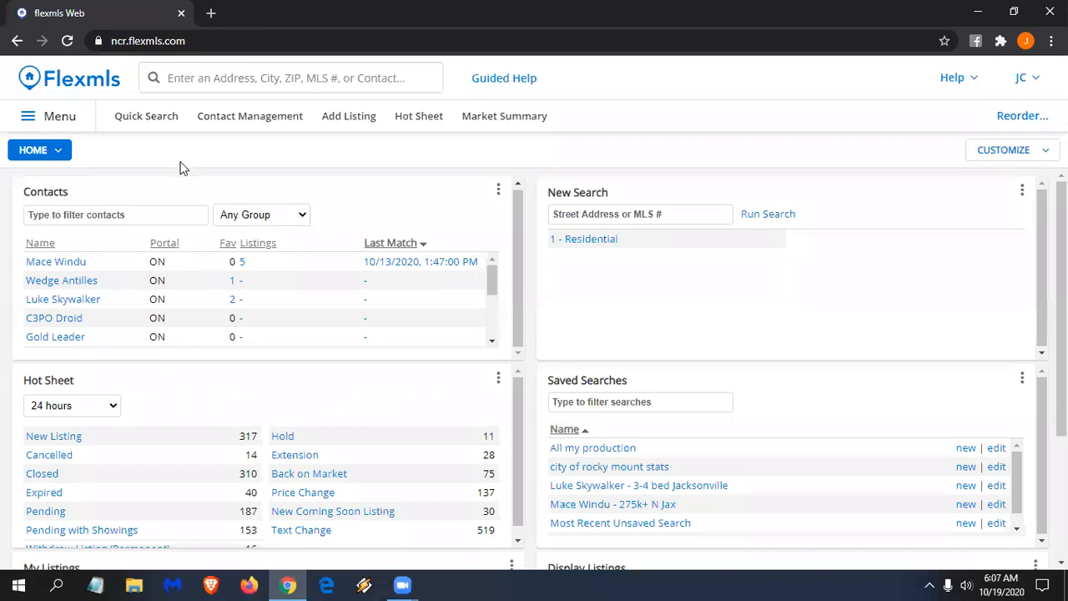
left_click(55, 264)
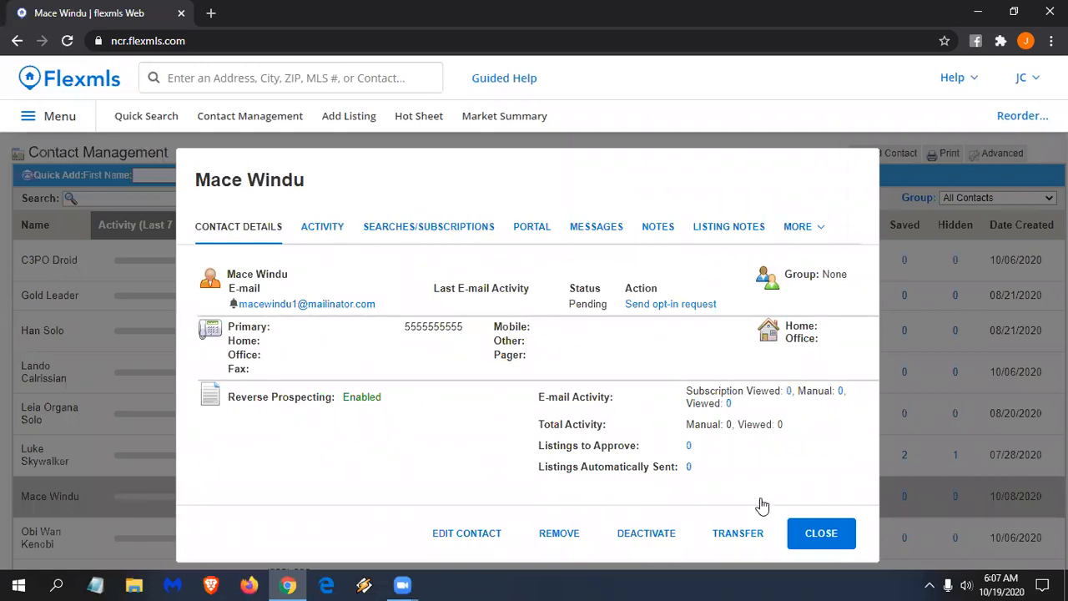
left_click(822, 536)
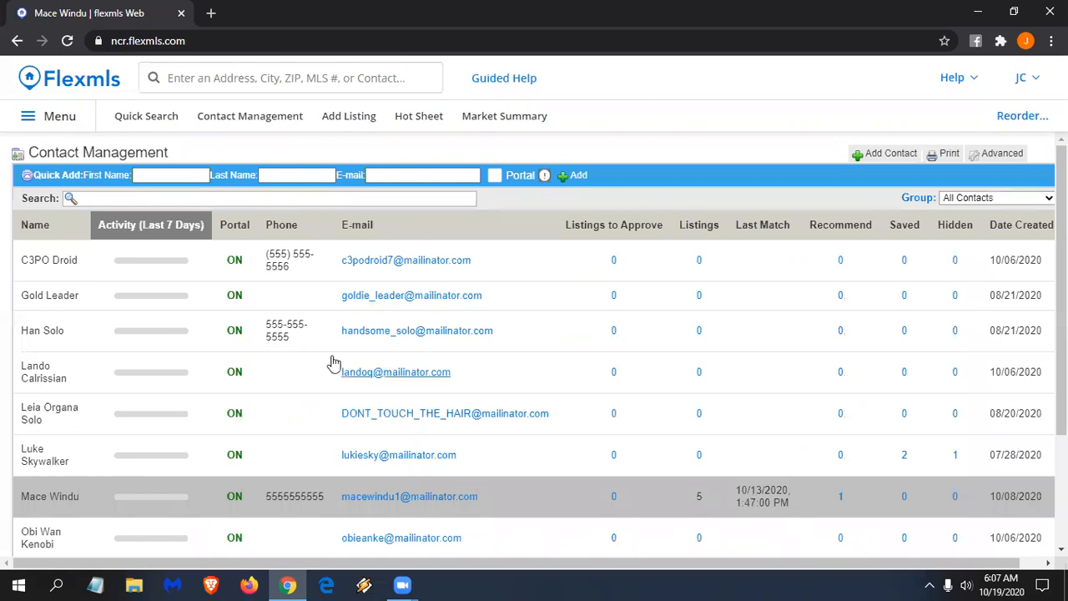
left_click(69, 83)
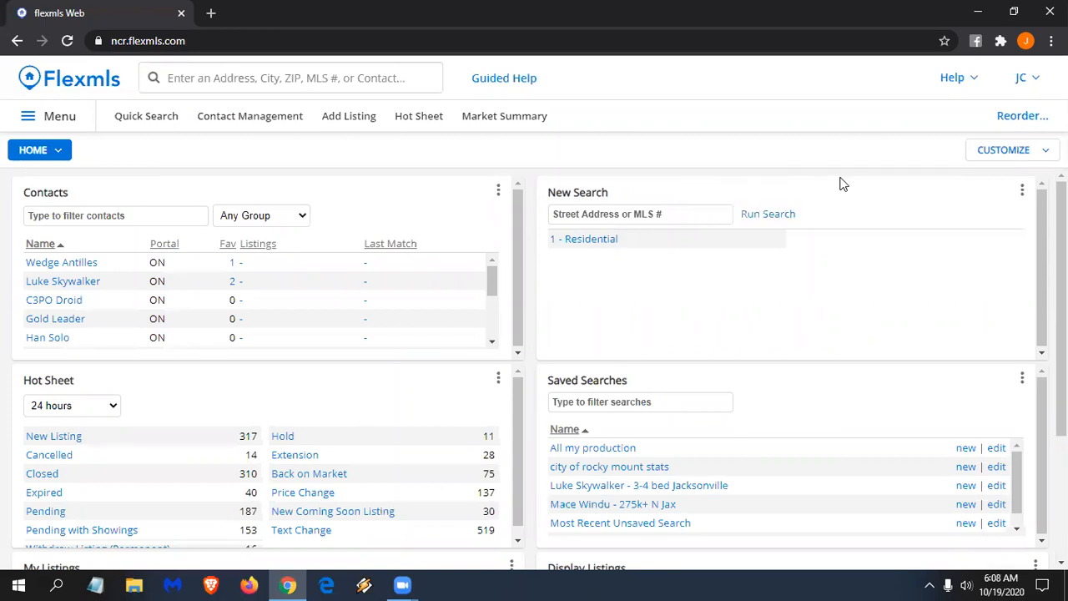
- Limit the New Search gadget's available searches to 1 - Residential, 2 - Land and 3 - Multi-Family
left_click(1023, 192)
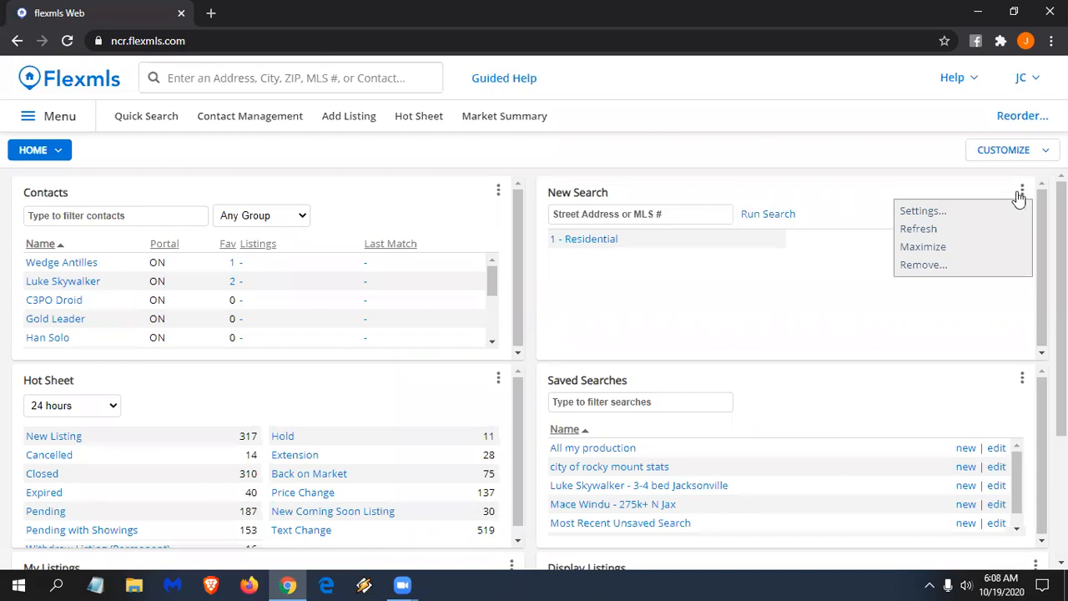
left_click(964, 214)
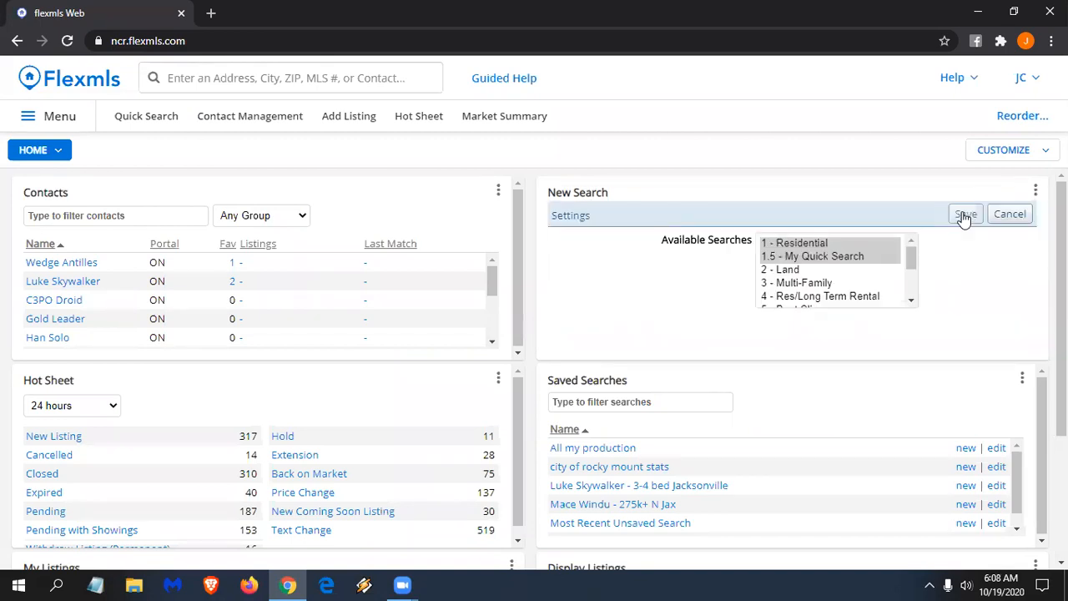
left_click(814, 244)
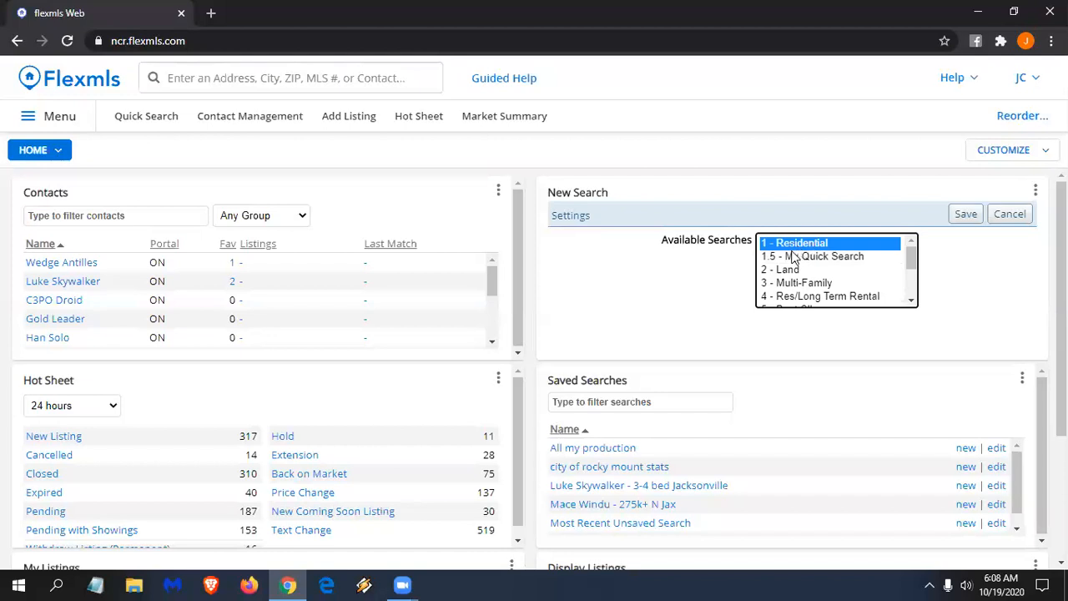
left_click(797, 269, "ctrl")
left_click(809, 283, "ctrl")
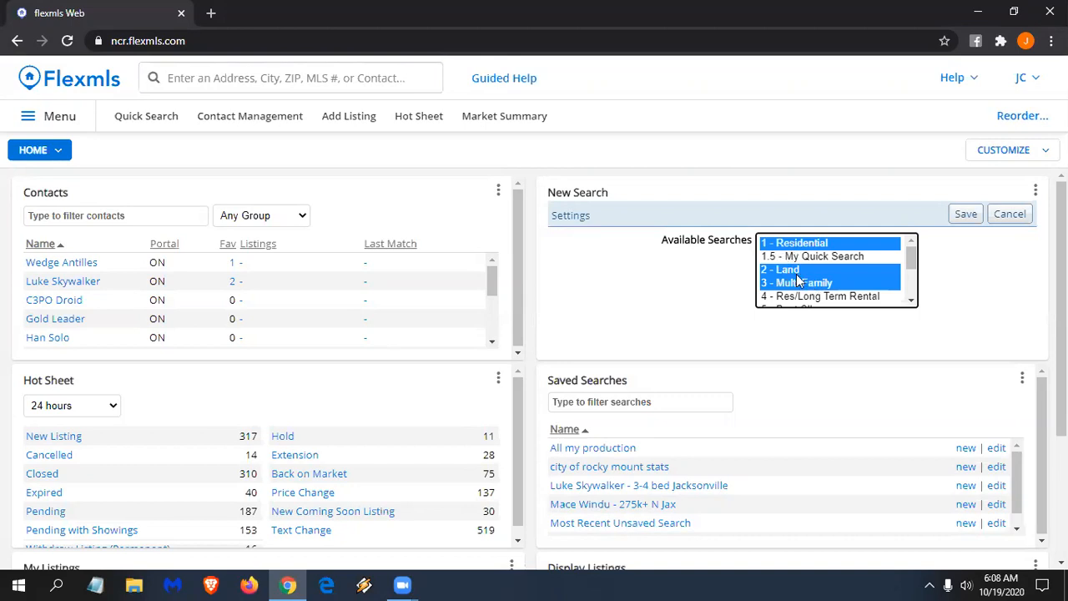
left_click(965, 214)
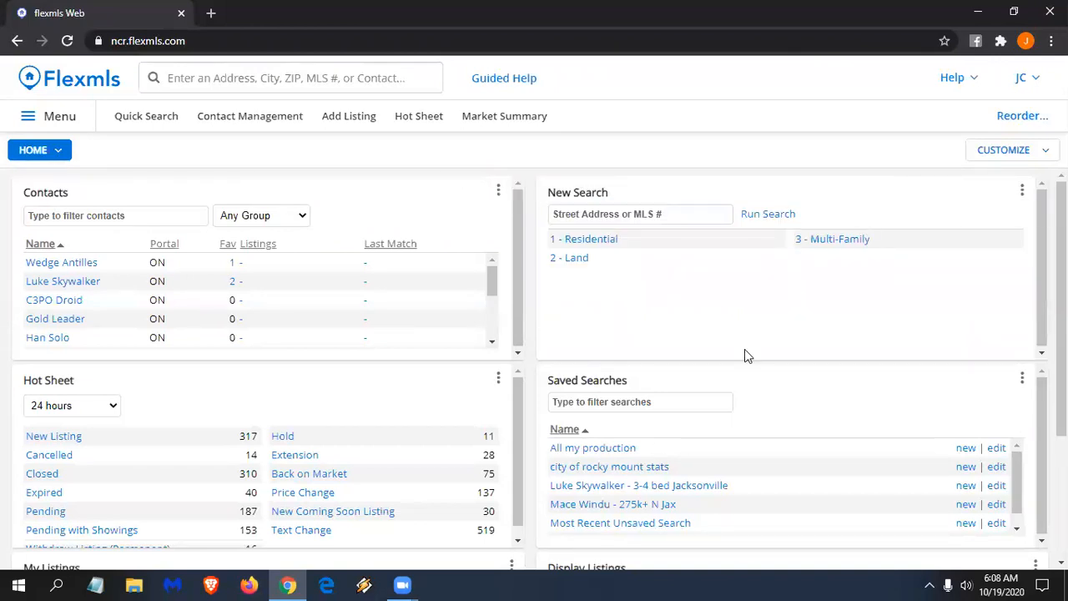
- Run a 1 - Residential search and review its 6,802 matching listings
left_click(588, 241)
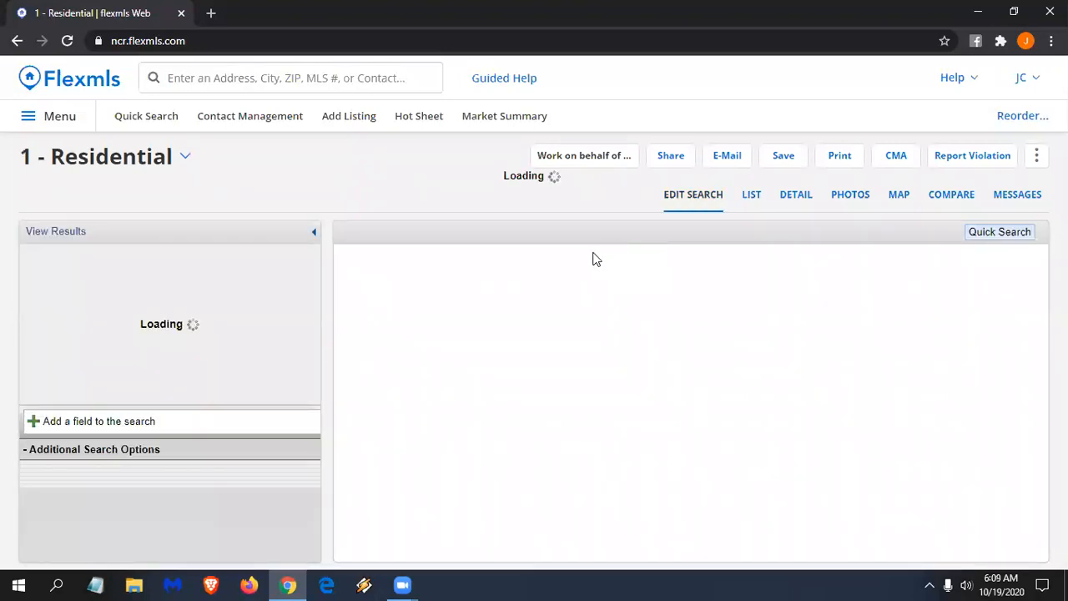
scroll(135, 265, "down", 1)
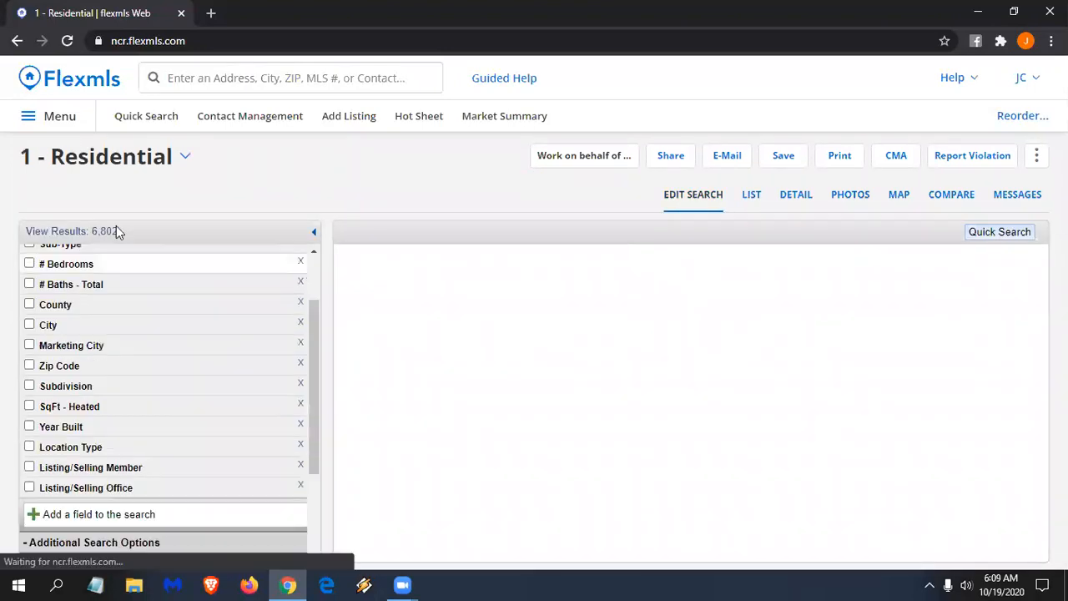
scroll(154, 438, "up", 1)
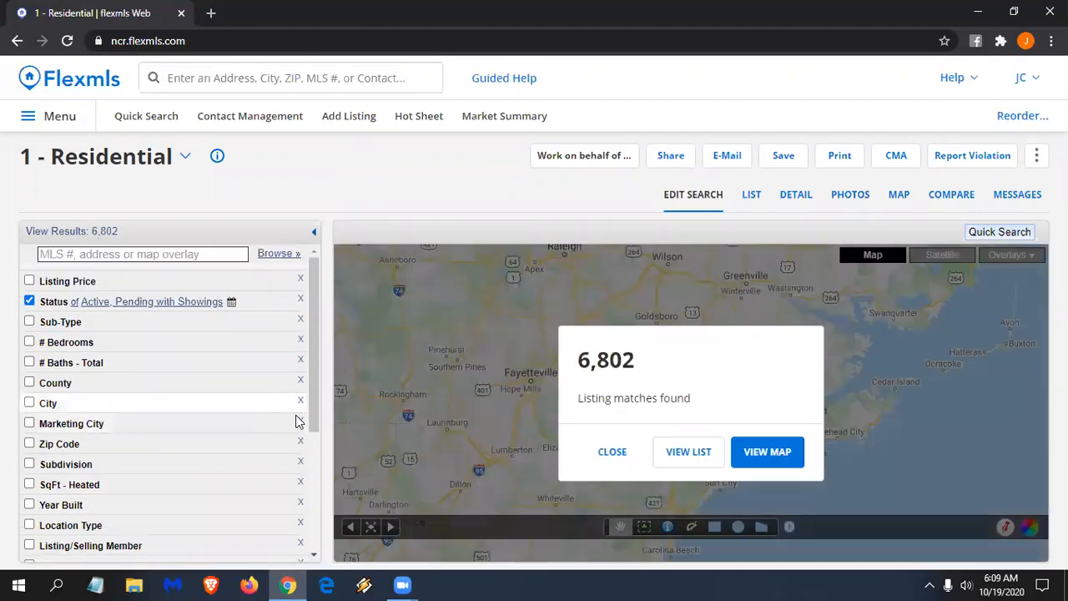
scroll(298, 441, "down", 2)
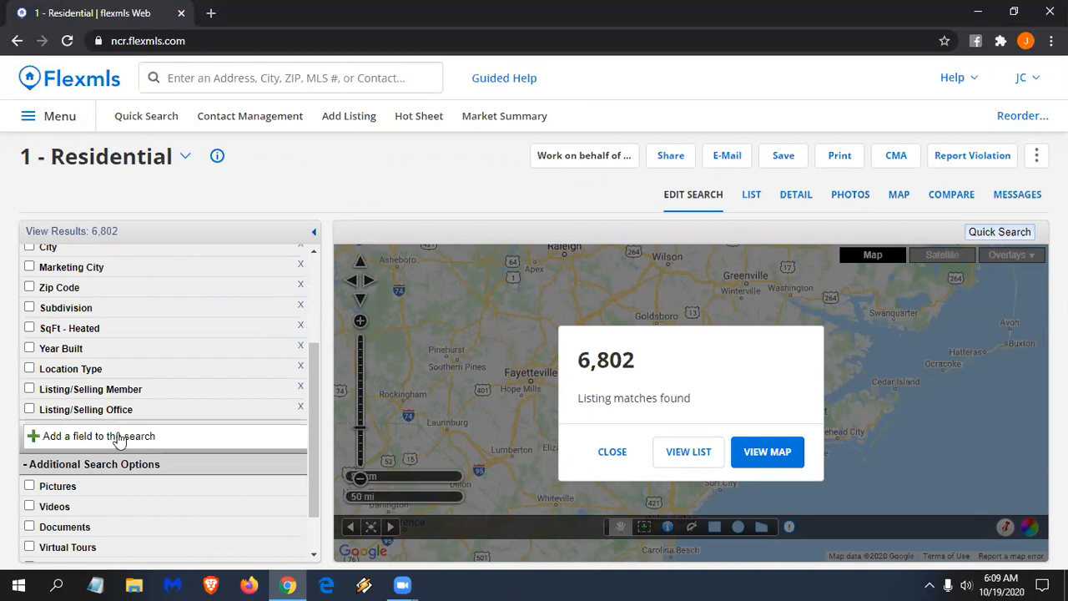
- Close the search-type list unchanged and go back to the Home dashboard
left_click(185, 162)
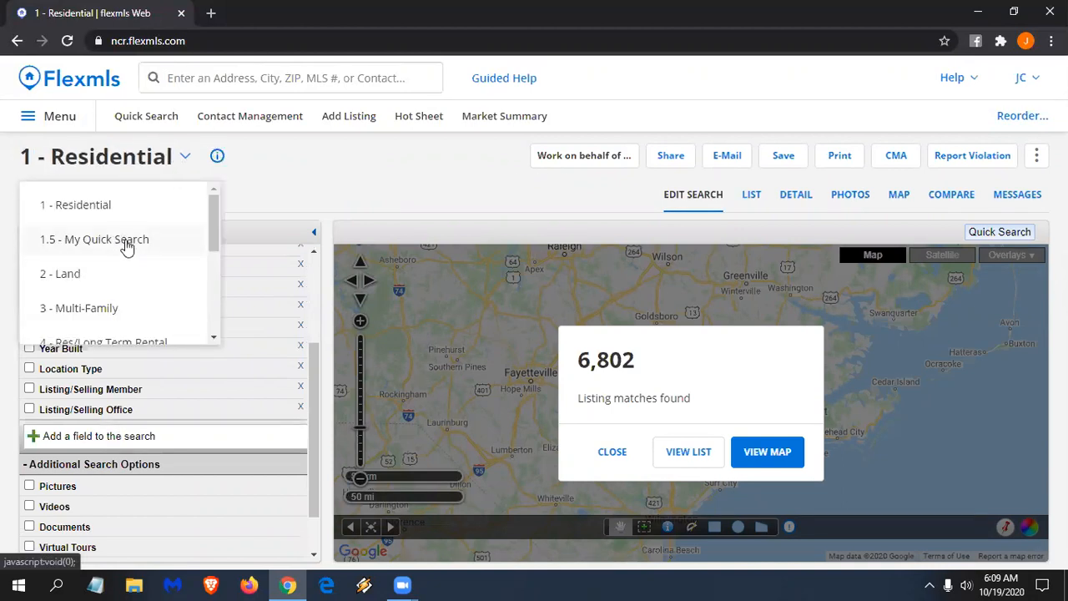
left_click(310, 158)
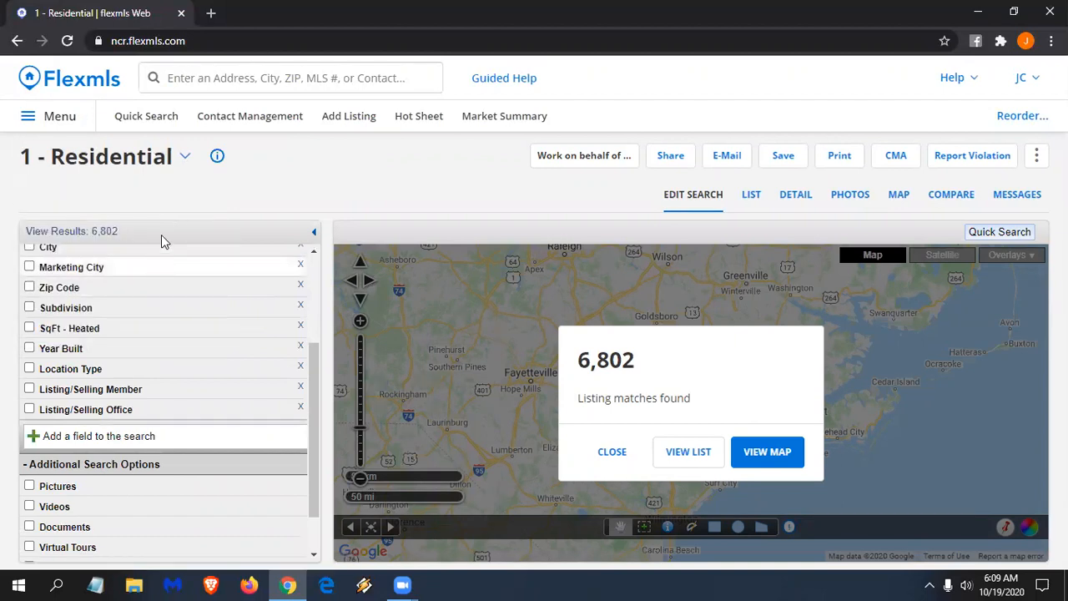
left_click(83, 94)
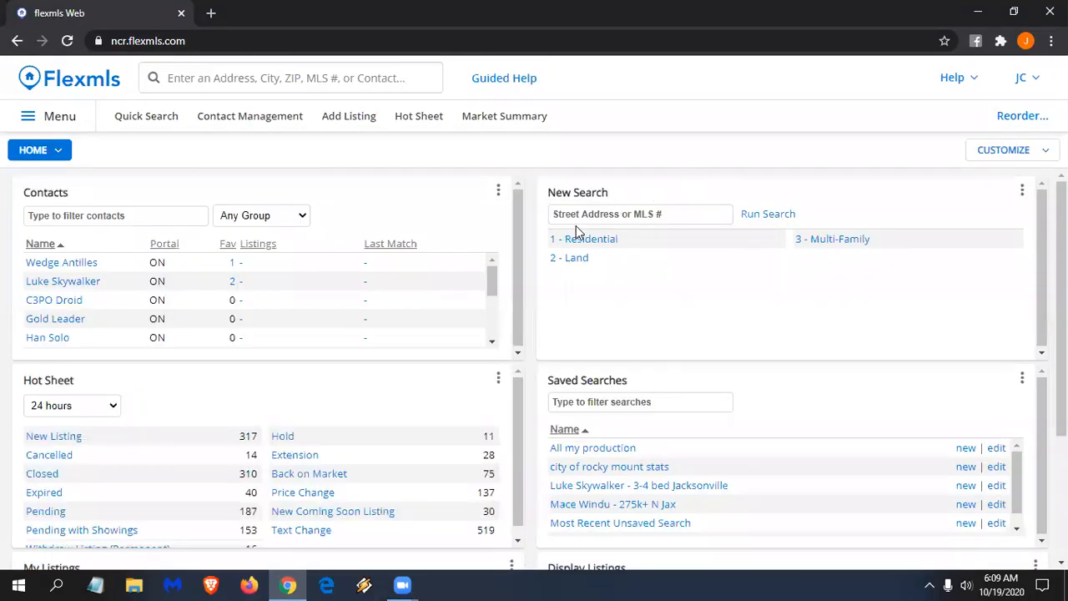
- Scroll down to the Hot Sheet gadget and open its options menu
scroll(509, 341, "down", 1)
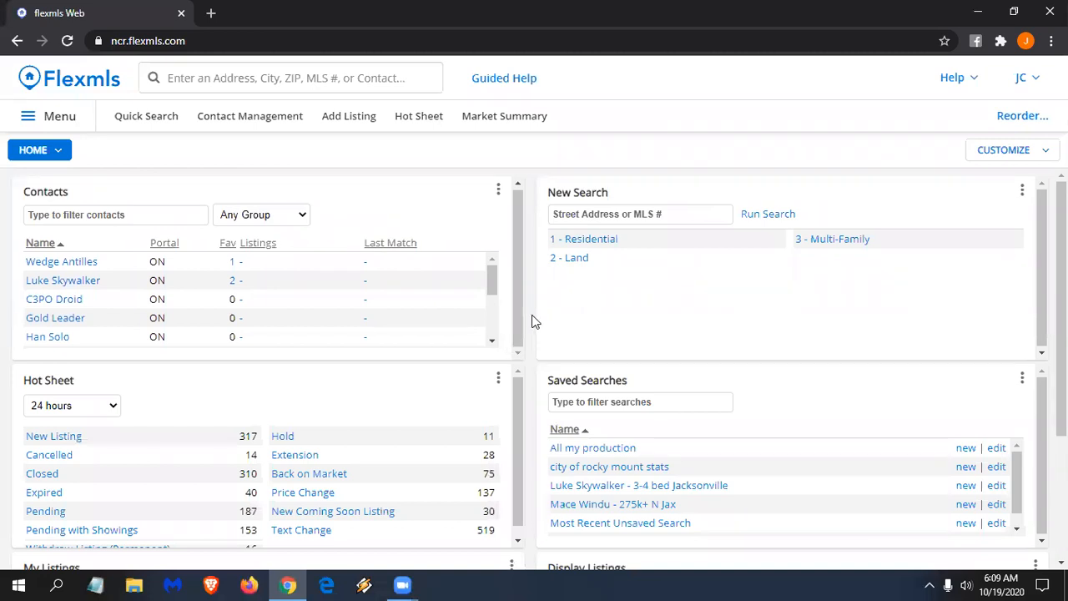
scroll(534, 321, "down", 2)
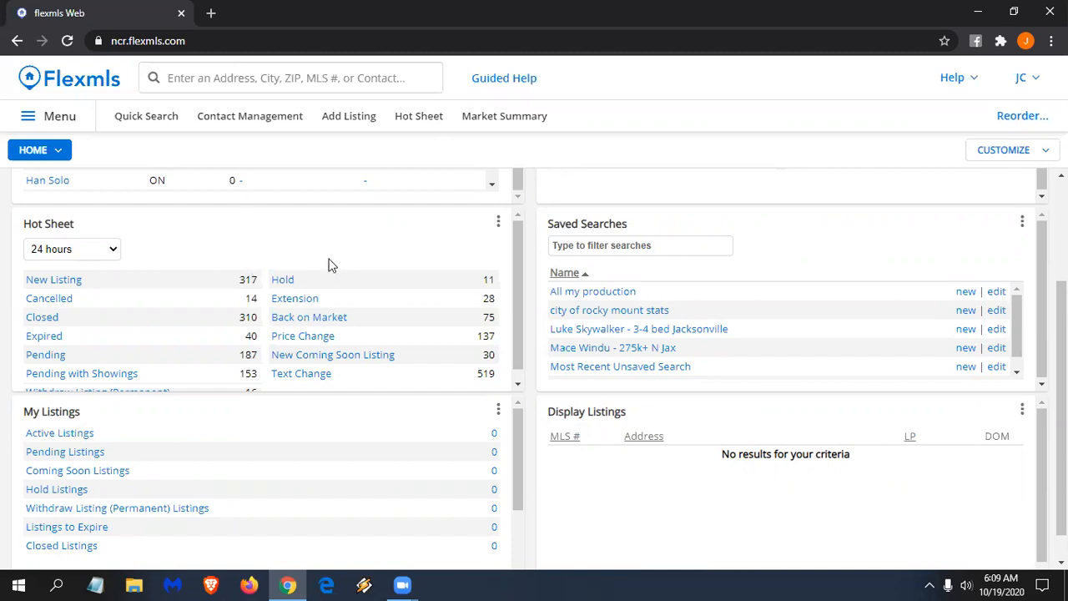
left_click(499, 222)
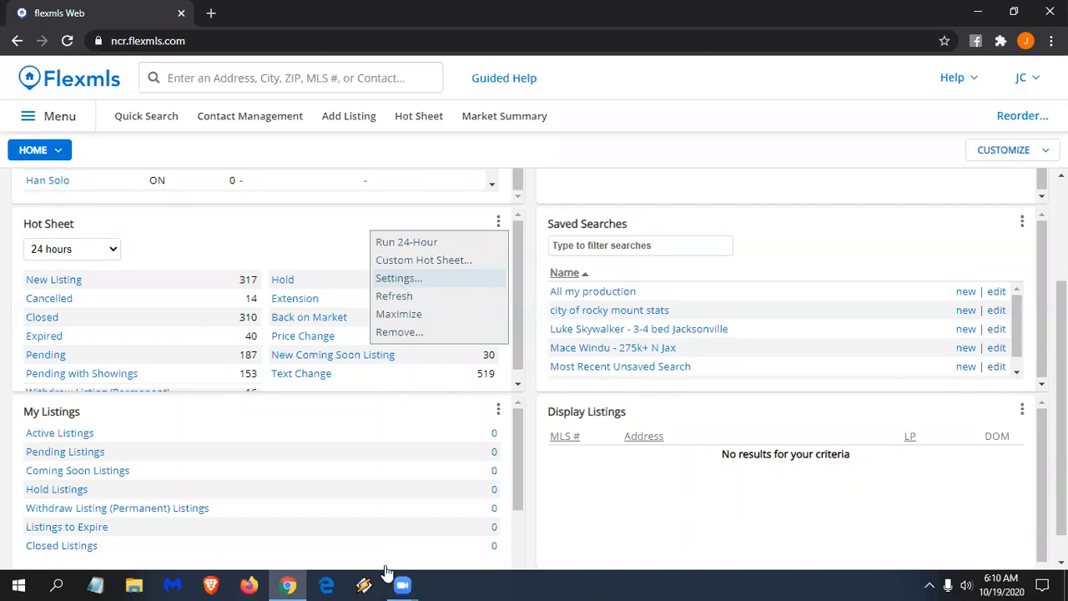
- Restrict the Hot Sheet gadget to the City of Rocky Mount and save
left_click(417, 287)
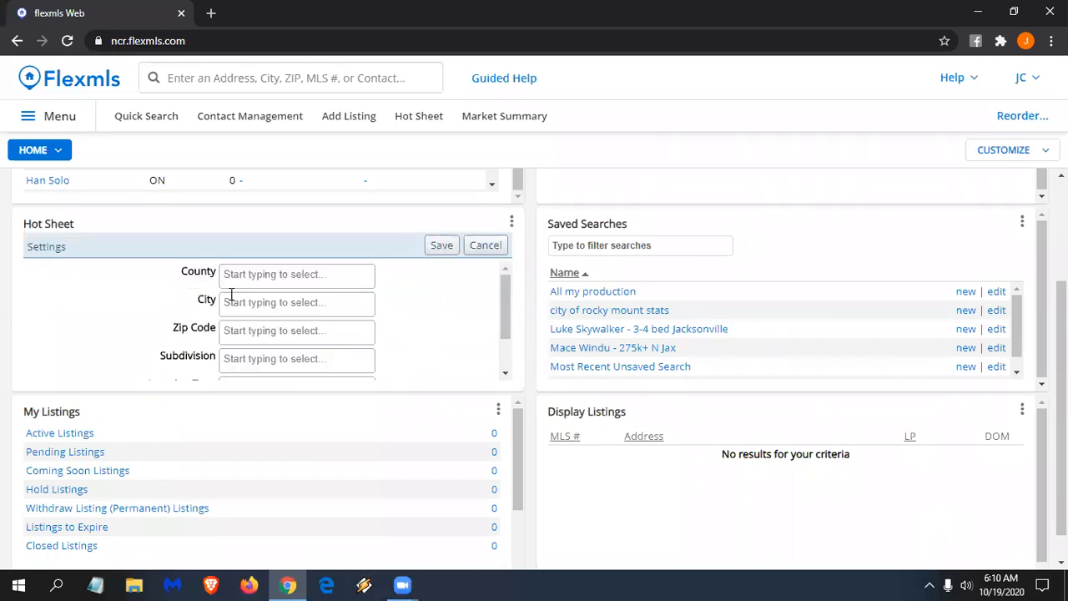
scroll(261, 326, "down", 2)
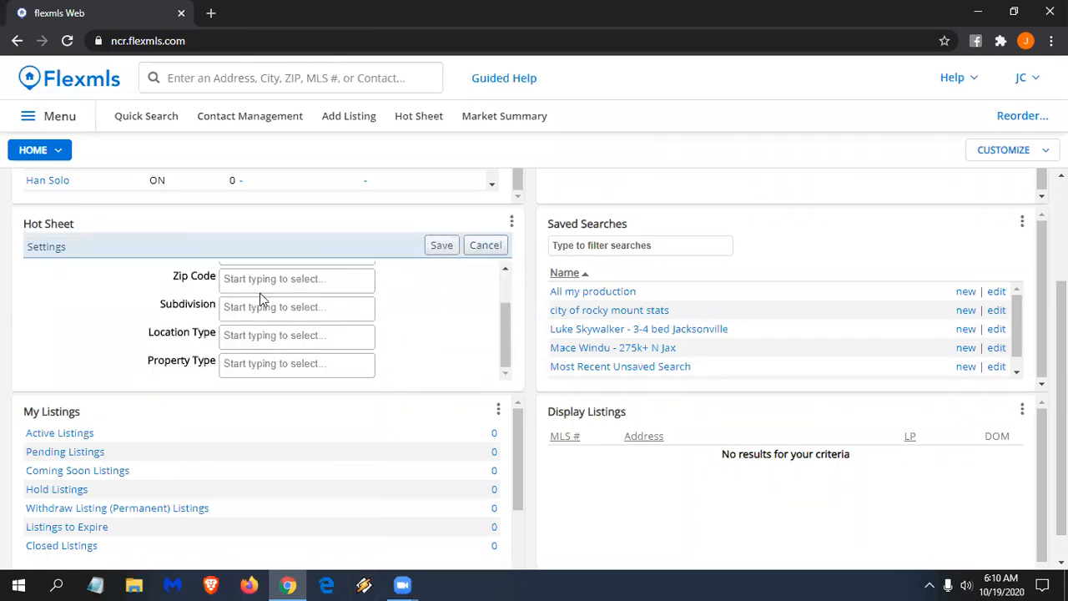
left_click(270, 333)
scroll(420, 306, "up", 2)
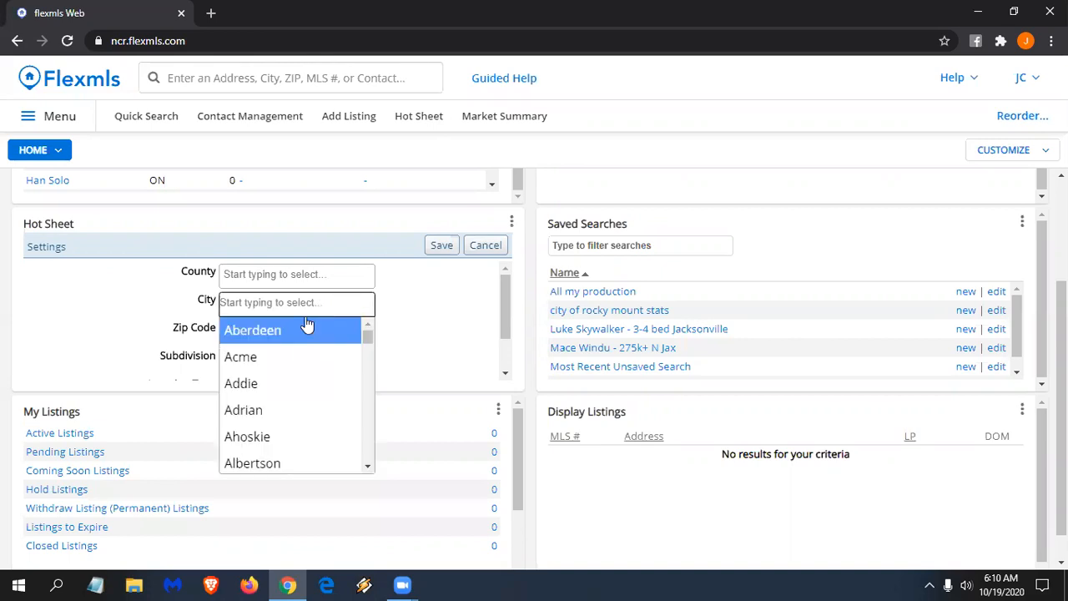
type("rocky")
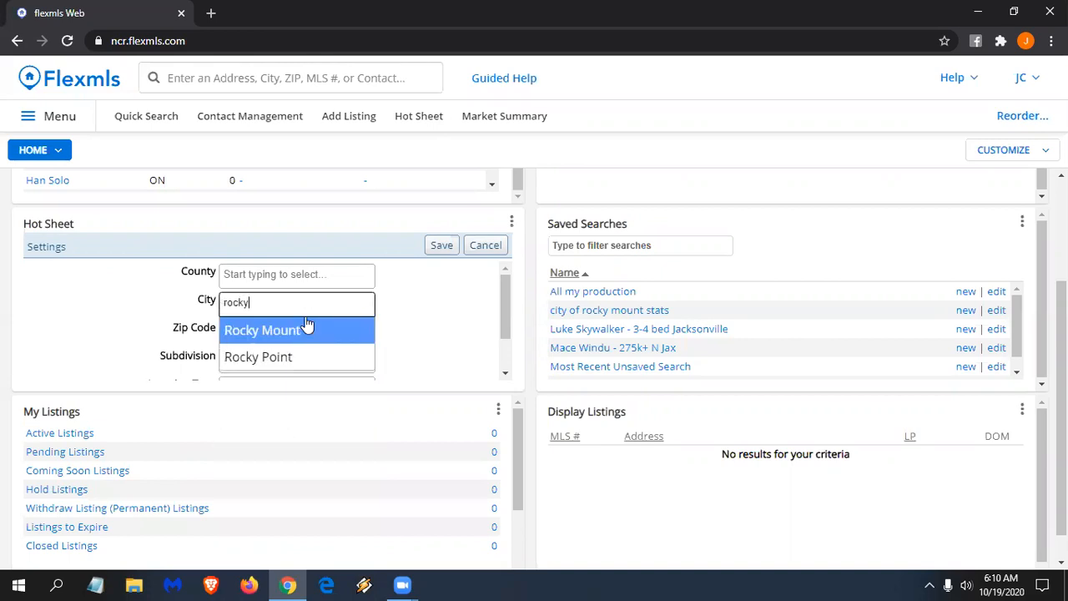
left_click(302, 333)
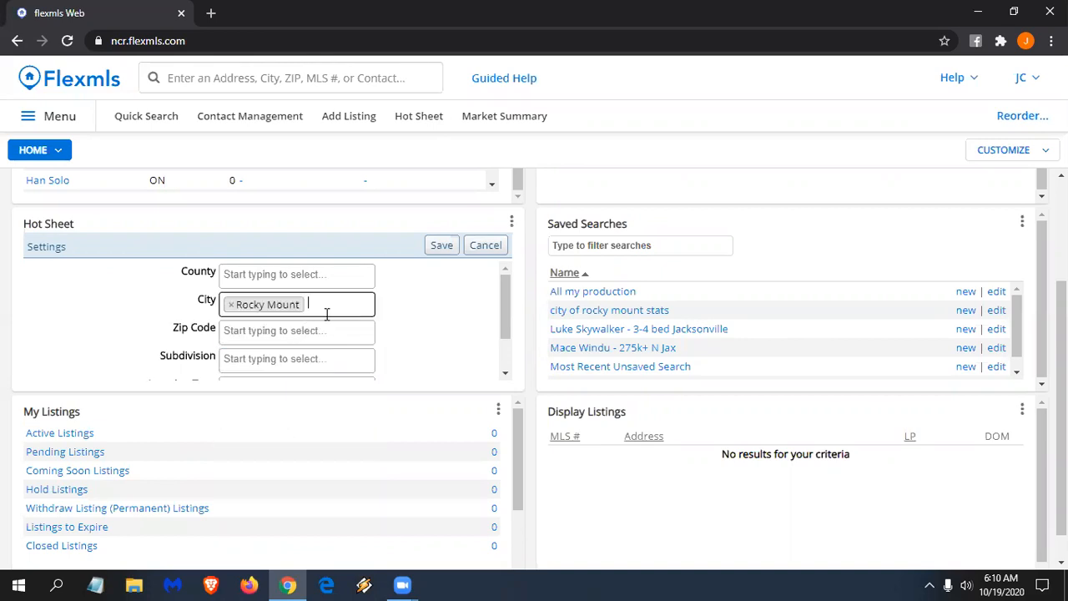
left_click(442, 248)
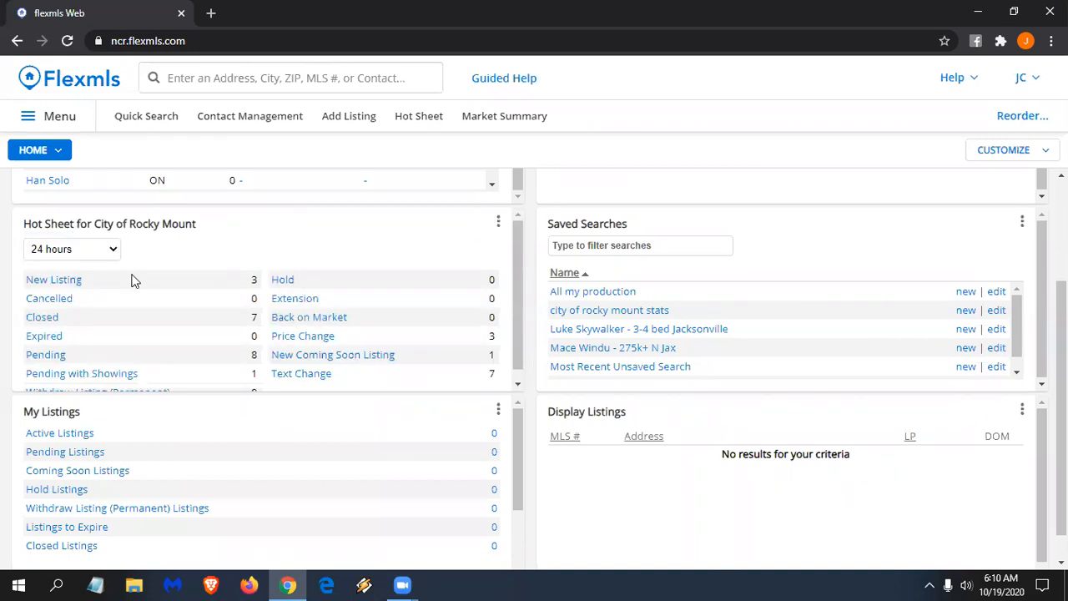
left_click(73, 280)
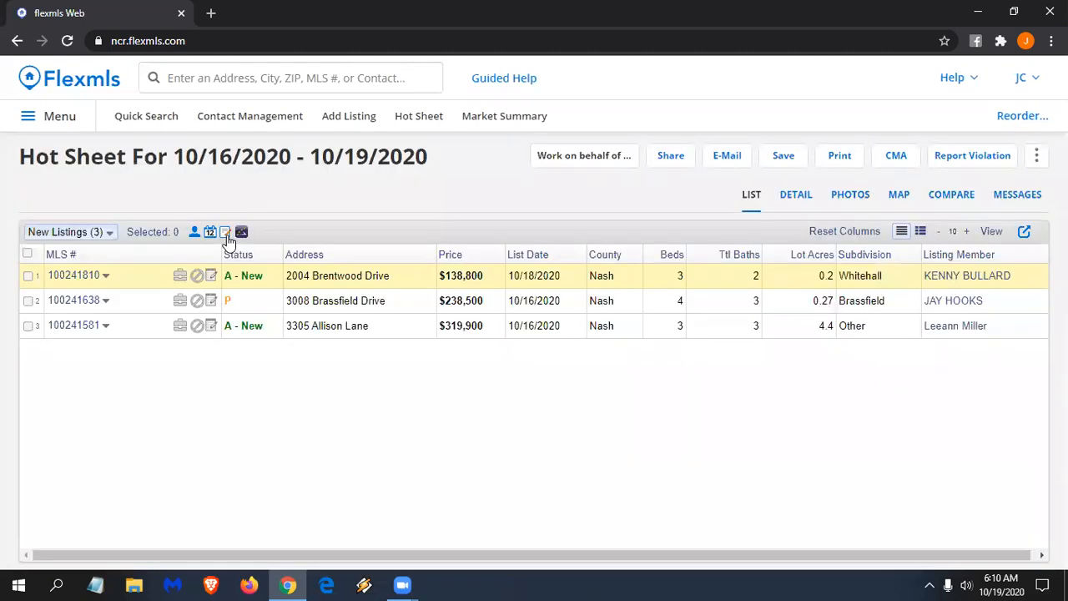
left_click(109, 232)
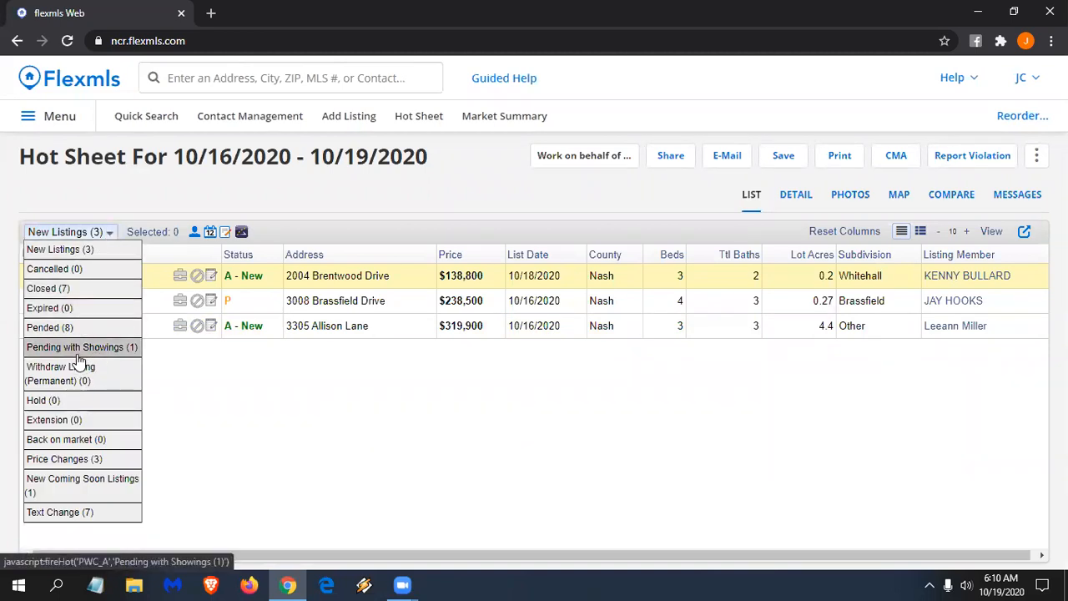
left_click(72, 289)
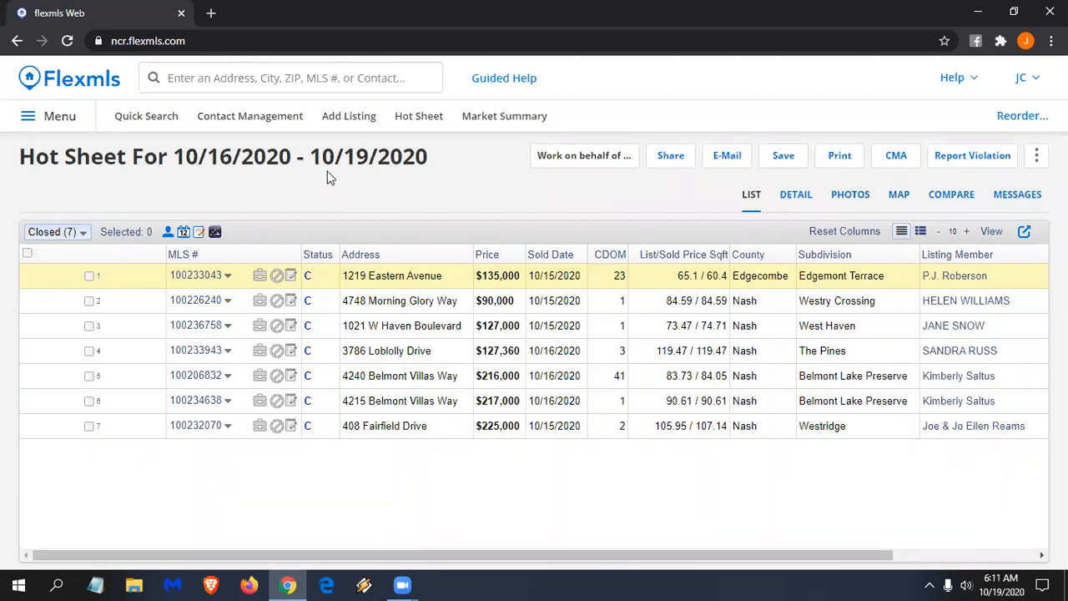
left_click(75, 92)
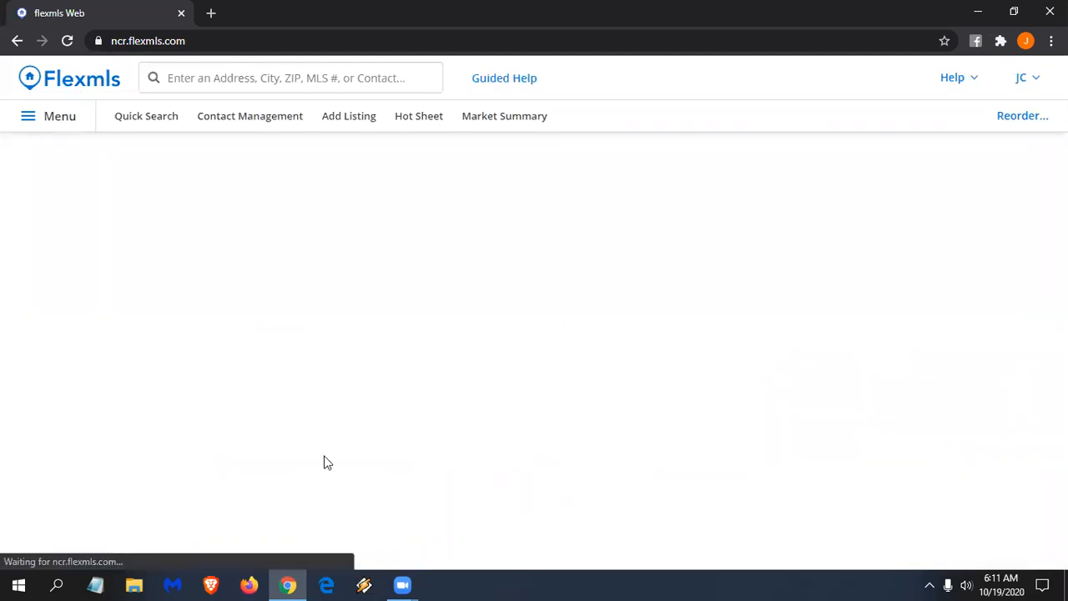
- Open the Home dashboard's CUSTOMIZE options
scroll(233, 385, "down", 1)
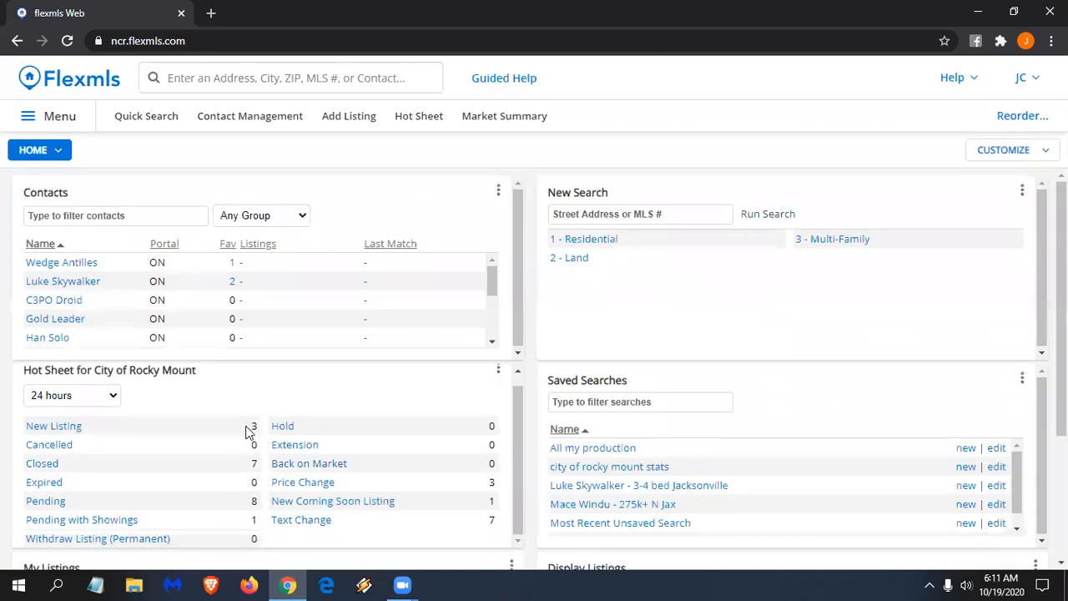
scroll(275, 421, "up", 1)
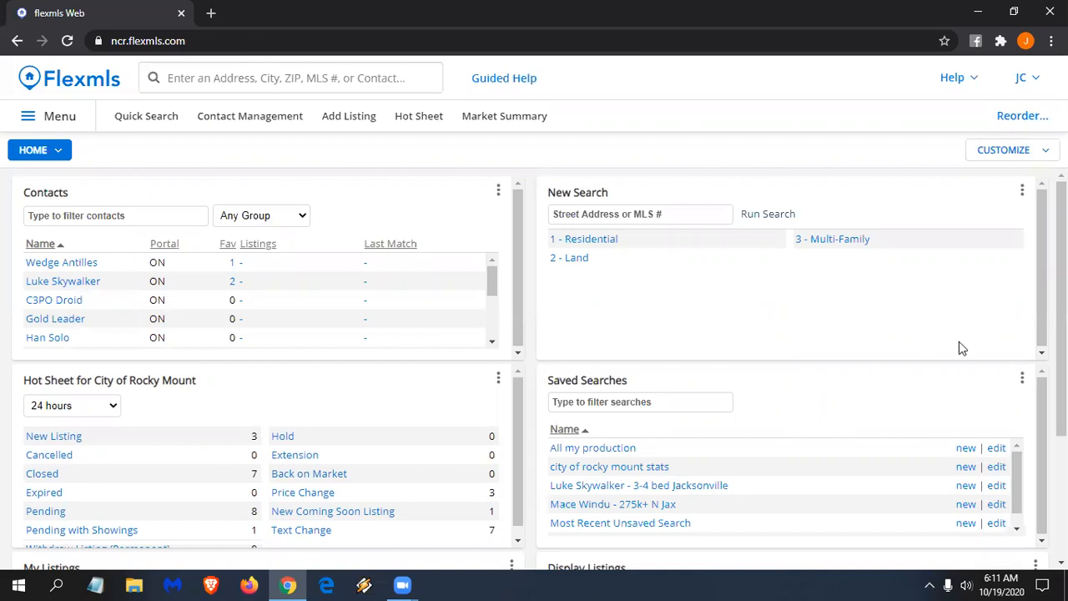
left_click(1005, 151)
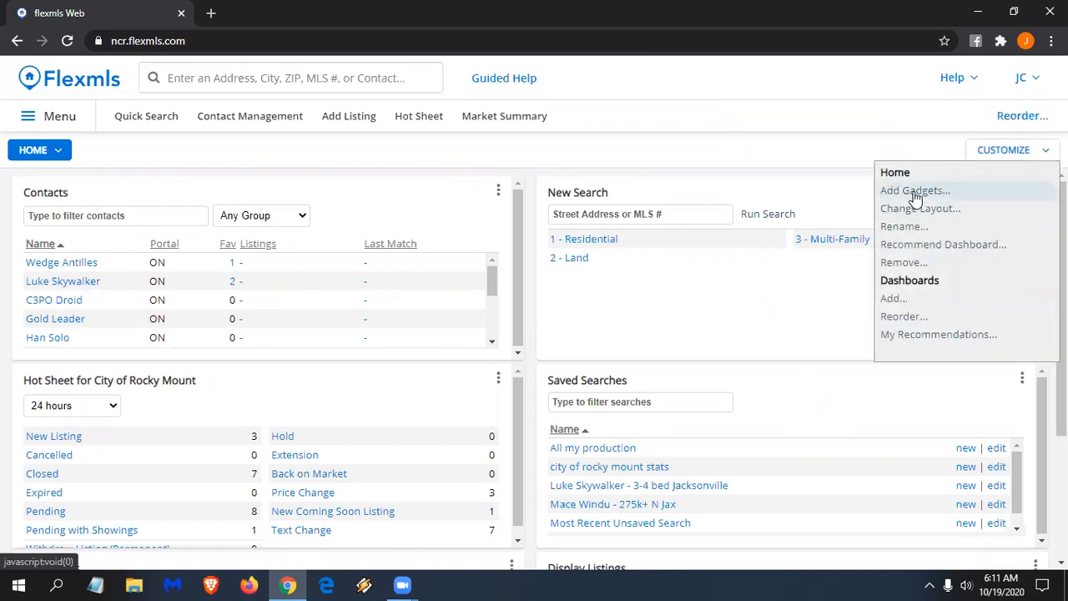
- Add another Hot Sheet gadget from the Daily category, then return to the Home dashboard
left_click(913, 191)
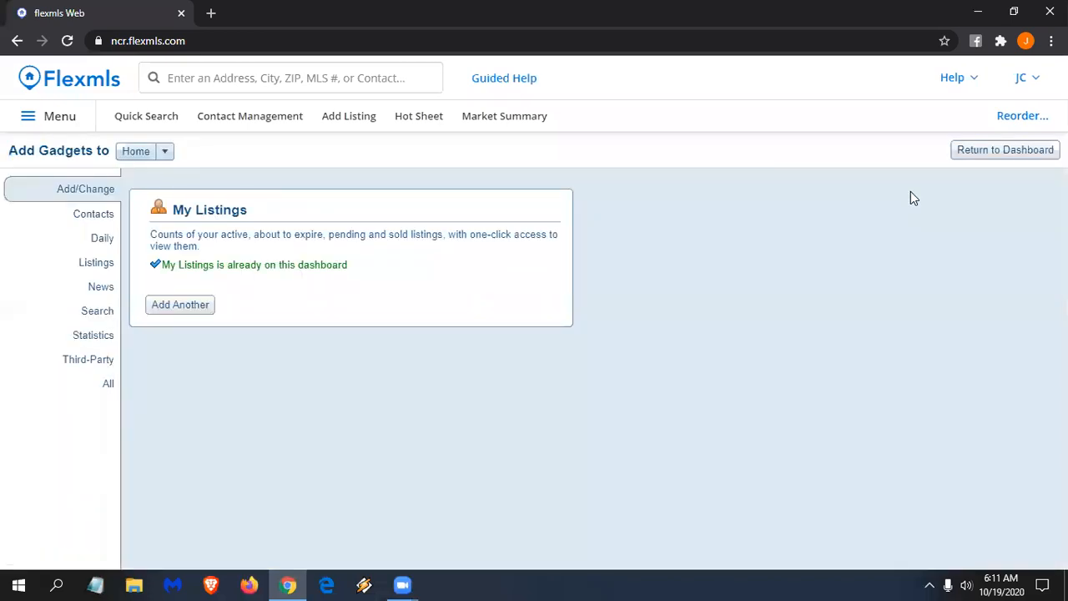
left_click(91, 215)
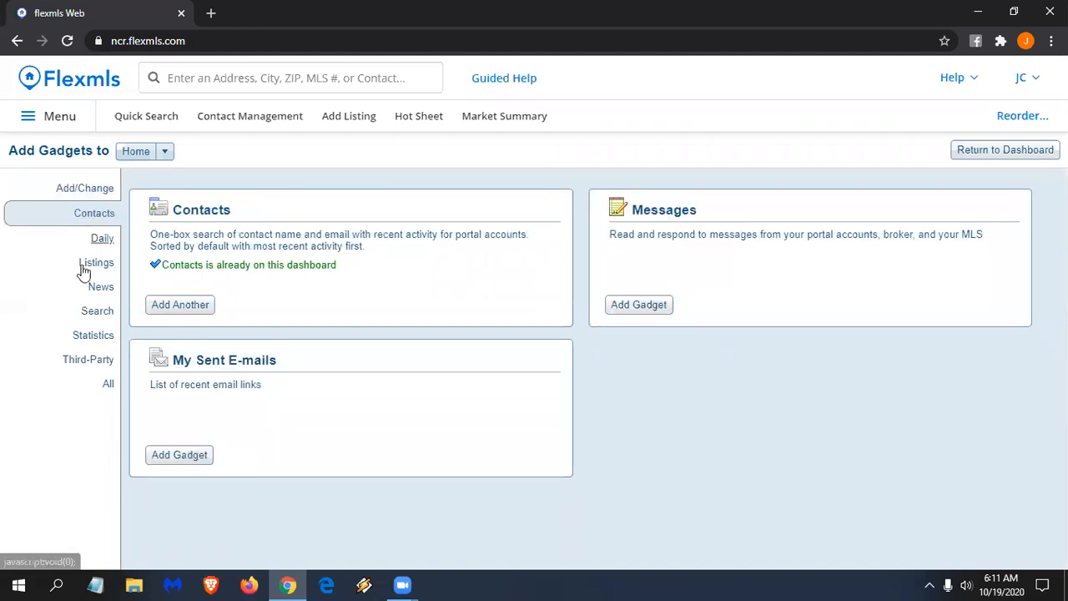
left_click(101, 240)
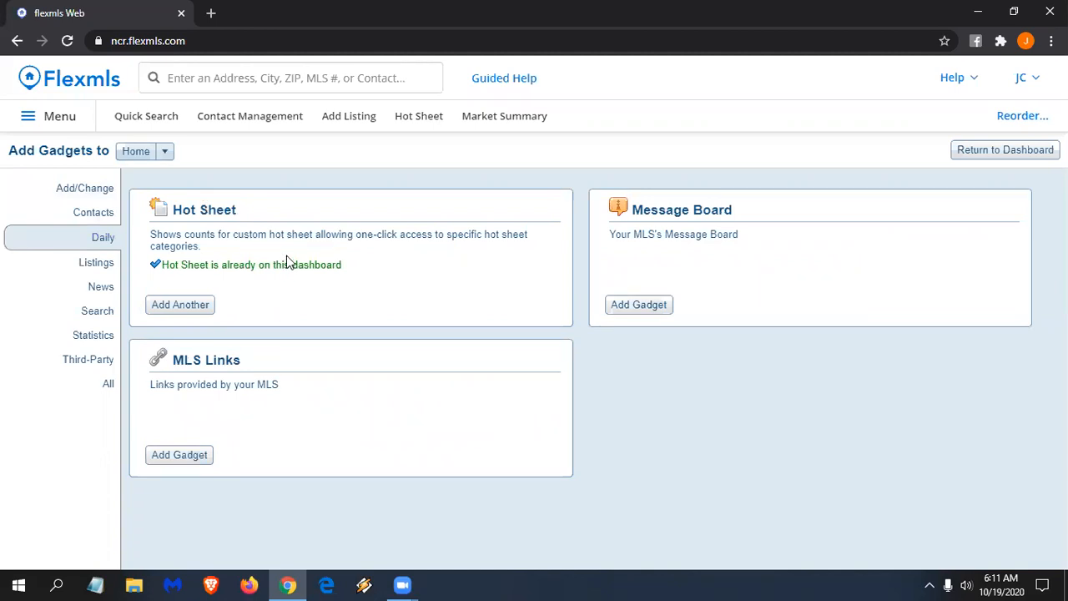
left_click(192, 307)
left_click(988, 158)
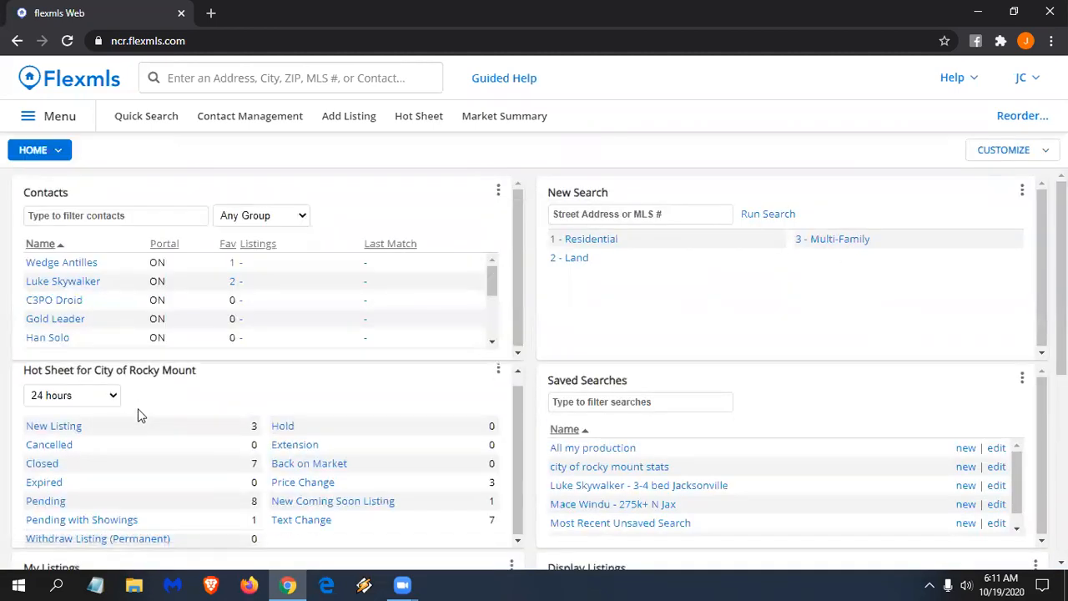
- Move the new Hot Sheet into the right column above Saved Searches and open its options
scroll(350, 407, "down", 4)
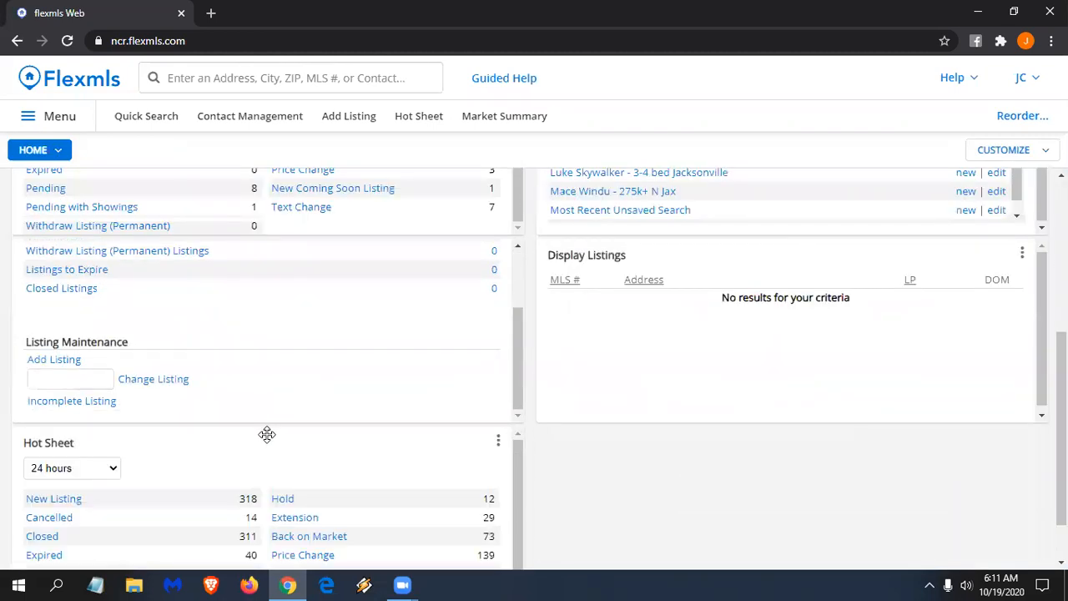
left_click_drag(267, 431, 733, 228)
scroll(581, 373, "up", 2)
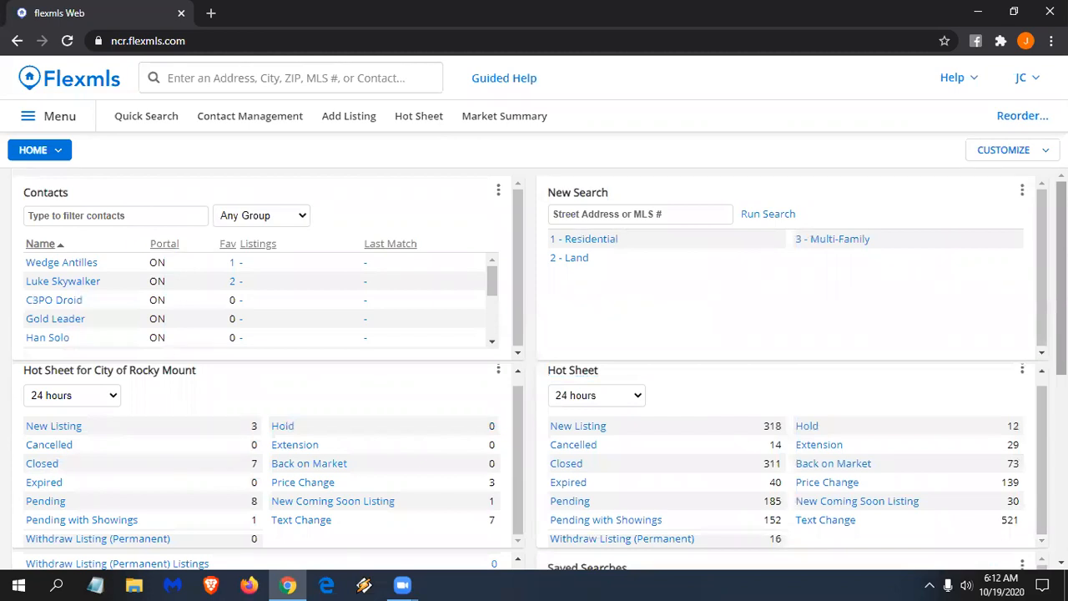
scroll(930, 326, "down", 1)
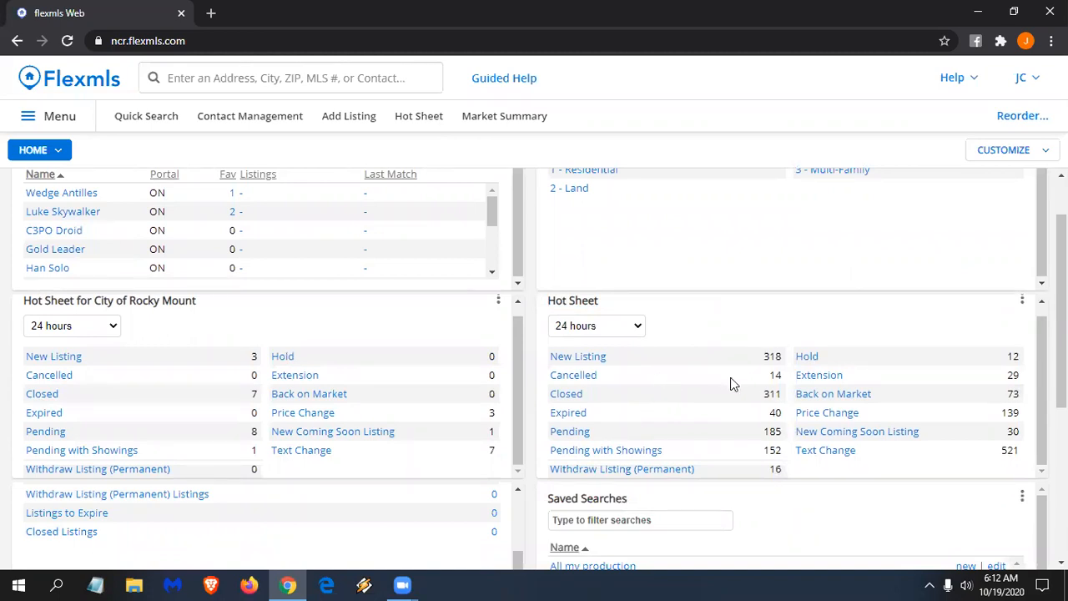
scroll(1003, 334, "up", 1)
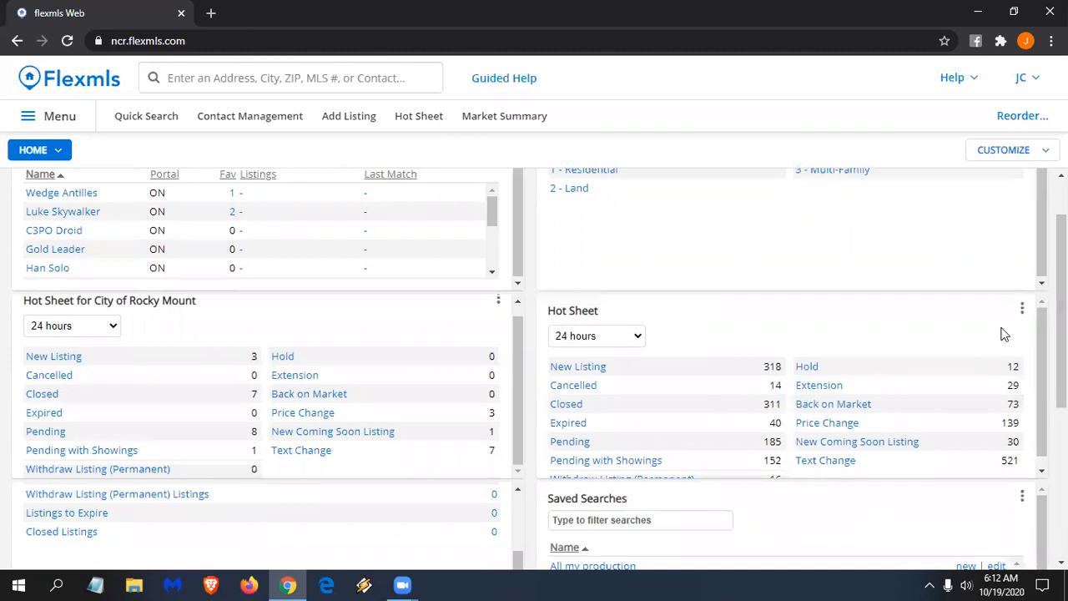
left_click(1022, 311)
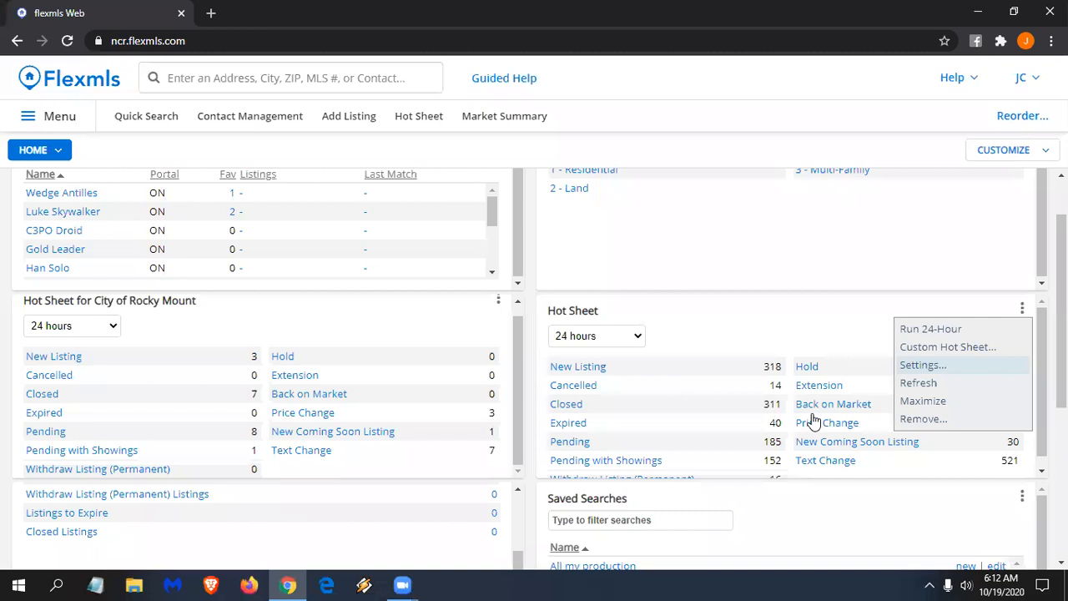
- Set the second Hot Sheet's City filter to Tarboro and save it
left_click(922, 365)
left_click(767, 392)
type("r")
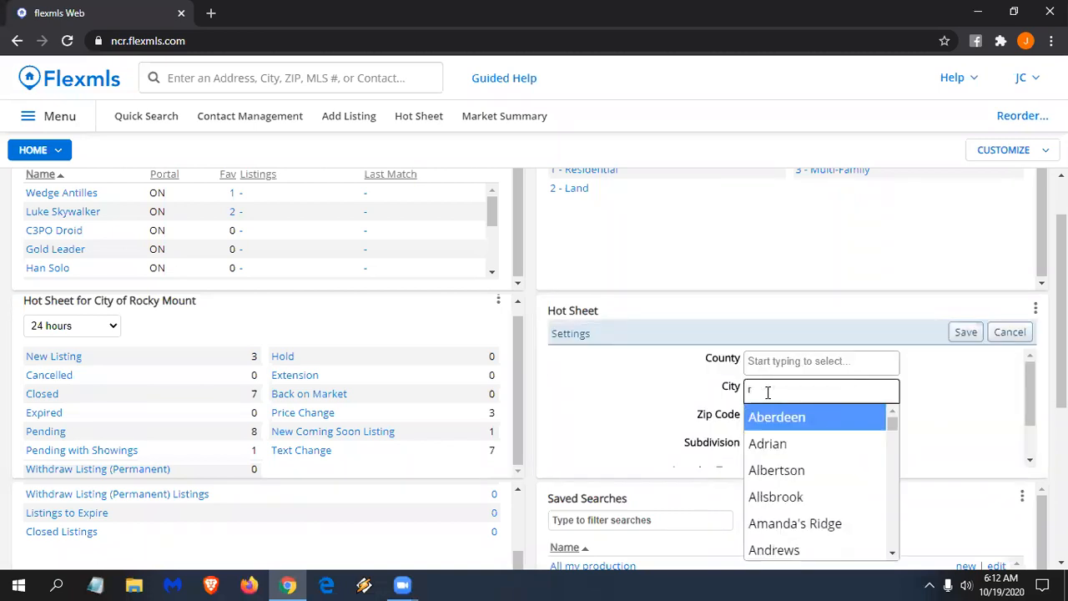
type("arb")
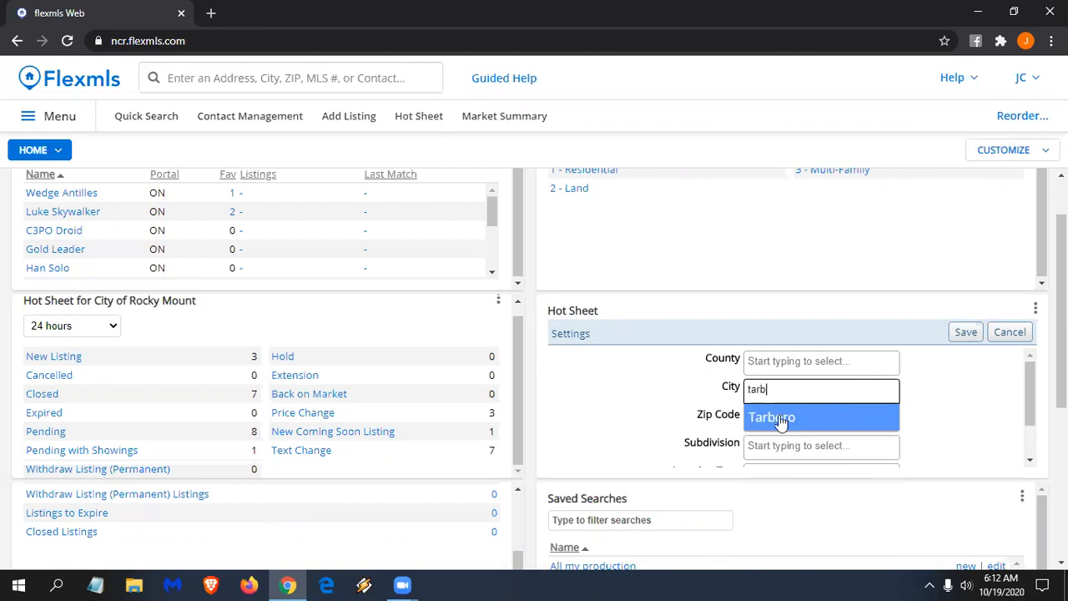
left_click(780, 419)
scroll(932, 412, "down", 1)
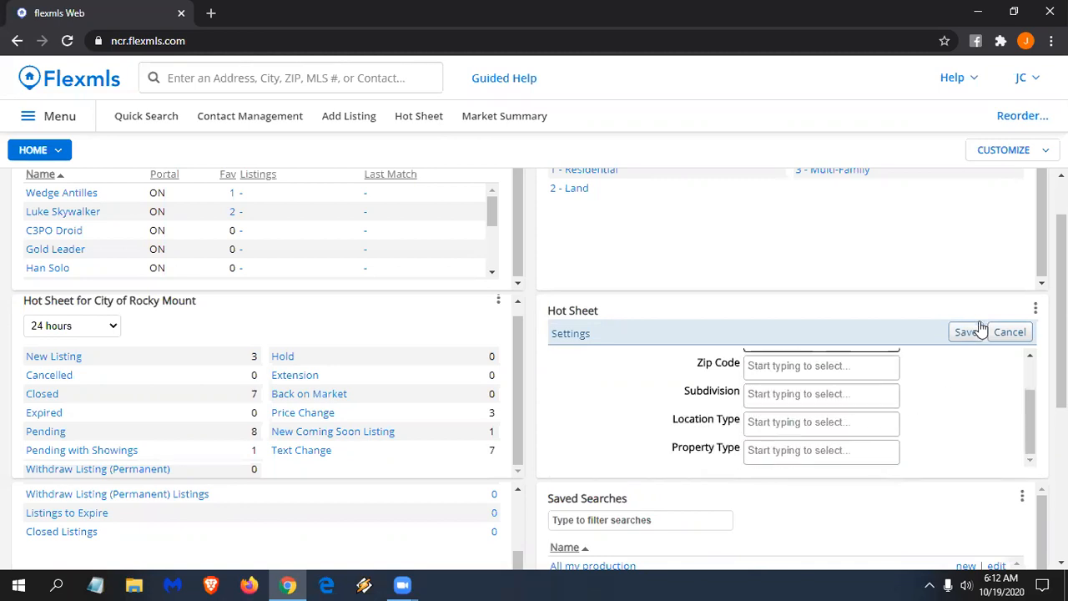
left_click(963, 336)
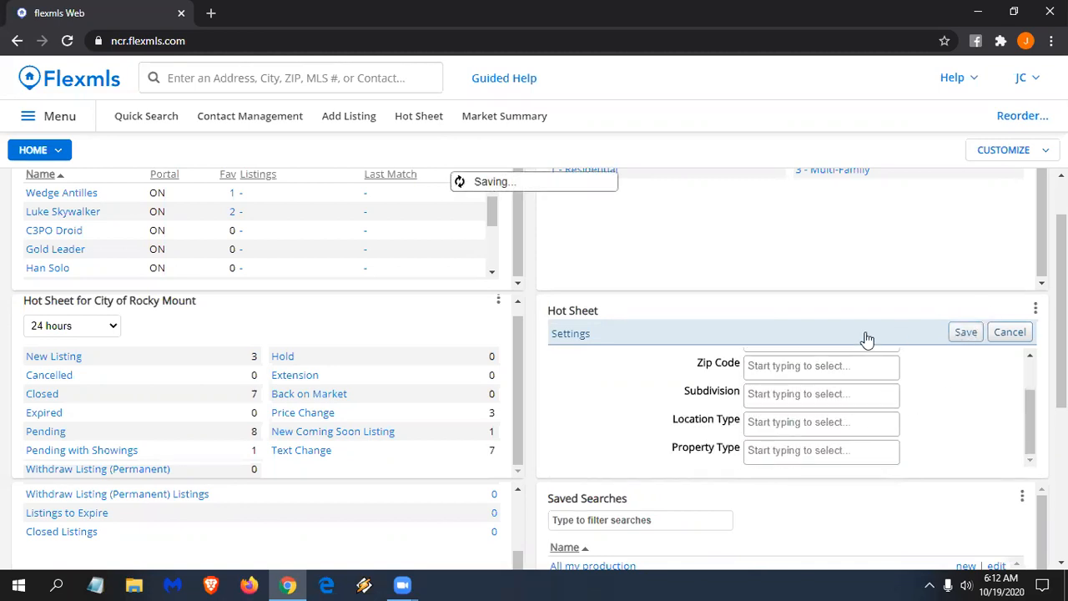
scroll(186, 369, "up", 1)
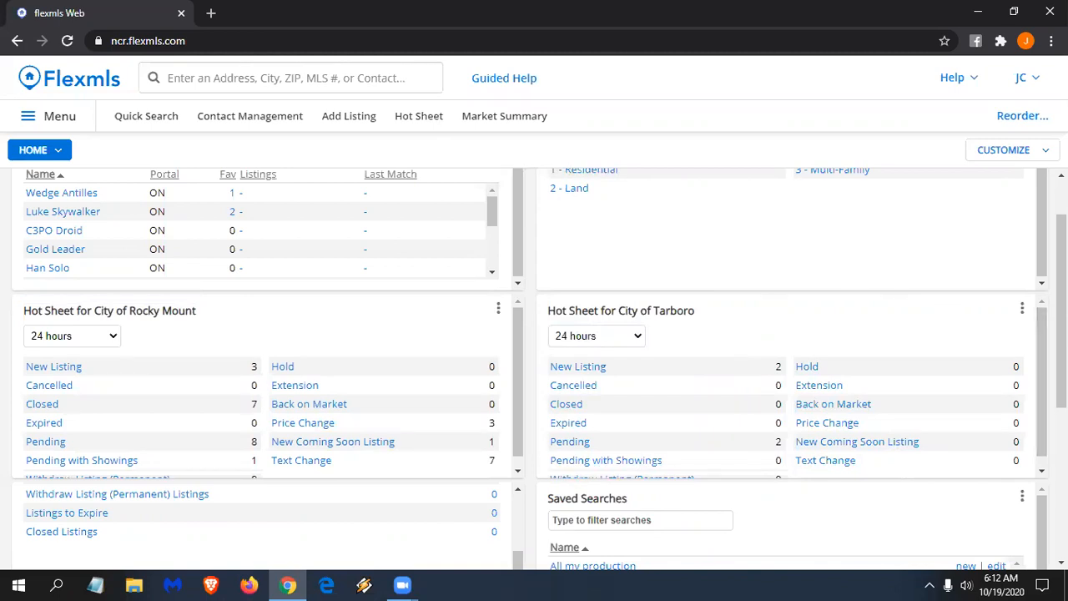
scroll(465, 534, "down", 2)
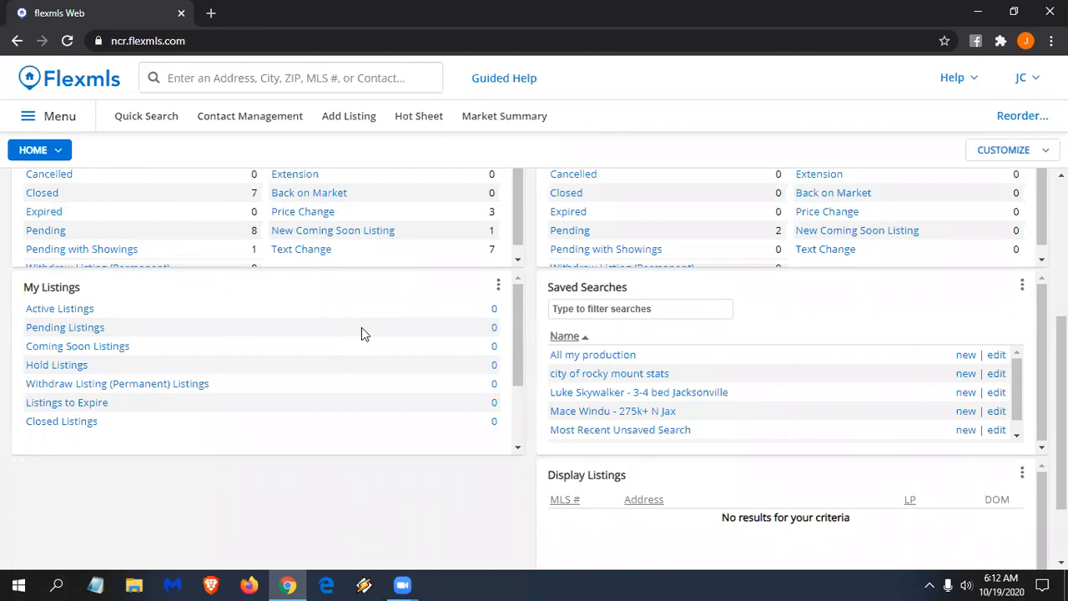
- Save the My Listings gadget settings with Days to expire 7 and Days sold 365
left_click(499, 288)
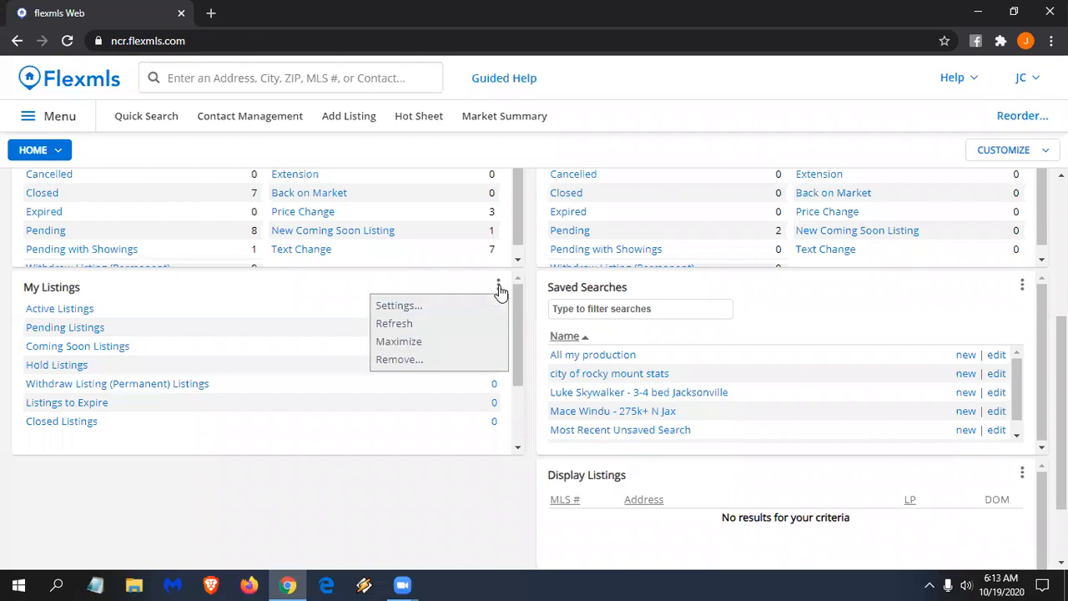
left_click(433, 308)
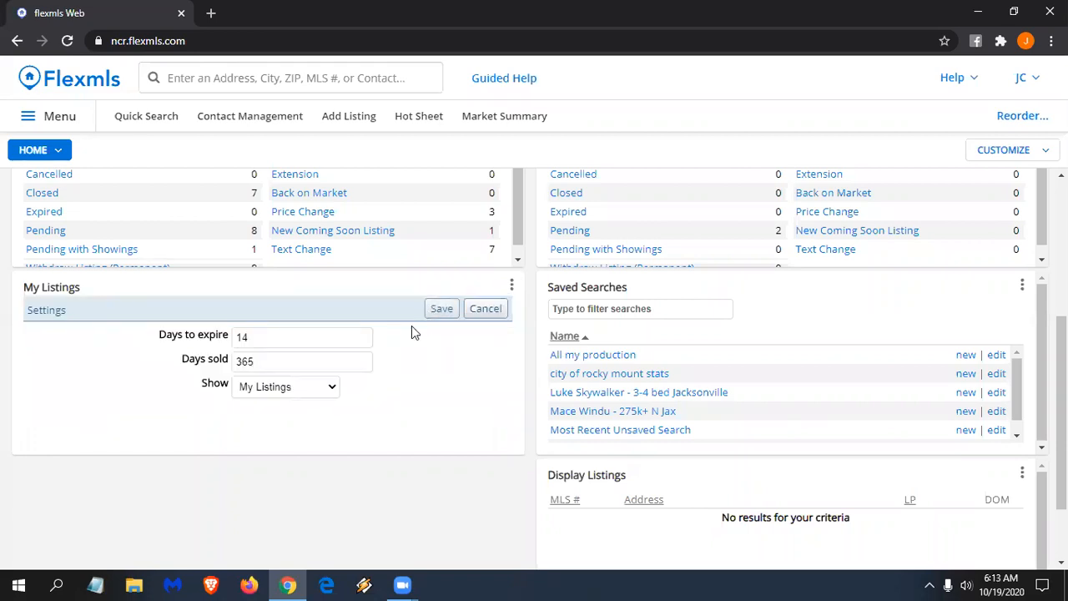
double_click(267, 339)
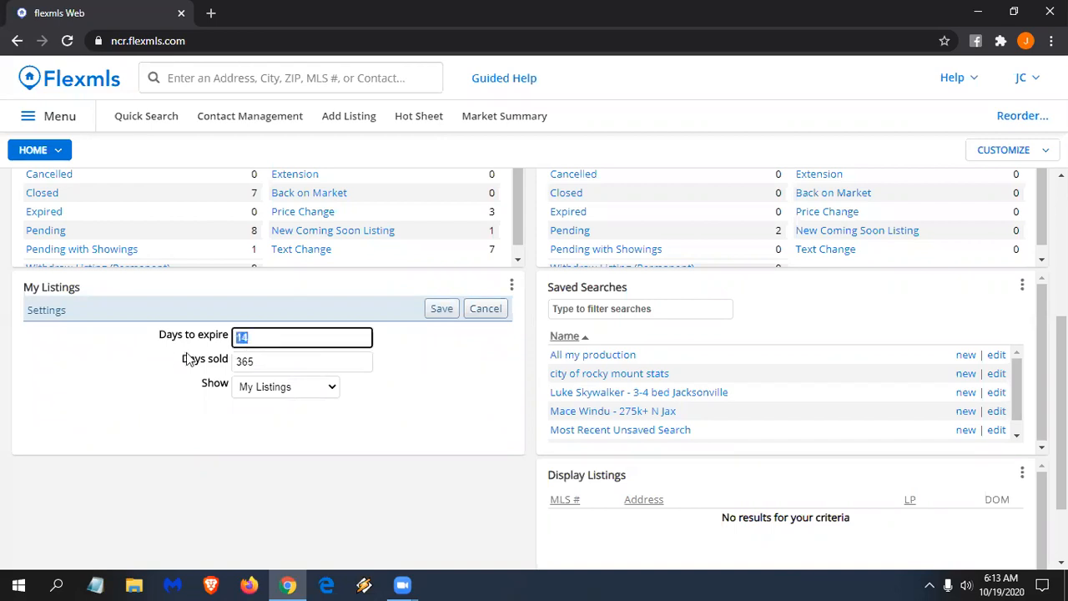
type("7")
key("Tab")
type("30")
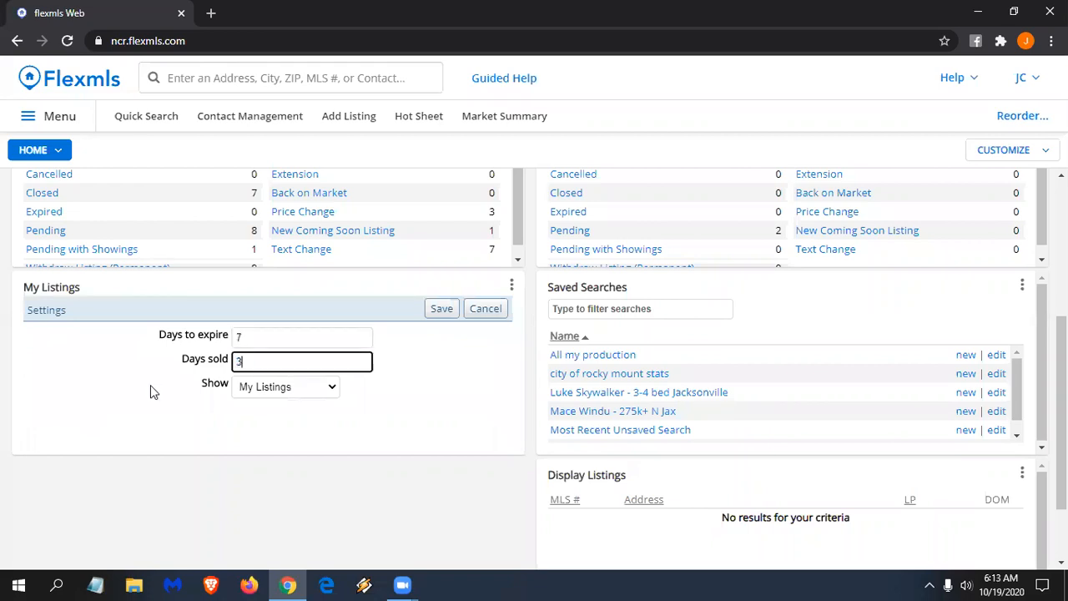
double_click(256, 363)
type("365")
left_click(434, 363)
left_click(440, 309)
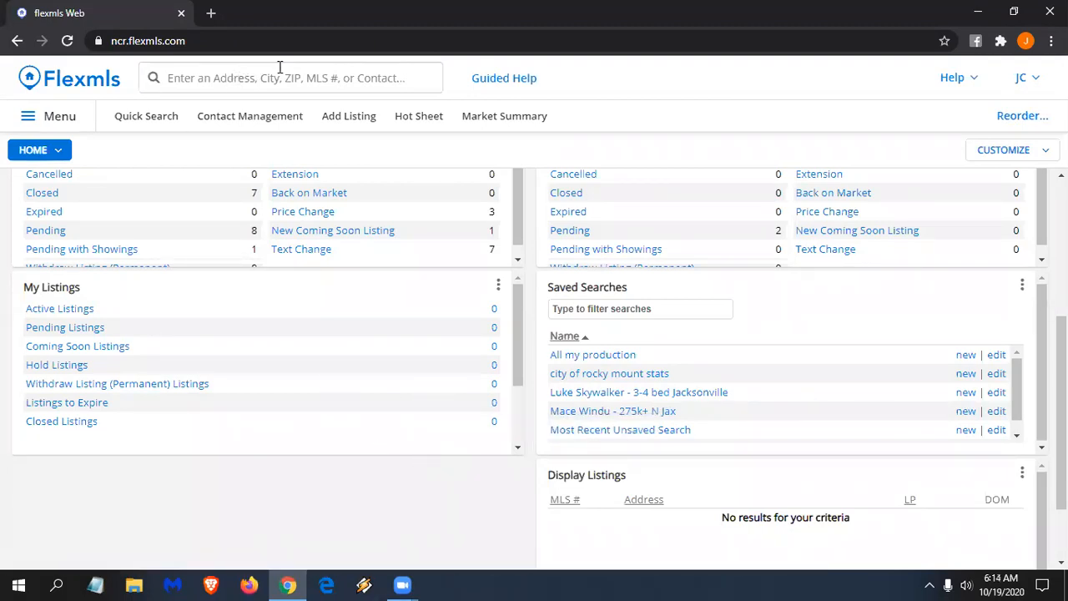
- Search for 'general' and open General Preferences from the menu items
left_click(190, 80)
type("gen")
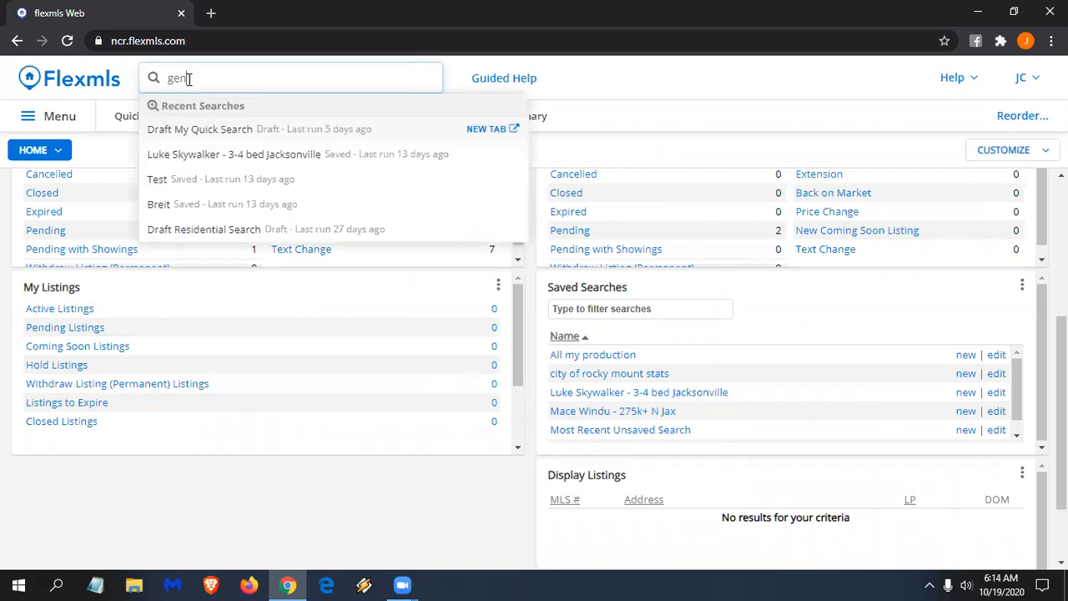
type("eral")
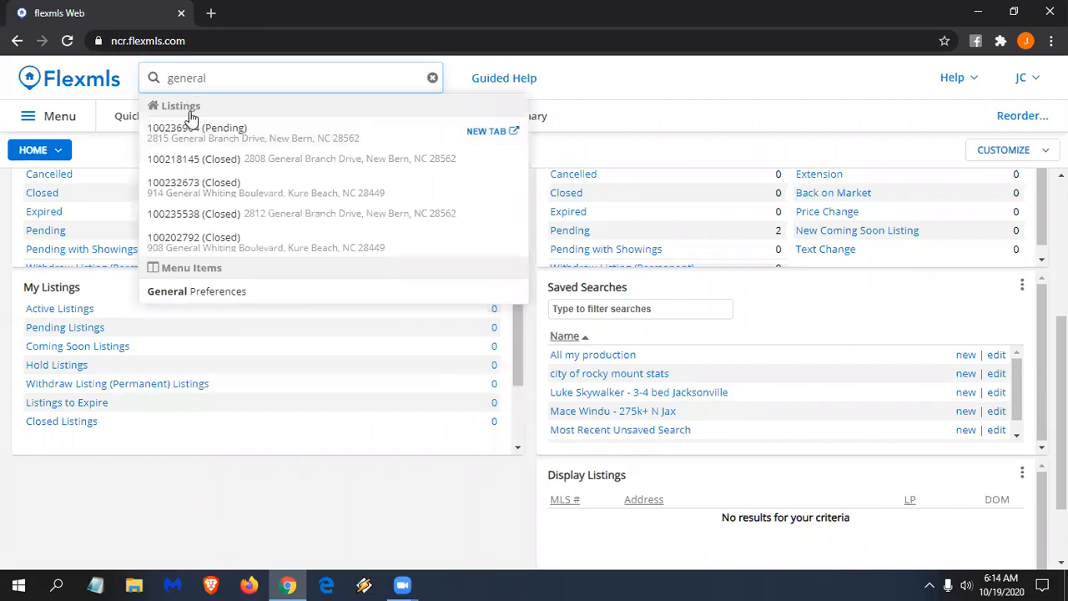
left_click(202, 292)
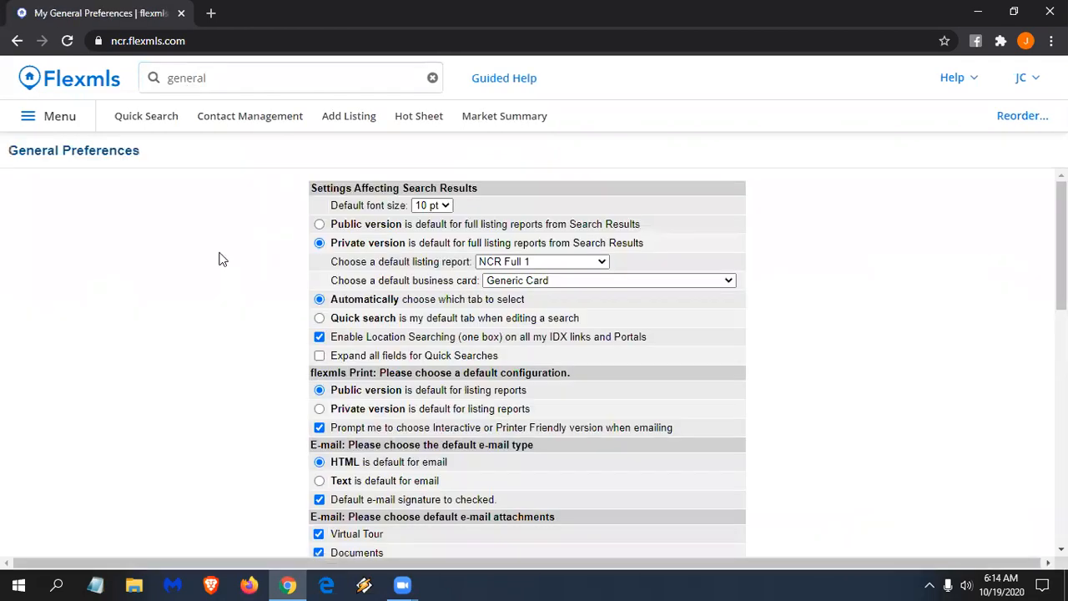
- Keep expiring-listing e-mail notifications on, change the notice from 14 to 10 days, and save
scroll(555, 267, "down", 3)
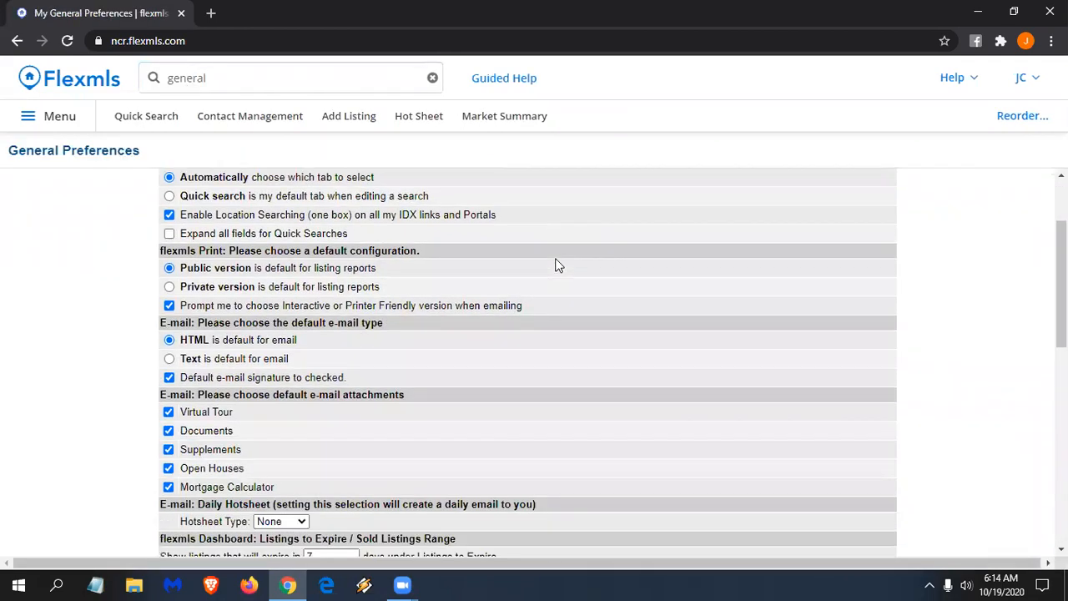
scroll(558, 265, "down", 7)
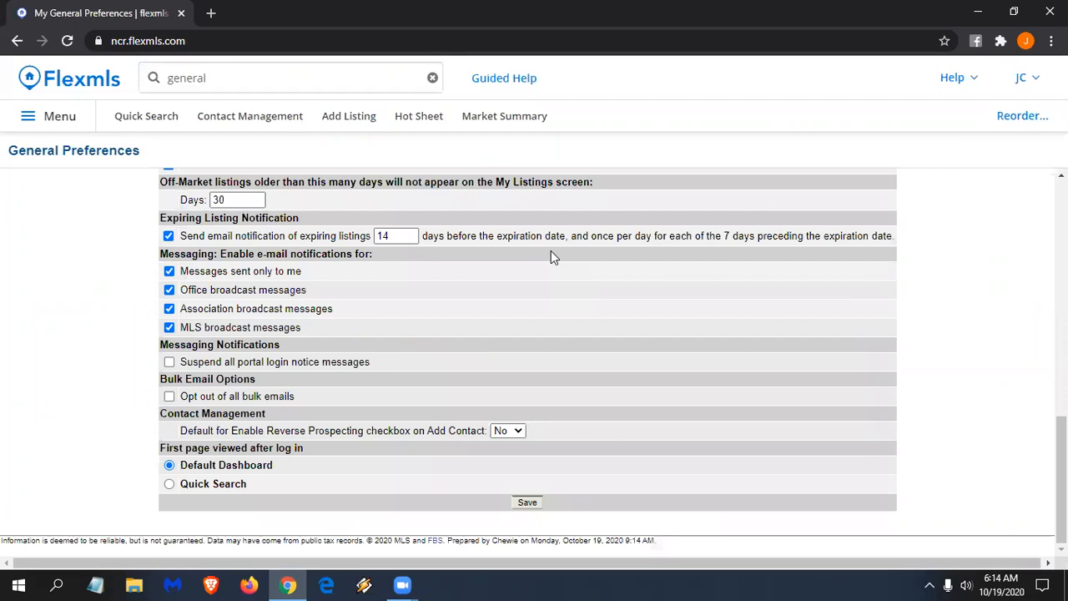
left_click(169, 237)
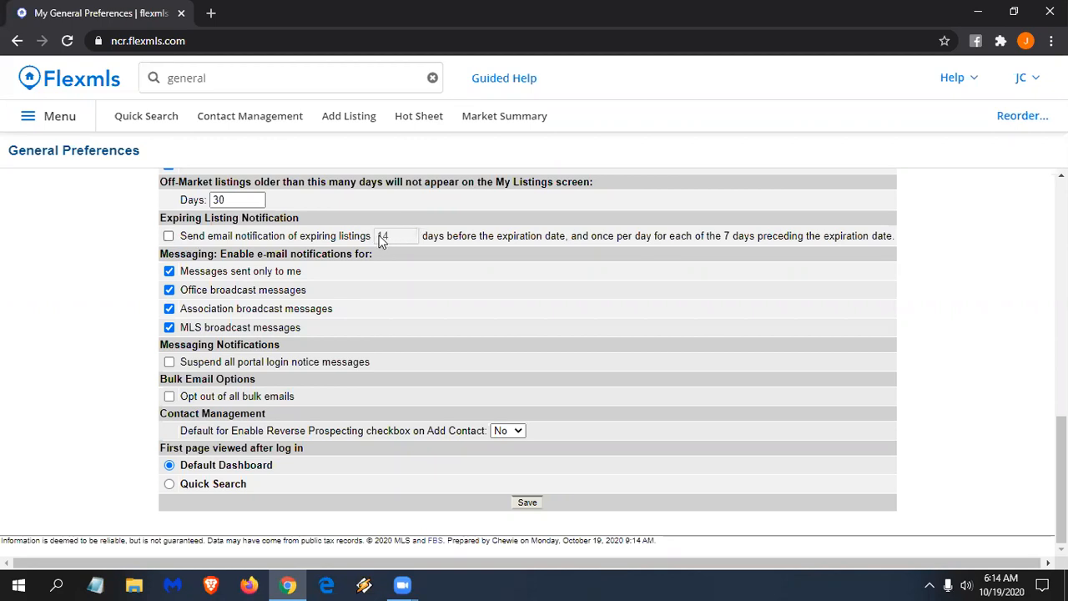
left_click(168, 237)
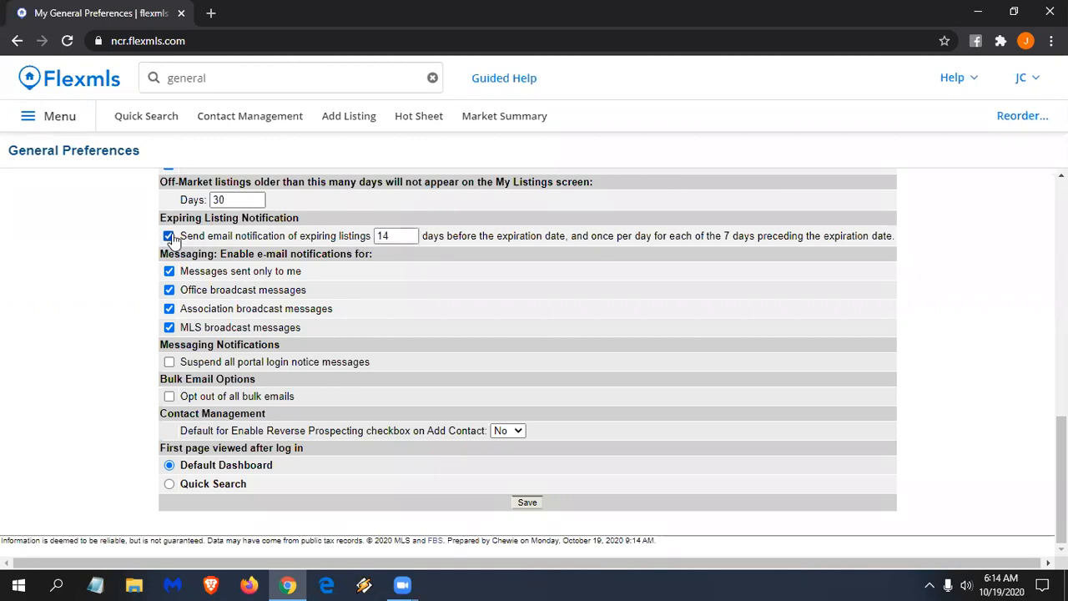
left_click_drag(410, 236, 304, 240)
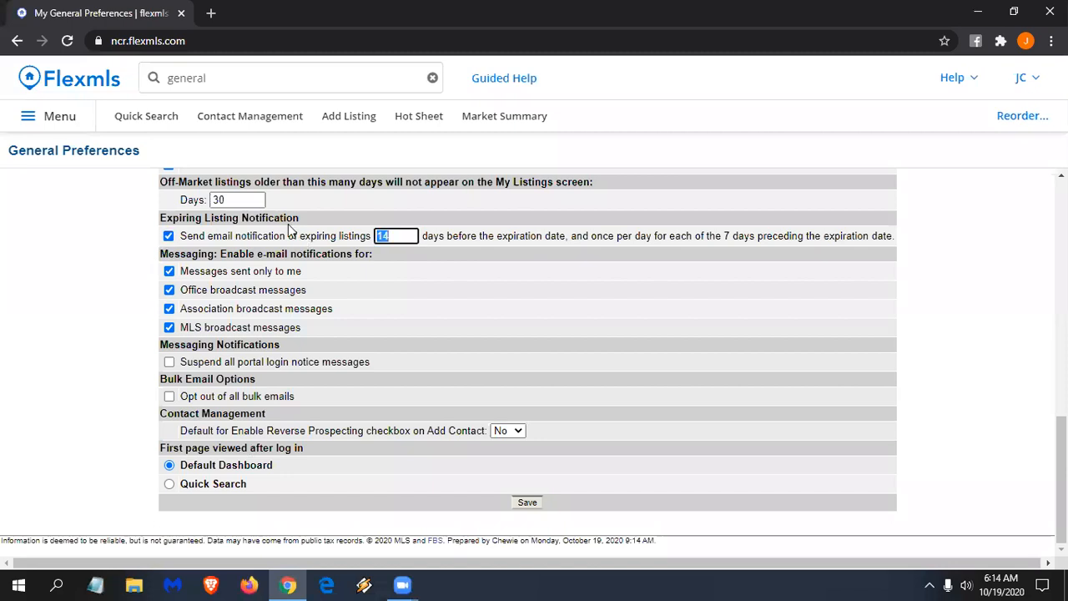
type("7")
key("BackSpace")
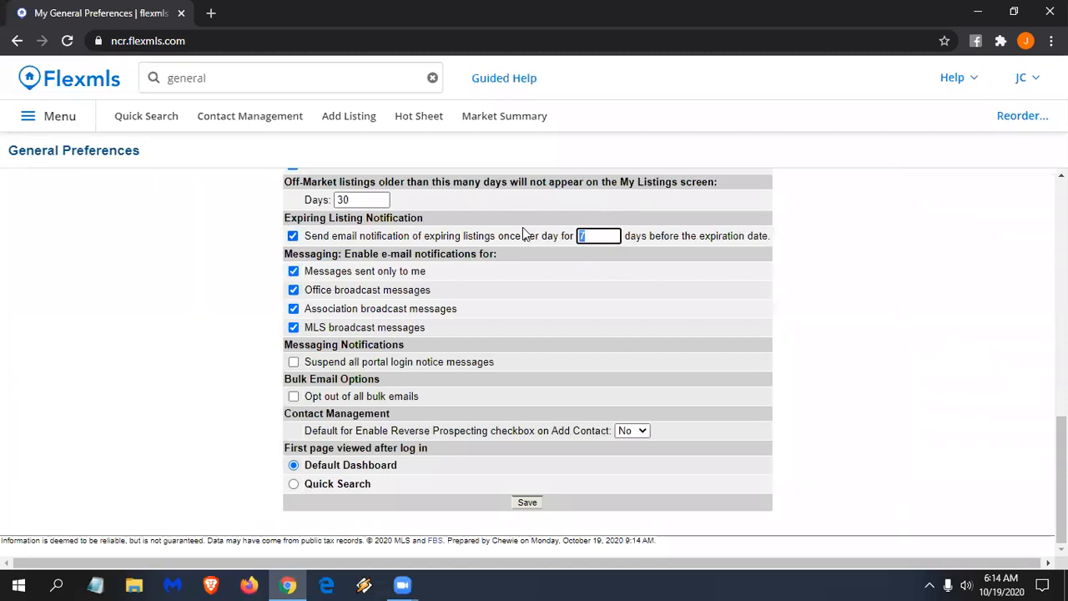
type("10")
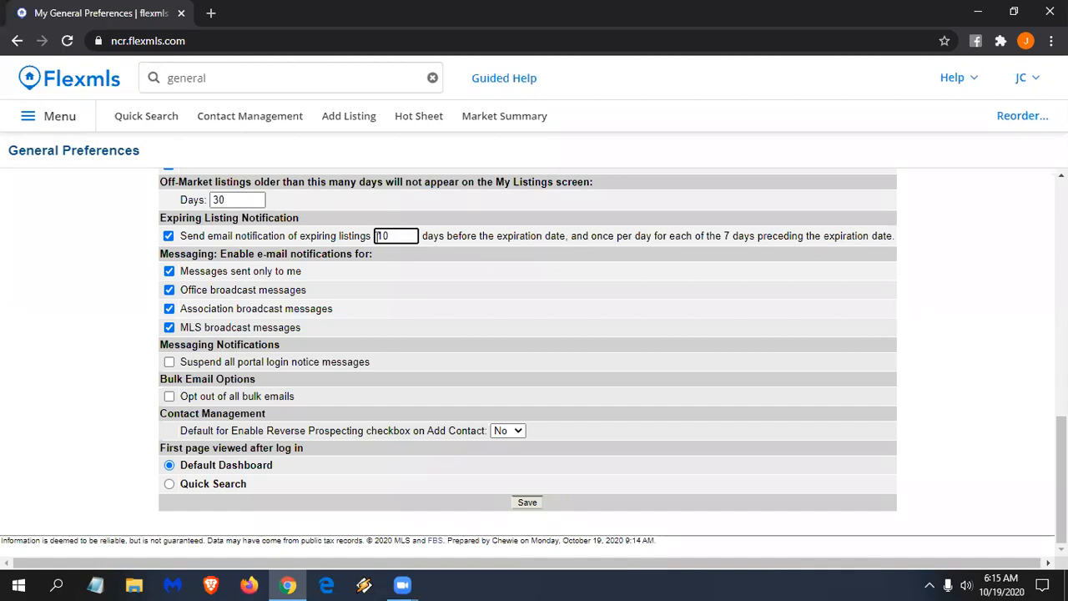
left_click(532, 505)
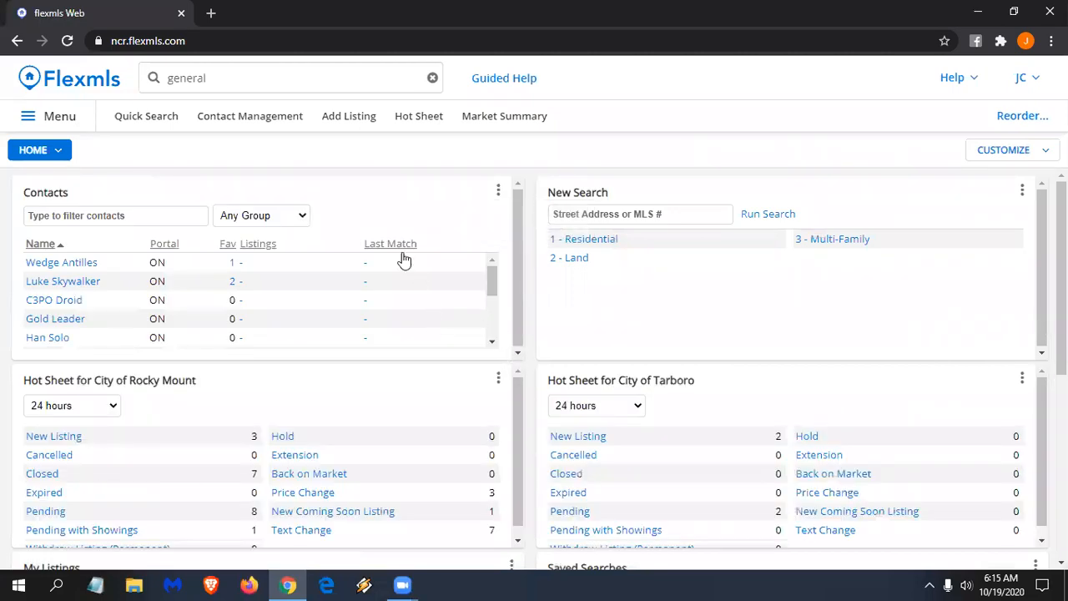
- Bring back the 'general' search suggestions on the dashboard to reach General Preferences again
left_click(256, 72)
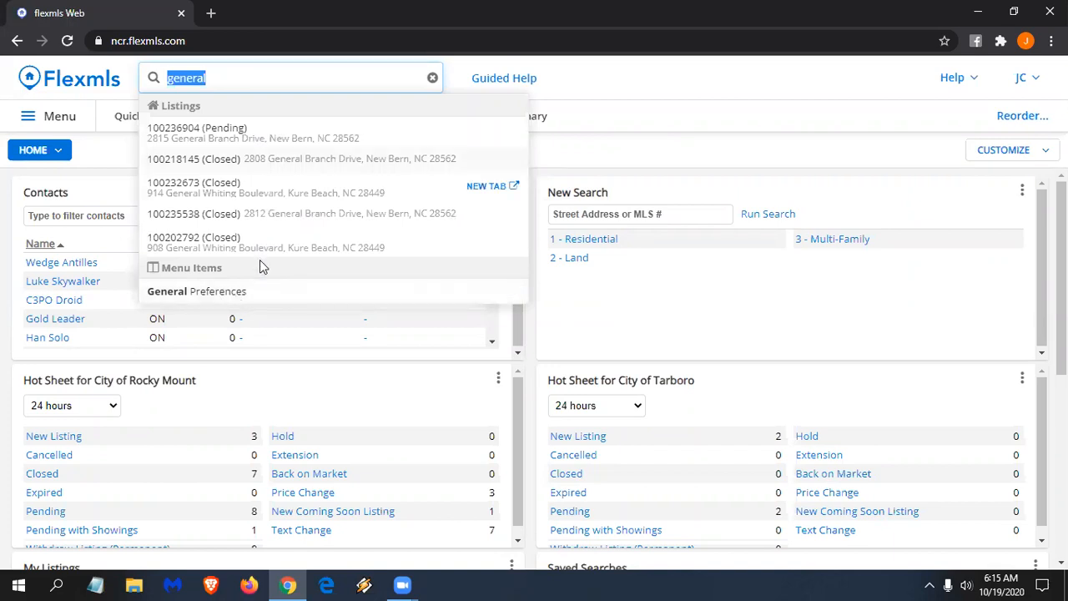
left_click(741, 90)
scroll(405, 454, "down", 1)
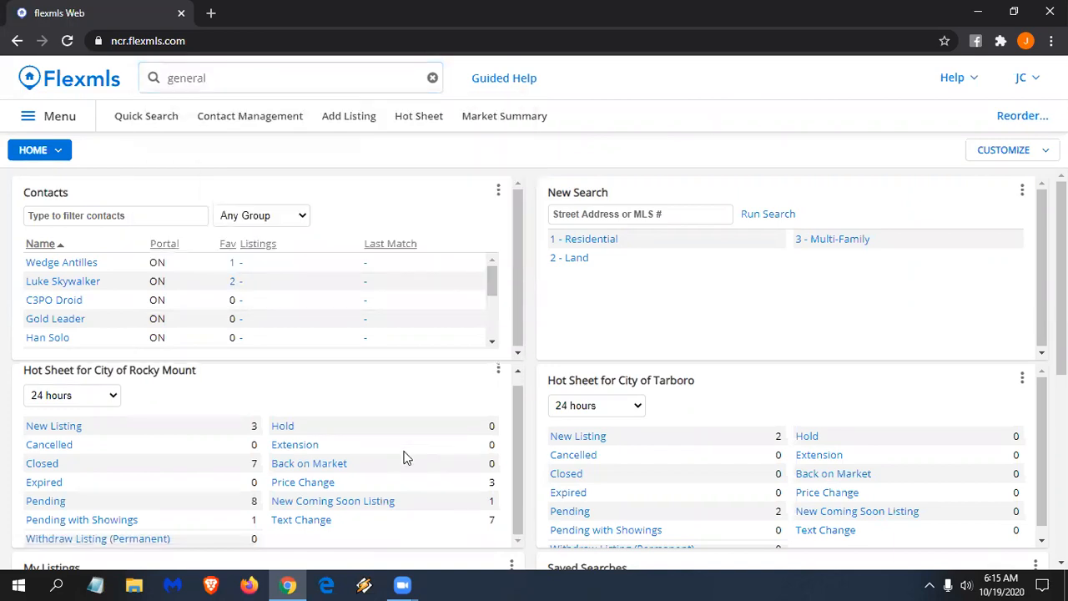
scroll(276, 387, "down", 4)
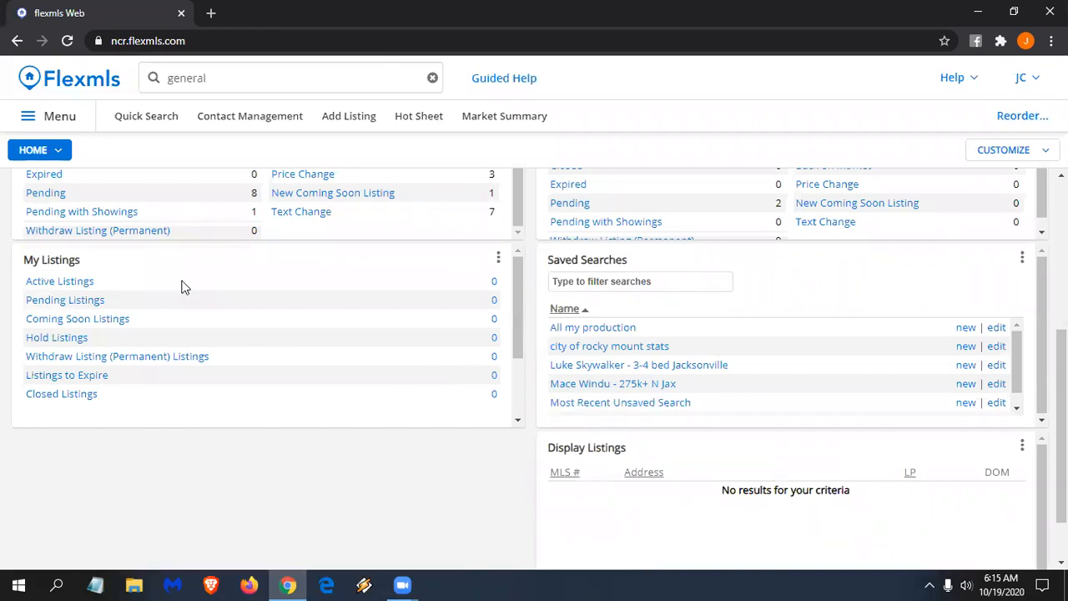
left_click(239, 74)
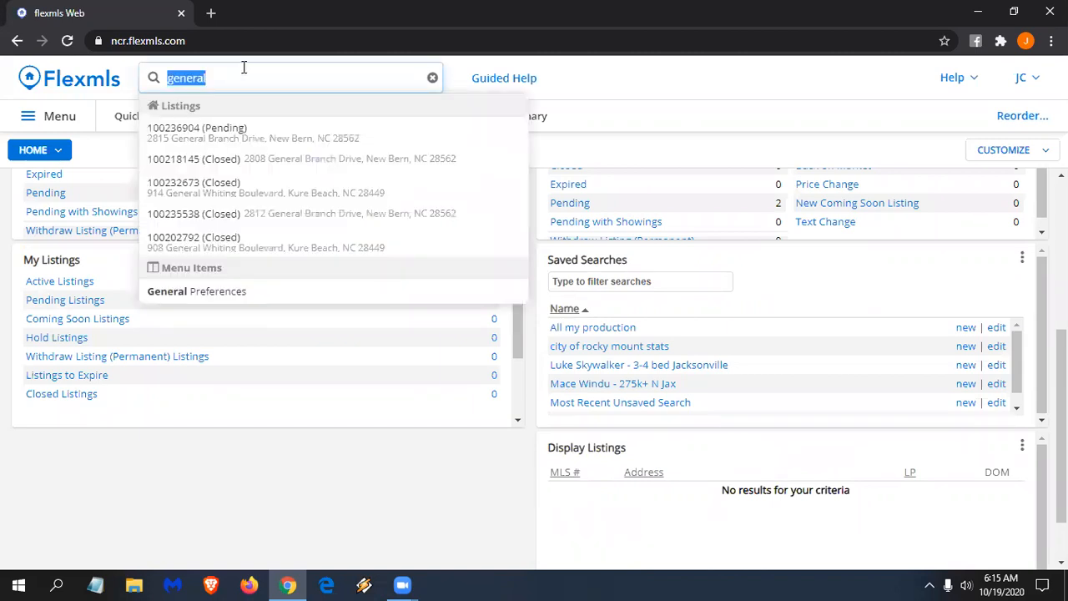
- Reopen General Preferences, change the expiring-listing notice to 7 days, and save
left_click(225, 292)
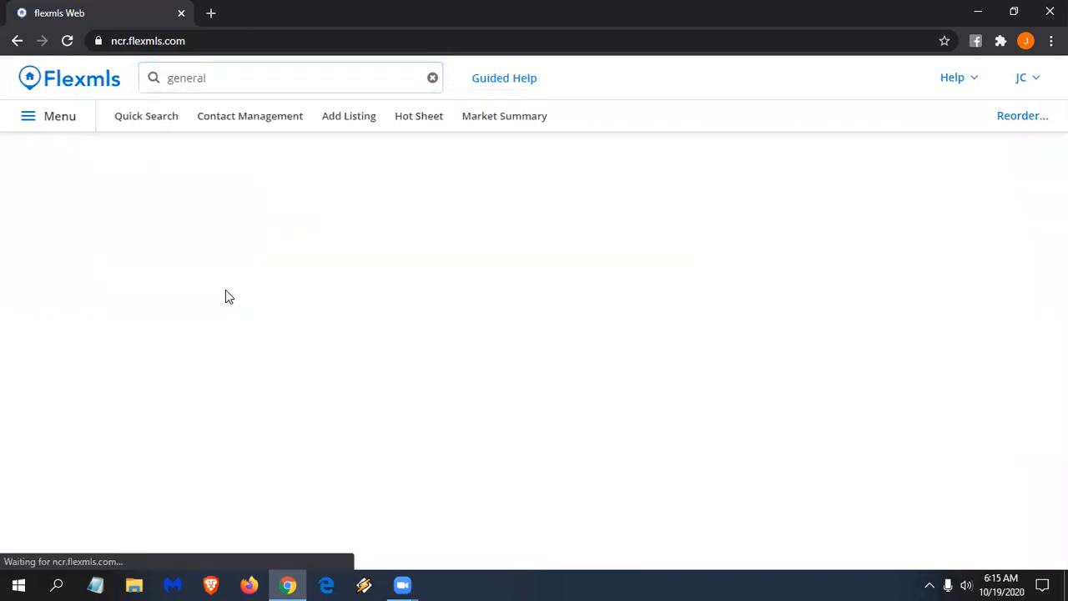
scroll(319, 179, "down", 8)
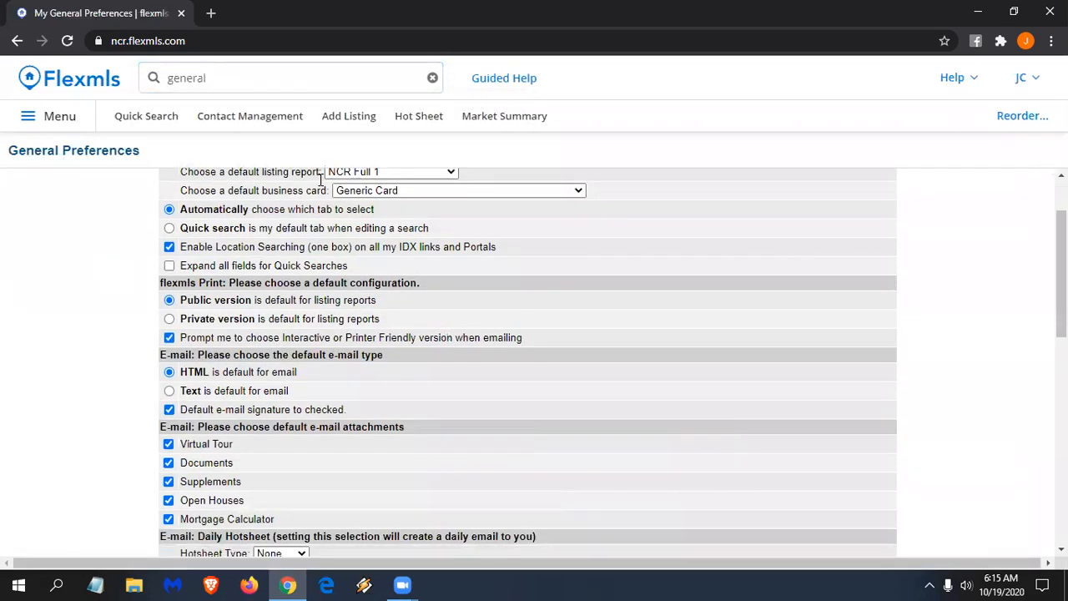
scroll(319, 179, "down", 1)
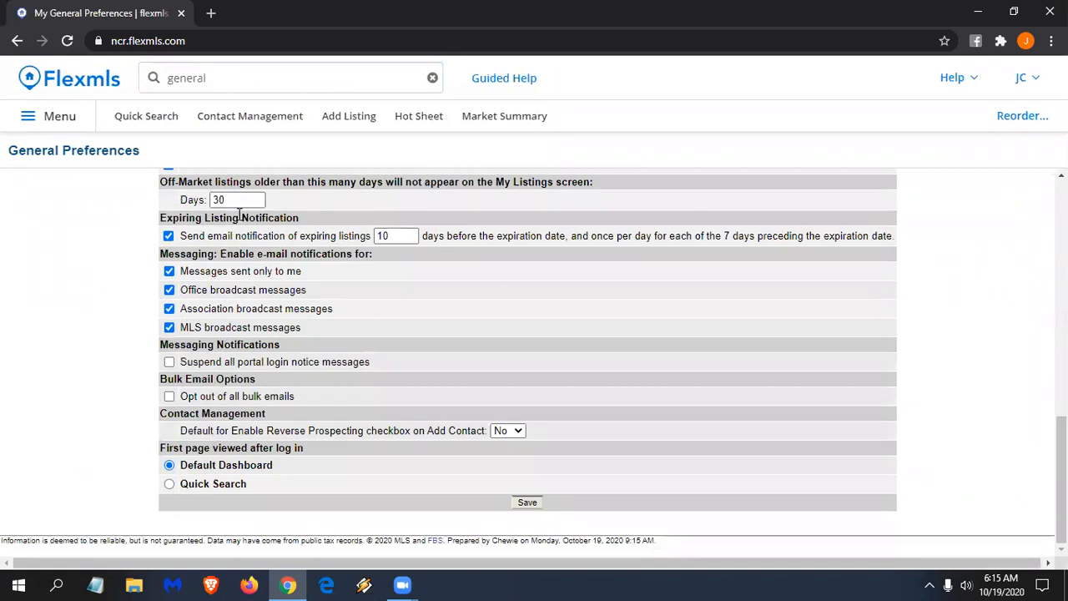
left_click(168, 236)
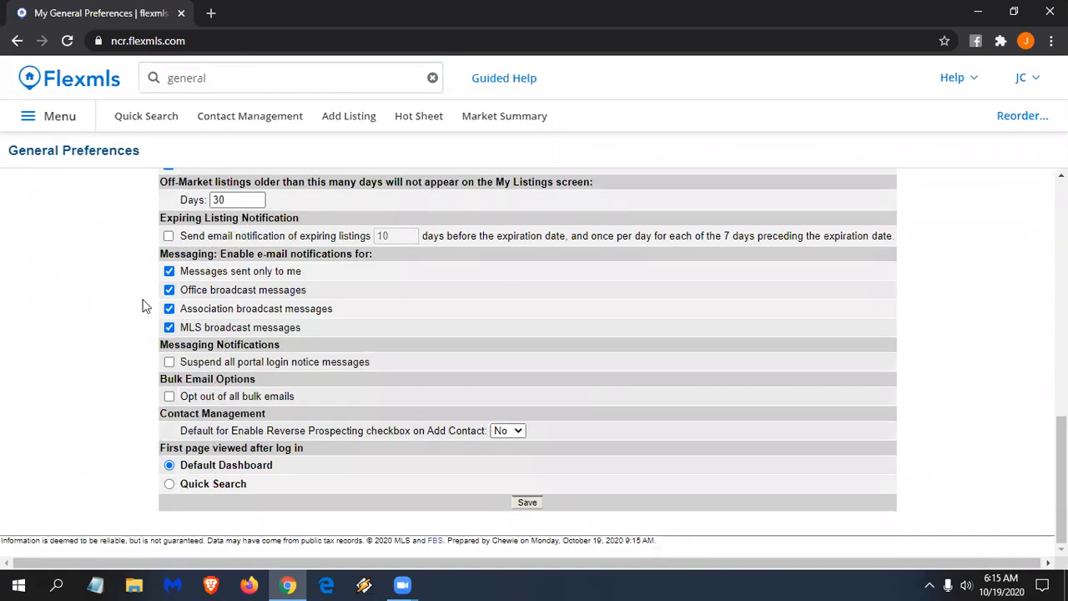
left_click(169, 236)
double_click(390, 236)
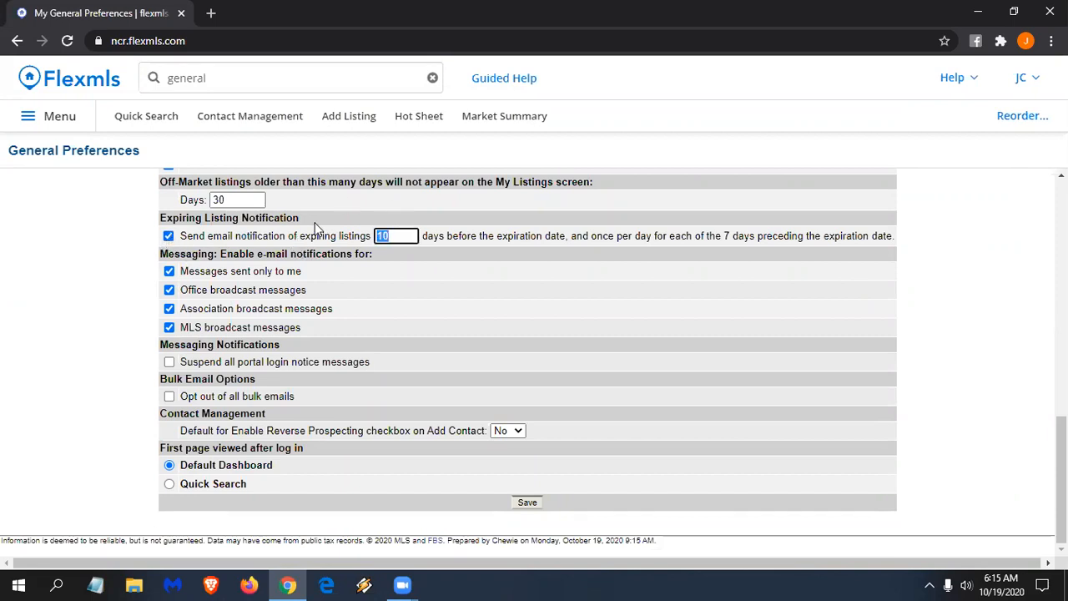
type("7")
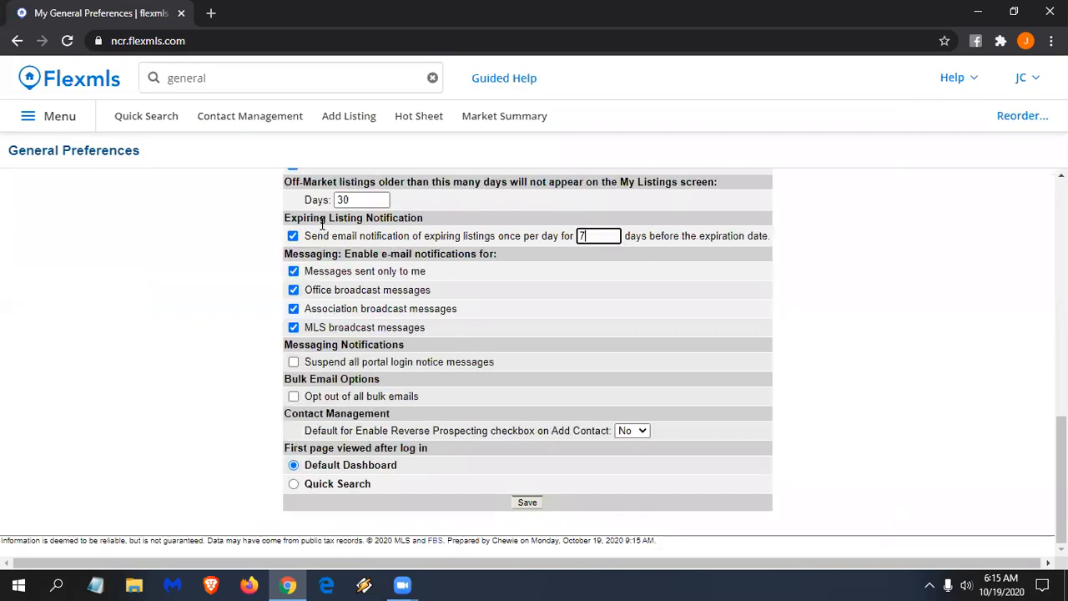
left_click(530, 505)
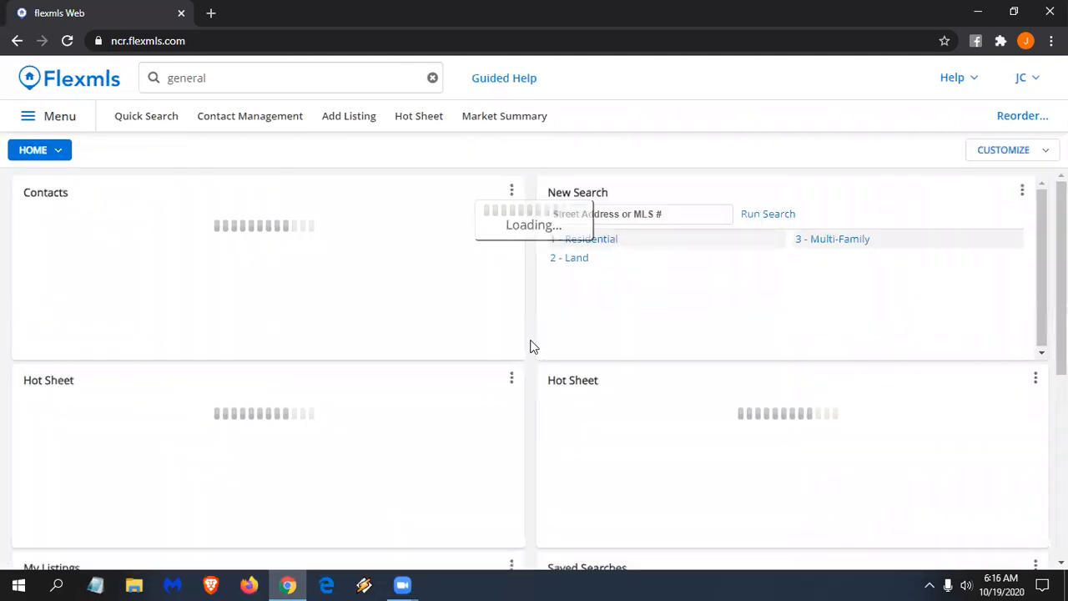
- Set the Saved Searches gadget to order by Name and show Only Favorites, then save
scroll(526, 329, "down", 1)
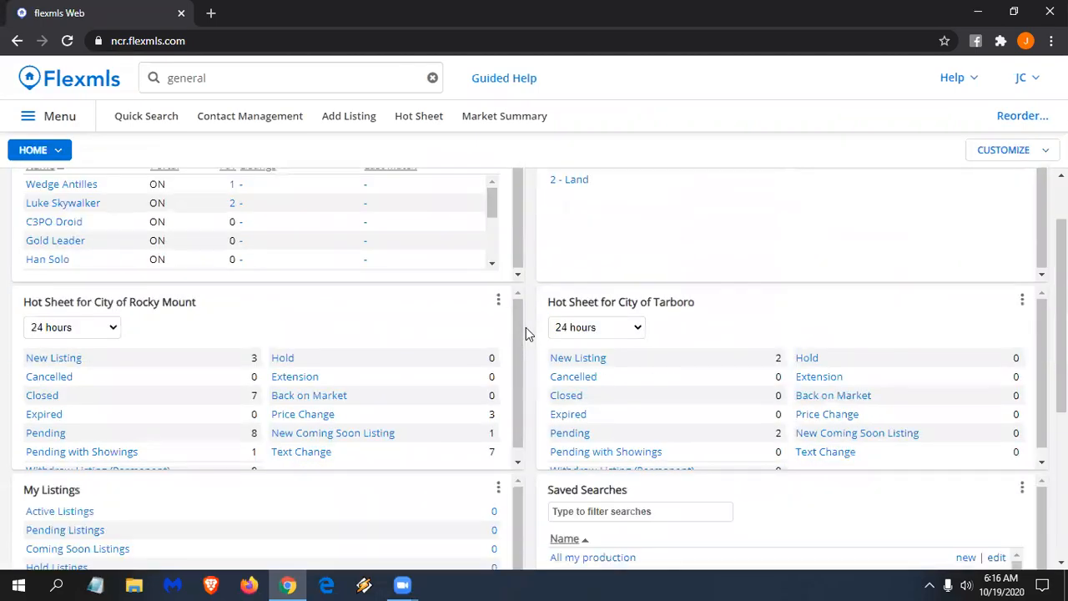
scroll(526, 327, "down", 3)
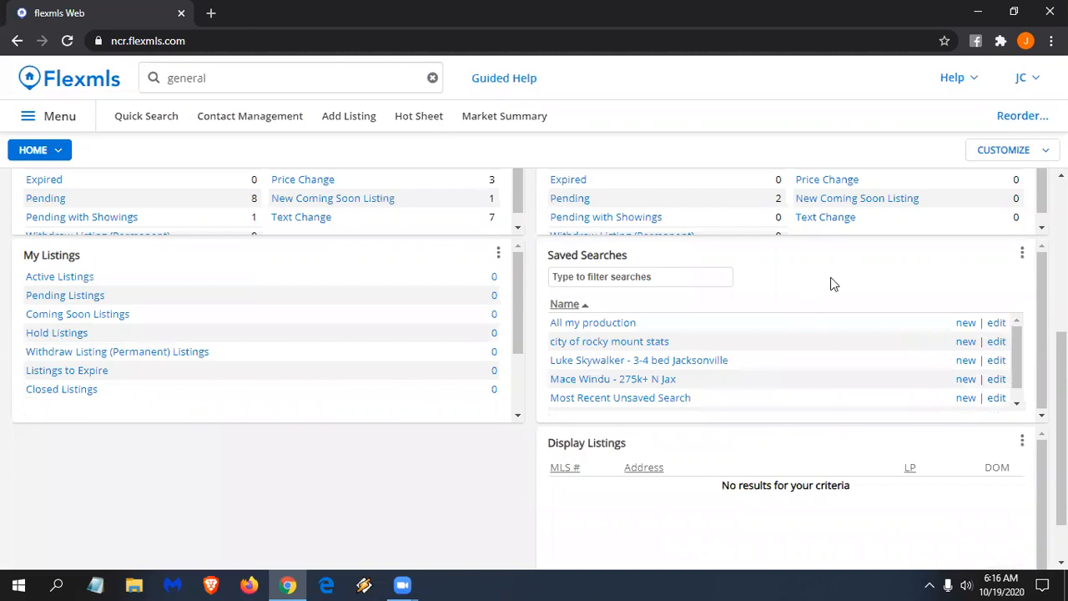
left_click(1023, 254)
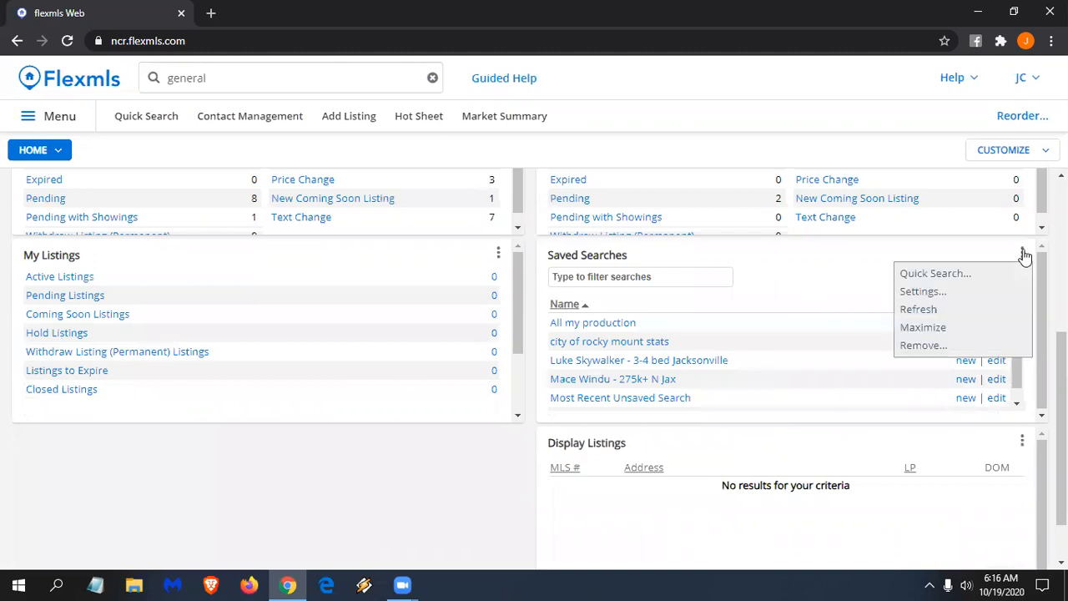
left_click(918, 291)
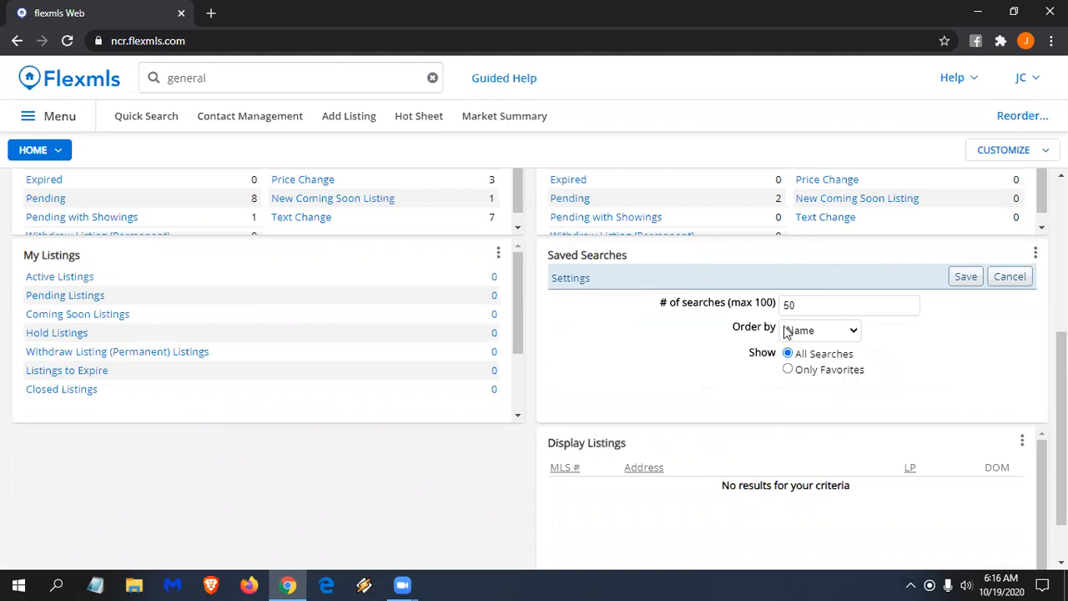
left_click(850, 328)
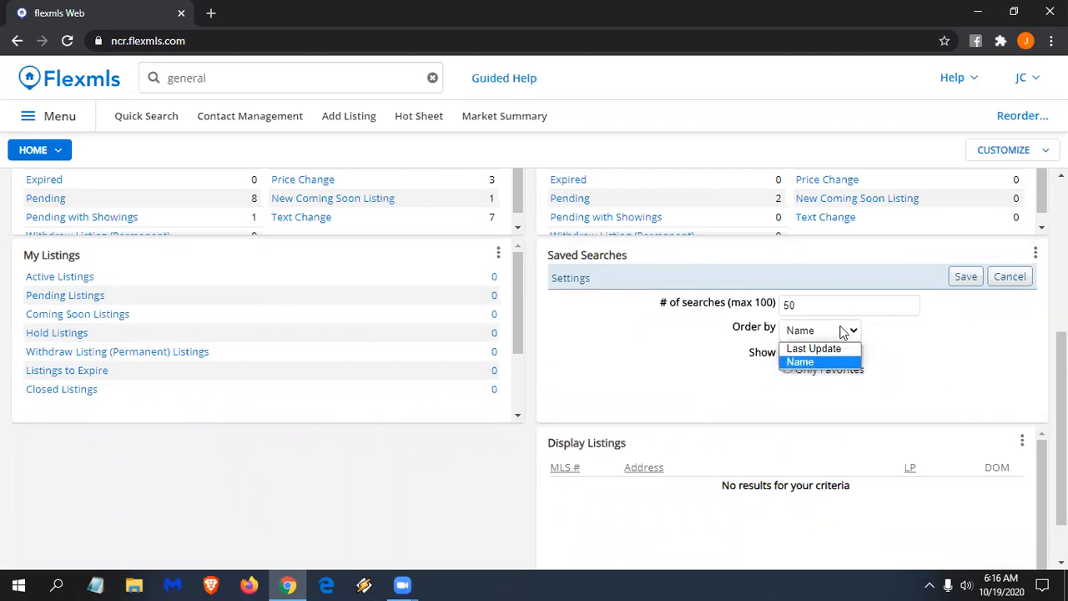
left_click(843, 332)
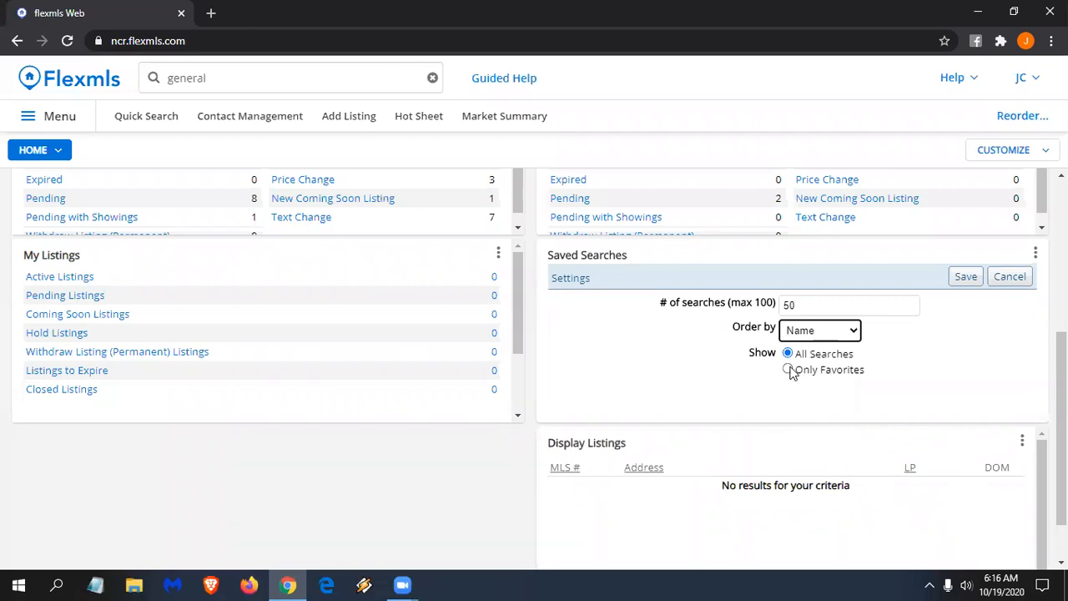
left_click(834, 377)
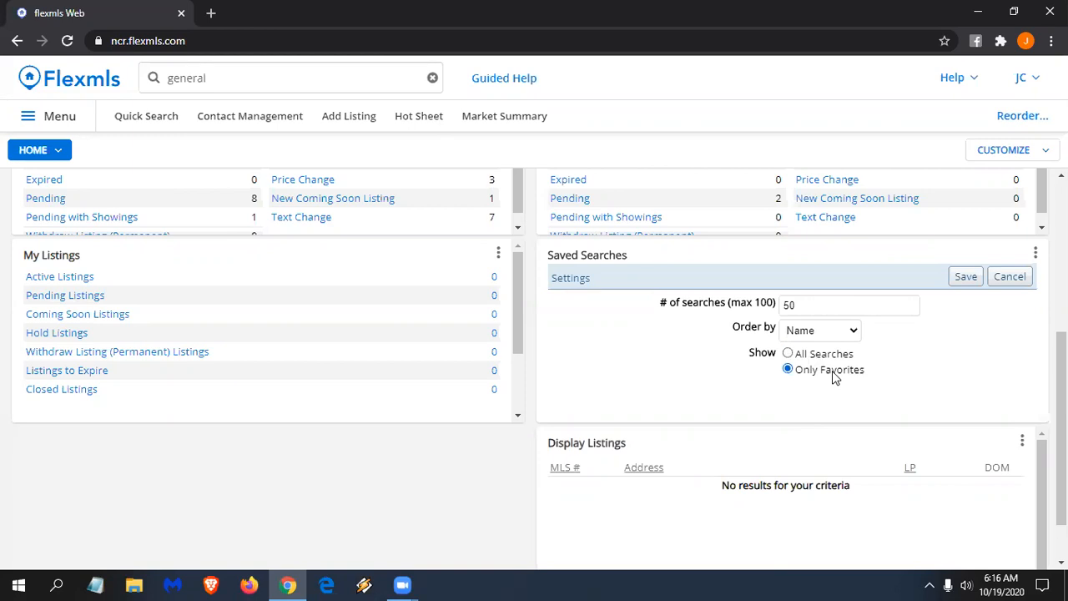
left_click(965, 277)
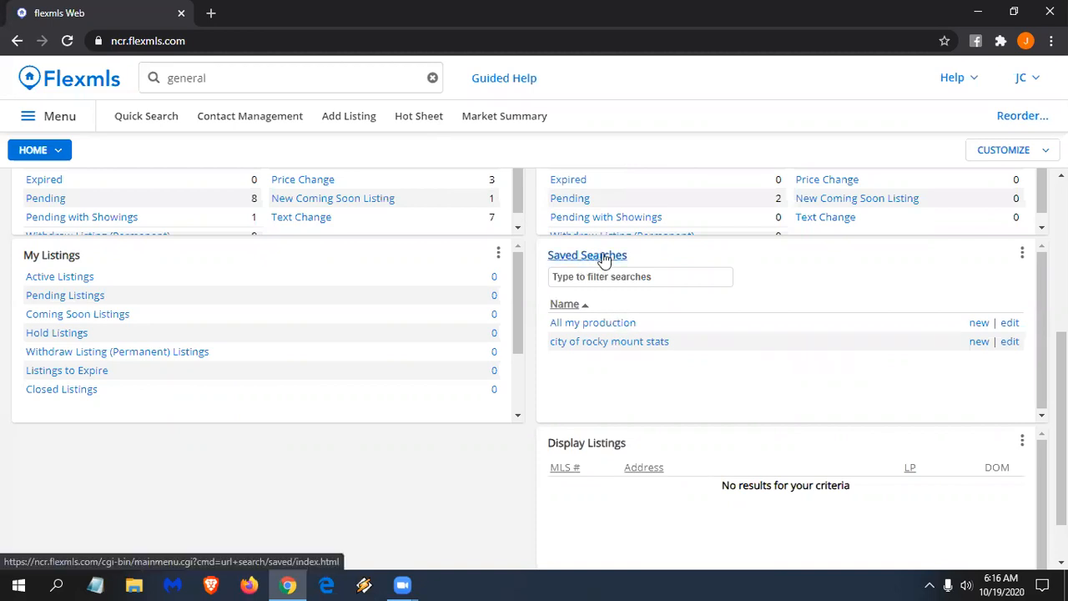
scroll(602, 264, "up", 1)
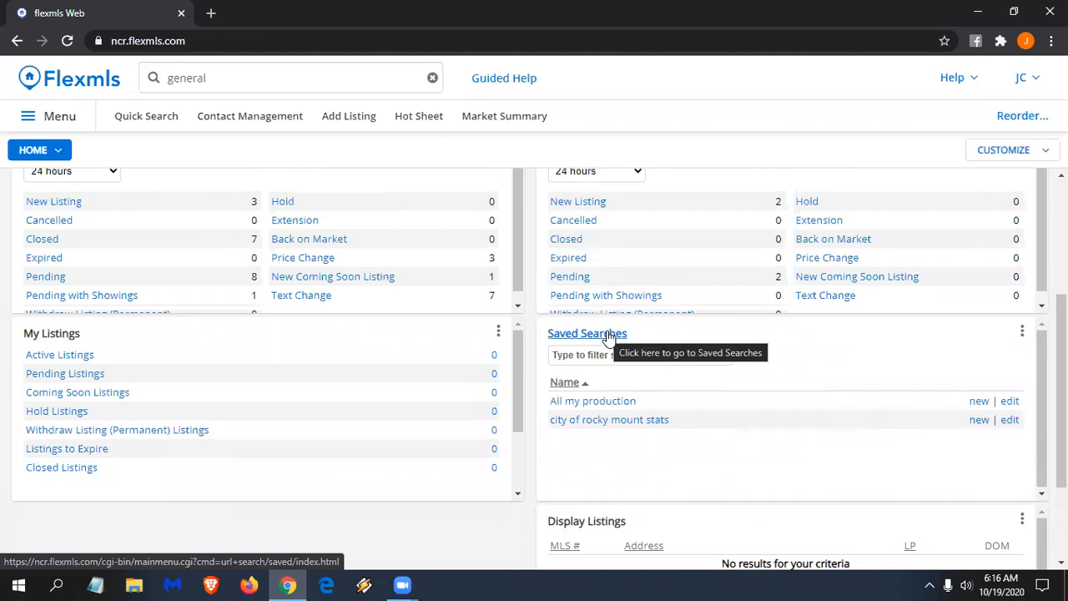
left_click(51, 333)
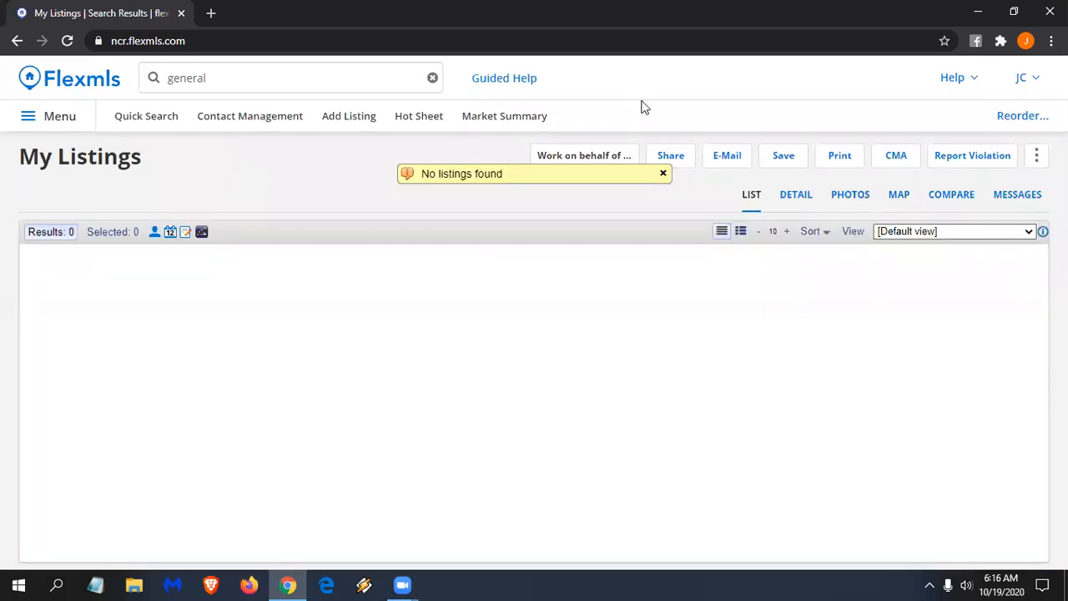
left_click(66, 83)
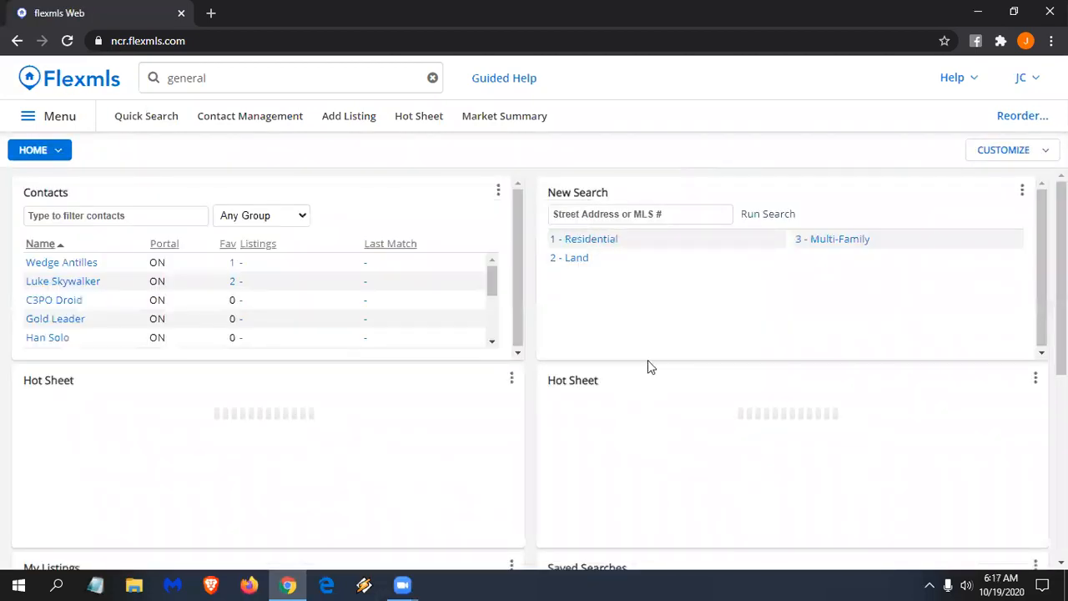
scroll(647, 359, "down", 3)
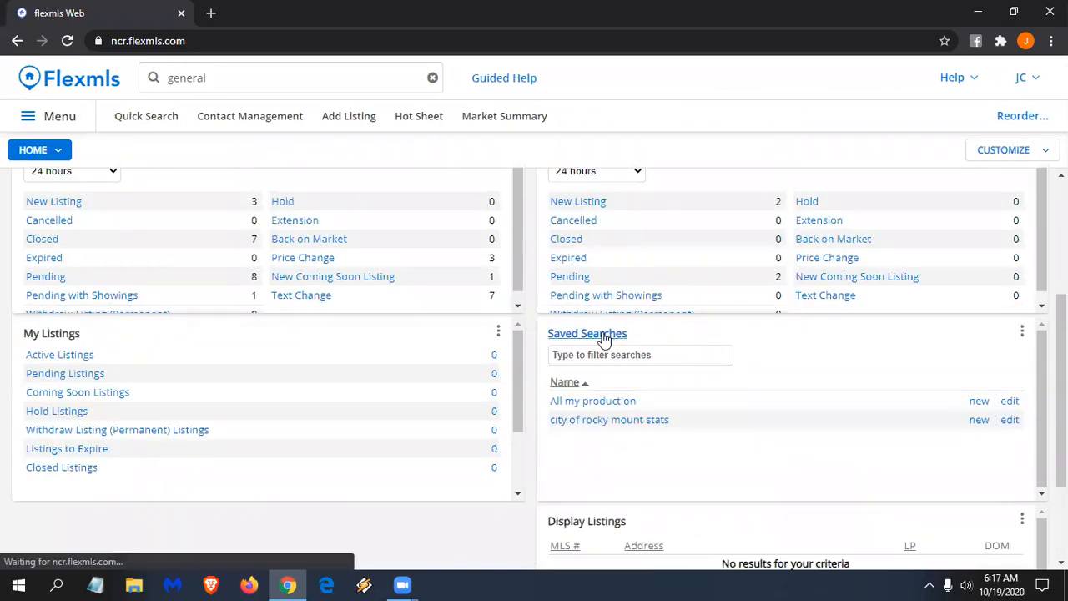
- Open the full Saved Searches page and clear the leftover 'general' search text
left_click(587, 333)
left_click(231, 77)
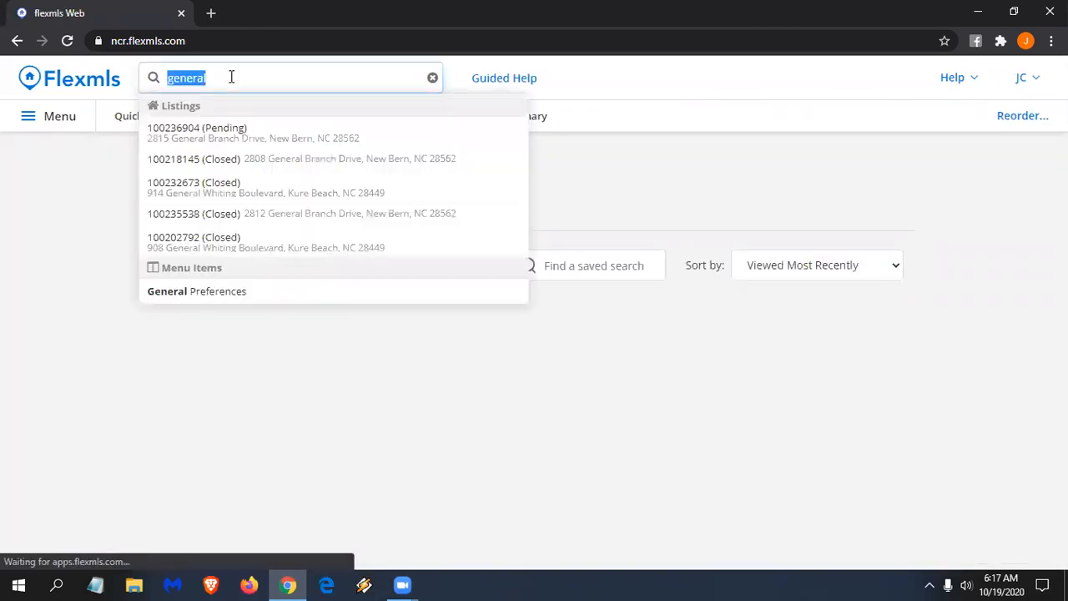
key("BackSpace")
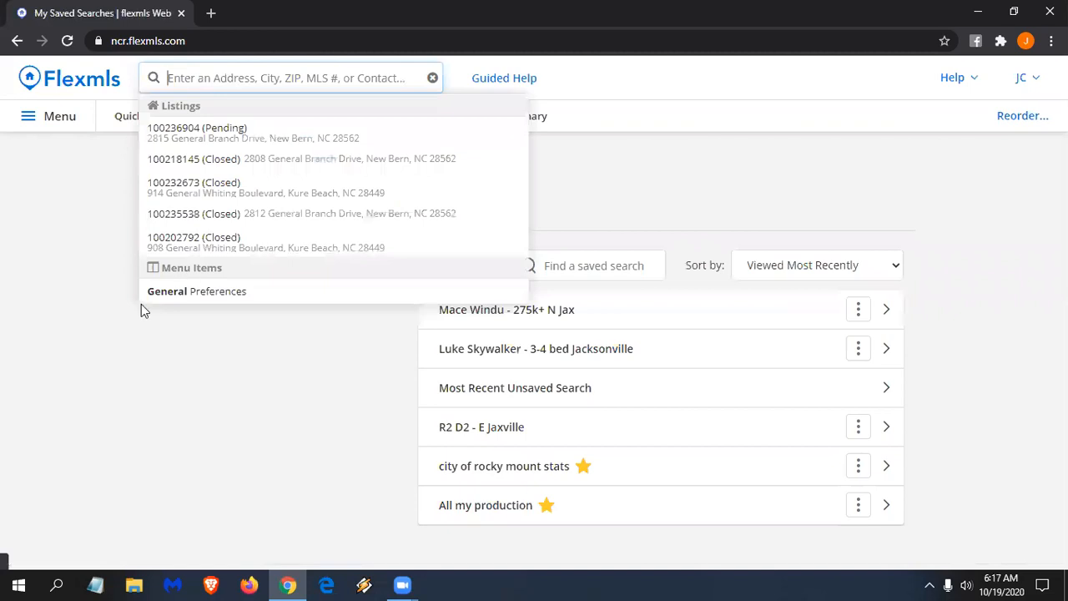
left_click(170, 219)
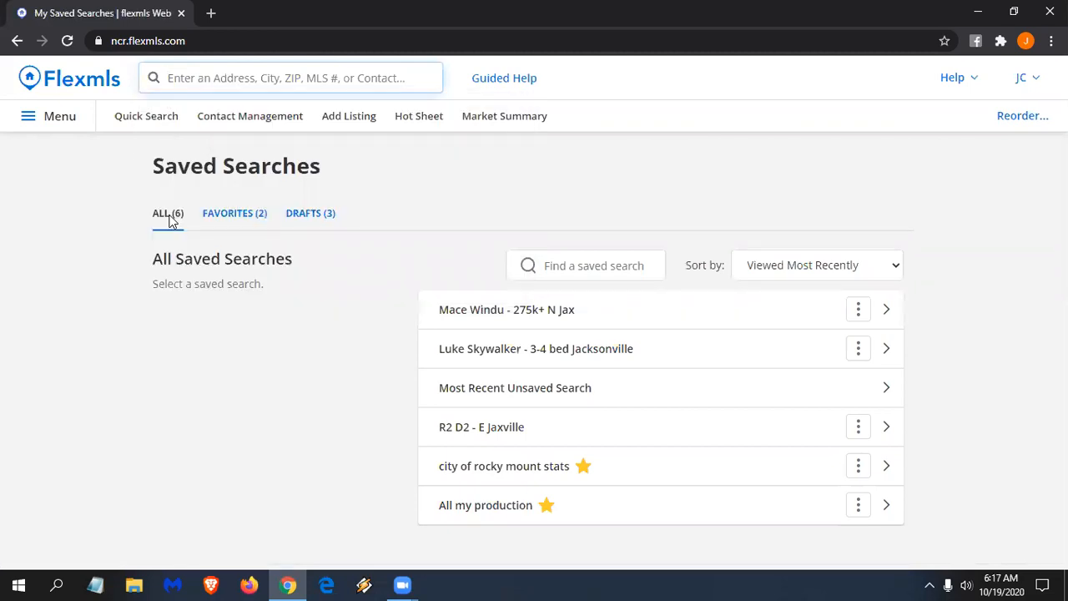
- Browse the Favorites and Drafts saved searches, then return to the home dashboard
left_click(248, 215)
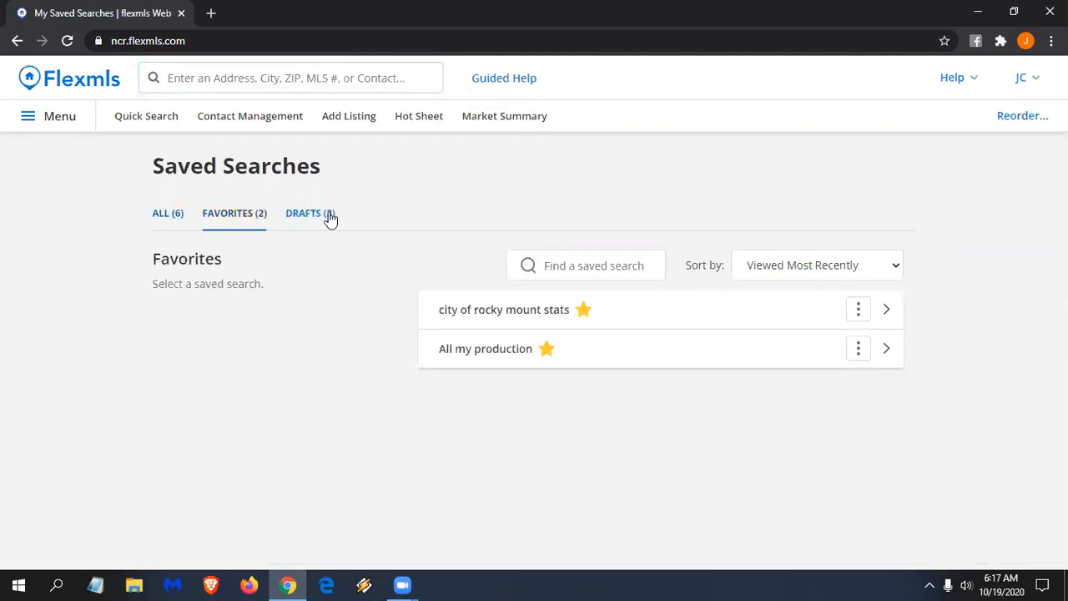
left_click(330, 216)
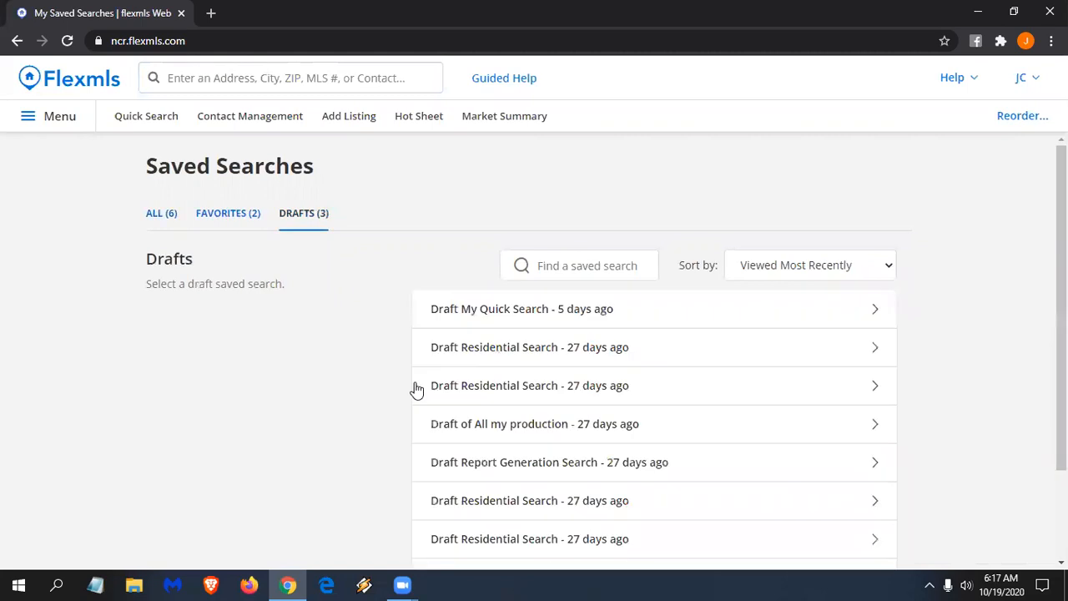
scroll(414, 389, "down", 2)
scroll(414, 388, "up", 2)
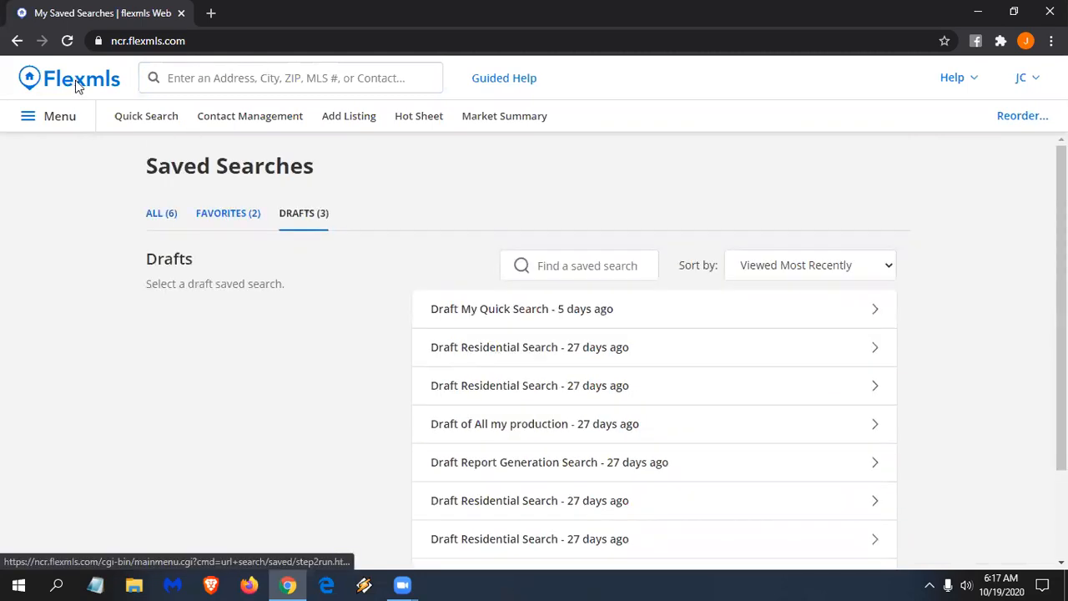
left_click(344, 121)
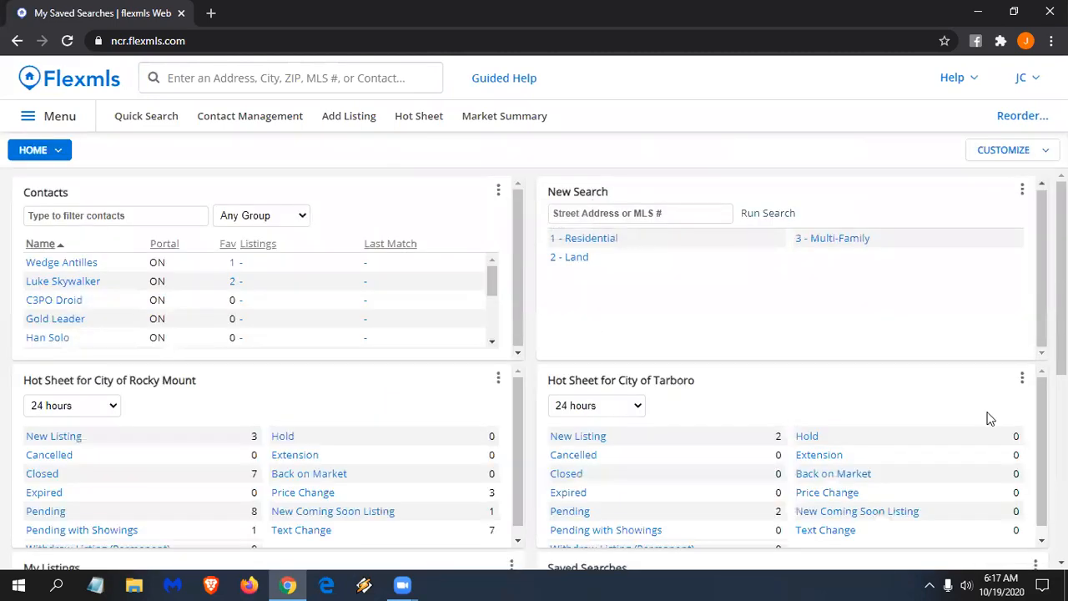
- Re-save the Saved Searches gadget settings with Only Favorites still selected
scroll(988, 417, "down", 2)
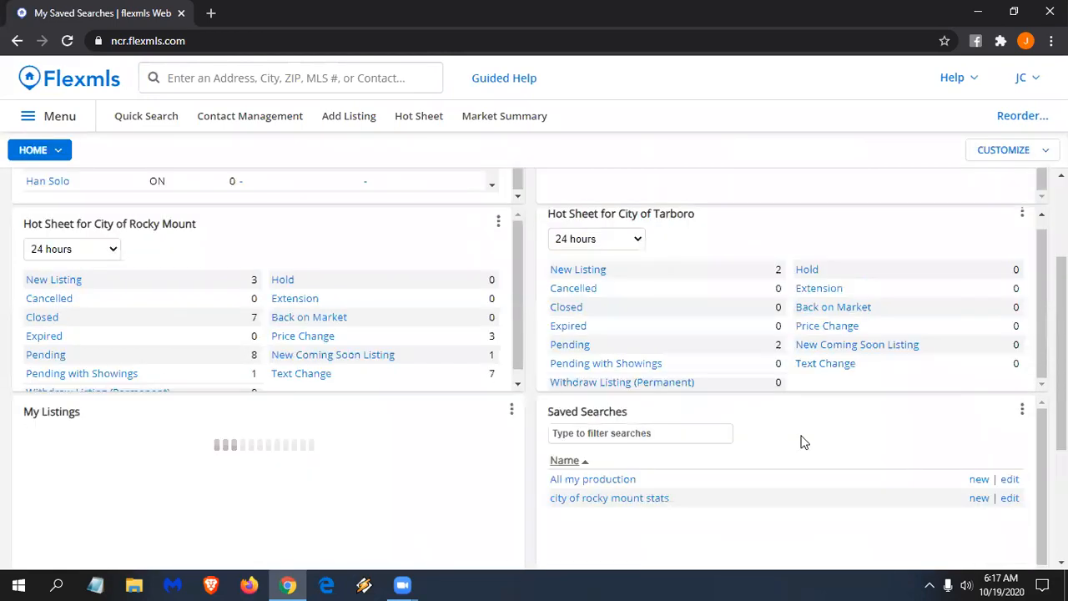
left_click(1021, 410)
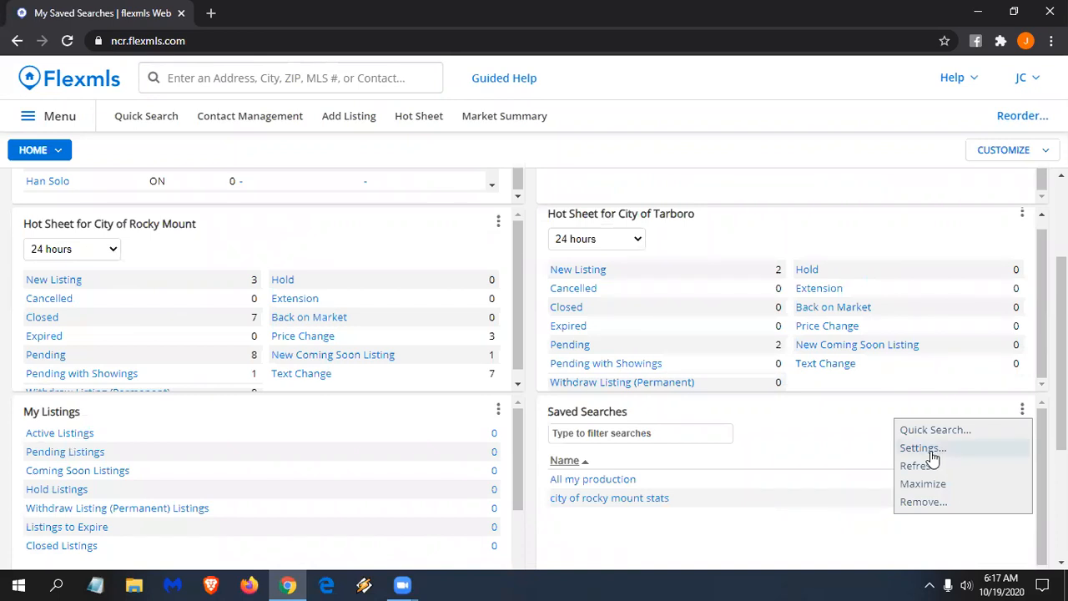
left_click(941, 448)
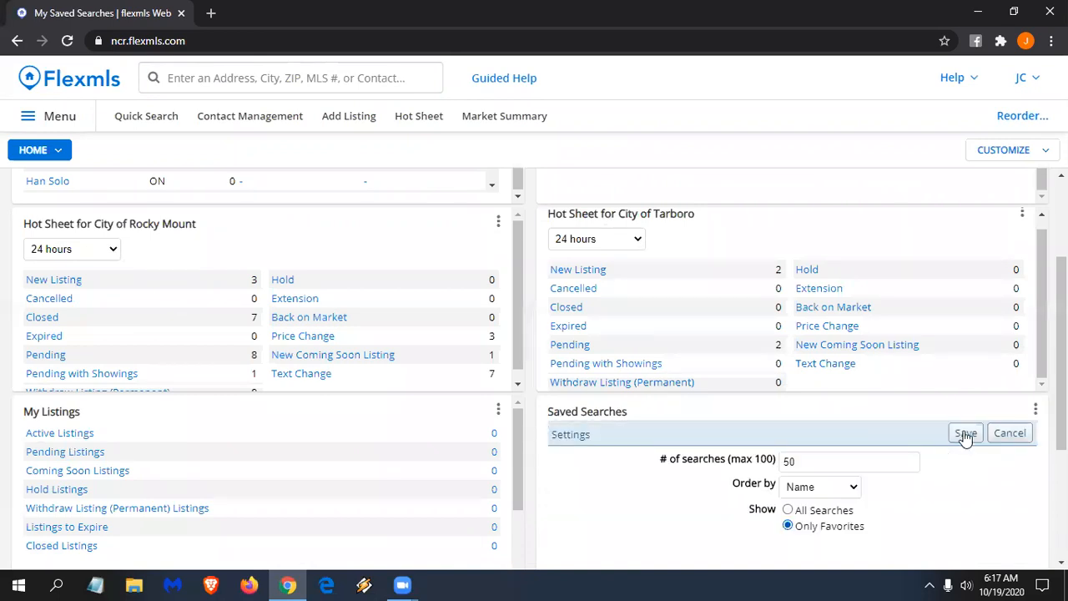
left_click(965, 435)
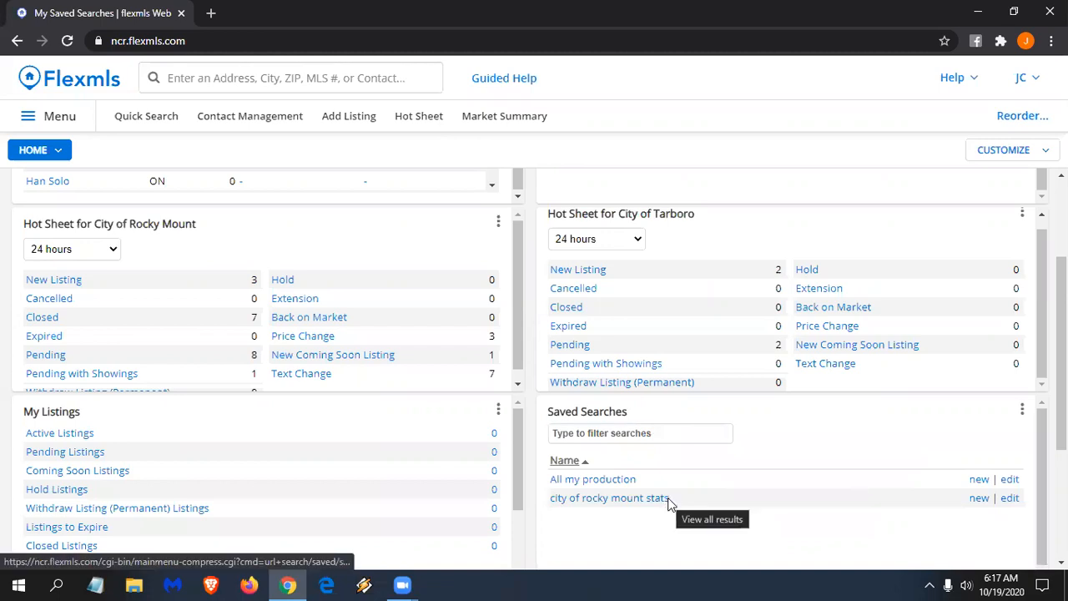
scroll(646, 479, "up", 2)
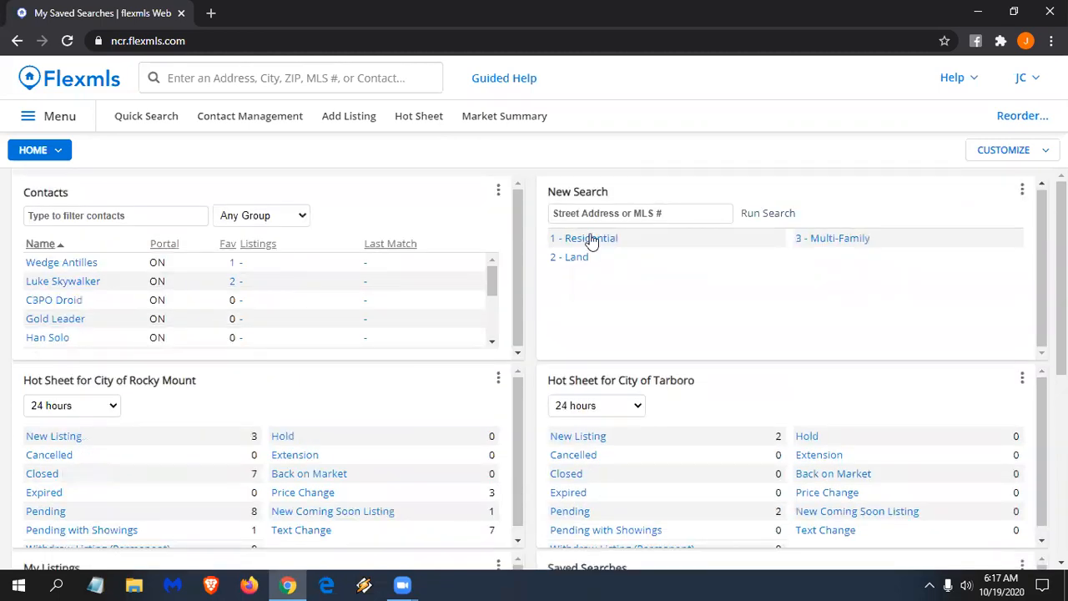
- Start a new 2 - Land search and filter it to the city of Rocky Mount
left_click(579, 259)
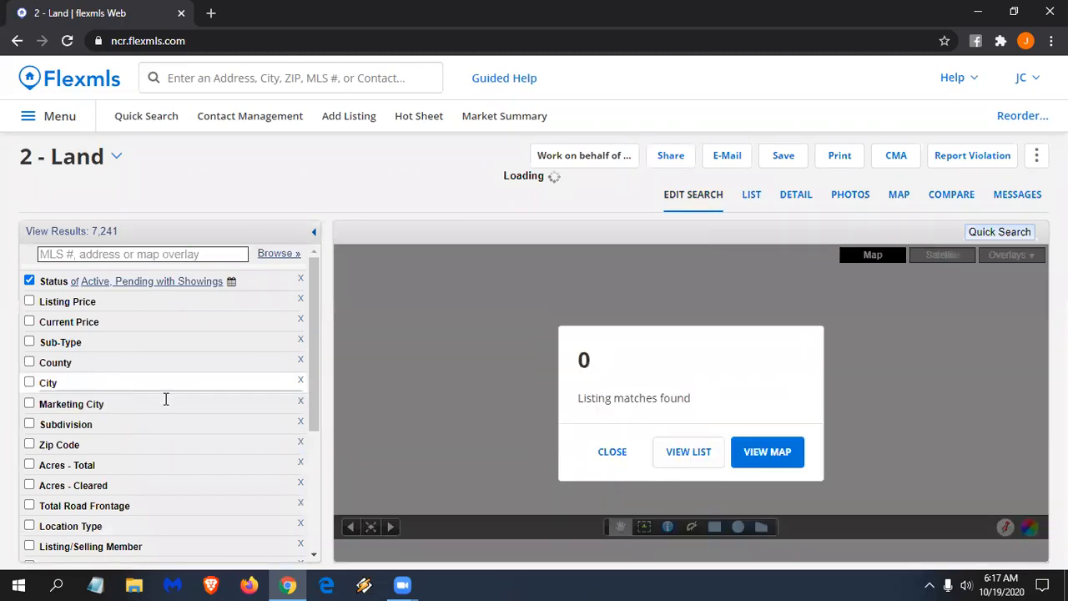
left_click(166, 400)
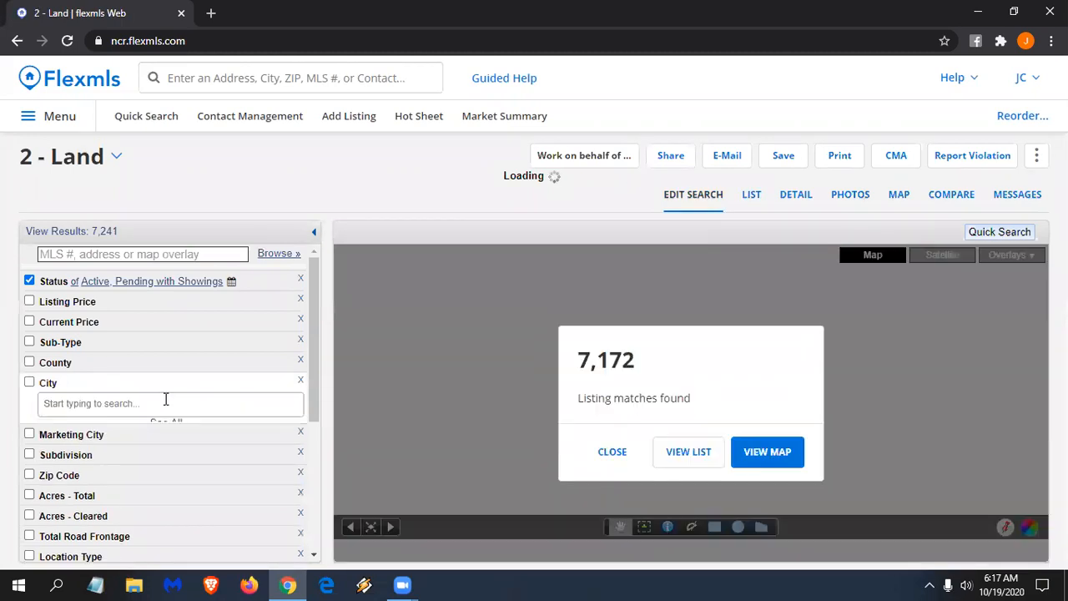
type("rock")
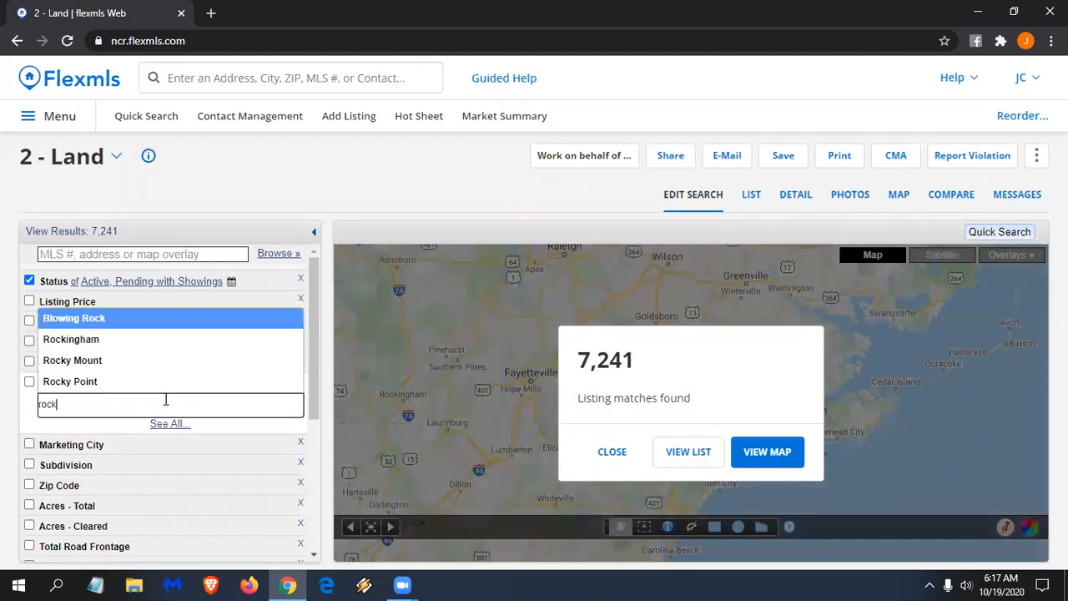
type("y mount")
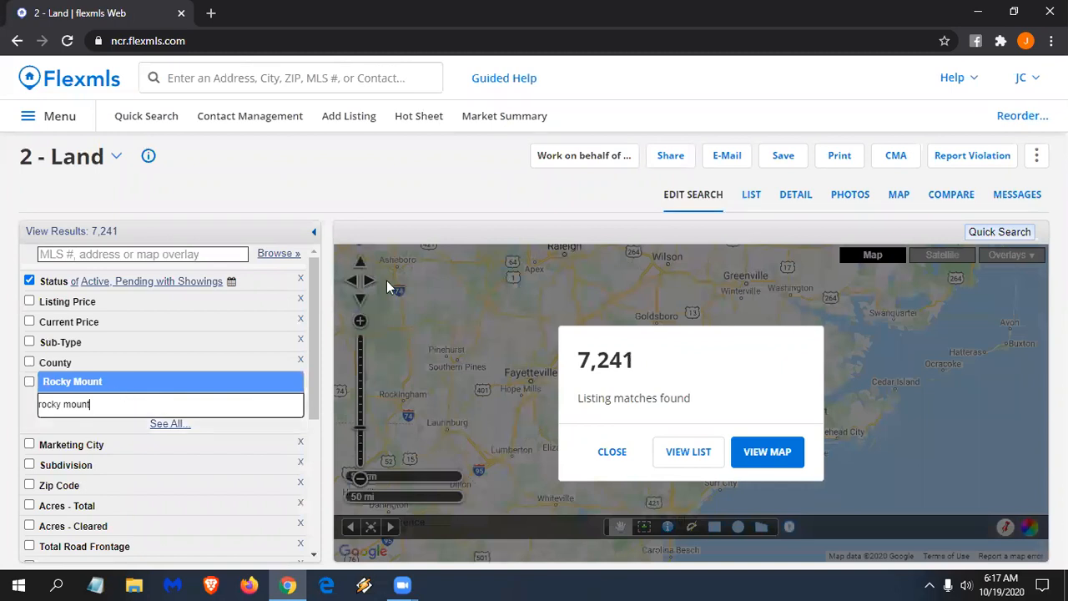
key("Return")
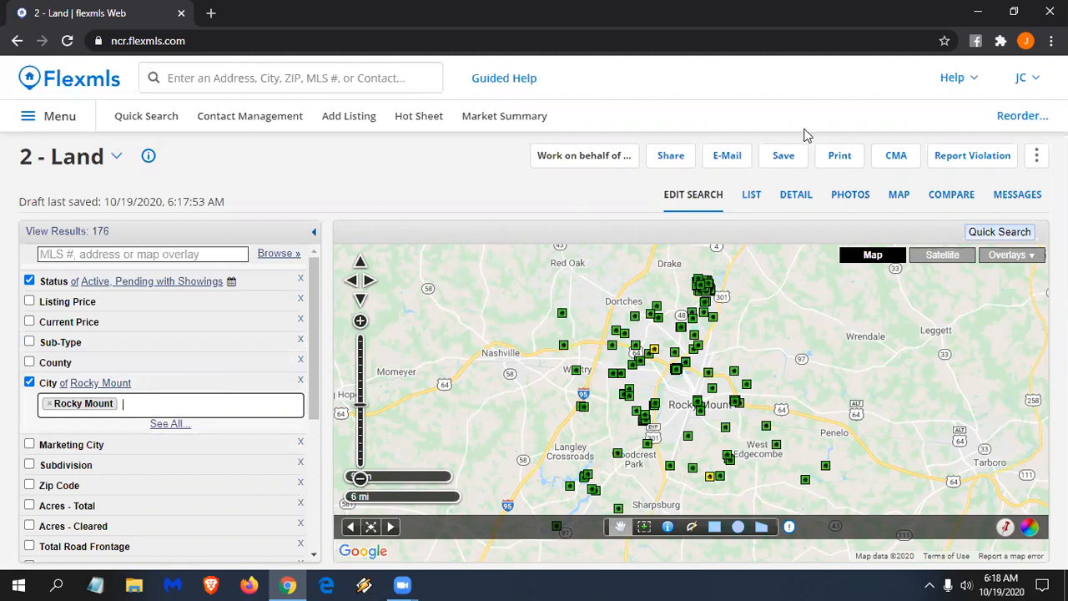
- Save the Land search as a favorite named 'Rocky Mount Land'
left_click(797, 155)
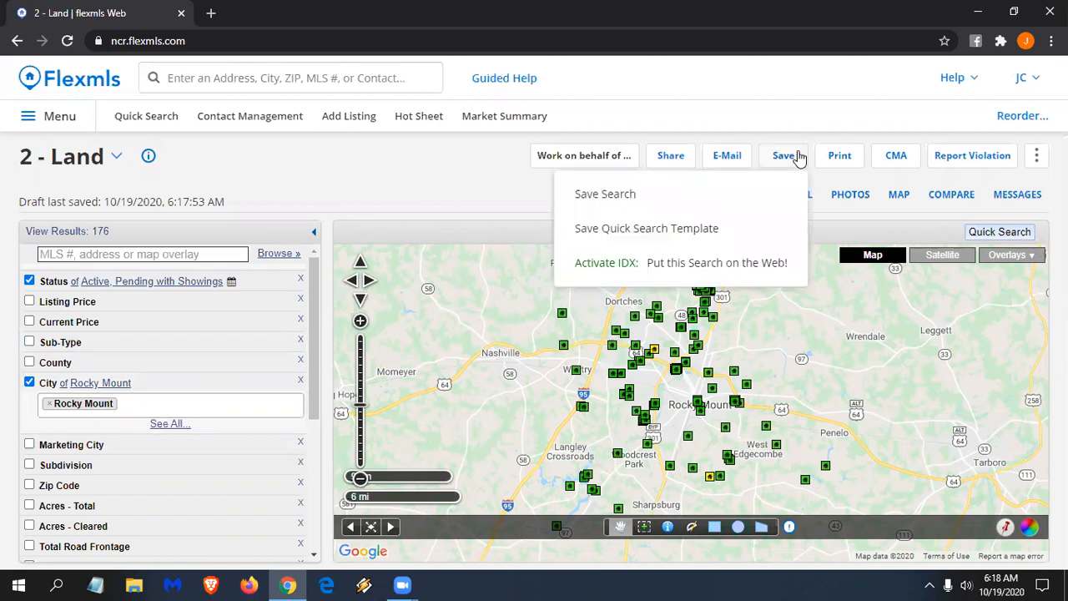
left_click(624, 194)
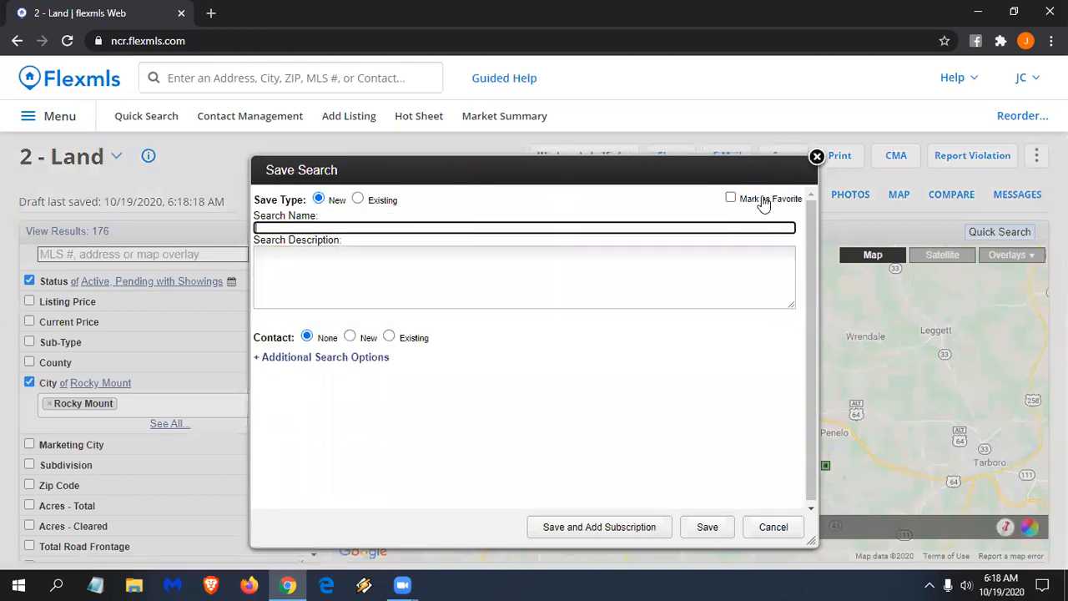
left_click(753, 200)
left_click(715, 228)
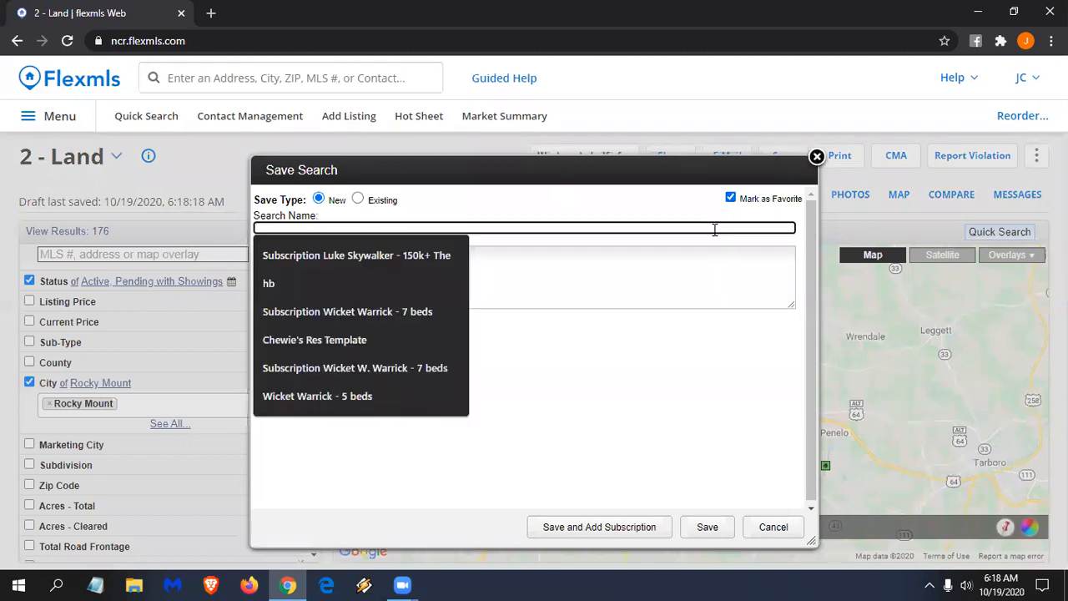
type("Rocky Mount Land")
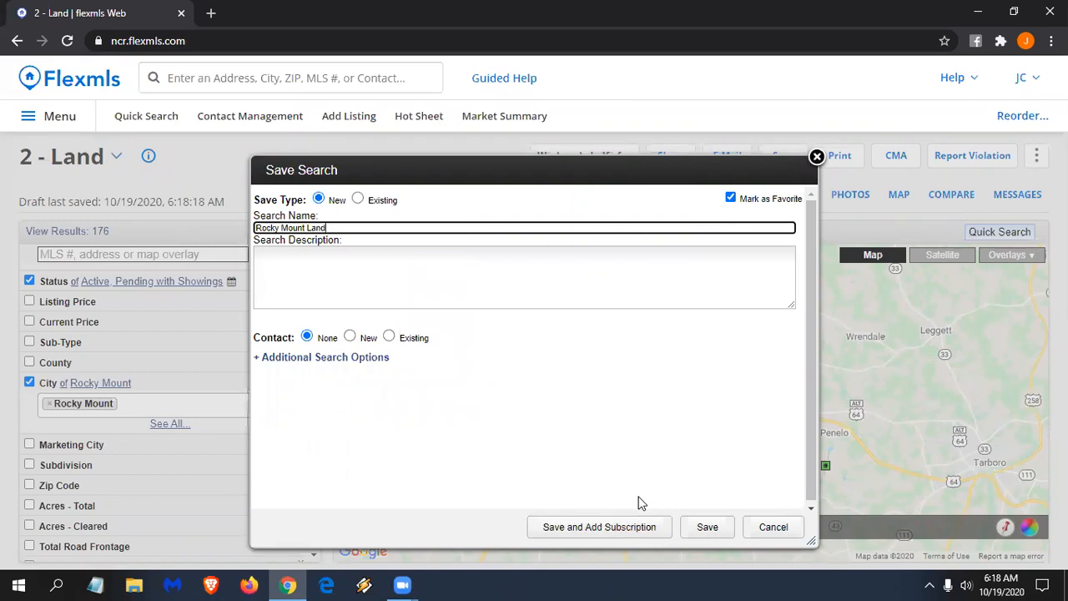
left_click(715, 530)
left_click(719, 534)
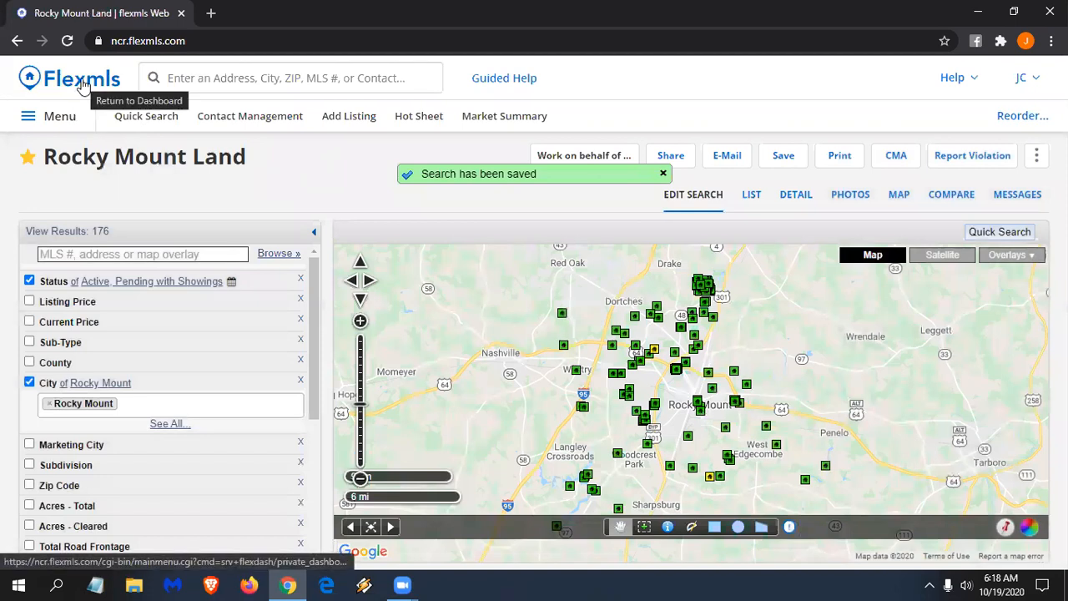
- Review the saved Rocky Mount Land search's criteria, then go back to the dashboard
left_click(84, 87)
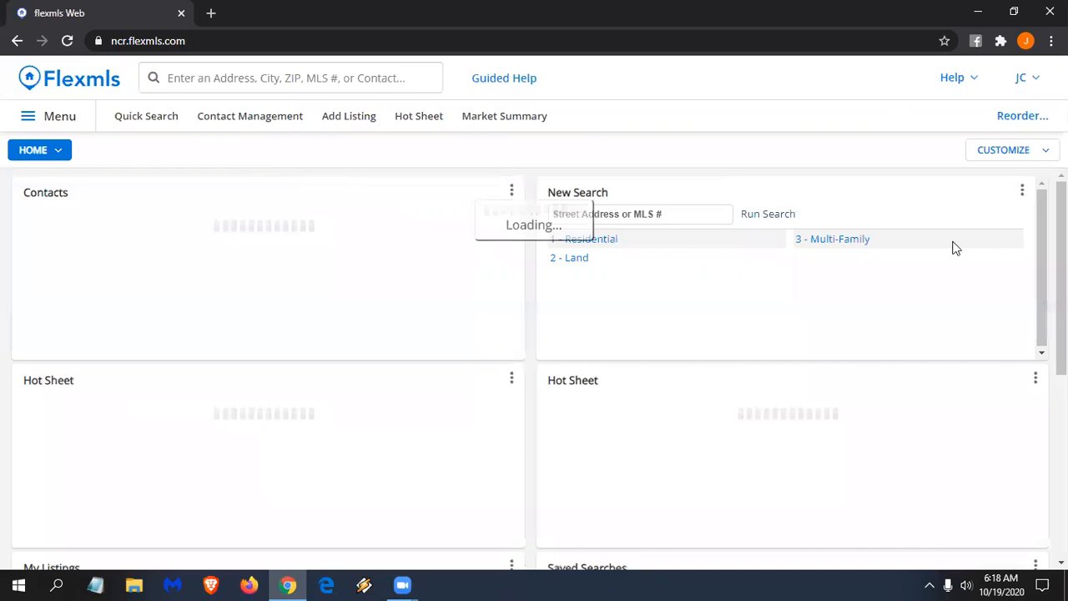
scroll(996, 342, "down", 2)
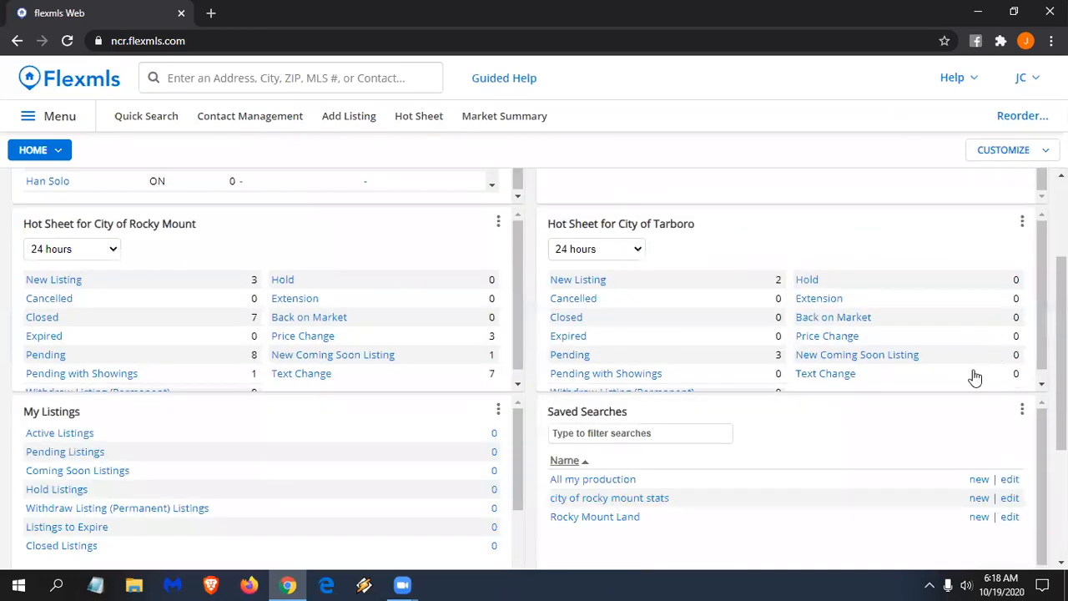
left_click(615, 523)
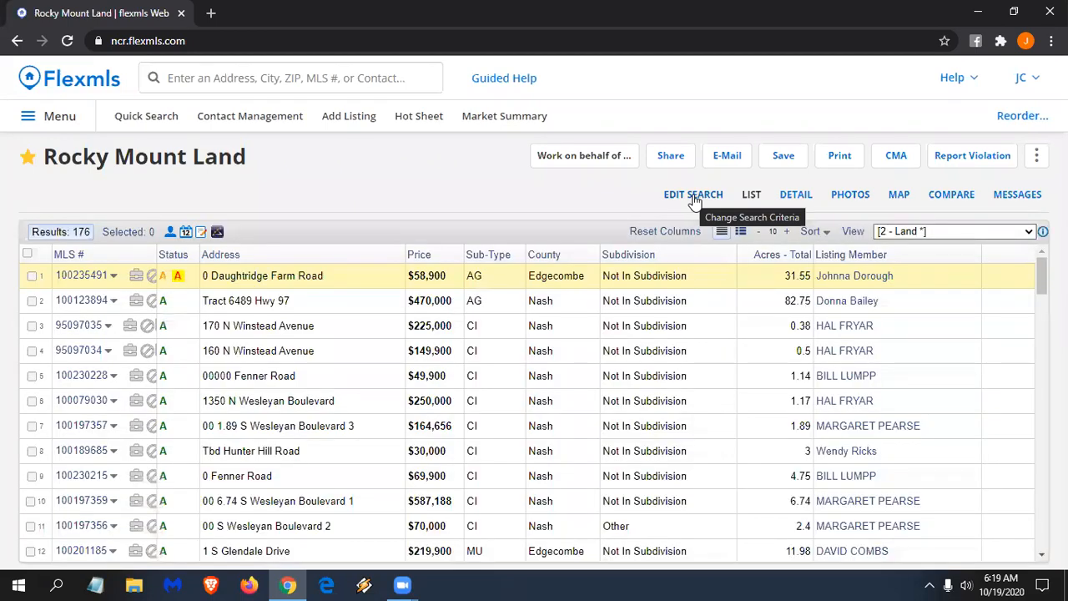
left_click(694, 197)
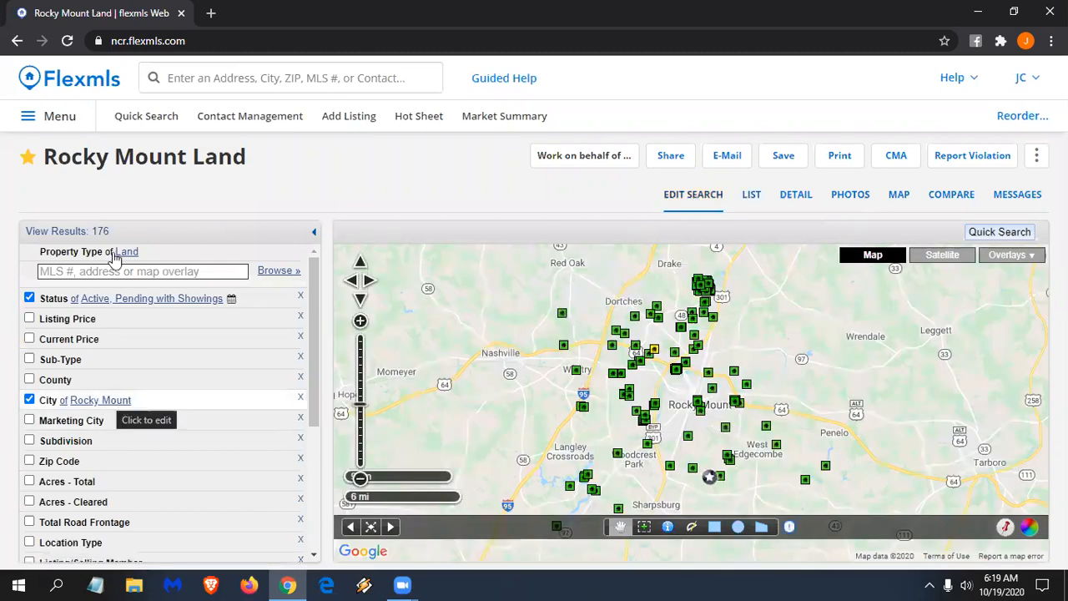
left_click(112, 95)
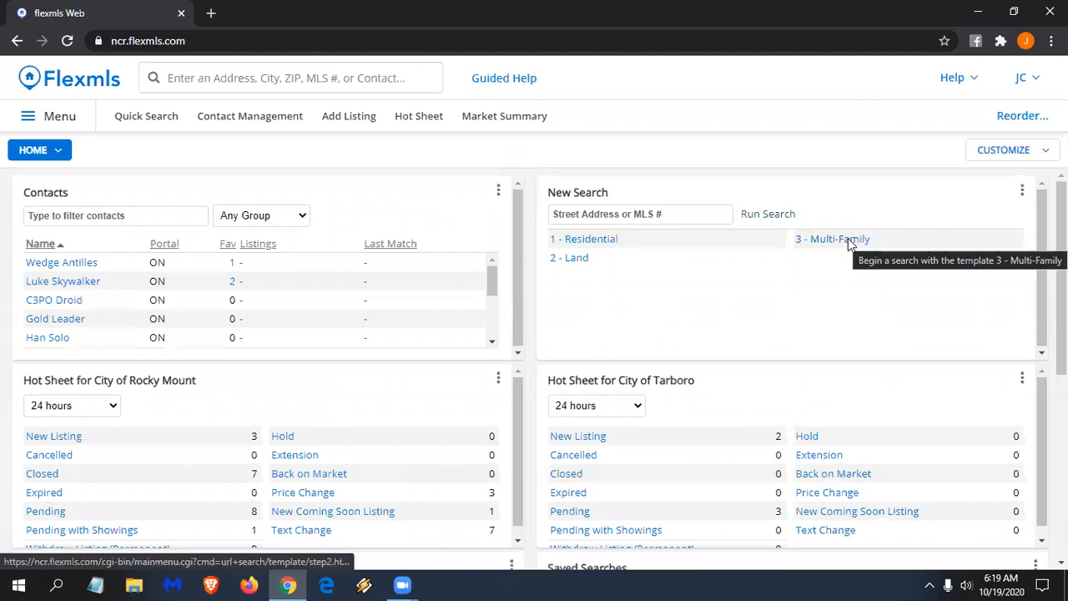
- Start a new search on the 1 - Residential template with City set to Tarboro
left_click(848, 239)
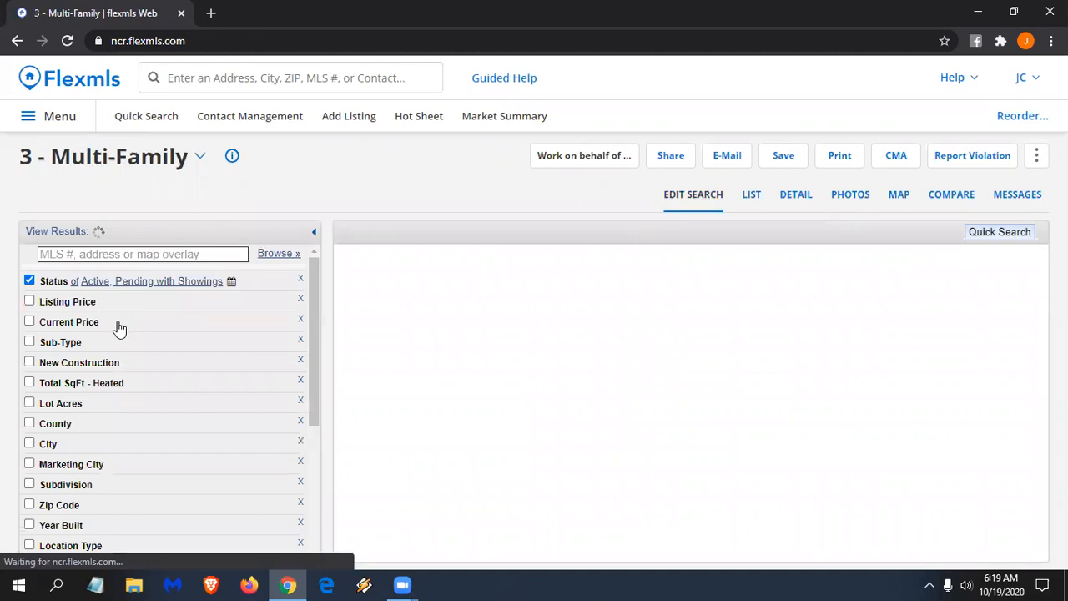
left_click(195, 164)
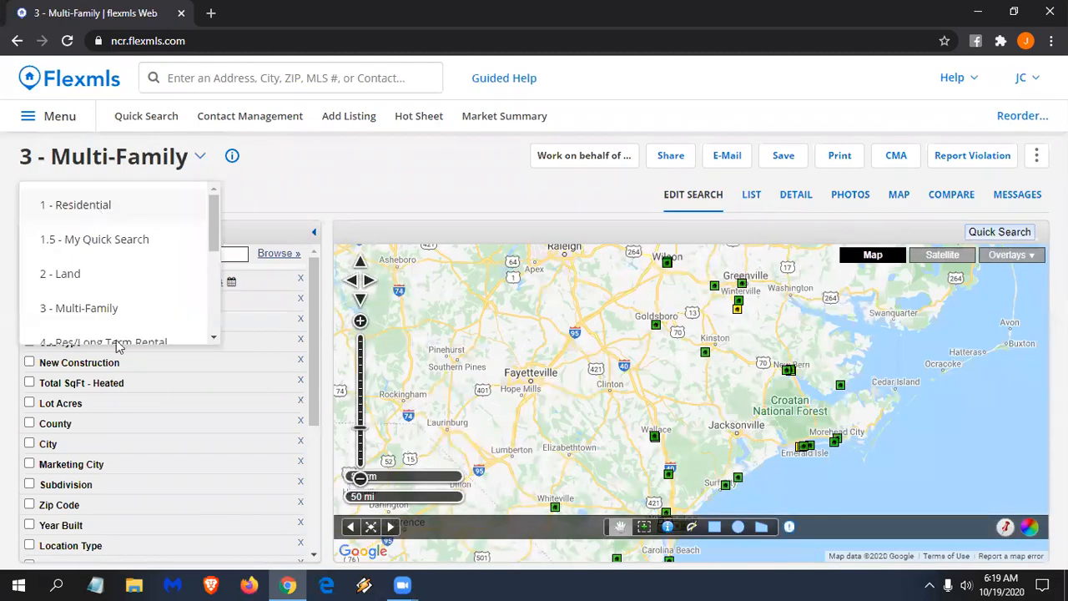
left_click(99, 206)
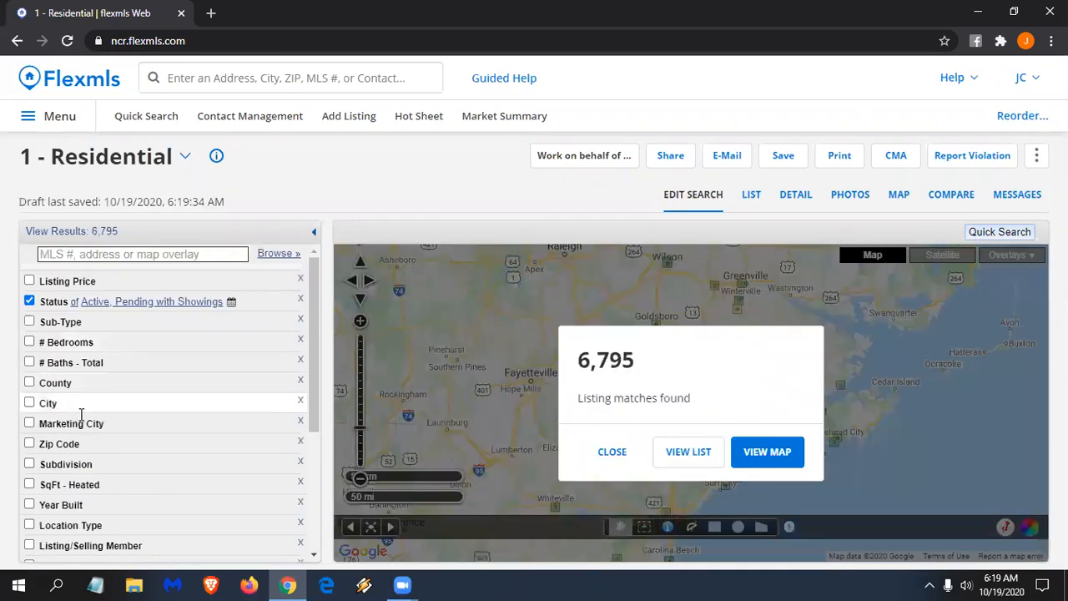
left_click(81, 413)
left_click(81, 416)
type("t")
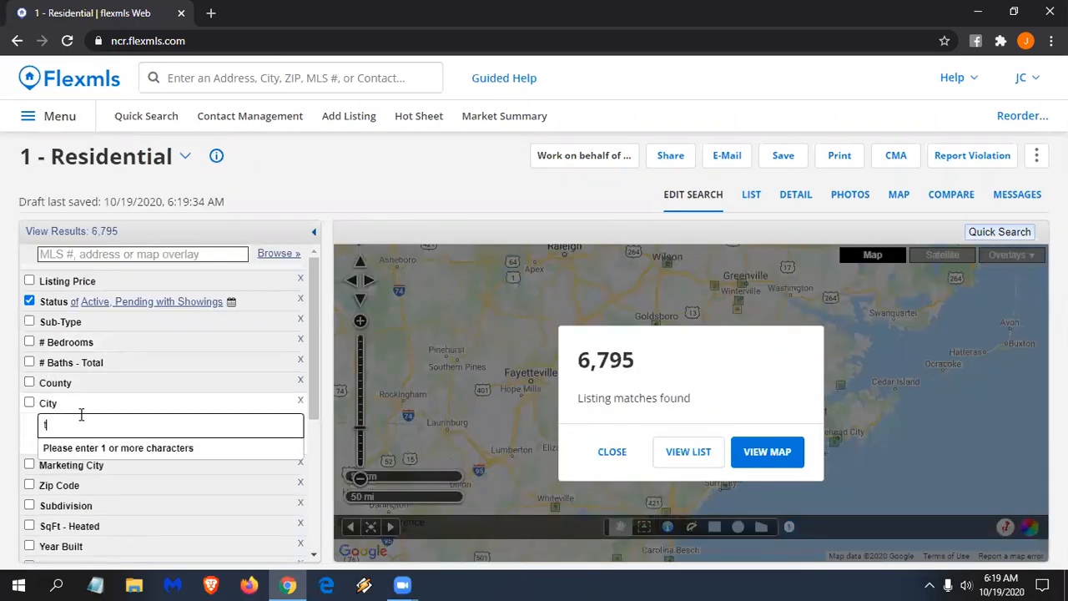
type("ar")
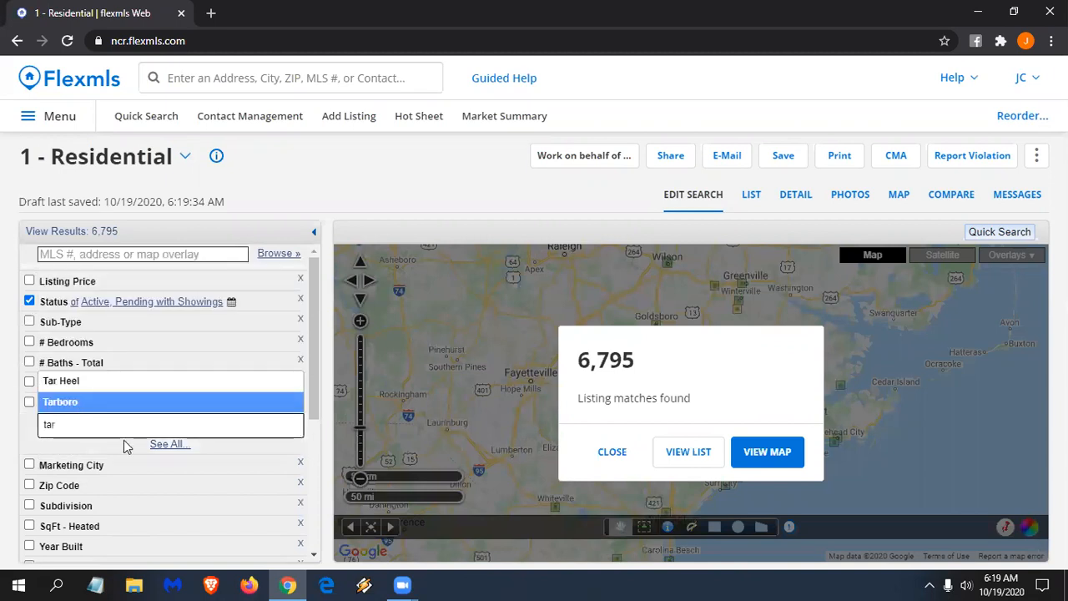
key("Return")
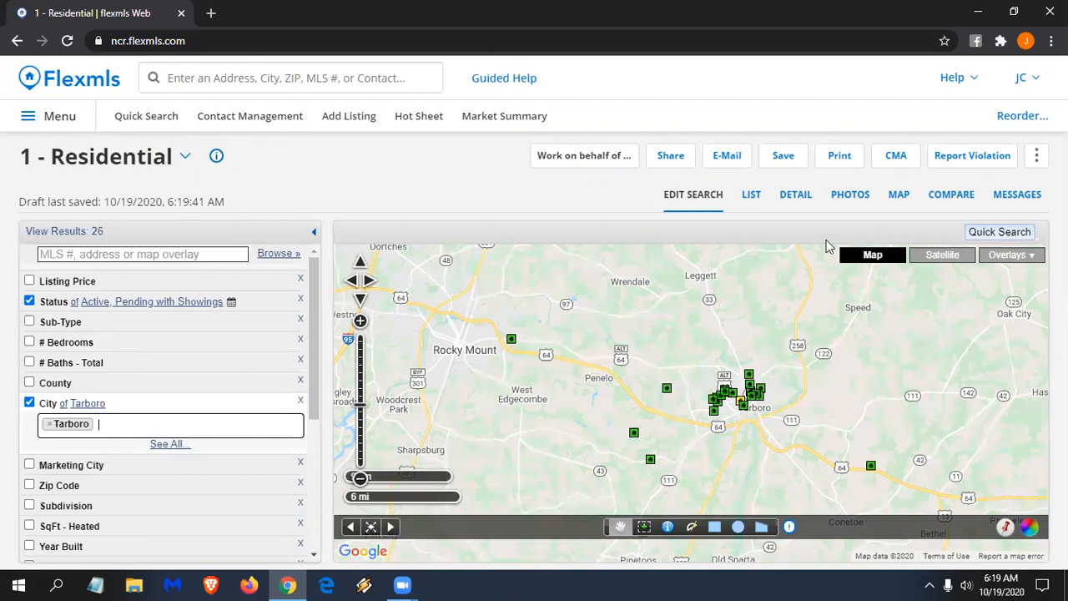
- Save the search as favorite 'Tarboro Residential' and return to the dashboard
left_click(784, 159)
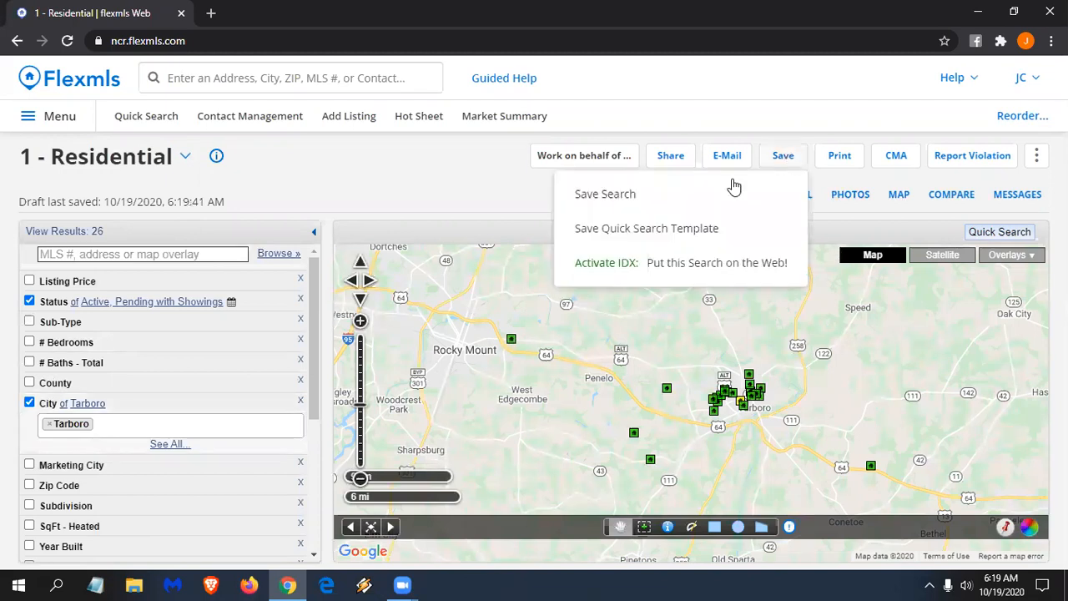
left_click(621, 195)
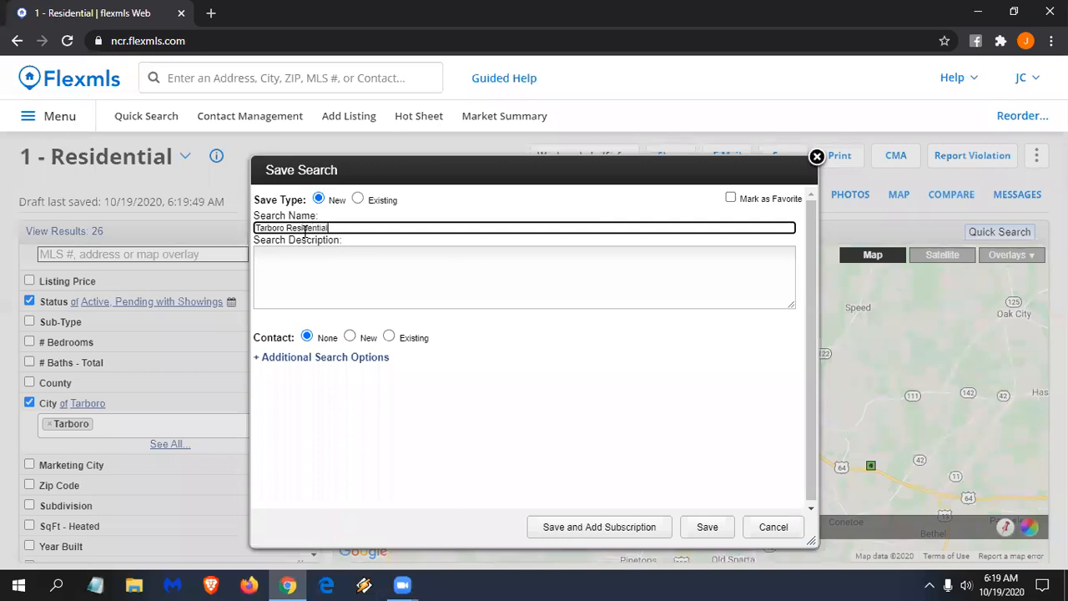
left_click(771, 202)
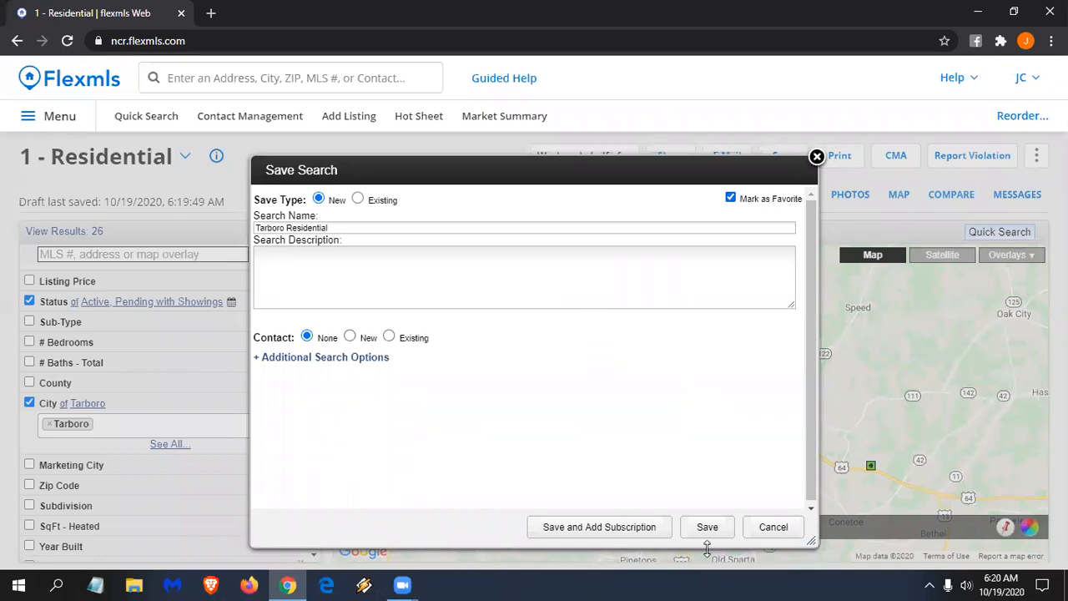
left_click(724, 529)
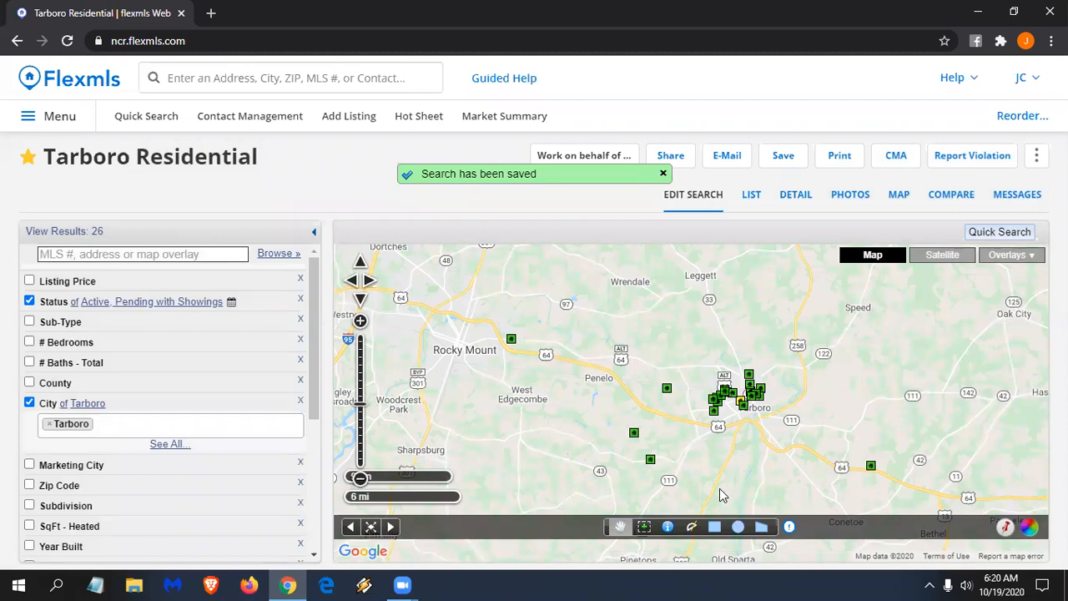
left_click(73, 87)
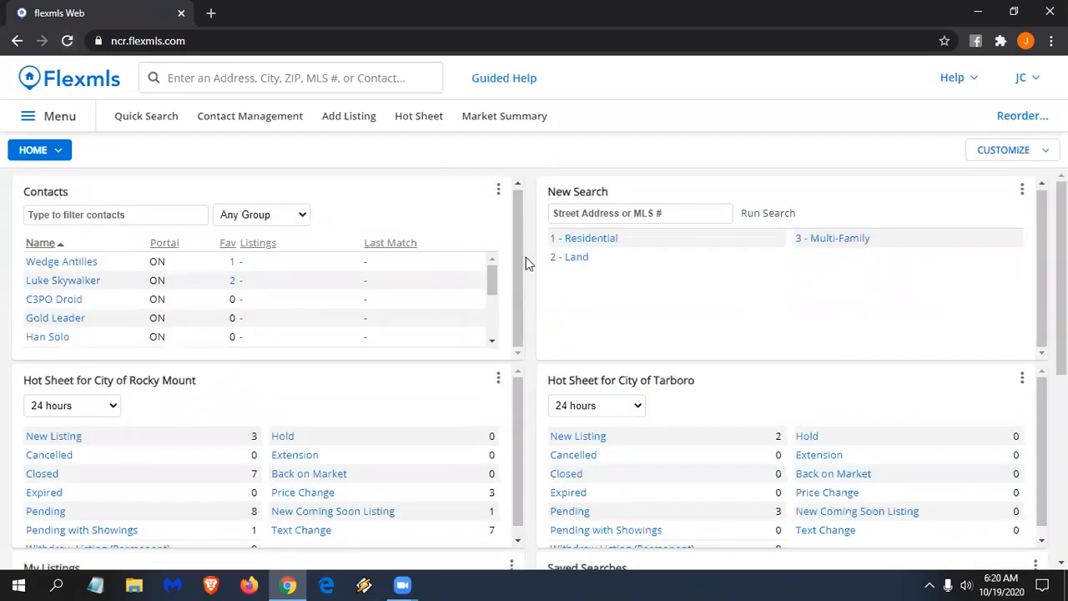
- Set the Display Listings gadget's Search Filter to My Office Listings and save
scroll(524, 259, "down", 5)
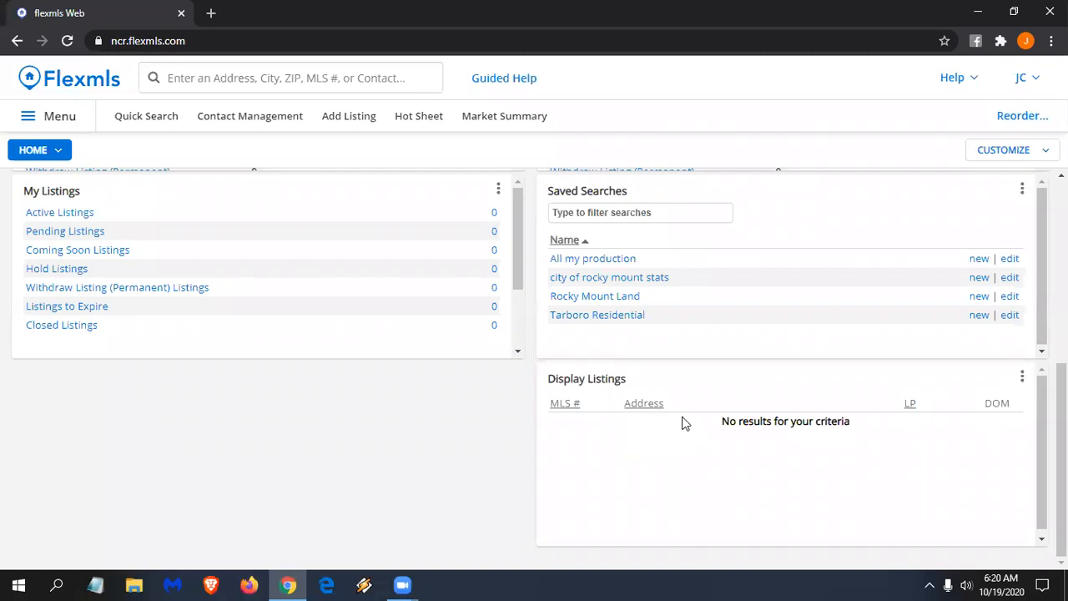
left_click(1021, 377)
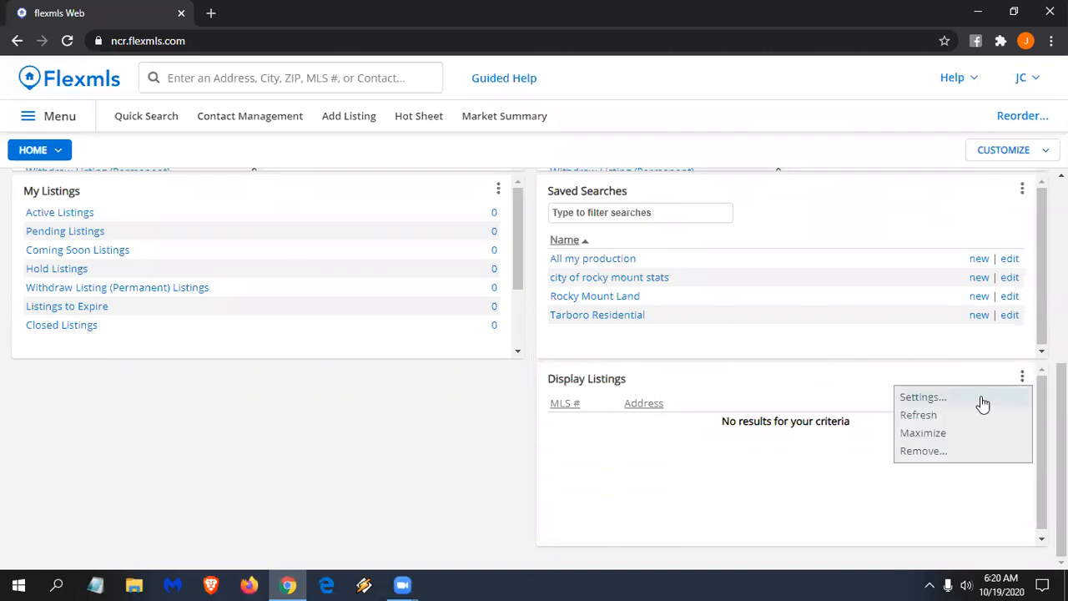
left_click(983, 398)
left_click(791, 438)
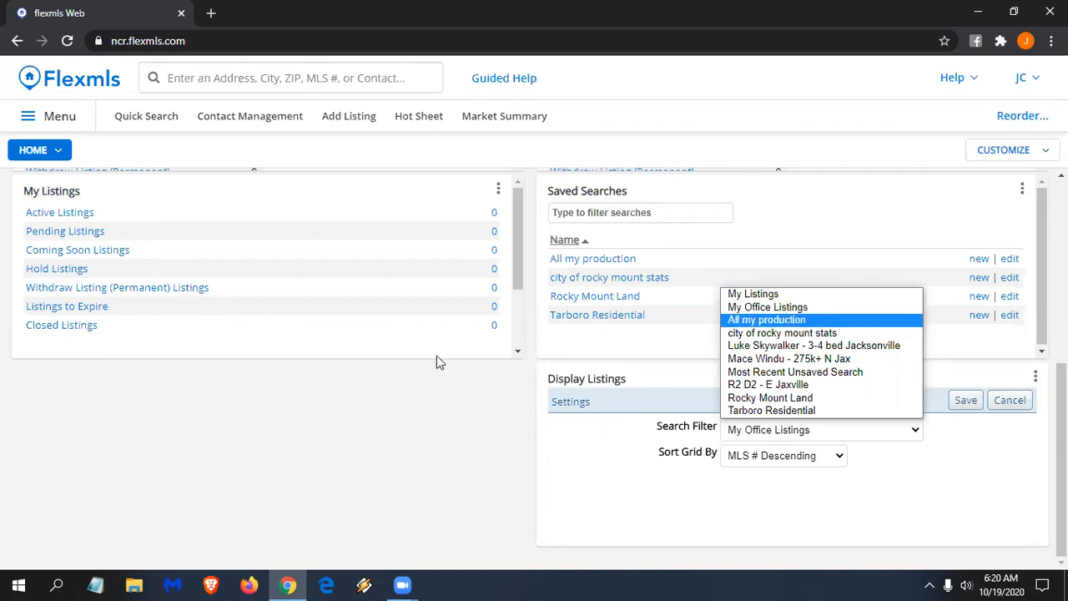
left_click(771, 307)
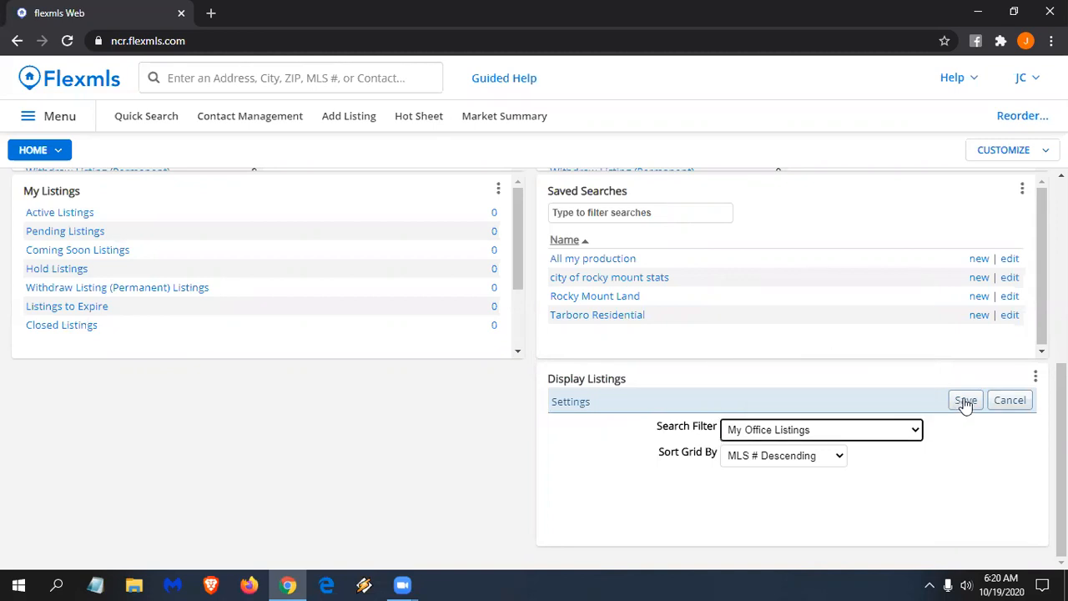
left_click(965, 401)
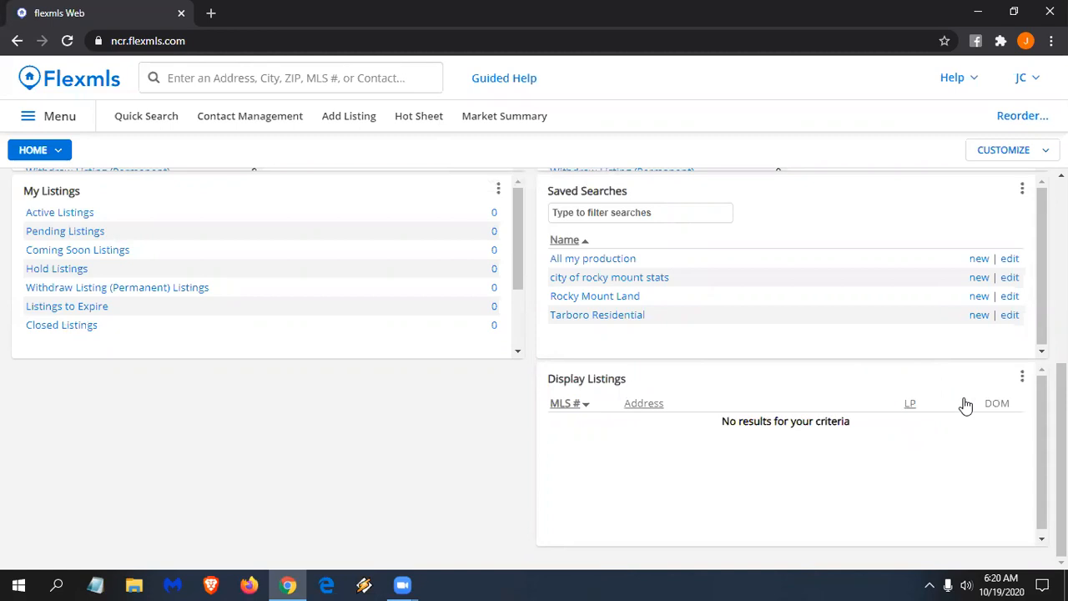
scroll(808, 439, "up", 2)
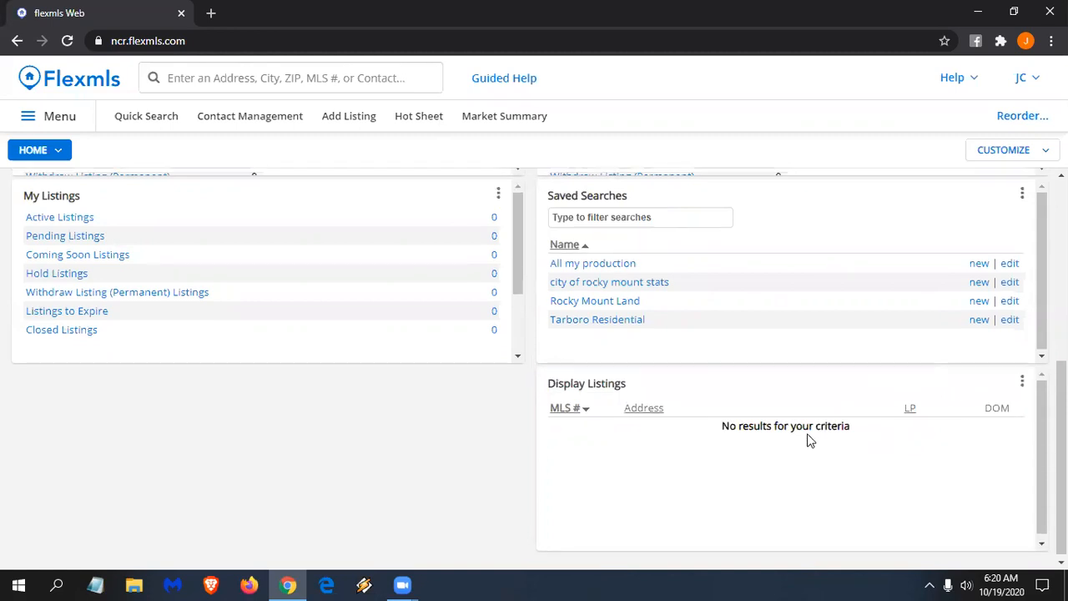
scroll(33, 231, "up", 1)
- Bring up the CUSTOMIZE menu at the top right of the Home dashboard
scroll(83, 200, "up", 2)
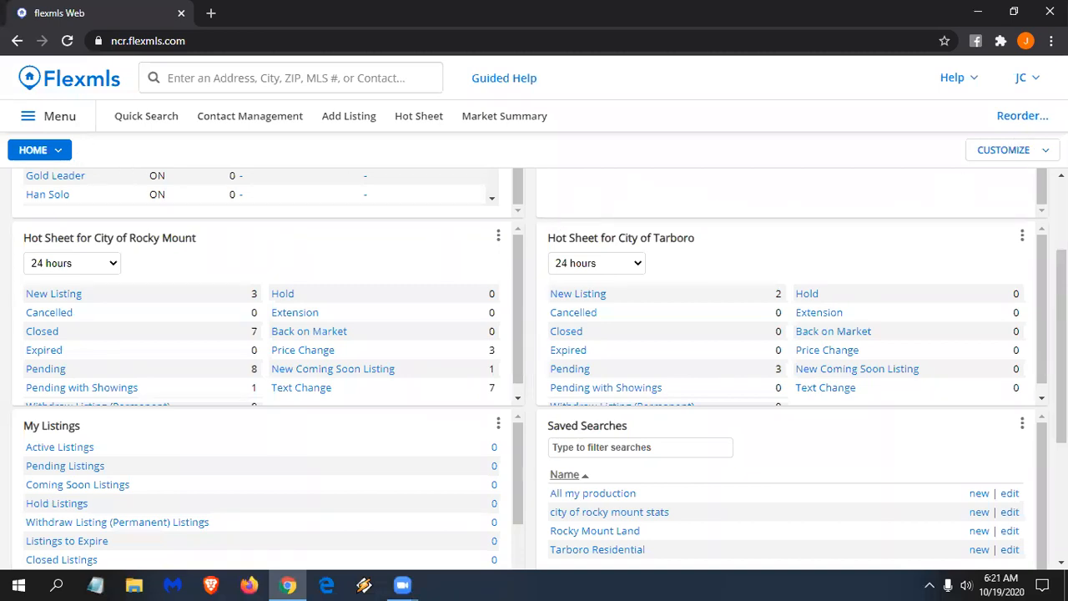
left_click(1036, 151)
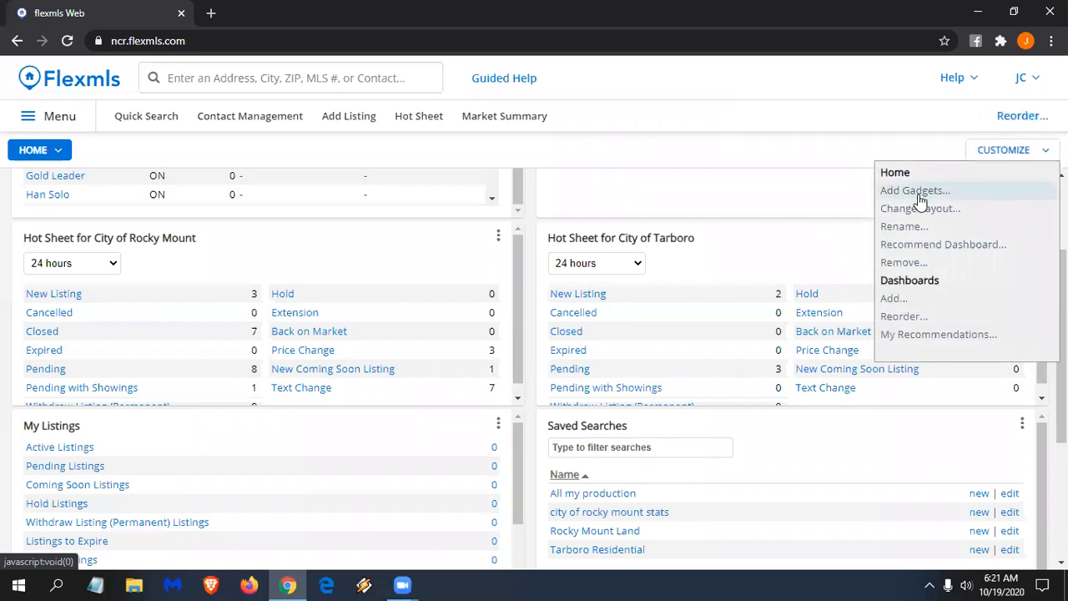
- Add a dashboard from the Market Stats template via Dashboards > Add…
left_click(891, 300)
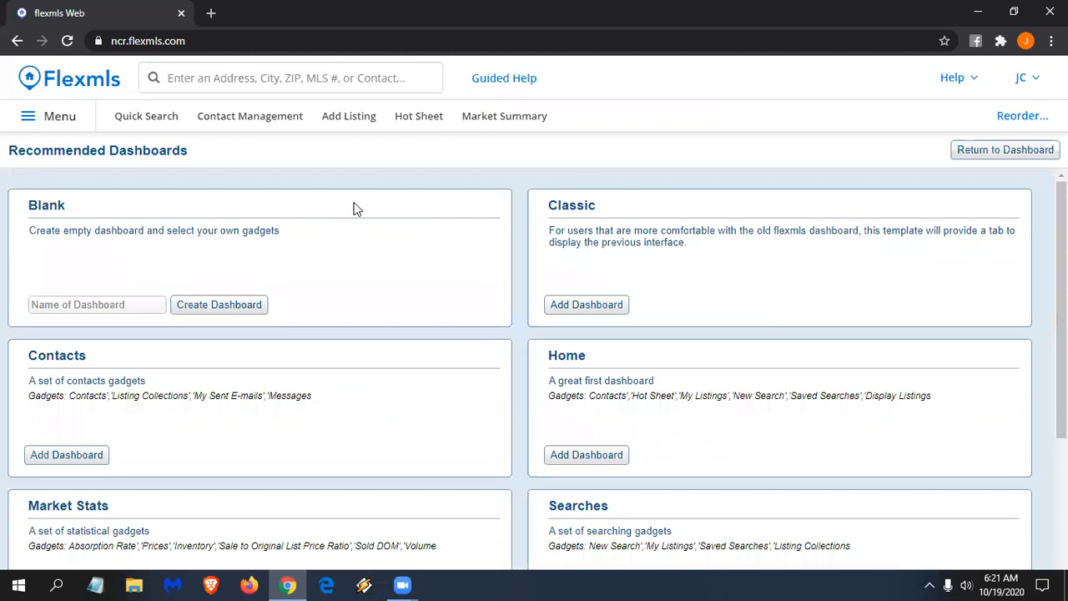
scroll(353, 211, "down", 2)
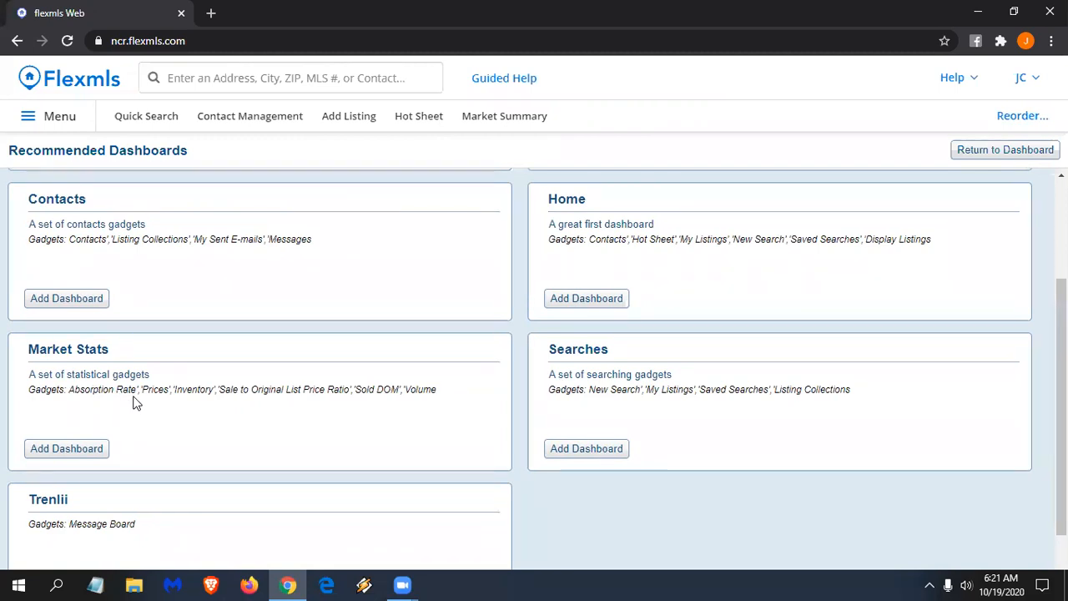
left_click(88, 448)
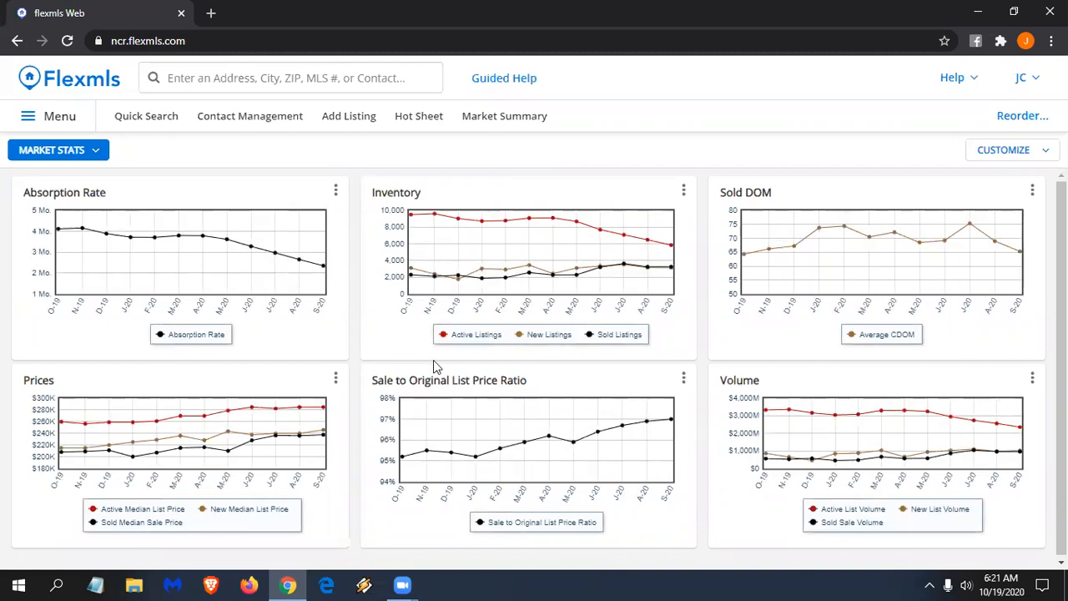
- Show the Absorption Rate gadget's three-dot options menu
mouse_move(81, 234)
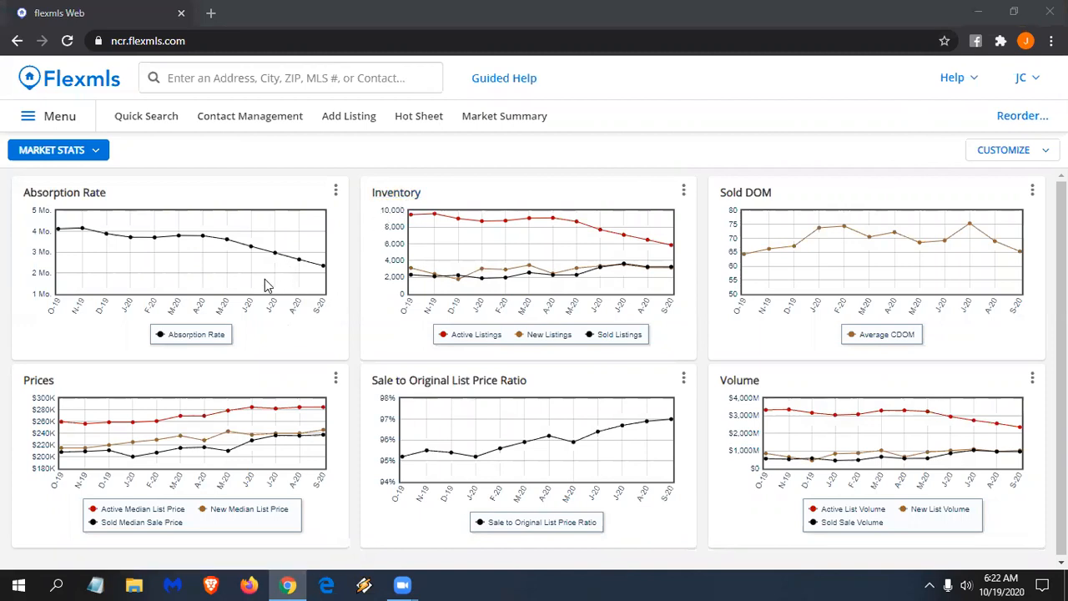
left_click(335, 191)
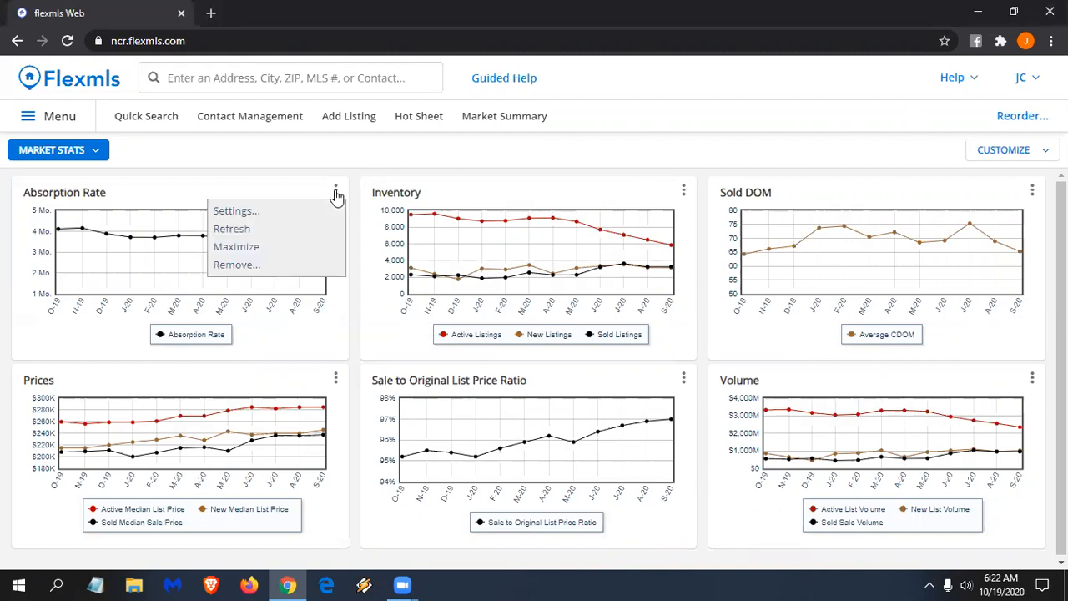
- Set the Absorption Rate chart's Location to the City of Rocky Mount and save
left_click(248, 213)
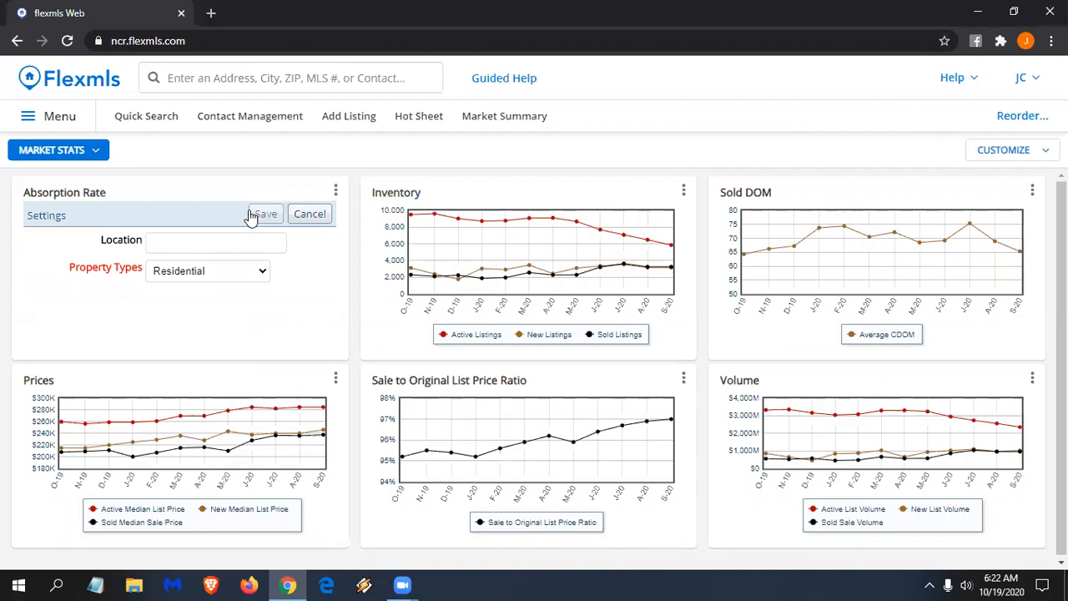
left_click(178, 238)
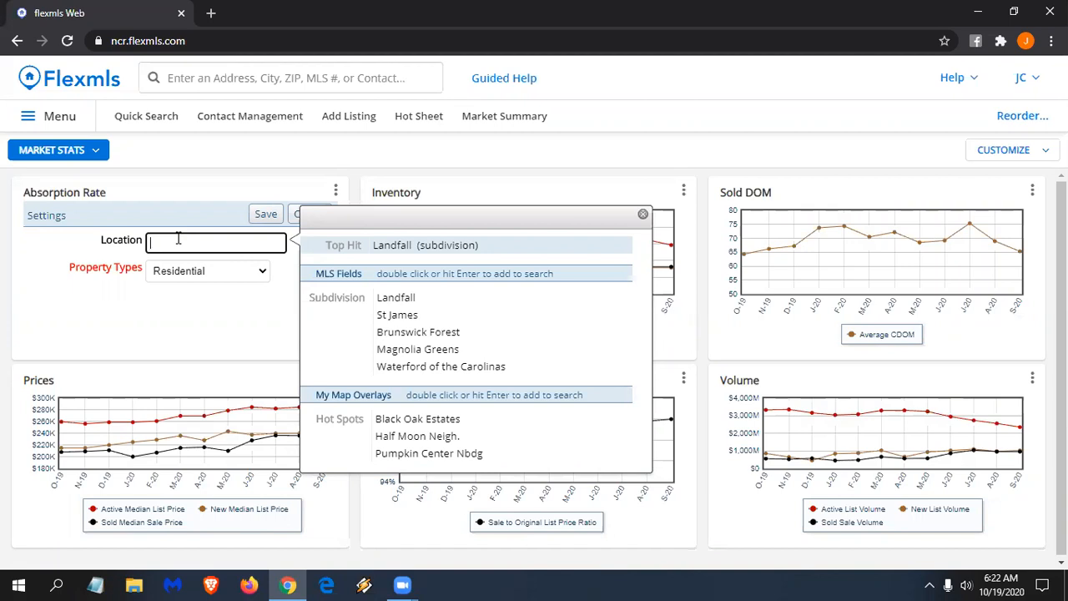
type("rocky m")
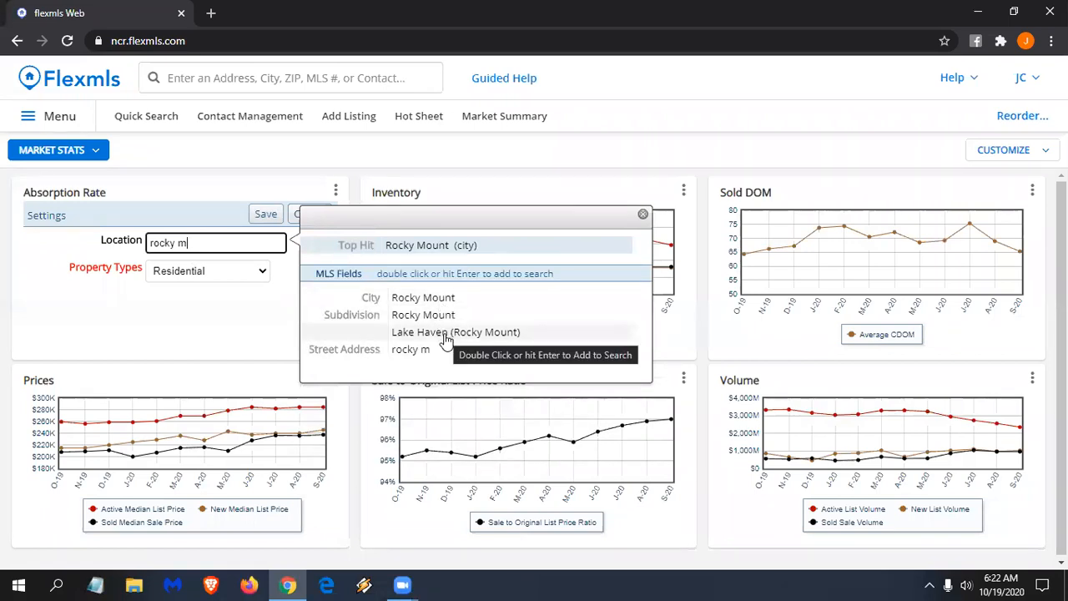
double_click(417, 303)
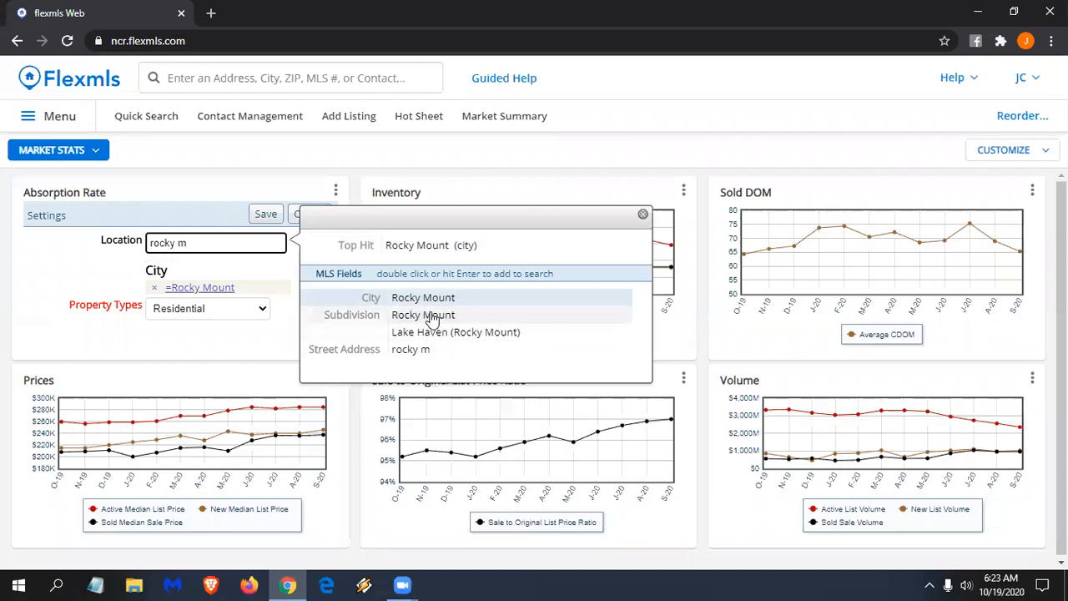
double_click(432, 316)
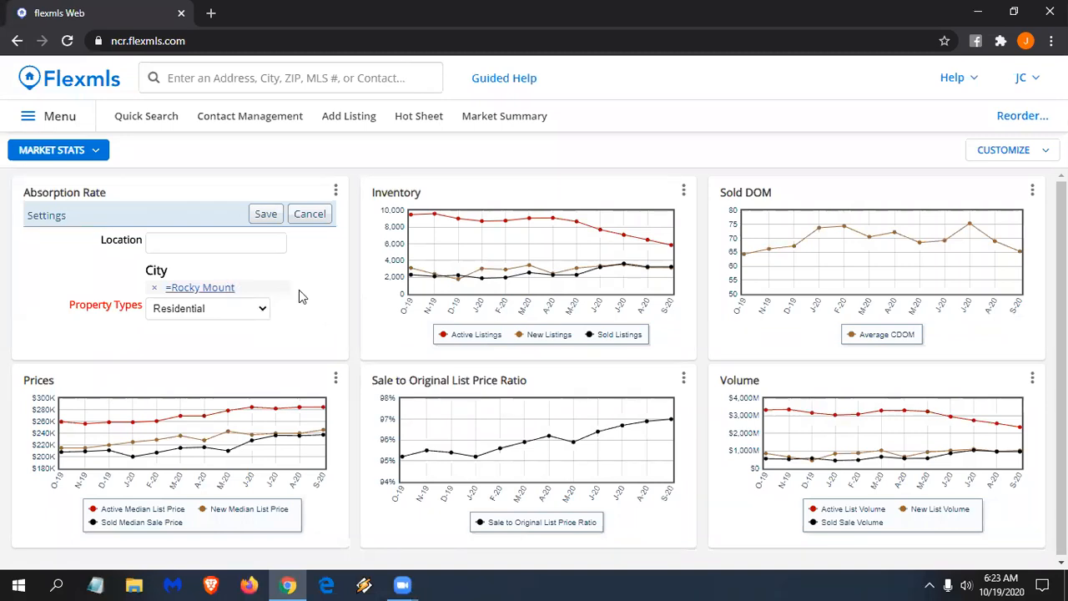
left_click(266, 215)
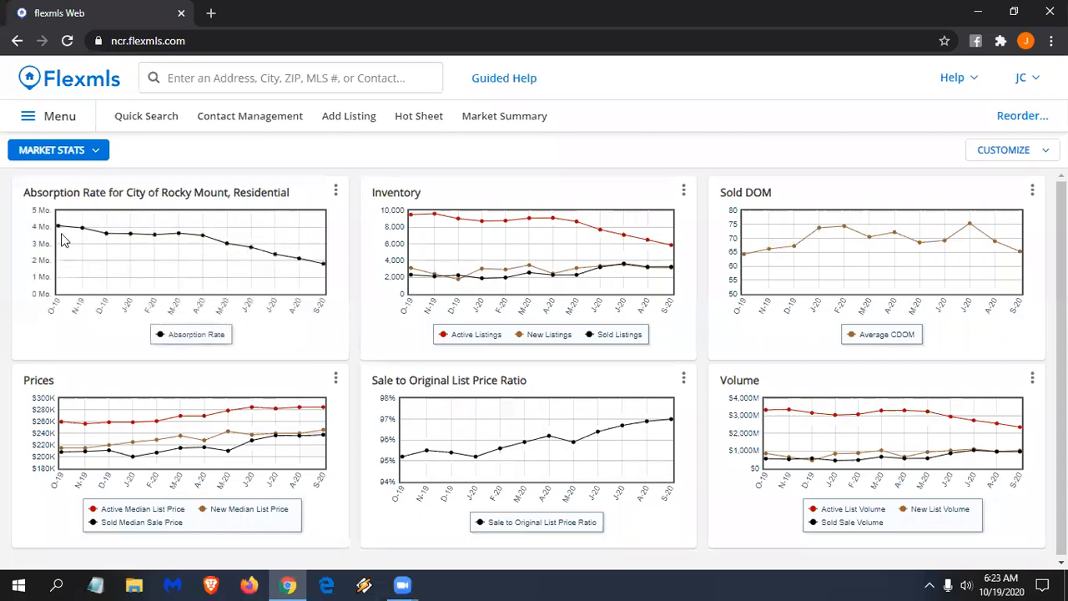
- Add two more Absorption Rate gadgets from Statistics to the Market Stats dashboard
mouse_move(324, 267)
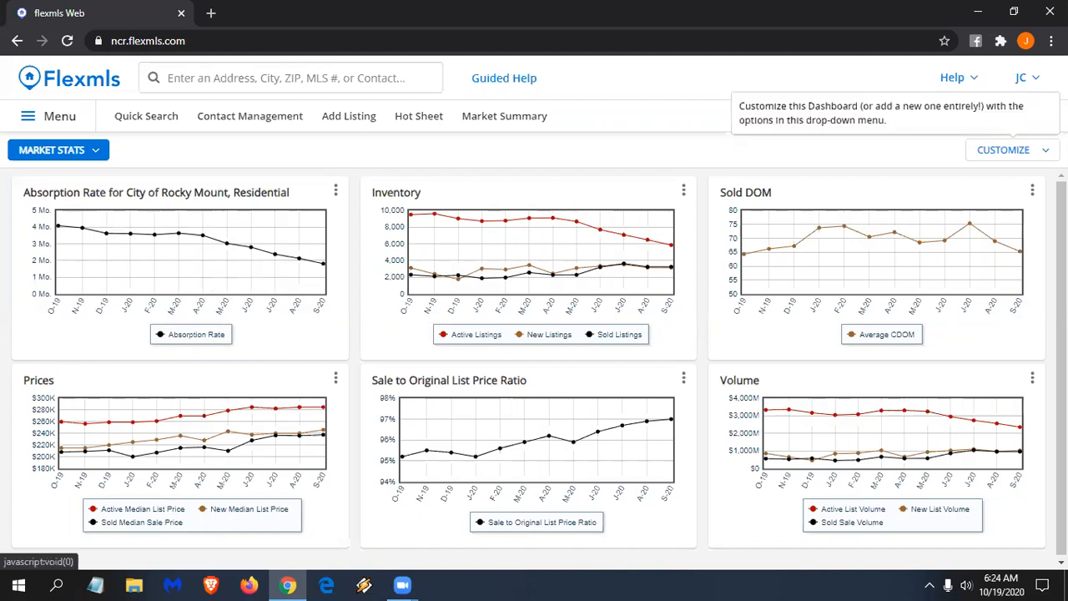
left_click(1005, 150)
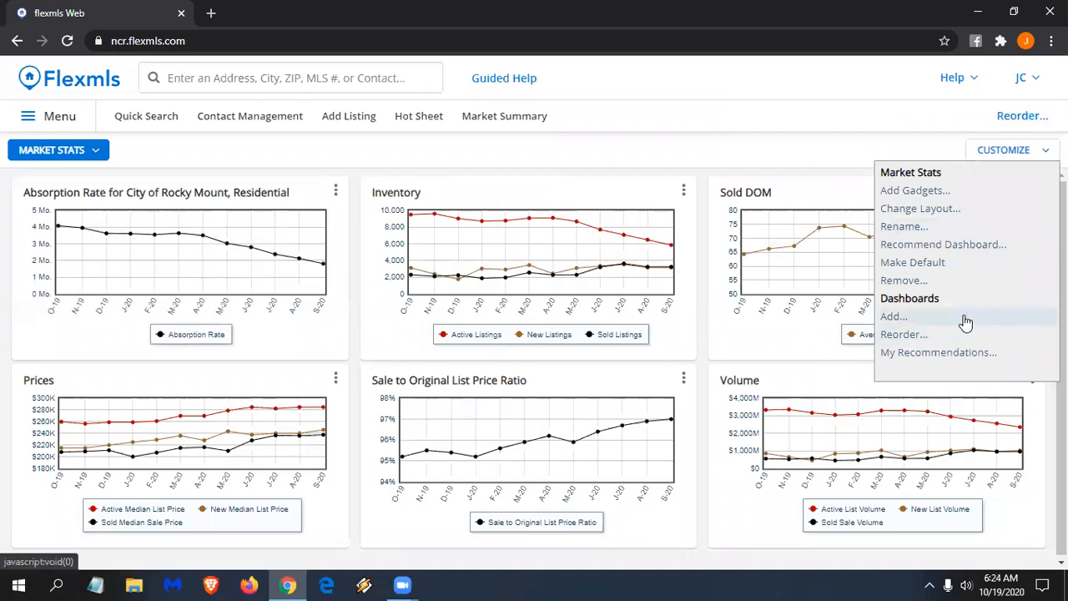
left_click(955, 194)
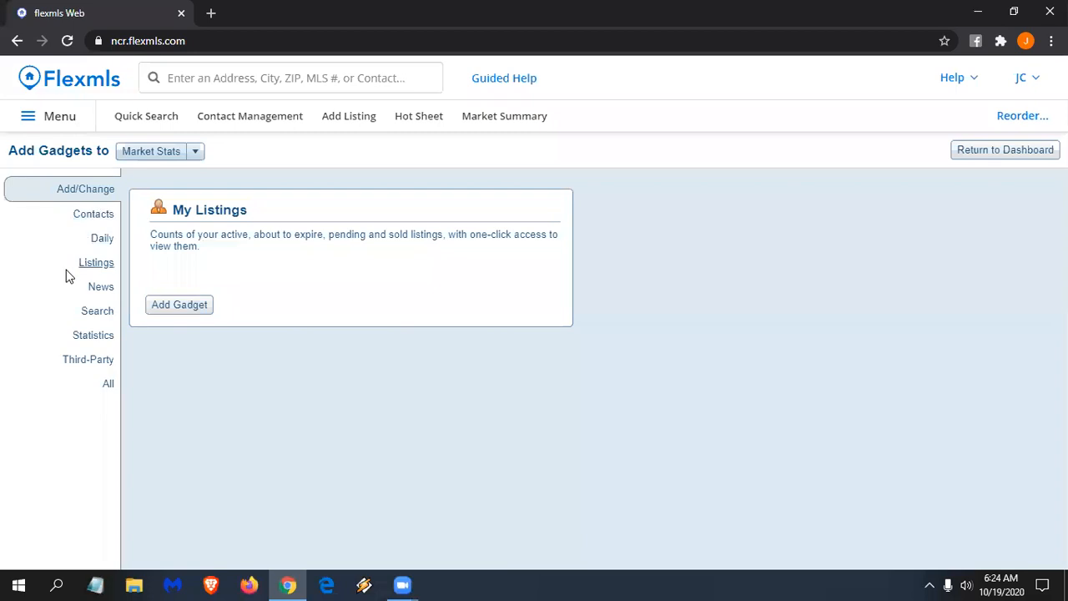
left_click(84, 338)
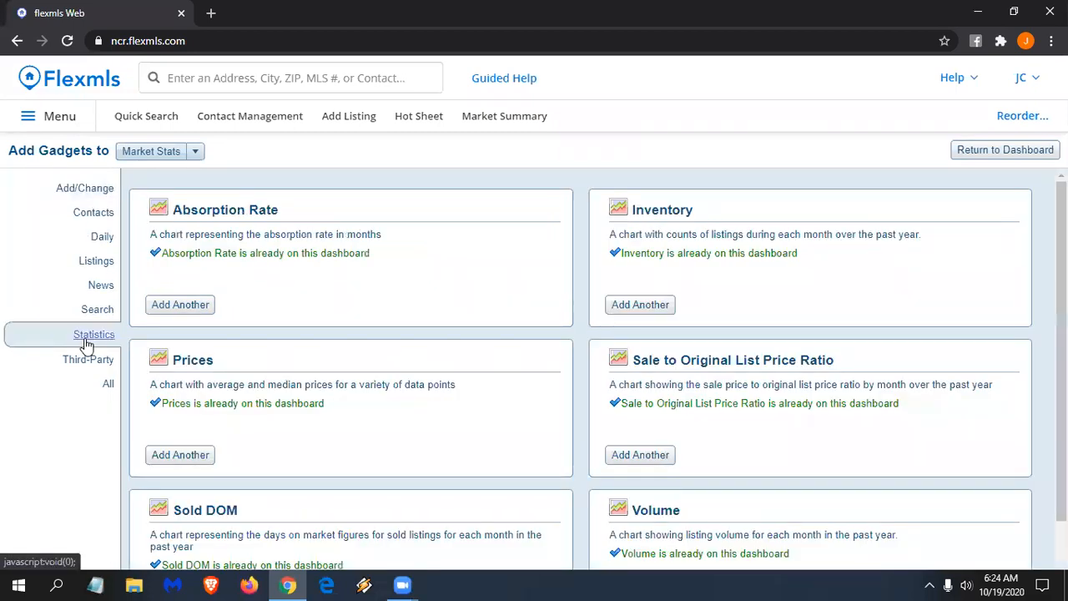
left_click(170, 305)
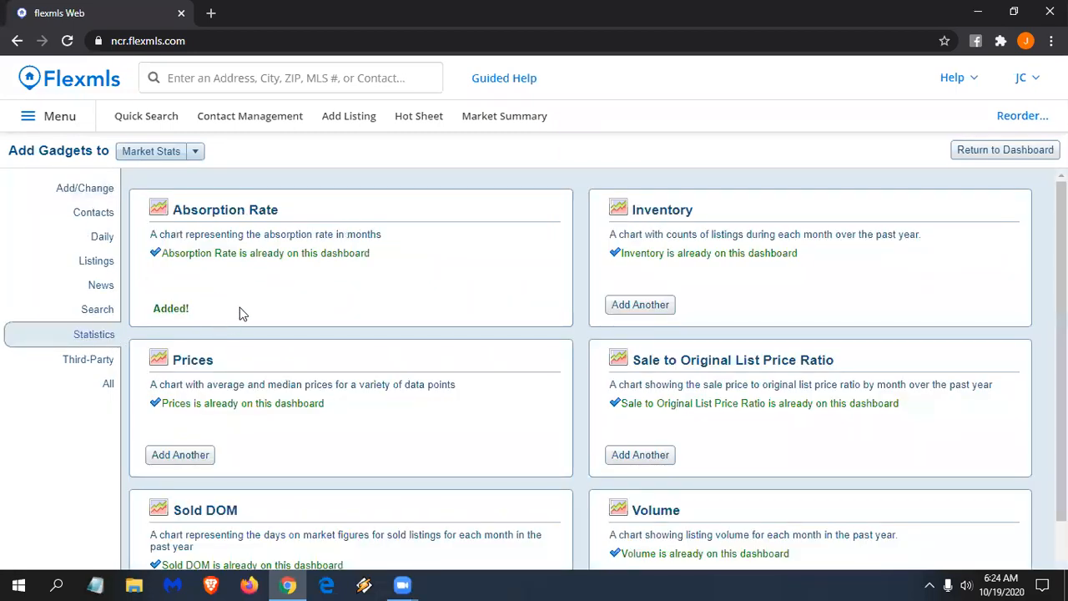
left_click(196, 305)
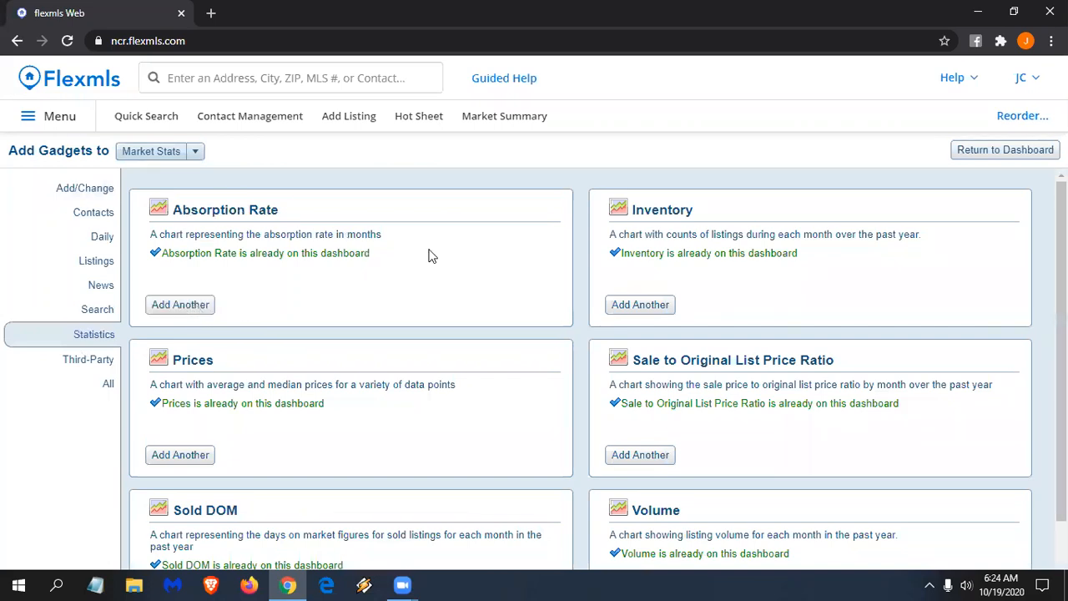
left_click(1024, 155)
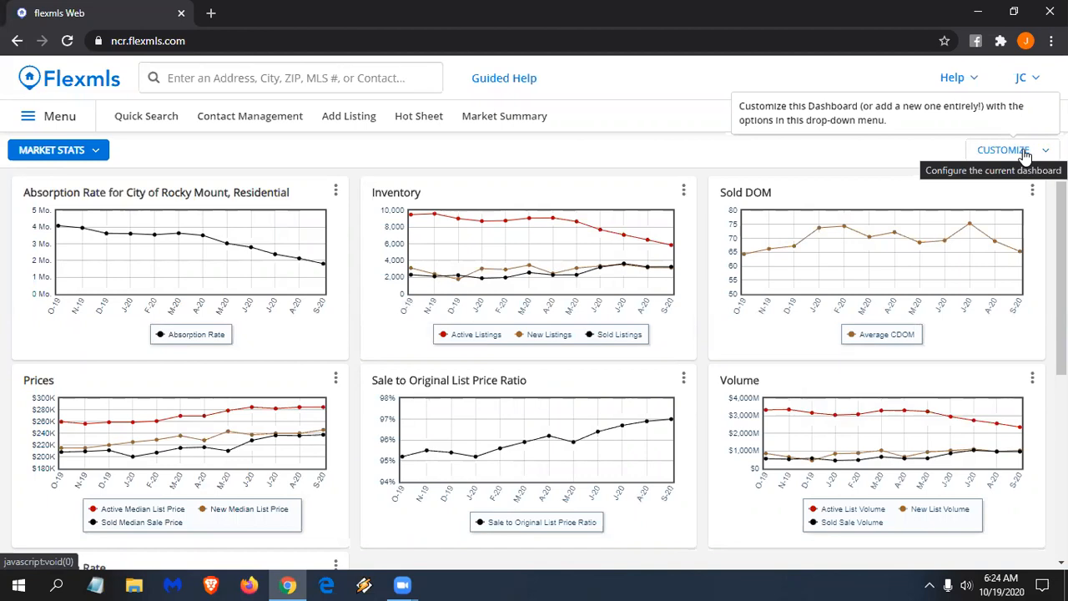
- Move the two new Absorption Rate charts into the top-middle and top-right slots
scroll(443, 225, "down", 1)
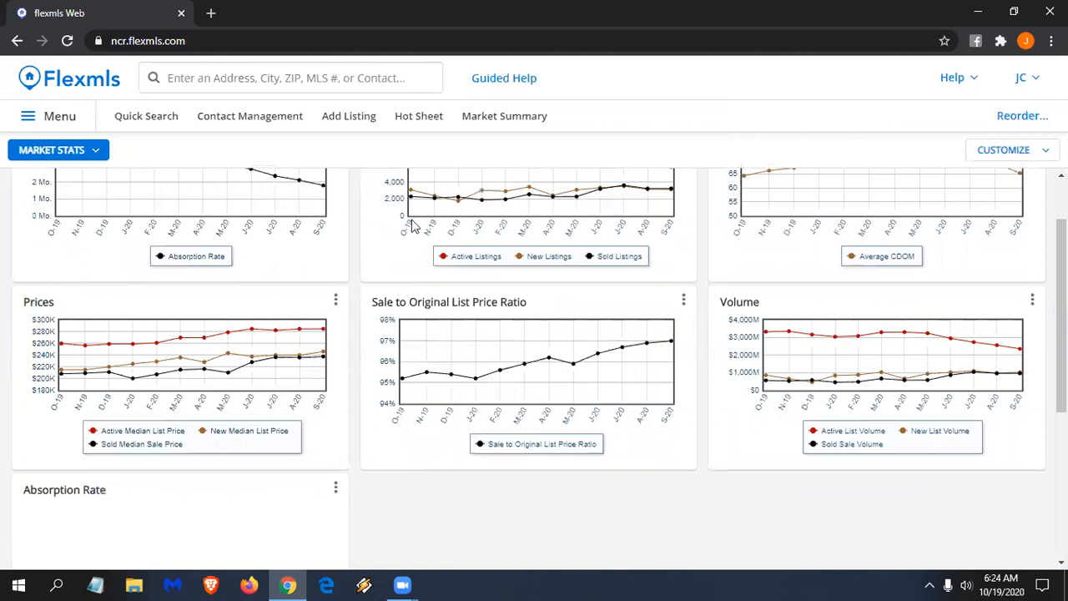
scroll(305, 274, "down", 2)
left_click_drag(242, 331, 511, 234)
scroll(191, 453, "down", 3)
left_click_drag(238, 310, 843, 221)
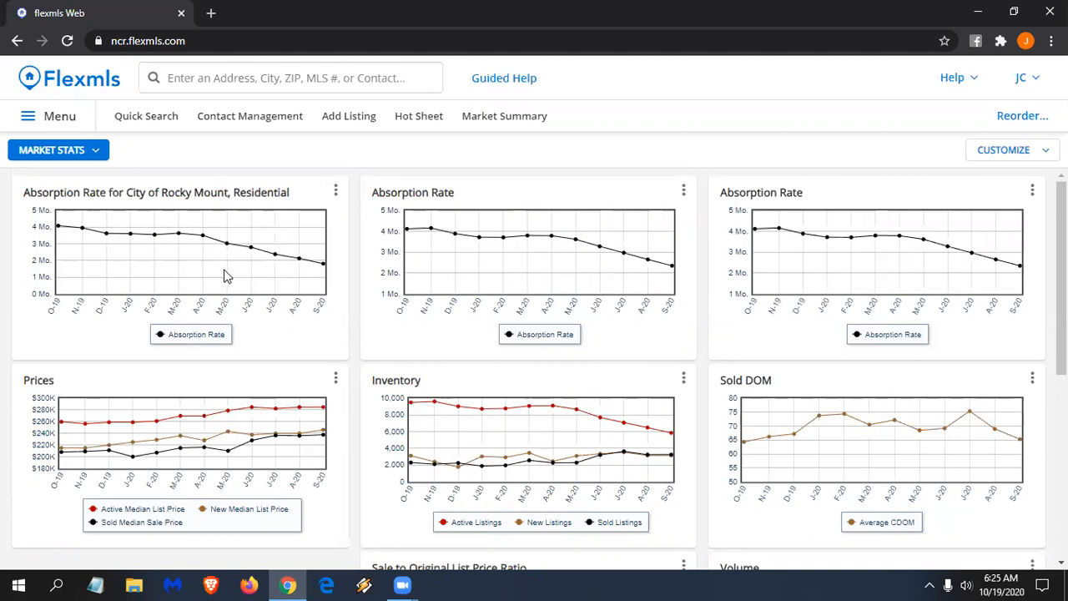
- Set the middle Absorption Rate chart's location to City of Nashville and save it
left_click(683, 191)
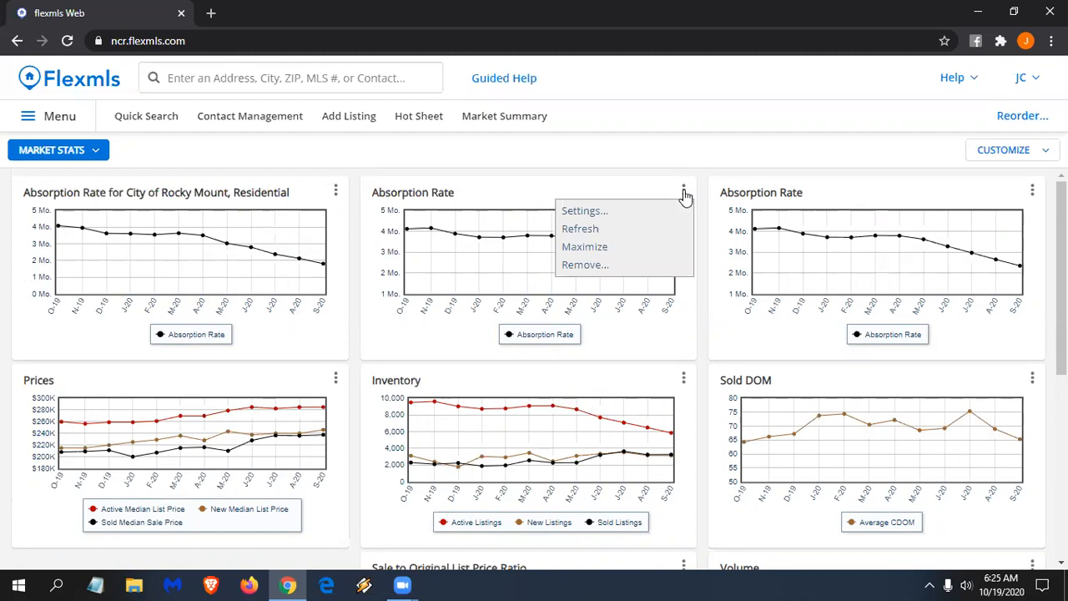
left_click(648, 215)
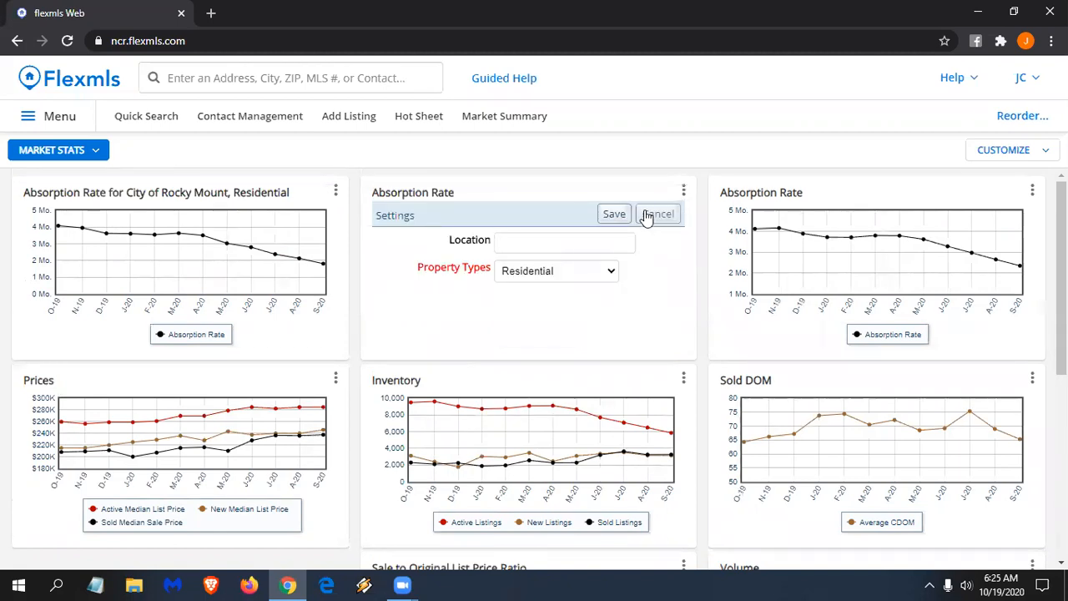
left_click(564, 245)
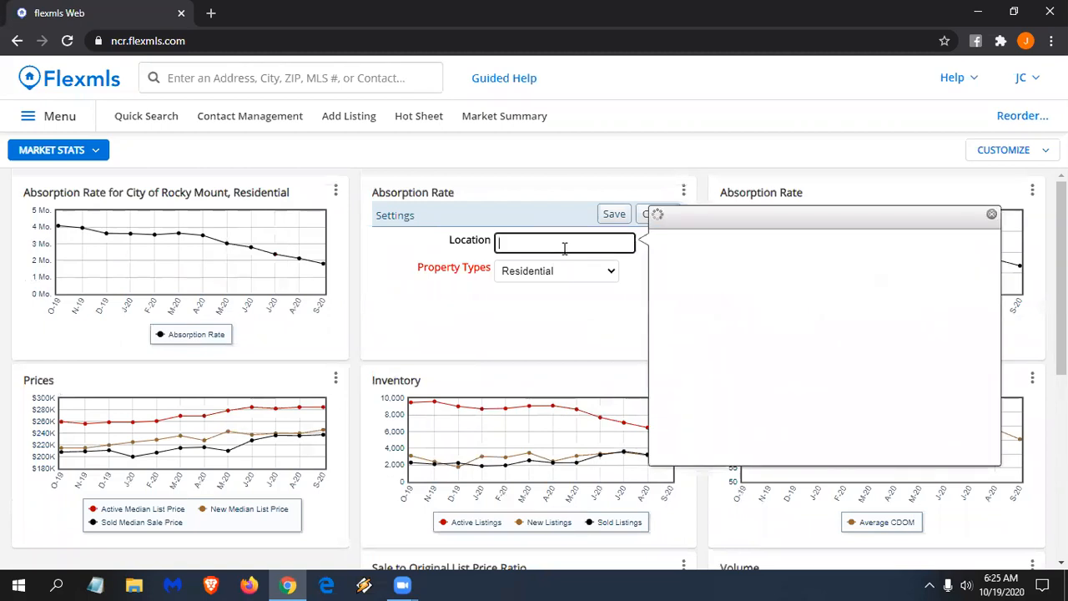
type("nashv")
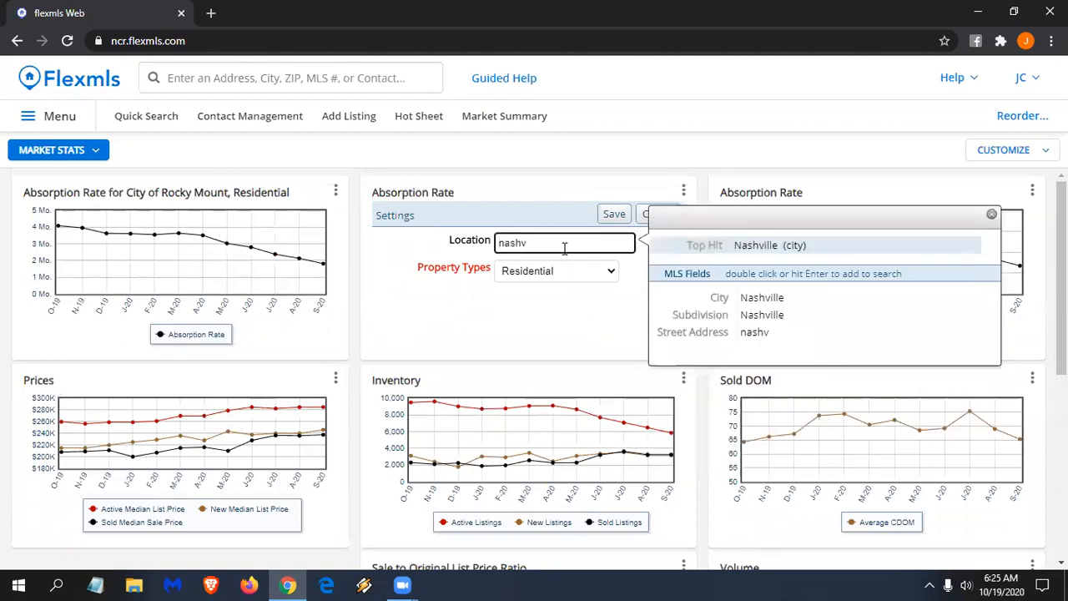
double_click(759, 301)
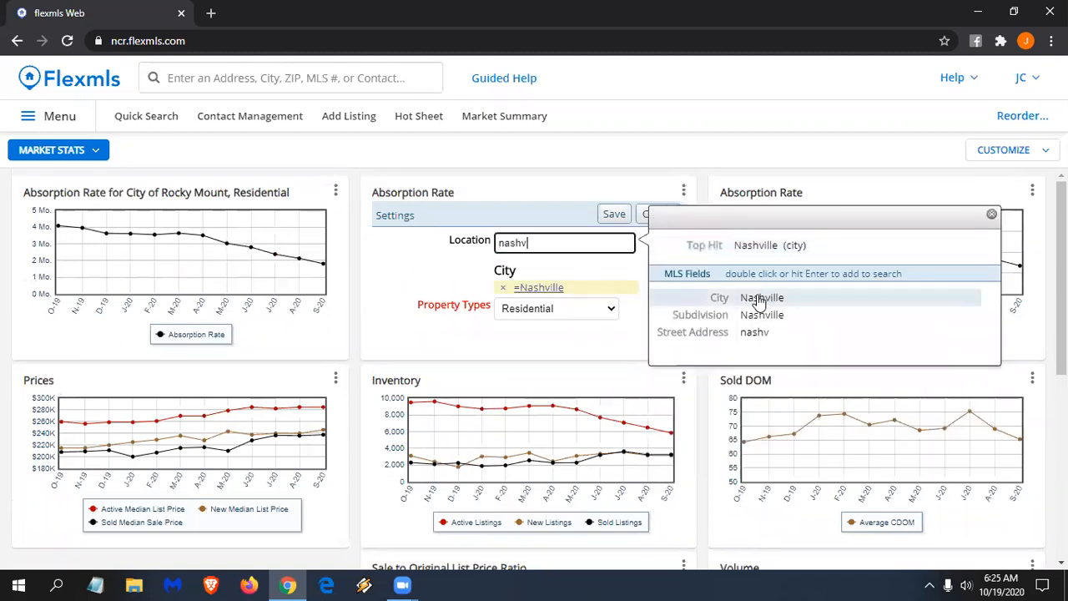
left_click(610, 217)
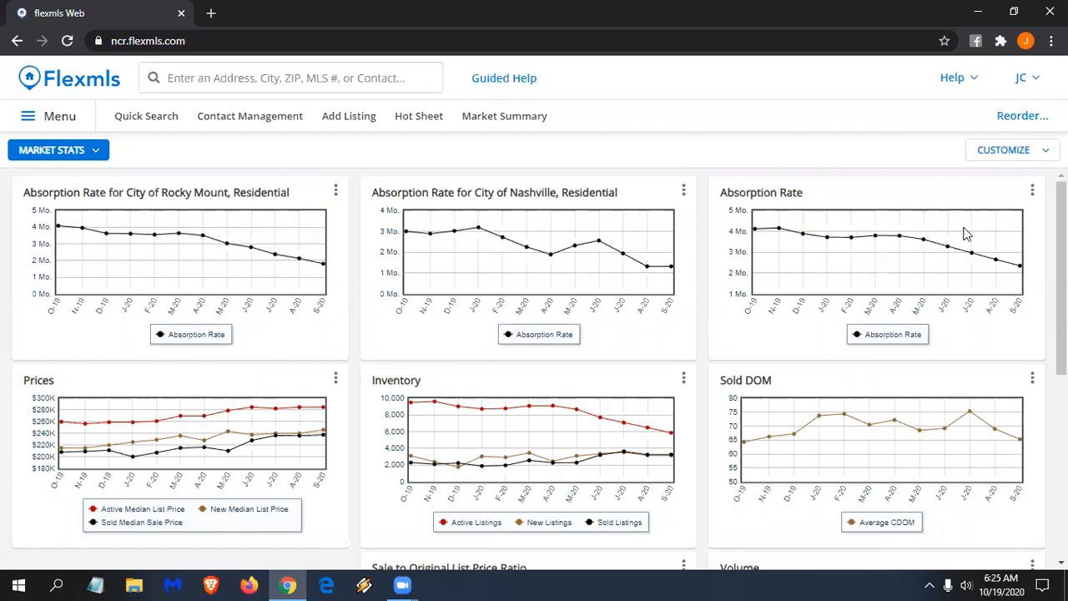
- Set the right Absorption Rate chart's location to City of Tarboro and save it
left_click(1032, 191)
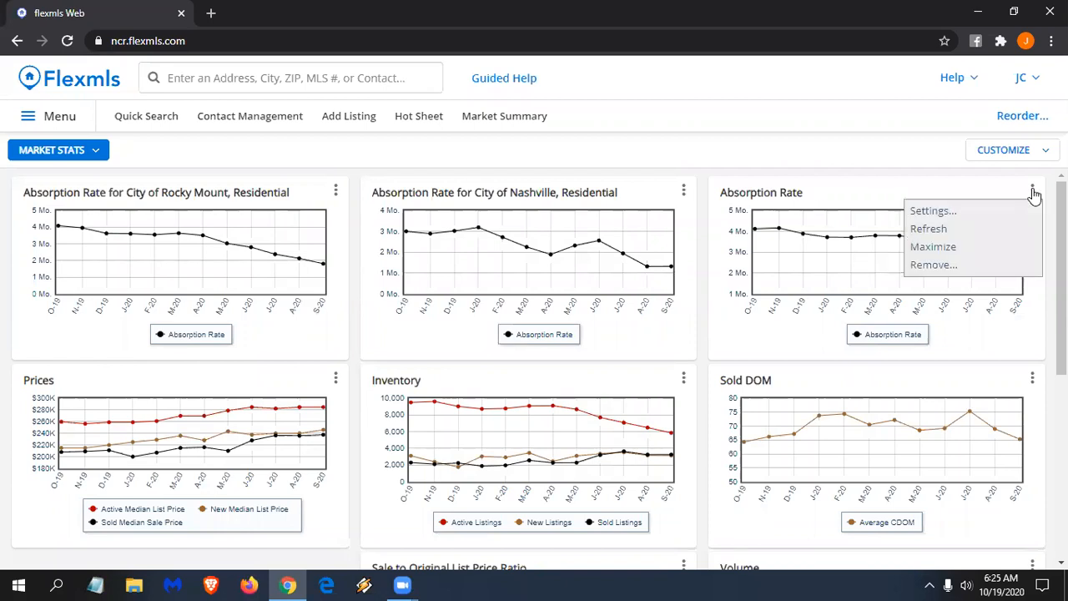
left_click(982, 214)
left_click(908, 243)
type("tarb")
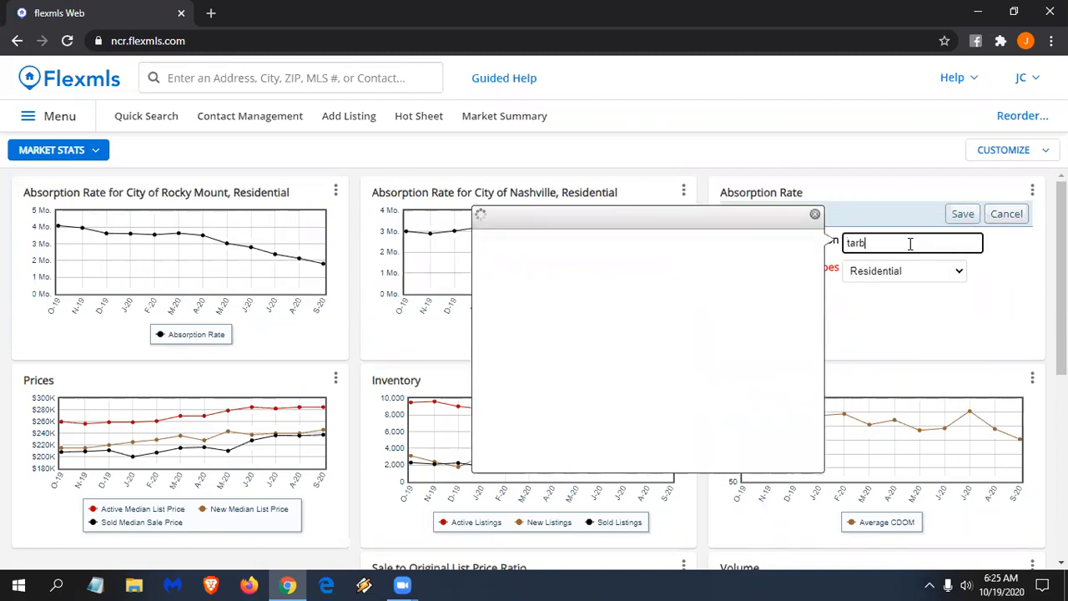
type("oro")
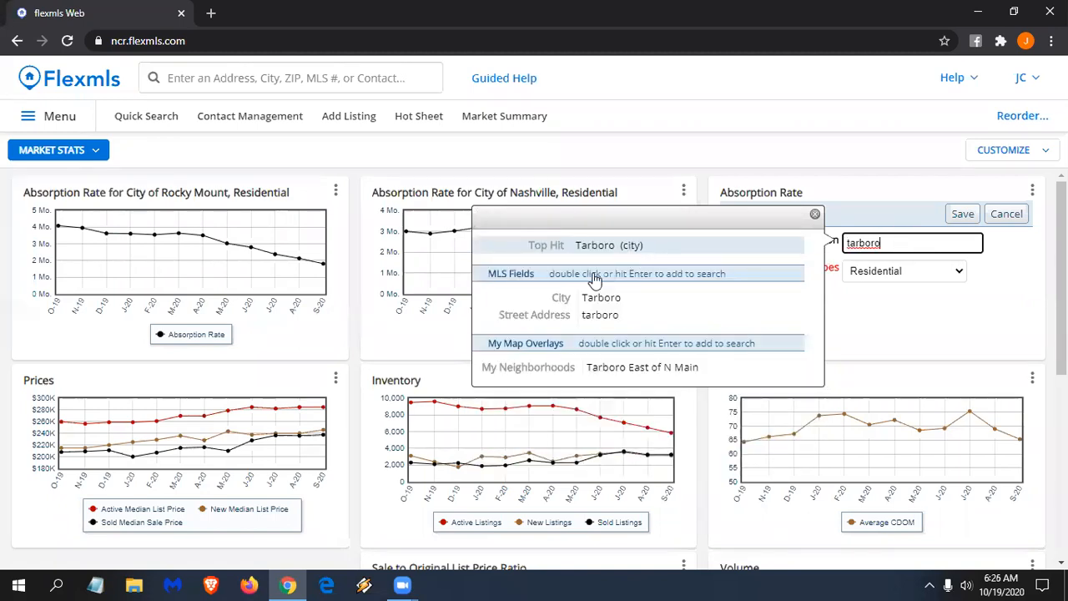
double_click(584, 304)
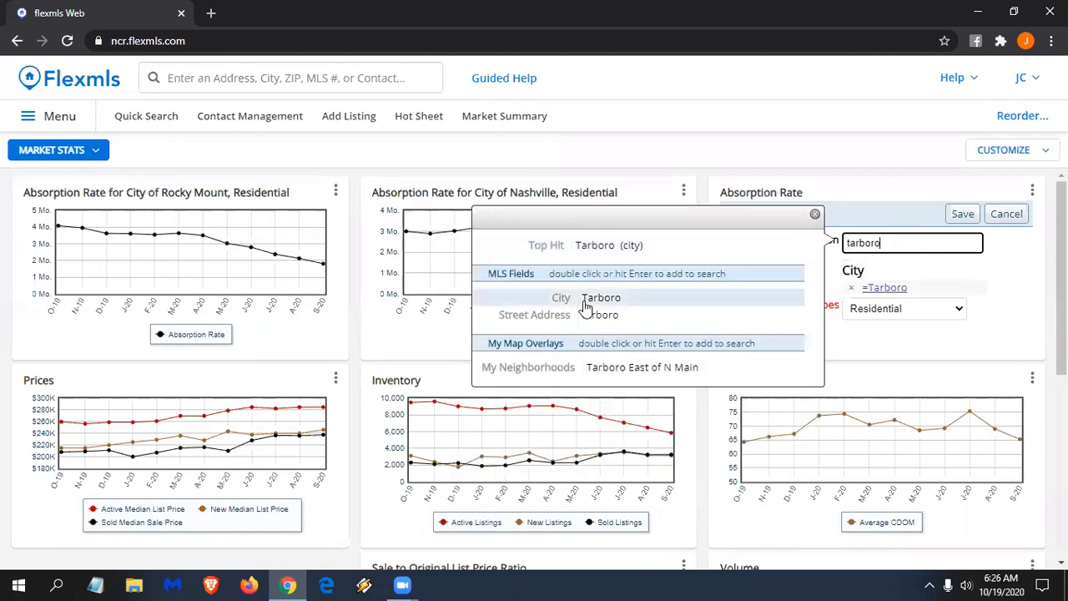
left_click(963, 213)
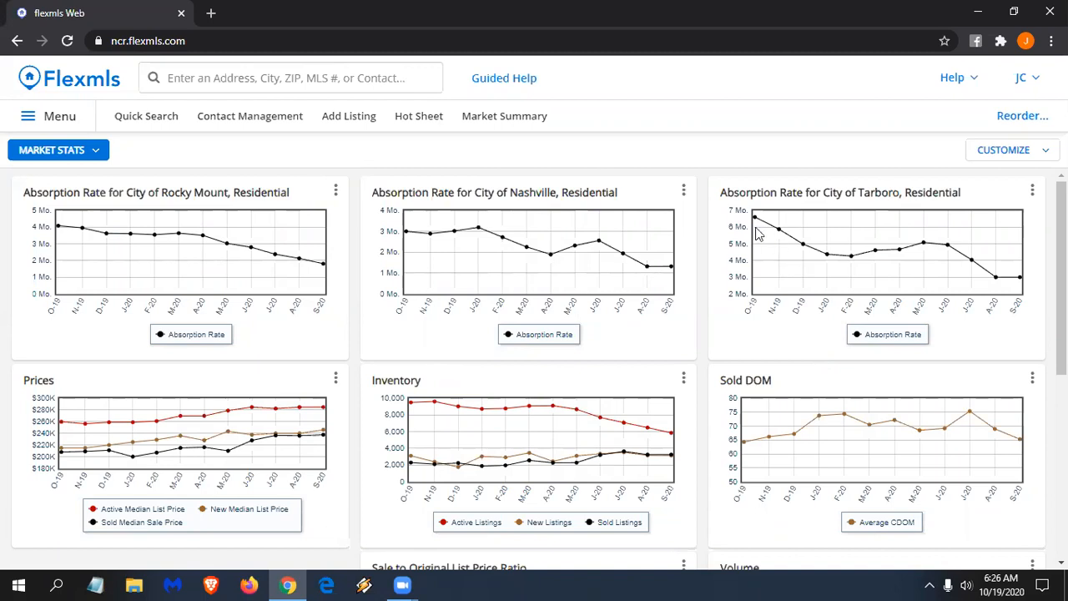
mouse_move(746, 216)
- Move the Inventory chart to the leftmost slot of the second row
scroll(305, 316, "down", 1)
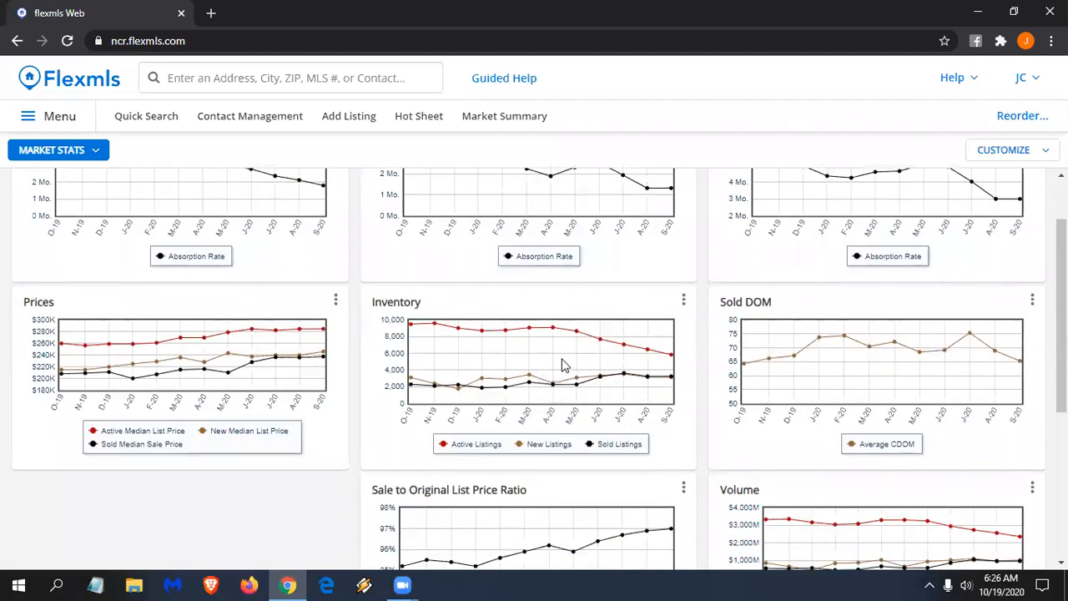
scroll(561, 364, "up", 1)
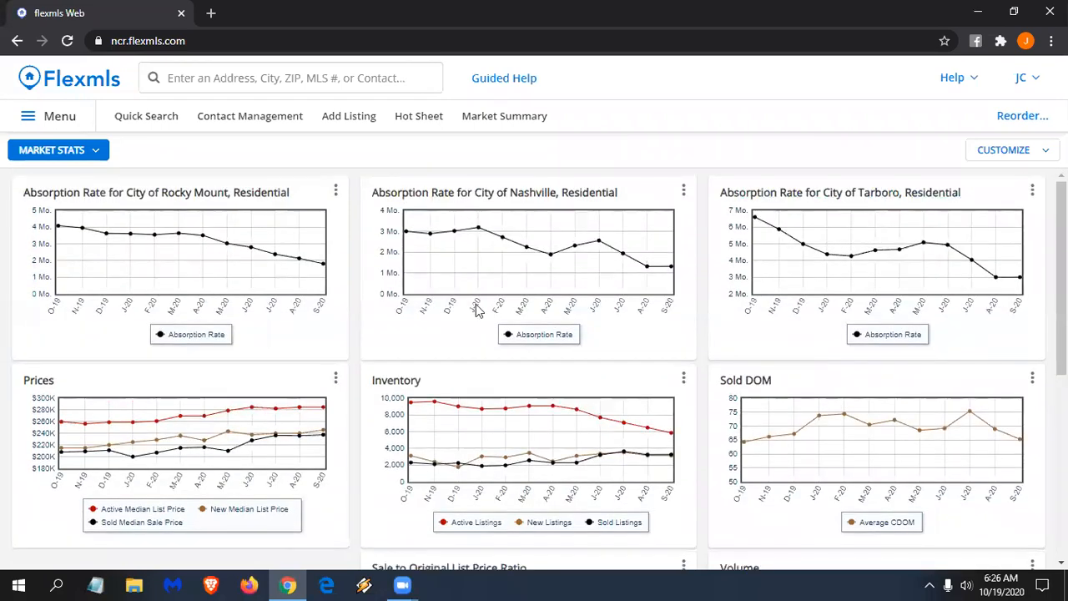
left_click_drag(553, 375, 208, 401)
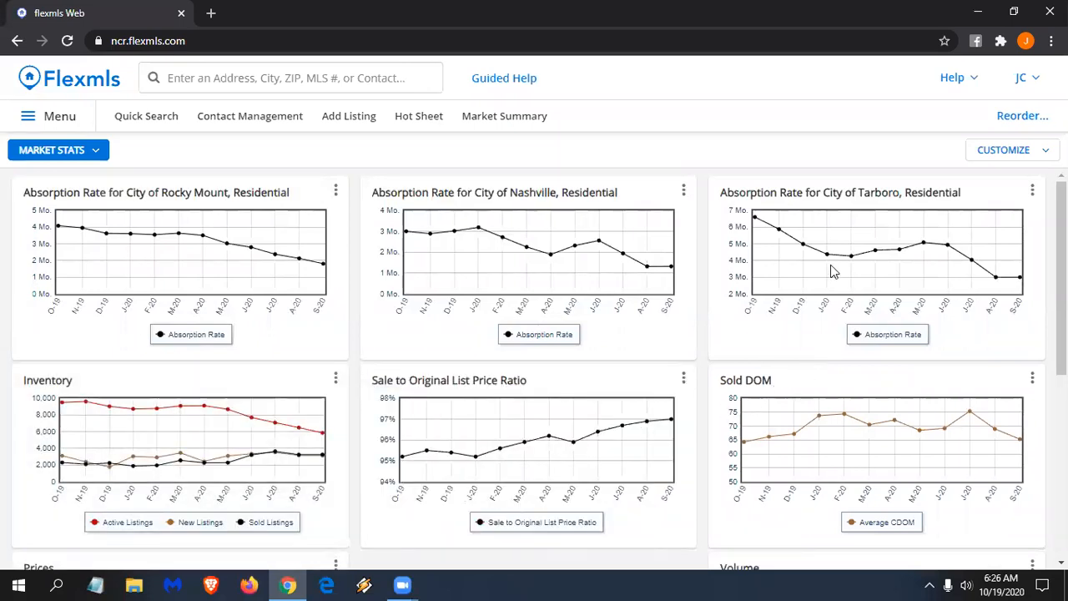
- Add two more Inventory gadgets from the Statistics category
left_click(1034, 154)
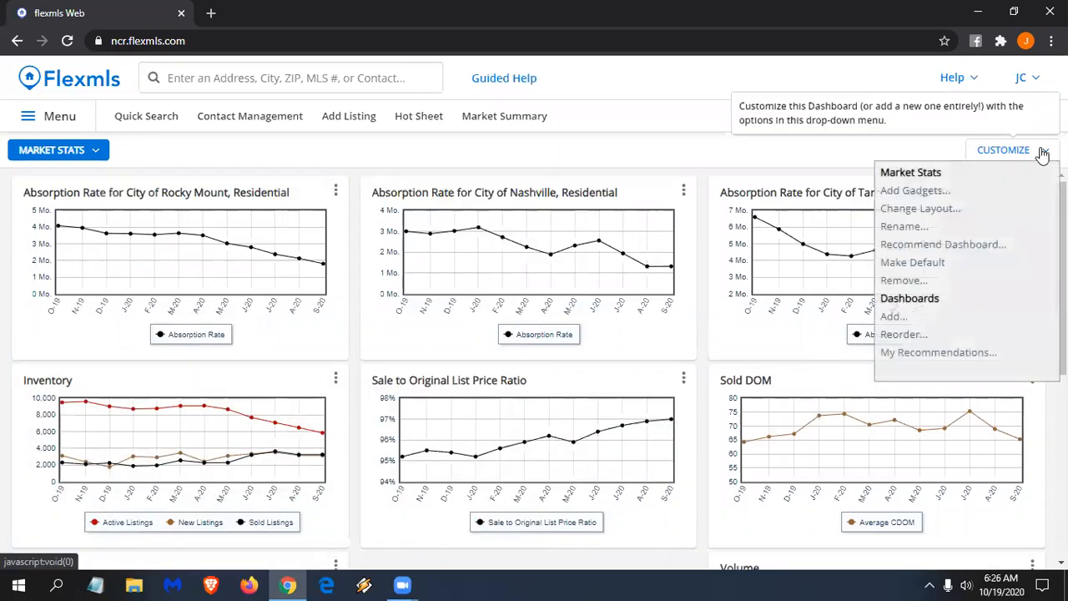
left_click(929, 191)
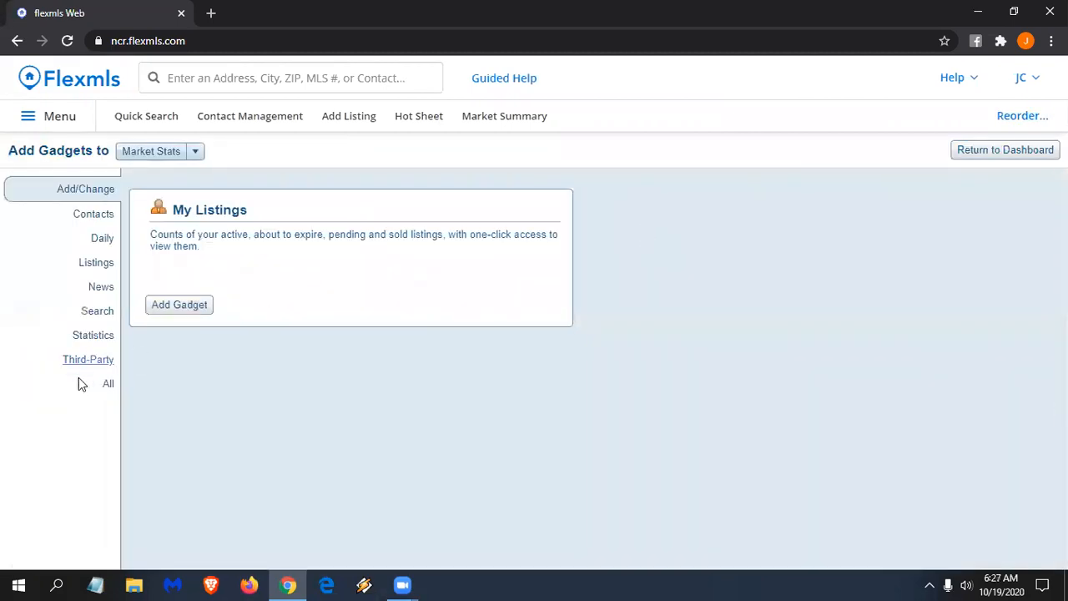
left_click(86, 361)
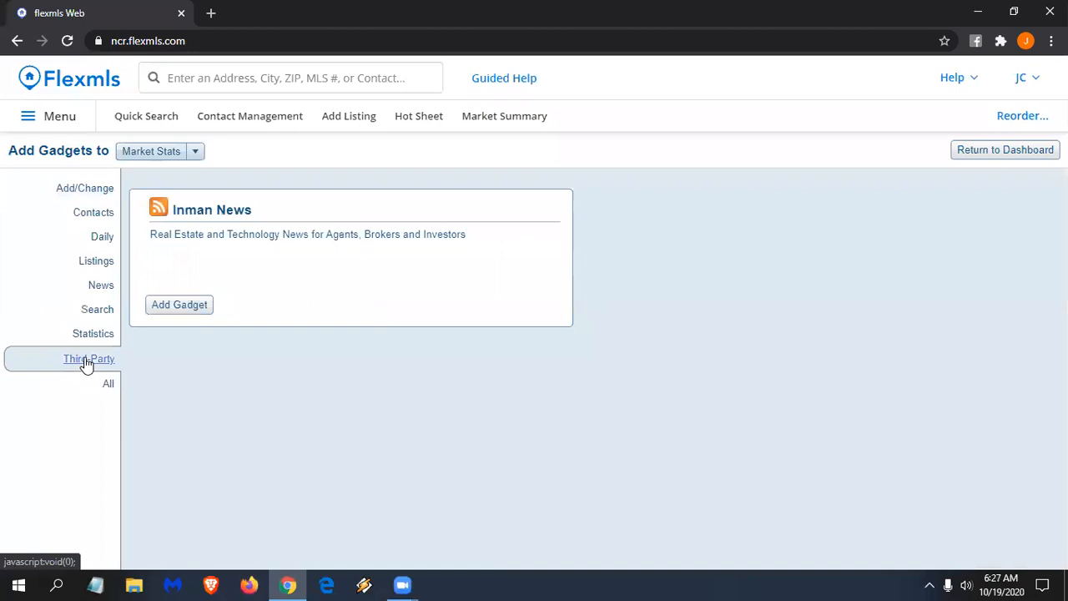
left_click(95, 334)
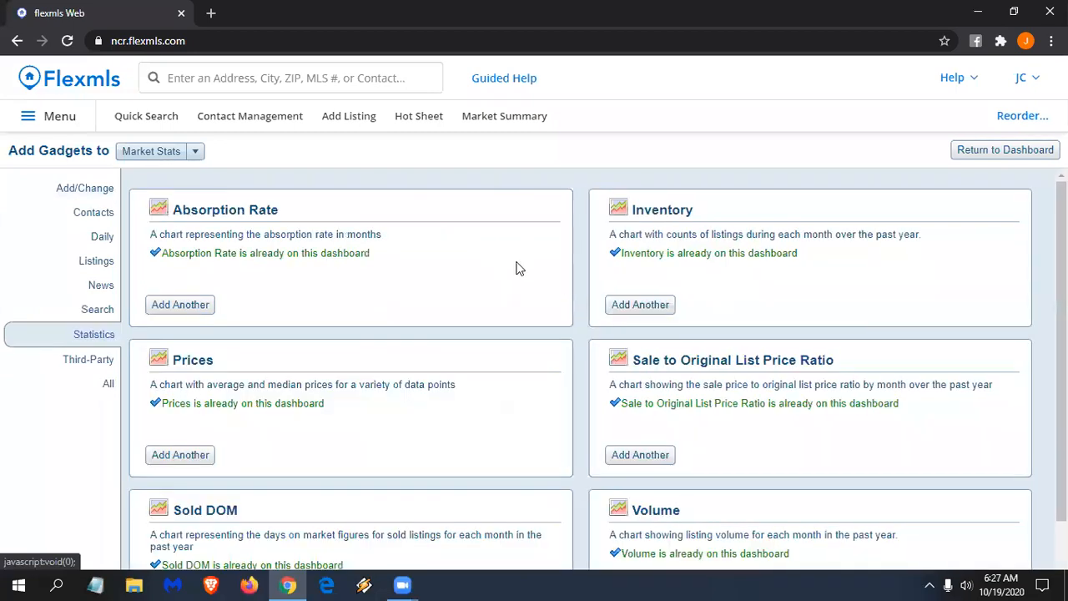
left_click(642, 305)
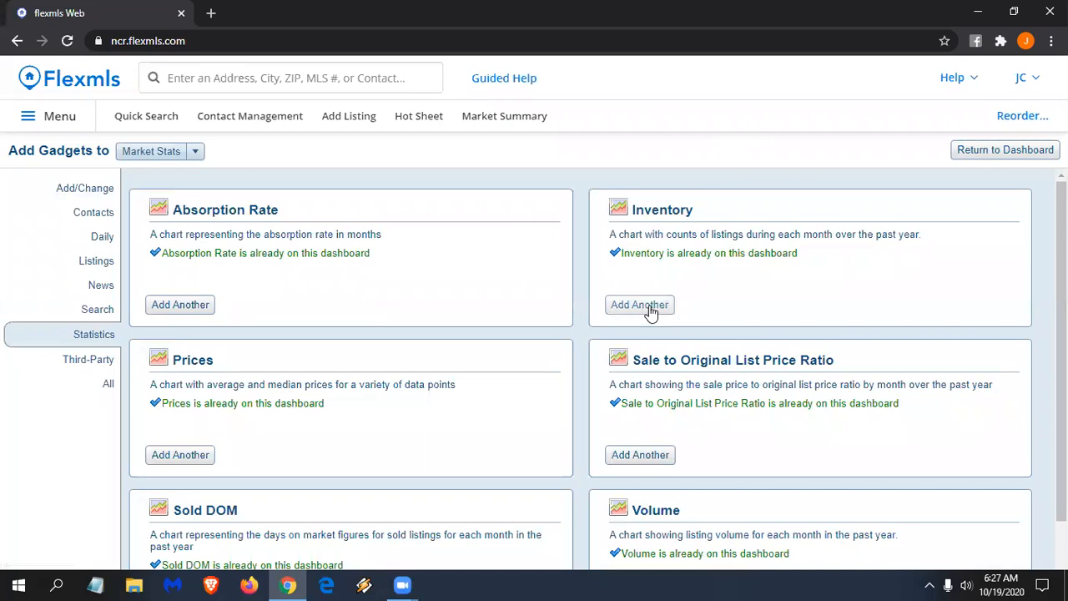
left_click(649, 308)
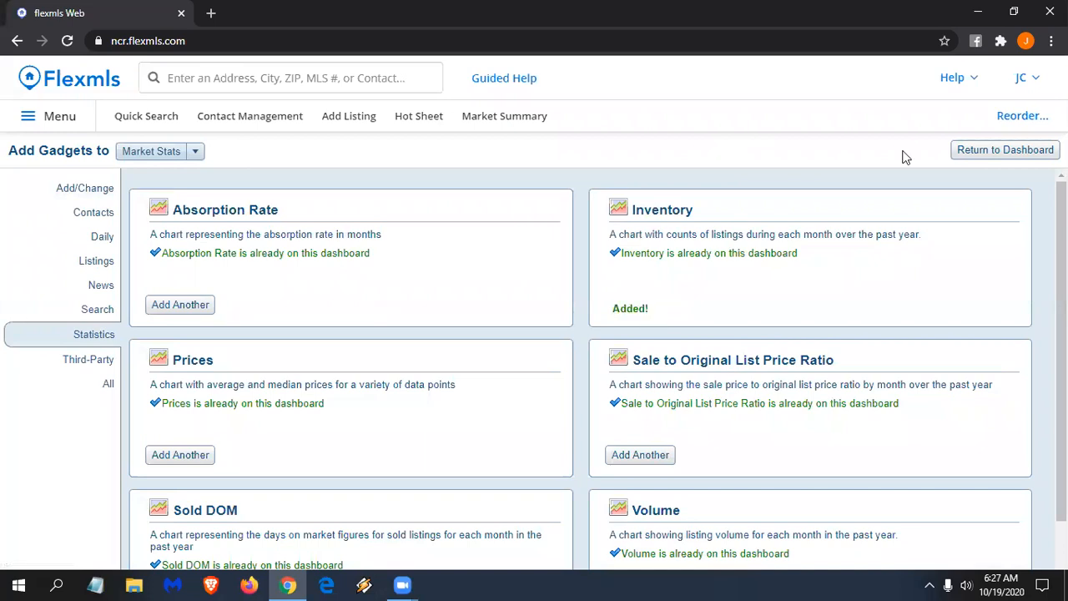
- Return to Market Stats and rearrange the chart cards in the middle row
left_click(1007, 150)
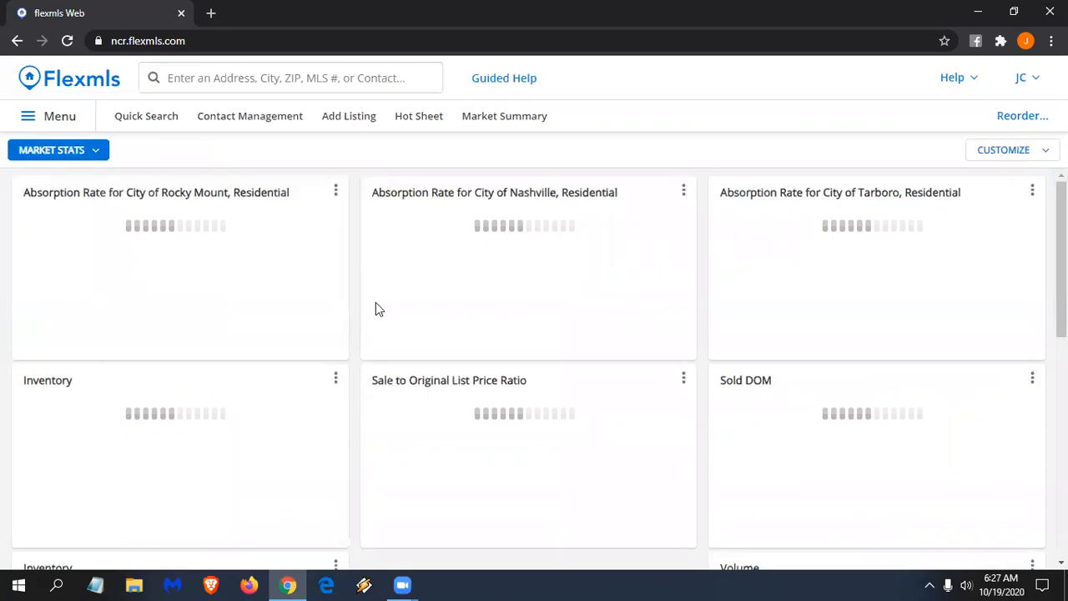
scroll(395, 276, "down", 3)
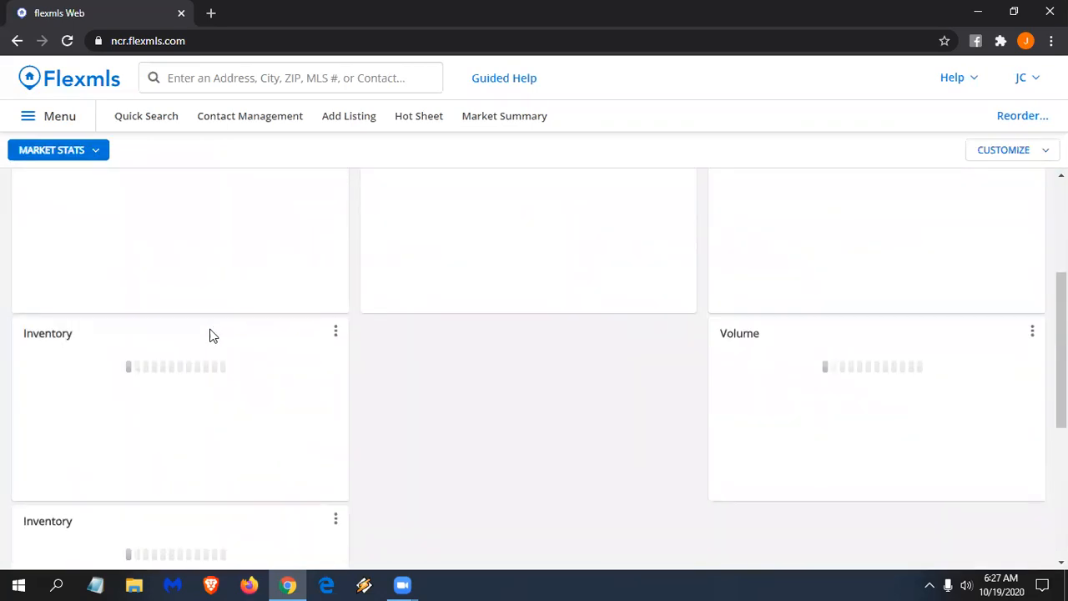
left_click_drag(525, 202, 482, 343)
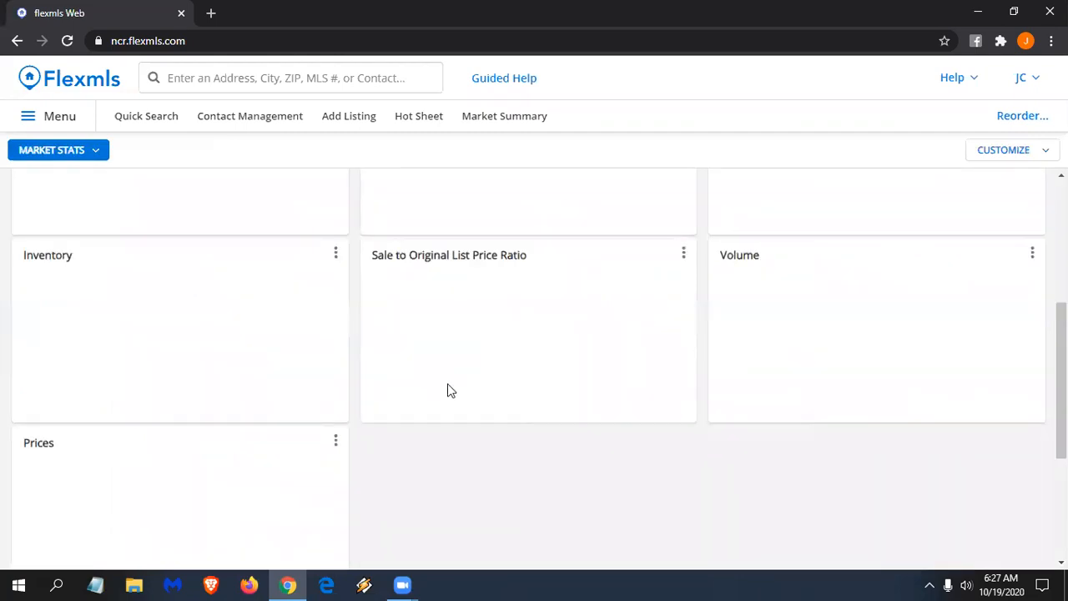
- Arrange the Inventory cards and set the left Inventory chart's city to Rocky Mount
scroll(269, 336, "up", 3)
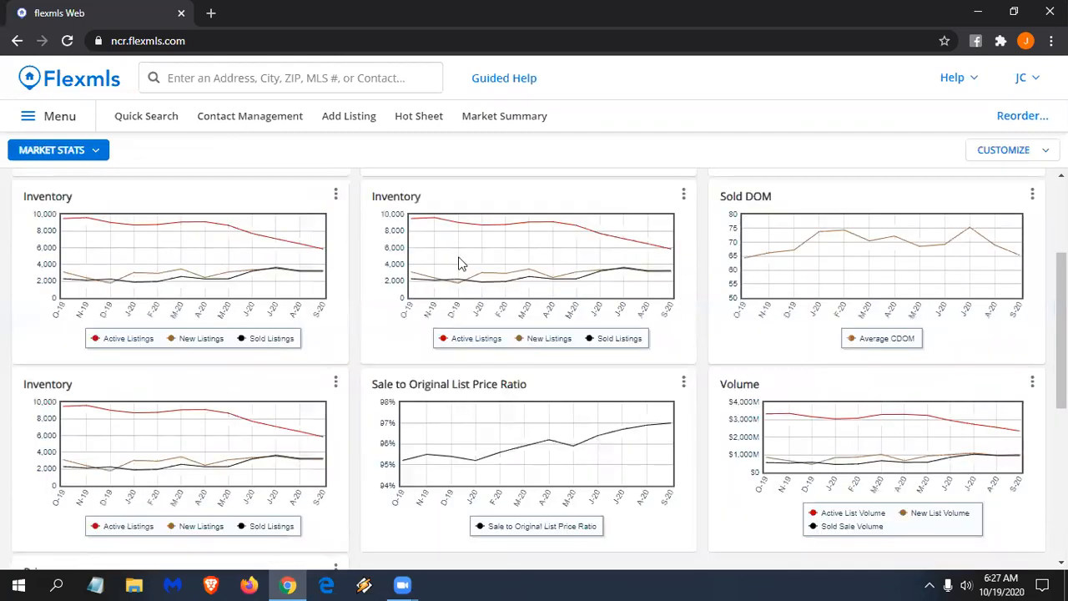
mouse_move(231, 478)
left_mouse_down()
mouse_move(268, 479)
mouse_move(762, 317)
mouse_move(792, 292)
mouse_move(842, 299)
left_mouse_up()
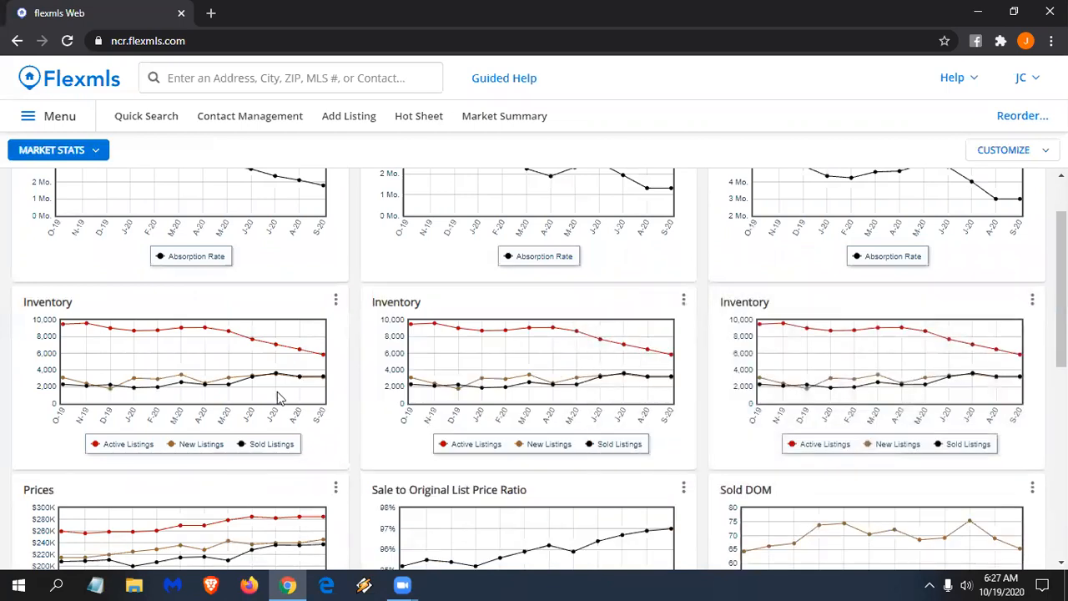
scroll(265, 371, "up", 1)
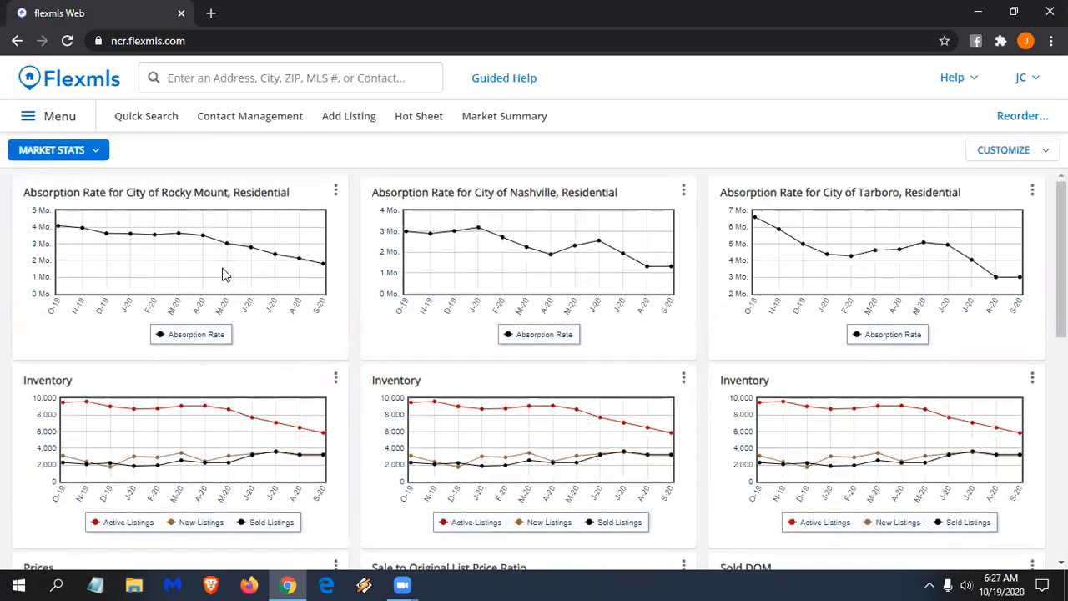
left_click(336, 385)
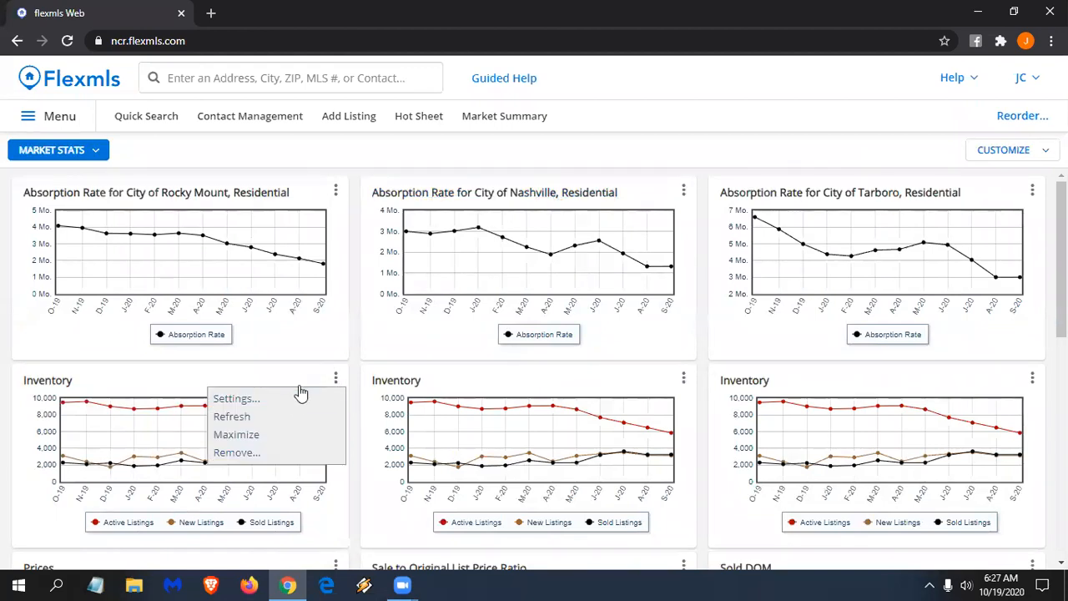
left_click(300, 393)
left_click(170, 427)
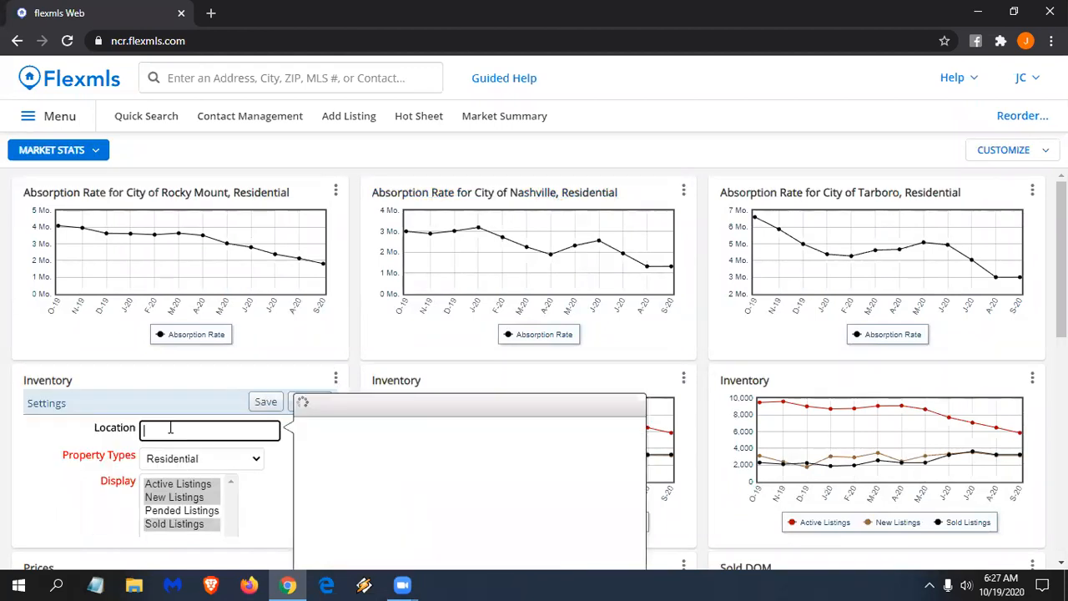
type("rocky")
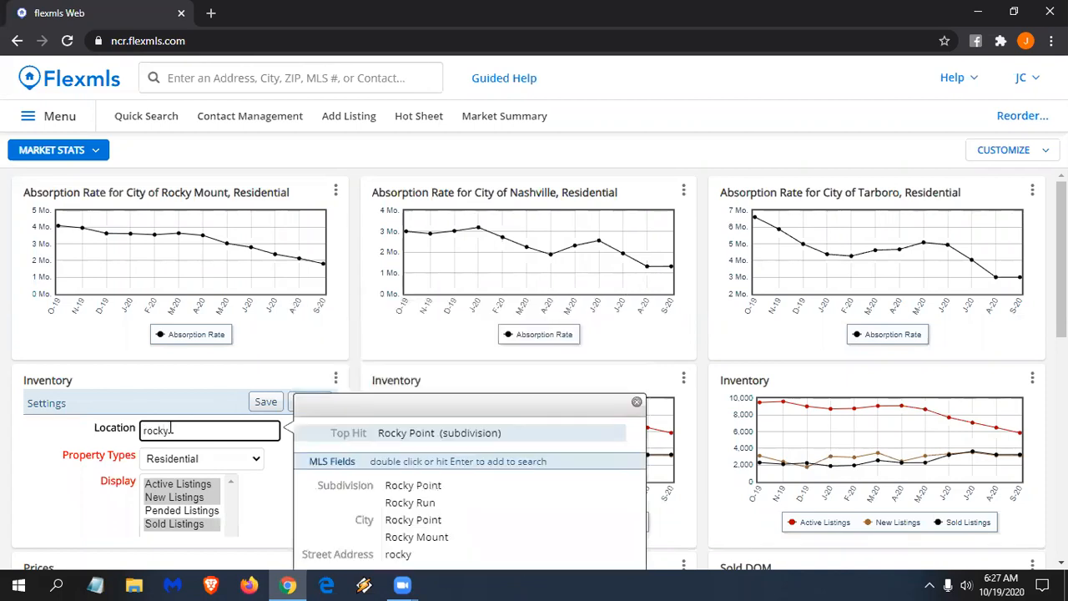
double_click(426, 540)
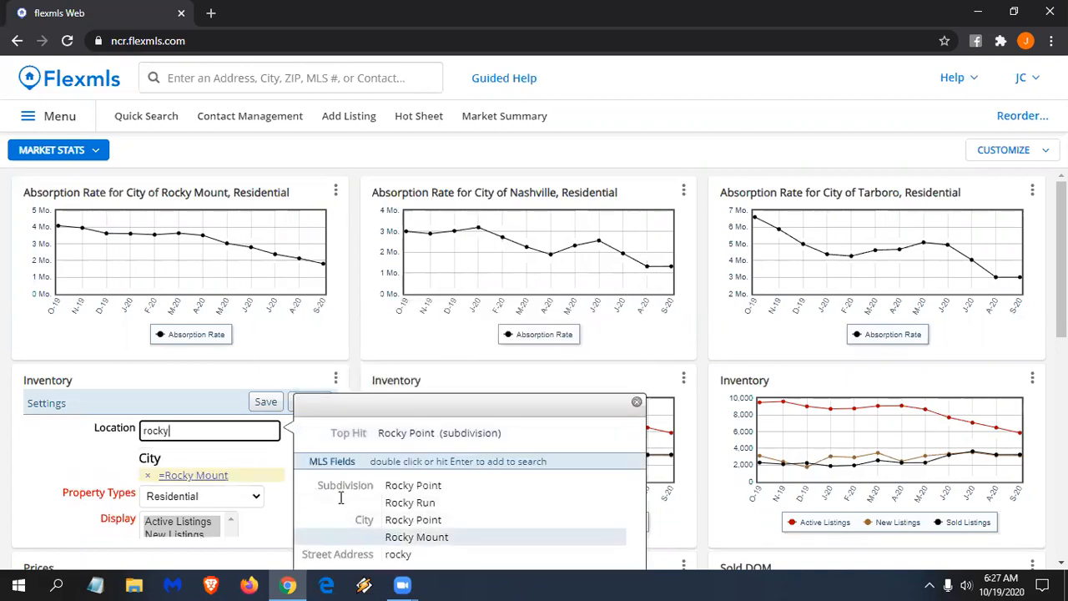
left_click(263, 402)
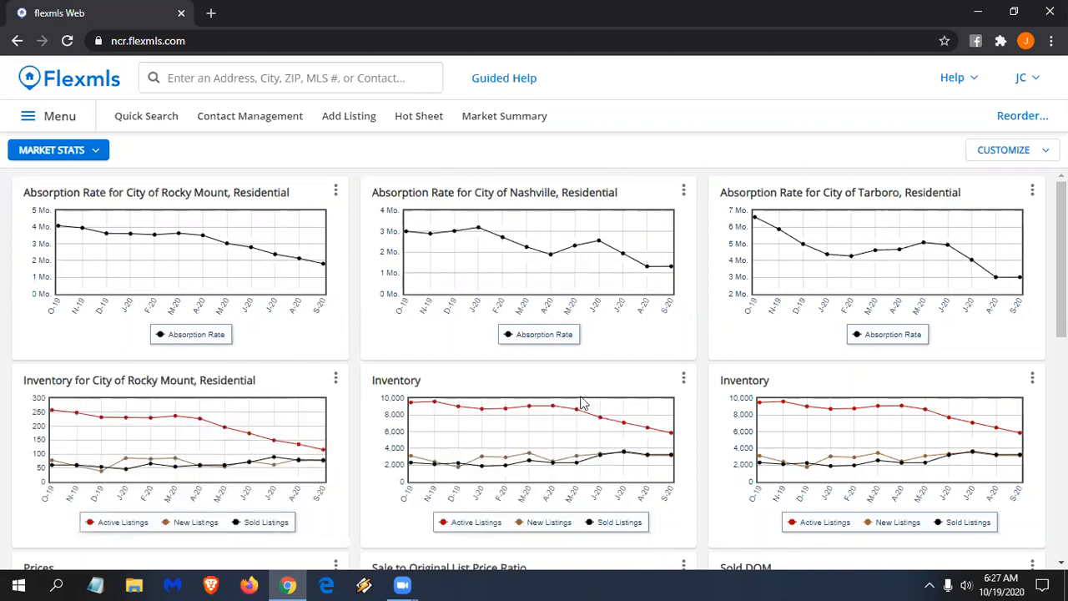
- Set the middle Inventory chart's location to City of Nashville and save
left_click(683, 379)
left_click(602, 405)
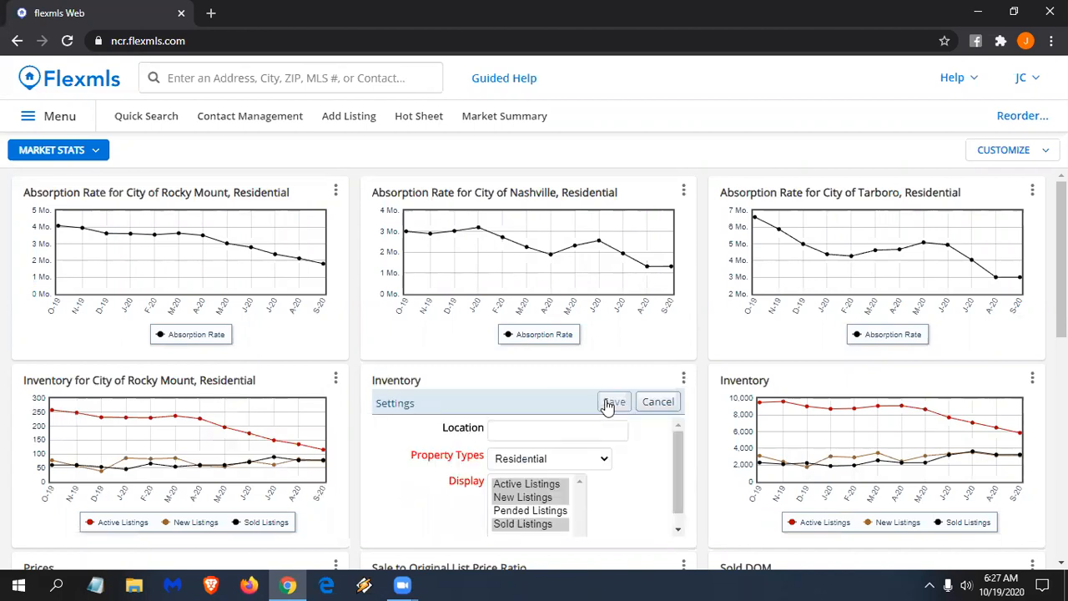
left_click(515, 432)
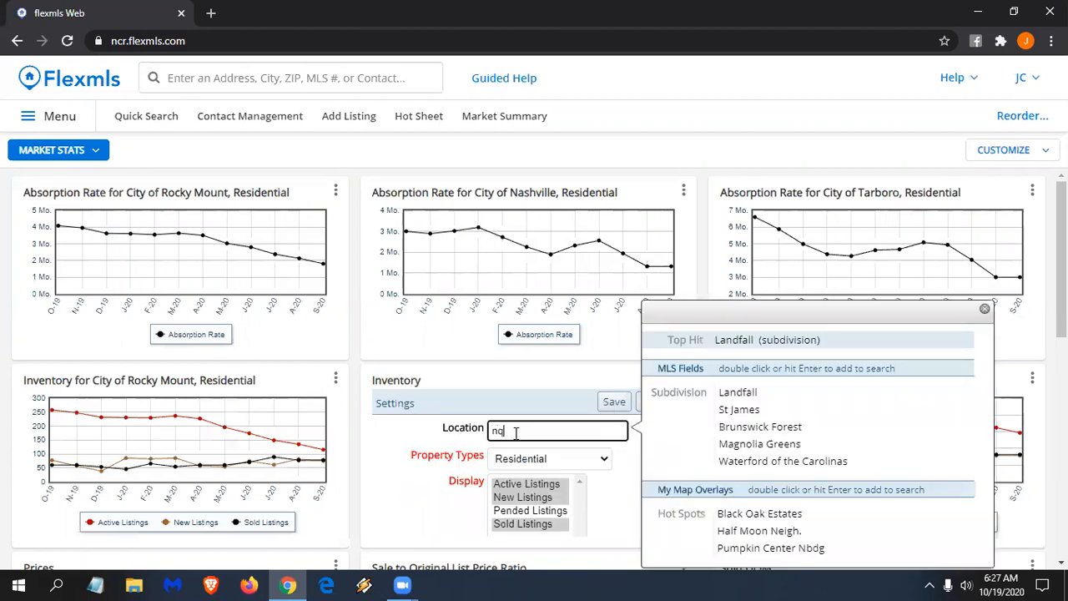
type("nq")
key("BackSpace")
type("ash")
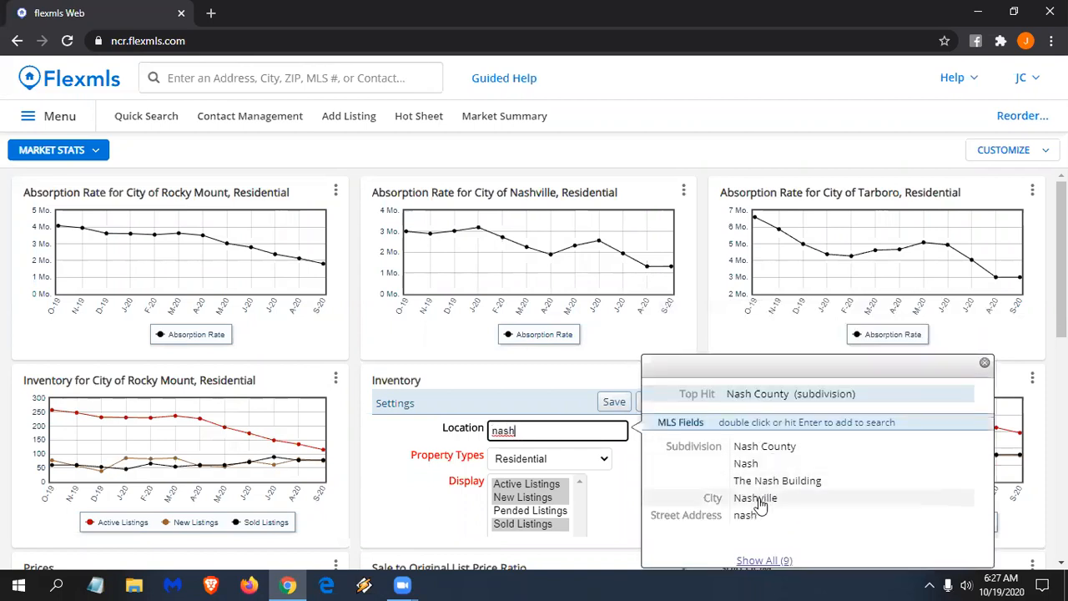
double_click(755, 498)
left_click(616, 407)
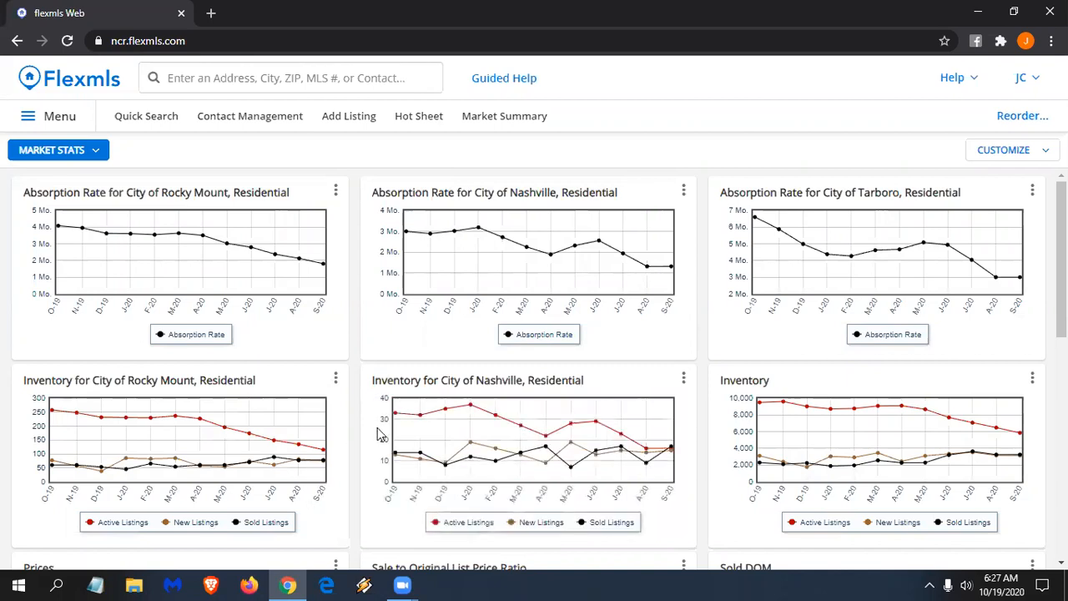
- Set the right Inventory chart's location to City of Tarboro and save
left_click(1032, 378)
left_click(949, 399)
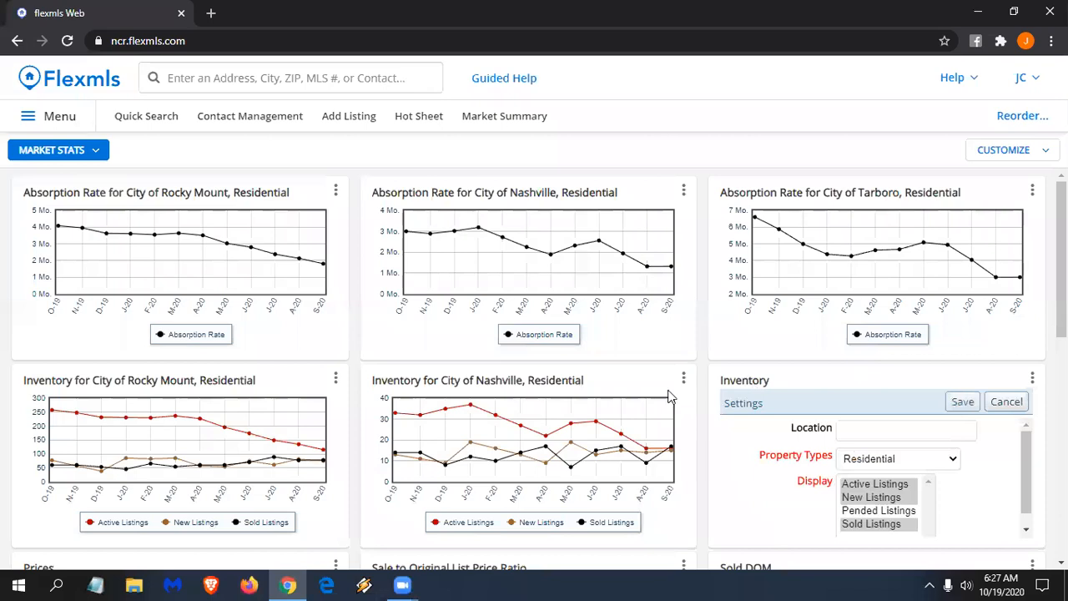
left_click(869, 425)
type("tarboro")
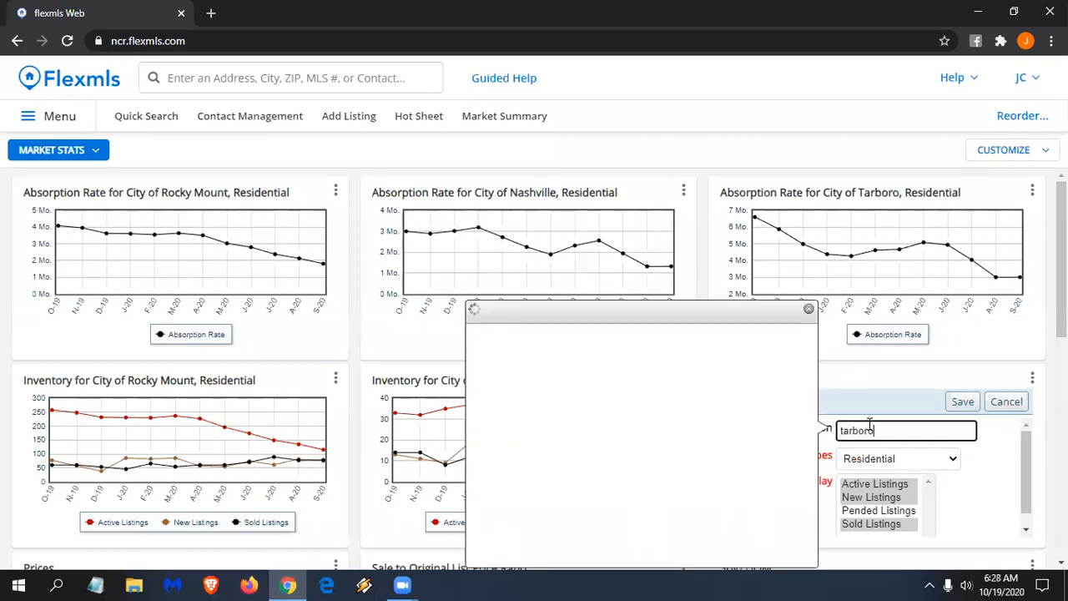
double_click(609, 437)
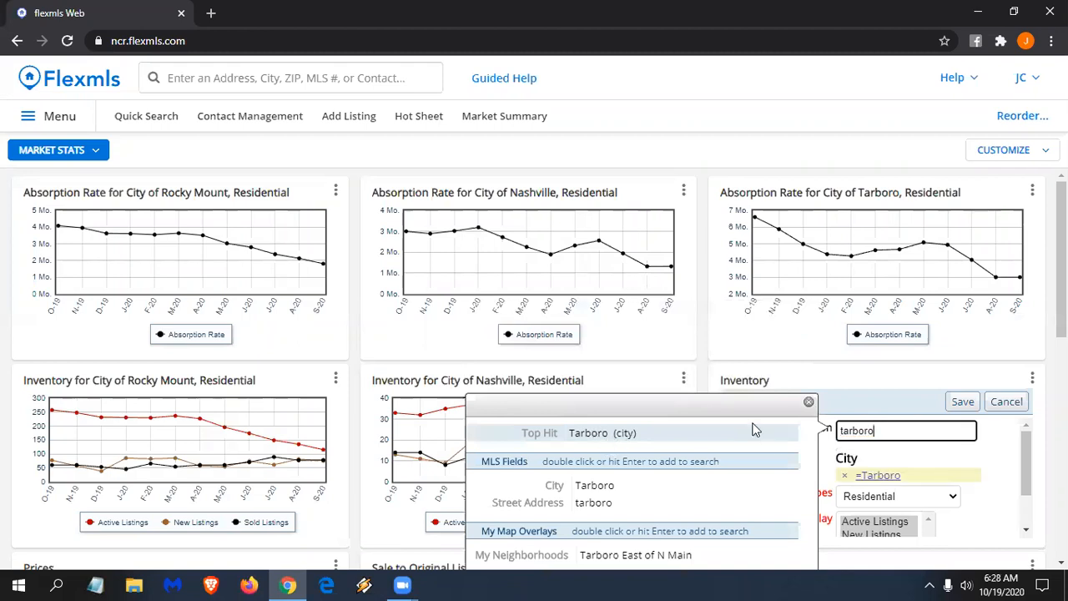
left_click(961, 401)
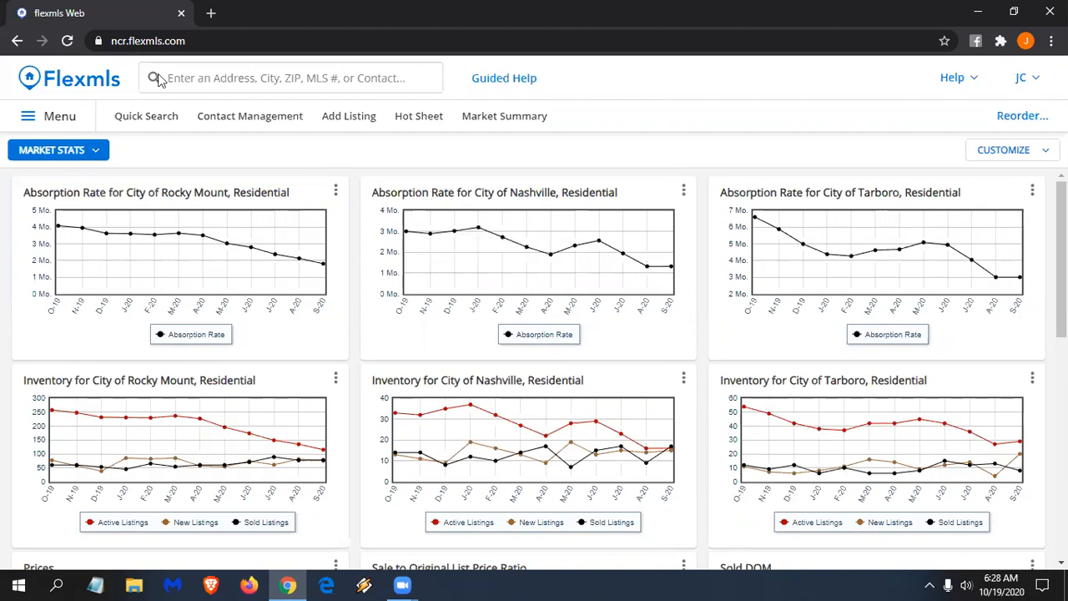
- Return to the Home dashboard via the Flexmls logo
left_click(91, 86)
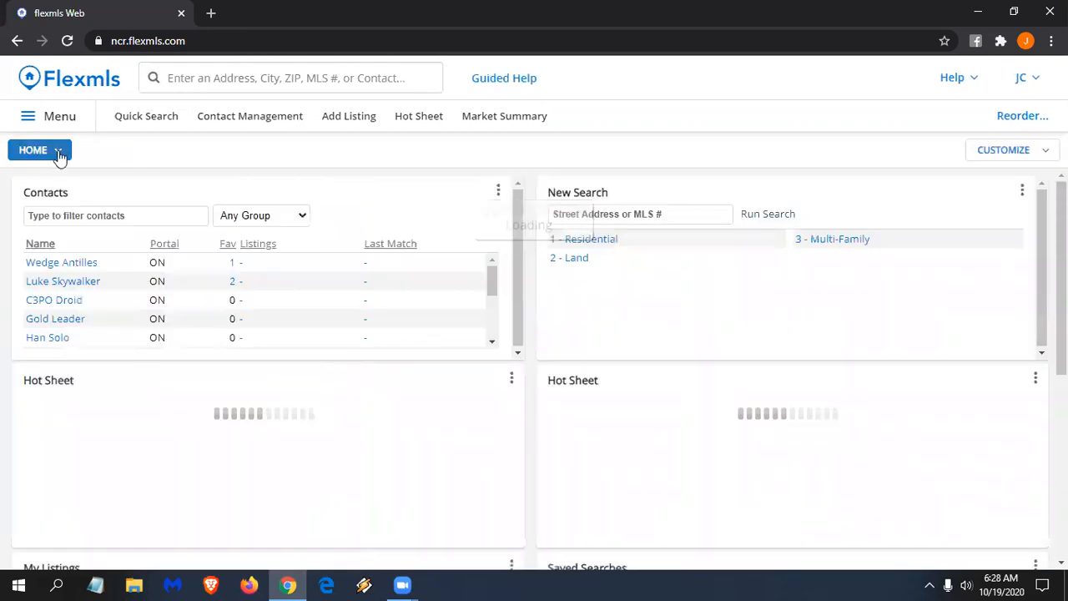
left_click(57, 152)
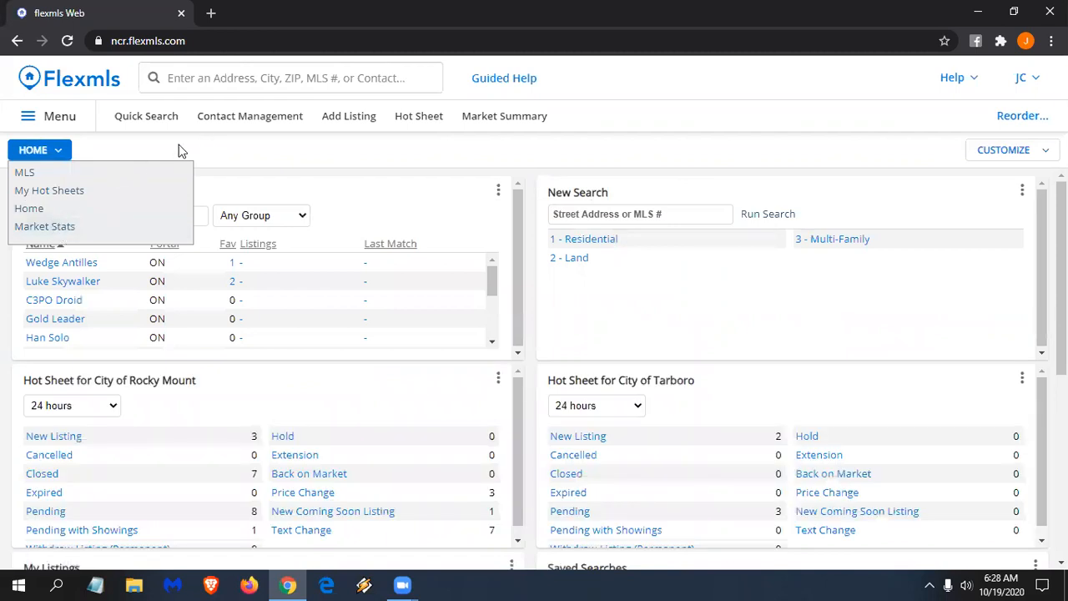
left_click(60, 150)
left_click(60, 151)
left_click(284, 155)
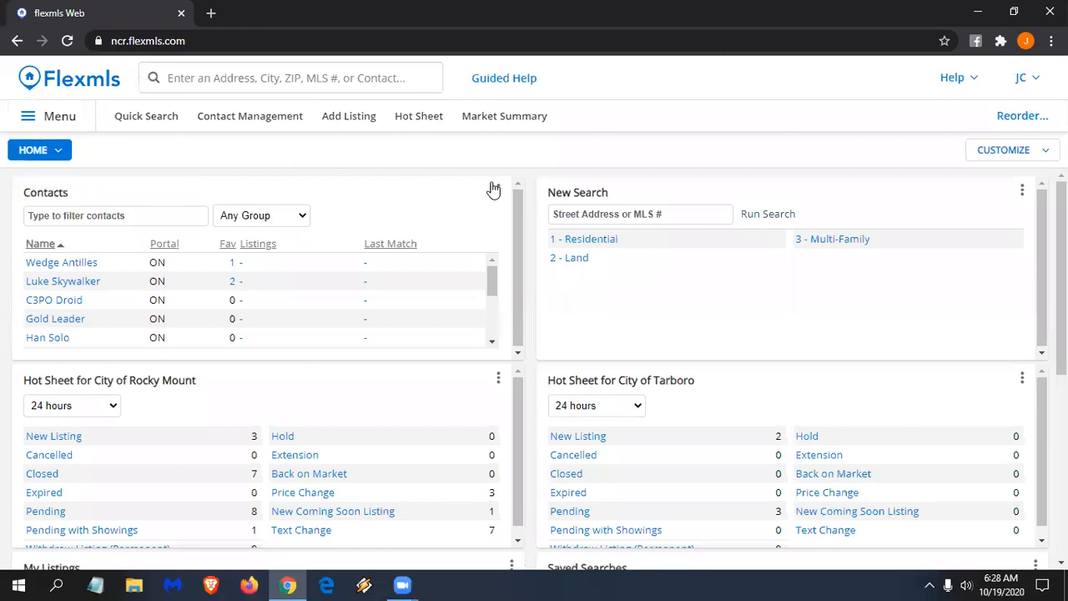
- Move the Tarboro Hot Sheet to the top of the right column, above New Search
left_click(498, 193)
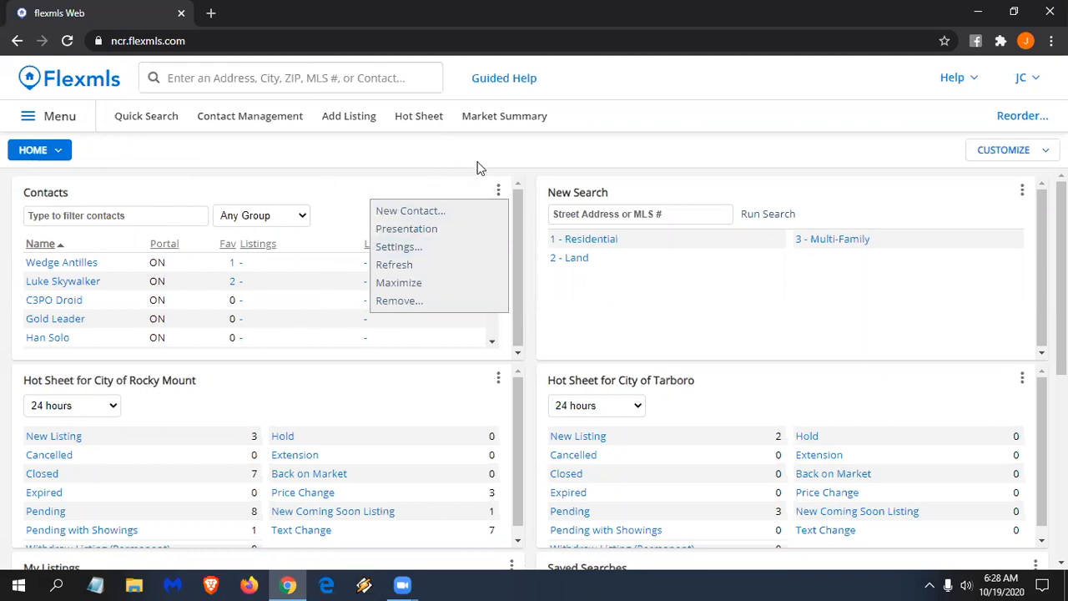
left_click(509, 192)
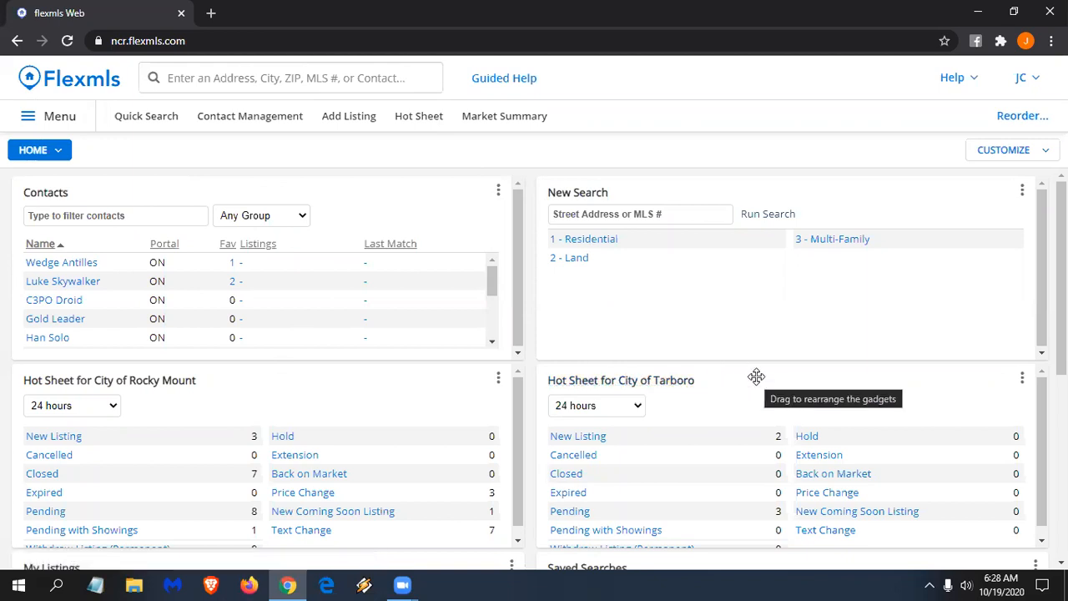
left_click_drag(756, 374, 722, 200)
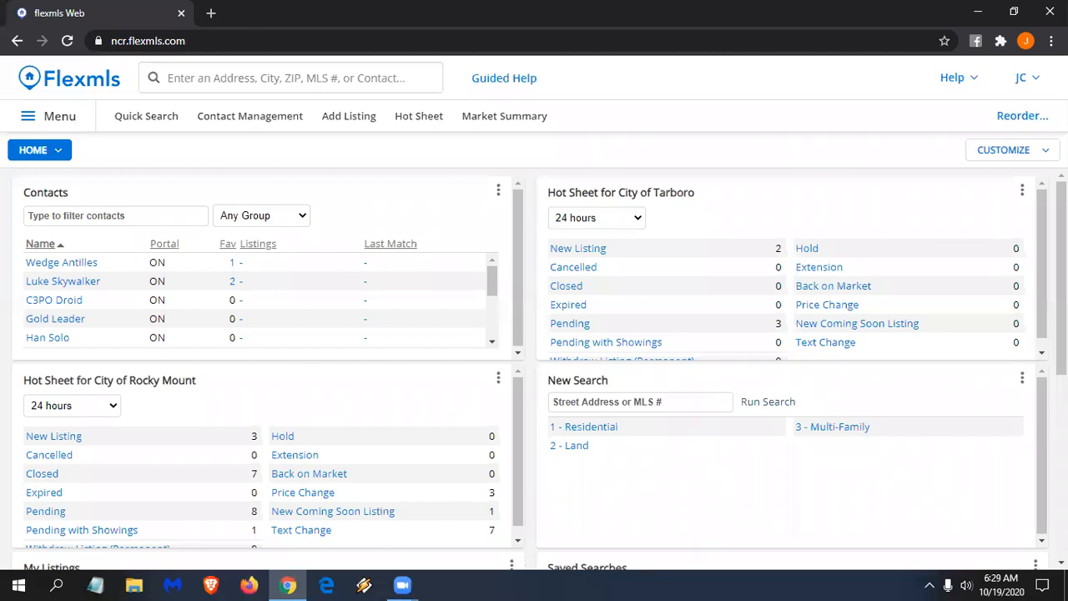
left_click(1001, 149)
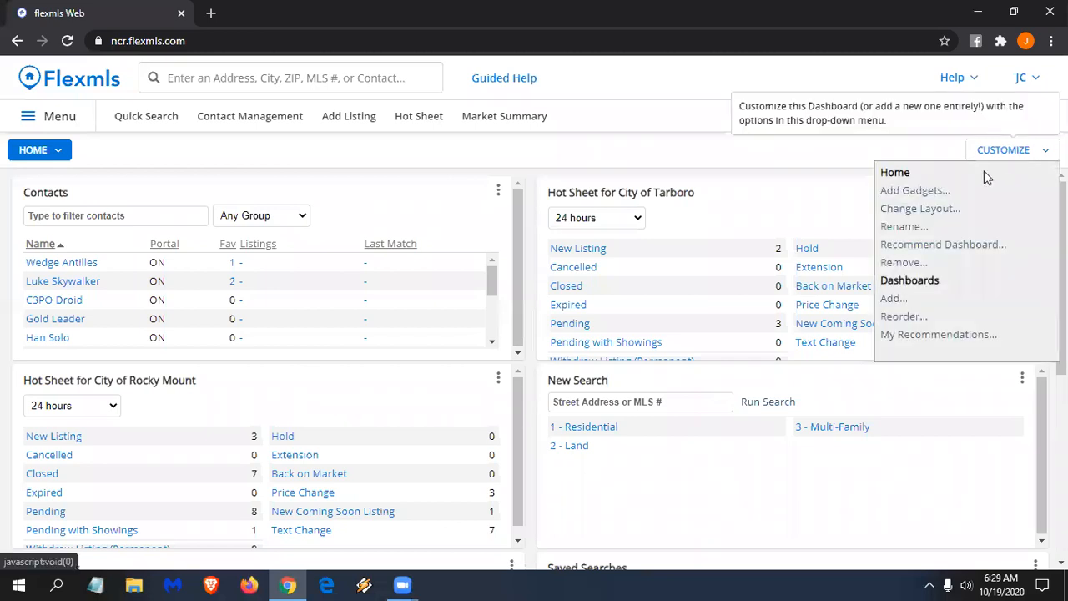
- Add another Hot Sheet gadget from the Daily category to Home
left_click(931, 192)
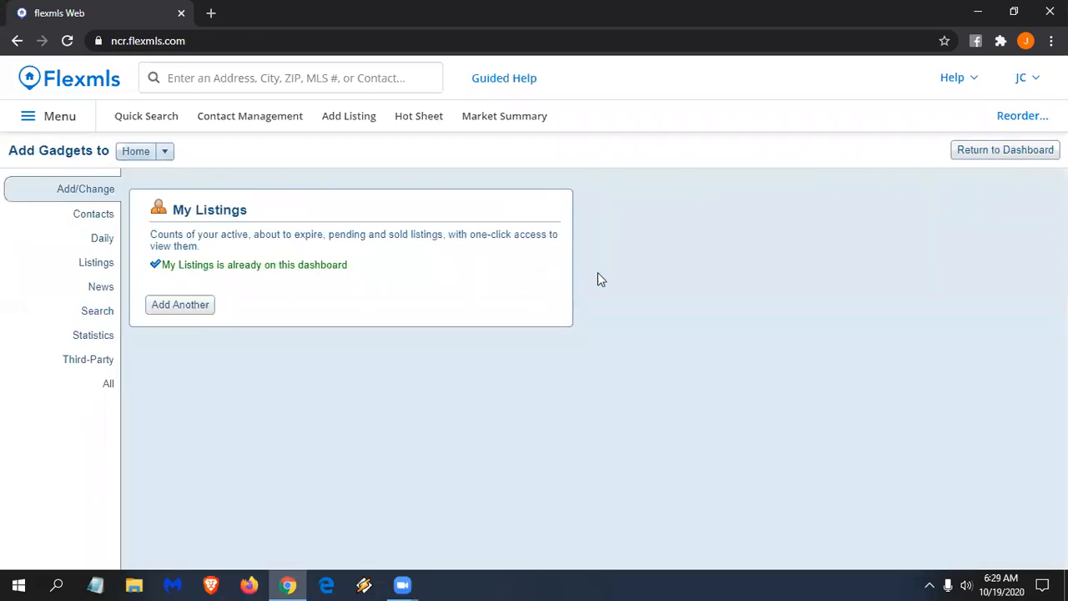
left_click(93, 218)
left_click(99, 240)
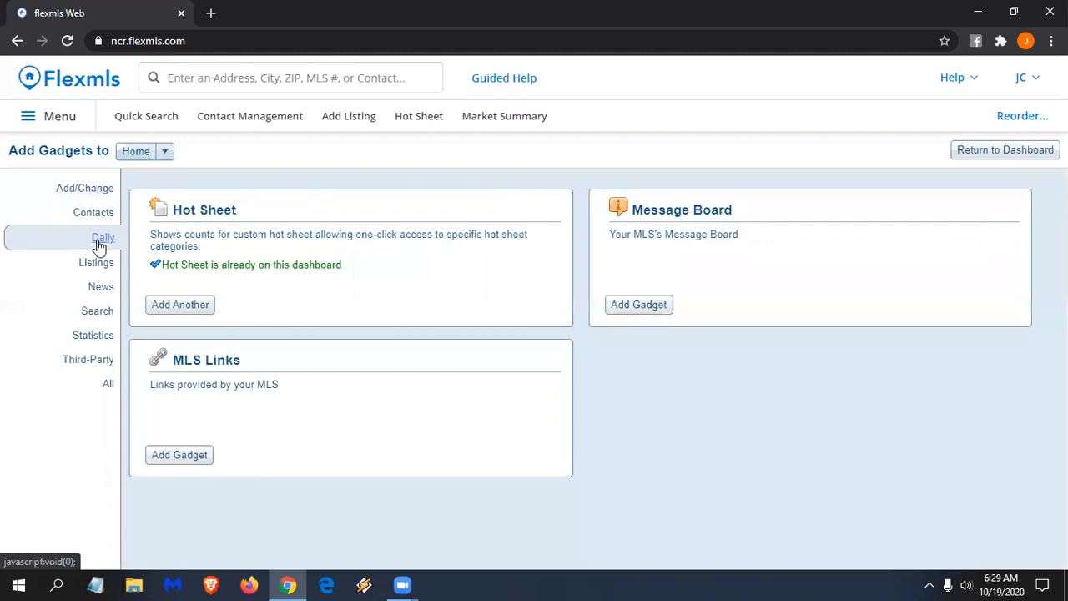
left_click(192, 307)
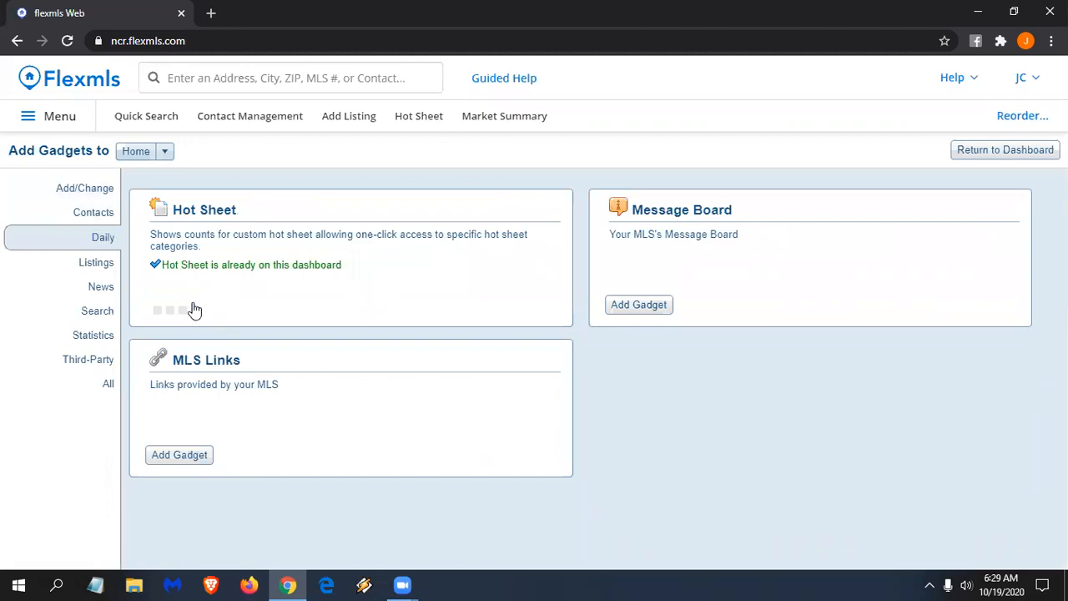
left_click(1001, 151)
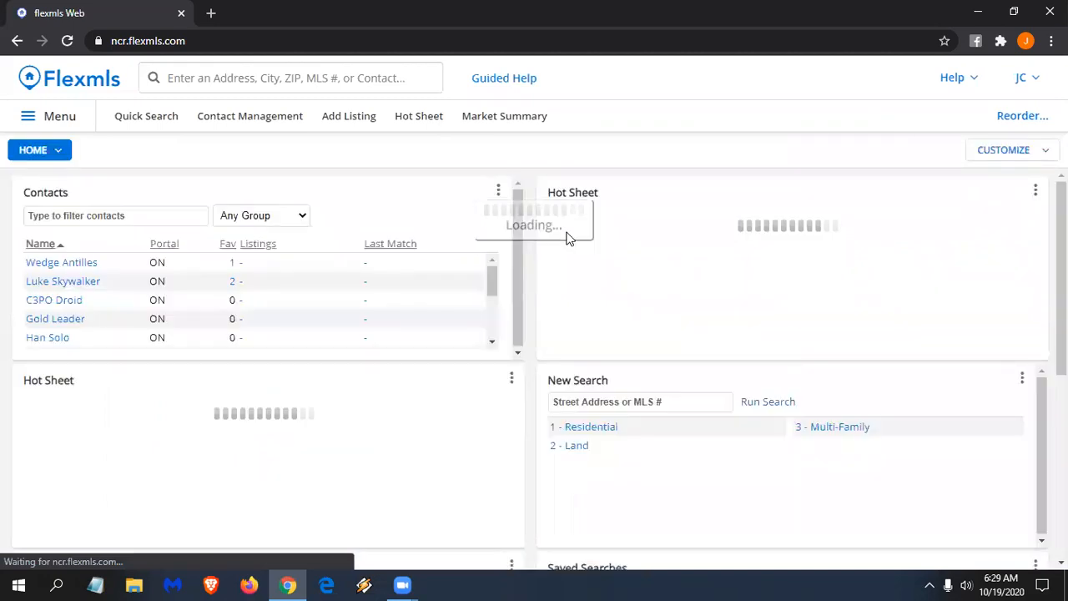
- Drag the new Hot Sheet beneath the Tarboro Hot Sheet
scroll(508, 281, "down", 4)
scroll(503, 285, "down", 1)
left_click_drag(426, 367, 768, 384)
scroll(812, 239, "up", 4)
scroll(768, 384, "up", 1)
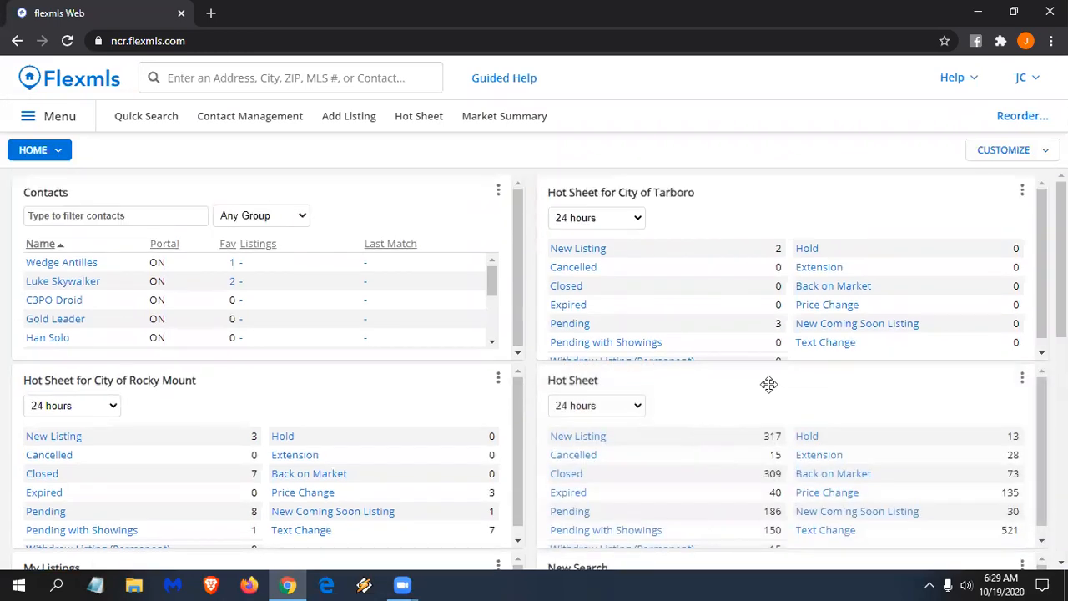
- Set the new Hot Sheet's city to Nashville and save
left_click(1022, 379)
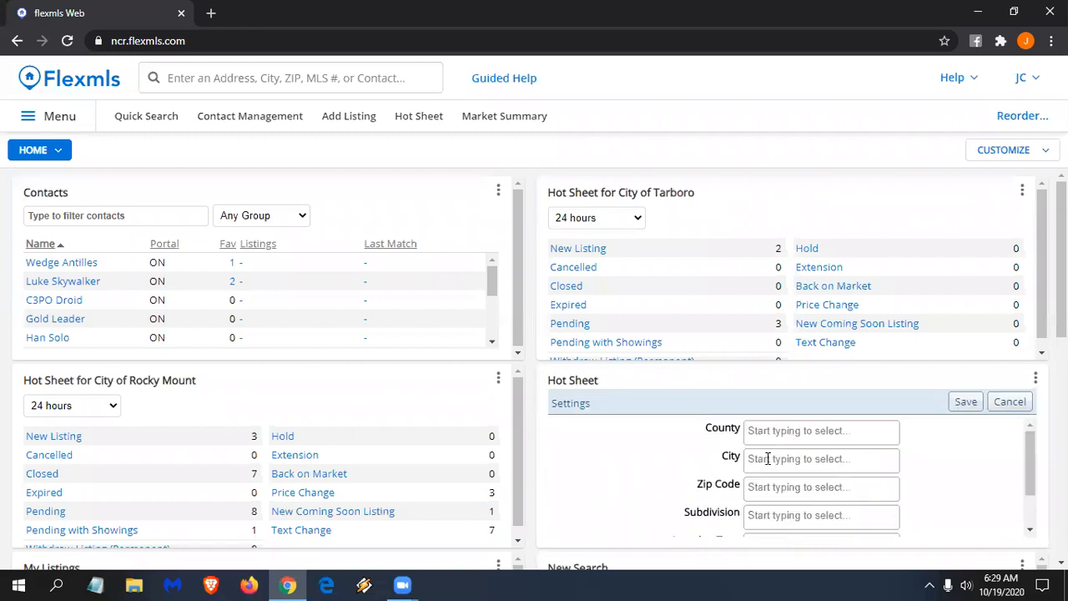
left_click(762, 458)
type("nashv")
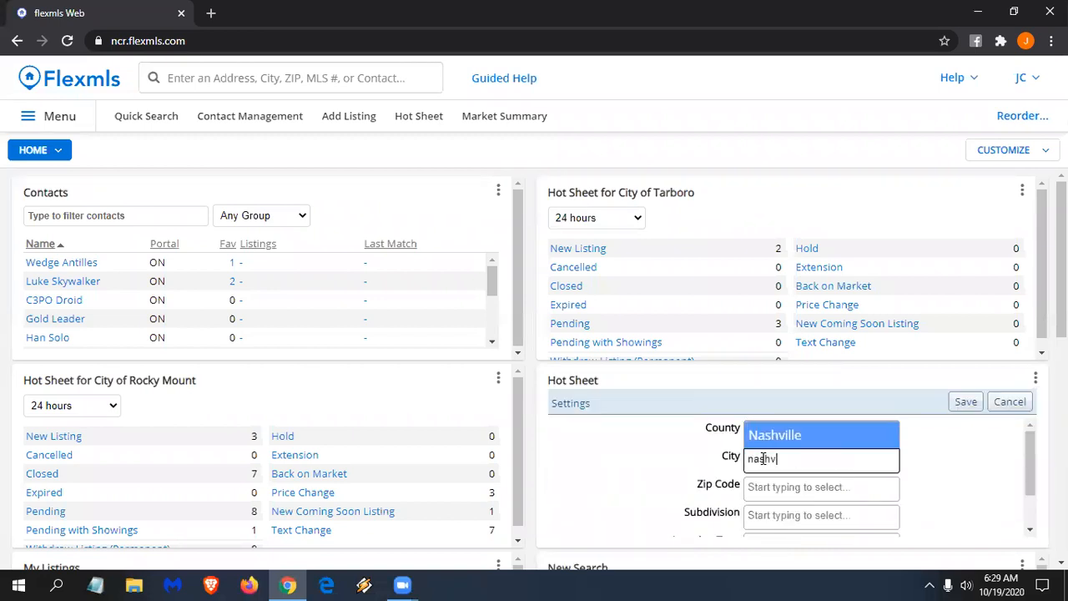
left_click(825, 436)
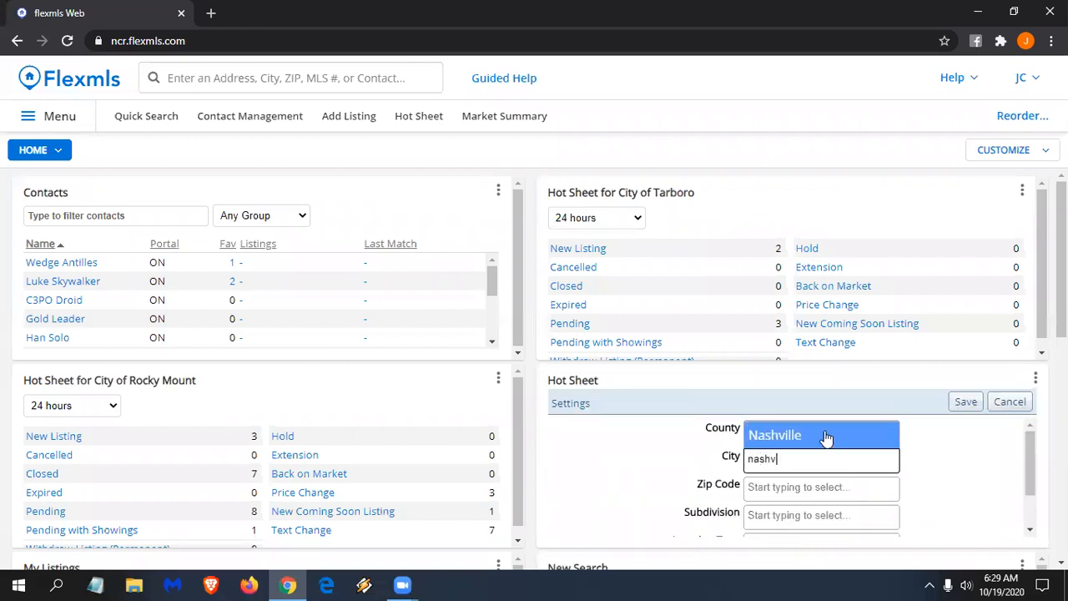
left_click(964, 402)
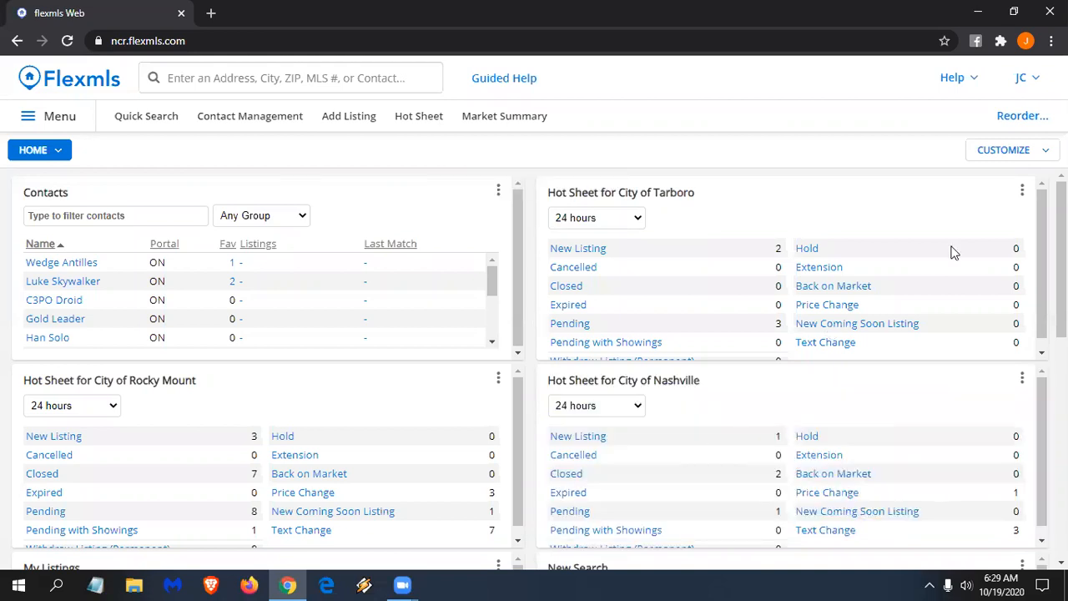
- Add a new dashboard from the Market Stats recommended template
left_click(1020, 150)
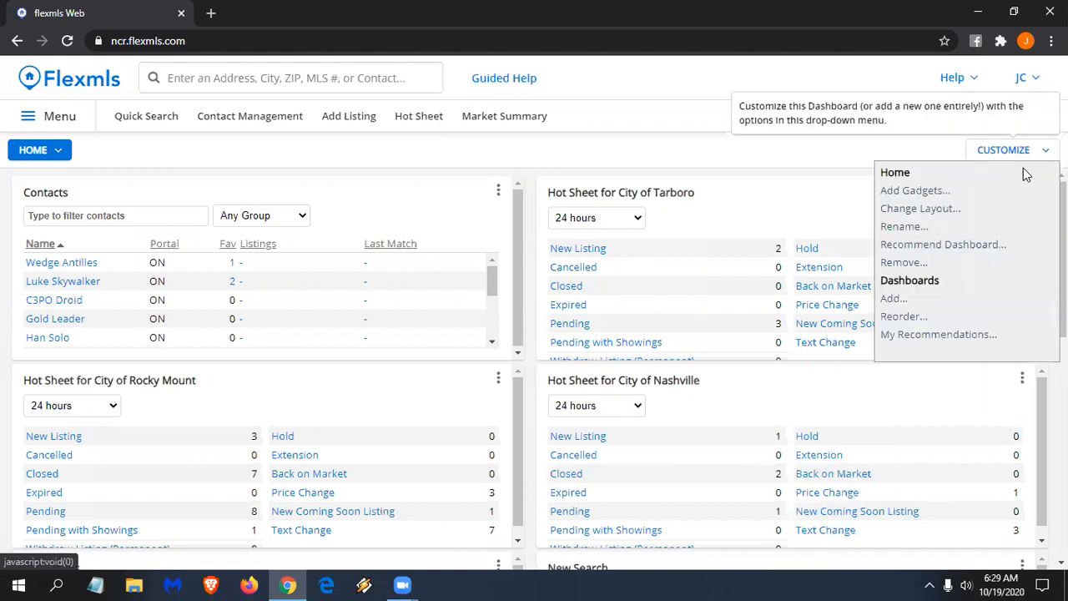
left_click(895, 302)
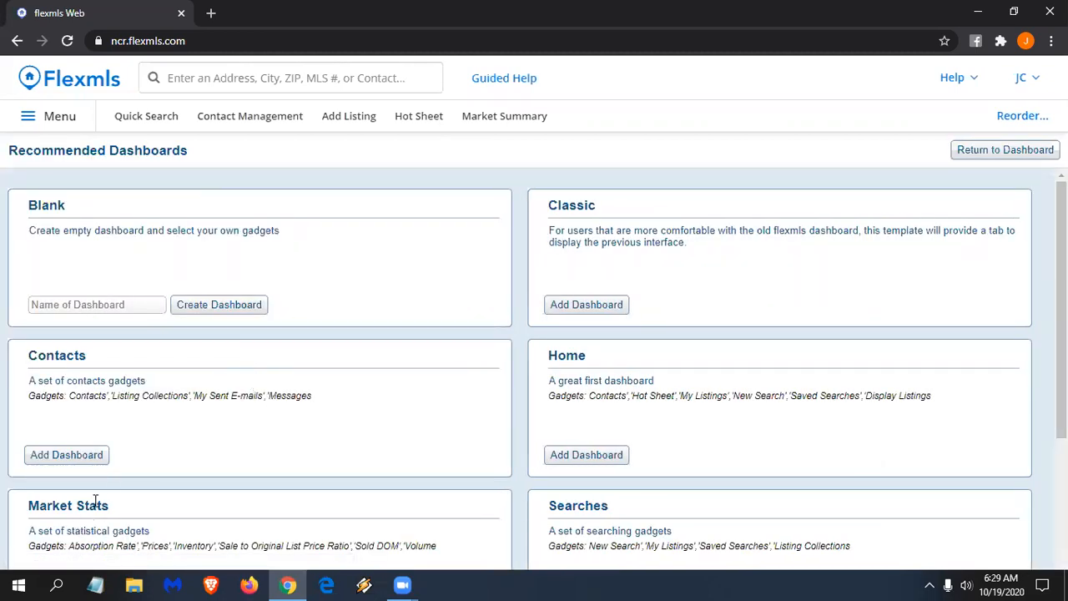
scroll(112, 497, "down", 1)
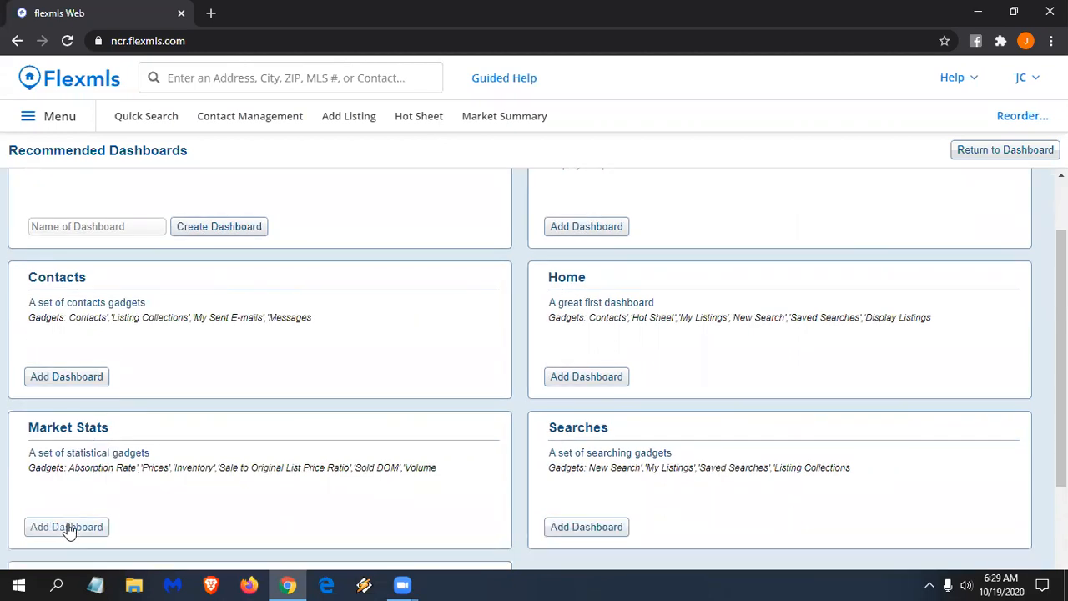
left_click(68, 530)
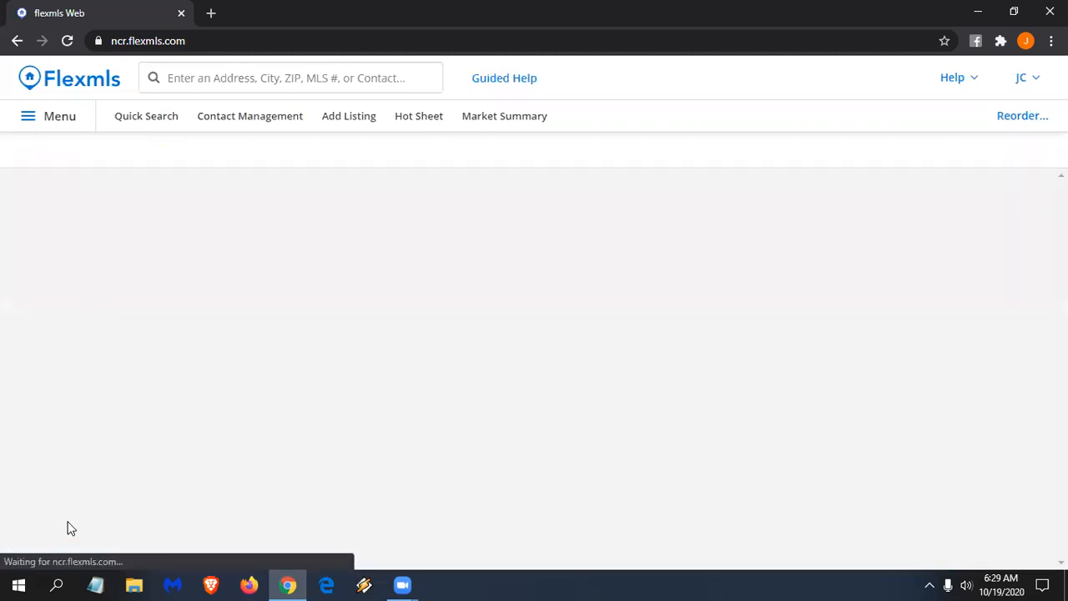
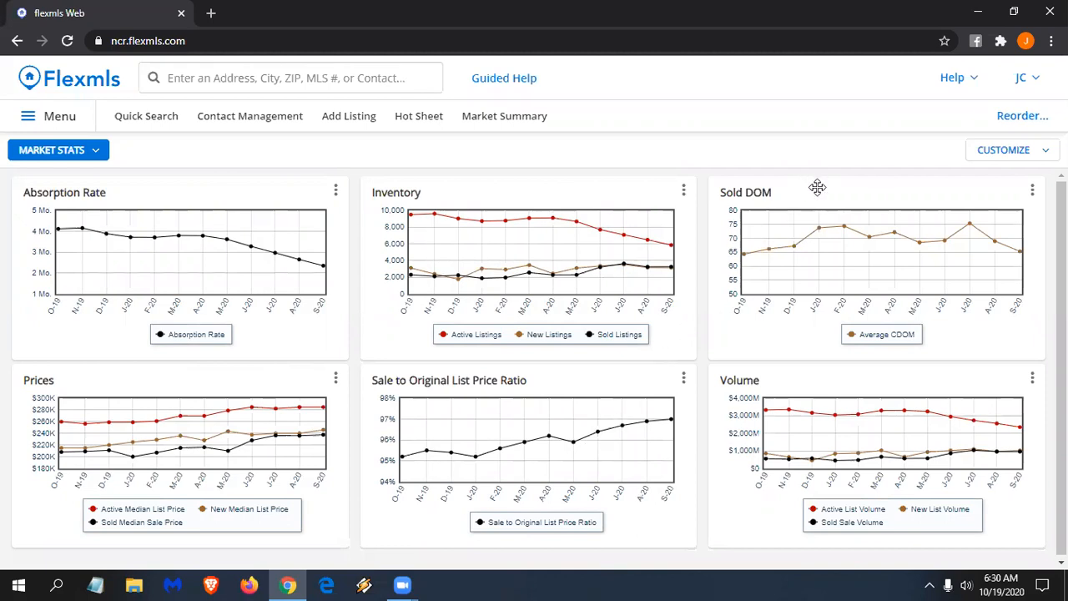
- Switch to the Home dashboard and change its layout to three columns
left_click(99, 152)
left_click(28, 208)
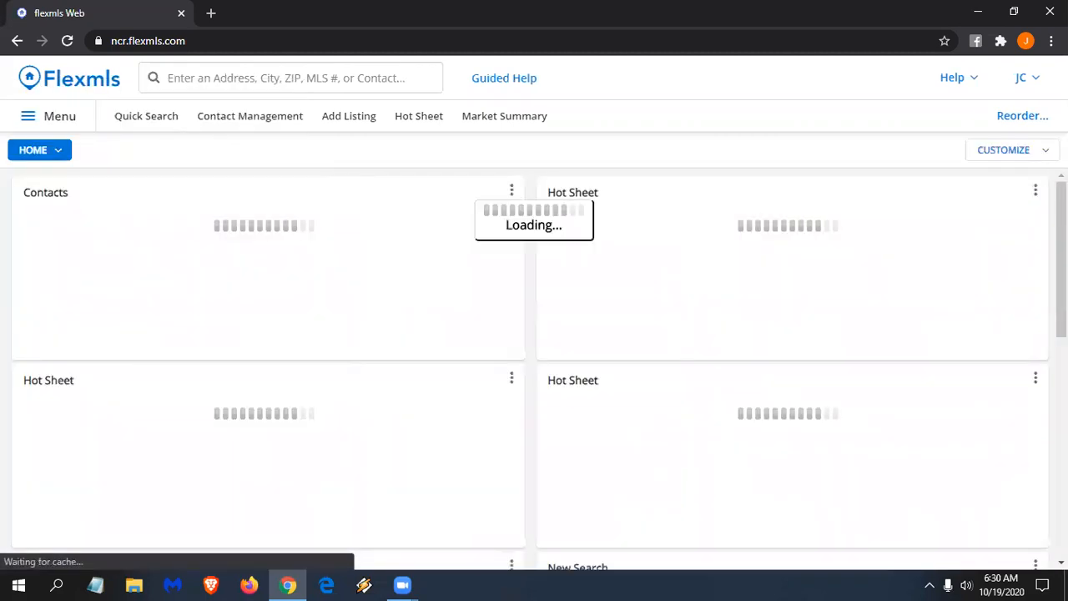
left_click(1004, 150)
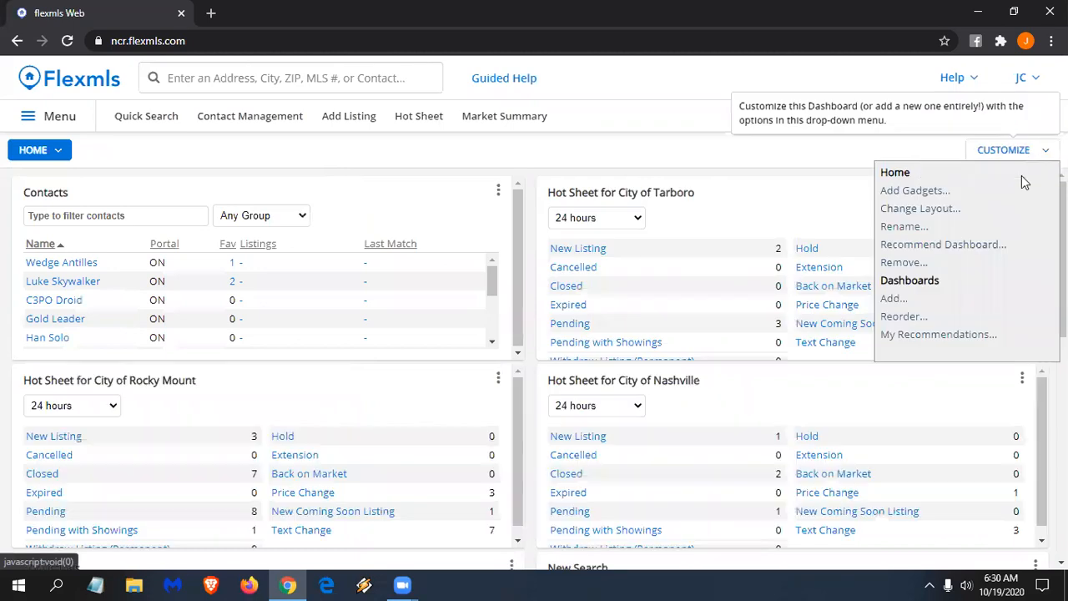
left_click(939, 211)
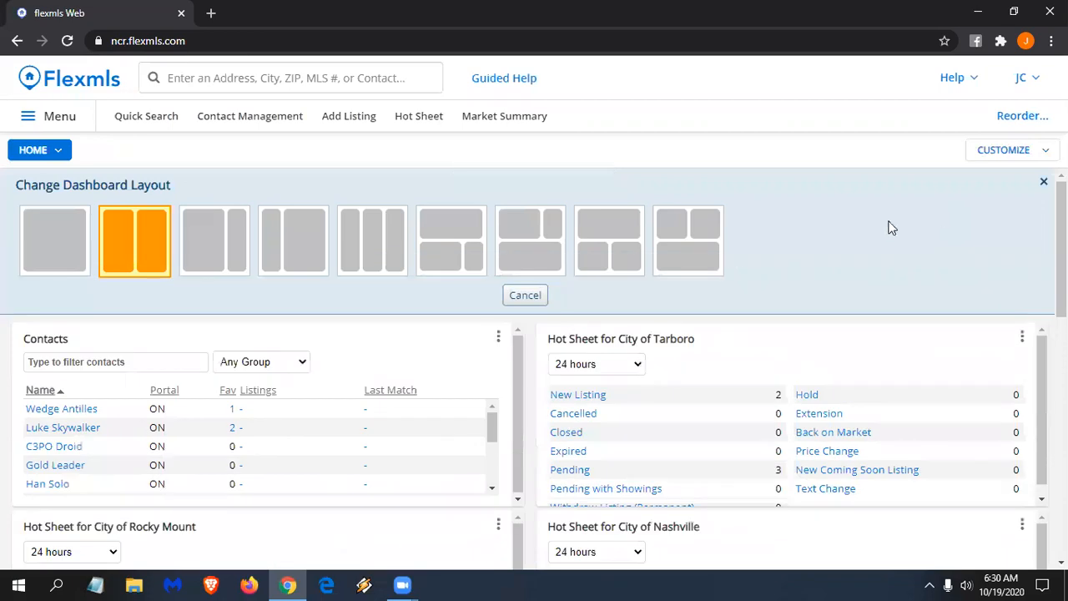
left_click(371, 251)
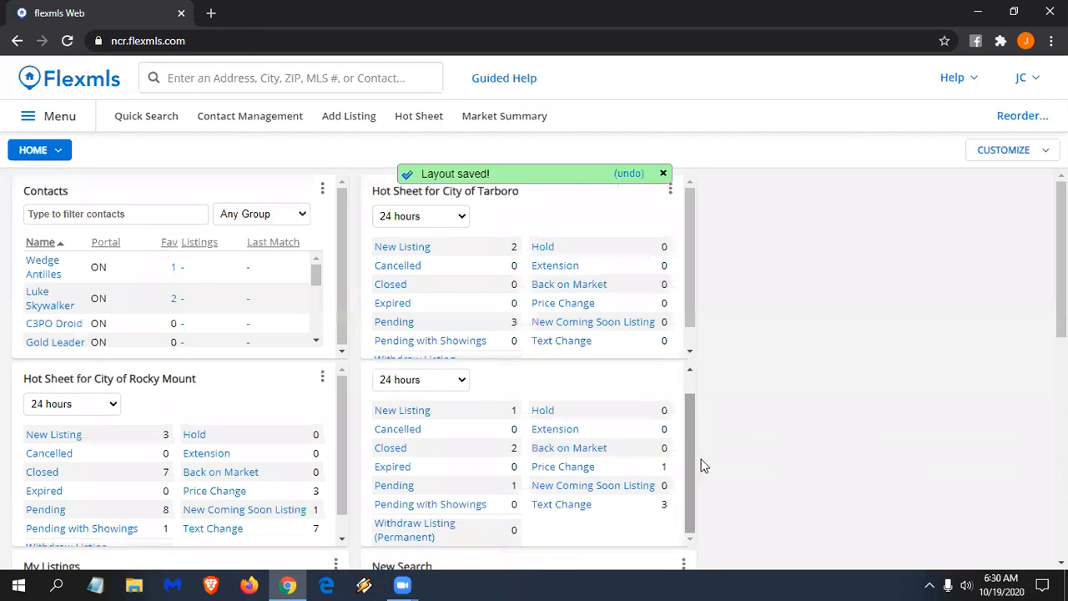
- Move New Search and then My Listings into the new third column
scroll(526, 480, "down", 1)
left_click_drag(545, 473, 826, 215)
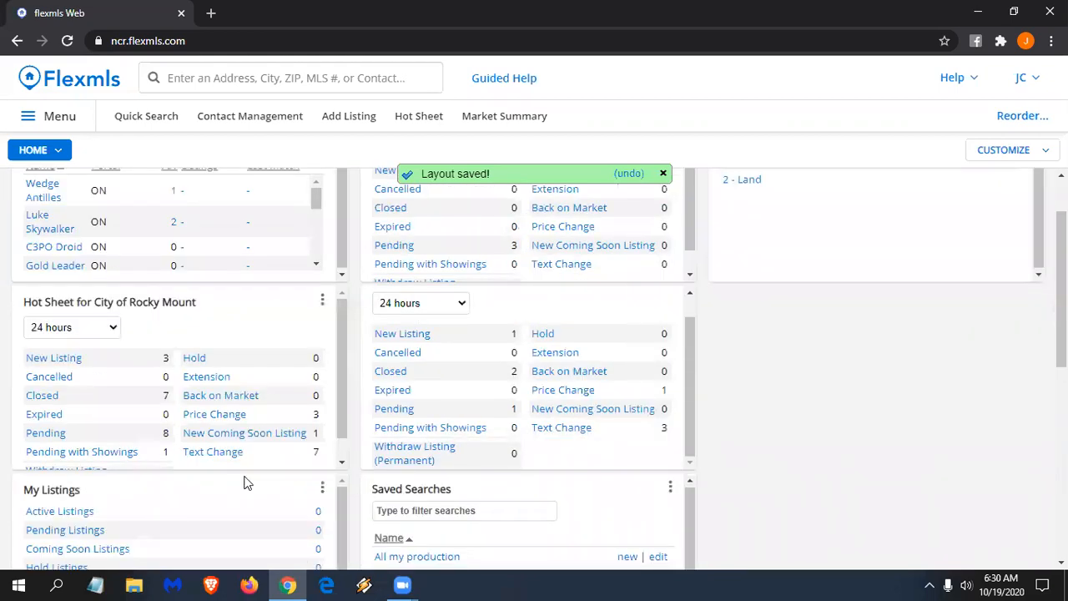
left_click_drag(870, 301, 818, 512)
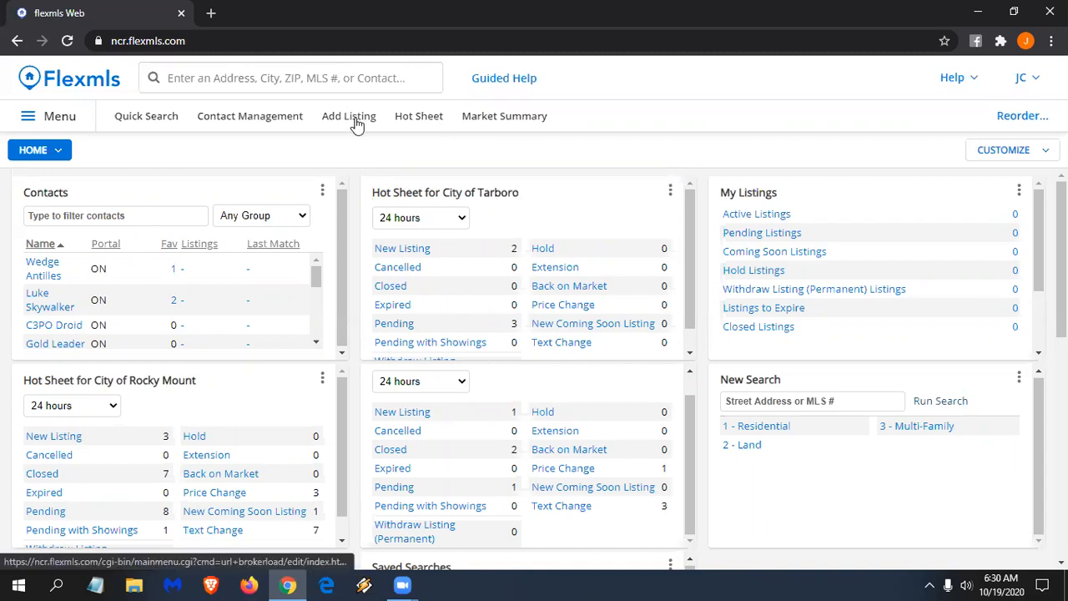
- Start a new listing via the 'add' quick search with property type Residential
left_click(271, 70)
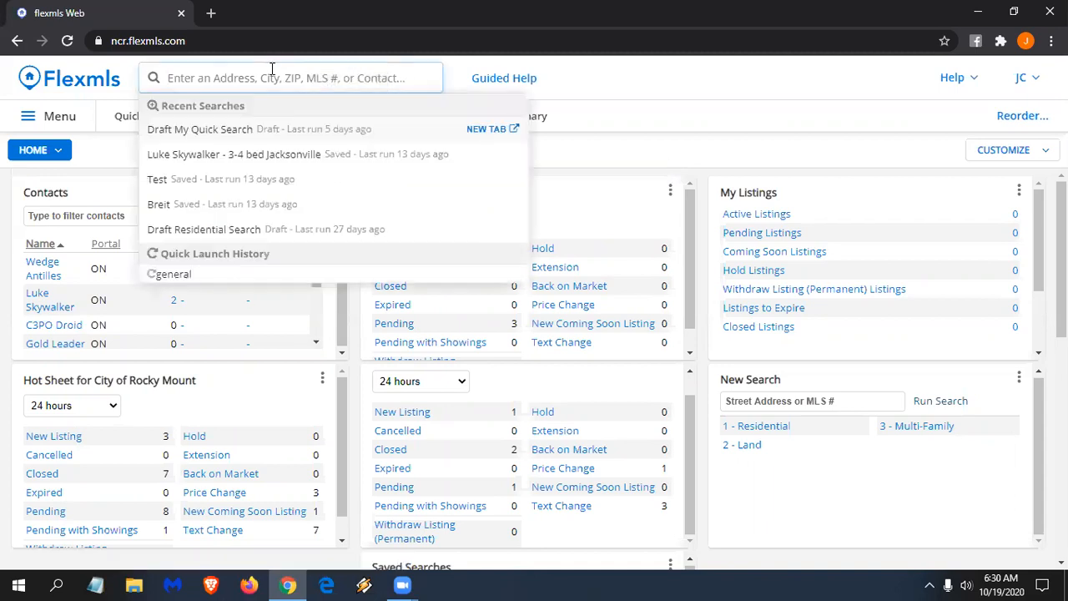
type("add")
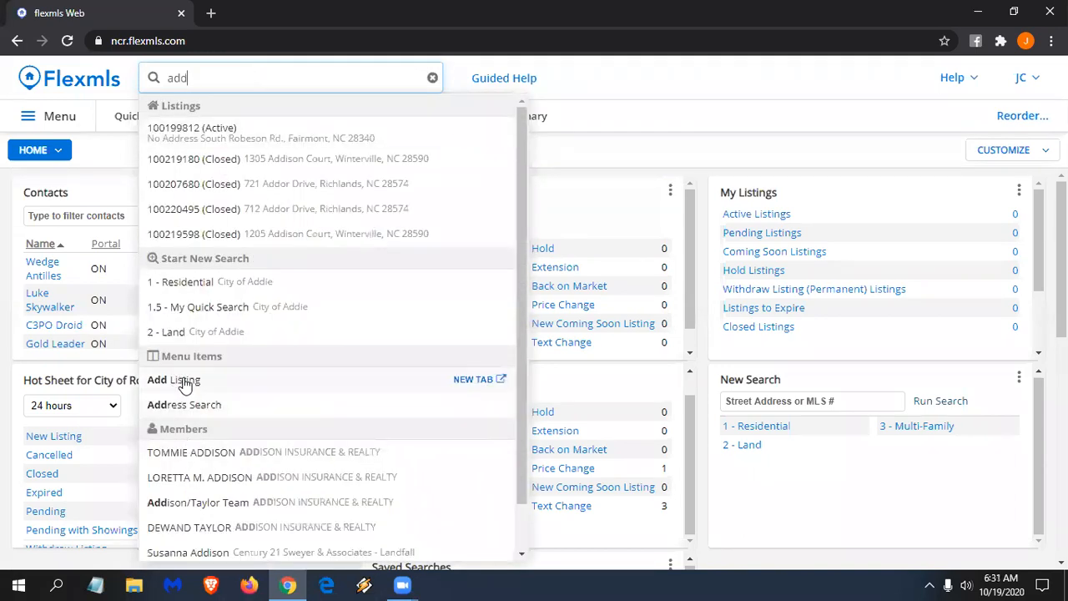
left_click(184, 382)
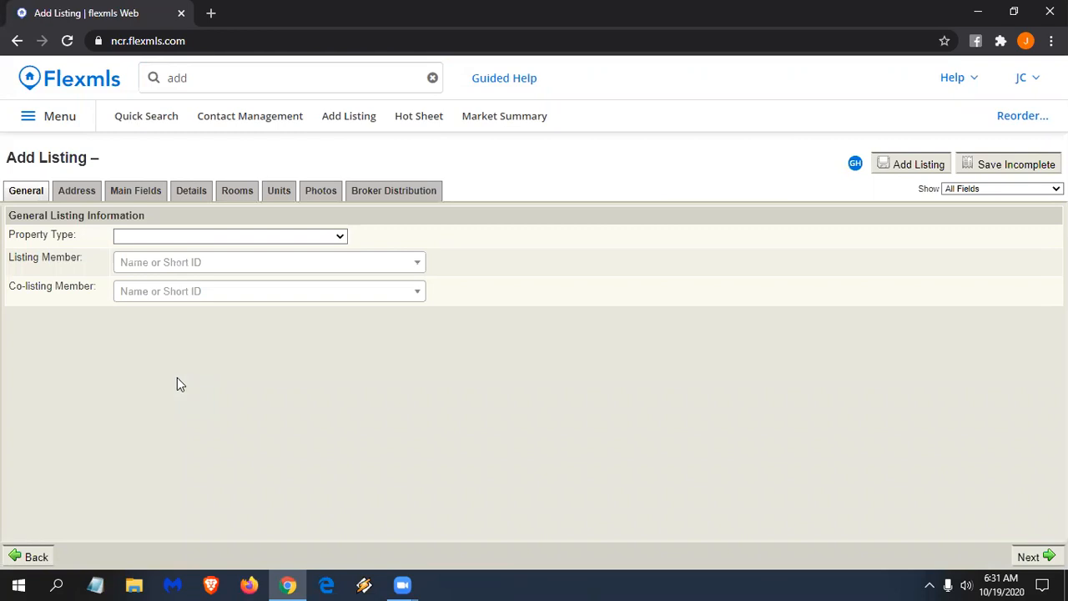
left_click(161, 236)
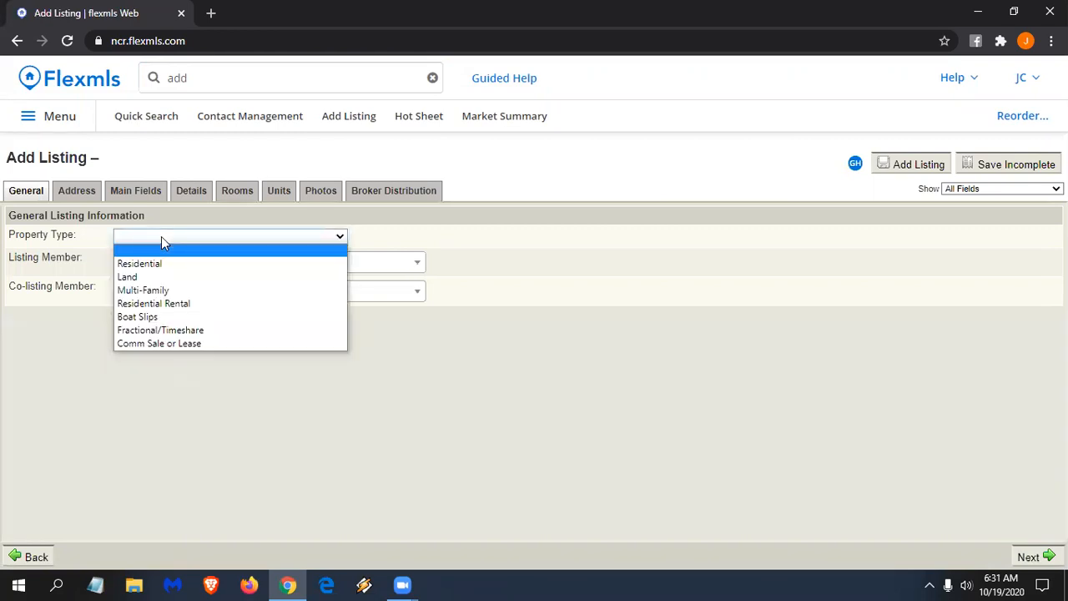
left_click(154, 265)
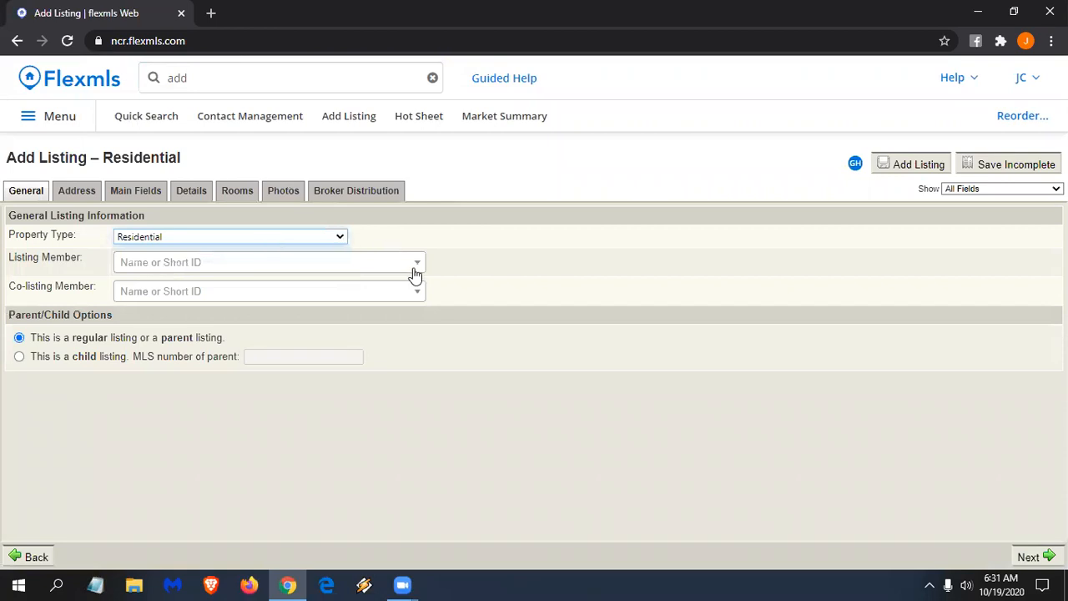
- Search for the agent and select them as the Listing Member
left_click(352, 263)
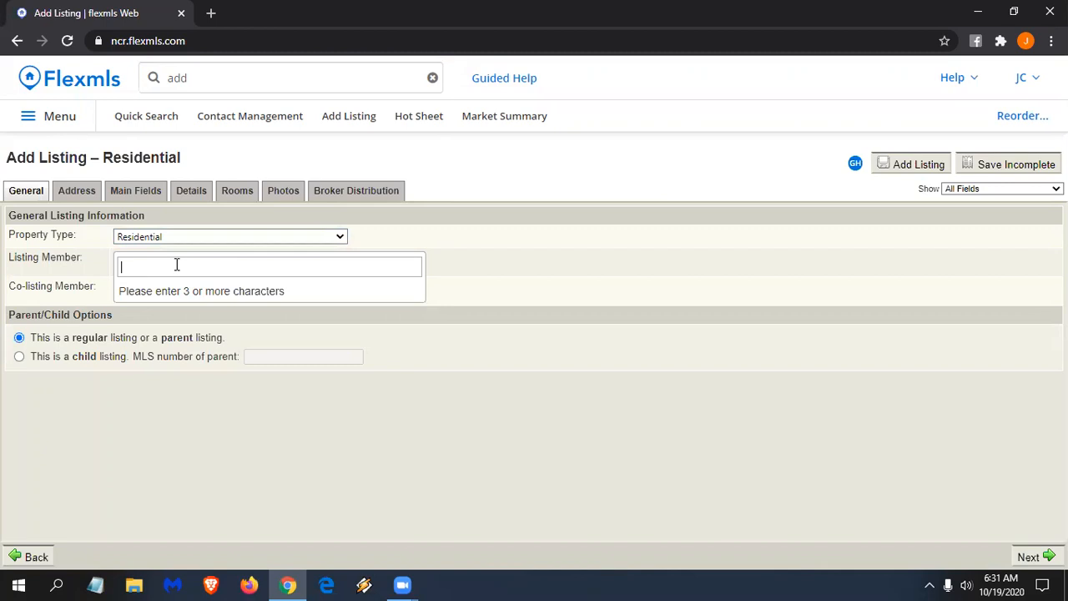
type("justing")
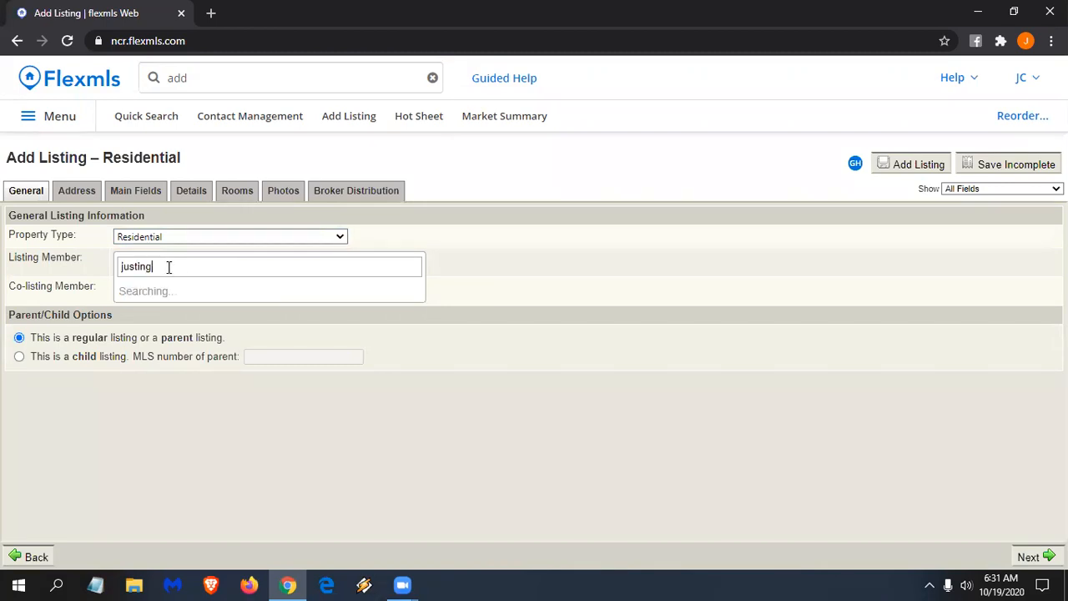
key("BackSpace")
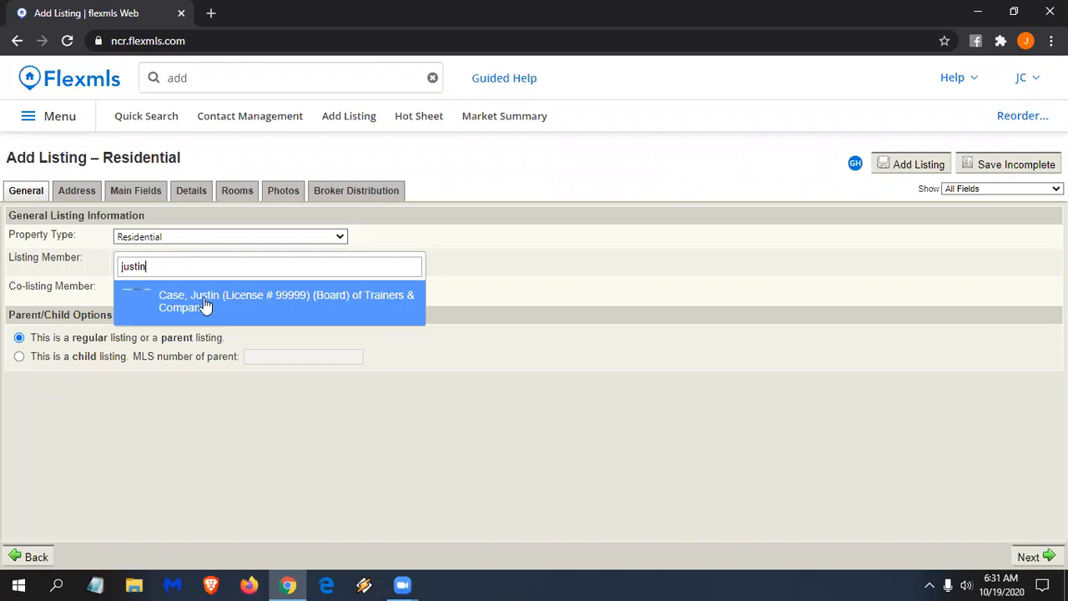
left_click(209, 300)
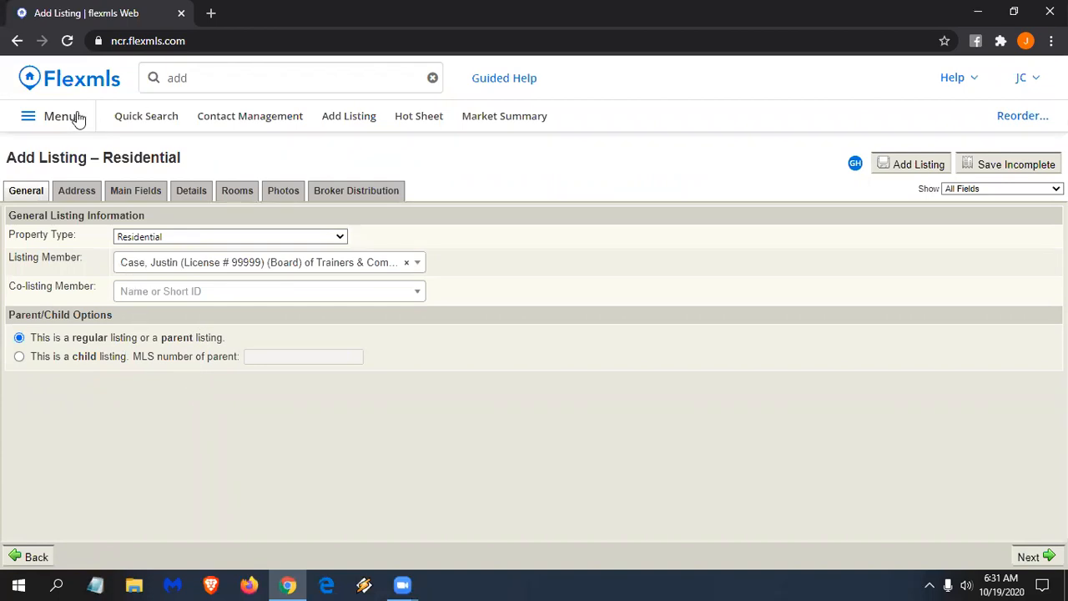
- Open MLS Intranet from the site menu in a new browser tab
left_click(85, 140)
scroll(121, 446, "down", 2)
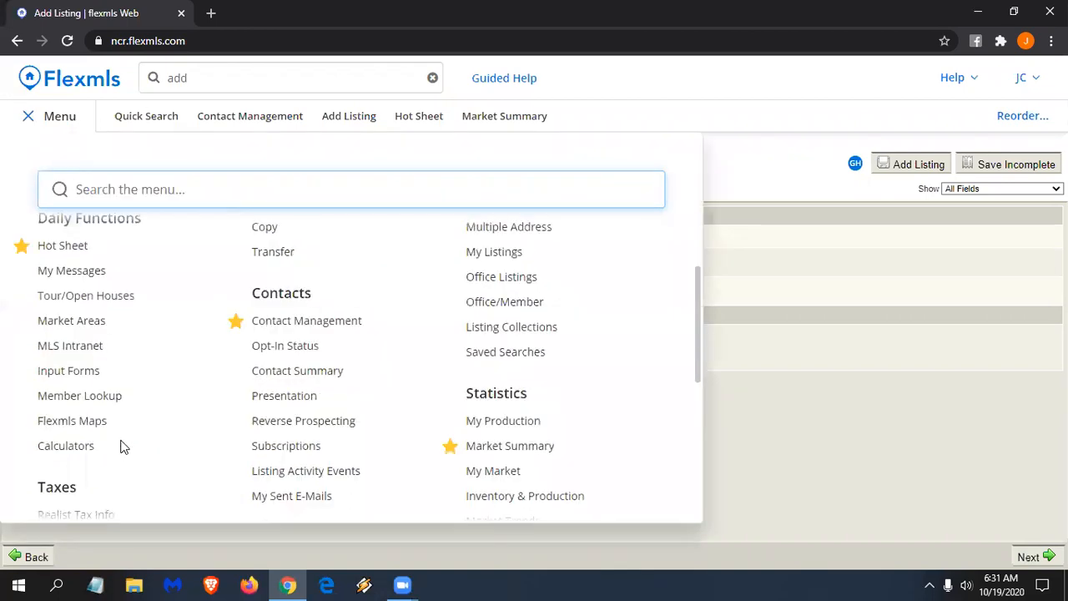
right_click(90, 351)
left_click(117, 360)
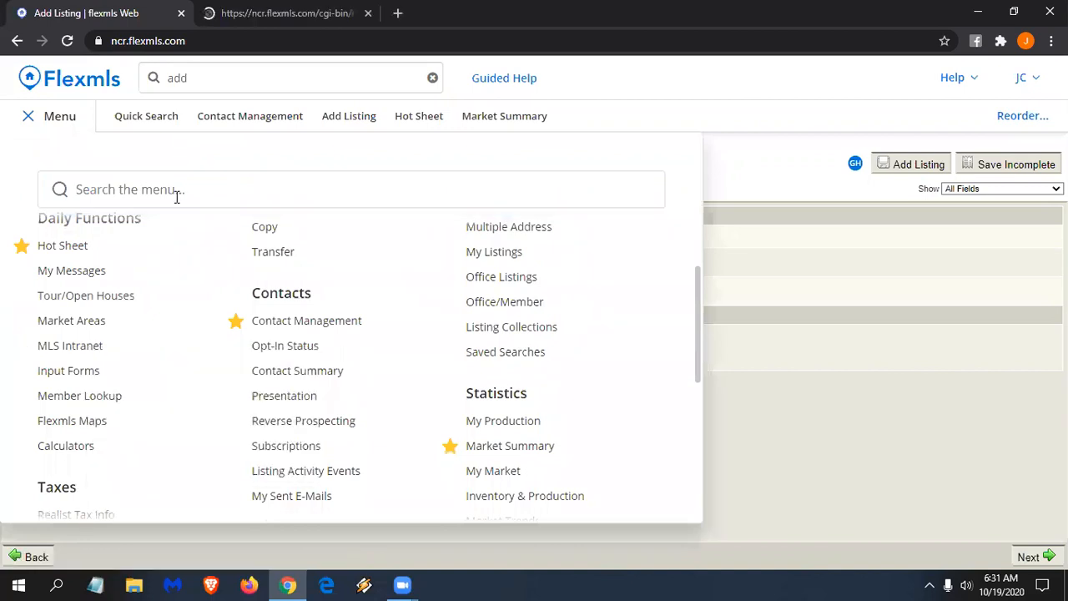
left_click(253, 13)
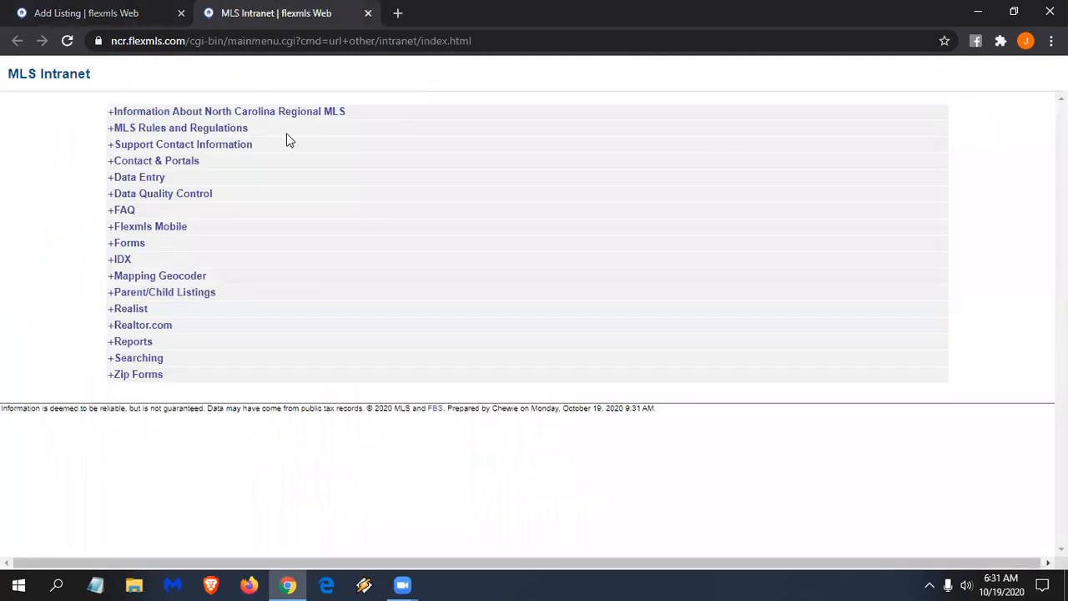
- Expand Rules and Regulations, Data Entry, Data Quality Control and Parent/Child Listings, then return to the listing form
left_click(113, 131)
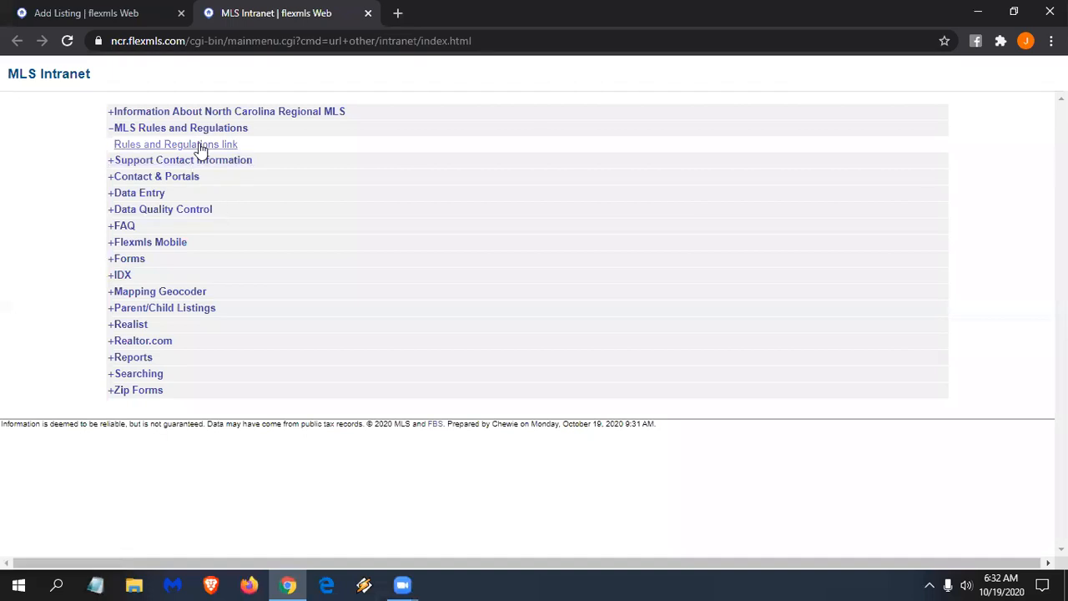
left_click(120, 196)
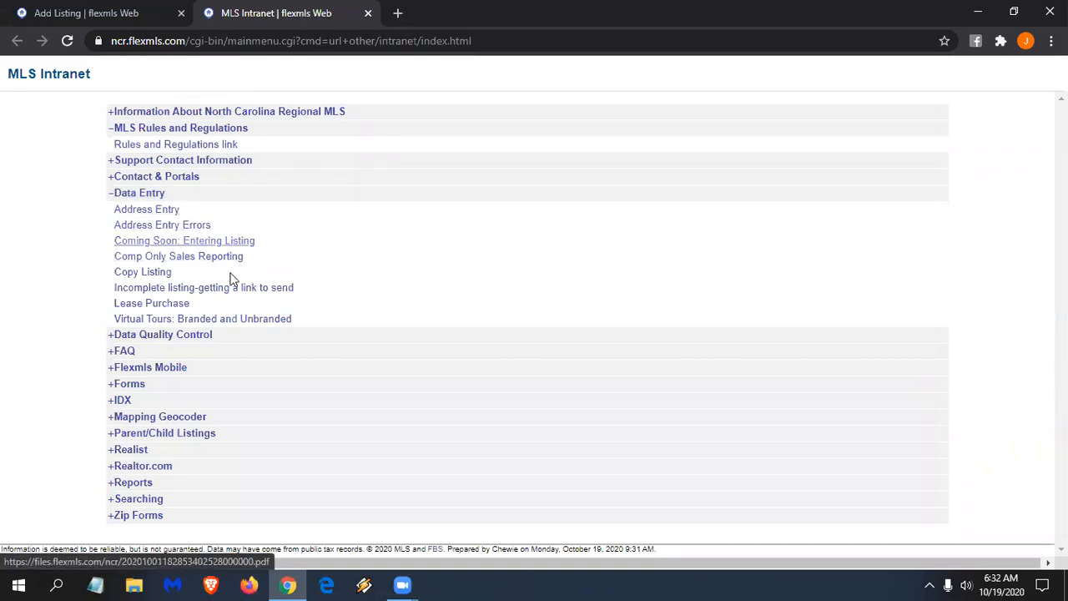
left_click(199, 338)
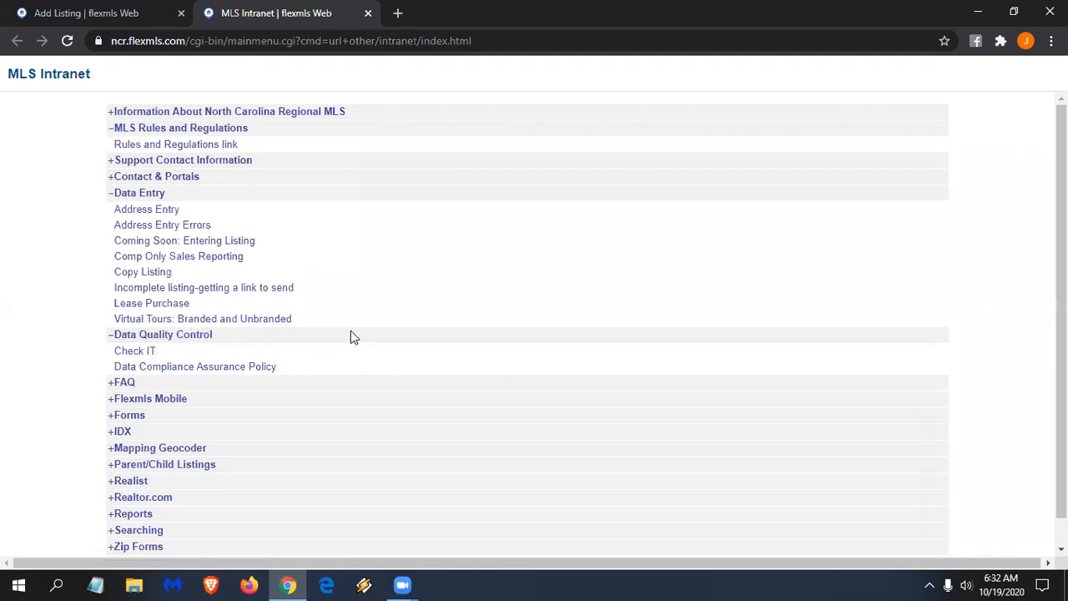
left_click(191, 472)
scroll(223, 455, "down", 1)
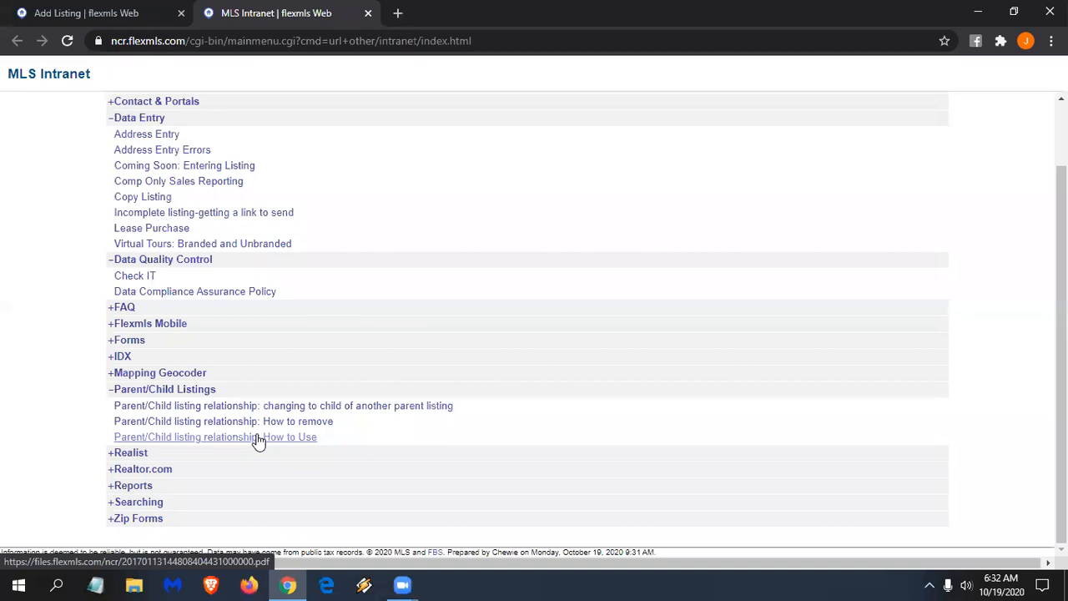
scroll(267, 339, "up", 1)
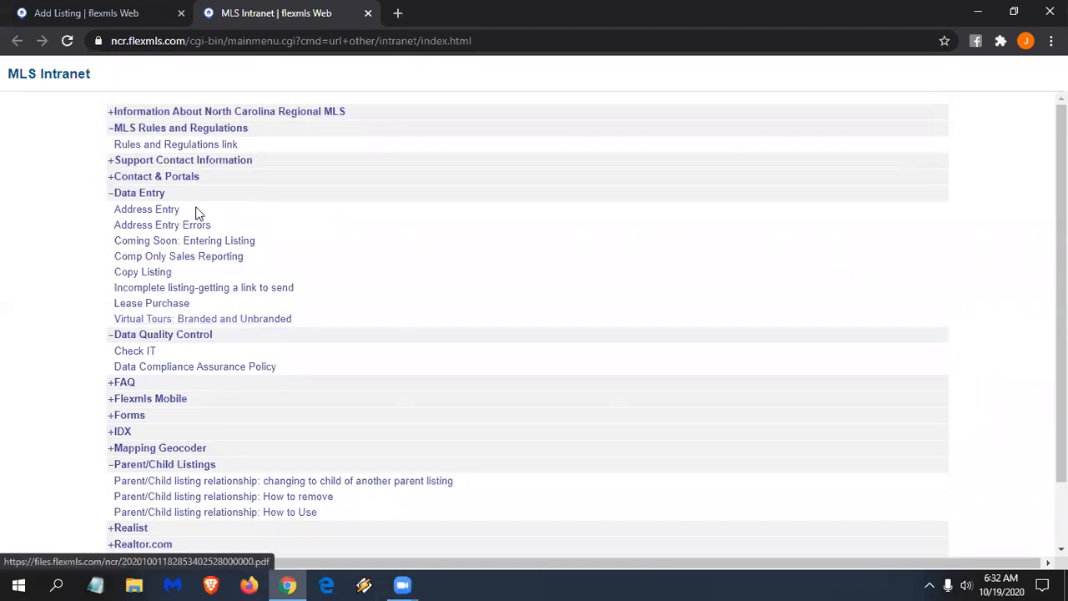
left_click(108, 14)
left_click(755, 179)
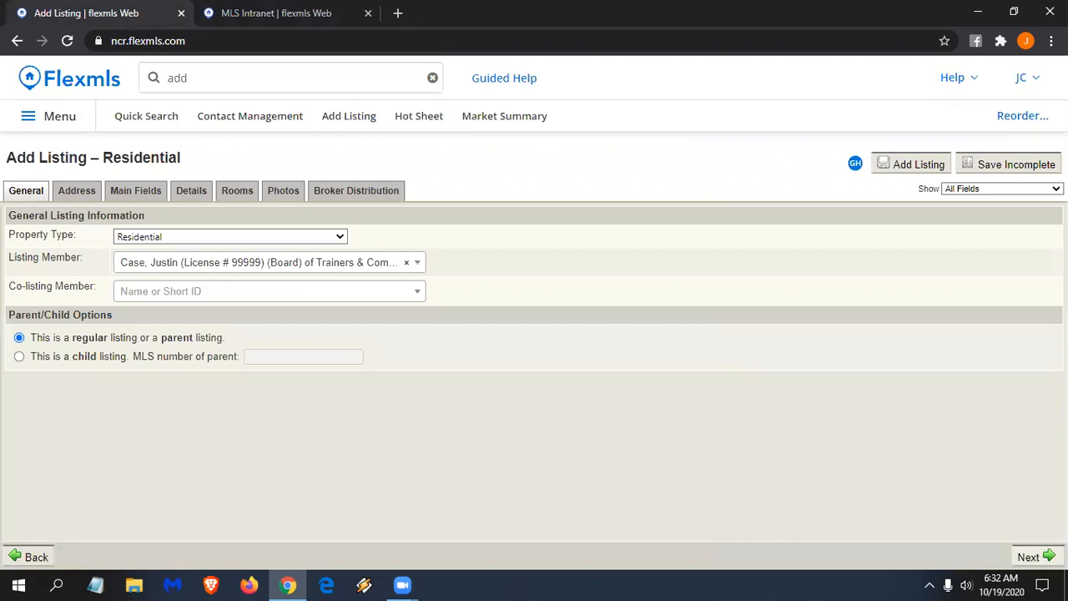
- On the Address page, enter street name Greenfield with suffix Drive
left_click(1035, 556)
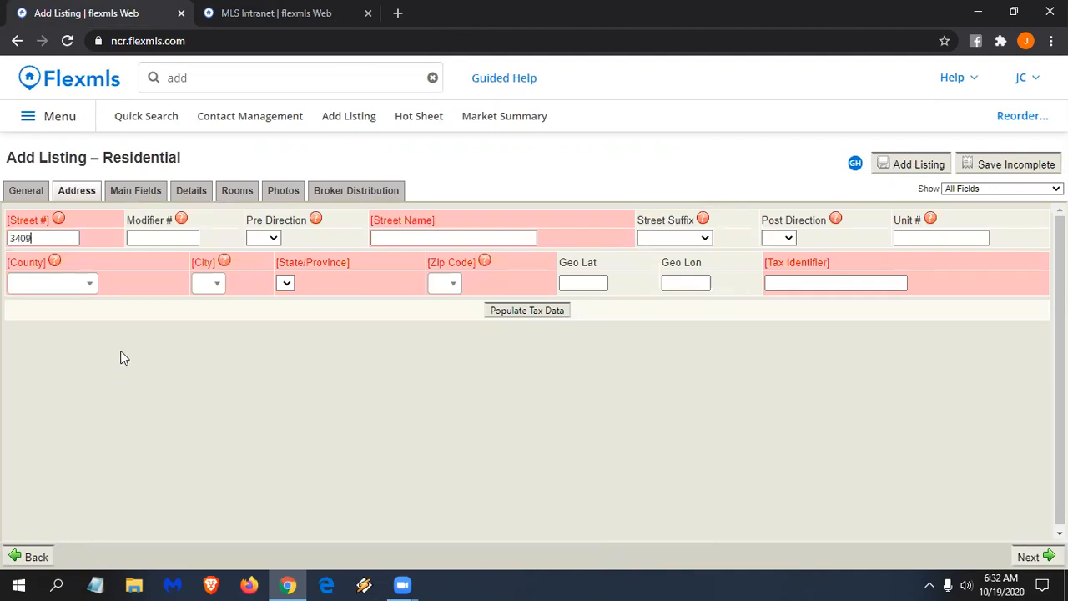
left_click(420, 234)
type("greenfield")
key("Tab")
left_click(703, 239)
scroll(671, 461, "down", 1)
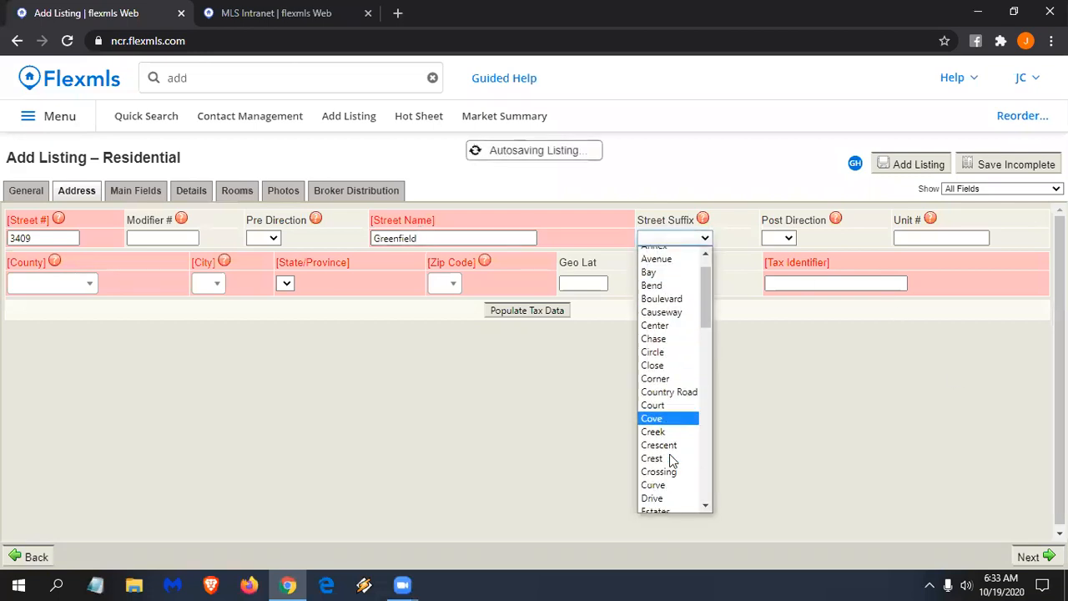
scroll(672, 461, "down", 3)
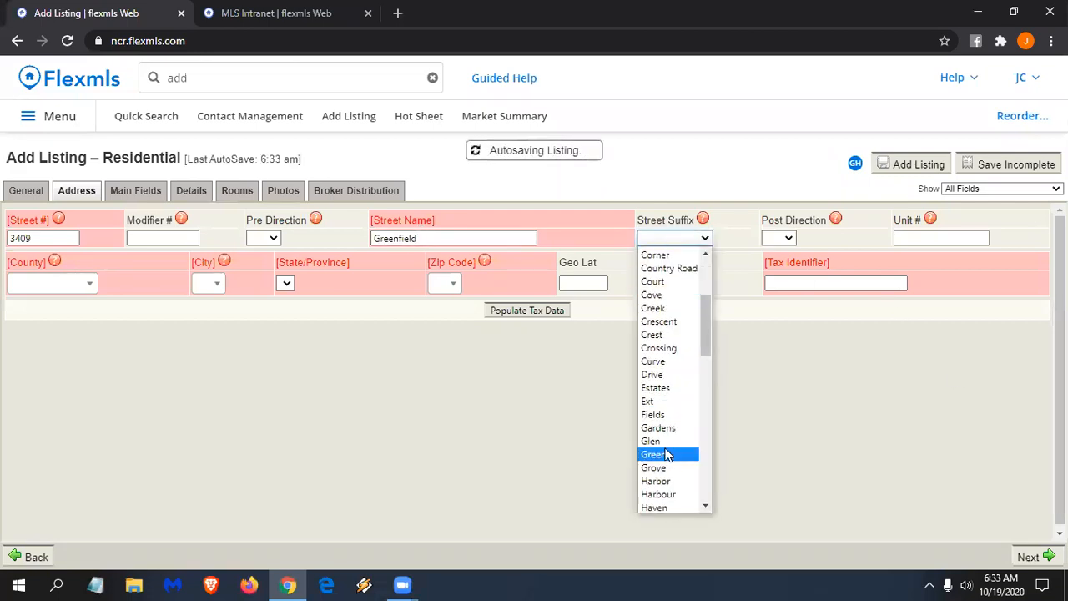
left_click(661, 377)
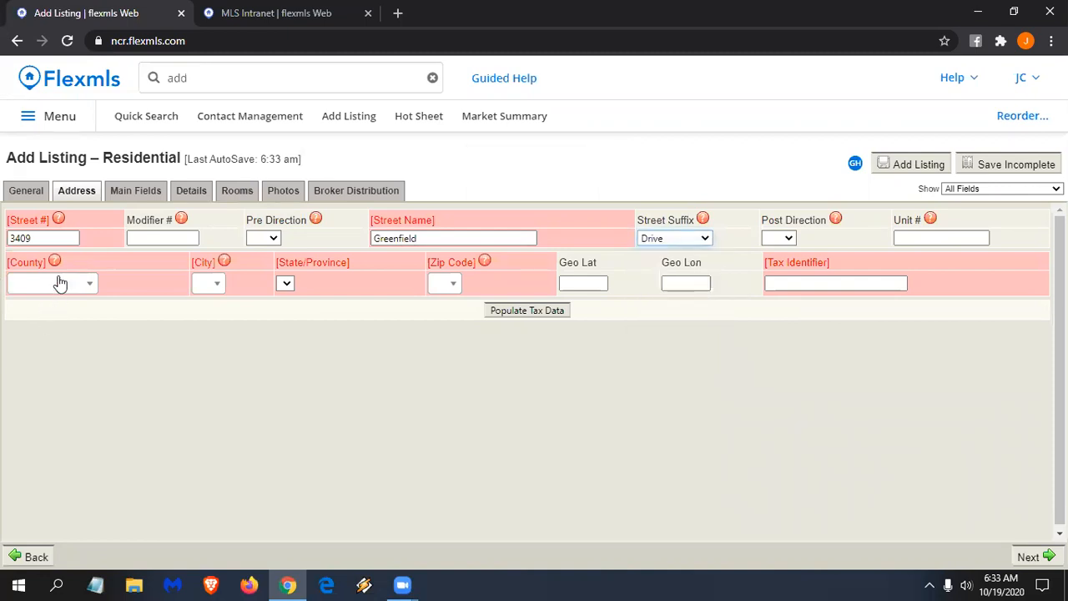
- Set county Nash, city Rocky Mount and zip code 27804
left_click(60, 283)
type("nas")
left_click(48, 311)
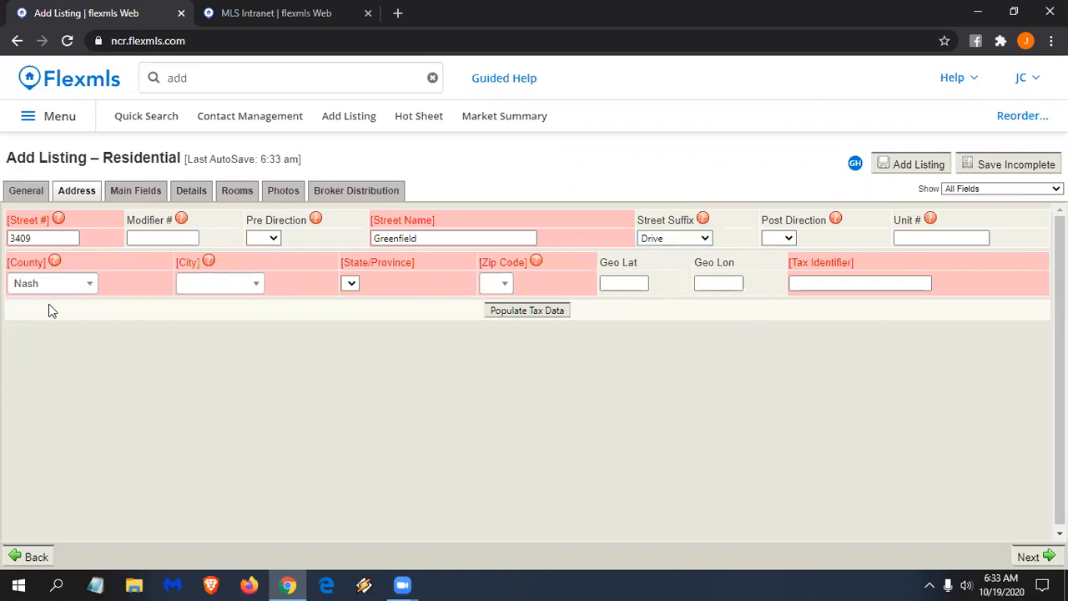
left_click(260, 286)
type("rock")
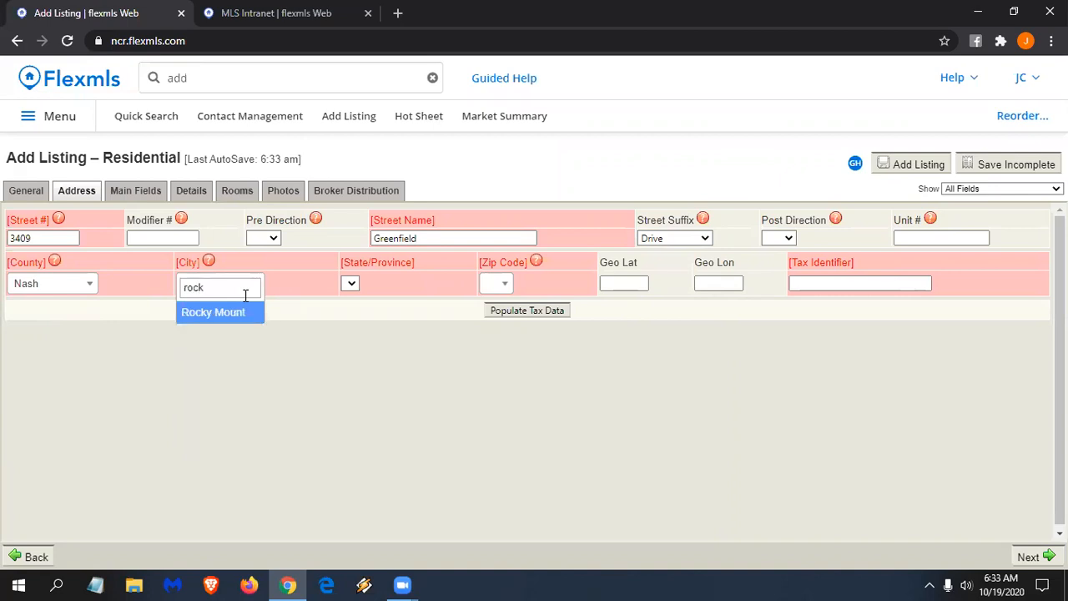
left_click(220, 314)
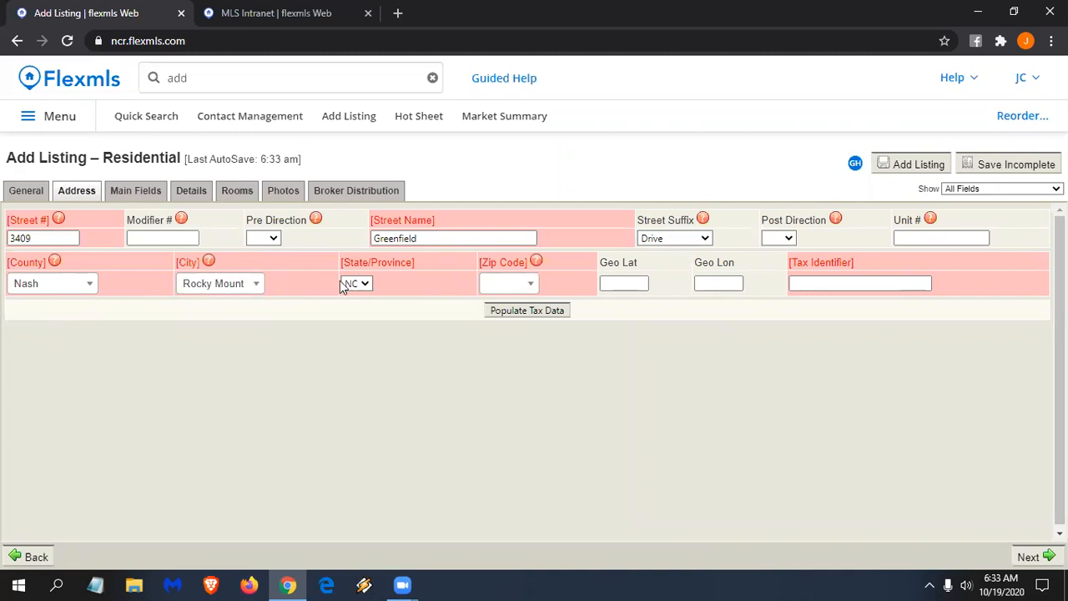
left_click(530, 288)
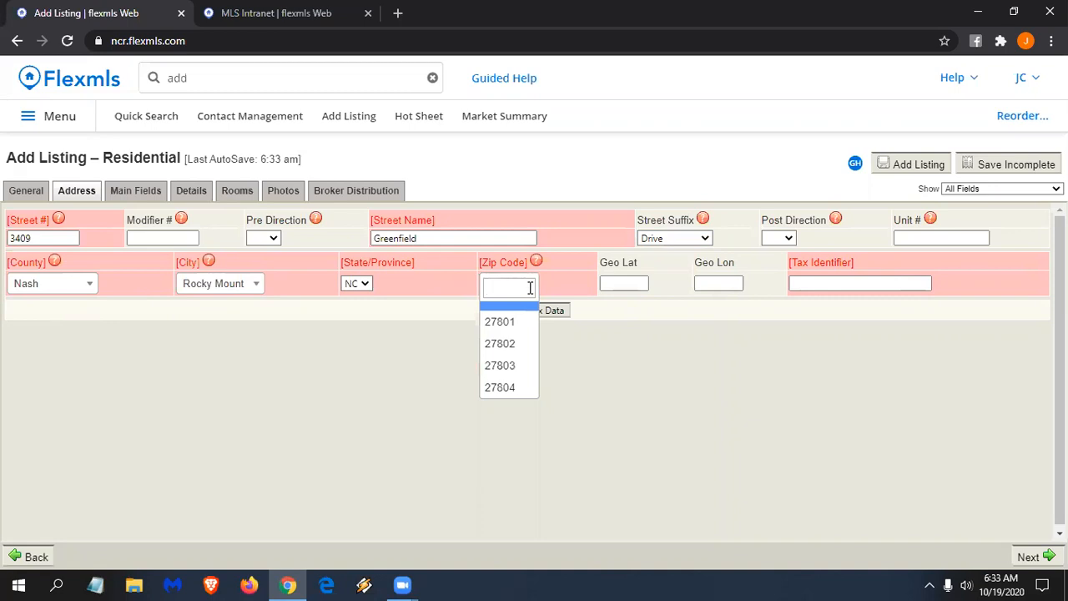
left_click(511, 388)
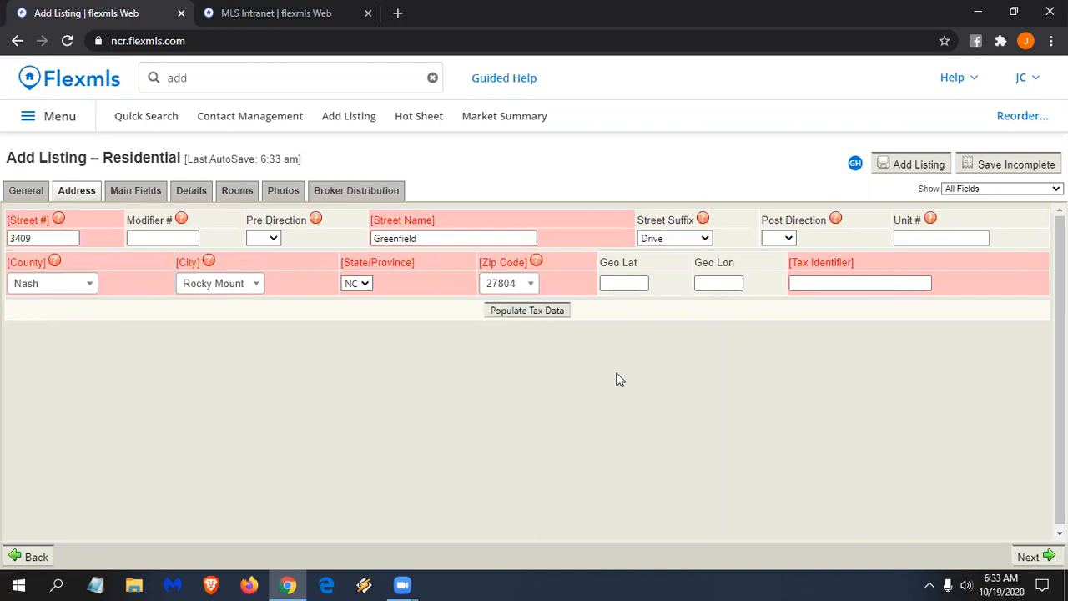
left_click(821, 284)
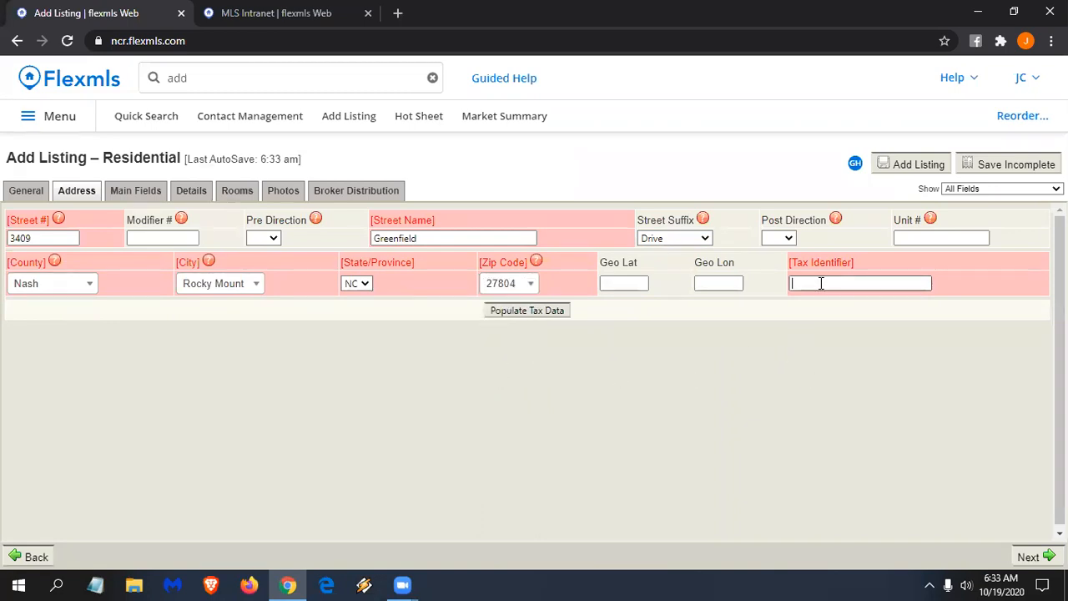
type("3840-05-")
type("29-1390")
left_click(537, 316)
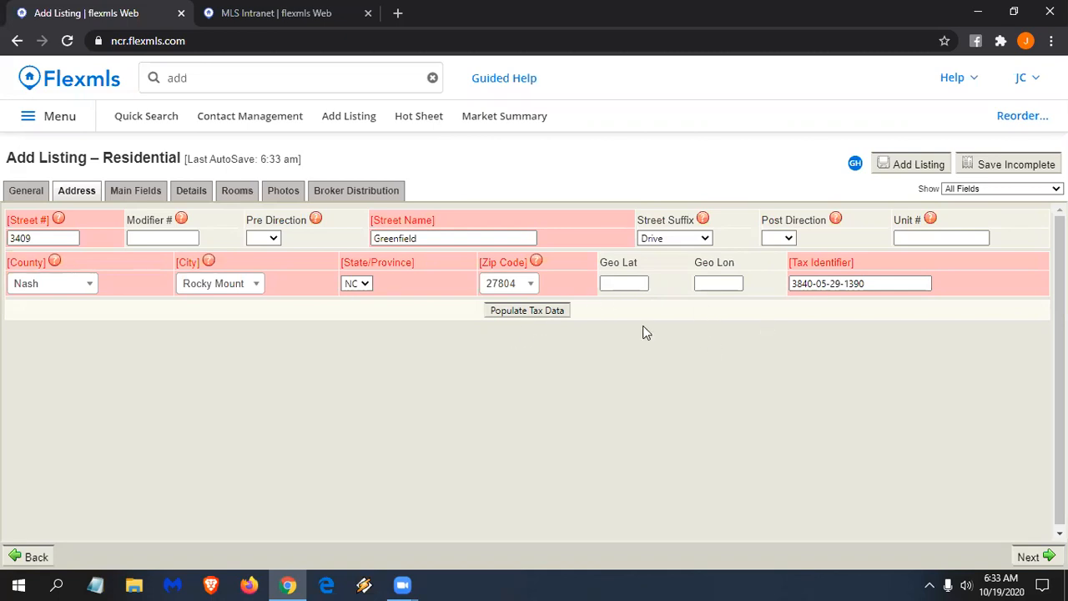
- Check the property's pin on the satellite map and use that location
left_click(1043, 559)
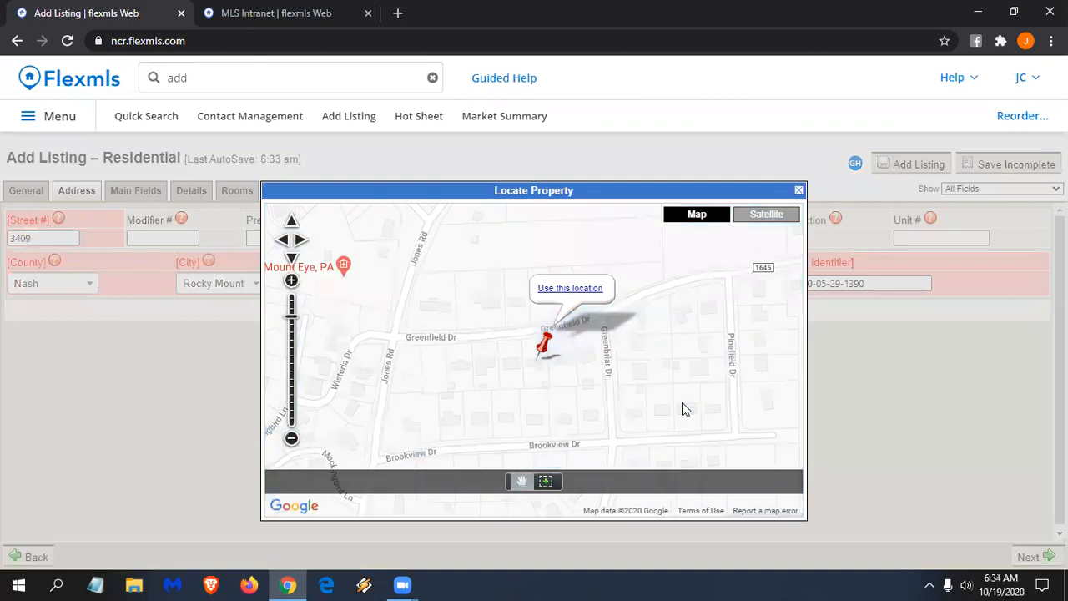
left_click(758, 216)
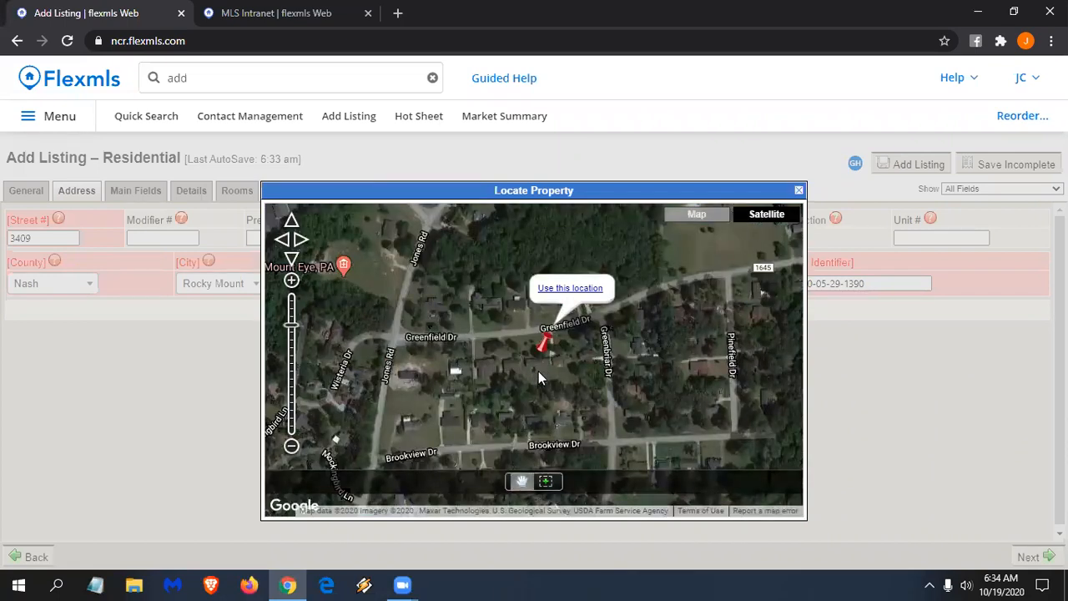
mouse_move(563, 383)
left_mouse_down()
mouse_move(615, 367)
mouse_move(563, 374)
left_mouse_up()
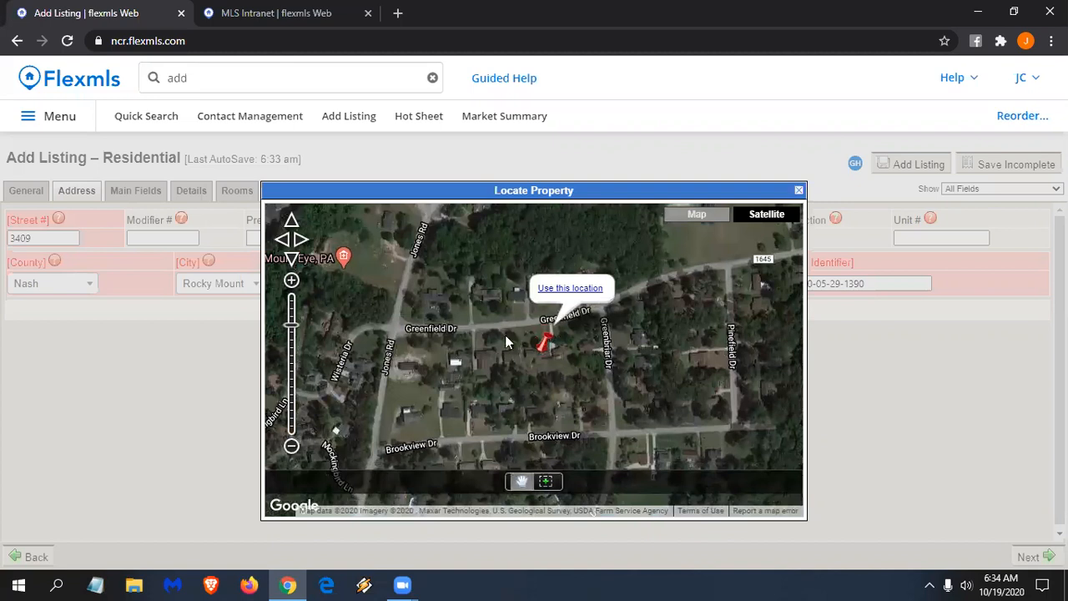
left_click(573, 289)
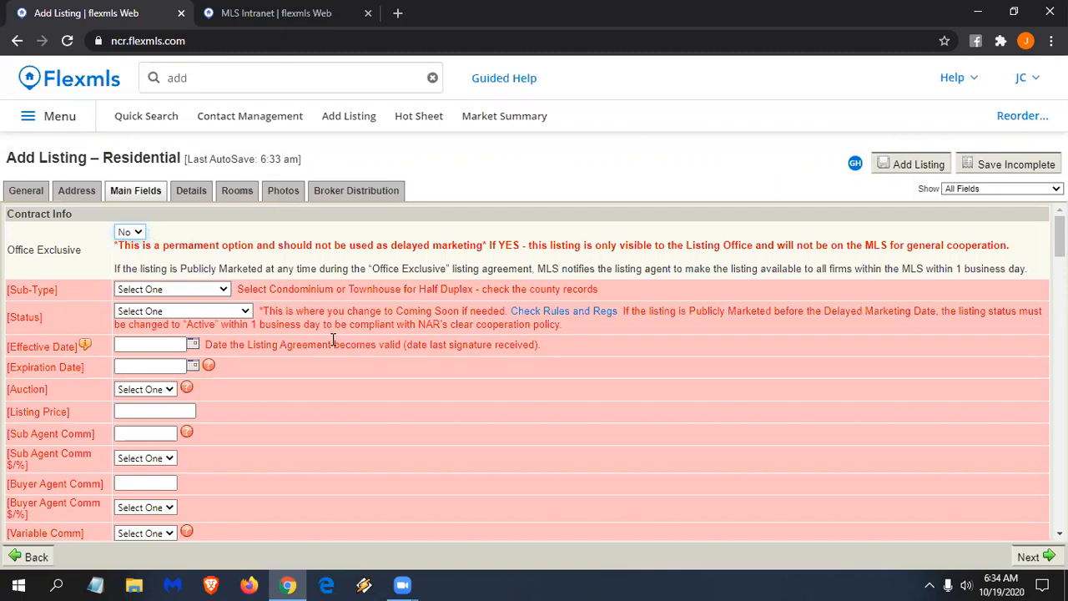
scroll(331, 344, "down", 2)
scroll(331, 338, "down", 4)
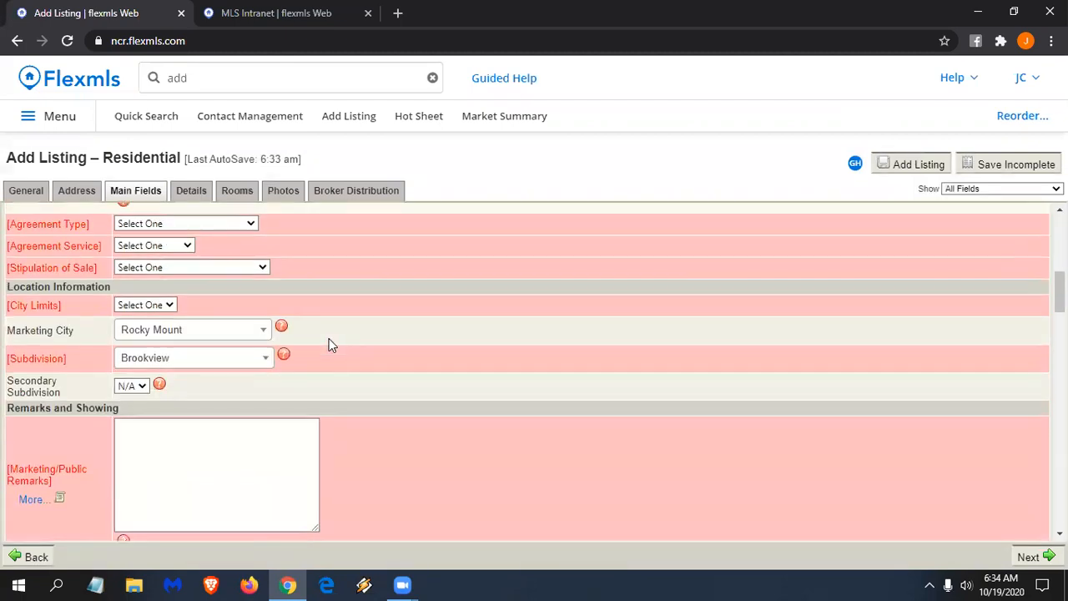
scroll(173, 367, "down", 8)
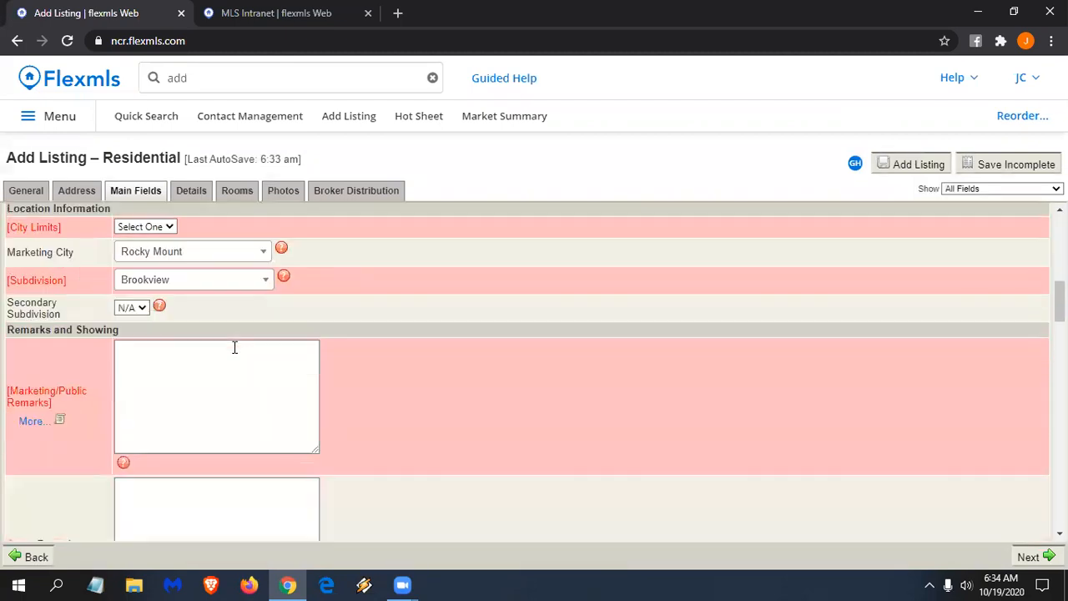
scroll(313, 385, "down", 2)
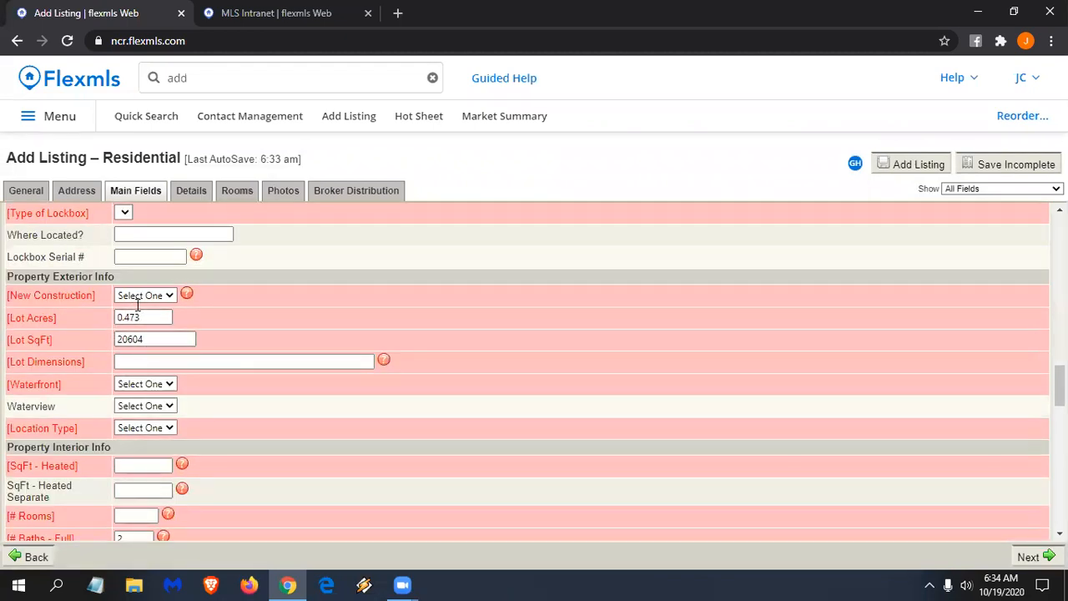
scroll(142, 322, "down", 1)
scroll(108, 276, "up", 3)
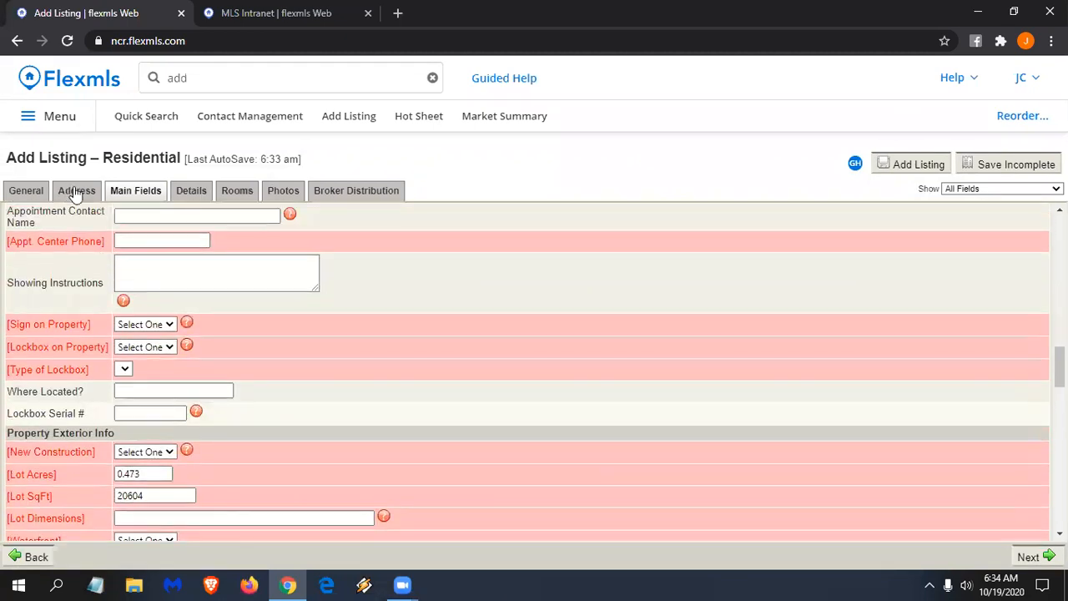
left_click(76, 191)
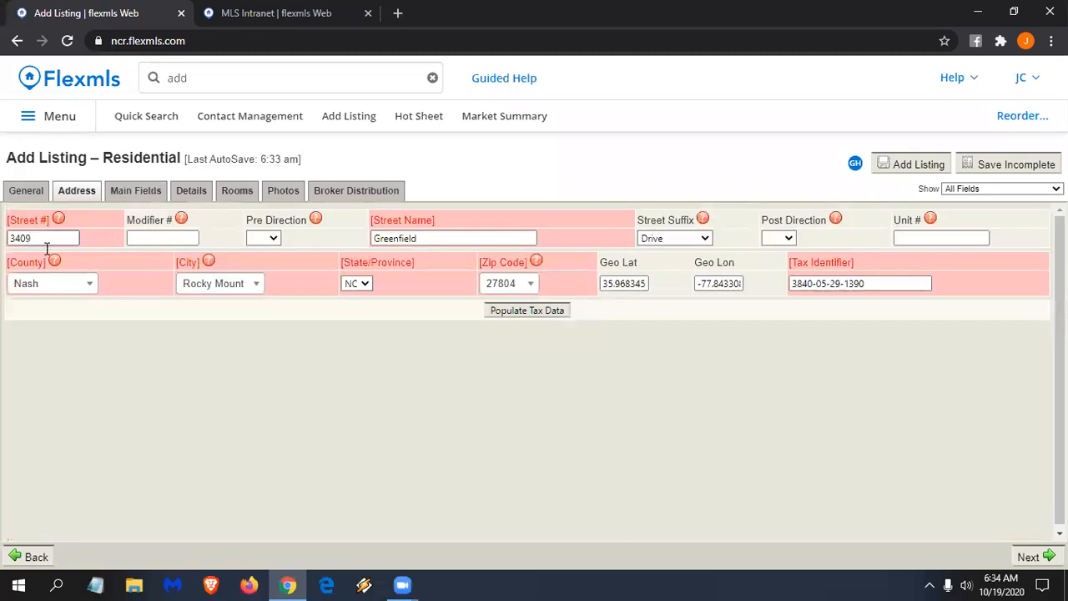
left_click(858, 285)
left_click(135, 192)
scroll(242, 312, "up", 5)
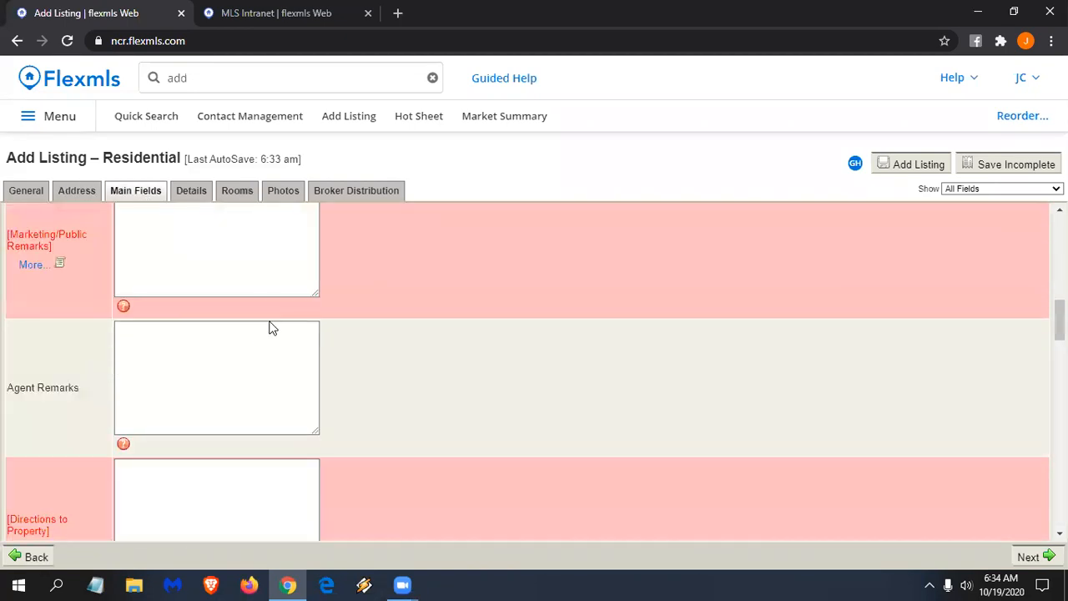
scroll(317, 332, "up", 10)
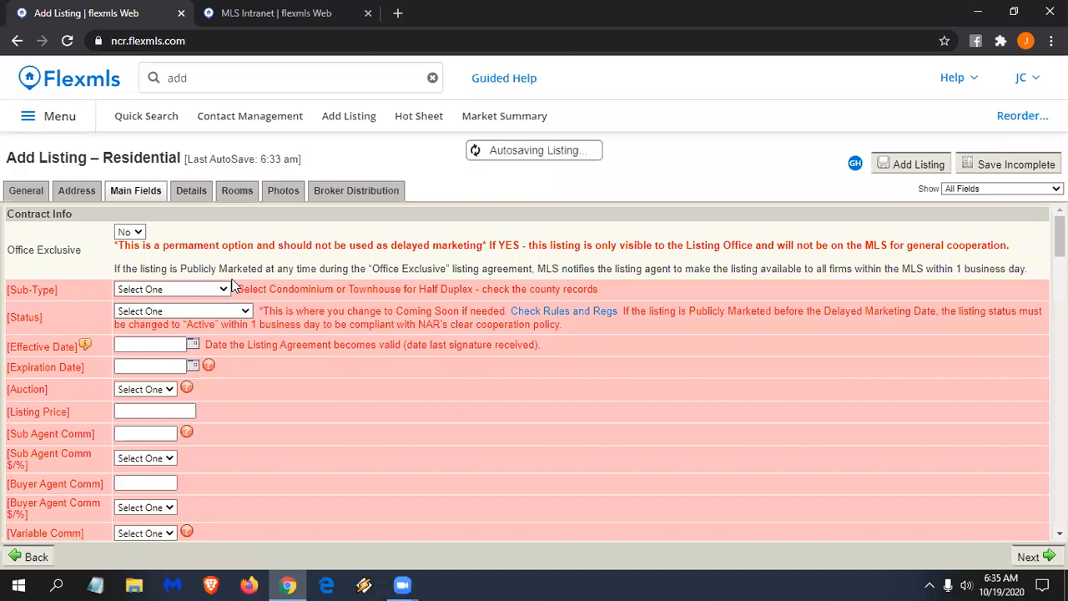
- Set the listing Status to Active and Delayed Marketing to Yes
left_click(221, 313)
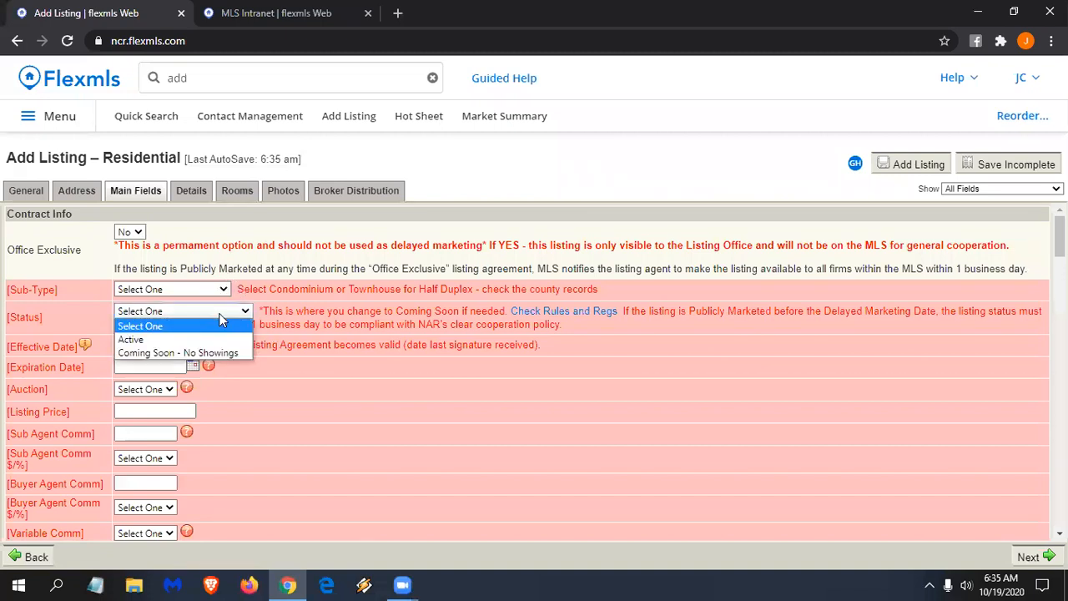
left_click(169, 340)
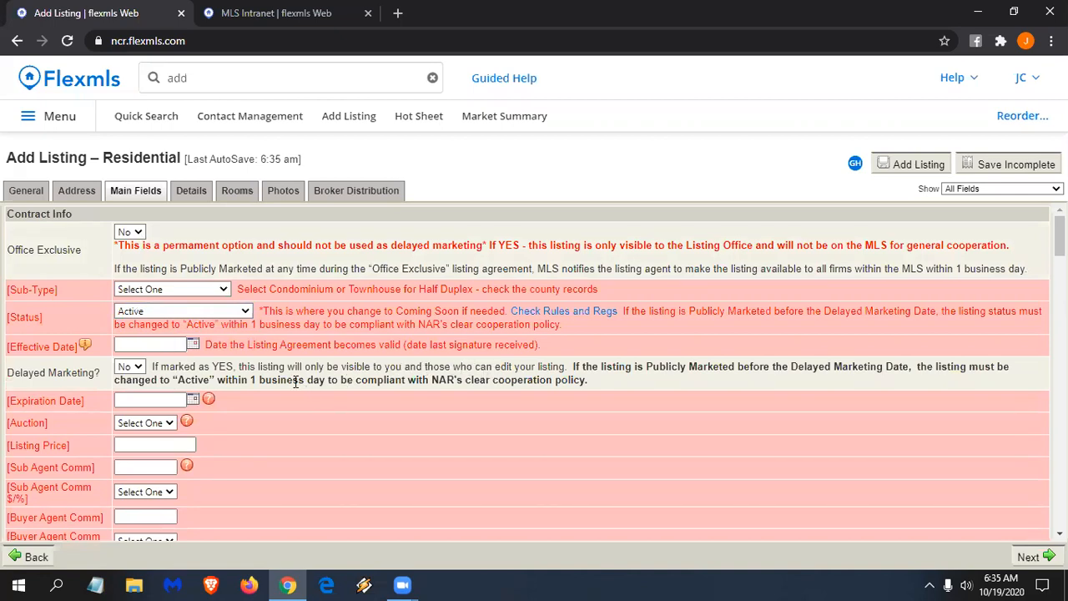
left_click(140, 367)
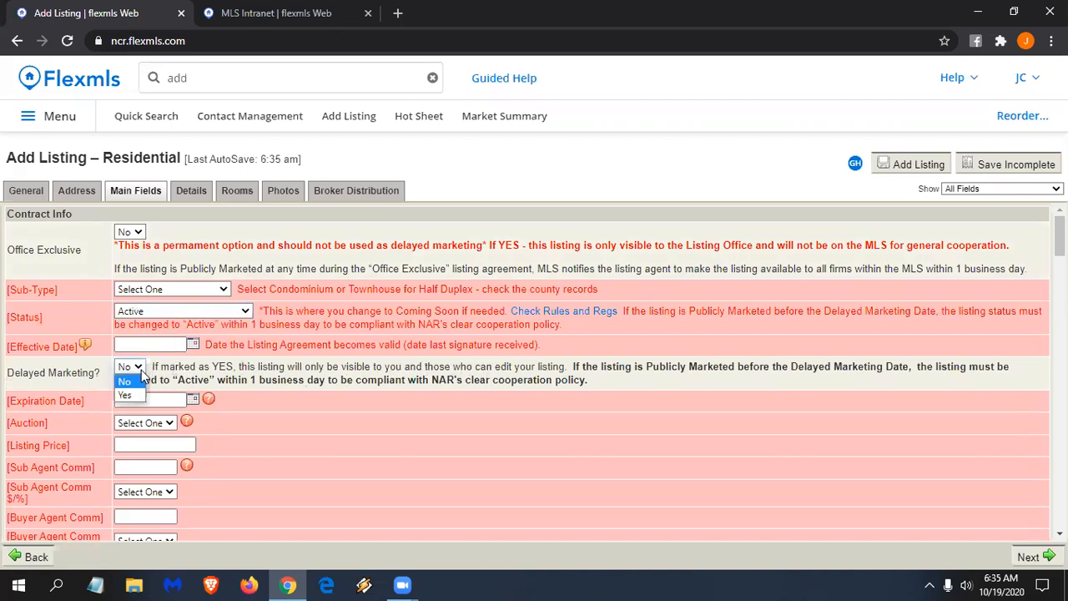
left_click(131, 397)
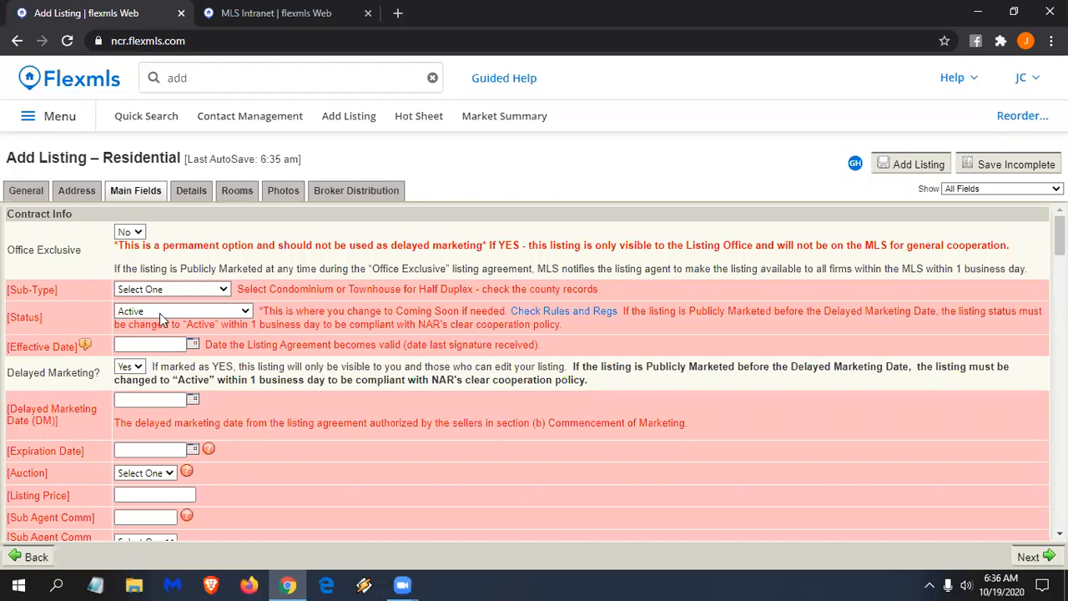
- Glance at the MLS Intranet reference tab, then come back to the listing form
left_click(267, 11)
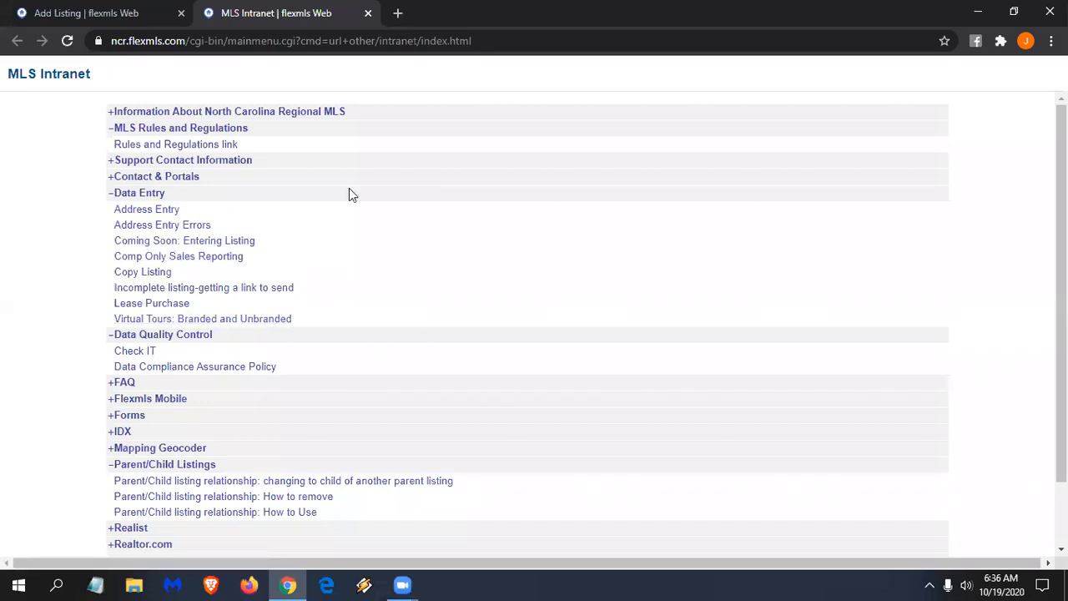
left_click(109, 13)
scroll(353, 306, "down", 1)
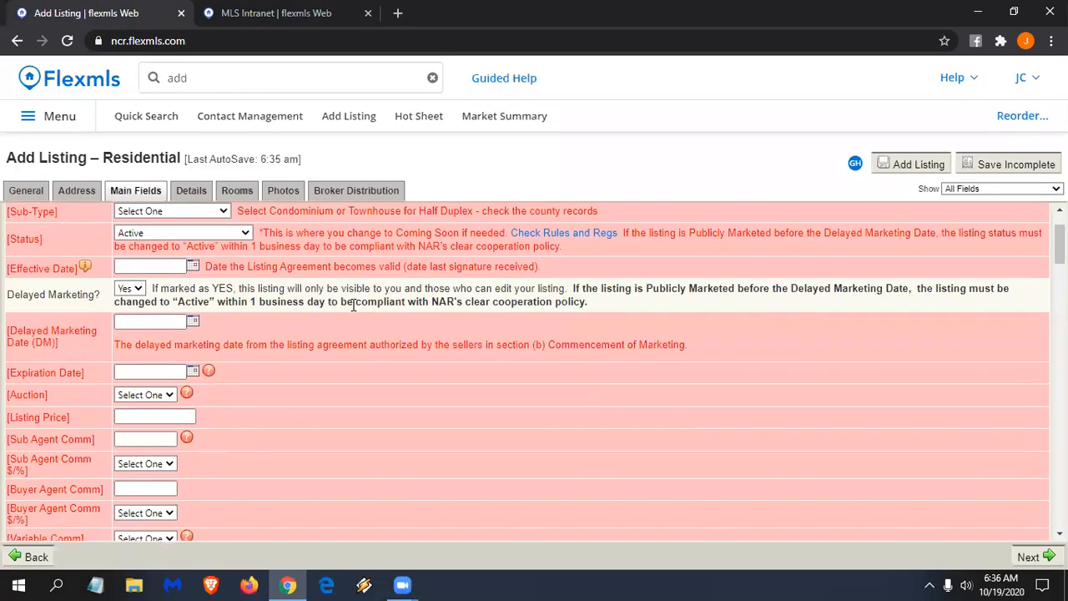
scroll(352, 305, "up", 1)
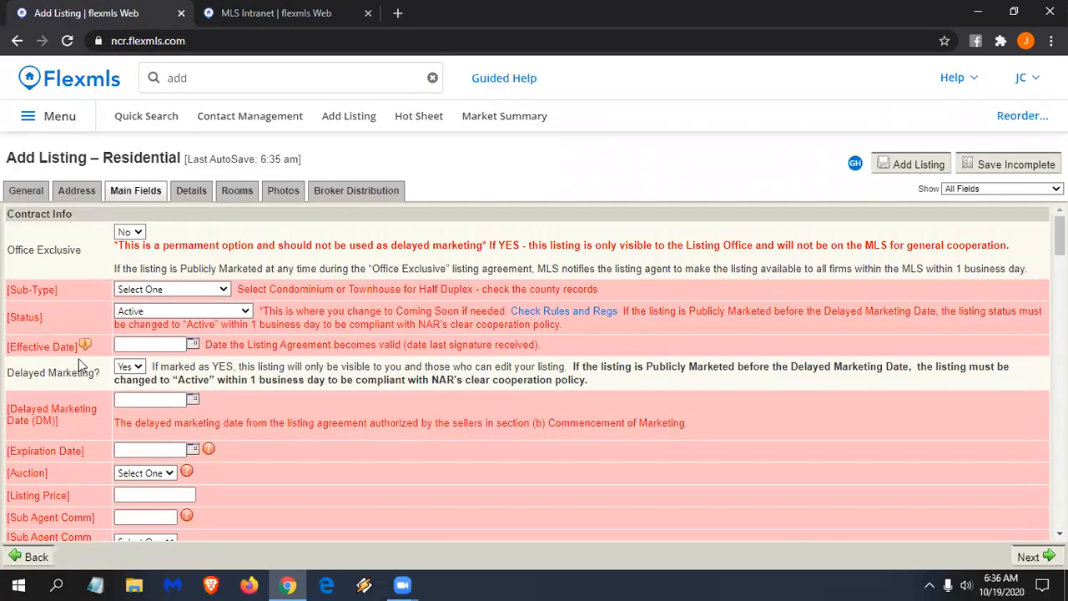
- Set the effective date to 10/19/2020 and the expiration date to 10/19/2021
left_click(193, 347)
left_click(227, 433)
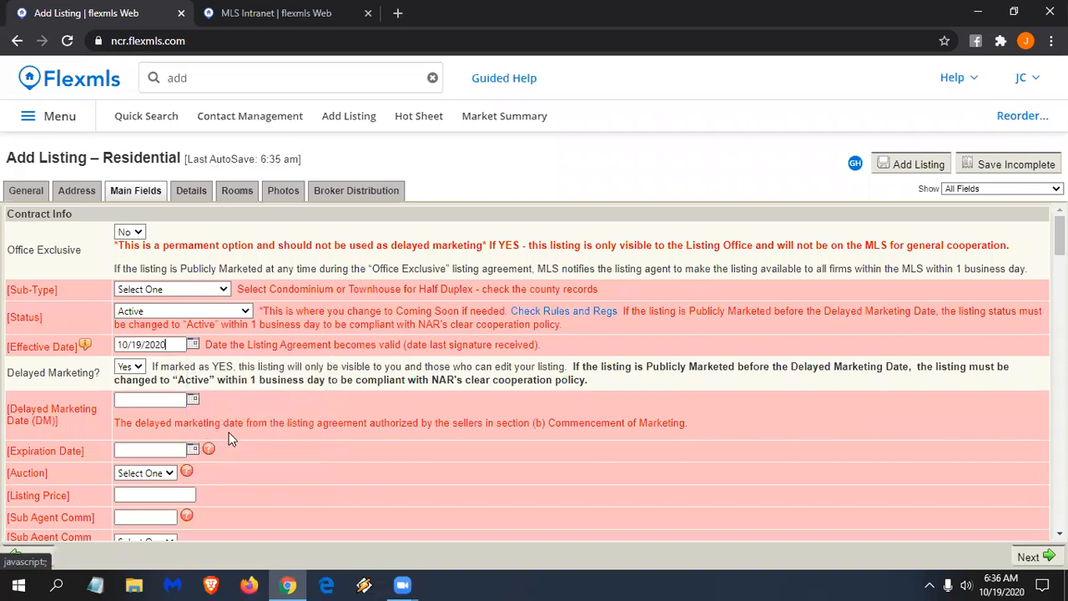
scroll(224, 408, "down", 1)
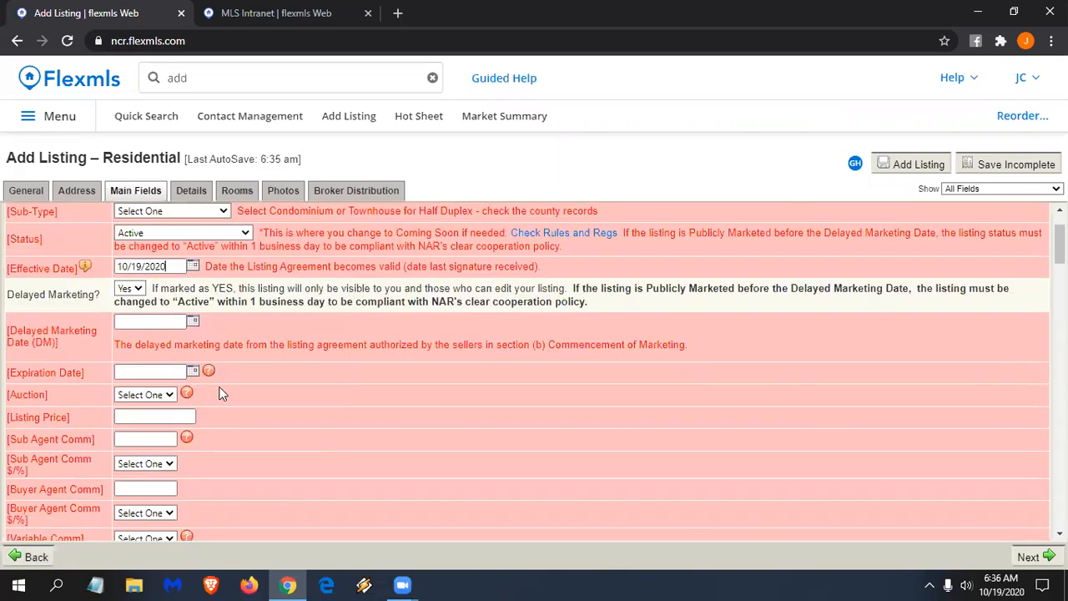
scroll(222, 394, "down", 1)
left_click(192, 292)
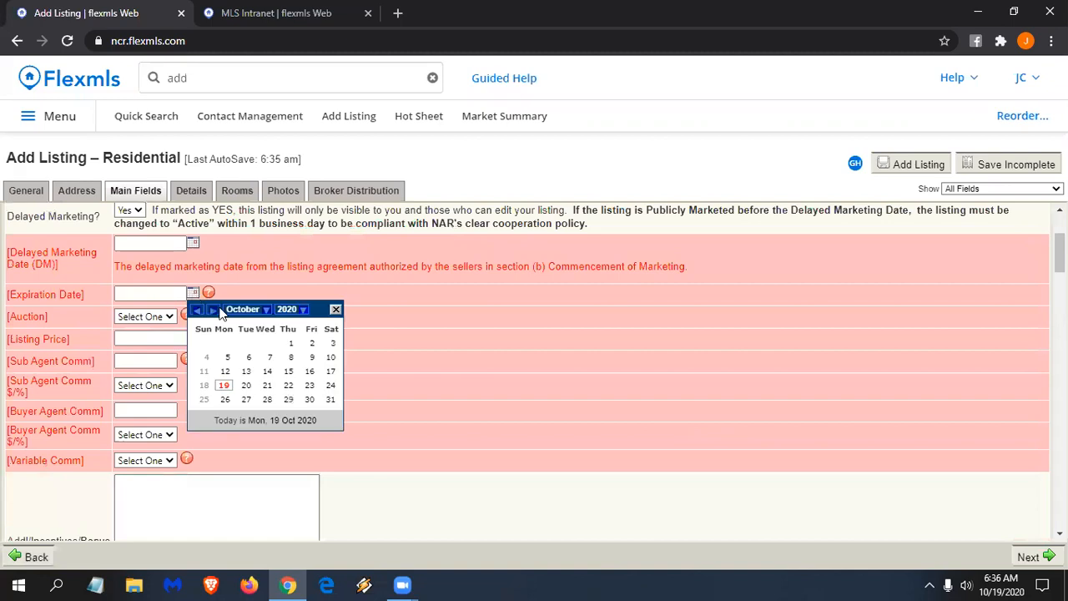
left_click(302, 310)
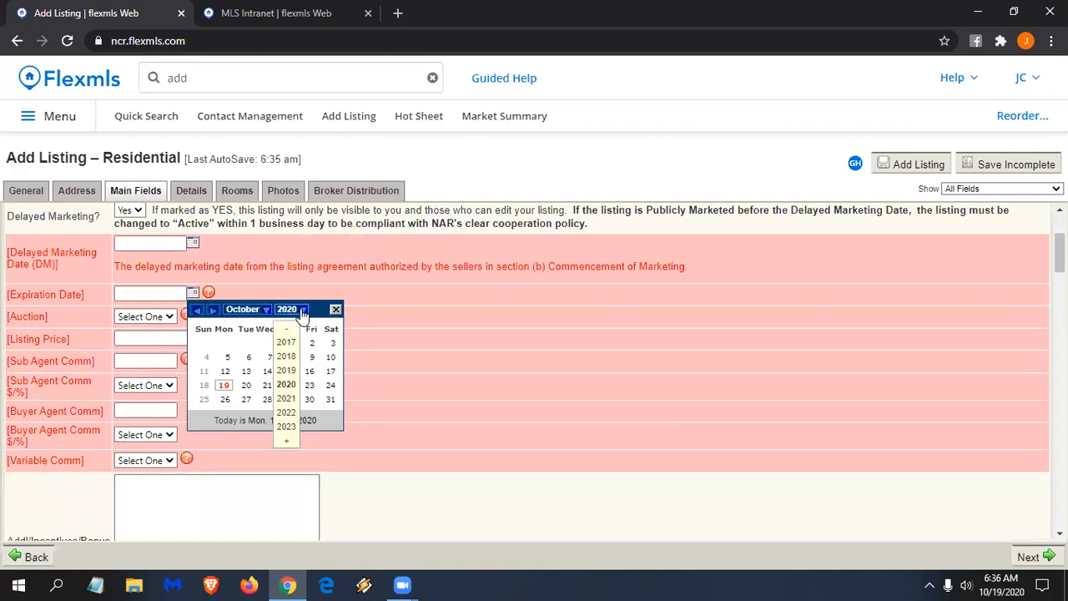
left_click(286, 398)
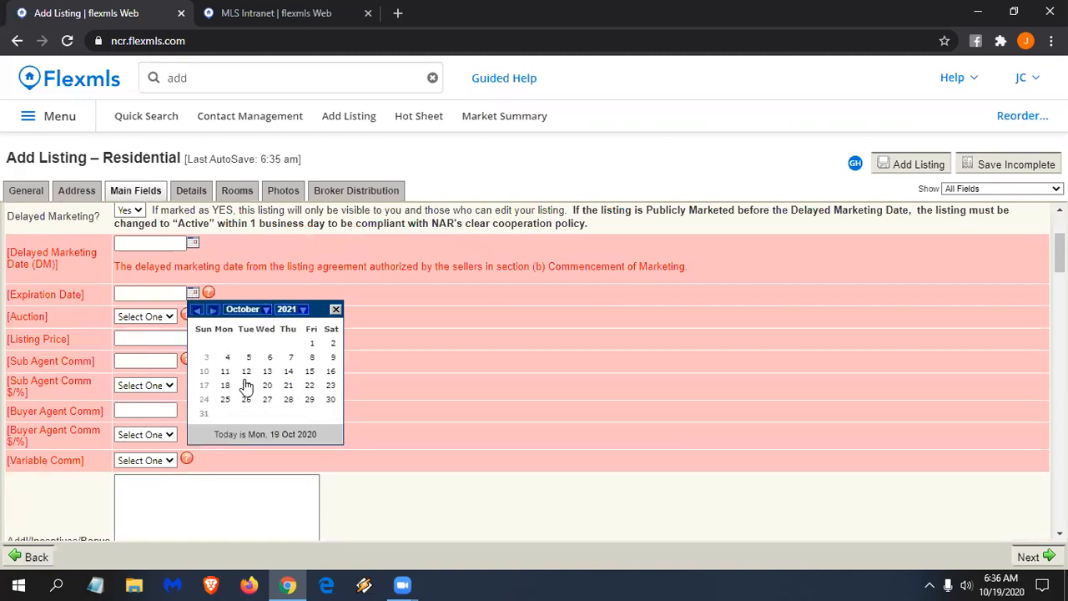
left_click(246, 386)
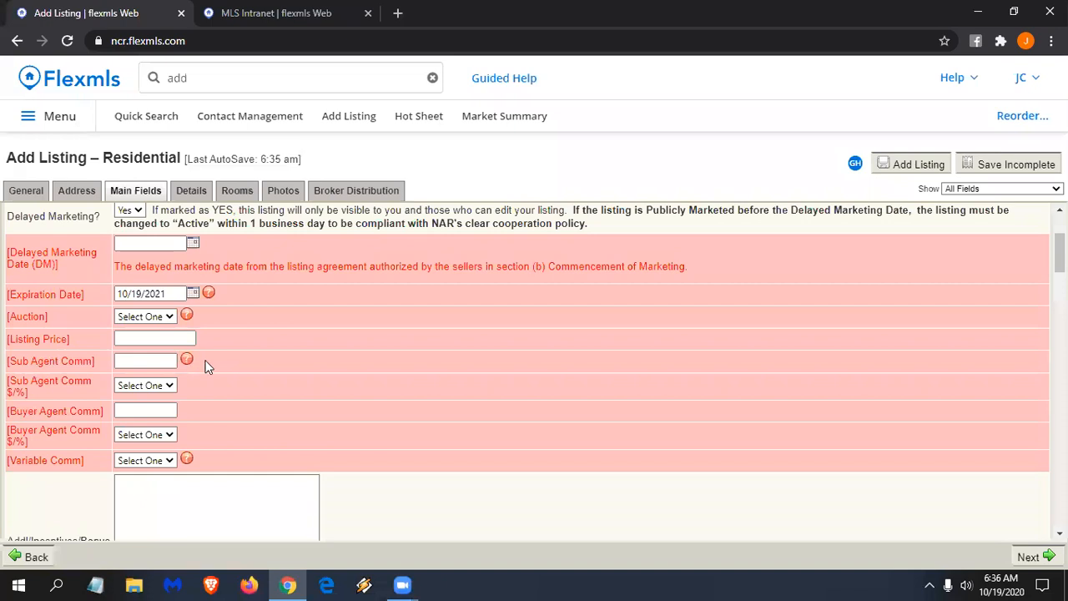
- Read the Auction field's help note and close it
left_click(187, 315)
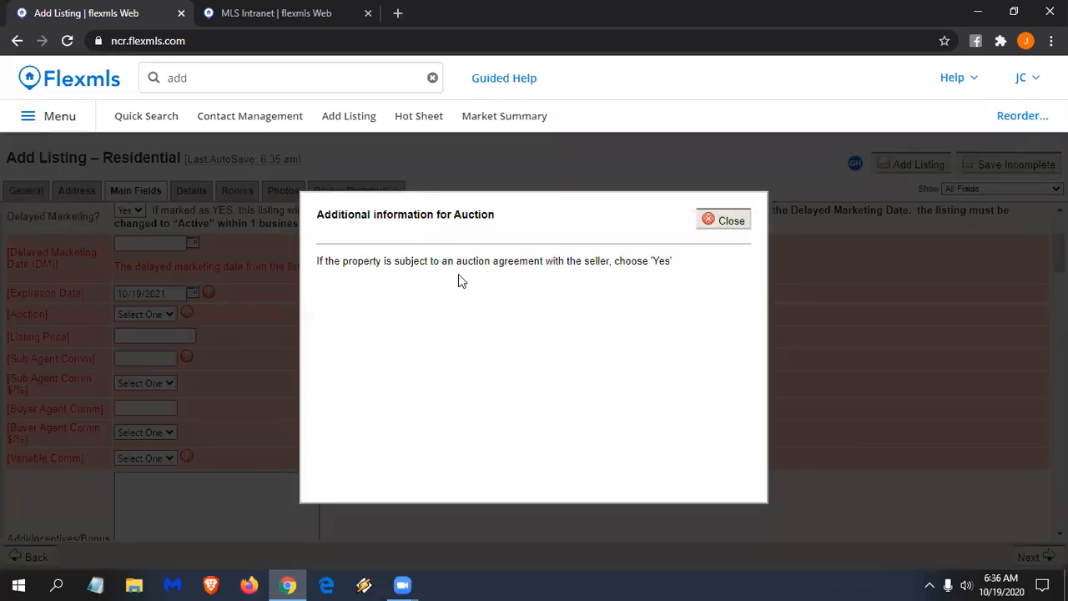
left_click(715, 227)
scroll(471, 302, "down", 1)
scroll(476, 302, "down", 5)
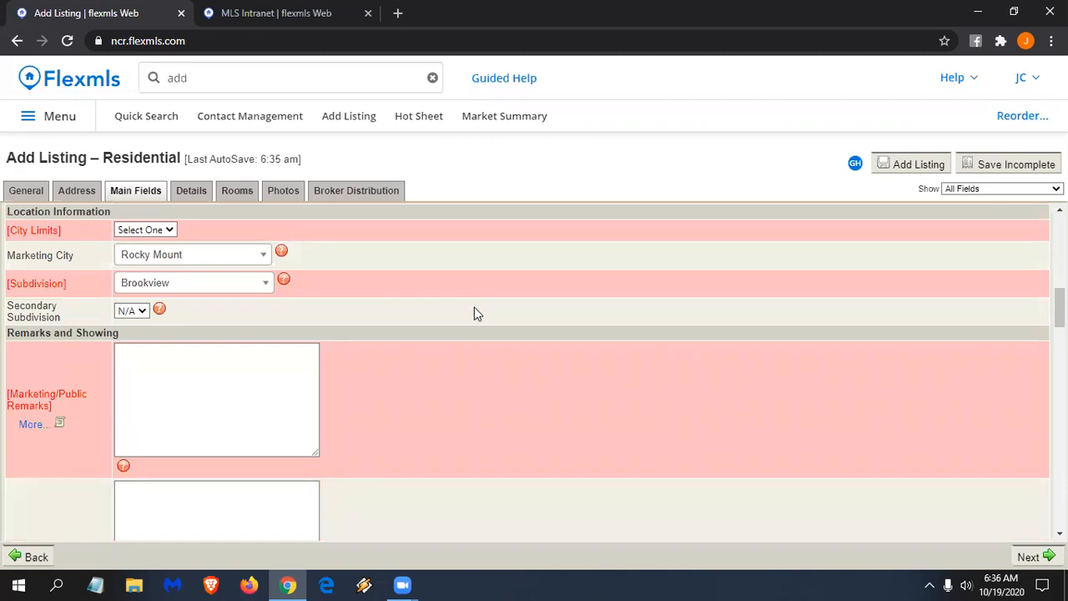
- Correct Lot SqFt to 20704 and enter 1800 for SqFt - Heated
scroll(151, 284, "down", 2)
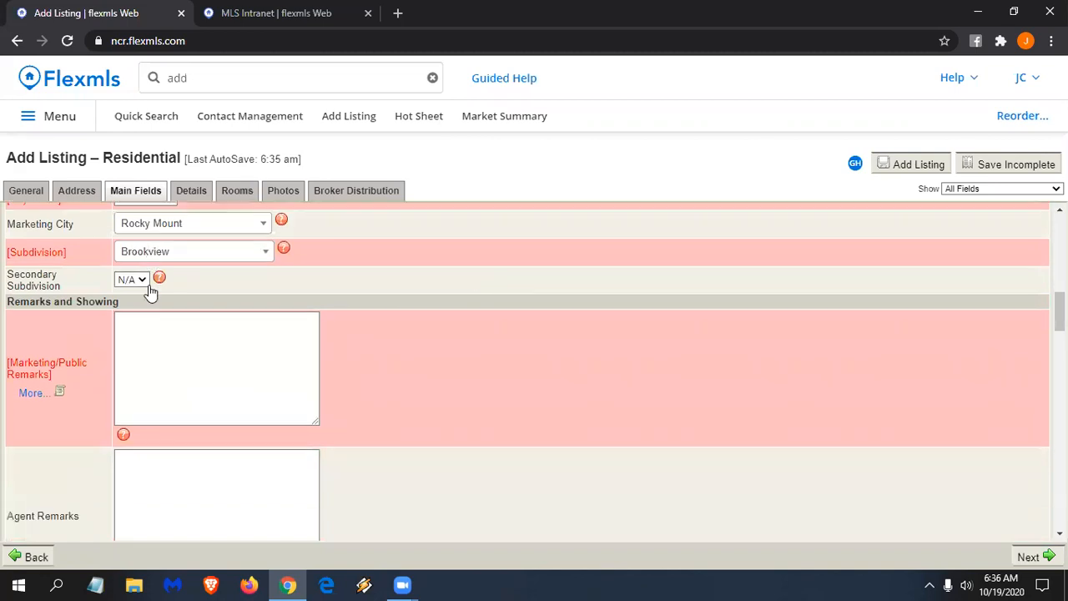
scroll(193, 286, "down", 4)
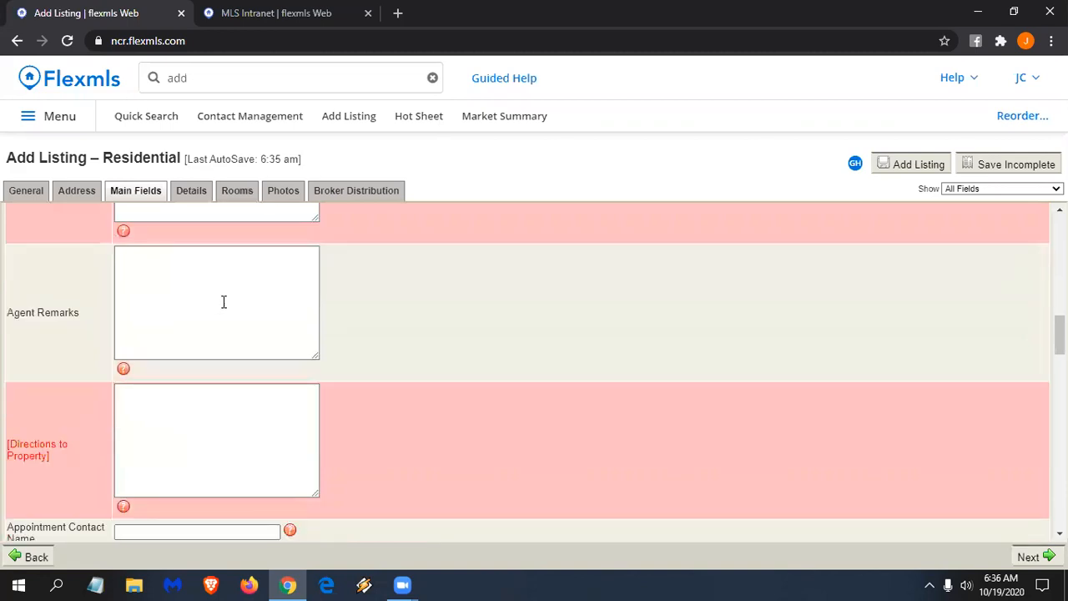
scroll(327, 333, "down", 3)
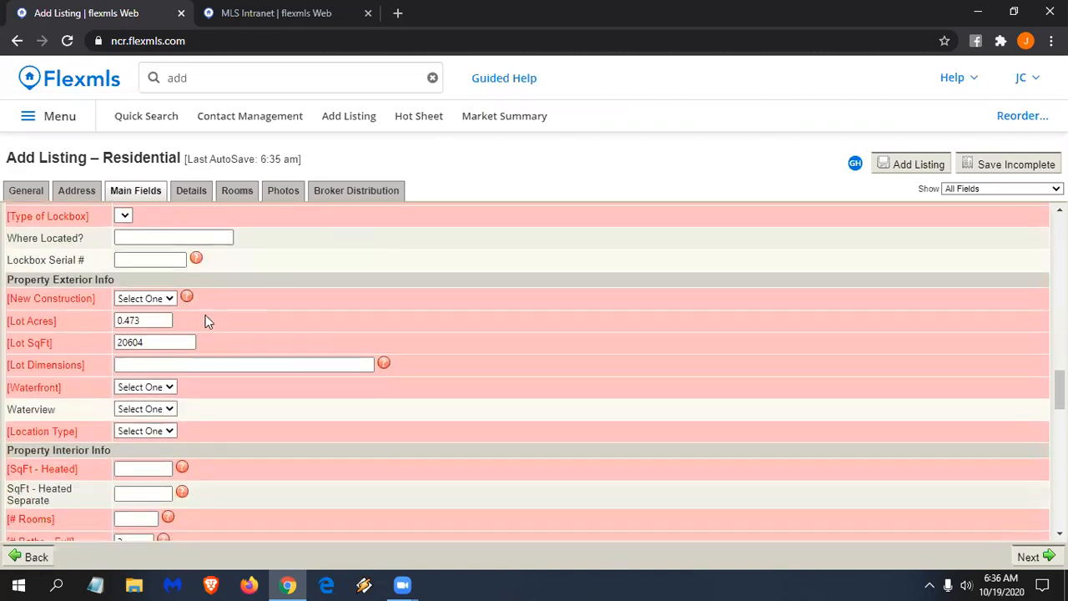
left_click(153, 342)
key("BackSpace")
key("BackSpace")
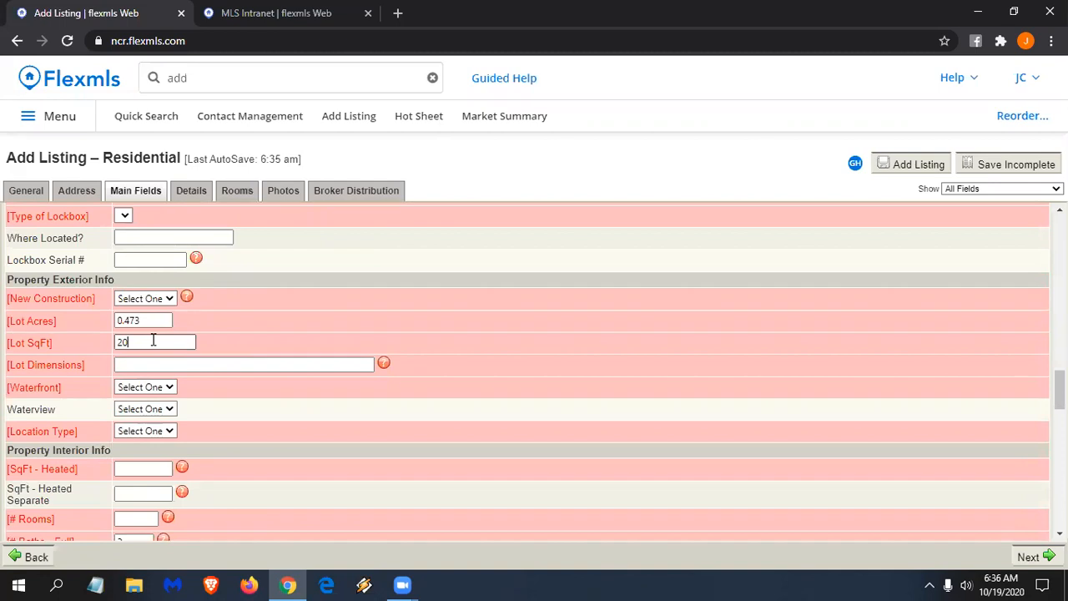
type("704")
scroll(153, 340, "down", 3)
left_click(150, 311)
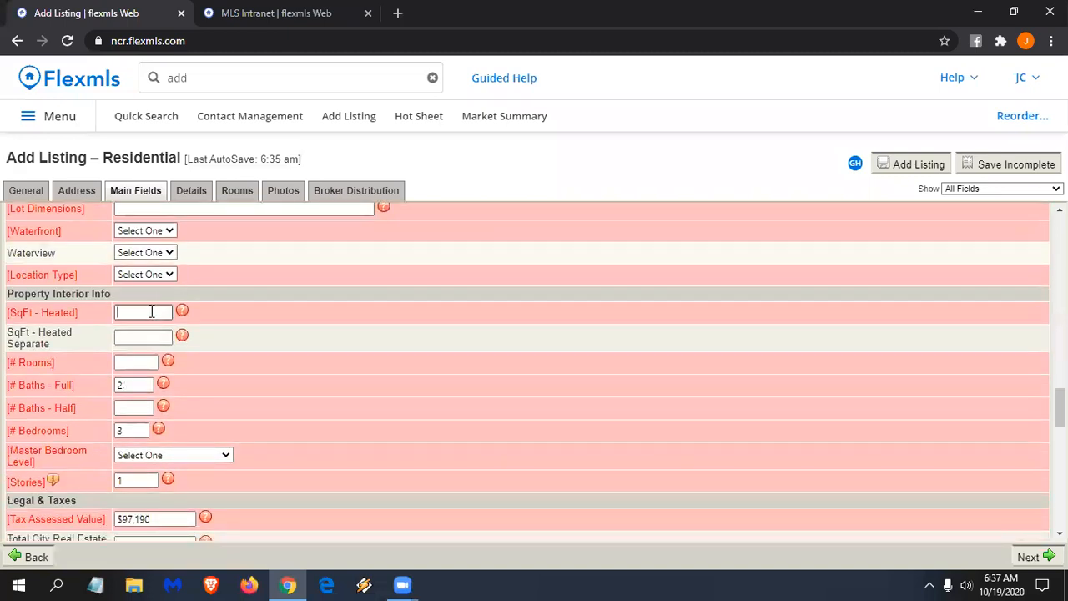
type("1800")
- Close the MLS Intranet tab and open My Incomplete listings in a new tab
left_click(204, 78)
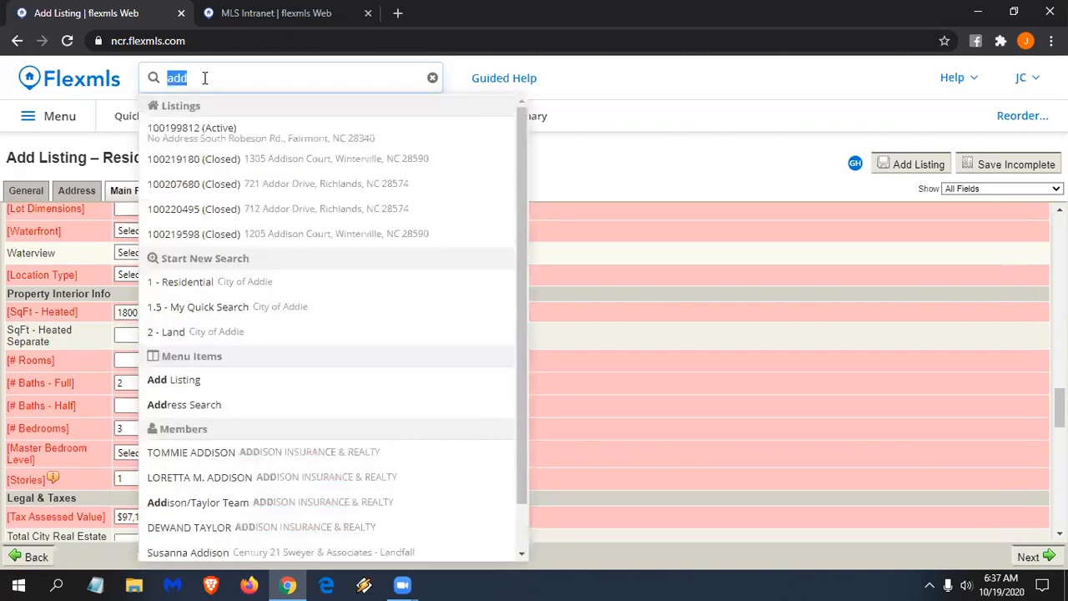
left_click(367, 14)
left_click(230, 77)
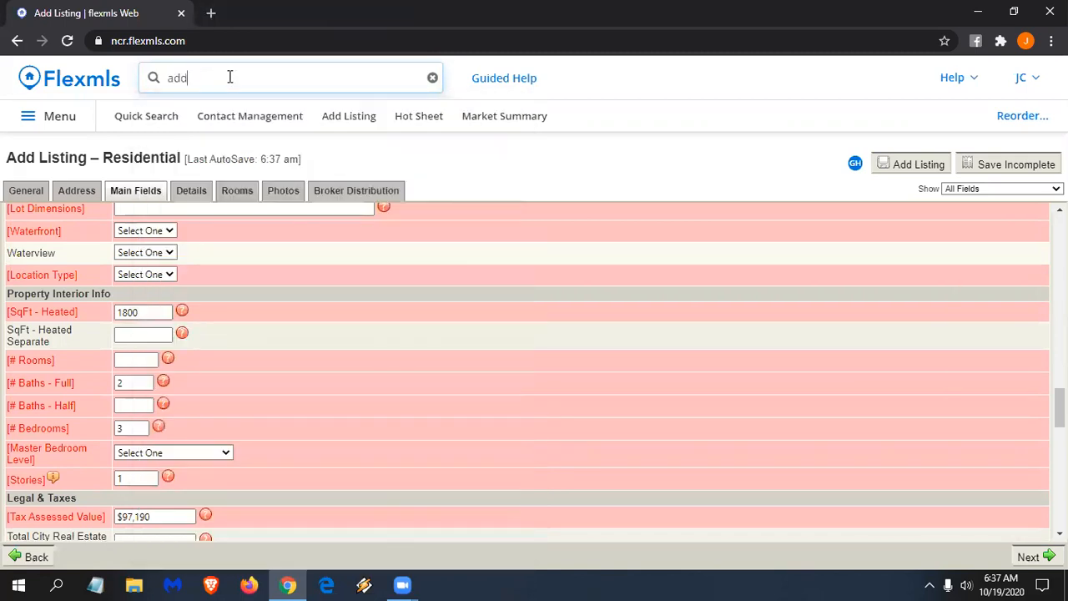
key("BackSpace")
key("BackSpace")
key("BackSpace")
type("my incom")
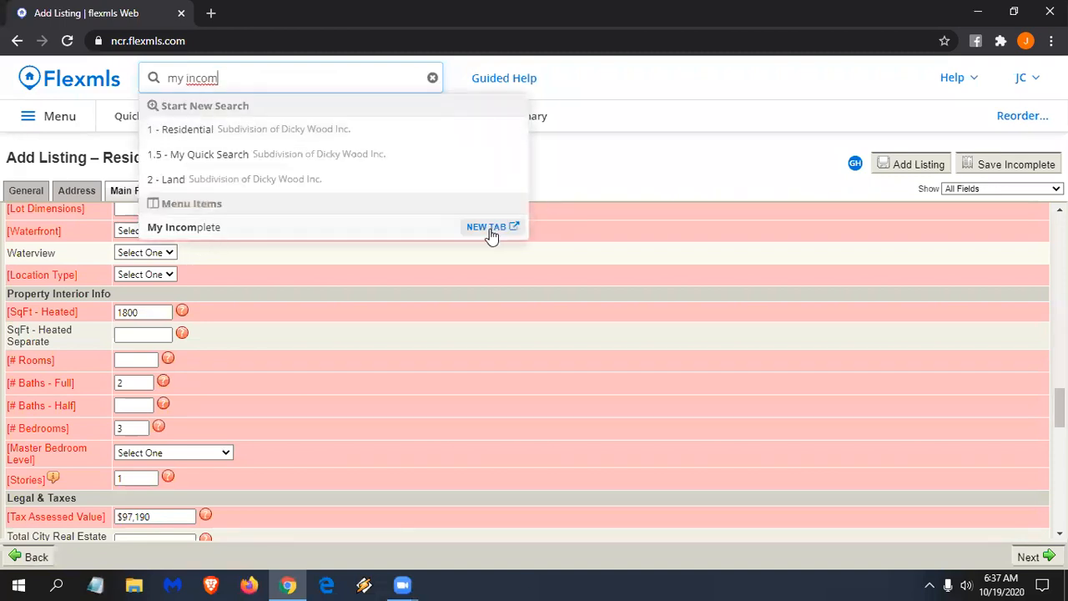
left_click(491, 228)
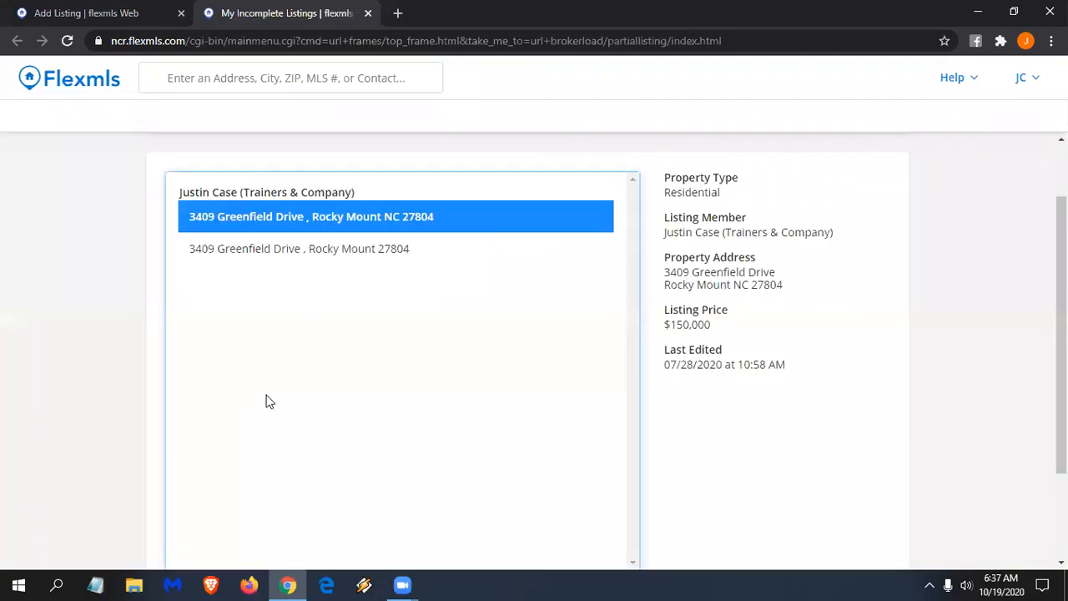
- Review the two incomplete drafts for this property, then close that tab
left_click(331, 222)
left_click(404, 263)
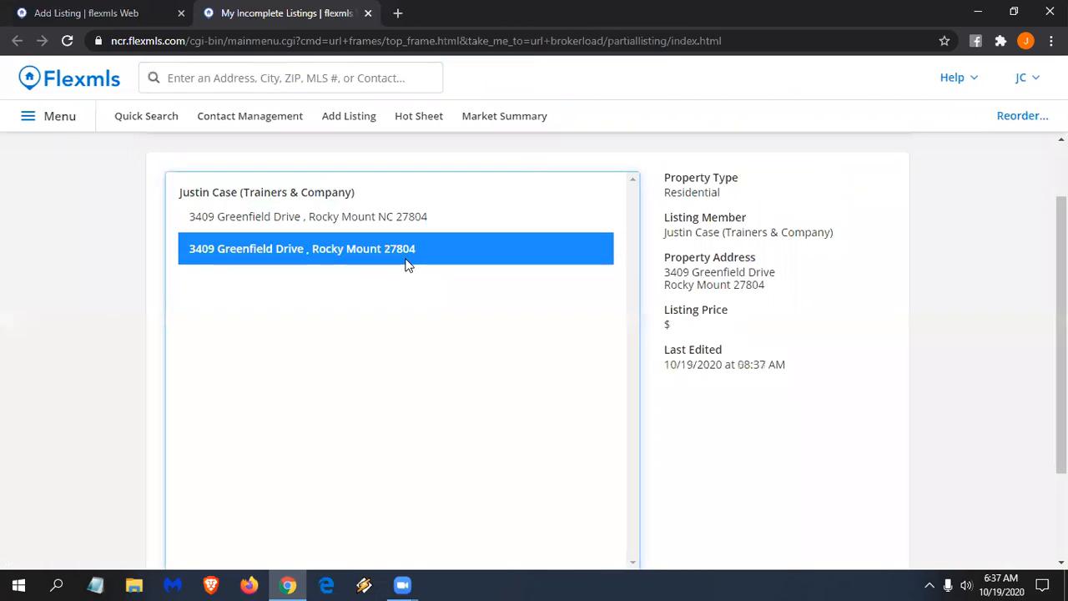
left_click(428, 223)
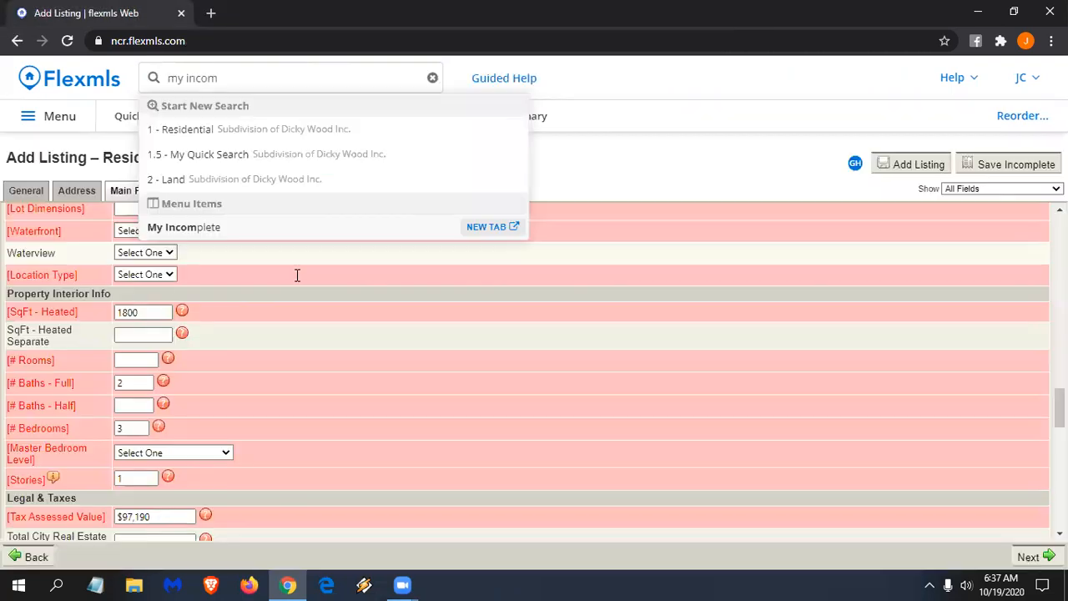
left_click(367, 12)
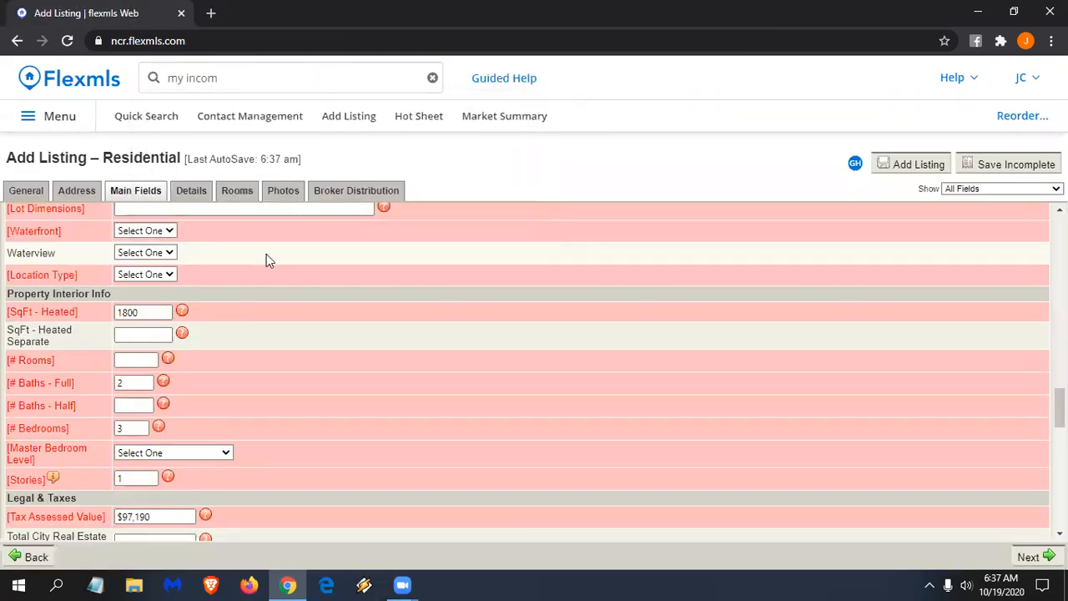
- Scroll to Advertising Remarks at the bottom of Main Fields, then go to the Details page
scroll(288, 235, "down", 4)
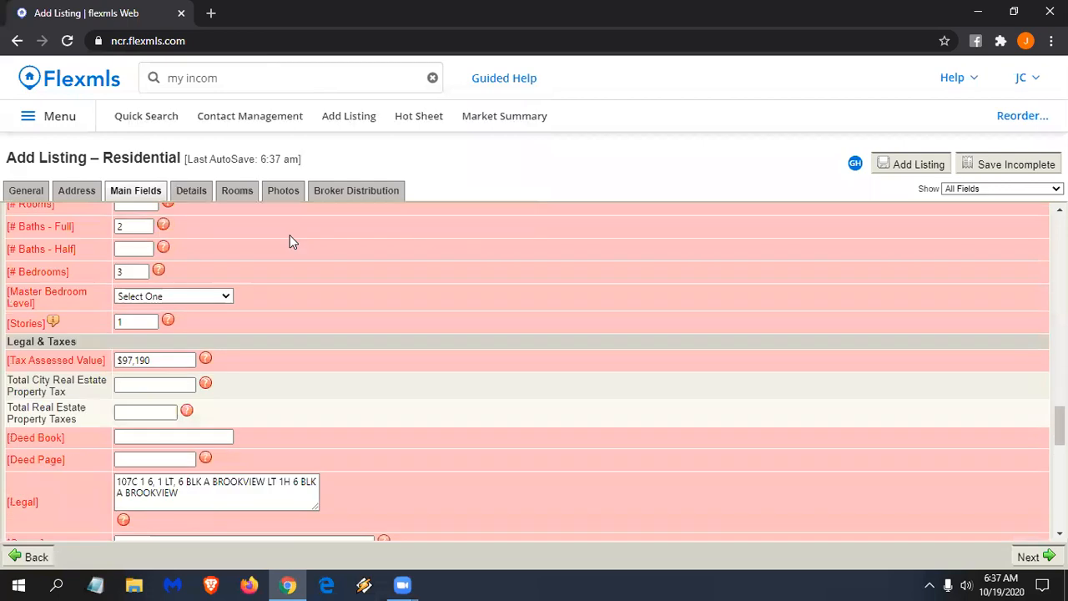
scroll(289, 236, "down", 4)
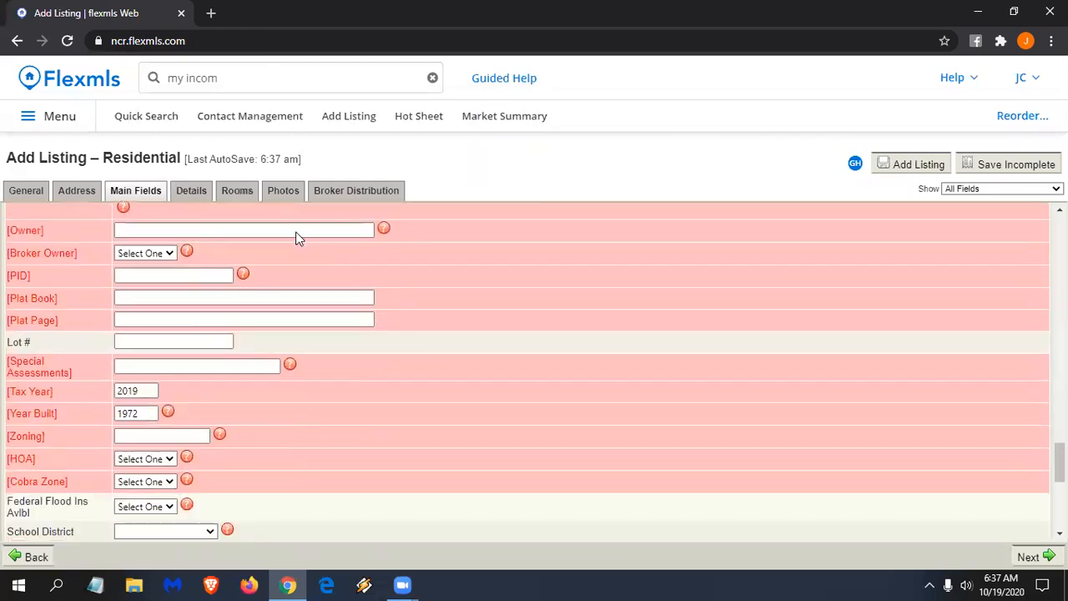
scroll(299, 218, "down", 4)
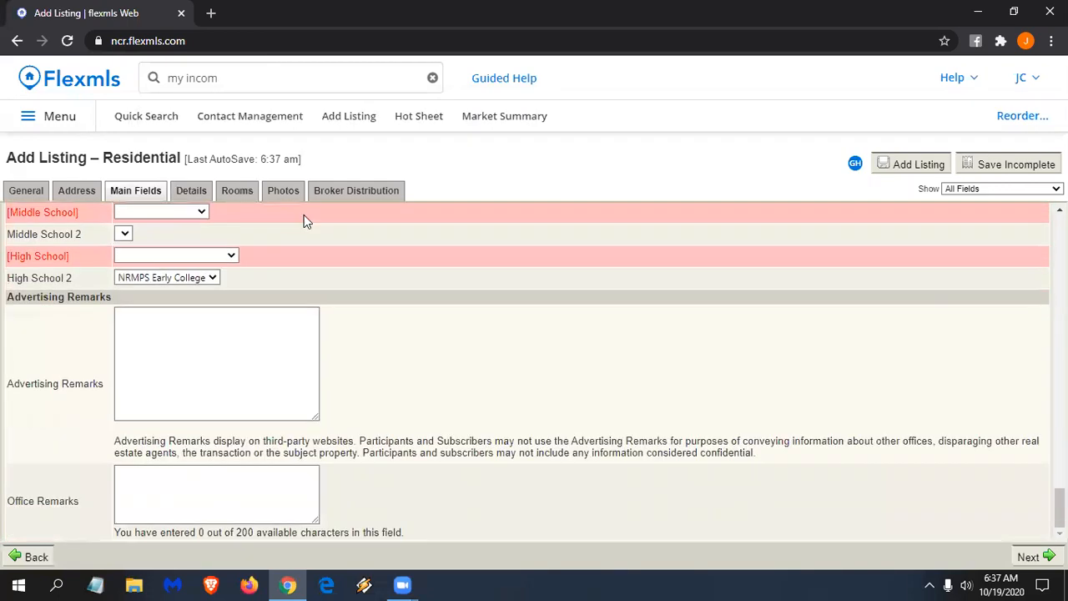
scroll(325, 234, "up", 2)
scroll(350, 275, "down", 2)
scroll(307, 381, "up", 3)
scroll(308, 381, "down", 3)
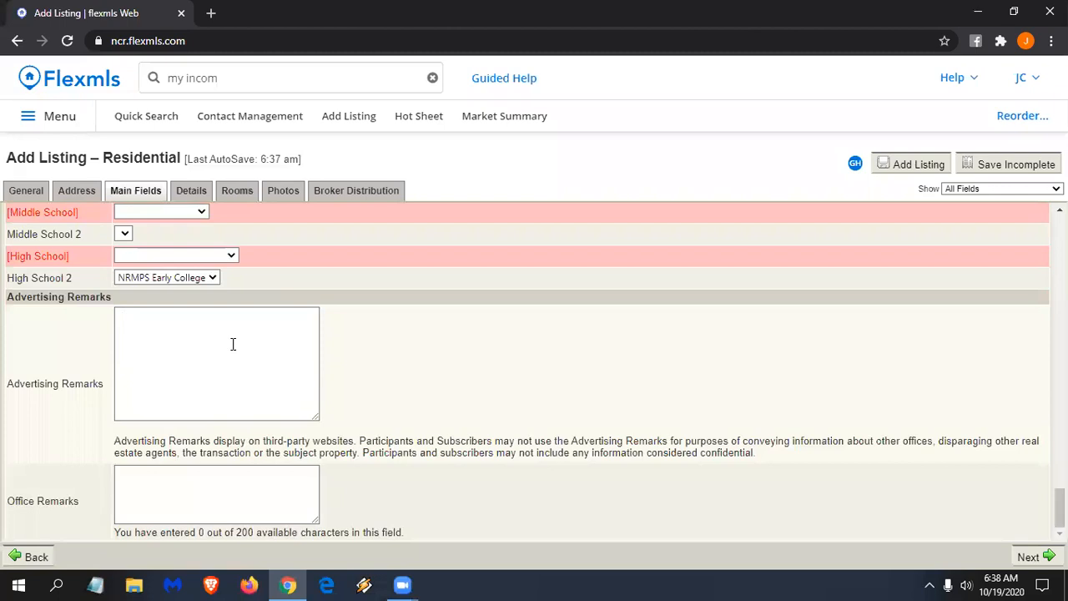
left_click(224, 335)
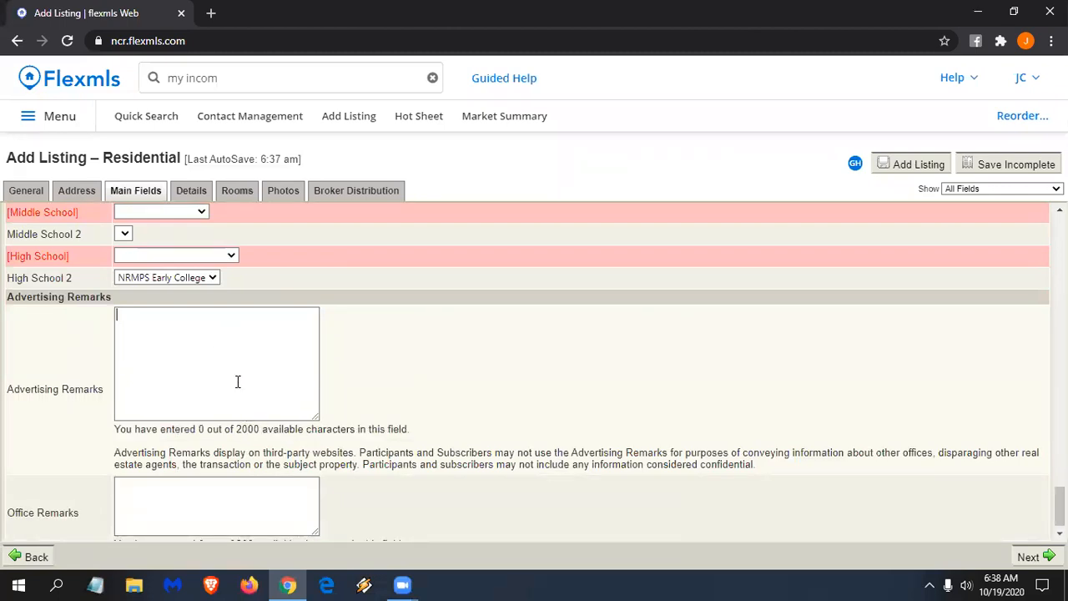
scroll(251, 492, "down", 1)
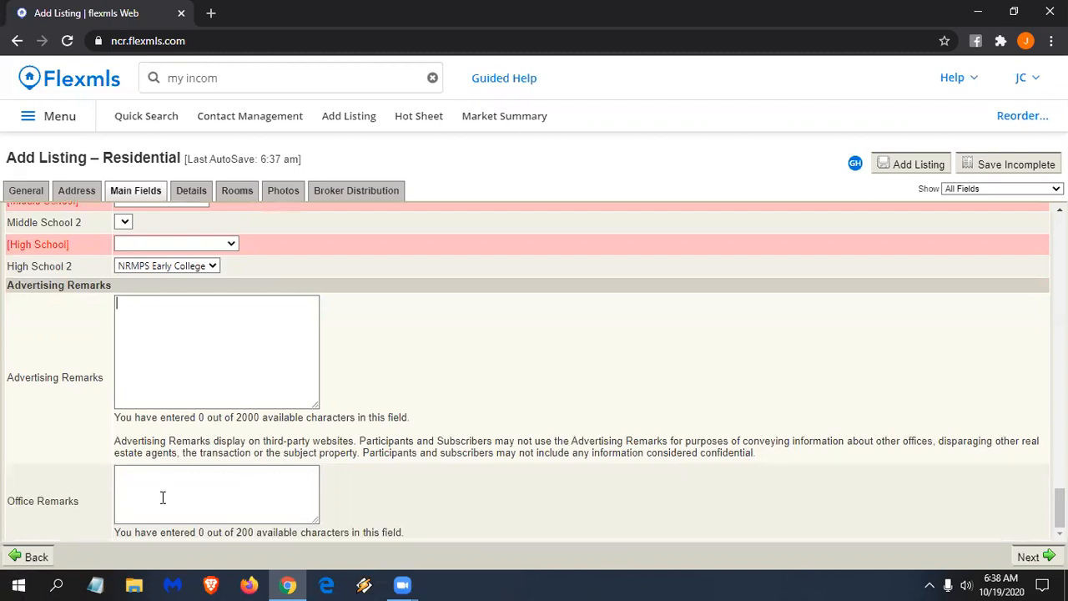
left_click(192, 191)
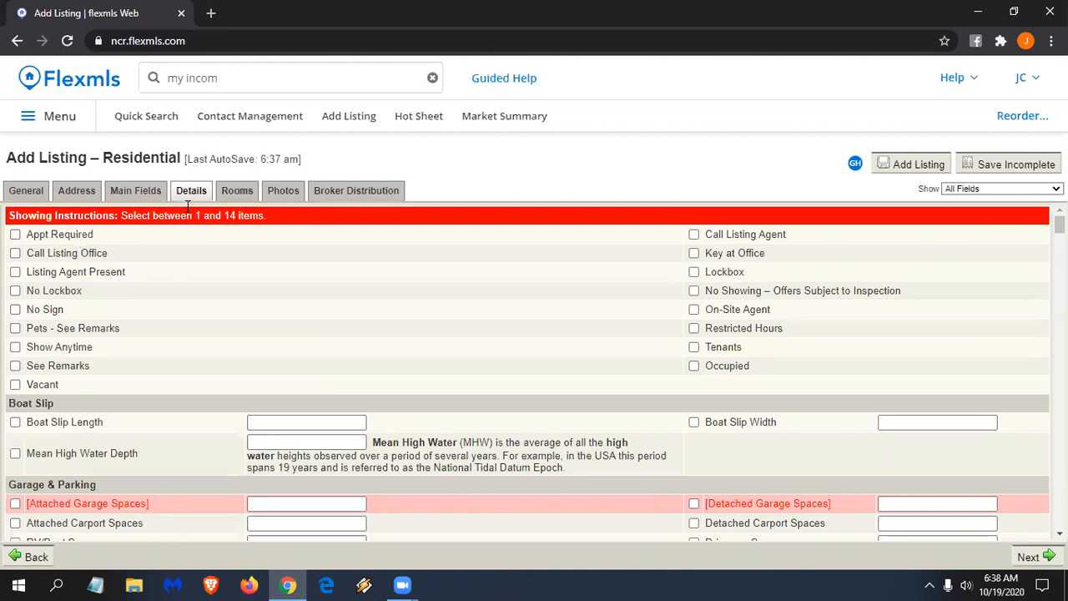
- Tick Call Listing Office and enter 2 in Attached Garage Spaces
left_click(15, 253)
scroll(105, 395, "down", 3)
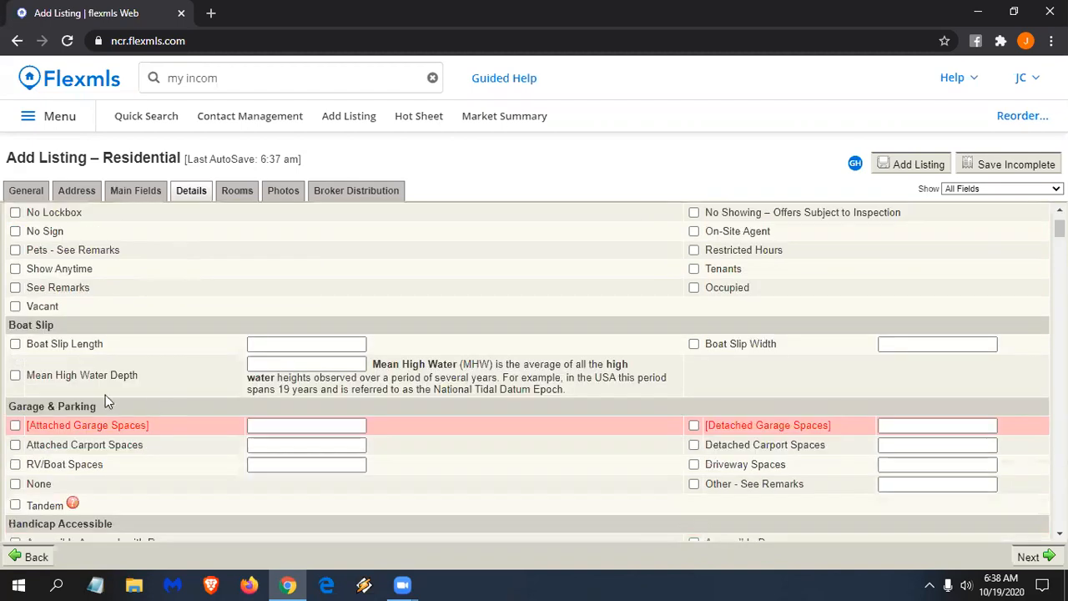
left_click(279, 351)
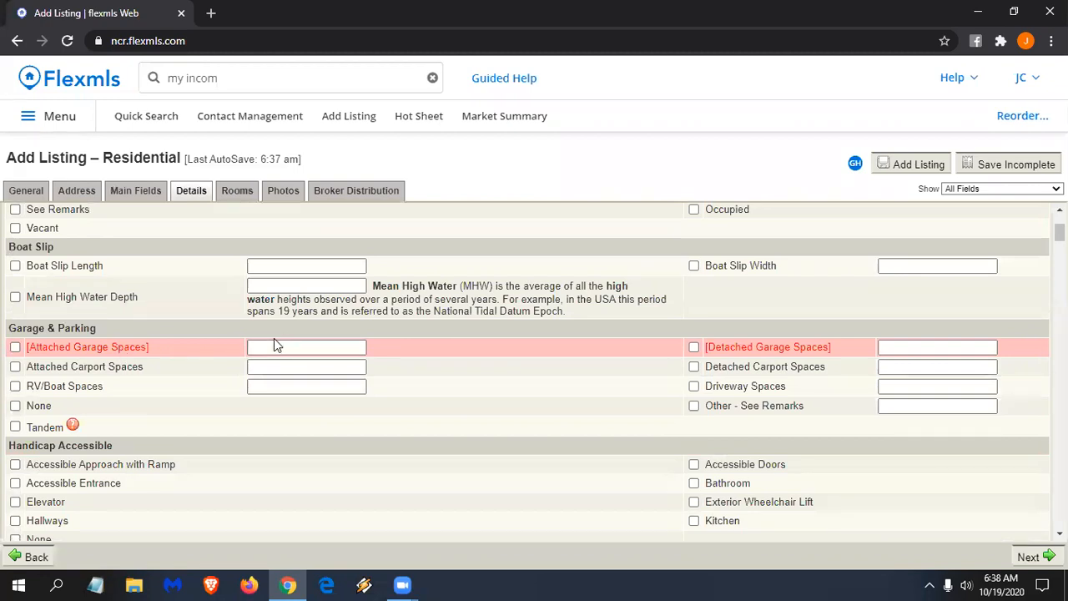
left_click(295, 345)
type("2")
left_click(248, 412)
- Review the rest of the Details page, then go to the listing's Rooms page
scroll(270, 450, "down", 3)
scroll(270, 451, "down", 10)
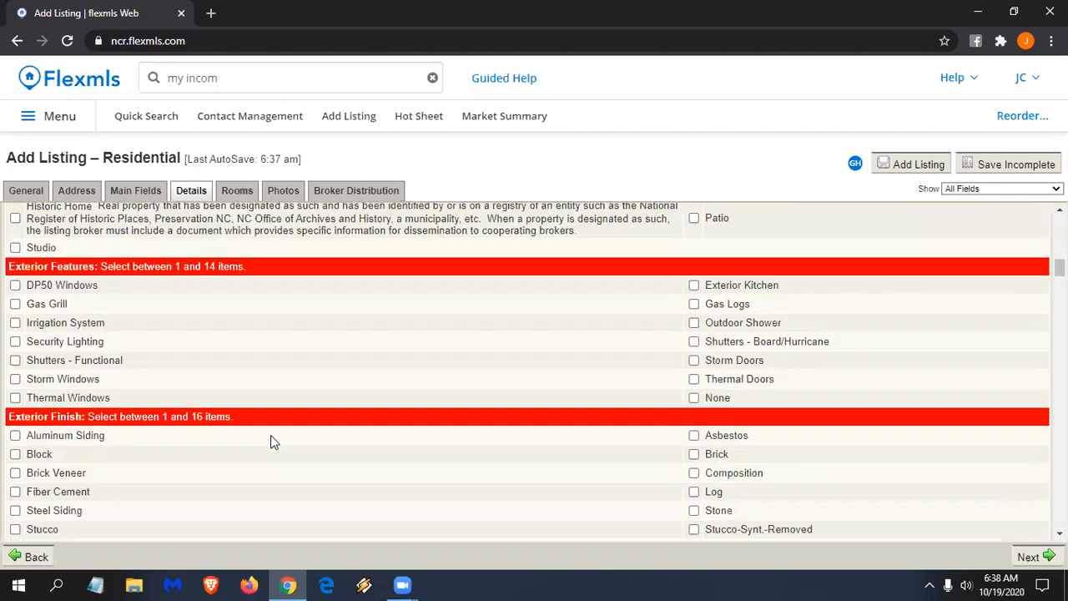
scroll(270, 442, "down", 1)
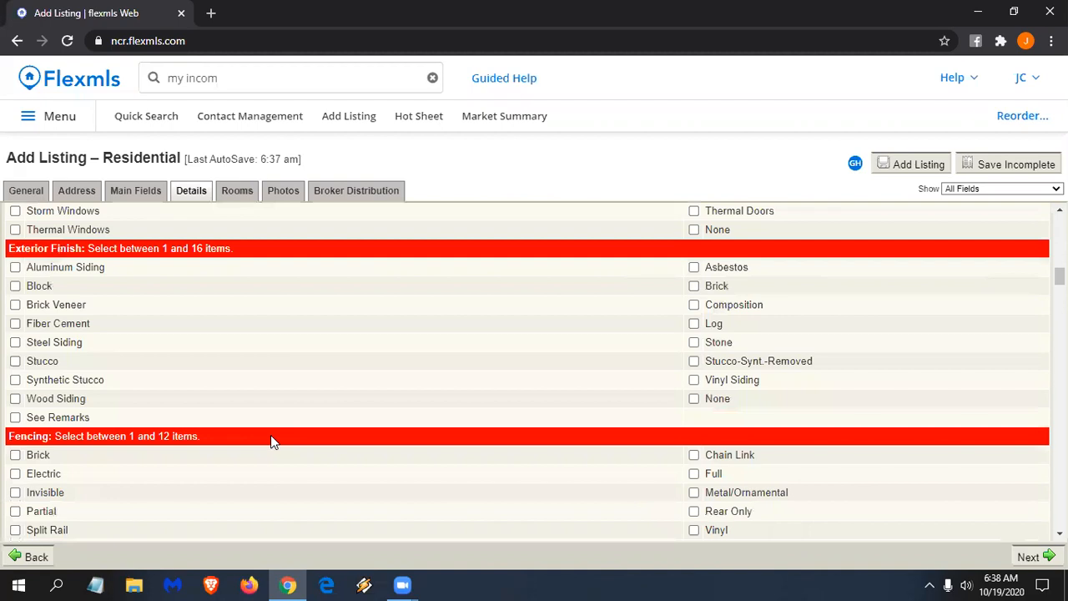
scroll(270, 434, "up", 12)
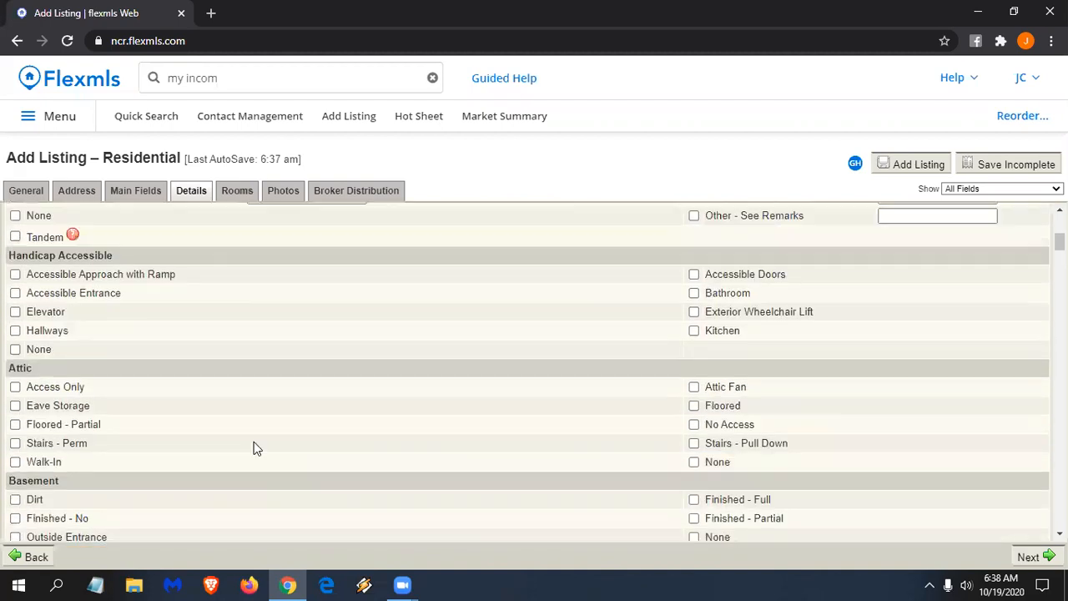
left_click(241, 193)
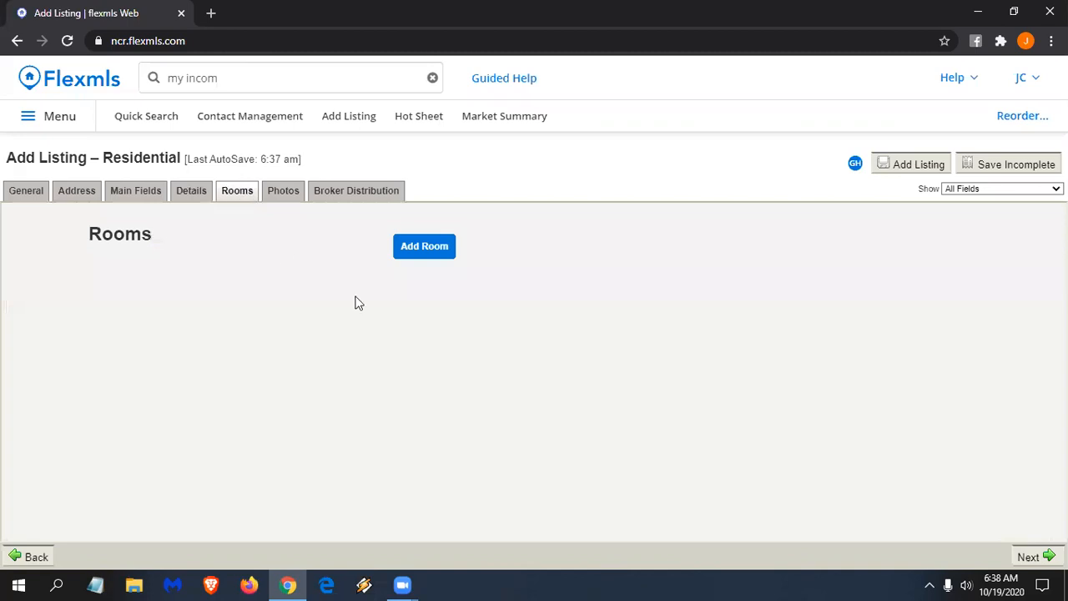
- Add a Master Bedroom room with length 20 and width 30
left_click(446, 246)
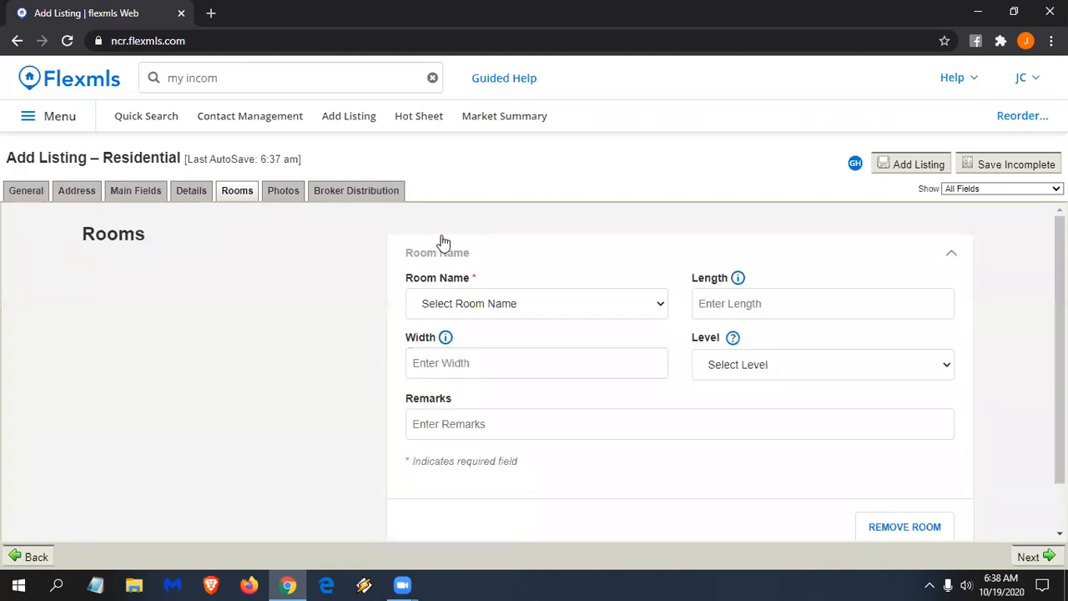
left_click(547, 305)
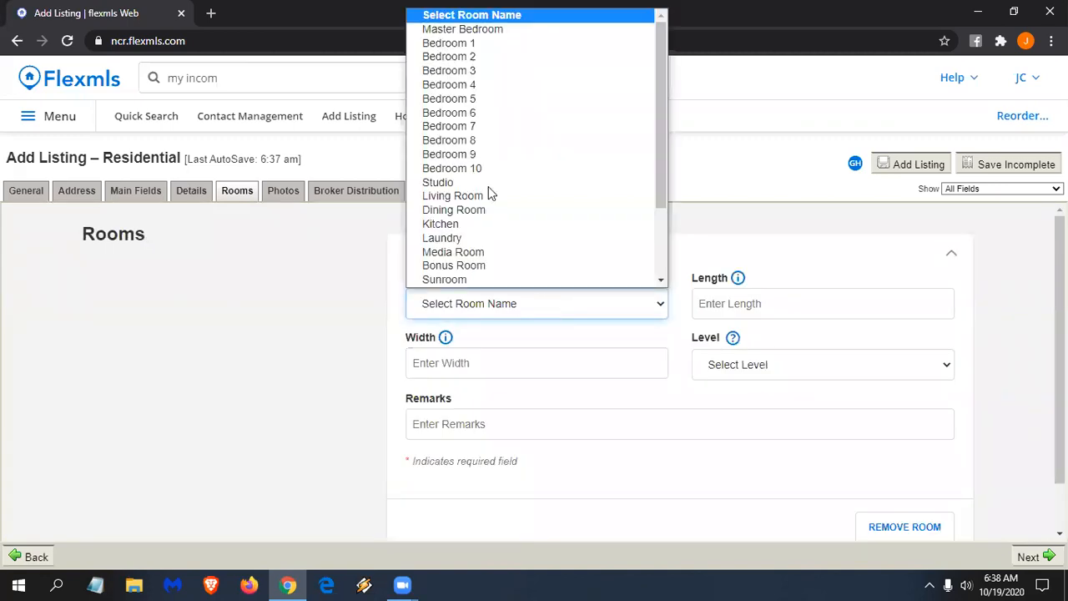
left_click(487, 30)
left_click(746, 297)
type("2")
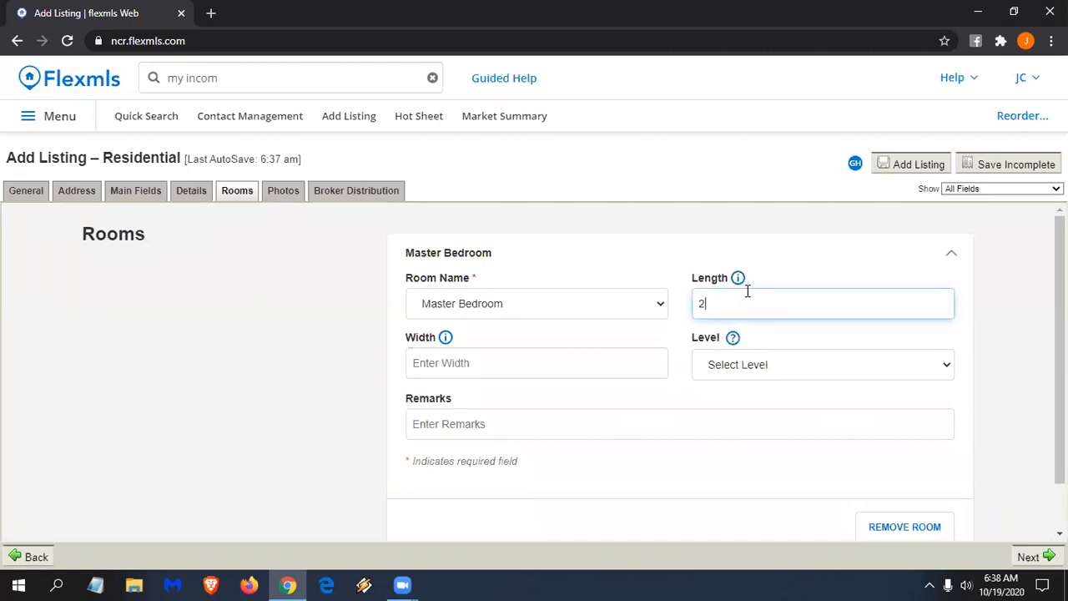
type("0")
left_click(445, 367)
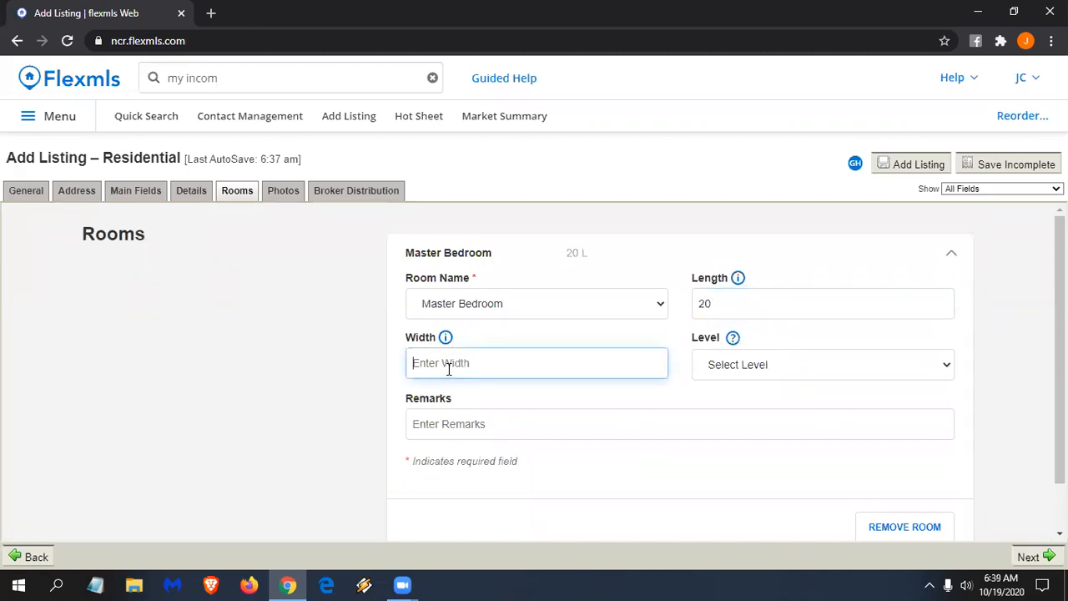
type("30")
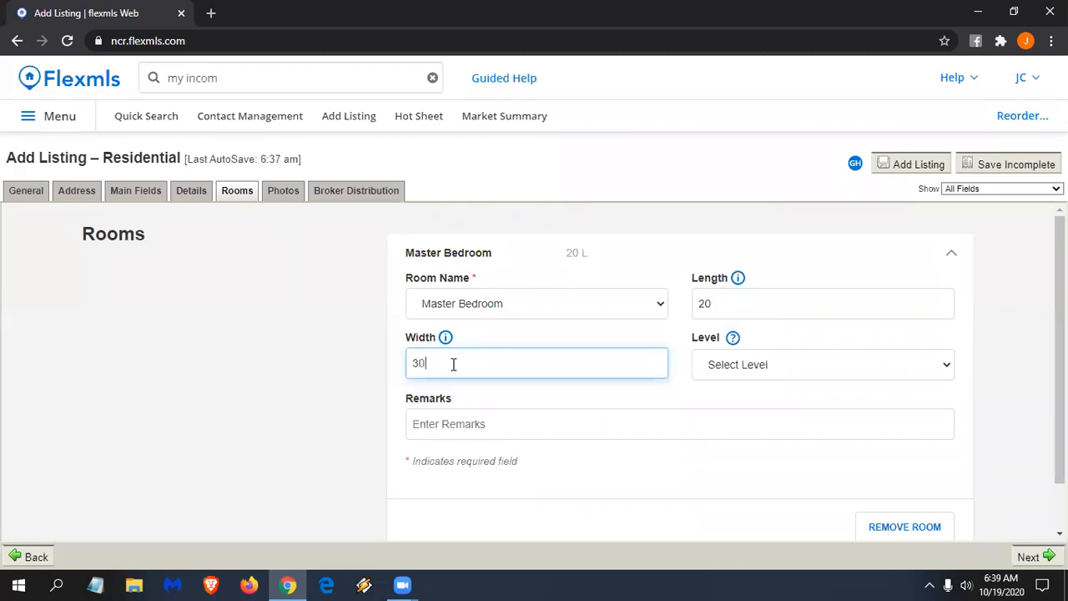
- Set the Master Bedroom's level to Main and add another blank room entry
mouse_move(448, 339)
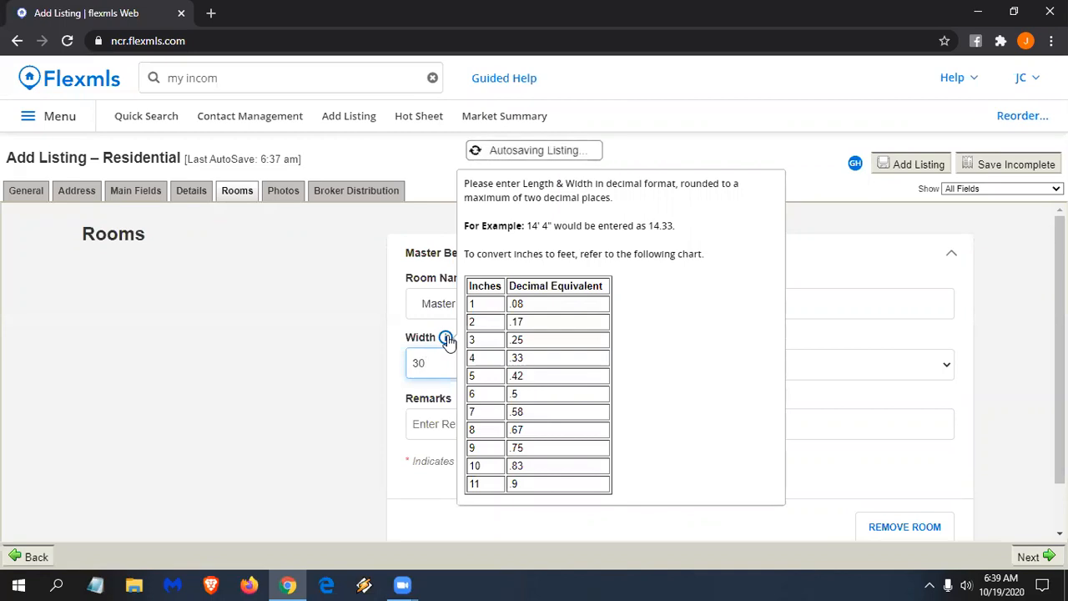
left_click(863, 372)
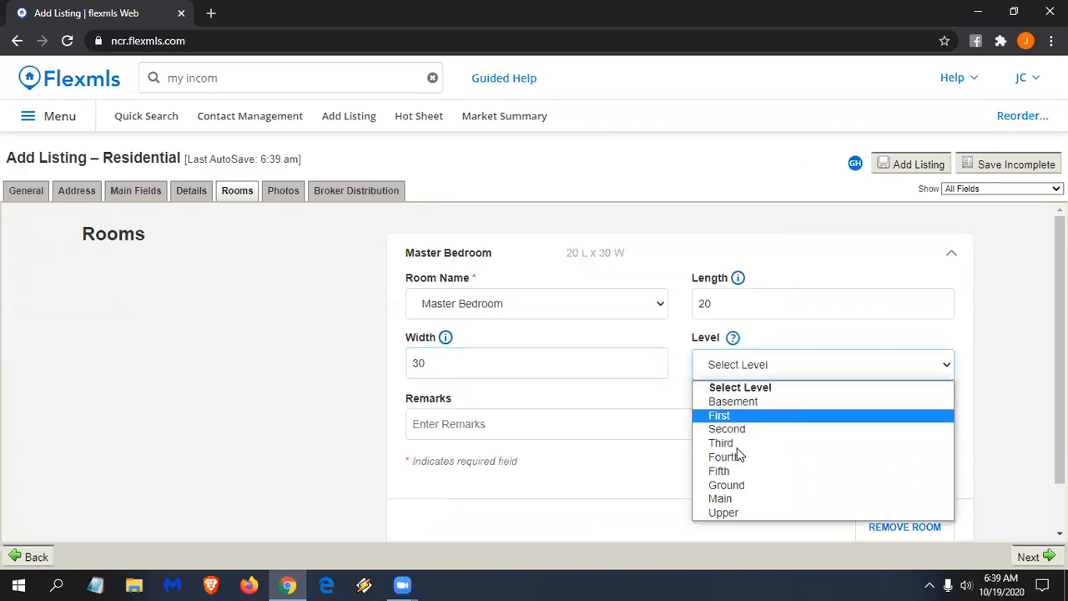
left_click(722, 498)
scroll(524, 435, "down", 1)
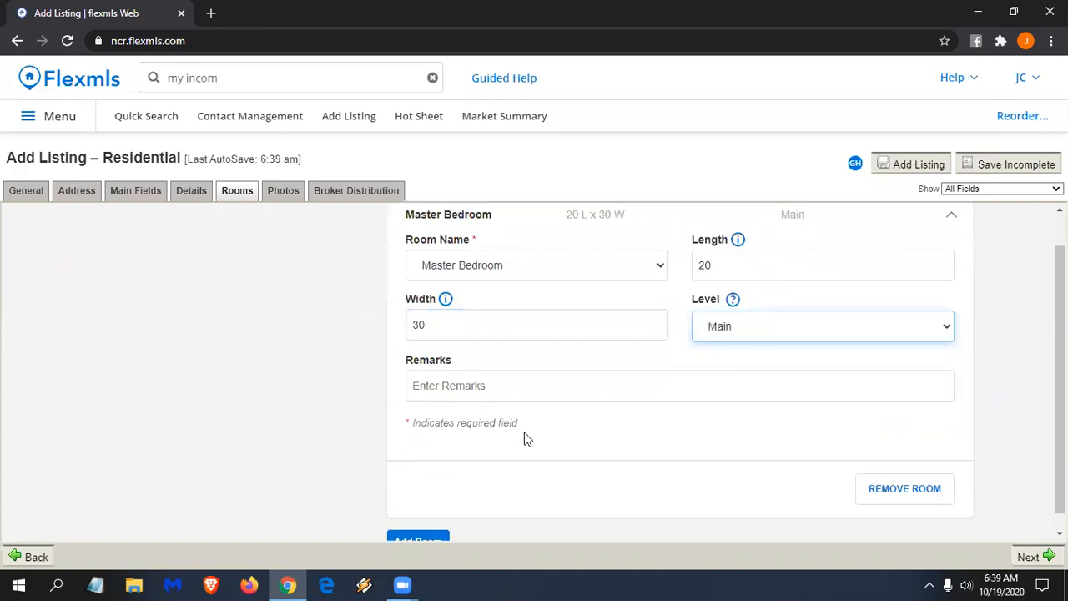
left_click(418, 524)
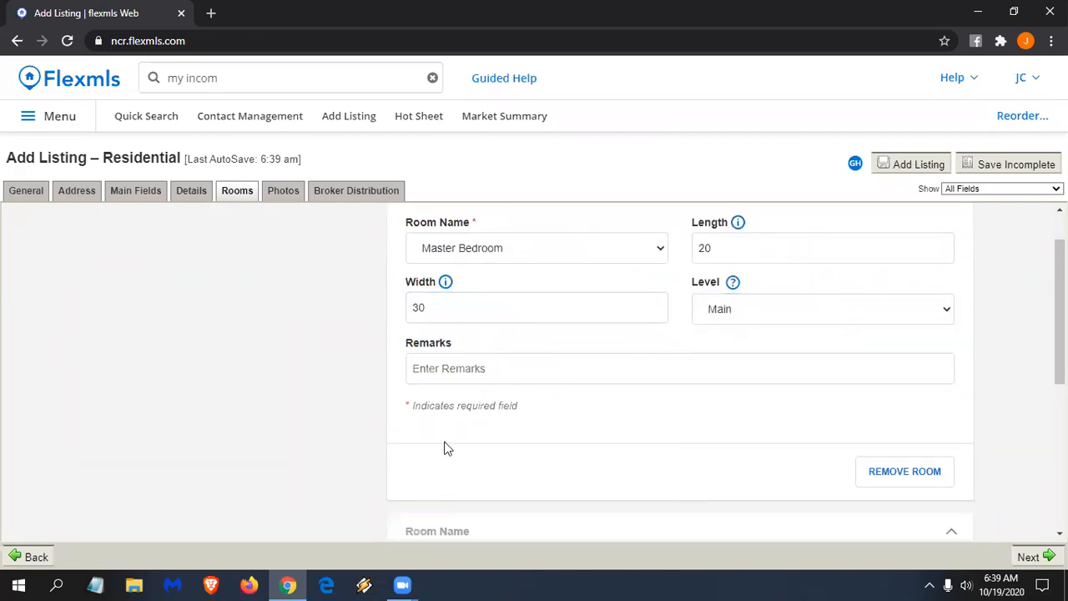
scroll(464, 408, "up", 1)
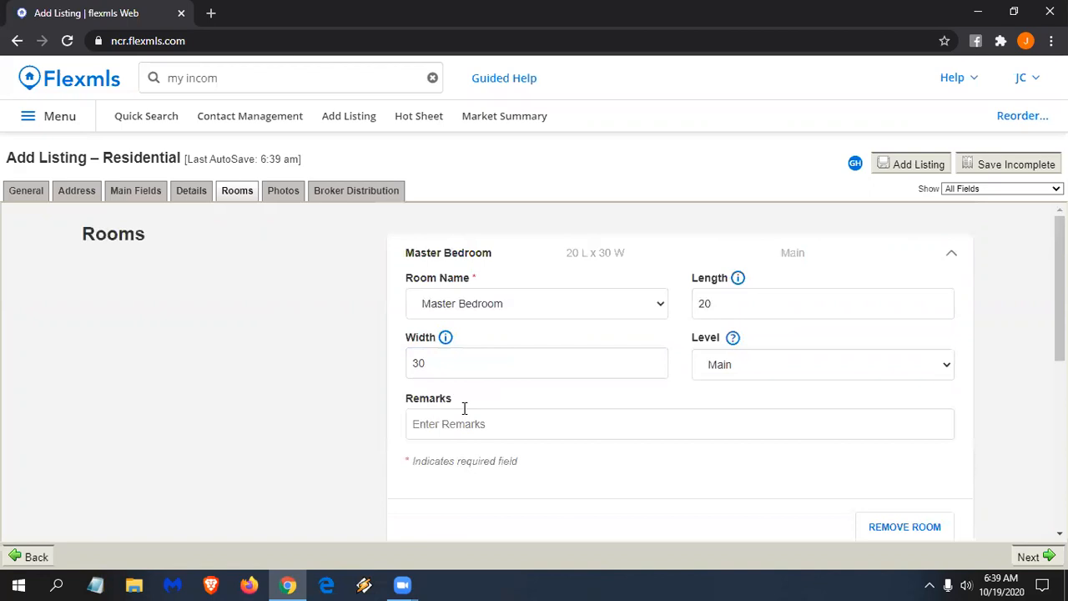
scroll(613, 351, "down", 1)
scroll(608, 362, "up", 1)
- Move past the Photos page to Broker Distribution, showing Realtor.COM, Zillow and ListHub checked
left_click(1042, 558)
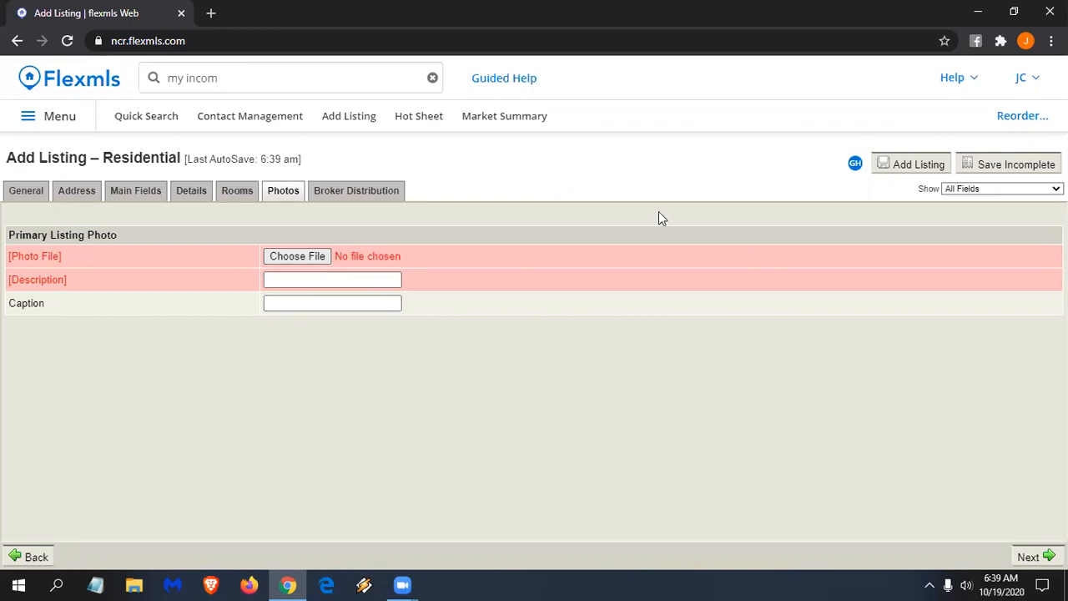
left_click(354, 196)
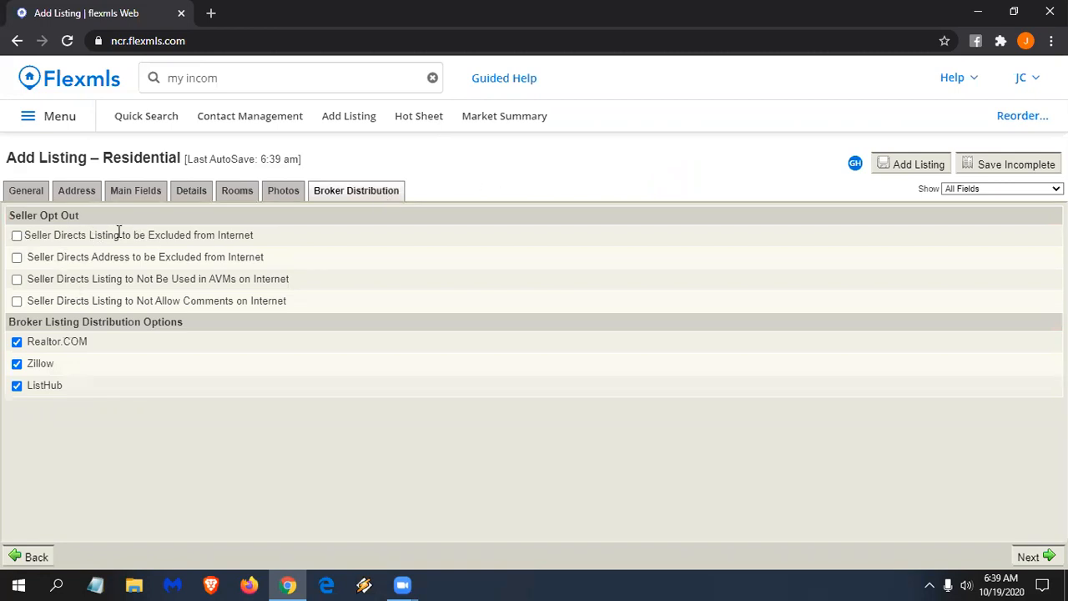
- Toggle the first Seller Opt Out checkbox on and back off, then open Help with this page
left_click(16, 237)
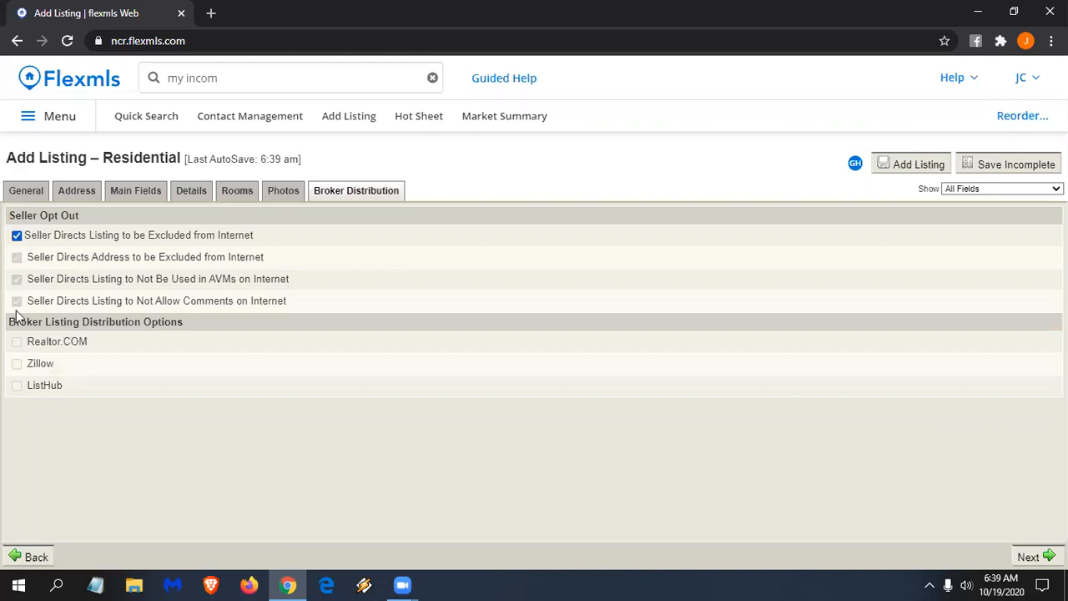
left_click(16, 236)
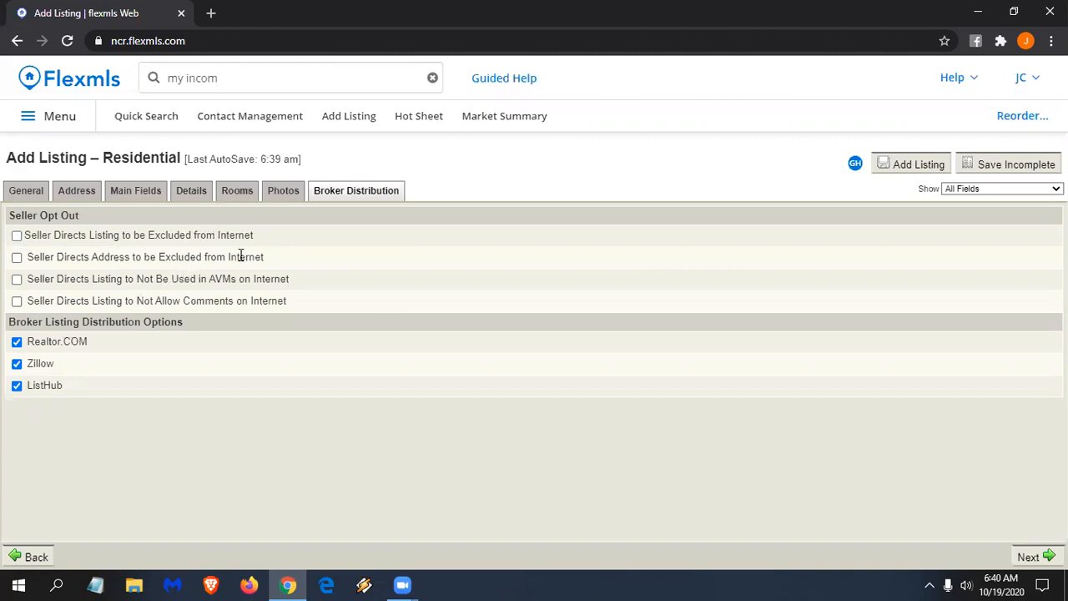
left_click(971, 83)
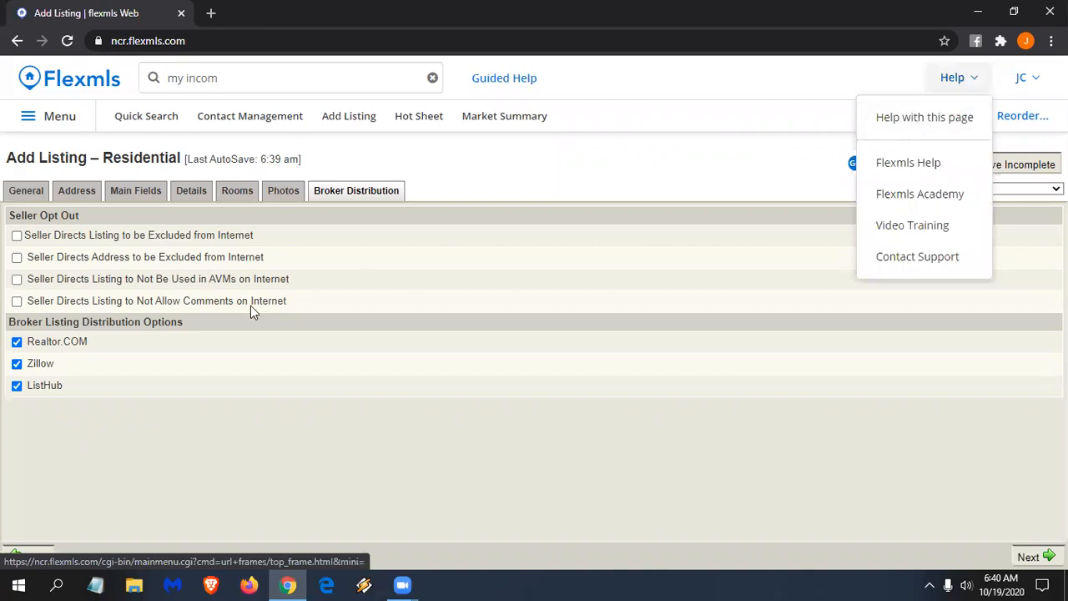
left_click(923, 120)
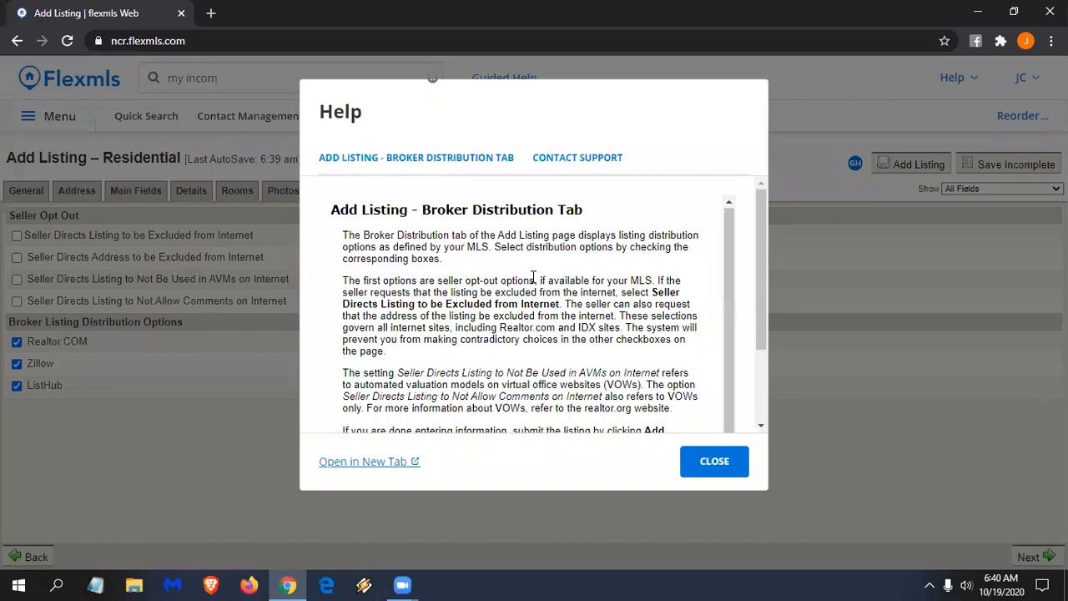
- Read through the page help, close it, and submit the listing with Add Listing
scroll(483, 301, "up", 1)
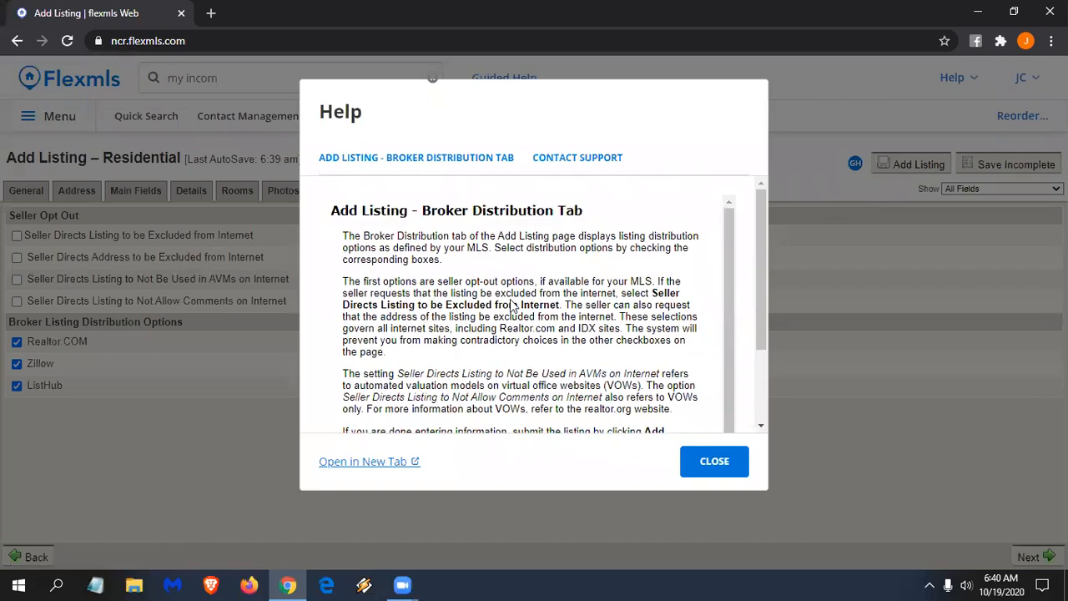
scroll(520, 293, "down", 1)
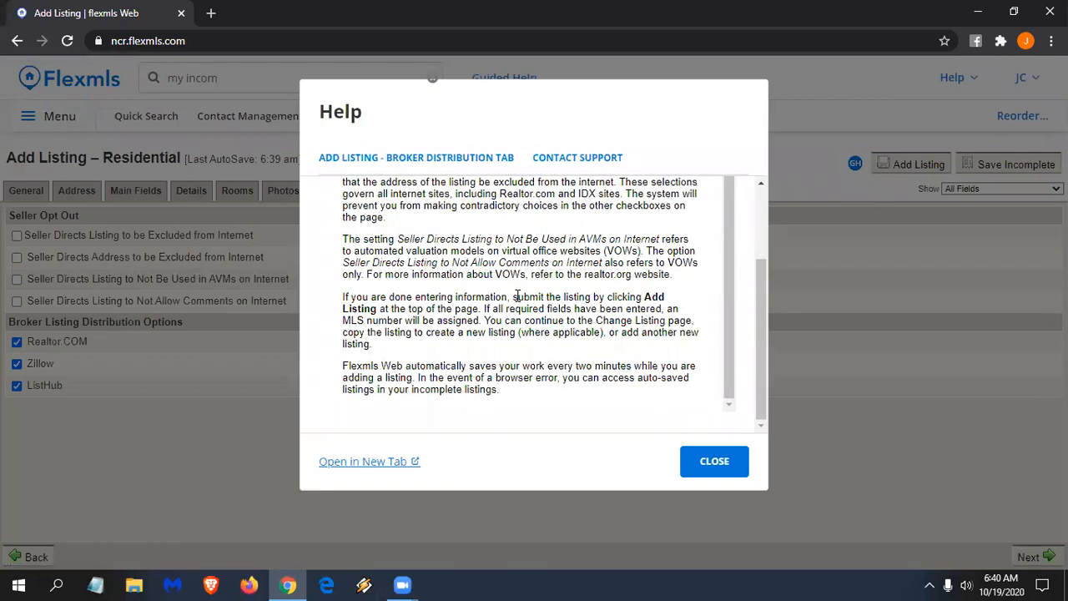
scroll(517, 296, "up", 1)
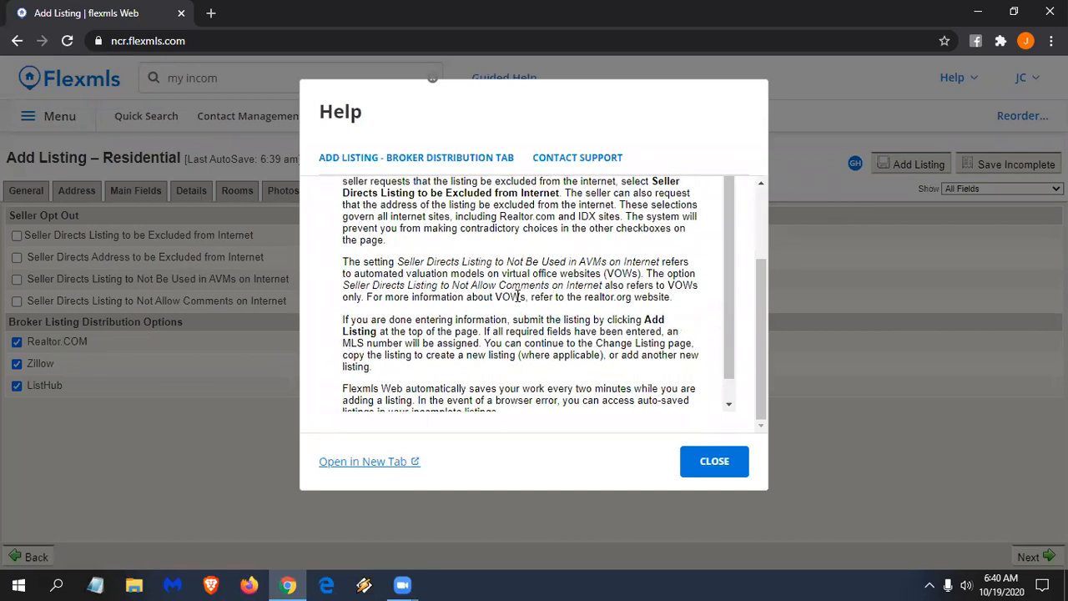
left_click(715, 459)
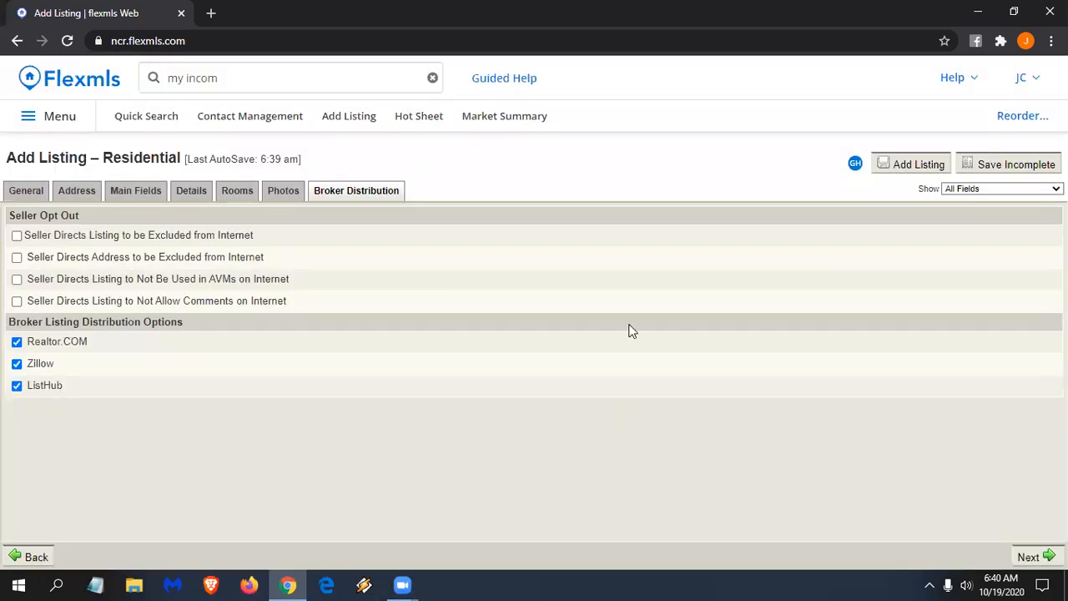
left_click(912, 166)
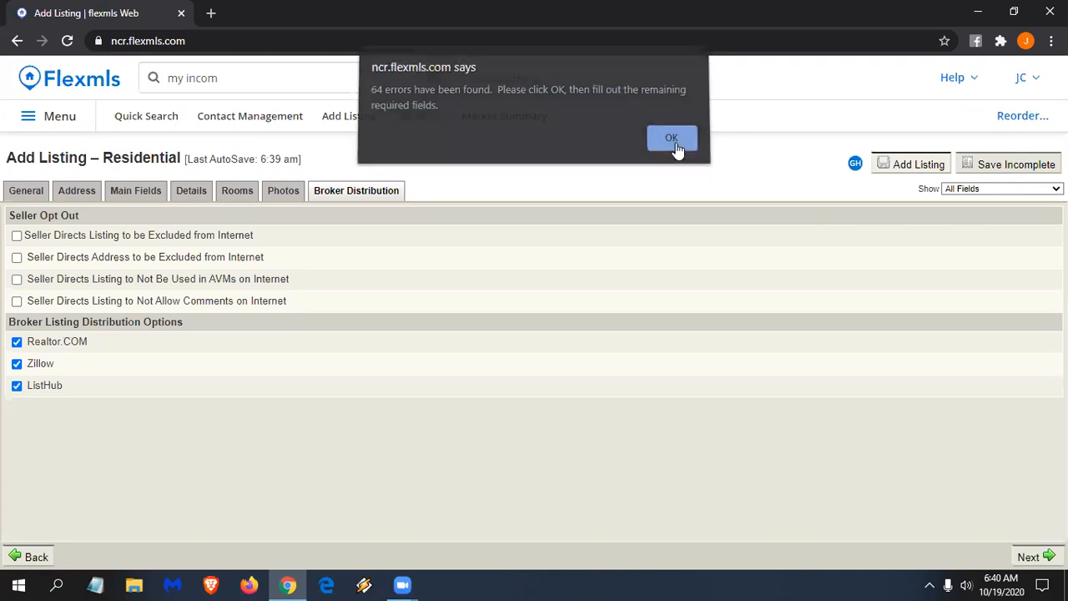
- Dismiss the 64-errors alert and review the empty required fields like Sub-Type and Listing Price
left_click(676, 143)
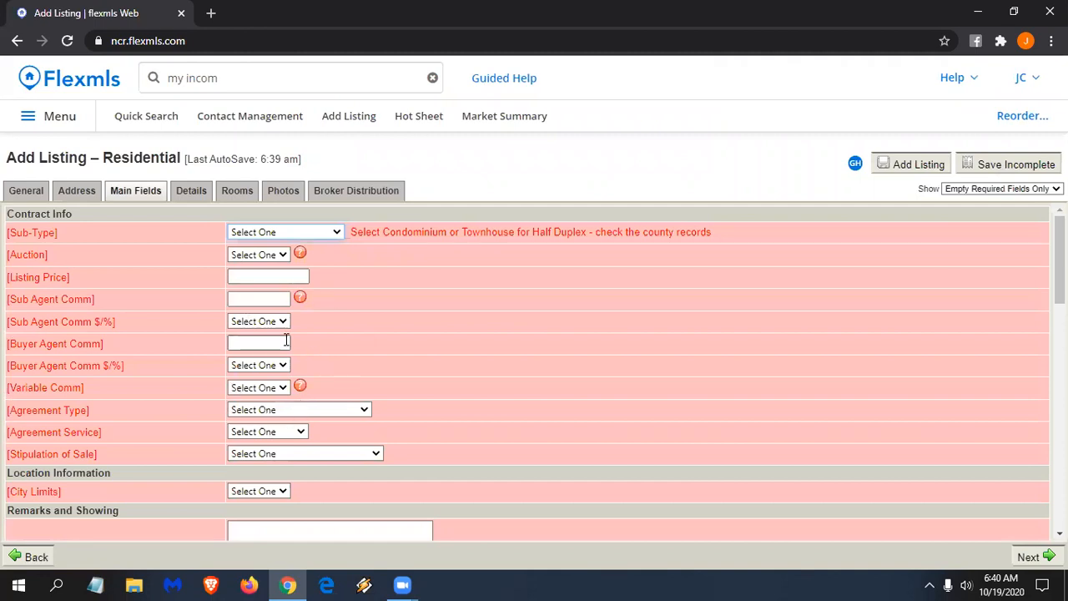
scroll(291, 344, "down", 3)
scroll(292, 344, "down", 6)
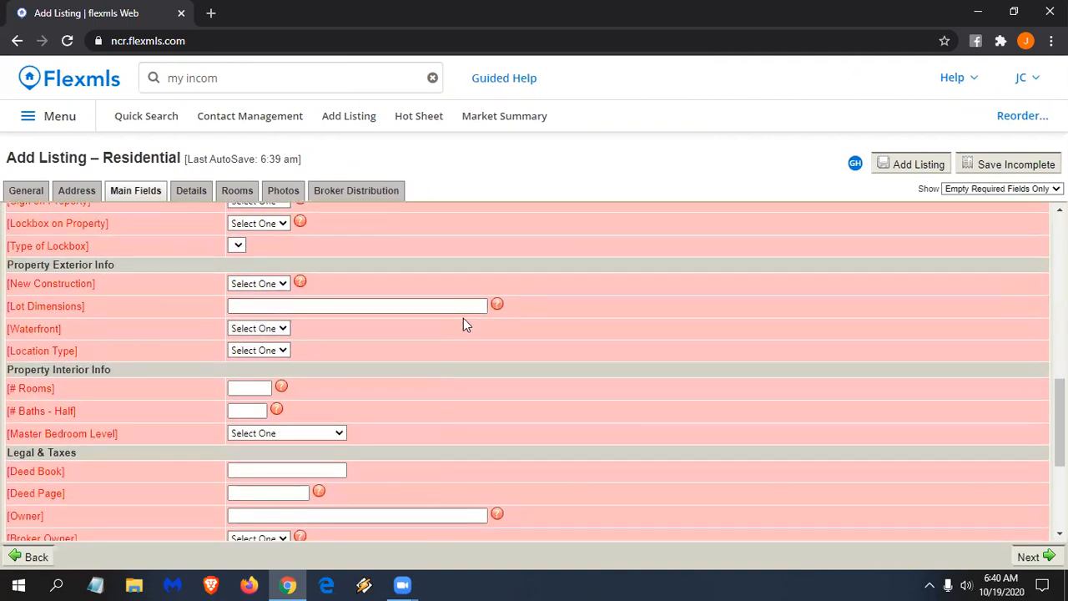
scroll(464, 325, "up", 10)
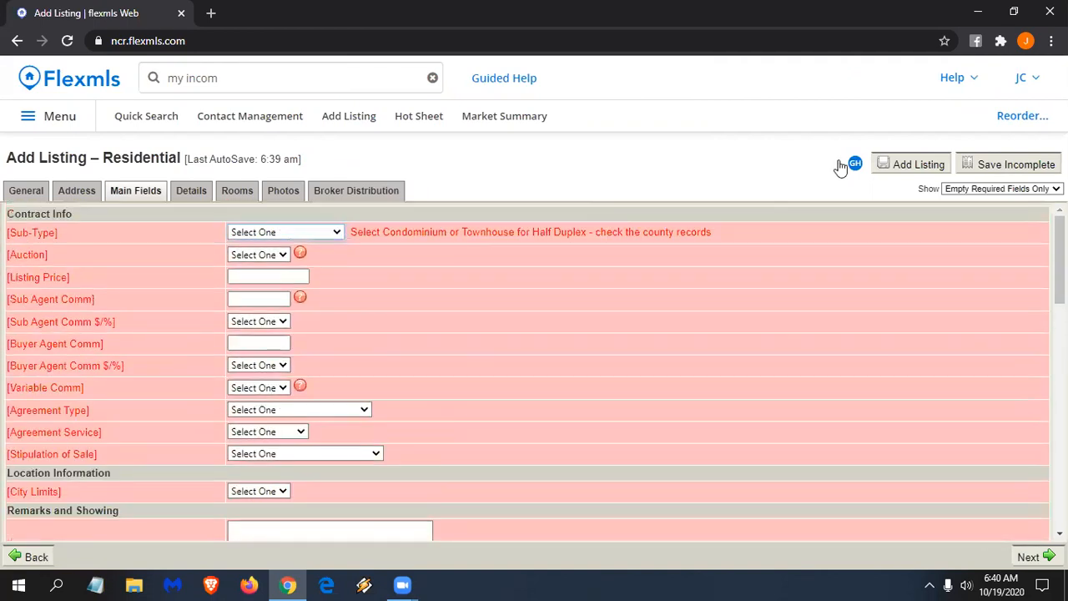
- Save the listing as Incomplete and look over its Change Incomplete Residential Listing page
left_click(1010, 166)
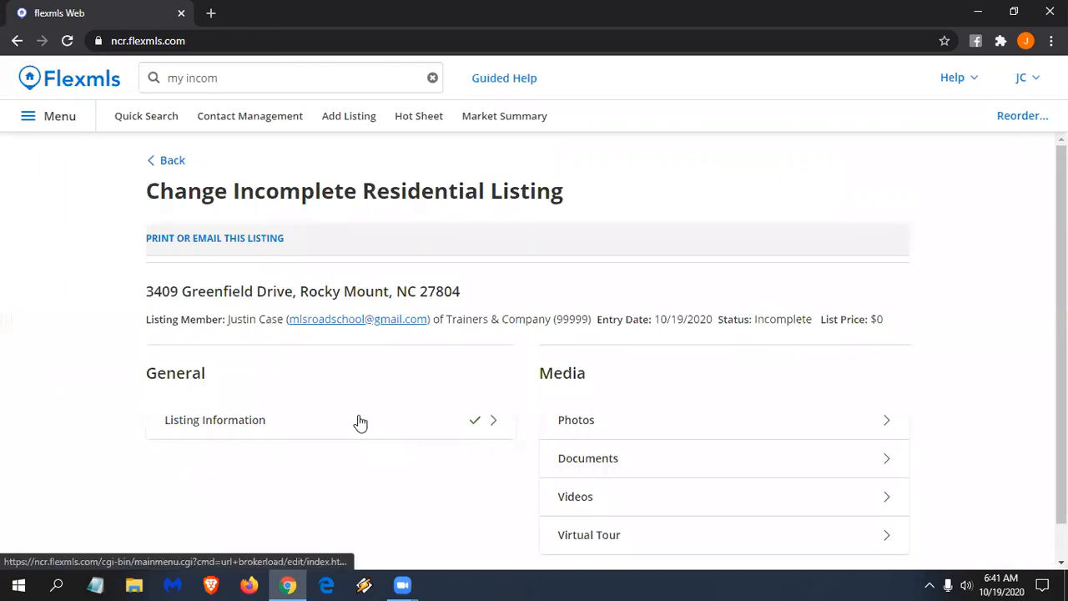
scroll(321, 428, "down", 1)
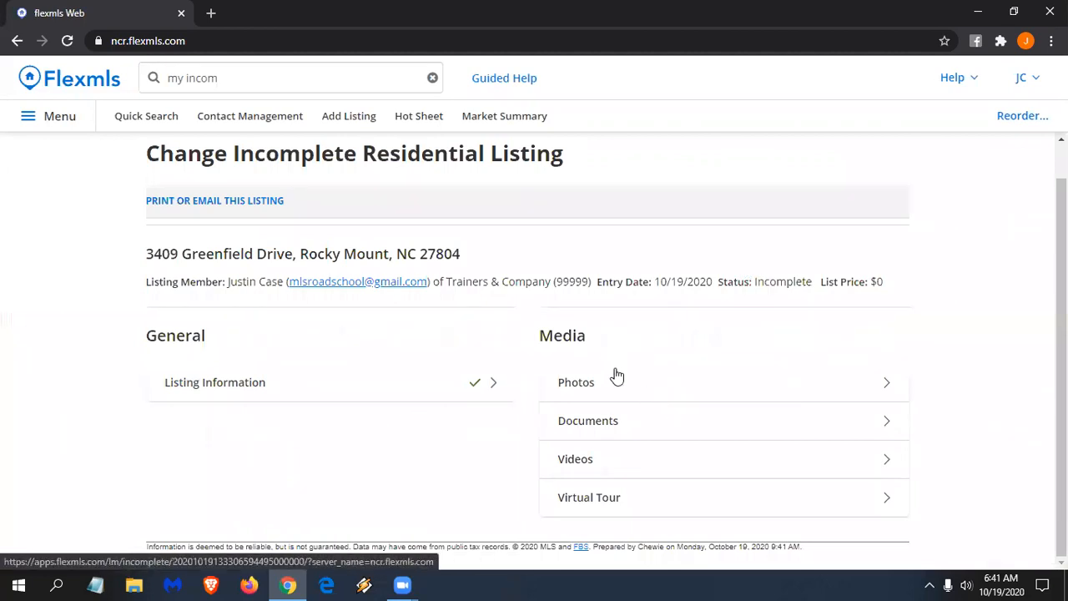
left_click(649, 416)
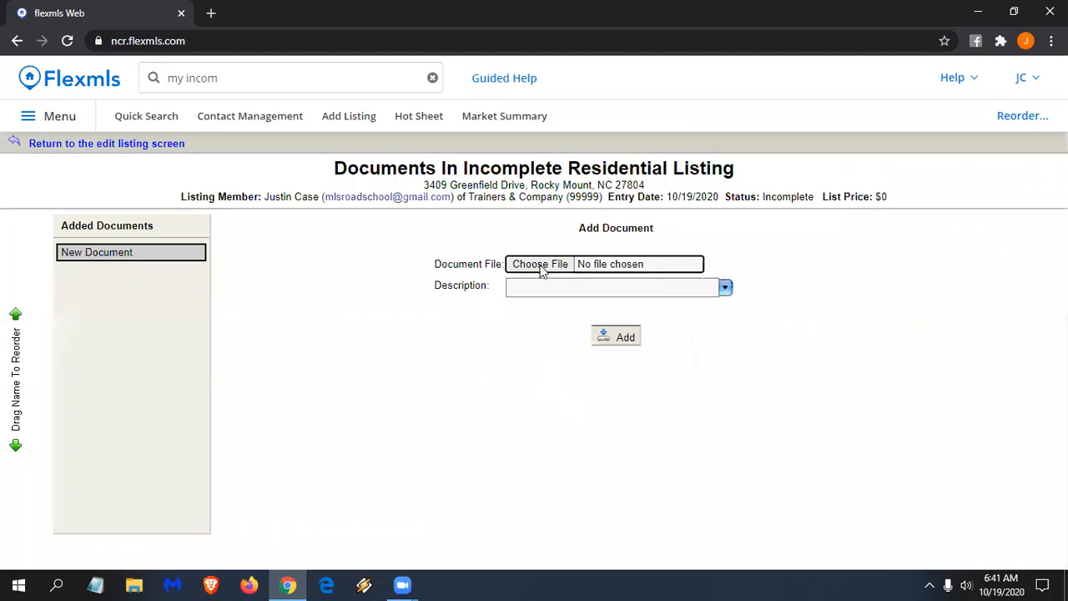
left_click(725, 289)
scroll(572, 374, "down", 1)
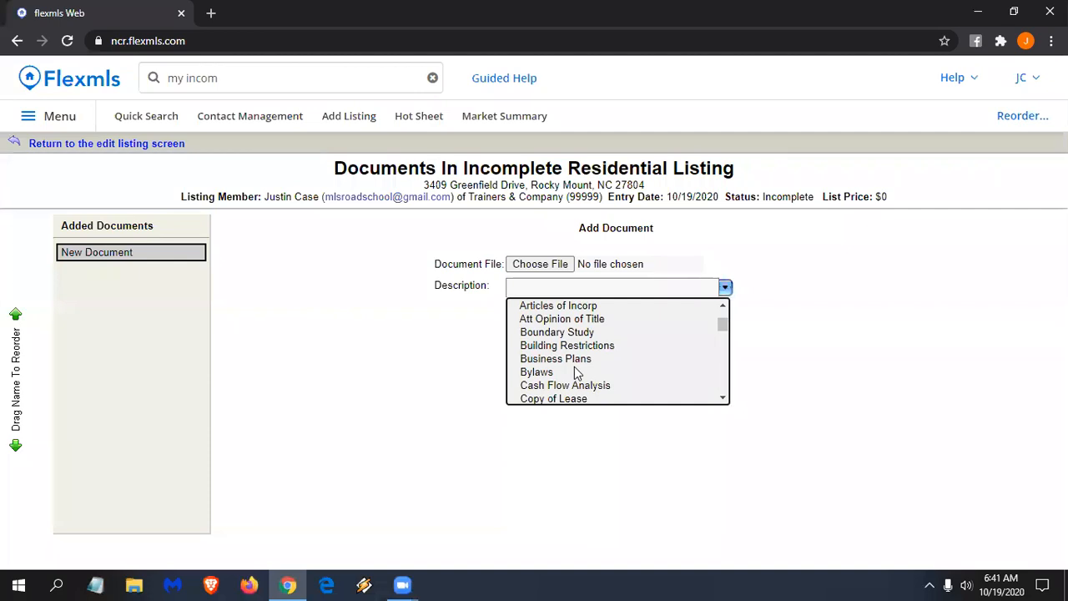
left_click(367, 417)
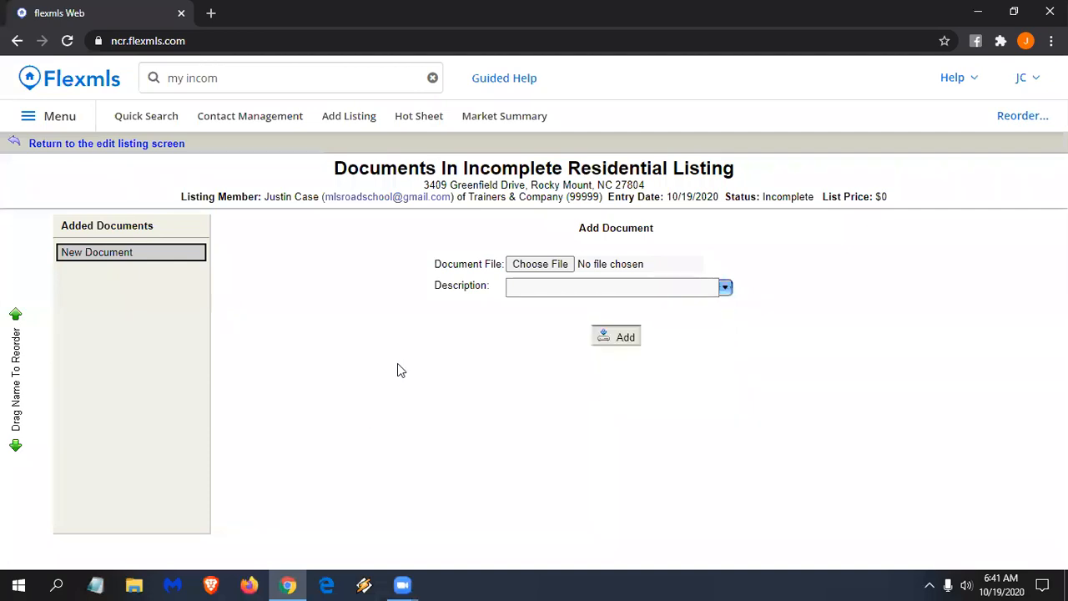
left_click(112, 145)
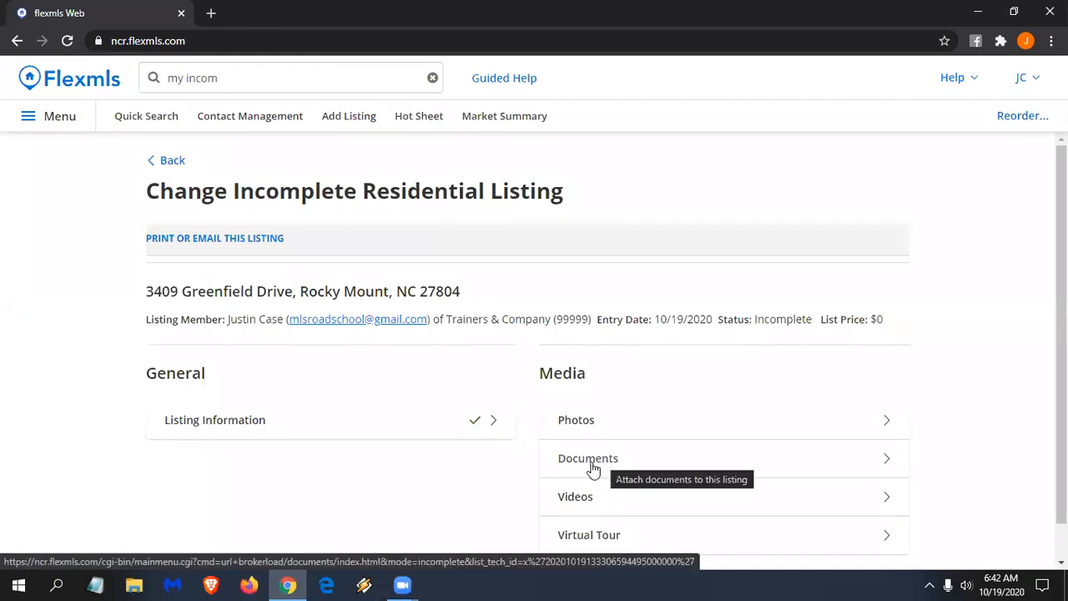
left_click(211, 14)
type("shrink pdf")
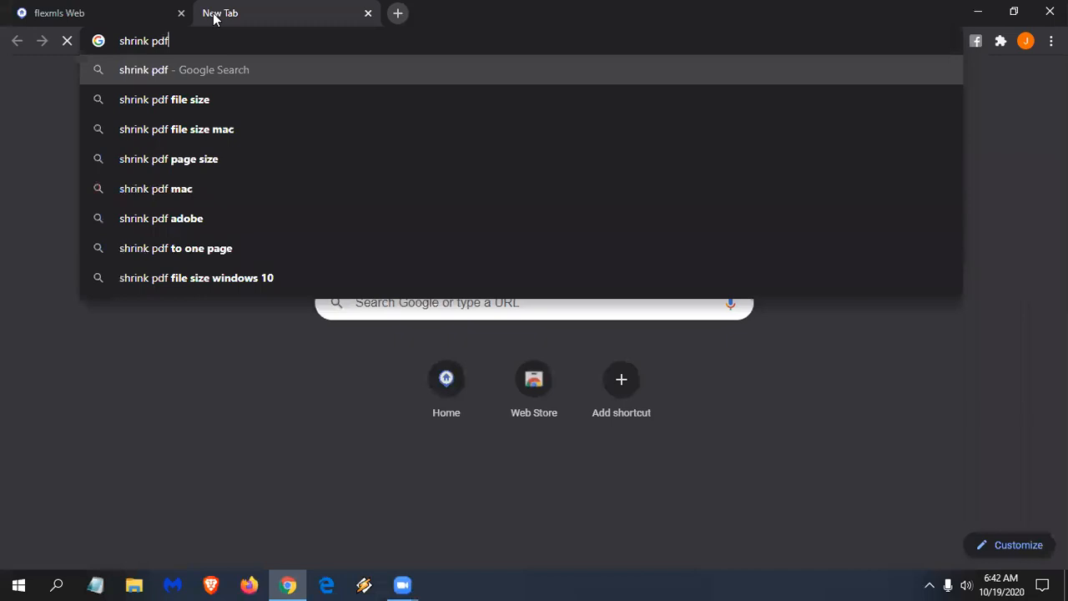
key("Return")
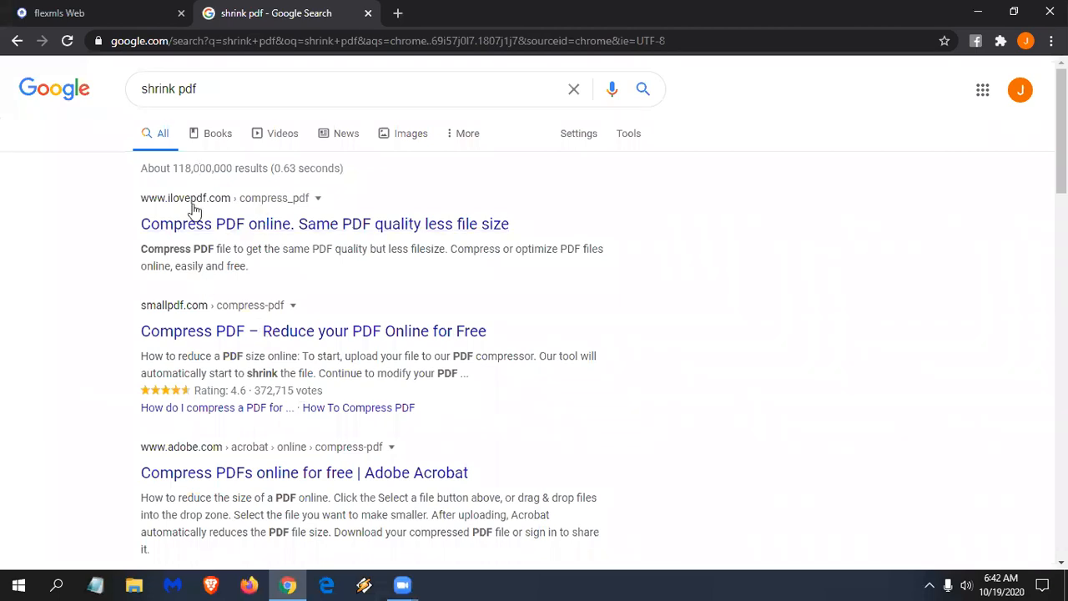
left_click(367, 14)
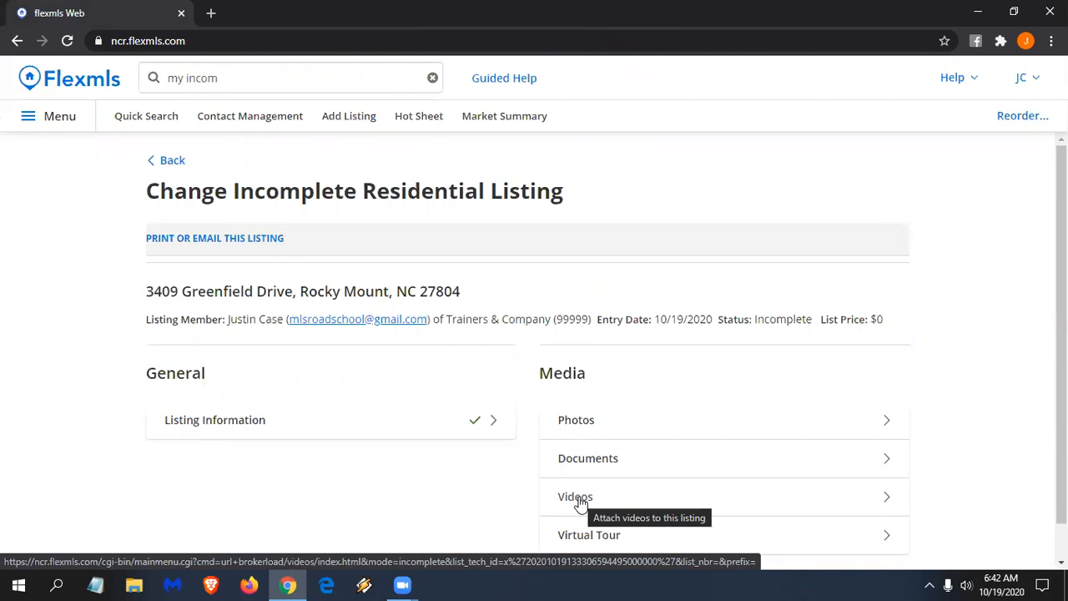
- Search 'mls intranet', open it in a new tab with Data Entry expanded, then return to the listing
left_click(230, 73)
type("mls in")
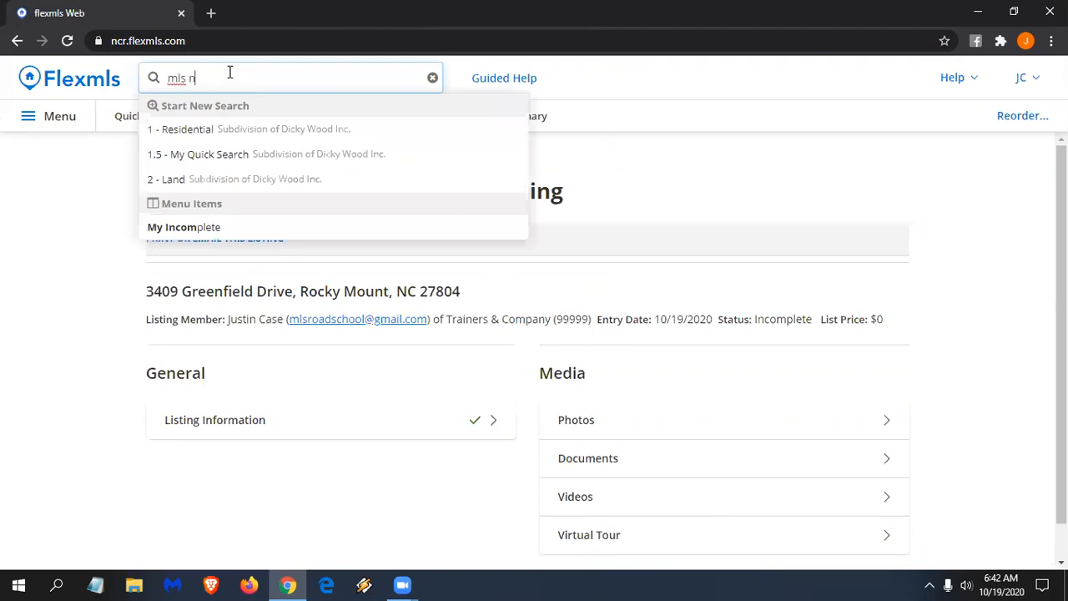
type("tranet")
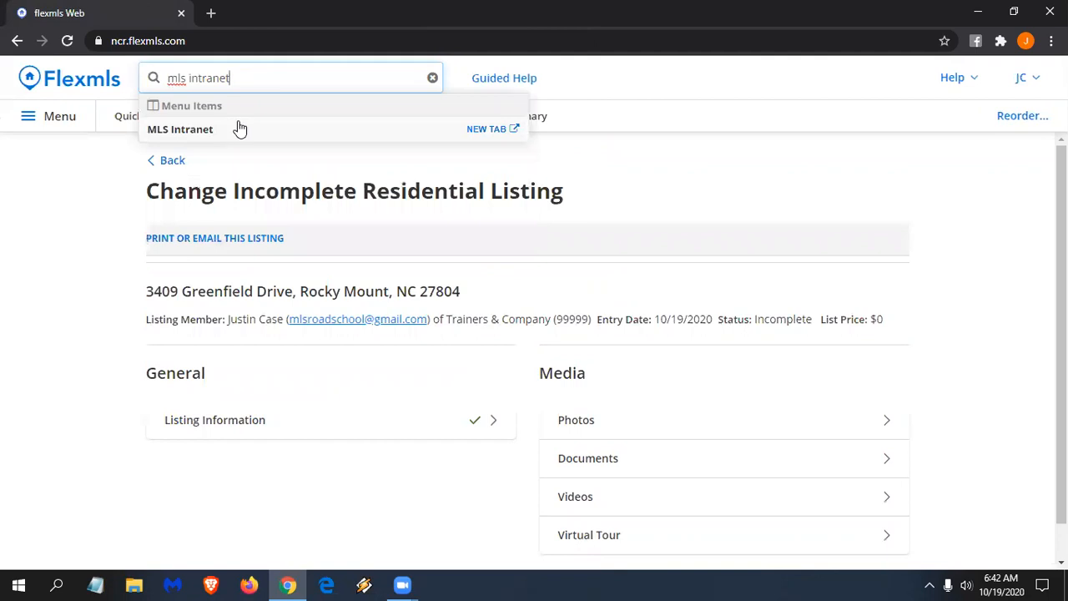
left_click(491, 136)
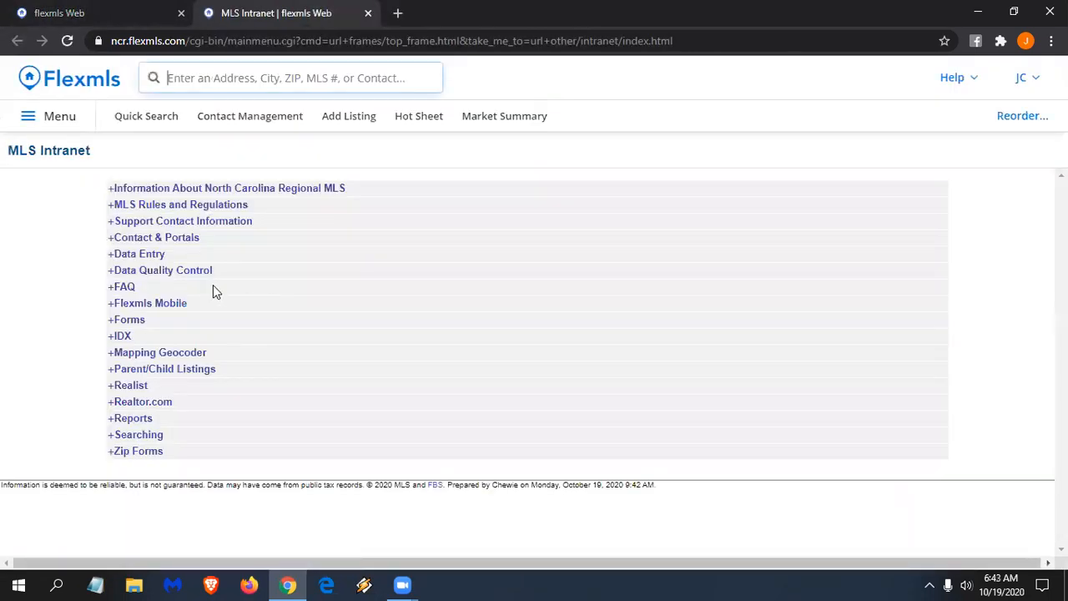
left_click(160, 255)
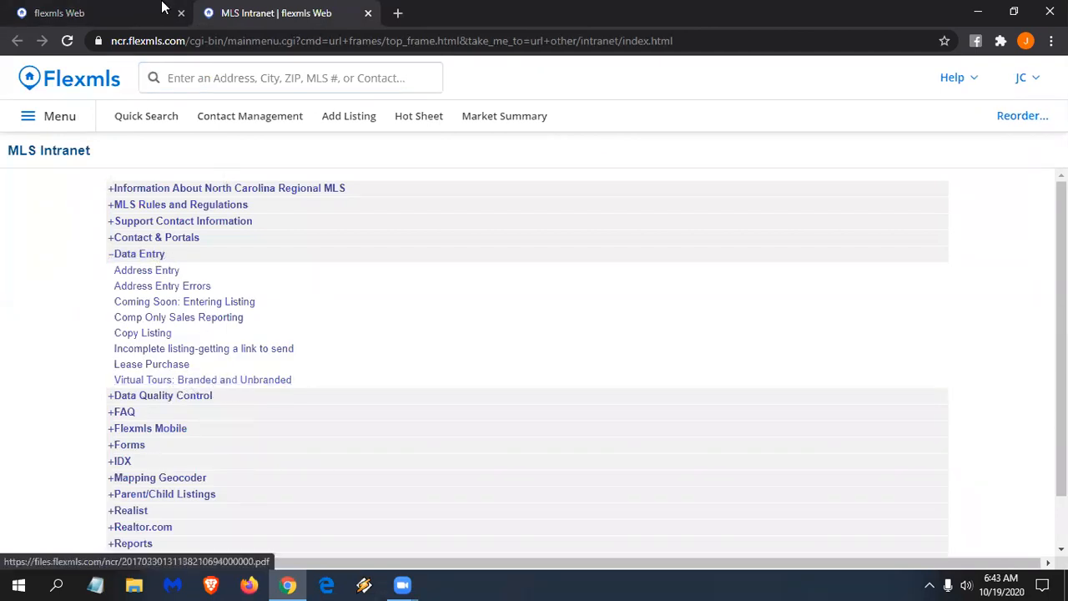
left_click(132, 15)
scroll(595, 477, "down", 1)
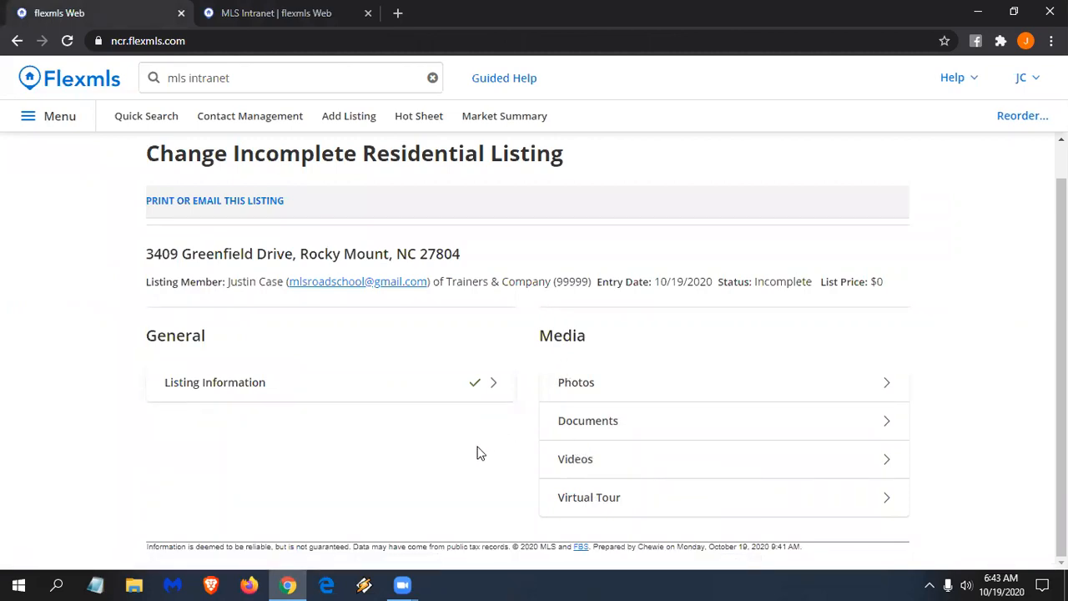
left_click(233, 388)
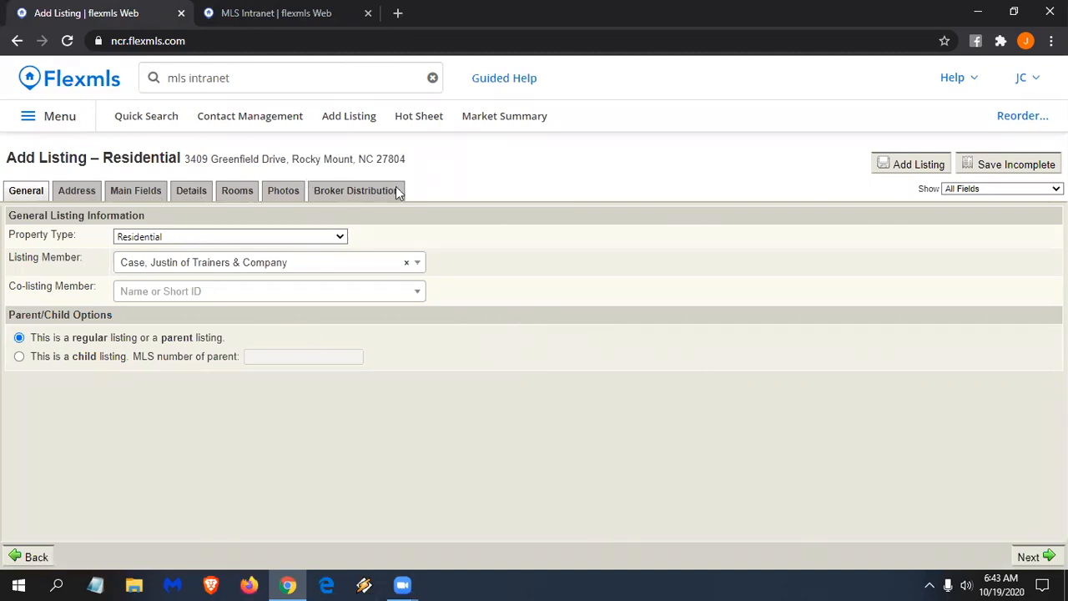
left_click(968, 188)
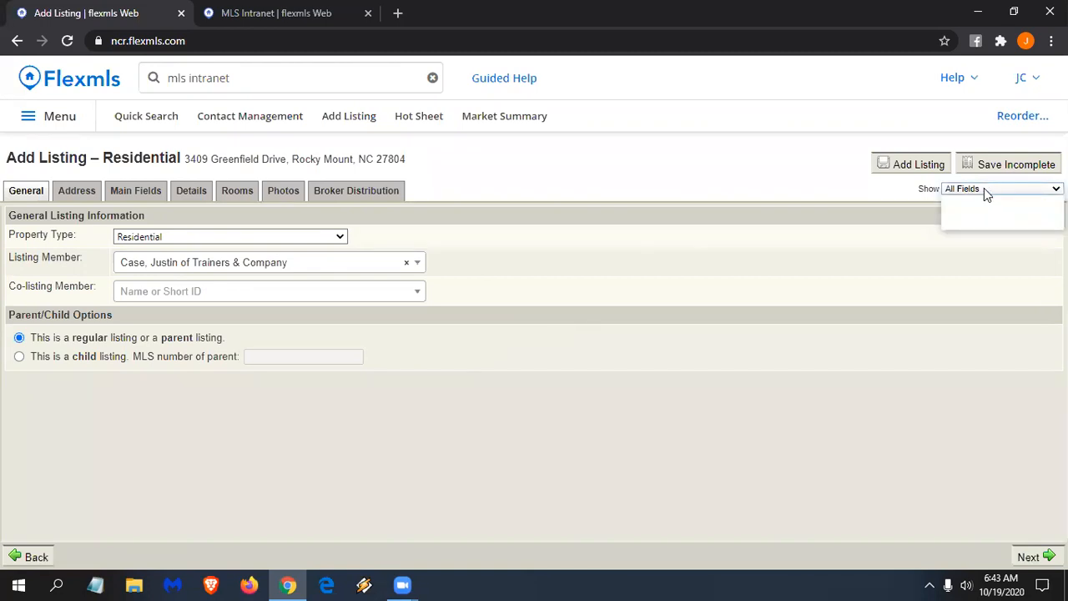
left_click(983, 189)
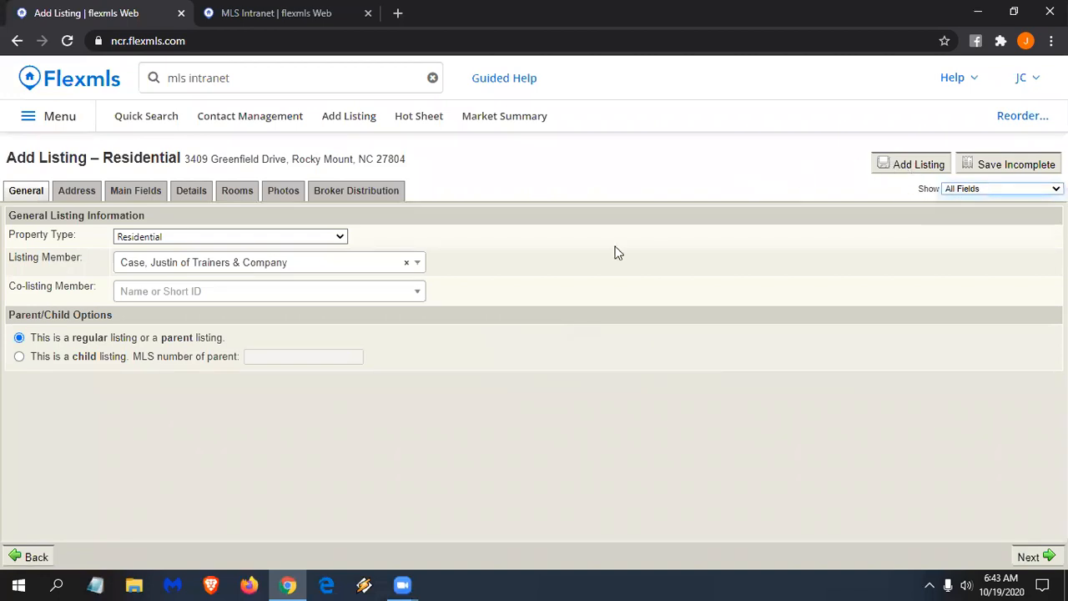
key("space")
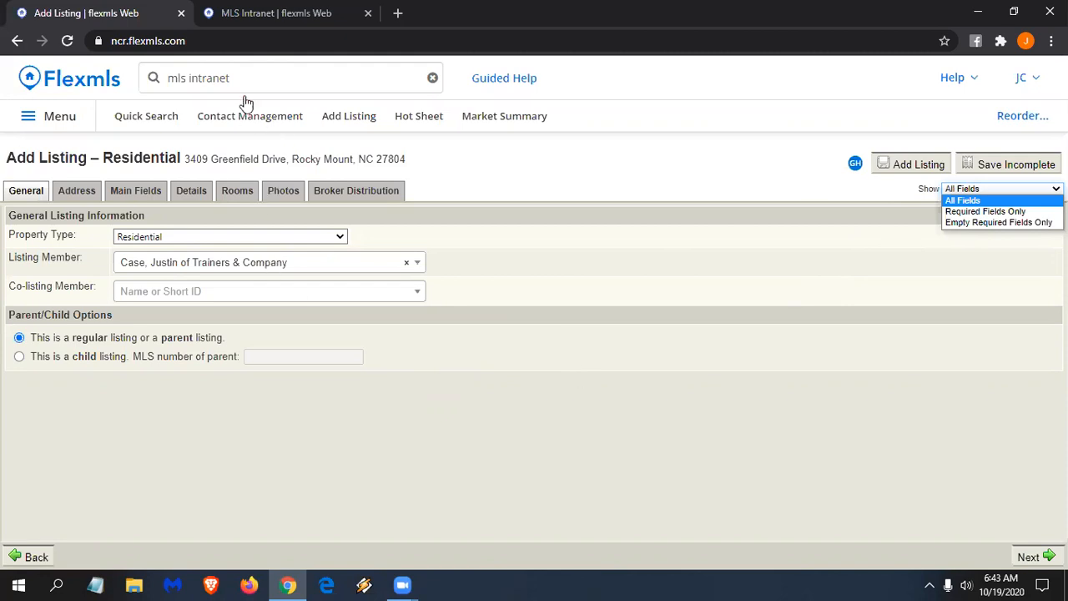
- Quick-search 'change' to open Change Listing, leave the unsaved form, and return to MLS Intranet
left_click(255, 72)
type("add")
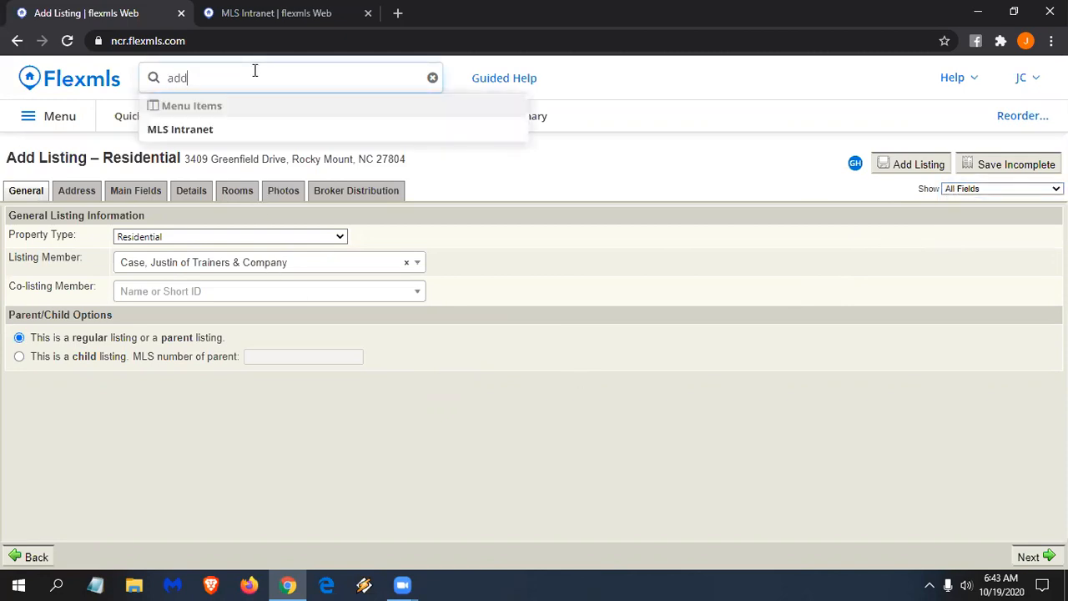
double_click(215, 74)
type("cha")
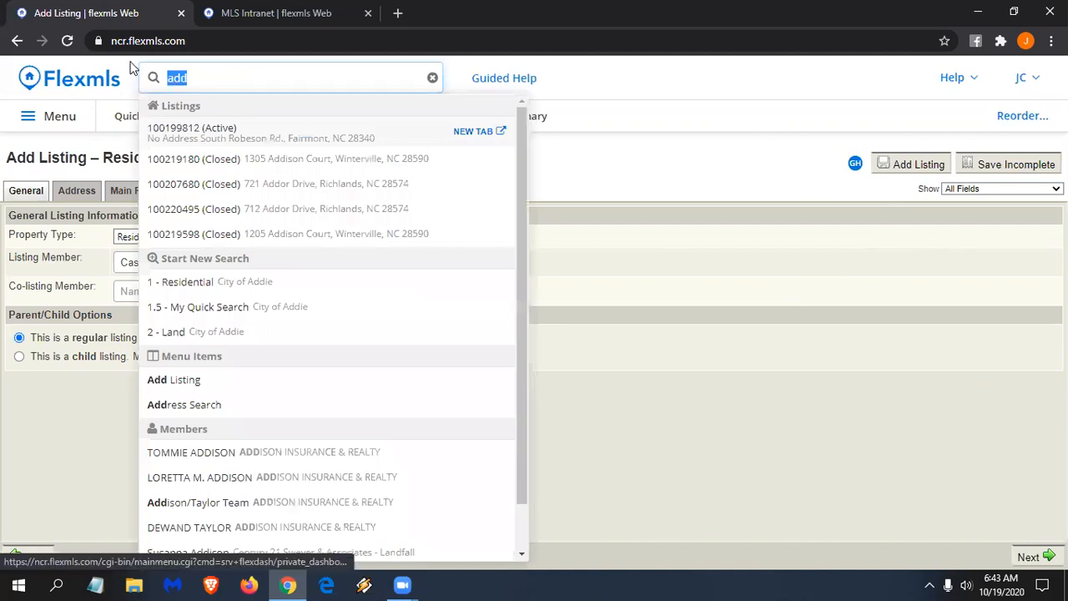
type("nge")
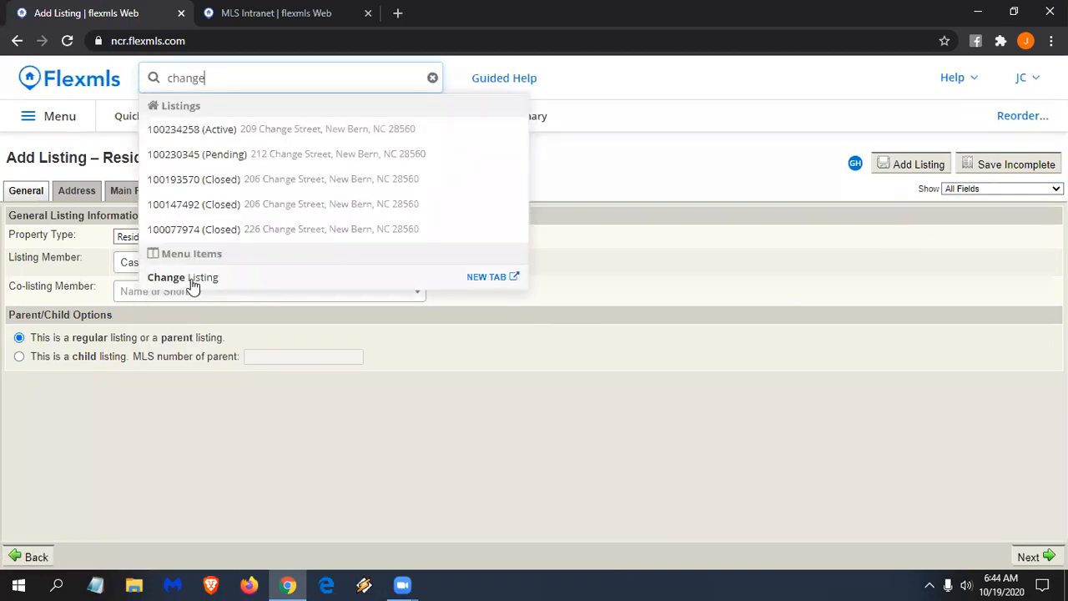
left_click(207, 280)
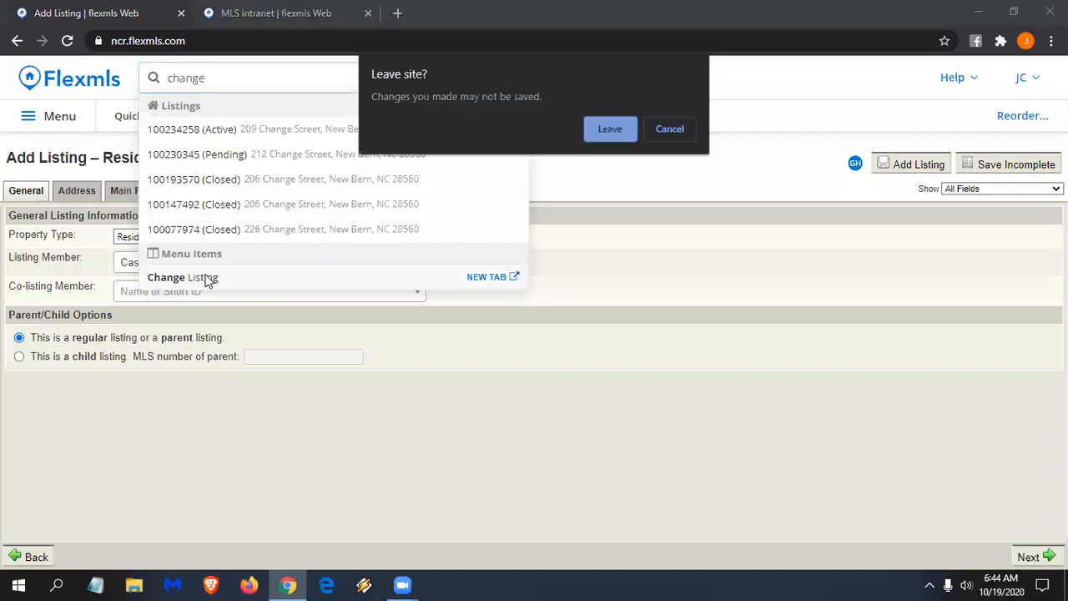
left_click(607, 131)
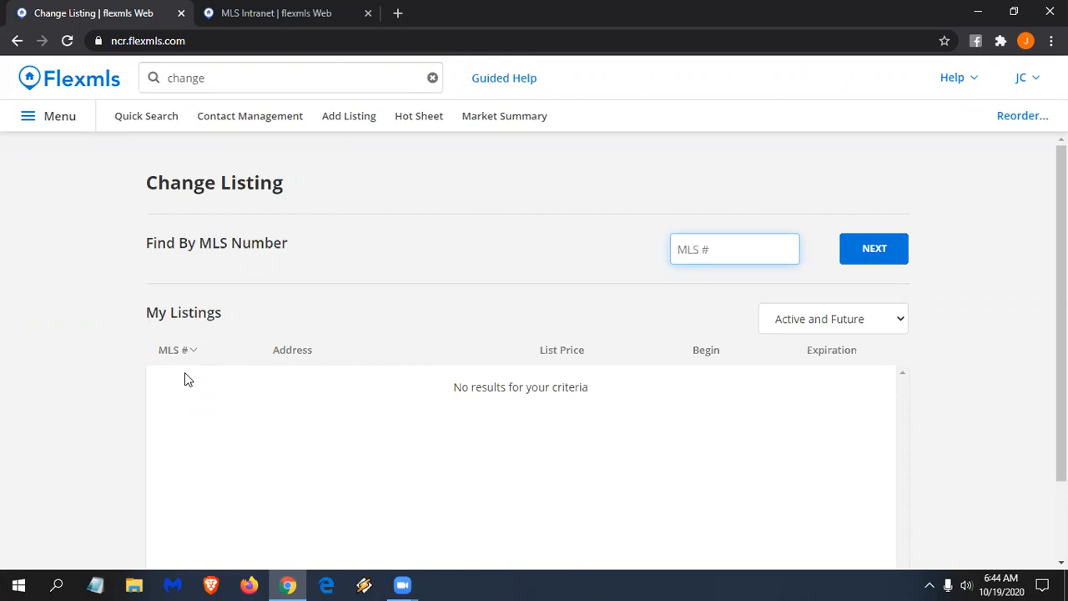
left_click(255, 16)
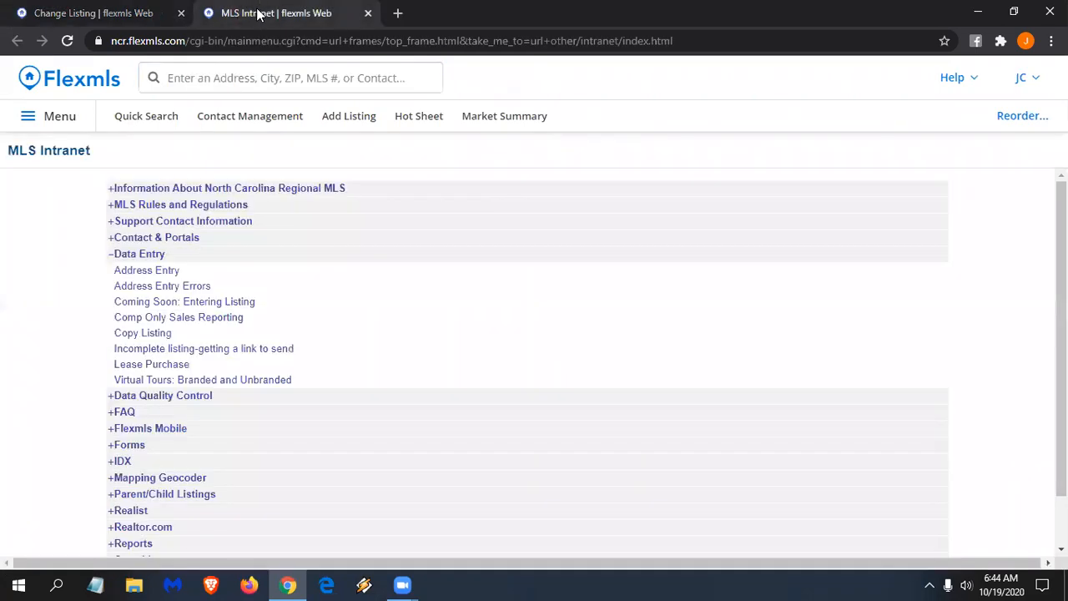
- Expand the Data Quality Control and Parent/Child Listings topics to show Check IT and parent/child articles
left_click(162, 397)
scroll(125, 380, "down", 2)
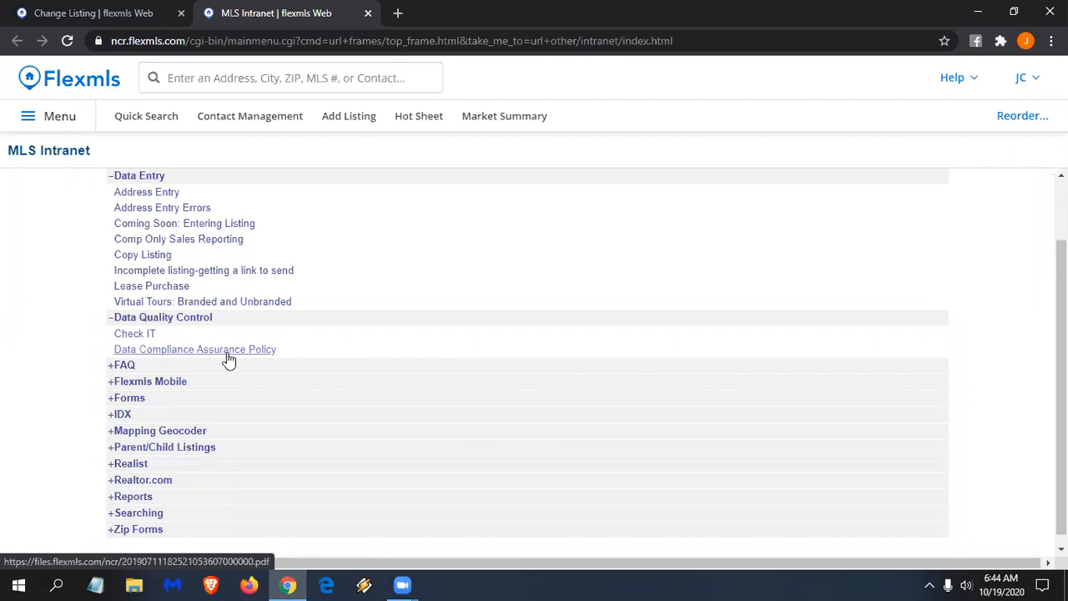
scroll(227, 357, "up", 2)
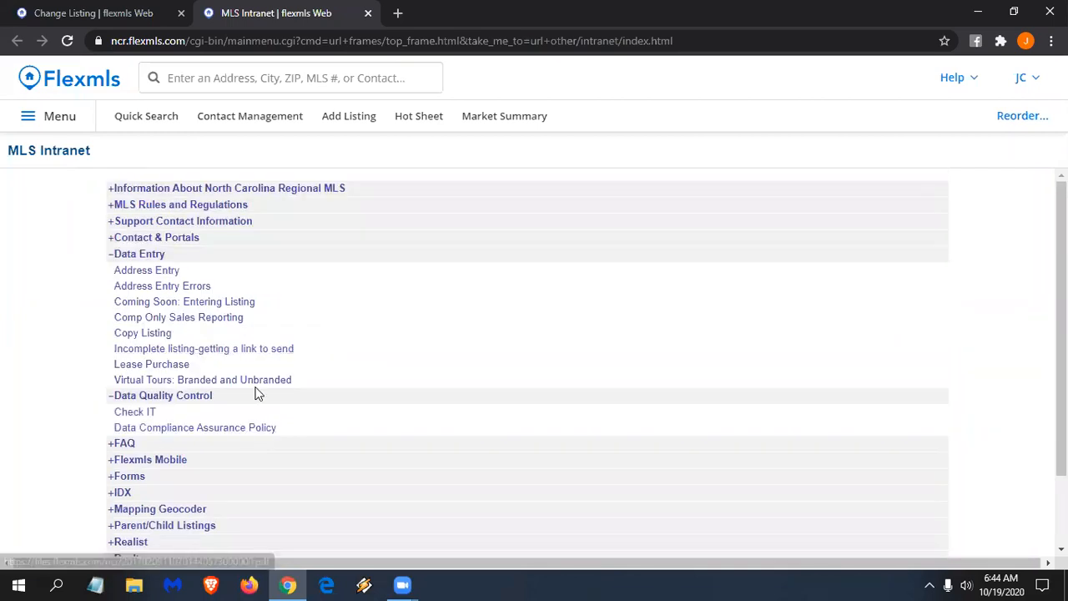
left_click(151, 270)
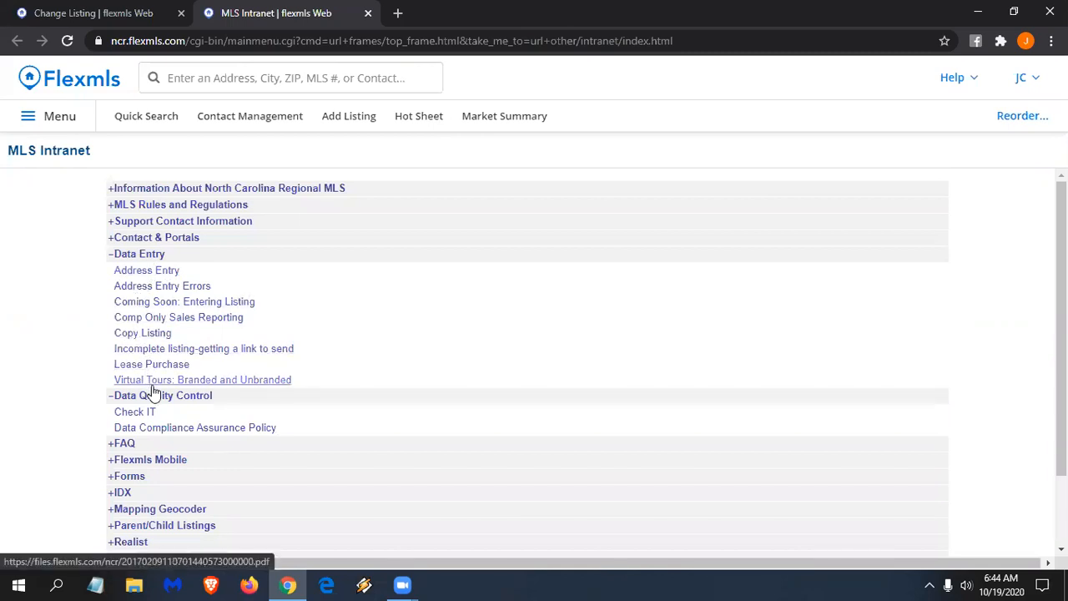
scroll(154, 392, "down", 1)
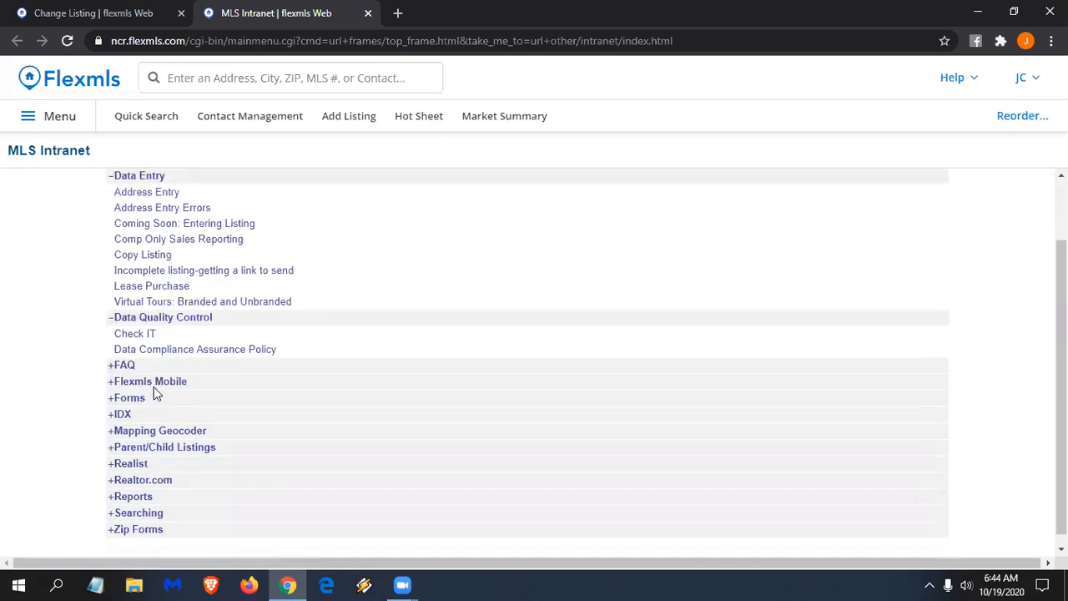
left_click(178, 450)
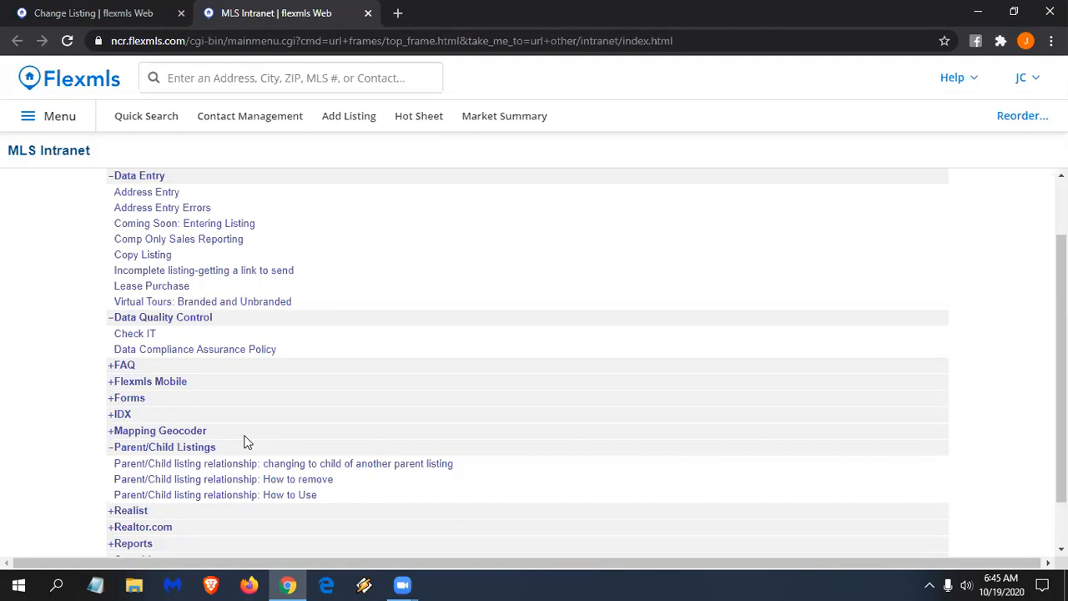
scroll(283, 329, "up", 1)
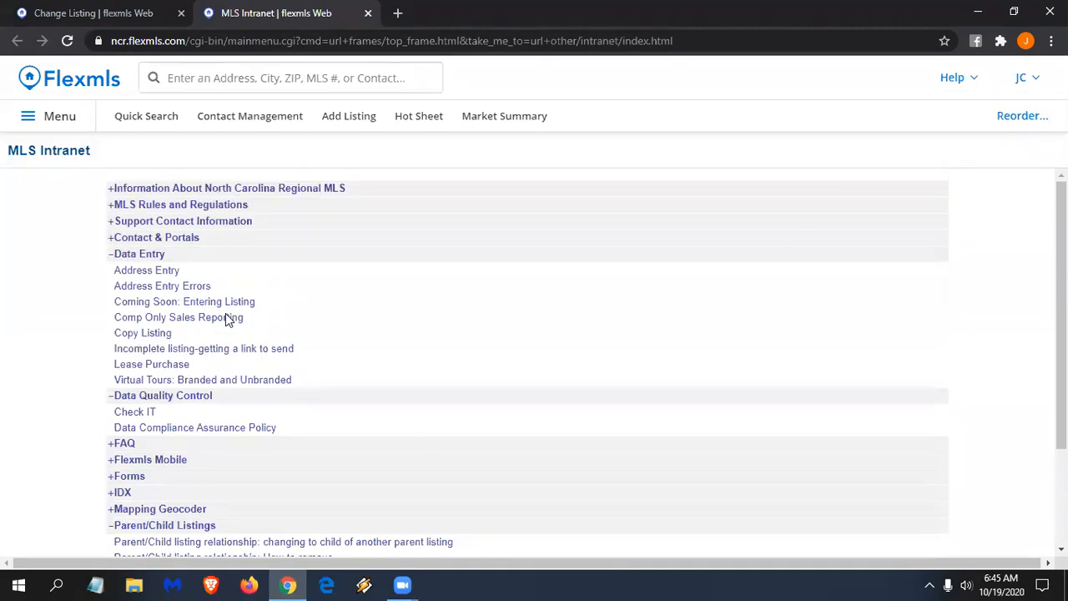
- Return to the Home dashboard and change its layout to two columns
left_click(101, 83)
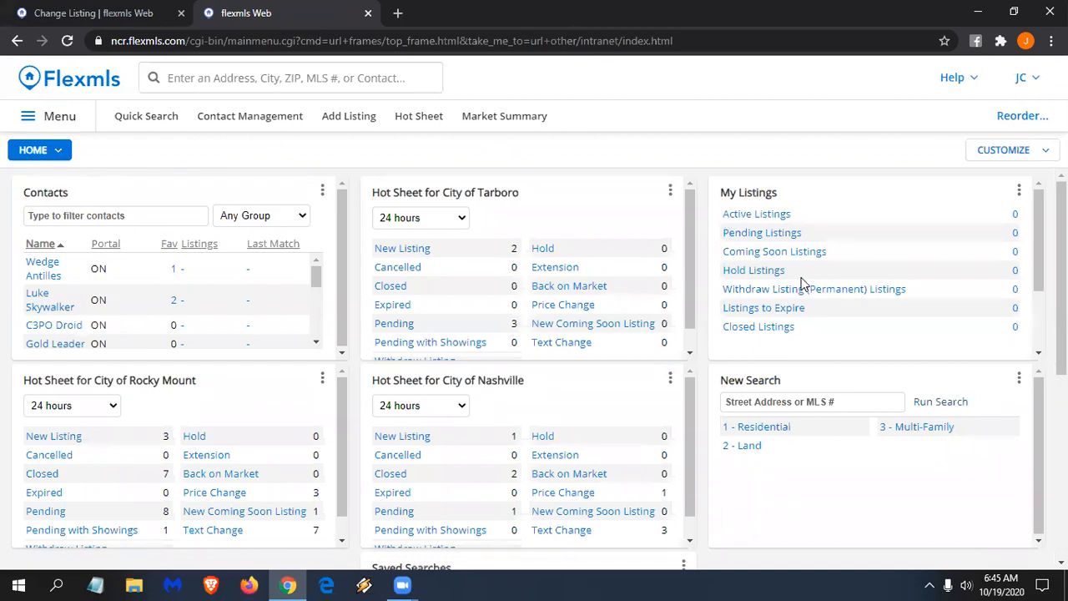
left_click(1033, 150)
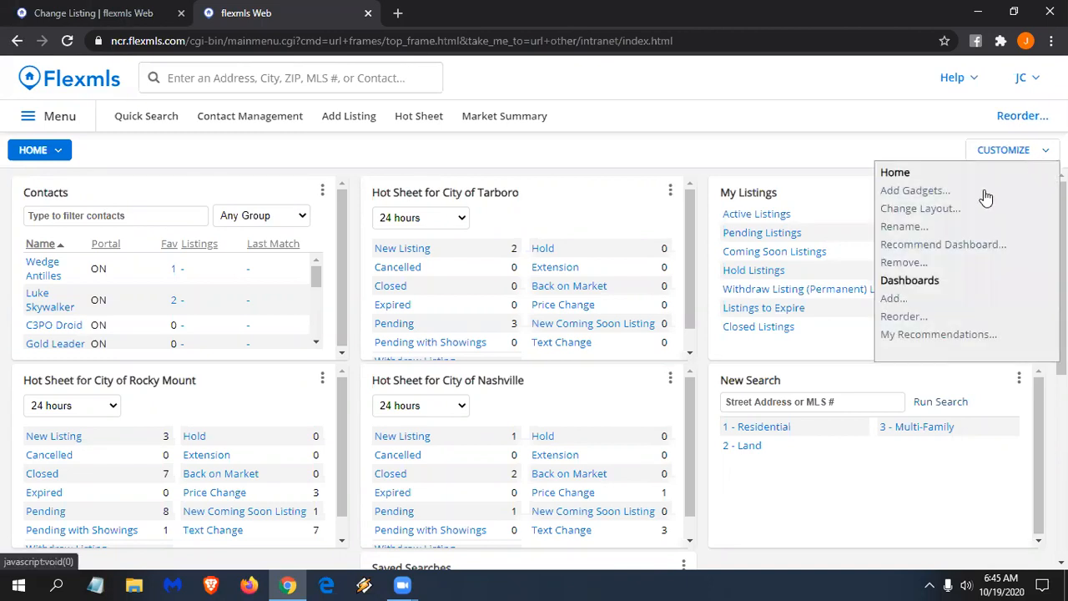
left_click(918, 208)
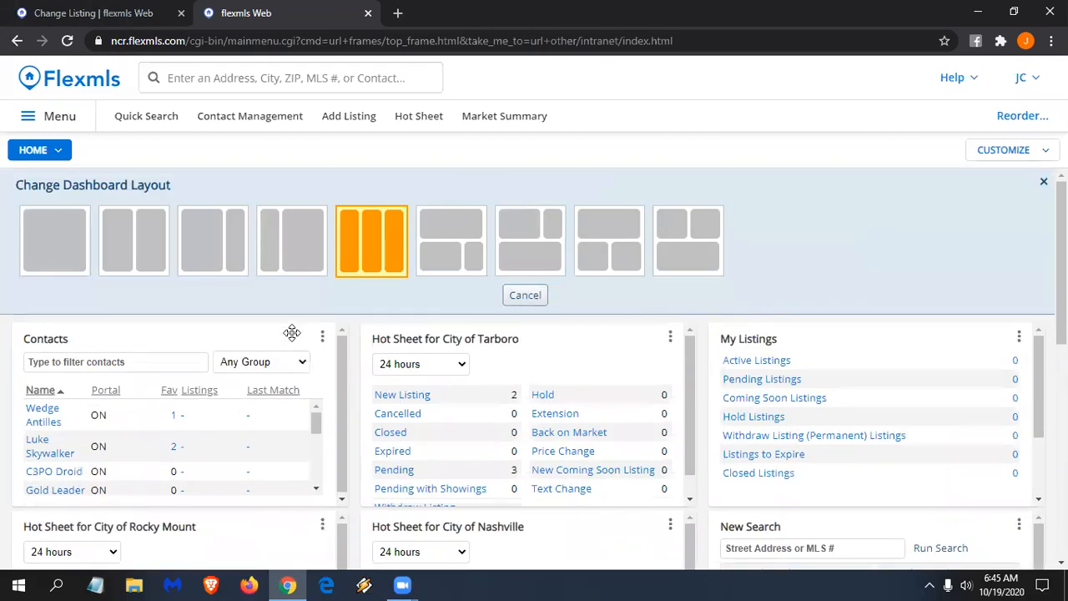
left_click(136, 250)
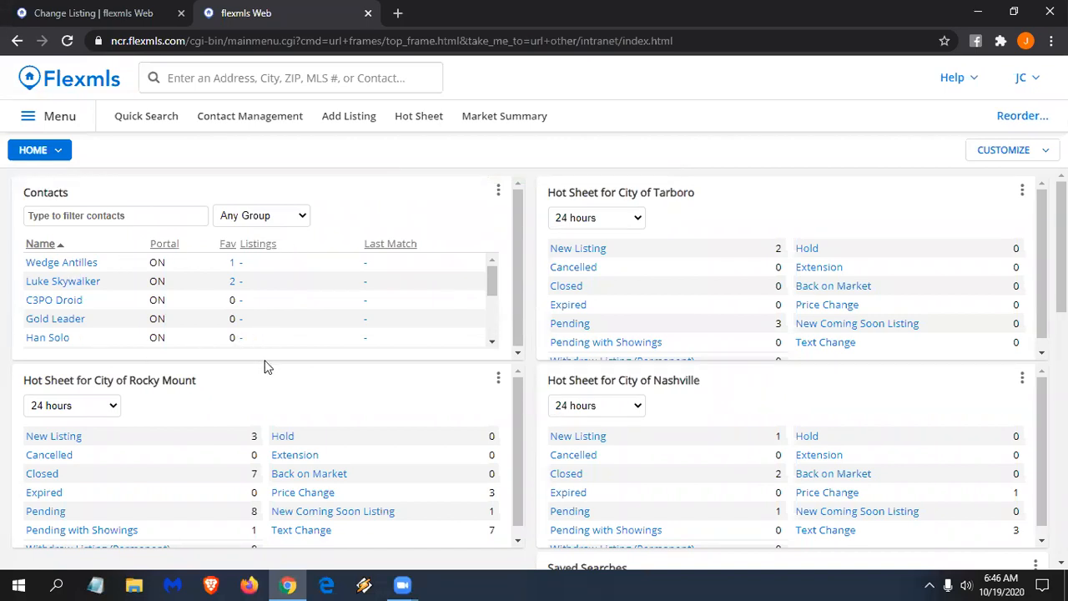
left_click(499, 192)
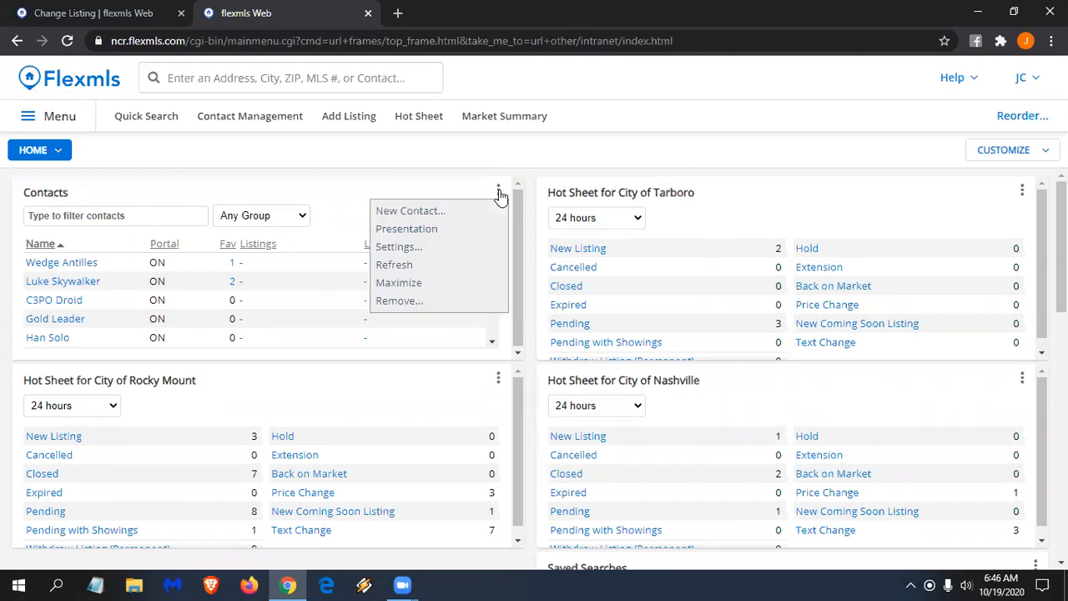
- Add the Portal and Fav columns to the Contacts gadget and save the settings
left_click(412, 253)
left_click_drag(345, 256, 346, 262)
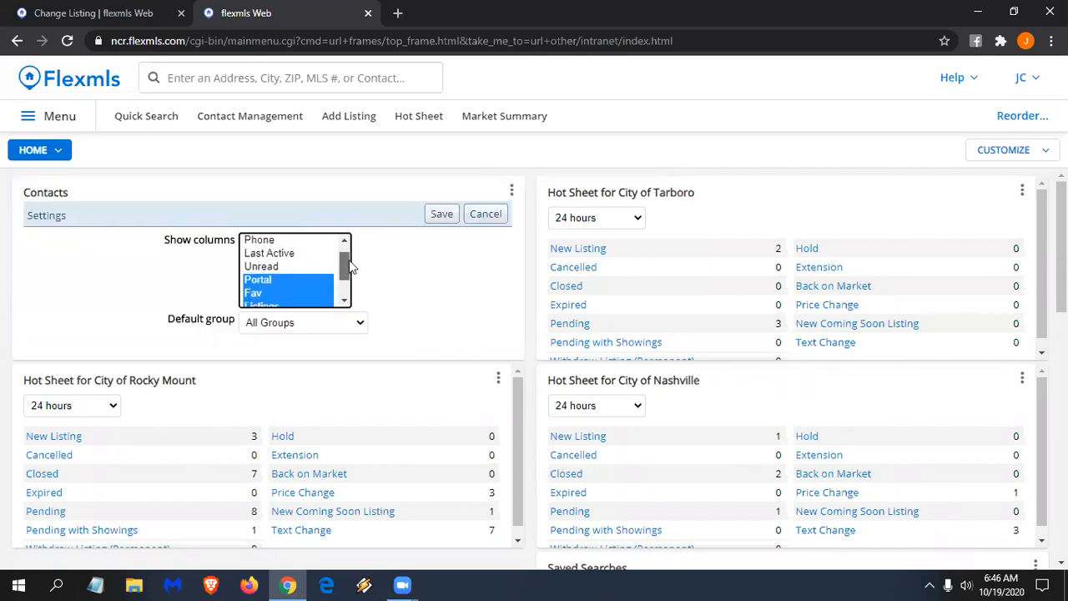
left_click(266, 291)
left_click(265, 281, "ctrl")
scroll(348, 288, "down", 1)
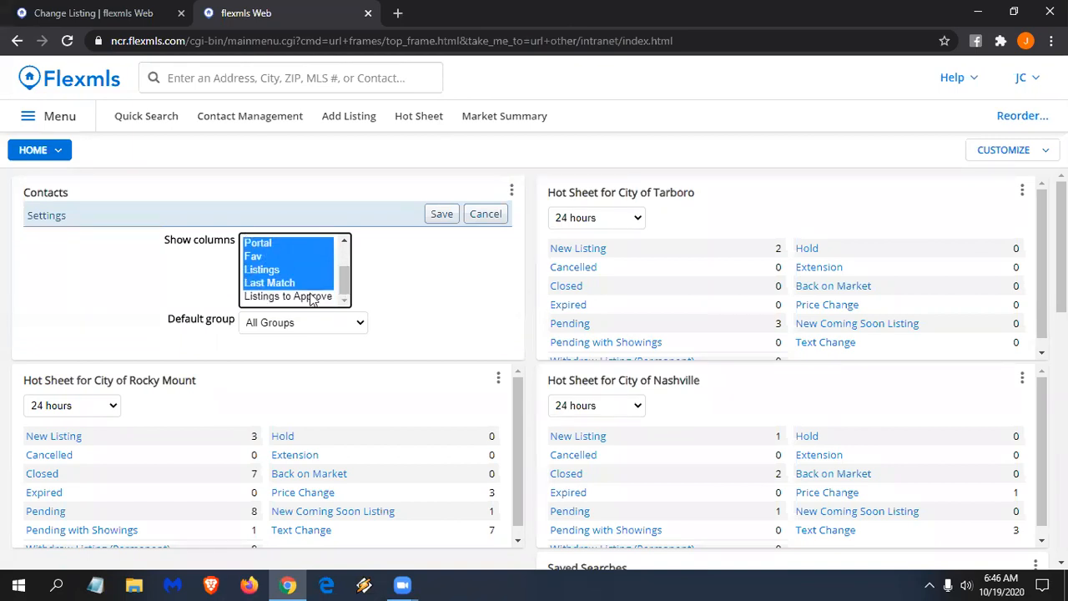
left_click(440, 215)
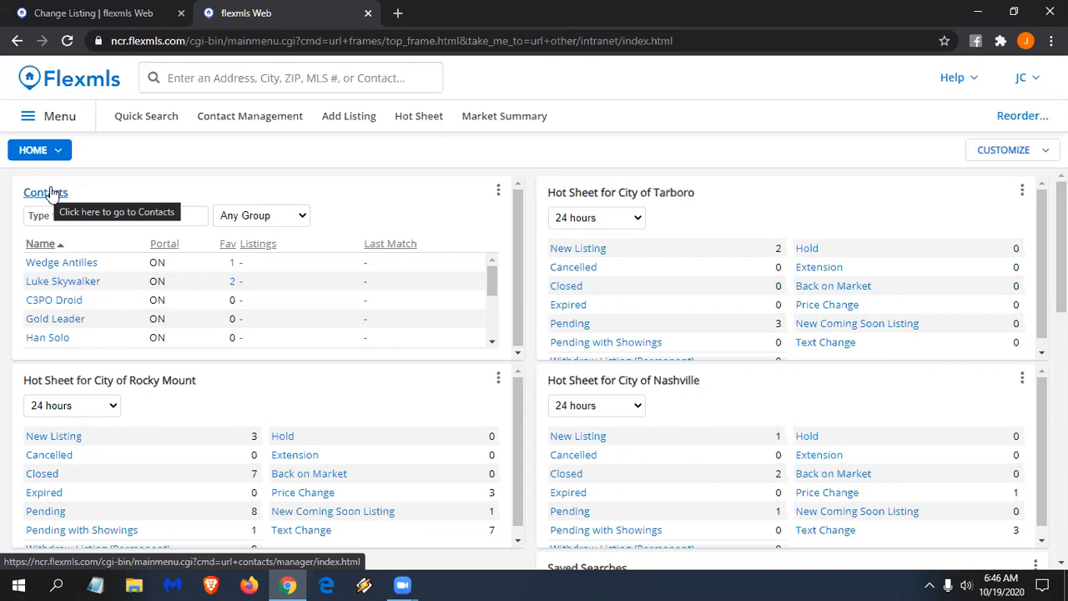
scroll(122, 329, "down", 1)
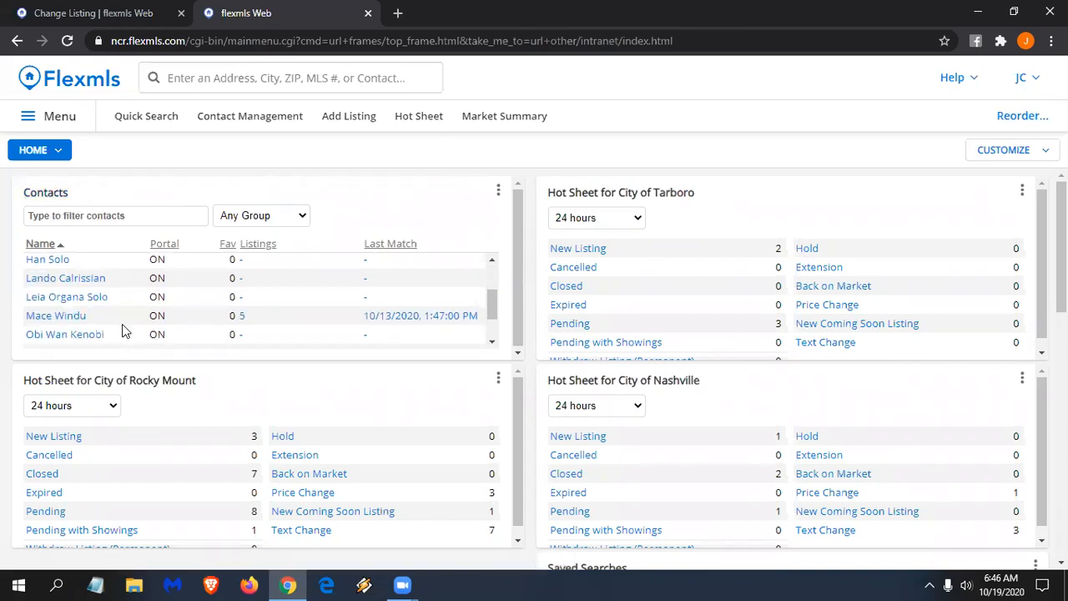
scroll(117, 326, "up", 1)
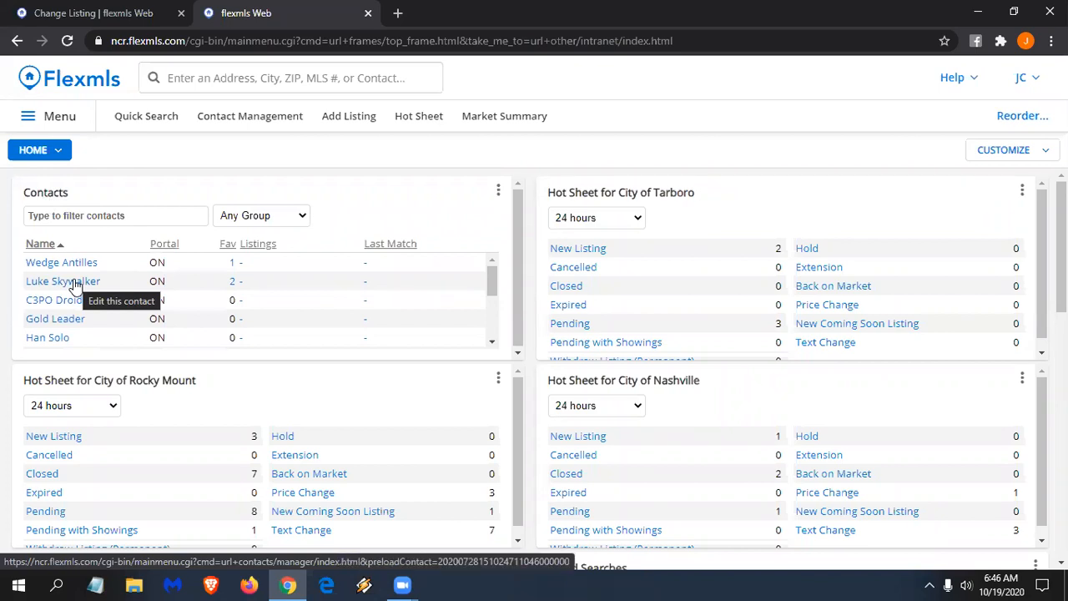
left_click(75, 284)
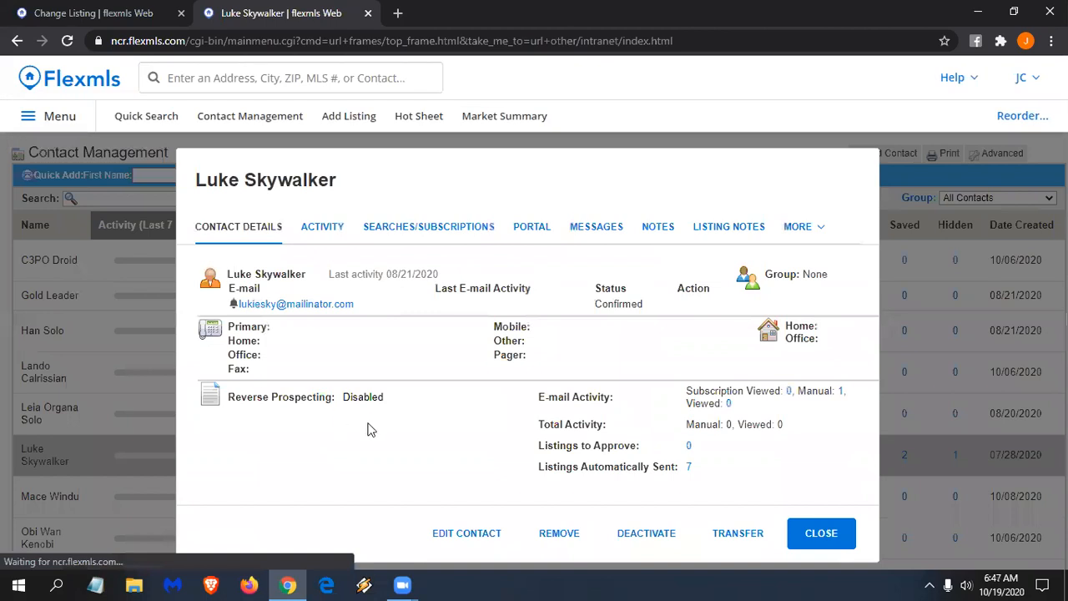
left_click(324, 233)
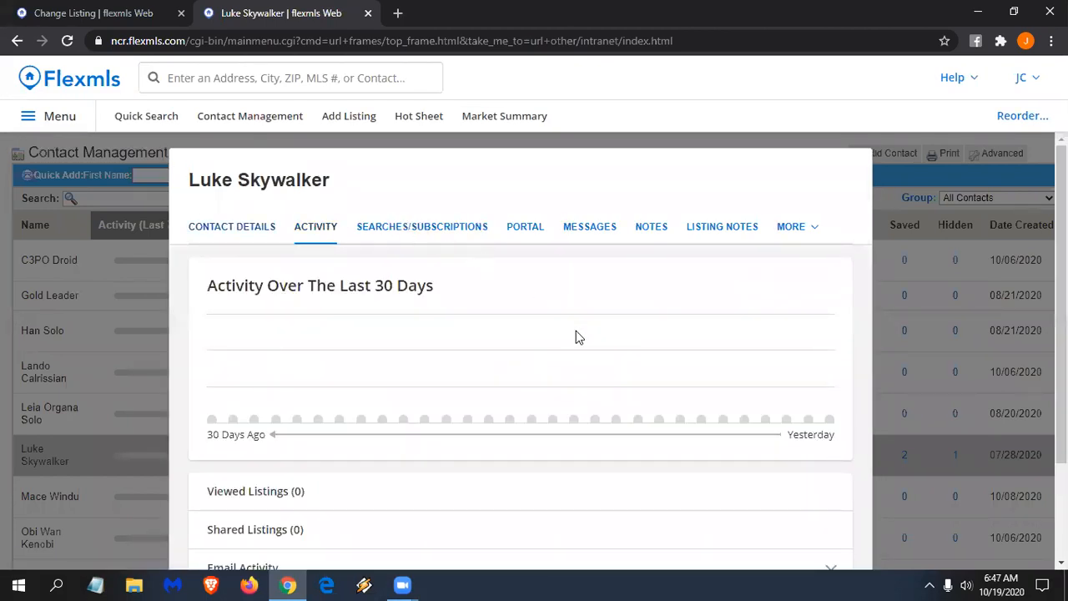
scroll(576, 331, "down", 2)
left_click(822, 542)
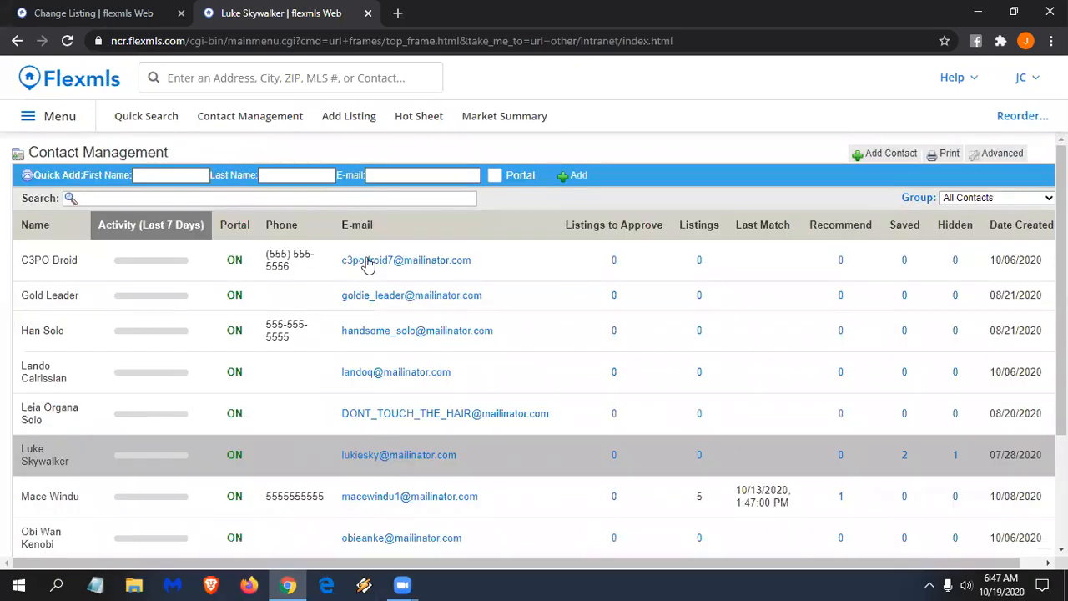
left_click(70, 86)
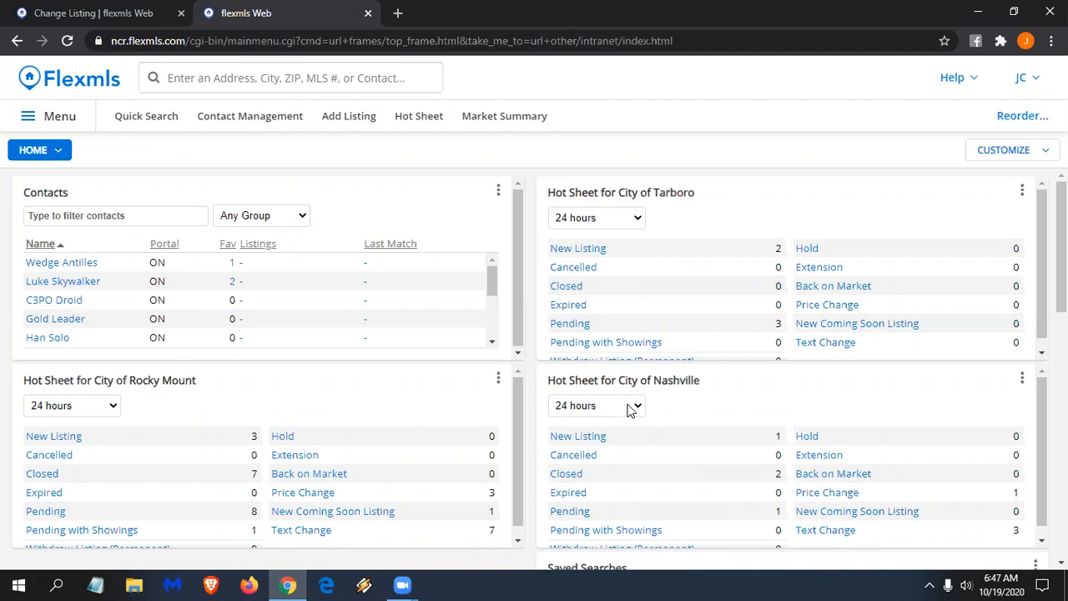
- Set the Tarboro hot sheet to 1 week and add another Daily Hot Sheet gadget to Home
left_click(639, 219)
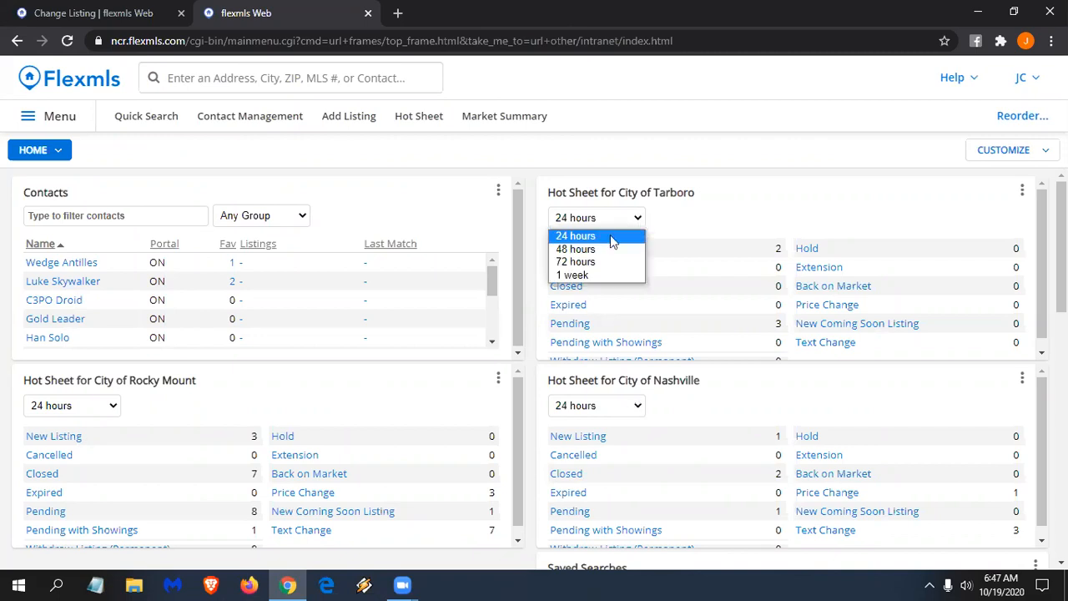
left_click(595, 275)
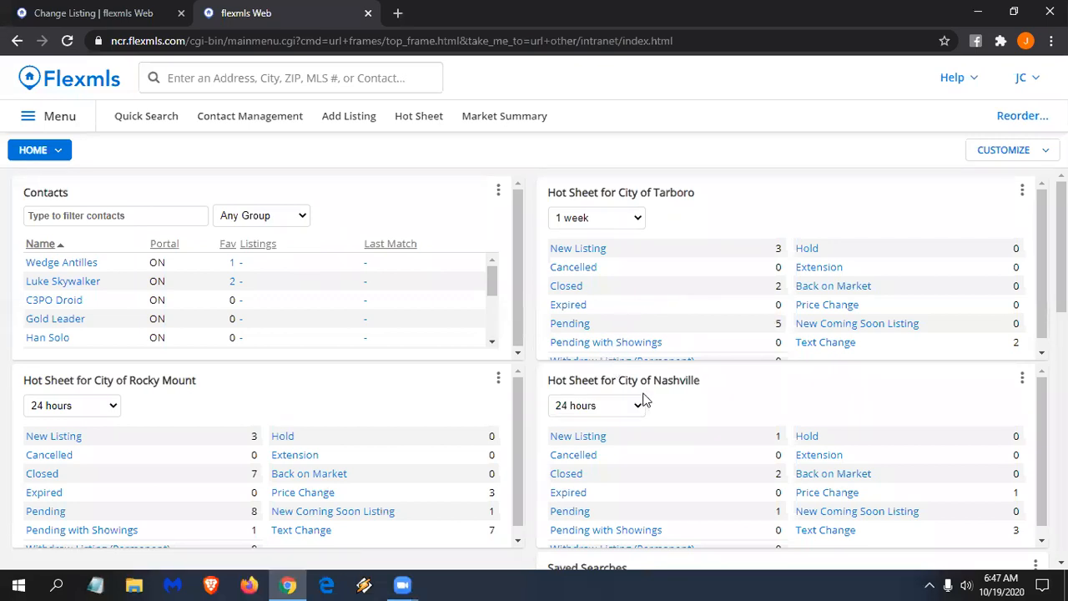
left_click(1033, 151)
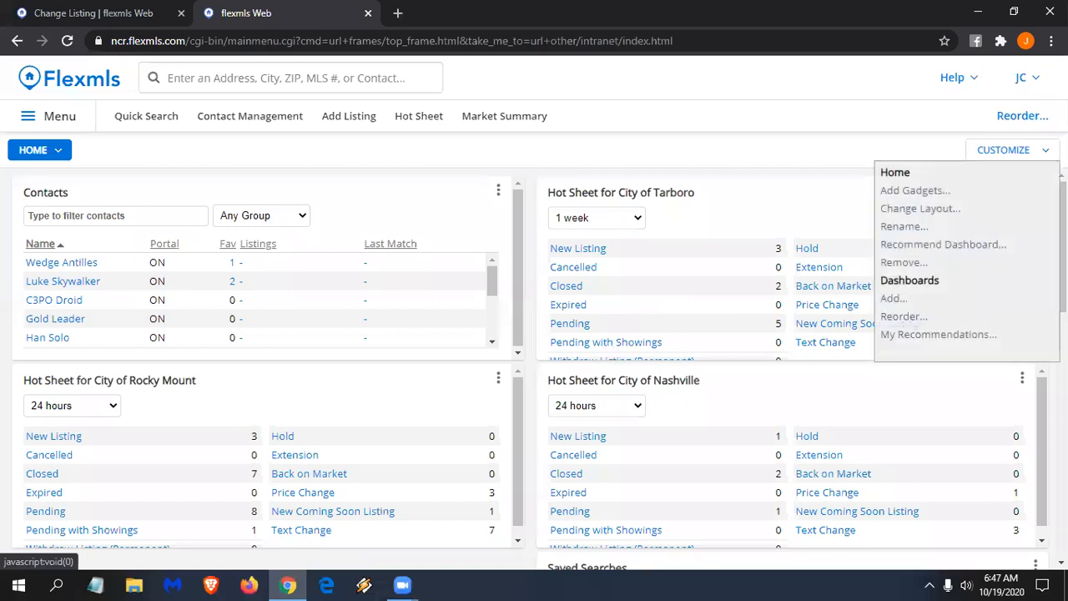
left_click(917, 191)
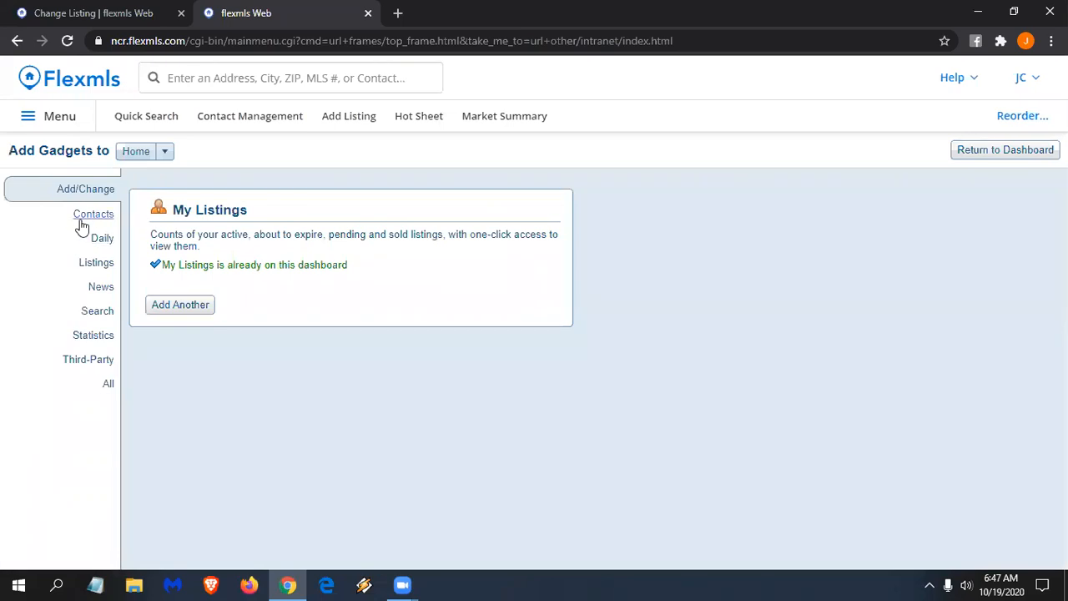
left_click(88, 214)
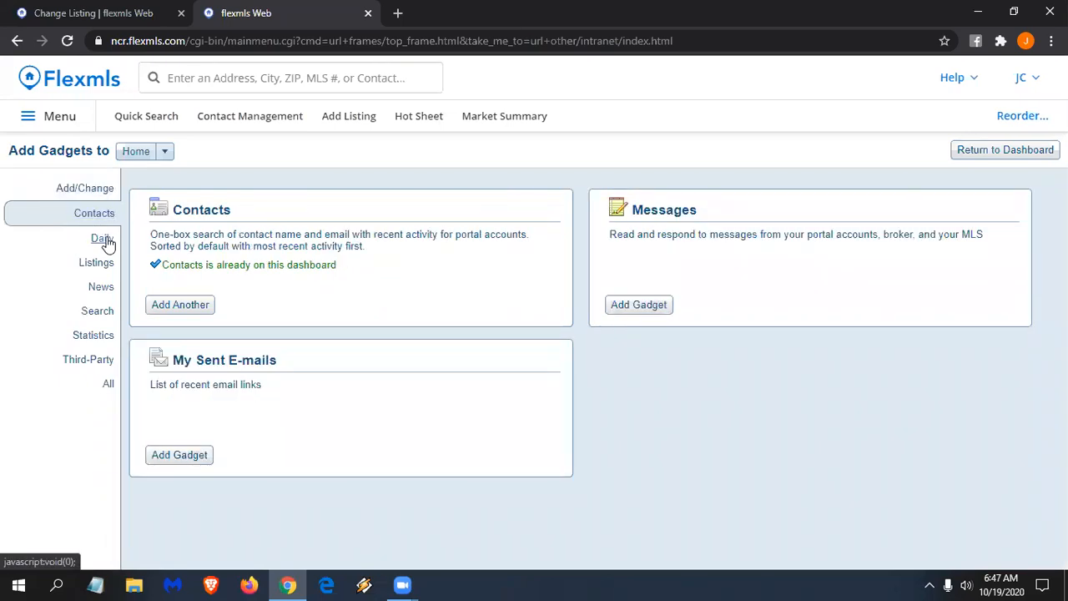
left_click(106, 240)
left_click(181, 308)
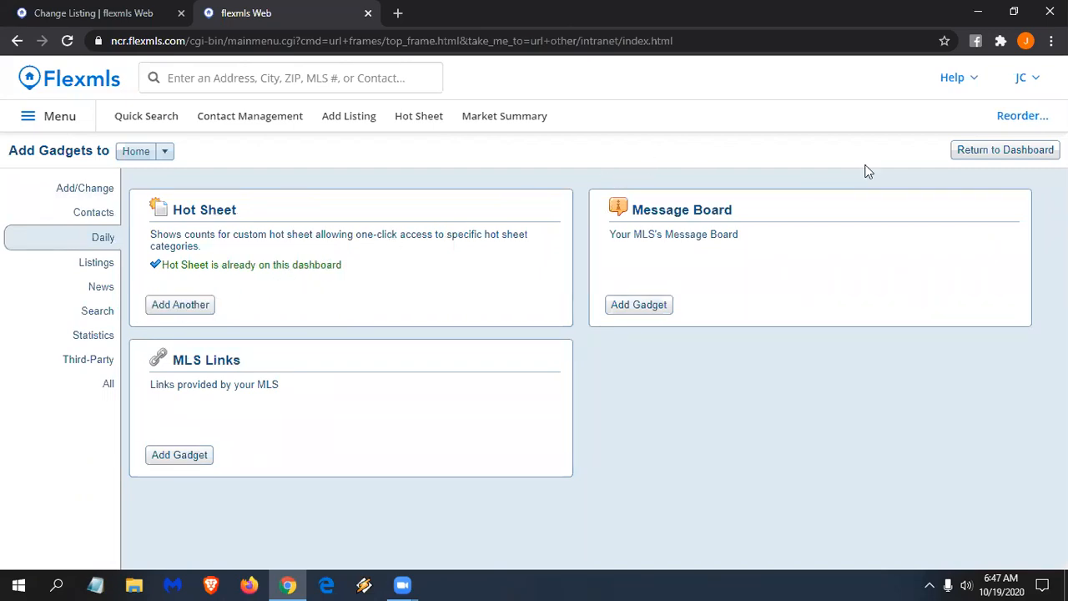
left_click(1025, 156)
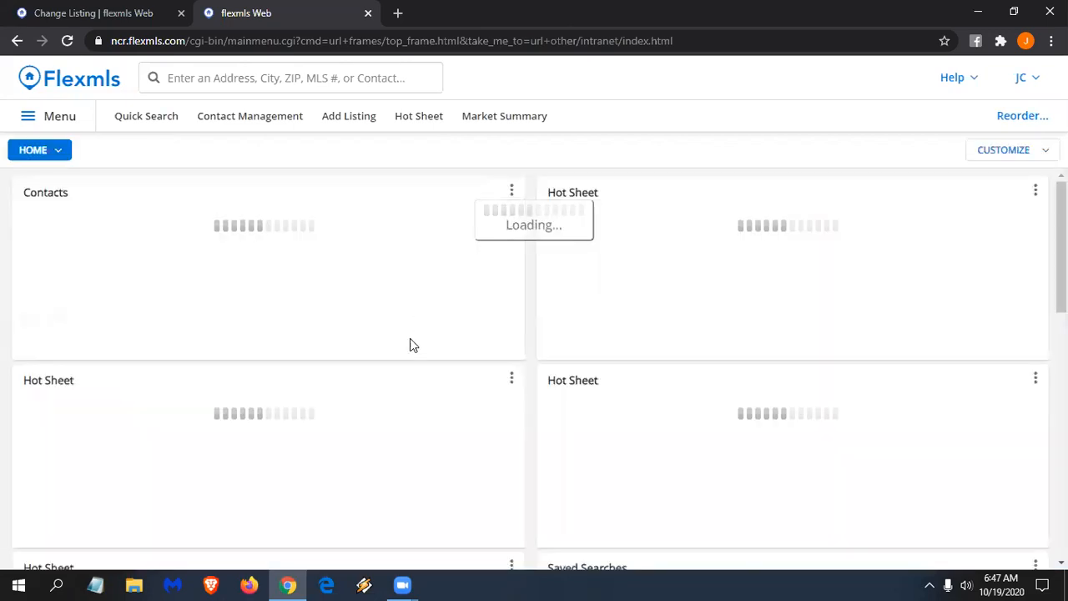
scroll(376, 387, "down", 5)
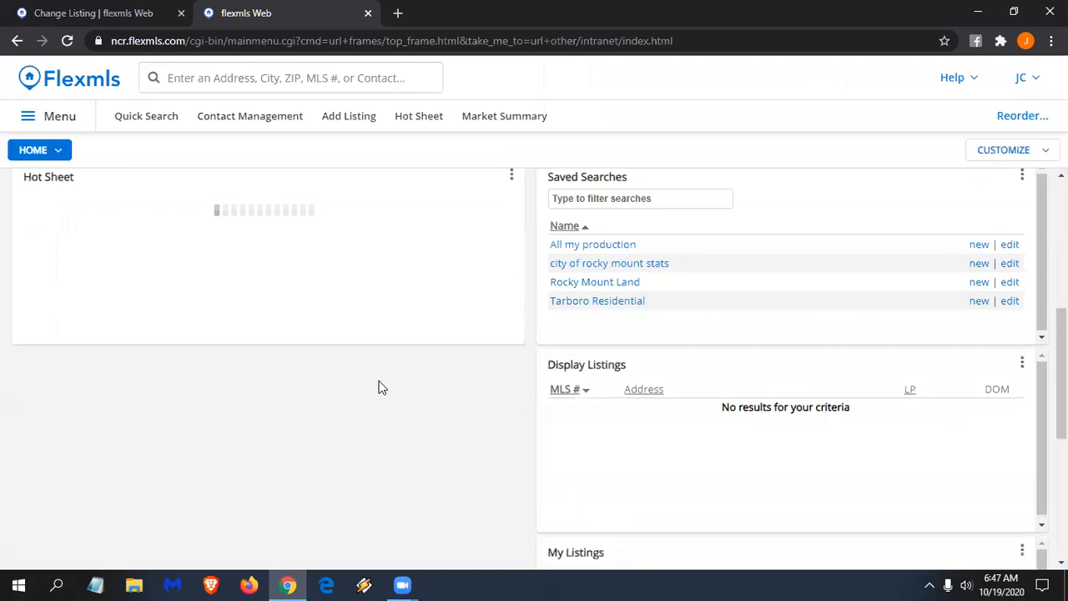
scroll(378, 387, "down", 4)
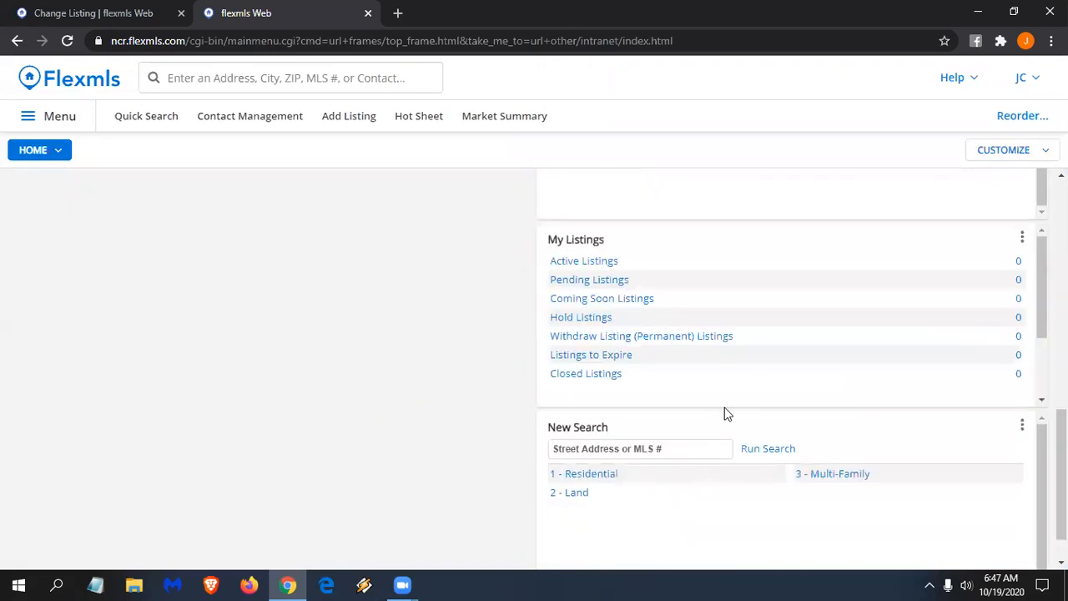
- Set the new Hot Sheet gadget's City filter to Jacksonville and save
scroll(357, 457, "up", 5)
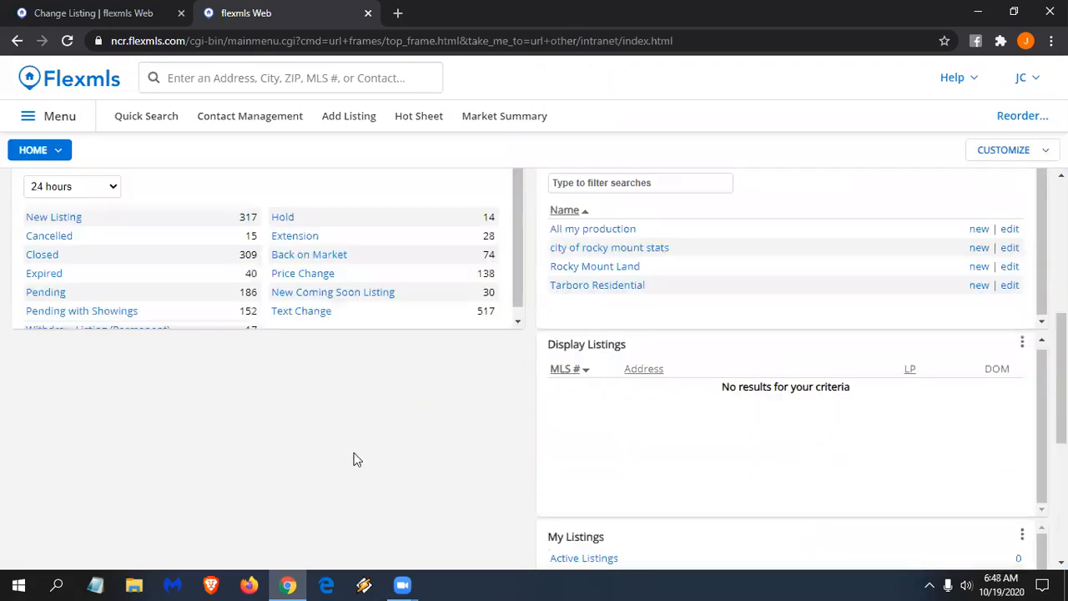
scroll(353, 458, "up", 2)
left_click_drag(310, 410, 259, 461)
scroll(260, 461, "up", 2)
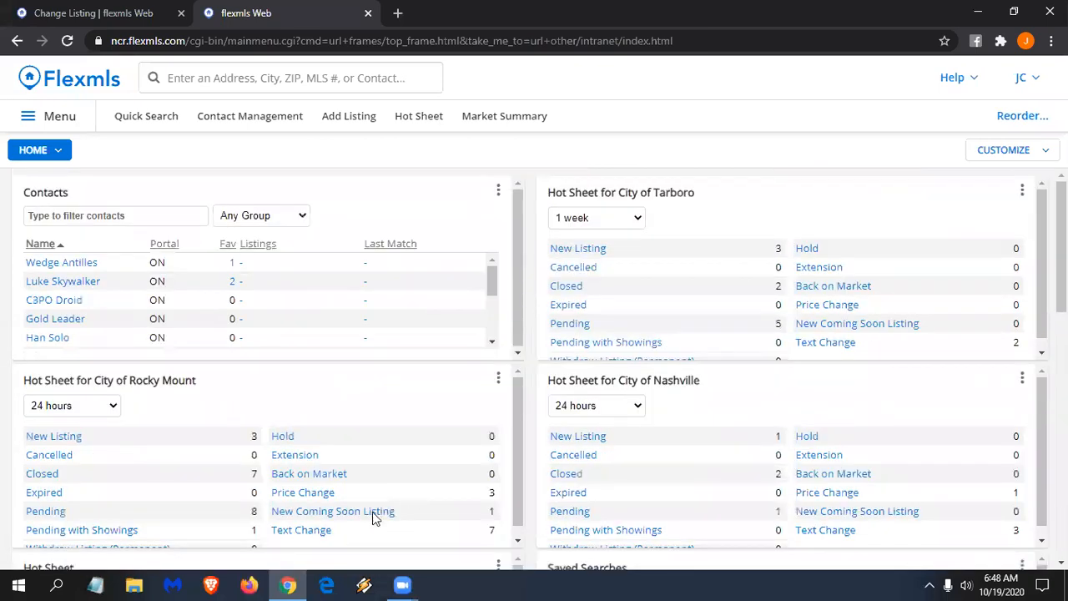
scroll(311, 494, "down", 3)
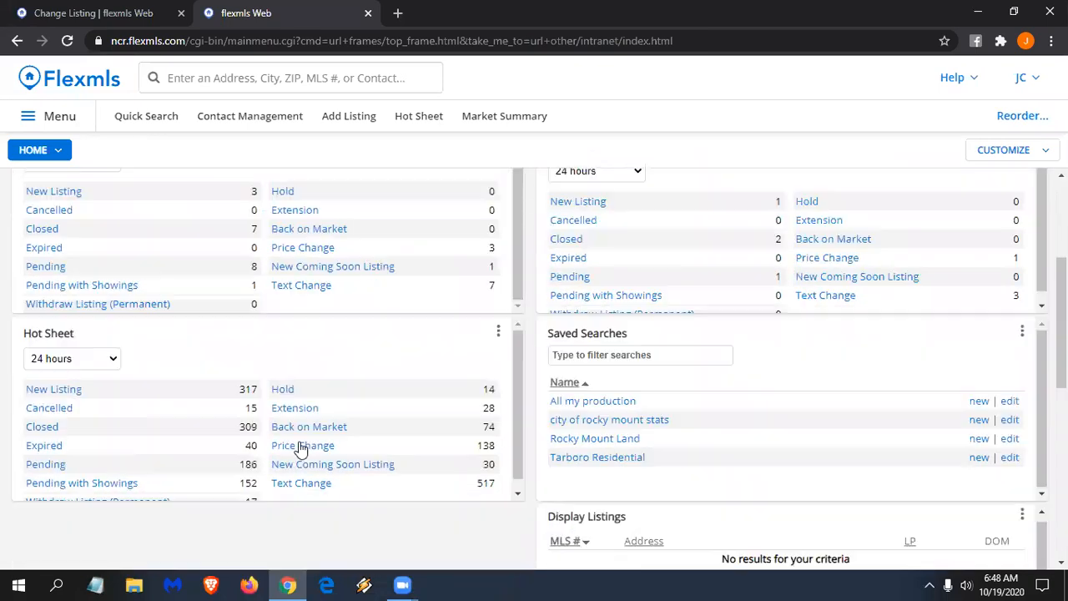
left_click(496, 334)
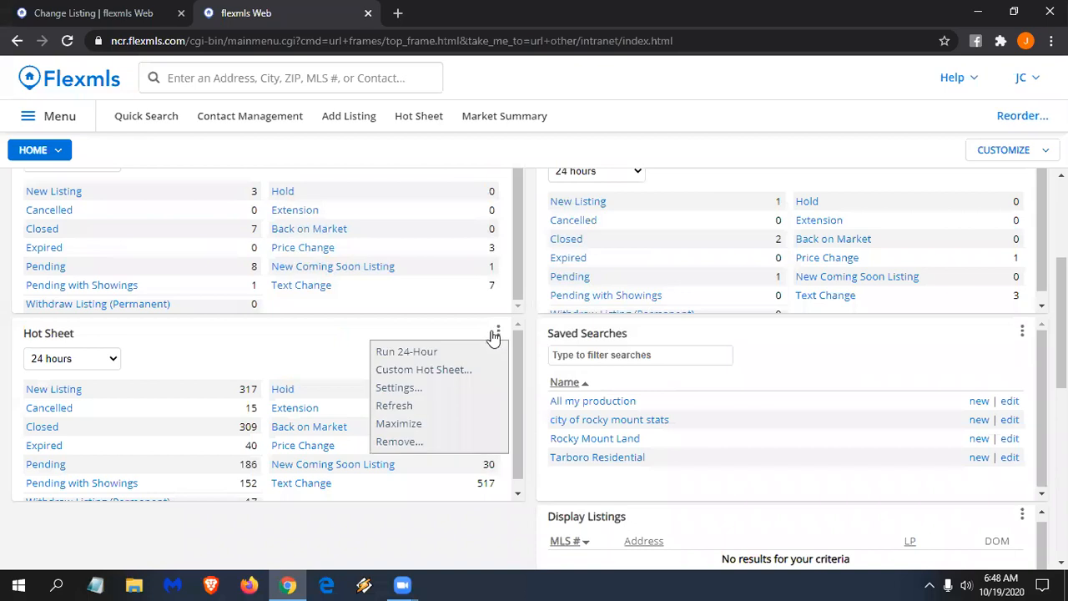
left_click(403, 390)
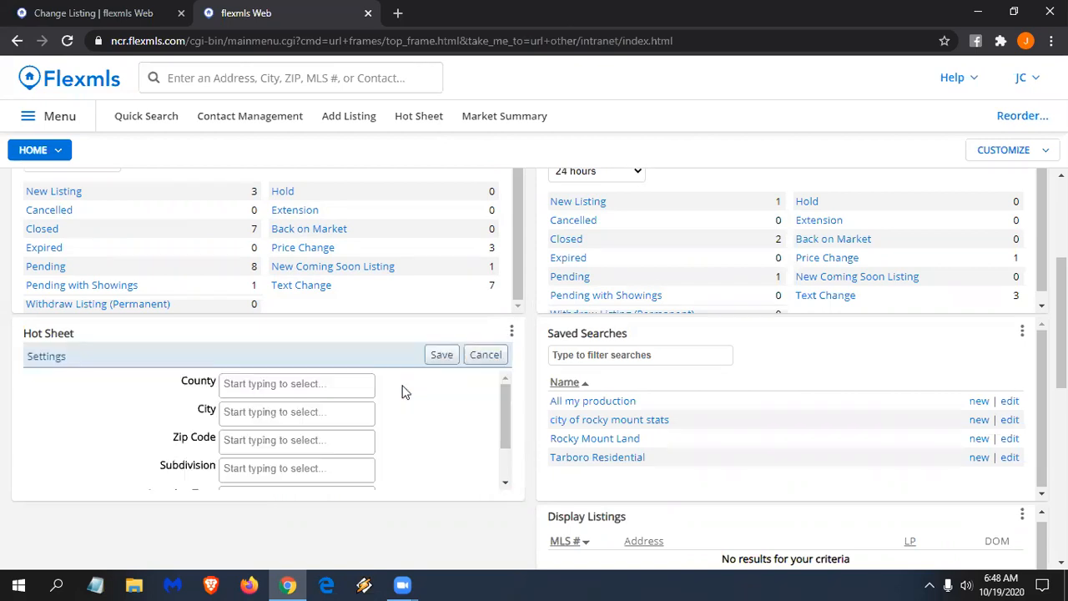
left_click(257, 411)
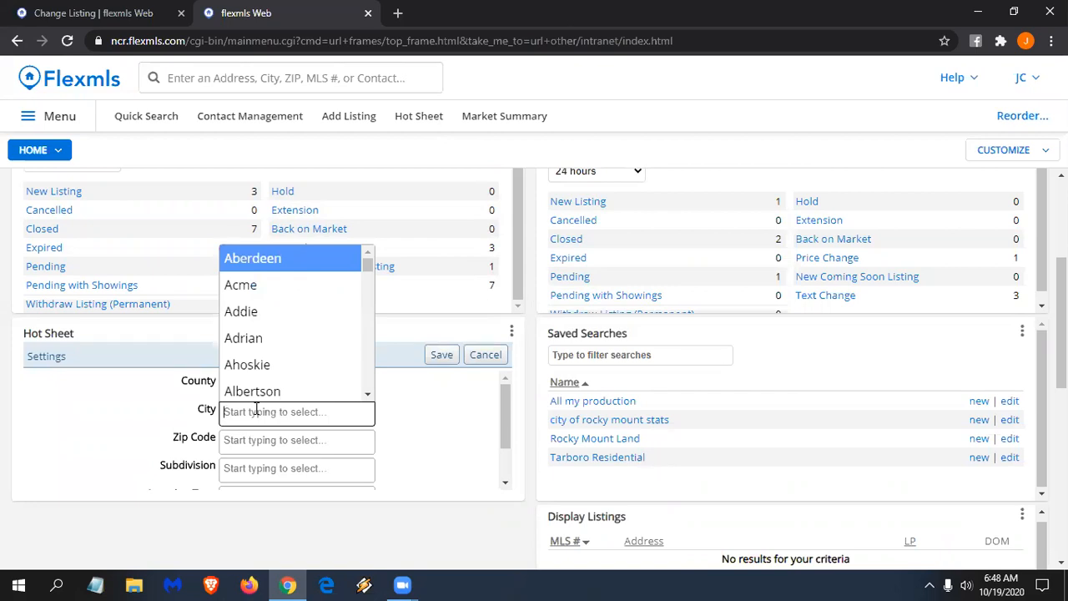
type("jacks")
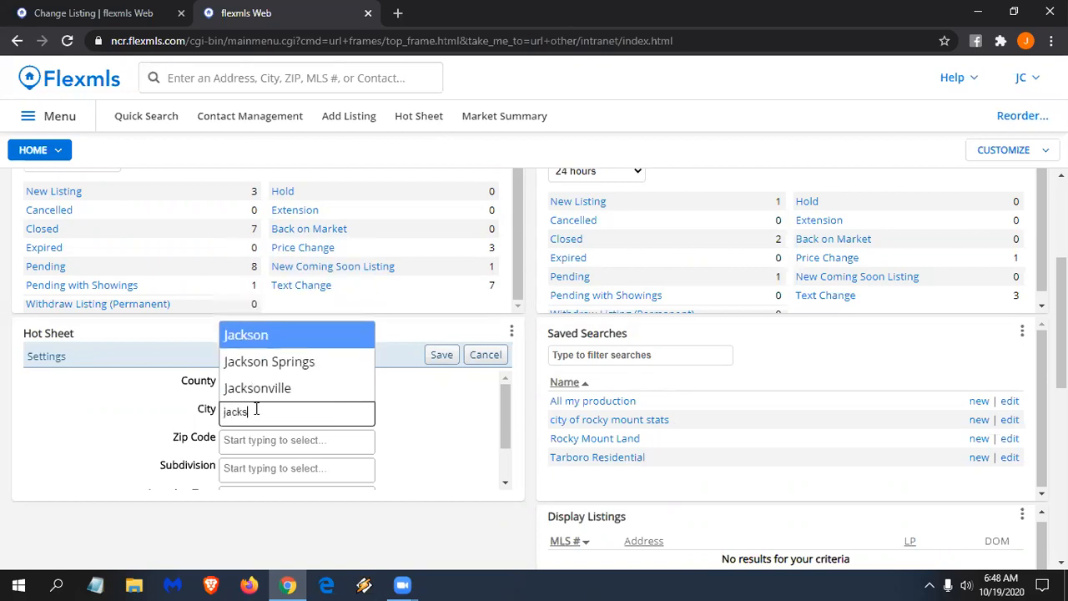
left_click(292, 390)
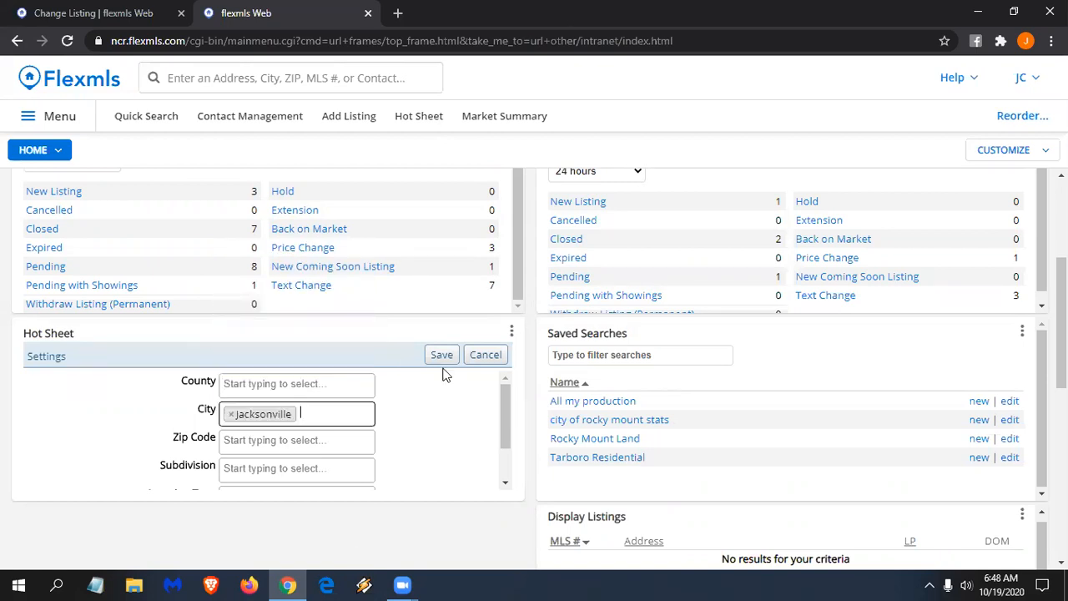
left_click(439, 357)
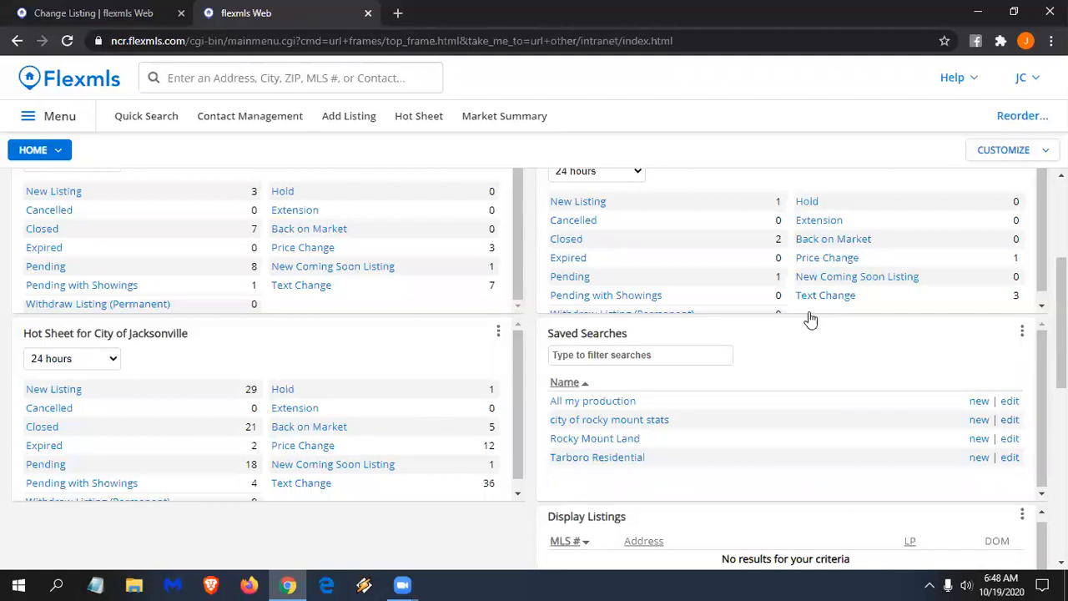
left_click(1026, 159)
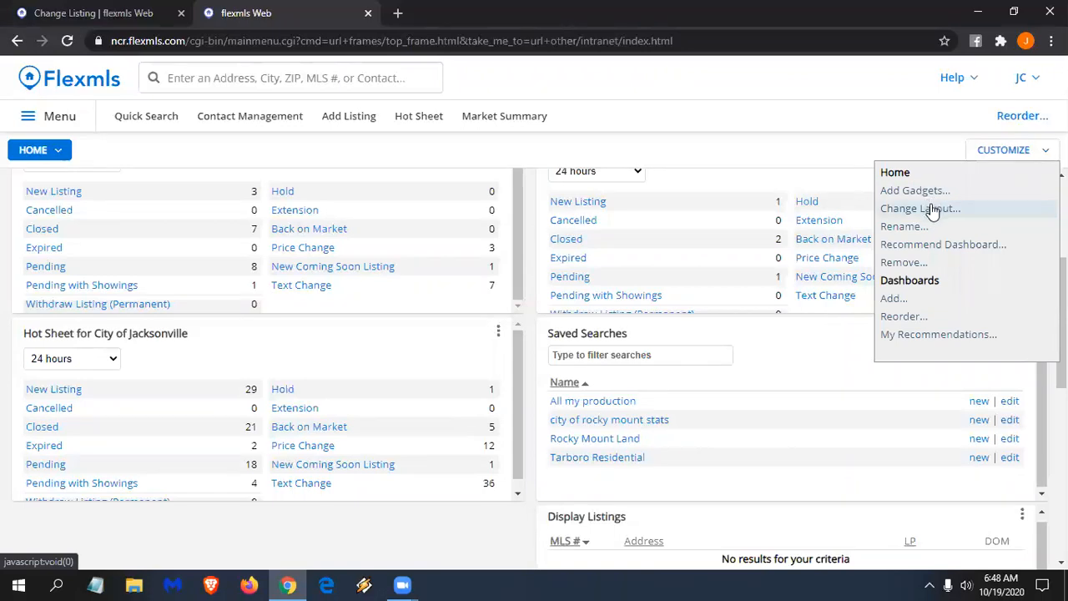
- Start a new dashboard, typing 'My Hot Sheets', then create it from the Market Stats set
left_click(894, 299)
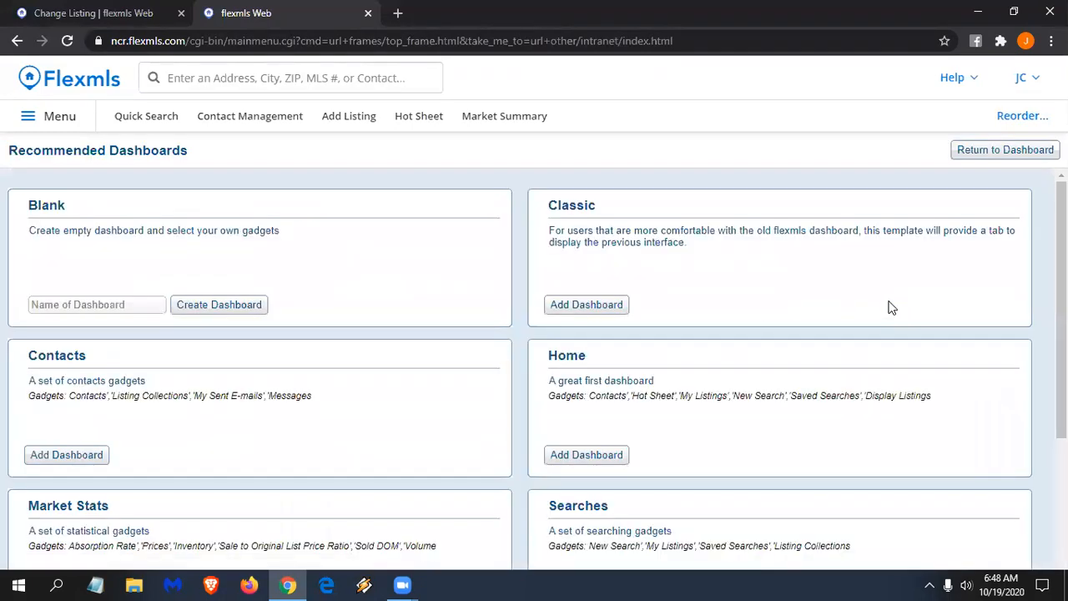
left_click(61, 306)
type("My Hot Sheets")
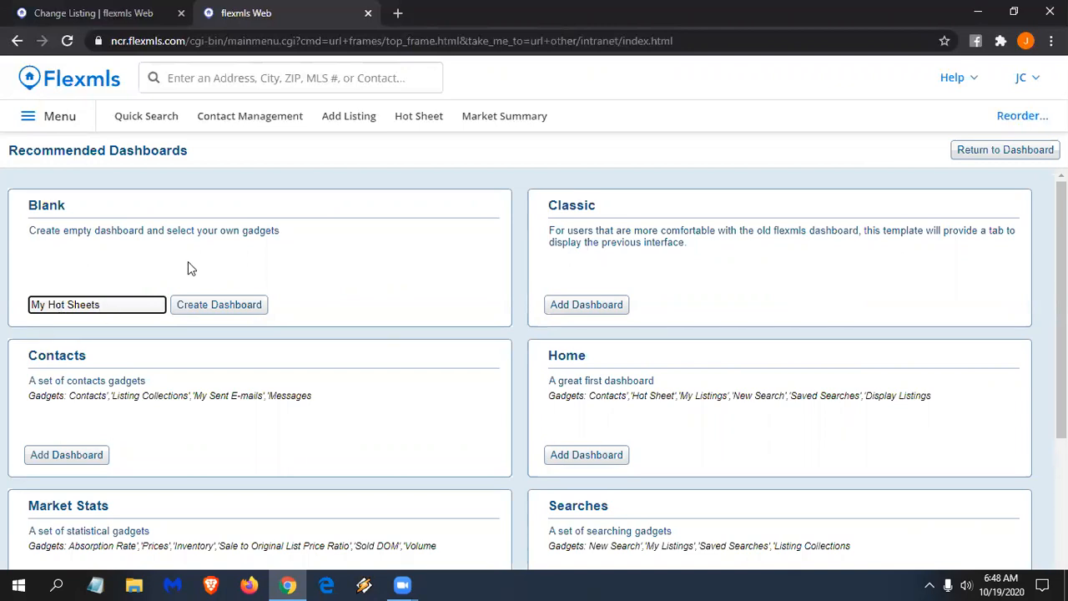
scroll(192, 254, "down", 2)
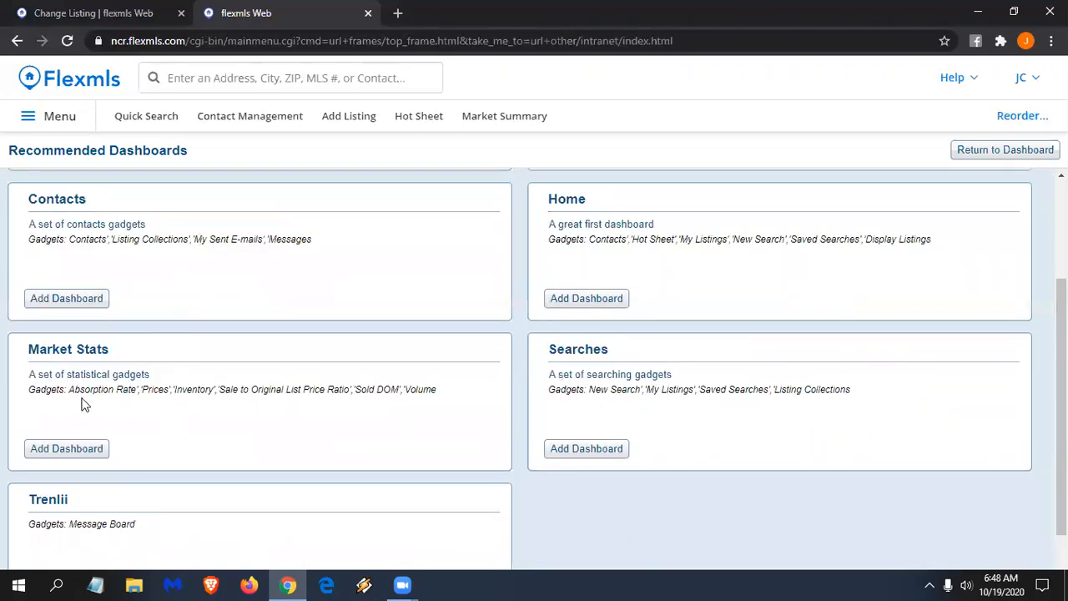
left_click(65, 451)
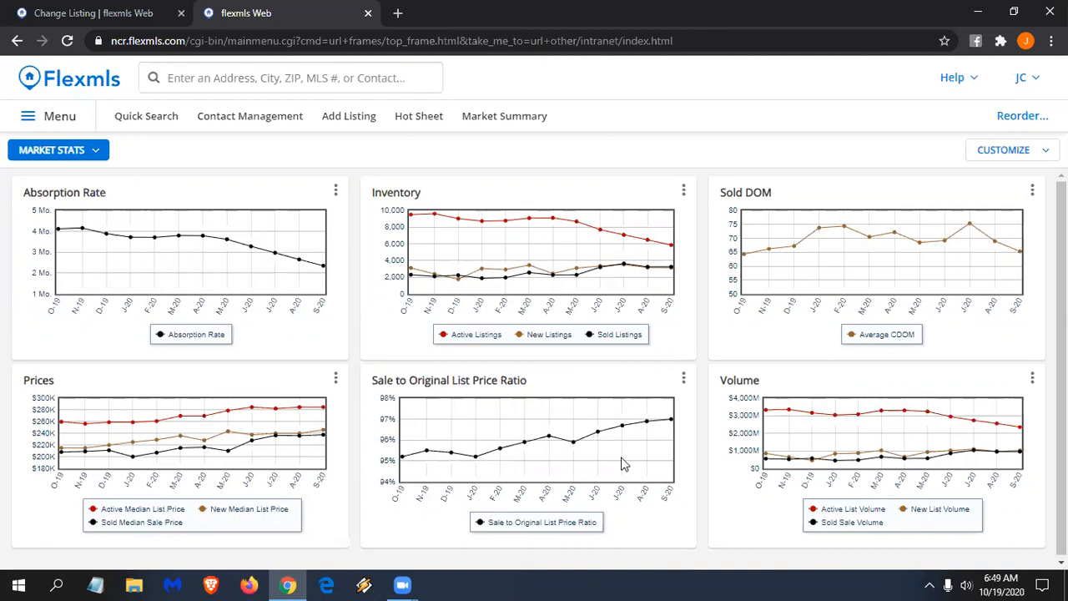
- Set the Sale to Original List Price Ratio chart's location to City of Nashville and save
left_click(683, 379)
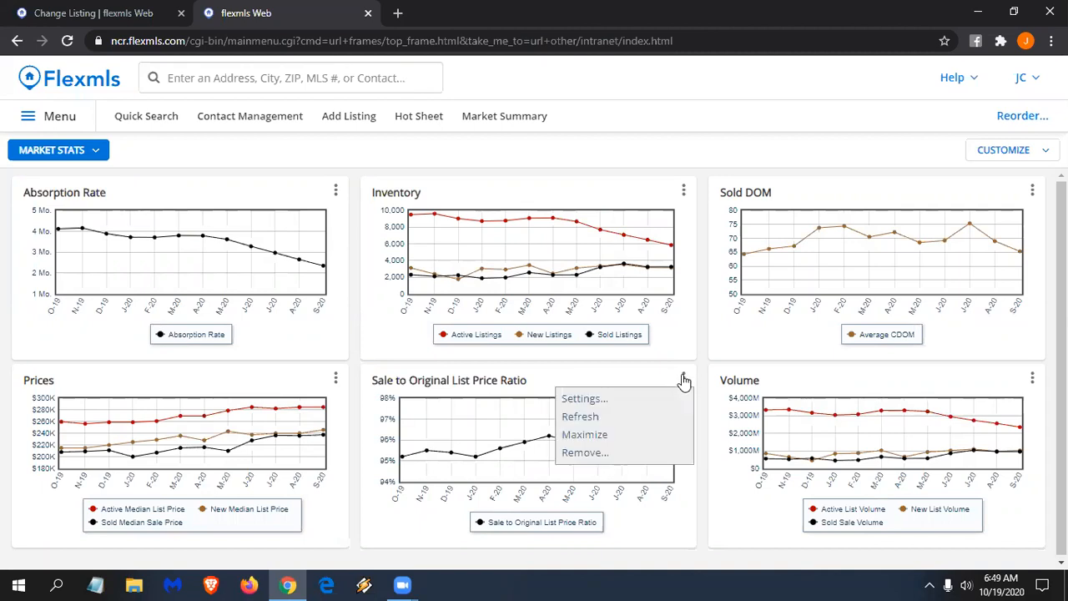
left_click(584, 398)
left_click(532, 430)
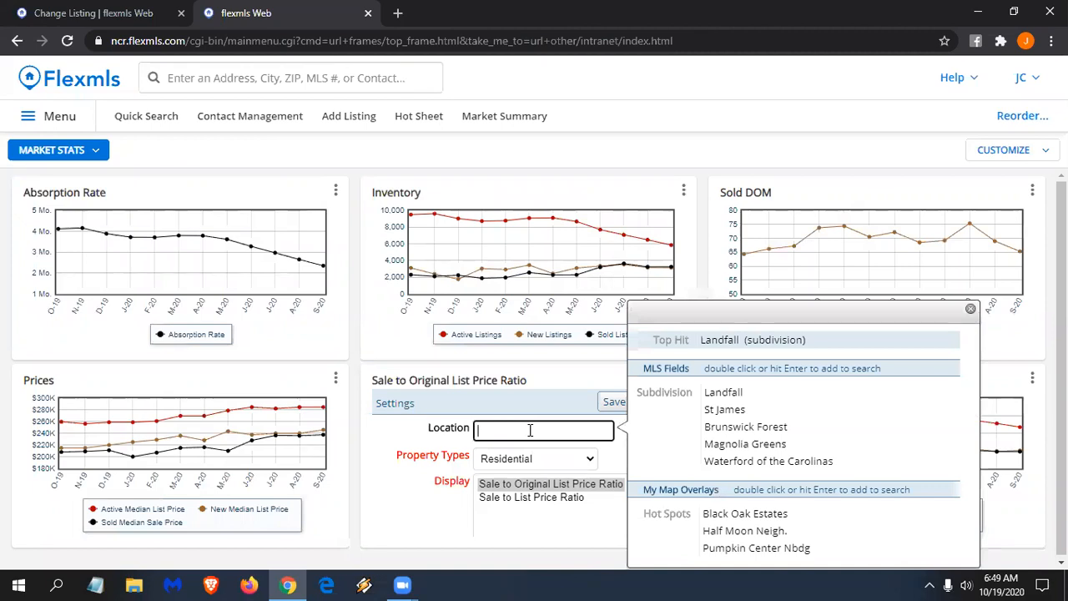
type("nashville")
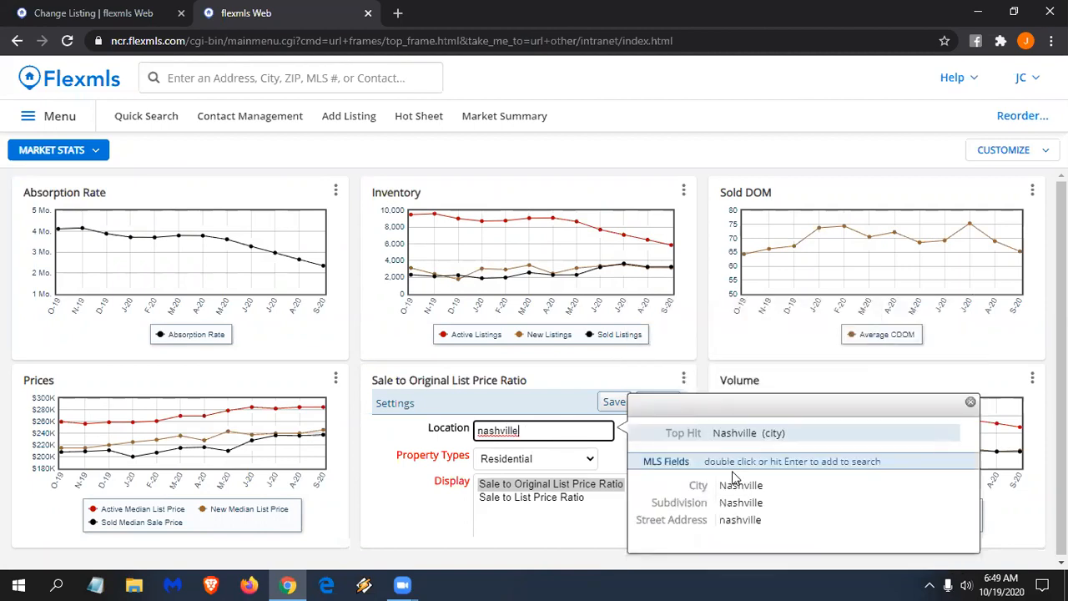
double_click(737, 492)
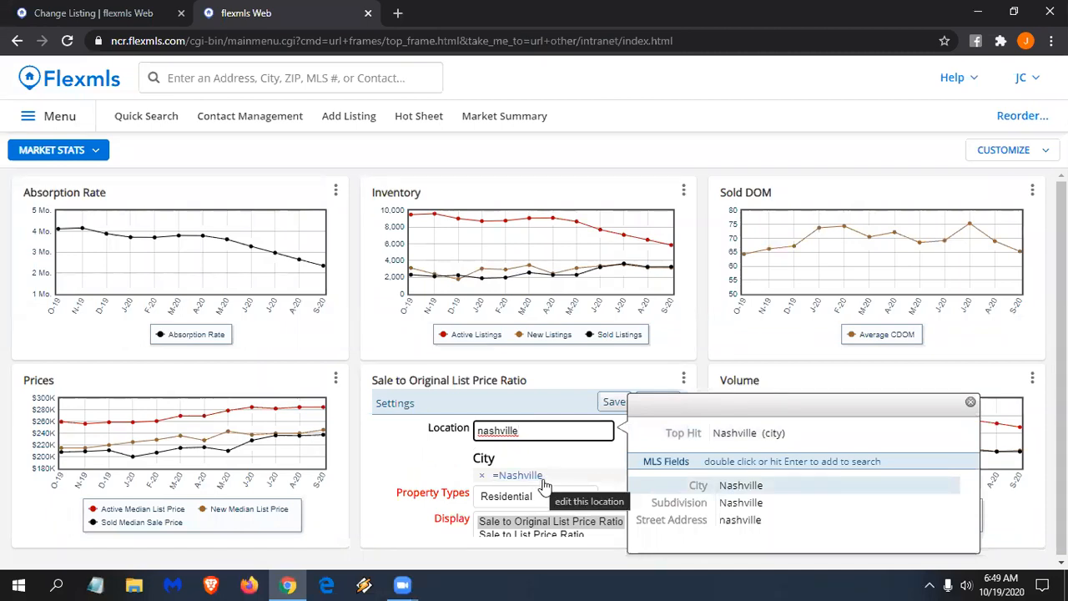
left_click(614, 402)
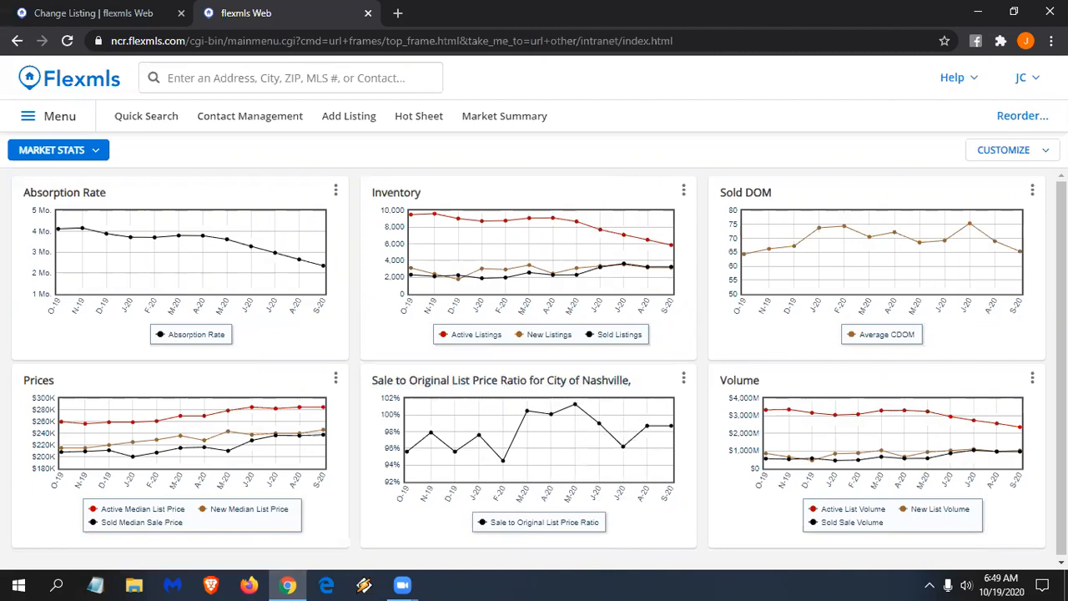
left_click(1012, 149)
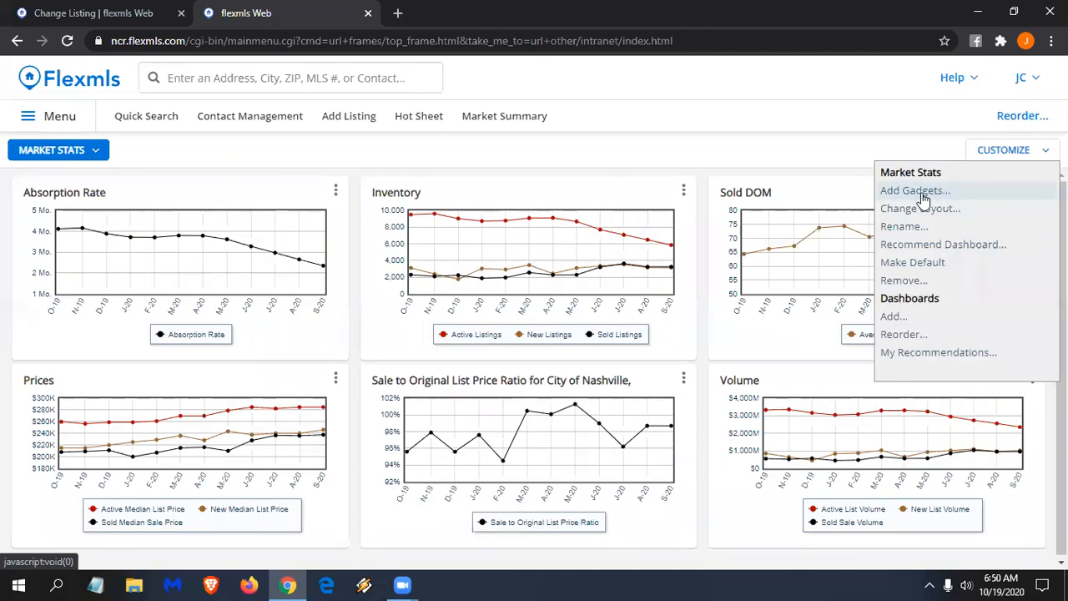
- Add another Sale to Original List Price Ratio gadget from Statistics and drag it to the Prices slot
left_click(915, 191)
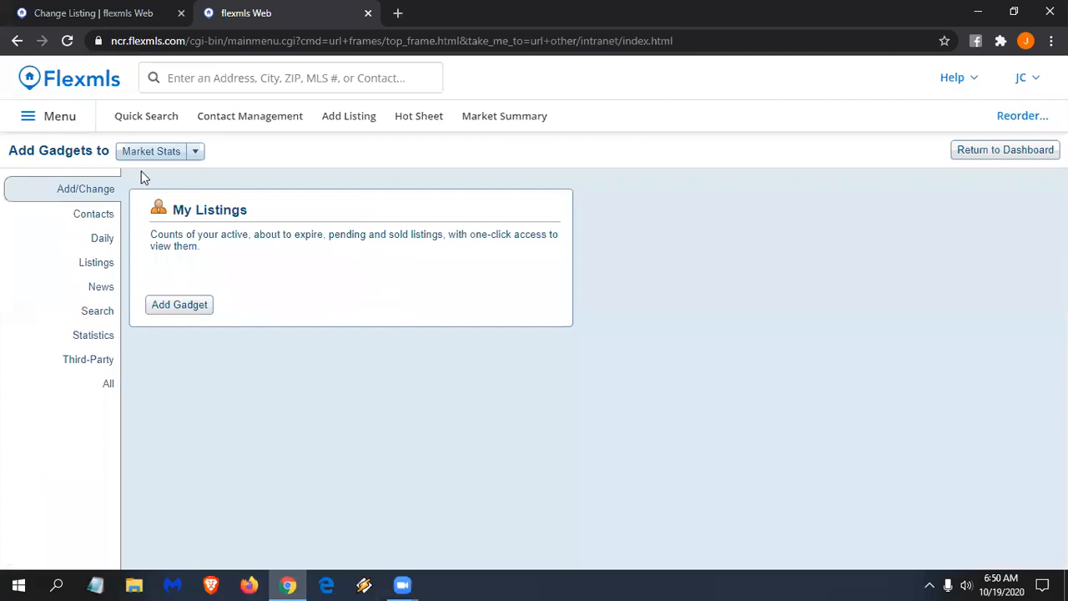
left_click(93, 334)
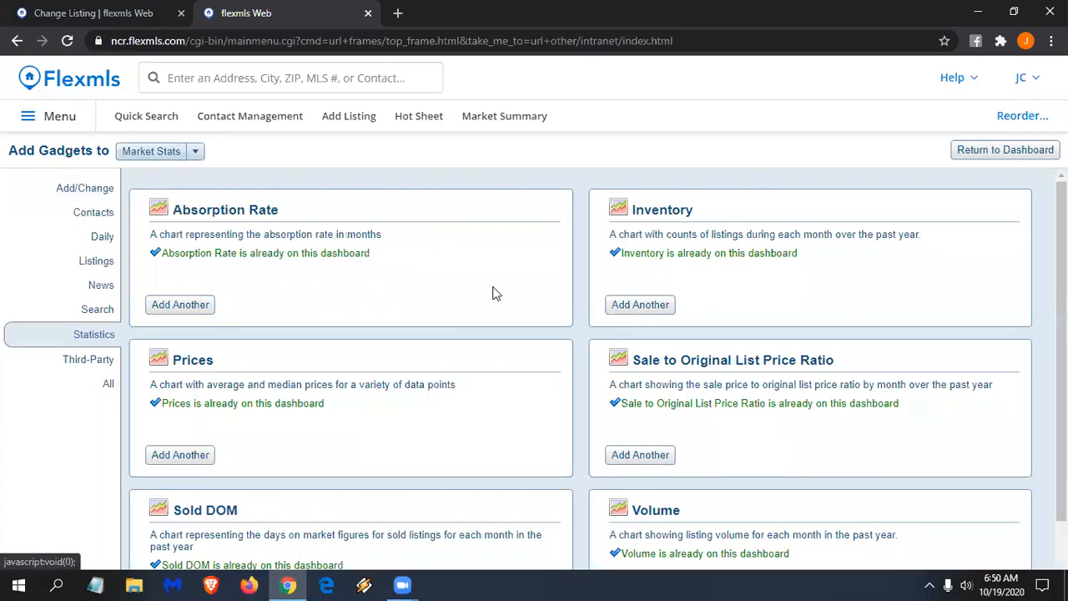
scroll(806, 350, "down", 1)
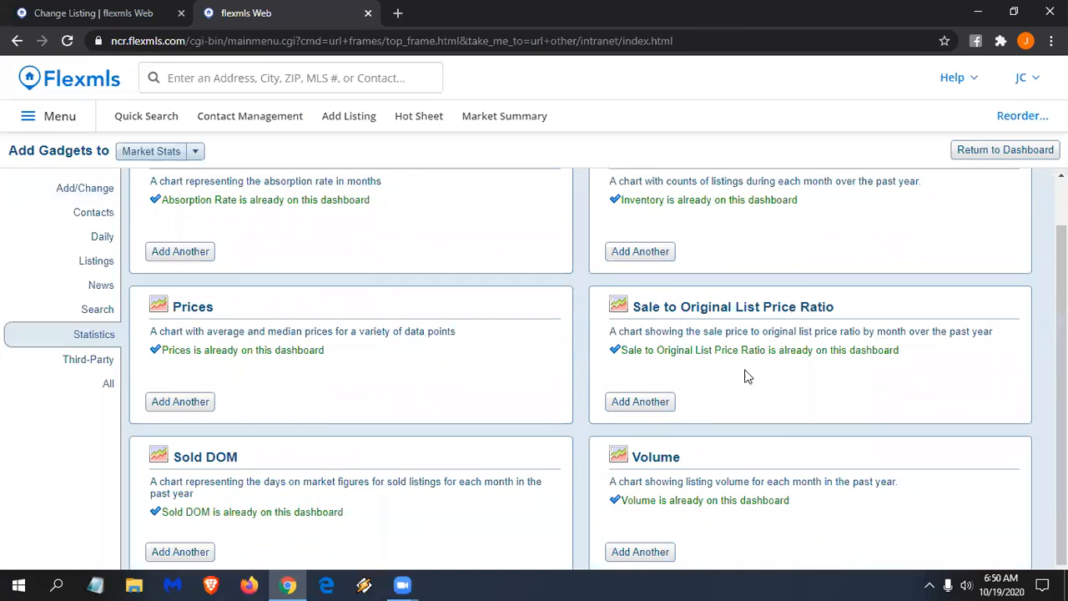
left_click(654, 402)
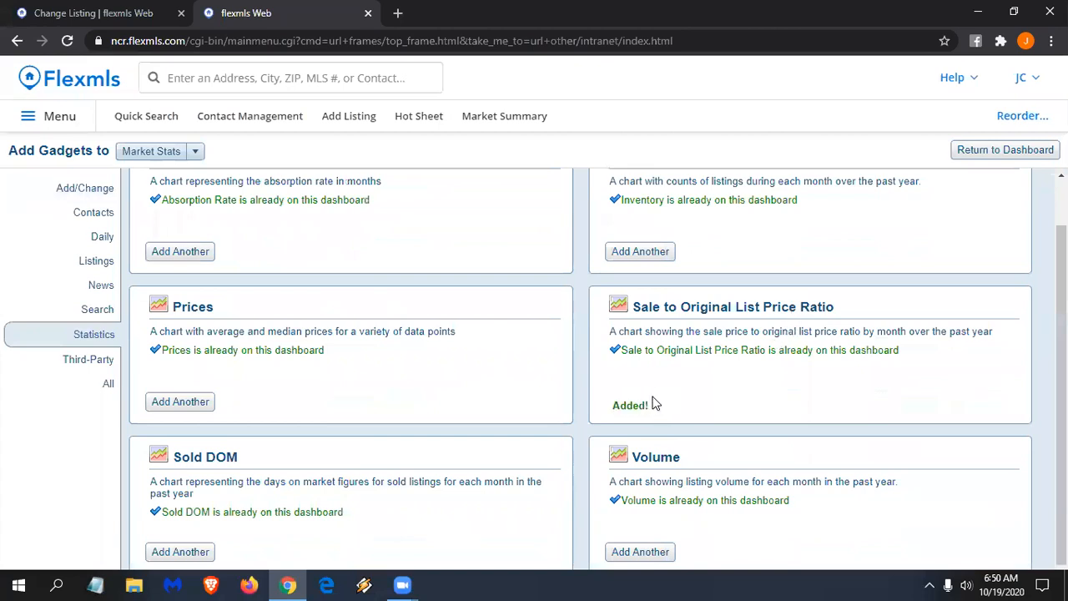
left_click(1016, 151)
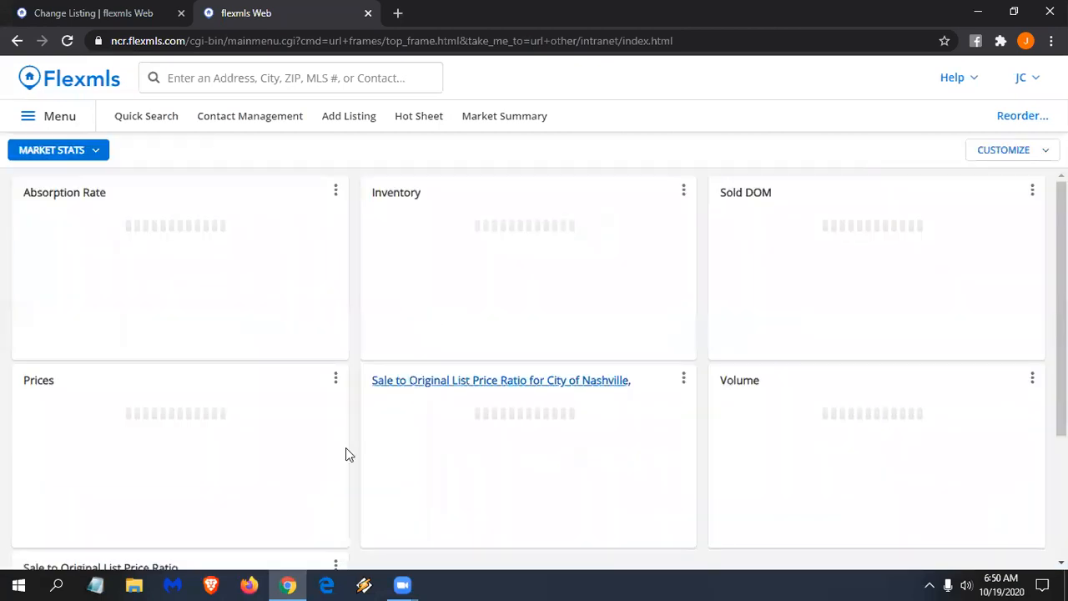
scroll(345, 451, "down", 2)
left_click_drag(207, 407, 241, 331)
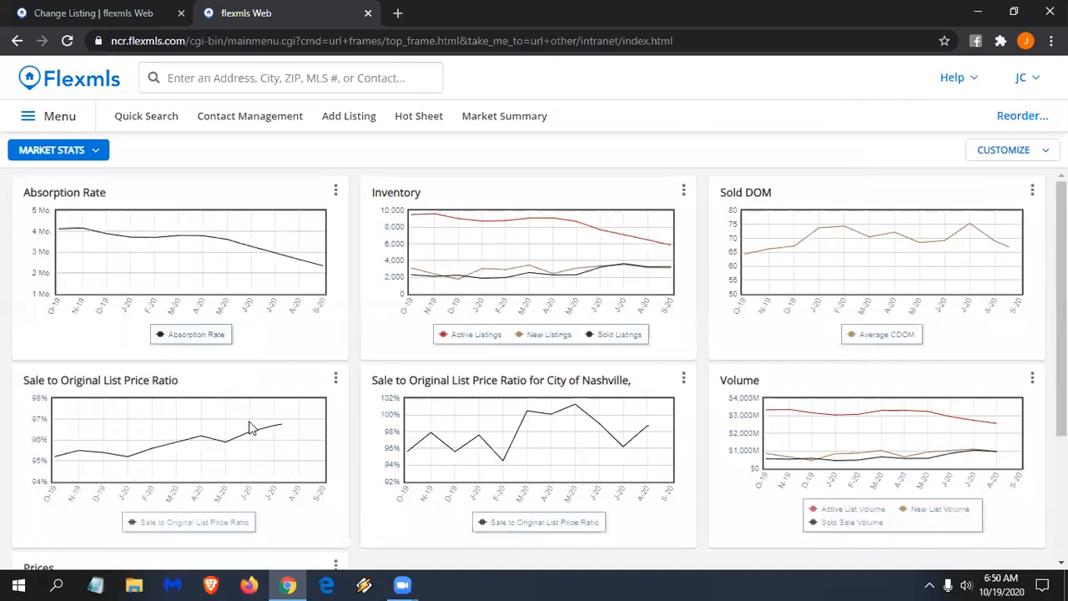
- Set the second price-ratio chart's location to City of Tarboro and save
left_click(336, 379)
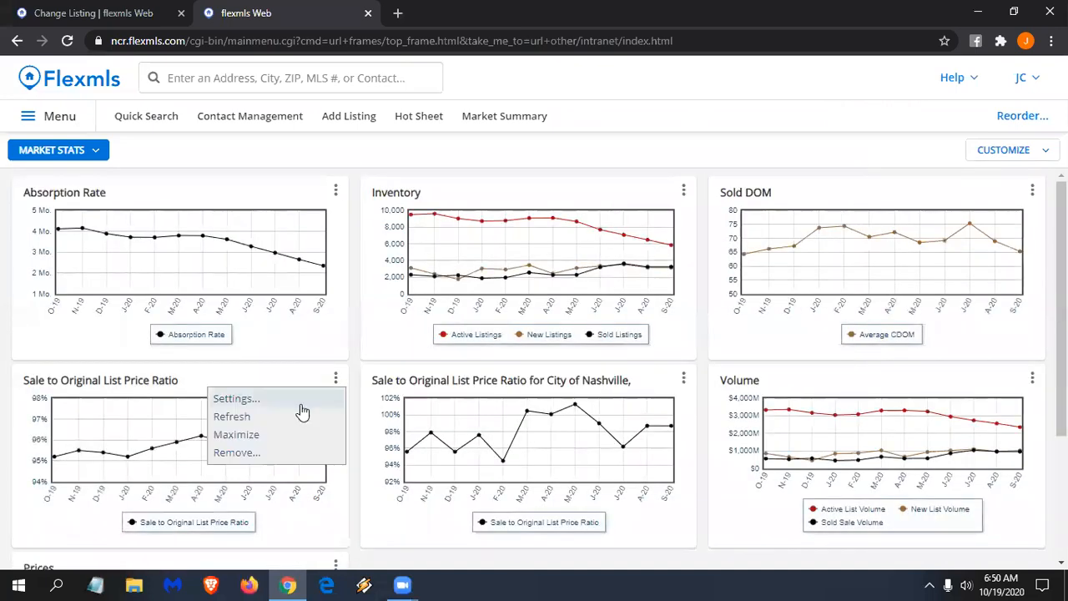
left_click(302, 405)
left_click(169, 429)
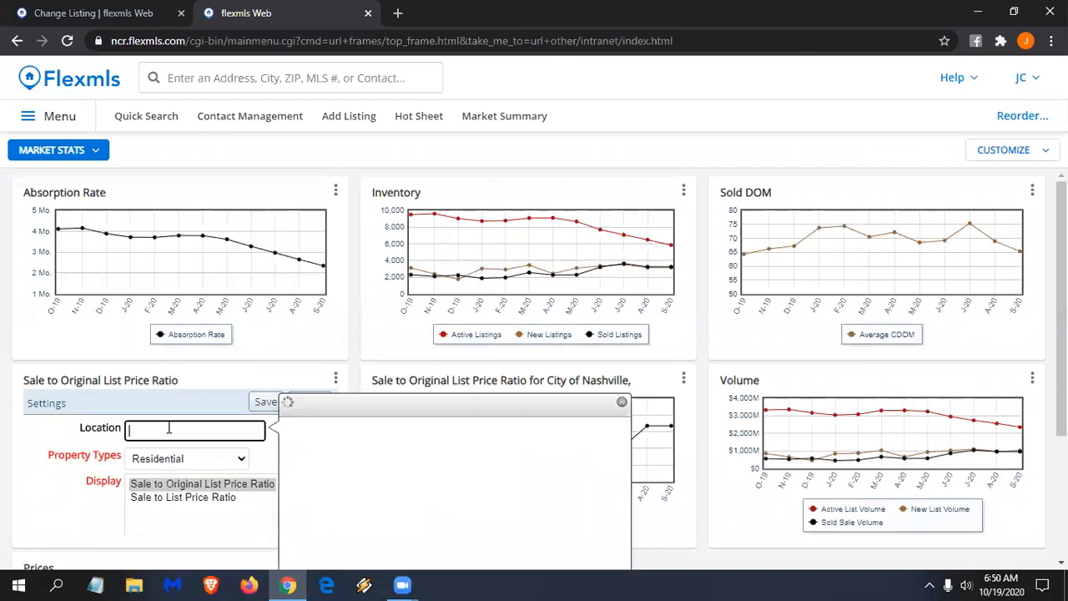
type("ta")
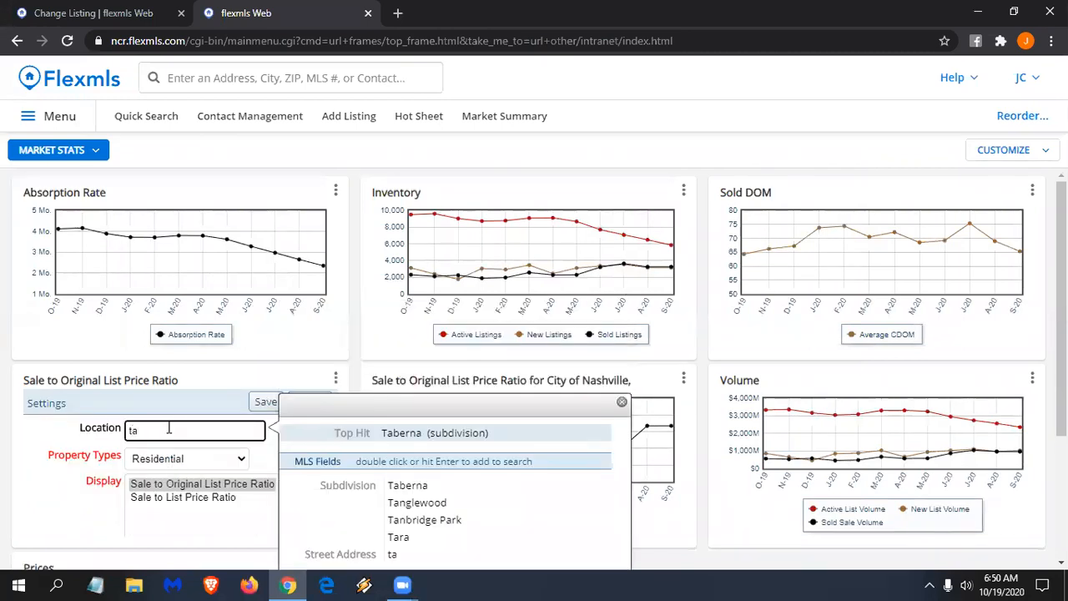
type("rboro")
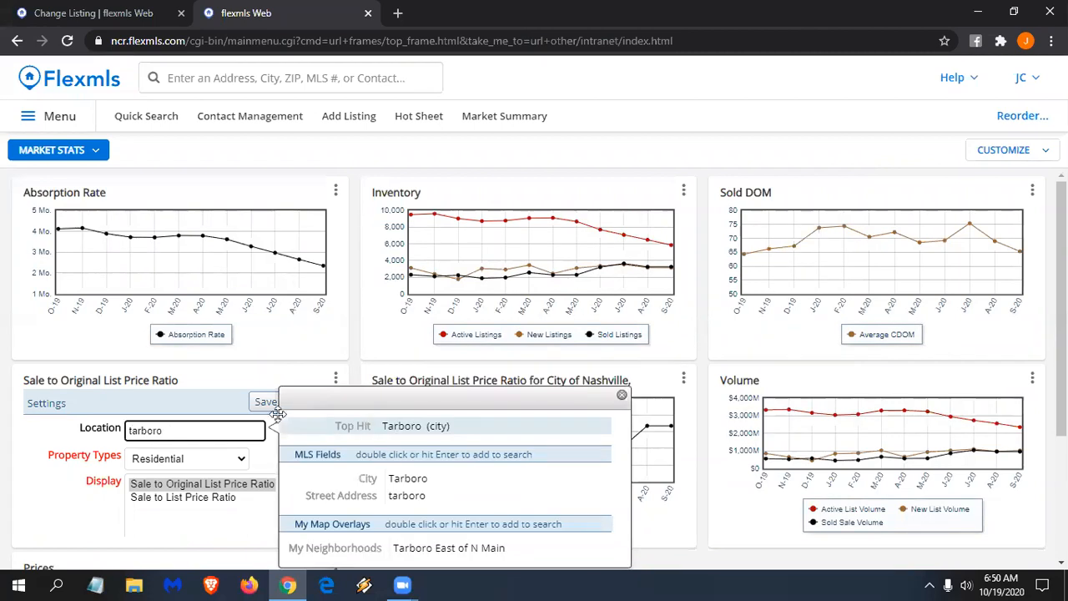
double_click(442, 426)
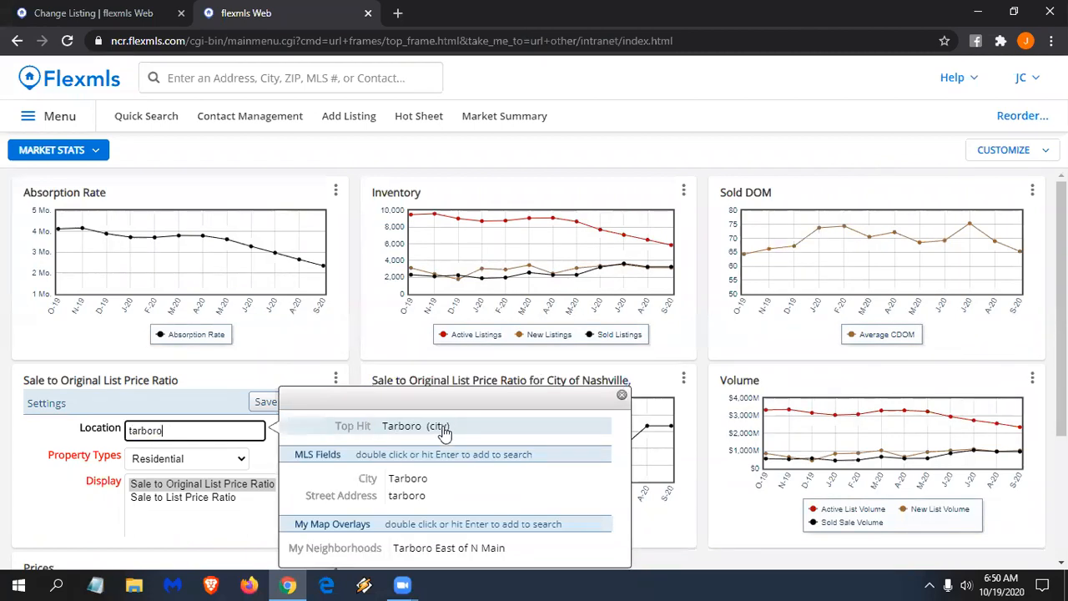
left_click(265, 403)
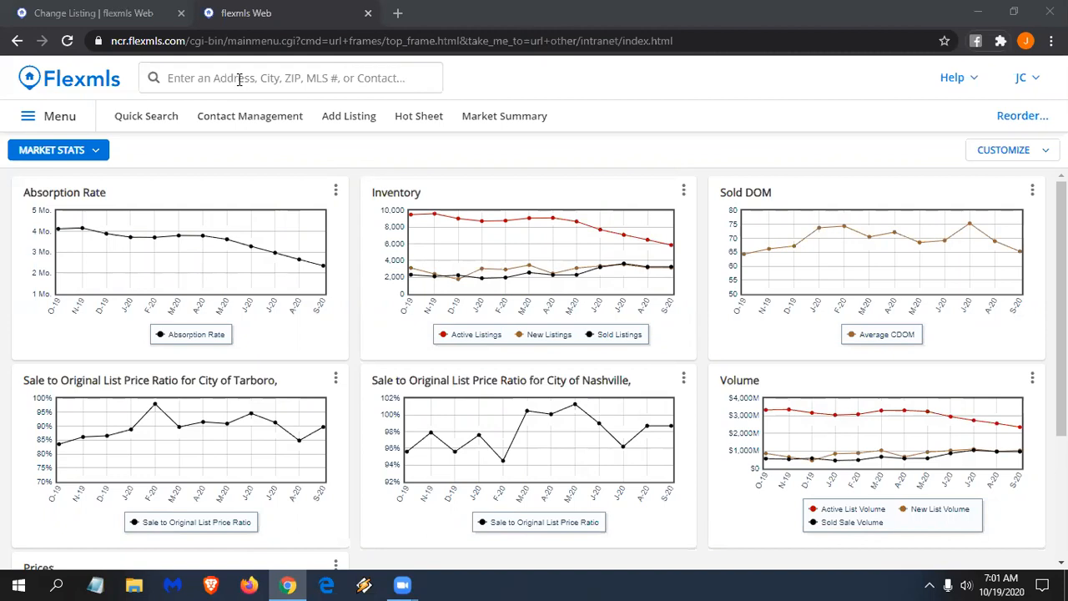
- Close the Market Stats tab, return to Home, and clear the leftover search text
left_click(346, 7)
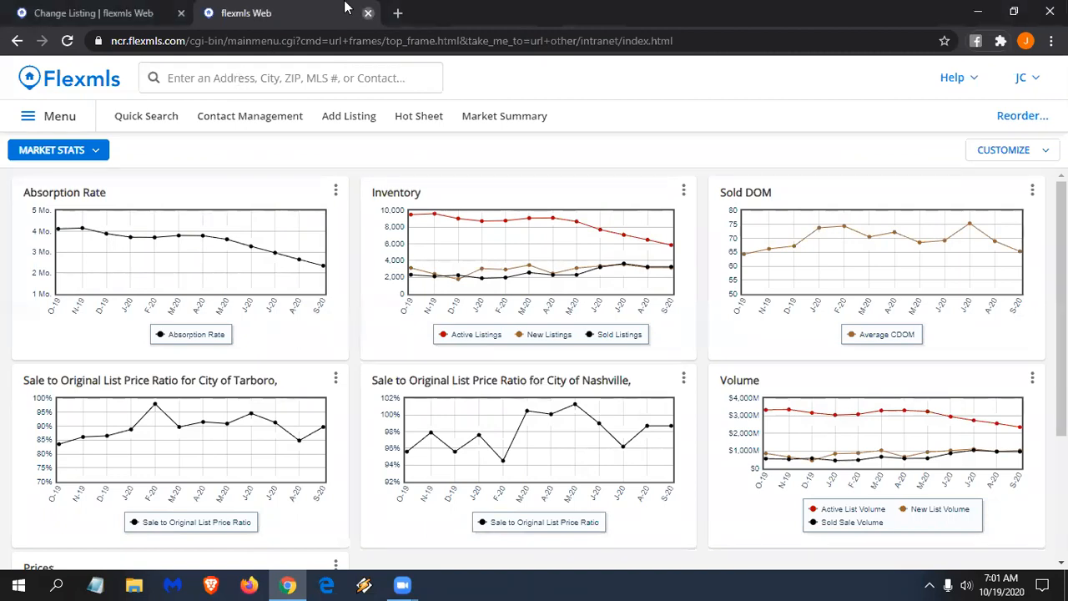
left_click(368, 13)
left_click(151, 118)
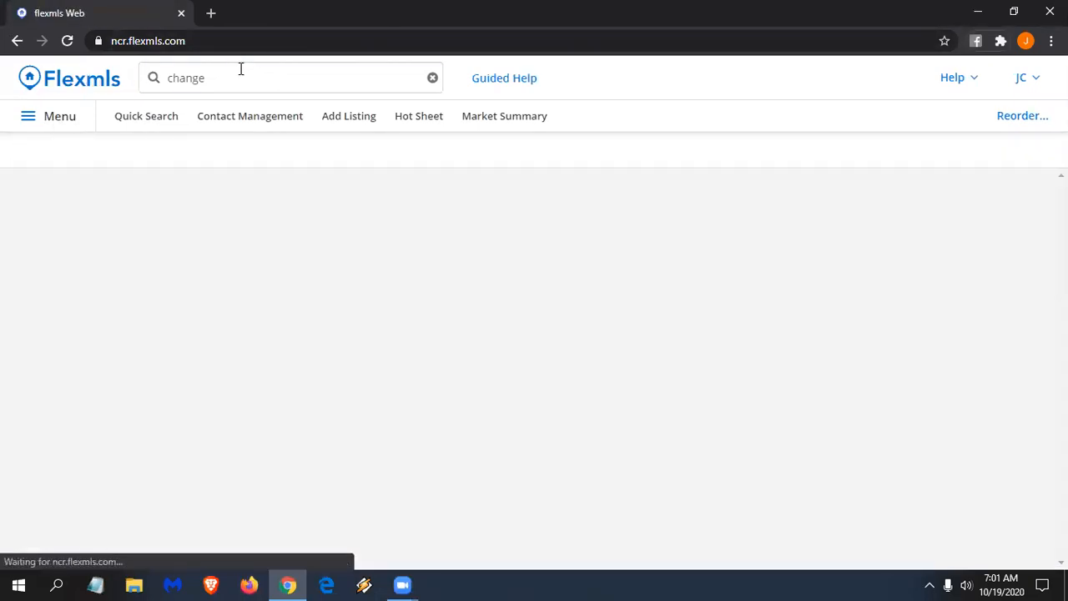
left_click(241, 69)
key("BackSpace")
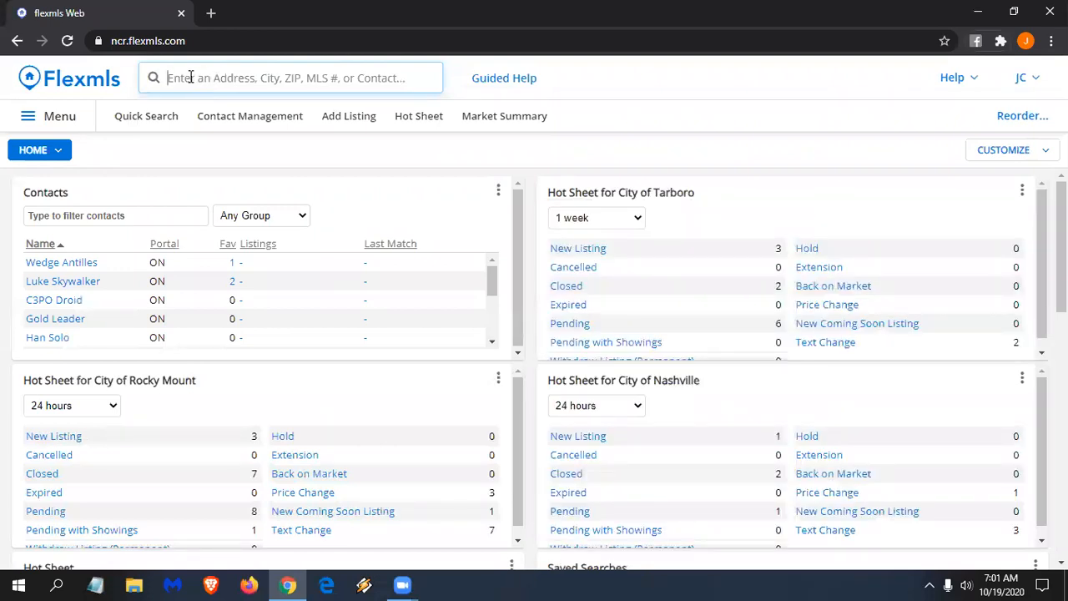
left_click(189, 77)
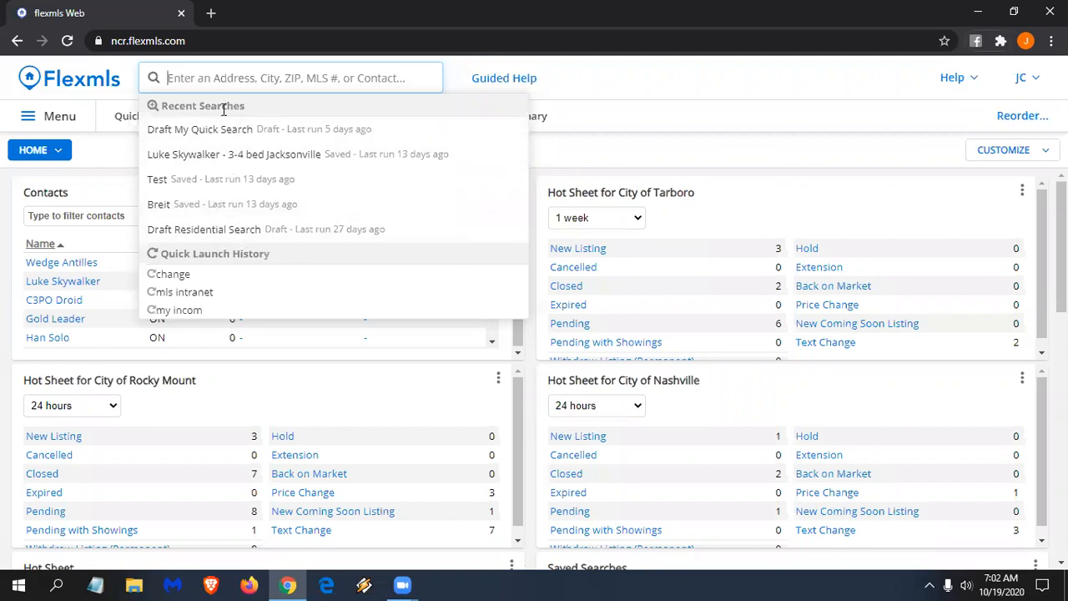
left_click(203, 78)
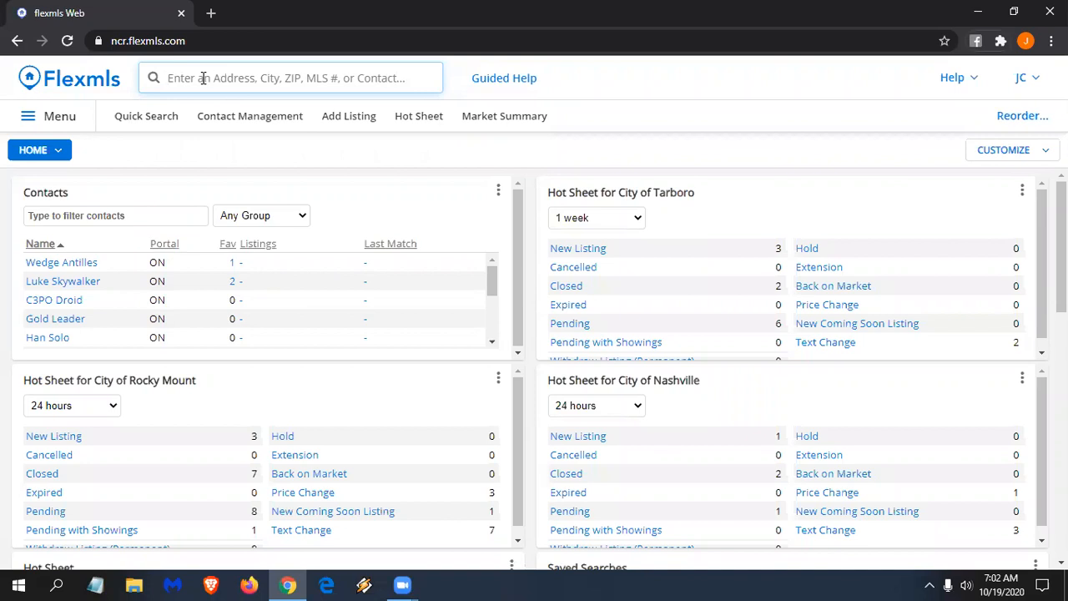
- Search for MLS number 100208615 and open the matching withdrawn Rocky Mount listing
left_click(203, 78)
type("100208615")
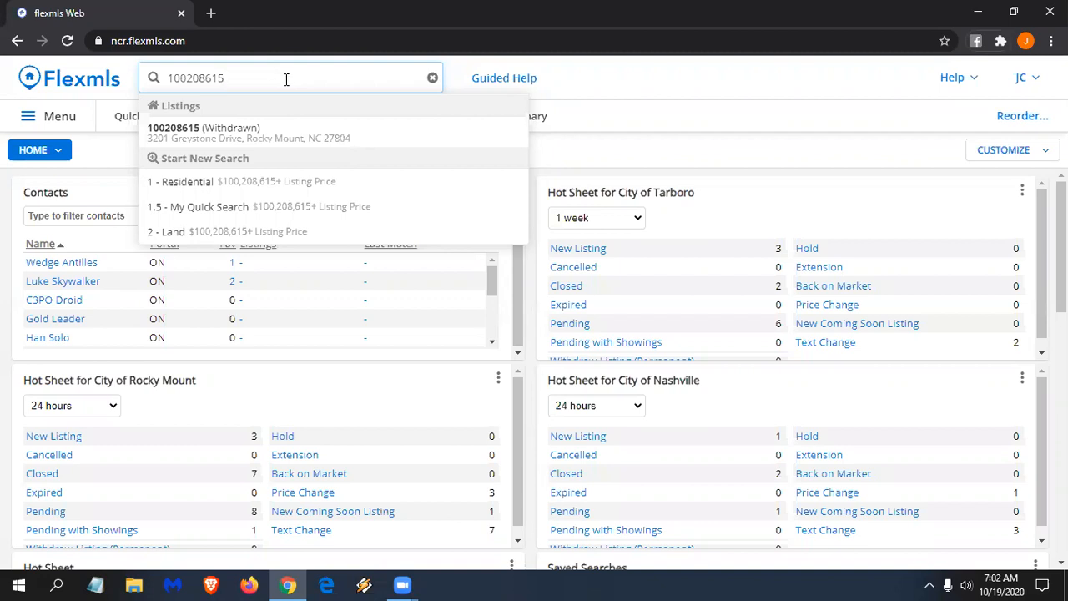
left_click(221, 145)
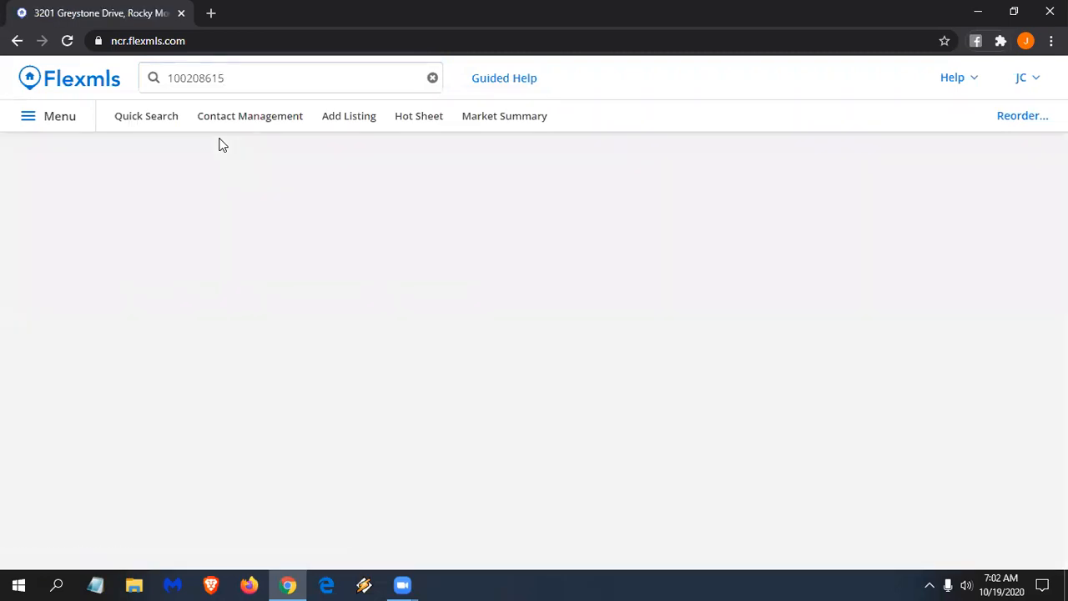
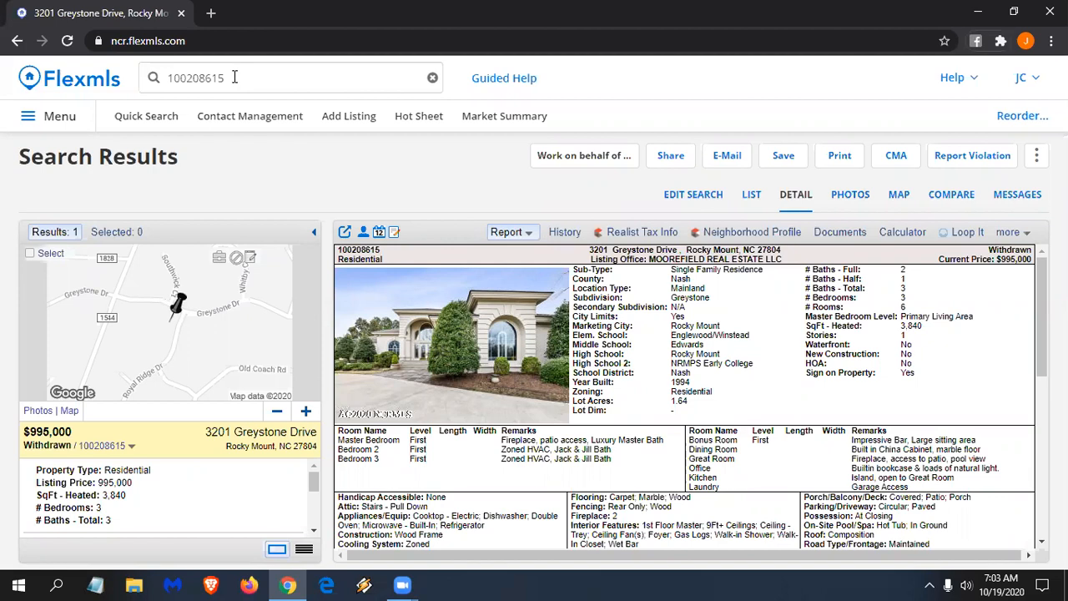
left_click(234, 78)
key("BackSpace")
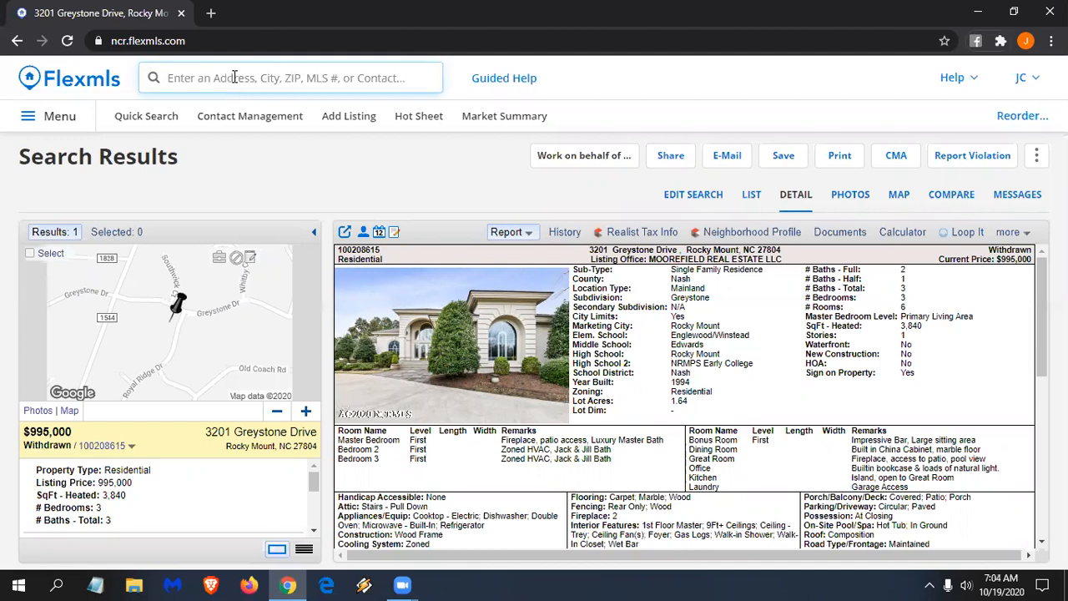
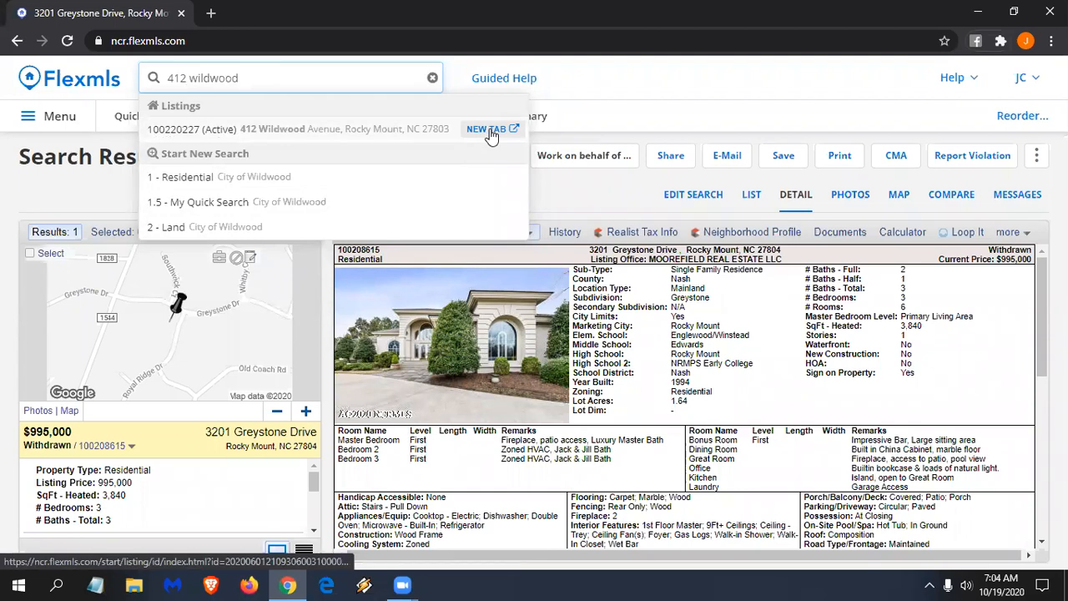
left_click(491, 131)
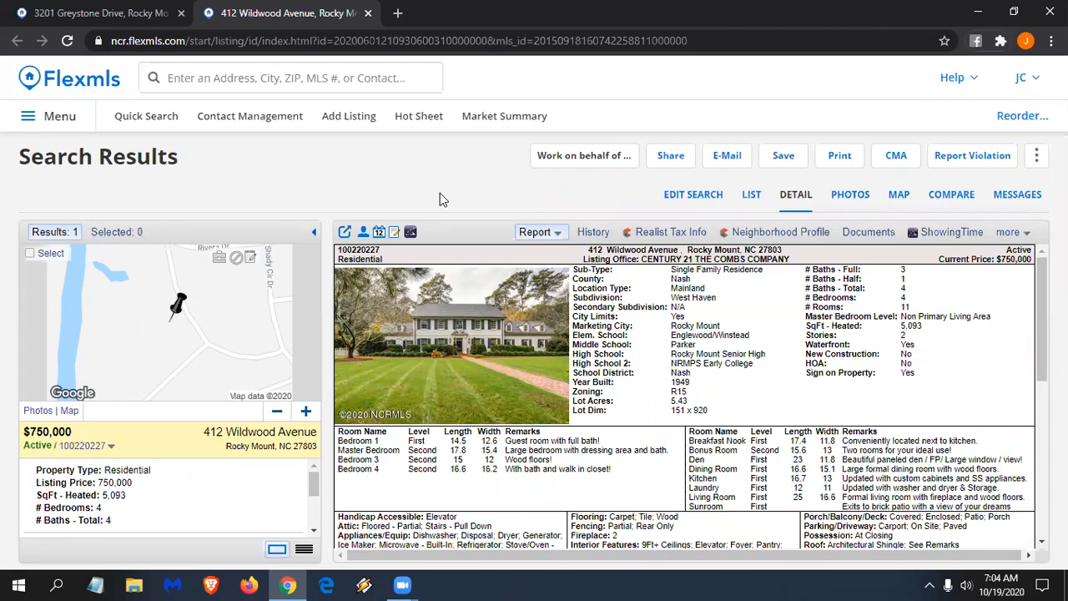
left_click(384, 80)
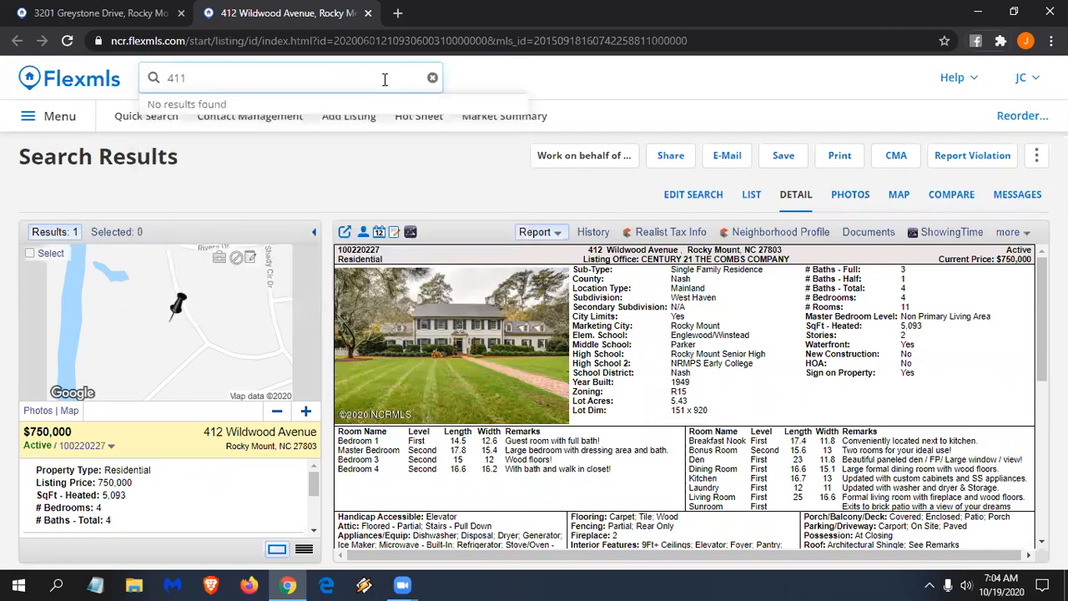
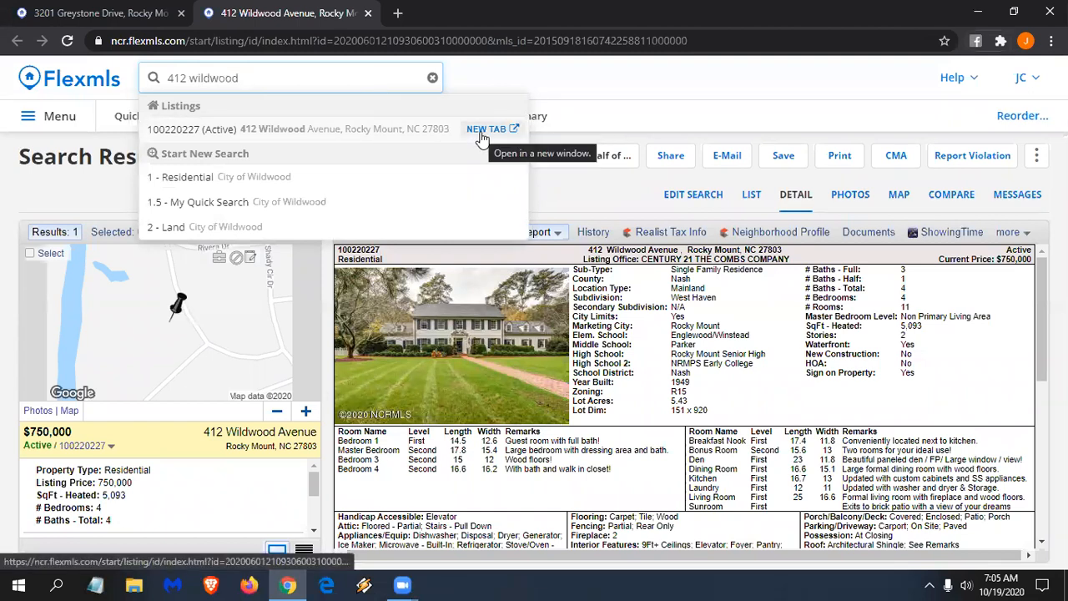
left_click(368, 14)
- Clear the global search and enter MLS 100208615 to show its suggestion
left_click(276, 77)
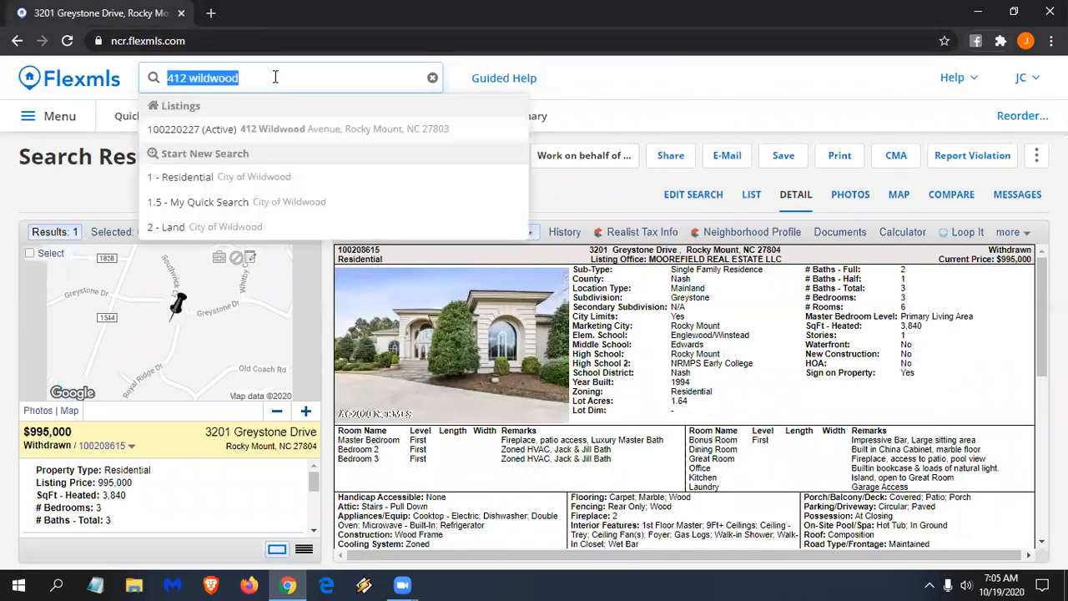
key("BackSpace")
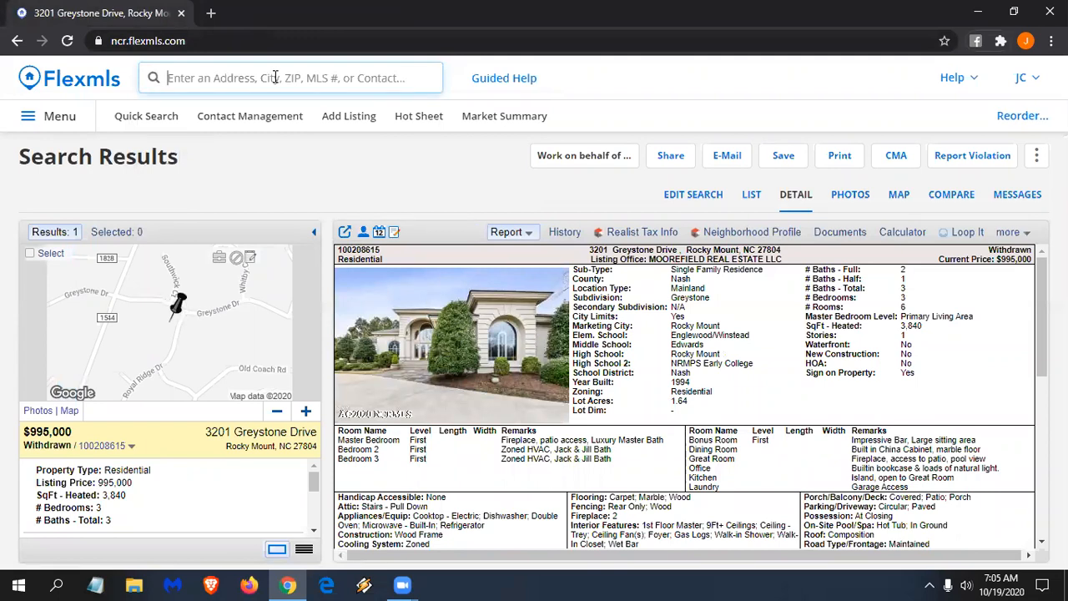
type("1002")
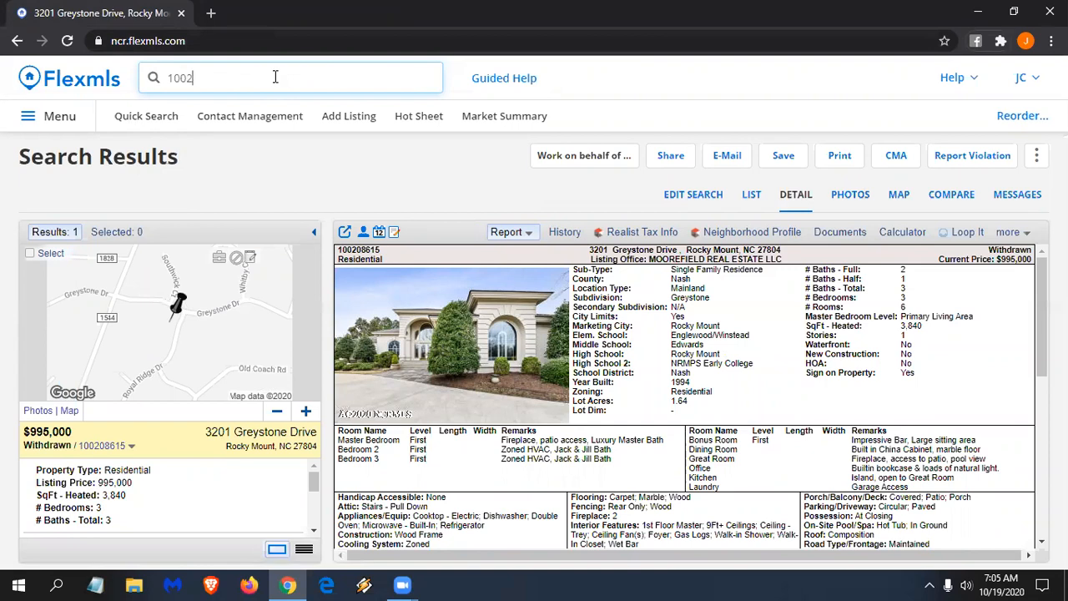
type("08615")
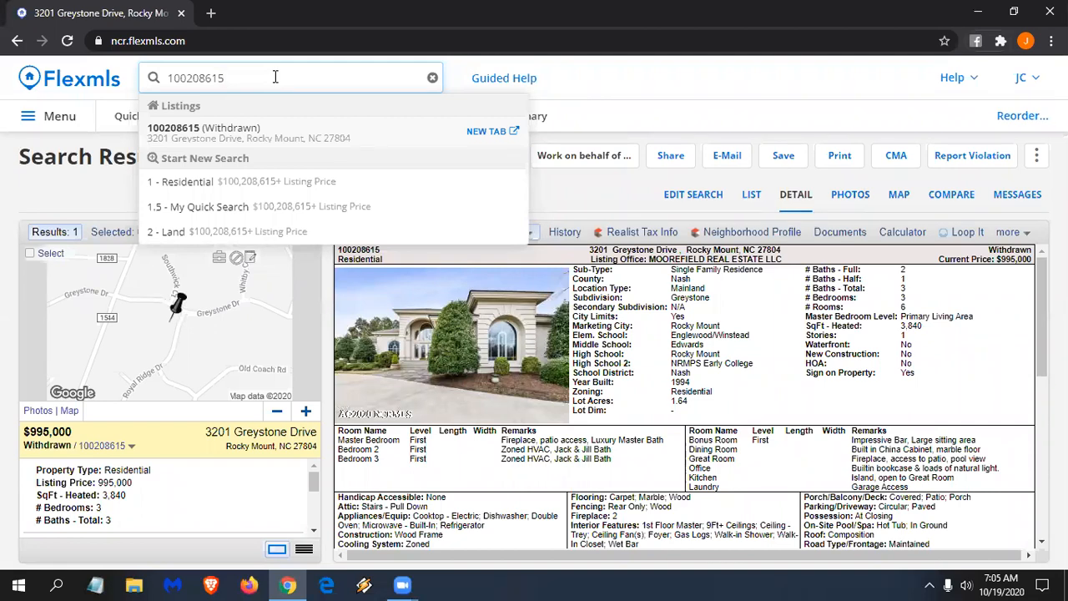
key("ctrl+a")
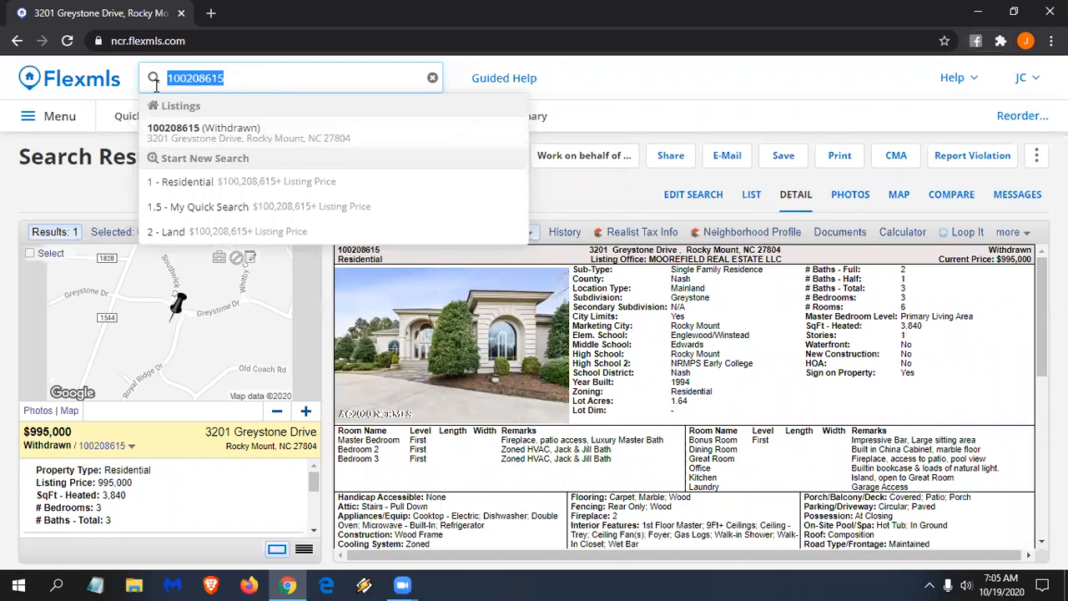
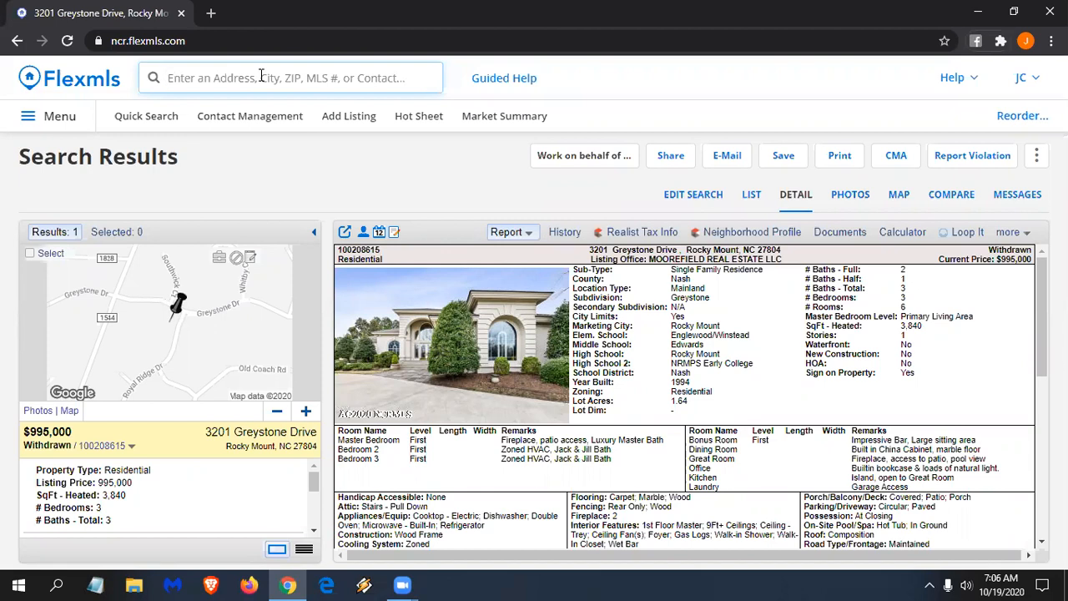
- Enter '1 mile from 100208615' in the global search
left_click(262, 75)
type("1 mile r")
key("BackSpace")
type("from")
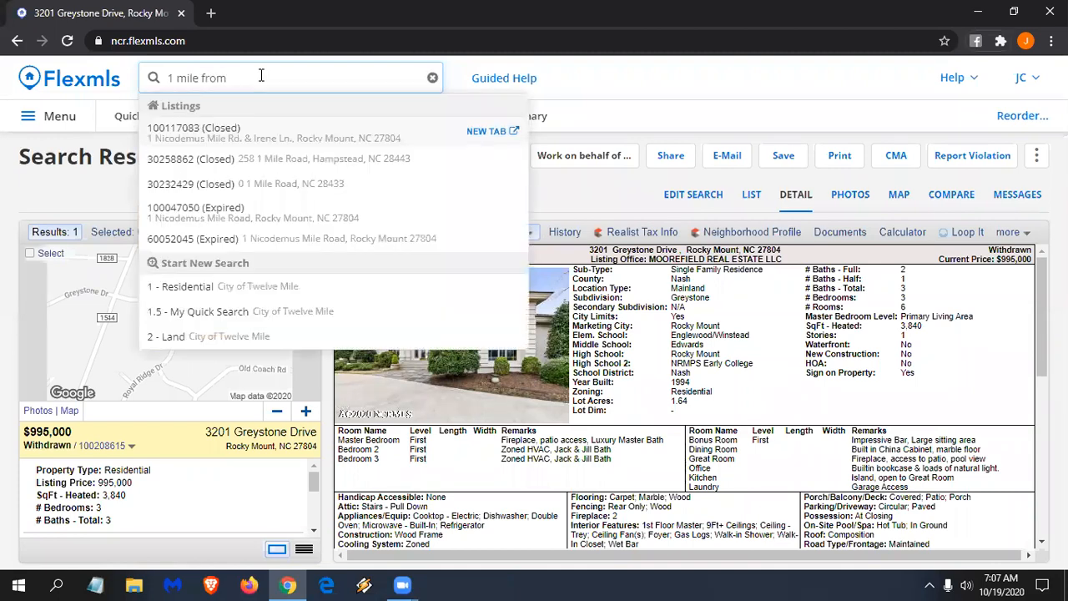
type(" 100")
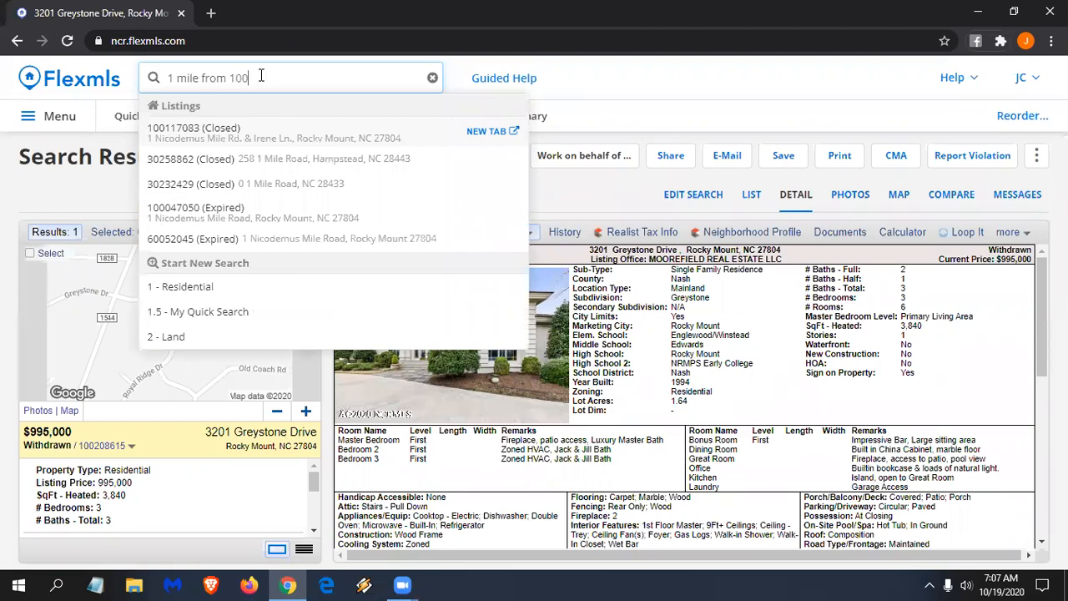
type("208615")
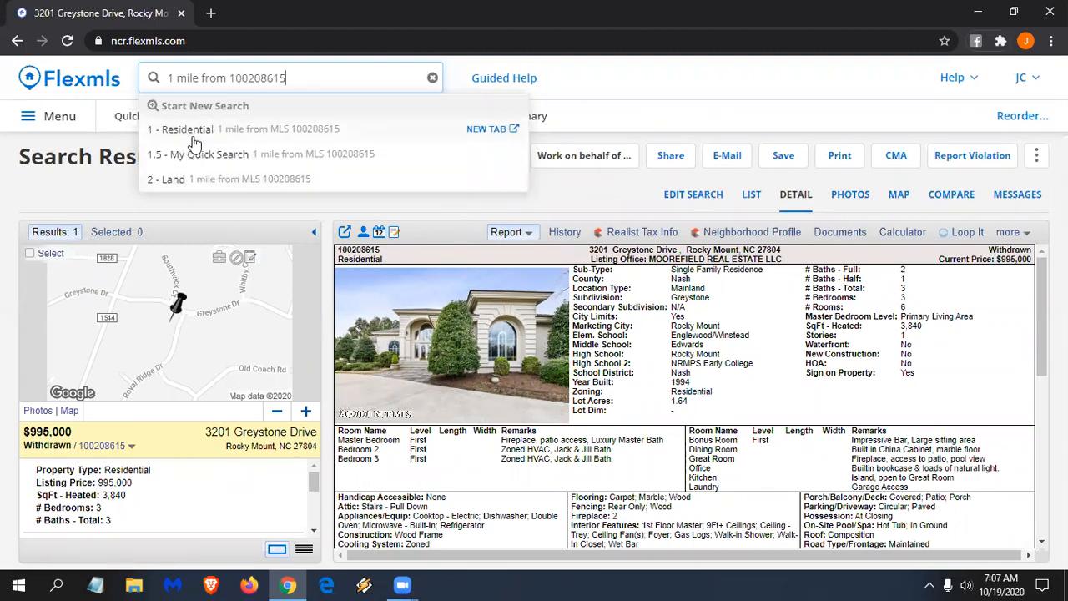
- Try a 'commercial' prefix, remove it, and run the 1 - Residential radius search
left_click(168, 78)
left_click(167, 79)
type("comm")
type("erci")
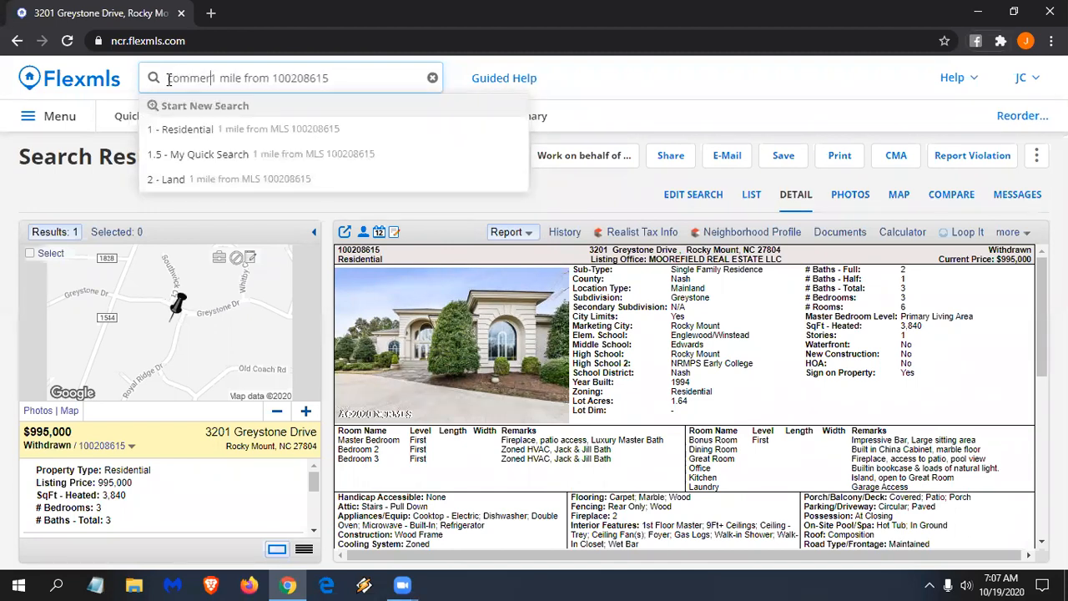
type("al")
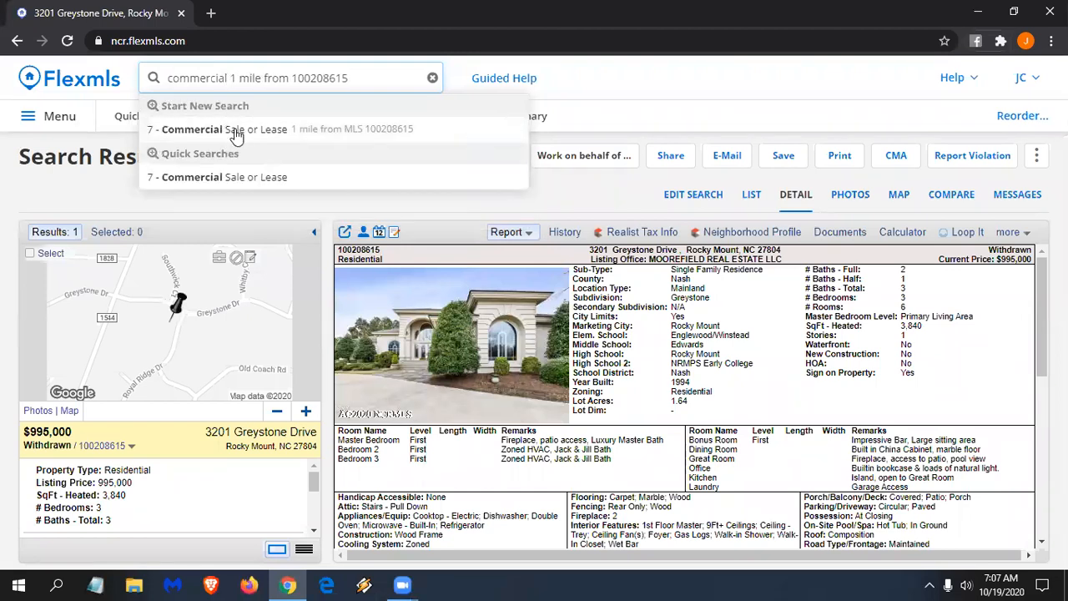
key("BackSpace")
key("BackSpace")
key("BackSpace")
key("BackSpace")
key("BackSpace")
key("BackSpace")
key("BackSpace")
key("BackSpace")
key("BackSpace")
key("BackSpace")
key("BackSpace")
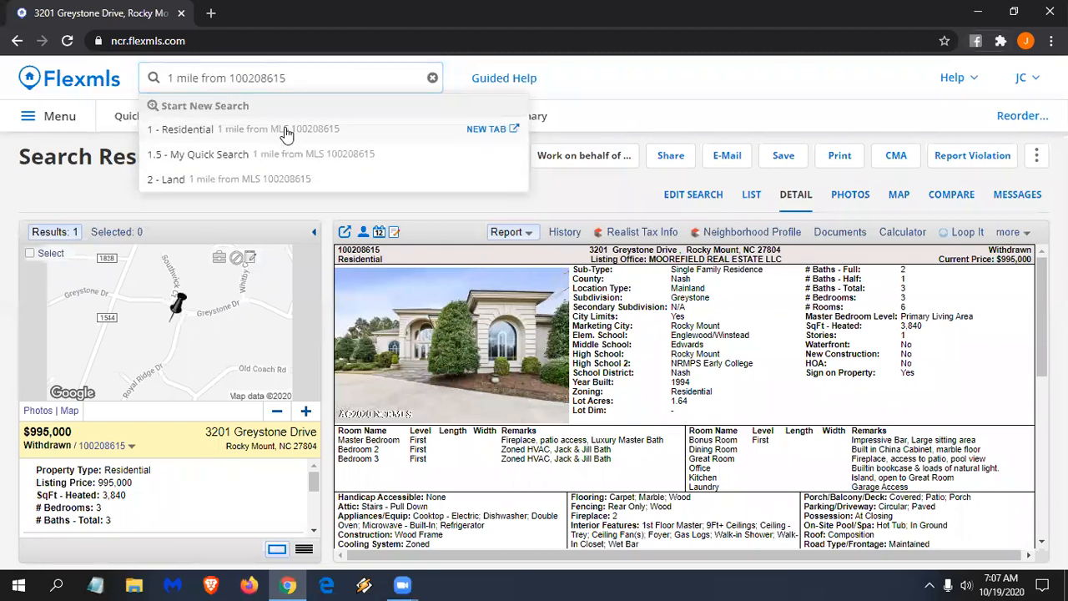
left_click(286, 134)
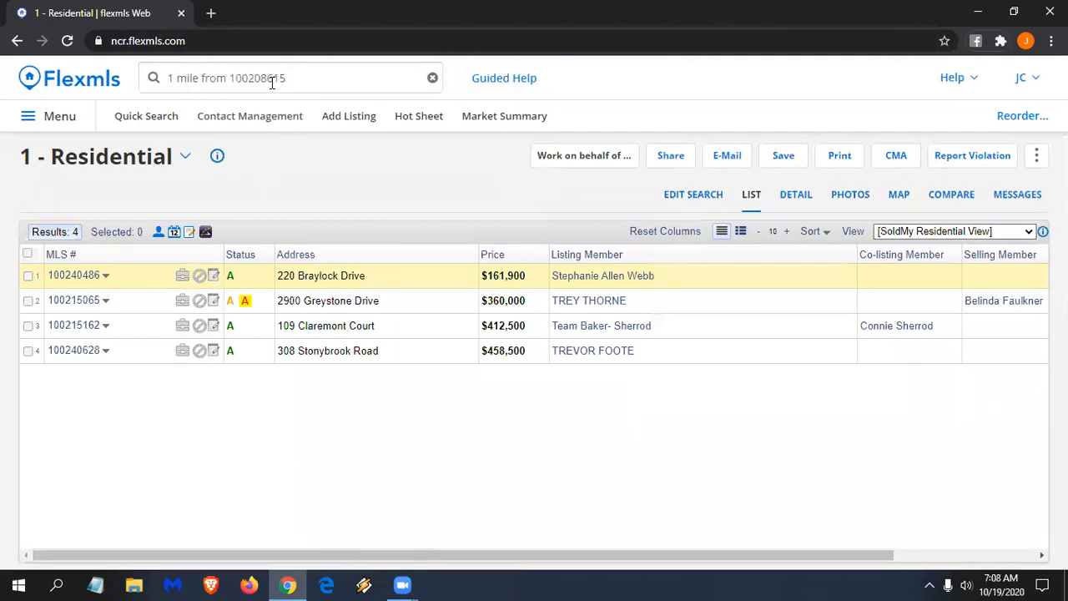
- View the search criteria, including the 1-mile circle and Active/Pending status filter, on the zoomed-out map
left_click(689, 201)
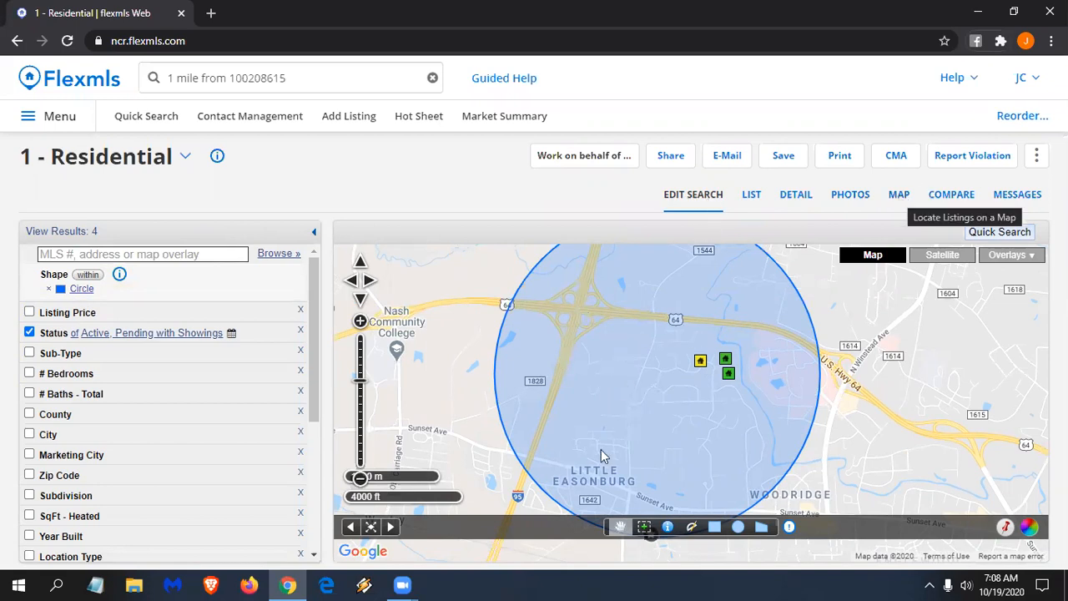
scroll(660, 398, "down", 1)
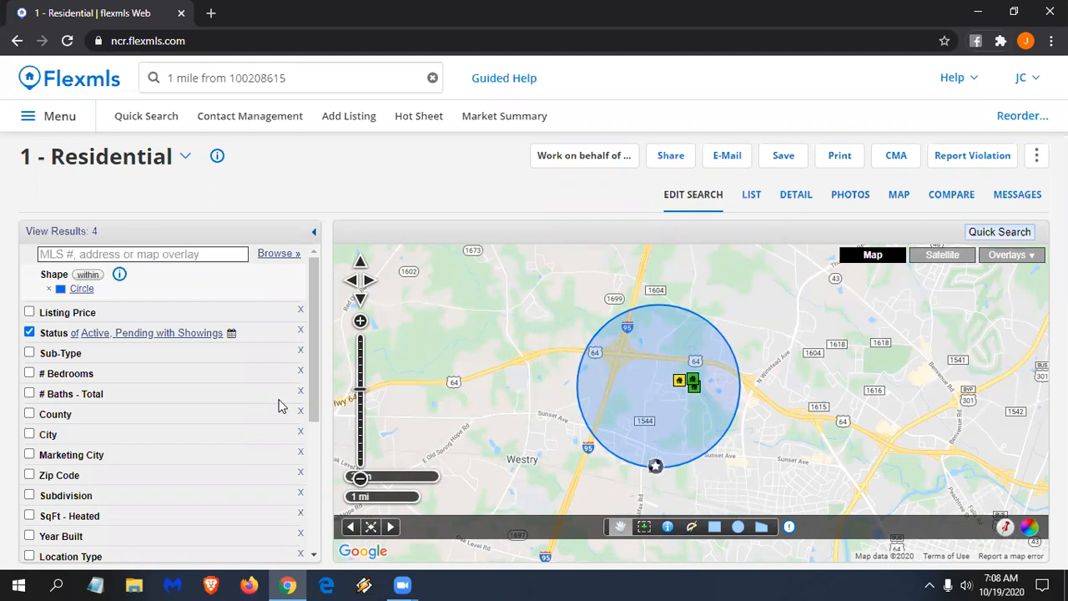
left_click(313, 75)
type("1")
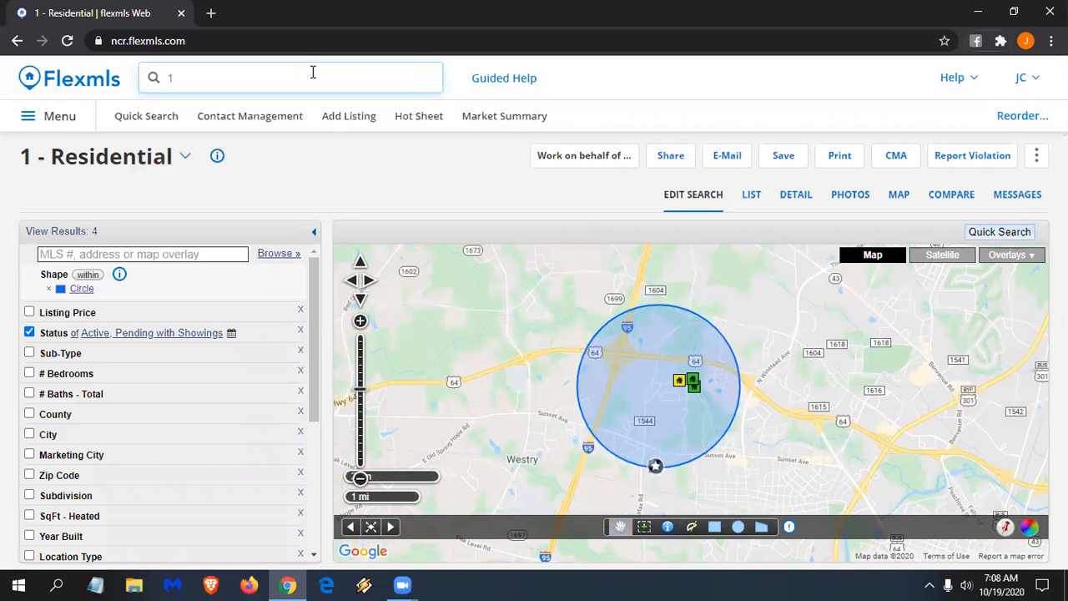
key("BackSpace")
type("2 miles fro")
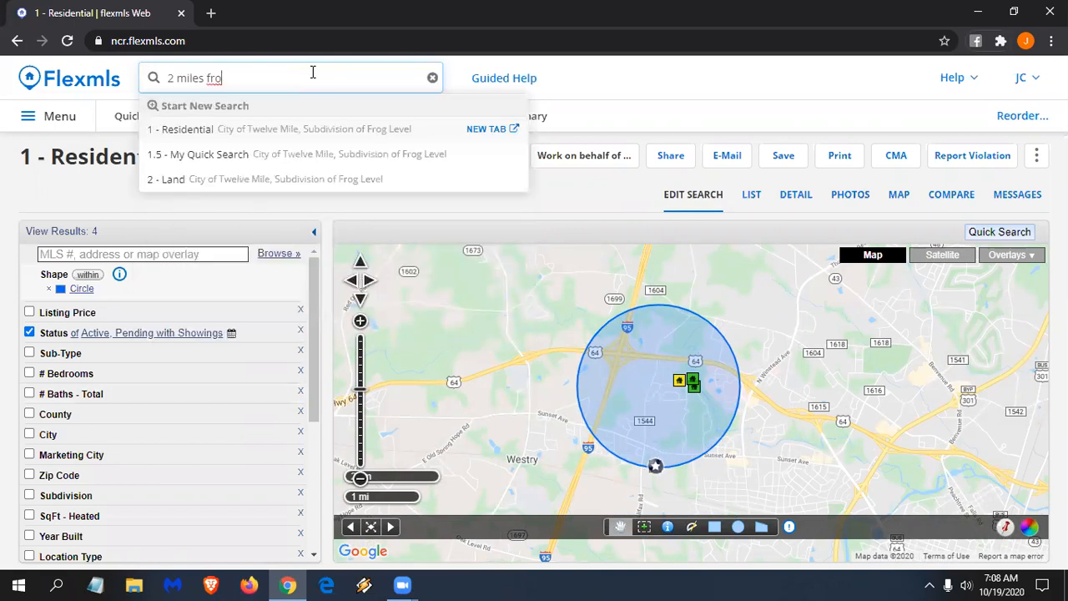
type("m ")
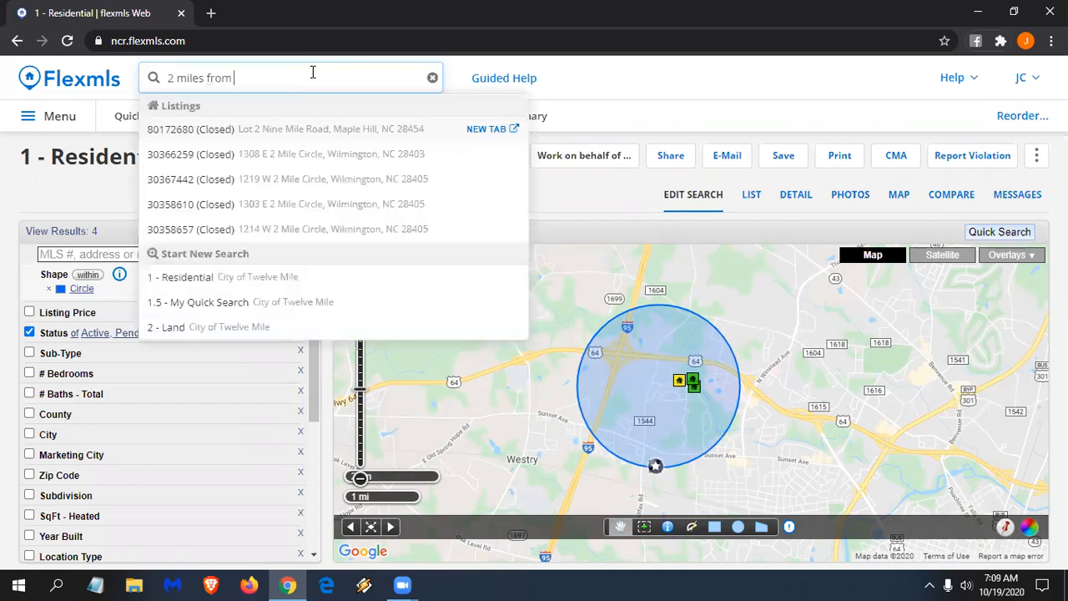
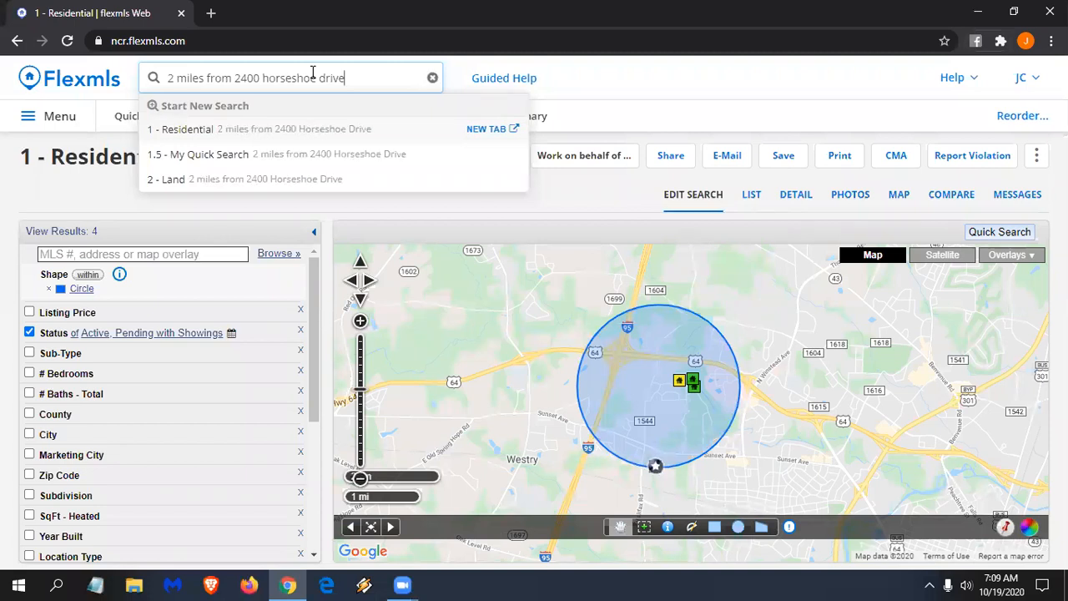
left_click(246, 134)
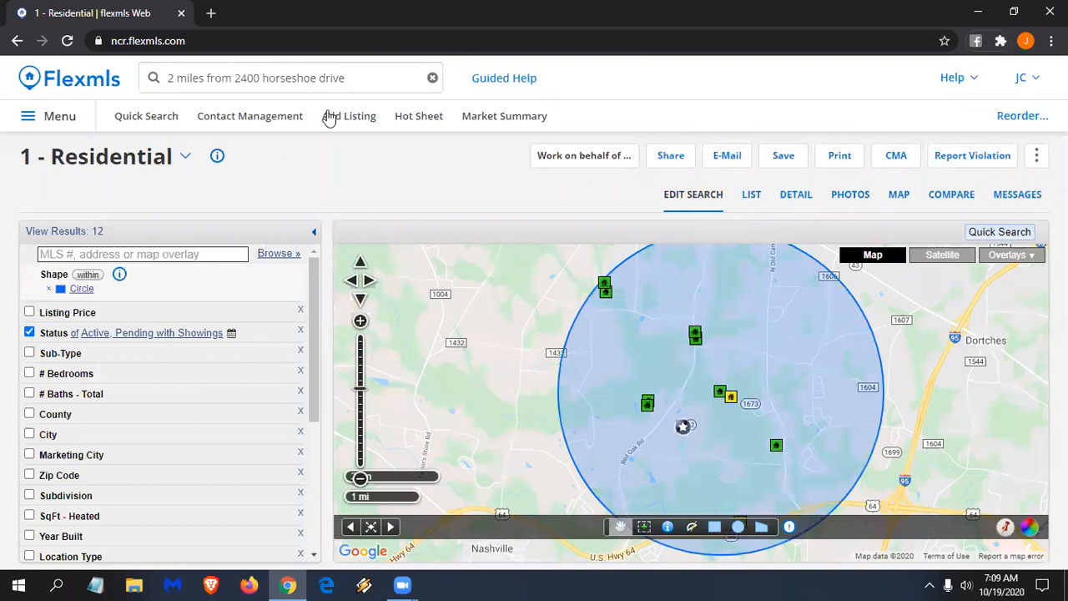
- Limit the search to Single Family Residence with at least 3 bedrooms and 3 total baths
left_click(60, 355)
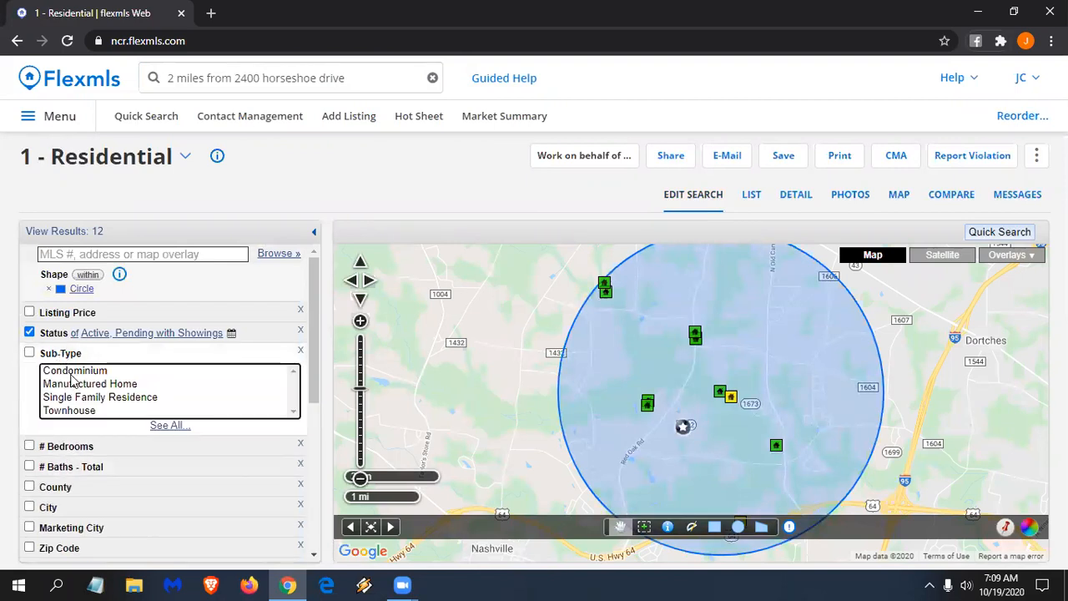
left_click(81, 397)
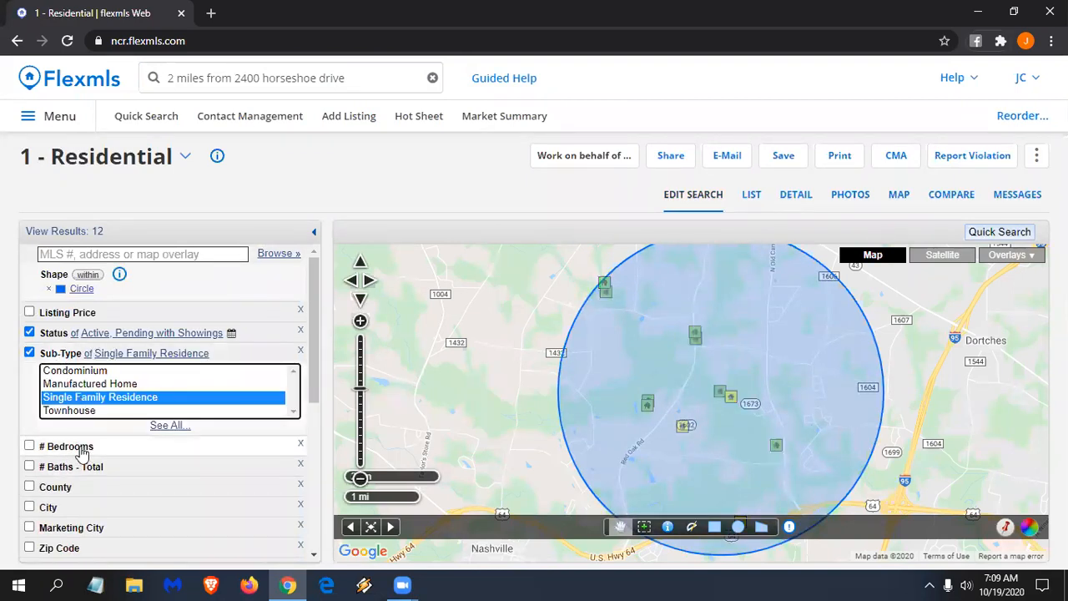
left_click(77, 450)
left_click(58, 463)
type("3")
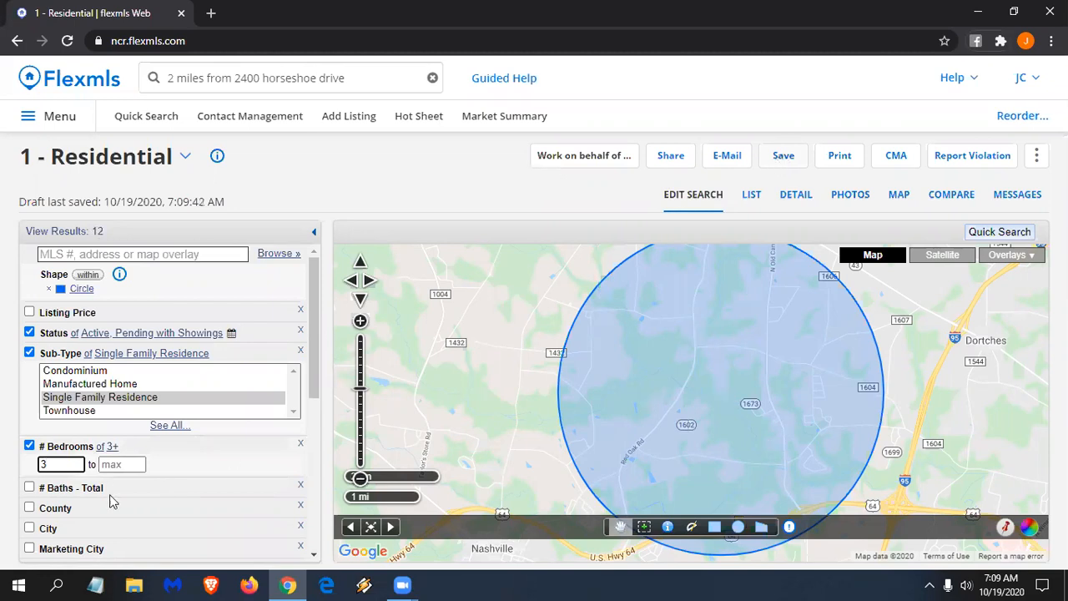
left_click(84, 490)
left_click(59, 506)
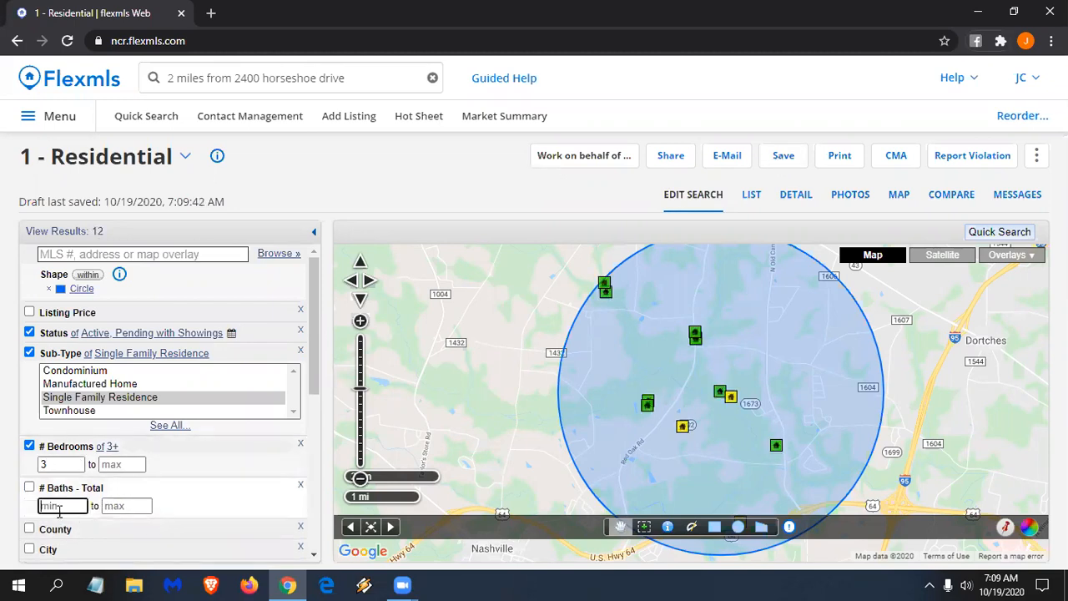
type("3")
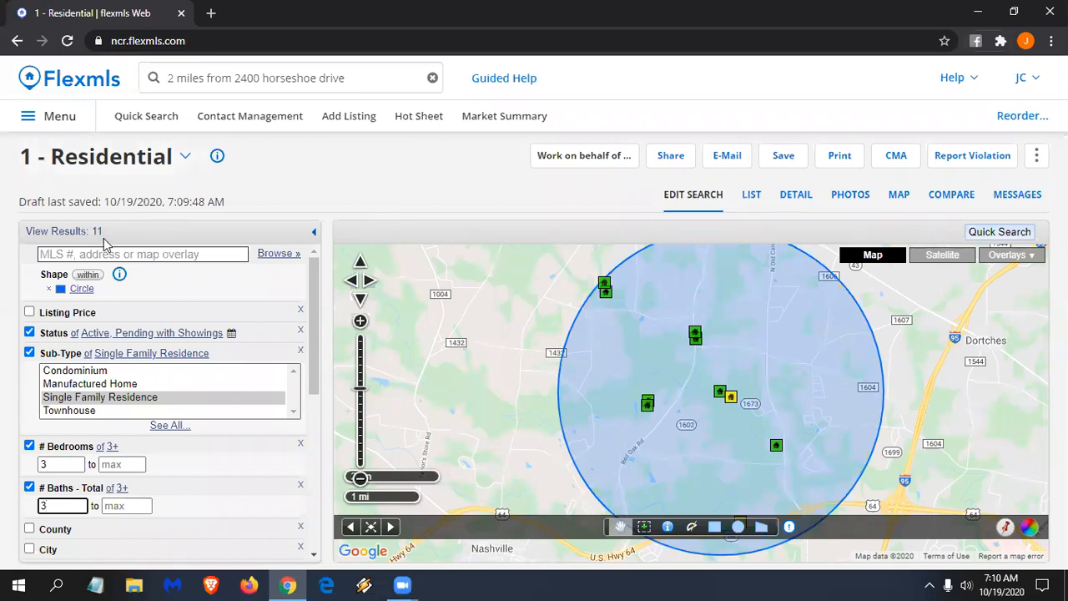
left_click(367, 81)
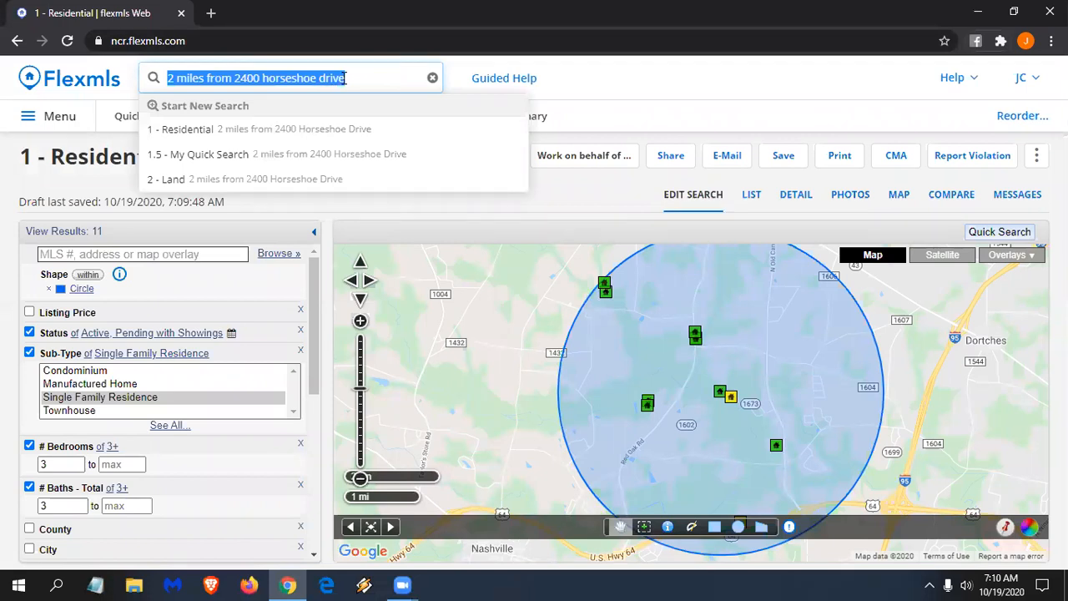
- Enter '2 miles from nash day hospital rocky mount nc' in the global search
type("2 miles ")
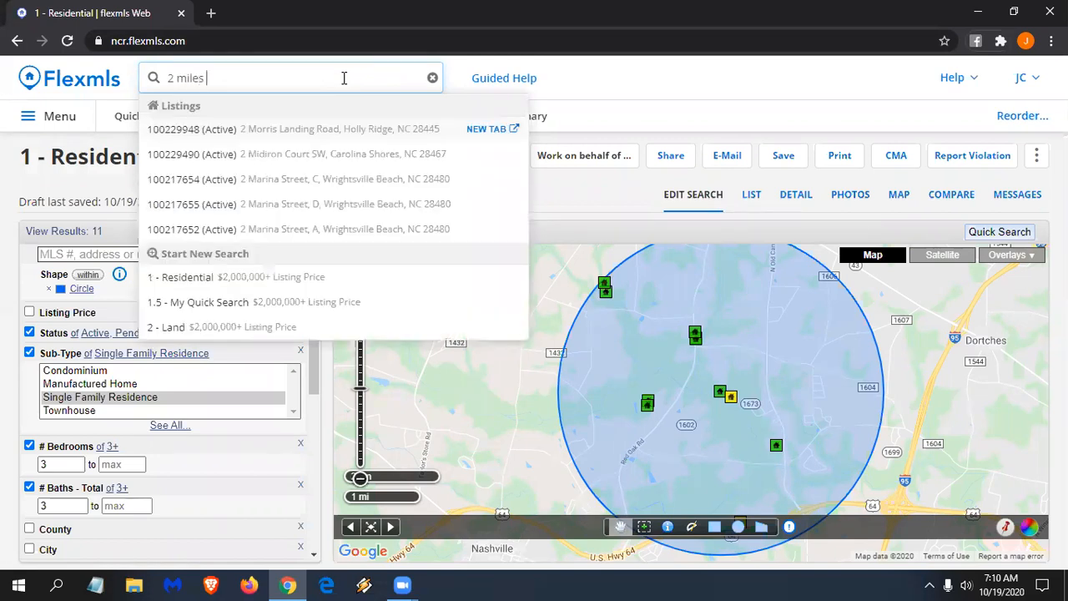
type("from nash dat")
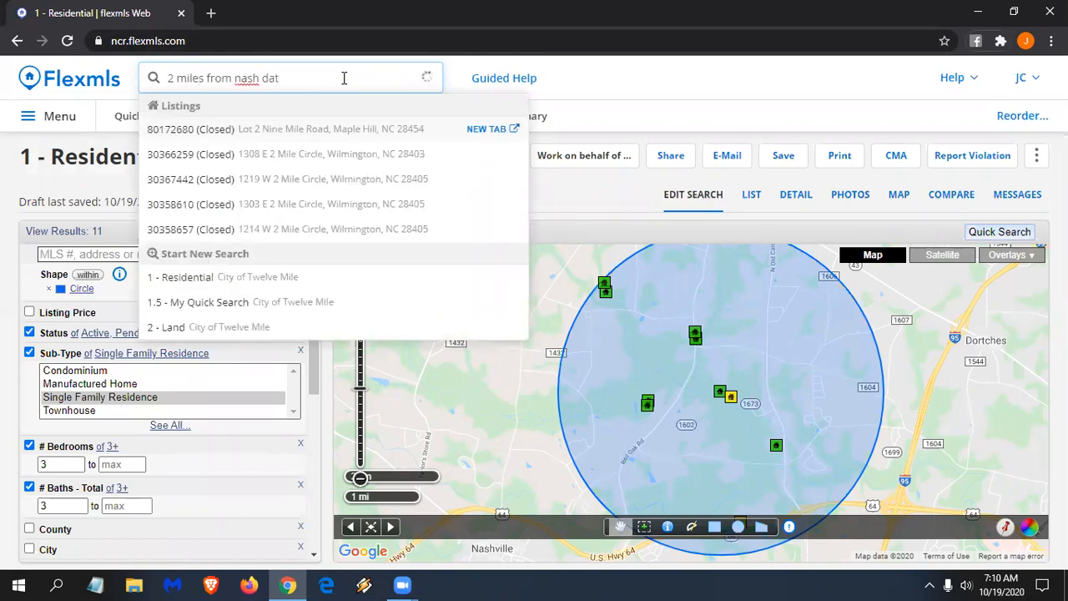
key("BackSpace")
type("y hospital")
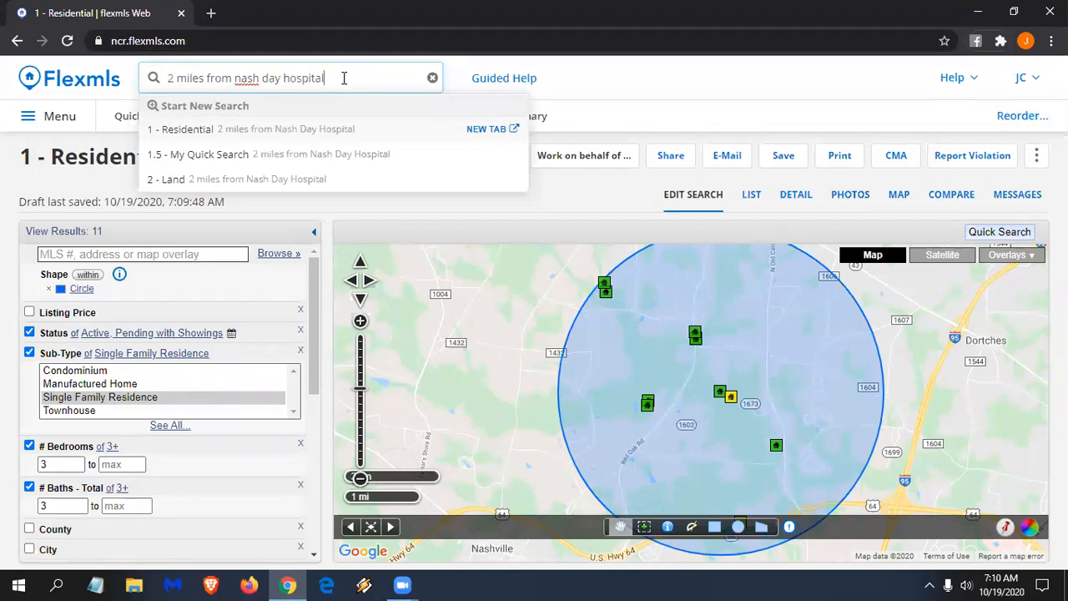
type("rocky mount nc")
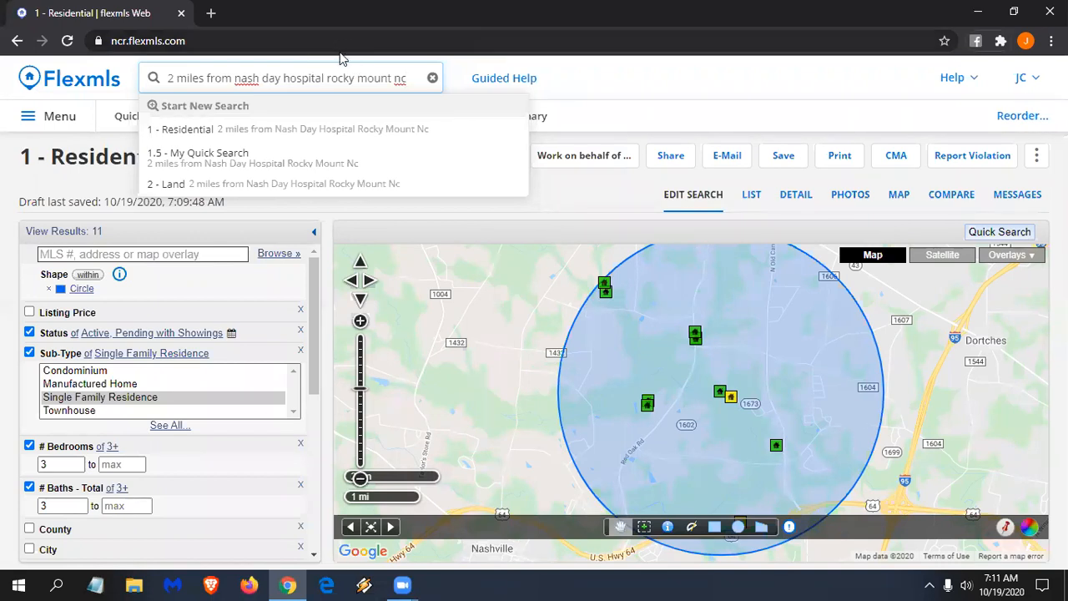
- Run the 1 - Residential search around Nash Day Hospital, view its 22-result map, and clear the search box
left_click(298, 133)
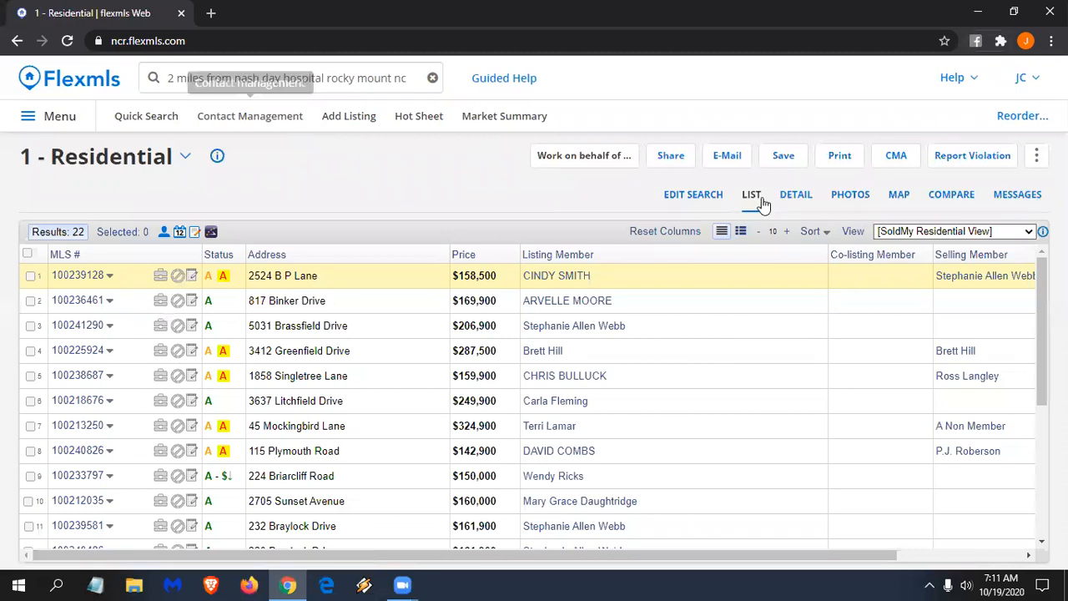
left_click(705, 198)
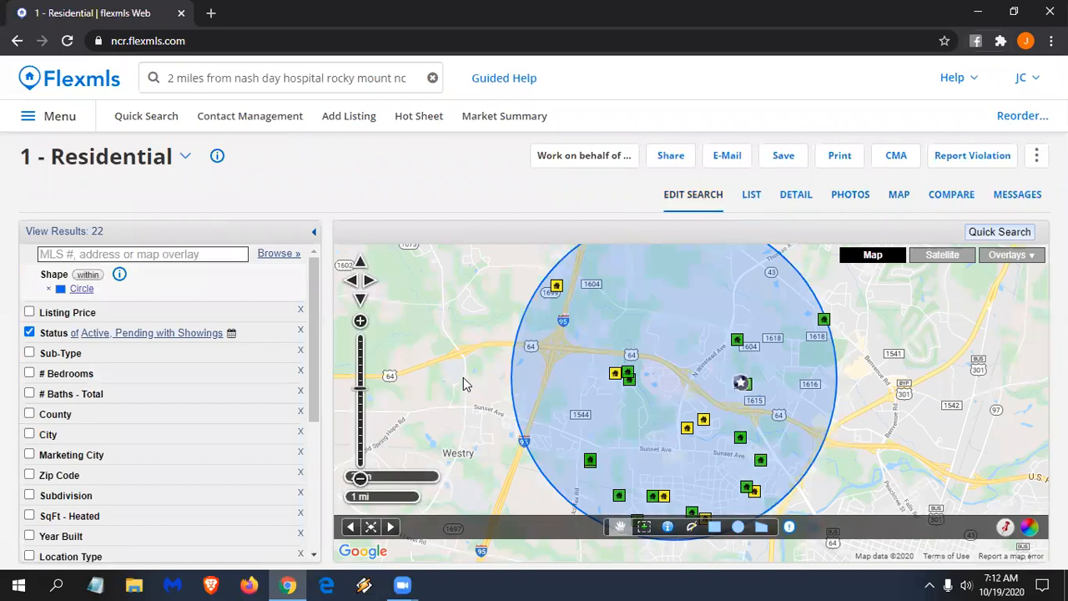
left_click(410, 73)
key("BackSpace")
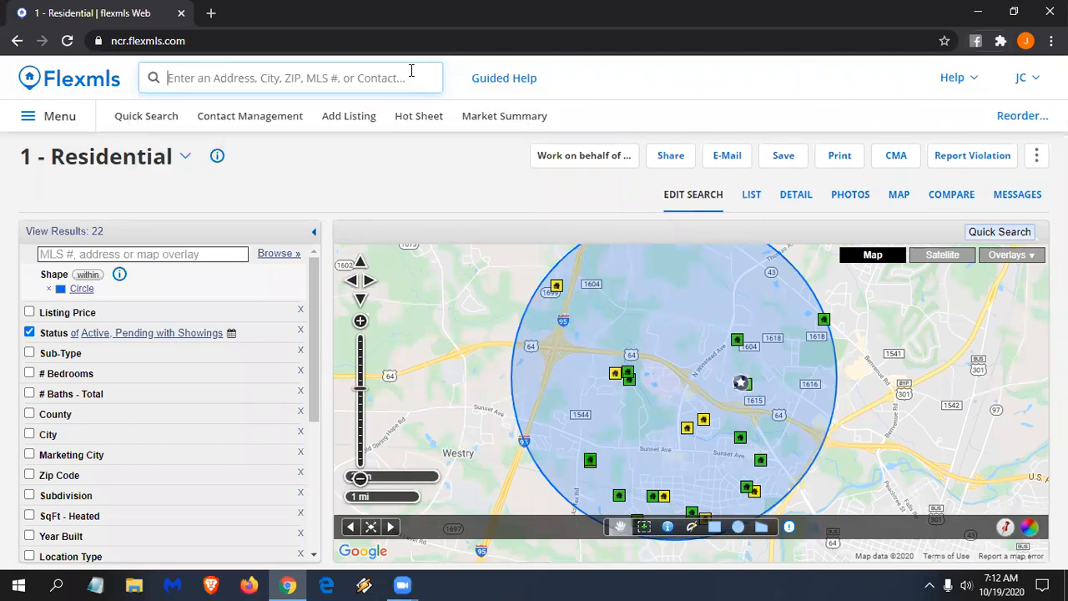
- Rerun a 1 - Residential search for '1 mile from 100208615' and view its criteria map
type("1 mile")
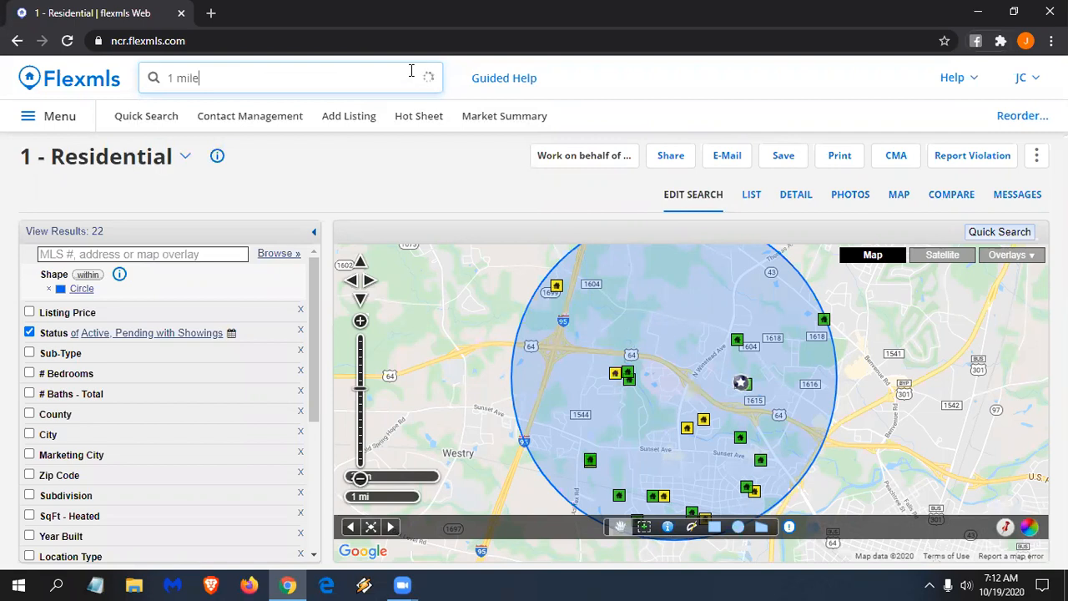
type(" from 100208615")
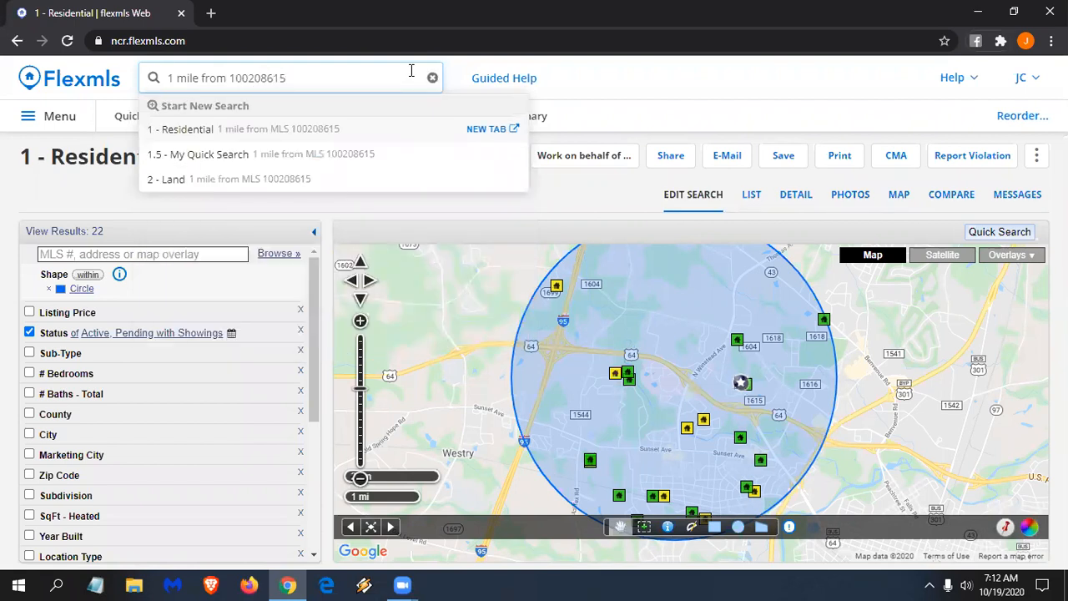
left_click(322, 135)
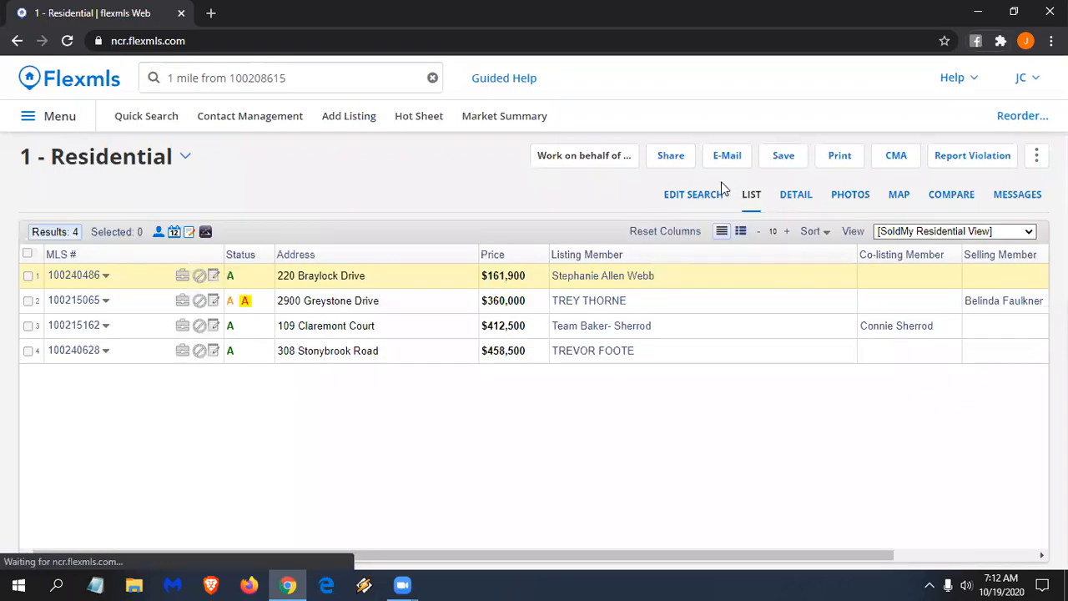
left_click(691, 195)
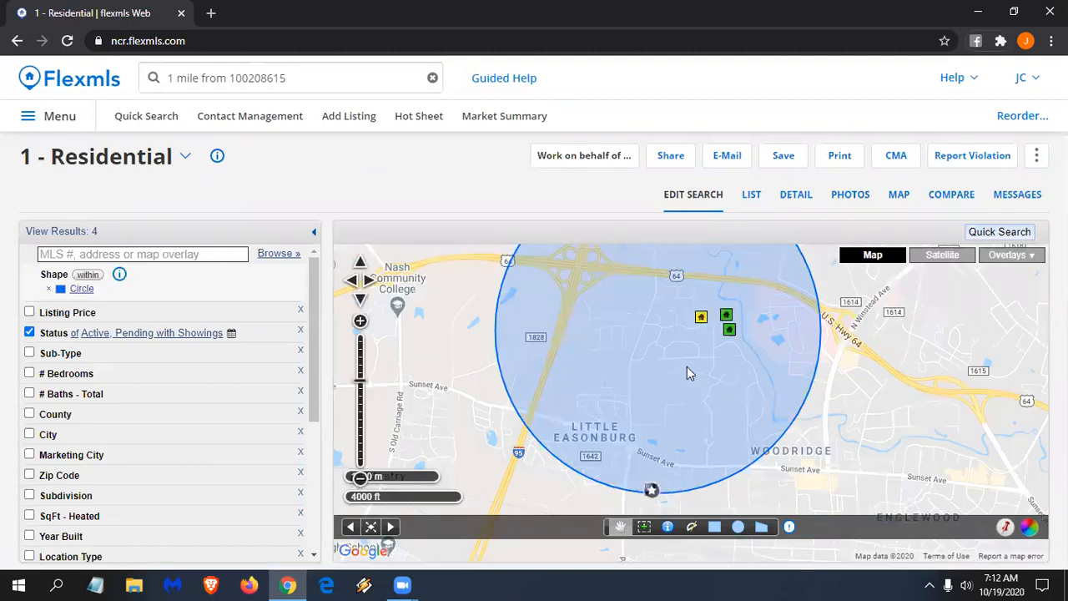
left_click(302, 80)
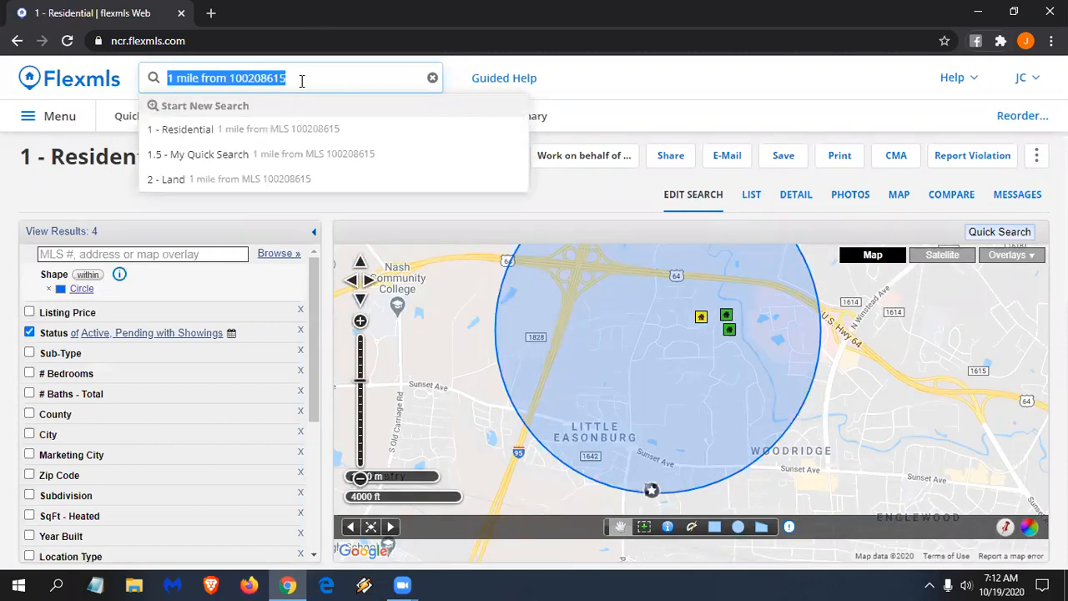
type("2 mile fr")
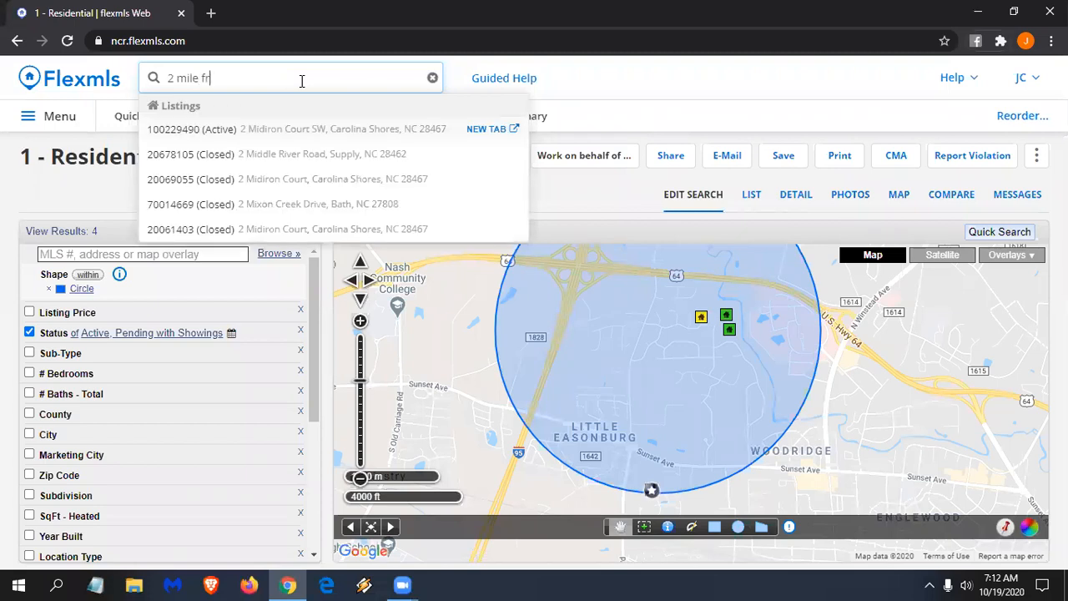
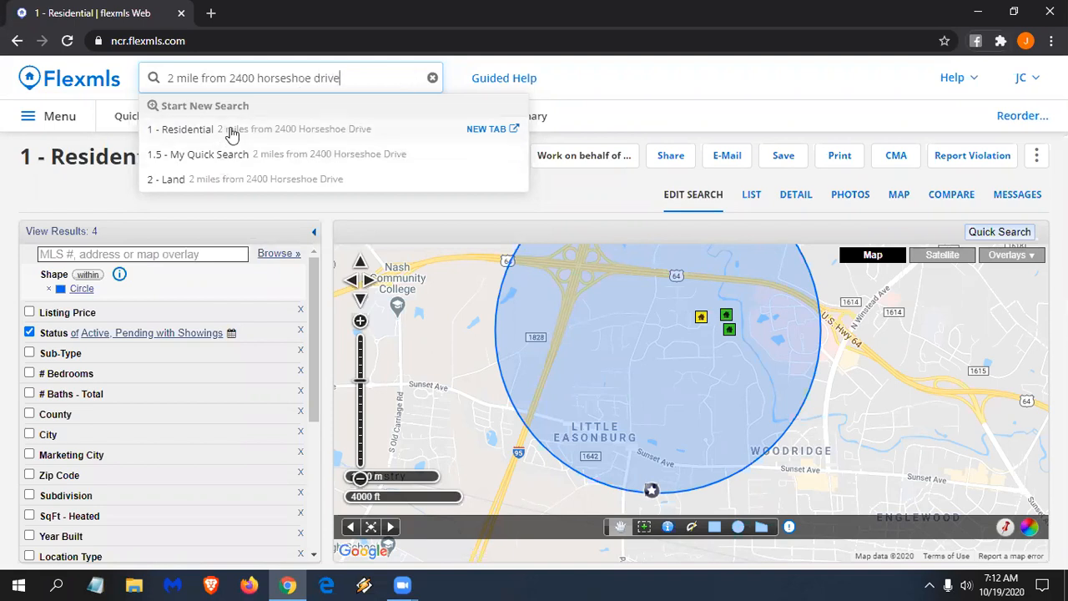
left_click(232, 130)
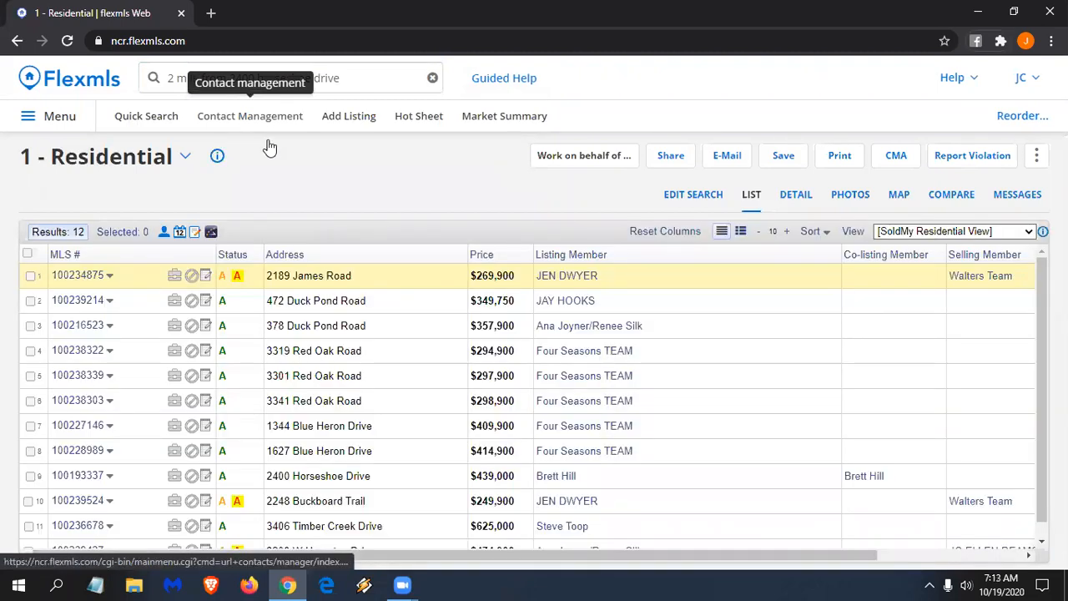
left_click(690, 194)
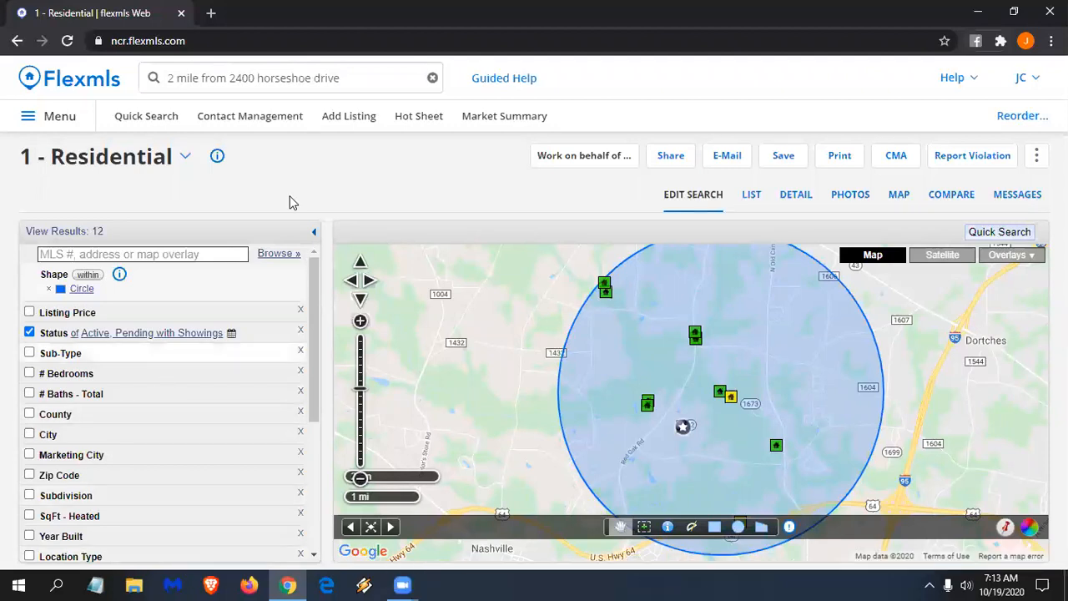
- Replace the global search text with '3 miles from nash day hospital rocky mount nc'
left_click(350, 84)
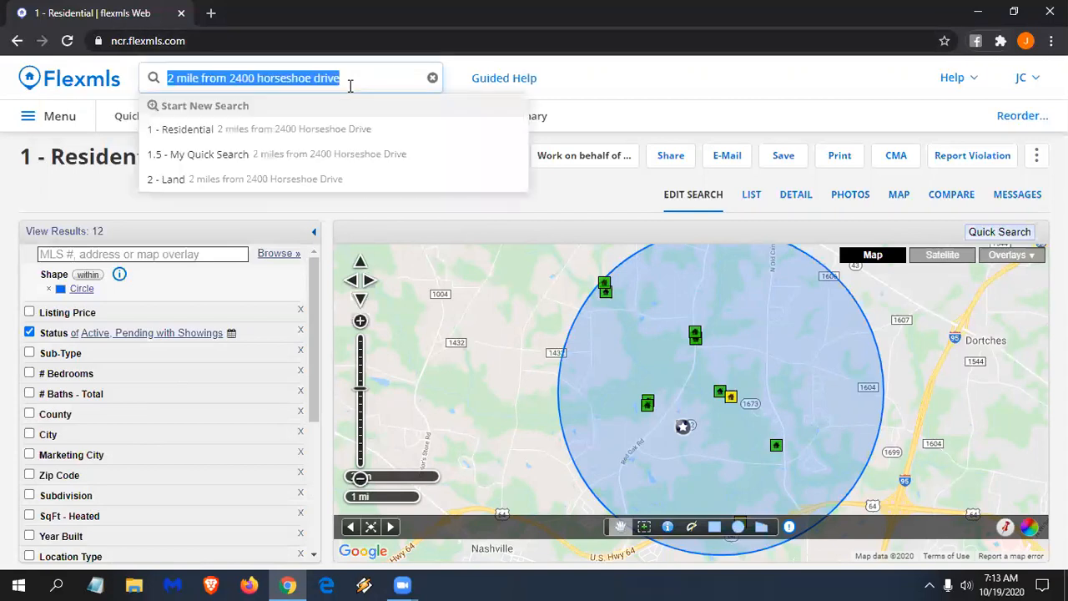
type("3")
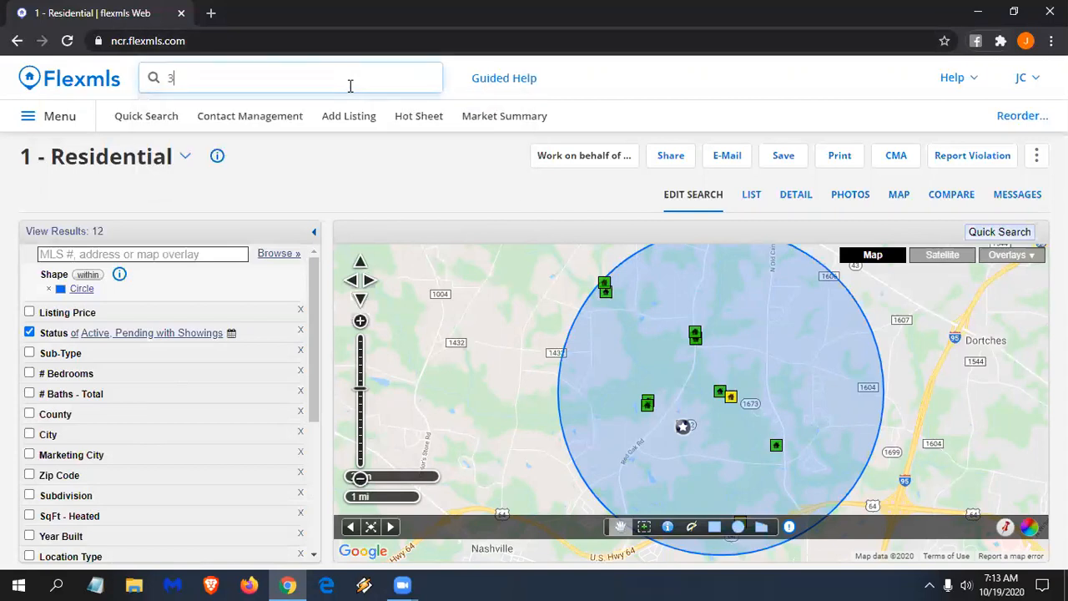
type(" miles from nash day hostp")
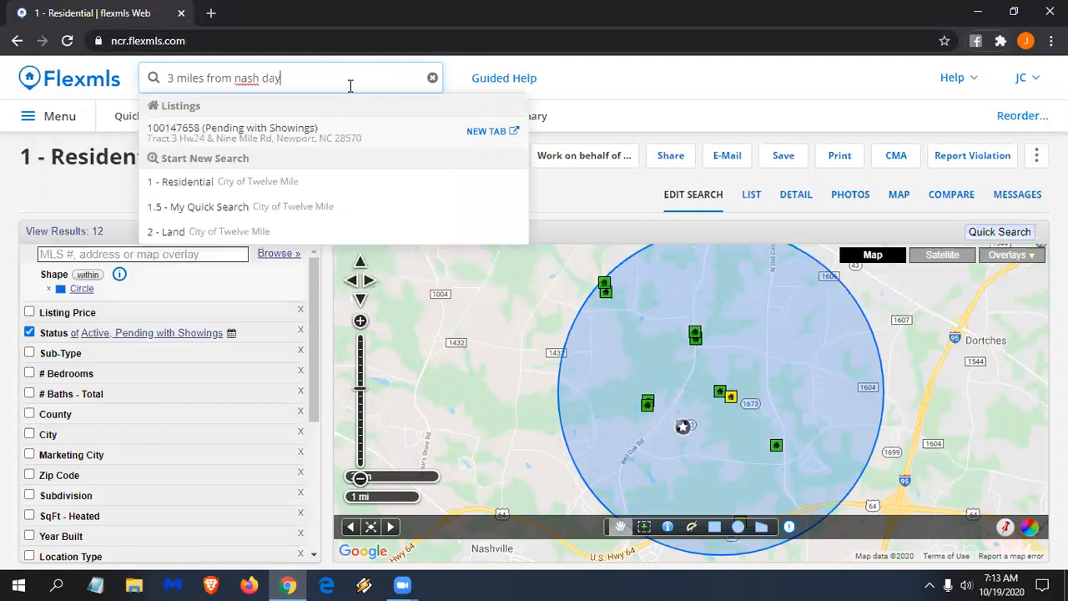
key("BackSpace")
key("BackSpace")
type("pital")
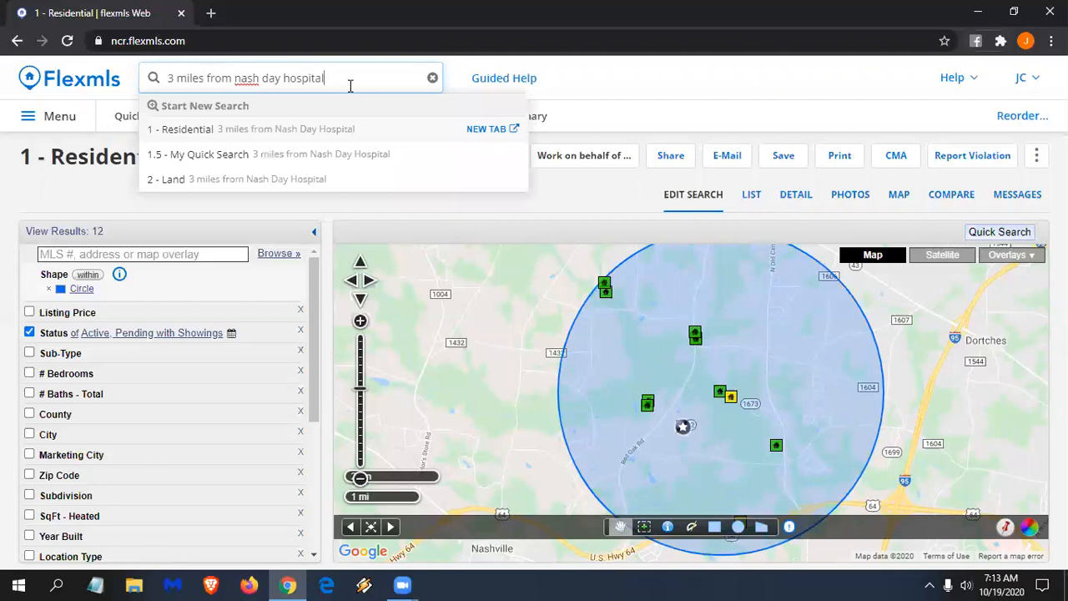
type(" rocky mount nc")
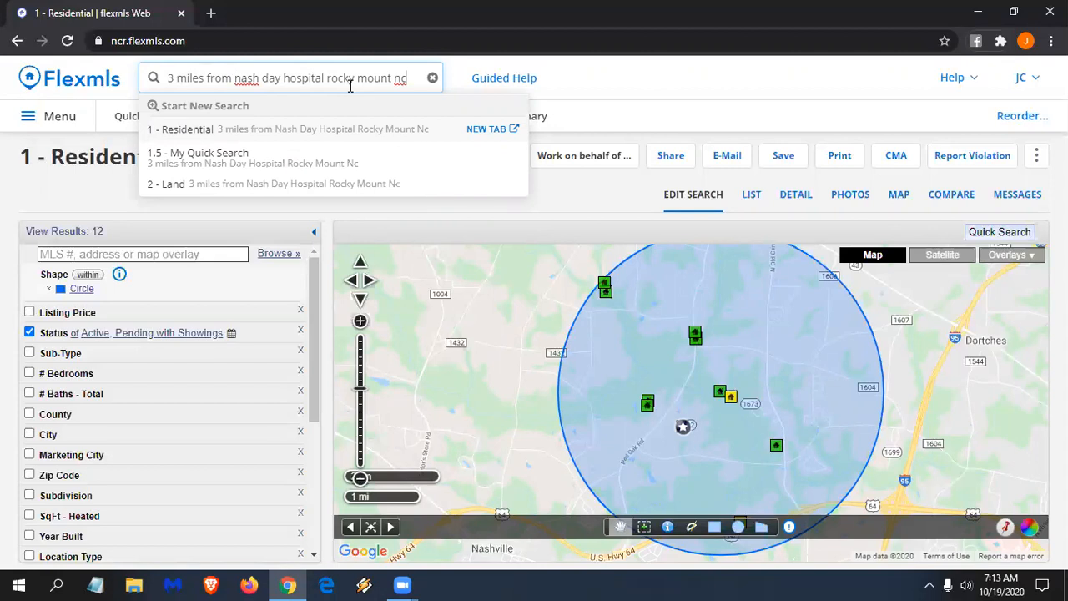
- Run it as a Residential search and open the criteria editor showing the 3-mile circle
left_click(291, 131)
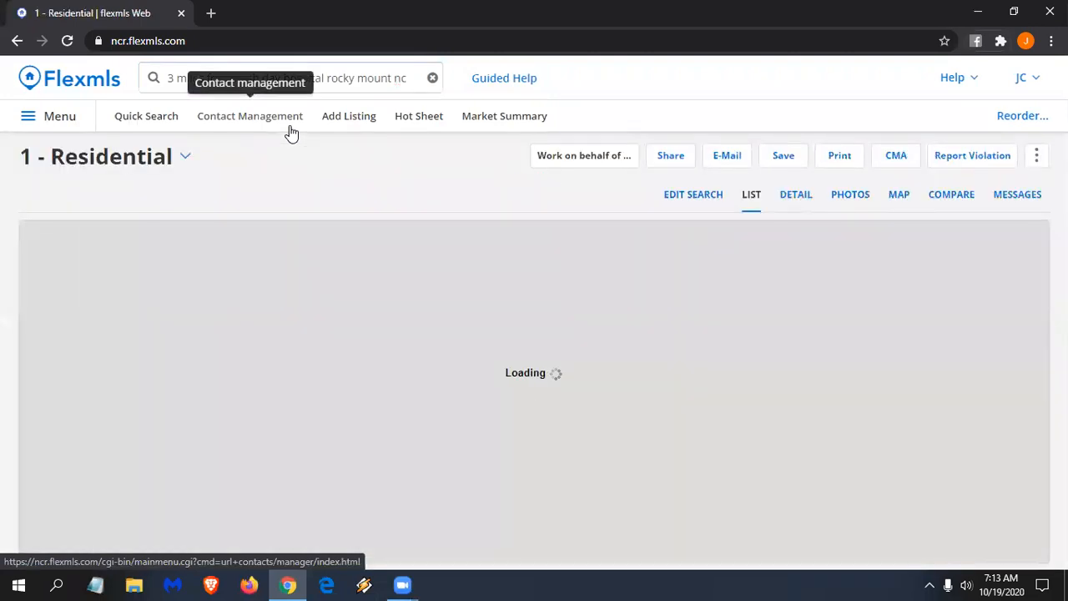
left_click(291, 133)
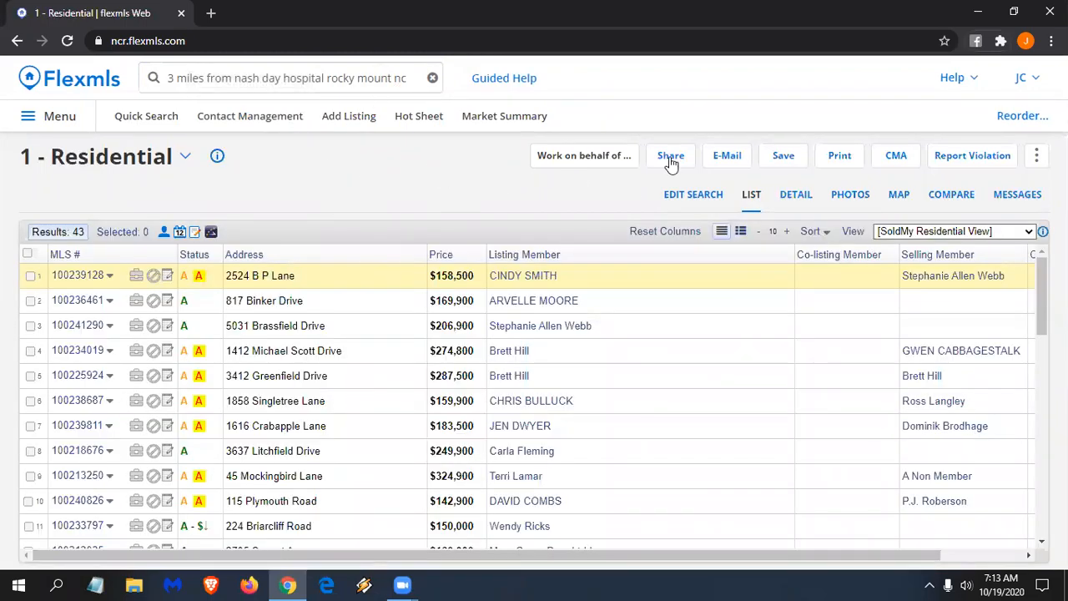
left_click(692, 197)
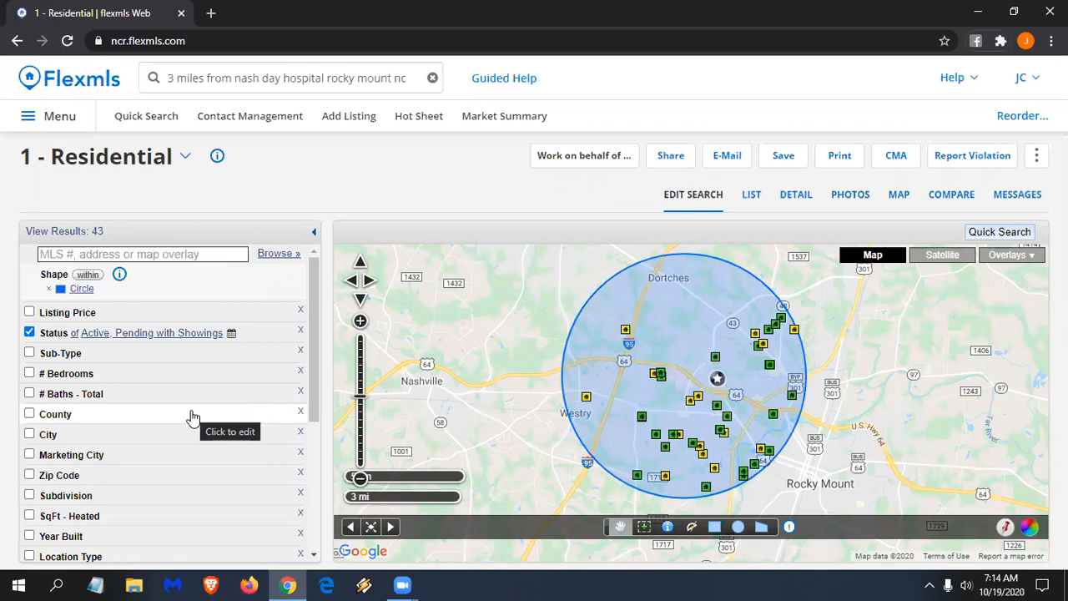
- Clear the global search, enter an agent's first name, then replace it with their surname
left_click(285, 76)
key("BackSpace")
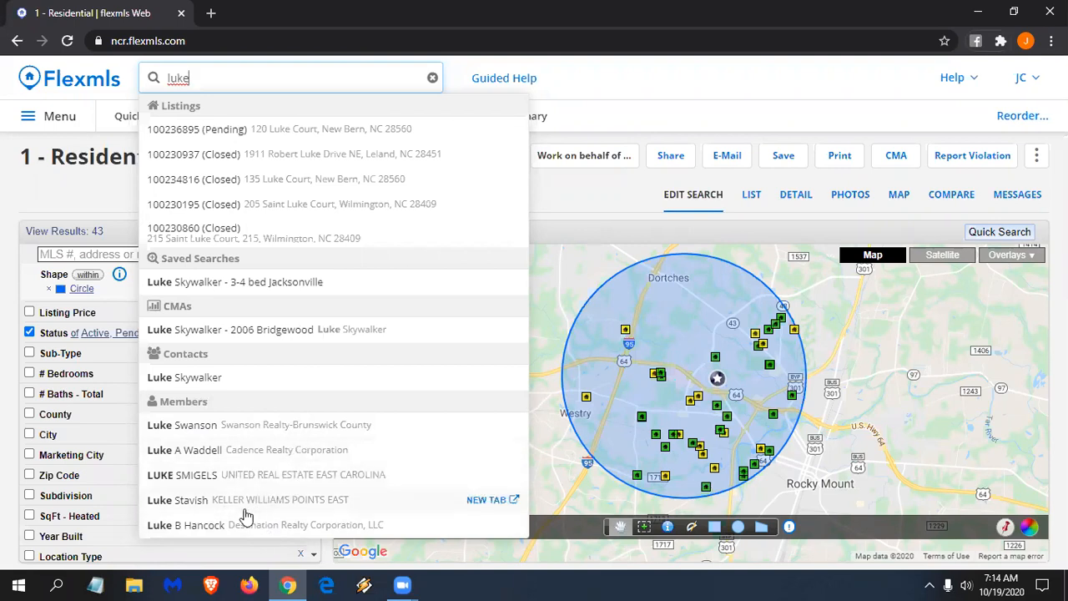
left_click_drag(203, 78, 1, 77)
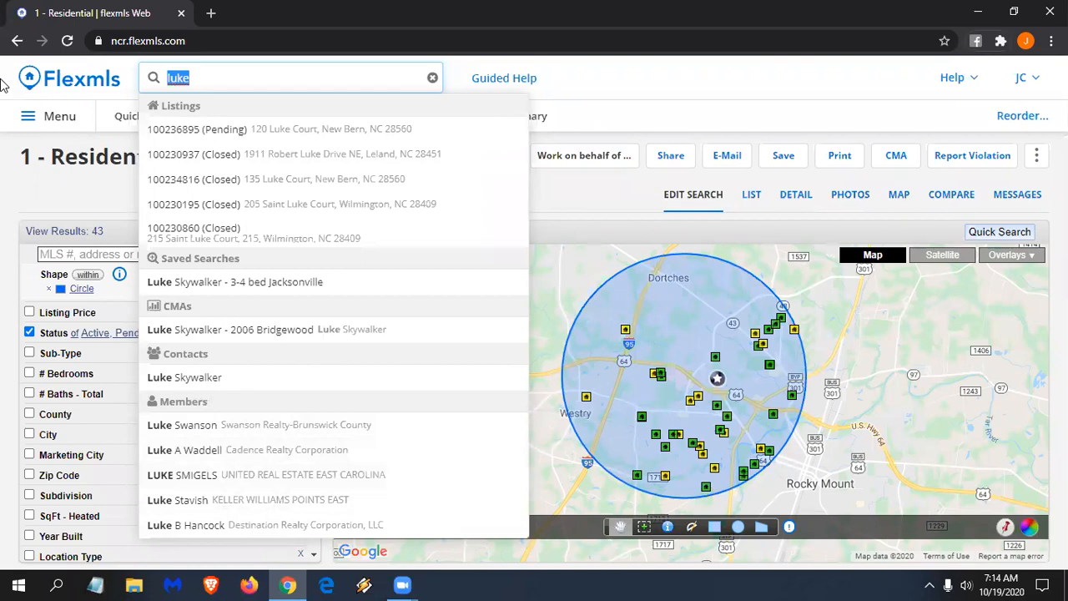
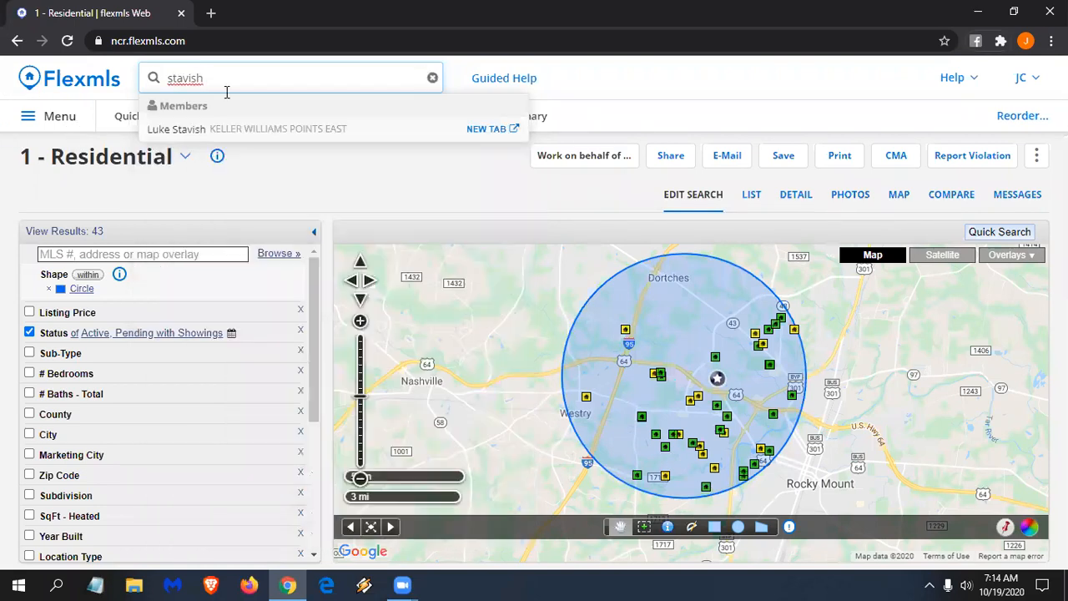
- Open the matching member's profile card and view all 9 of their listings
left_click(243, 134)
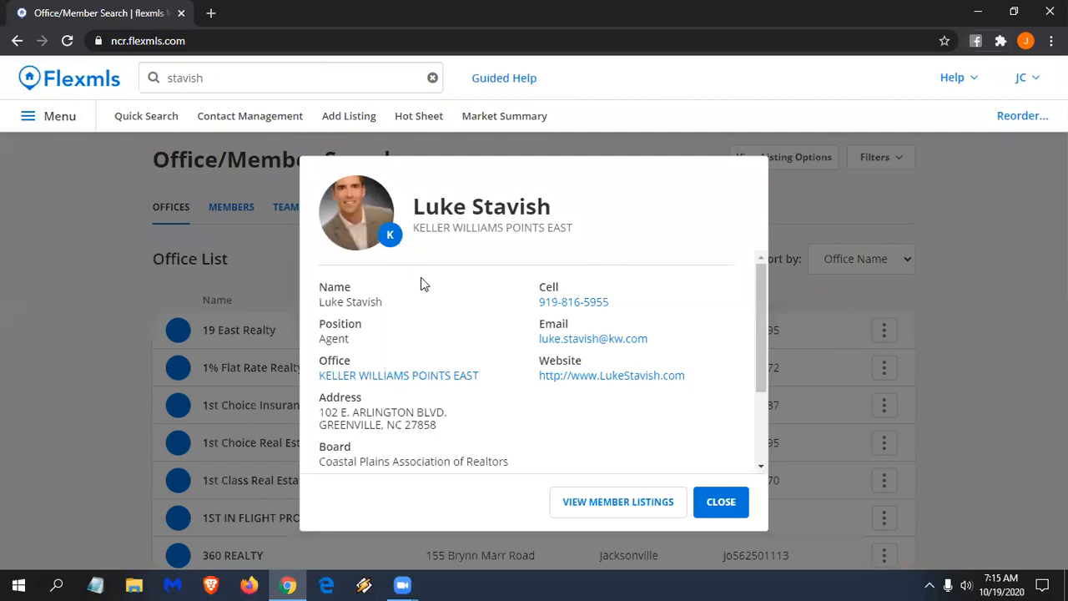
scroll(632, 378, "down", 1)
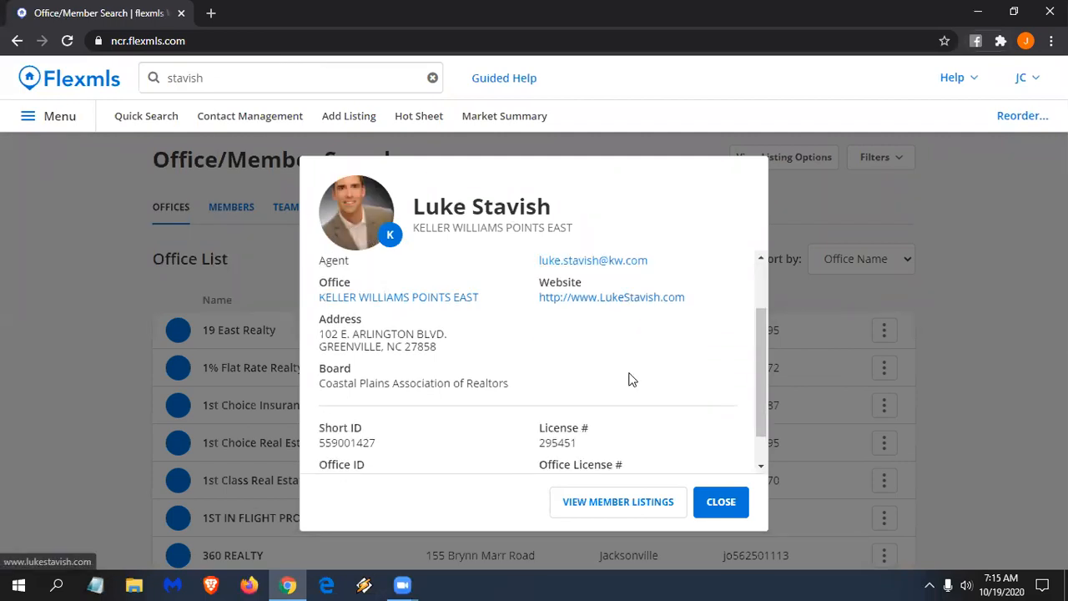
scroll(632, 378, "up", 1)
scroll(584, 302, "down", 2)
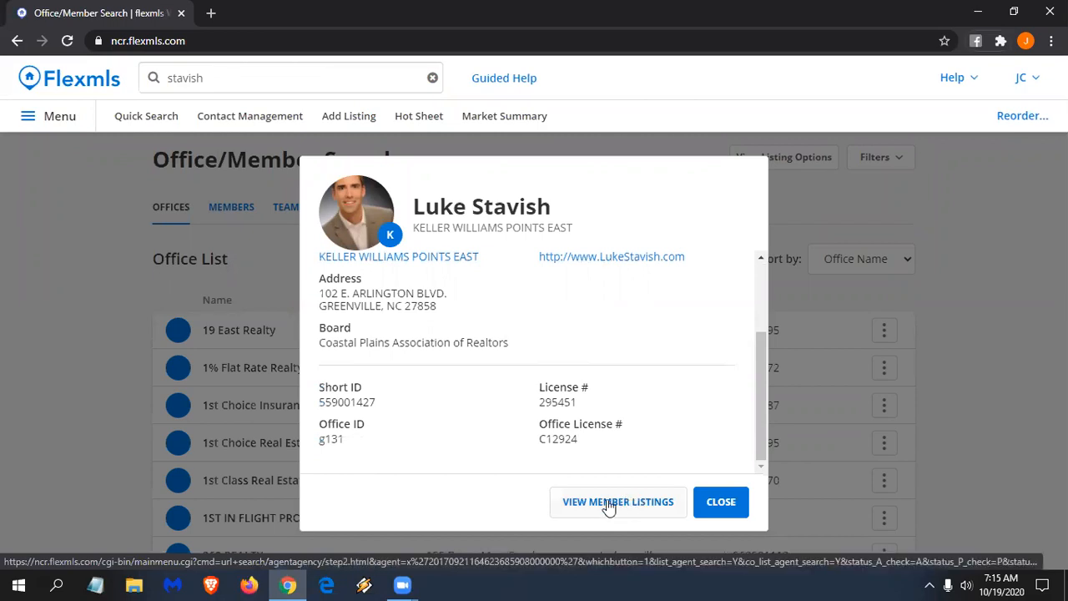
left_click(609, 503)
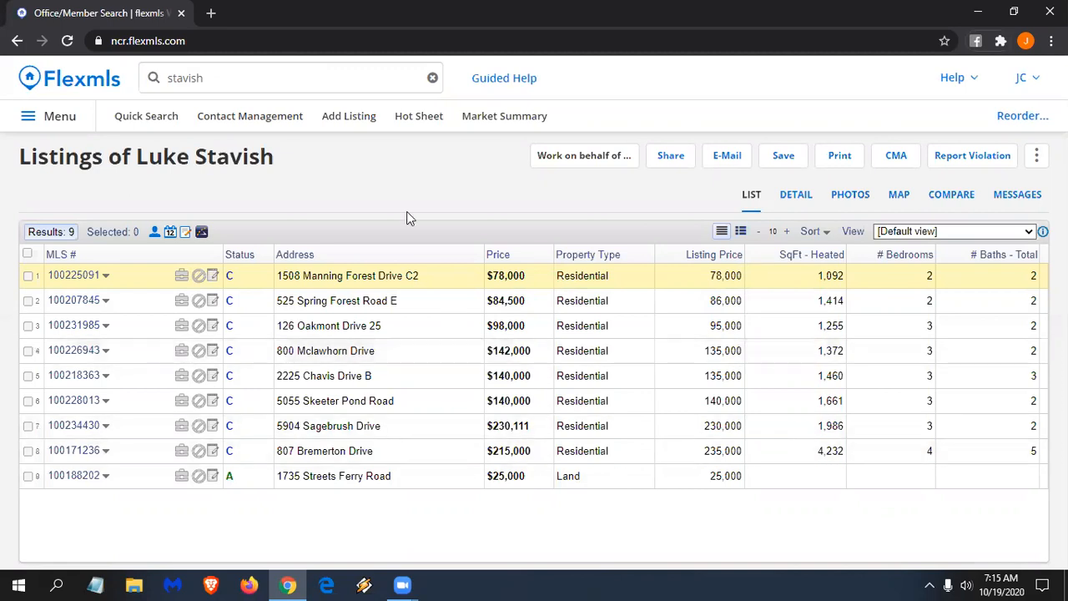
- Clear the surname from the global search and start a new query with 'land'
left_click(258, 72)
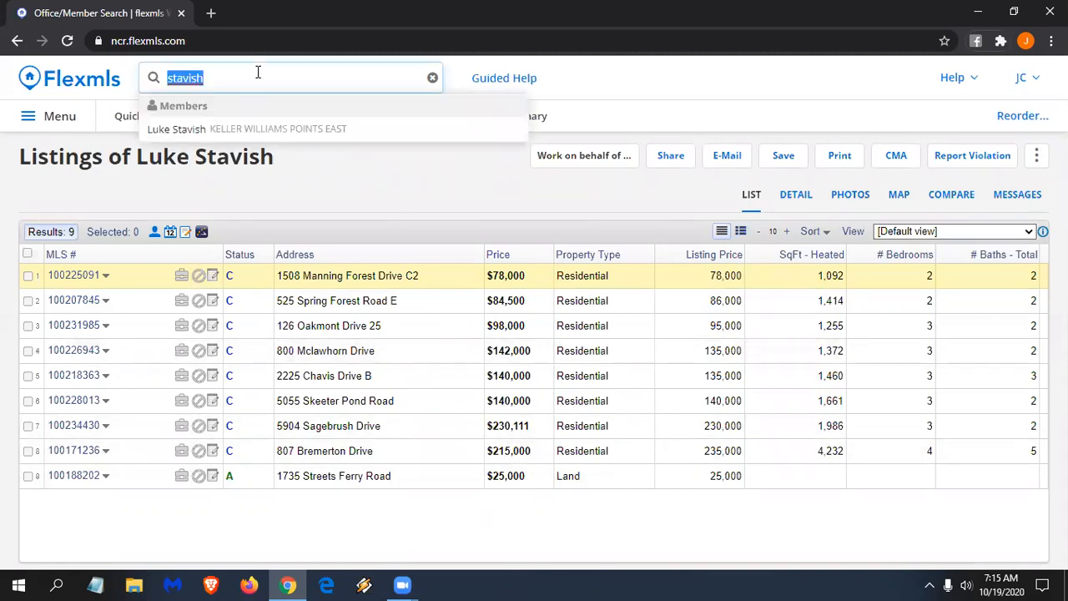
key("BackSpace")
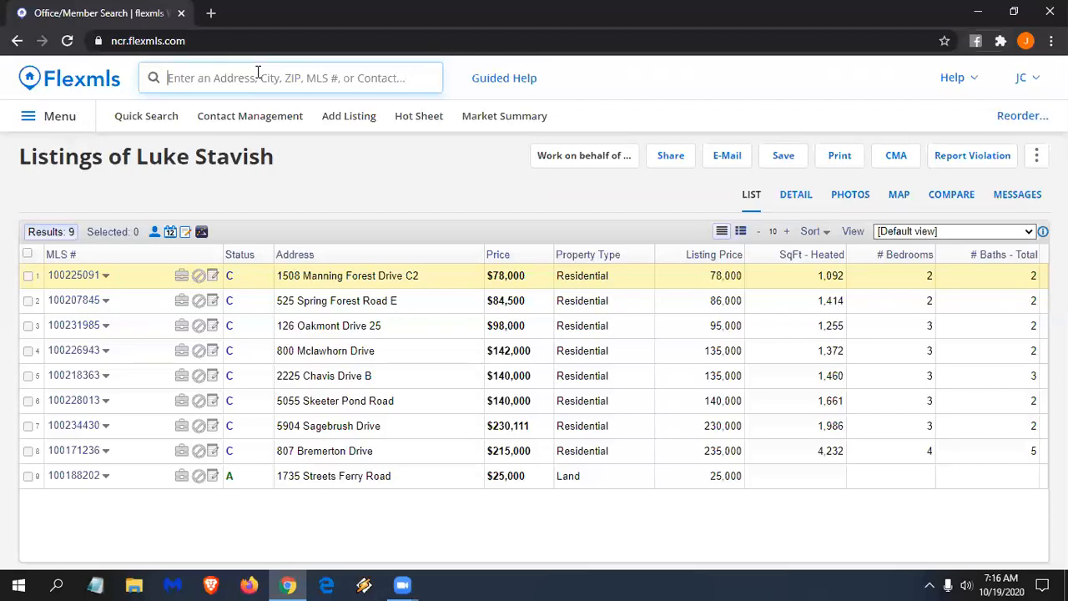
left_click(258, 71)
type("land")
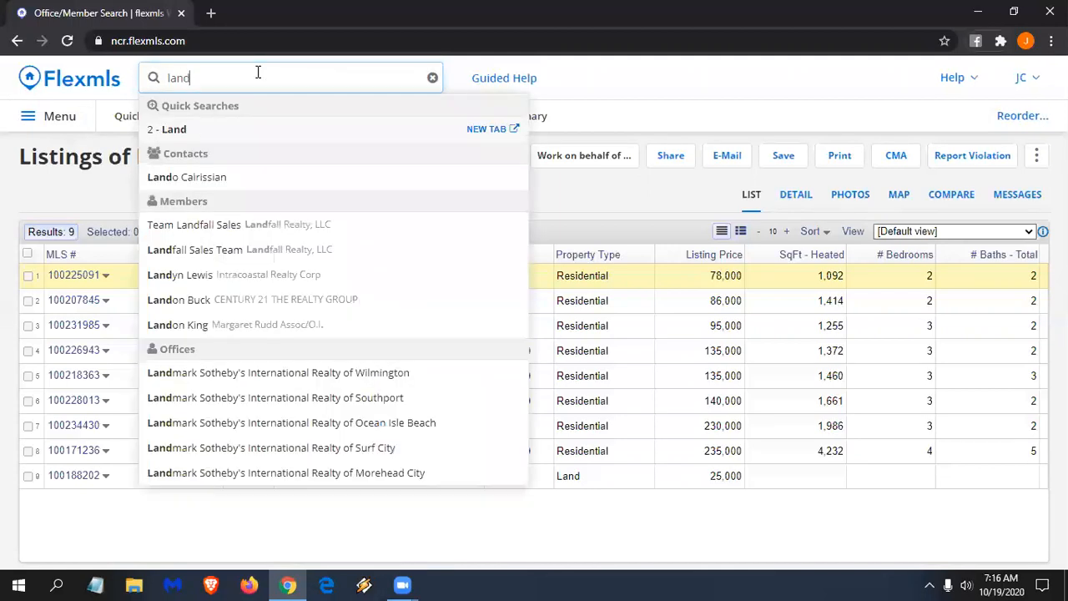
type(", 2")
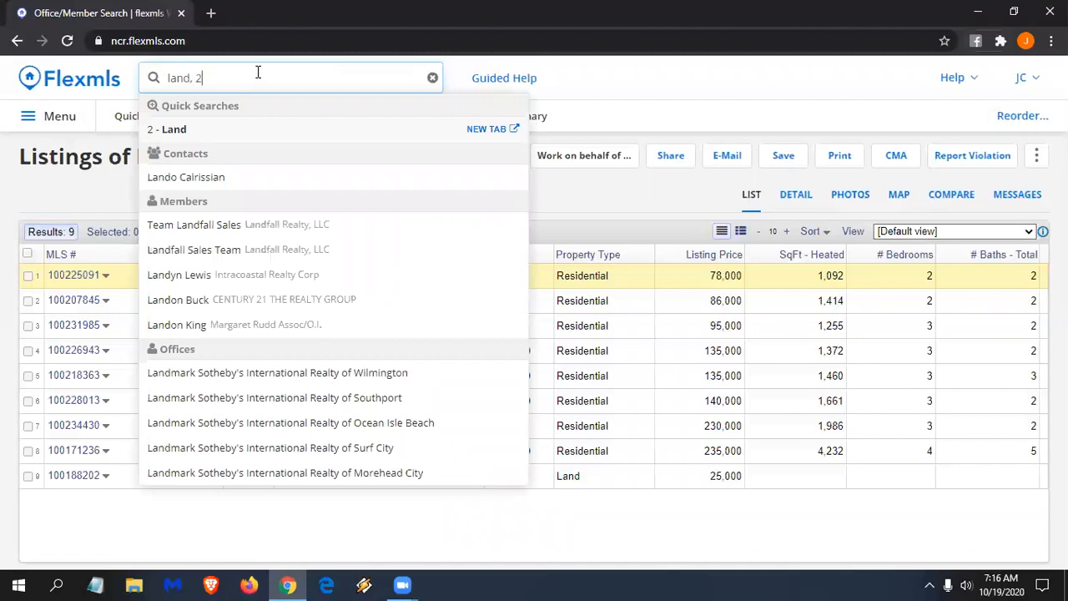
- Complete the query as 'land, 100-120k', fixing the mistyped characters
key("BackSpace")
type("100-120k")
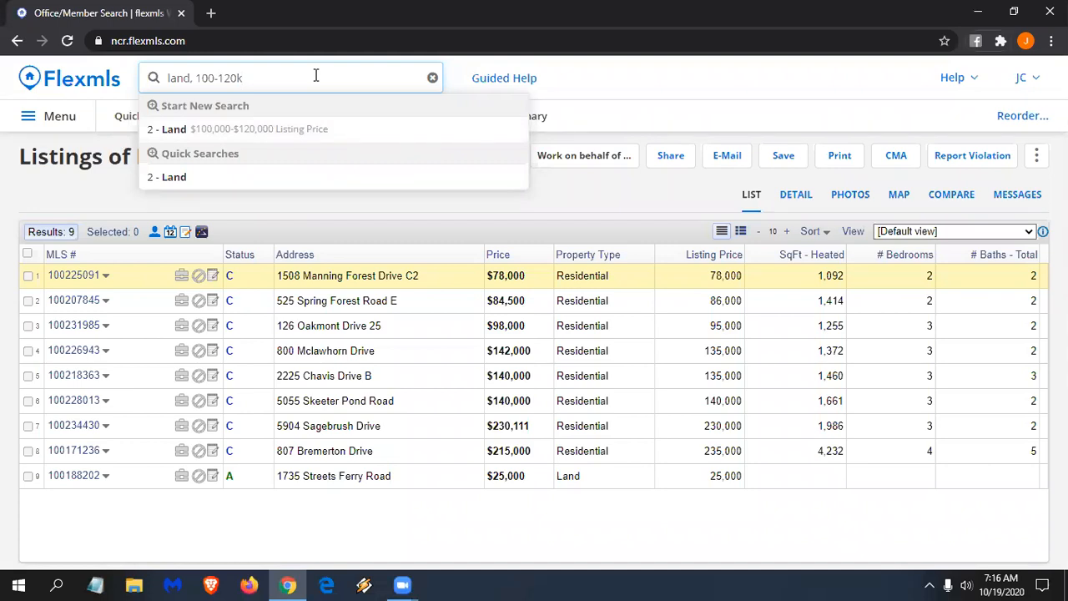
key("BackSpace")
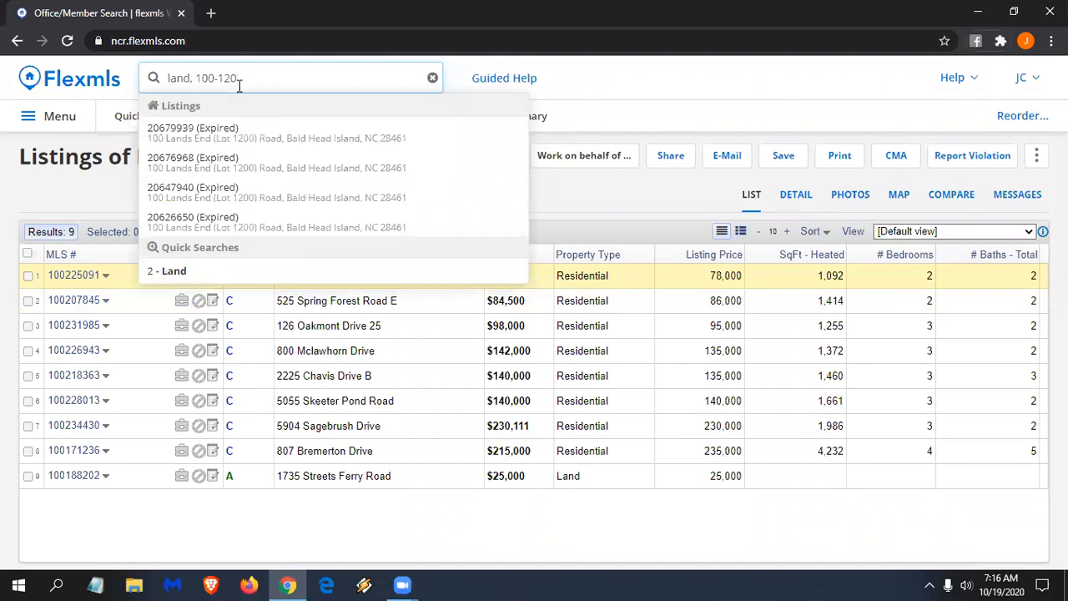
type("k")
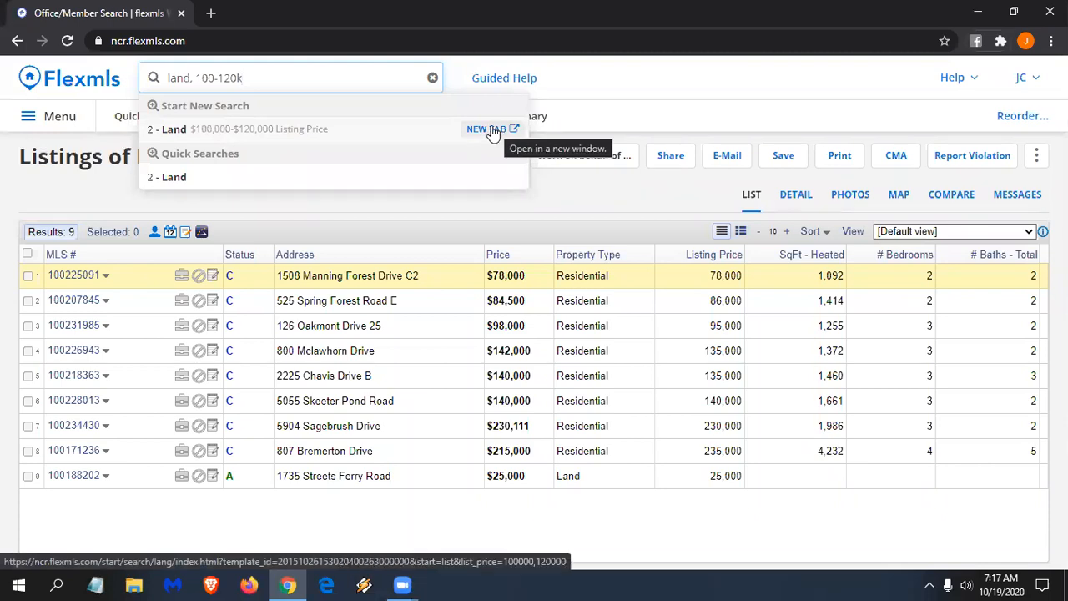
- Run the 2 - Land $100,000–$120,000 search and filter it to Commercial/Industrial sub-type, giving 10 results
left_click(304, 139)
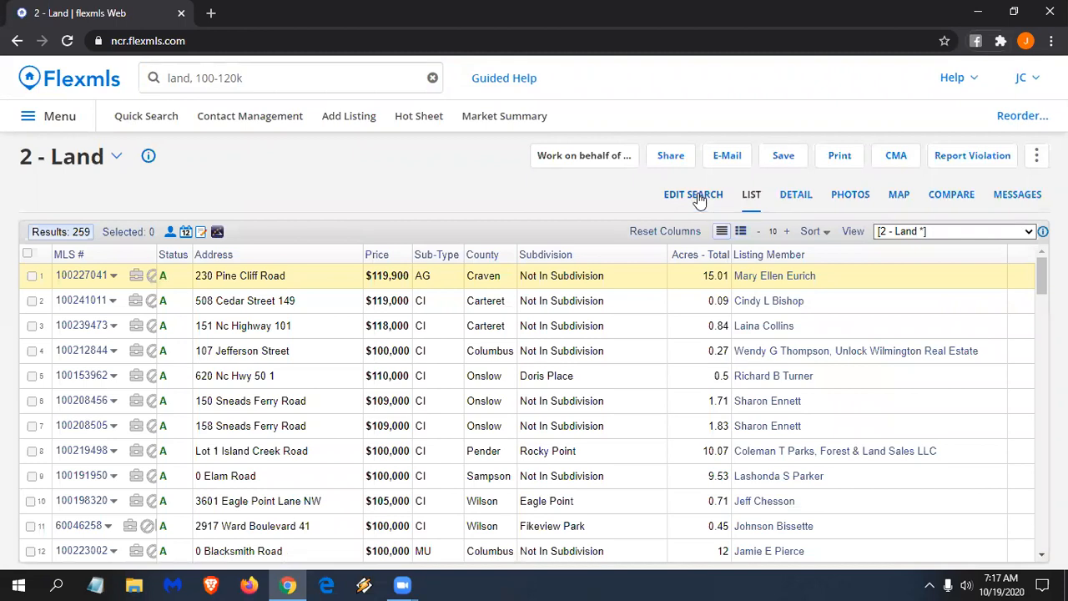
left_click(697, 194)
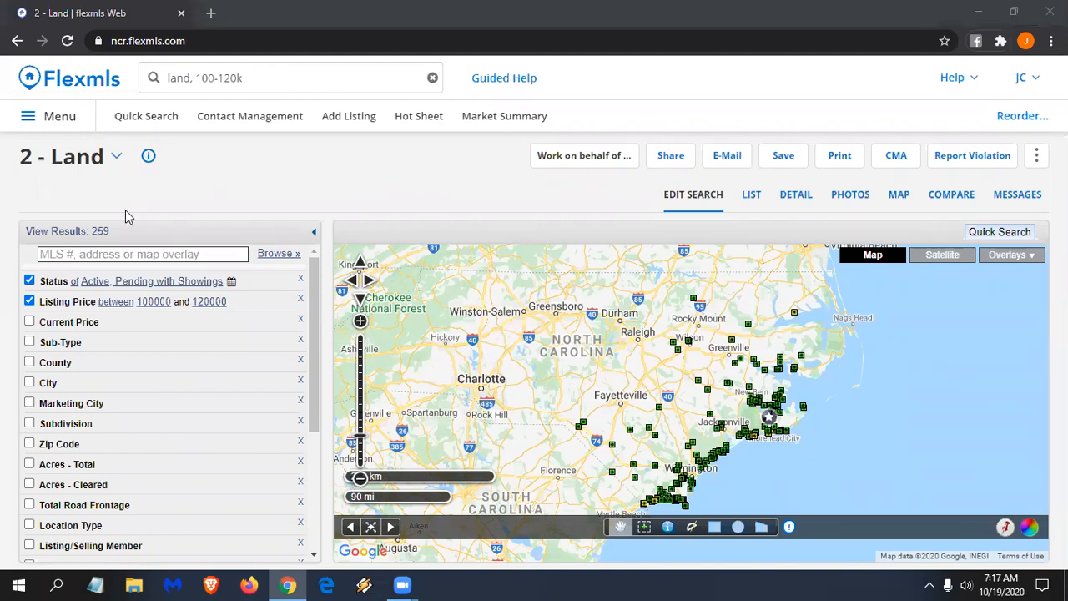
left_click(119, 159)
scroll(155, 245, "down", 5)
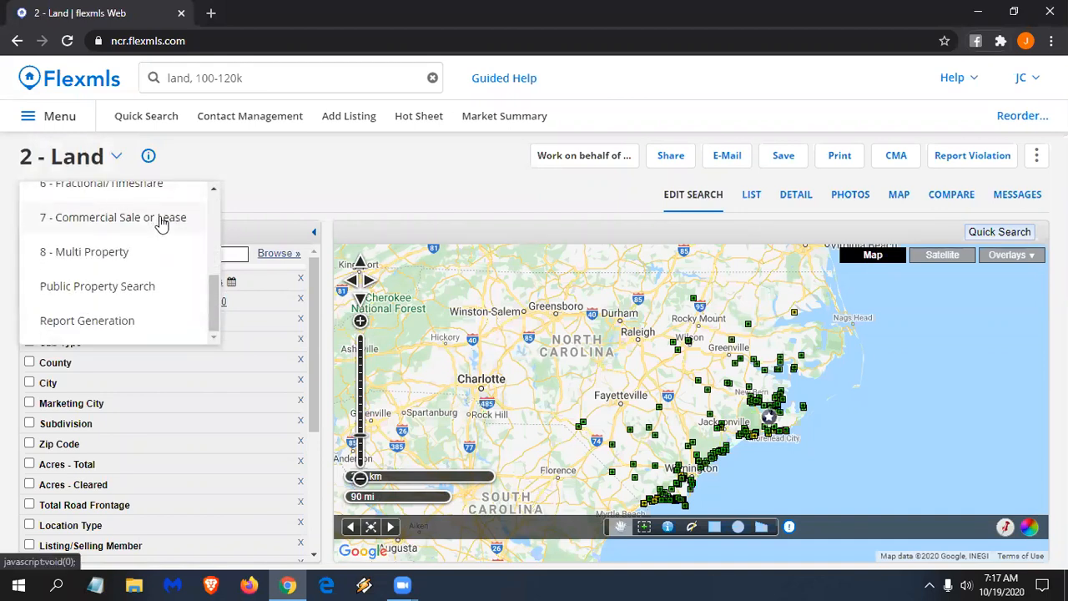
left_click(237, 188)
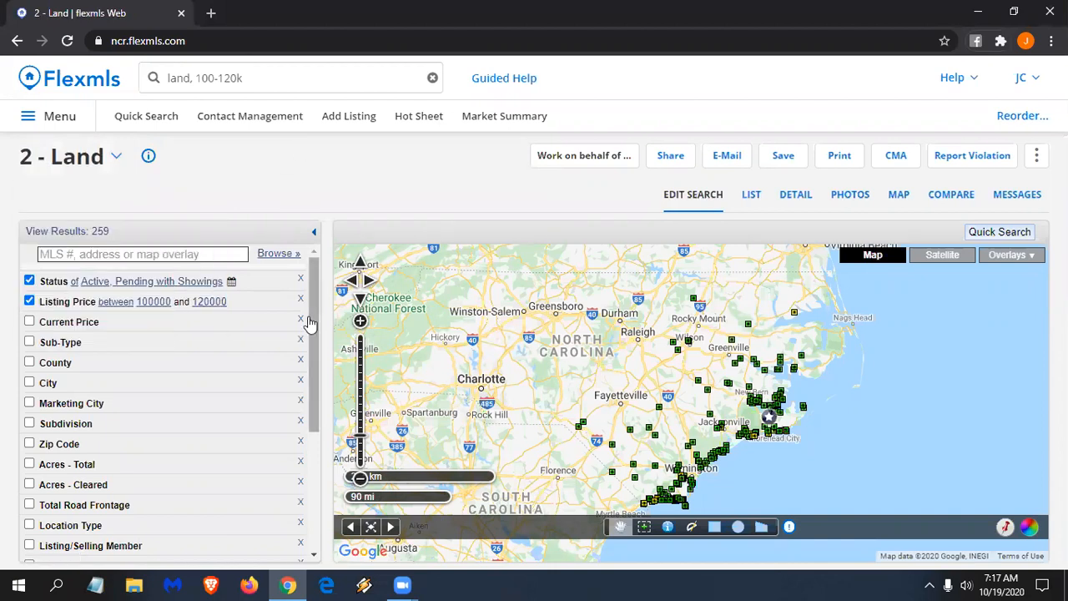
left_click(96, 349)
left_click(97, 402)
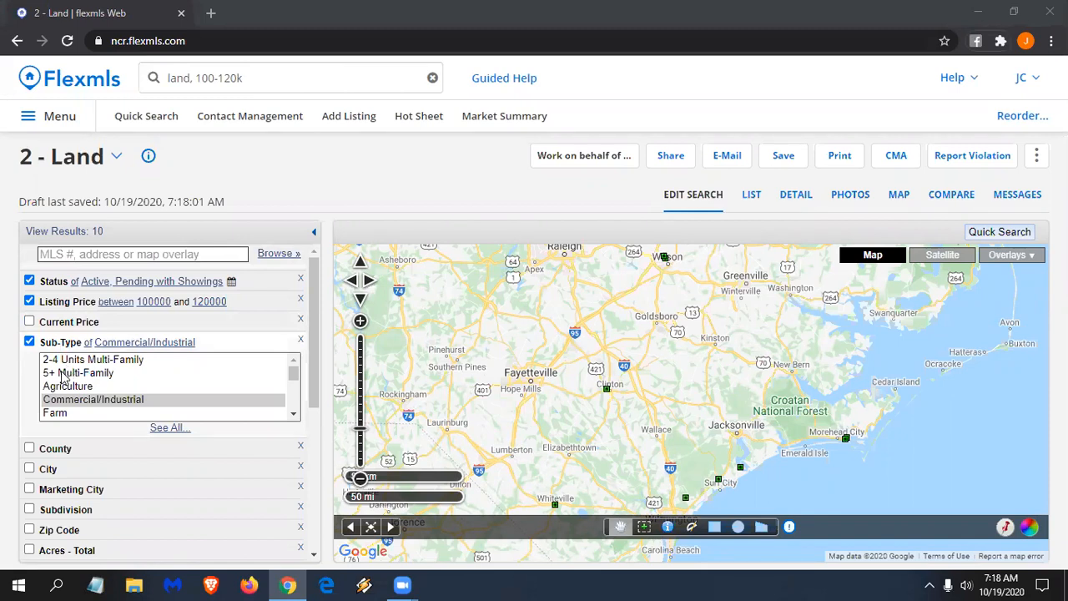
- Add ', city of rocky mount' to the land query and run the 2 - Land search (0 results)
left_click(258, 76)
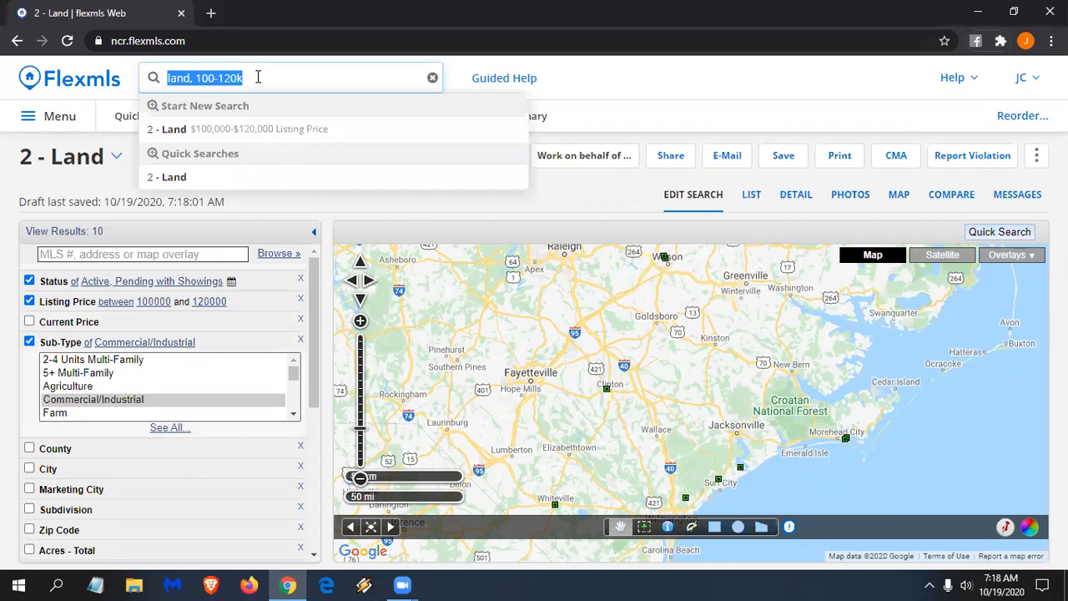
left_click(267, 75)
type(", ")
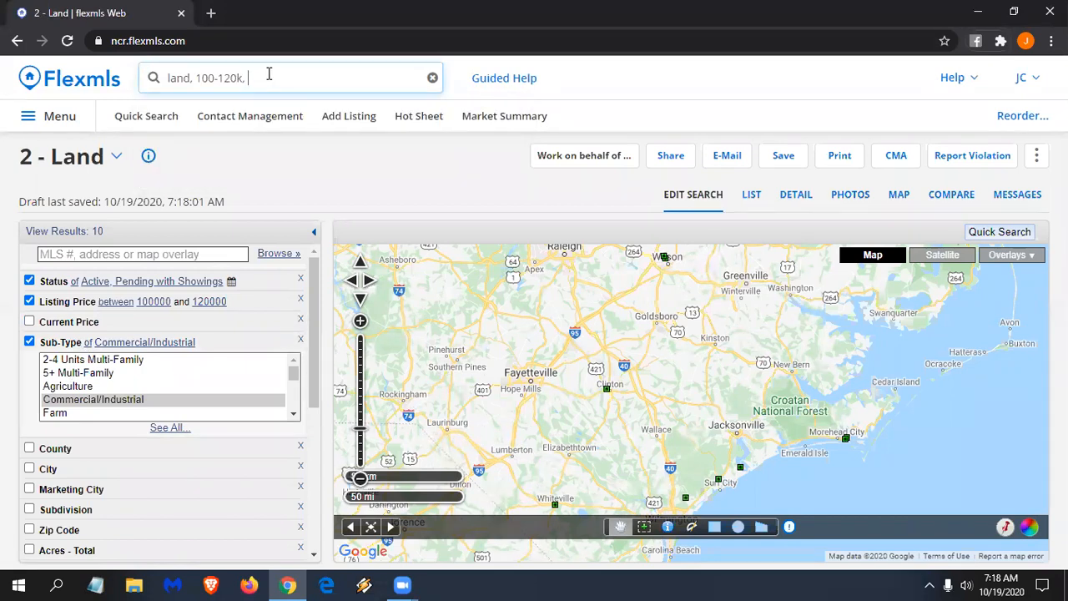
type("city of rocky mount")
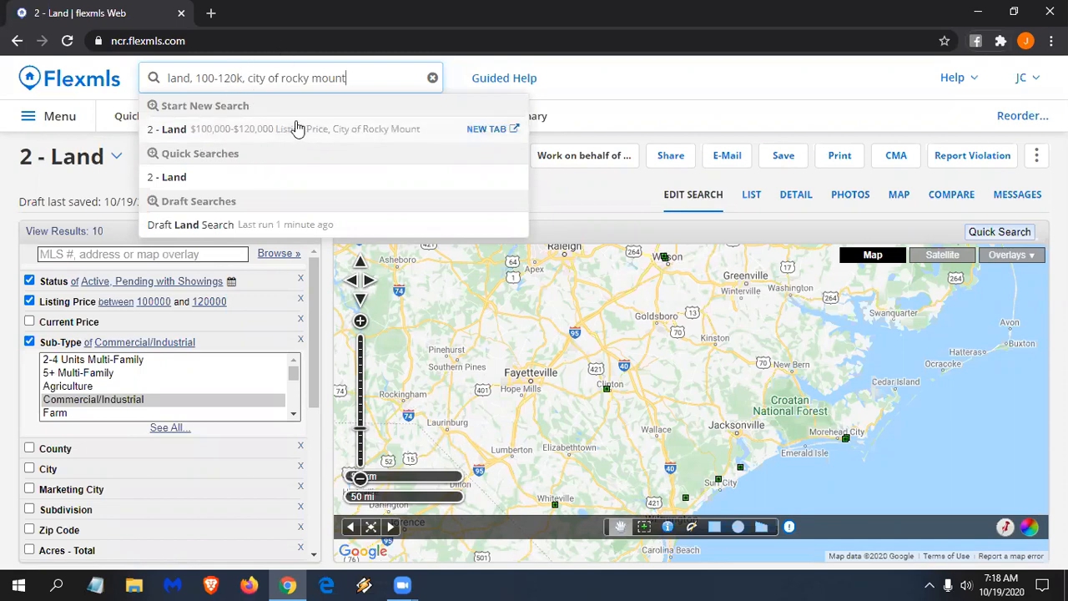
triple_click(280, 77)
left_click(284, 77)
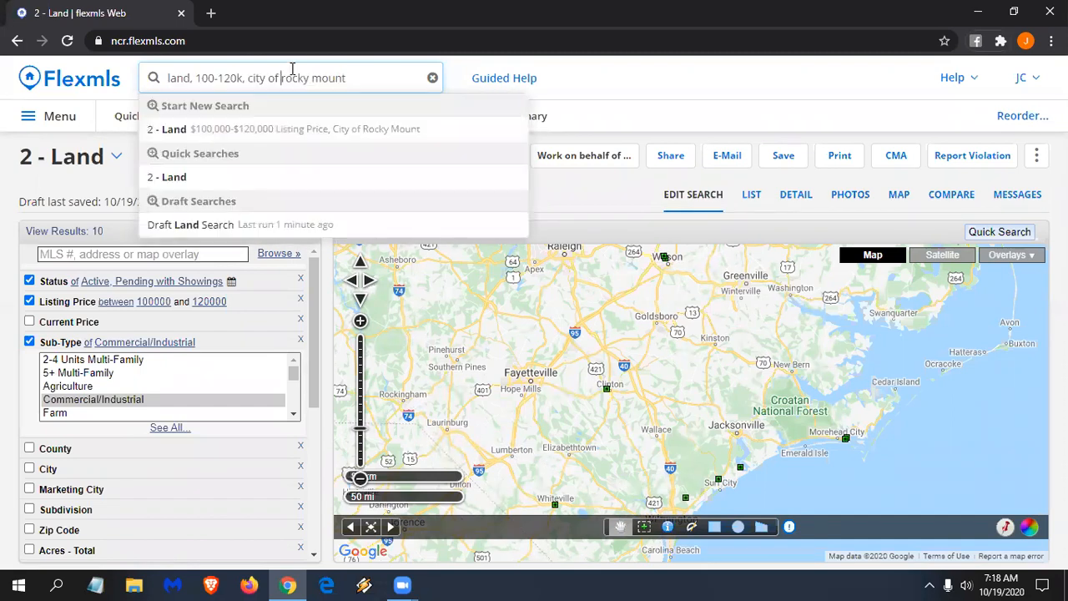
key("BackSpace")
key("BackSpace")
key("BackSpace")
key("BackSpace")
key("BackSpace")
key("BackSpace")
key("BackSpace")
key("BackSpace")
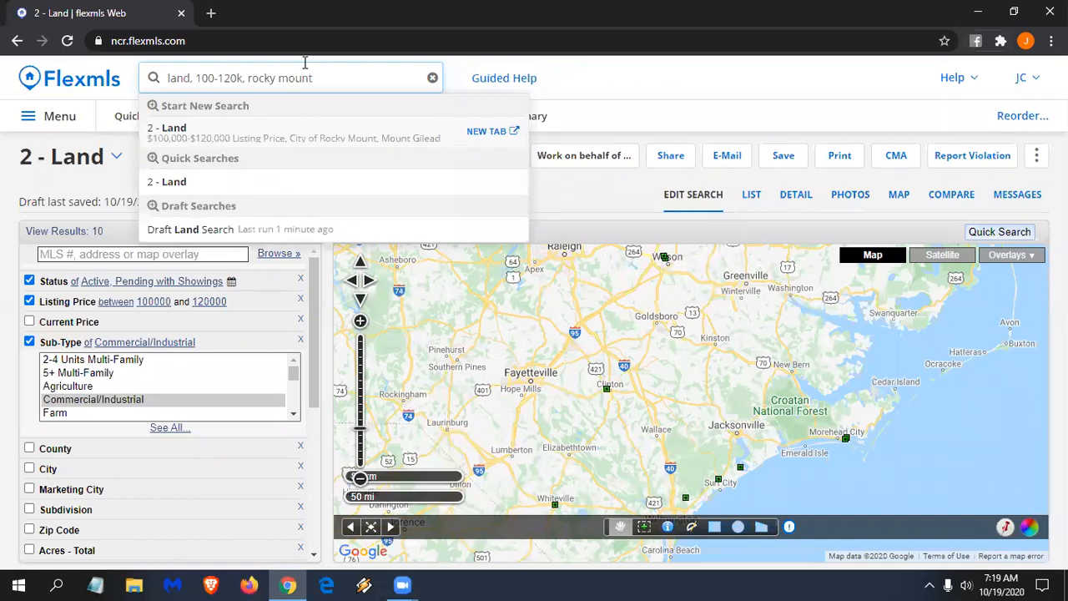
type("city of")
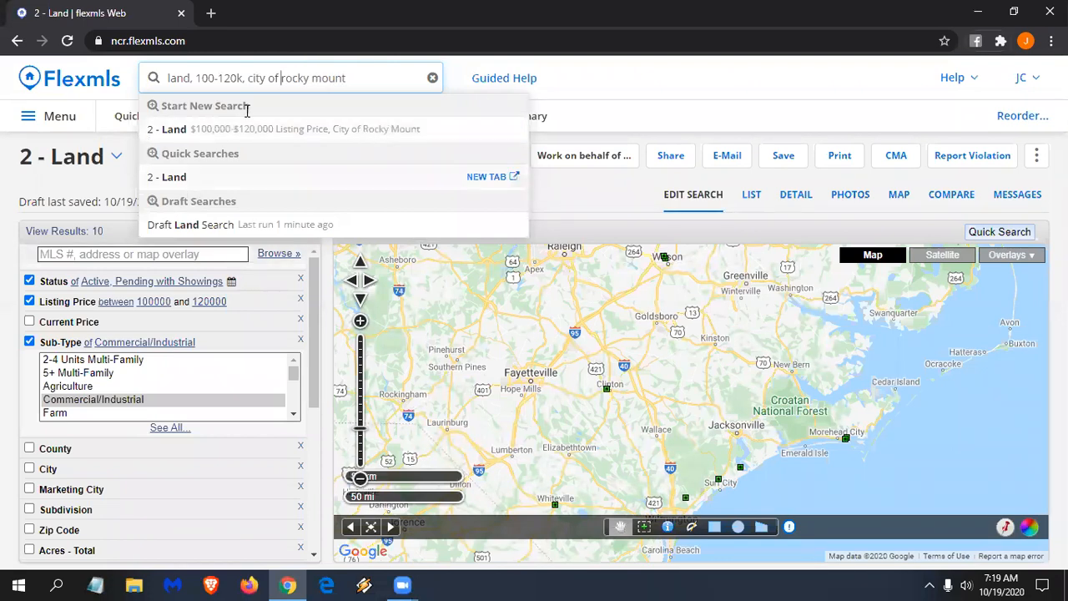
left_click(236, 134)
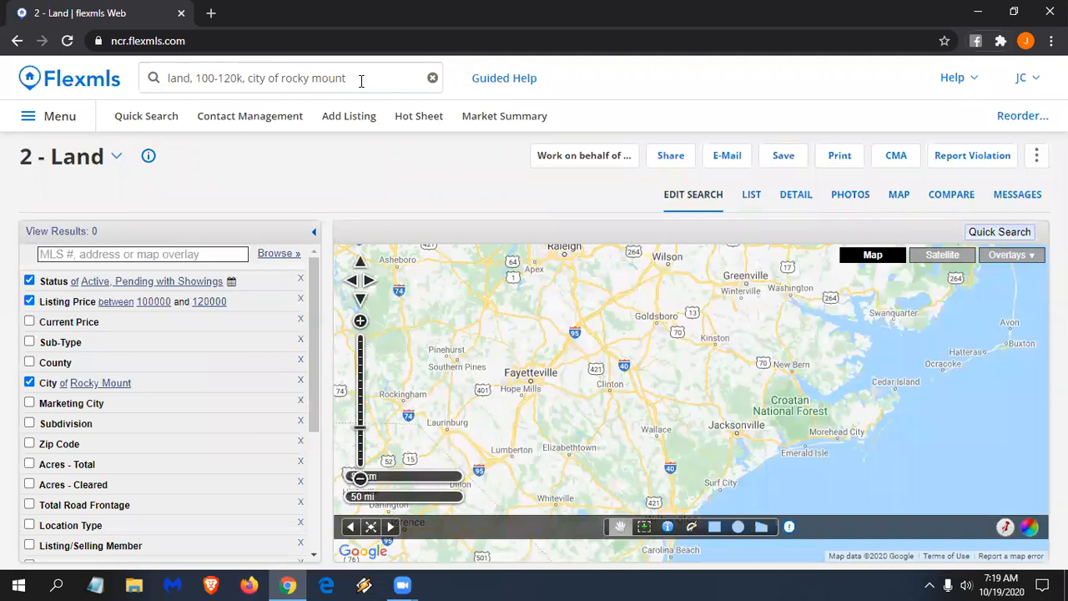
- Replace the global search query with 'closed within last 3 years'
left_click(361, 78)
key("BackSpace")
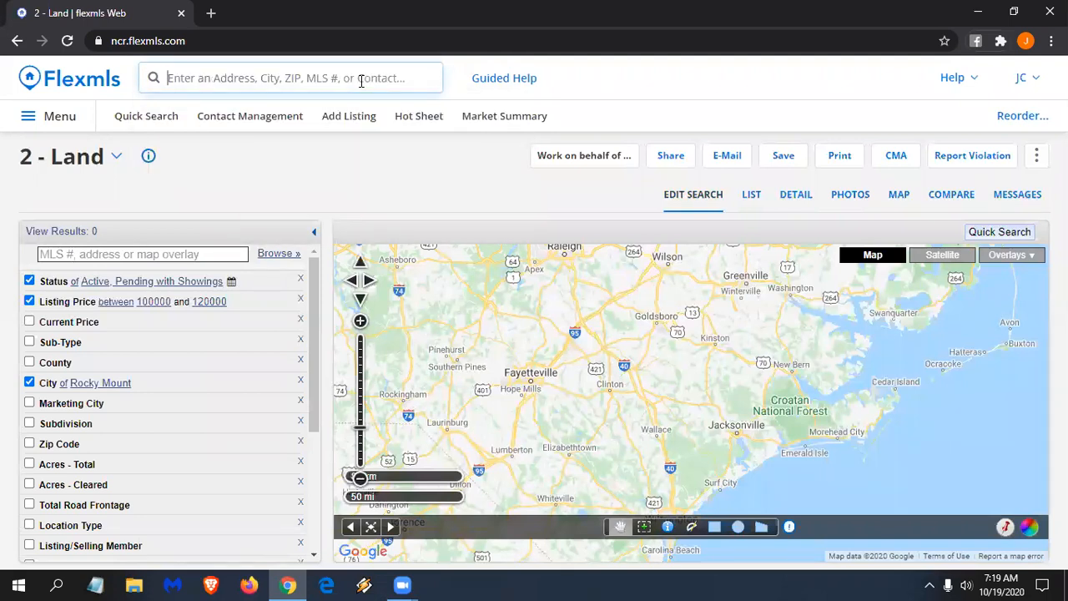
type("close")
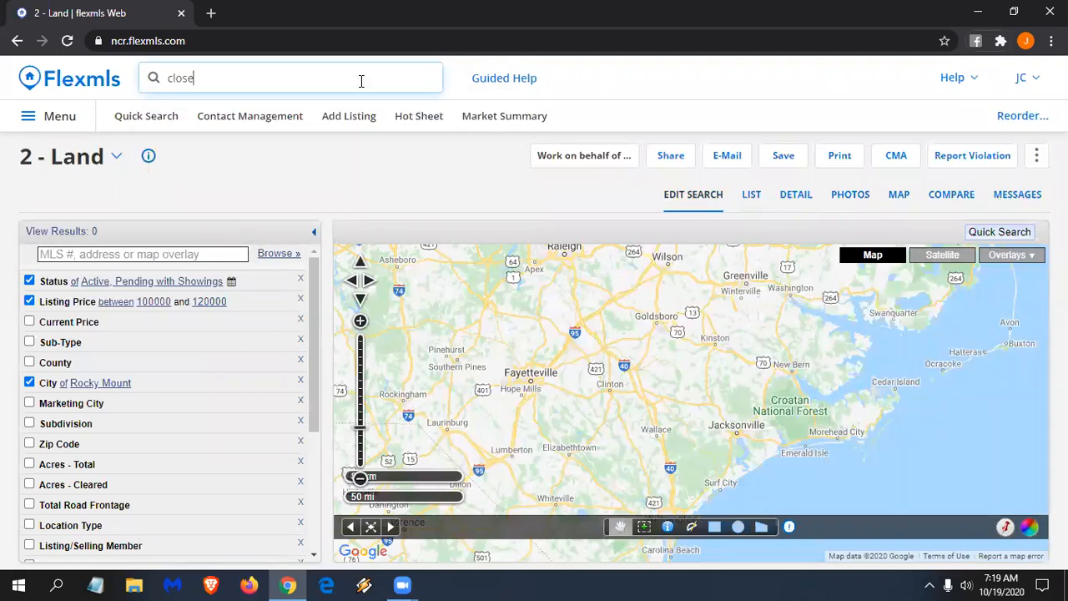
type("d within last")
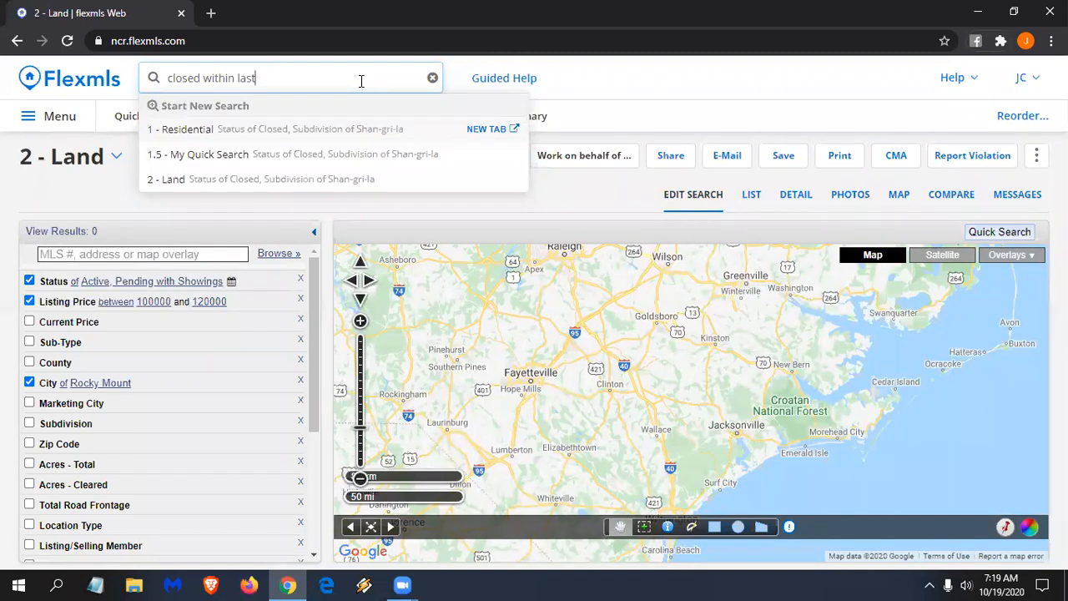
type("3 days")
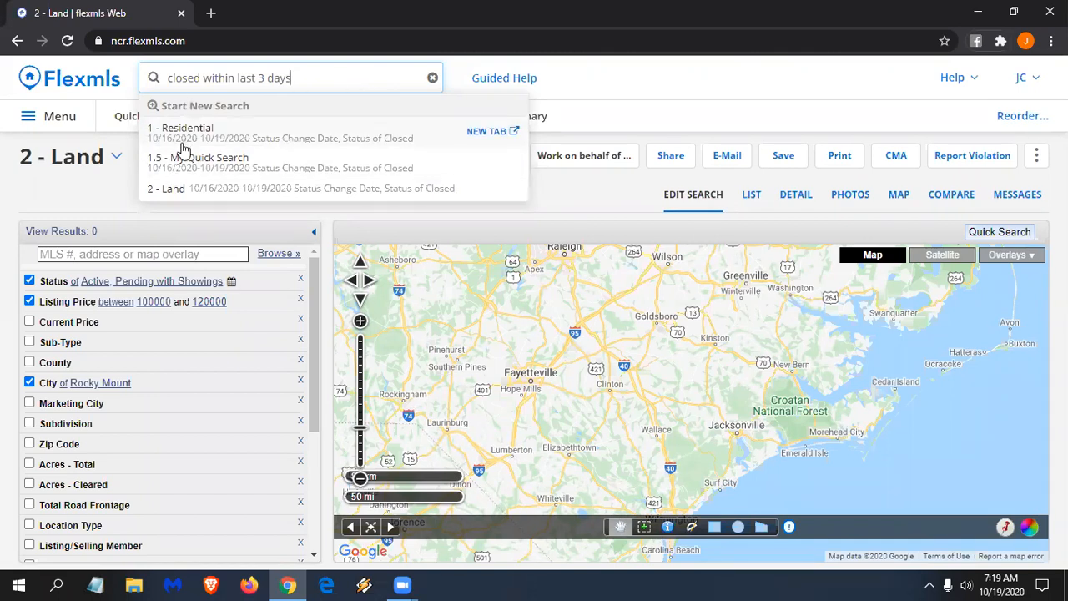
key("BackSpace")
key("BackSpace")
key("BackSpace")
key("BackSpace")
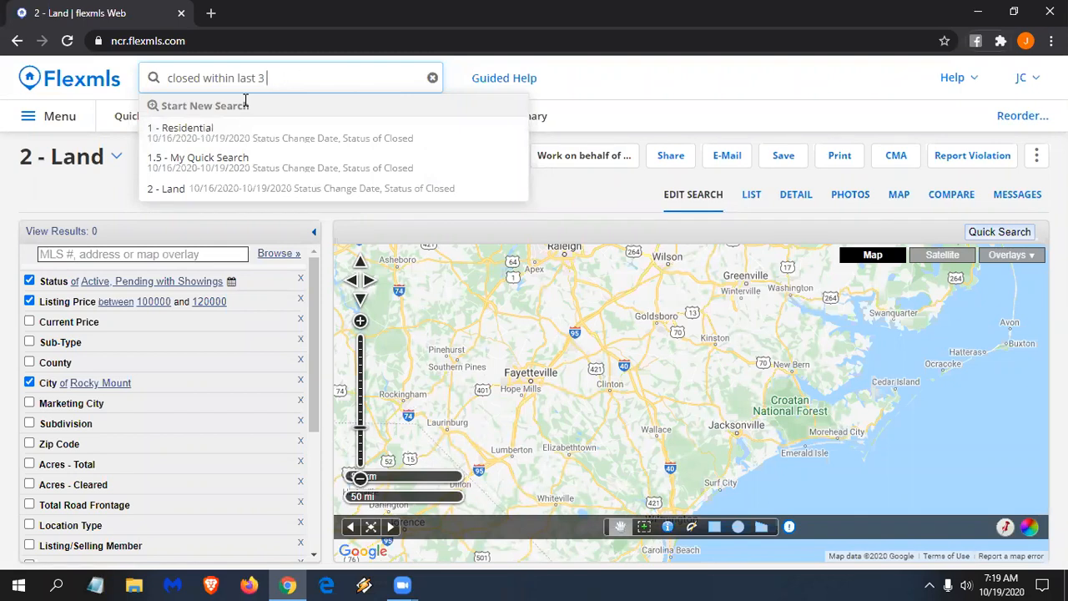
type("monhs")
key("BackSpace")
key("BackSpace")
type("ths")
key("BackSpace")
key("BackSpace")
key("BackSpace")
key("BackSpace")
key("BackSpace")
key("BackSpace")
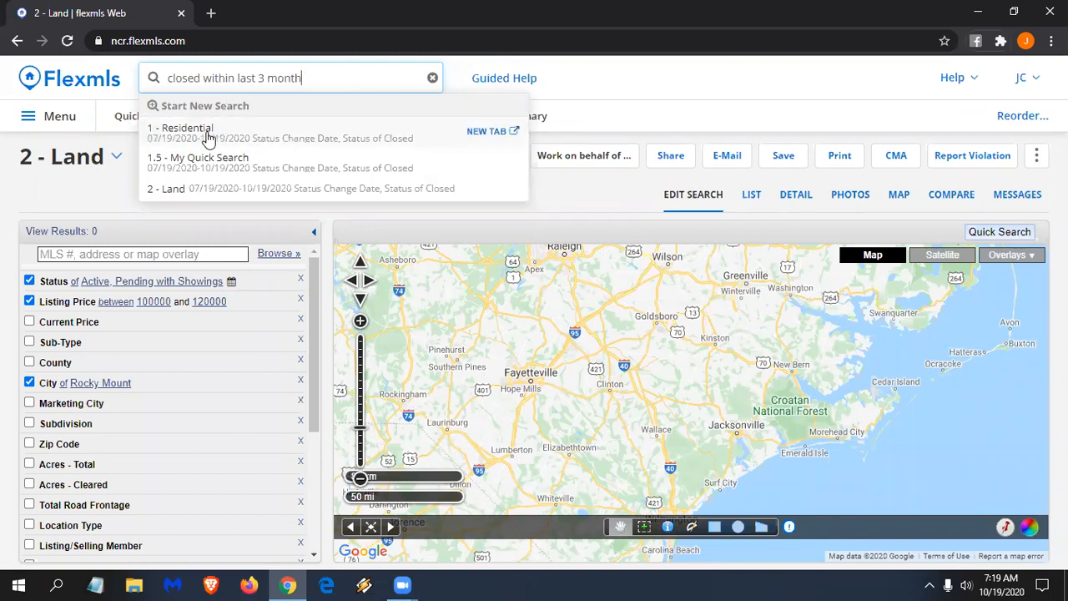
type("years")
- Add the price range '1-1m' and run it as a 1 - Residential search (249 results)
type(",")
type(" 1-")
type("1,")
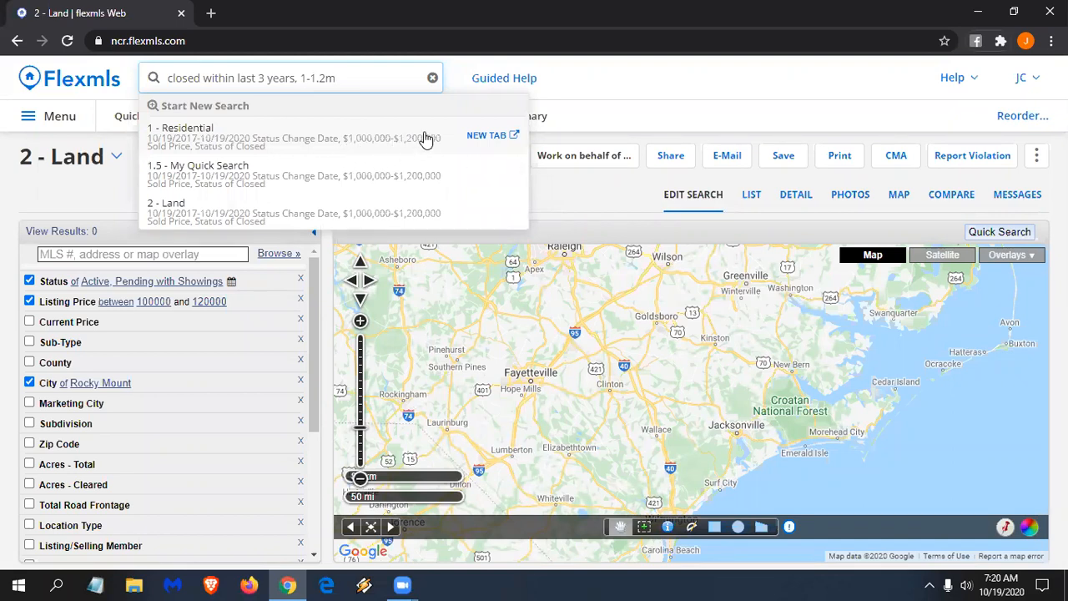
key("BackSpace")
type("k")
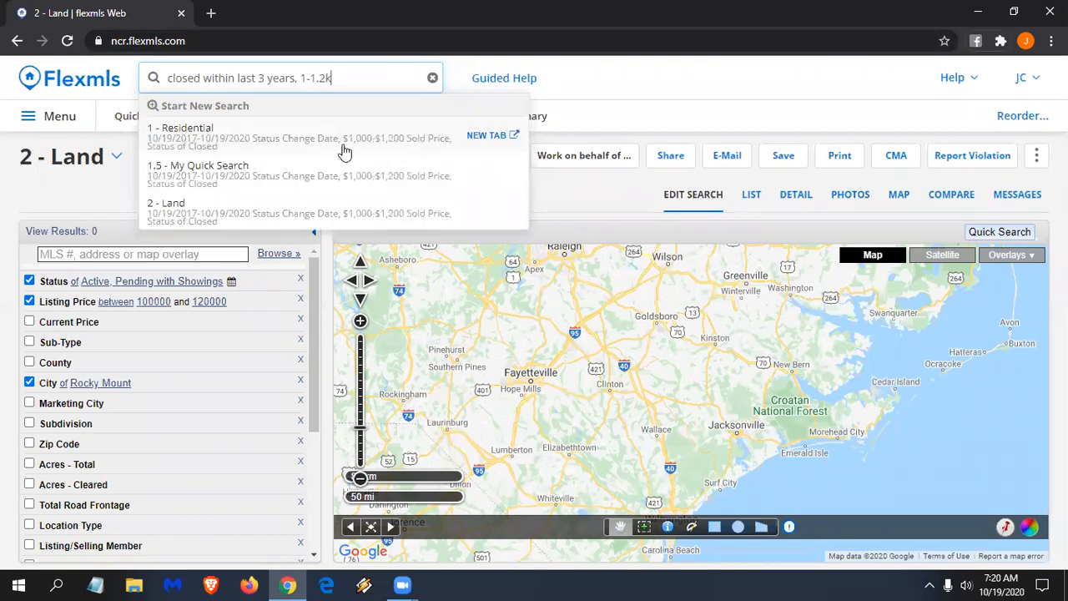
key("BackSpace")
type("m")
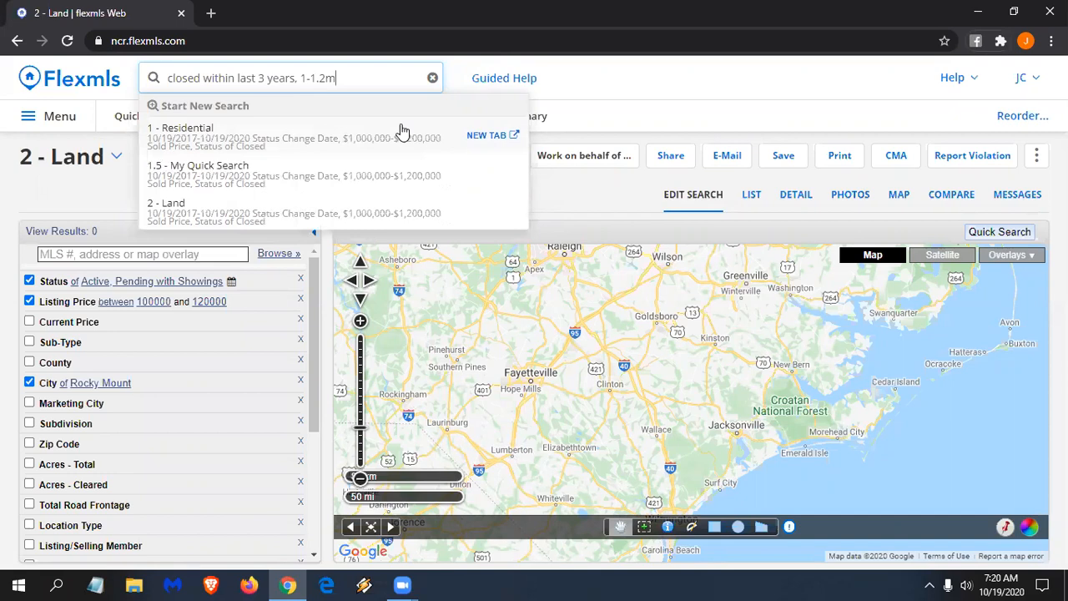
left_click(350, 142)
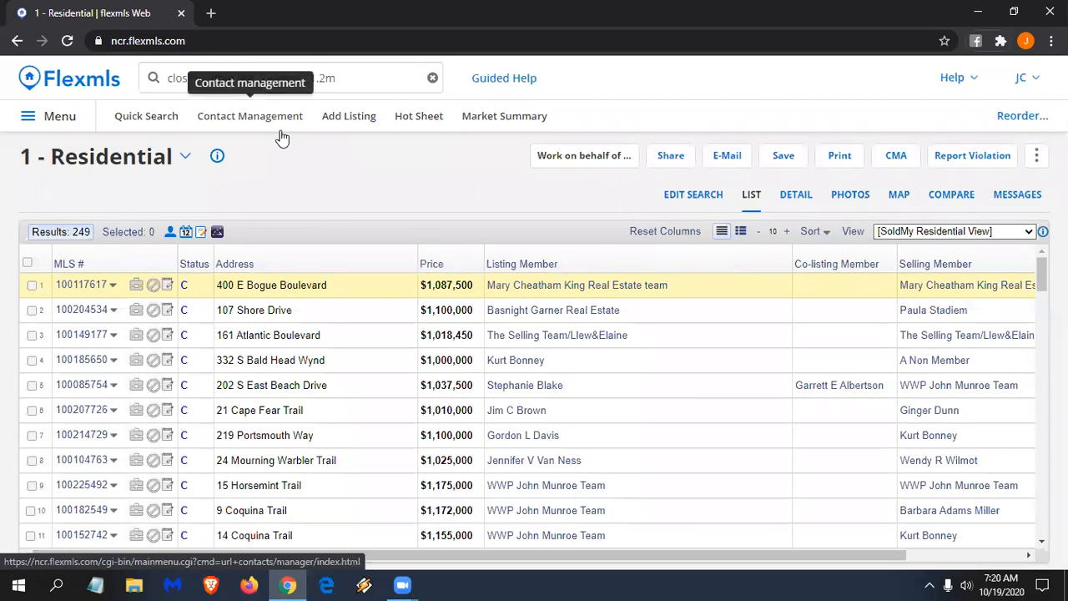
- Change the period to 'last 3 months', rerun as Residential, and map the 47 sales
left_click(351, 77)
left_click(292, 86)
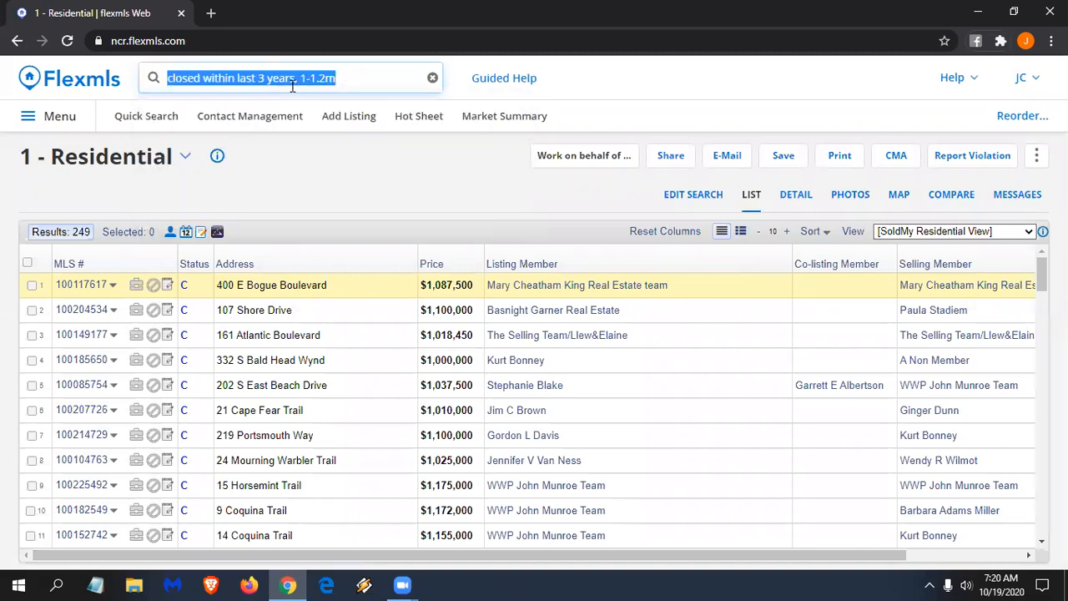
key("BackSpace")
key("BackSpace")
key("BackSpace")
key("BackSpace")
key("BackSpace")
key("BackSpace")
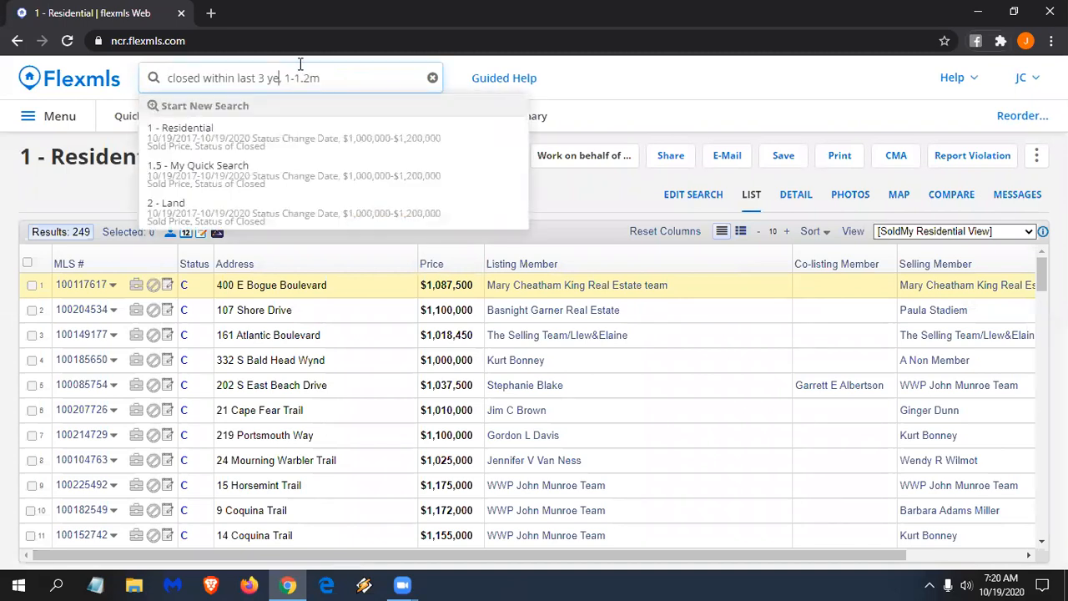
type("months")
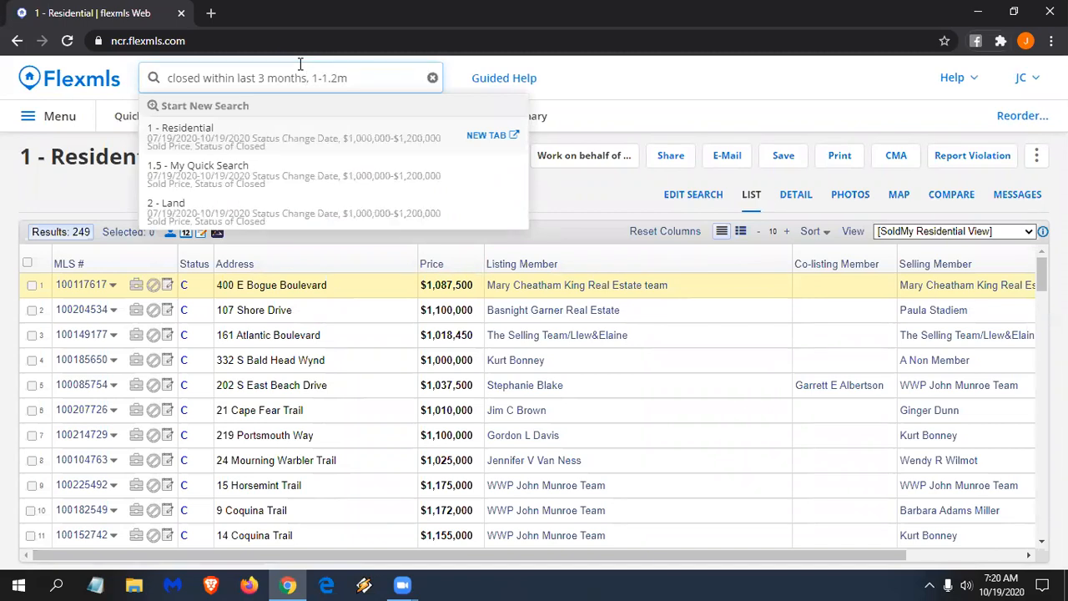
left_click(269, 148)
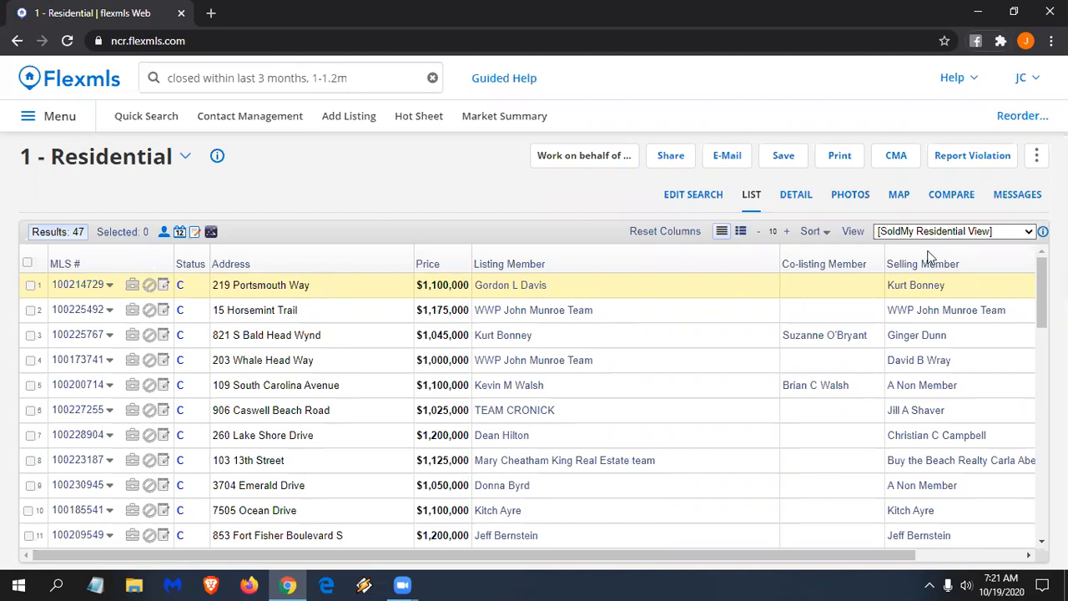
left_click(899, 195)
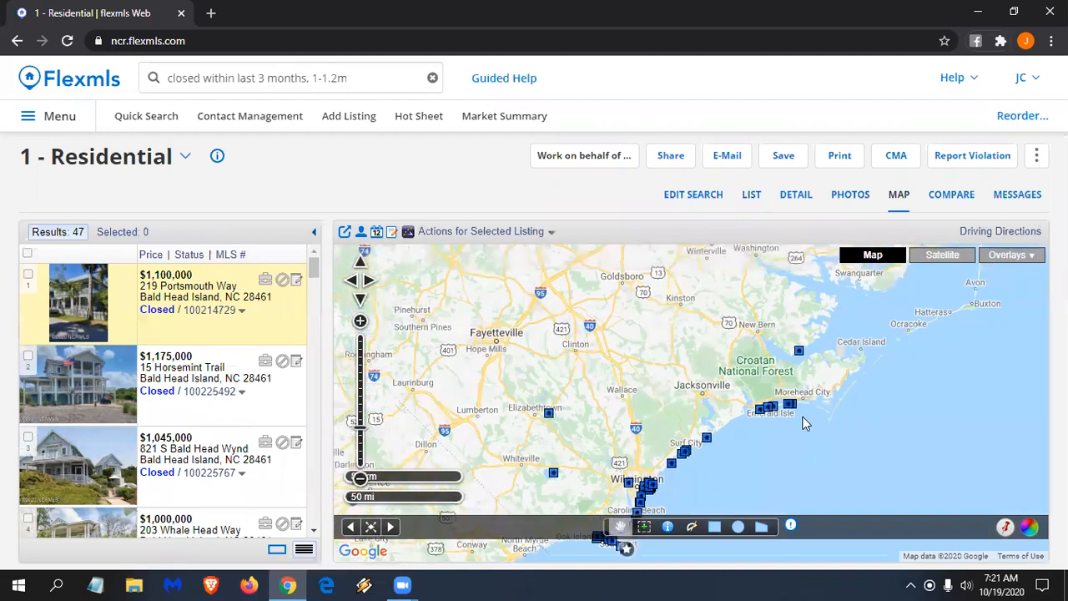
- Replace the search query with 'active, 100-150k, 3-4 bed, 2 bath'
left_click(362, 77)
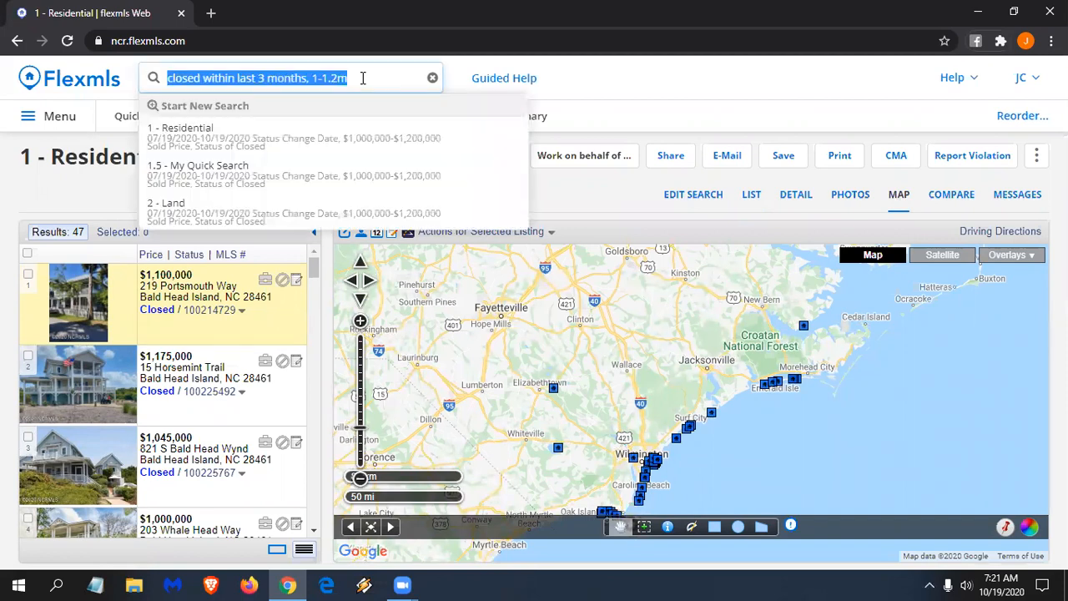
key("BackSpace")
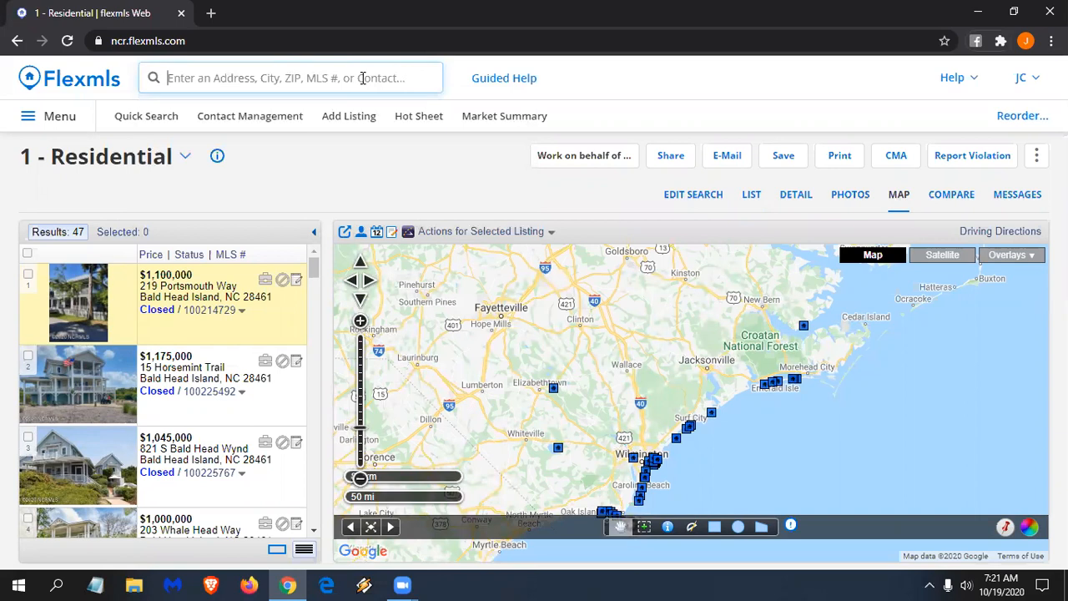
type("active,")
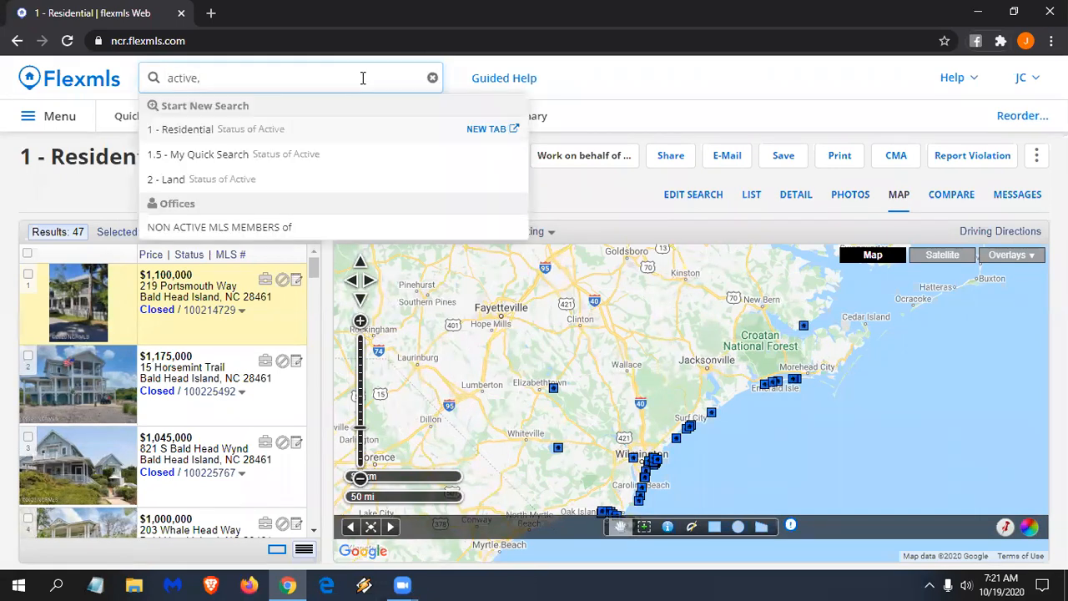
type(" 100-150k,")
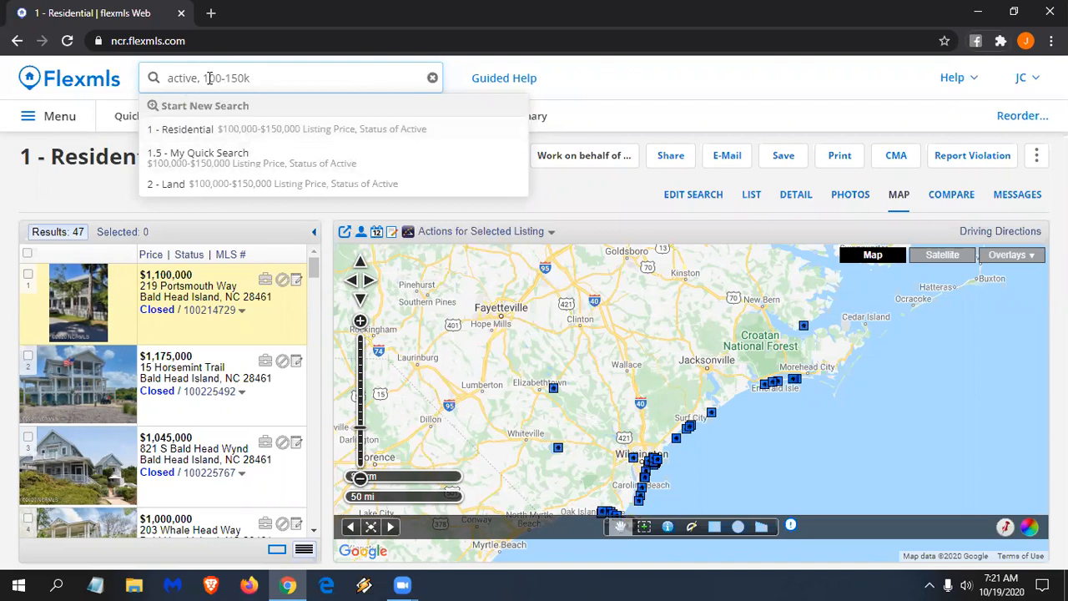
key("BackSpace")
type(",")
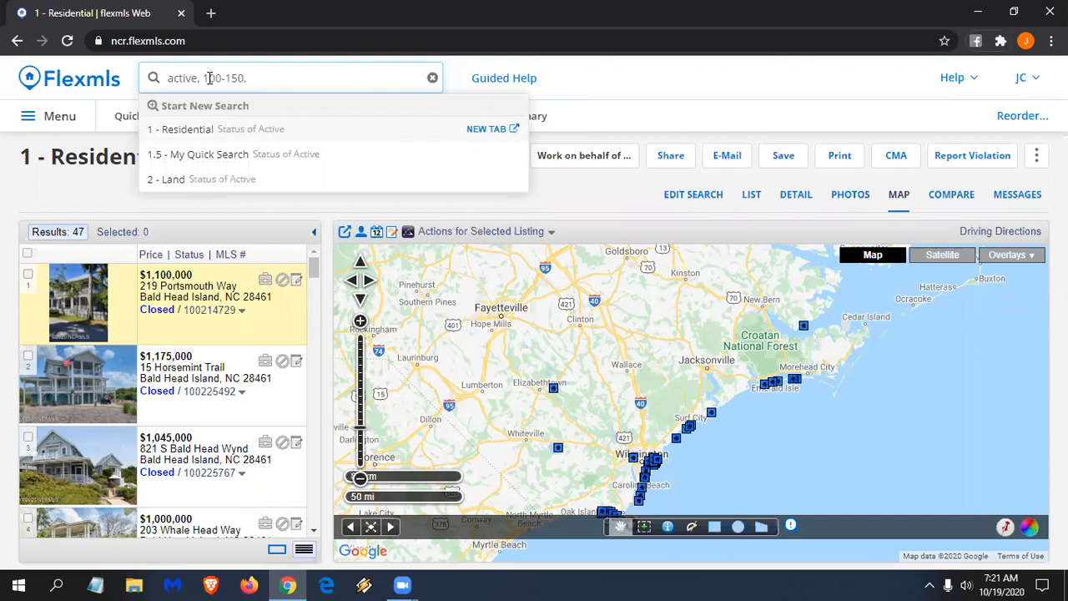
key("BackSpace")
type("k,")
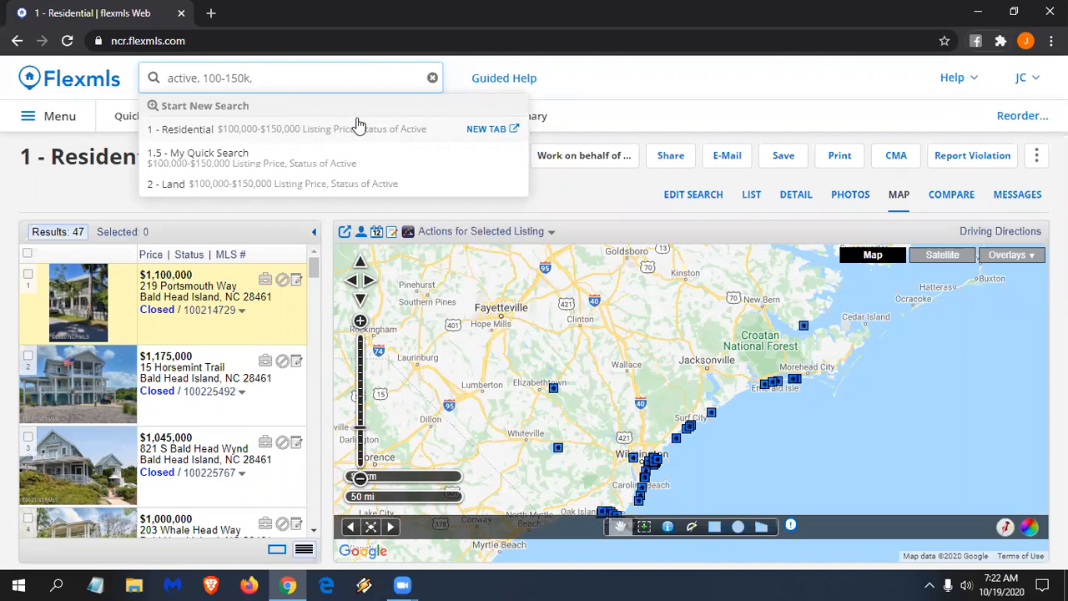
type("3-4 bed")
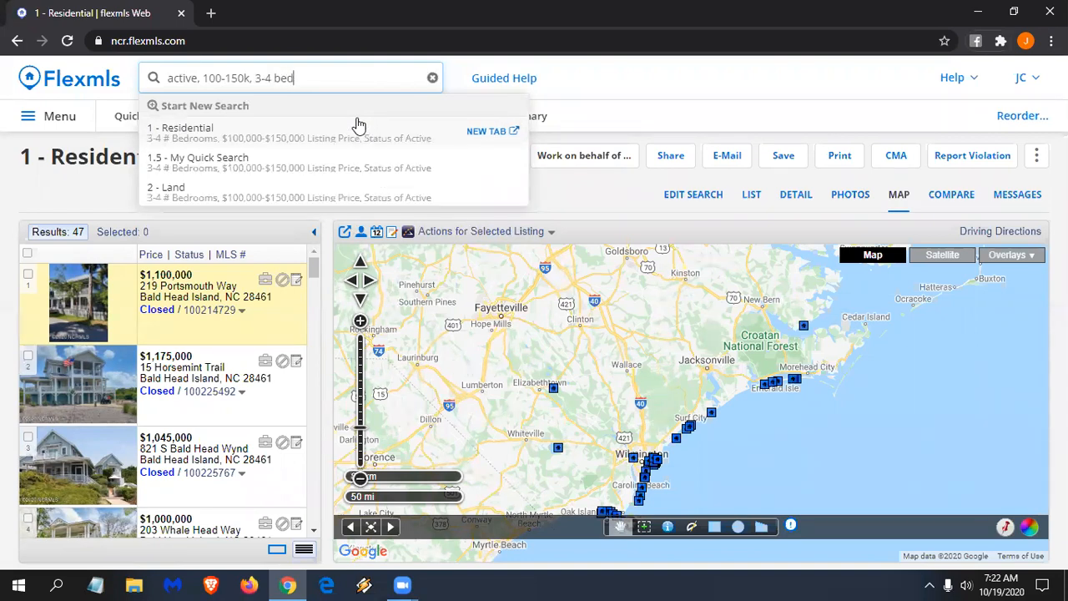
type(", 2 bath")
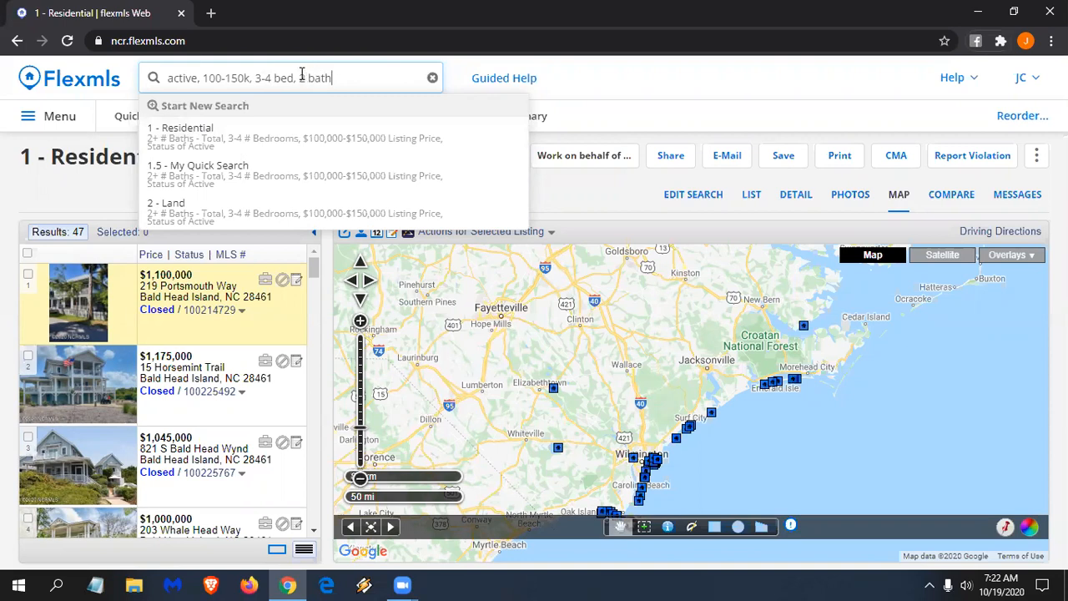
- Append '1500-1800 sqft, city of rocky mount' and run it as a 1 - Residential search
type(", ")
type("1500-1")
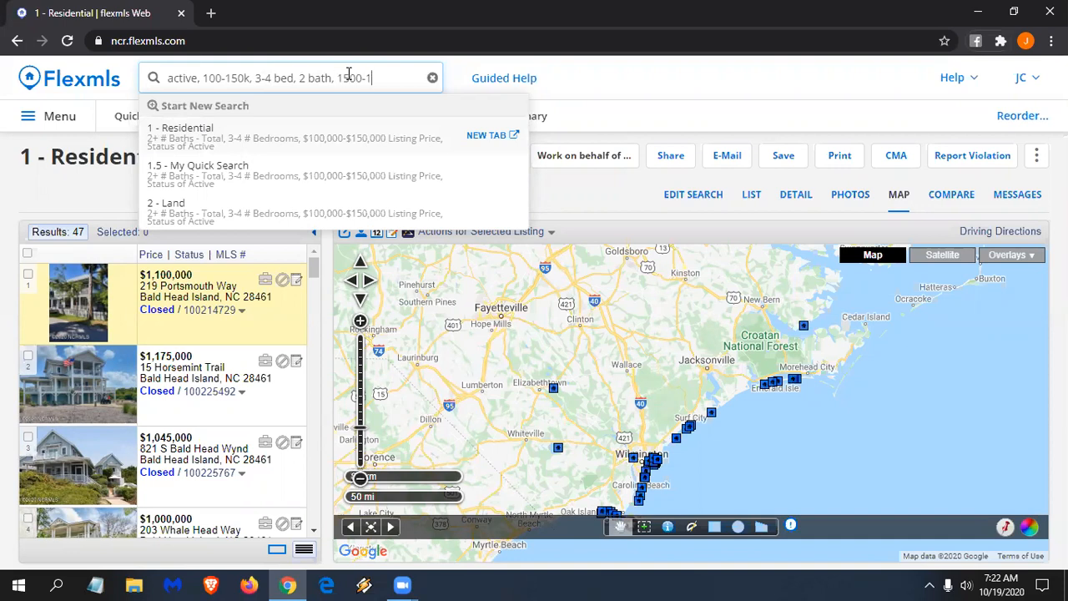
type("800 sqft")
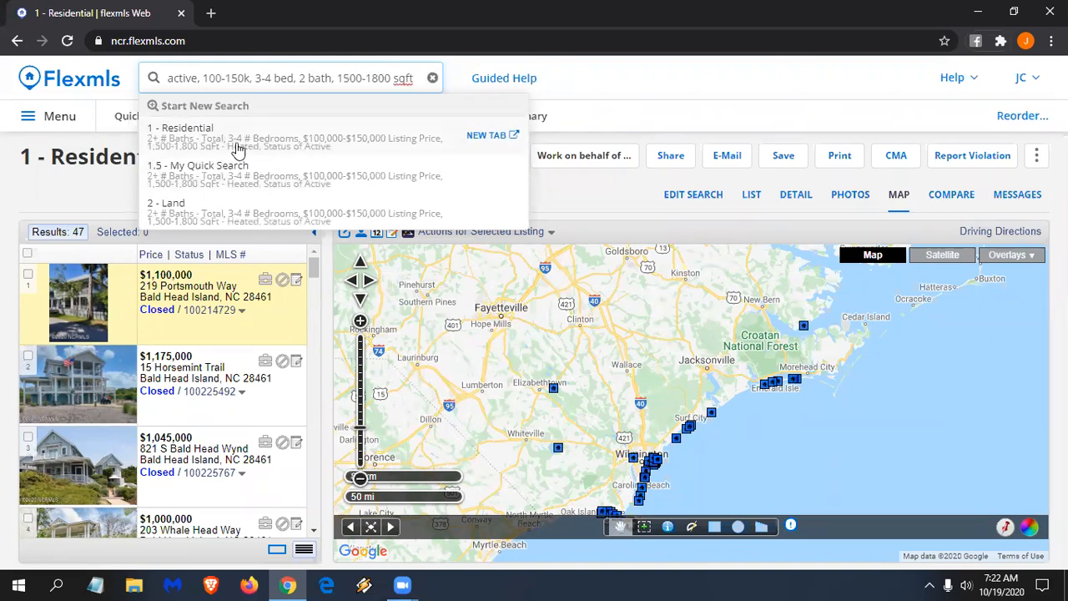
type(",")
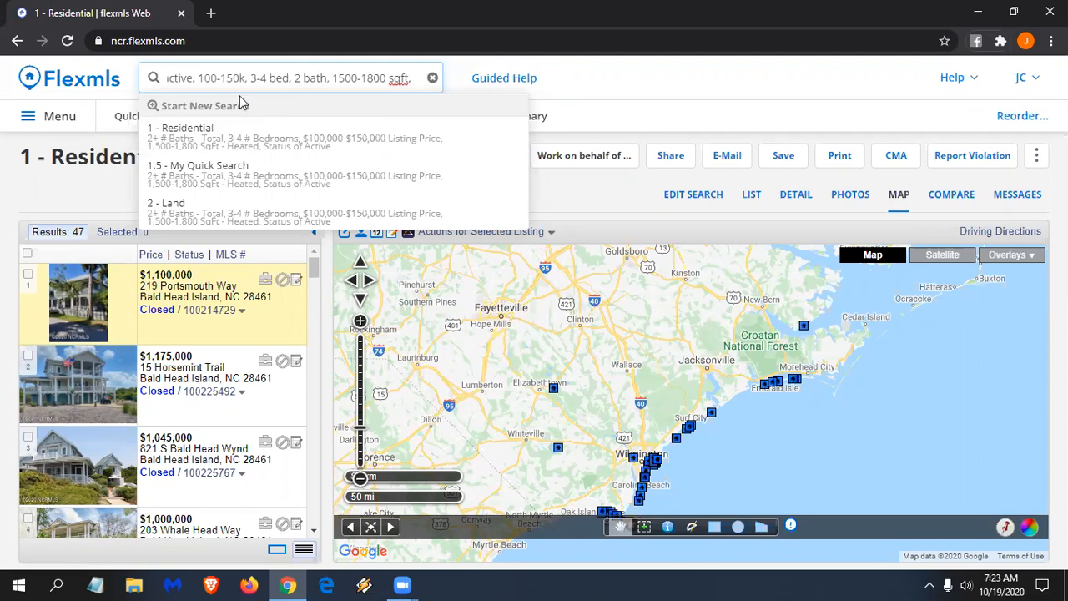
type("cit")
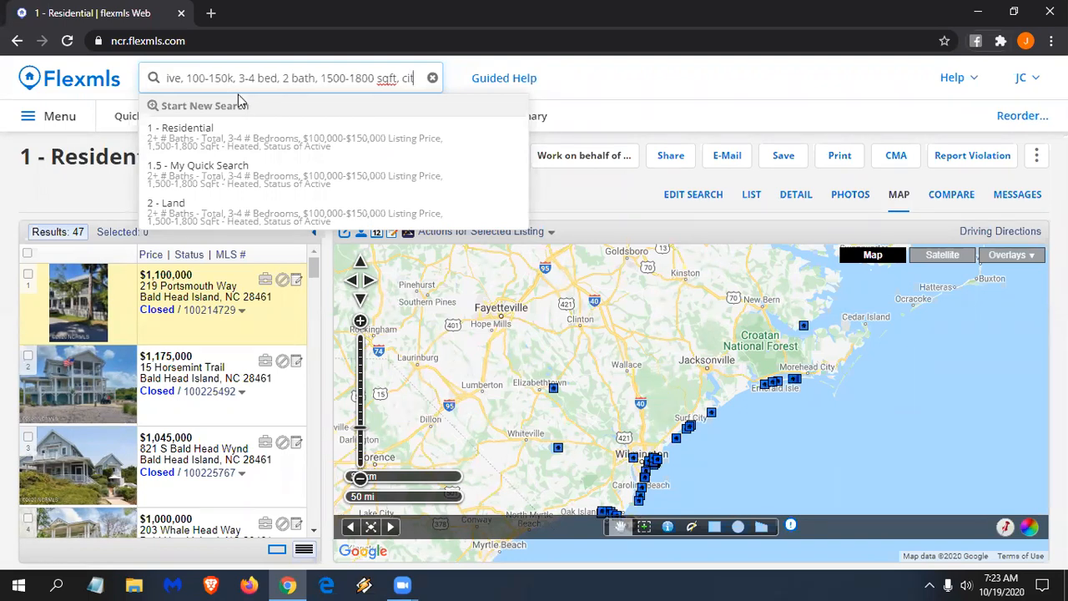
type("y of rocky mount")
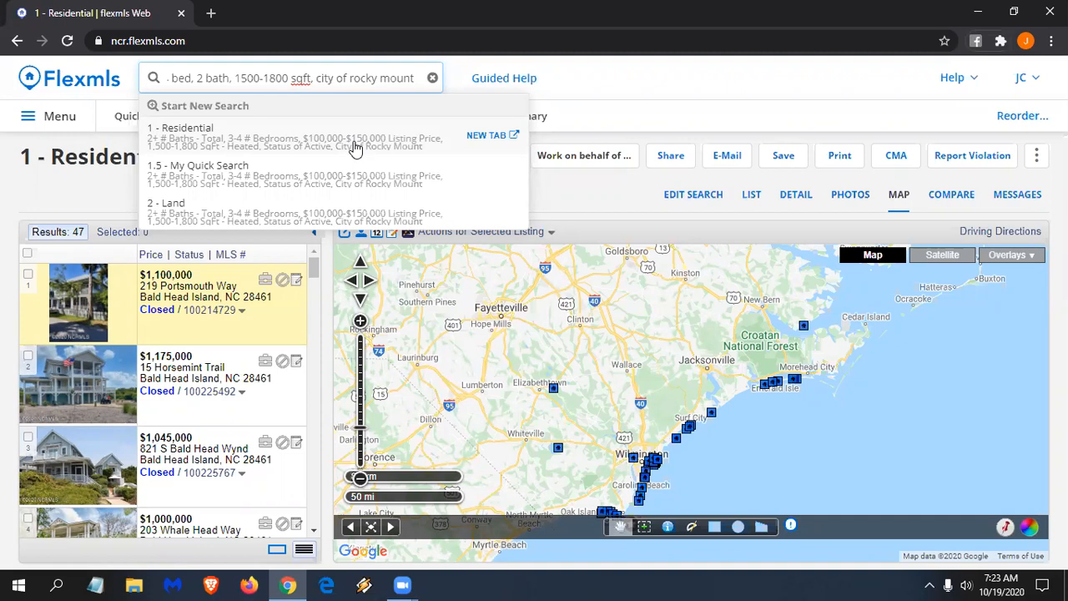
left_click(328, 7)
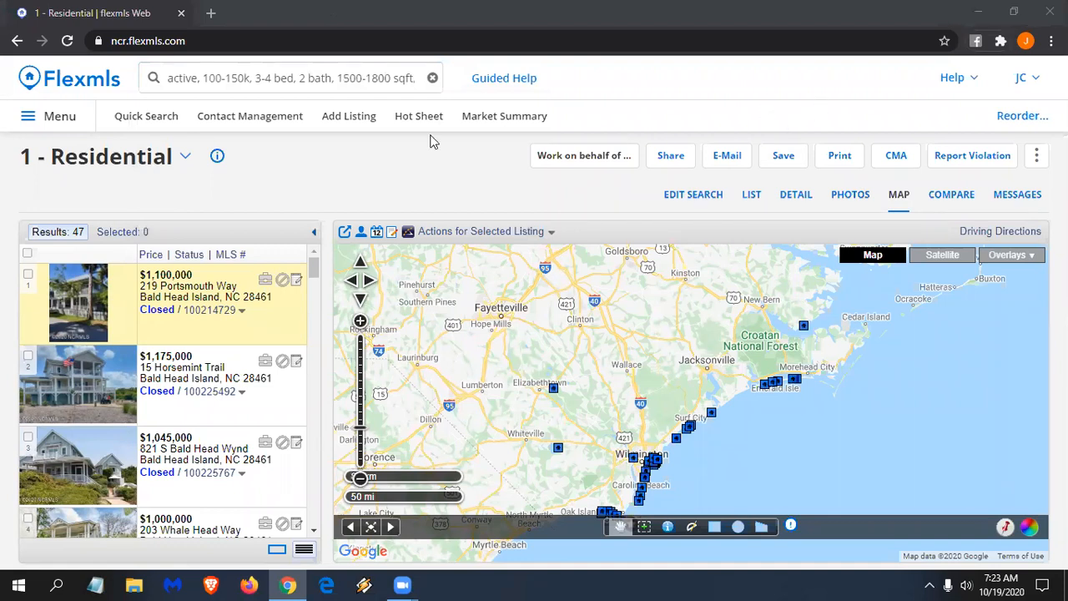
left_click(417, 78)
left_click(398, 79)
left_click(397, 79)
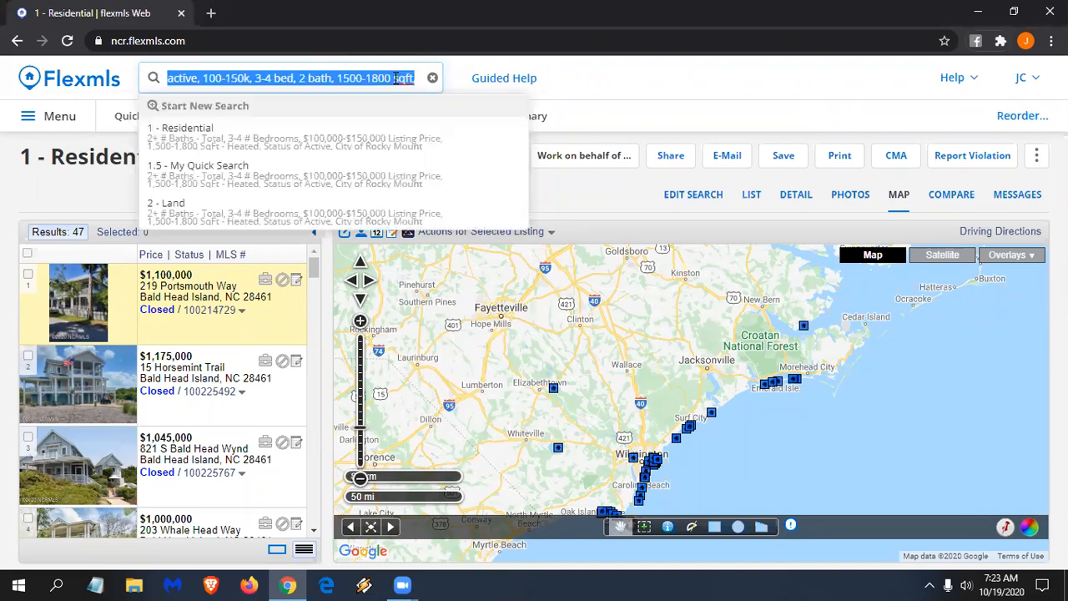
left_click(290, 153)
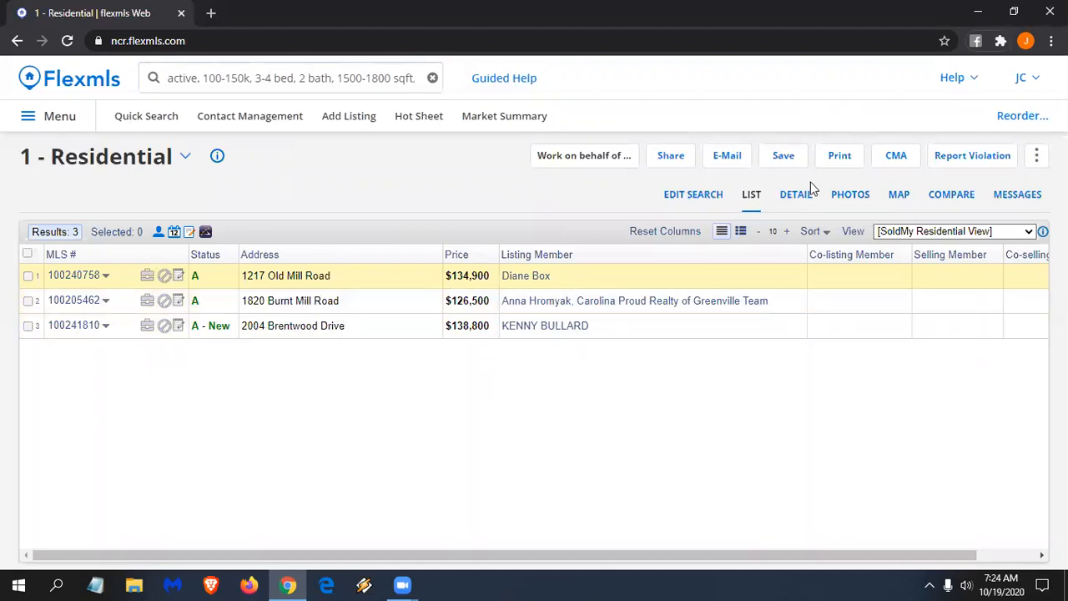
left_click(692, 200)
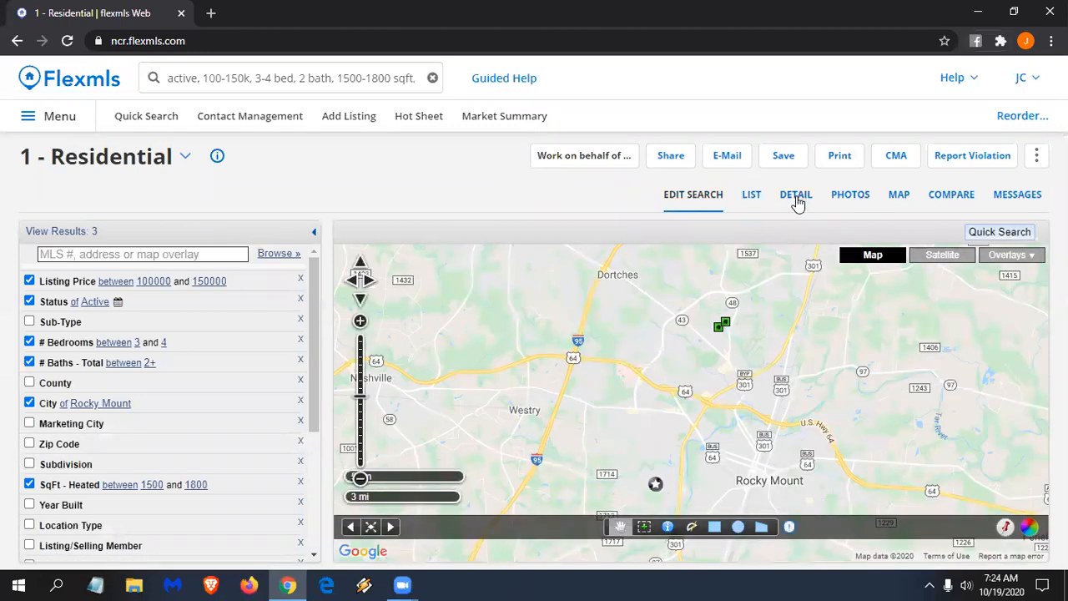
left_click(796, 198)
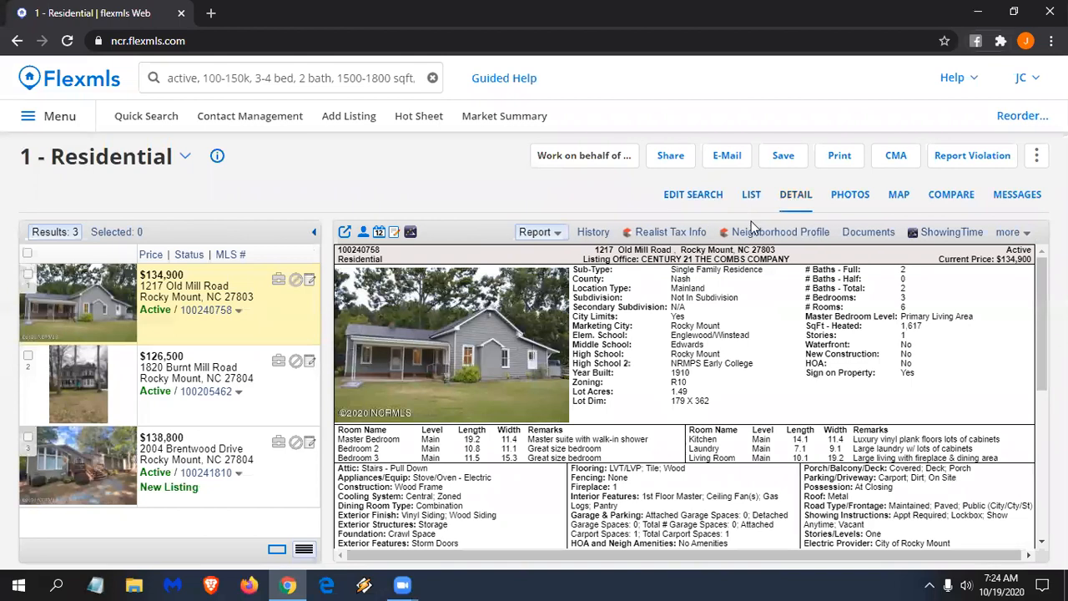
left_click(277, 404)
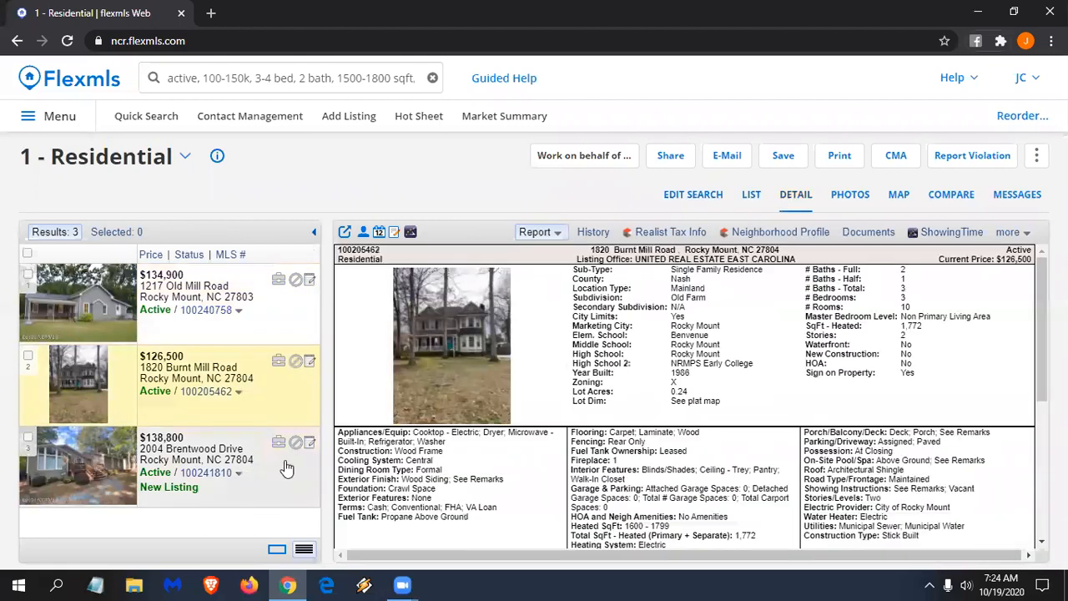
left_click(288, 468)
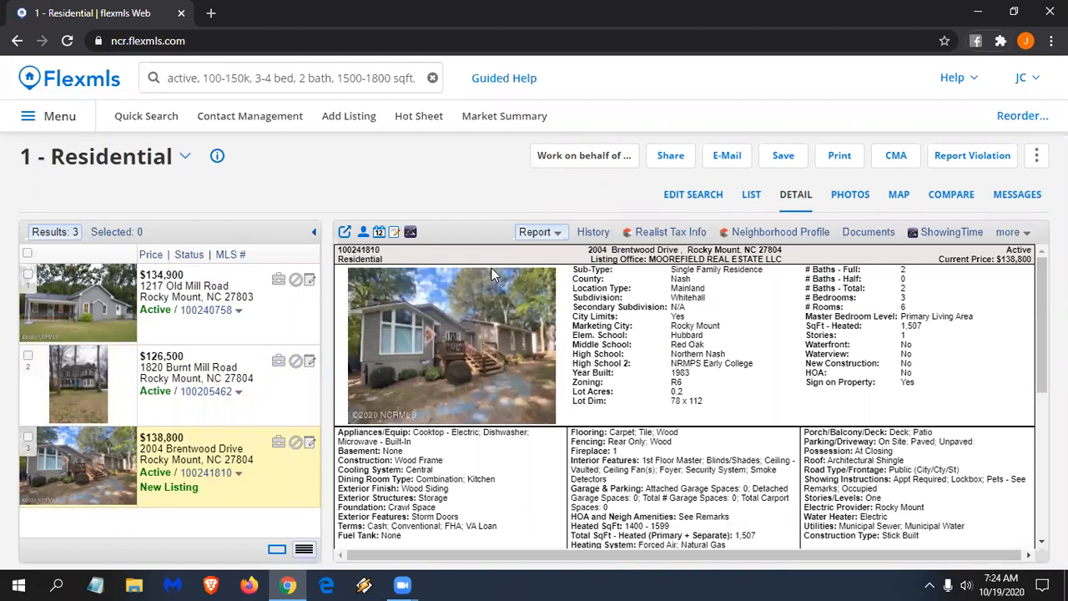
left_click(195, 79)
left_click(195, 79)
- Change 'active' to 'closed within last 3 months', run it as a Residential search, and view its criteria
key("BackSpace")
key("BackSpace")
key("BackSpace")
key("BackSpace")
key("BackSpace")
key("BackSpace")
key("BackSpace")
type("c")
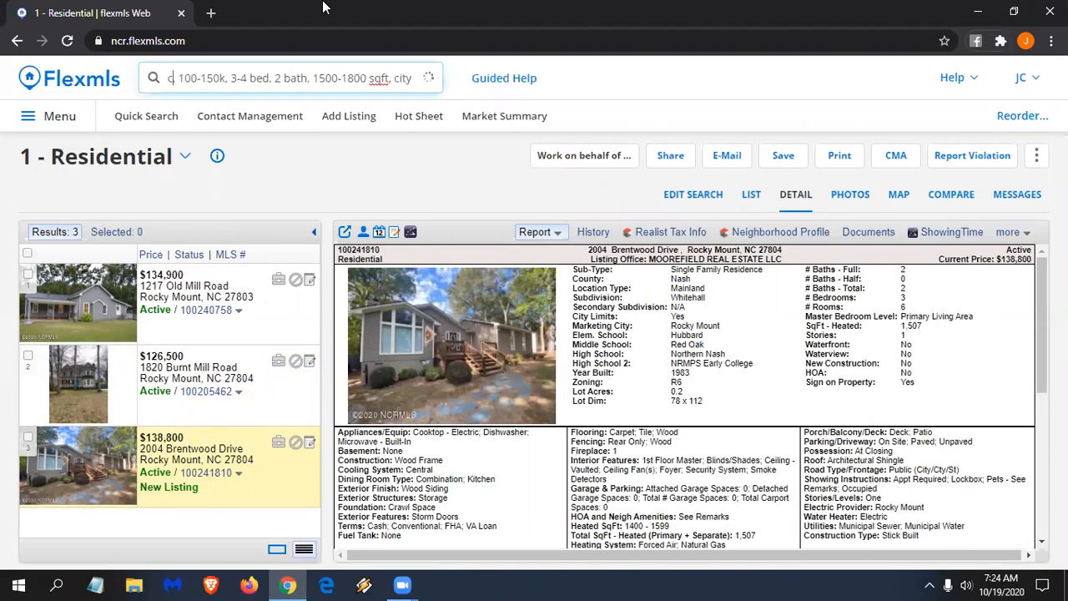
type("losed,")
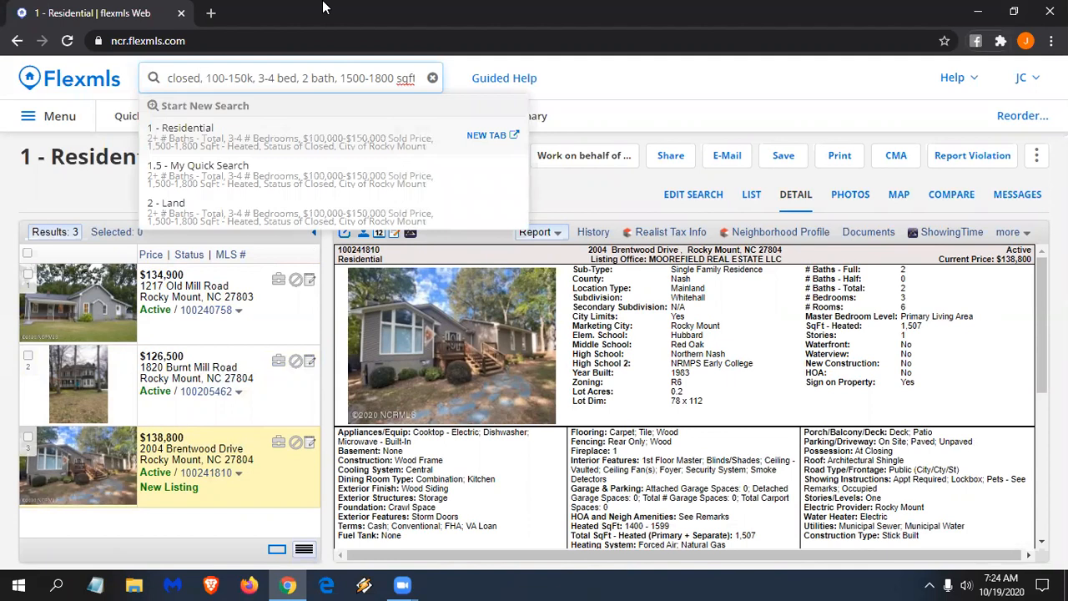
type("within last 3")
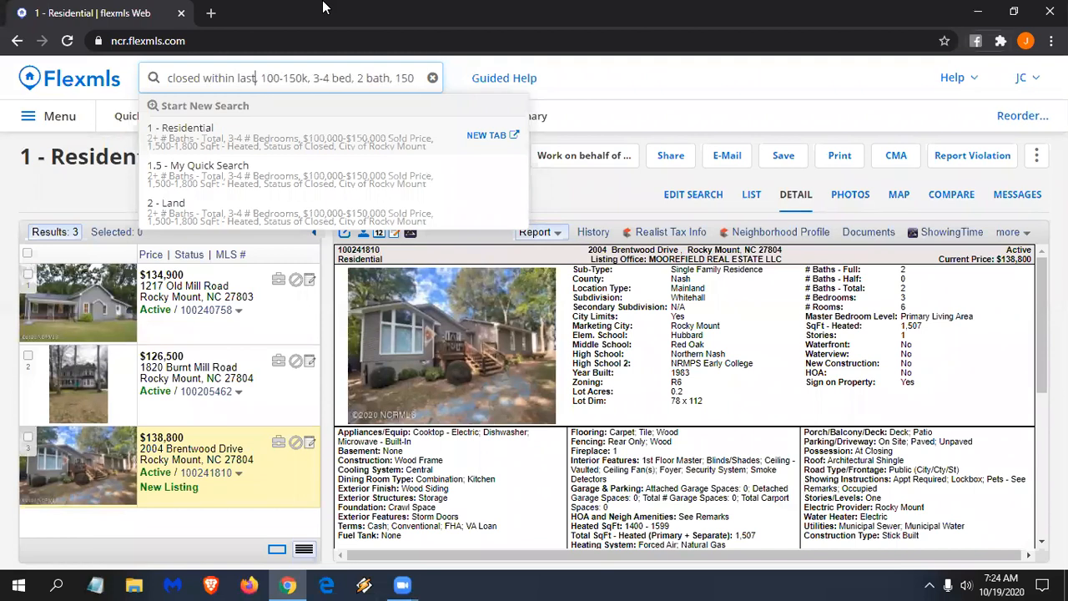
type(" months,")
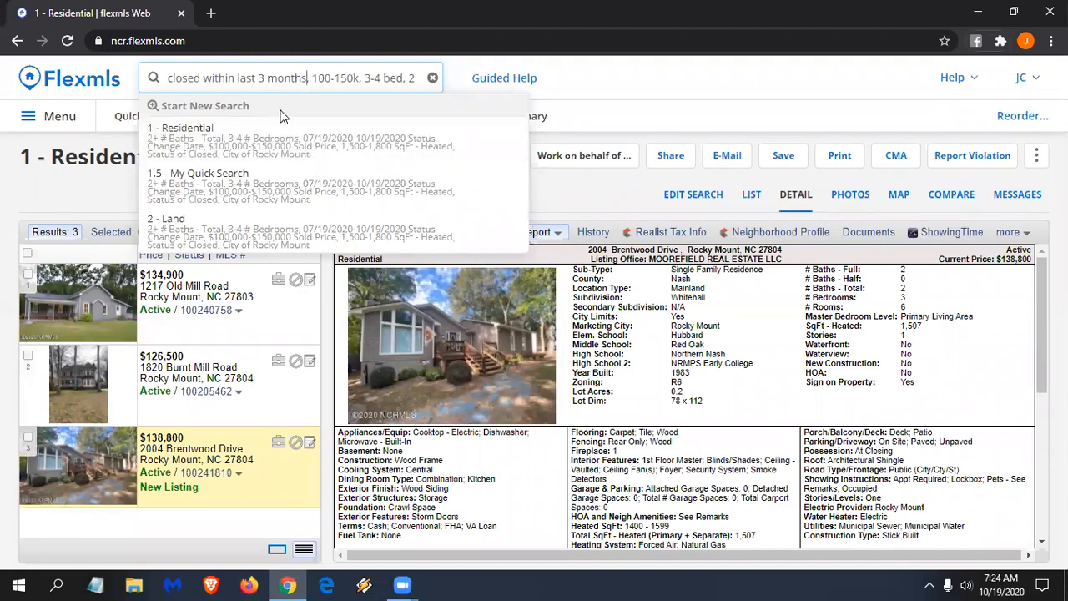
left_click(251, 143)
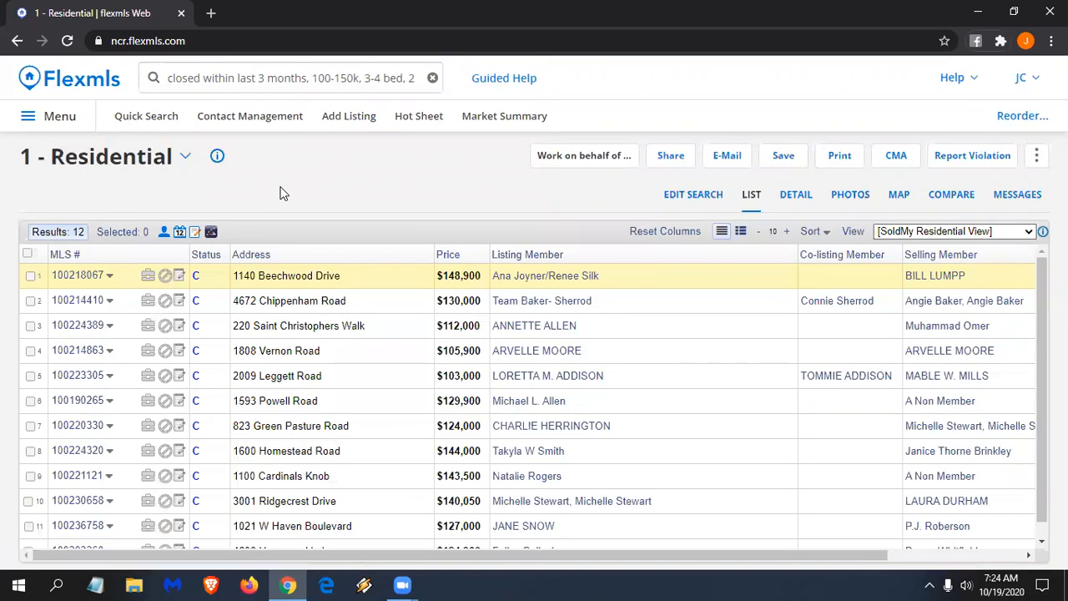
left_click(676, 196)
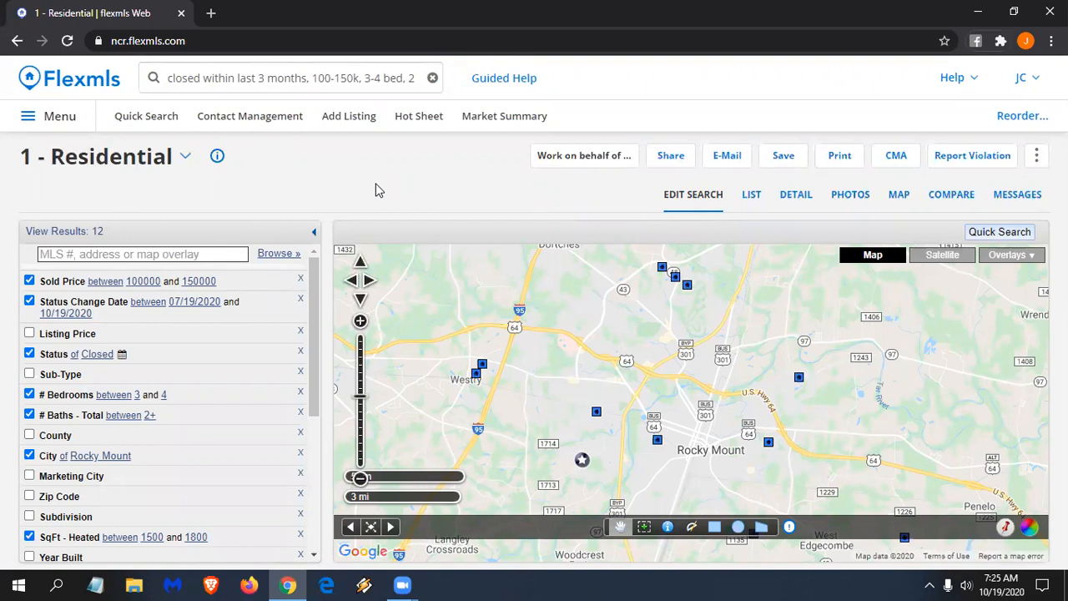
- Enter the query 'closed within last 3 months, sub of old farm' in the search box
left_click(380, 78)
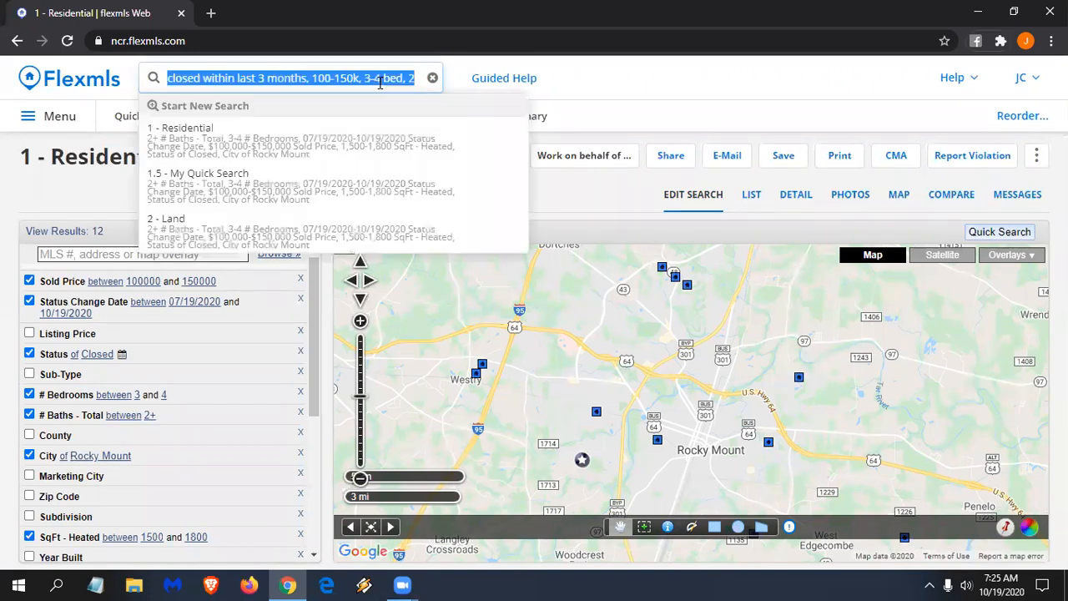
type("sub of ol")
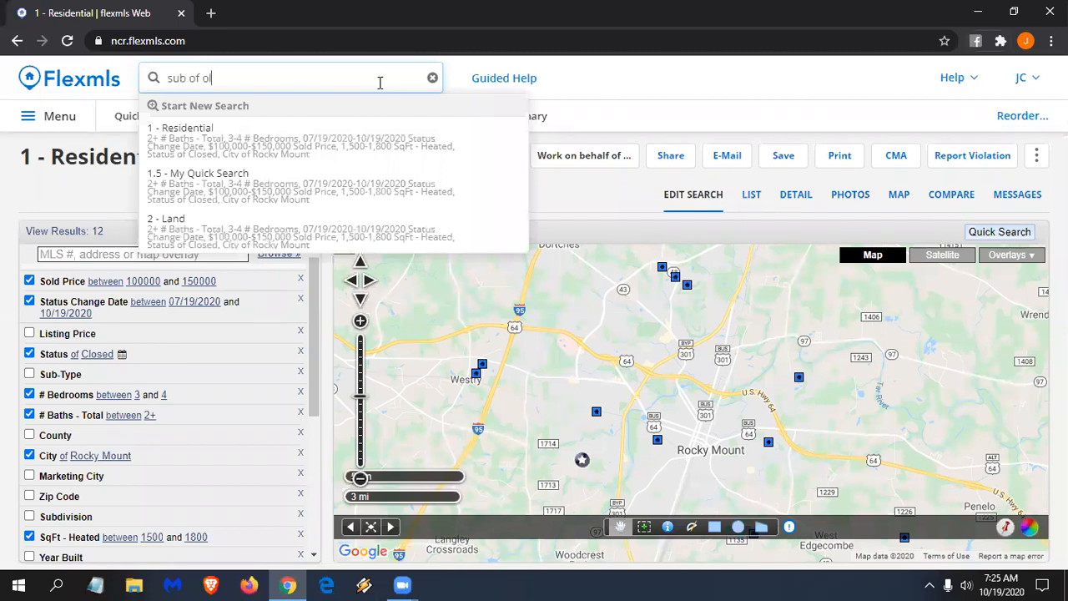
type("d farm")
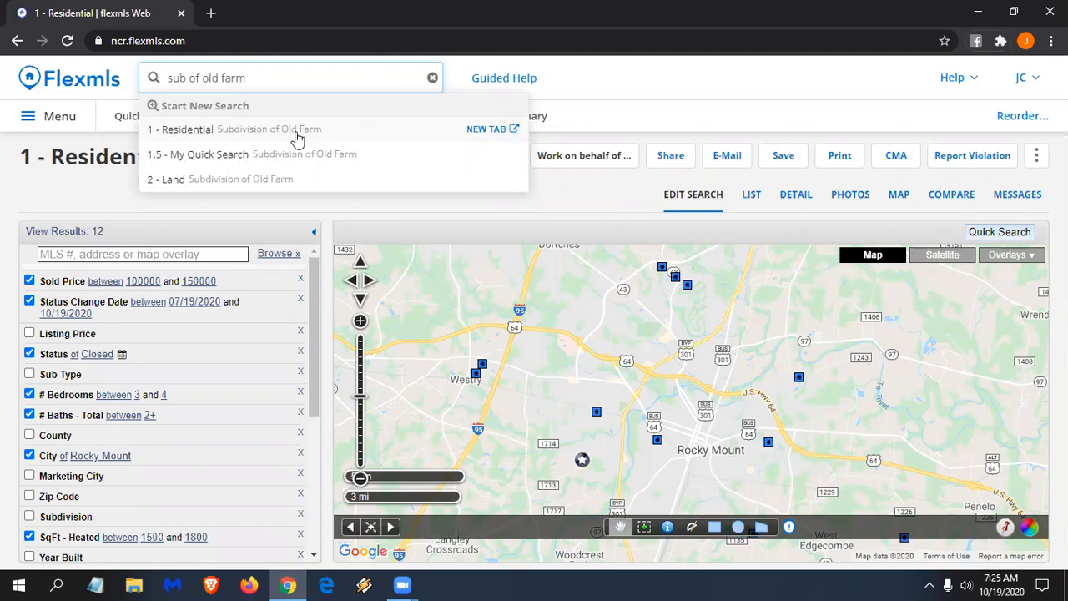
triple_click(171, 78)
left_click(171, 75)
type("closed with")
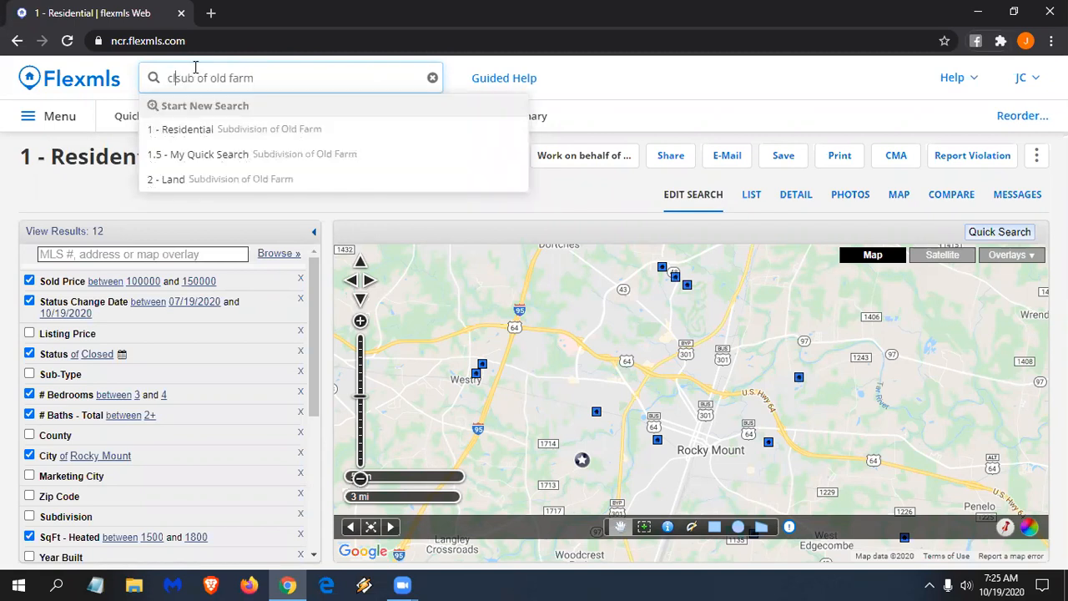
type("in last")
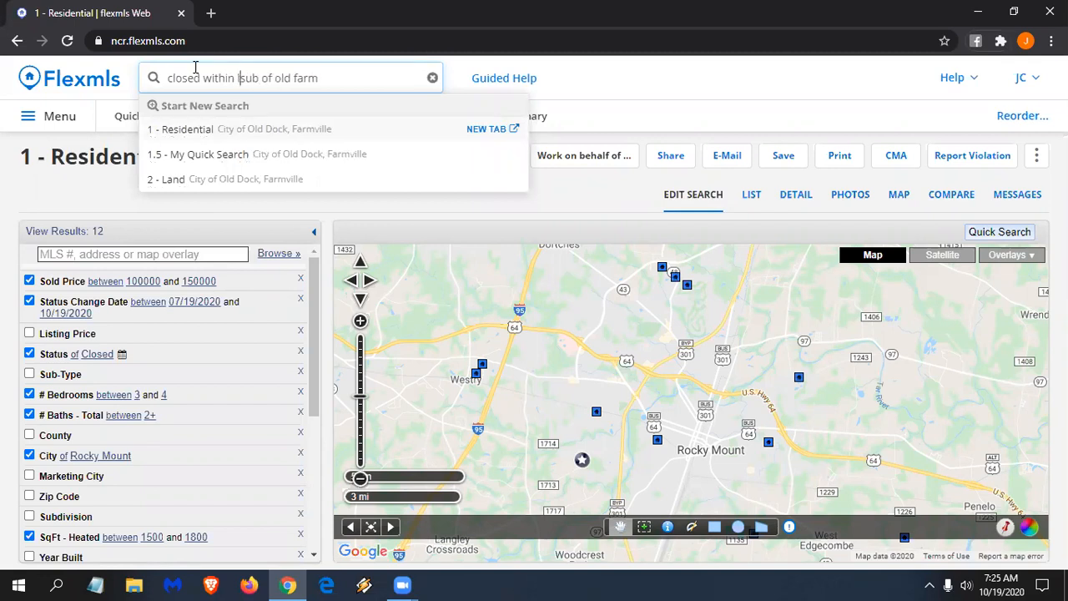
type(" 3 m")
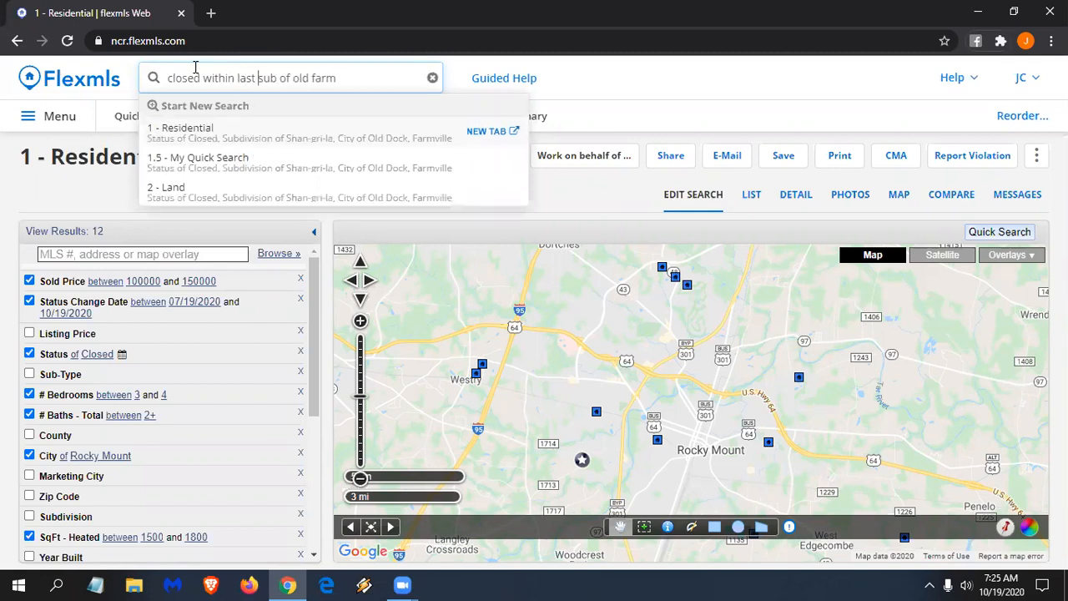
type("onths,")
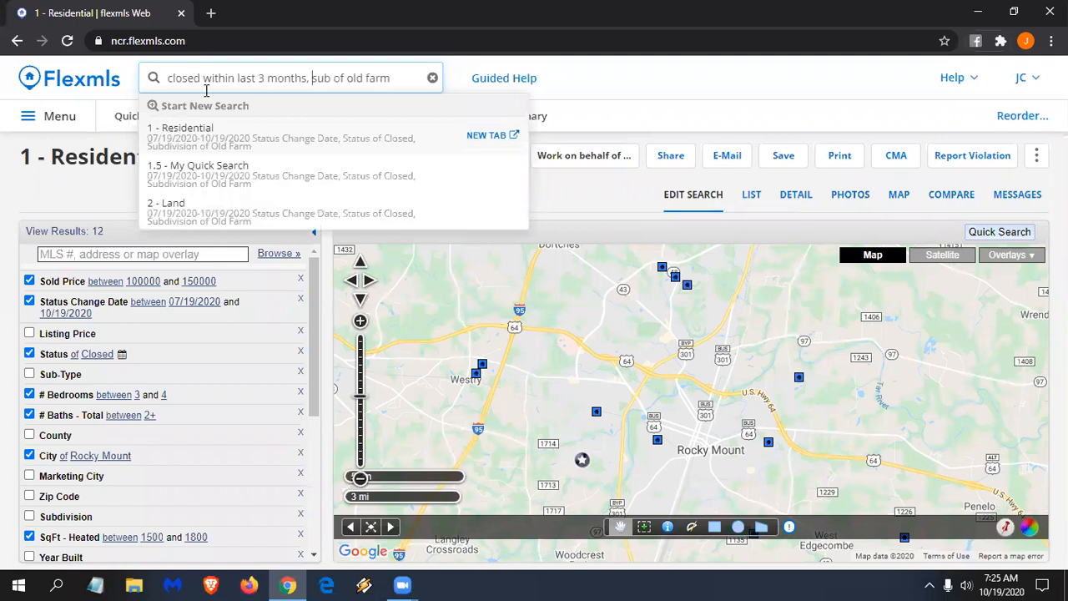
- Run it as a 1 - Residential search, then clear the search box
left_click(273, 140)
left_click(274, 140)
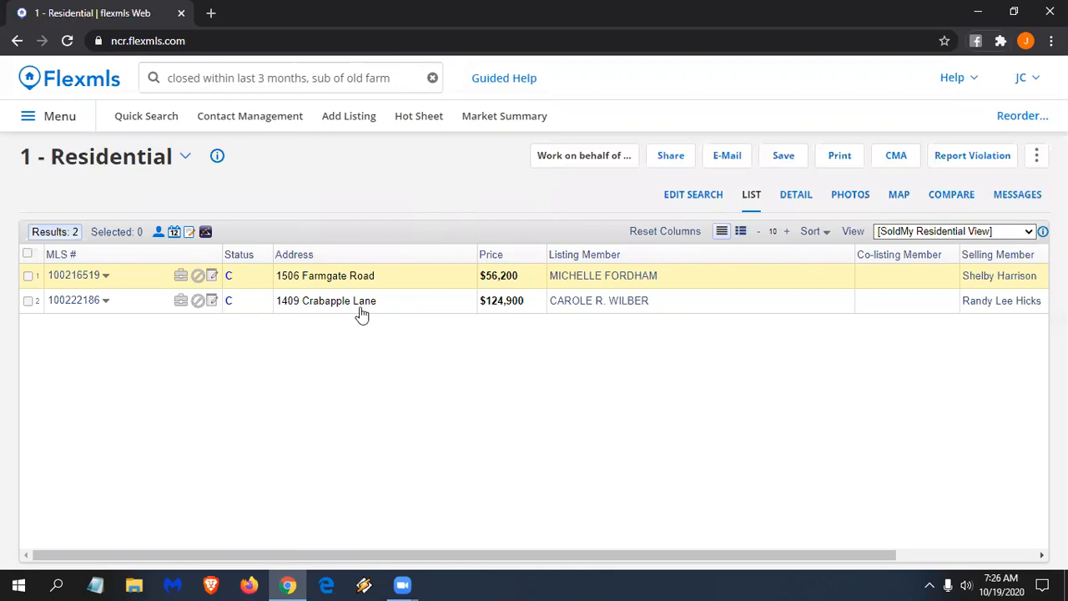
left_click(397, 79)
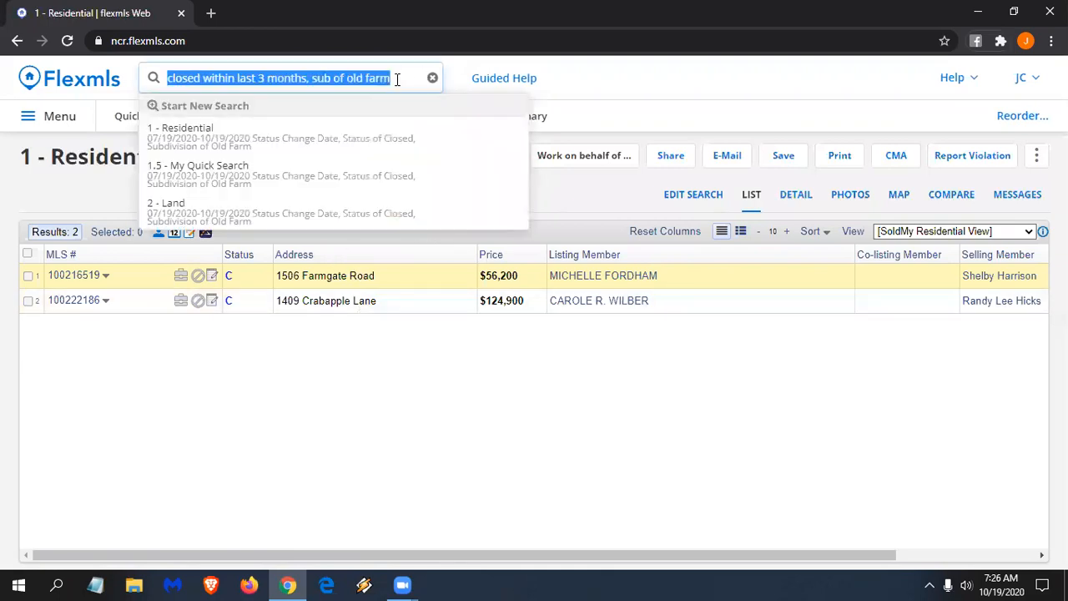
key("BackSpace")
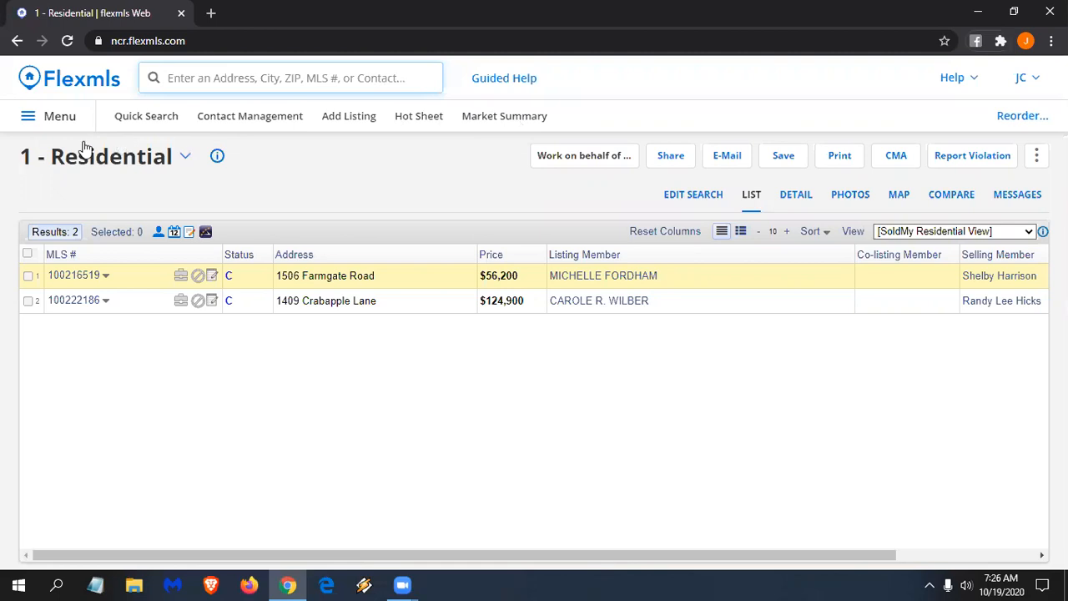
- Star My Incomplete and Change Listing in the menu to add them to favorites
left_click(63, 121)
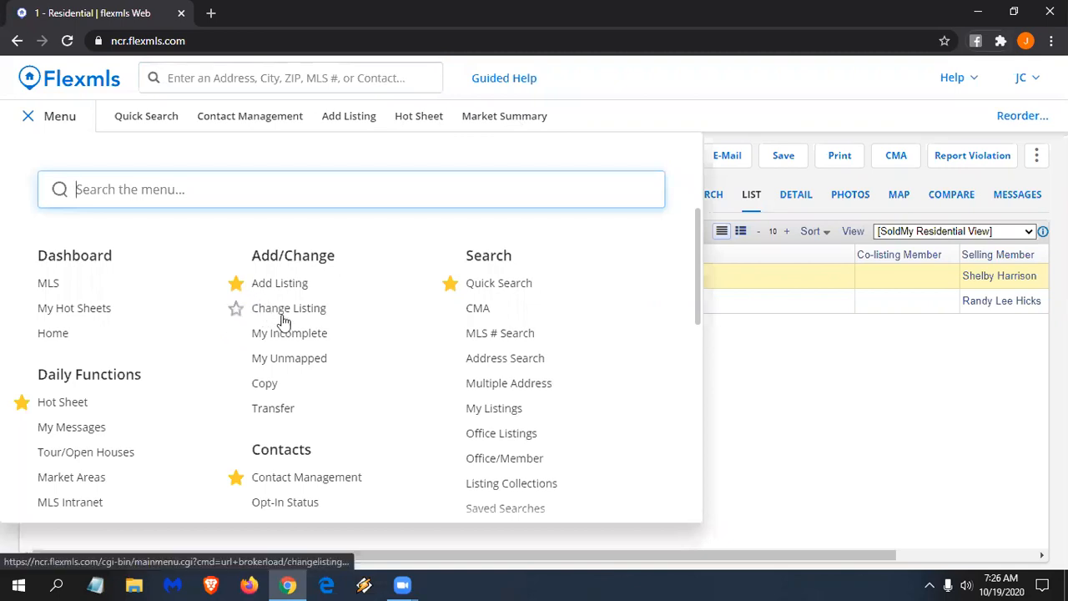
scroll(350, 364, "down", 2)
scroll(350, 367, "down", 5)
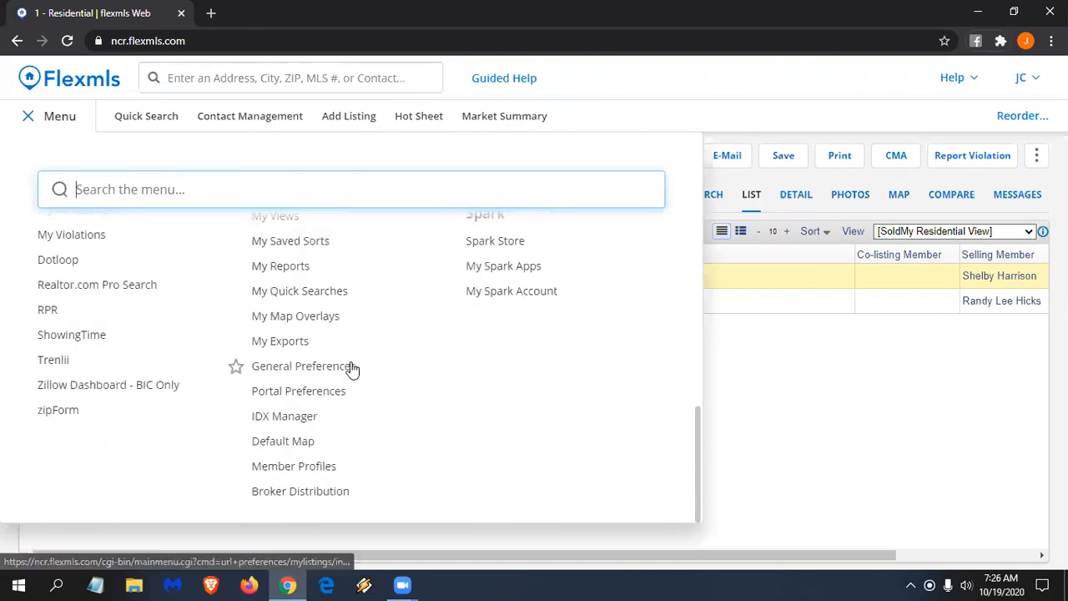
scroll(351, 367, "up", 1)
scroll(350, 368, "up", 6)
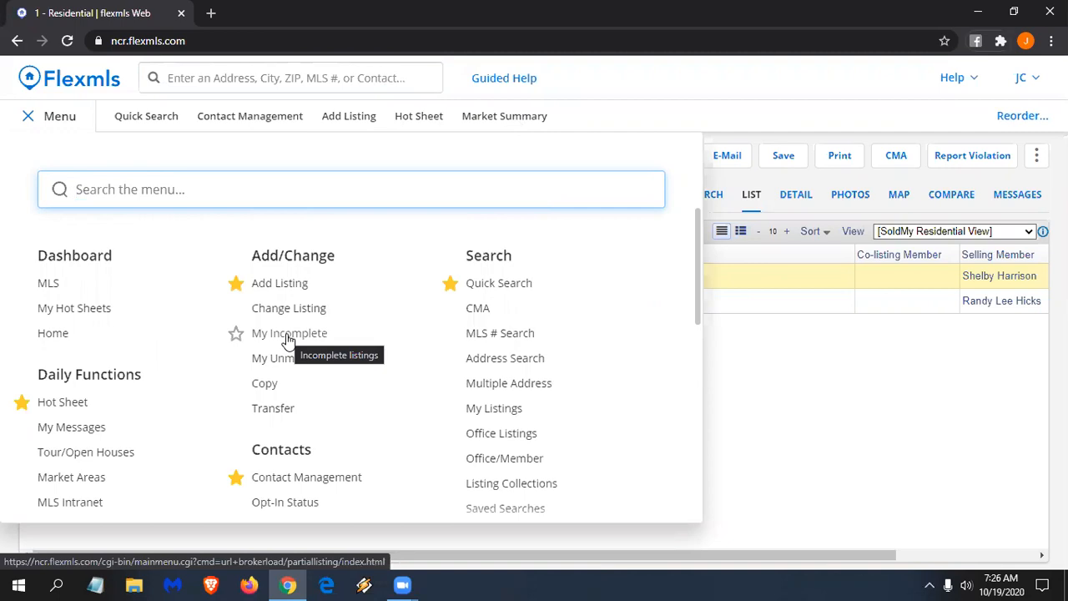
left_click(236, 337)
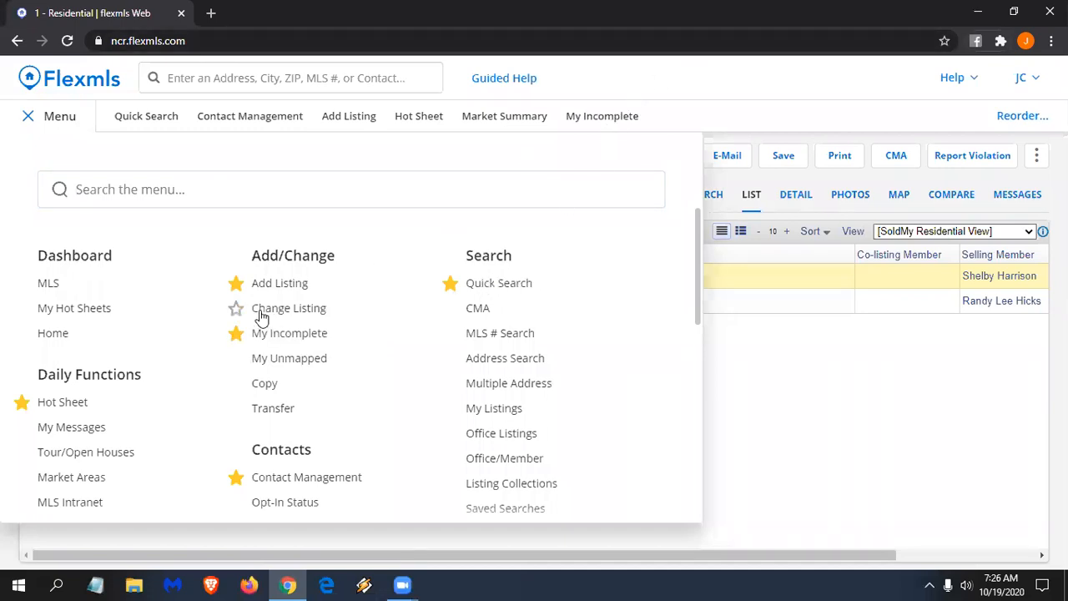
left_click(235, 308)
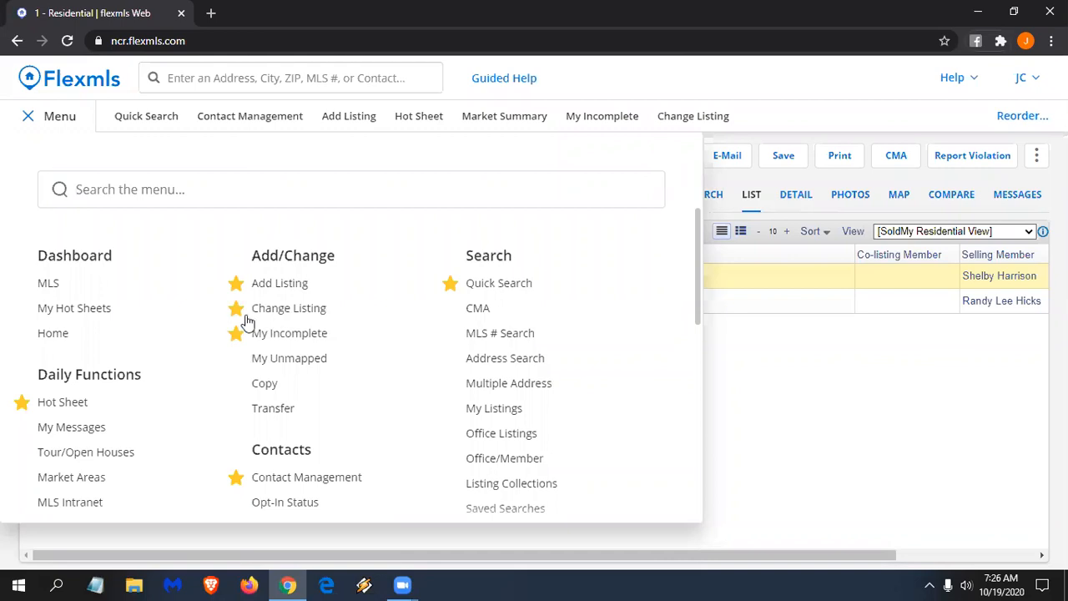
- Star RPR and ShowingTime to add them to favorites as well
scroll(267, 347, "down", 5)
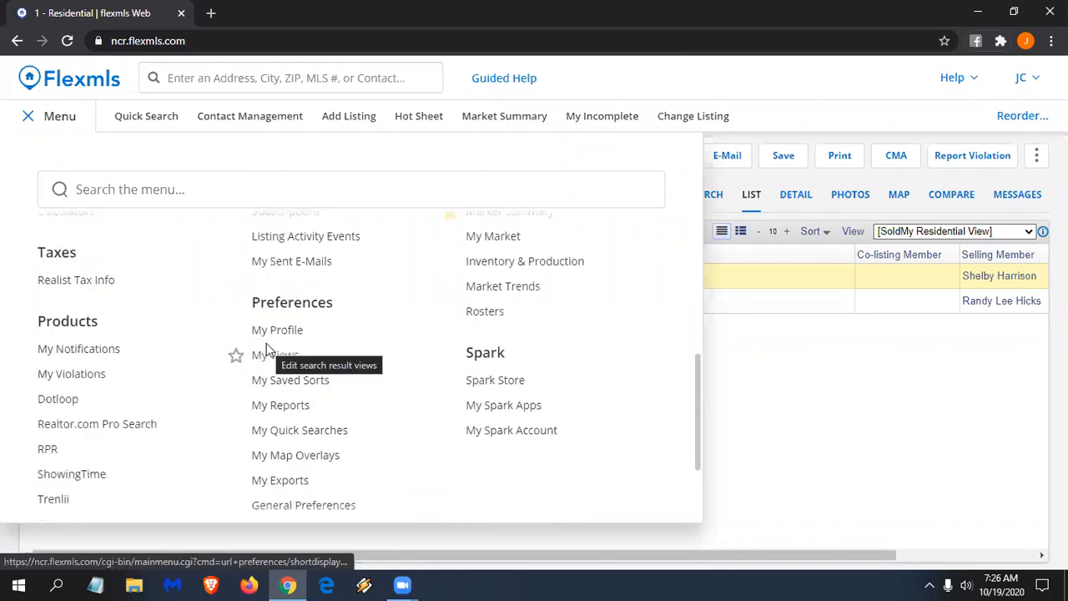
scroll(266, 343, "down", 2)
left_click(23, 310)
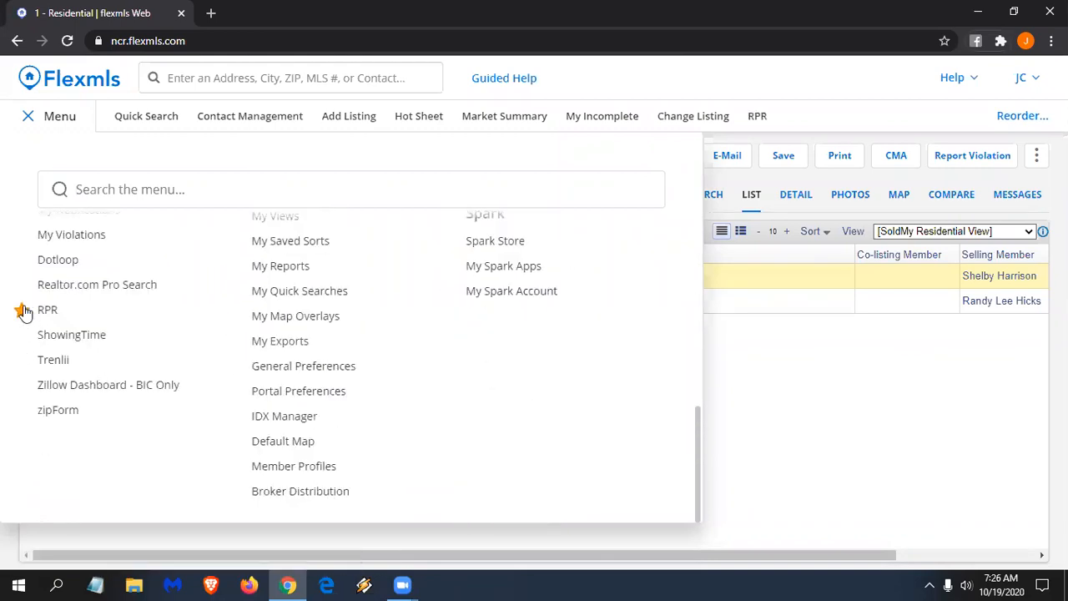
left_click(23, 336)
- Reorder favorites with Hot Sheet first and Change Listing above Add Listing, and save
left_click(1019, 115)
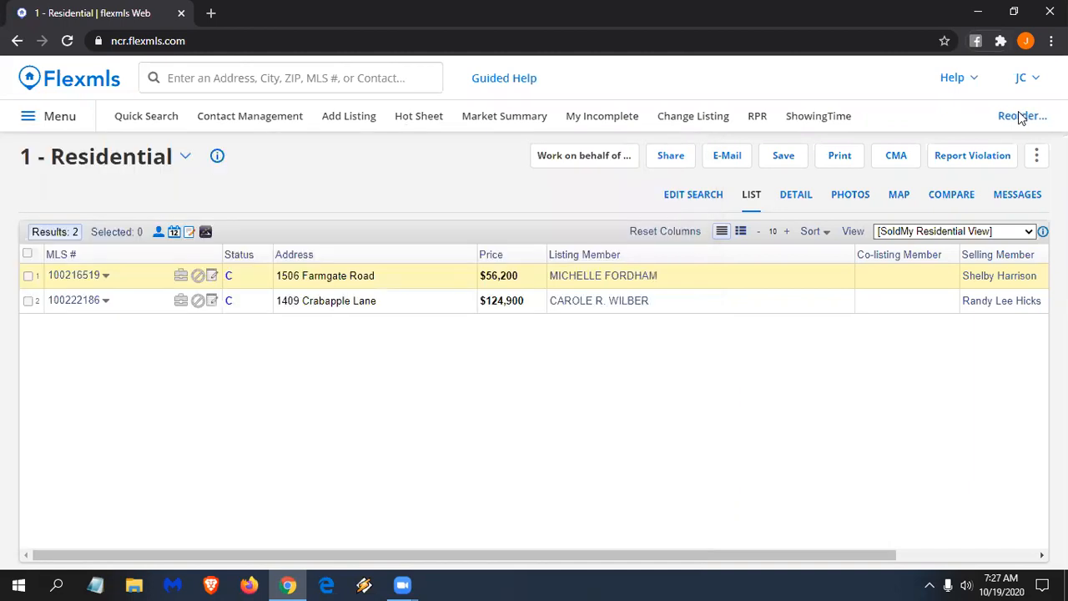
scroll(512, 306, "down", 1)
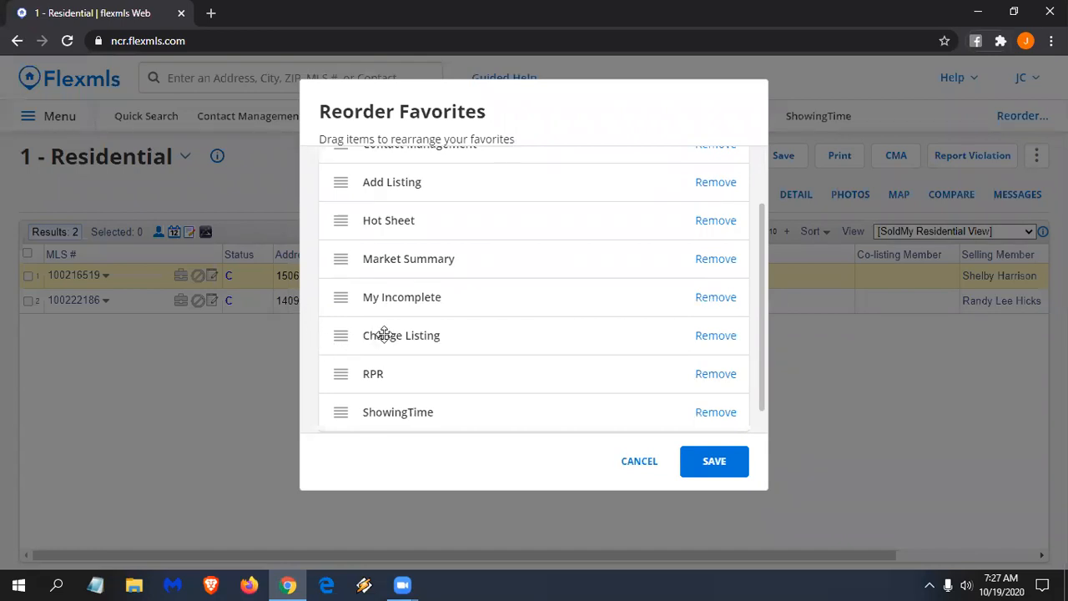
left_click_drag(384, 335, 412, 205)
scroll(409, 268, "up", 1)
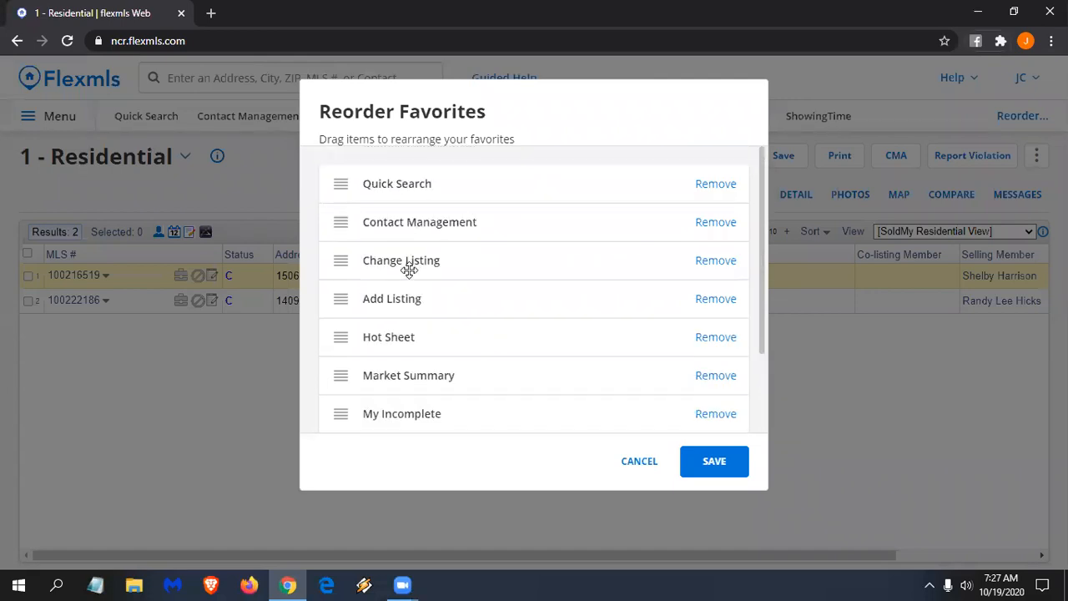
left_click_drag(400, 263, 405, 173)
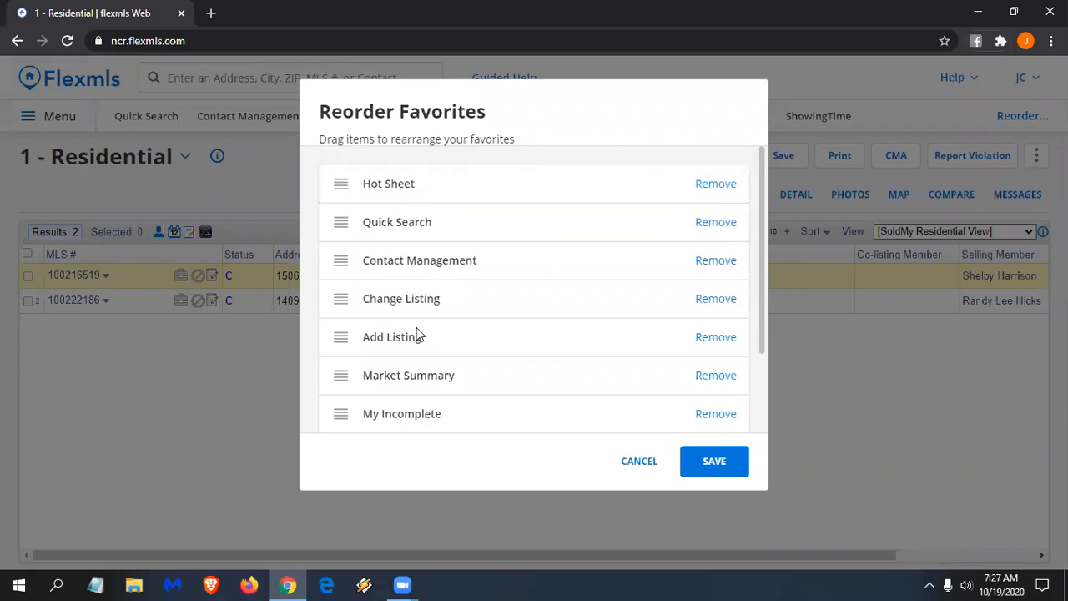
left_click(709, 464)
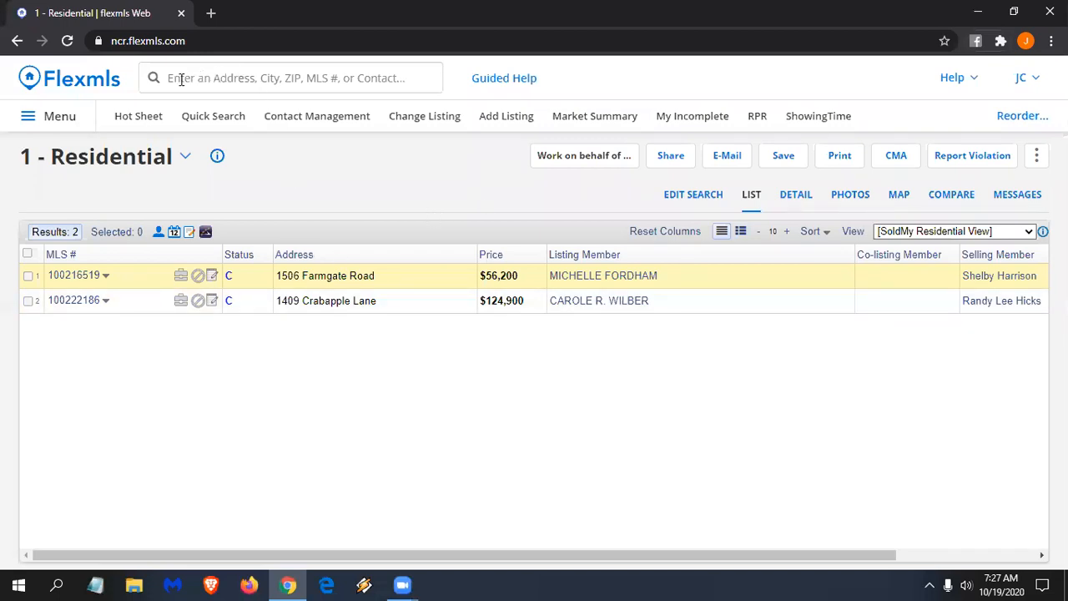
- Use the global search 'copy' to go to the Copy menu item page
left_click(63, 117)
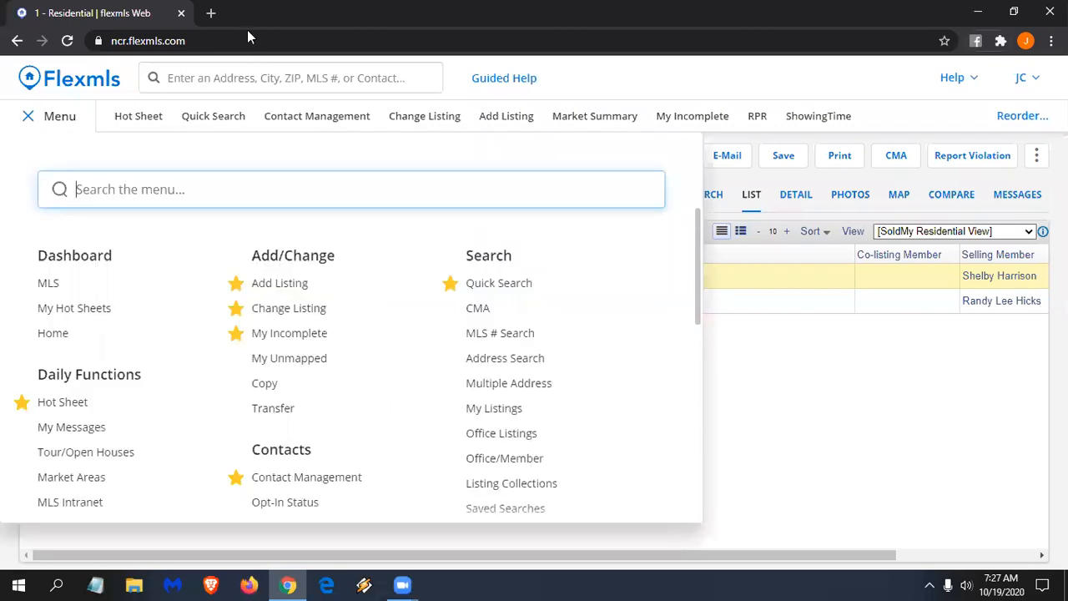
left_click(215, 79)
left_click(215, 79)
type("copy")
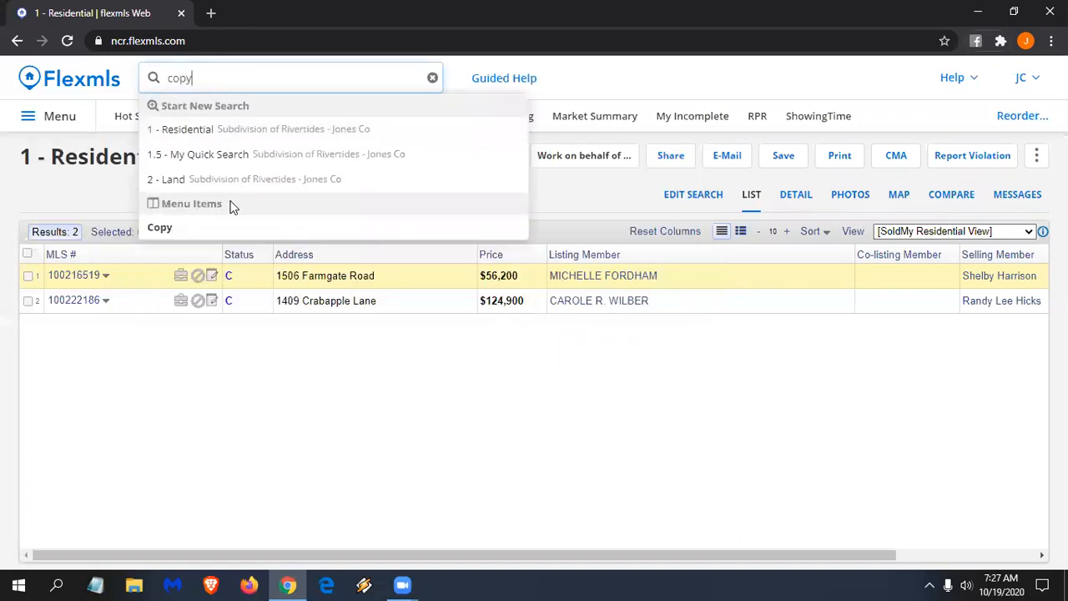
left_click(167, 233)
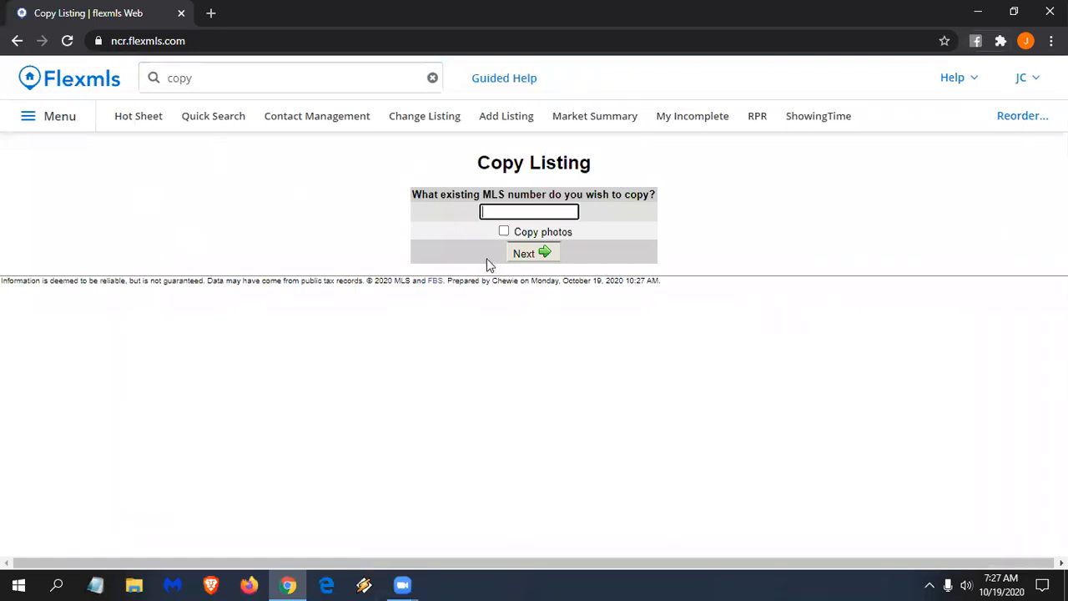
- Search 'saved' and go to the Saved Searches page
left_click(226, 78)
type("saved")
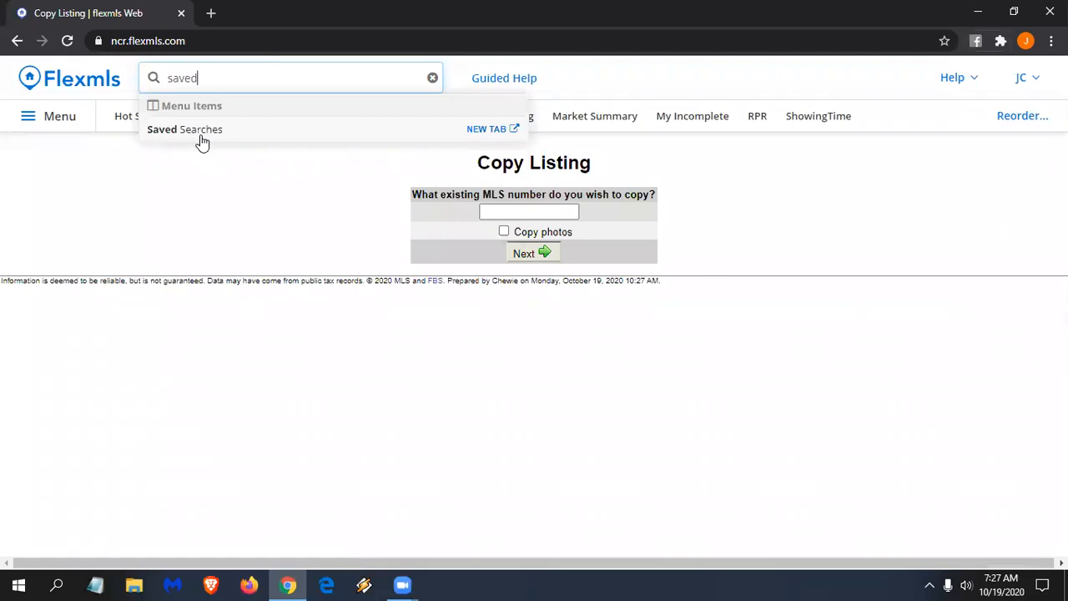
left_click(555, 254)
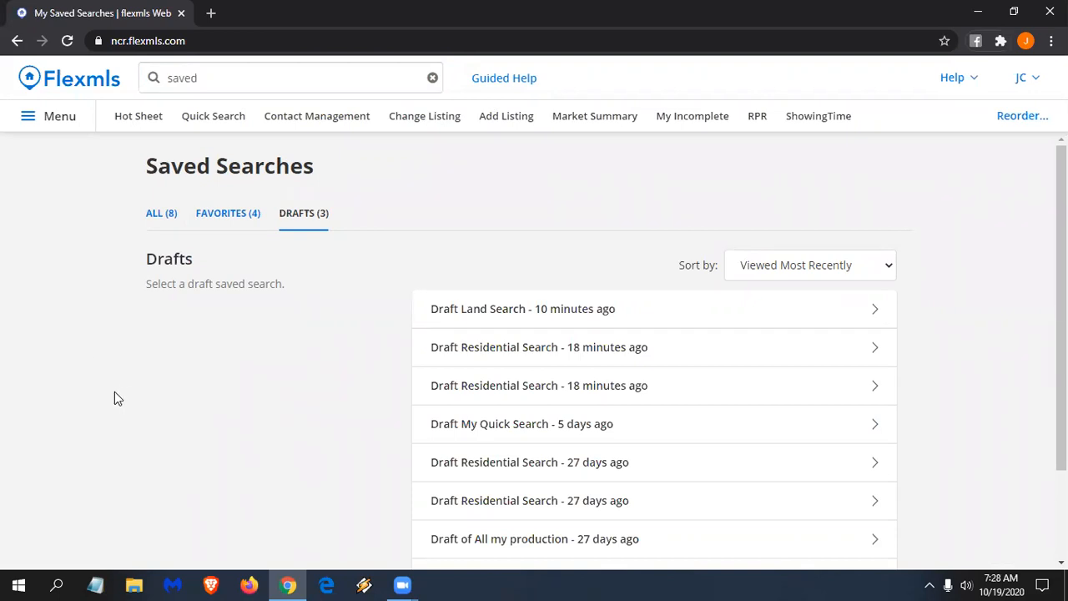
- Start a 3 - Multi-Family search priced $200,000–$300,000 from the query 'multi, 200-300k'
left_click(211, 79)
type("multi, ")
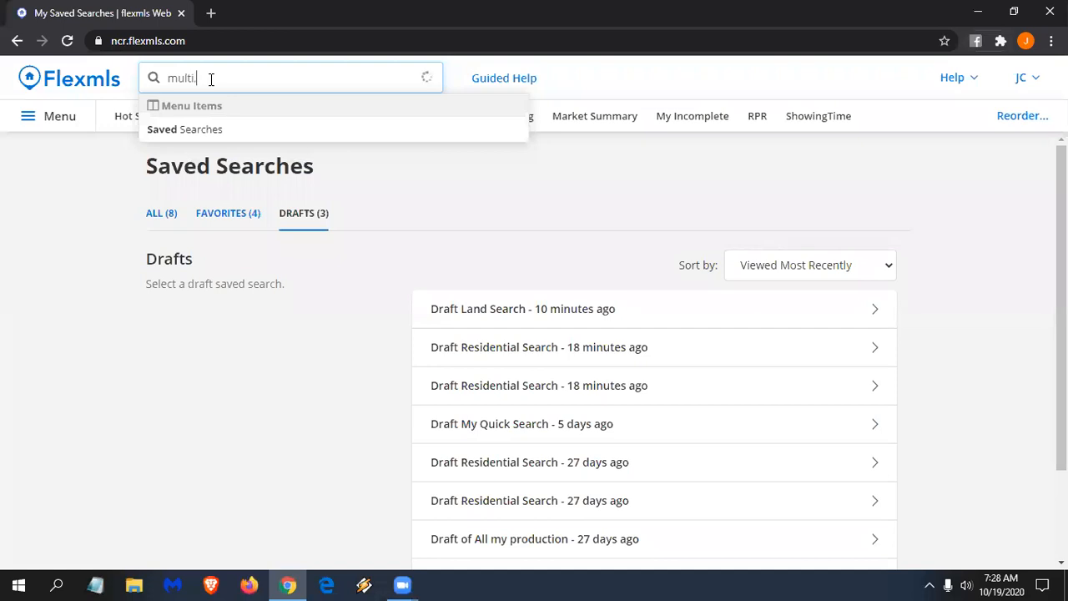
type("200-300k")
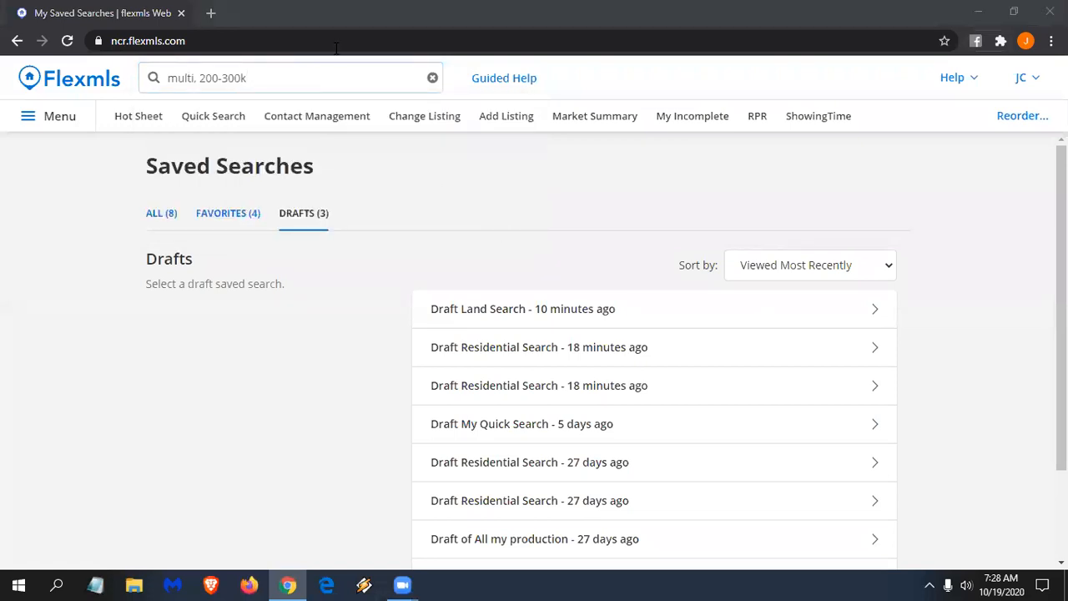
left_click(310, 75)
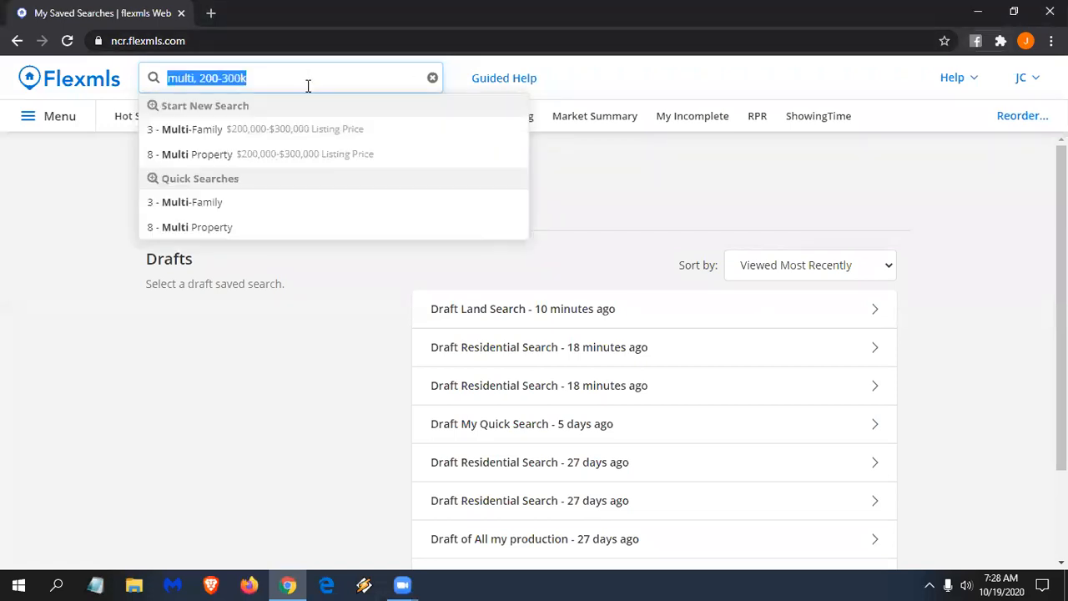
left_click(278, 132)
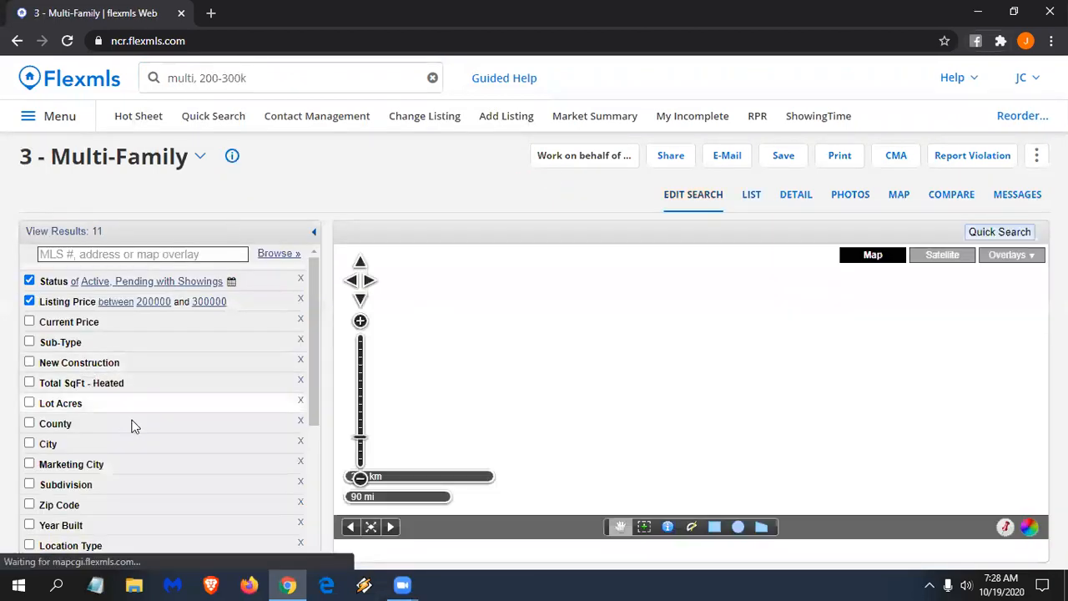
- Try filtering the Add A Field list for 'dup', then clear the filter
scroll(133, 426, "down", 2)
scroll(147, 430, "up", 3)
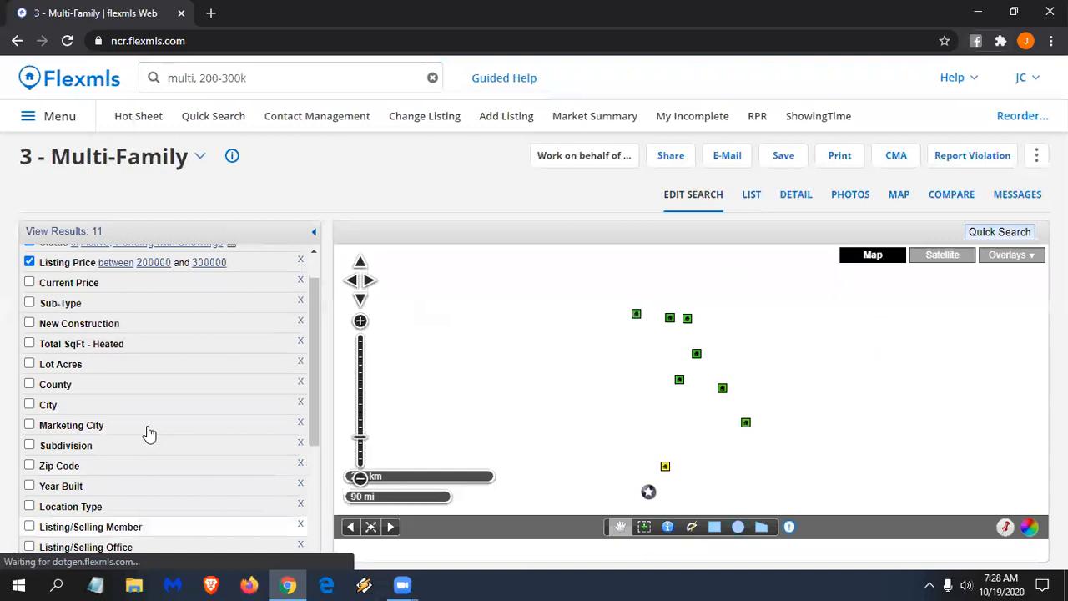
scroll(86, 459, "down", 3)
left_click(93, 456)
type("up")
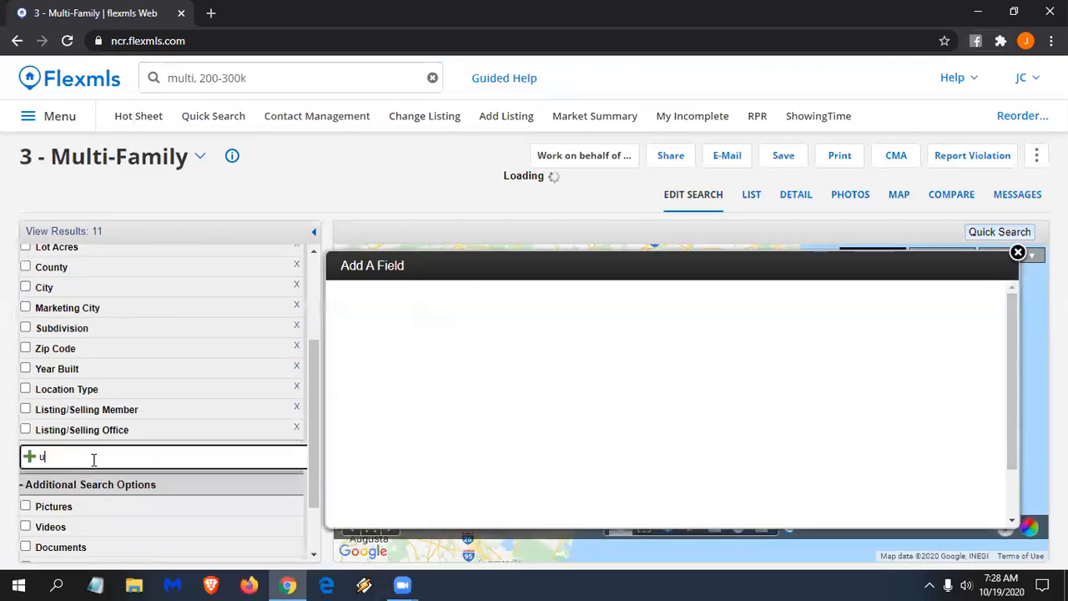
key("BackSpace")
key("BackSpace")
type("dup")
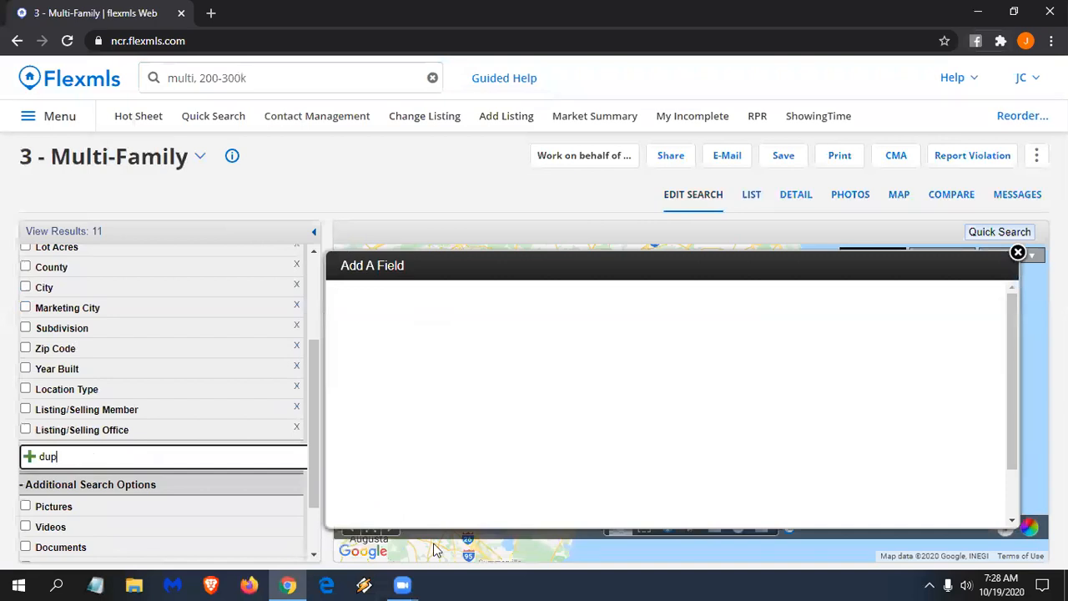
key("BackSpace")
key("BackSpace")
key("BackSpace")
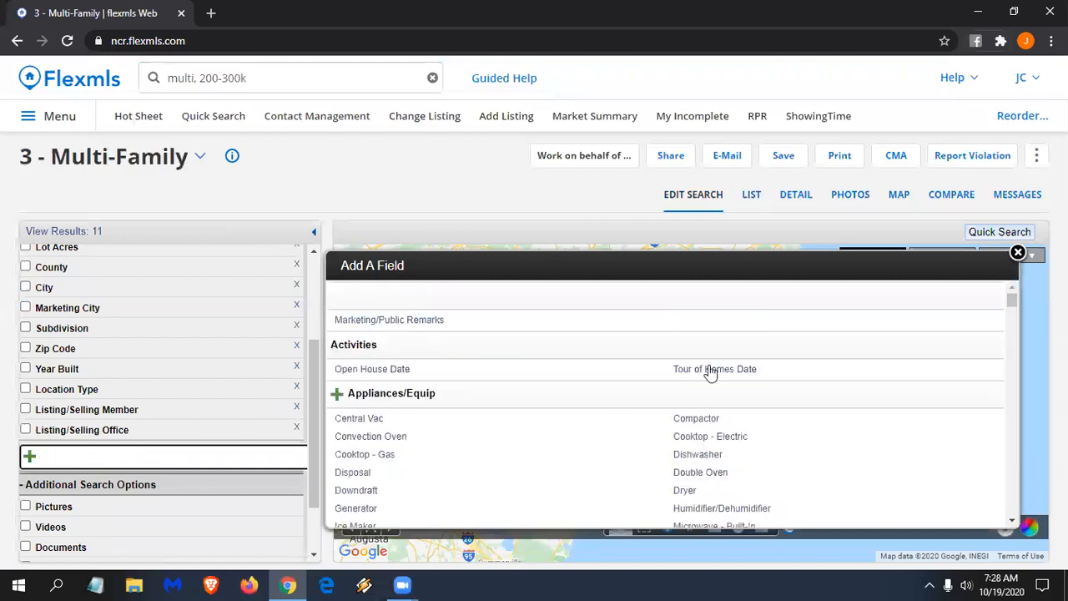
scroll(46, 457, "up", 1)
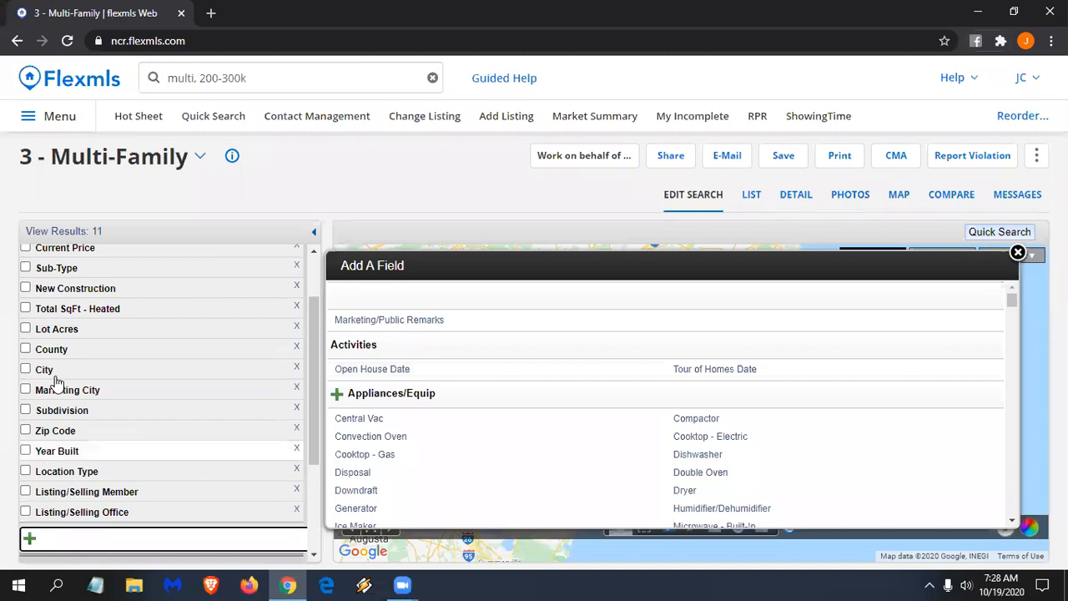
scroll(60, 371, "up", 1)
- Limit the Multi-Family search to the Duplex sub-type, narrowing results to 7
left_click(70, 365)
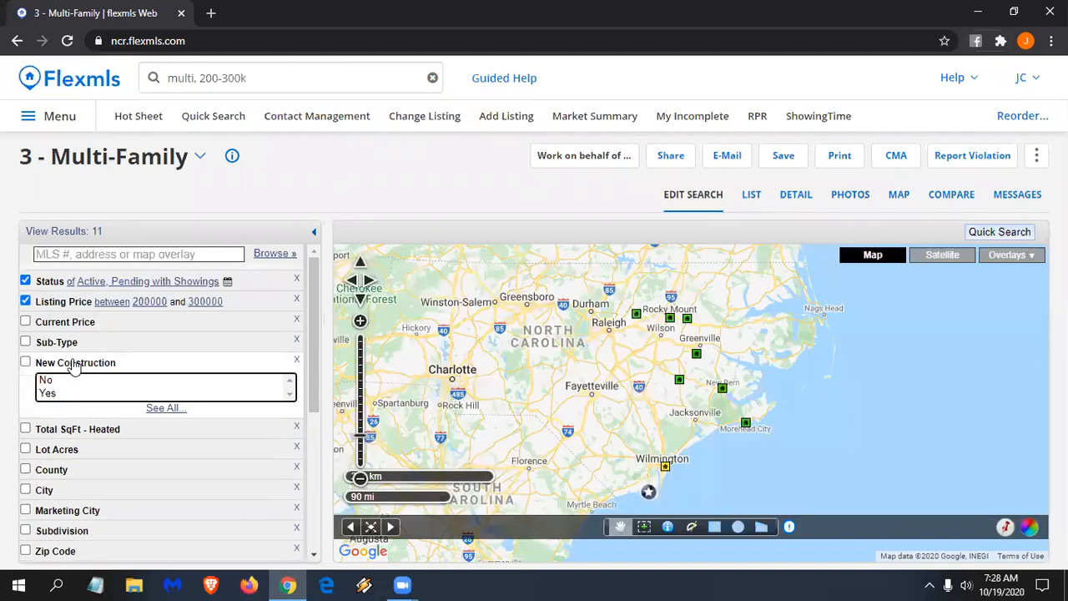
left_click(73, 344)
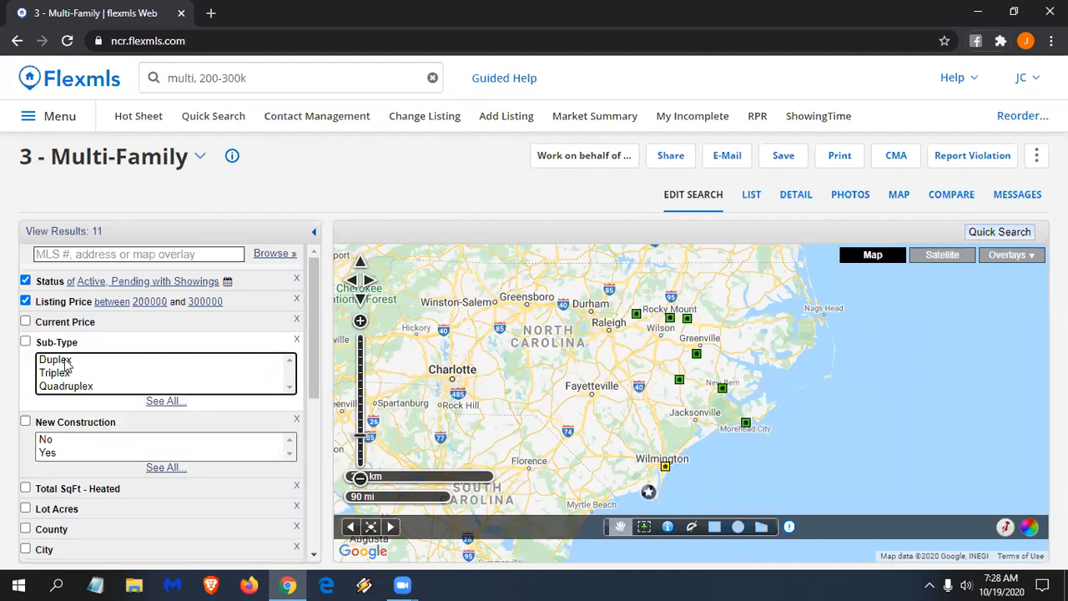
left_click(67, 361)
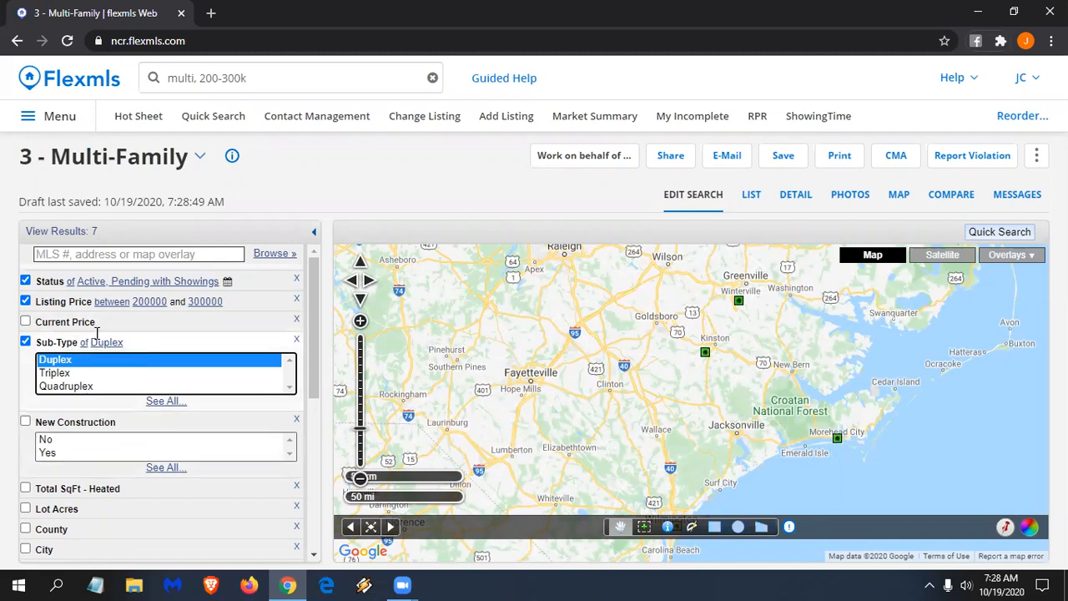
left_click(264, 76)
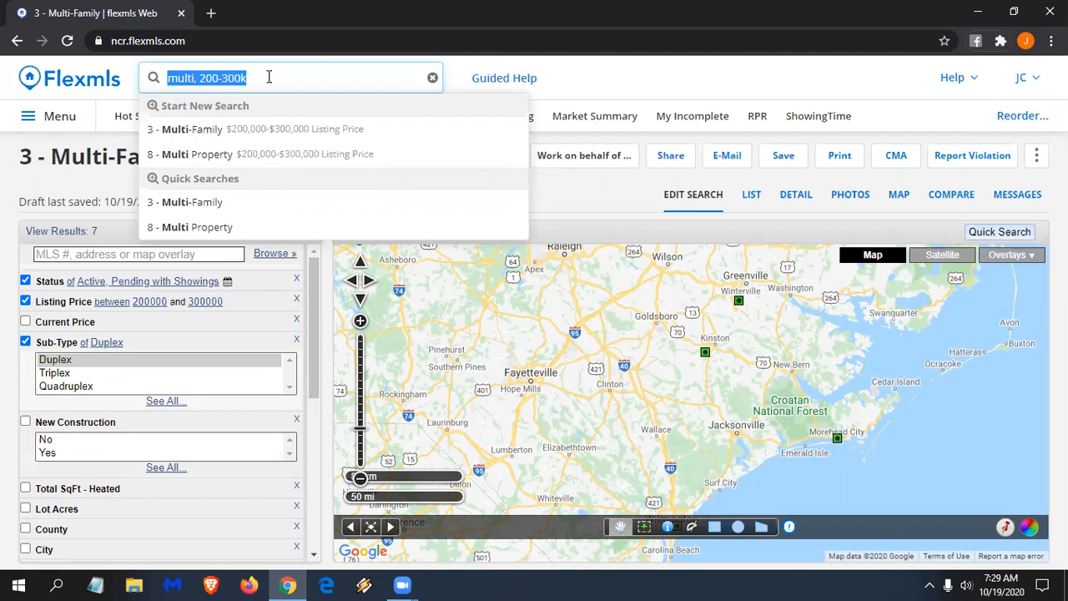
- Search 'saved' to reopen Saved Searches and find Draft MultiFamily Search atop the Drafts list
left_click(269, 77)
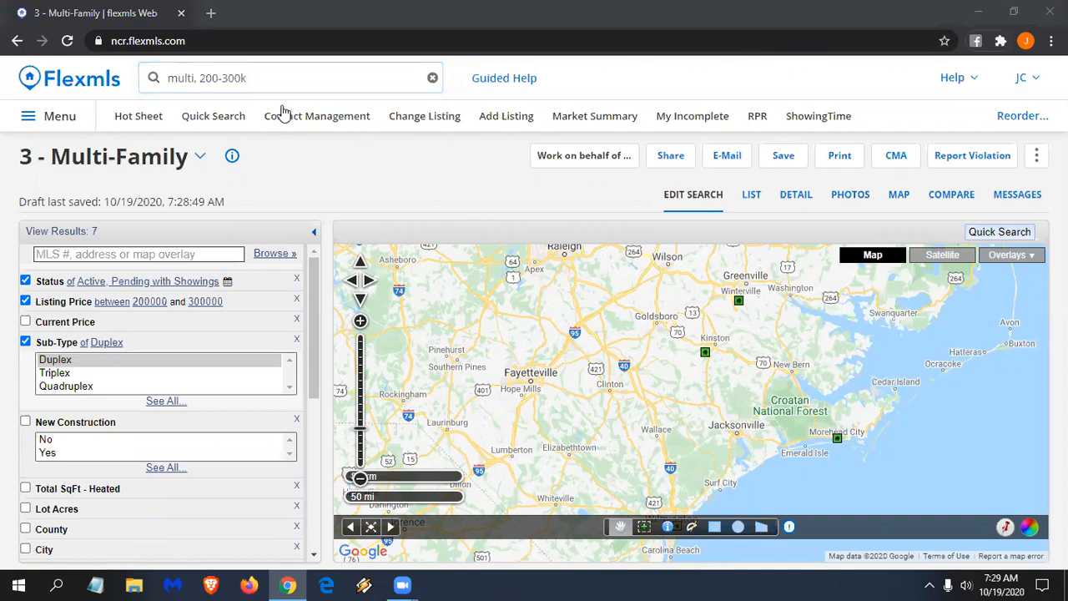
left_click(287, 75)
key("BackSpace")
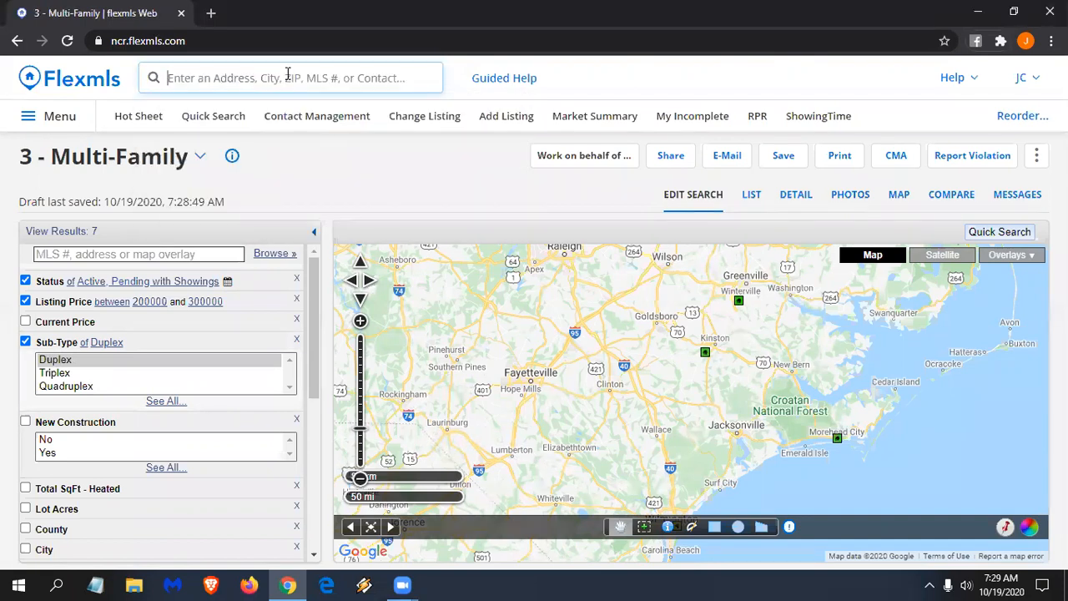
type("saved")
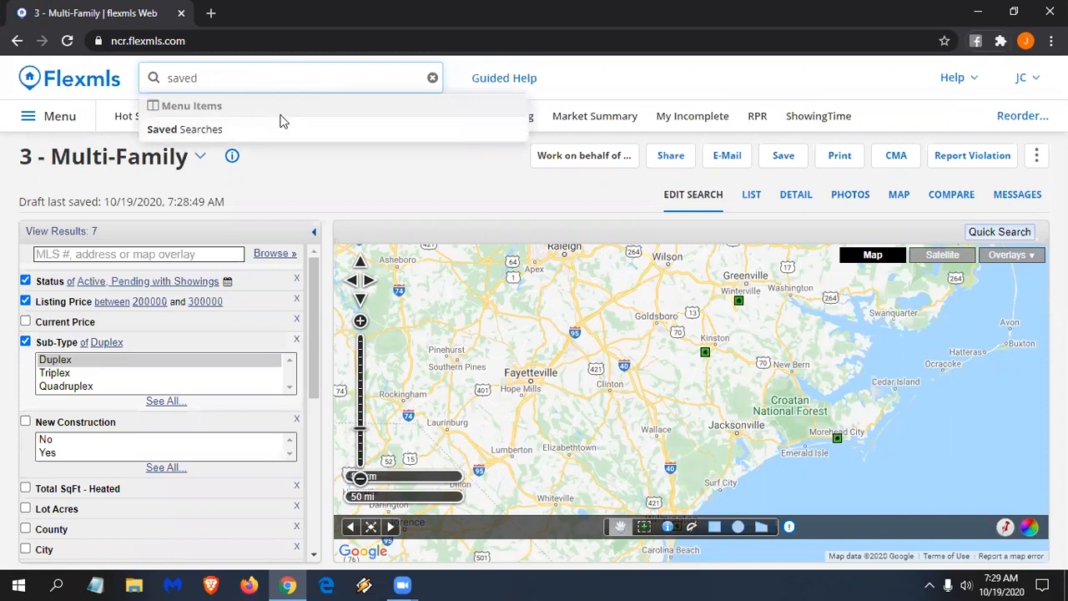
left_click(210, 131)
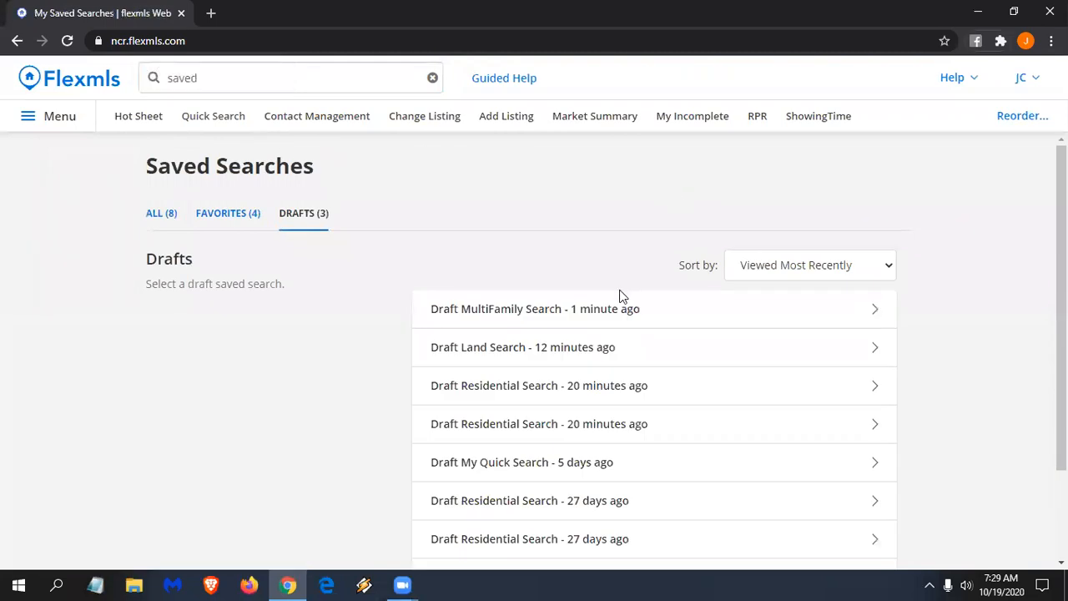
scroll(622, 296, "down", 1)
scroll(691, 330, "down", 1)
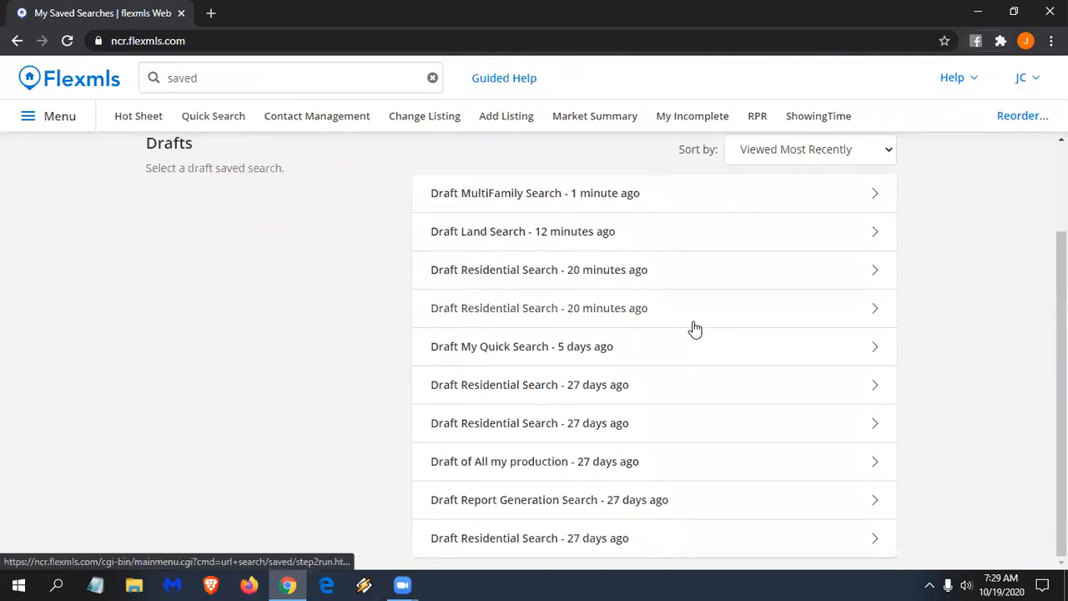
scroll(693, 326, "up", 2)
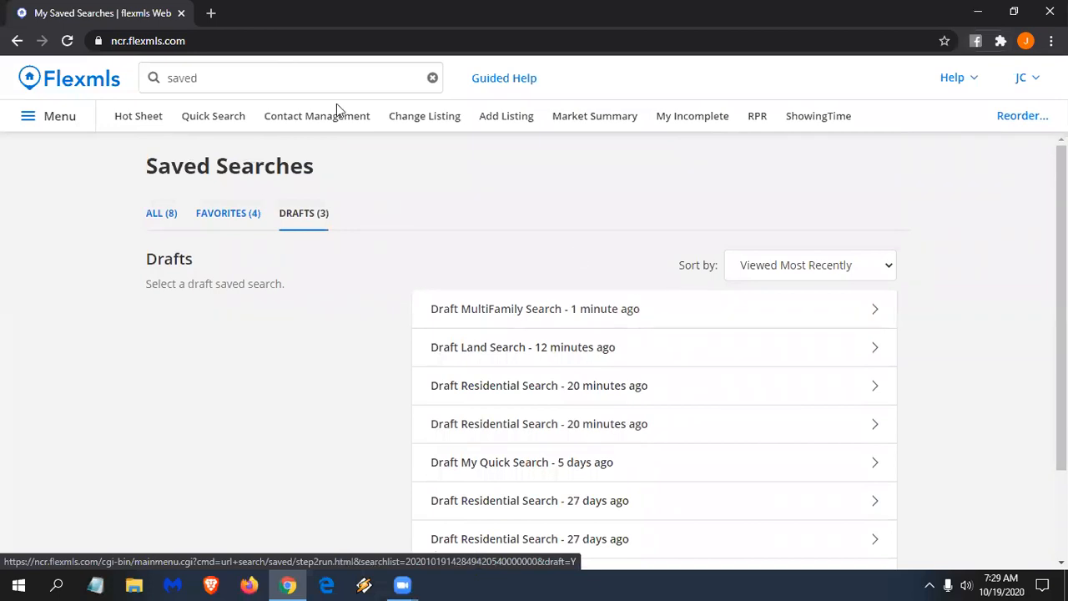
- Replace the search text with 'opt' and open the Opt-In Status report
left_click(286, 77)
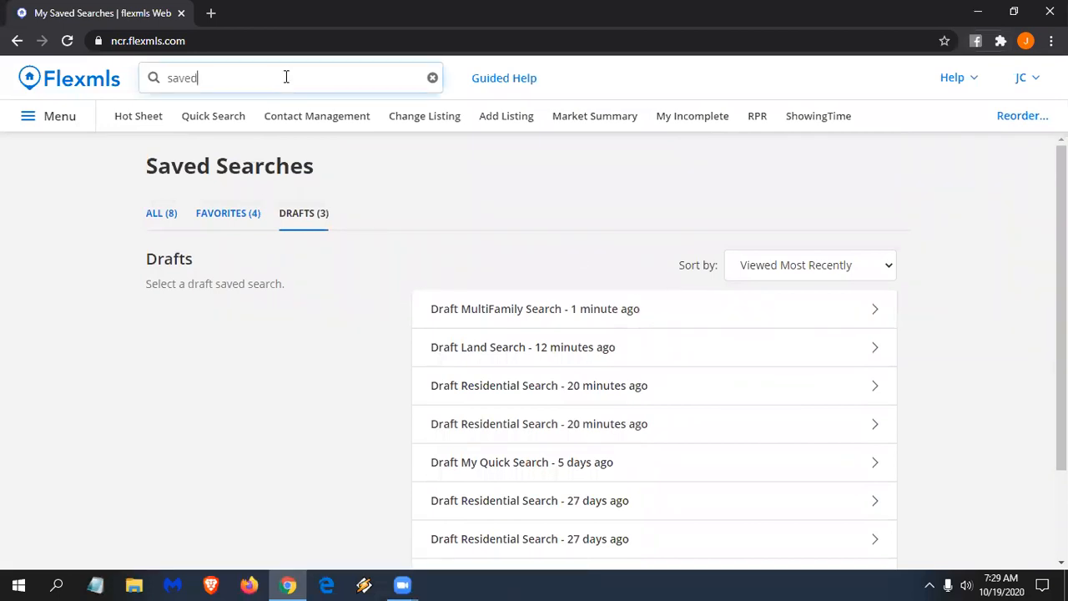
key("ctrl+a")
key("BackSpace")
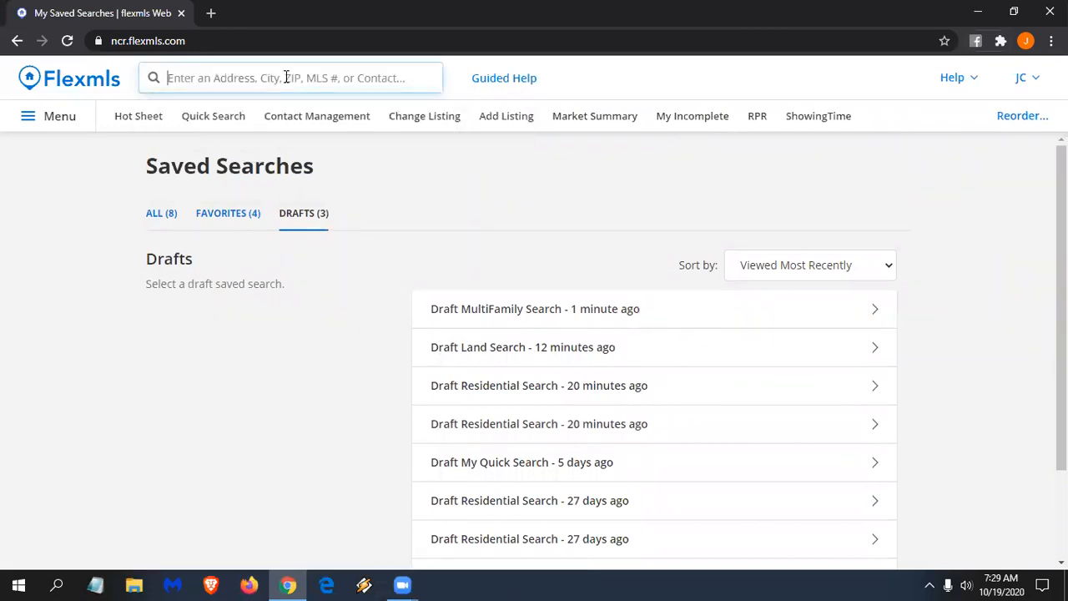
type("opy")
key("BackSpace")
type("t")
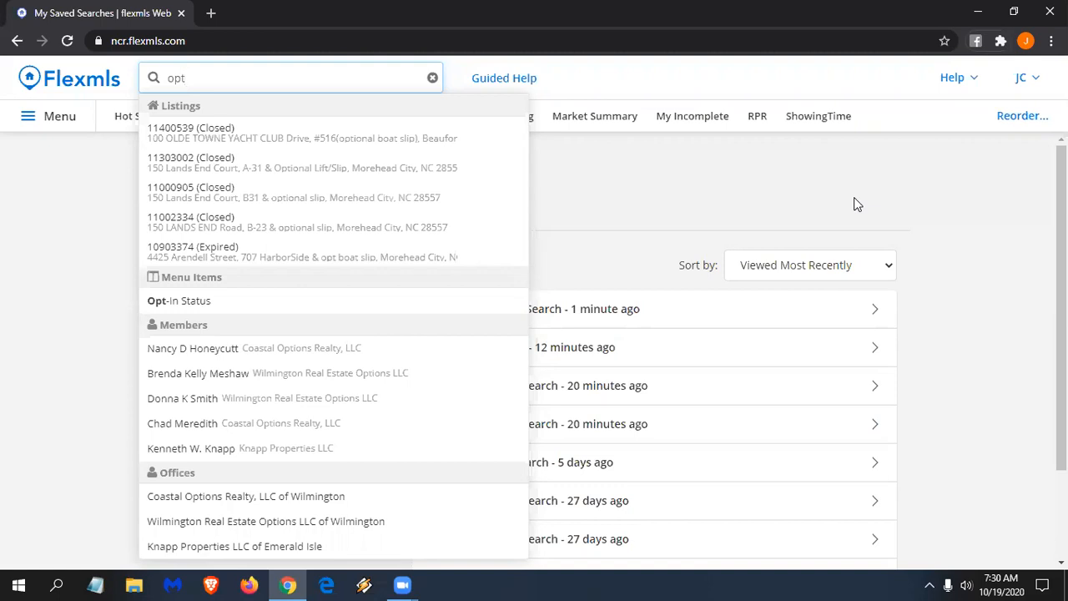
left_click(185, 307)
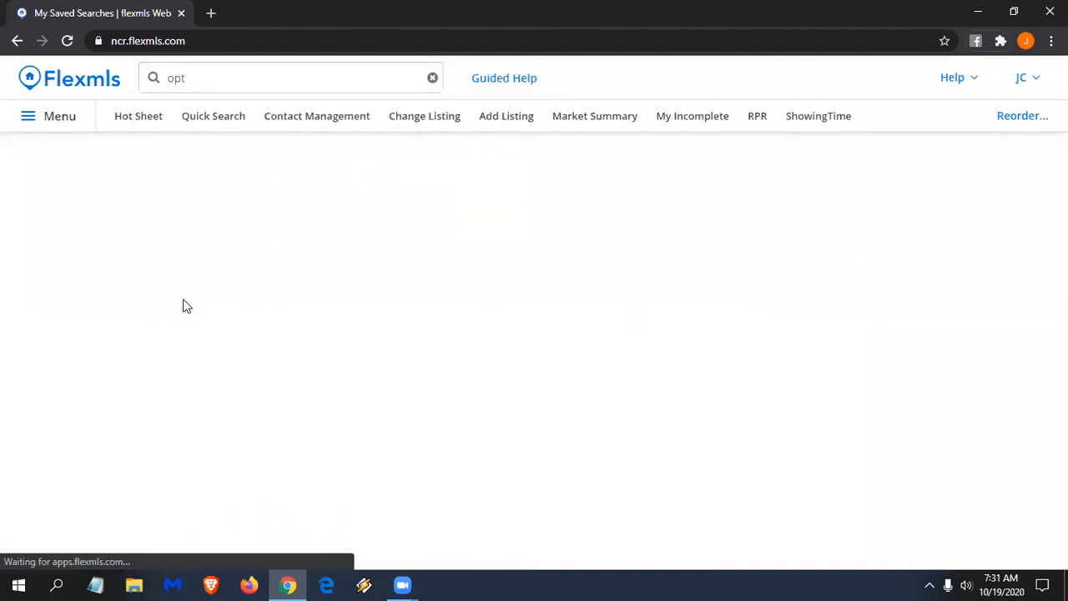
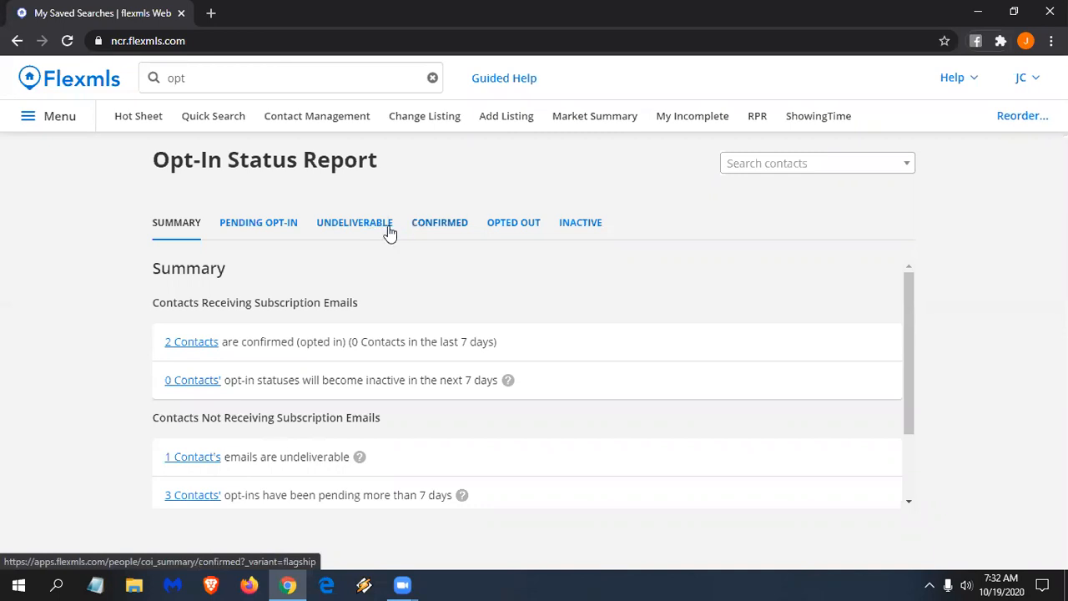
- Resend the pending contact's opt-in request, then view the undeliverable contact (address doesn't exist)
left_click(264, 226)
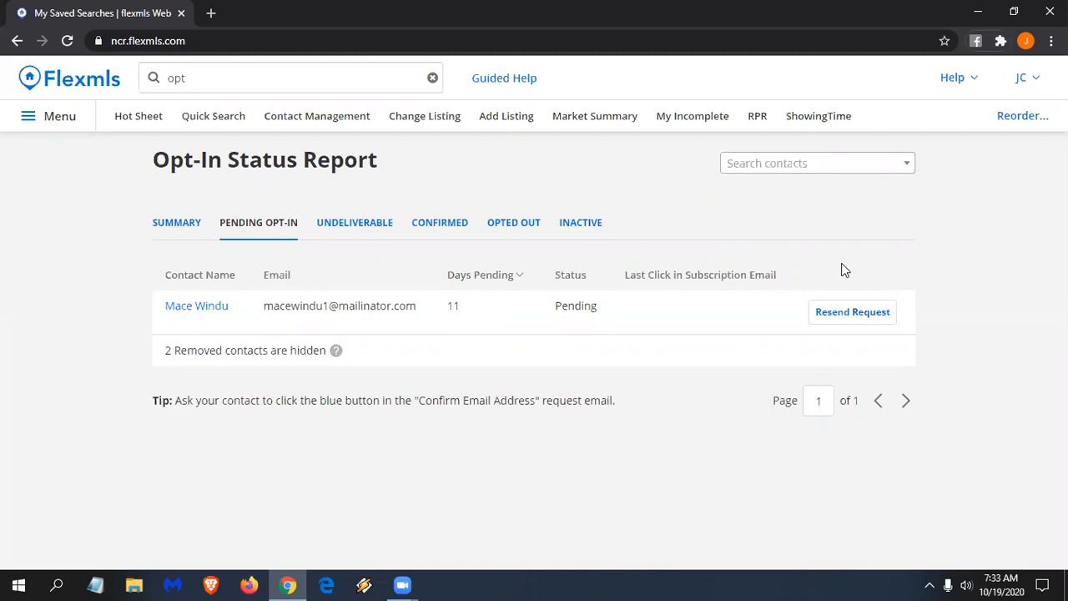
left_click(860, 317)
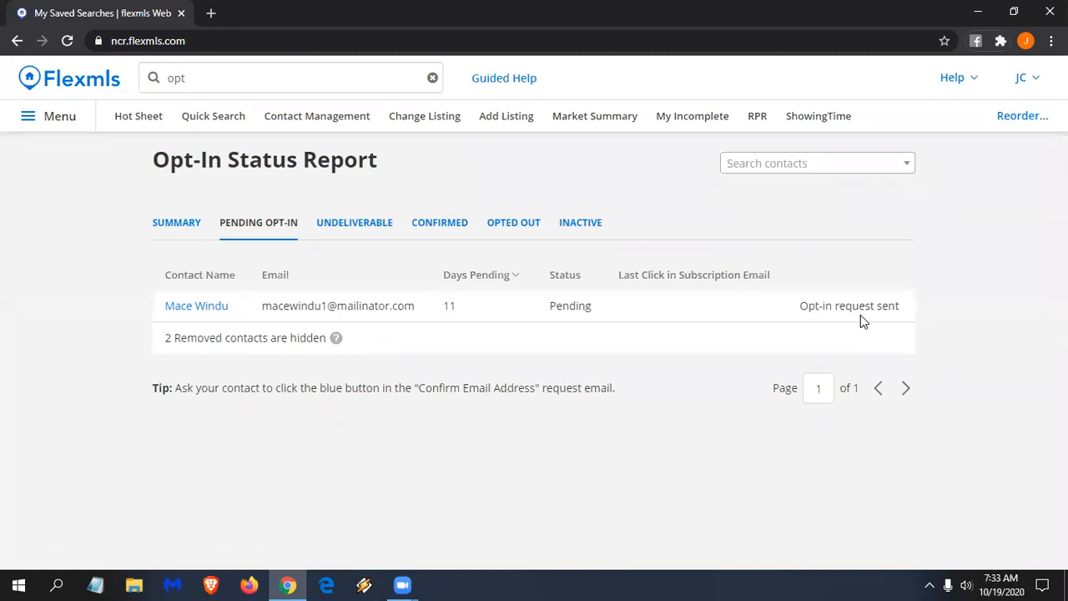
left_click(365, 226)
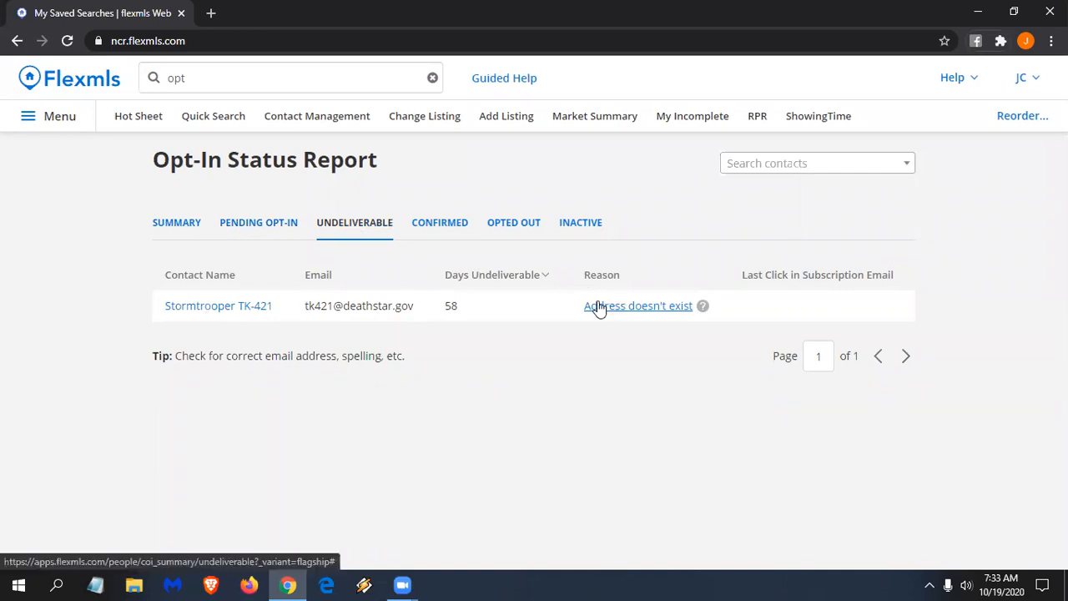
- Review the Confirmed, Opted Out and Inactive categories; Inactive has no contacts
left_click(425, 223)
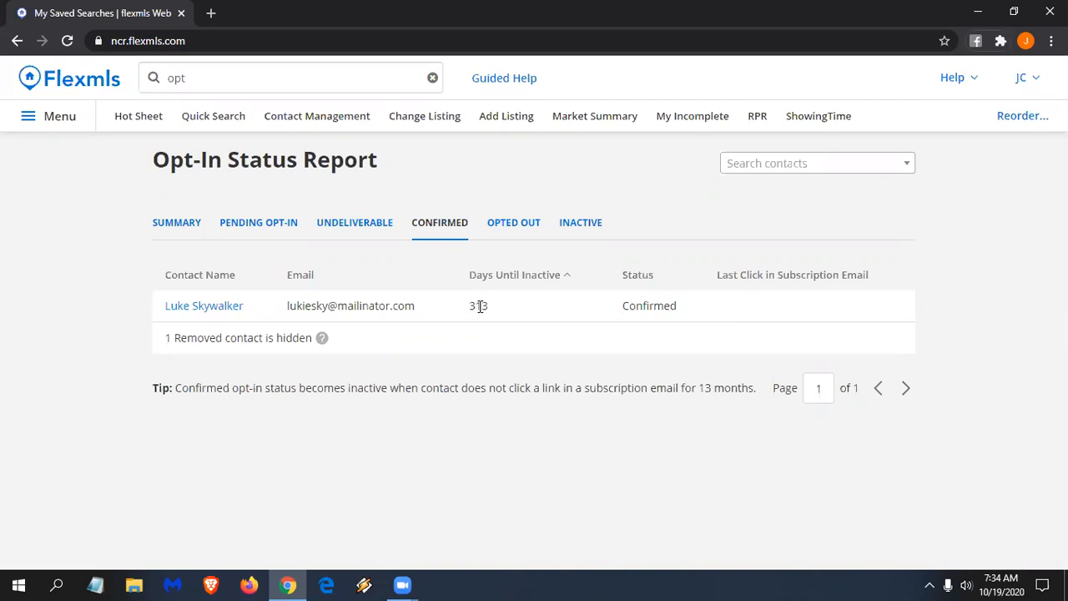
left_click(513, 222)
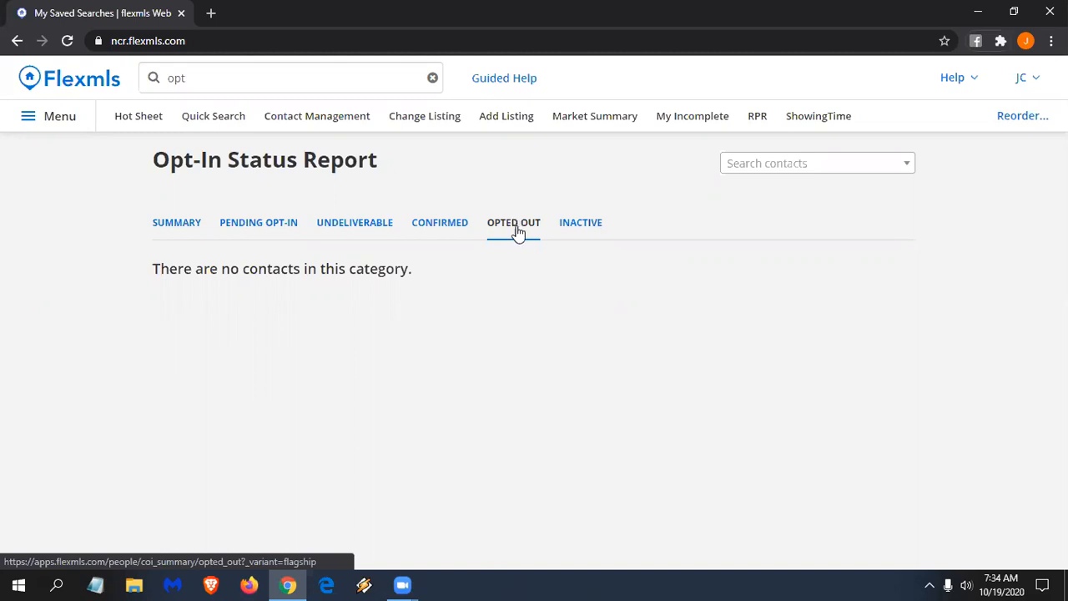
left_click(588, 233)
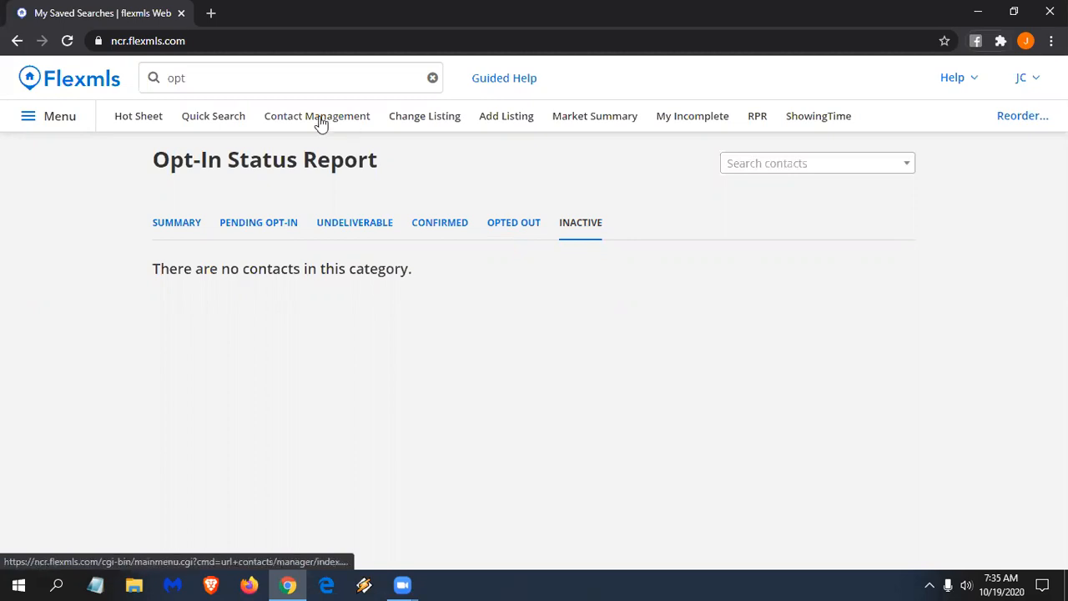
- Return to the home dashboard and search 'opt' in the quick search box
left_click(94, 90)
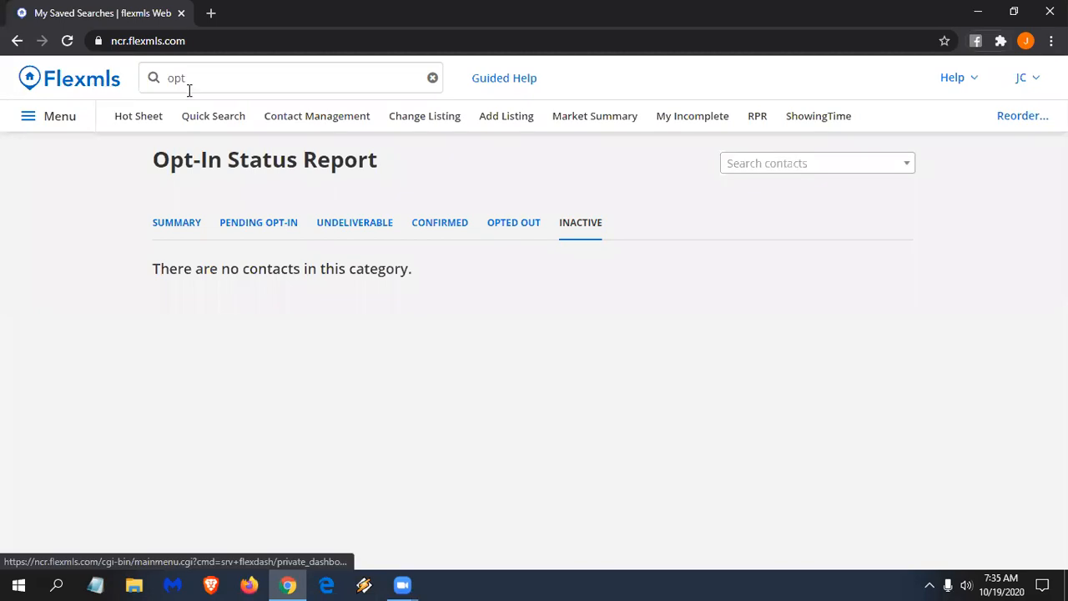
left_click(238, 78)
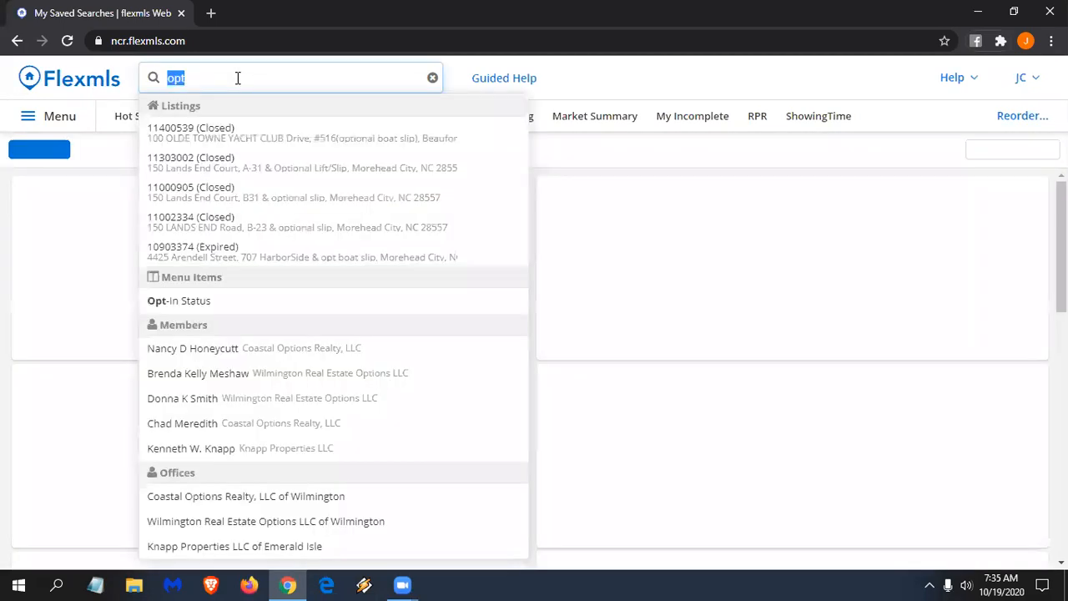
type("opt")
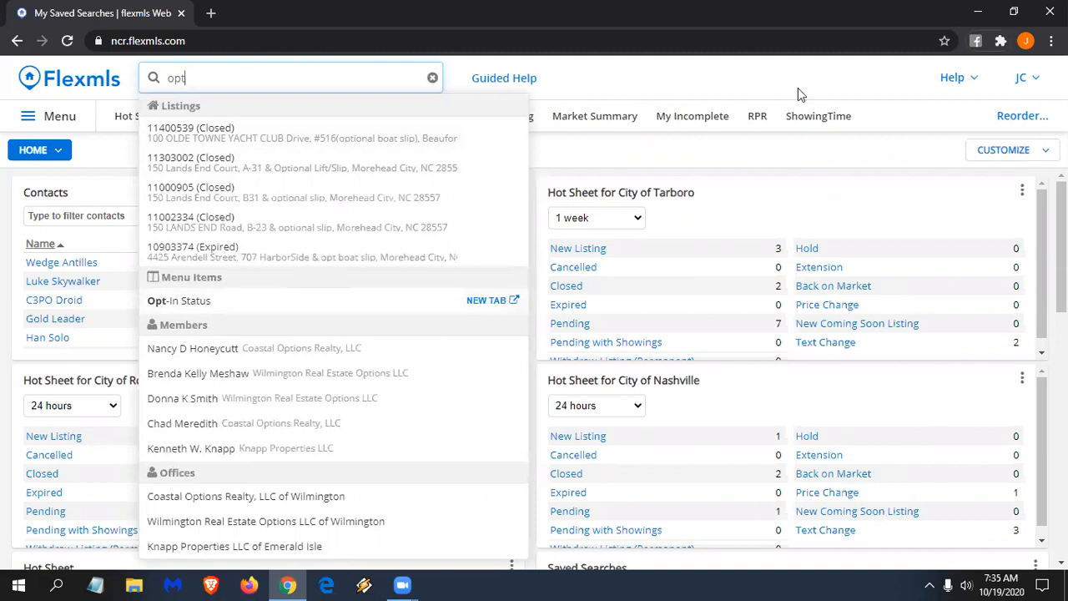
- Swap My Incomplete for Opt-In Status in the menu favourites
left_click(70, 116)
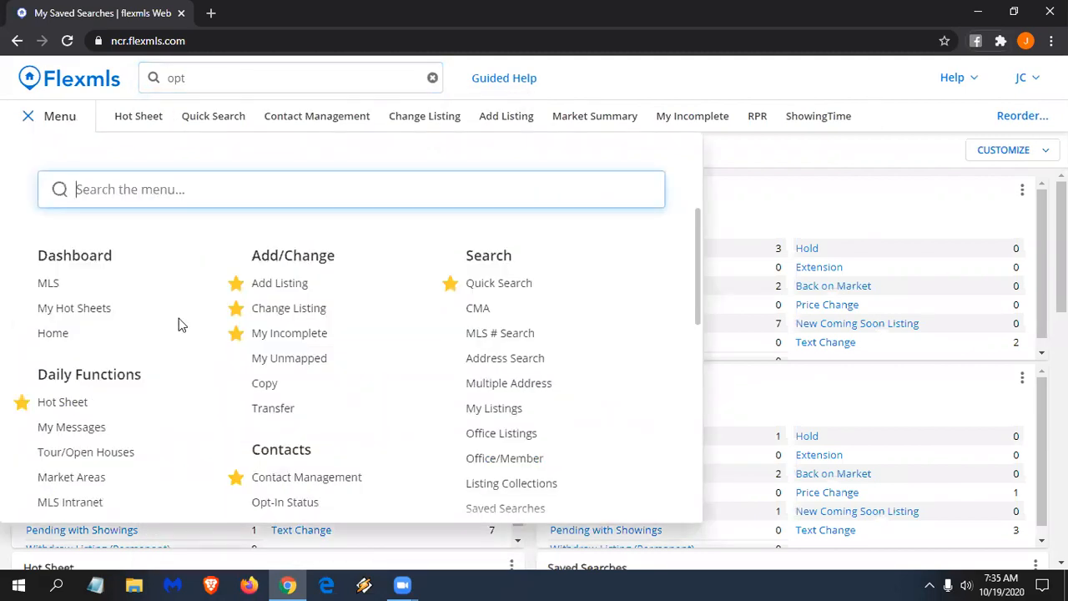
scroll(179, 324, "down", 1)
left_click(237, 257)
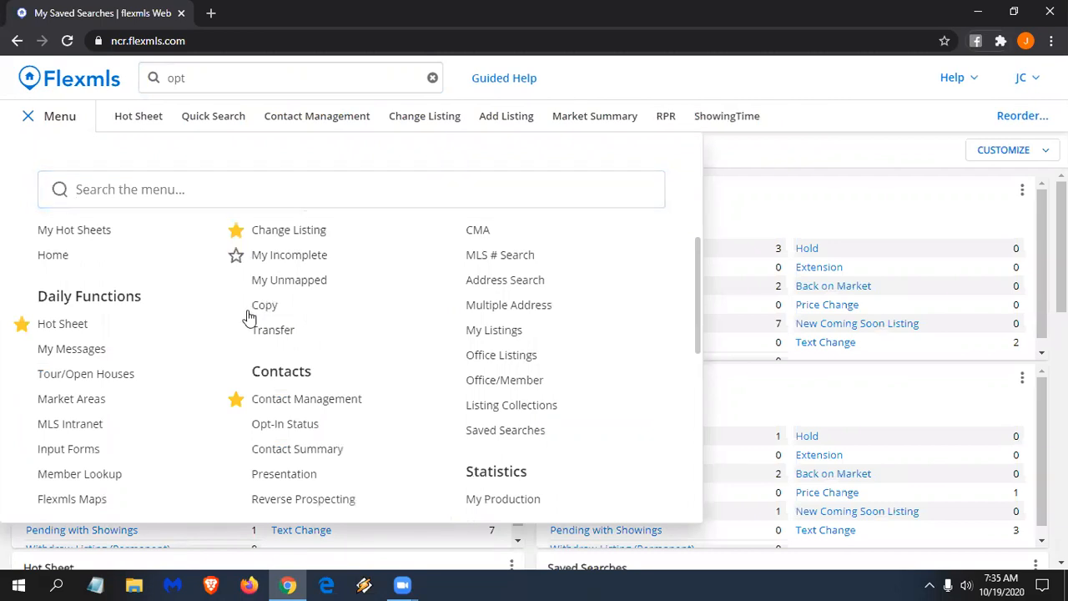
scroll(245, 326, "down", 1)
left_click(237, 345)
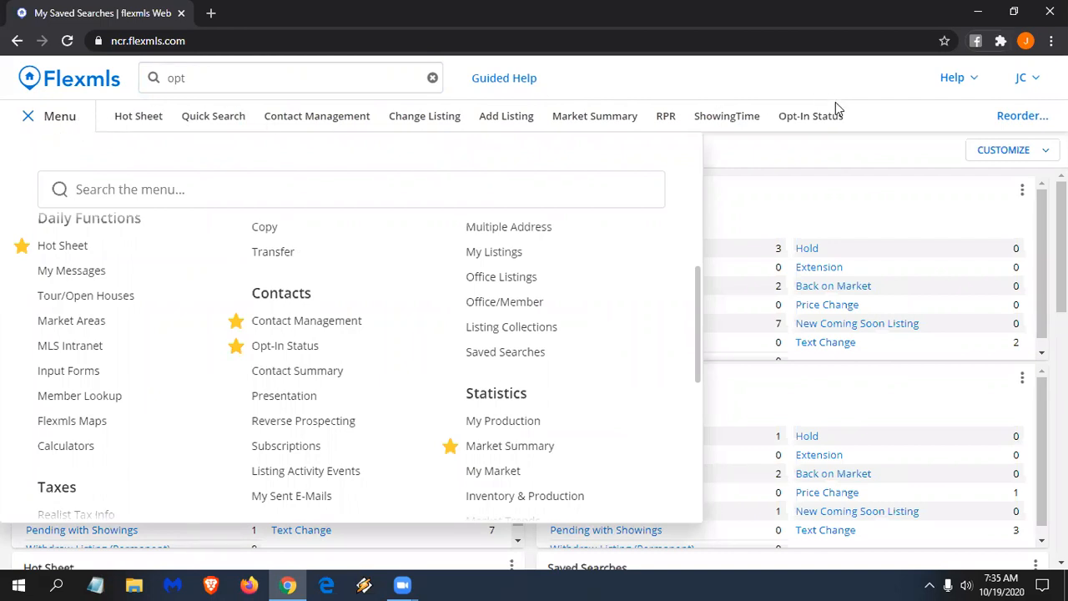
left_click(67, 119)
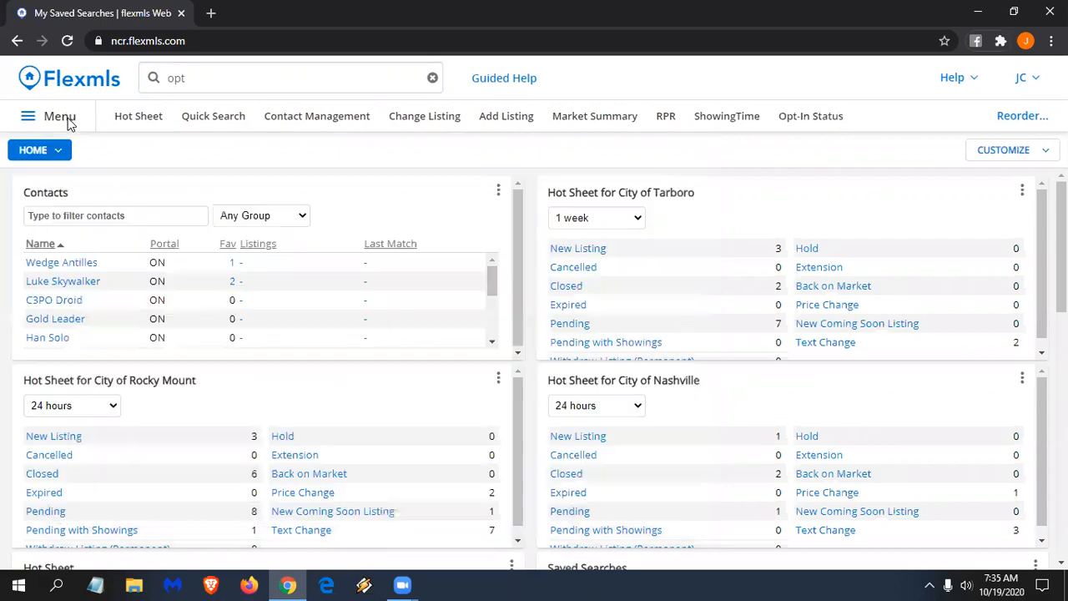
left_click(226, 73)
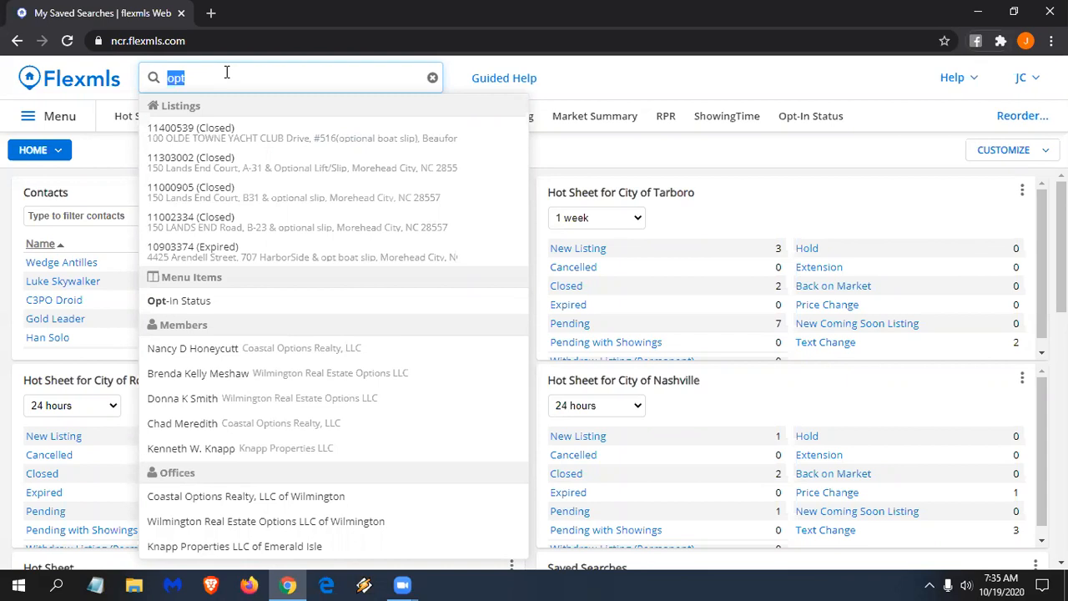
- Replace the typed MLS numbers with 'mls' and open the MLS # Search form
type("1002")
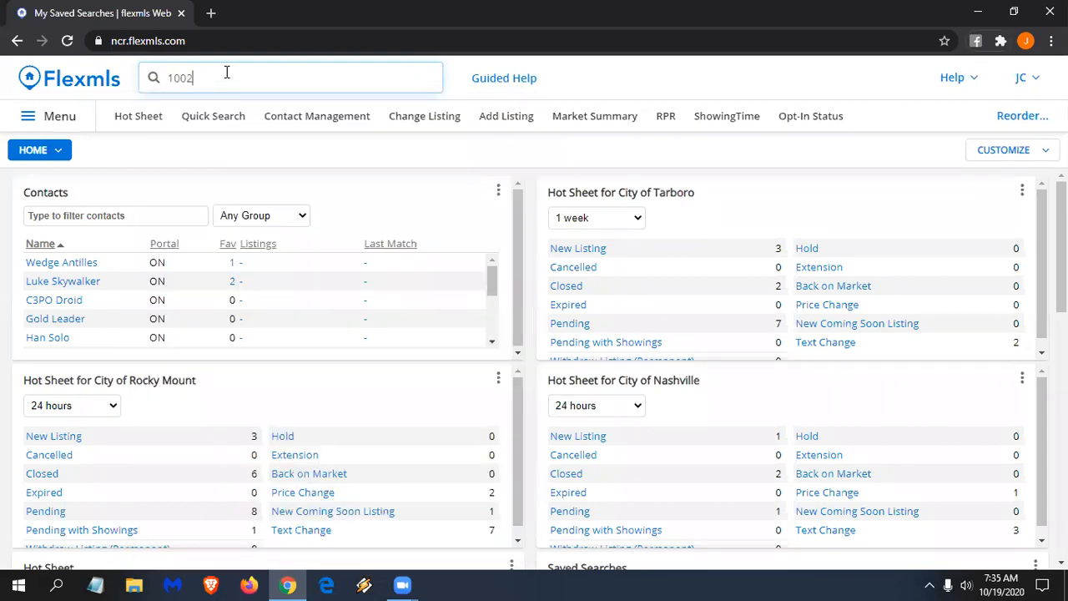
type("08")
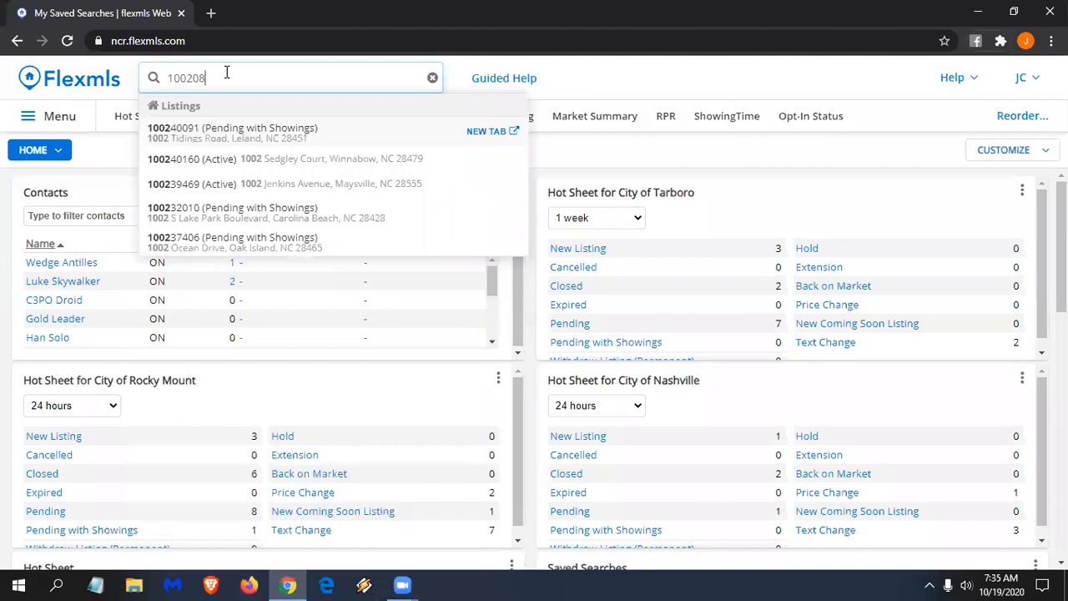
type("615")
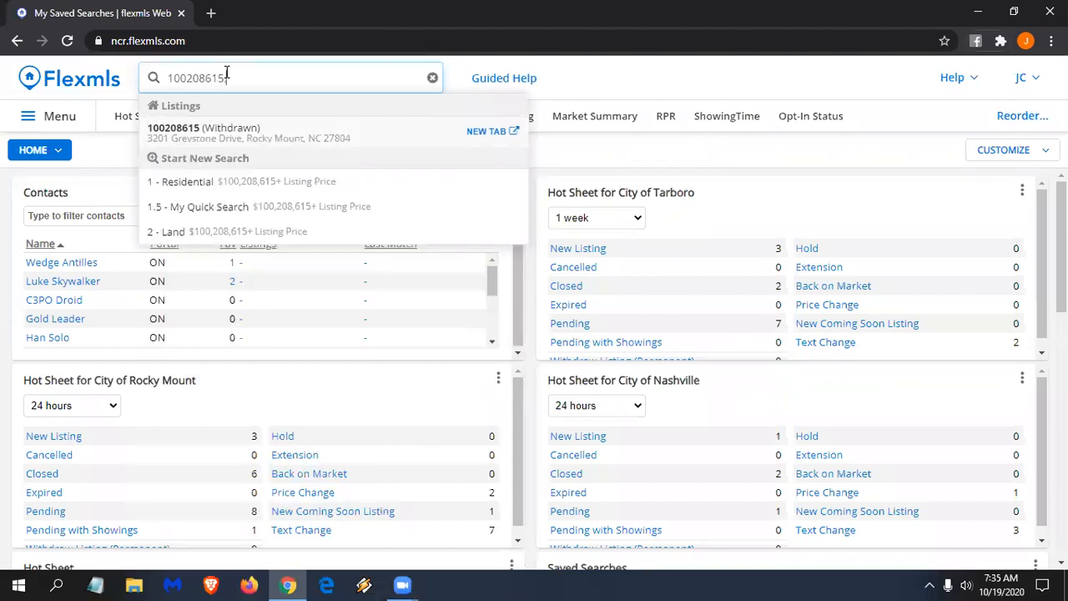
type(",100208614")
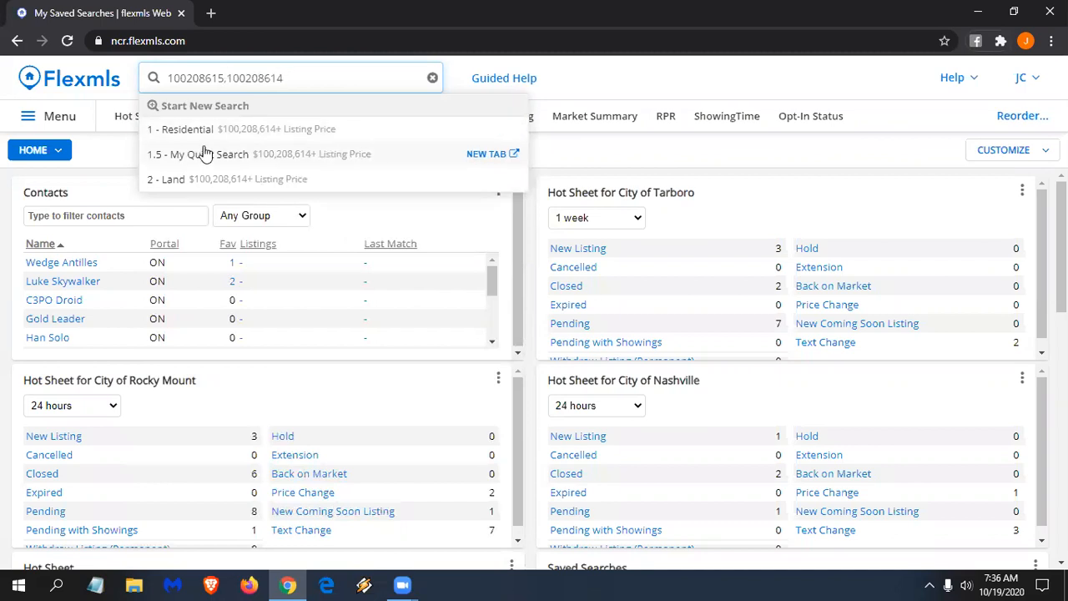
key("ctrl+a")
type("mls")
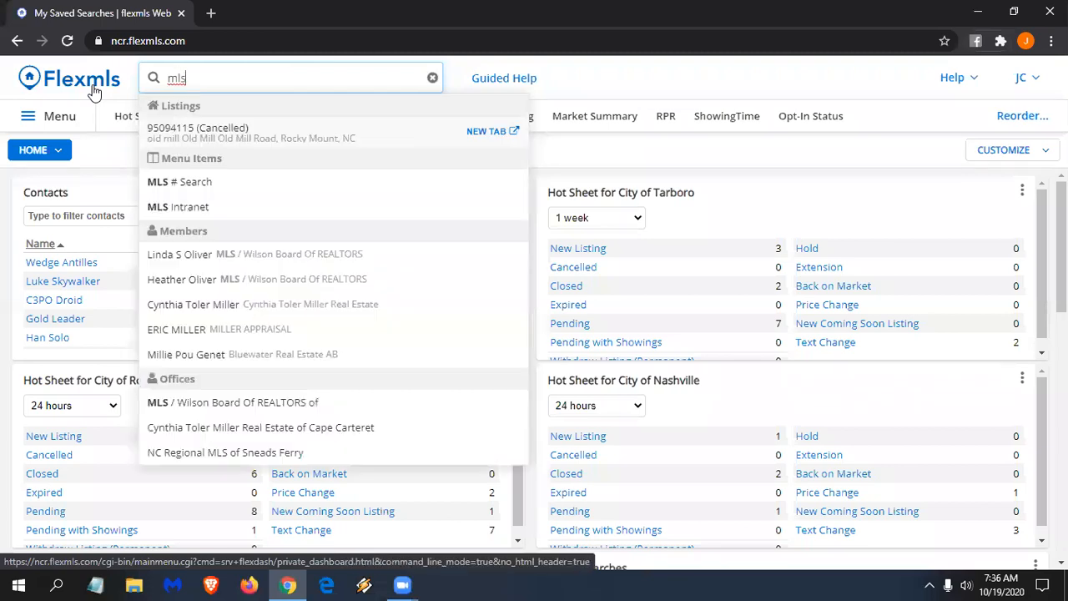
left_click(178, 184)
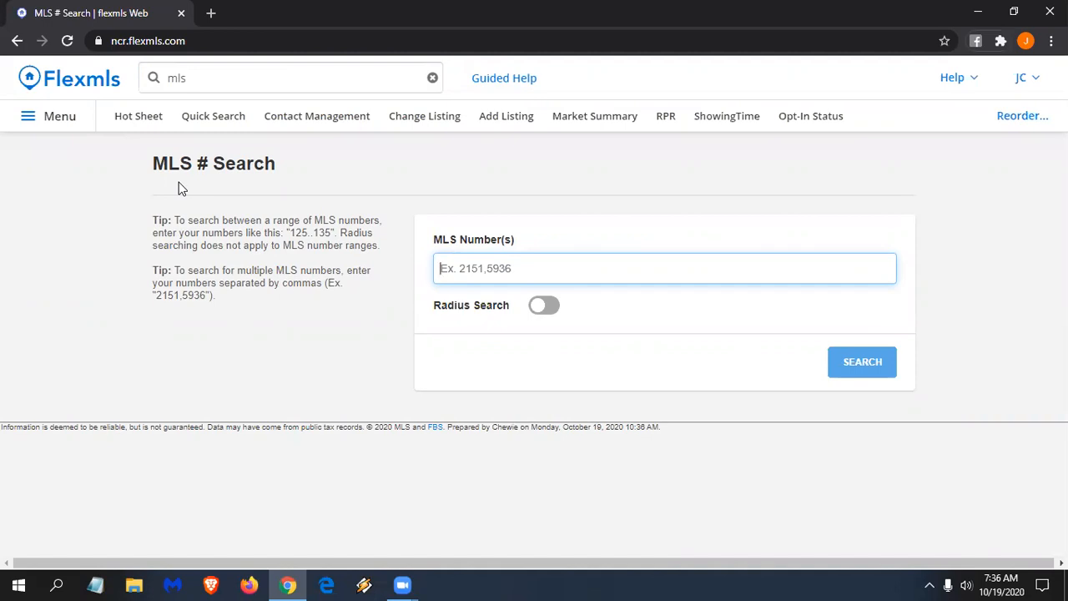
- Search MLS numbers 100208615, 100208614 and 100208613, returning three listings
type("1002")
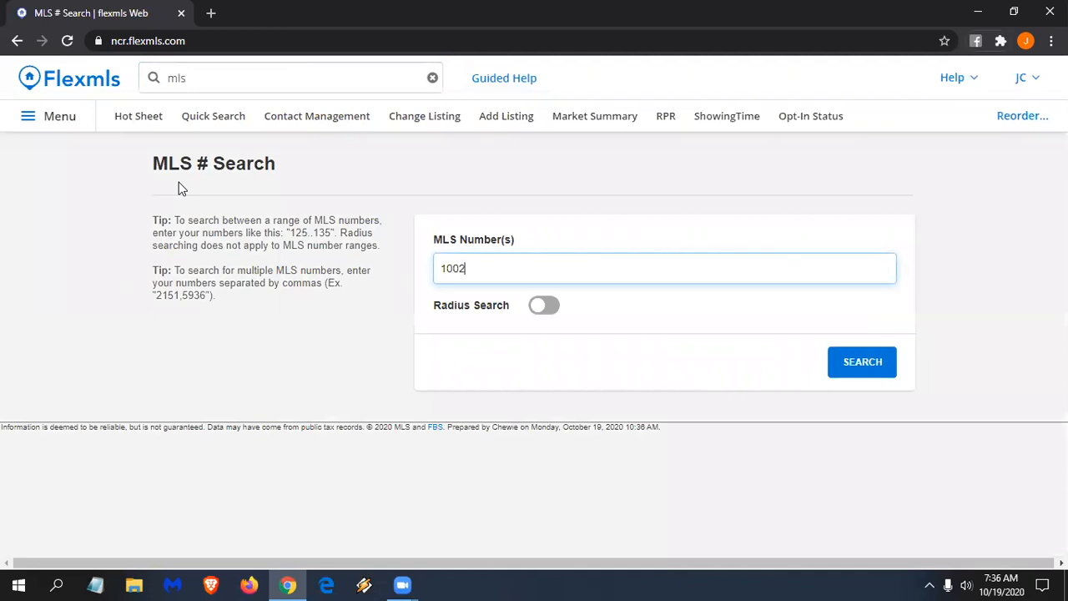
type("08615,1002086")
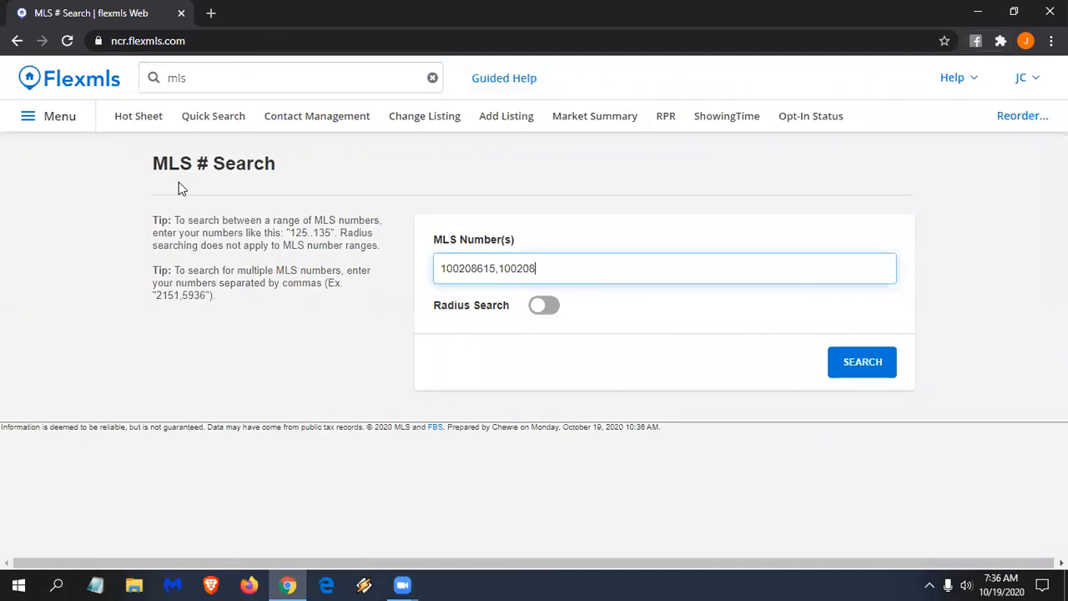
type("14,100208613")
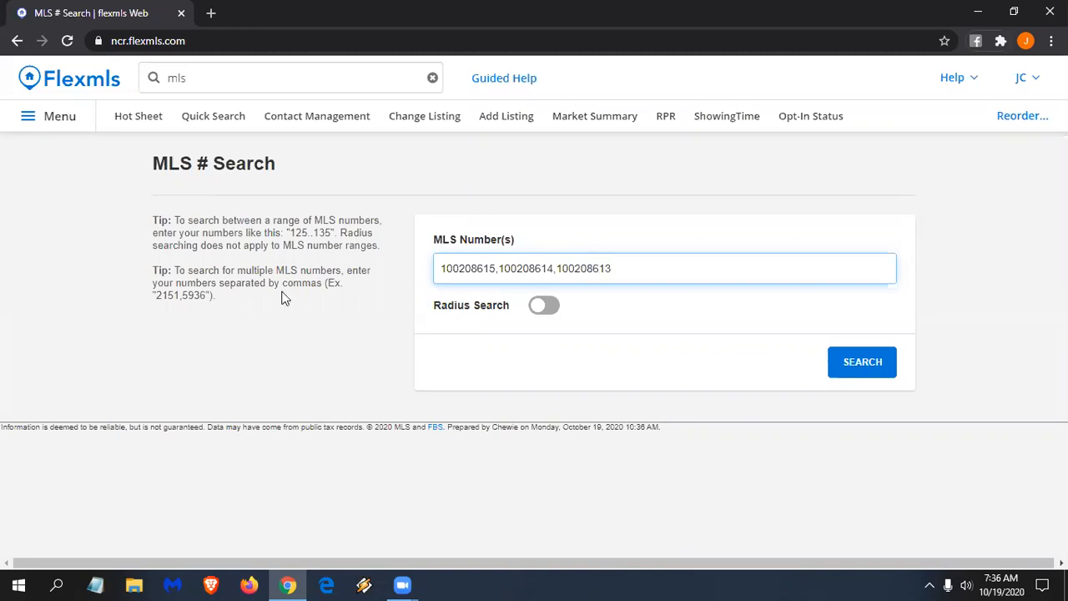
left_click(873, 364)
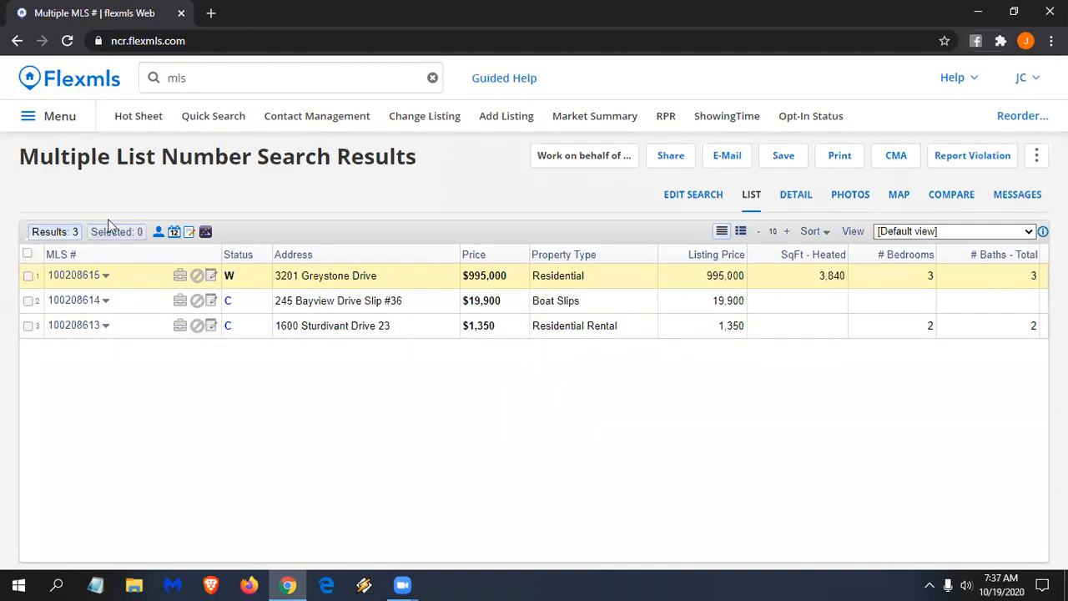
- Select all three results and show them on the map, panned toward Wilmington
left_click(27, 254)
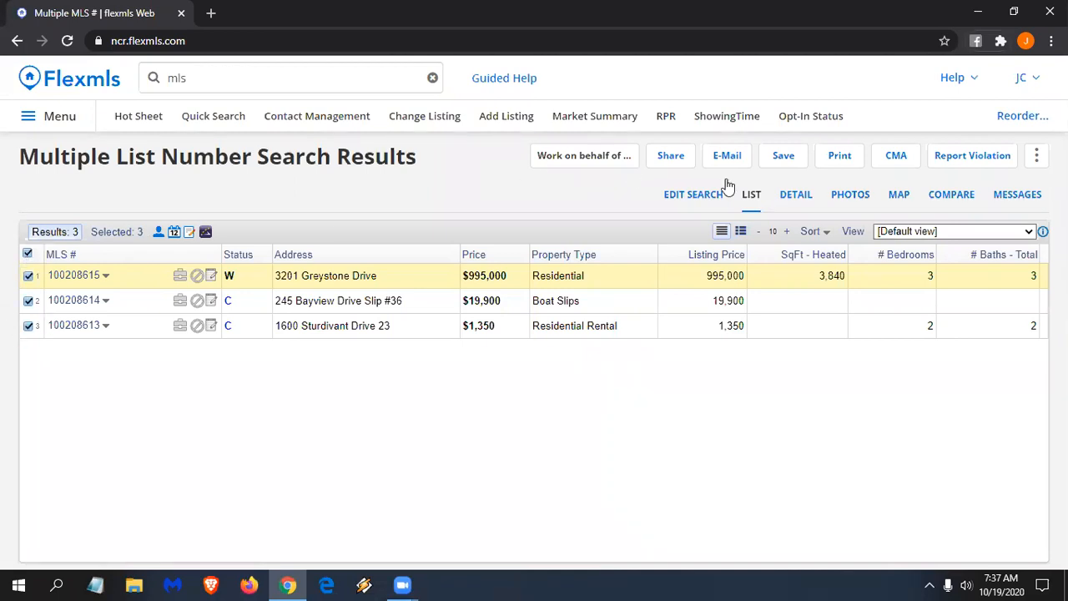
left_click(898, 194)
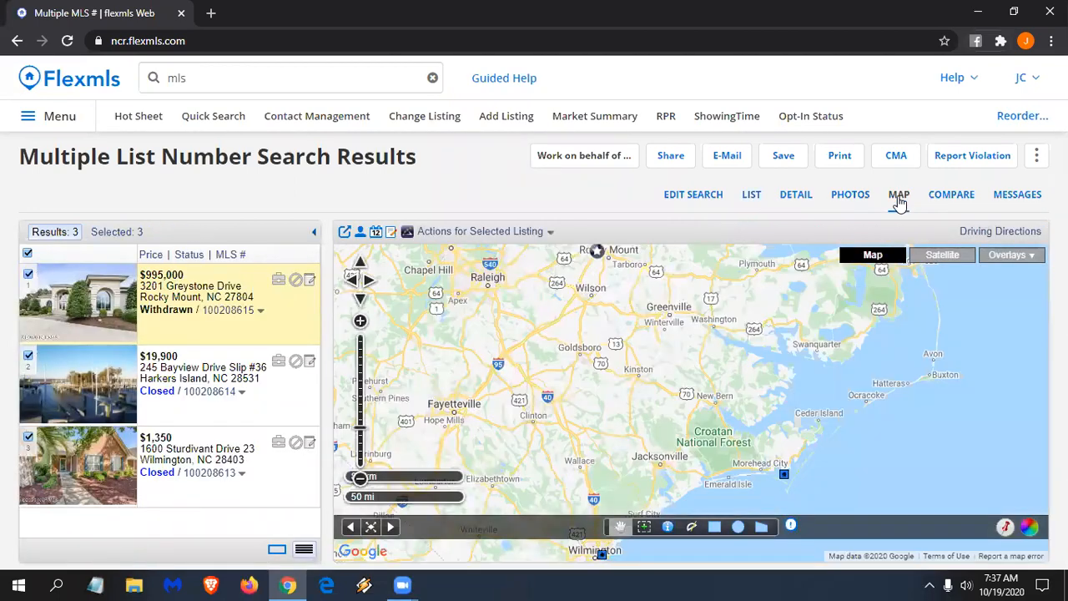
left_click_drag(828, 286, 854, 329)
left_click_drag(787, 338, 780, 297)
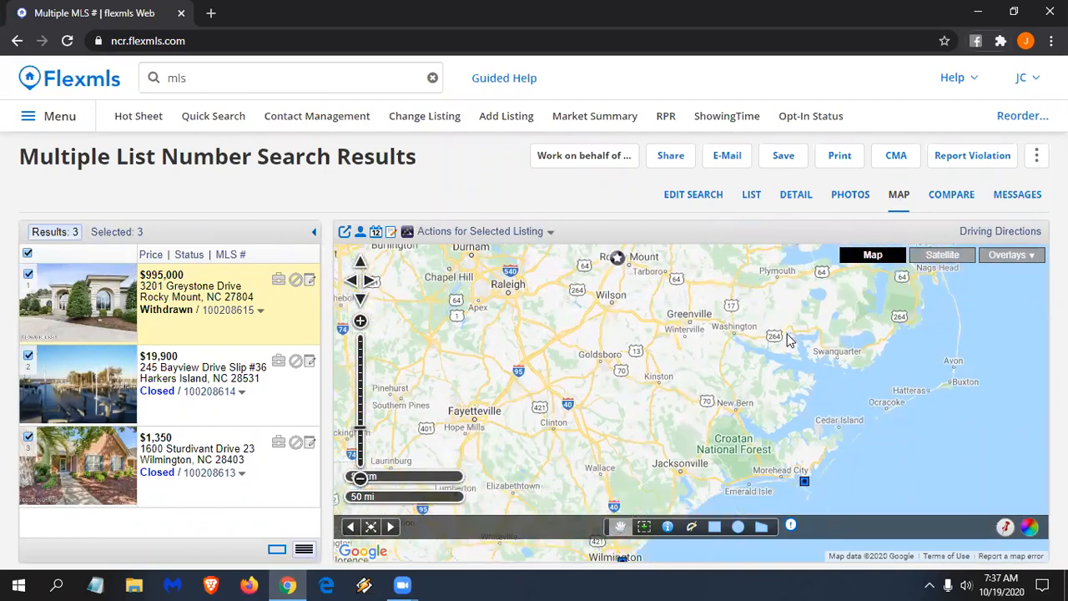
left_click_drag(616, 261, 613, 243)
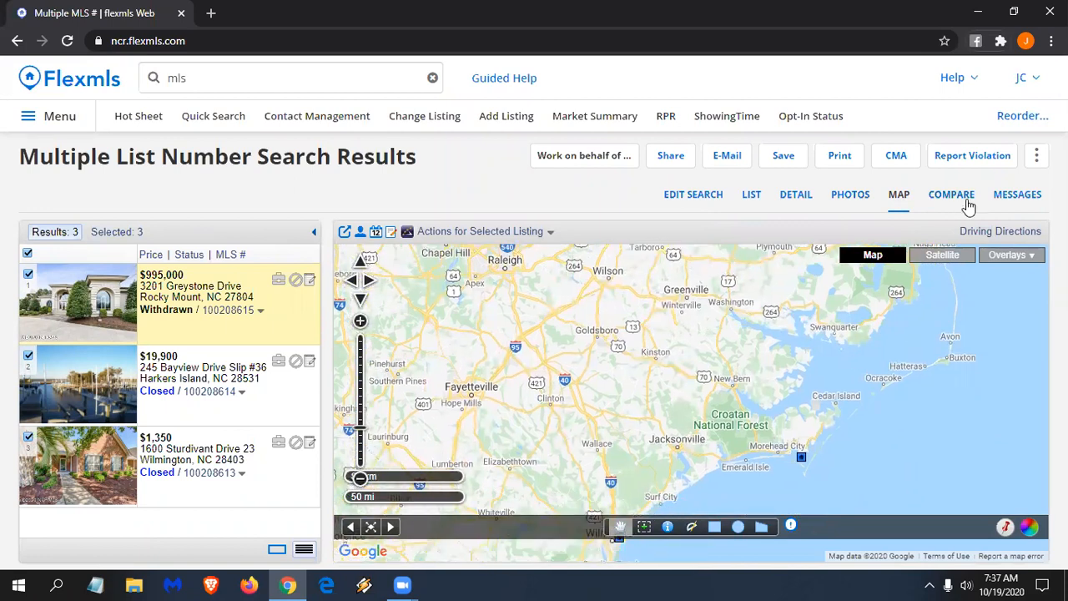
- Send driving directions for the three selected listings to Google Maps
left_click(993, 237)
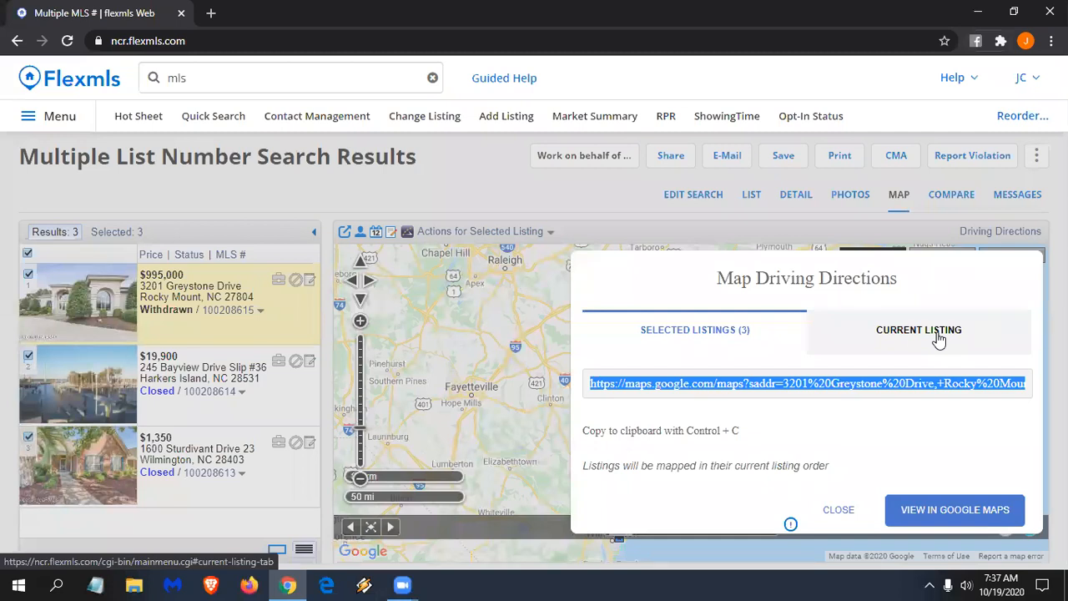
left_click(954, 509)
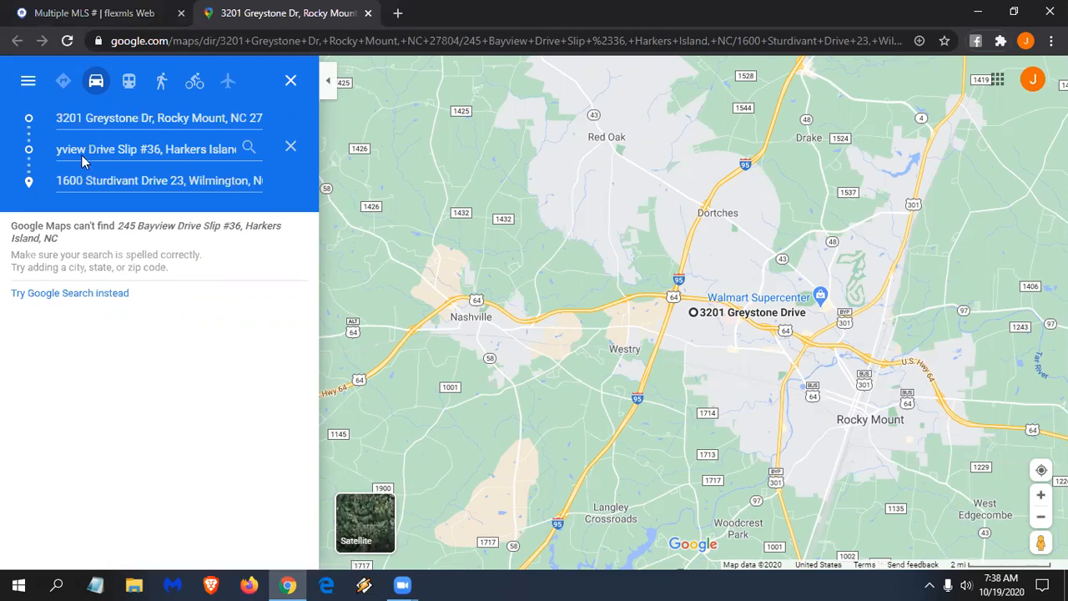
left_click(291, 147)
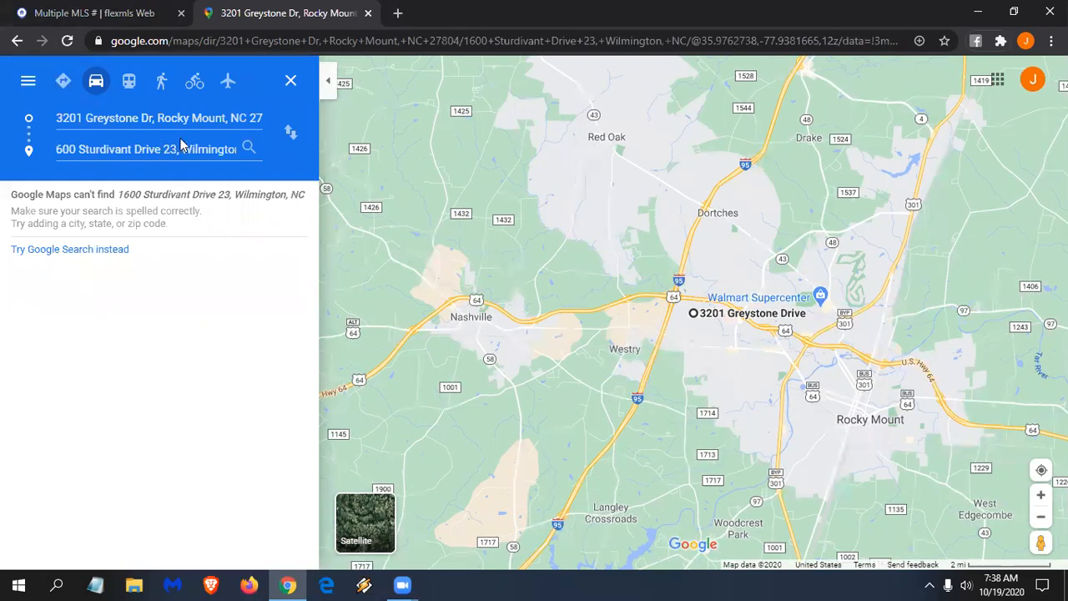
key("BackSpace")
key("BackSpace")
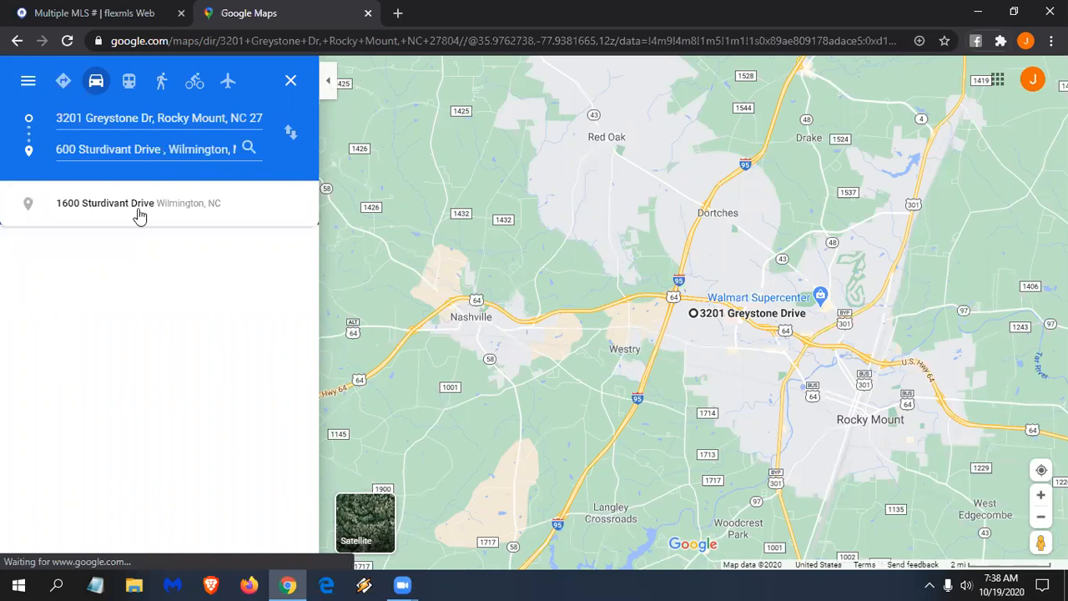
key("Return")
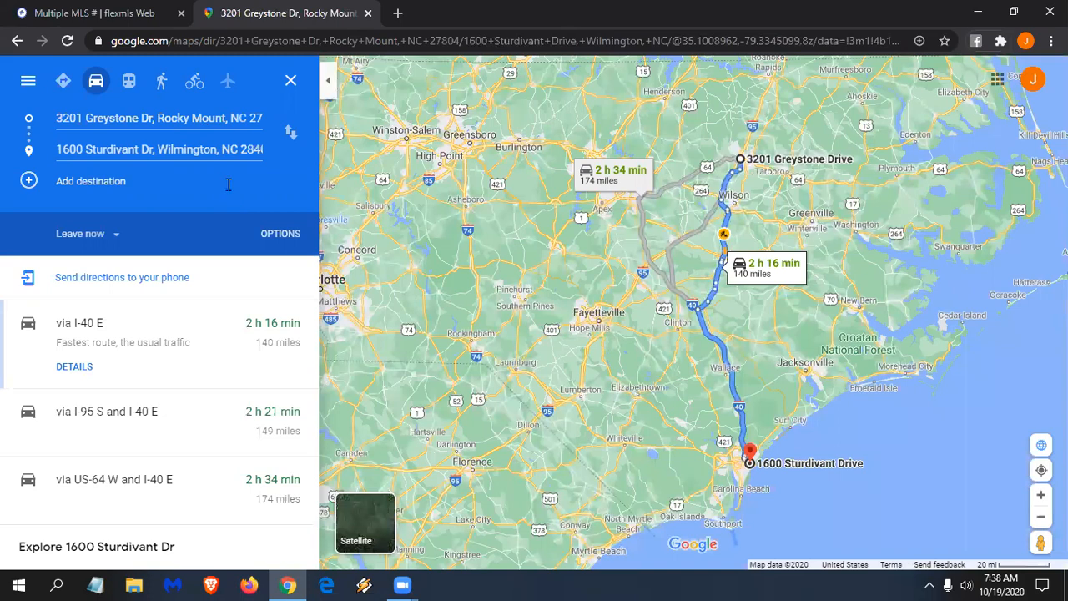
- Add Rocky Mt Association-Realtors Inc as a stop and move it to the route's start
left_click(94, 180)
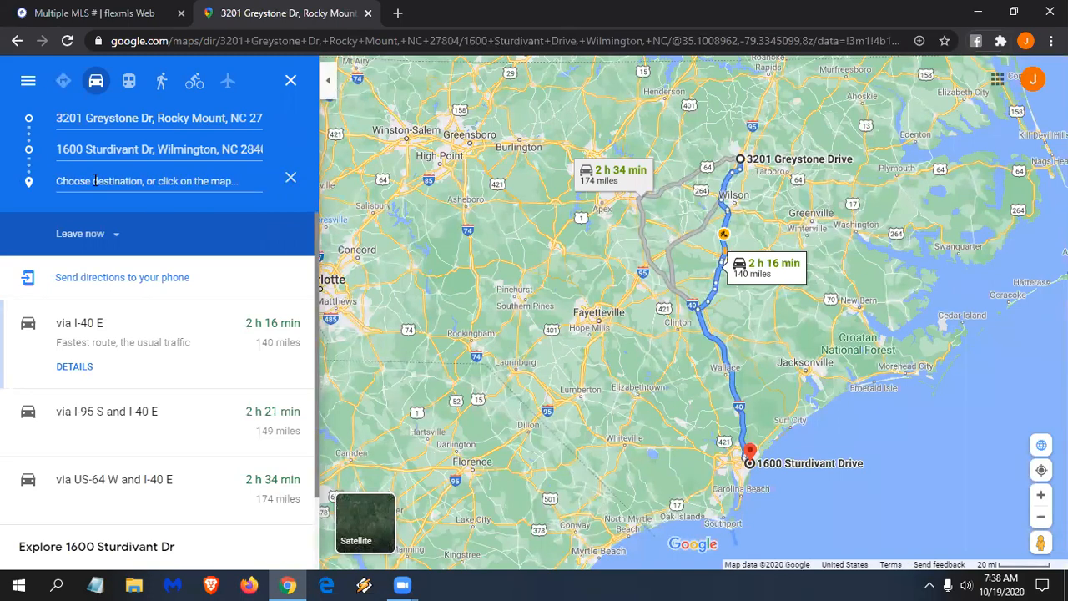
type("rock")
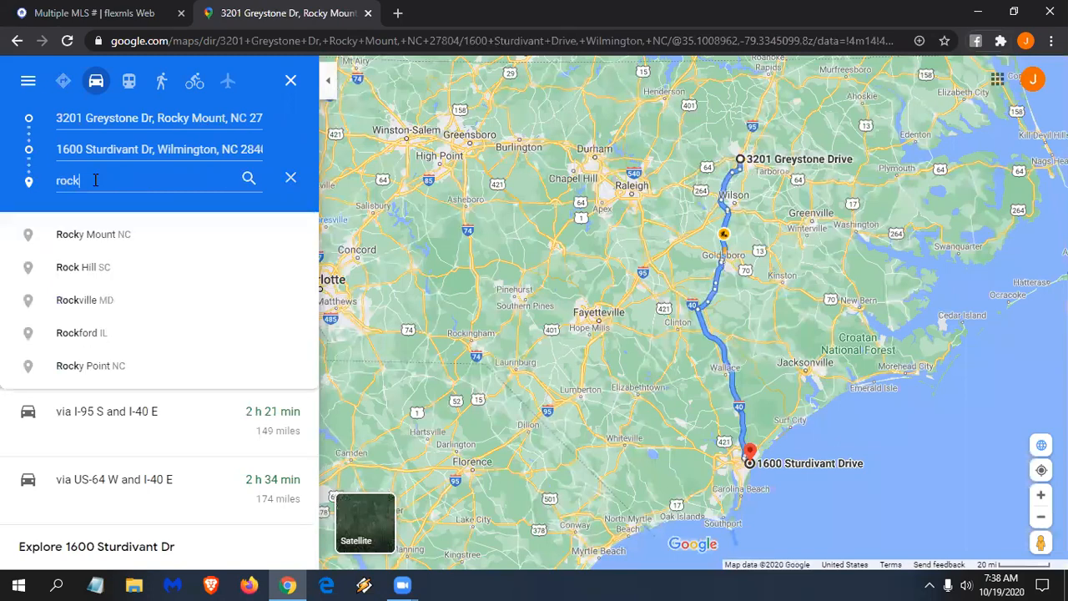
type("y mount")
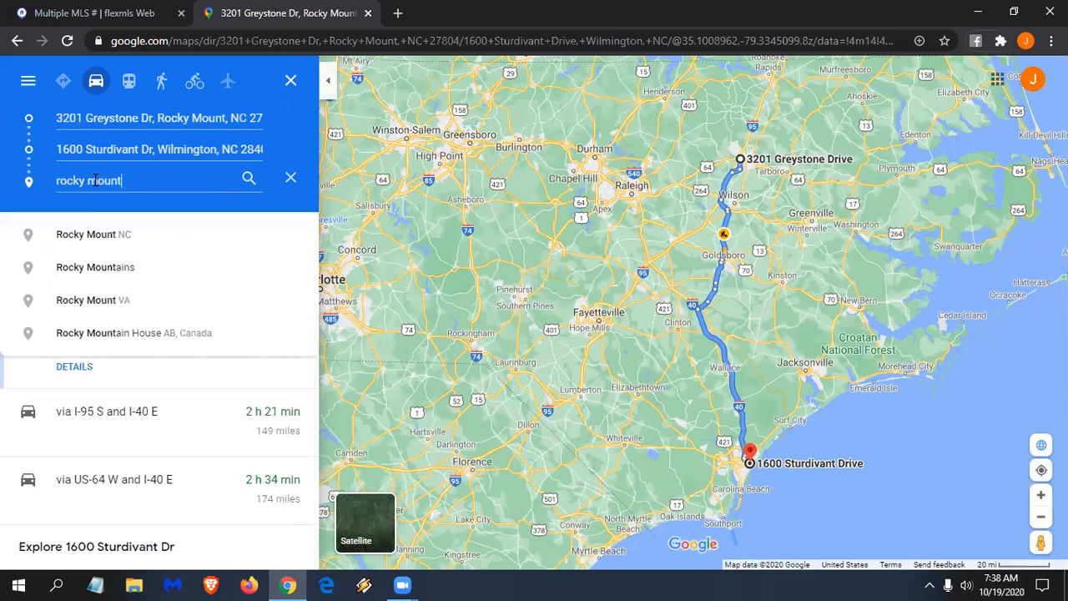
type(" assoc")
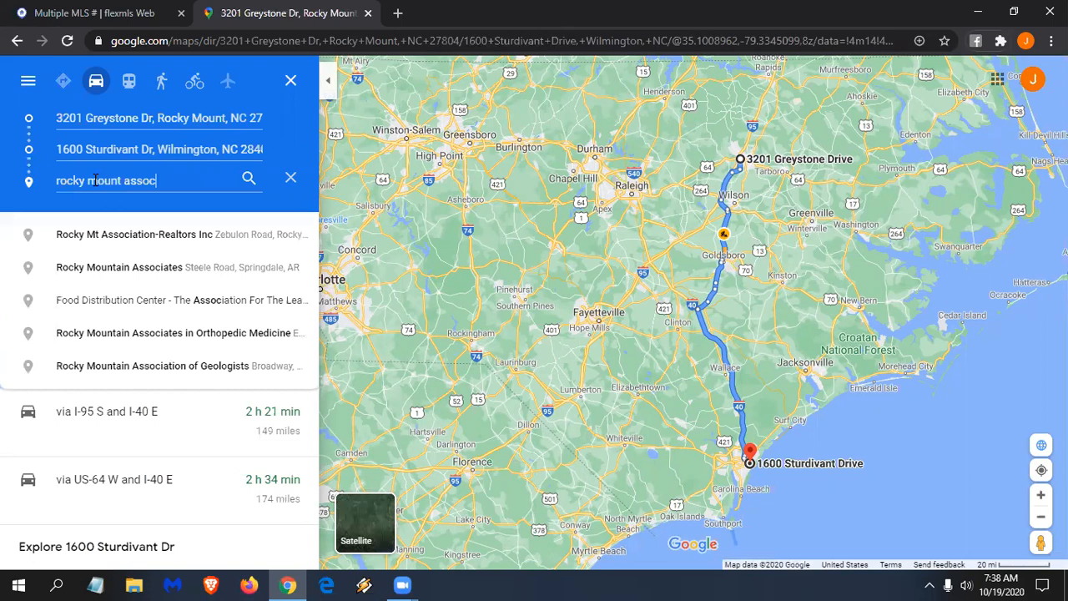
left_click(129, 234)
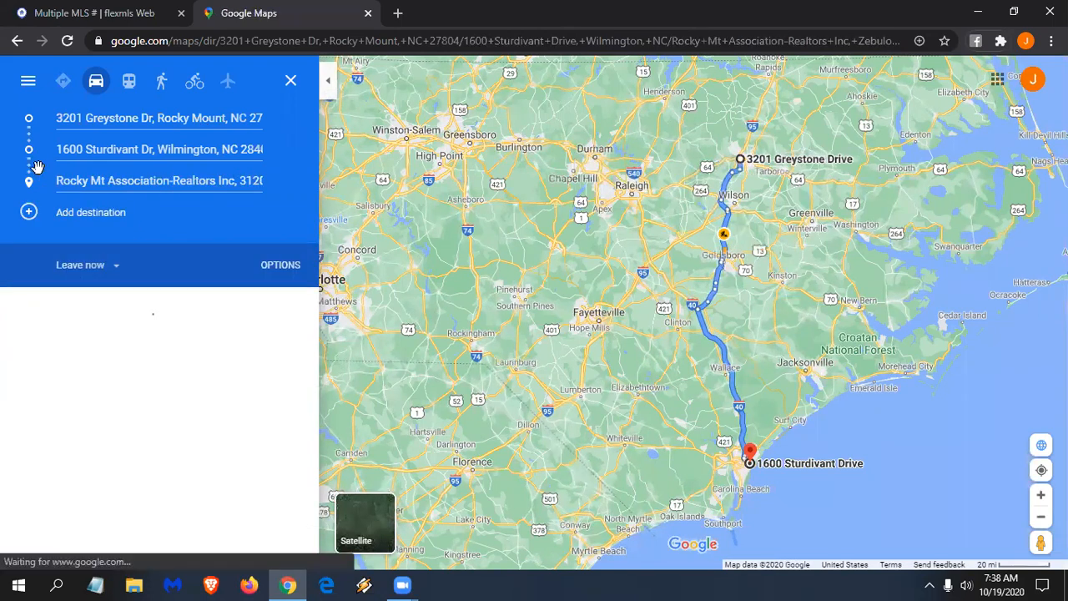
left_click_drag(26, 178, 28, 119)
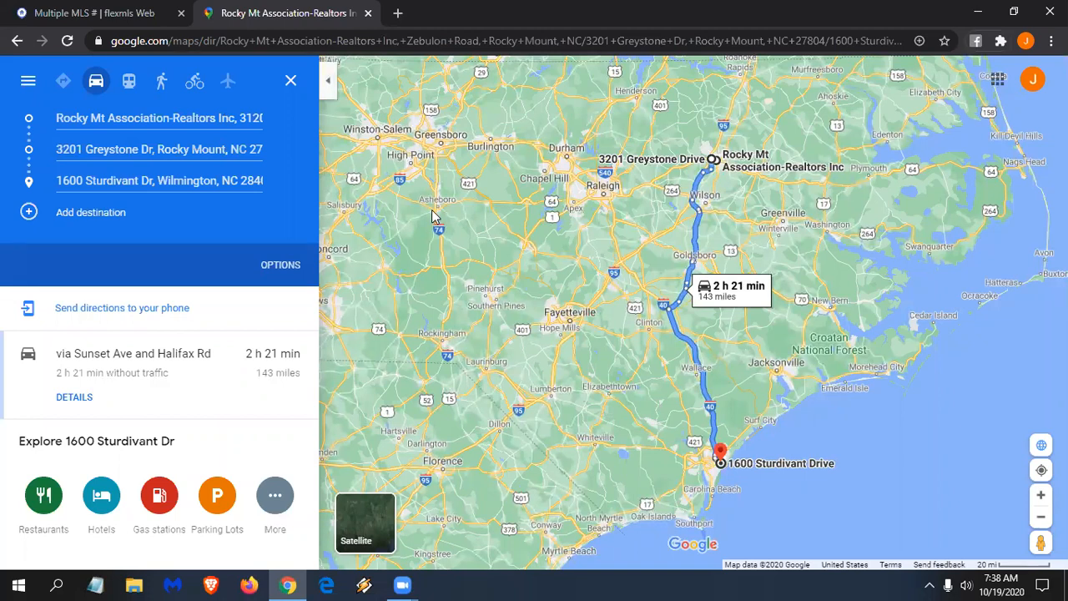
- Close the Google Maps tab and the Driving Directions dialog, and uncheck all listings
left_click(138, 311)
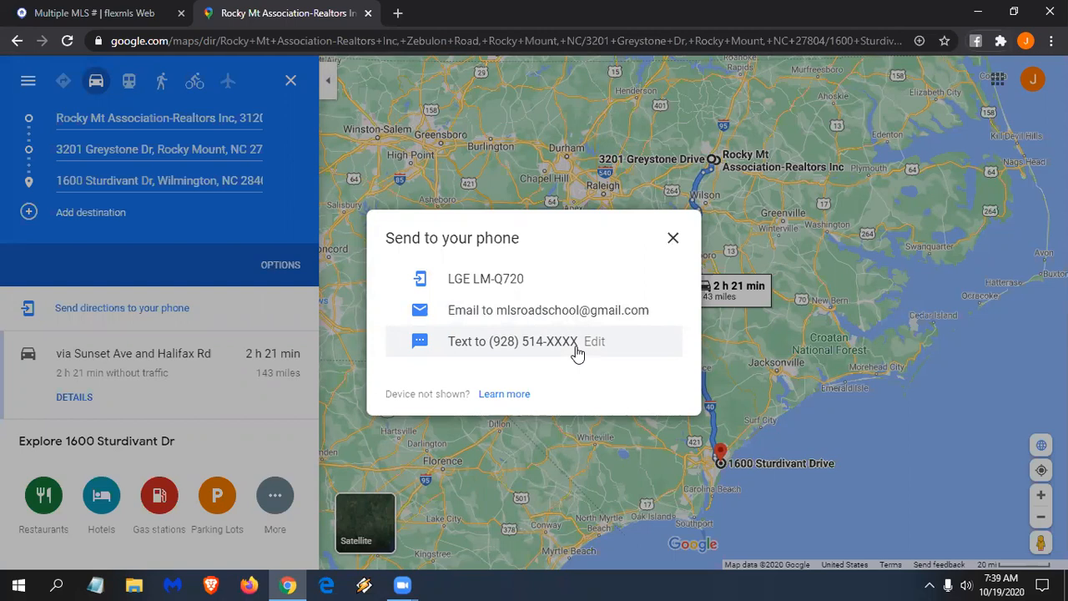
left_click(672, 241)
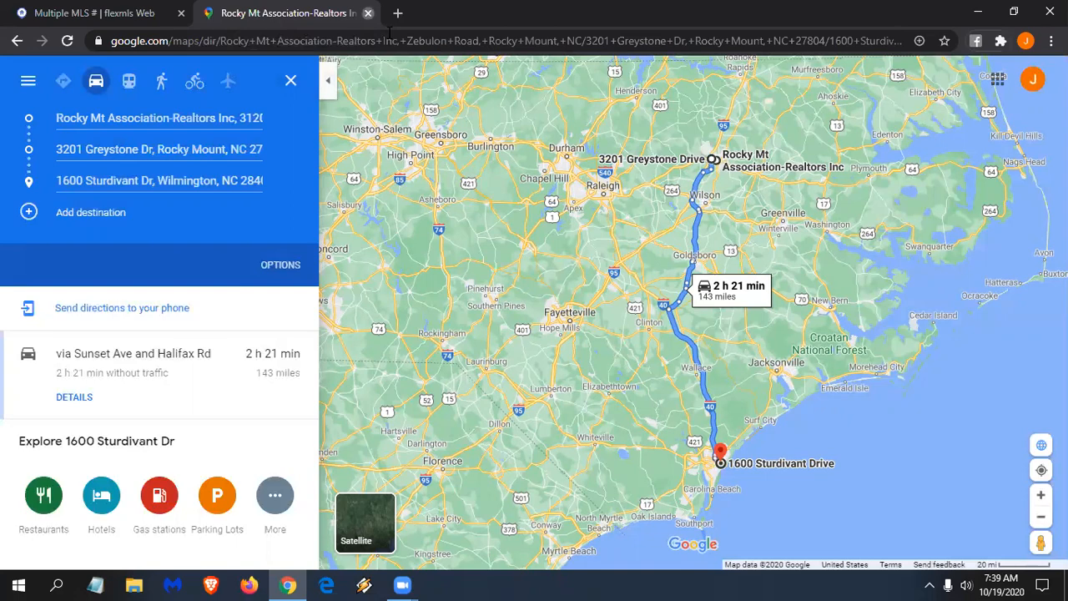
left_click(368, 12)
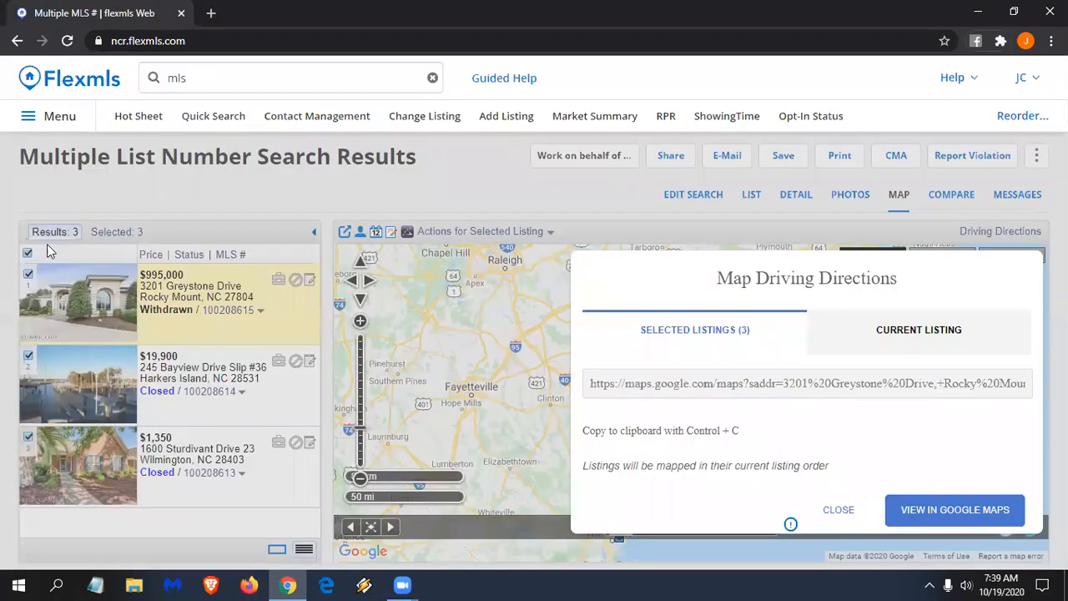
left_click(48, 250)
left_click(28, 252)
- Run an MLS # Search for 100208615, 100208612 and 100208610
left_click(210, 71)
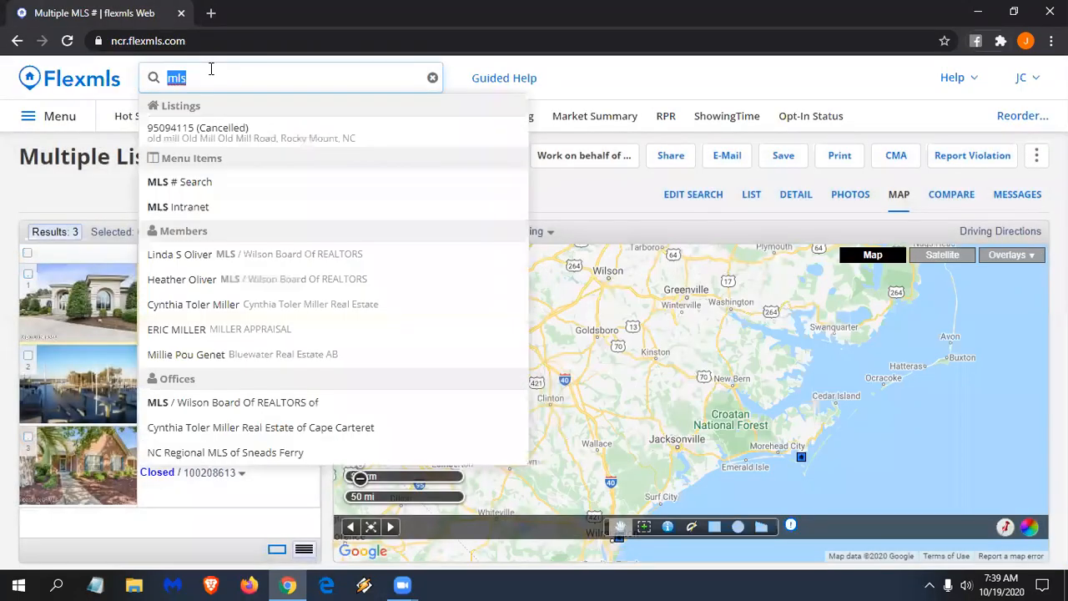
mouse_move(176, 184)
left_click(200, 185)
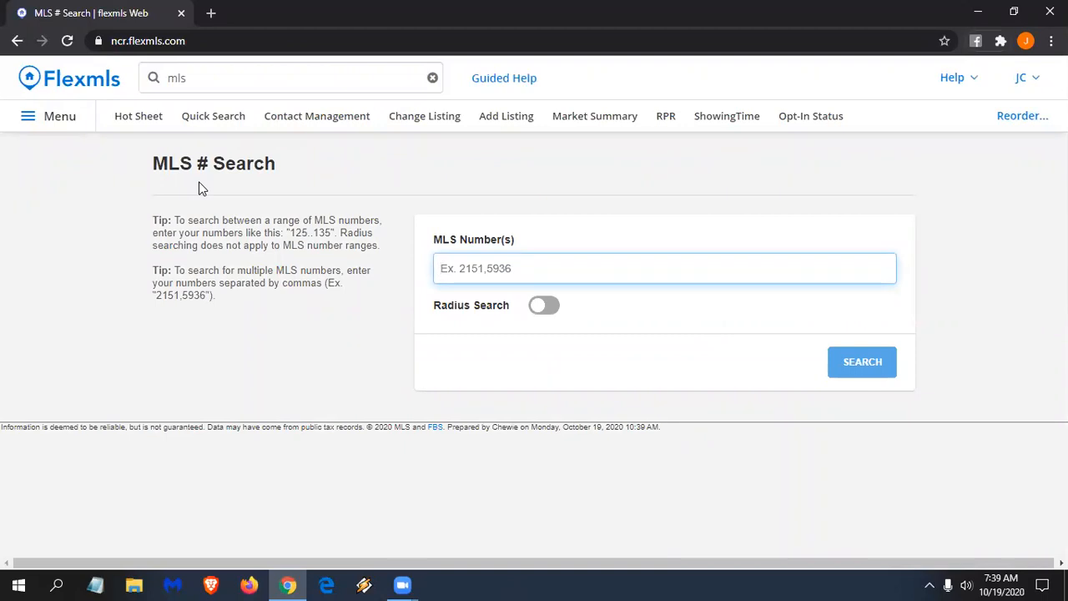
type("10")
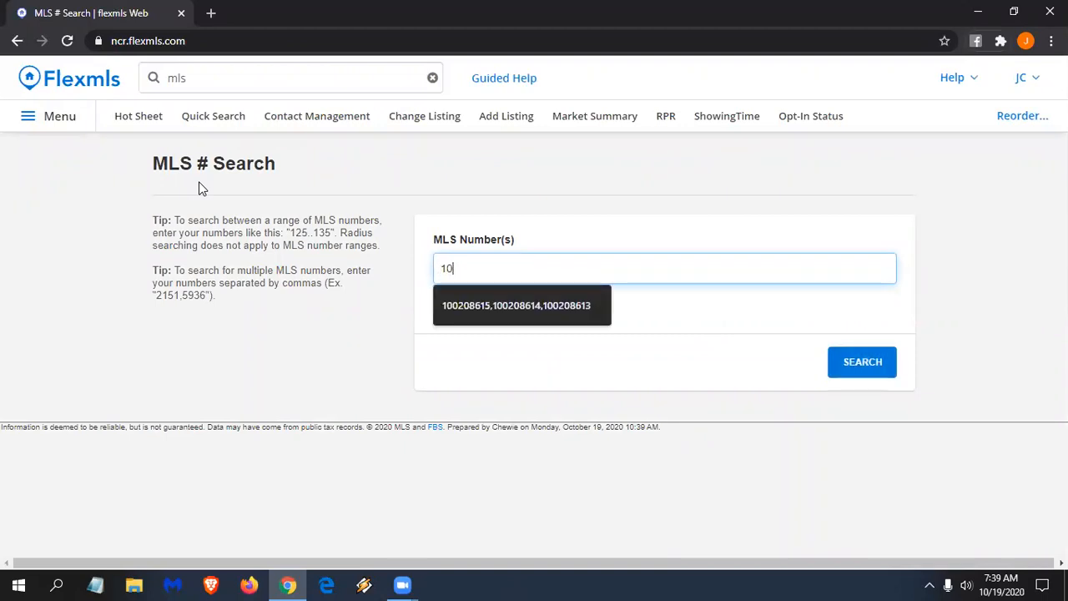
left_click(519, 308)
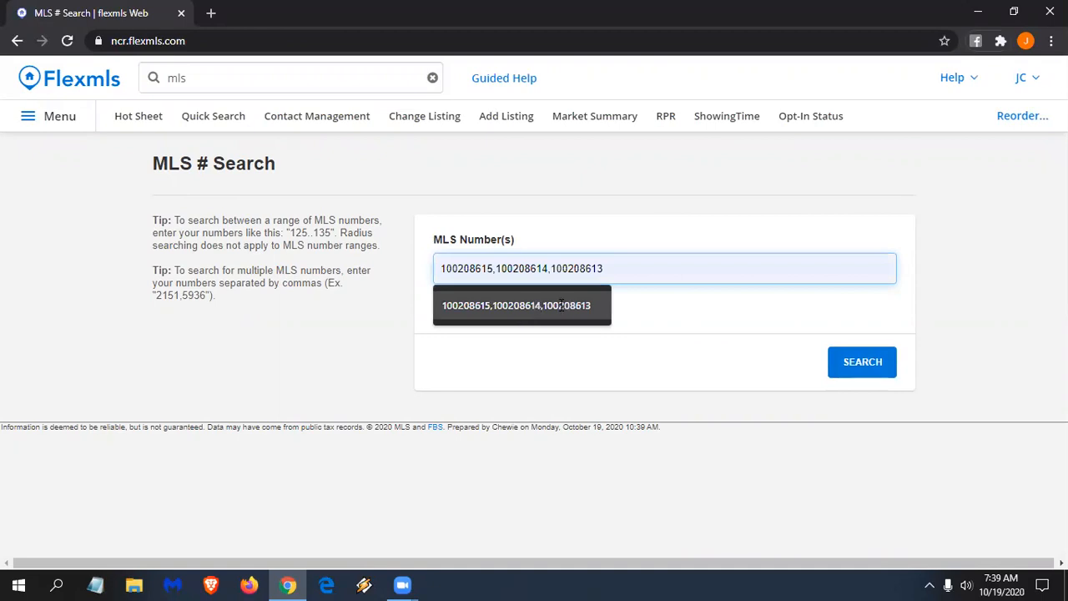
left_click(547, 268)
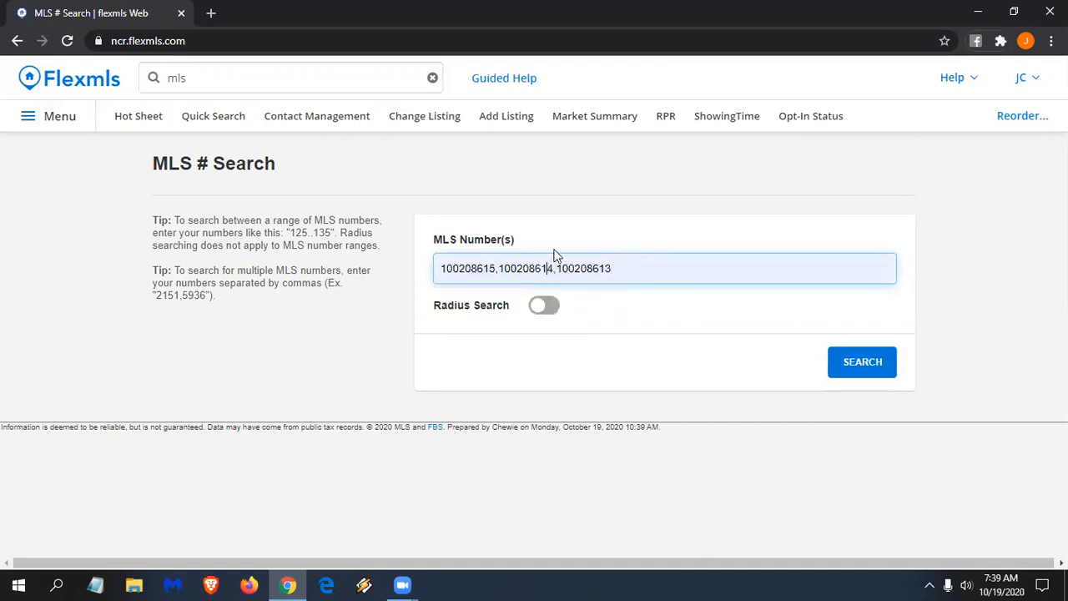
key("BackSpace")
type("2")
left_click(639, 262)
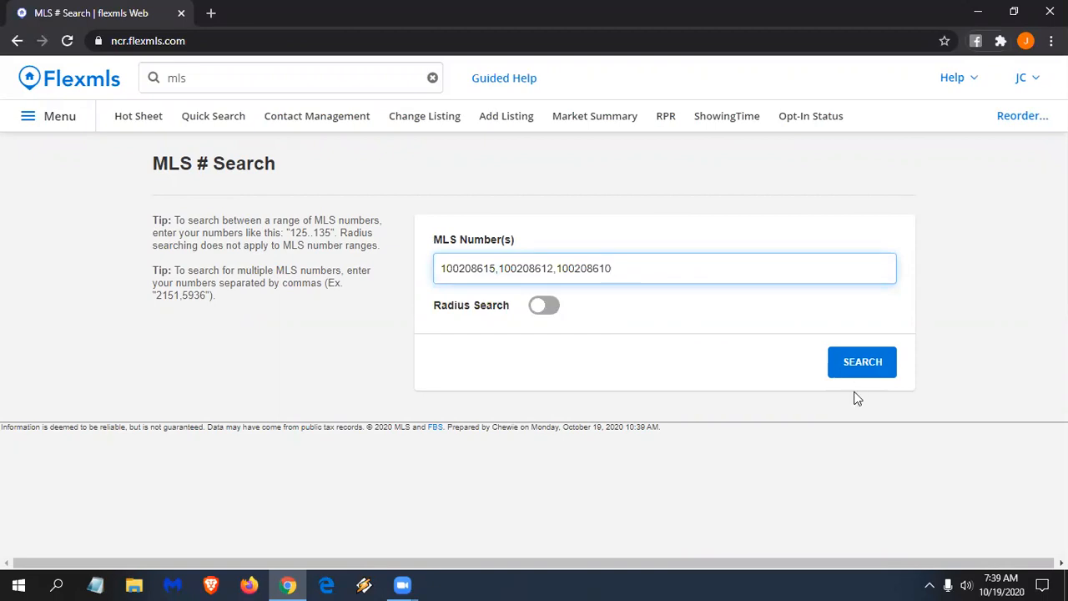
left_click(869, 364)
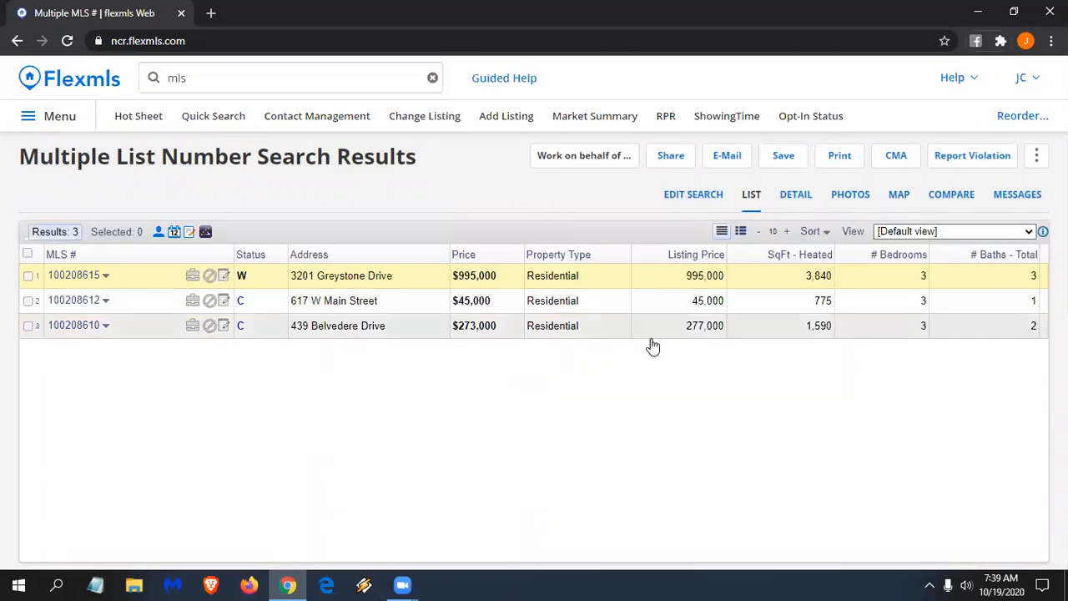
- Show the results on the map, select all three listings, and request driving directions for them
left_click(898, 195)
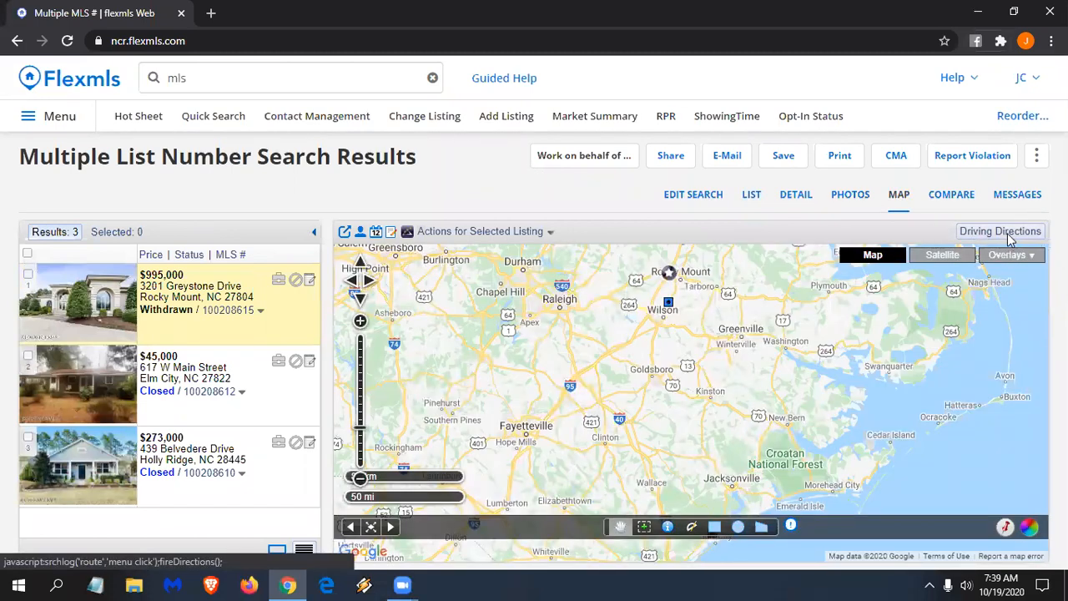
left_click(1009, 233)
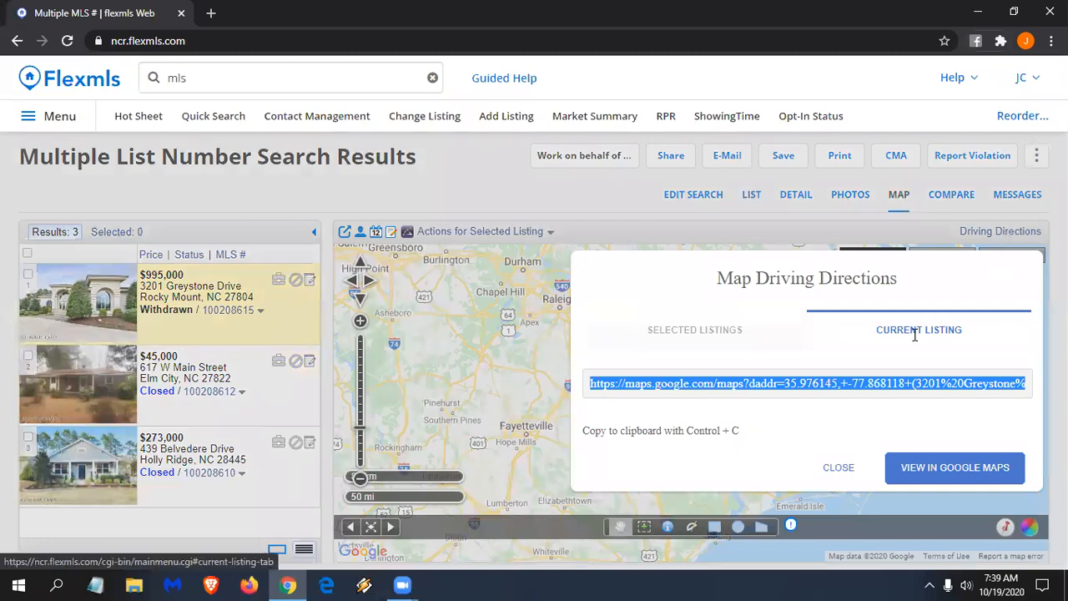
left_click(830, 467)
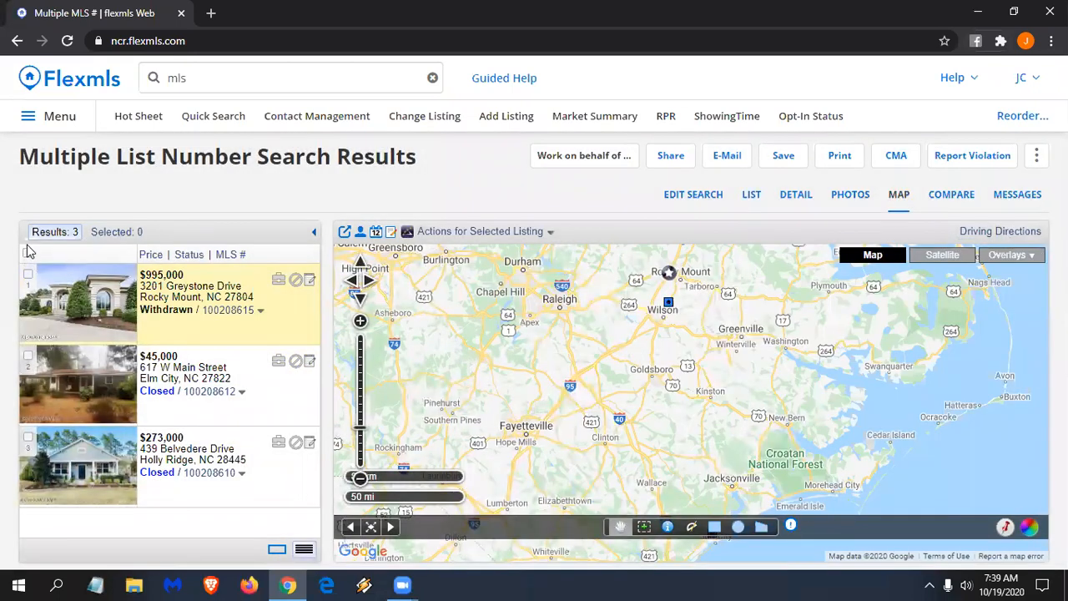
left_click(27, 253)
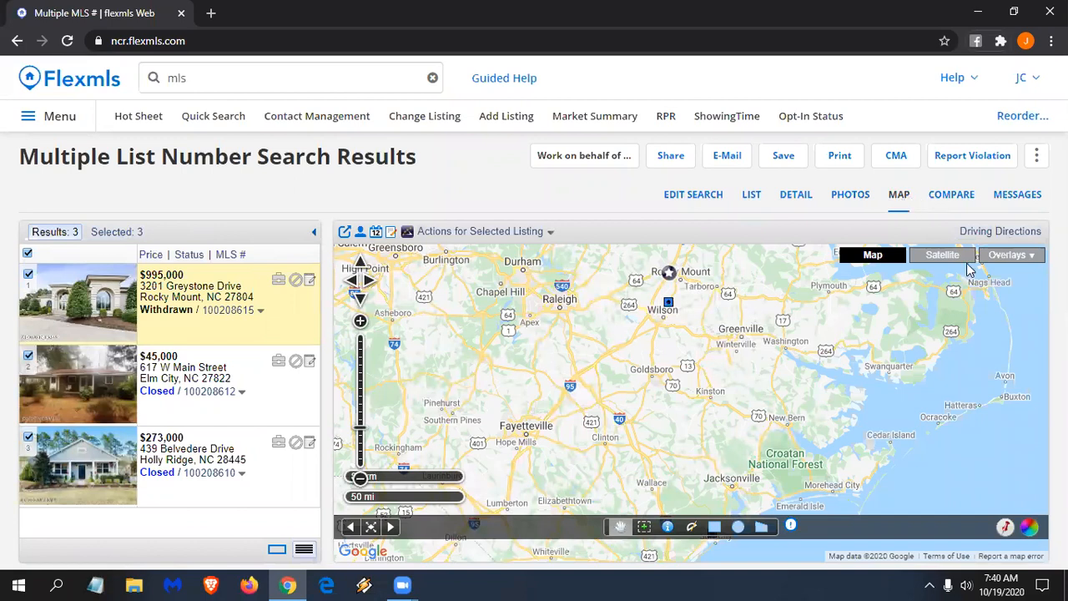
left_click(998, 231)
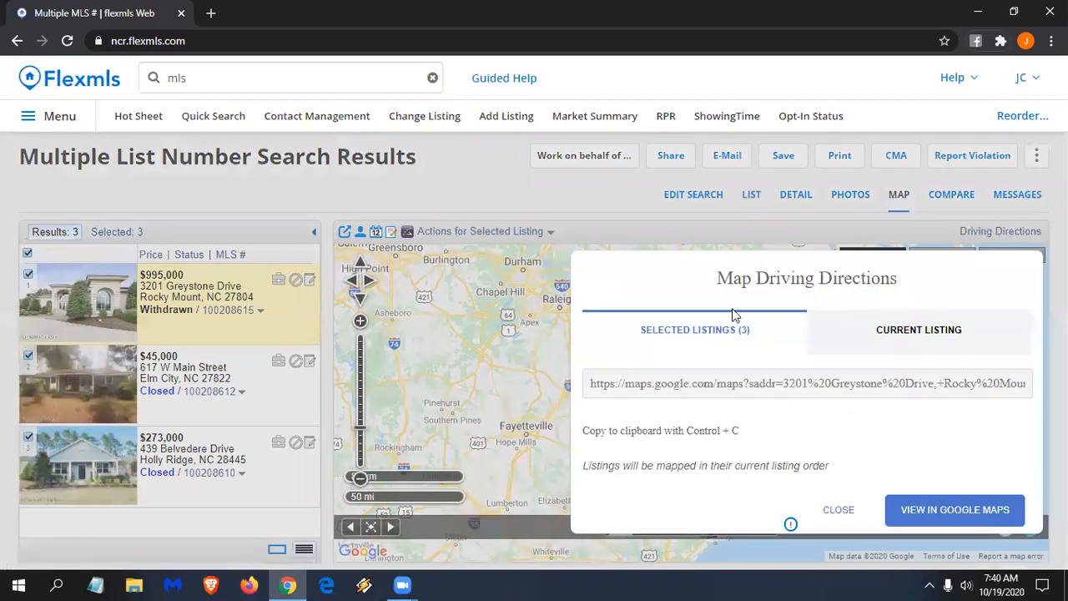
- In Google Maps, add Rocky Mt Association-Realtors Inc as the route's starting stop, then close the tab
left_click(956, 509)
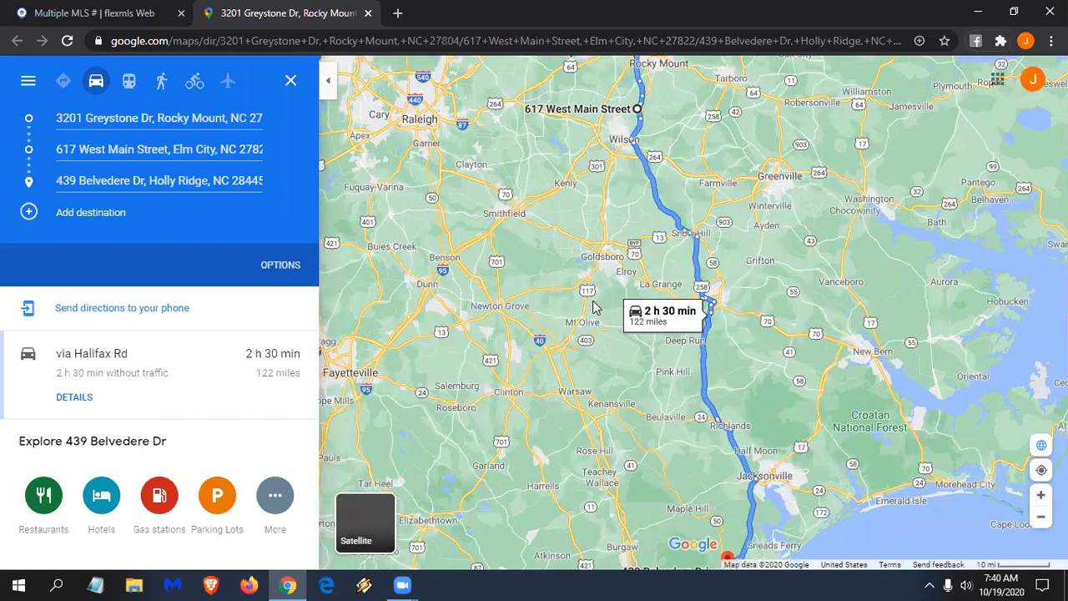
scroll(575, 302, "down", 1)
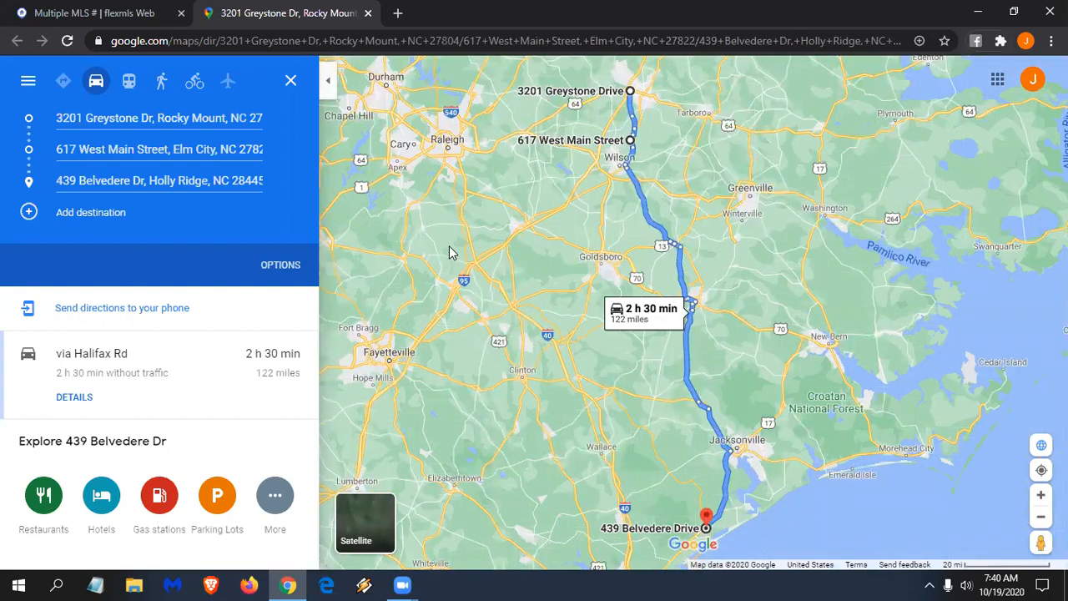
left_click(101, 211)
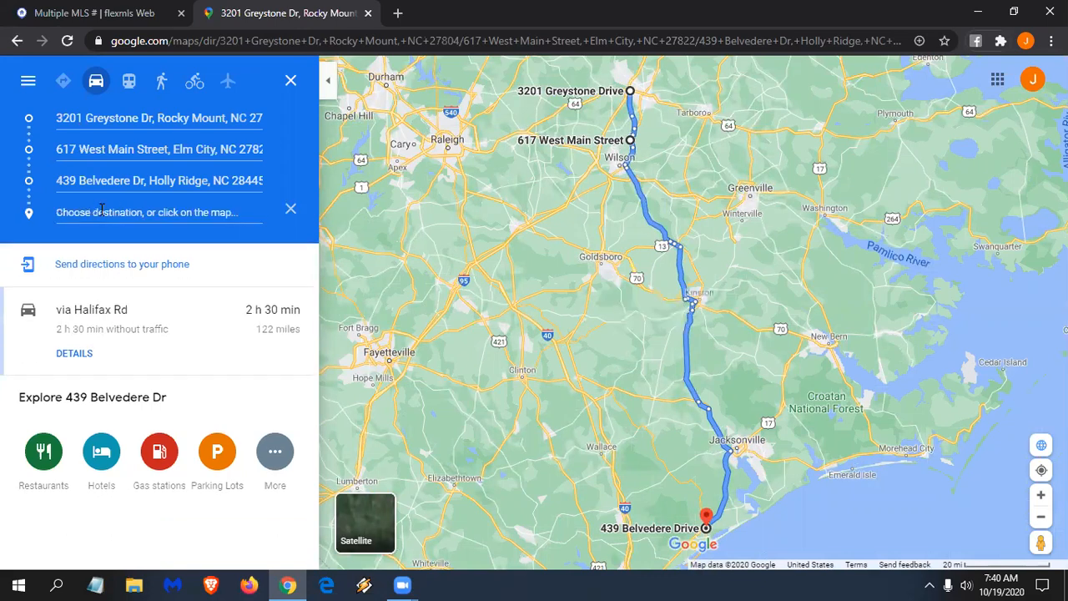
type("rocky mount")
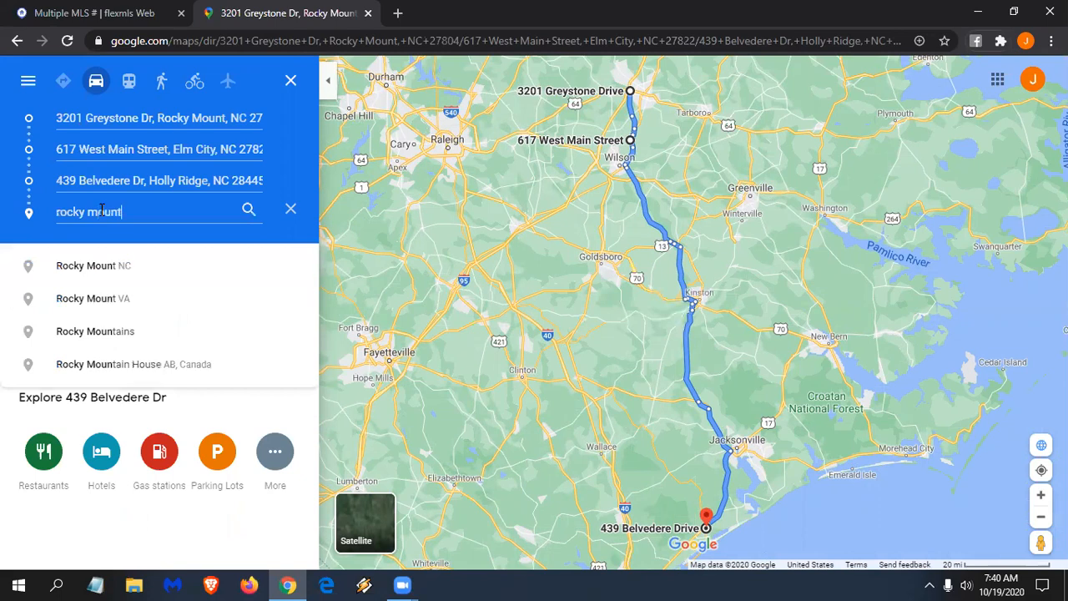
type(" ass")
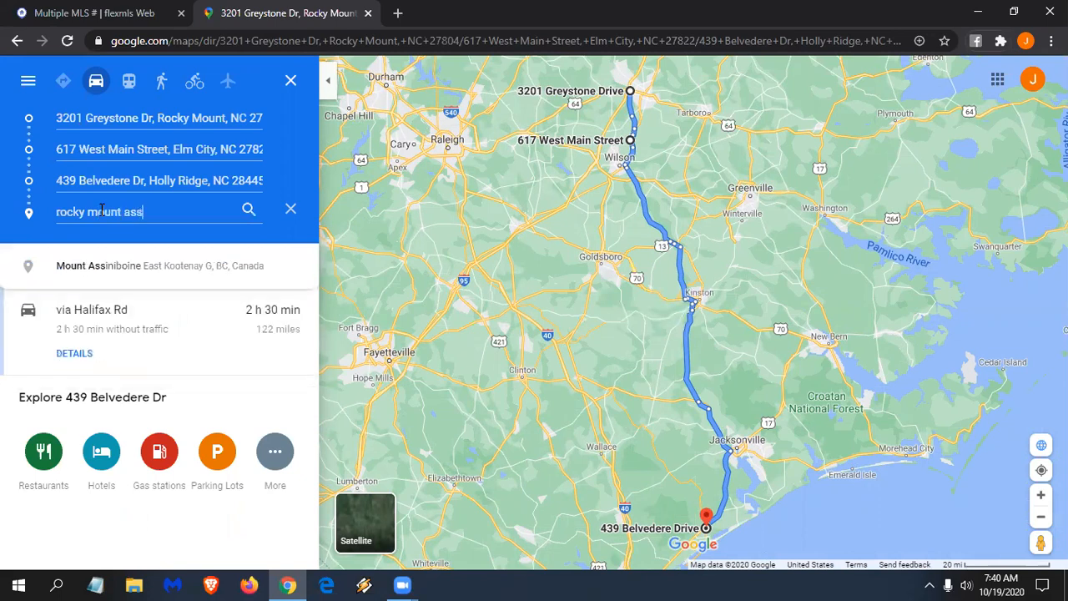
type("oc")
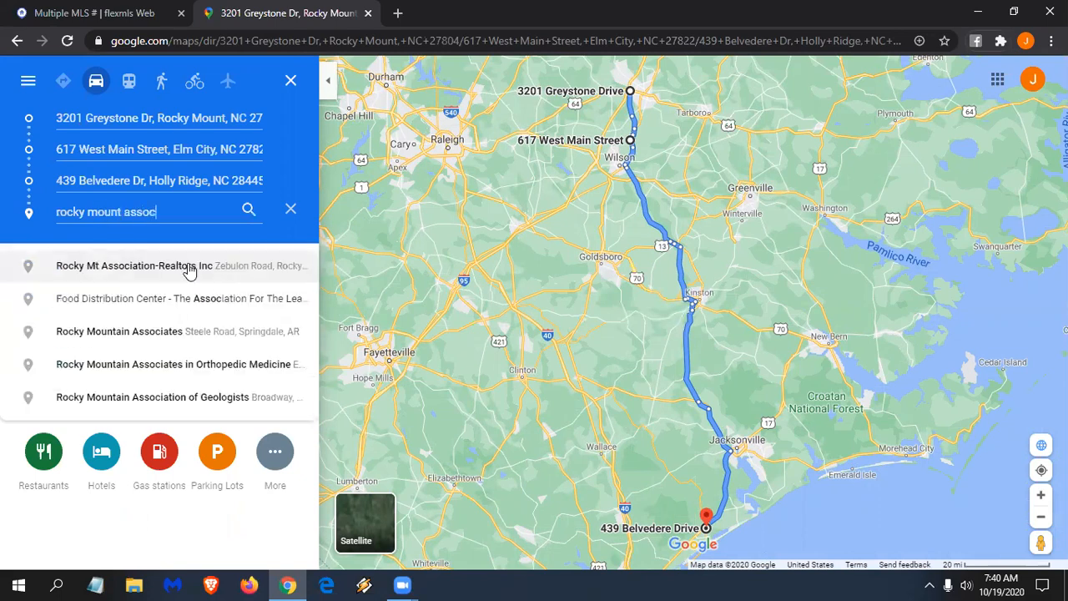
key("Return")
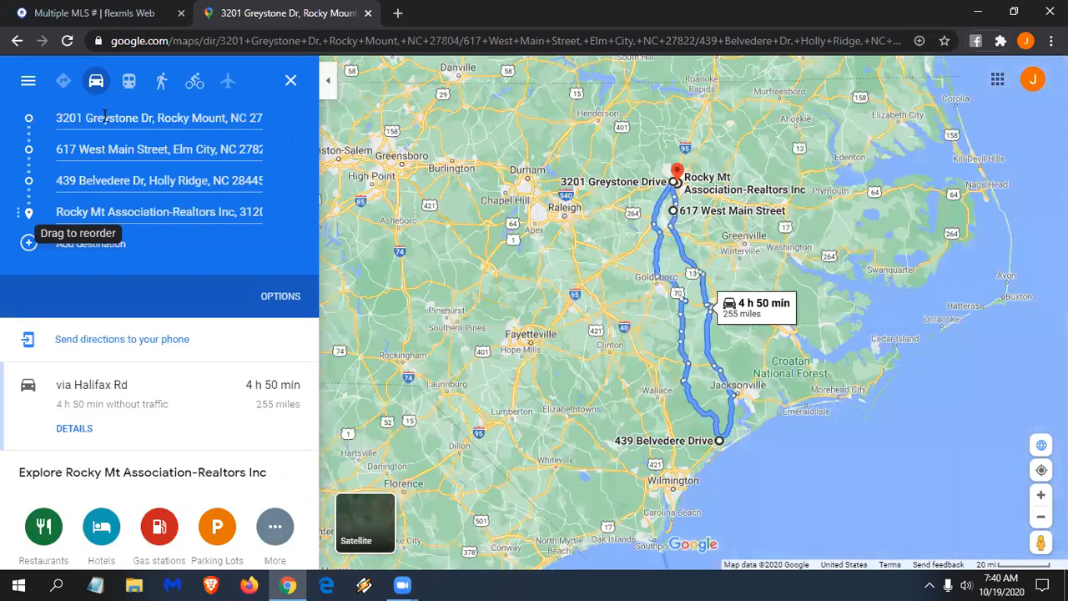
left_click_drag(104, 117, 98, 131)
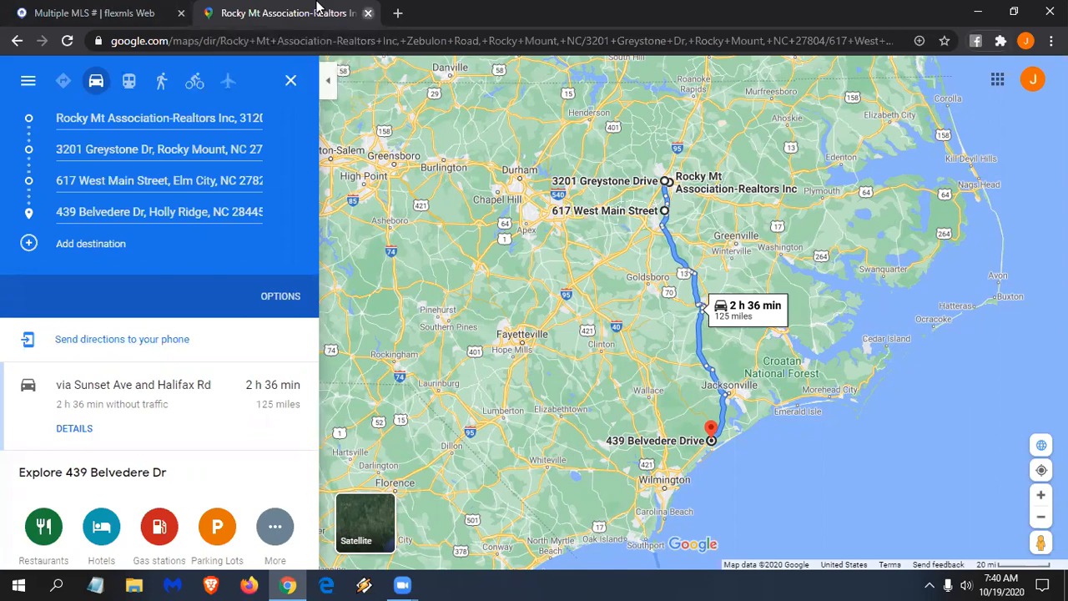
left_click(368, 13)
left_click(335, 83)
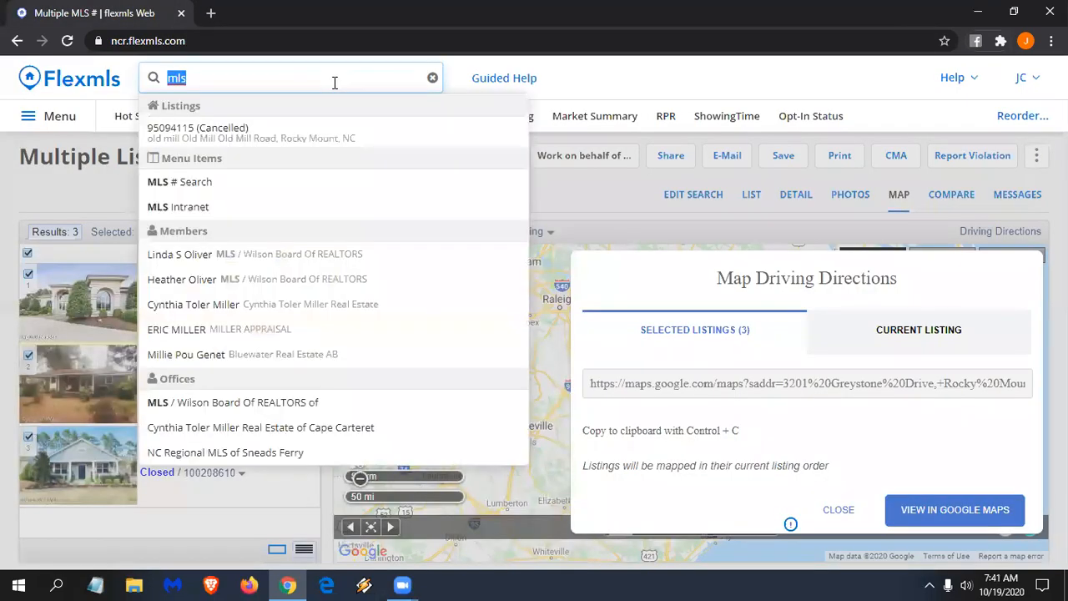
key("BackSpace")
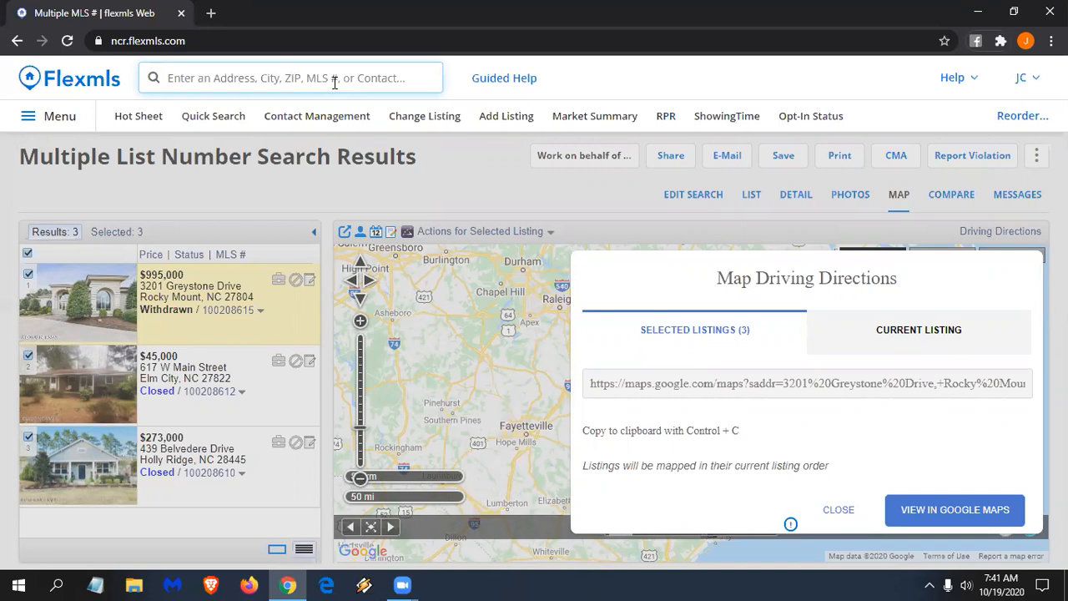
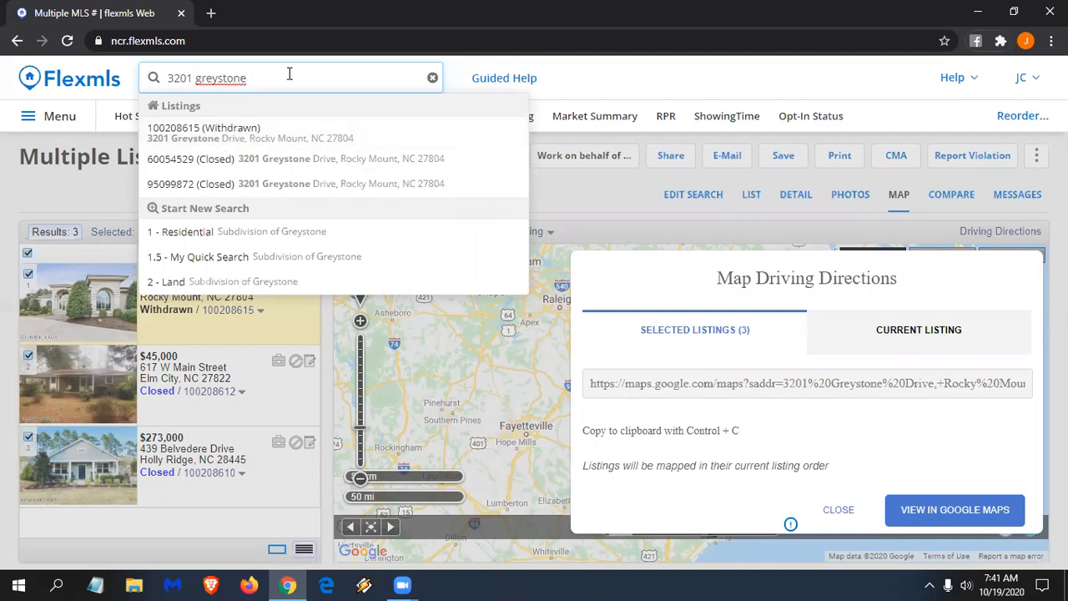
left_click_drag(250, 79, 52, 88)
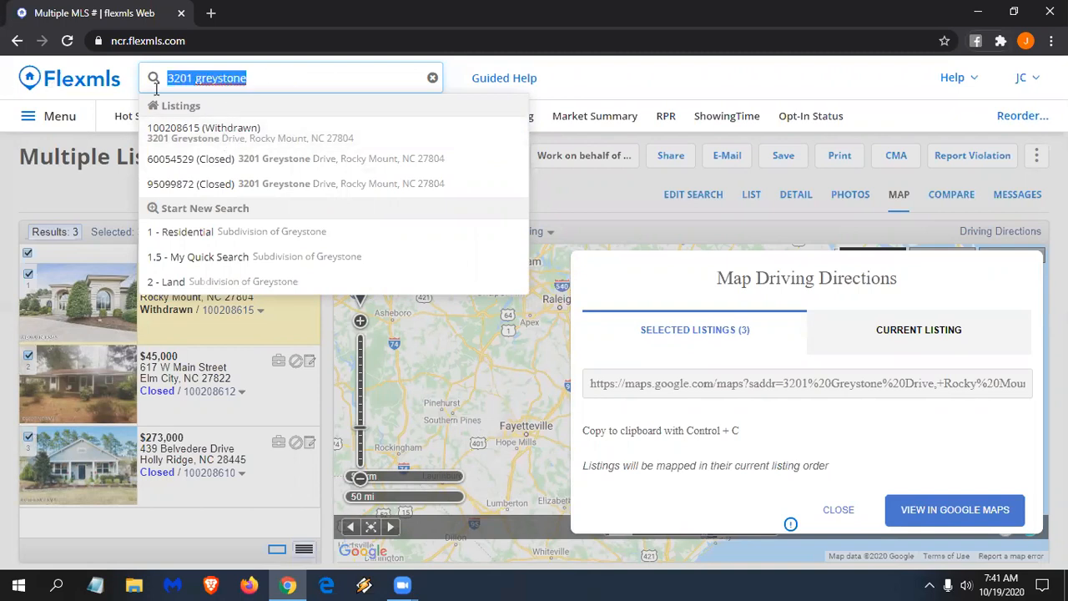
type("address")
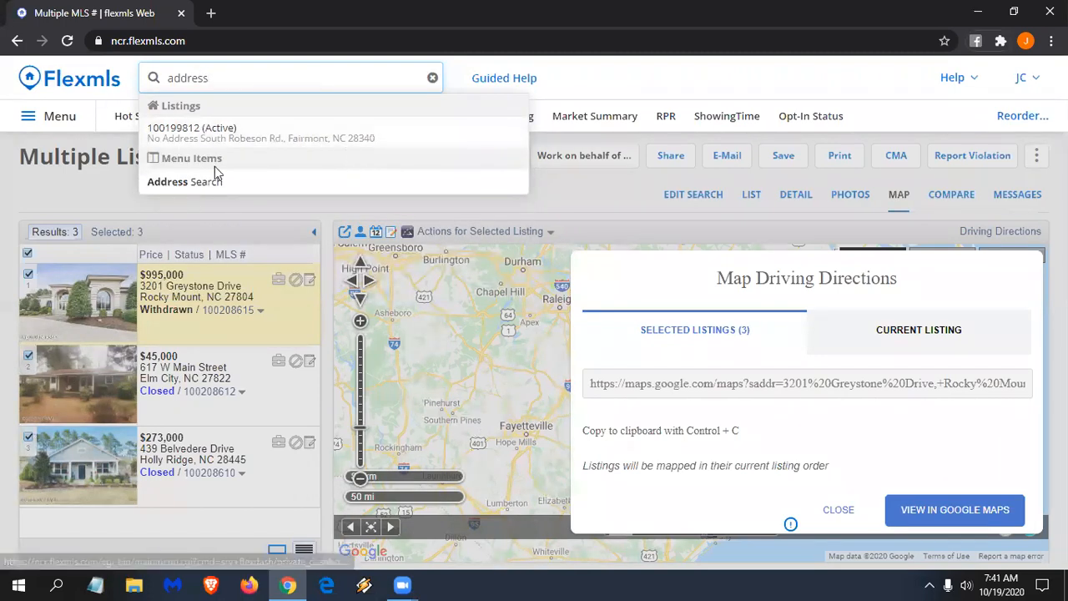
mouse_move(191, 192)
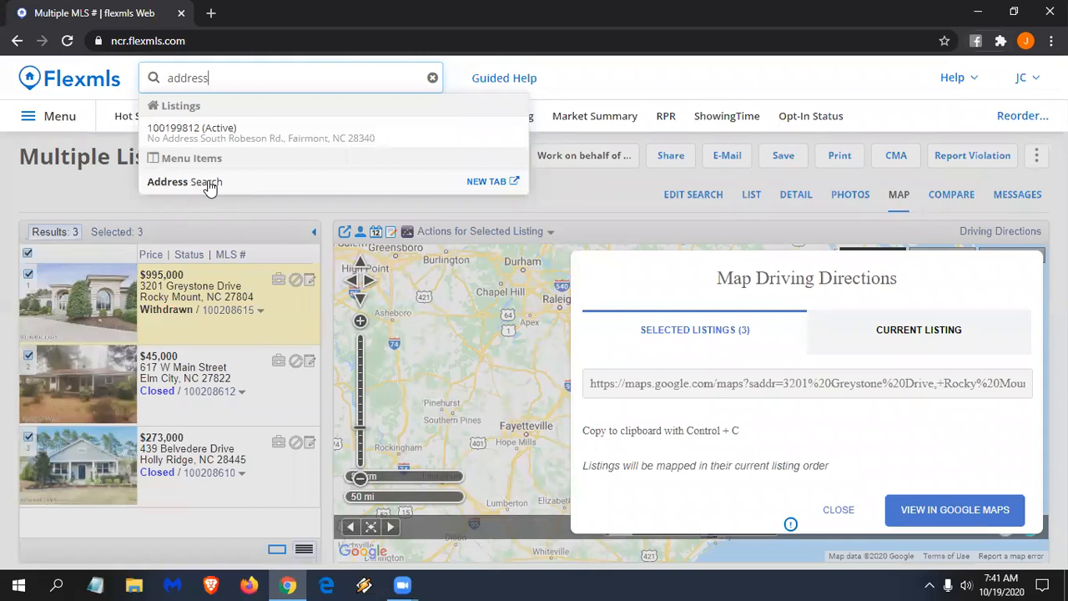
- On Address Search, enter house numbers 200 to 299 and street name containing 'oak'
left_click(209, 185)
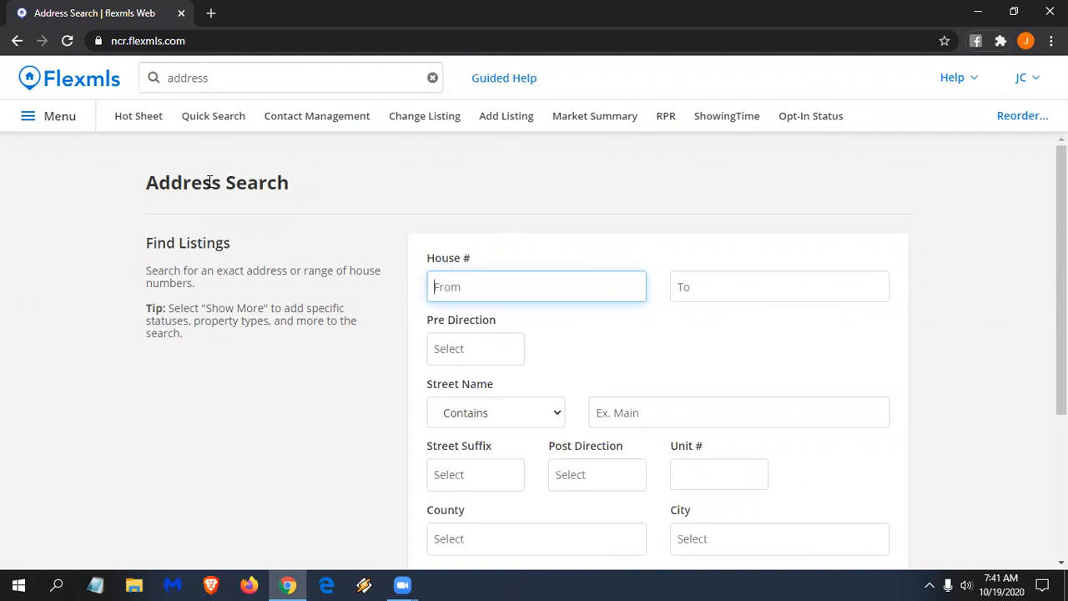
type("200")
left_click(728, 284)
type("299")
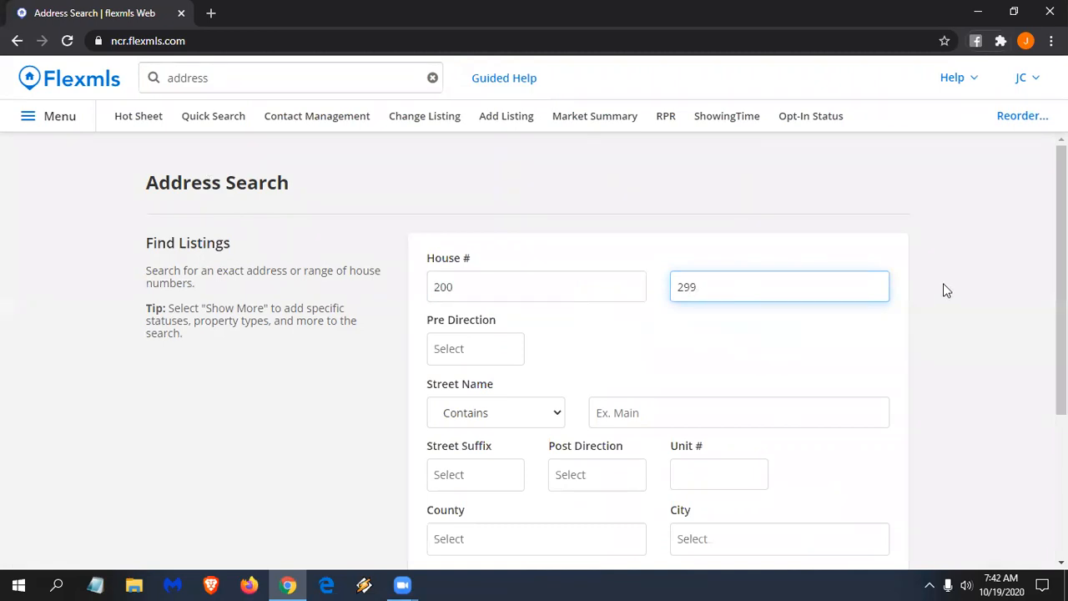
left_click(558, 415)
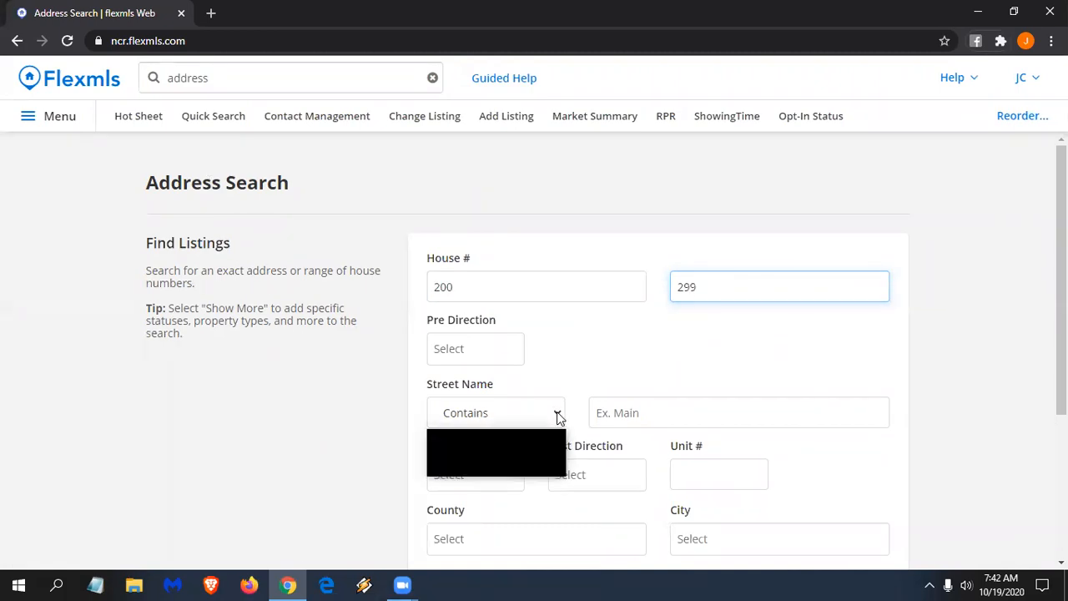
left_click(495, 452)
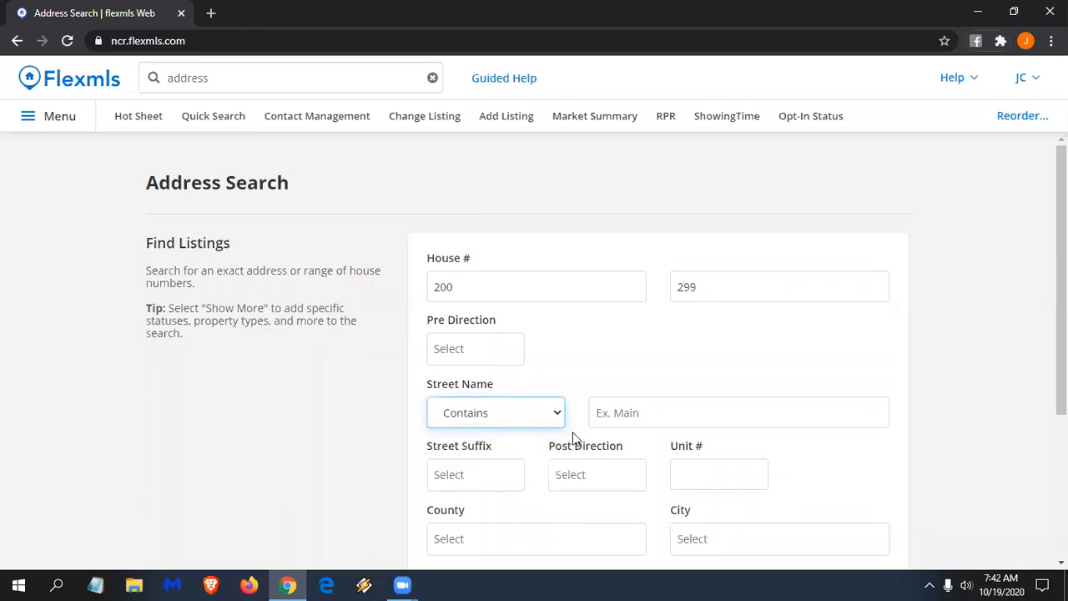
left_click(630, 409)
type("oak")
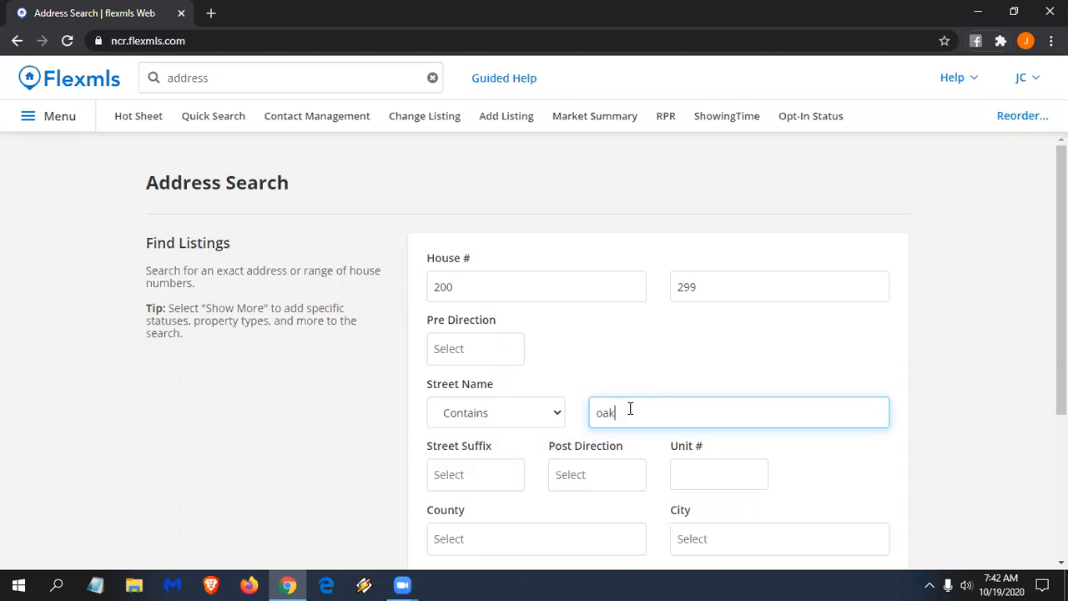
- Show the extra criteria and limit Status to Active
scroll(623, 327, "down", 2)
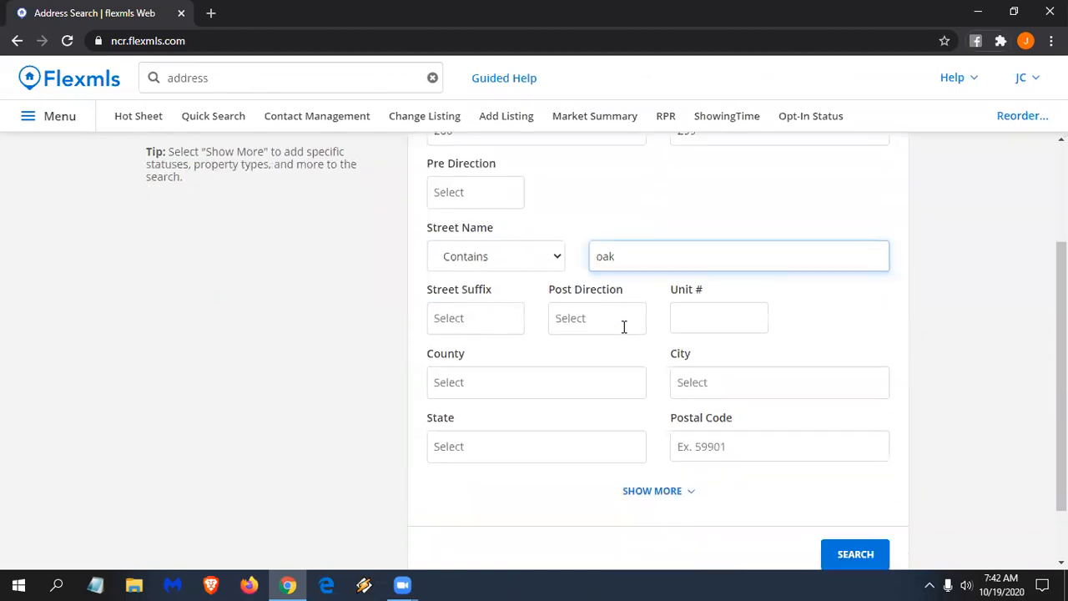
scroll(623, 327, "down", 1)
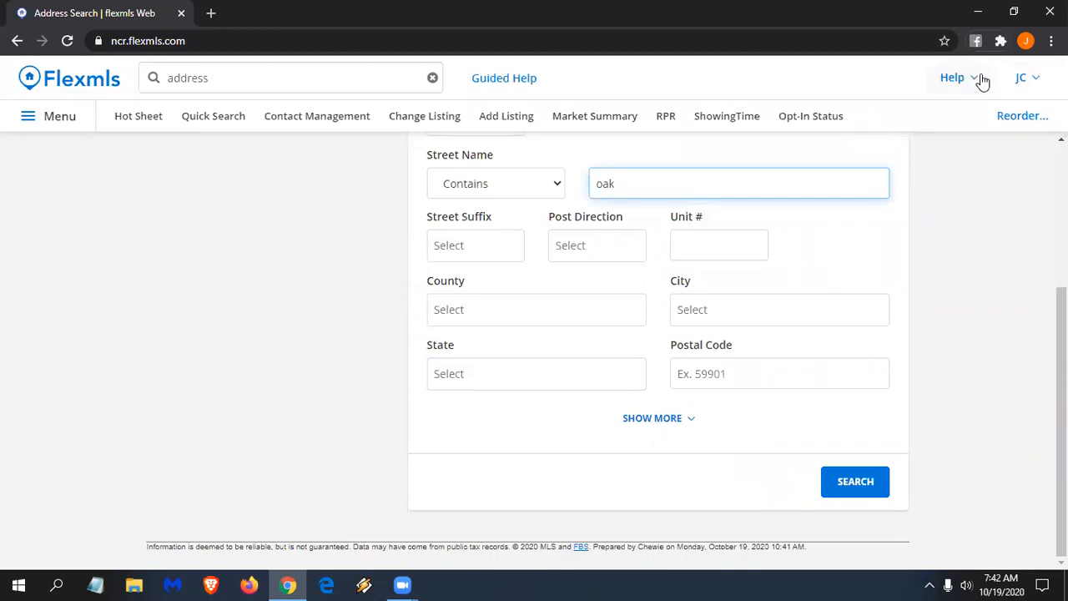
left_click(689, 424)
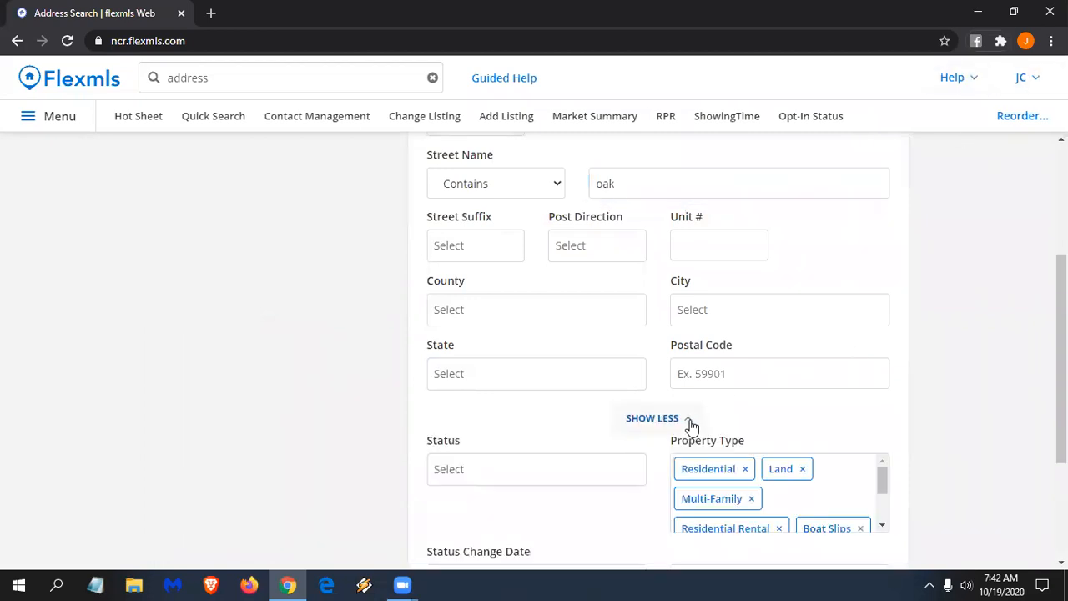
left_click(472, 468)
left_click(479, 506)
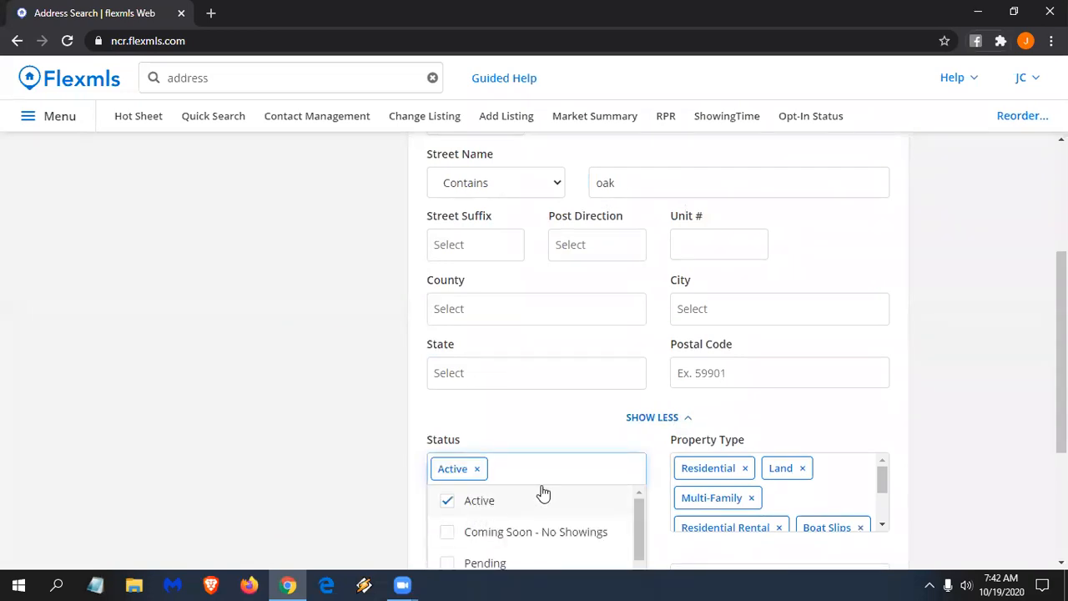
scroll(551, 483, "up", 1)
scroll(551, 483, "up", 2)
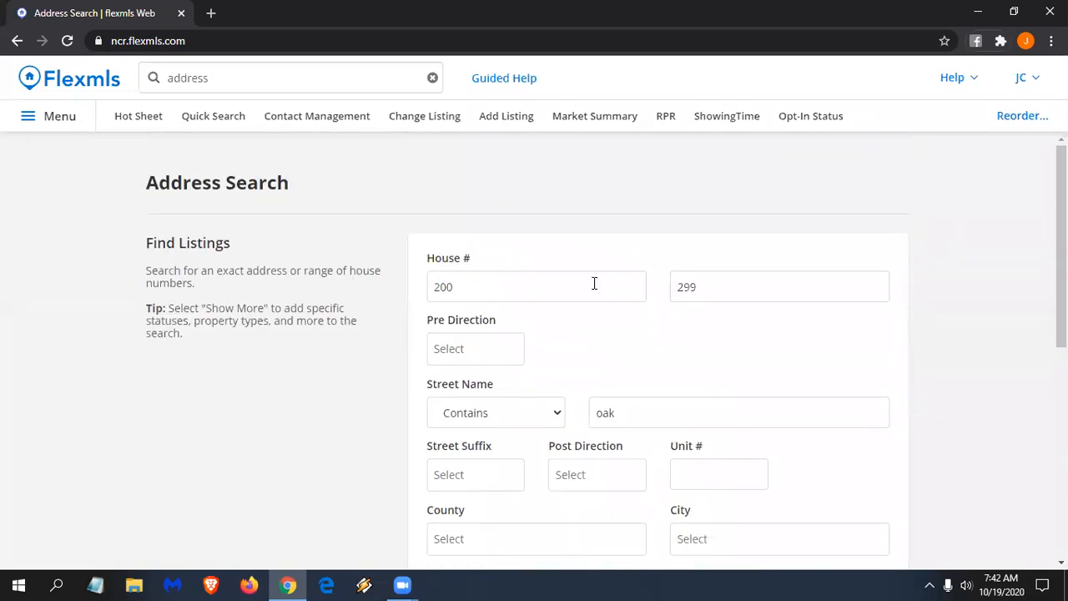
scroll(796, 406, "down", 5)
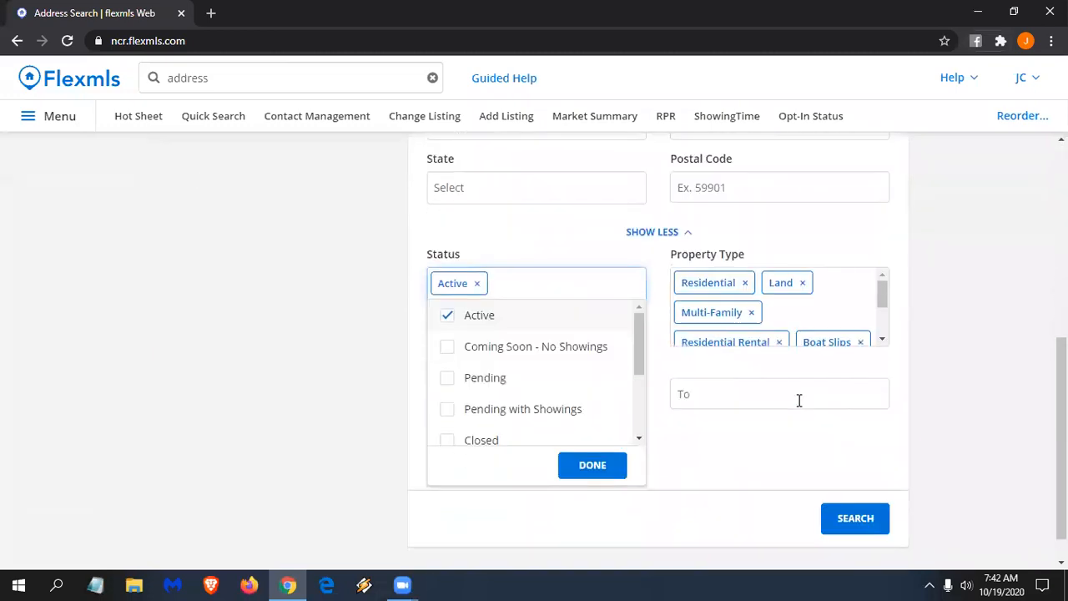
left_click(592, 429)
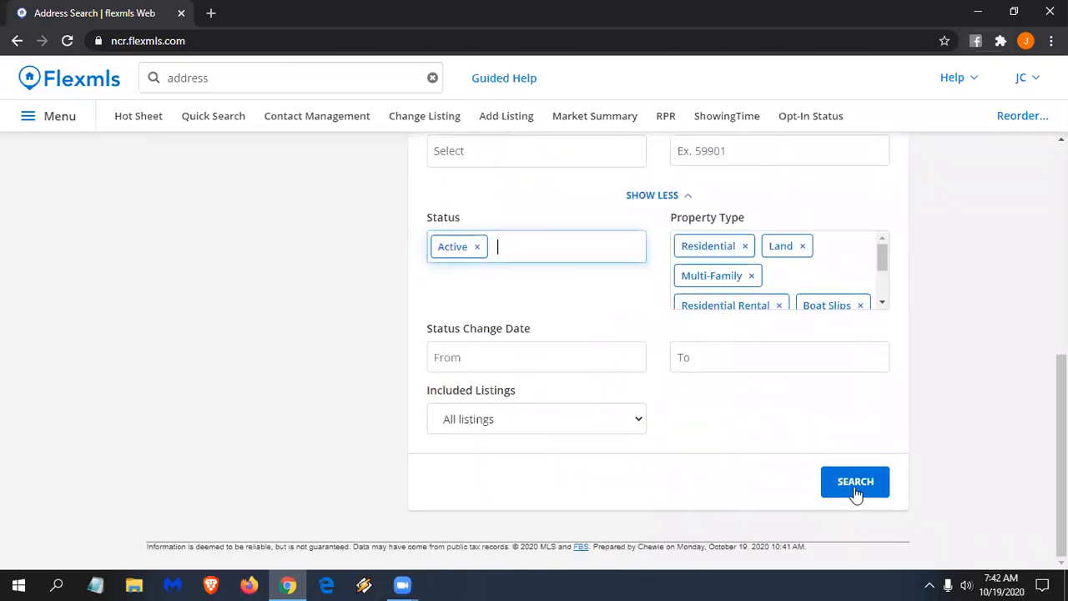
left_click(855, 493)
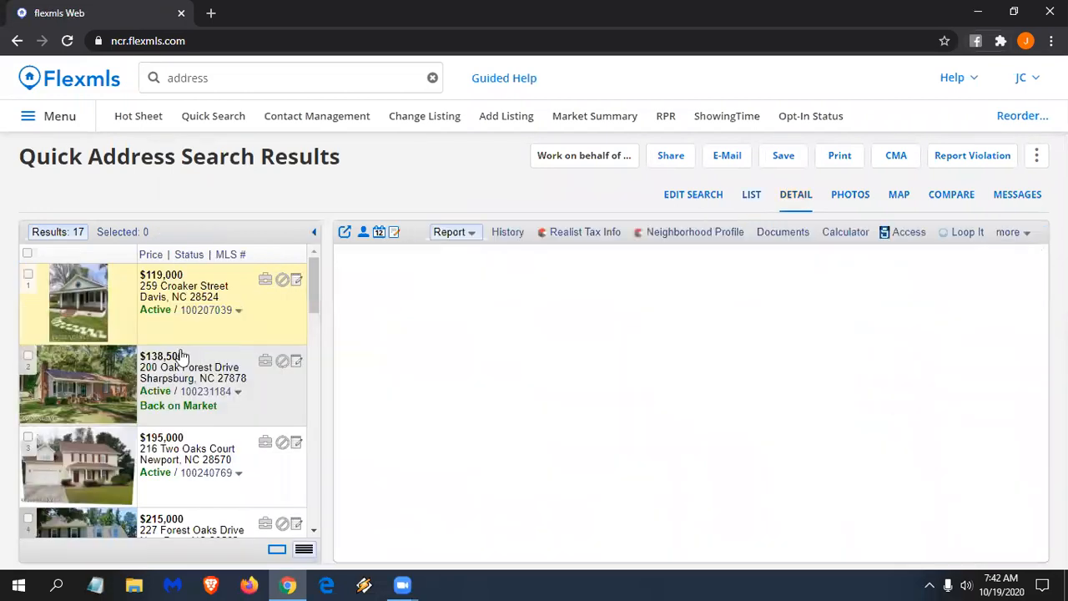
scroll(201, 380, "down", 3)
scroll(234, 400, "down", 2)
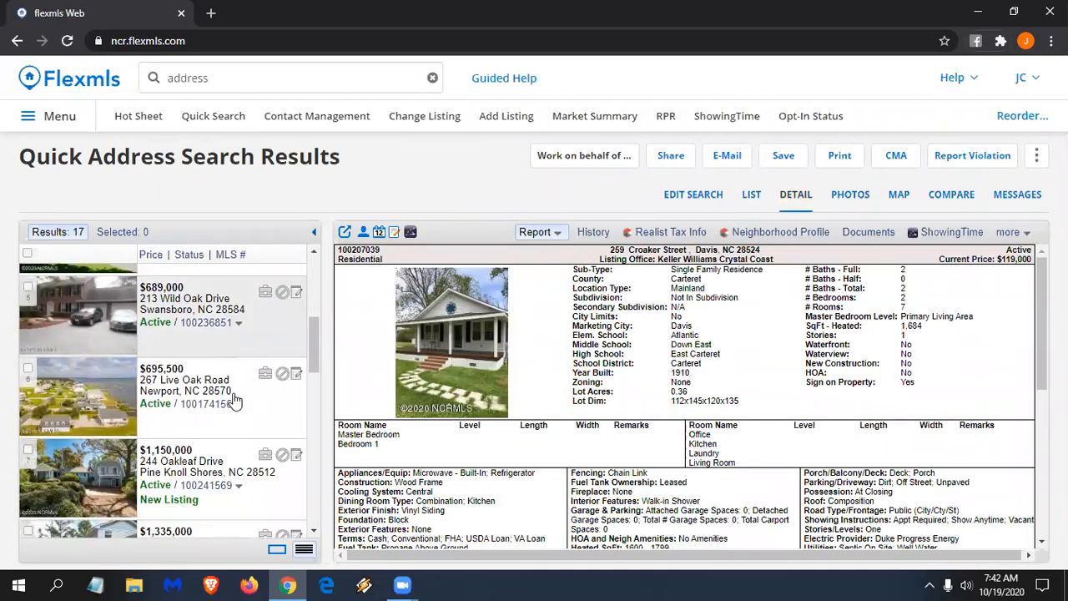
scroll(96, 412, "down", 1)
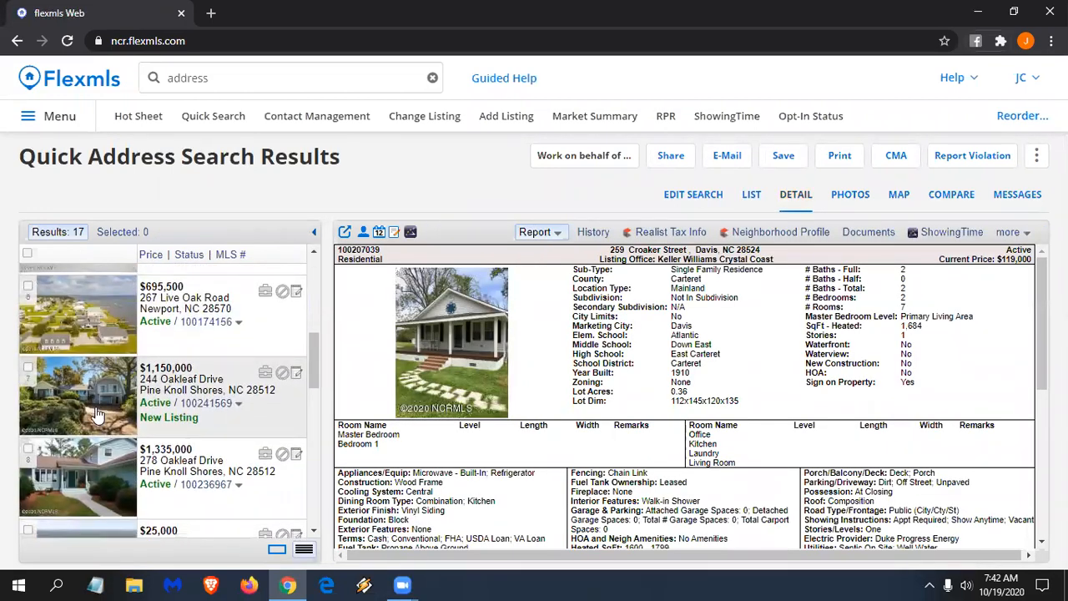
scroll(91, 405, "down", 1)
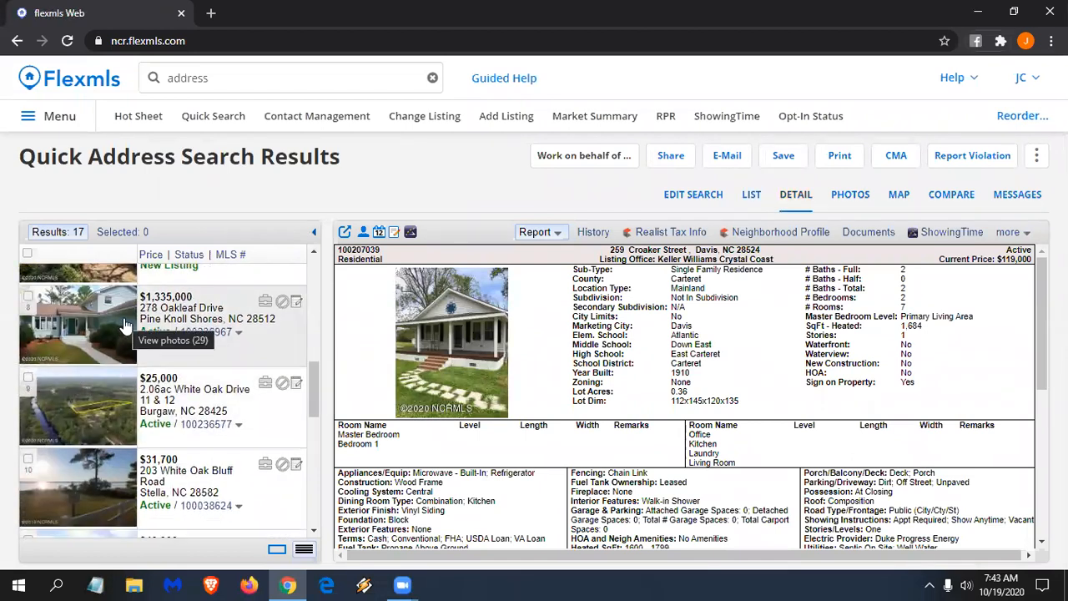
scroll(124, 325, "down", 1)
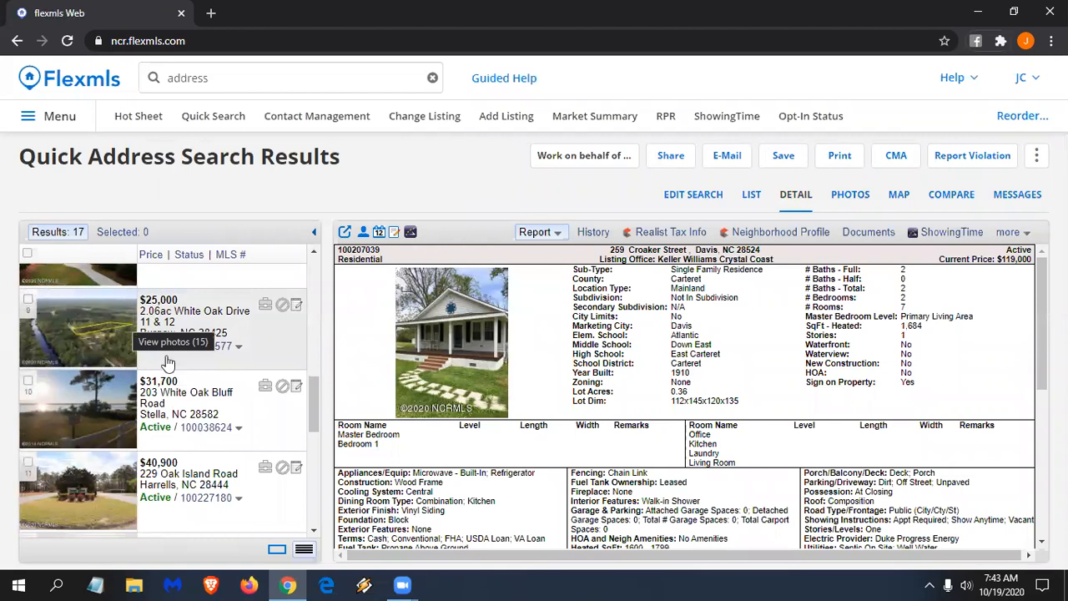
scroll(266, 406, "down", 1)
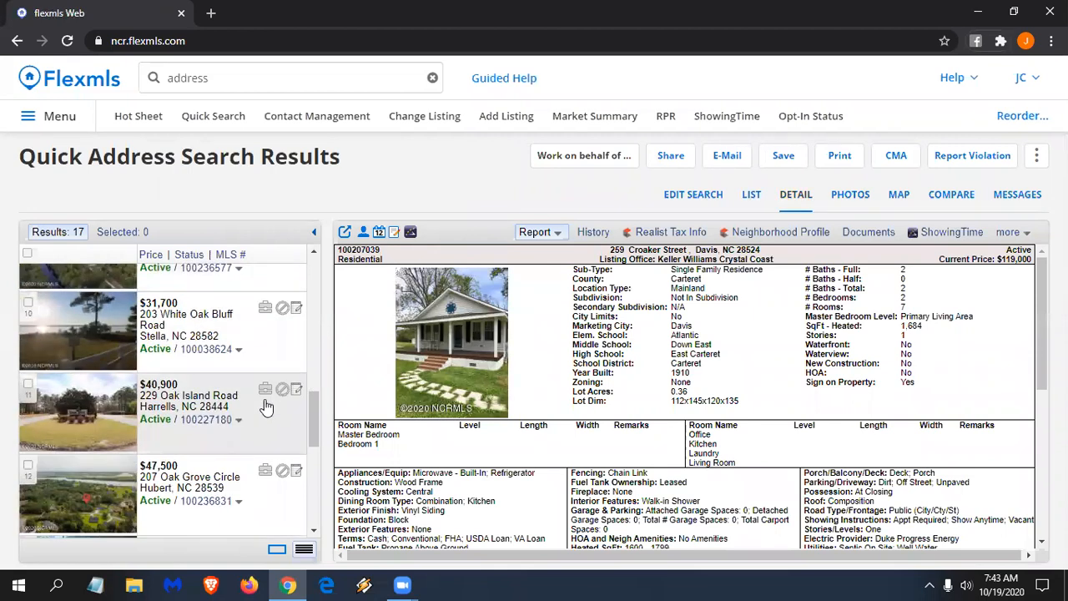
scroll(265, 406, "down", 1)
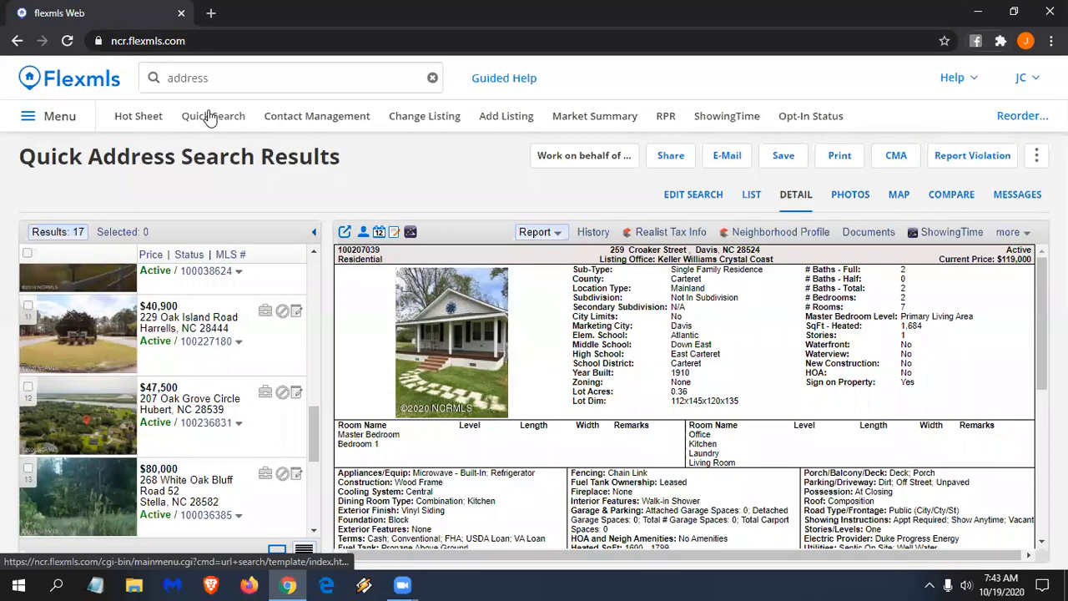
left_click(214, 74)
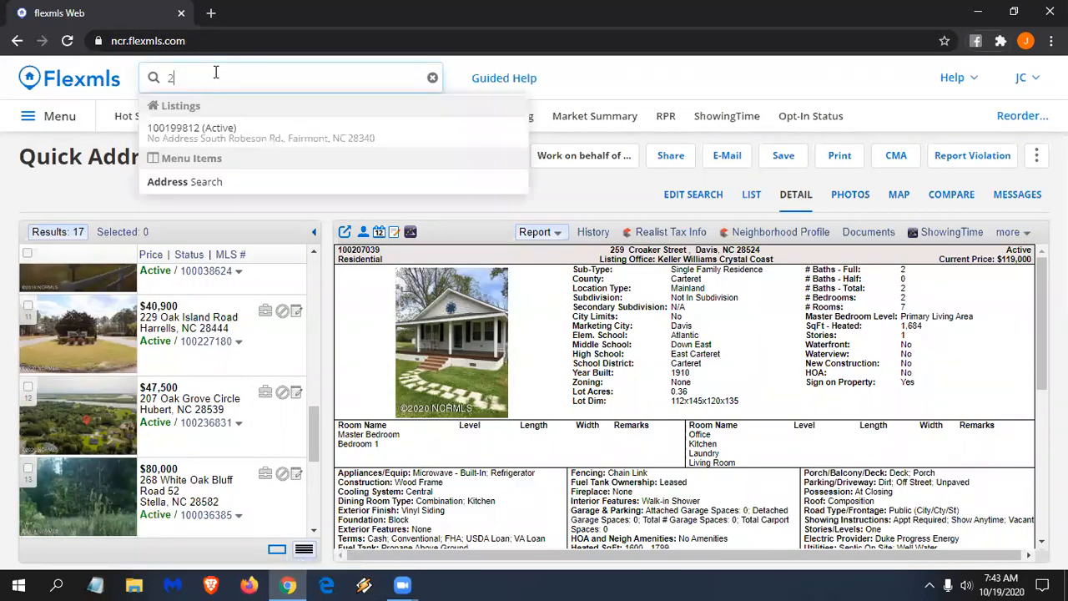
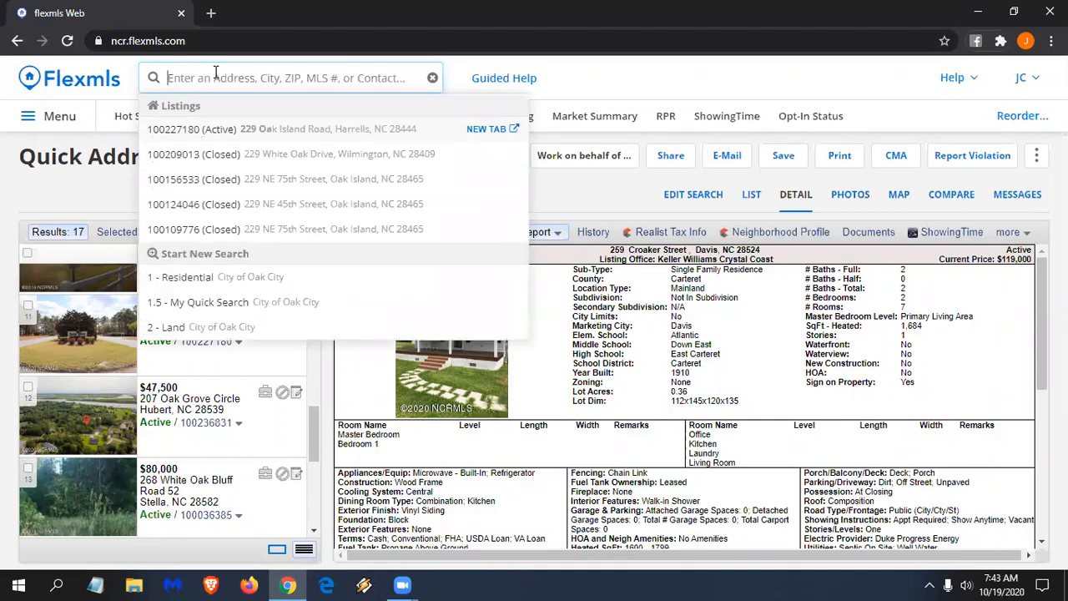
type("address")
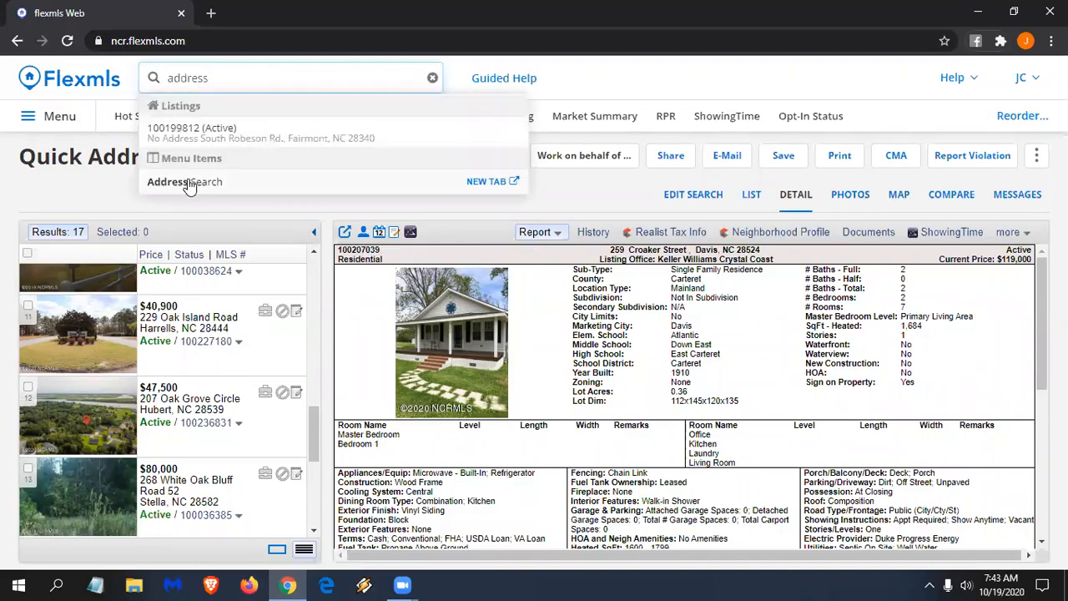
- Reopen Address Search and re-enter the house number range starting at 200 and street name 'oak'
left_click(188, 183)
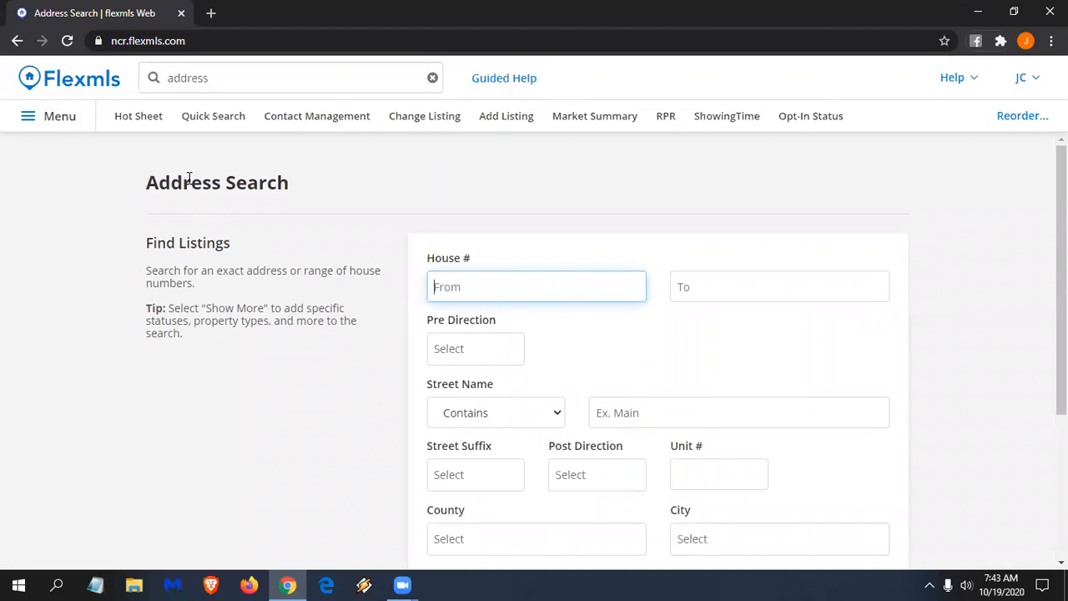
type("200")
left_click(730, 273)
type("299")
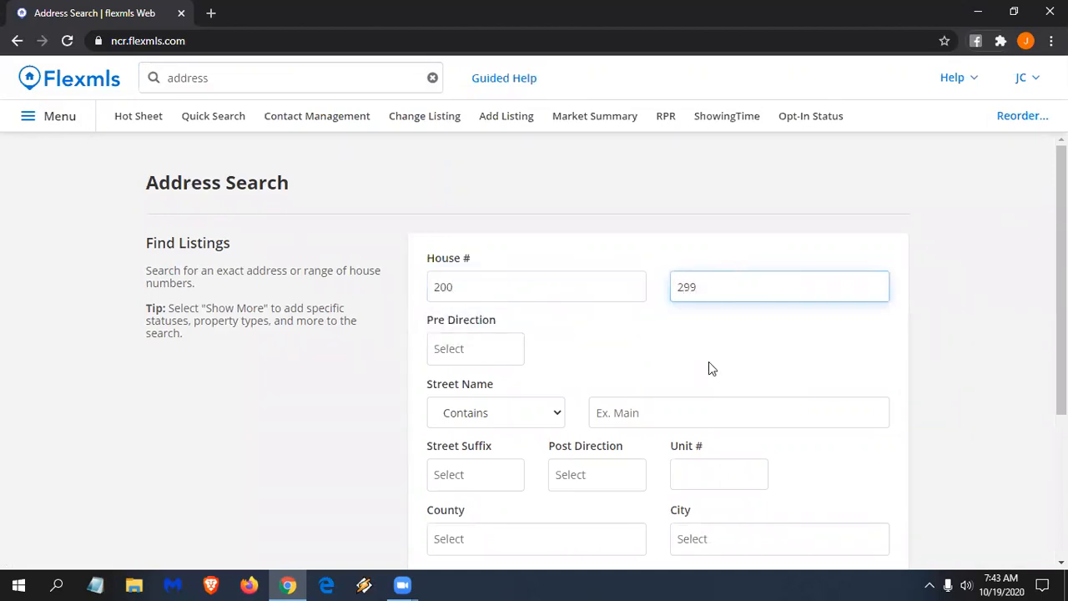
left_click(646, 410)
type("oak")
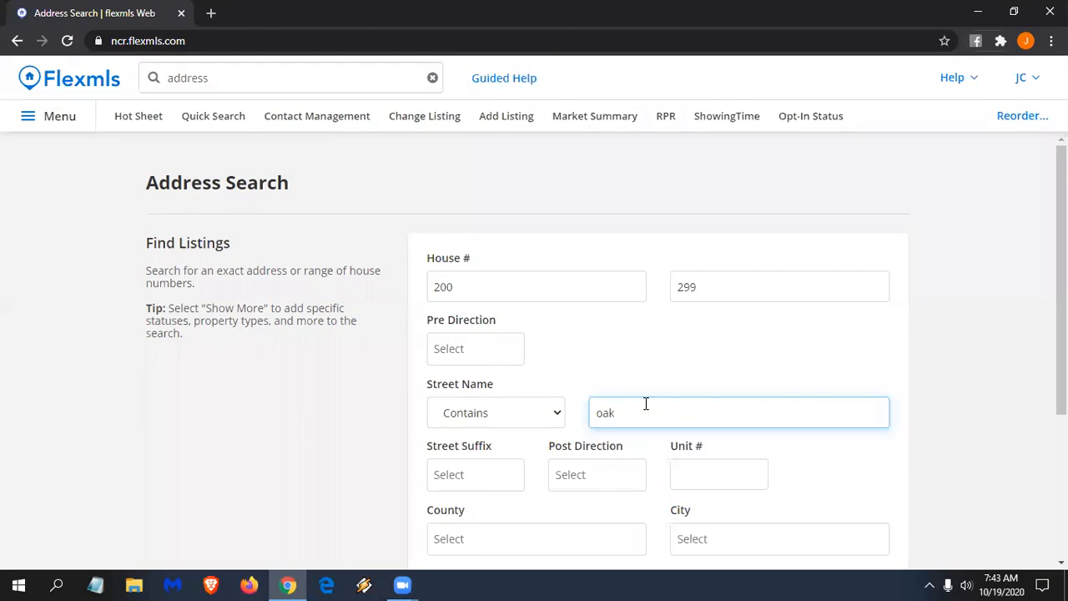
double_click(479, 288)
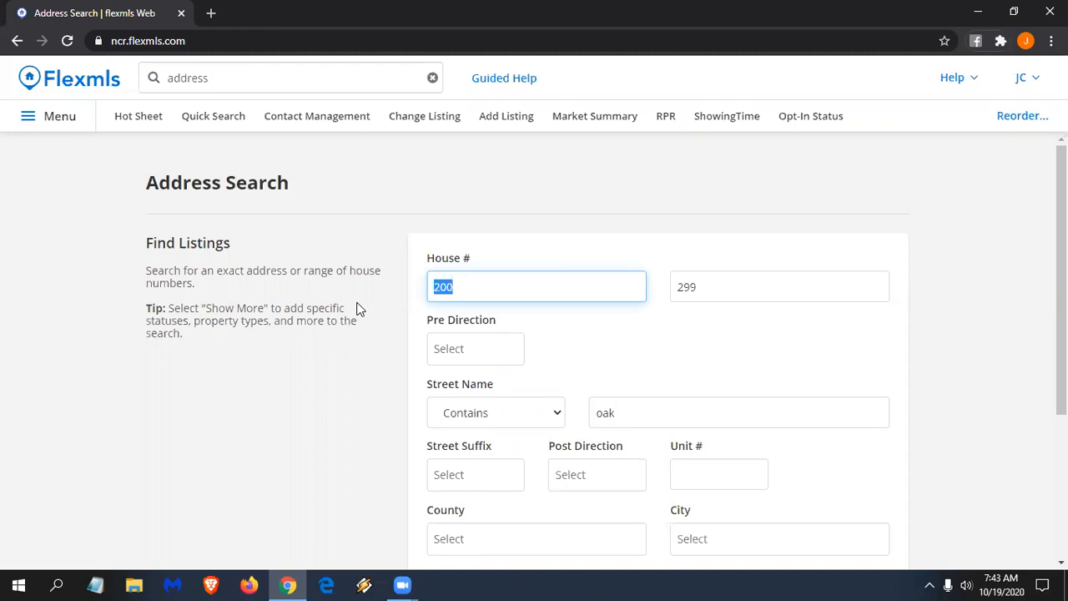
type("55")
left_click(734, 275)
left_click_drag(722, 286, 656, 296)
type("55")
left_click(644, 419)
key("BackSpace")
key("BackSpace")
key("BackSpace")
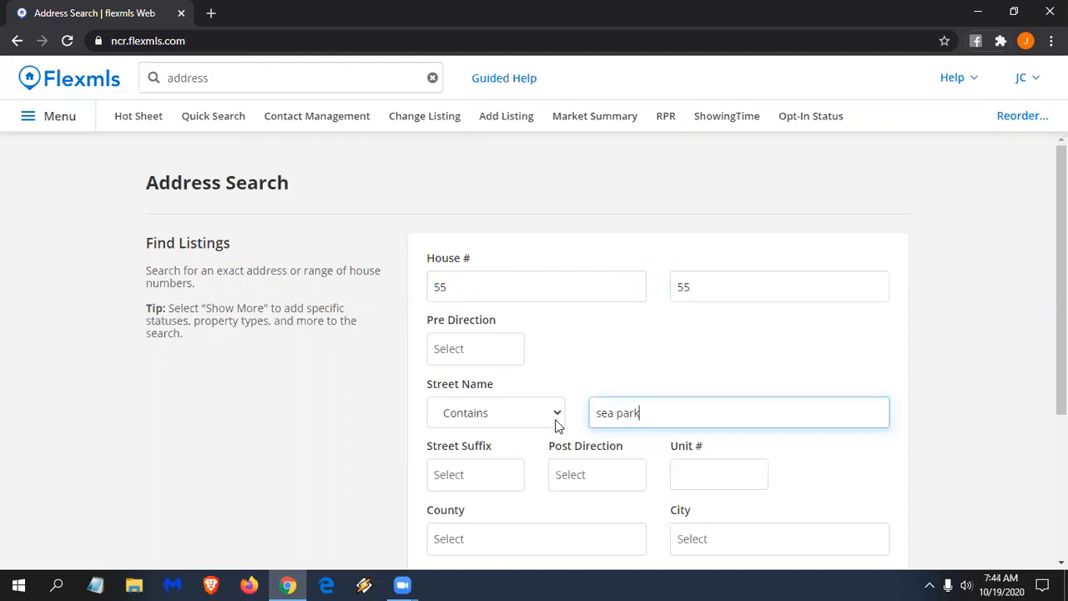
- Show the extra criteria and set Status to Closed
scroll(715, 429, "down", 1)
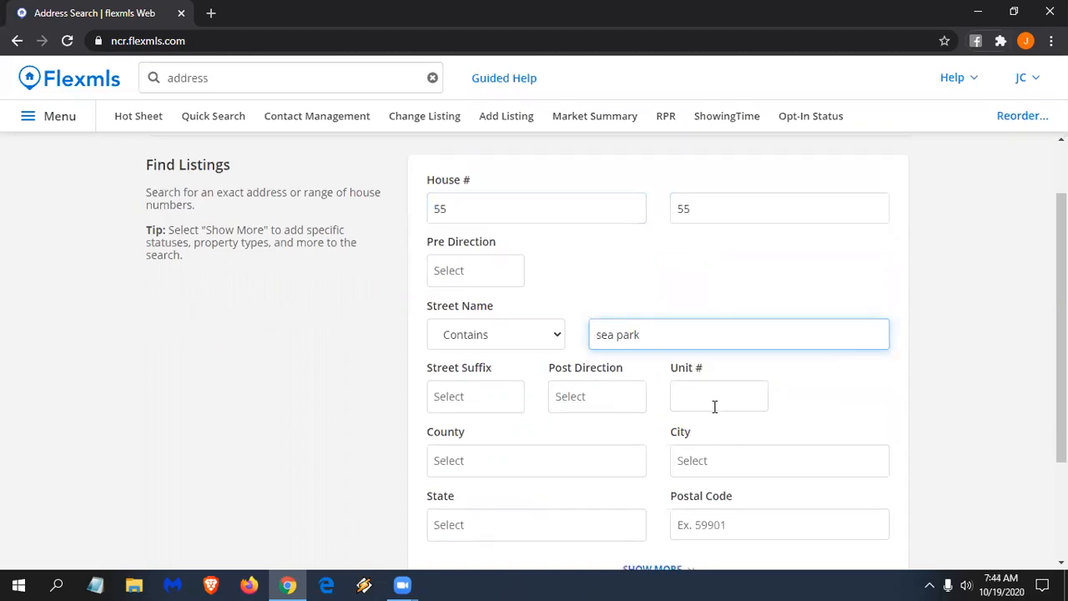
scroll(654, 362, "down", 2)
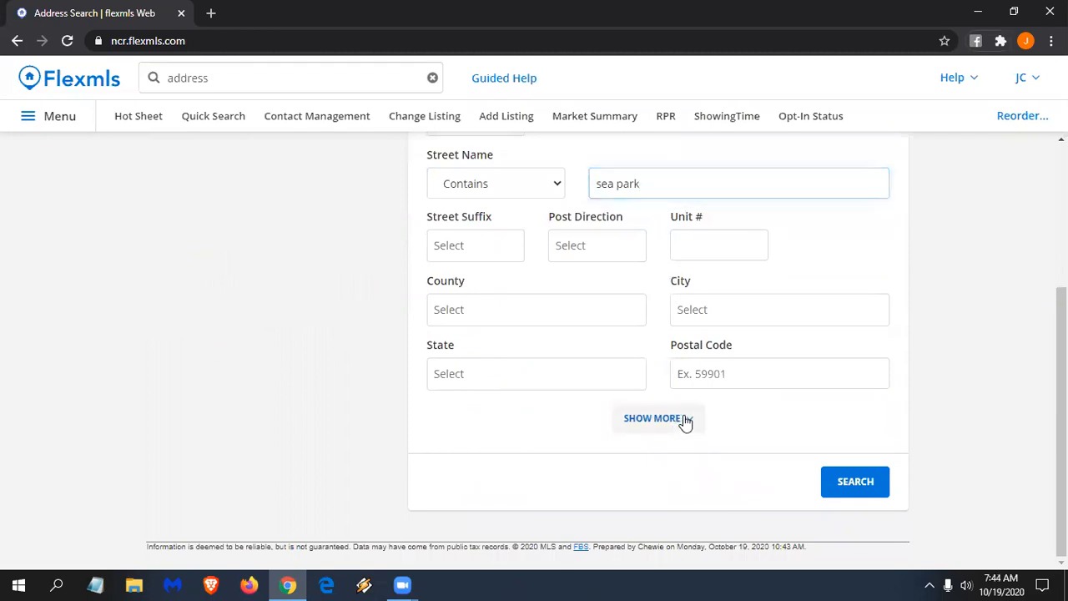
left_click(683, 419)
scroll(699, 380, "down", 1)
scroll(681, 383, "down", 2)
left_click(534, 387)
scroll(486, 492, "down", 2)
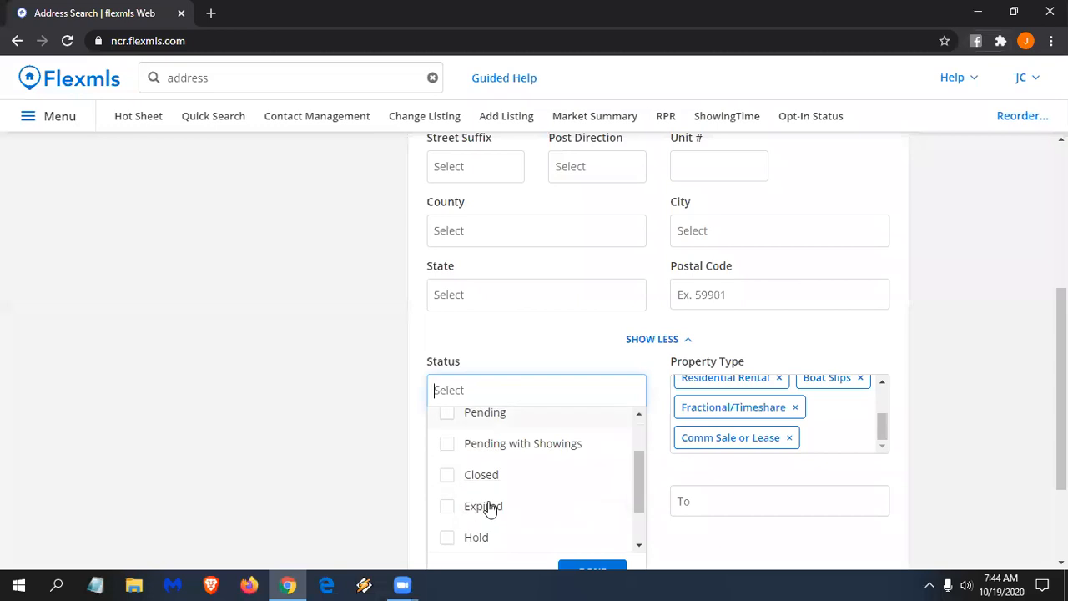
left_click(486, 472)
scroll(612, 525, "down", 1)
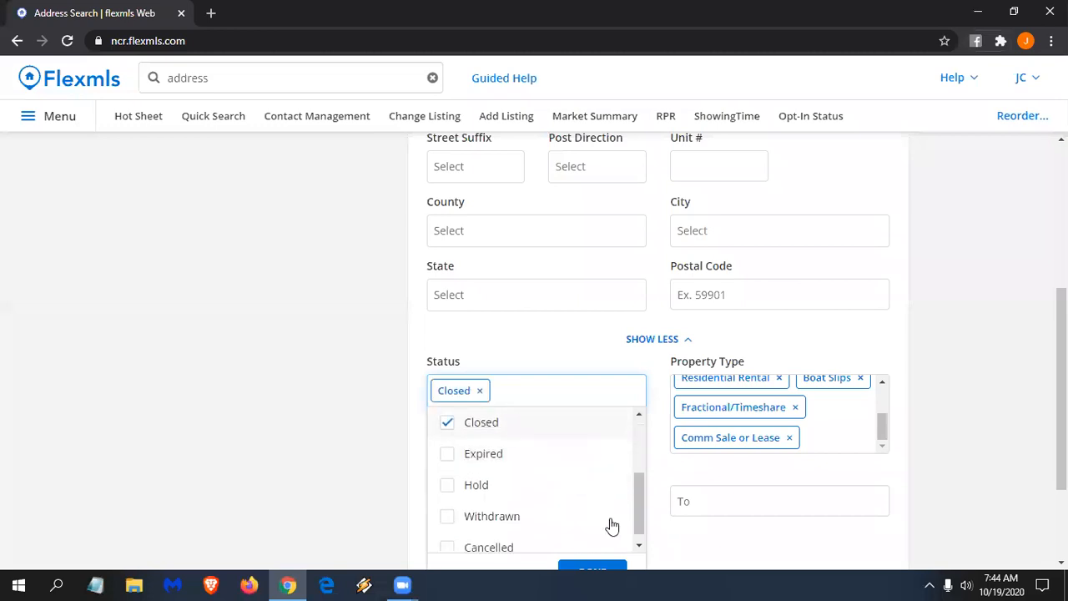
left_click(593, 569)
- Set the Status Change Date From to 4/19/2020
scroll(431, 467, "down", 2)
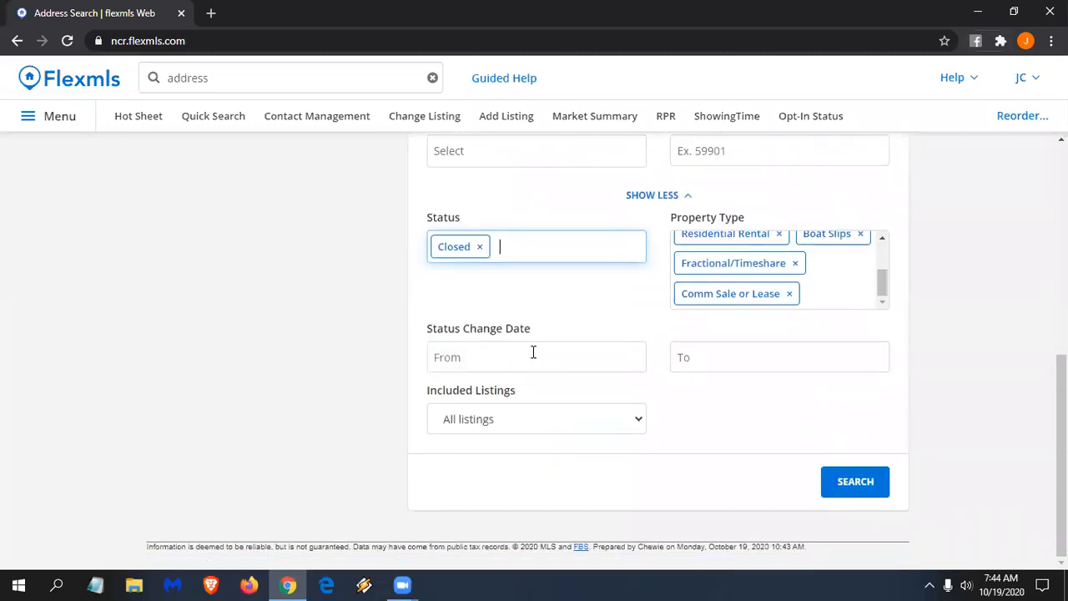
left_click(533, 352)
type("4/")
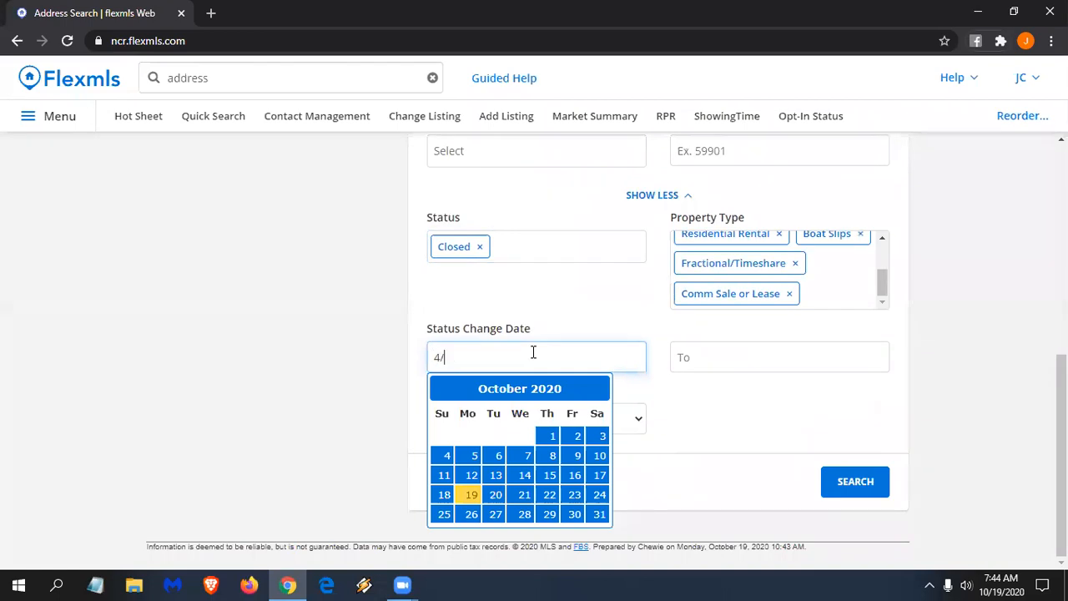
type("19/2020")
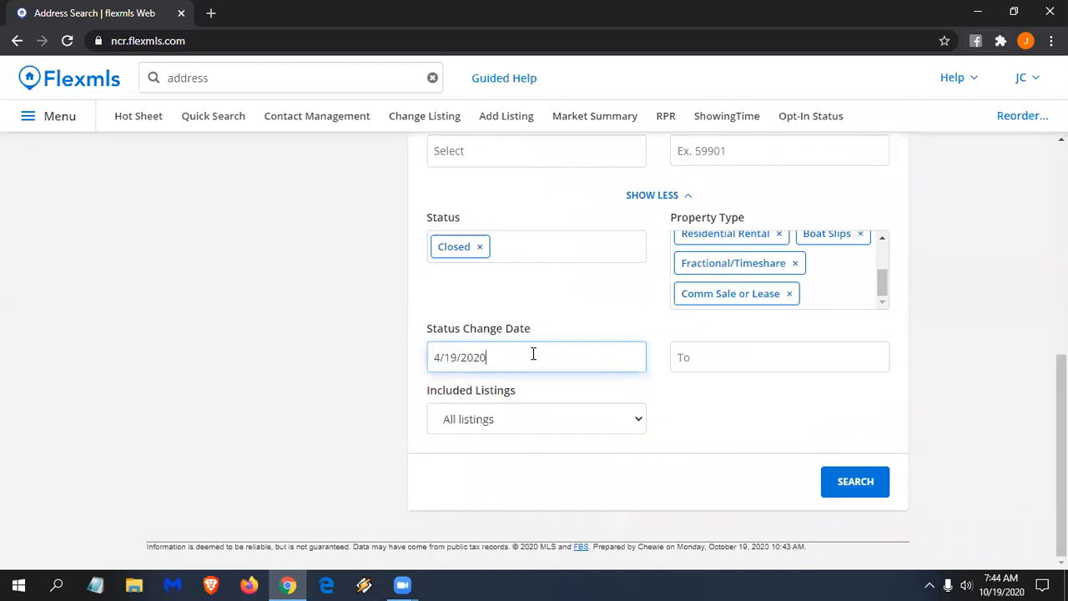
scroll(684, 404, "up", 3)
scroll(708, 396, "up", 2)
scroll(783, 286, "up", 5)
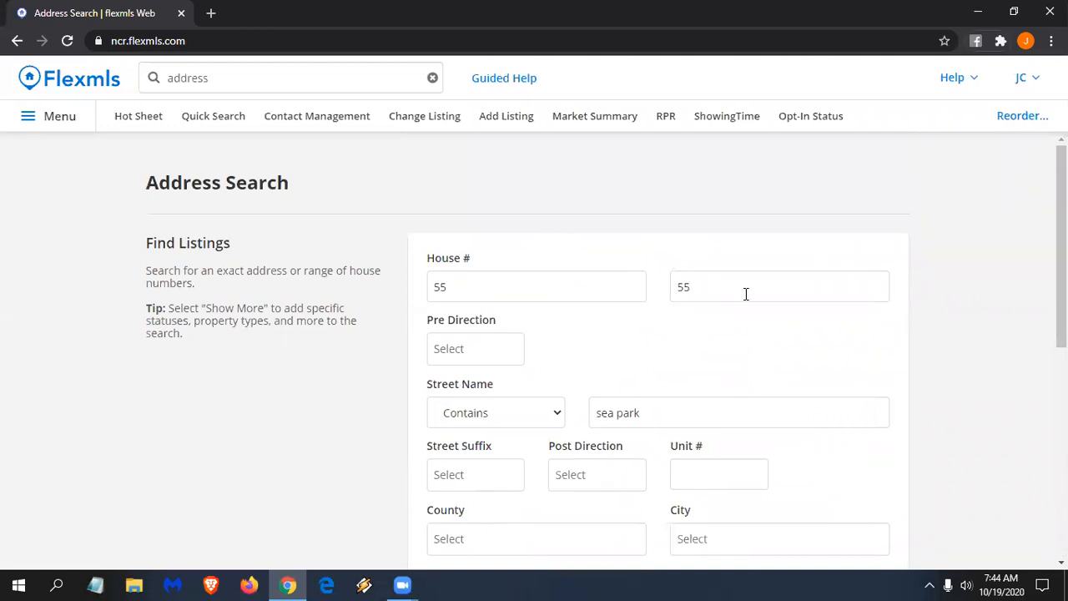
- Change the upper house number to 59 and clear 'address' from the quick search box
double_click(709, 284)
type("59")
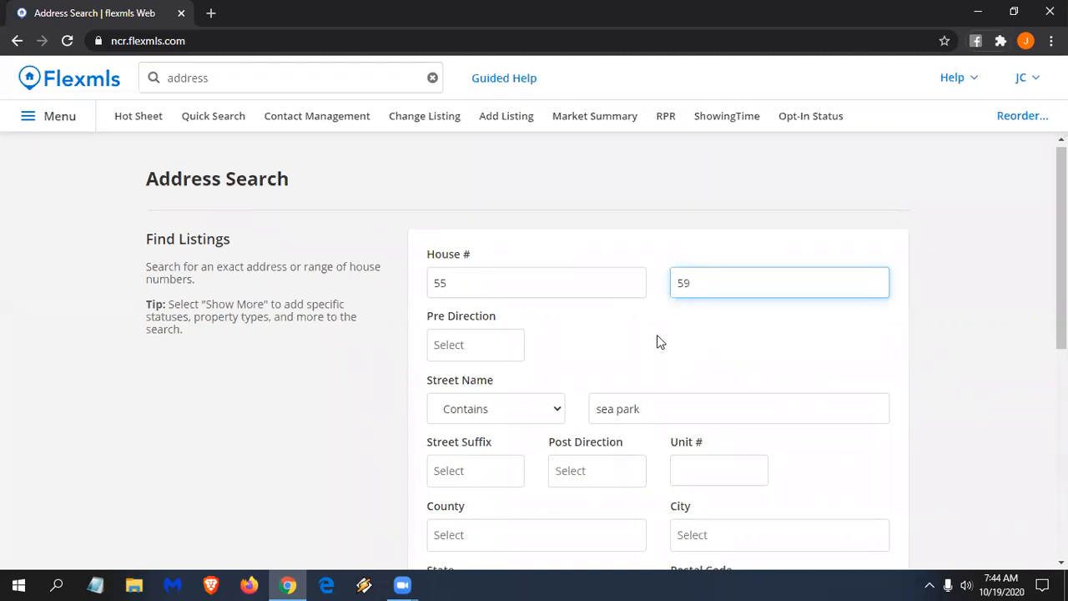
scroll(375, 268, "down", 1)
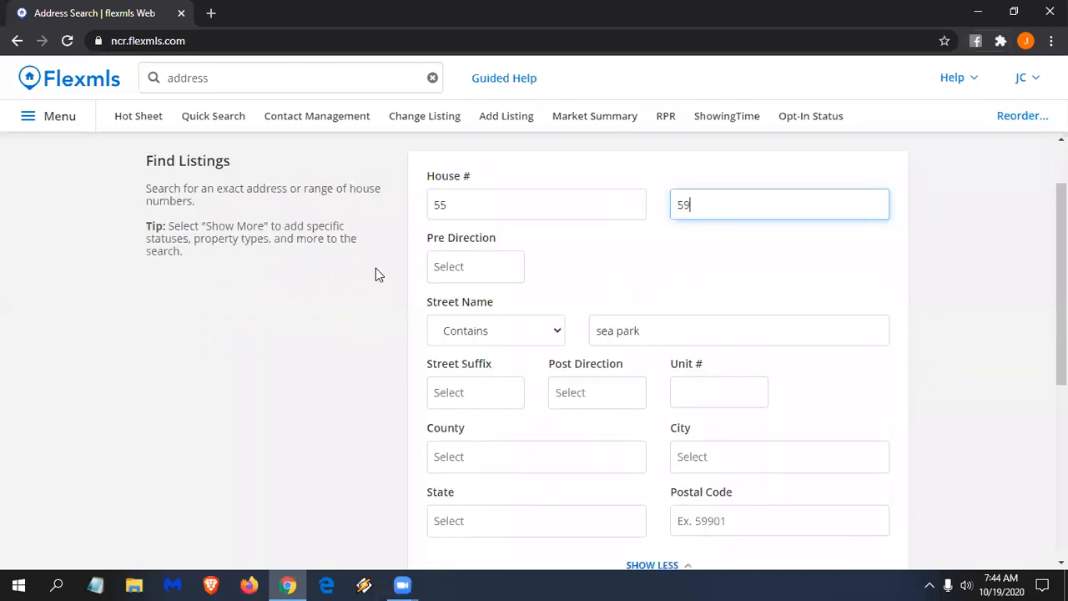
left_click(254, 73)
key("BackSpace")
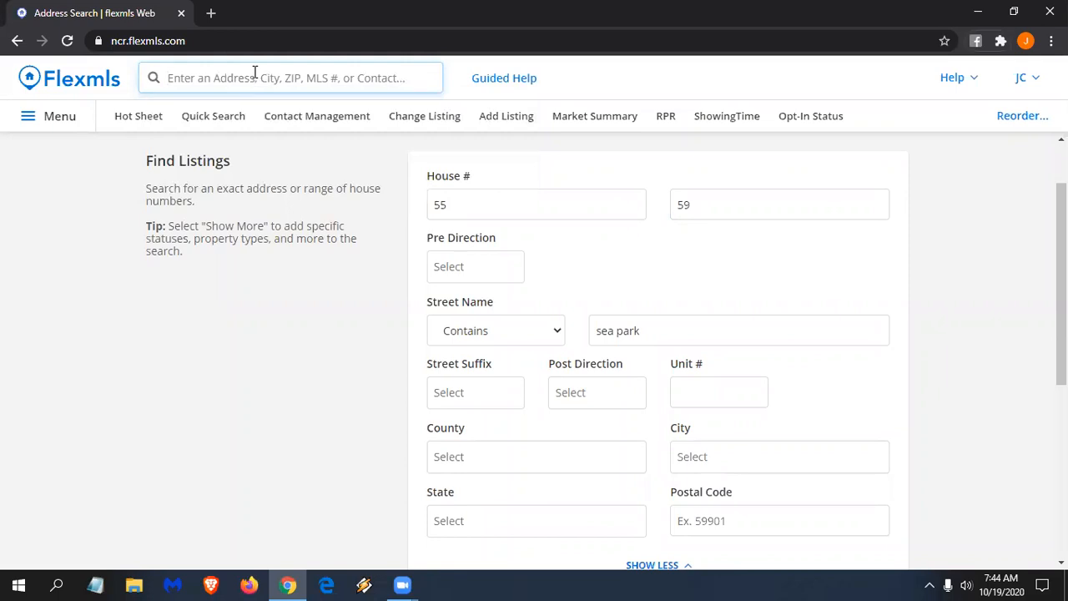
- Submit the empty quick search to go to the home dashboard, which shows Contacts and the Tarboro, Rocky Mount and Nashville hot sheets
key("Return")
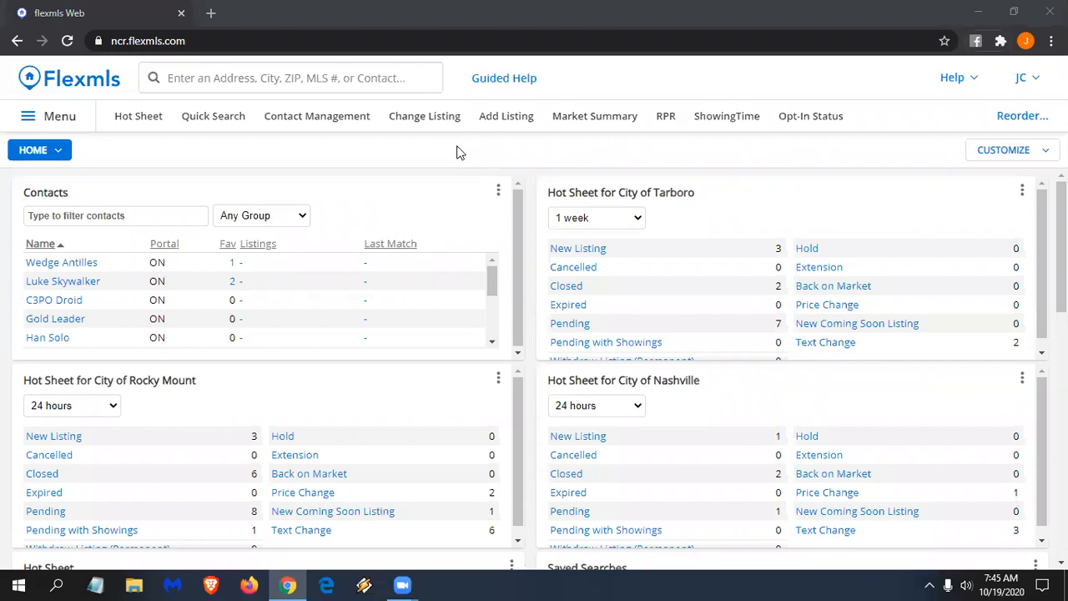
- Start a new Residential search limited to the Manufactured Home sub-type
left_click(231, 122)
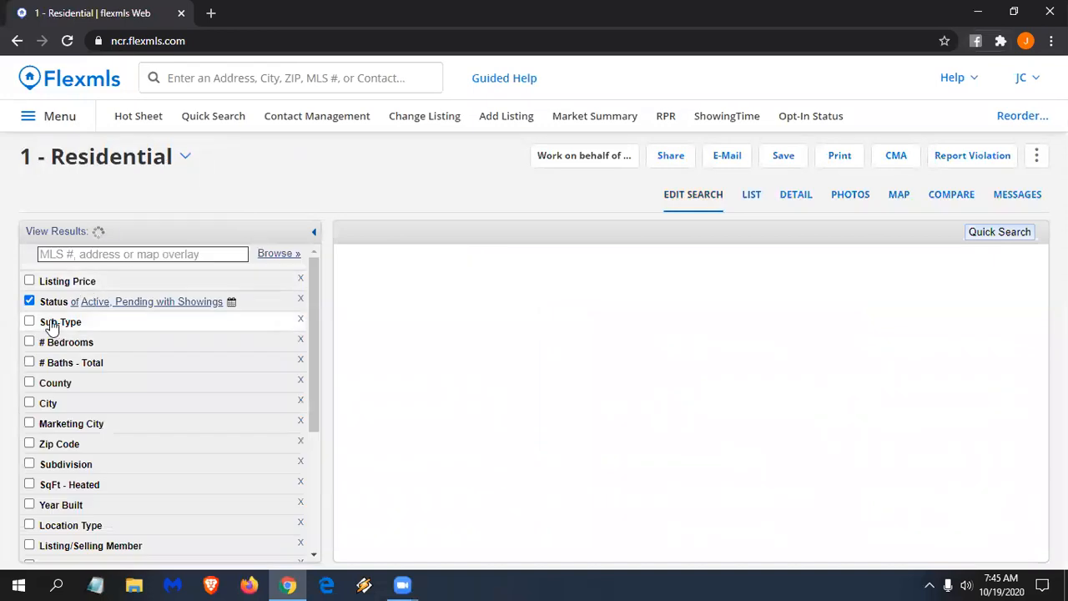
left_click(52, 325)
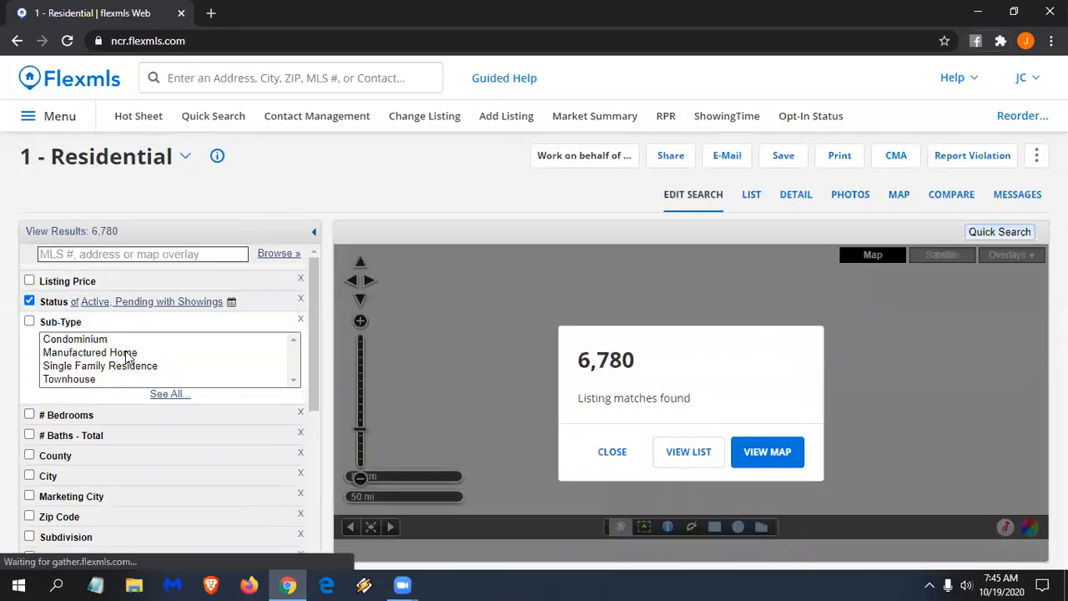
left_click(127, 352)
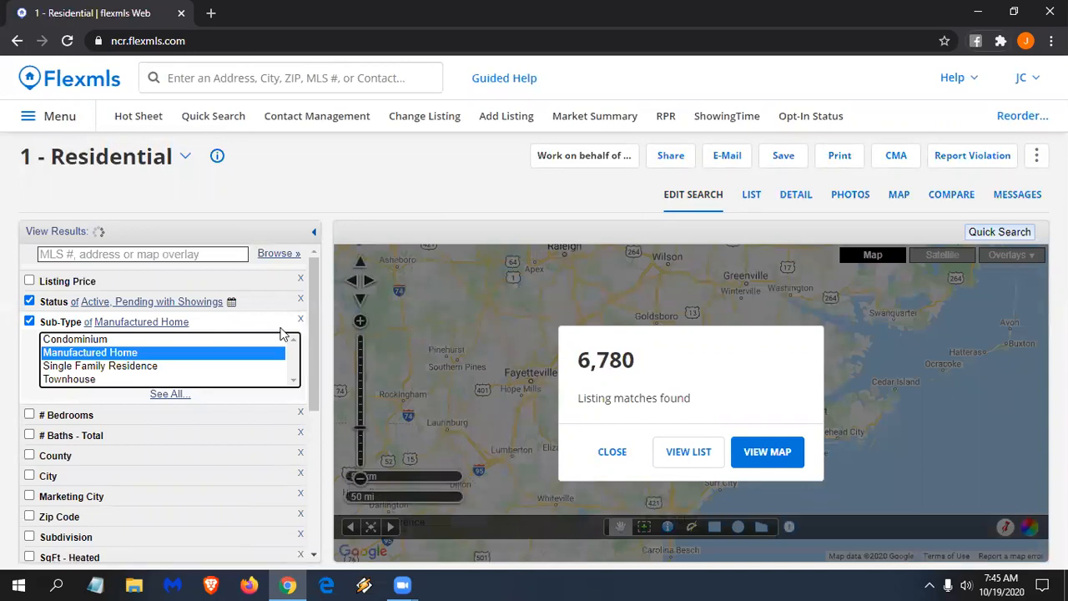
left_click(612, 453)
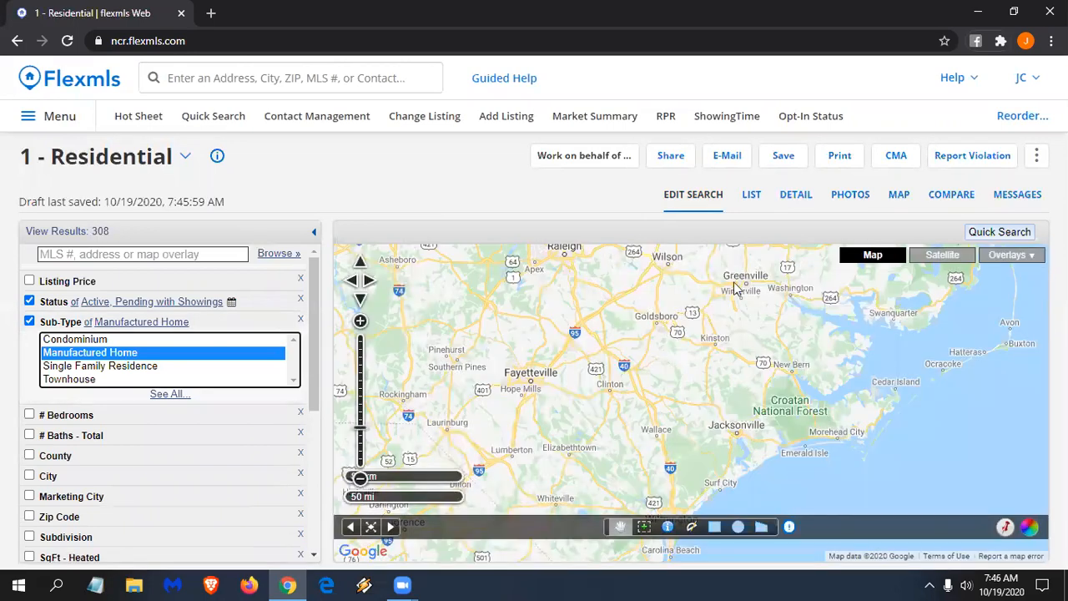
left_click(750, 202)
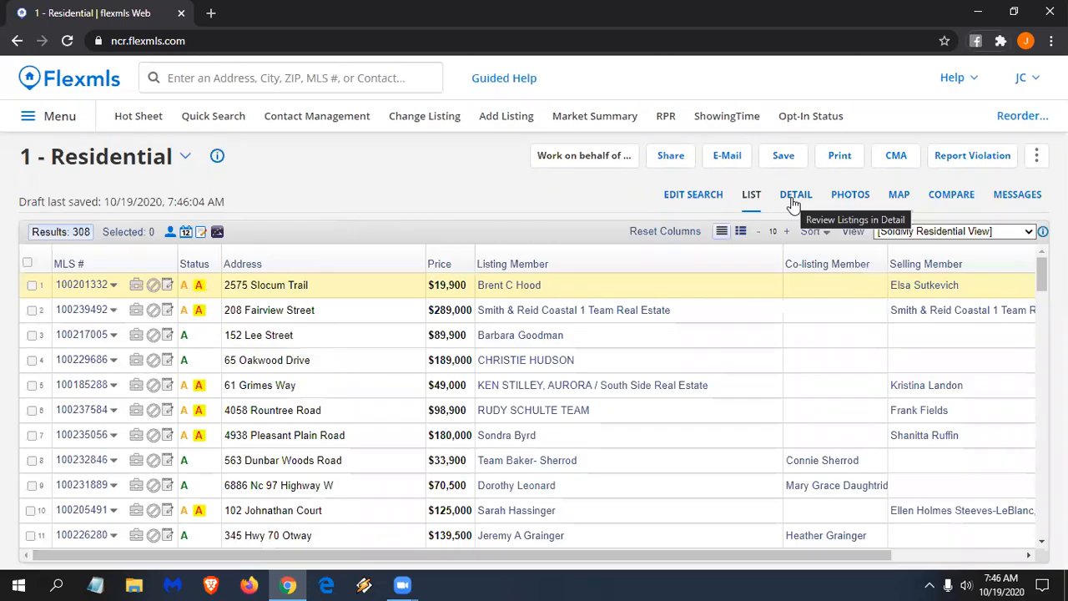
left_click(794, 200)
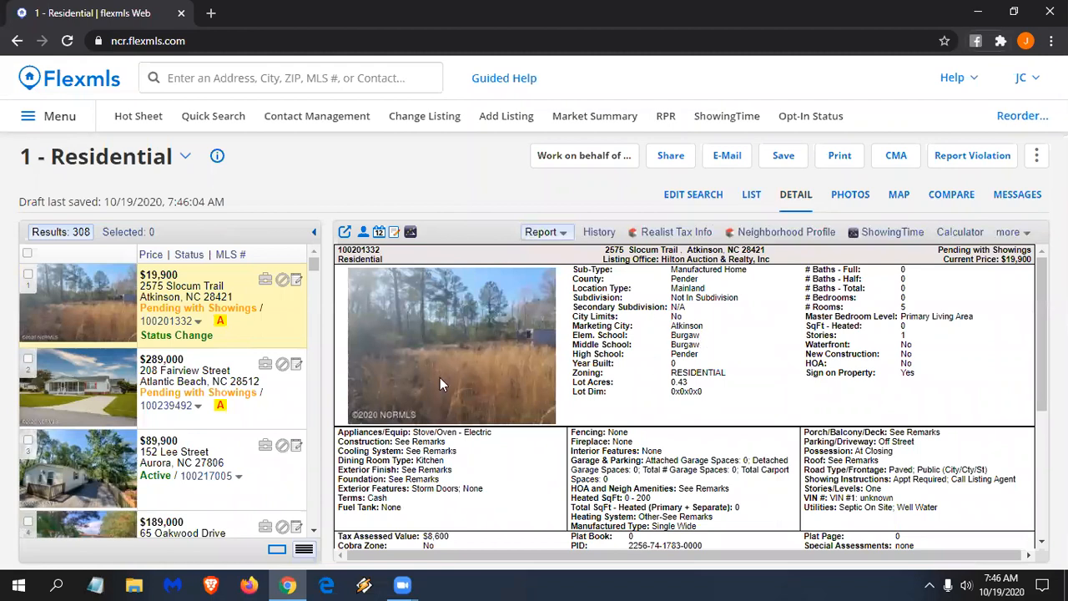
scroll(756, 373, "down", 1)
scroll(757, 373, "down", 1)
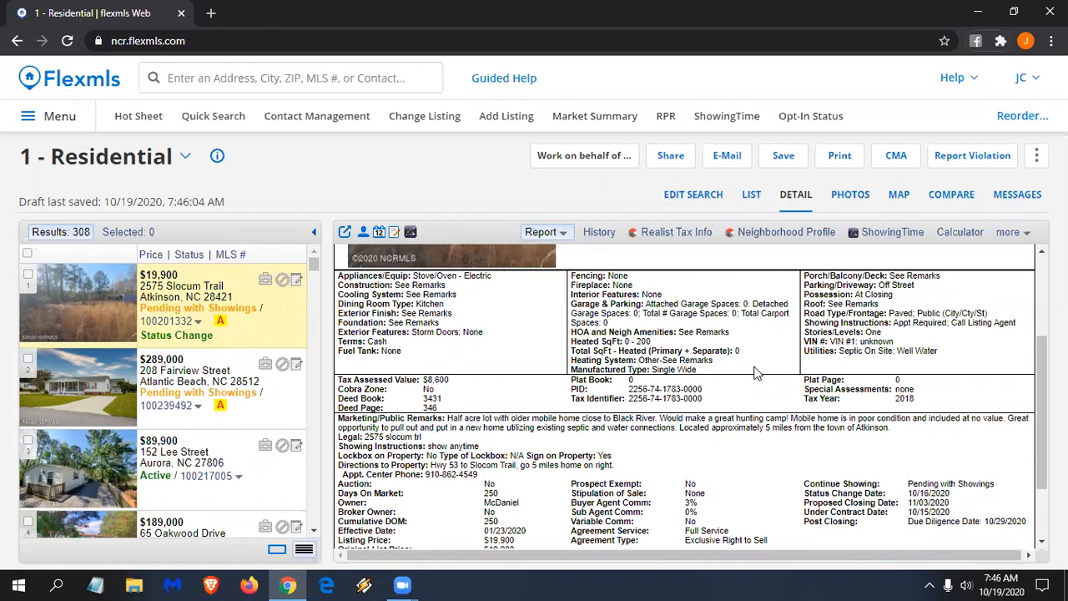
scroll(756, 373, "up", 2)
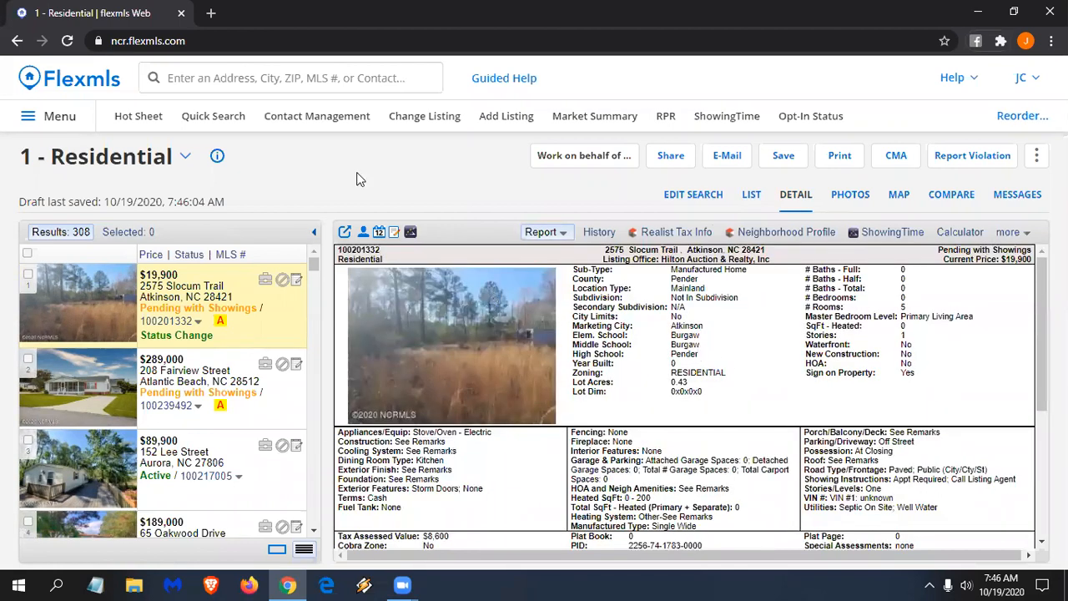
left_click(339, 79)
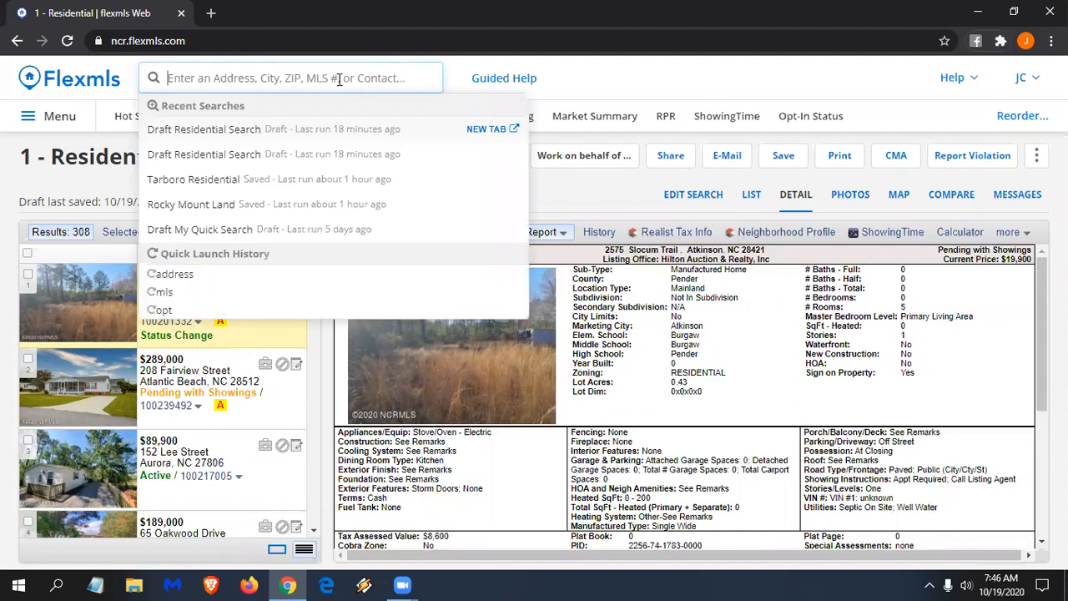
type("10020")
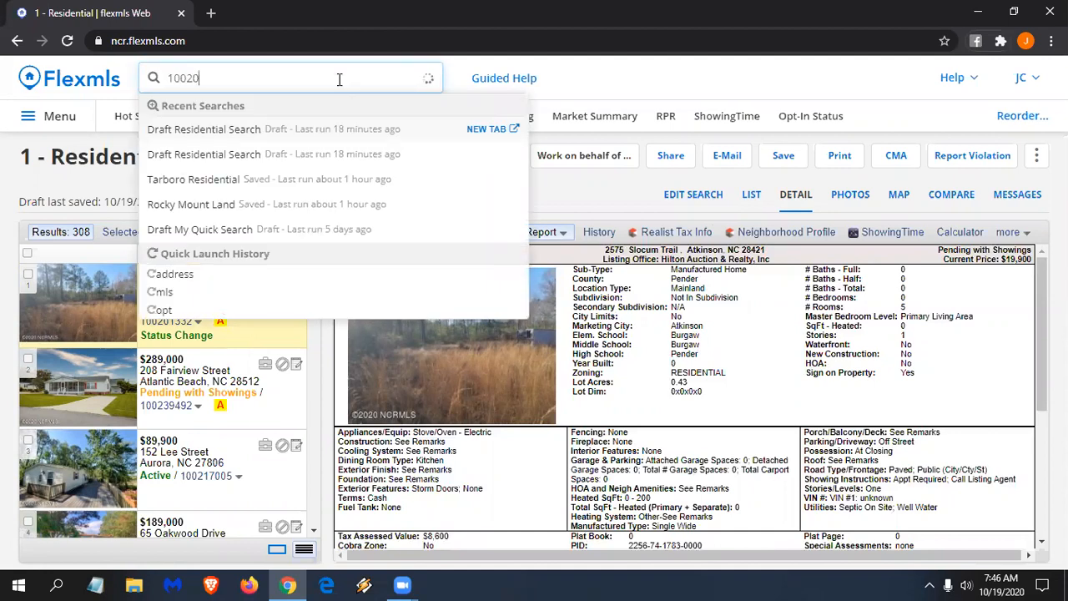
type("8615")
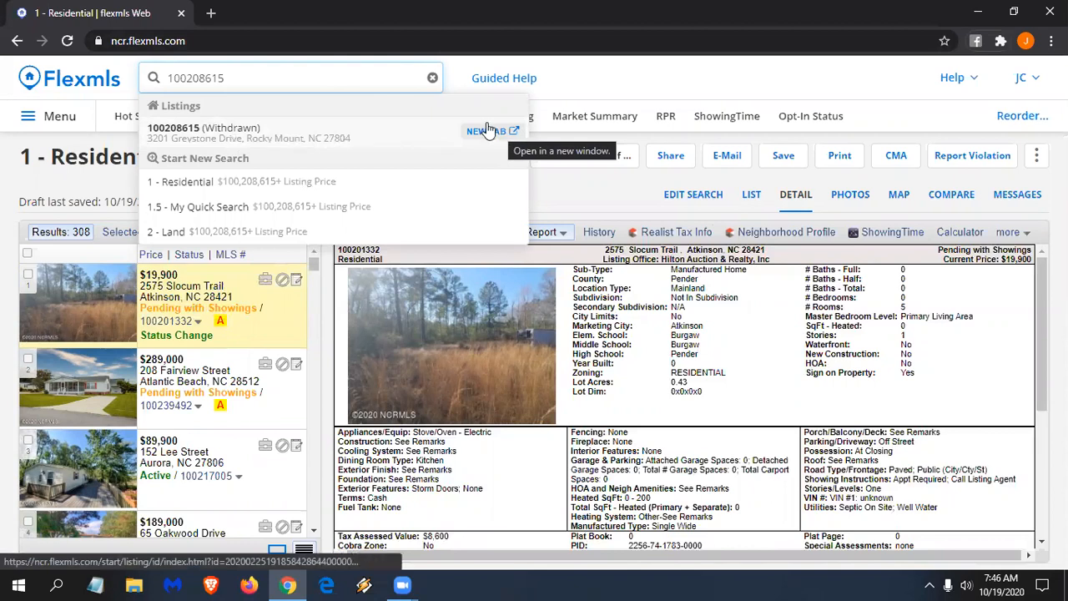
left_click_drag(226, 78, 216, 77)
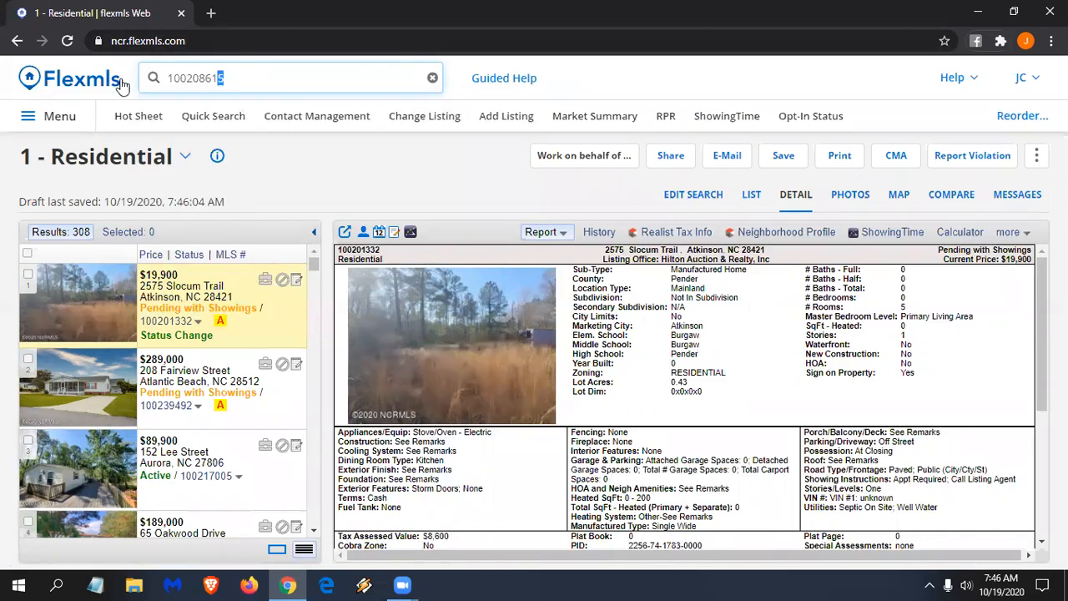
left_click(279, 78)
key("BackSpace")
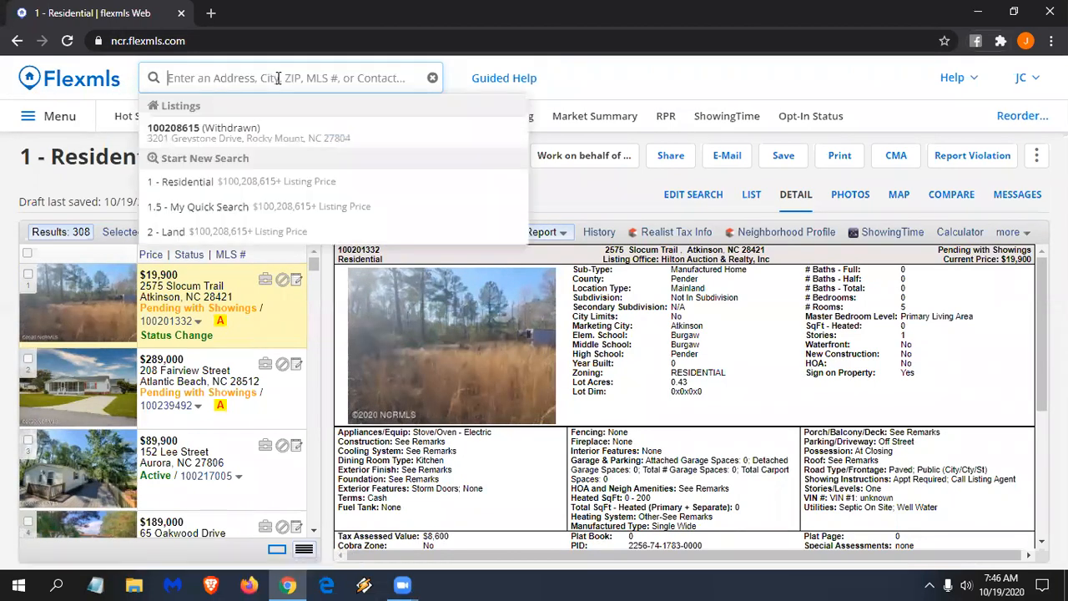
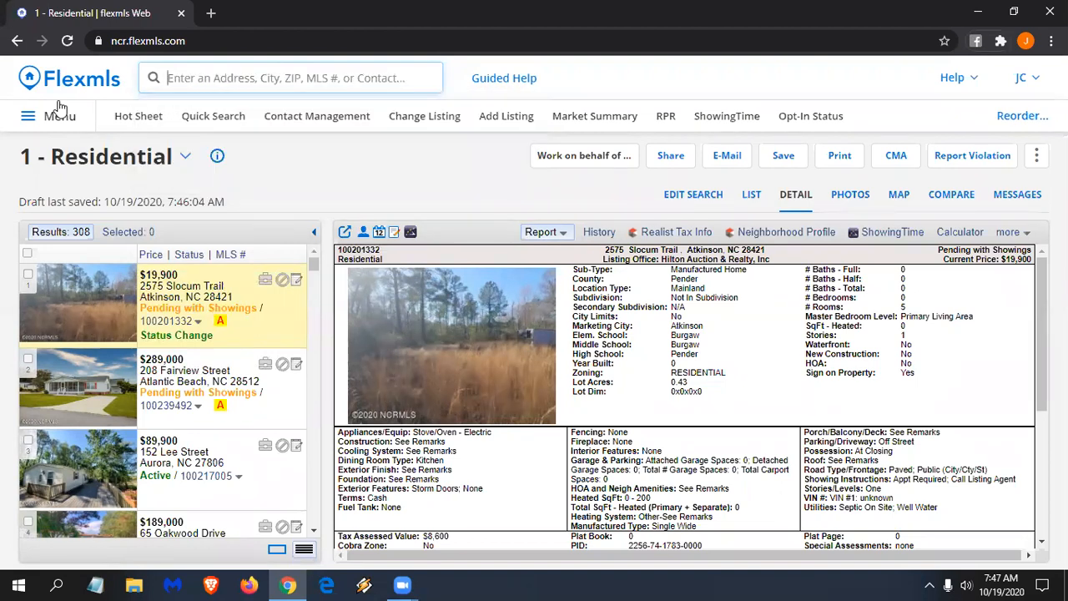
- Run a Residential quick search within 1 mile of MLS 100208615 and view its criteria map
type("1 mil")
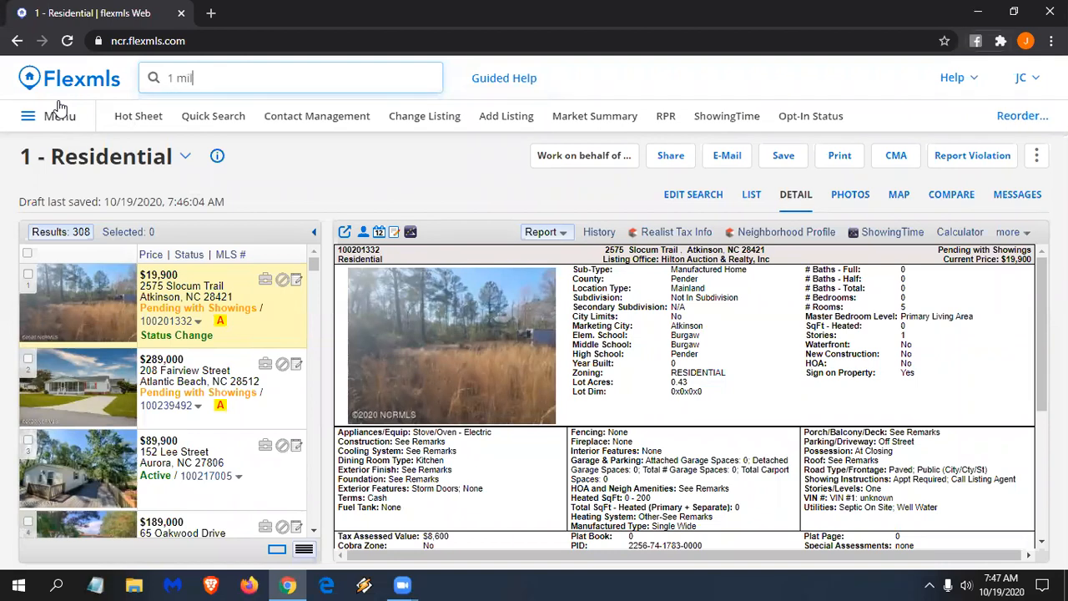
type("e from")
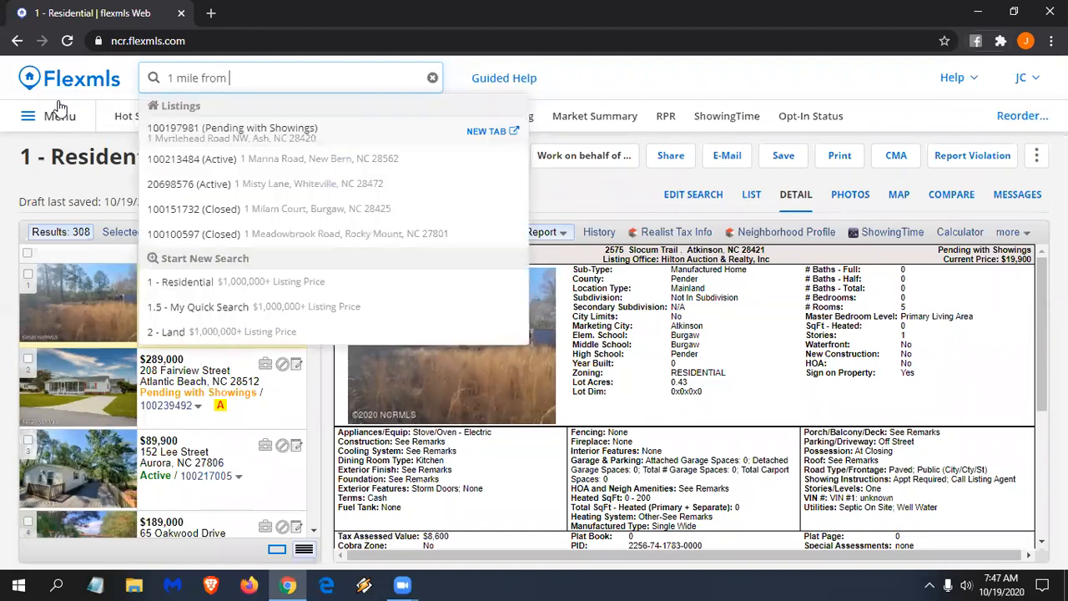
type(" 10020")
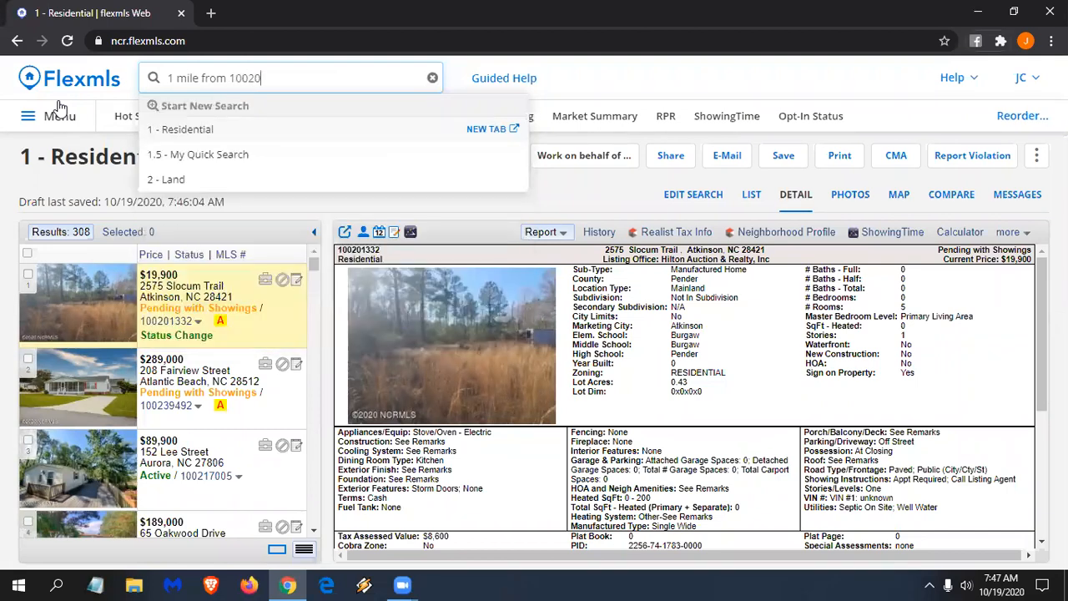
type("8615")
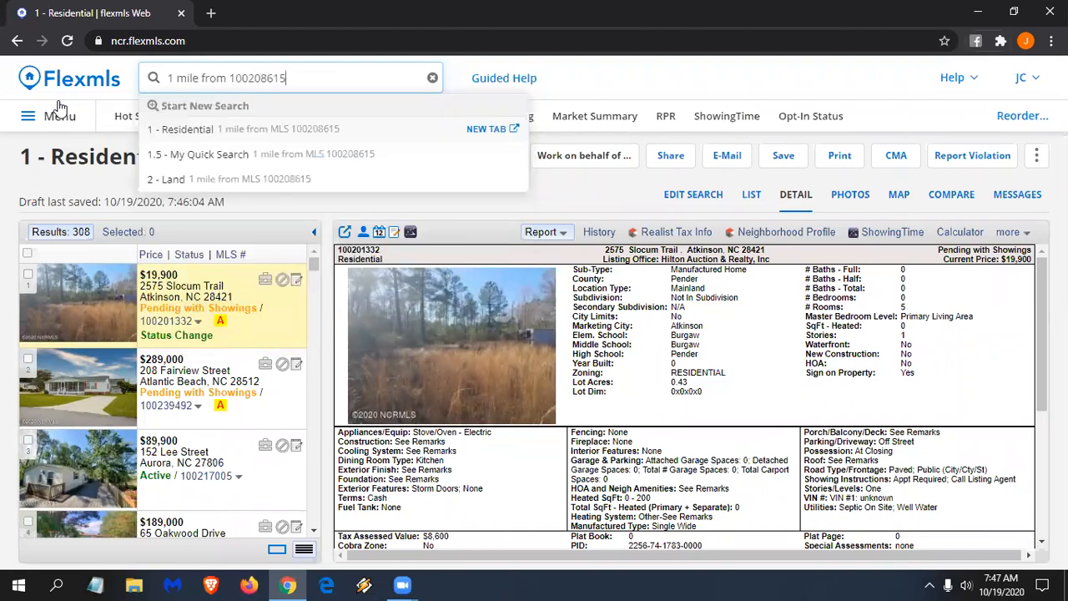
left_click(221, 134)
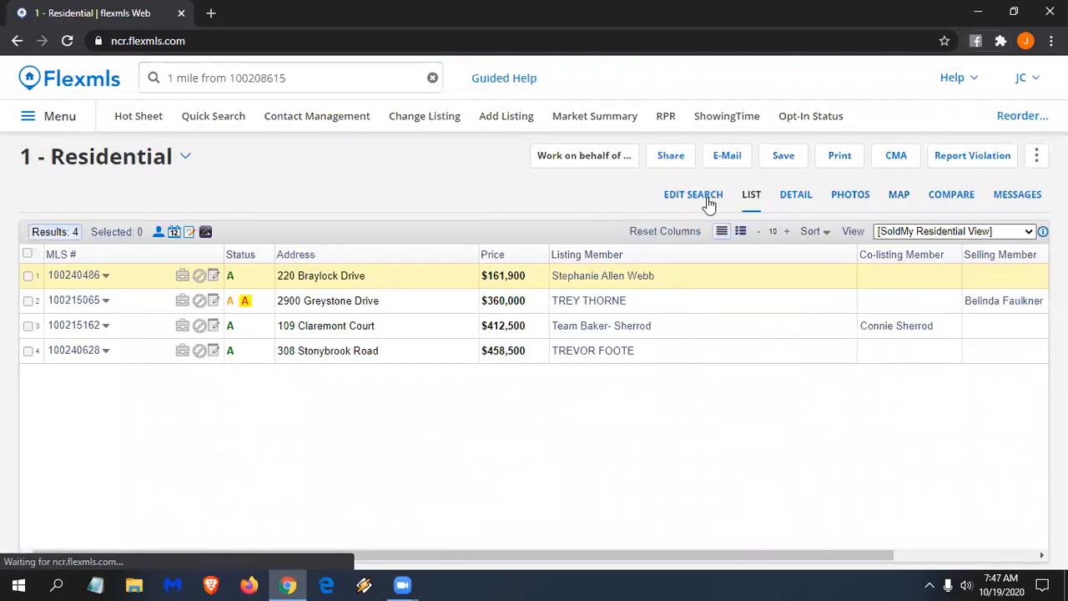
left_click(707, 200)
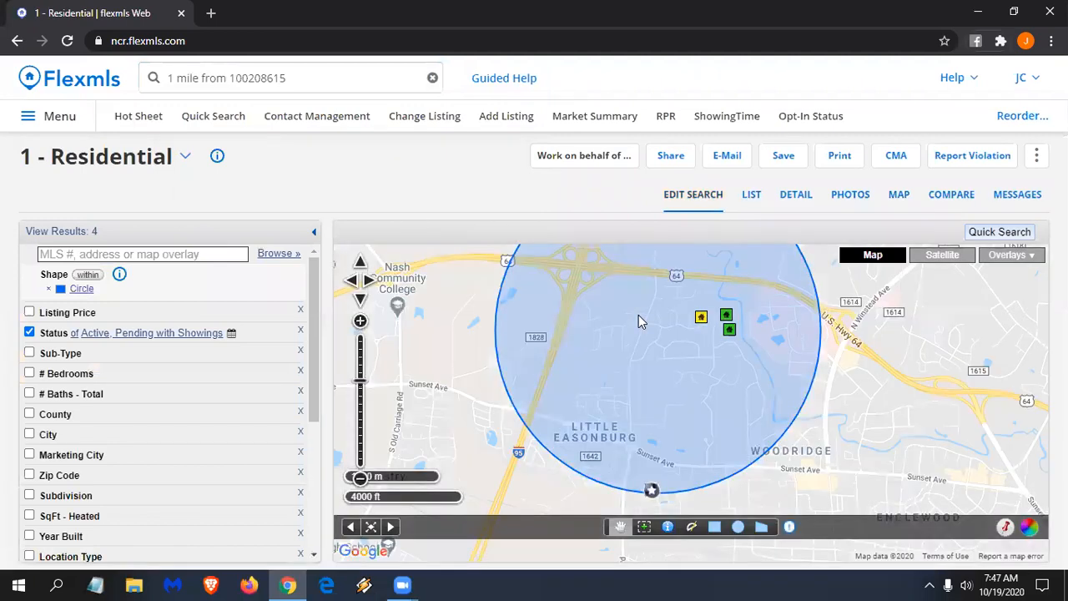
left_click(301, 77)
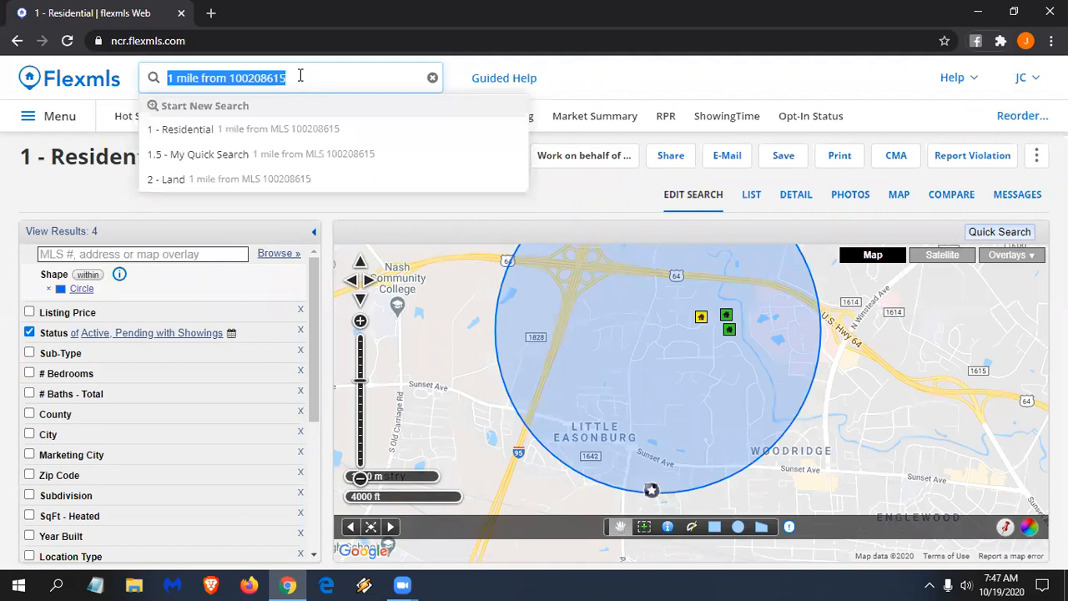
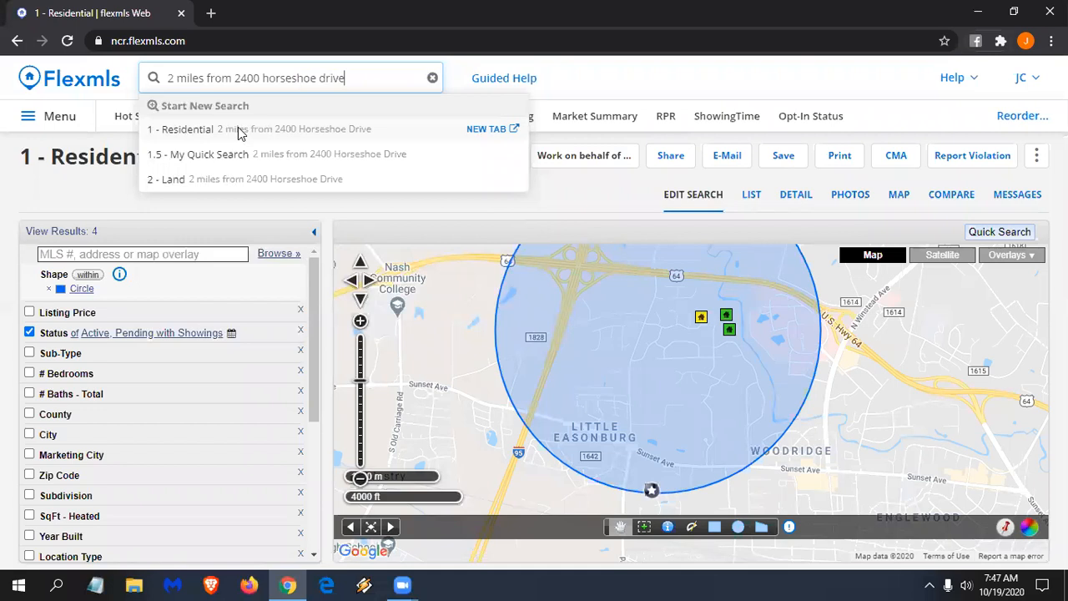
key("Return")
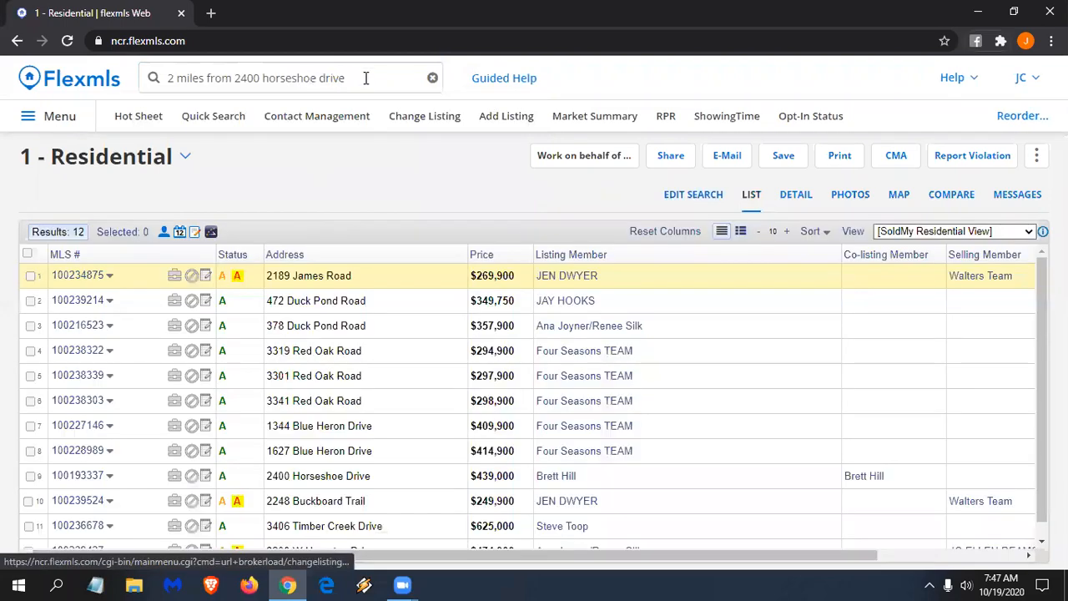
- Begin a new quick search for 2 miles from Nash Day Hospital
left_click(356, 73)
key("ctrl+a")
type("2miles from ")
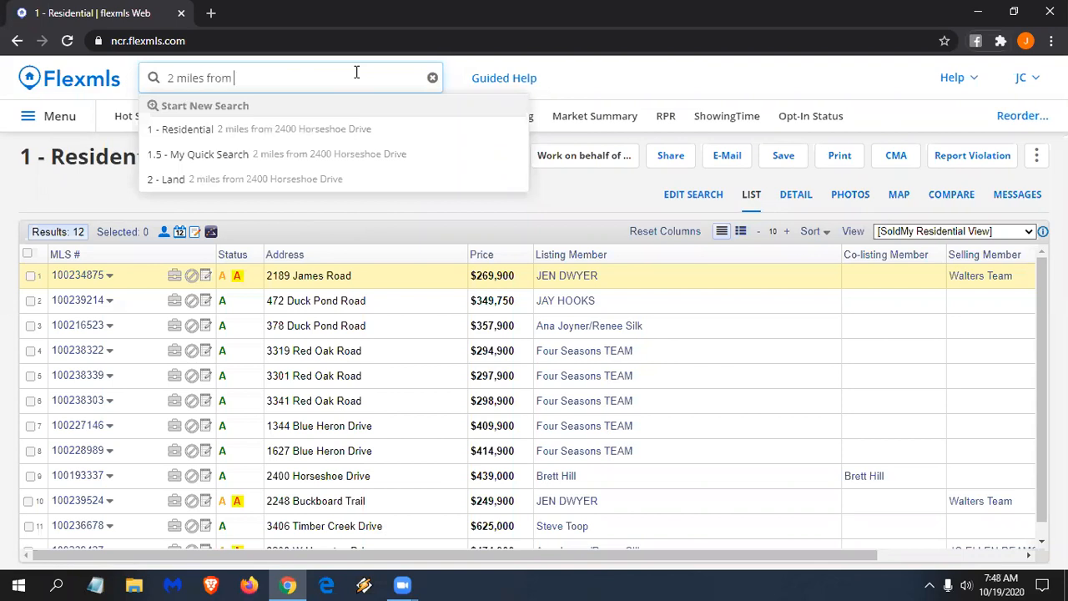
type("nash day hospi")
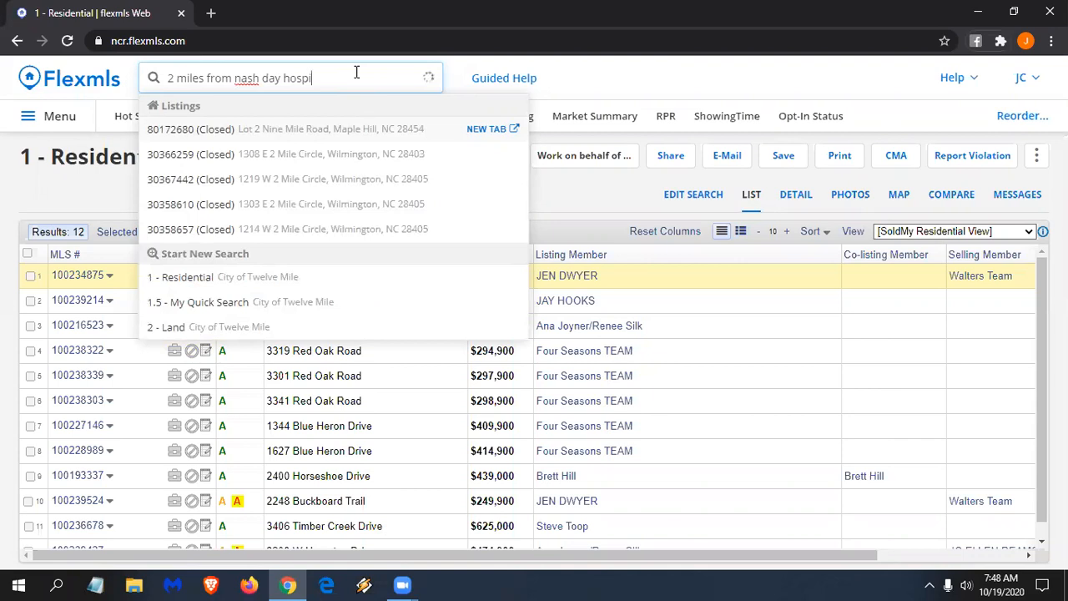
type("tal roa")
- Finish the query '2 miles from nash day hospital rocky mount nc' as Residential and view its 22-result circle
key("BackSpace")
type("cky mount nc")
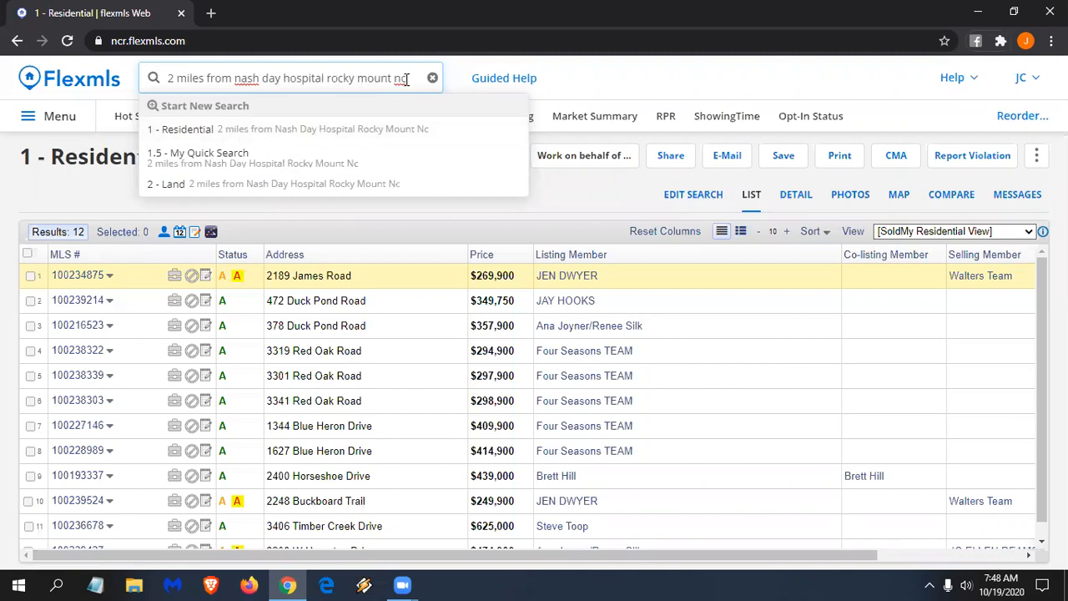
left_click(343, 132)
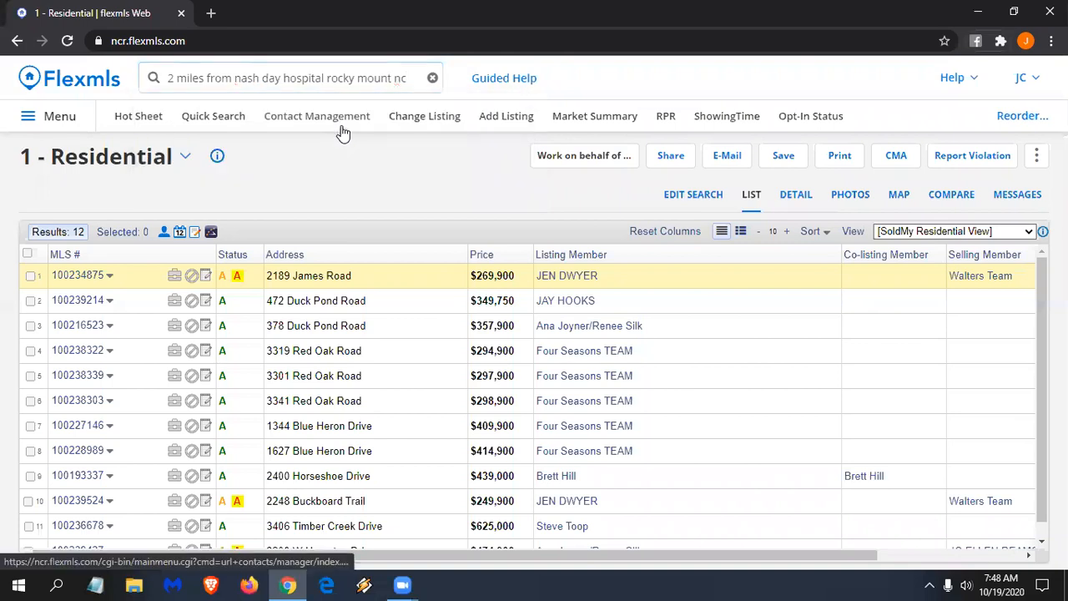
left_click(343, 131)
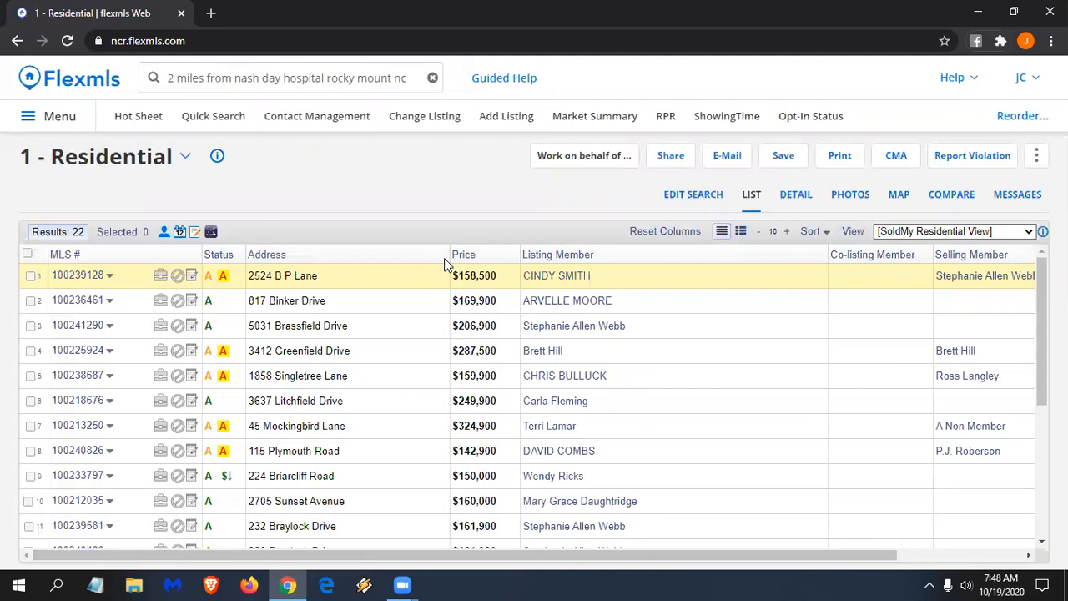
left_click(684, 197)
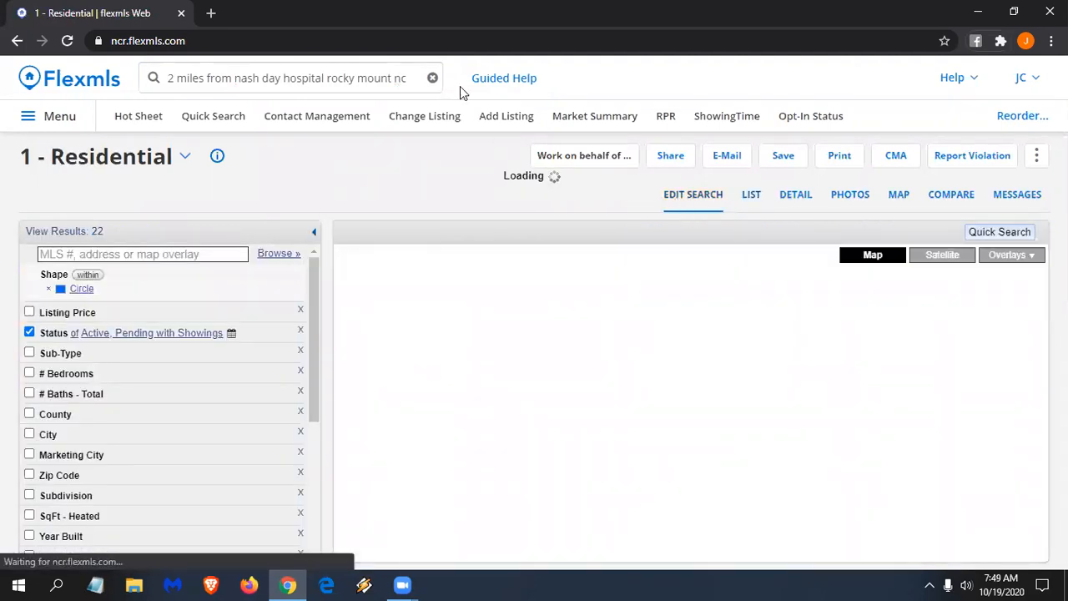
- Run a 2 - Land quick search for 'land, 100-120k', listing 259 results
left_click(301, 80)
type("Luke")
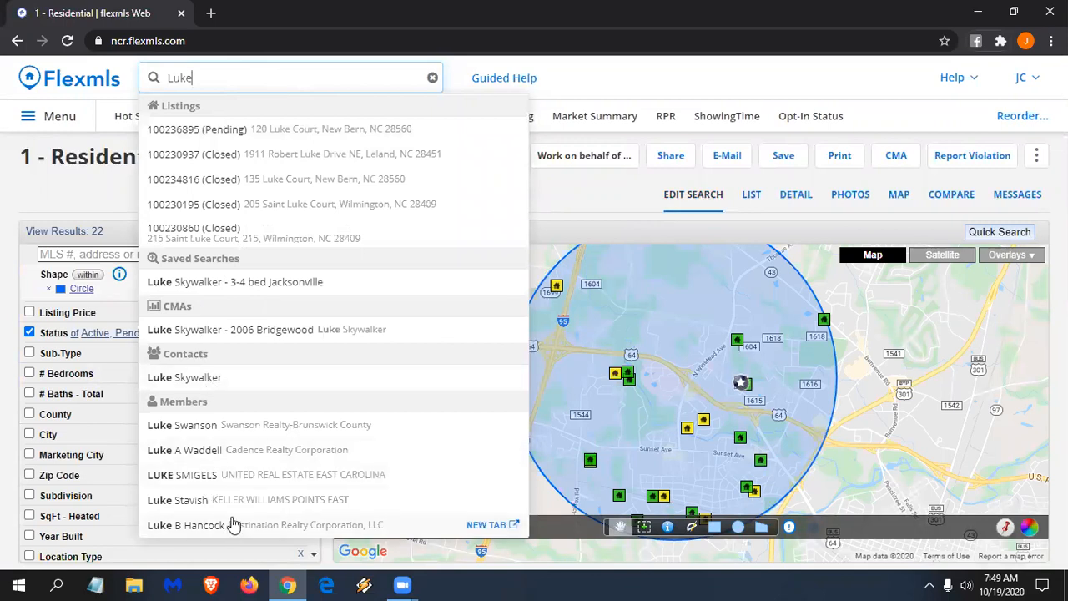
left_click_drag(226, 77, 101, 80)
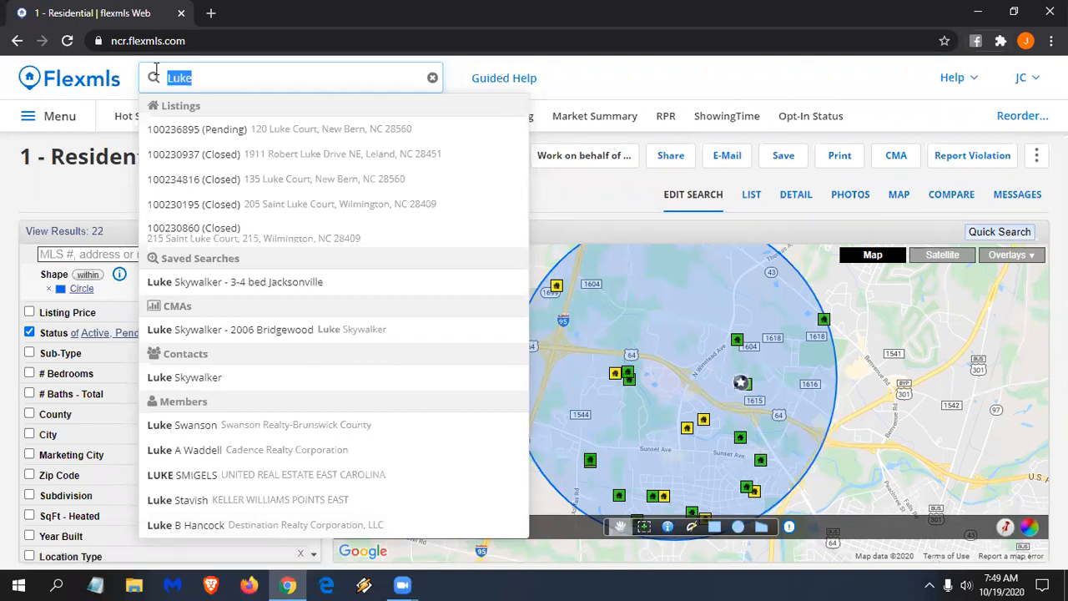
type("land, 100-120k")
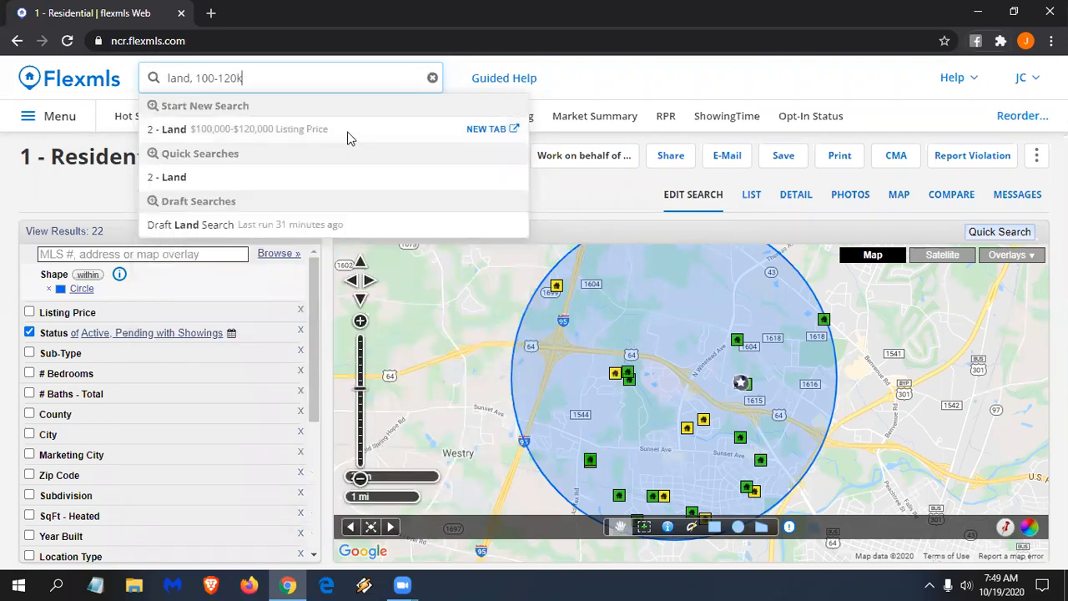
left_click(316, 139)
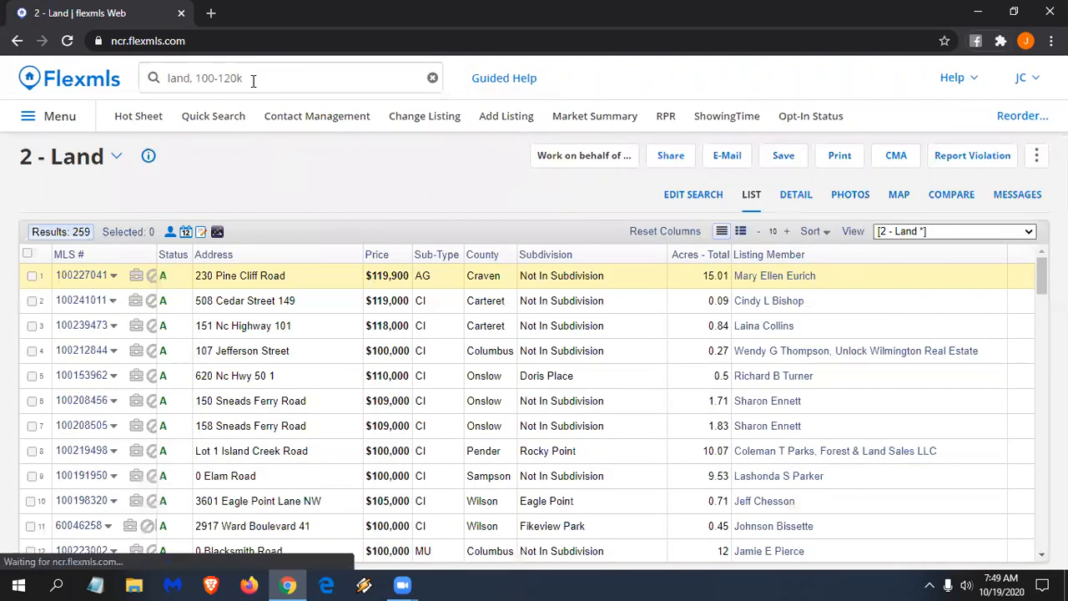
left_click(252, 80)
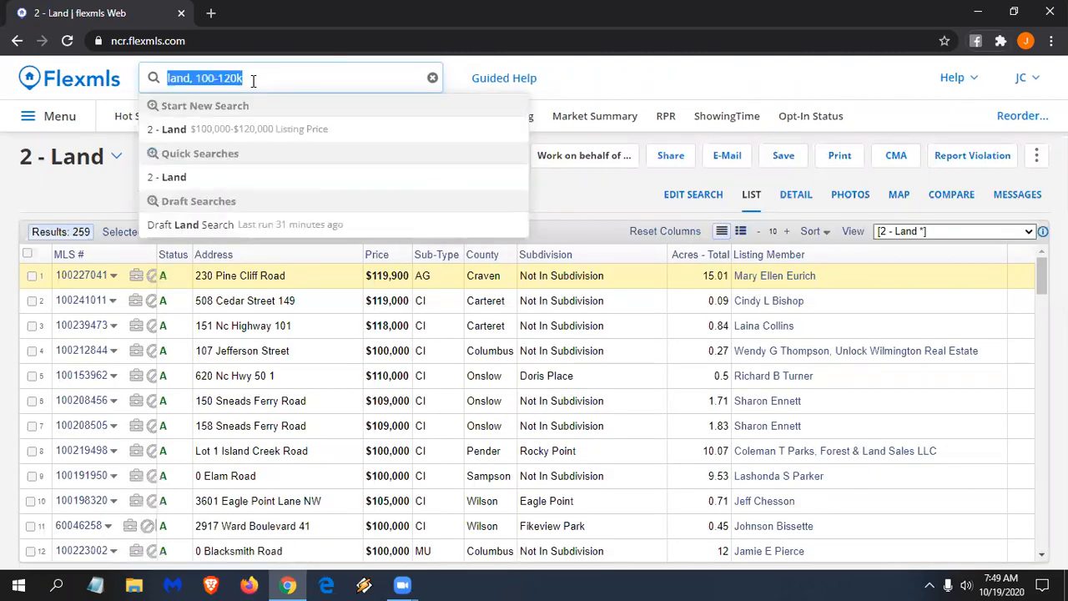
- Quick-search Residential for active, $100-150k, 3-4 bed, 2 bath, 1500-1800 sqft homes in Rocky Mount
type("closed within ")
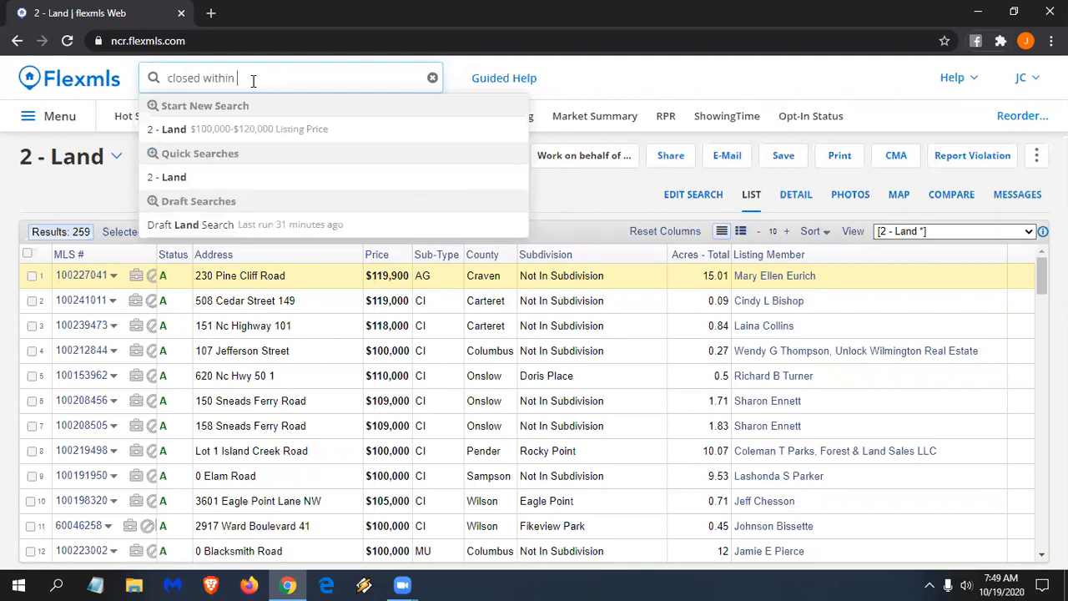
type("last 3 mot")
key("BackSpace")
type("nths, ")
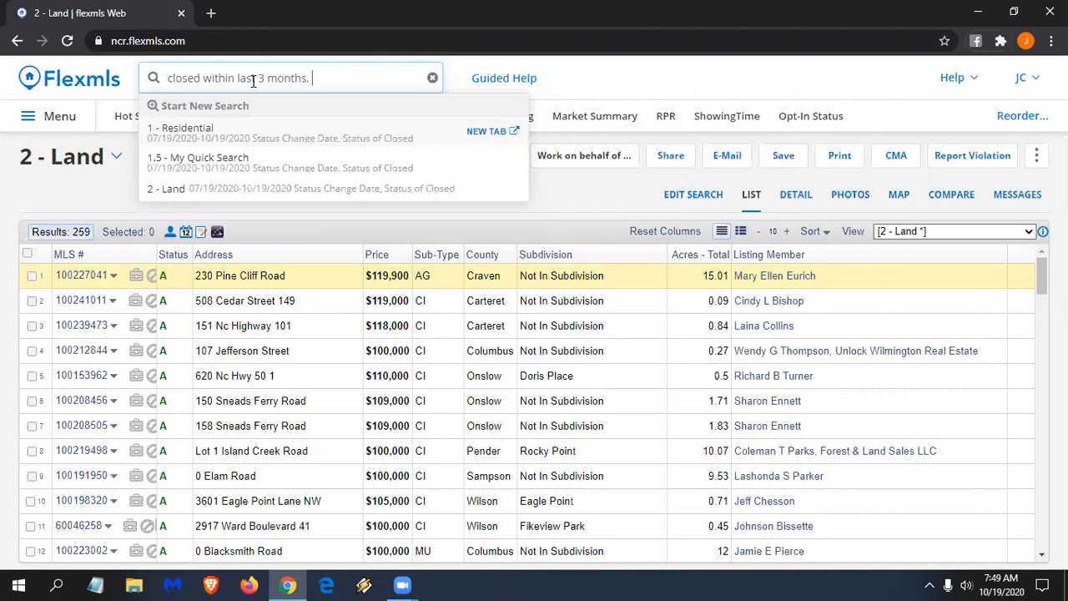
type("1-1.2m")
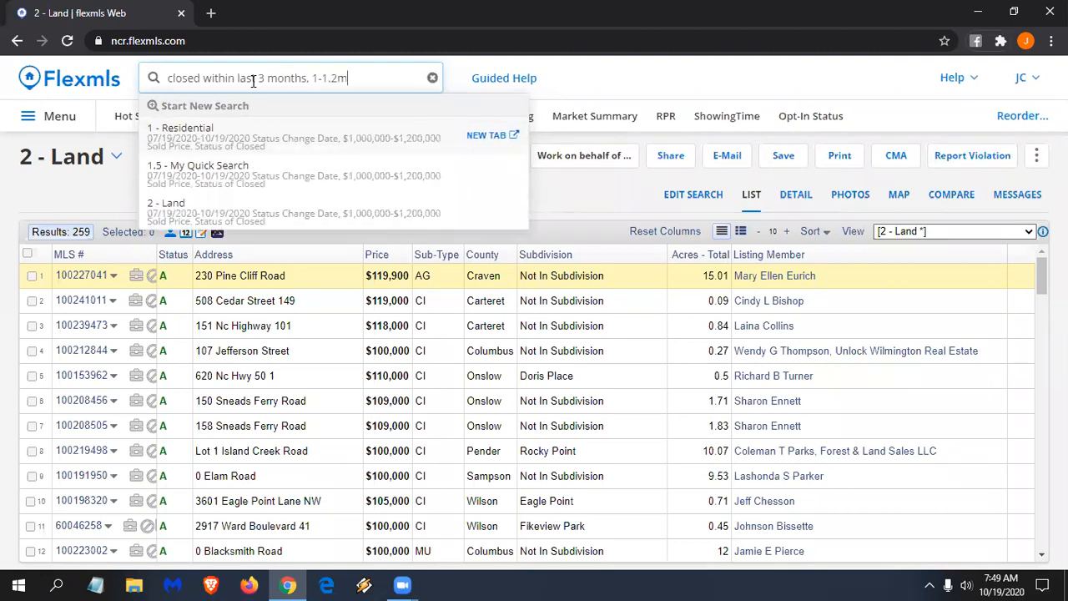
key("ctrl+a")
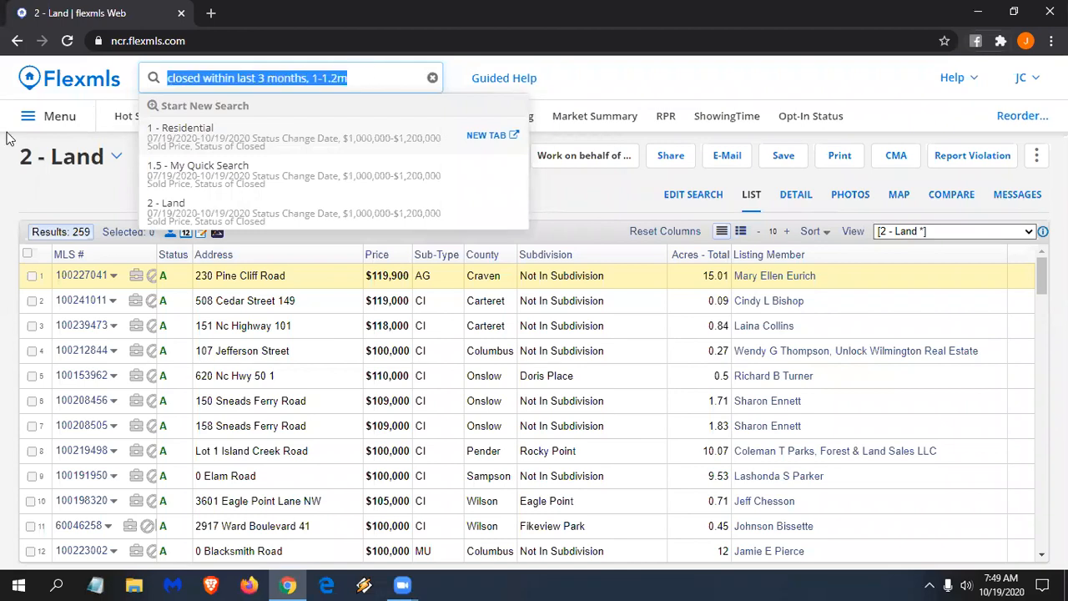
type("activ")
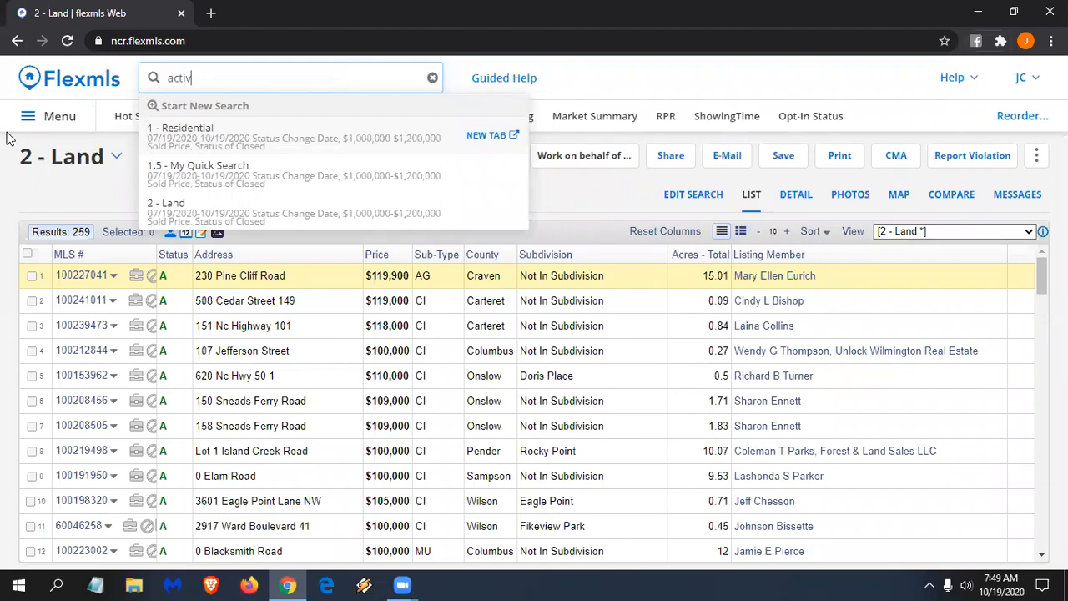
type("e, 100-1")
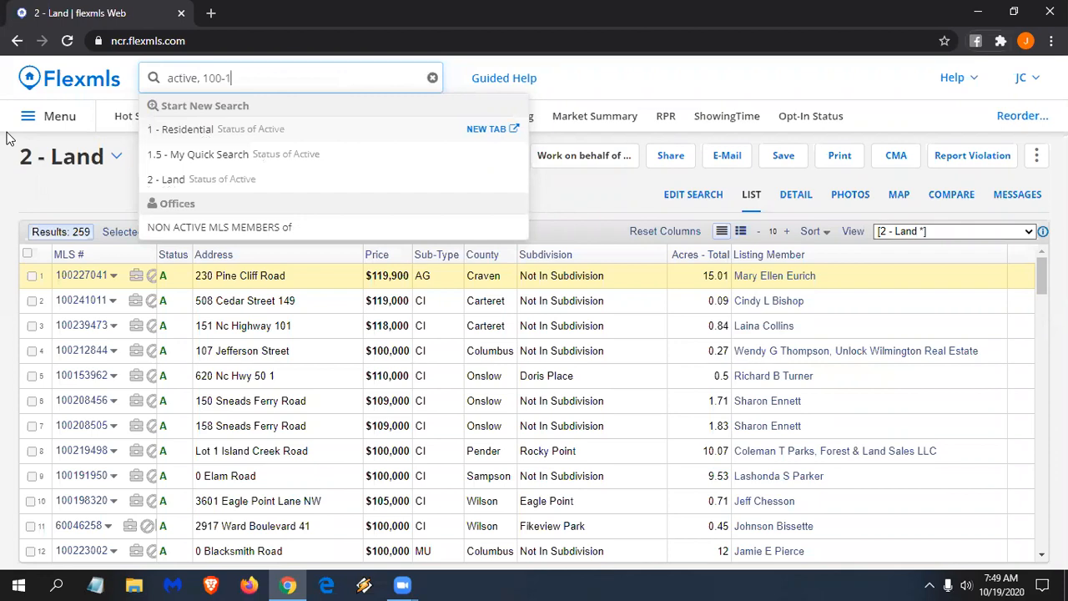
type("50k, 3-")
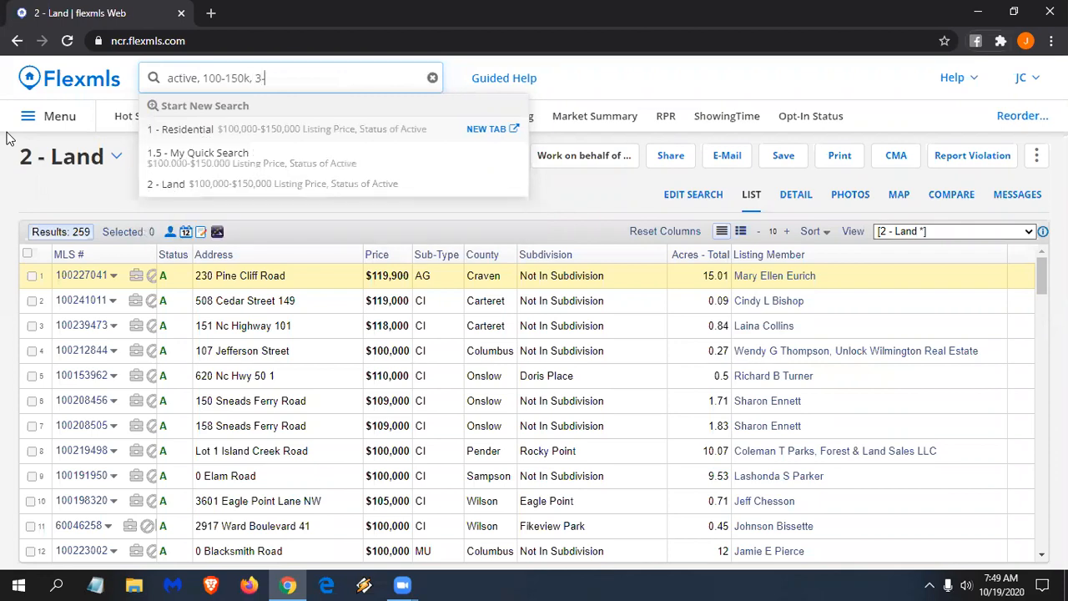
type("4 bed, ")
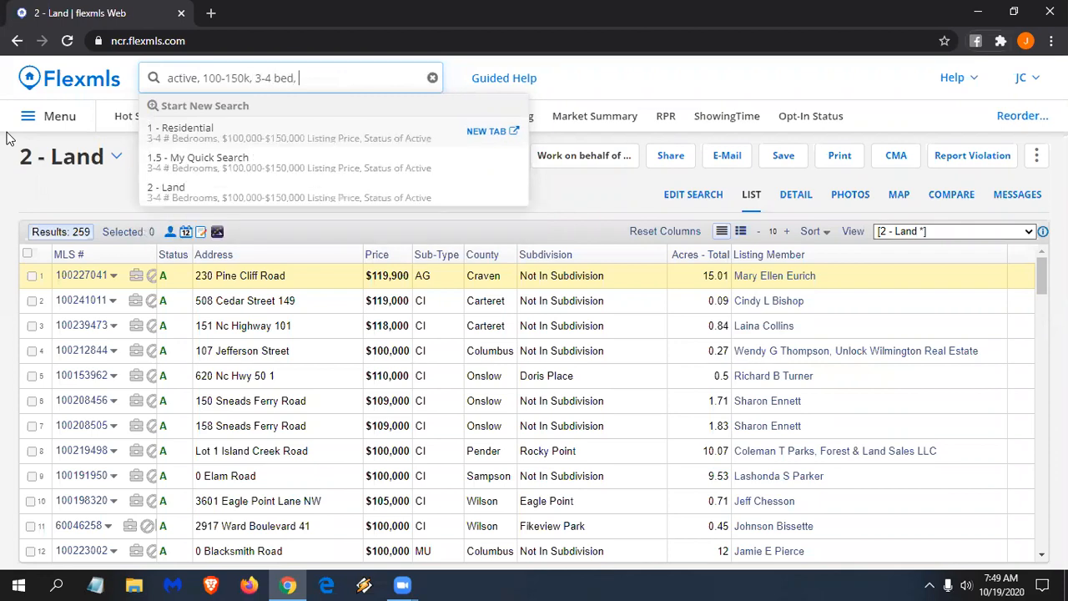
type("2 bath, ")
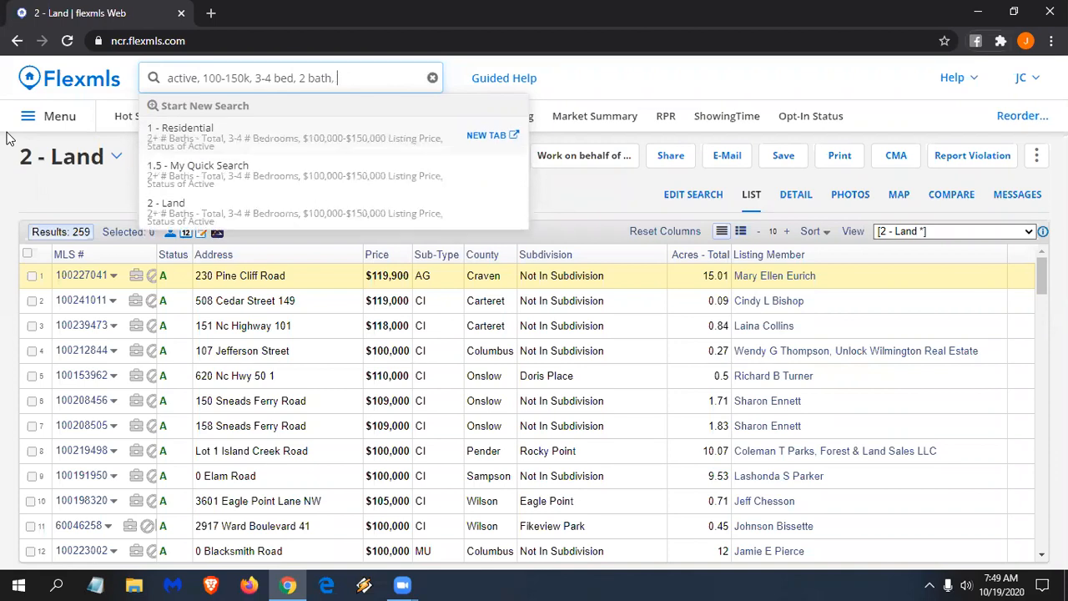
type("1500-1800 sqft")
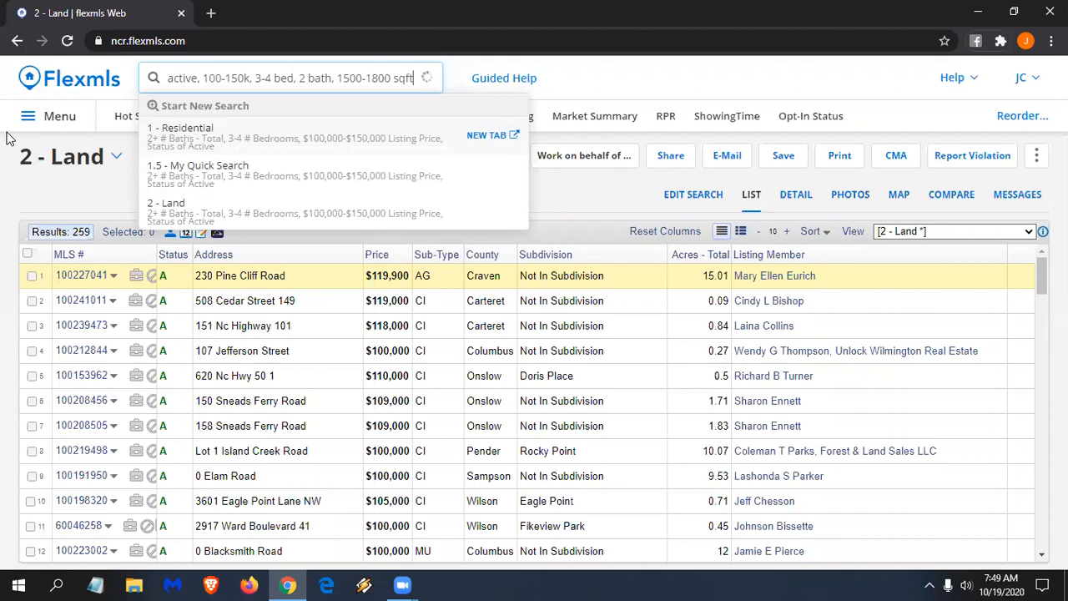
type(", city of rocky mount")
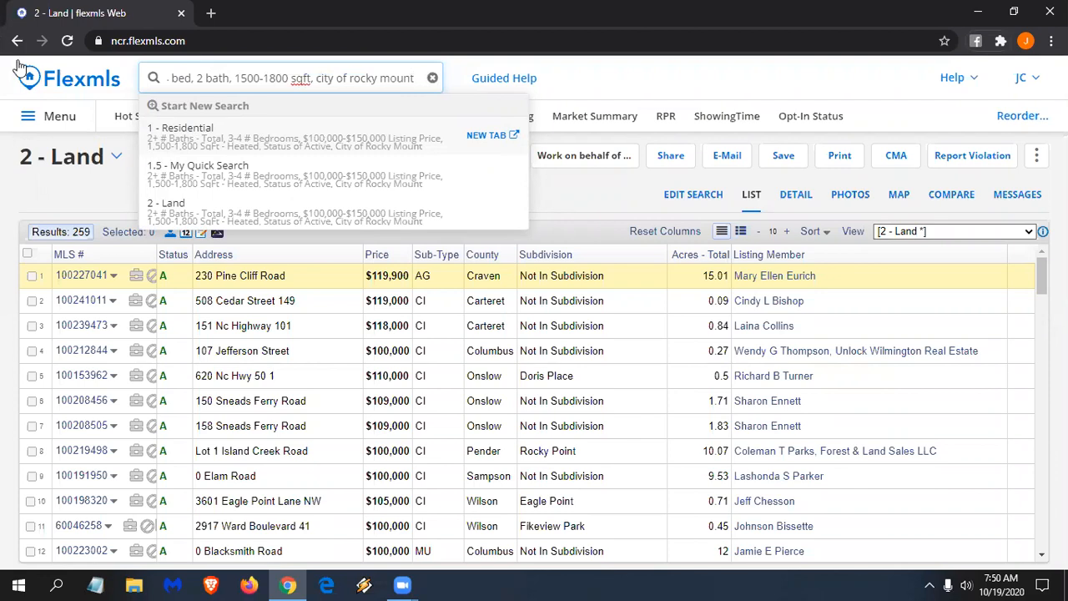
left_click(324, 148)
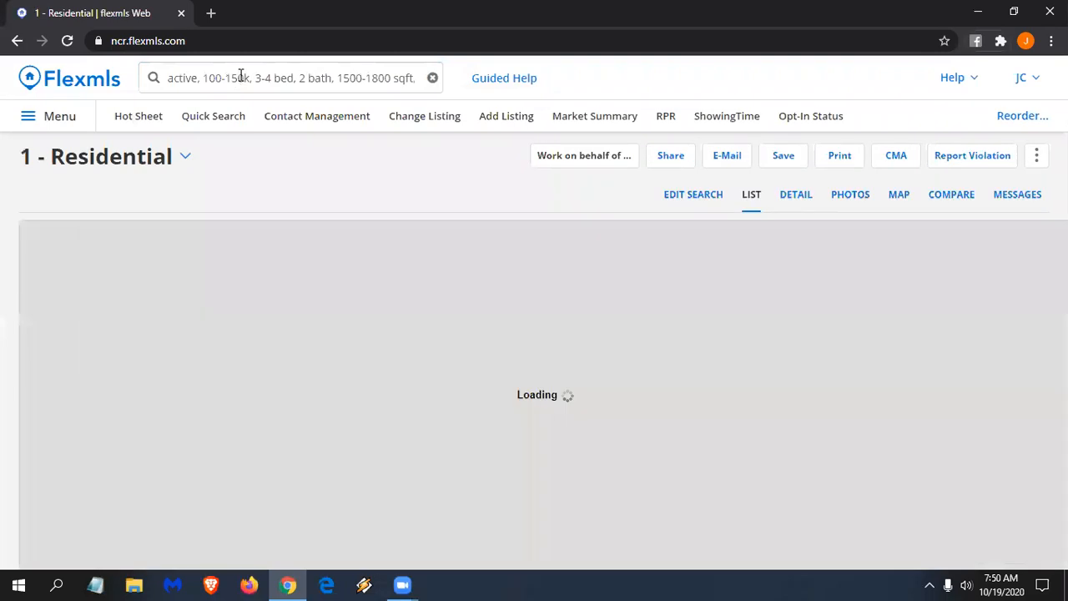
- Enter 'saved' in the search box to go to Saved Searches
left_click(241, 77)
type("hot")
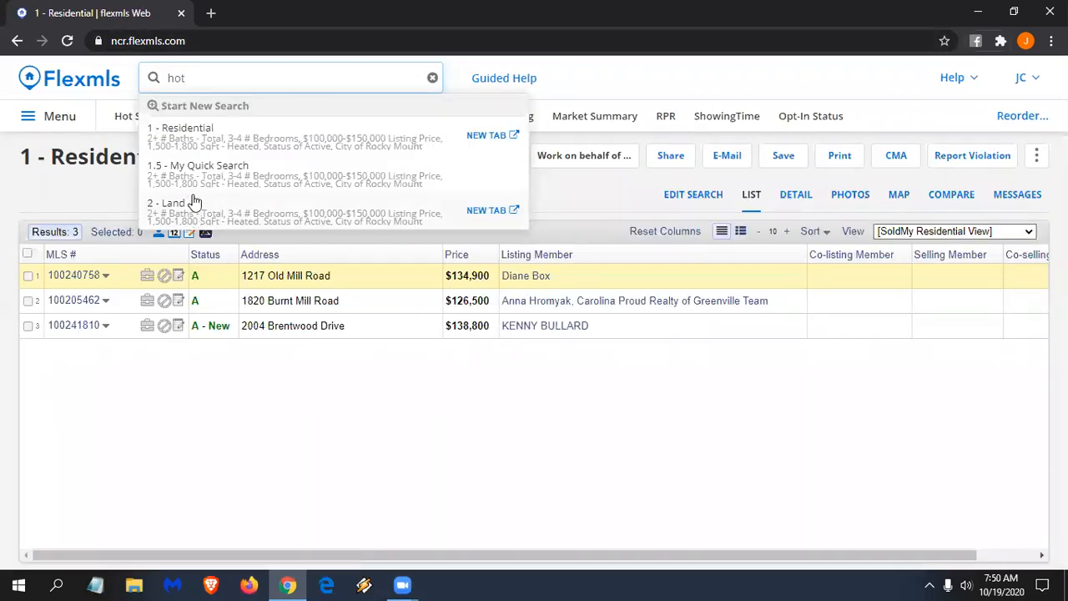
left_click_drag(193, 78, 157, 70)
type("saved")
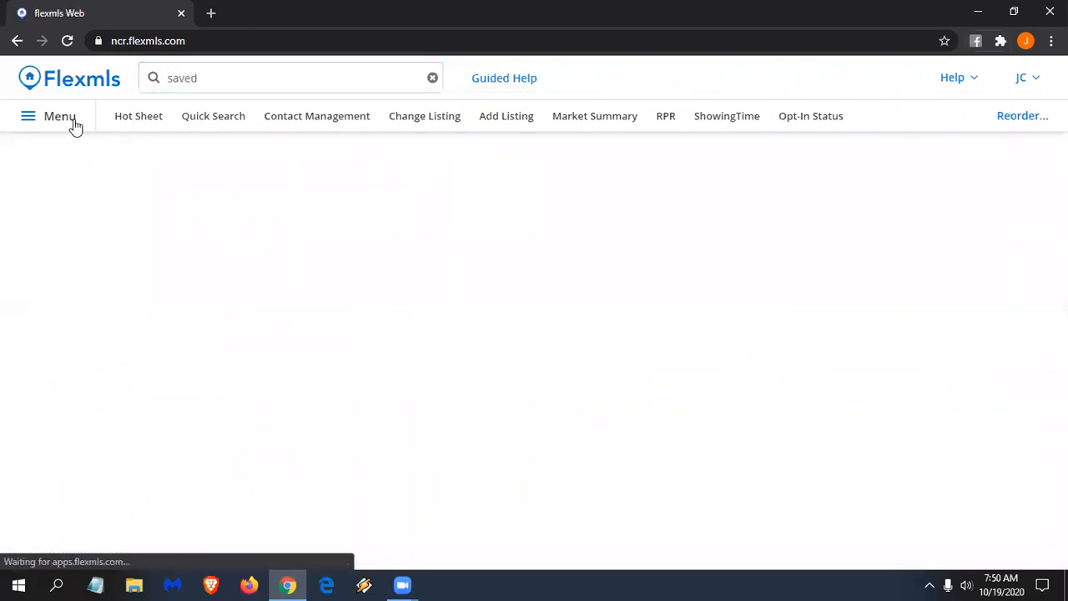
- Toggle the navigation menu, then enter 'opt' in the top search box
left_click(74, 122)
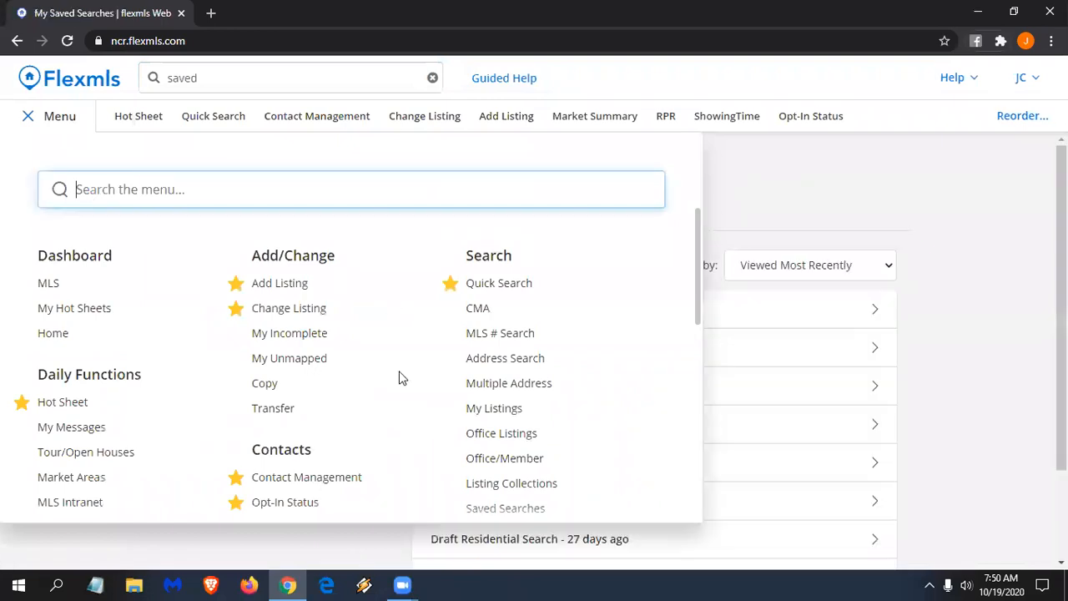
left_click(233, 76)
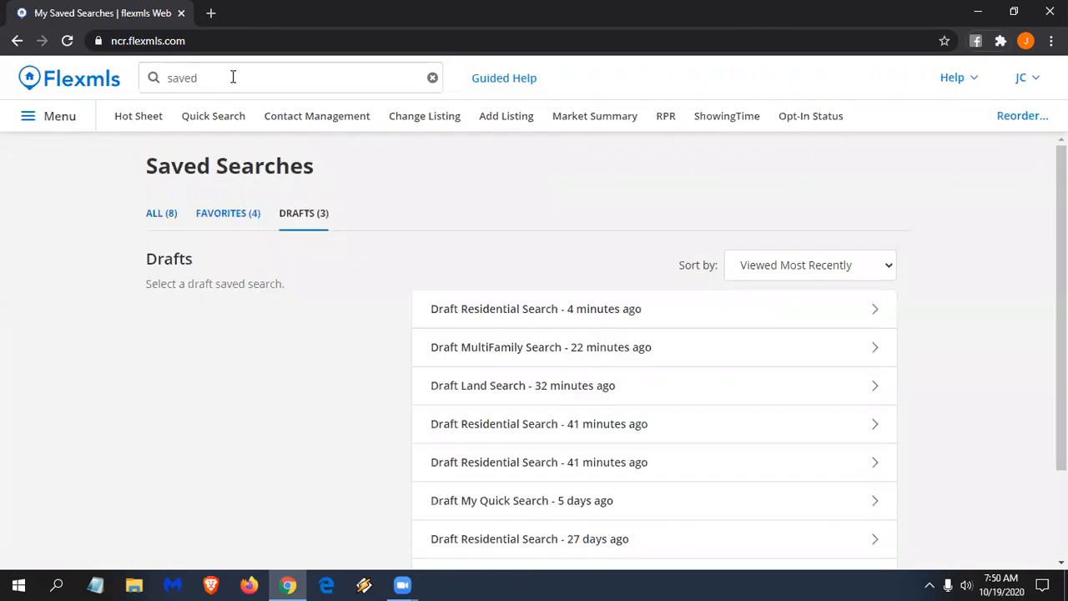
left_click(232, 77)
key("ctrl+a")
type("opt")
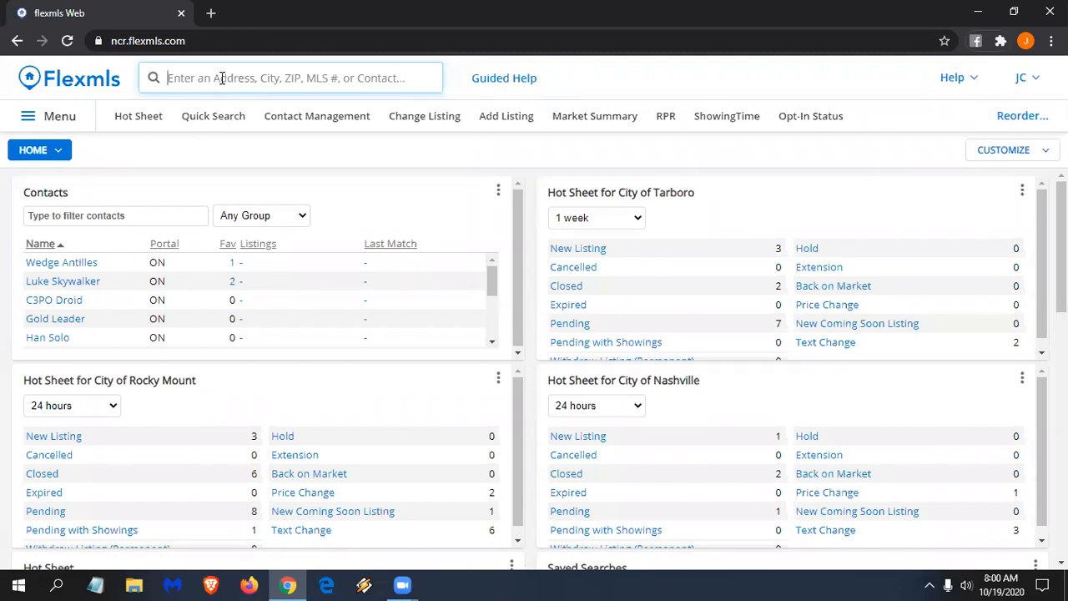
- Start a new 1 - Residential quick search, browsing the search-type list without changing it
left_click(221, 118)
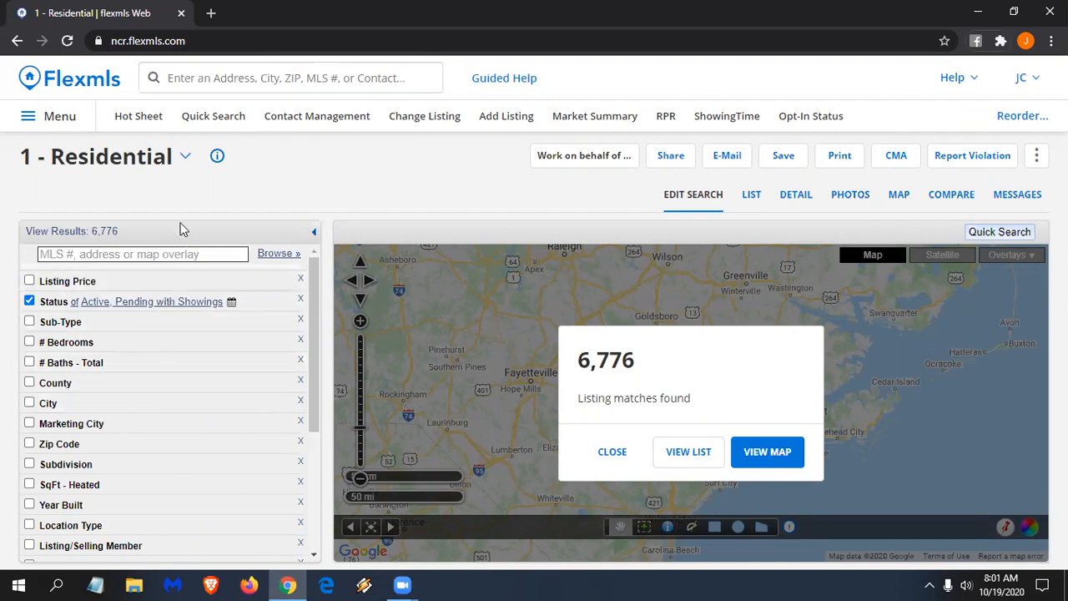
left_click(183, 161)
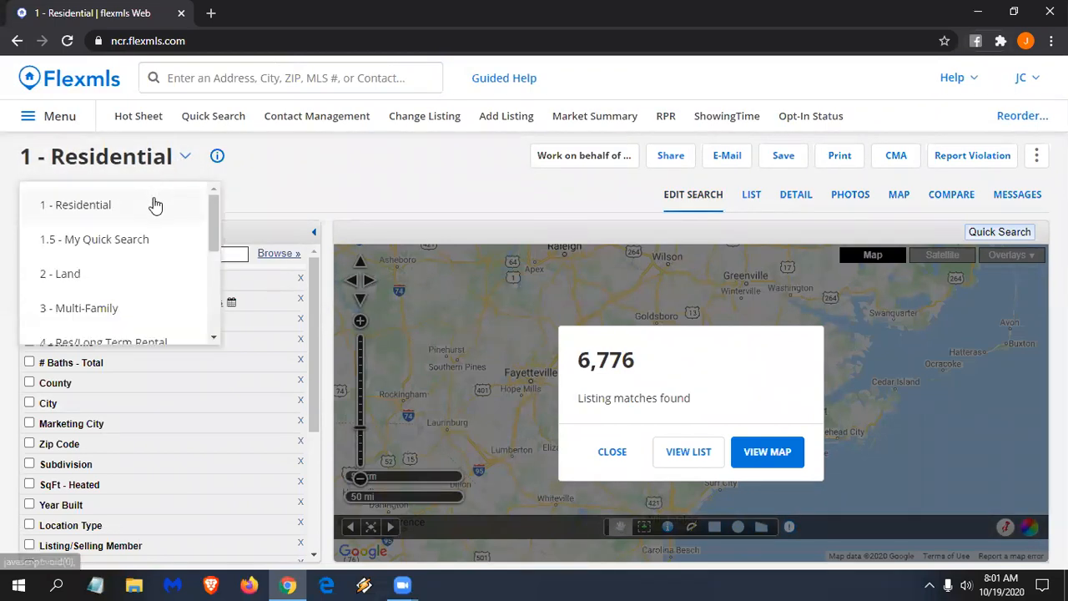
scroll(154, 205, "down", 1)
scroll(155, 204, "down", 3)
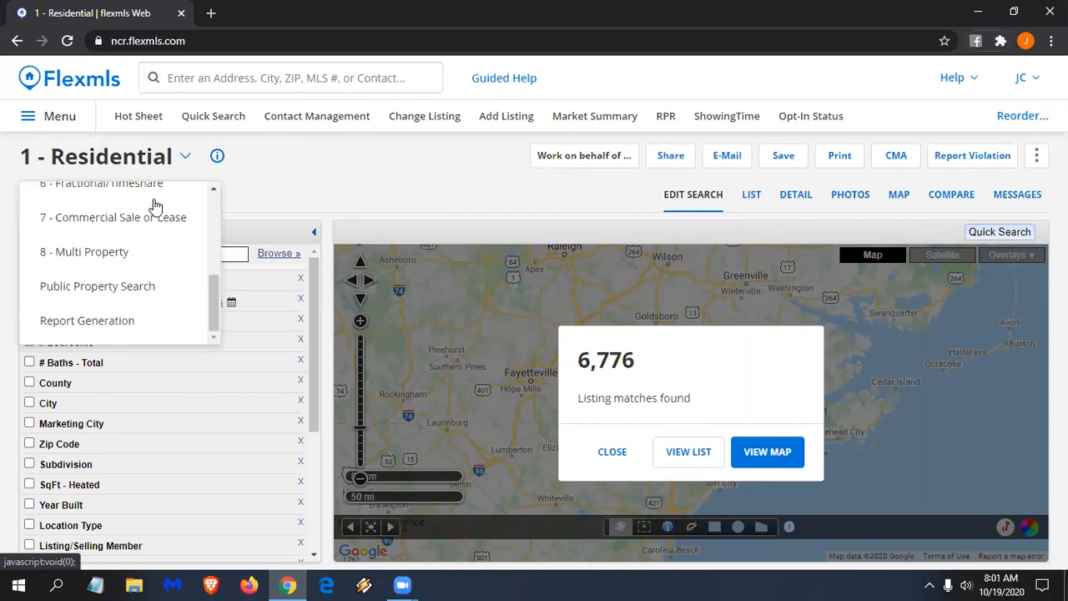
scroll(154, 204, "up", 5)
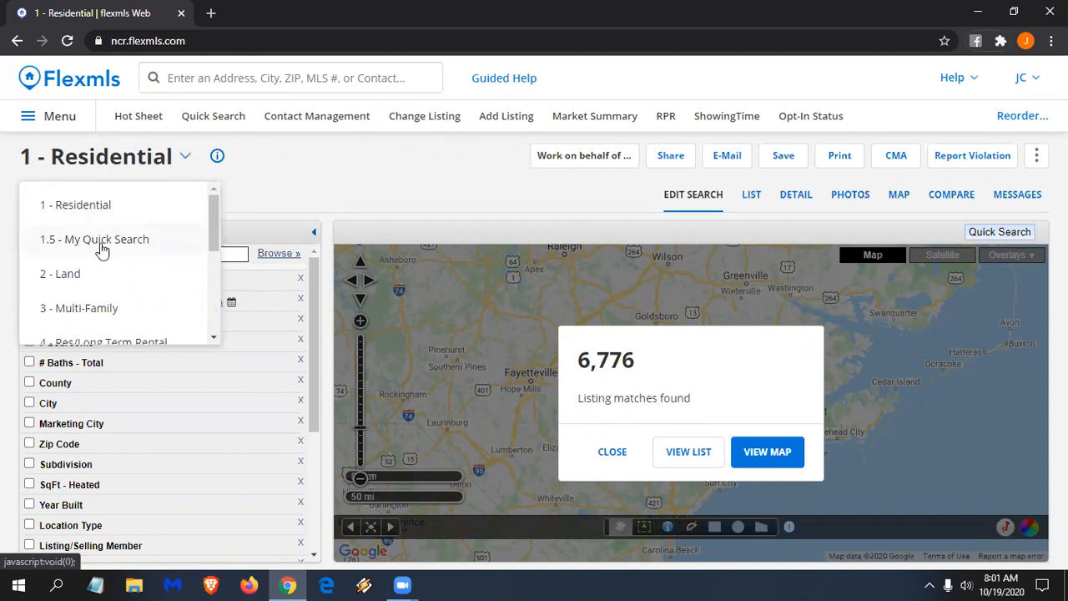
left_click(331, 169)
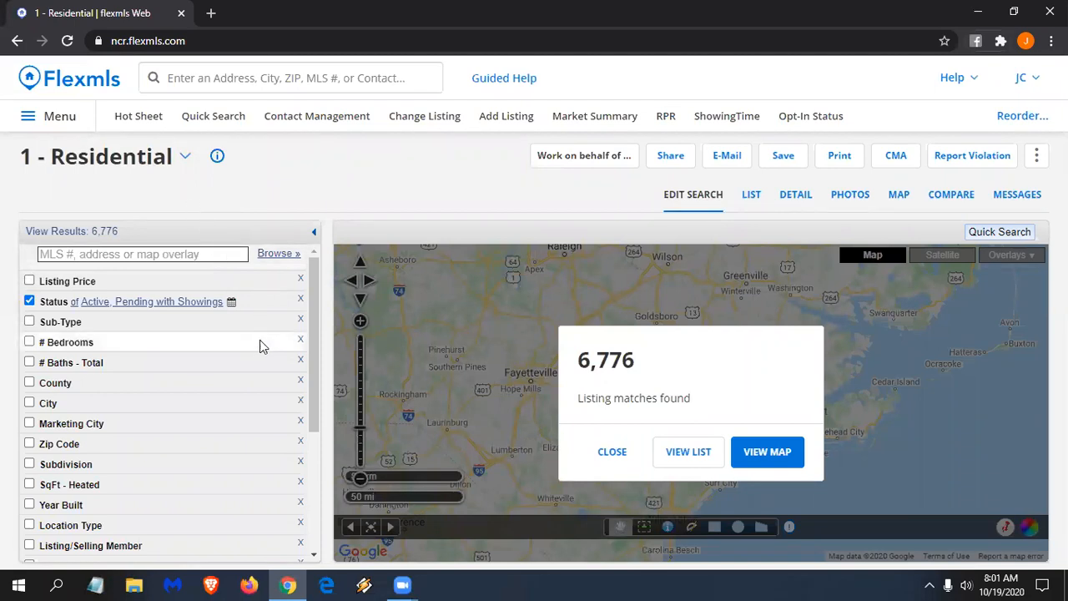
scroll(275, 340, "down", 3)
- Remove the Subdivision and Zip Code criteria and add Appliances/Equip and Attic fields
left_click(300, 307)
left_click(299, 287)
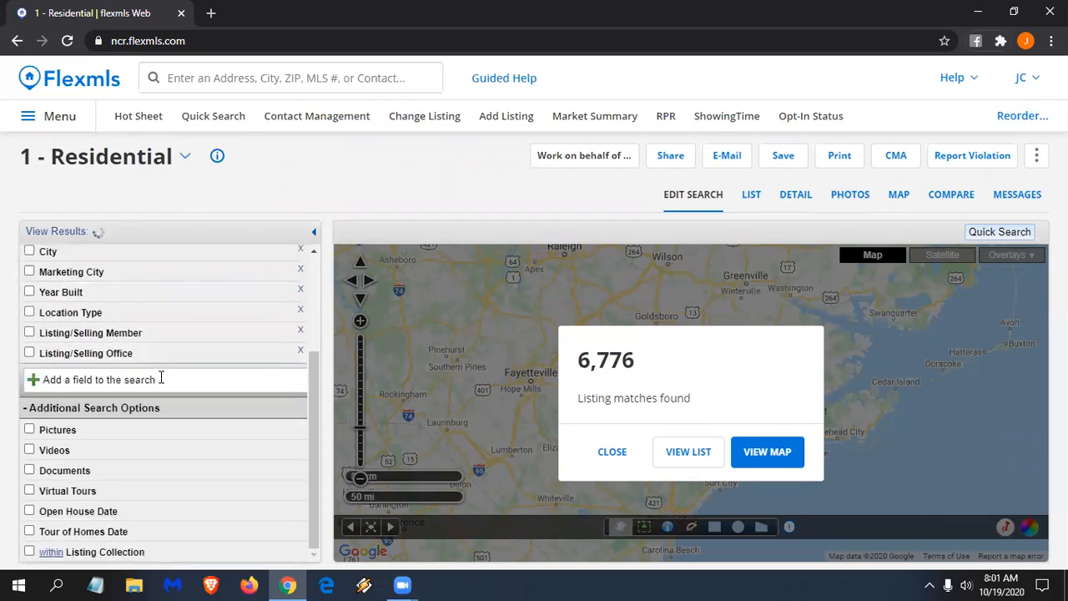
left_click(161, 378)
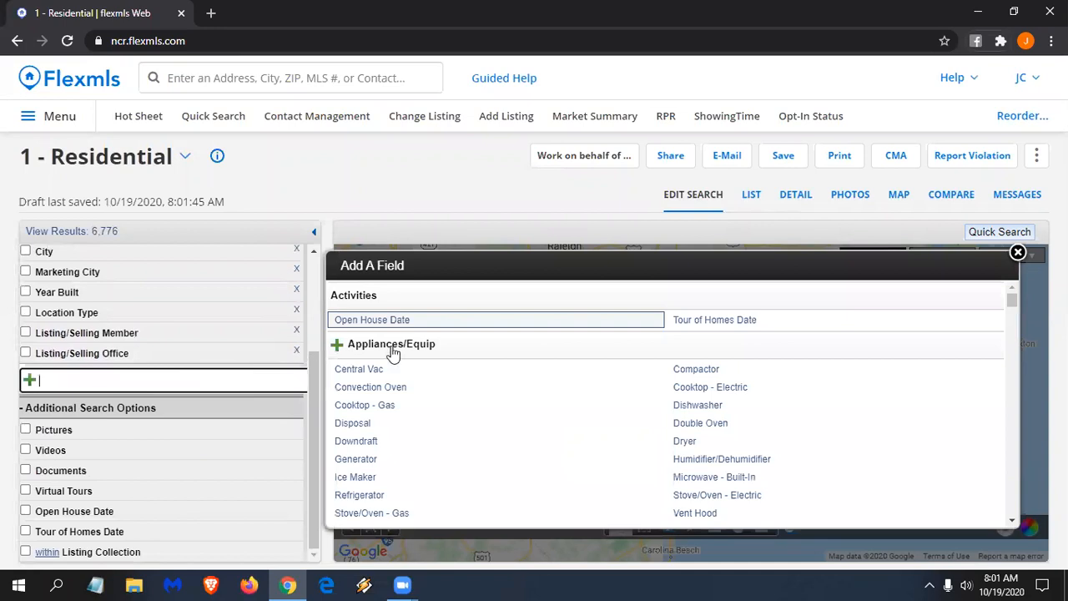
left_click(392, 349)
scroll(421, 396, "down", 2)
left_click(361, 422)
scroll(200, 475, "up", 4)
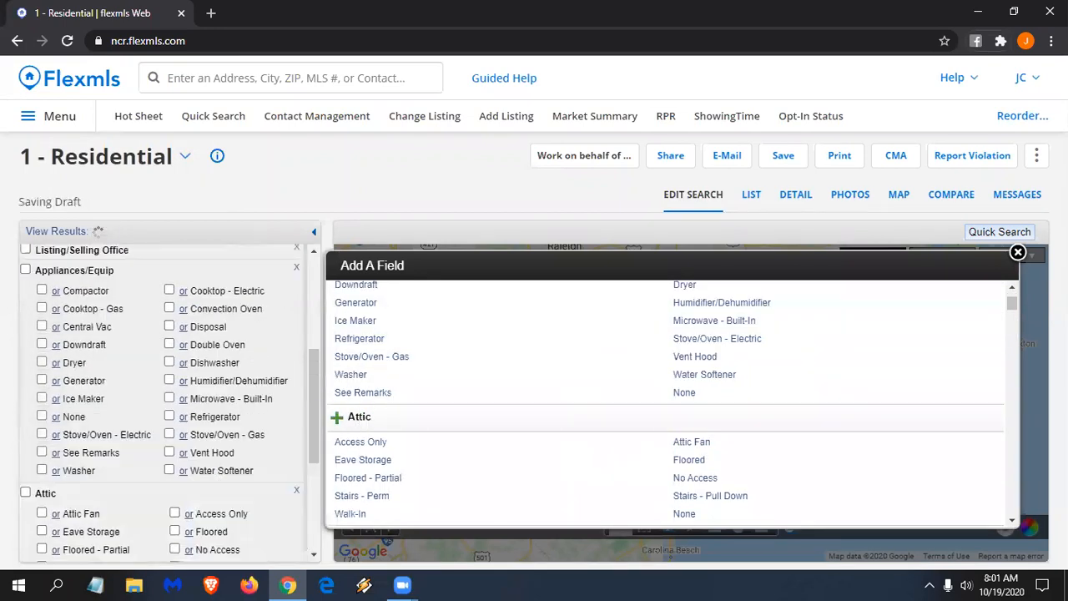
left_click(1017, 252)
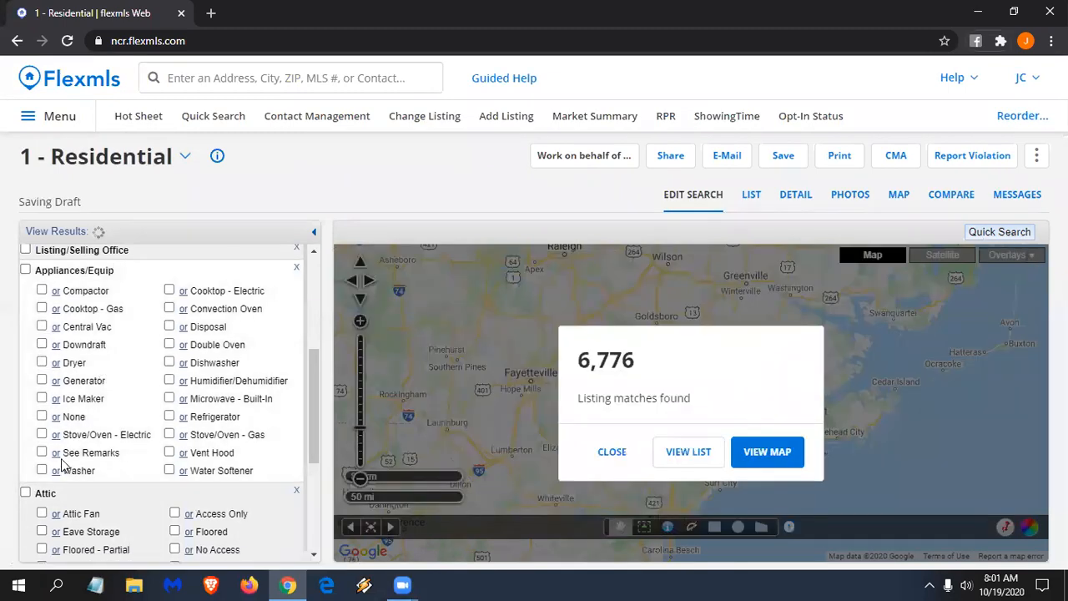
left_click(772, 160)
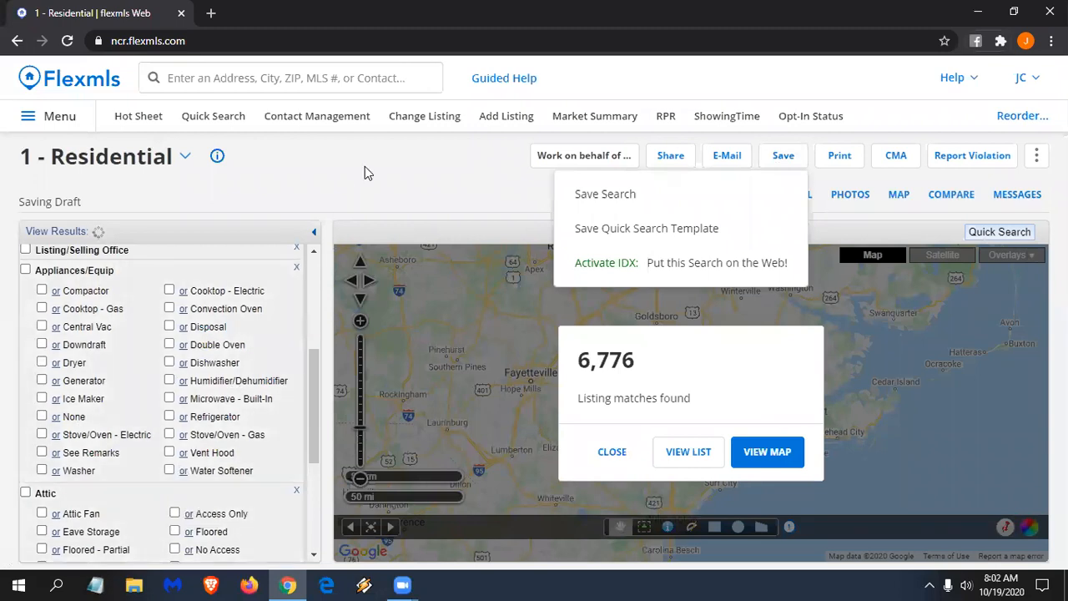
left_click(365, 166)
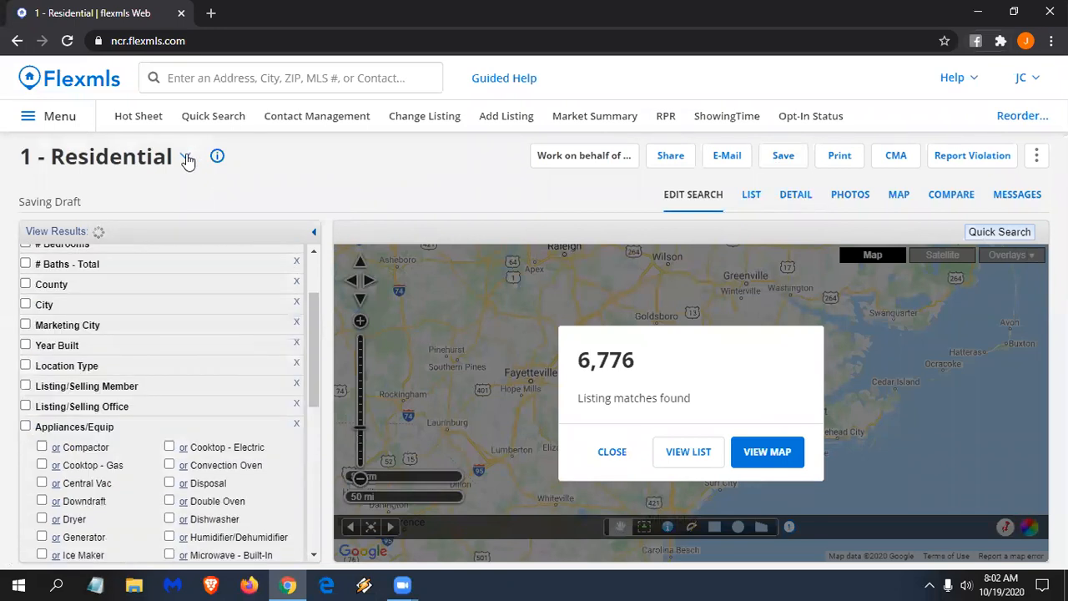
left_click(186, 158)
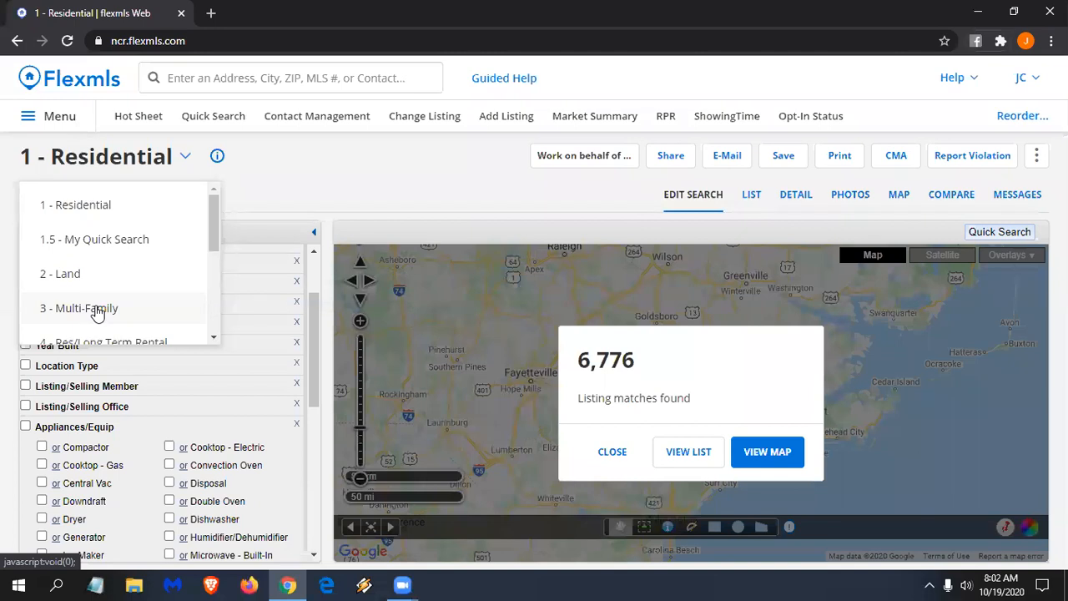
left_click(177, 157)
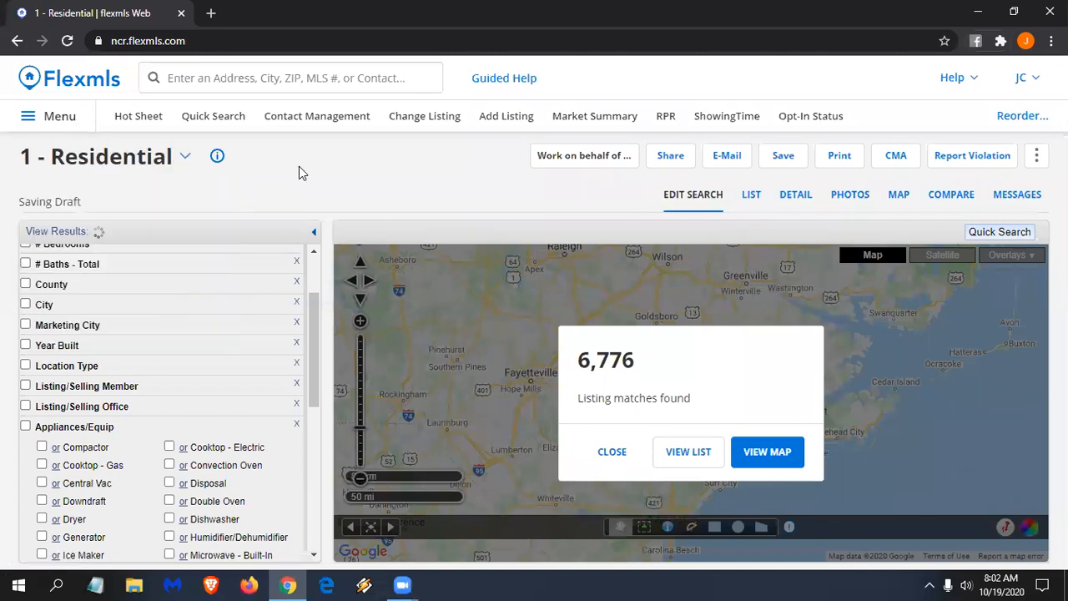
scroll(256, 339, "up", 3)
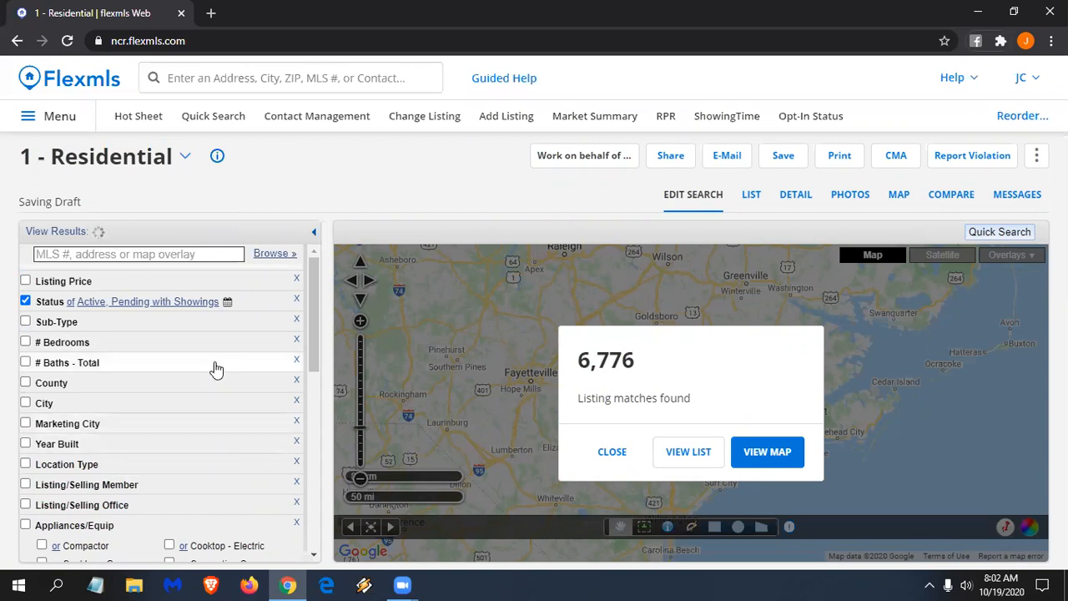
- Set the search Status to Closed only and zoom the page to 110%
left_click(52, 307)
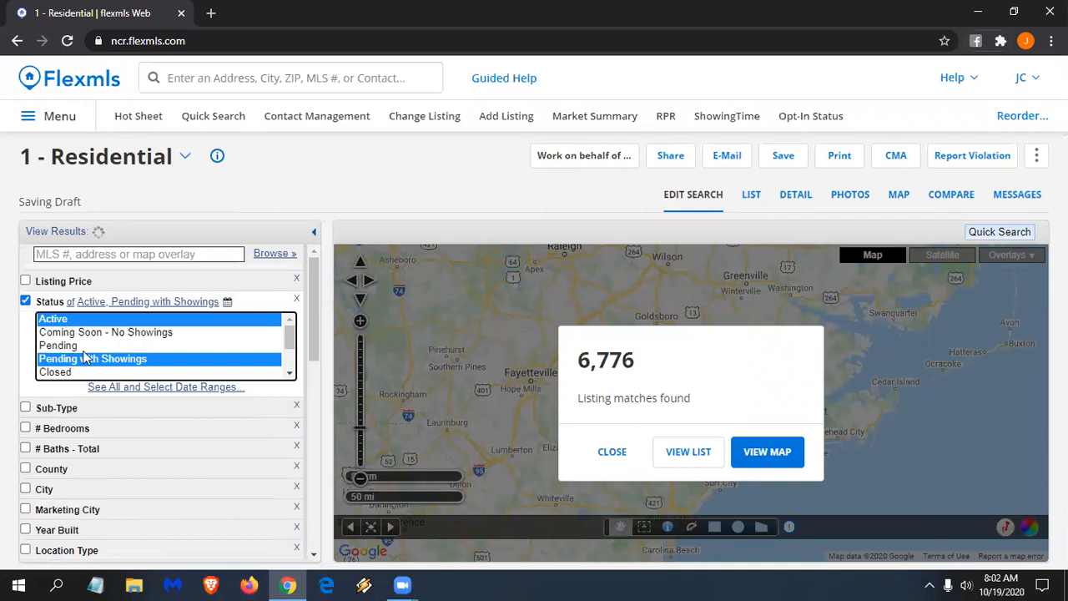
left_click(134, 332, "ctrl")
left_click(111, 357, "ctrl")
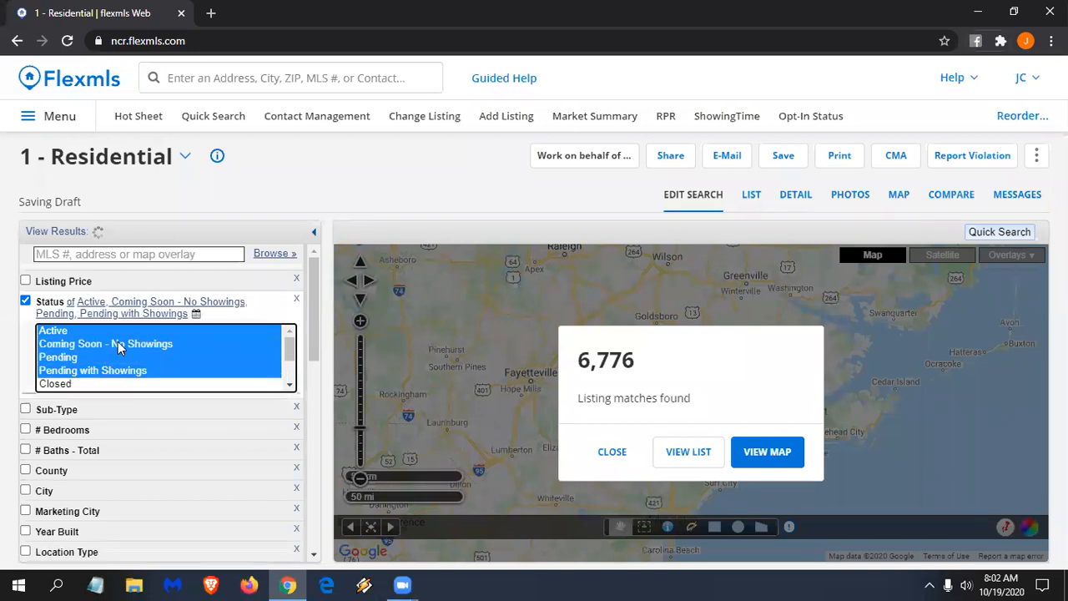
left_click(119, 348, "ctrl")
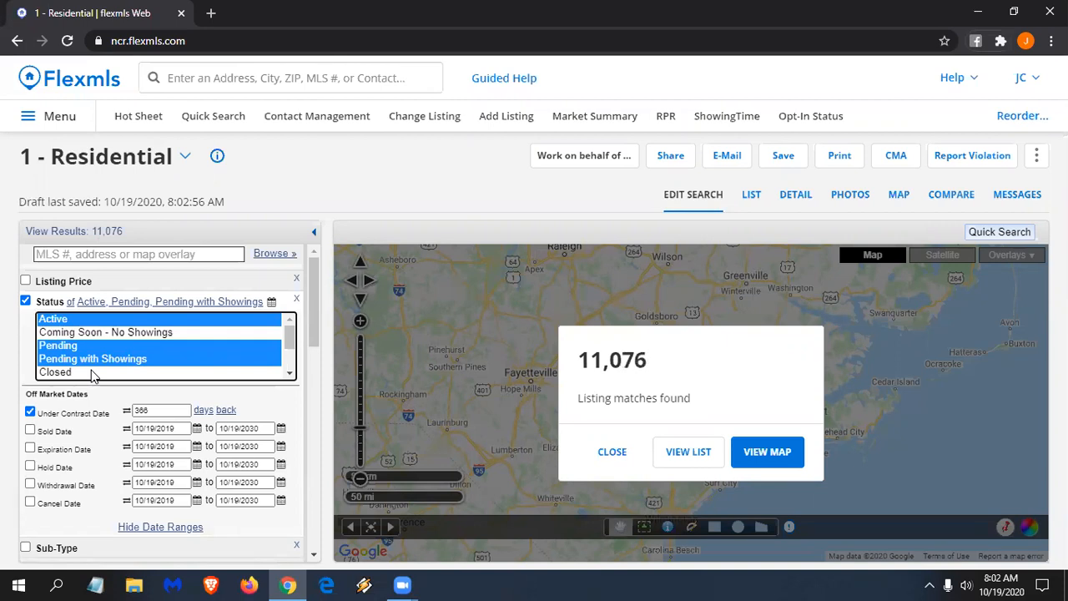
left_click(94, 372)
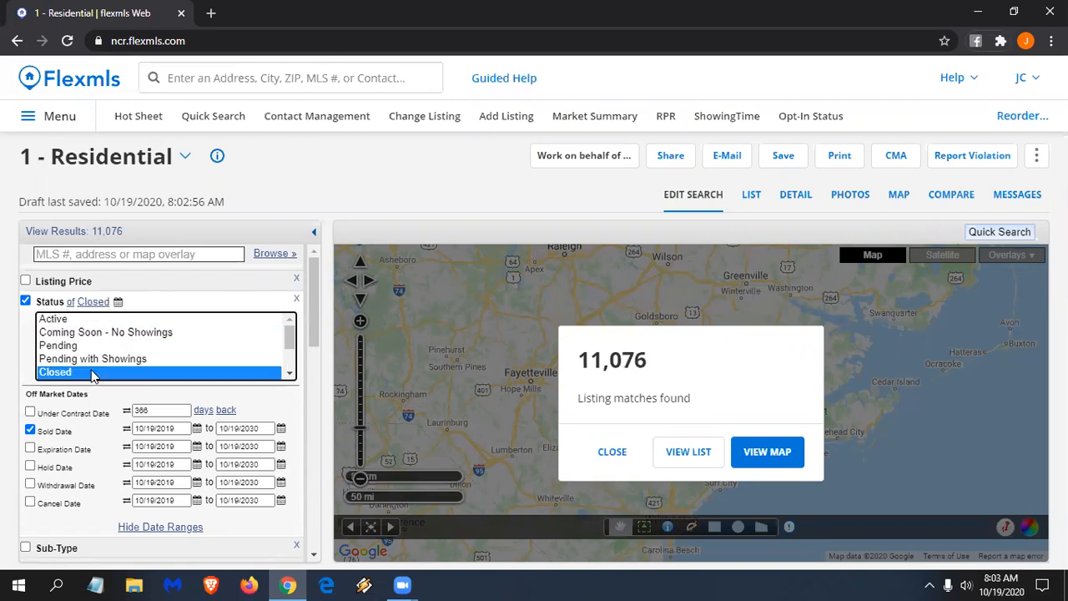
key("ctrl+plus")
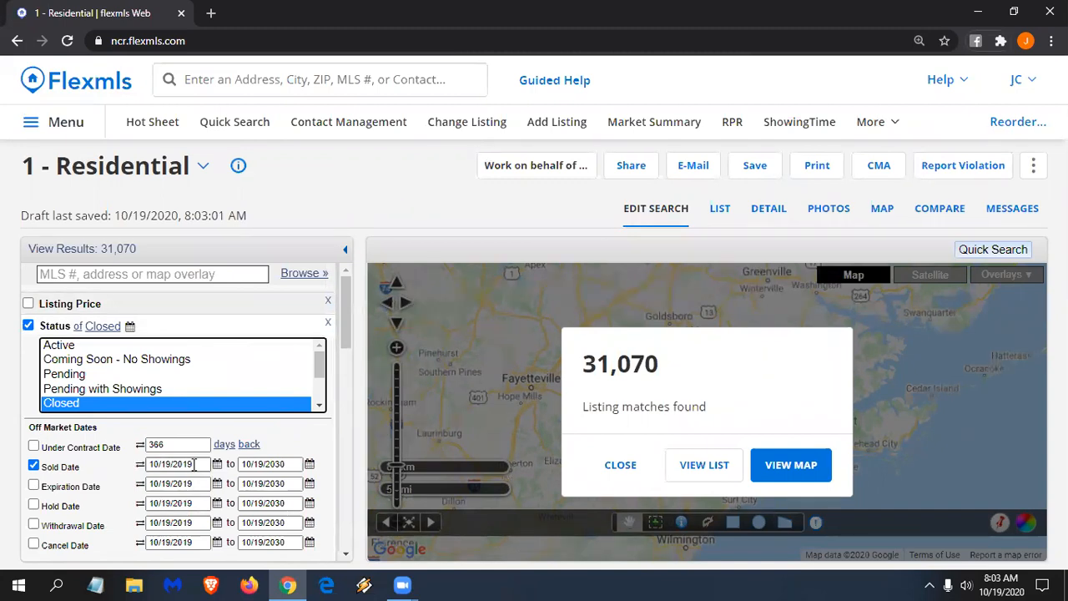
- Change the Sold Date start value to 1 and collapse then reopen the Status panel
left_click(194, 464)
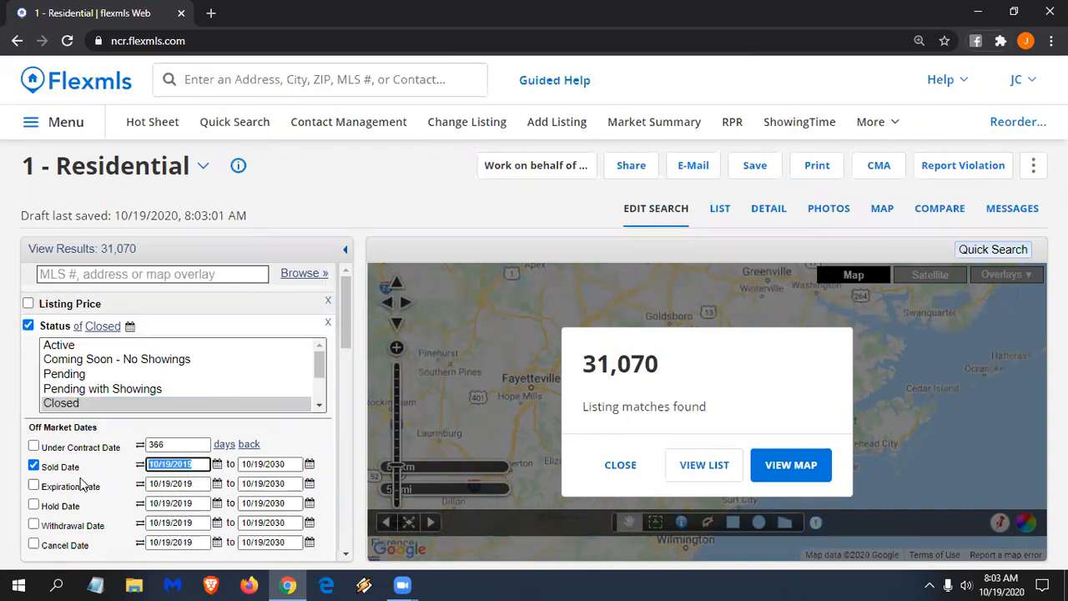
type("1")
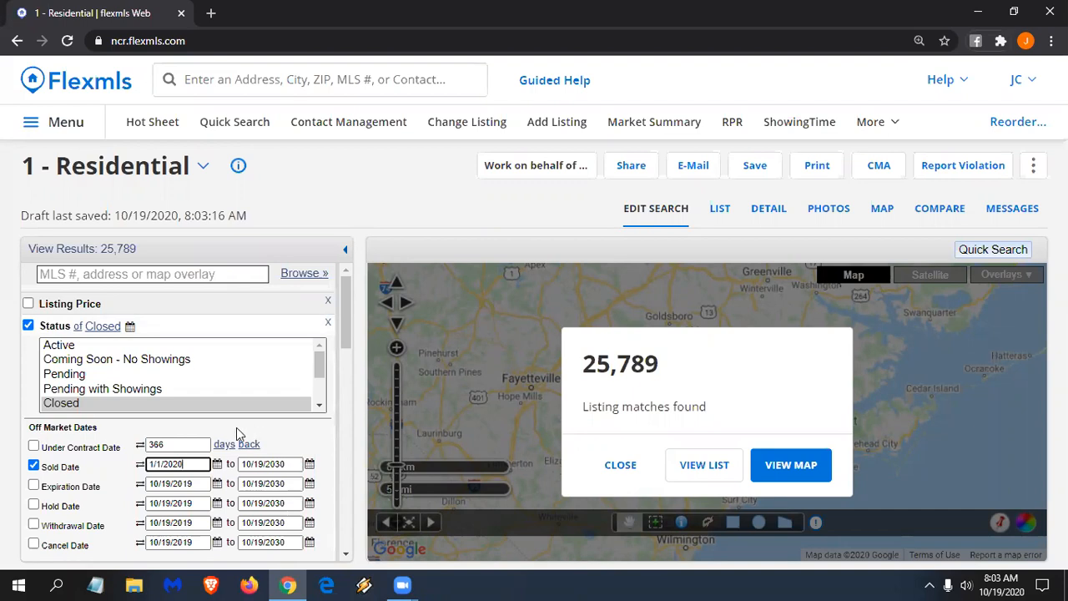
left_click(48, 327)
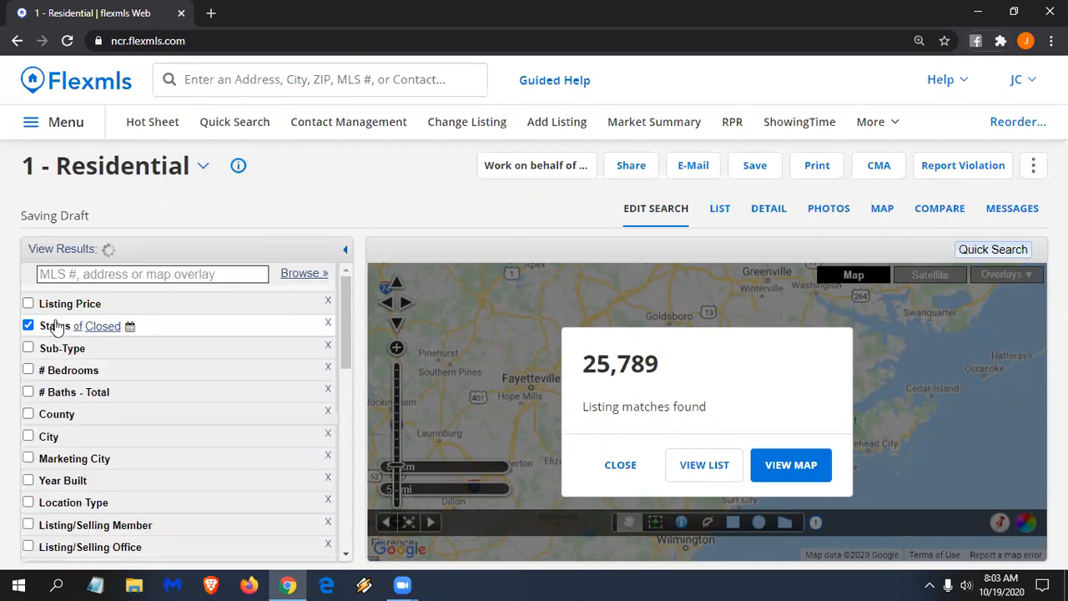
left_click(55, 326)
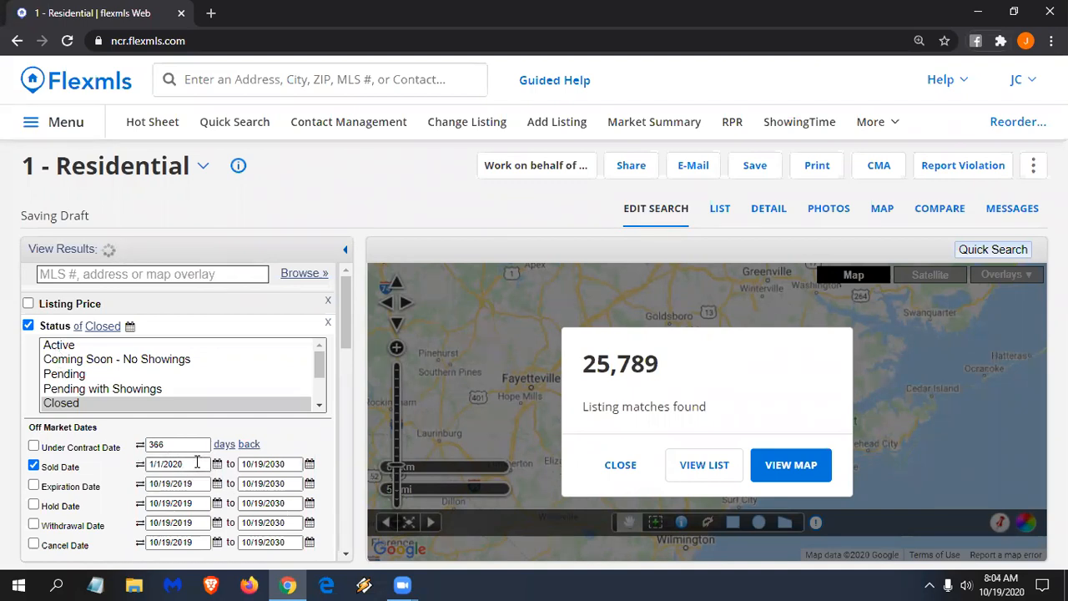
- Set Sold Date to 3 days back, try months and years, then switch to a date range
left_click(142, 466)
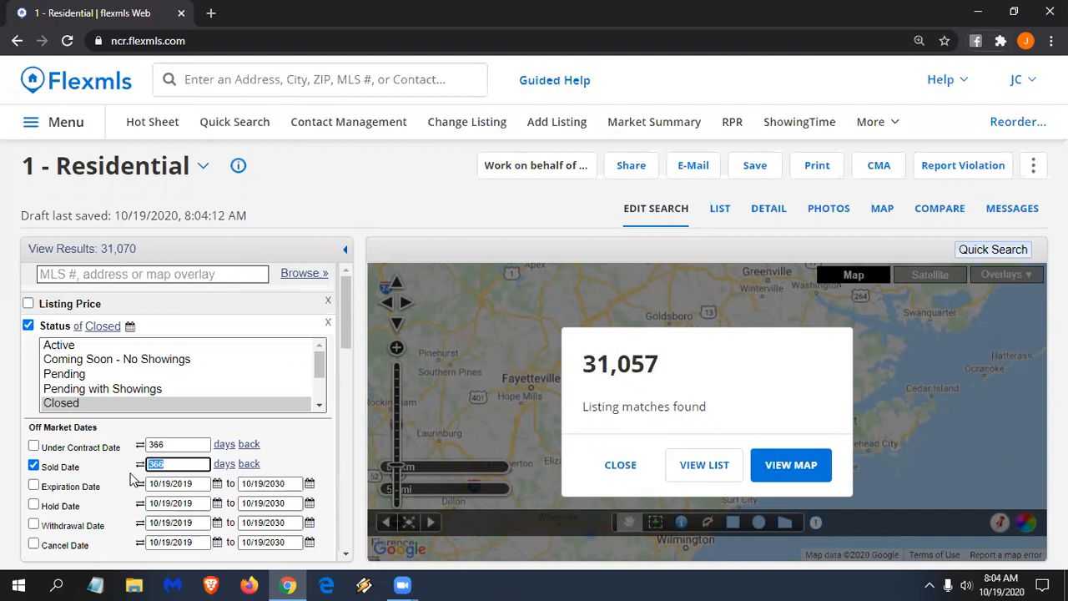
type("3")
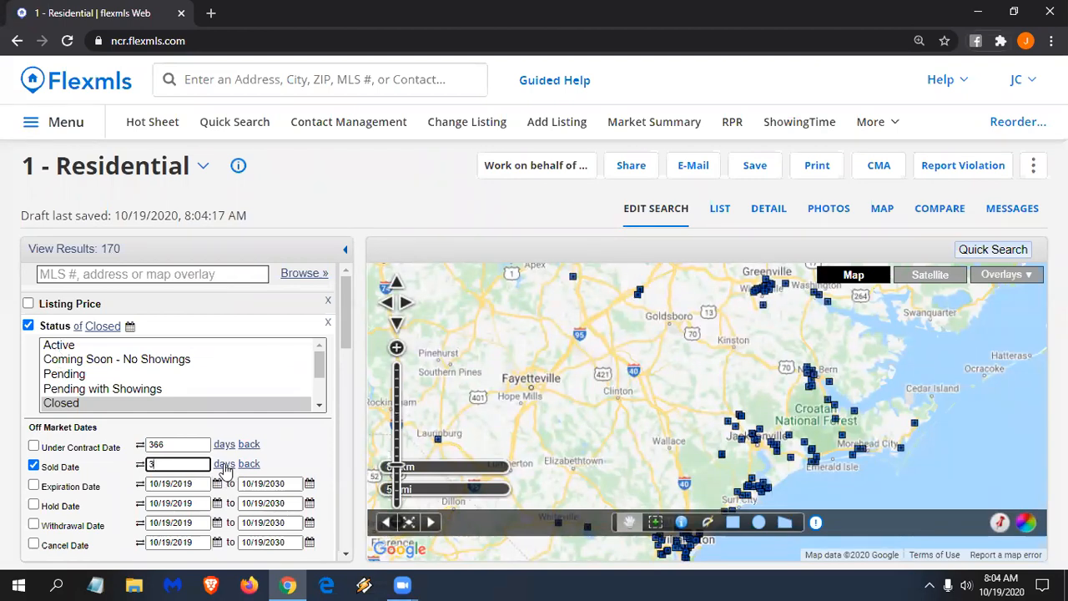
left_click(224, 464)
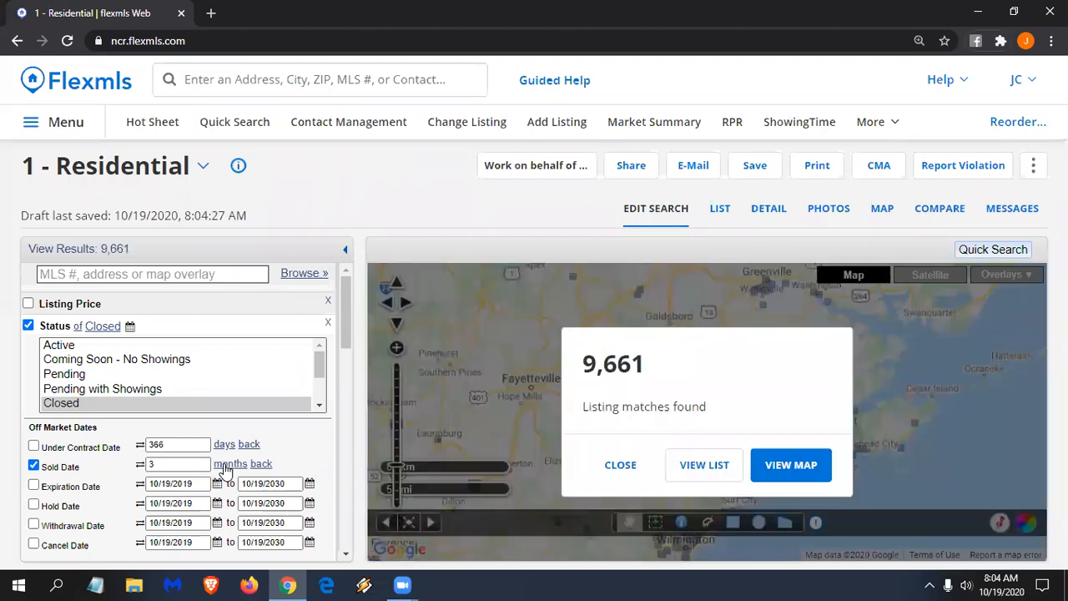
left_click(226, 465)
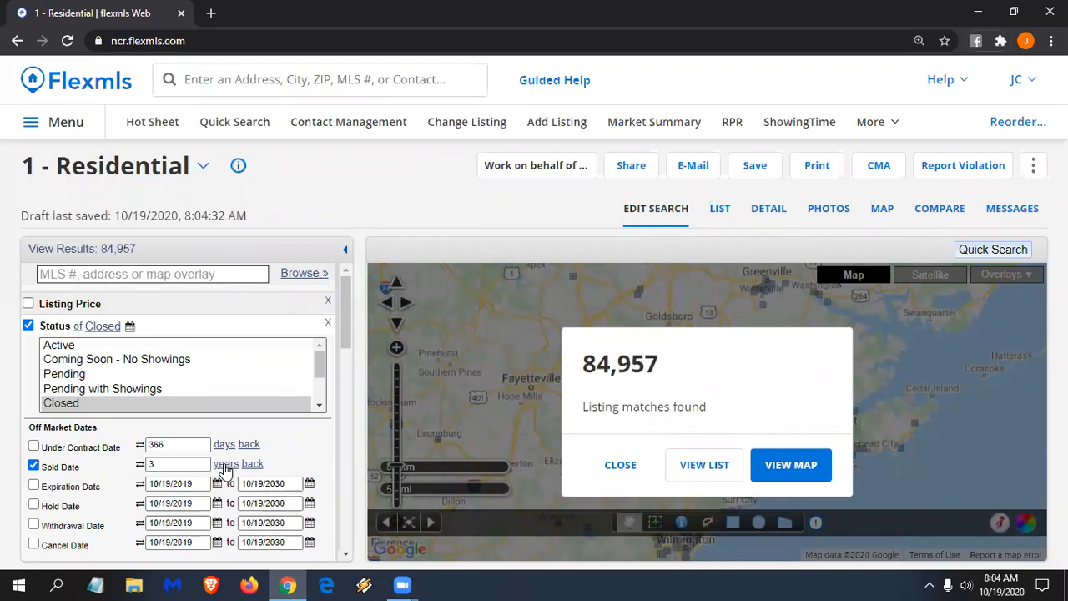
left_click(225, 466)
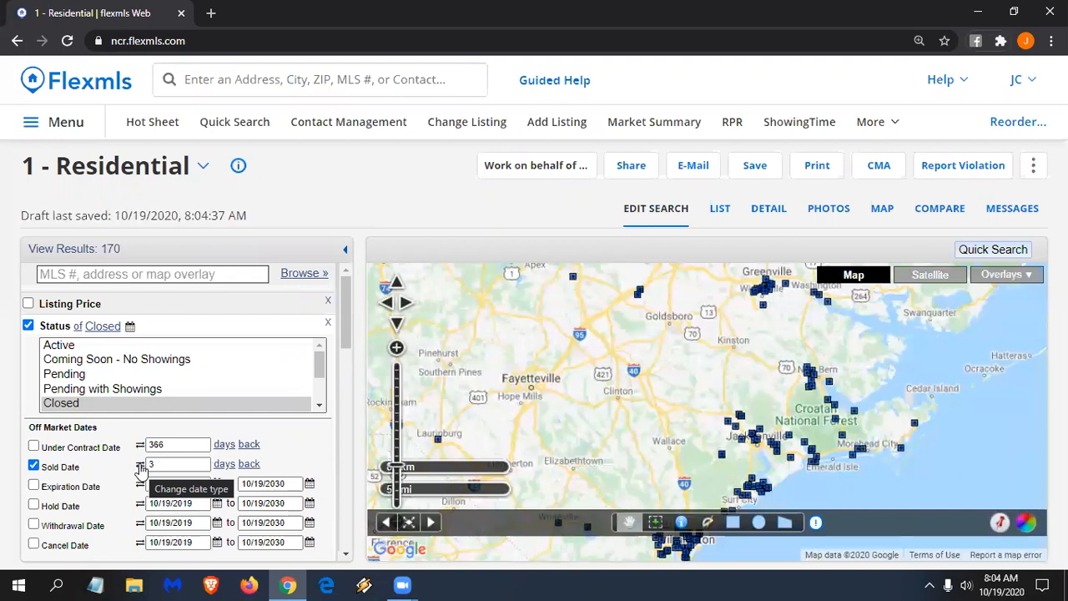
left_click(140, 467)
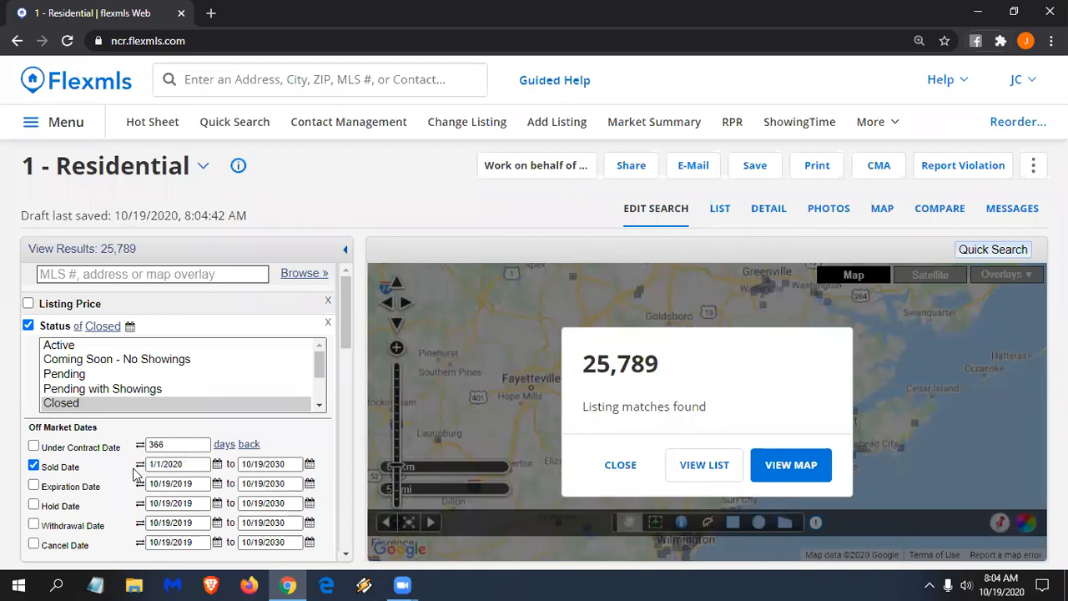
- Add a Sub-Type of Manufactured Home, then flip it to 'not of'
scroll(136, 409, "down", 2)
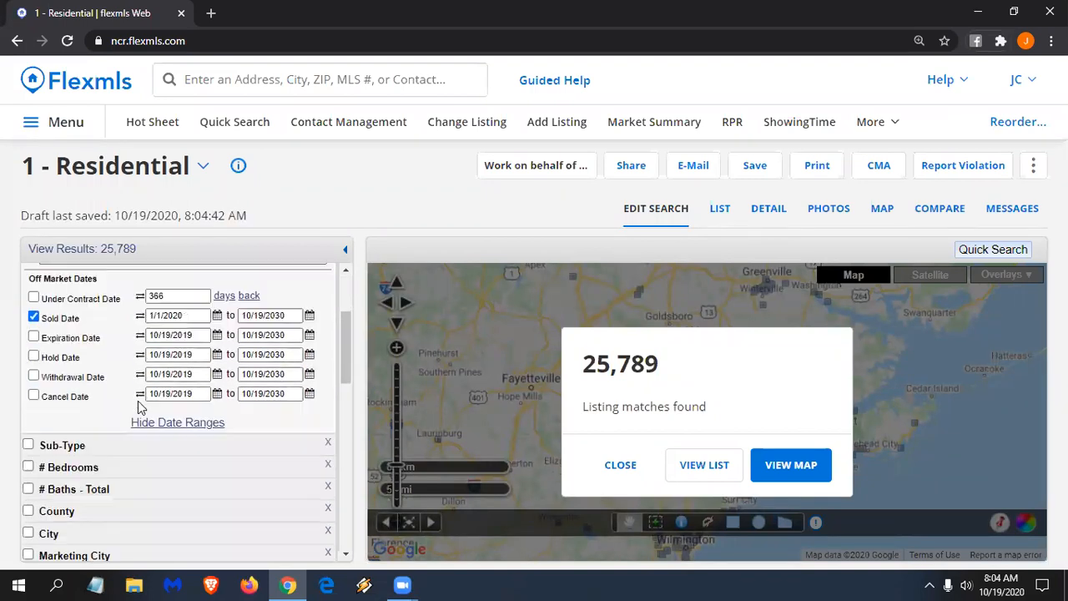
scroll(137, 400, "down", 1)
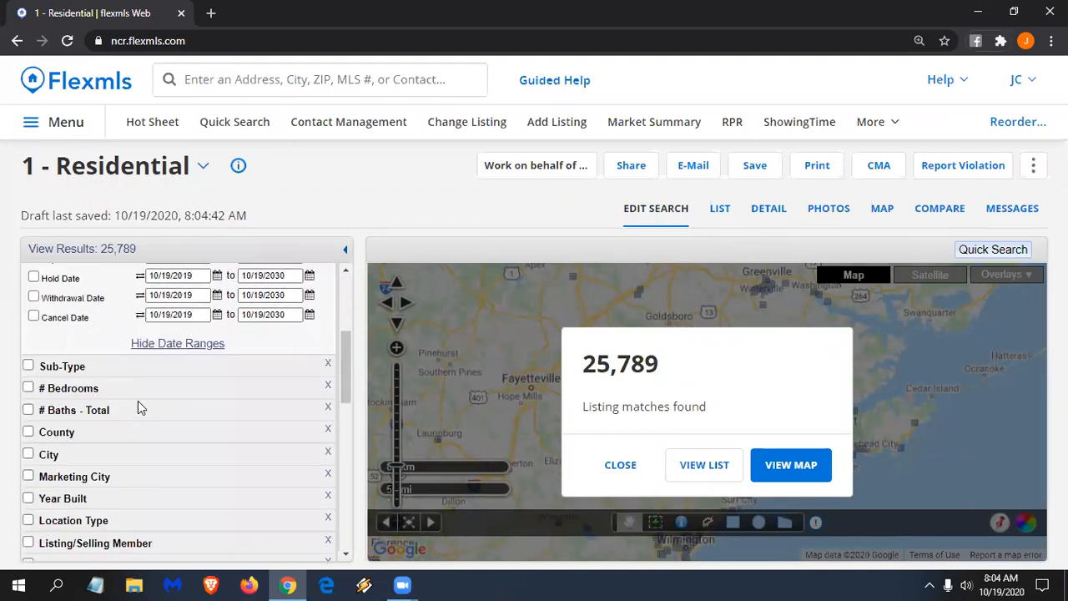
left_click(73, 360)
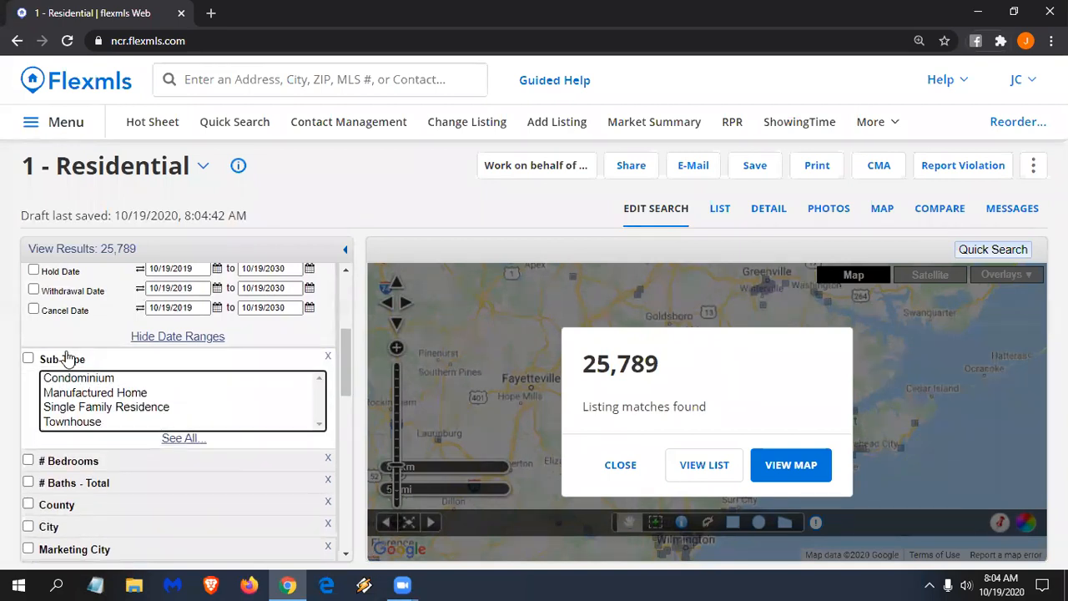
left_click(115, 393)
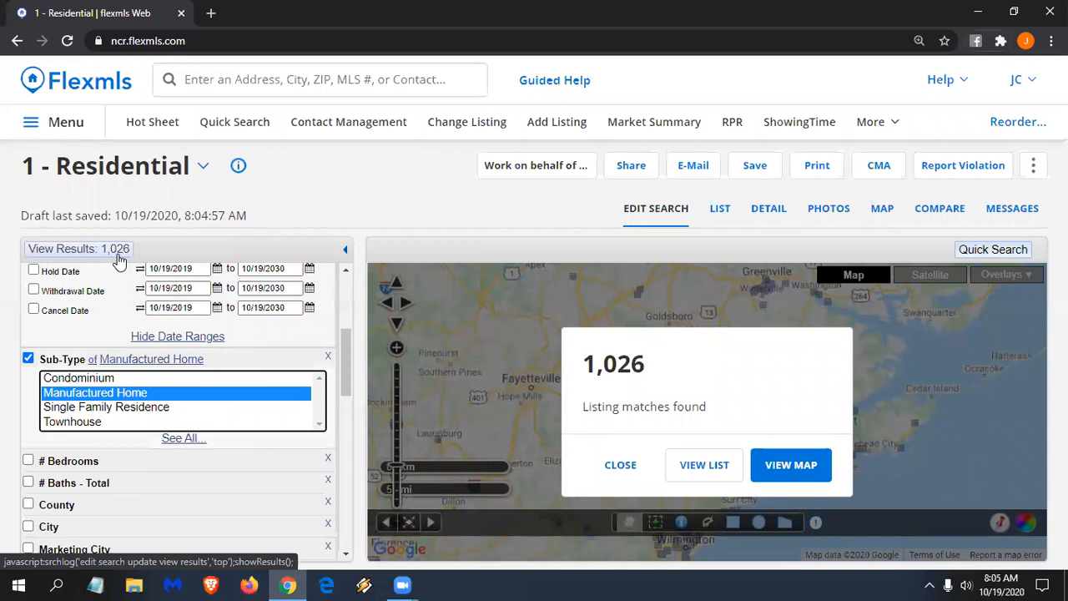
left_click(93, 359)
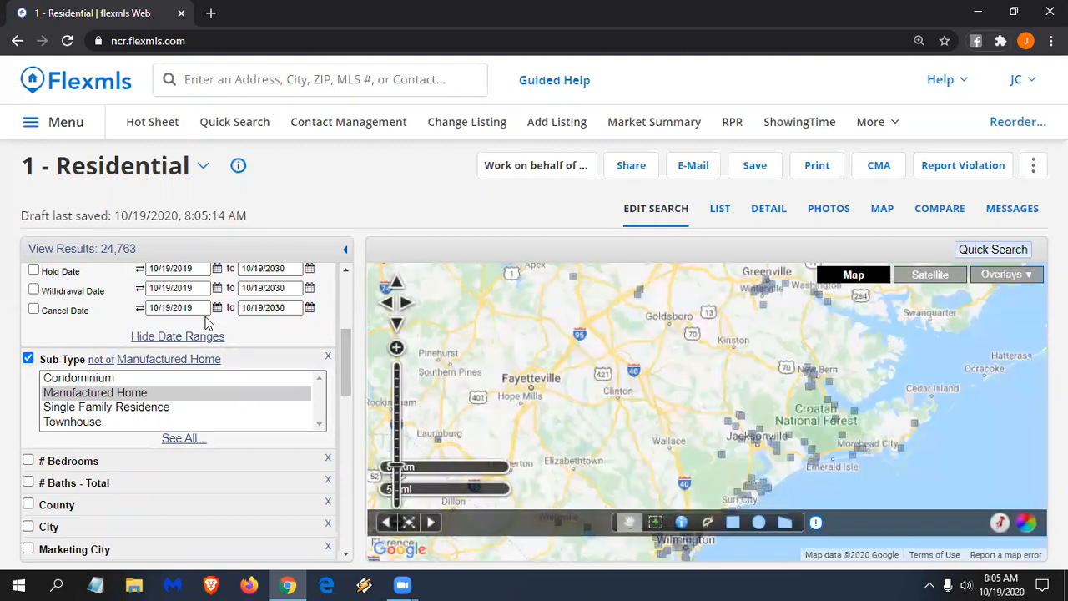
- Switch Status from Closed to Active and turn off the Sub-Type filter
scroll(81, 365, "up", 3)
scroll(77, 355, "up", 2)
left_click(74, 345)
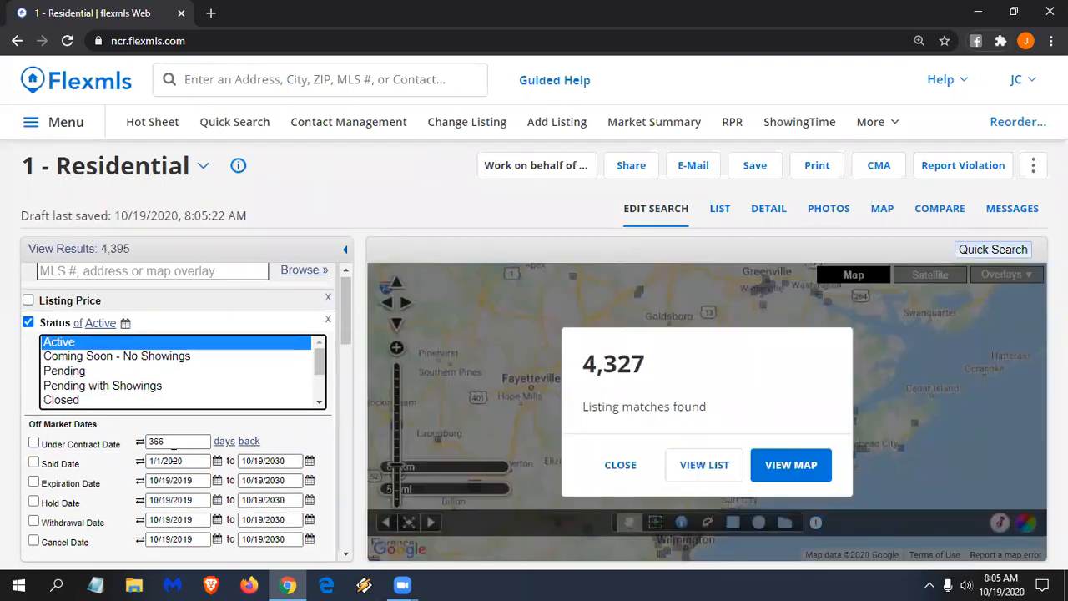
scroll(190, 427, "down", 2)
scroll(184, 426, "down", 2)
scroll(185, 426, "up", 2)
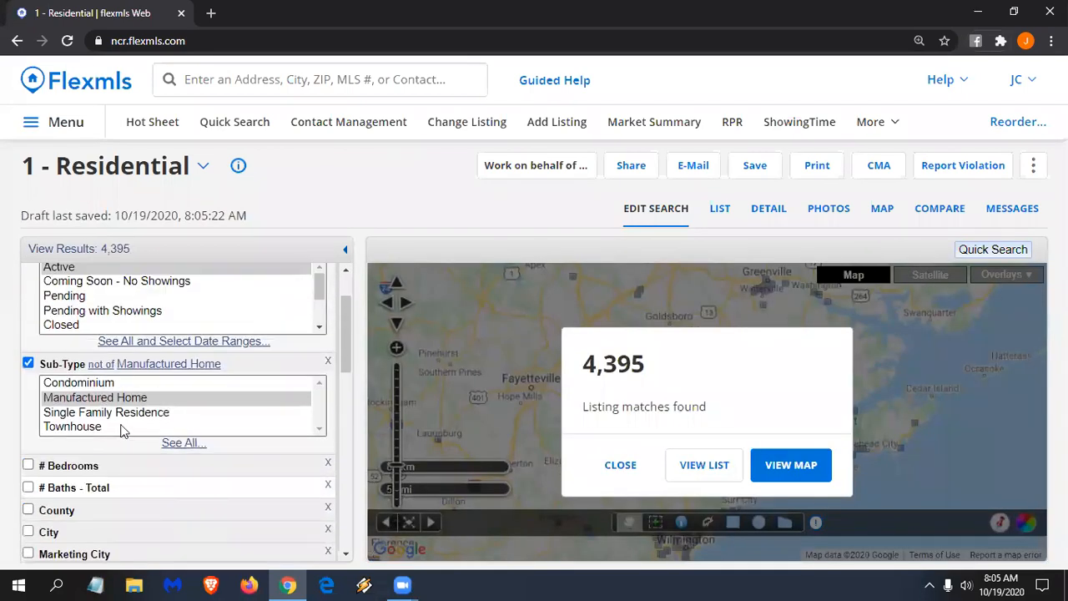
scroll(167, 420, "up", 2)
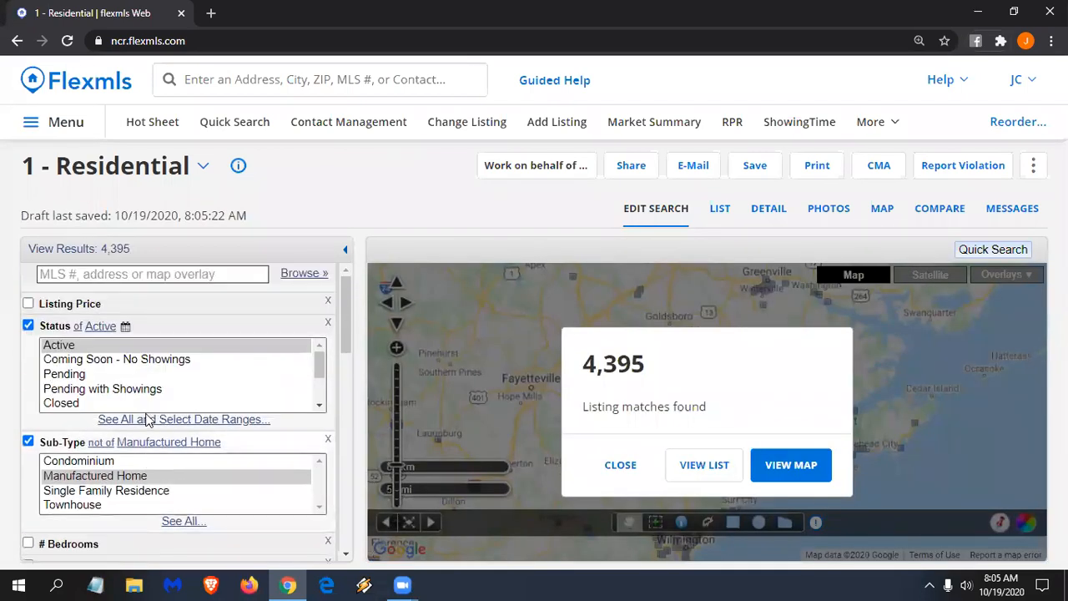
left_click(30, 442)
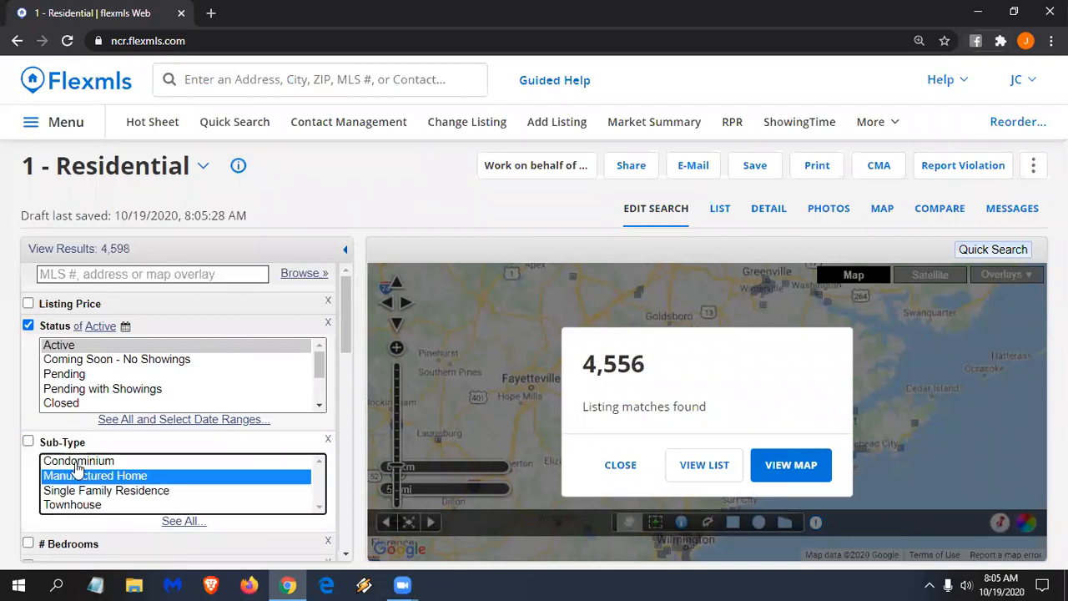
- Limit # Bedrooms to a range of 3 to 4
scroll(303, 339, "down", 1)
scroll(303, 338, "down", 2)
left_click(63, 472)
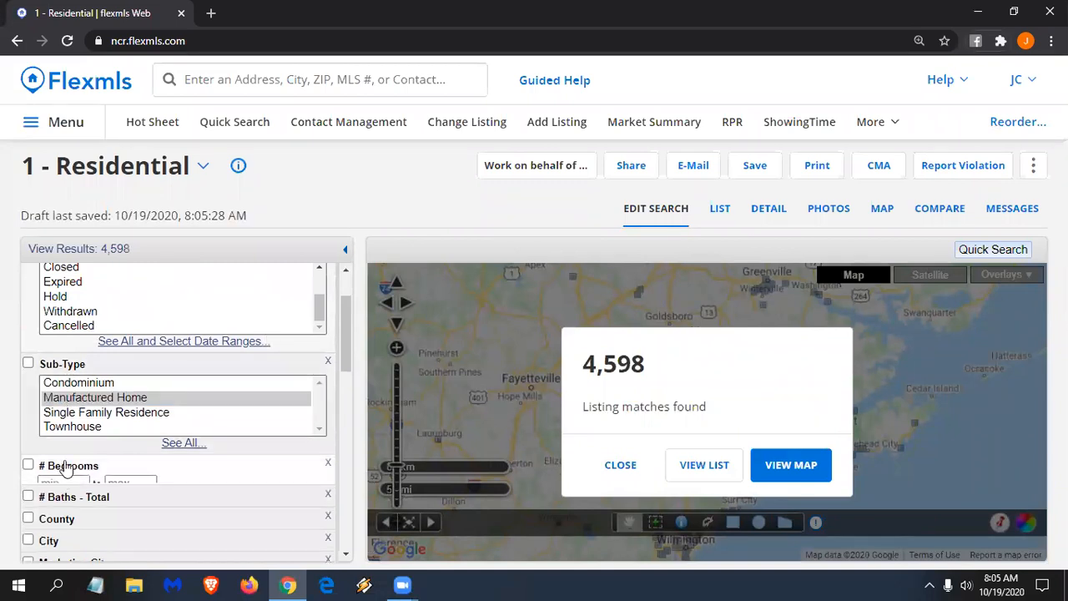
type("3")
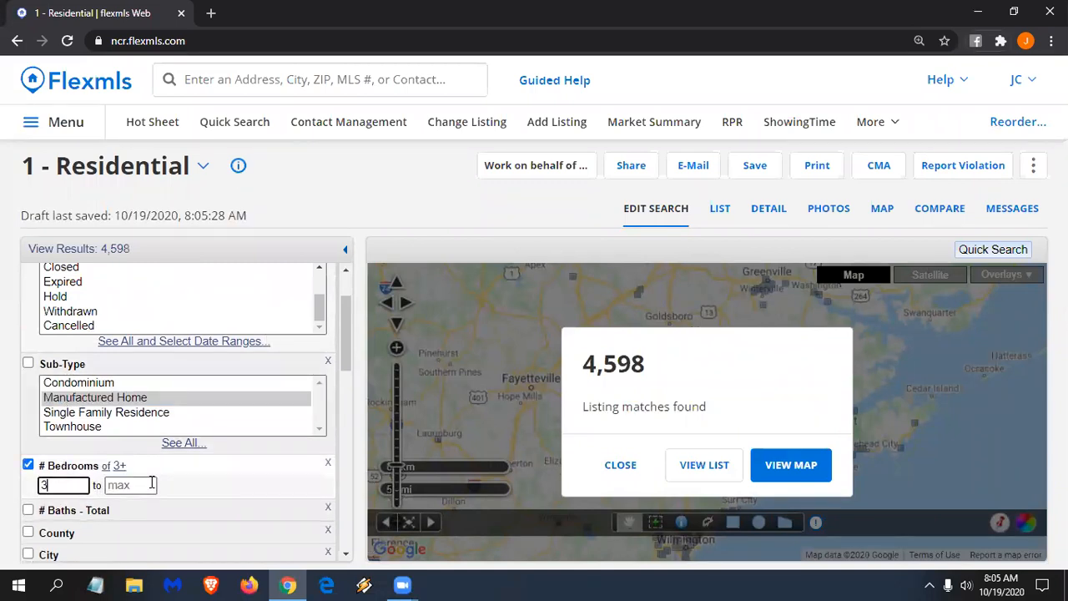
left_click(152, 484)
type("4")
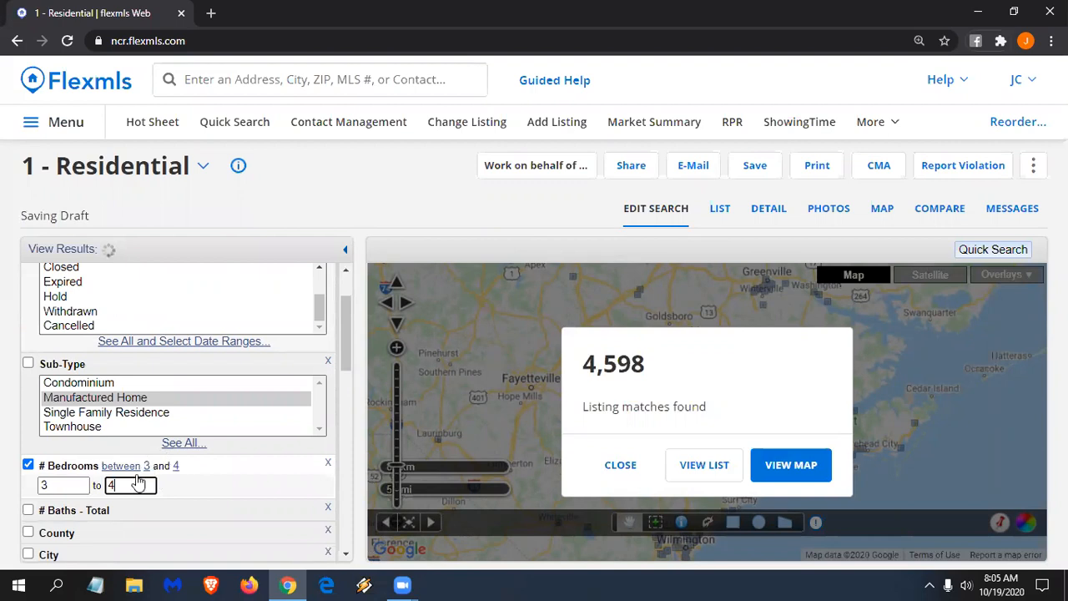
- Require at least 2 total baths
scroll(86, 439, "down", 1)
left_click(83, 433)
type("2")
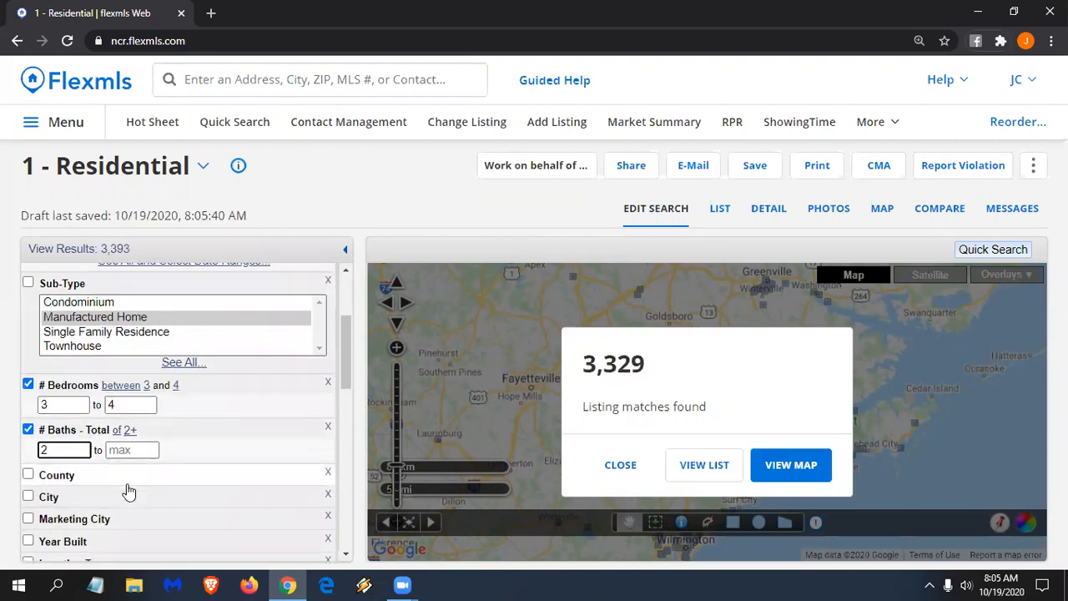
scroll(121, 490, "down", 1)
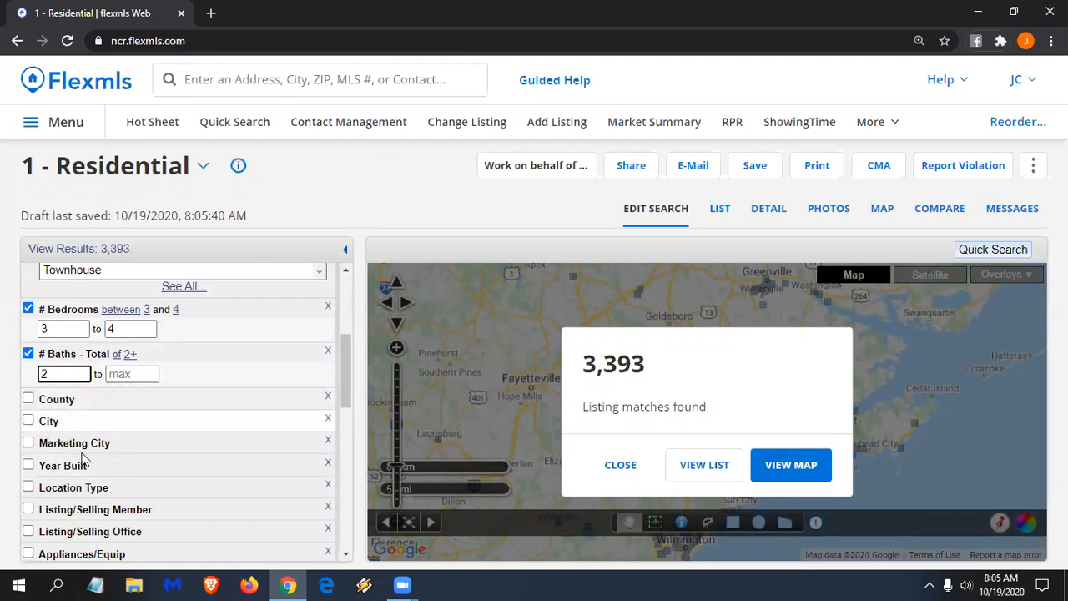
scroll(134, 455, "up", 3)
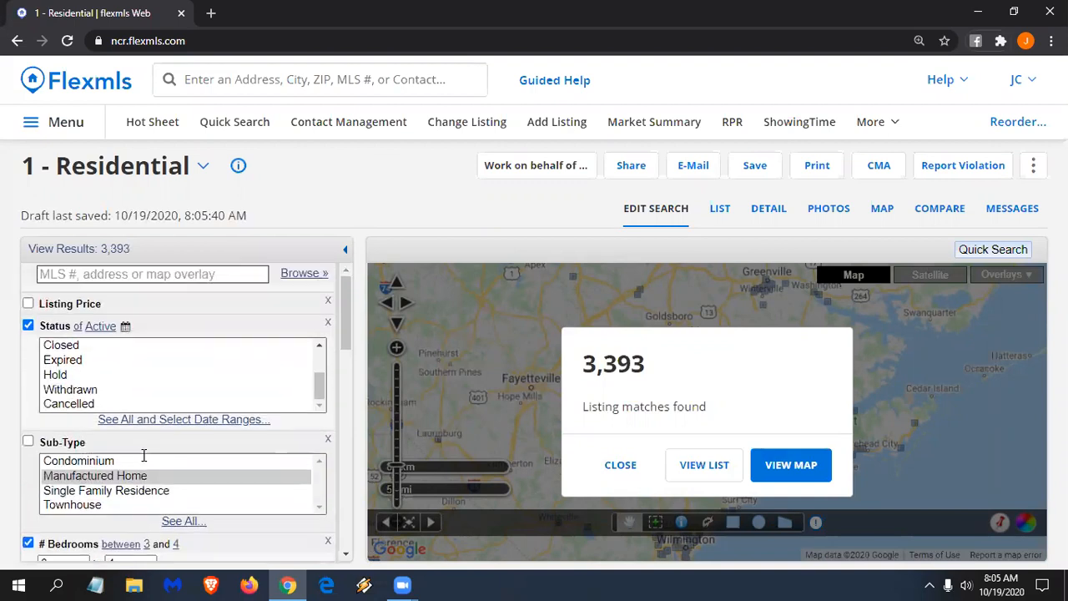
scroll(143, 454, "down", 7)
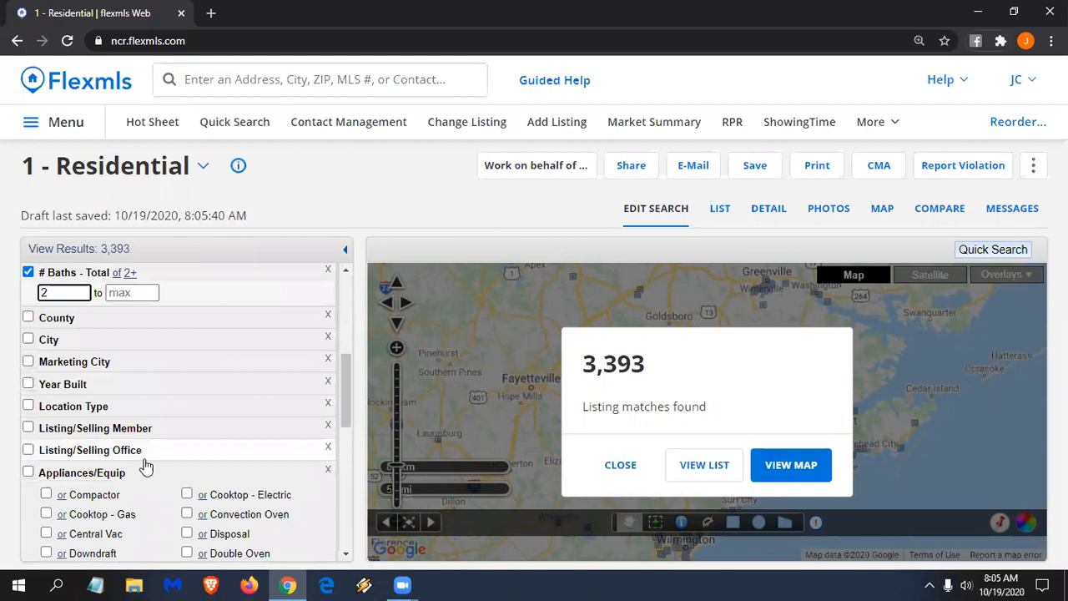
scroll(143, 465, "up", 3)
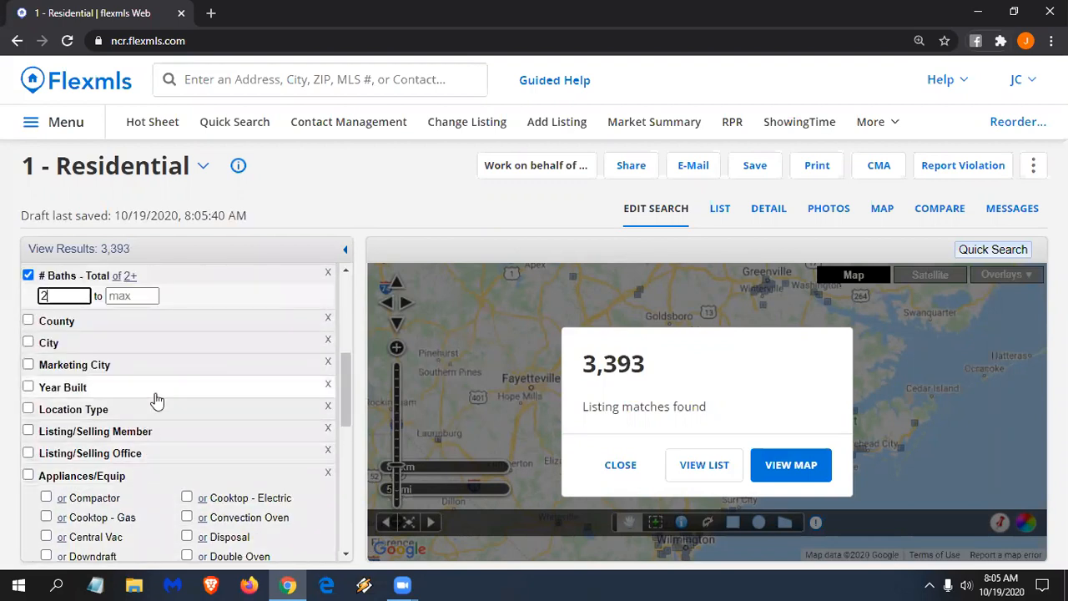
scroll(139, 353, "down", 6)
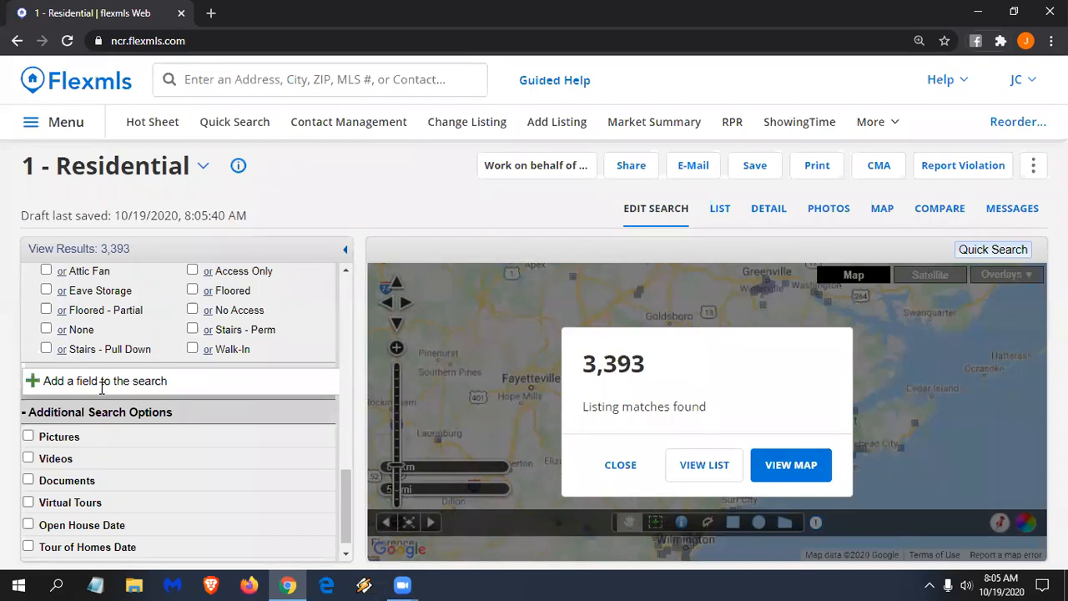
left_click(102, 382)
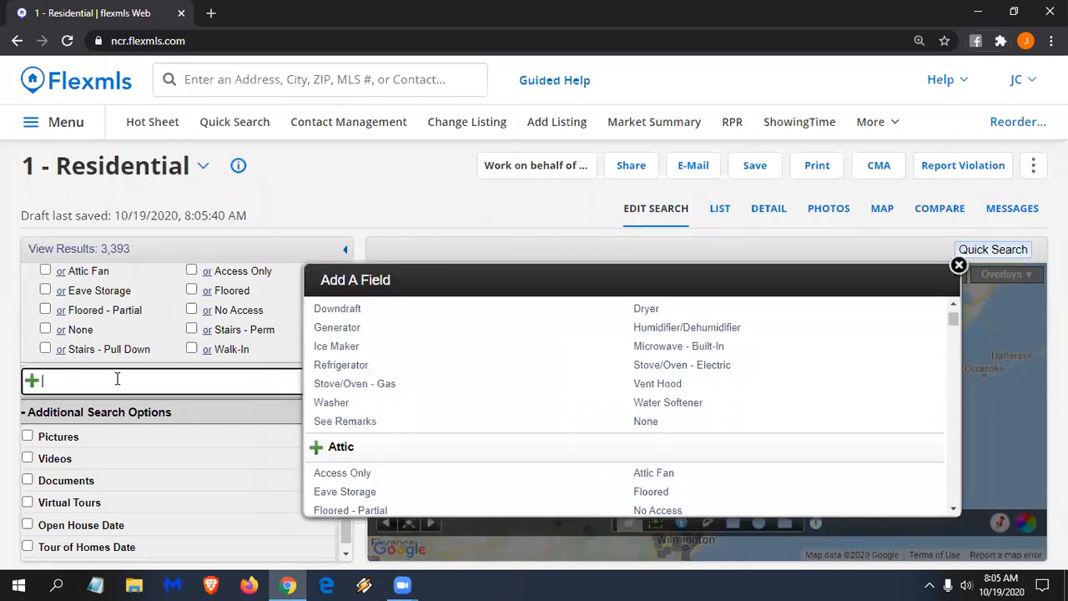
scroll(203, 440, "up", 3)
scroll(203, 438, "down", 1)
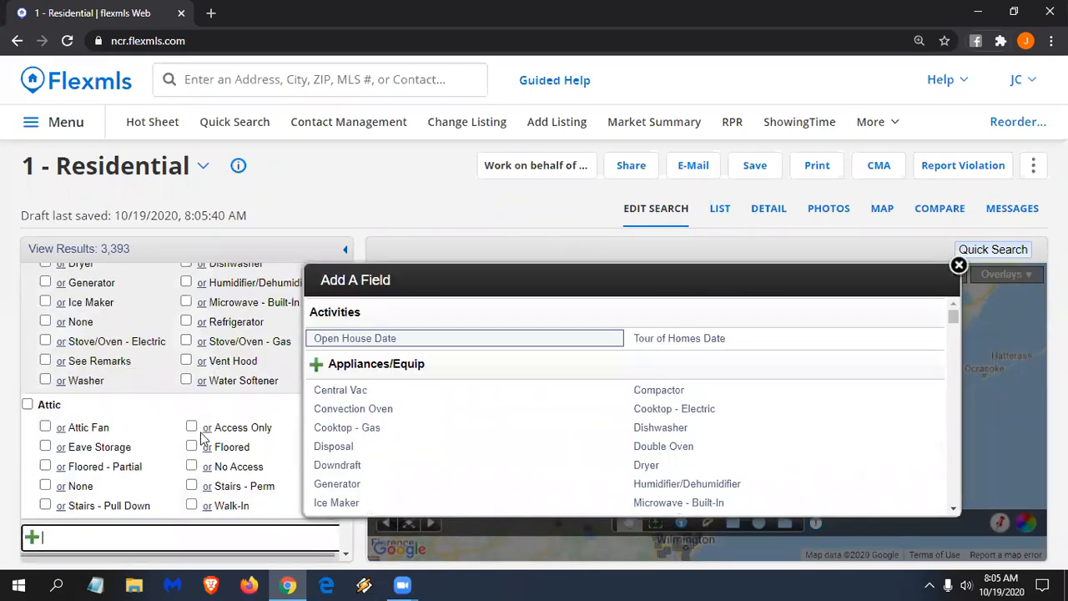
type("sub")
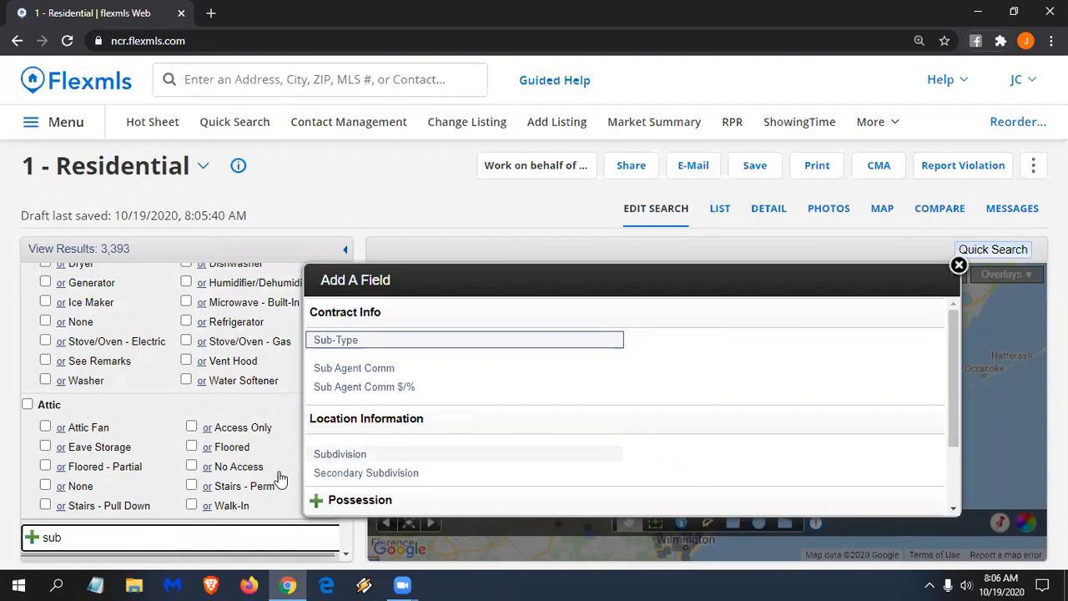
scroll(225, 477, "up", 10)
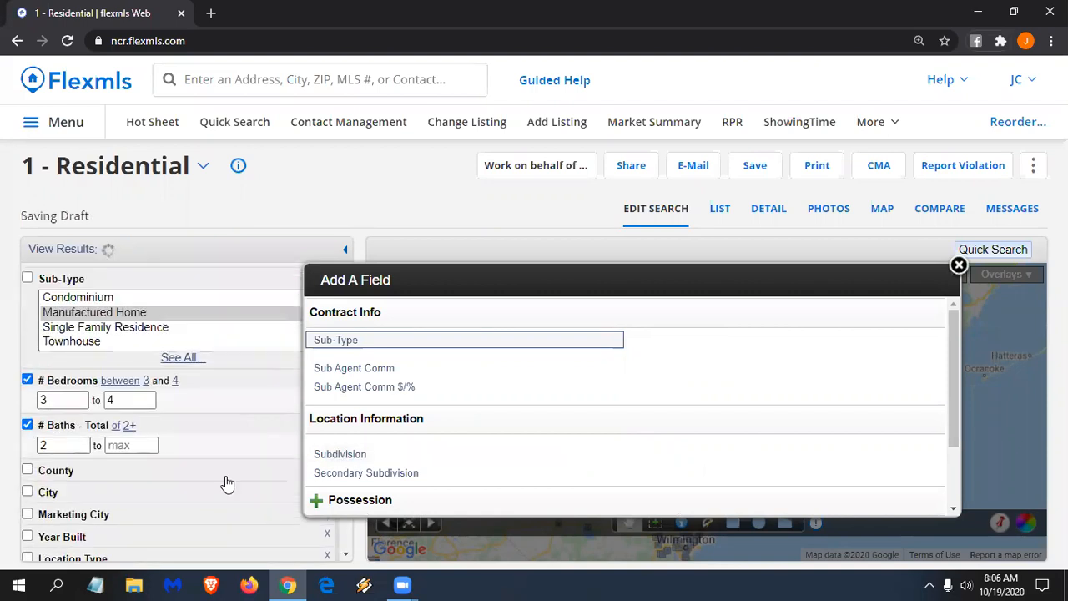
scroll(226, 482, "down", 2)
scroll(225, 477, "down", 2)
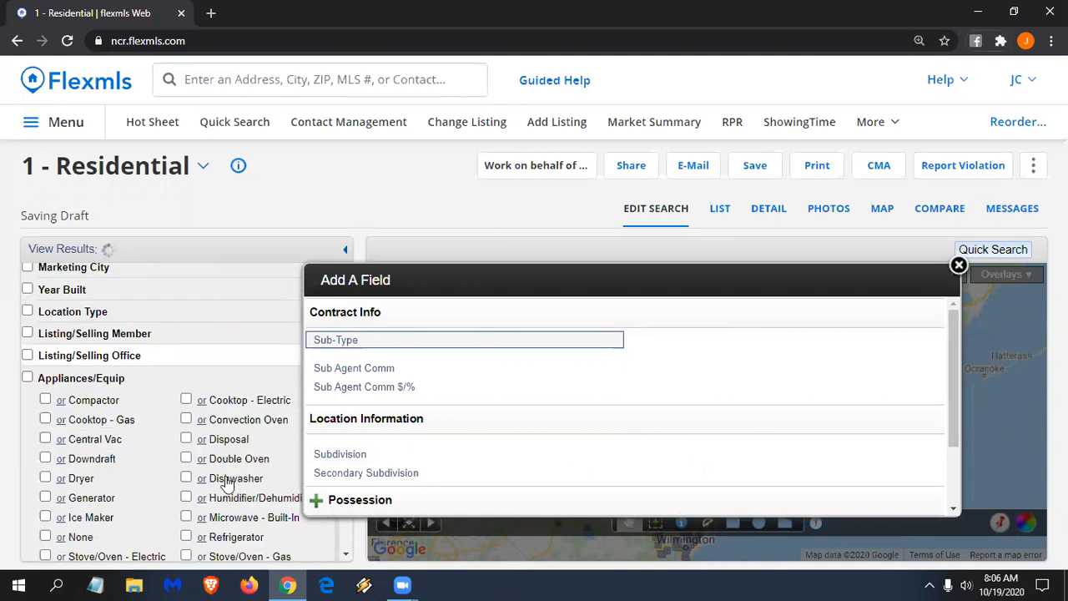
scroll(225, 480, "down", 3)
scroll(64, 391, "up", 4)
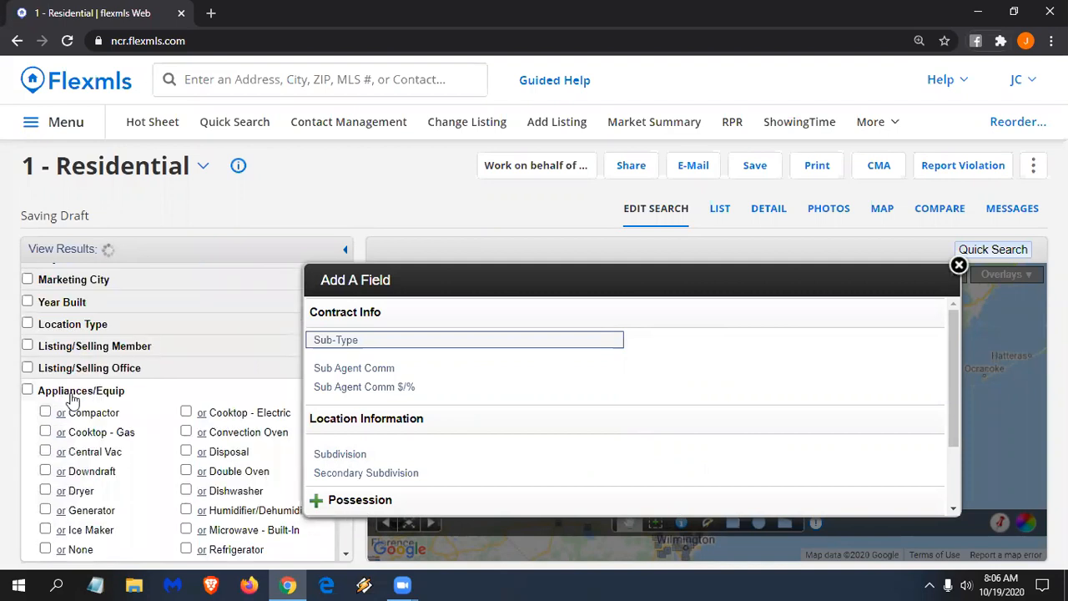
left_click(70, 392)
left_click(53, 416)
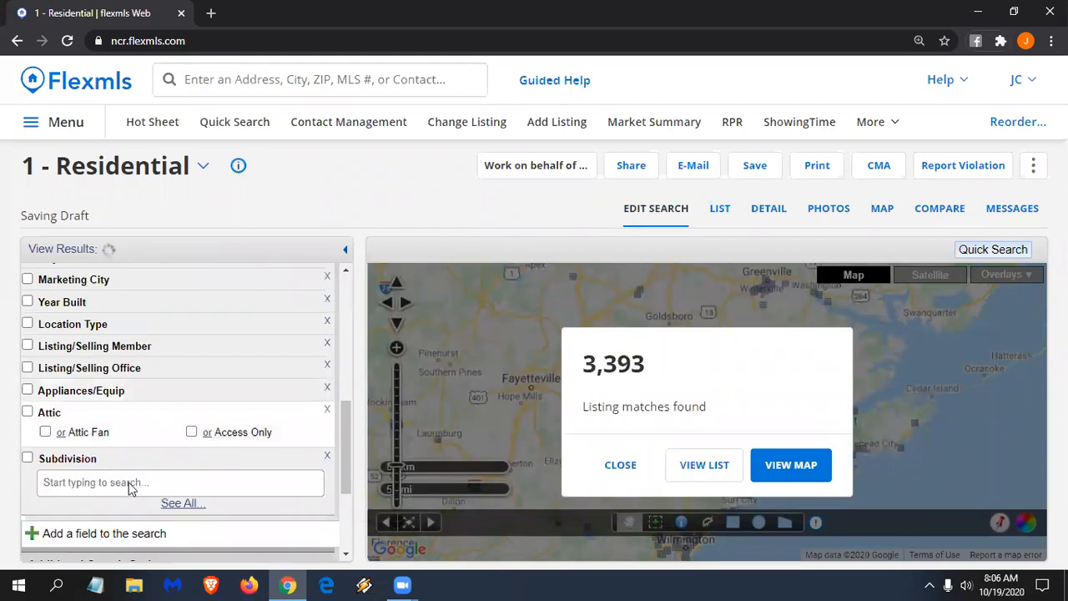
scroll(50, 422, "up", 2)
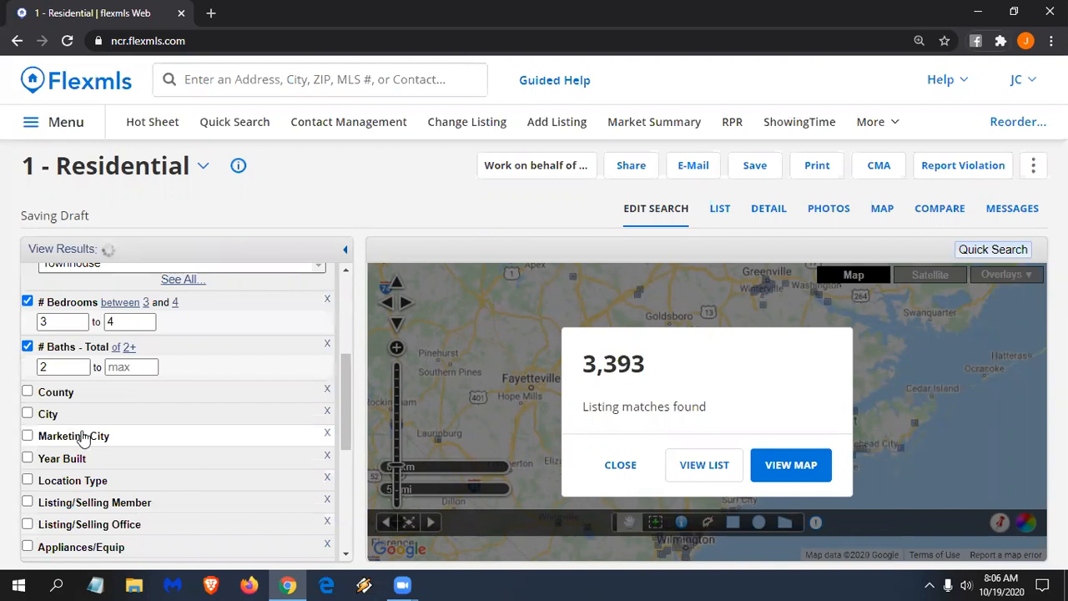
scroll(116, 456, "down", 2)
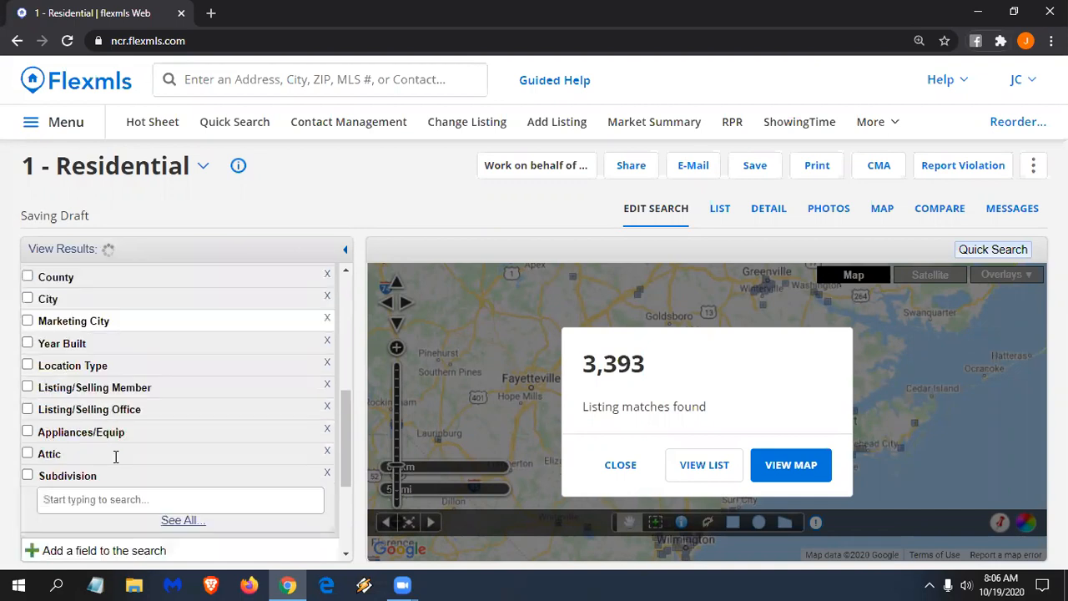
scroll(116, 457, "down", 1)
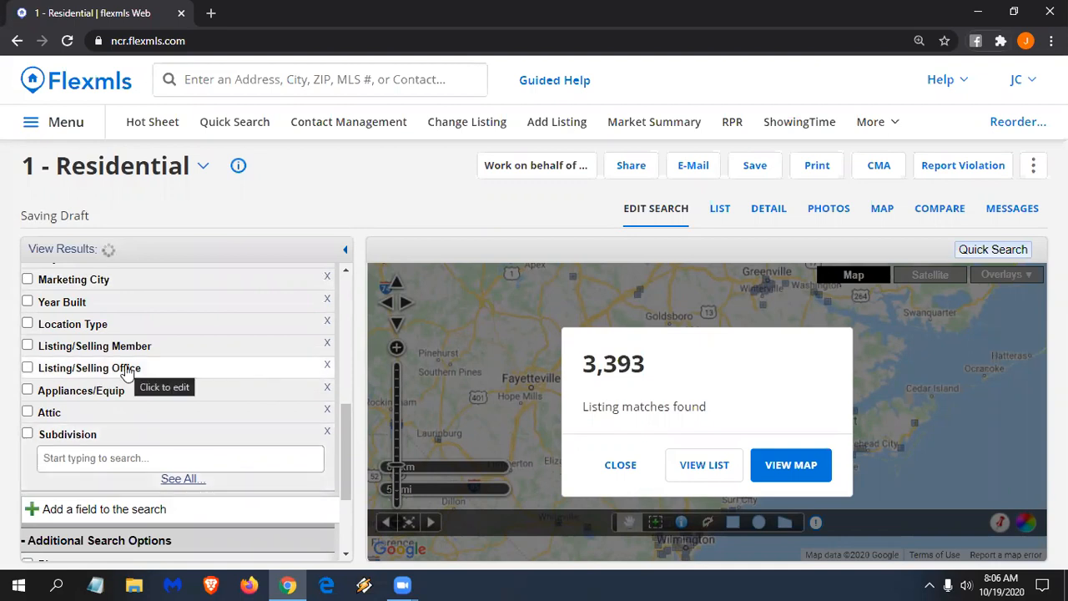
scroll(125, 373, "up", 2)
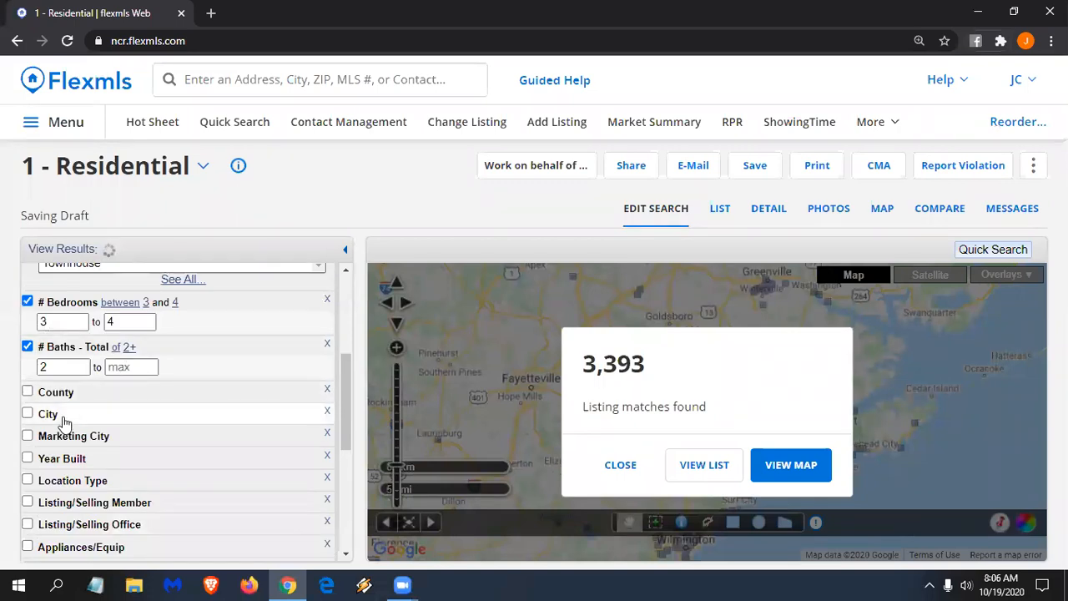
- Add Nashville and Rocky Mount to the City criterion, then switch City off
left_click(95, 424)
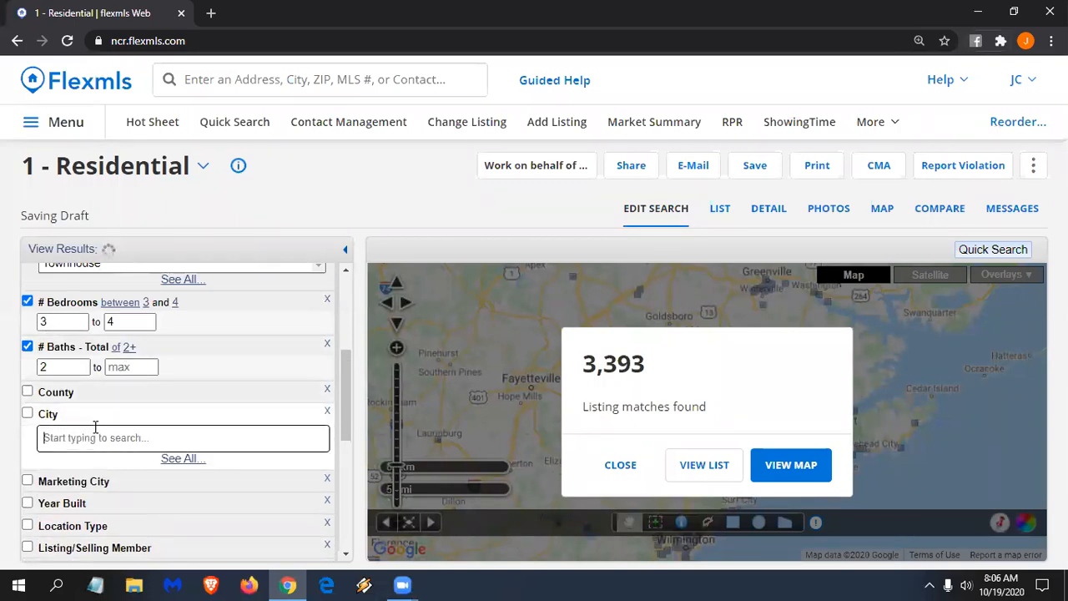
type("nashville")
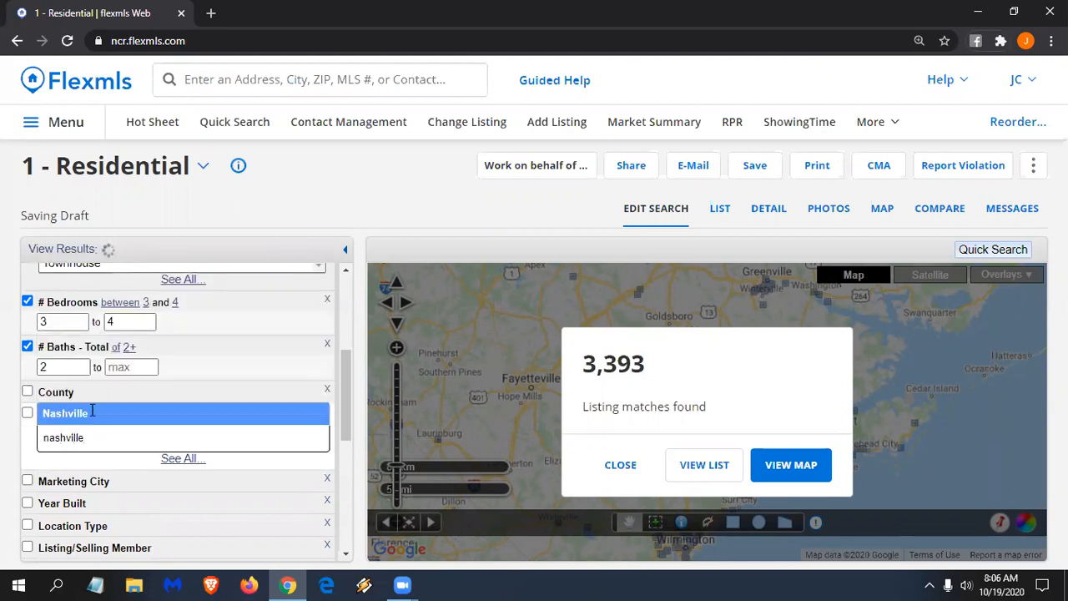
key("Return")
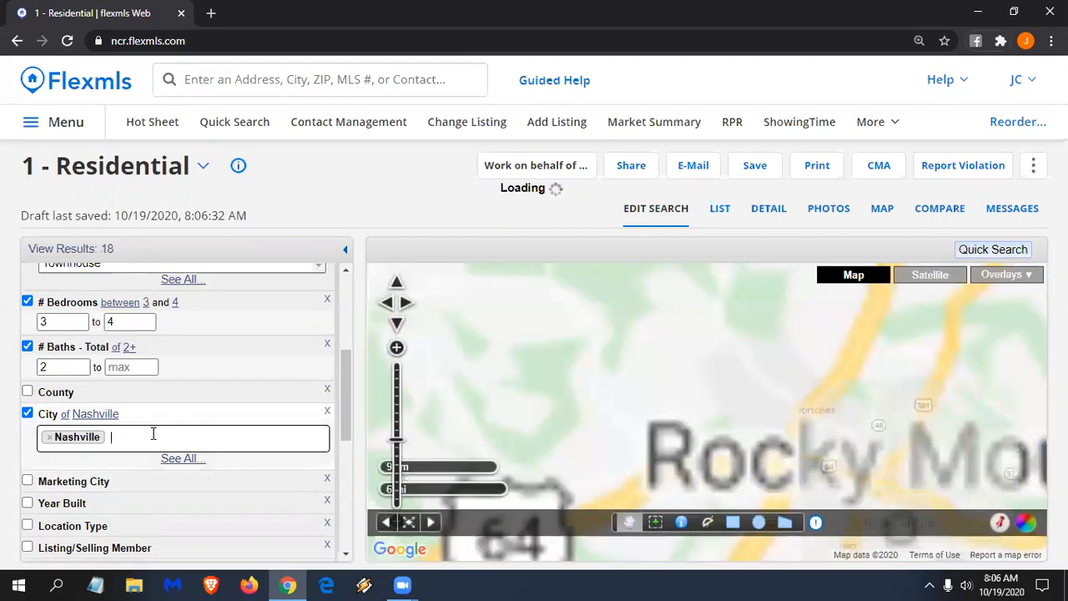
type("rocky")
left_click(126, 392)
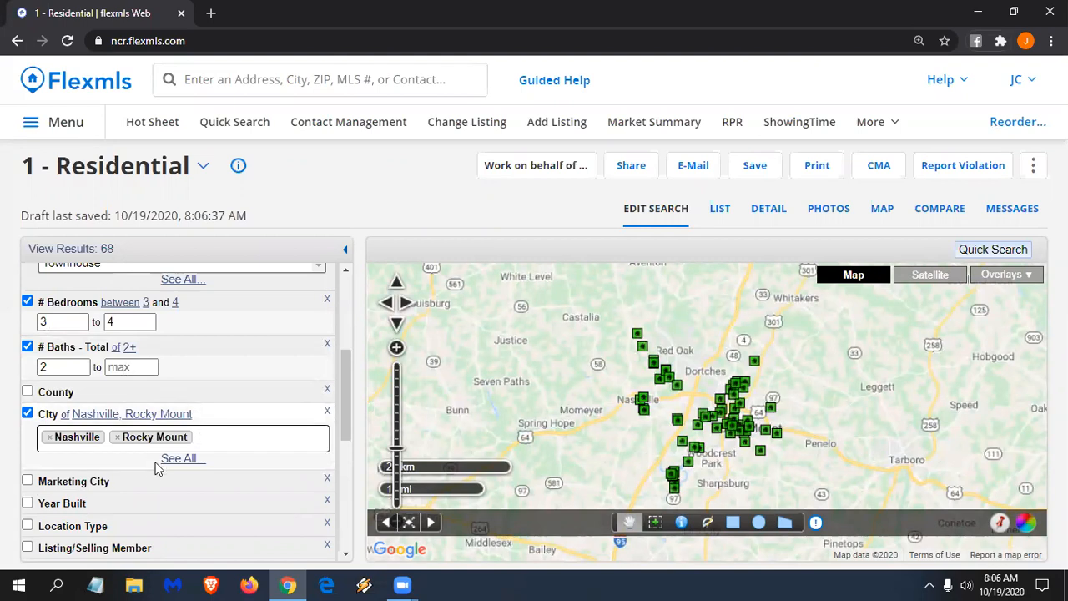
left_click(28, 414)
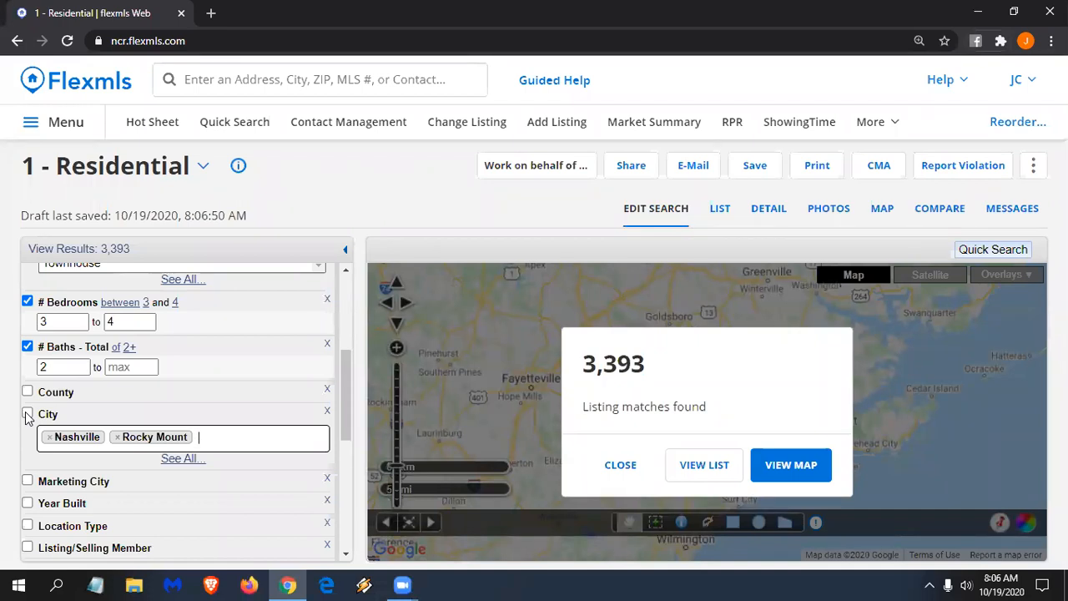
- Find 'add' in the site search and open Add Listing in a new tab
left_click(291, 80)
type("add")
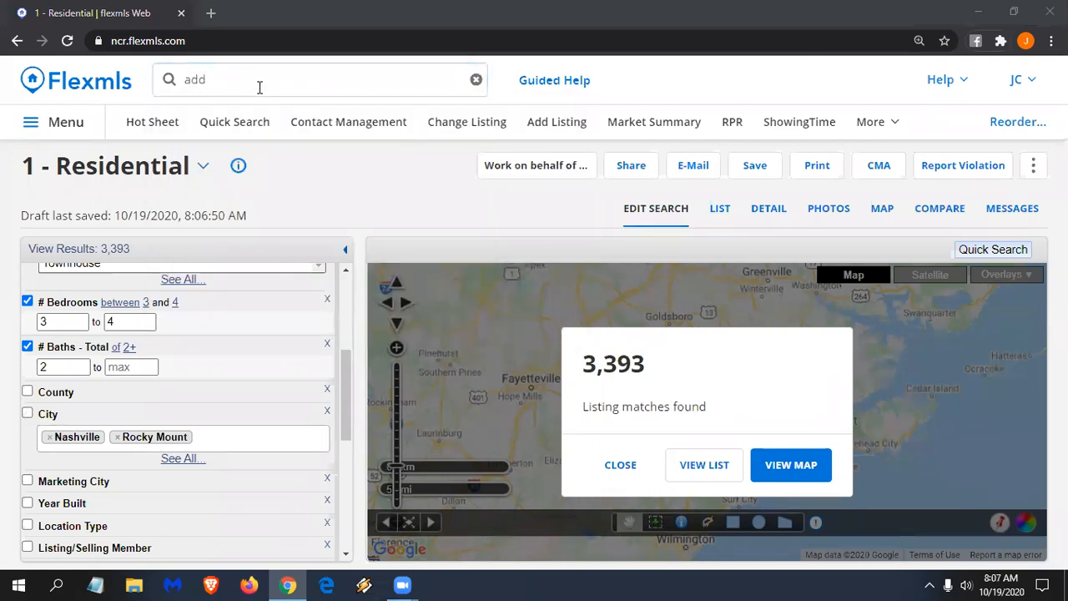
left_click(259, 87)
left_click(509, 408)
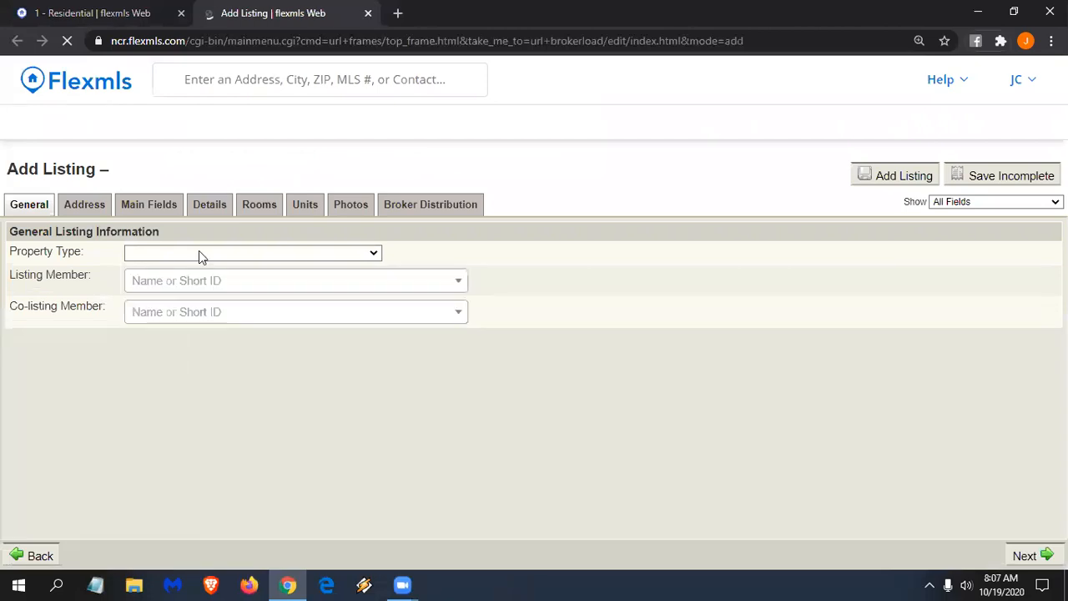
- Pick Residential as property type, read the Address City help, then close the tab
left_click(199, 251)
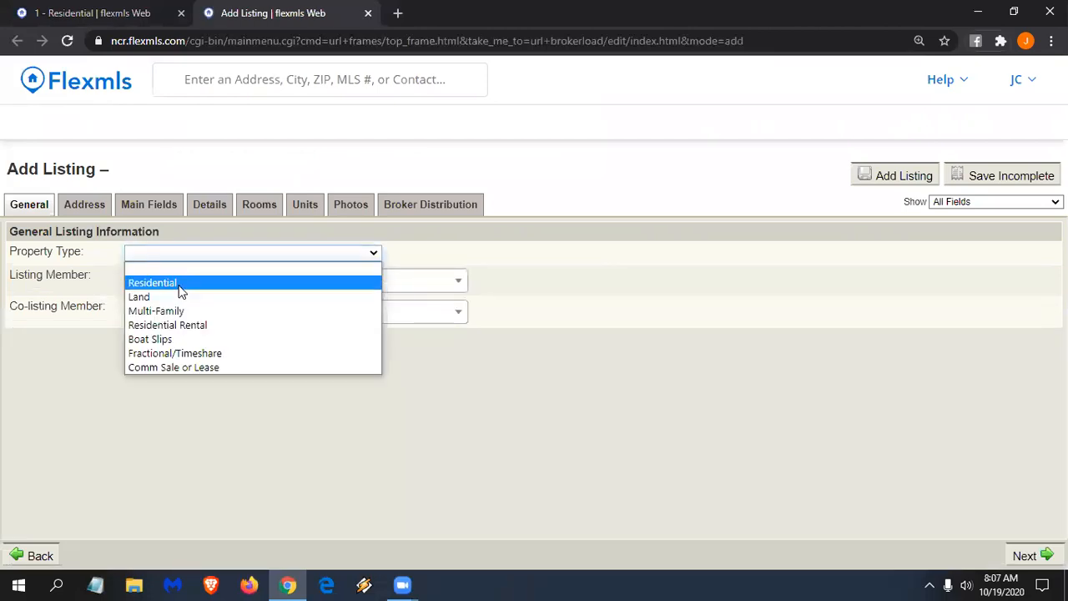
left_click(180, 284)
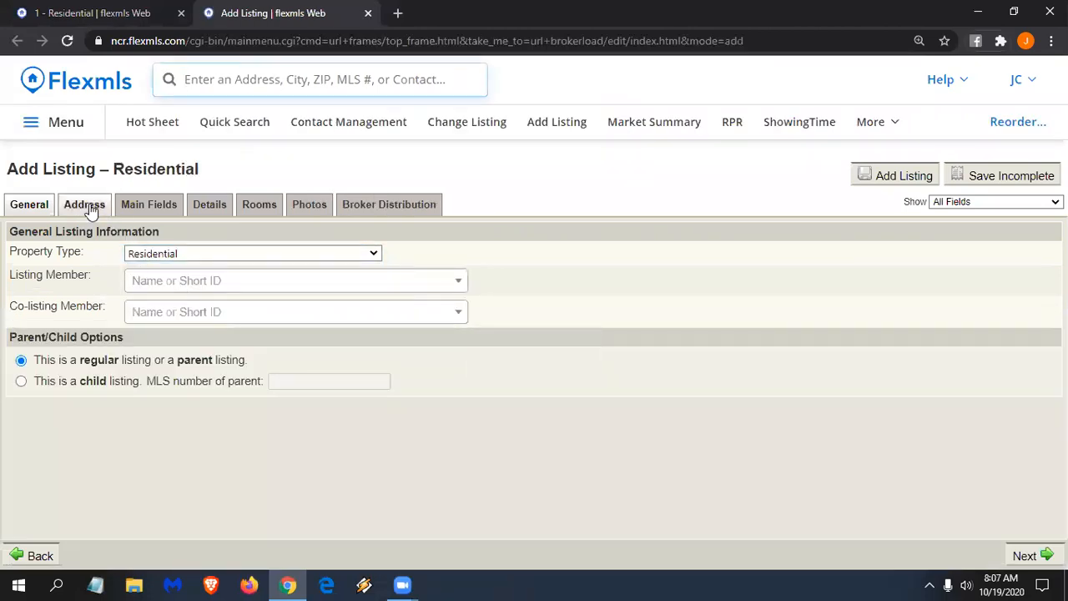
left_click(158, 209)
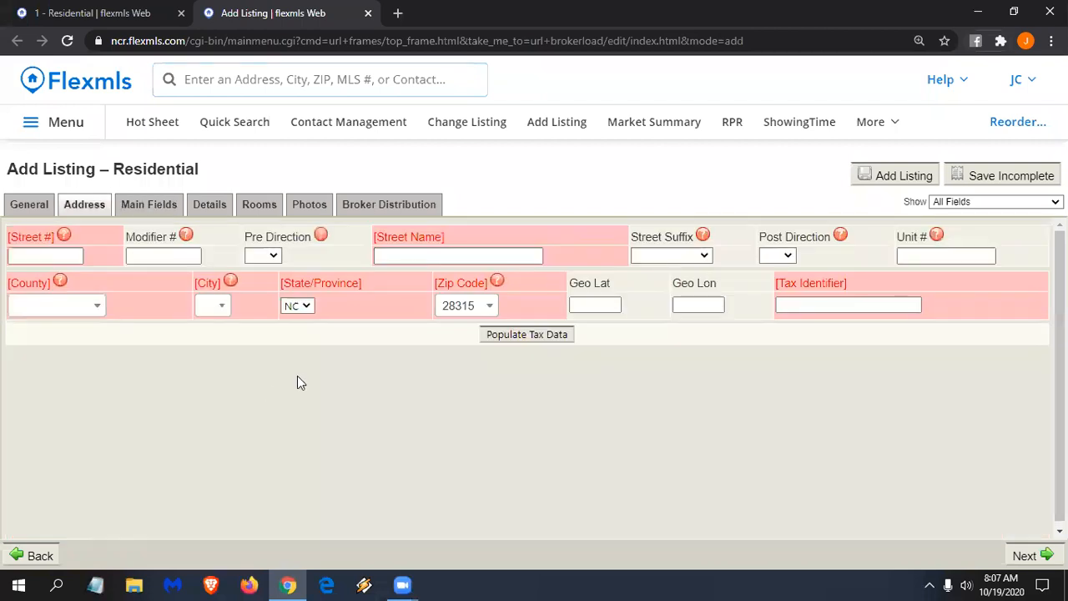
left_click(230, 282)
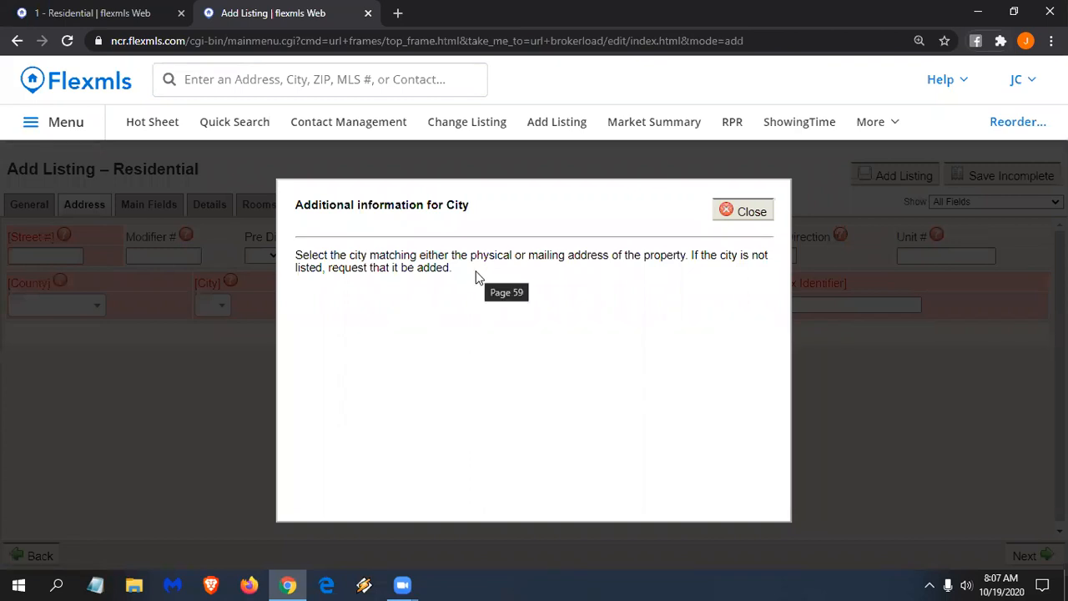
left_click(733, 213)
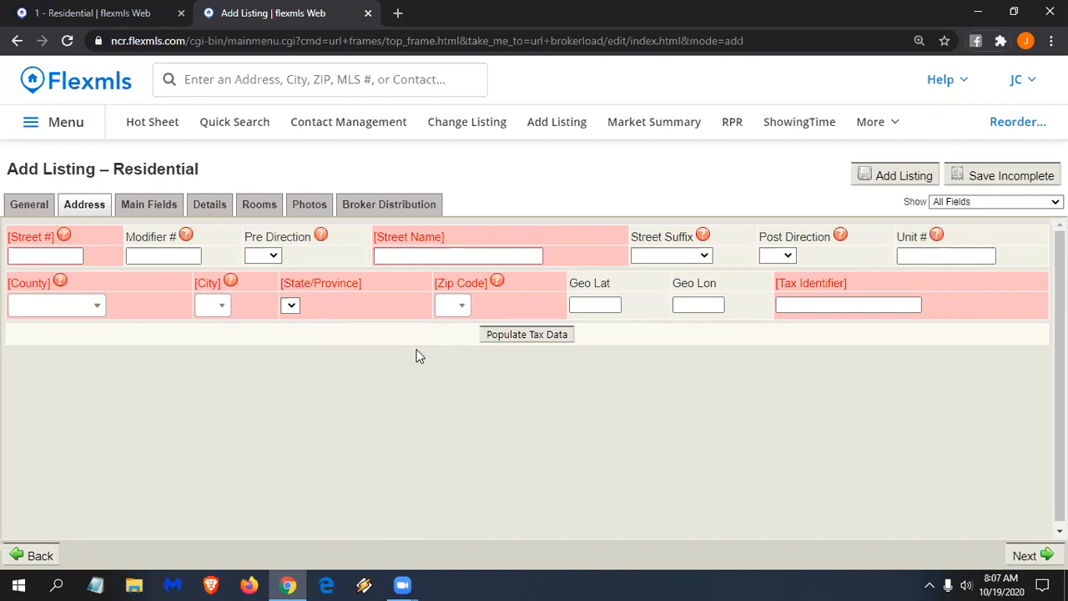
left_click(367, 13)
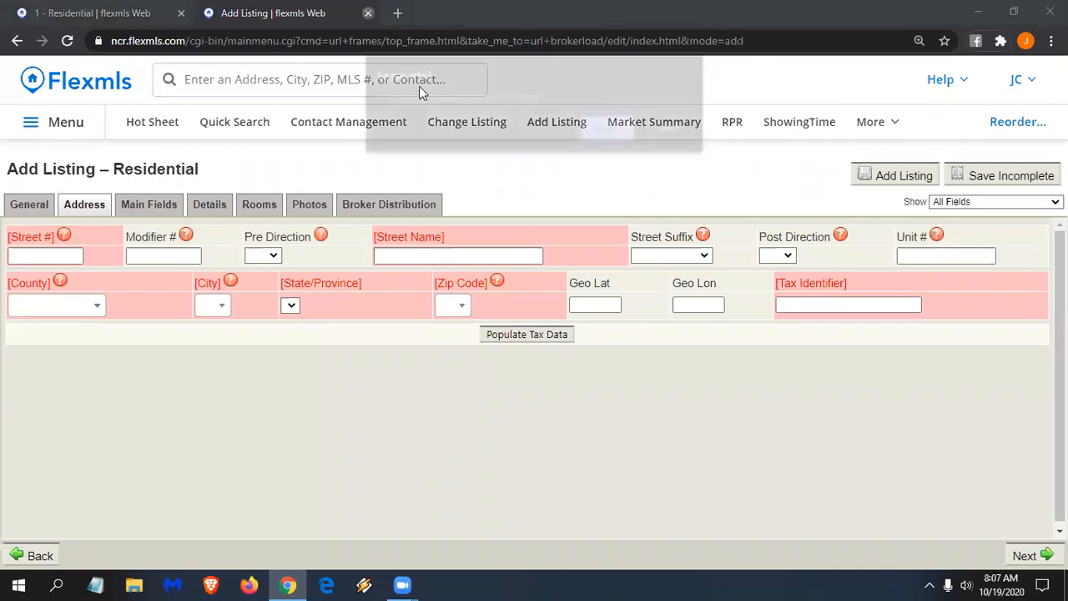
- Confirm leaving the Add Listing page and dismiss the 3,393-matches pop-up
left_click(597, 134)
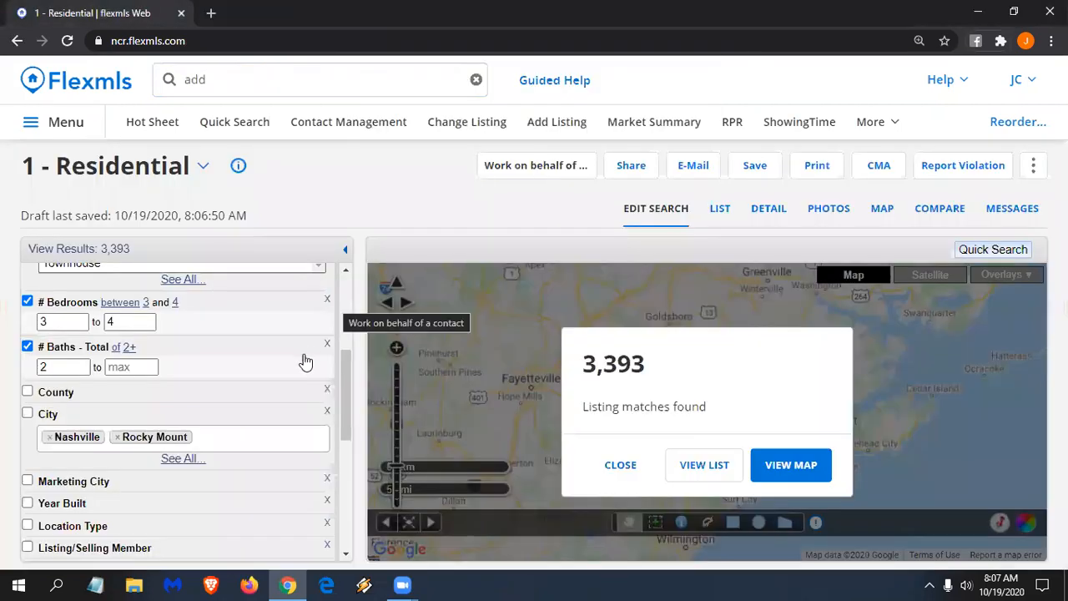
scroll(254, 314, "down", 1)
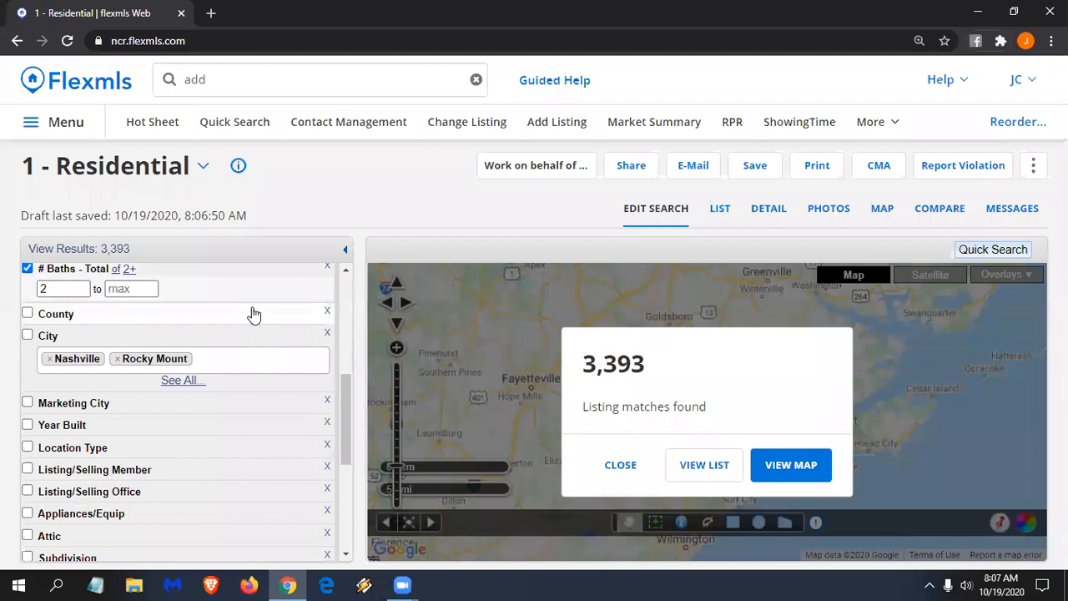
scroll(236, 294, "down", 1)
scroll(234, 307, "up", 1)
scroll(236, 309, "down", 1)
scroll(228, 307, "up", 1)
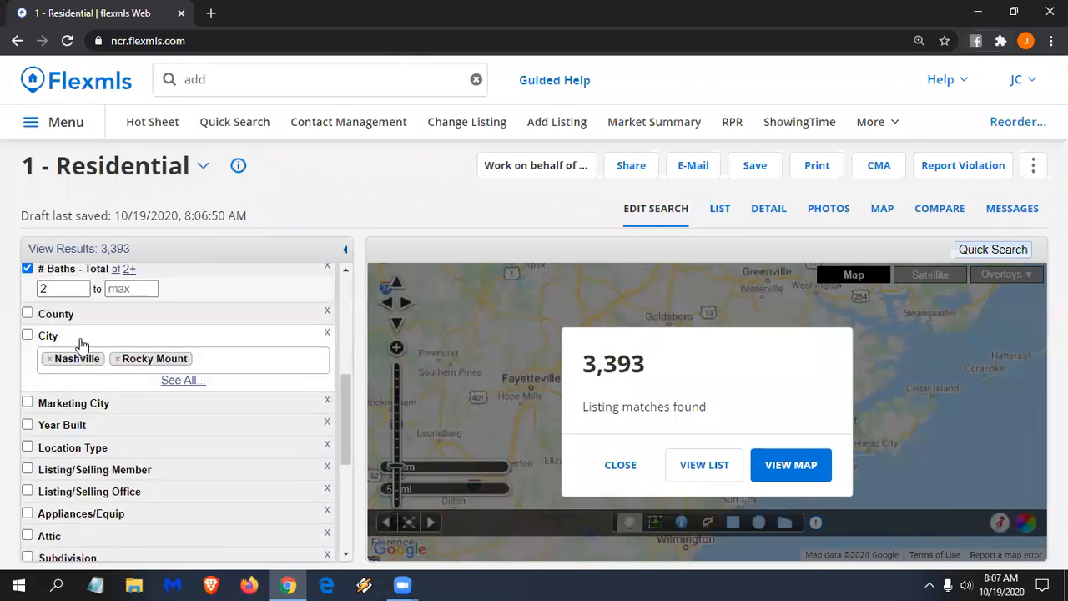
scroll(178, 448, "up", 2)
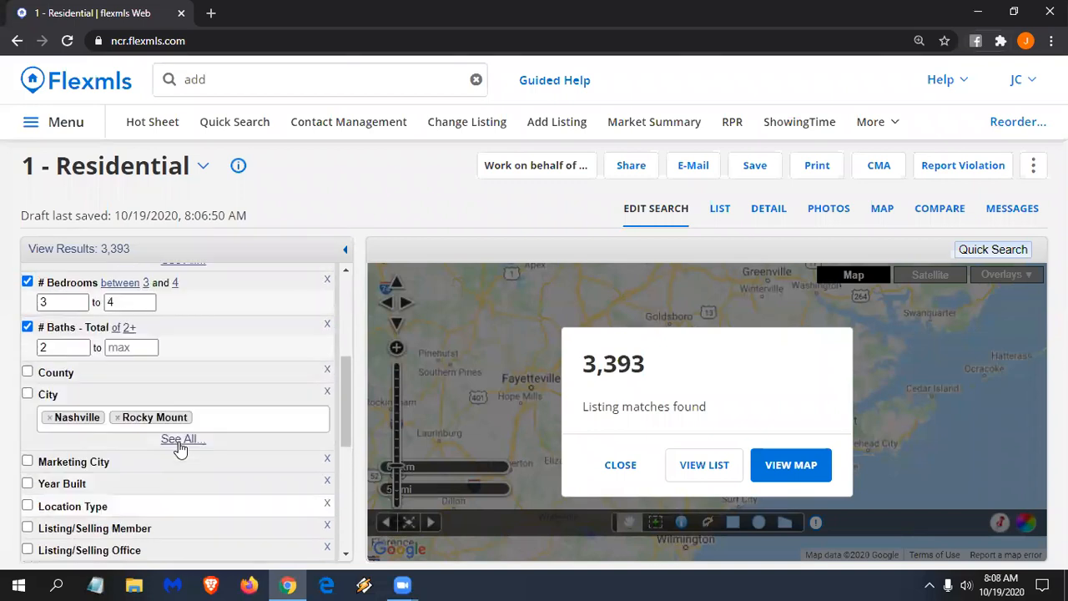
scroll(179, 448, "down", 1)
scroll(178, 448, "down", 3)
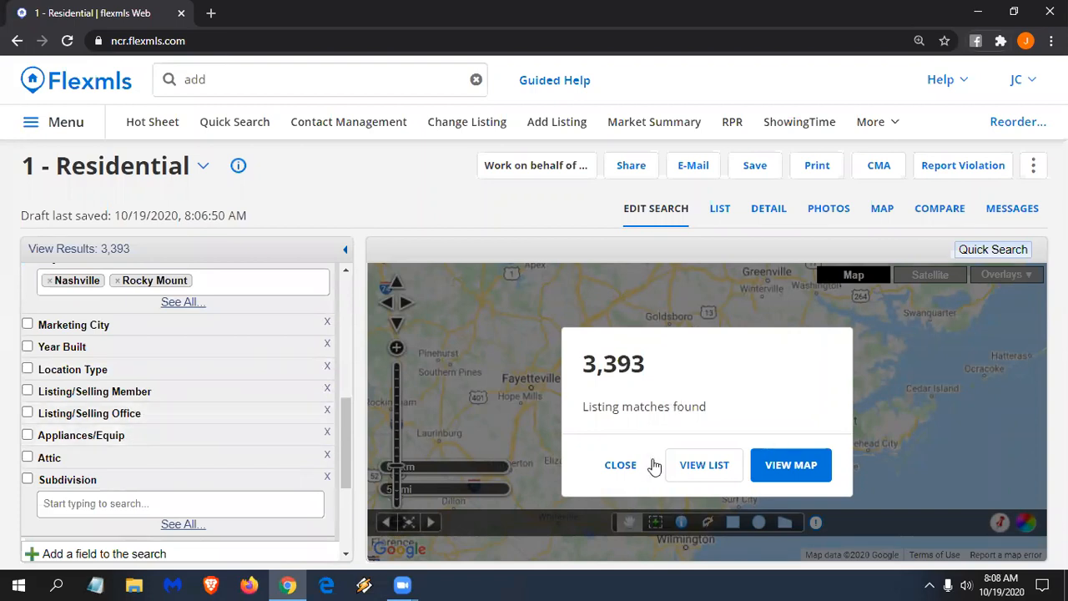
left_click(621, 466)
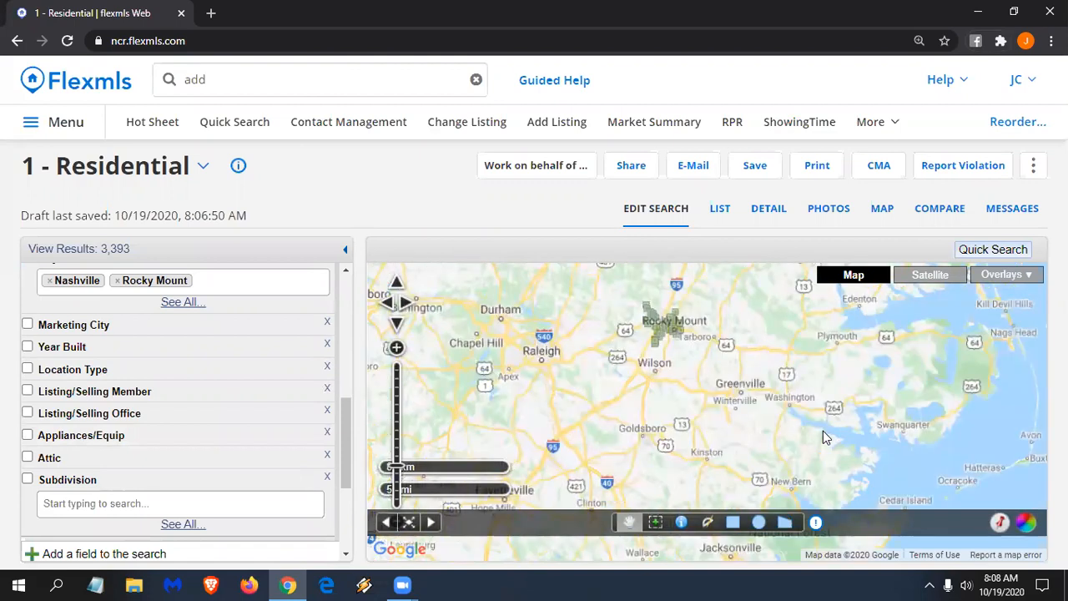
scroll(676, 322, "up", 1)
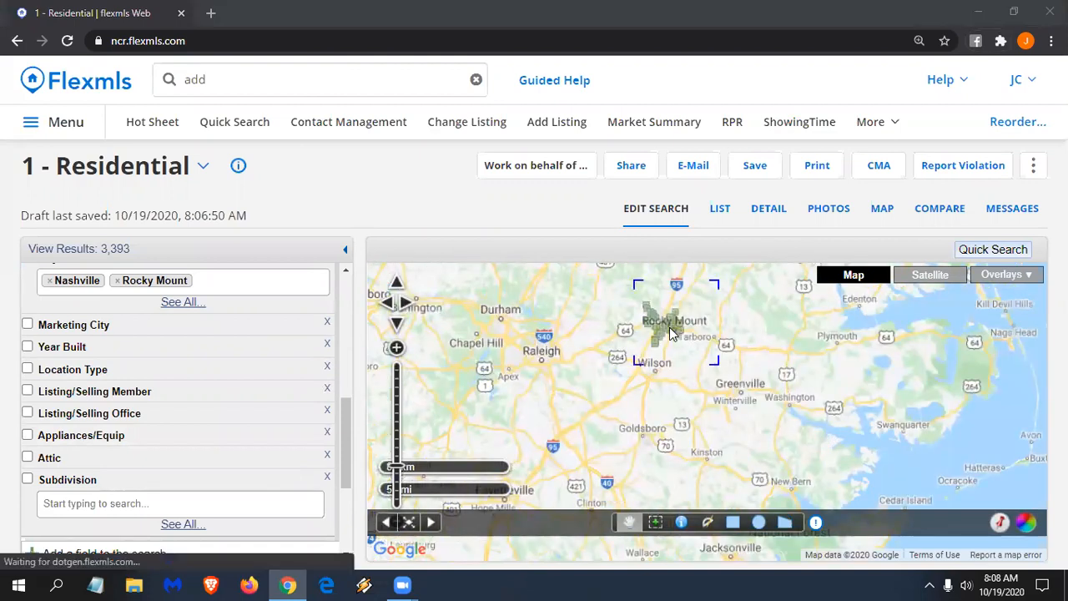
- Zoom into Rocky Mount and draw a 2.85 mi radius circle around it
scroll(660, 307, "up", 2)
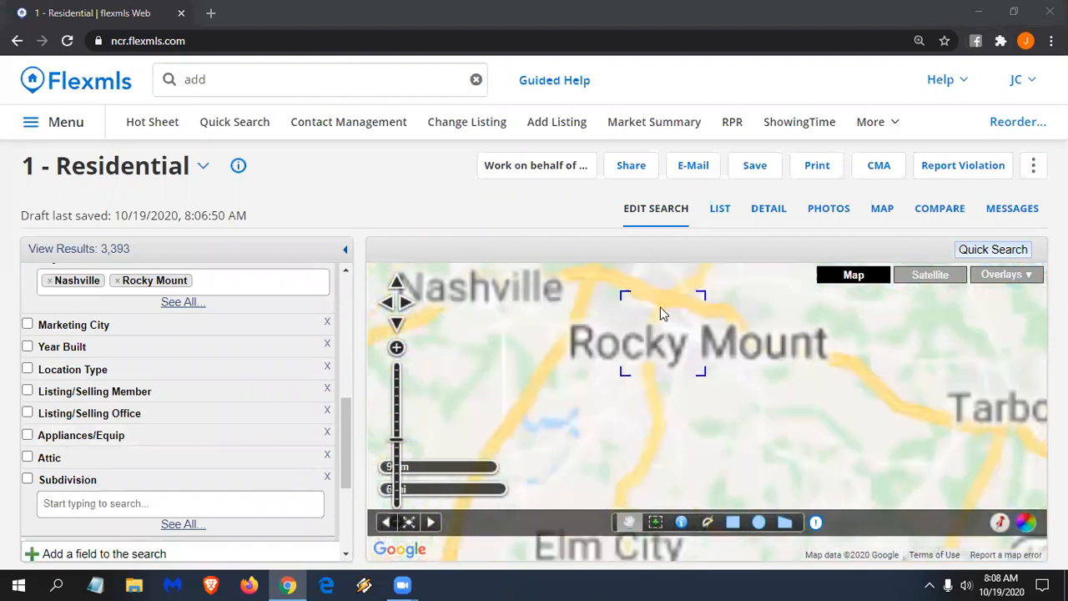
scroll(663, 354, "up", 1)
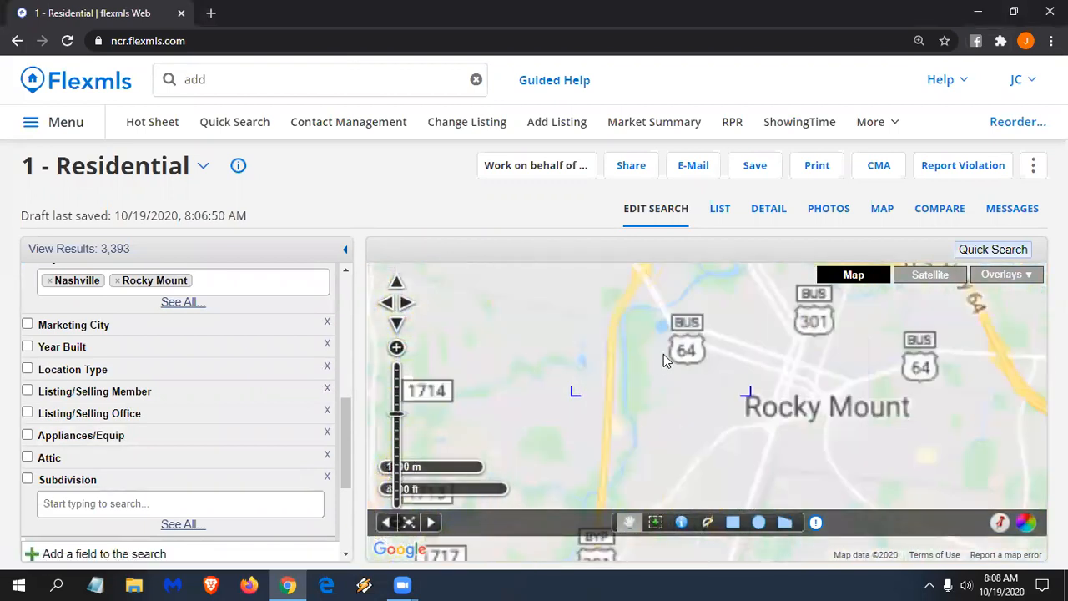
scroll(653, 364, "down", 2)
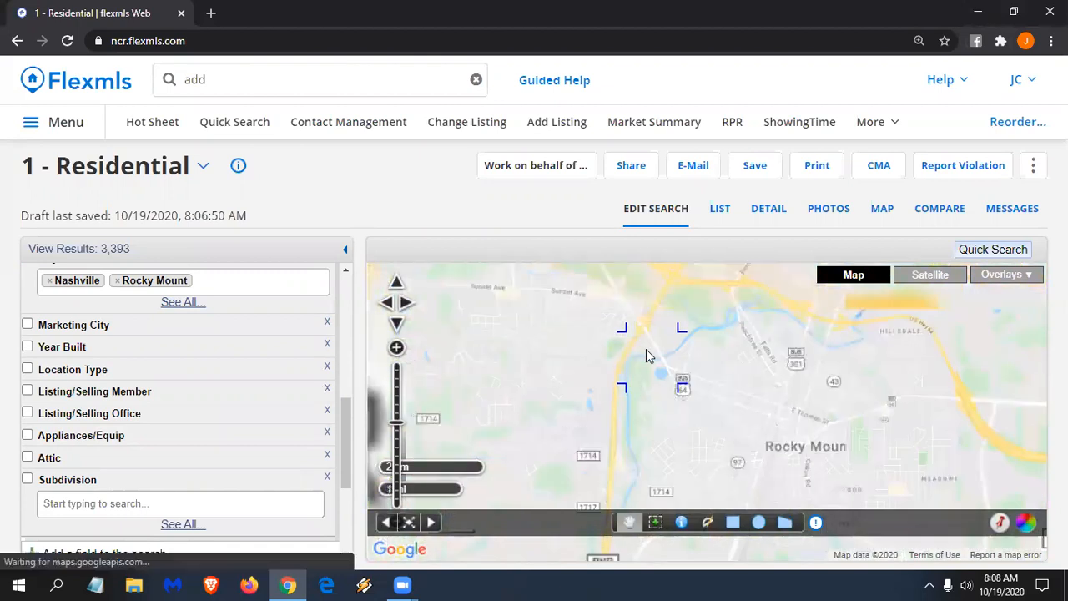
left_click(758, 523)
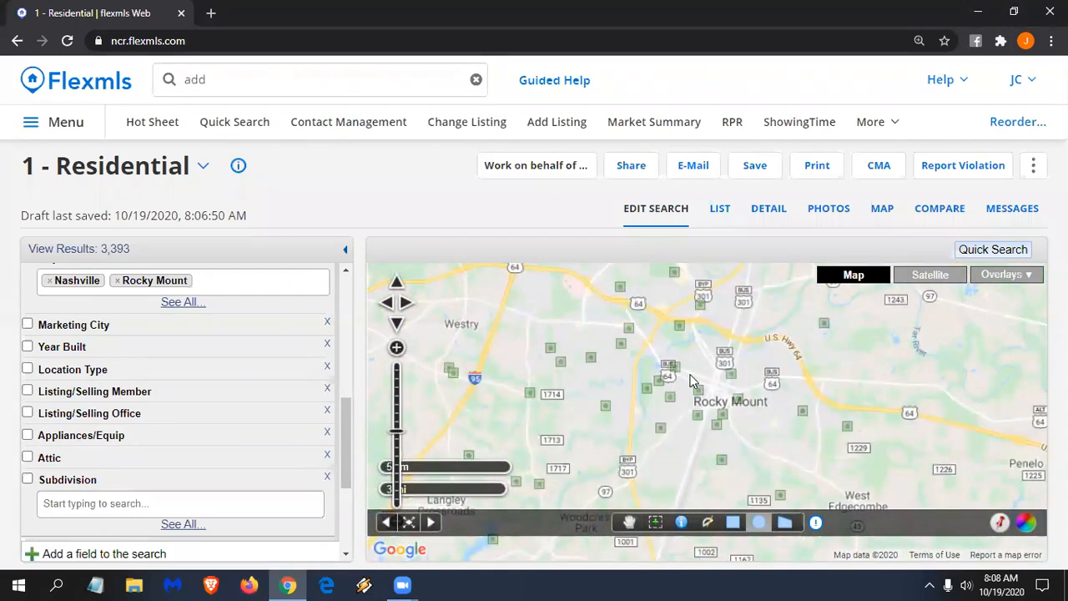
left_click_drag(713, 392, 587, 403)
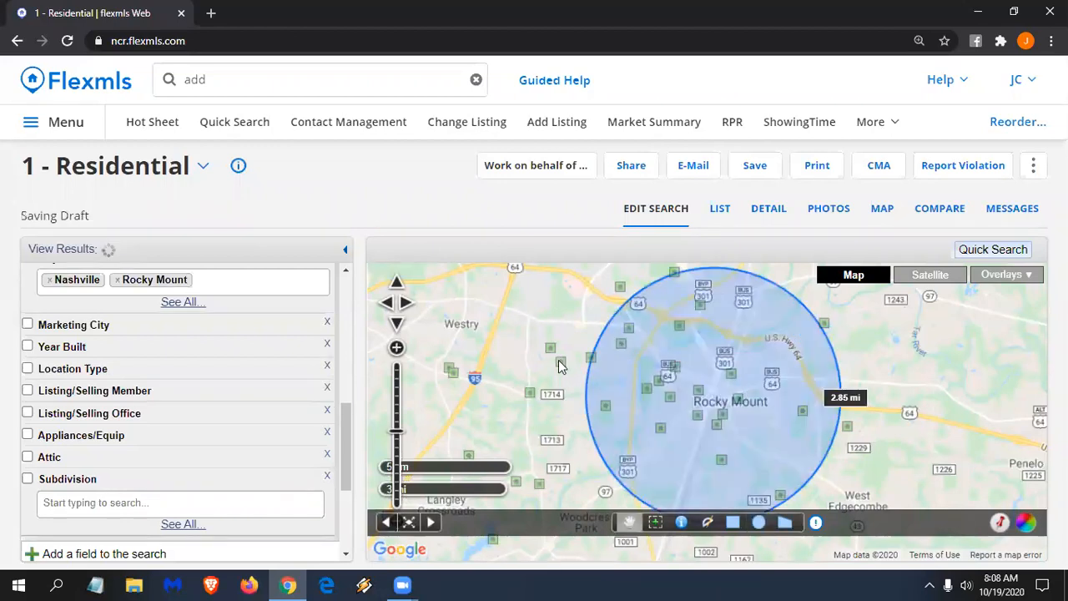
scroll(284, 378, "up", 5)
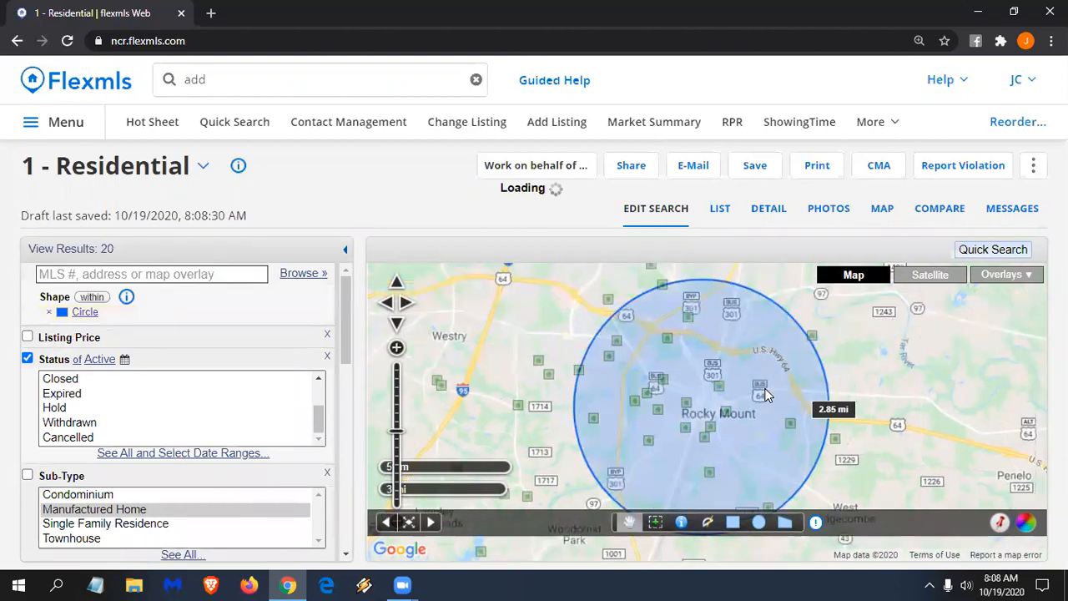
- Show the results as a list using the 1 - Residential view
left_click(719, 209)
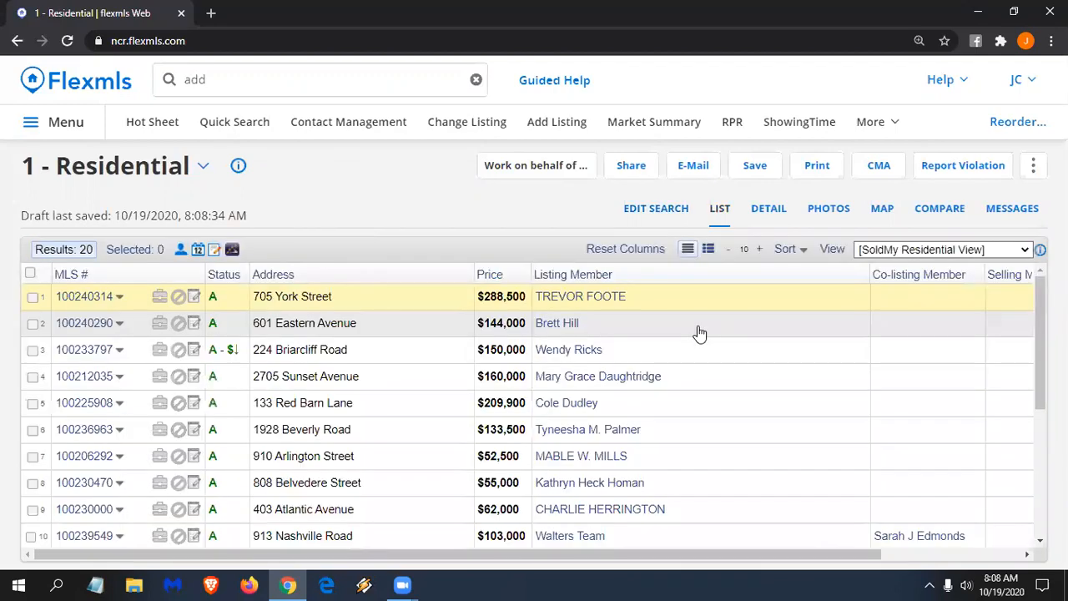
left_click_drag(820, 556, 961, 556)
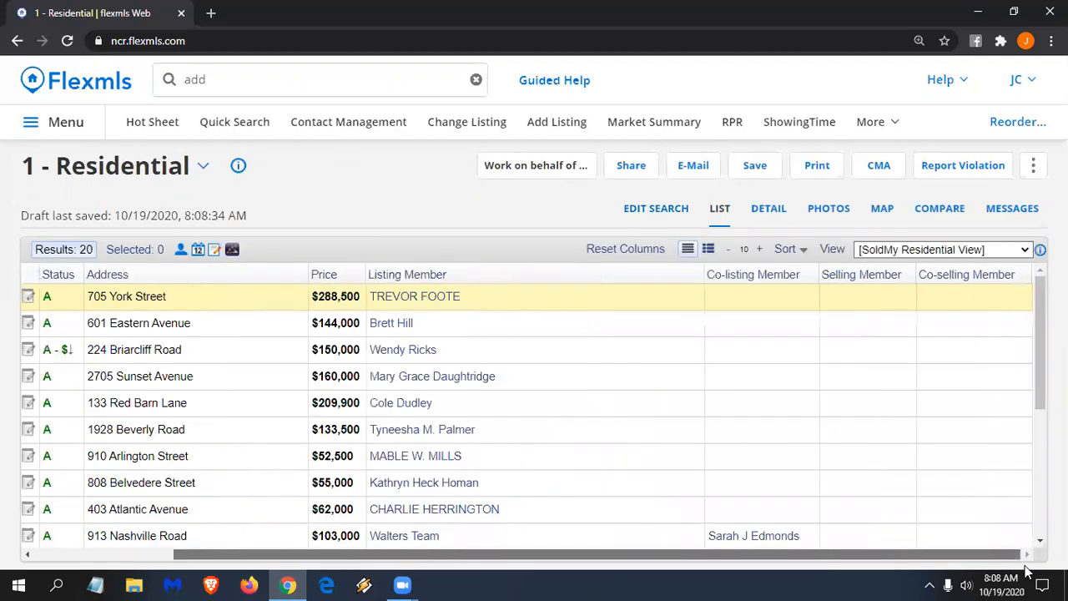
left_click(954, 254)
left_click(909, 267)
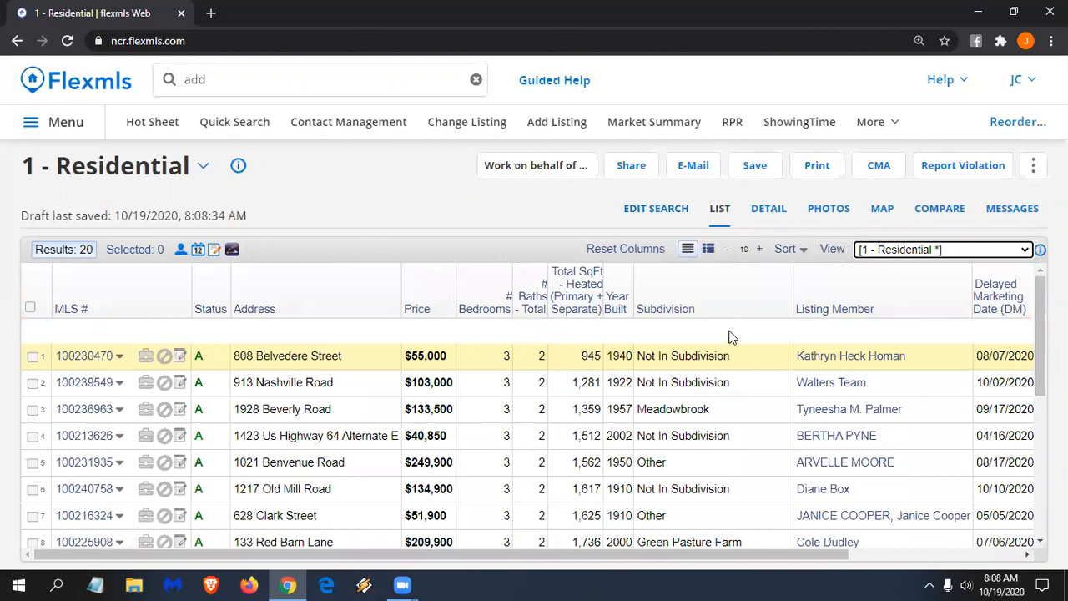
- Scroll the listing photos, then plot the 20 results on the map
scroll(751, 401, "down", 2)
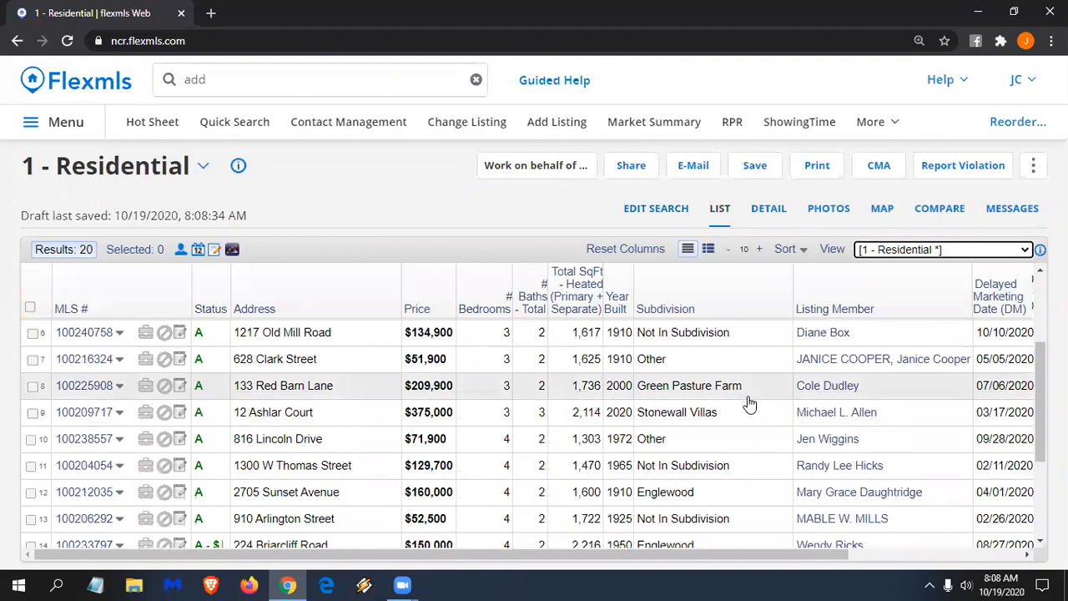
scroll(746, 402, "down", 1)
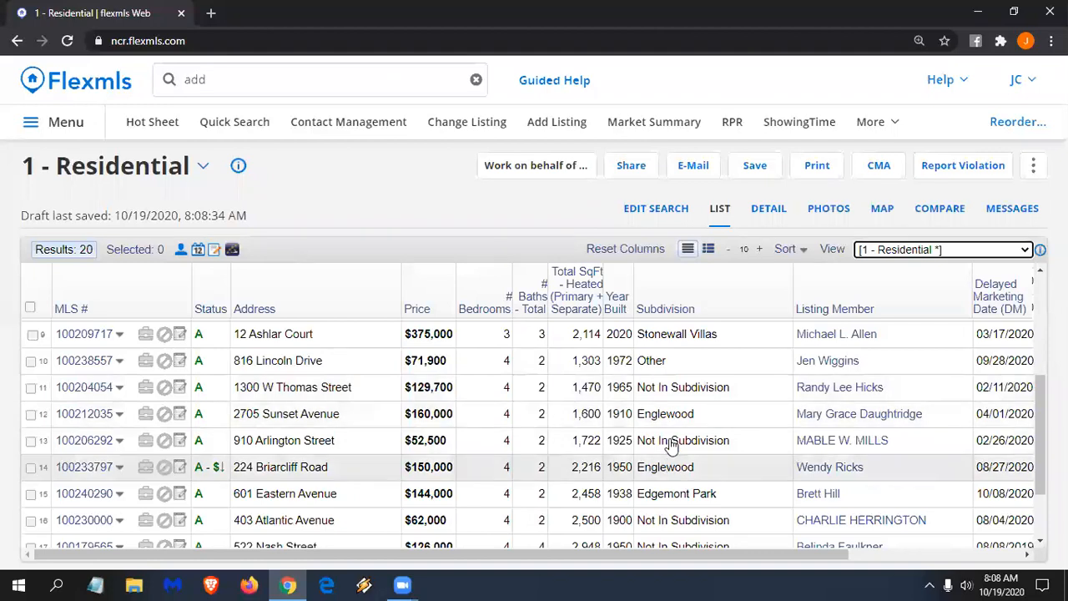
left_click(886, 213)
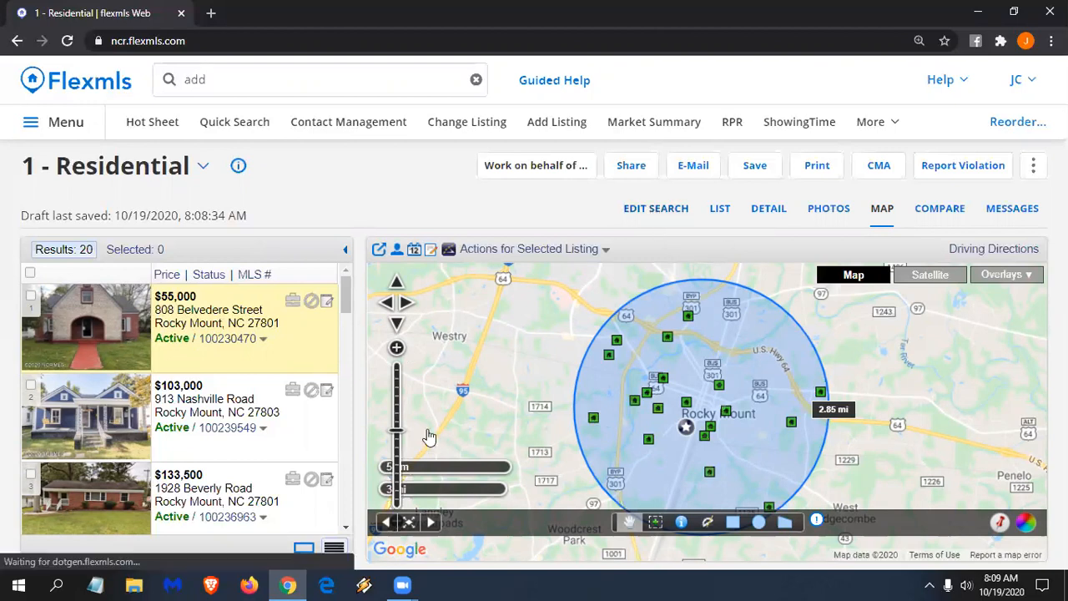
- Add Englewood as a Subdivision criterion set to 'not of'
scroll(165, 388, "down", 1)
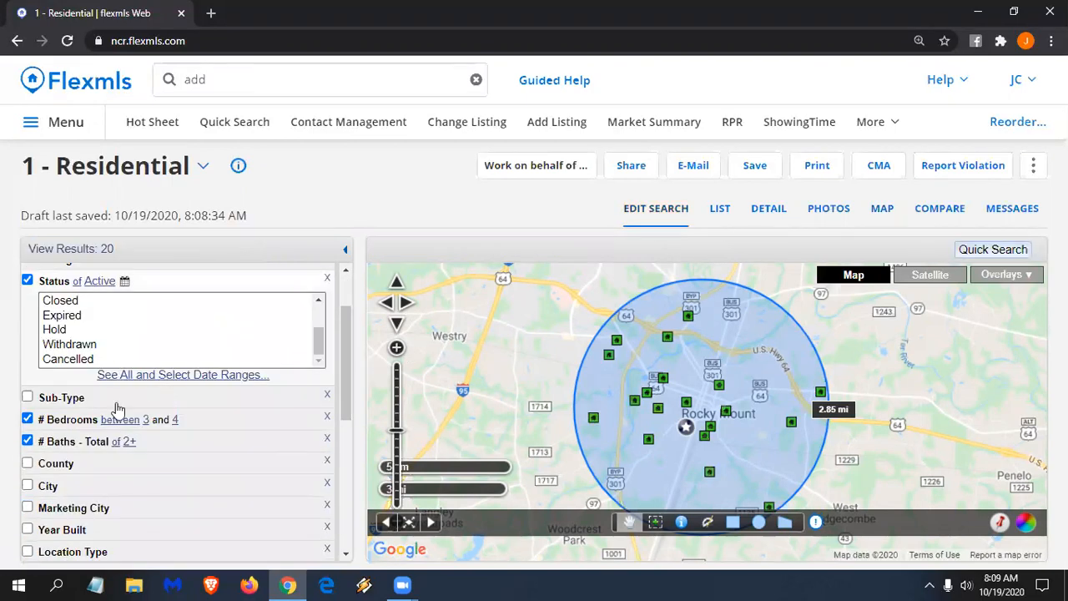
scroll(136, 402, "down", 2)
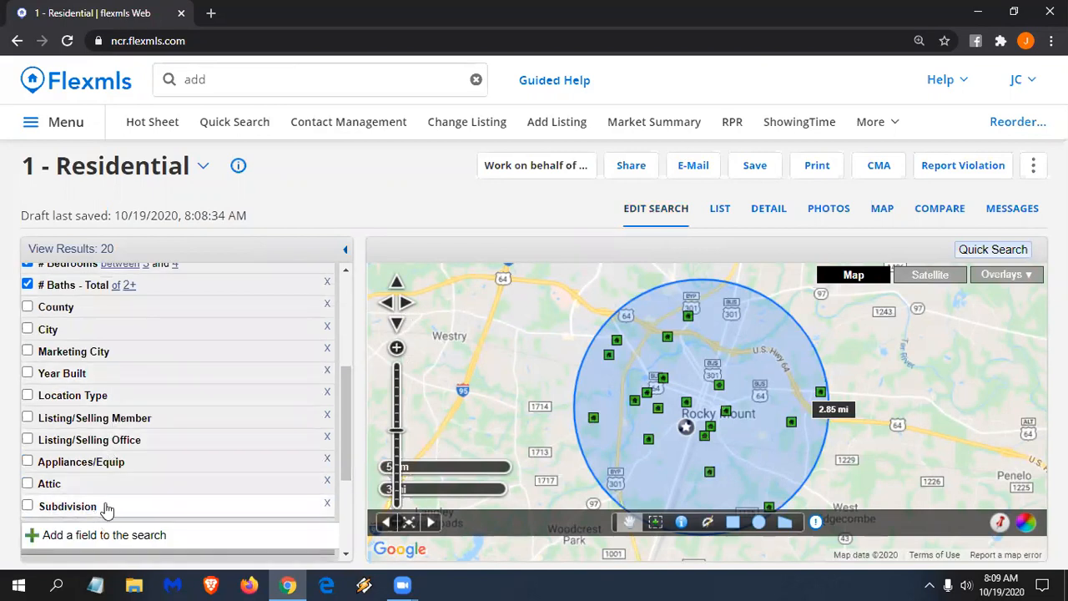
left_click(115, 532)
type("e")
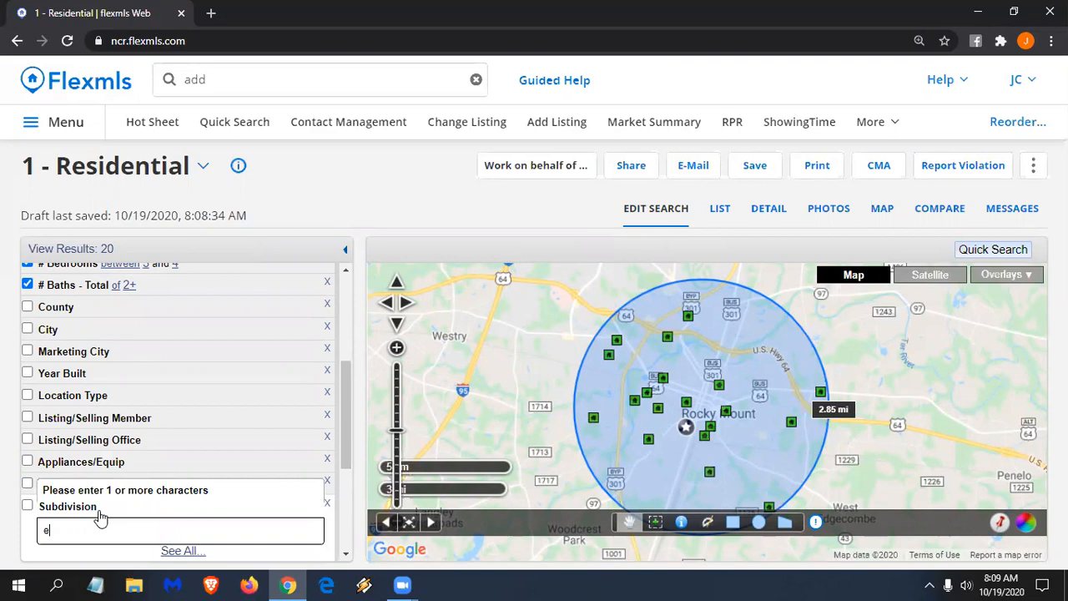
type("ngle")
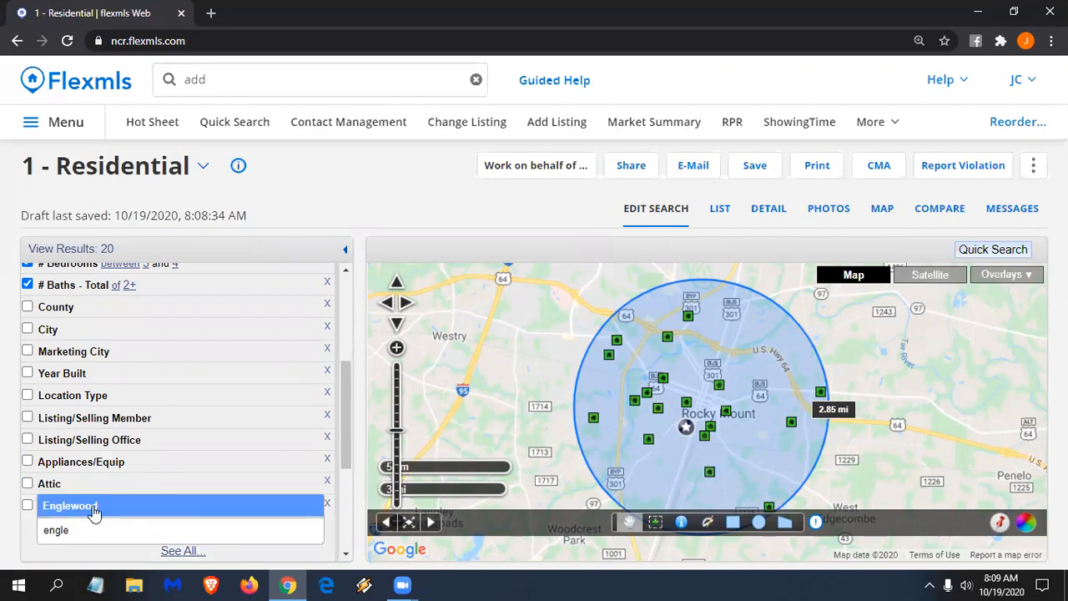
left_click(95, 509)
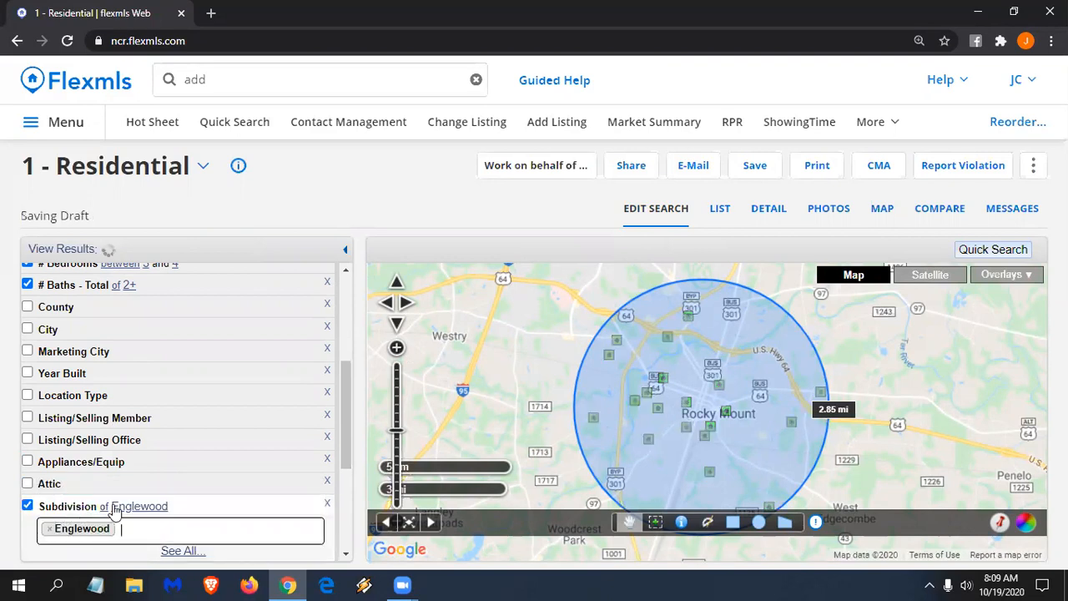
left_click(105, 508)
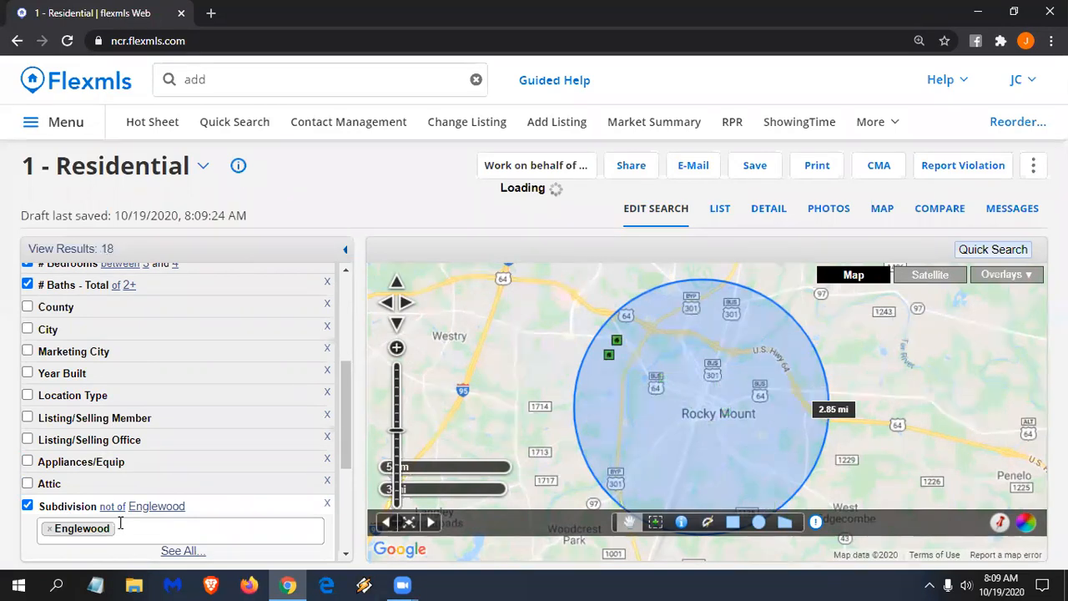
scroll(125, 518, "up", 1)
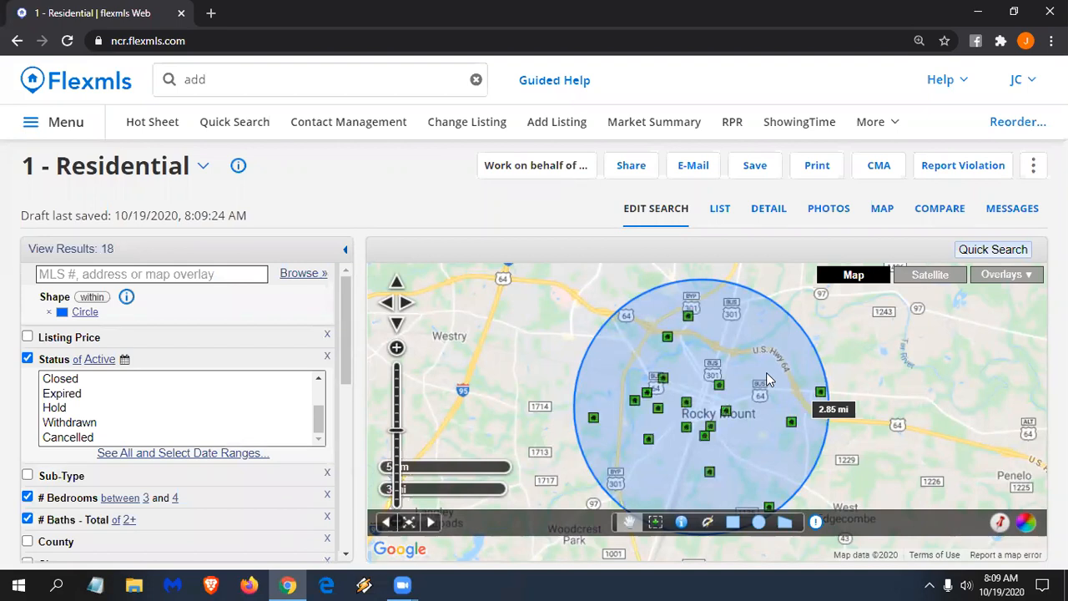
scroll(74, 428, "up", 1)
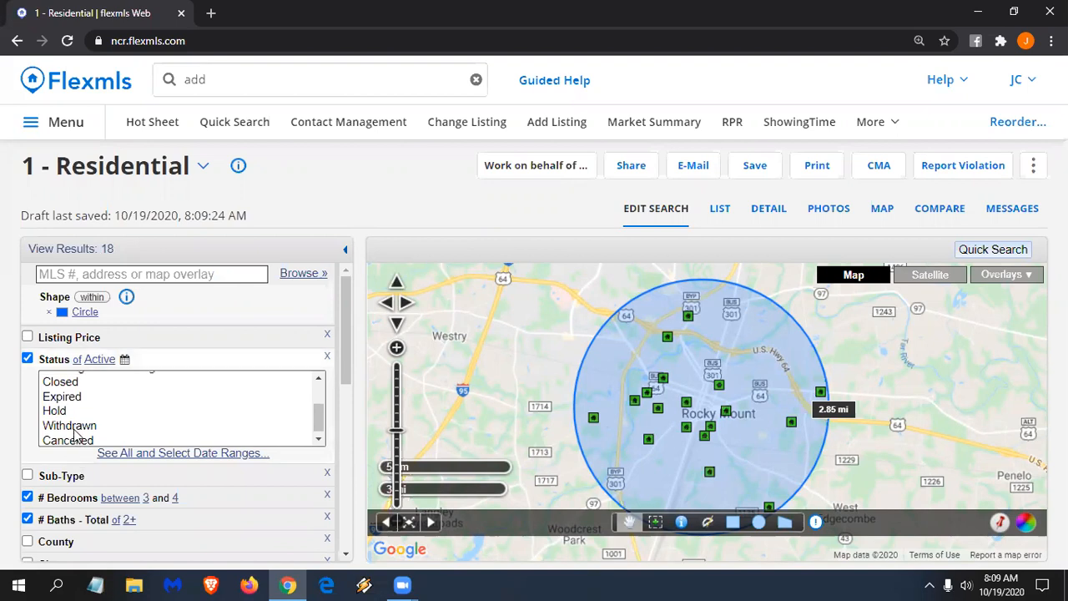
- Remove the circle shape criterion from the search
left_click(49, 313)
scroll(62, 421, "down", 3)
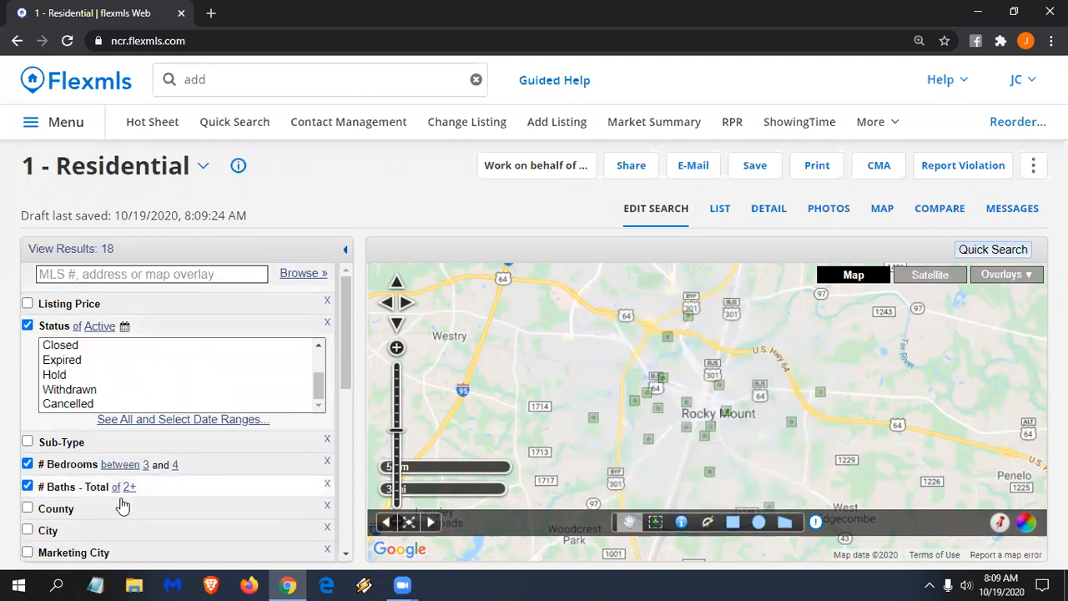
scroll(116, 501, "down", 1)
scroll(114, 506, "down", 3)
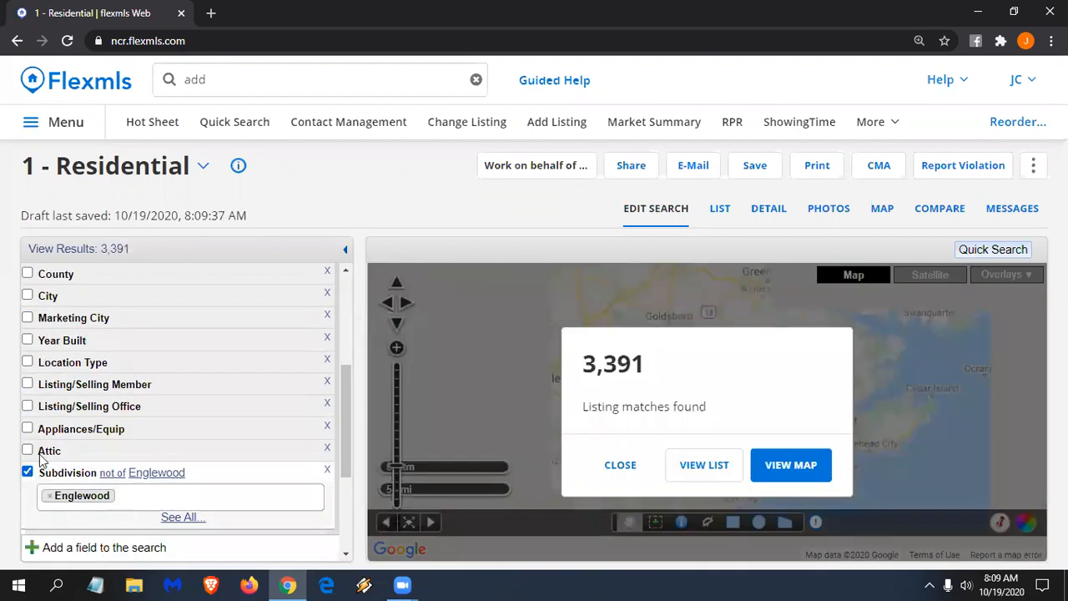
scroll(119, 424, "up", 2)
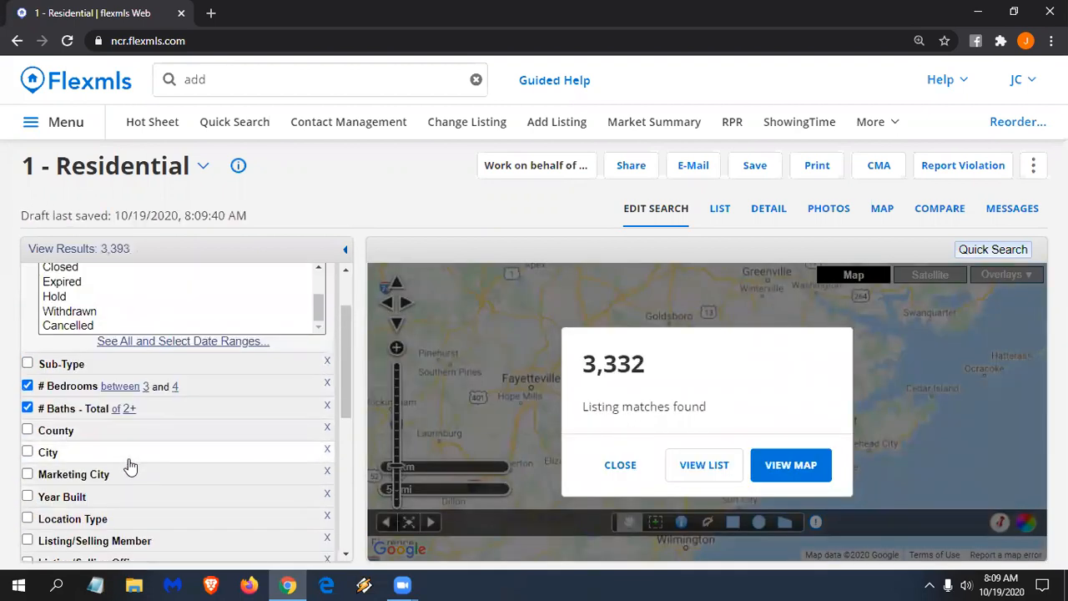
scroll(129, 465, "up", 1)
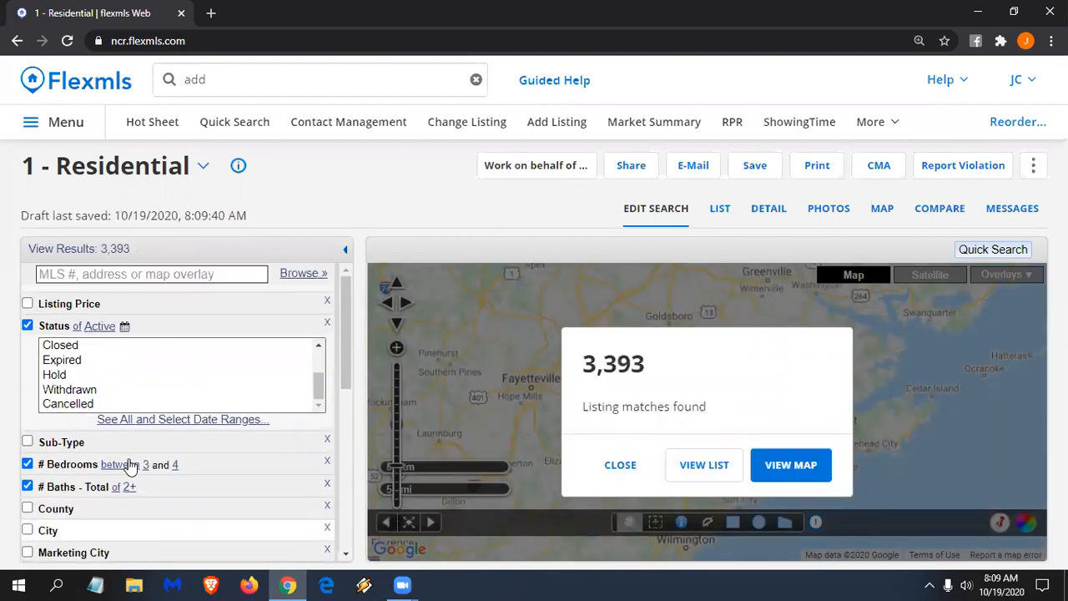
- Set Listing Price to a minimum of 150 and maximum of 250 (thousands)
left_click(80, 306)
left_click(101, 322)
type("1")
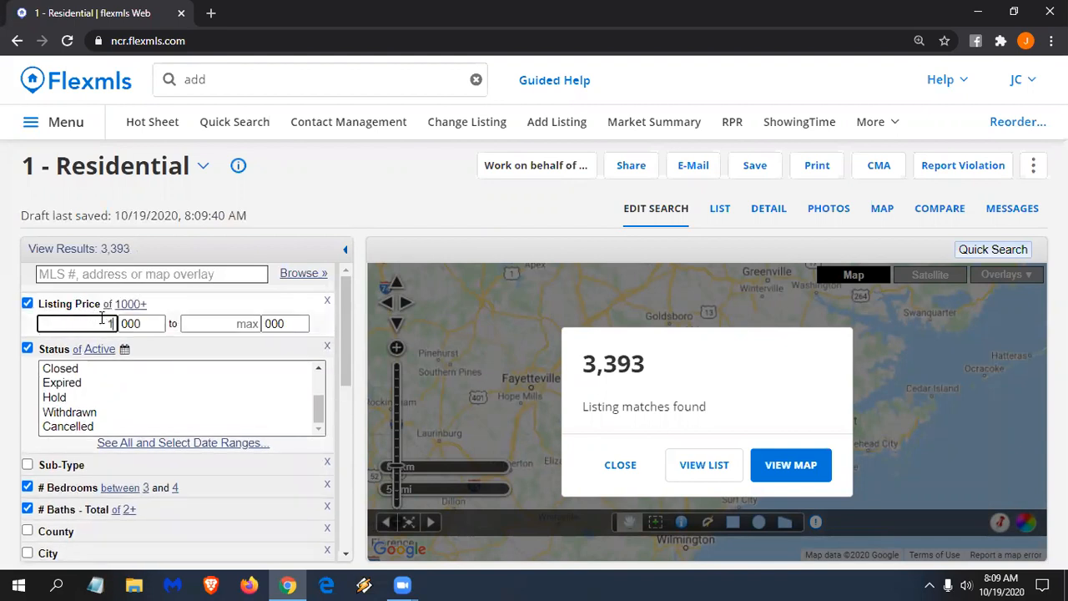
type("50")
left_click(252, 323)
type("25")
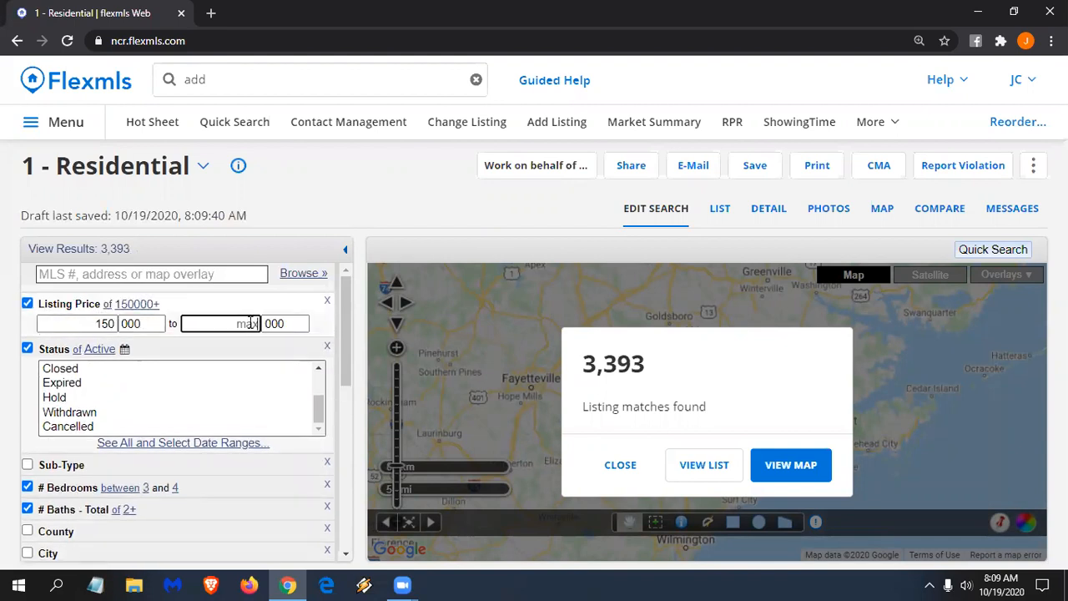
type("0")
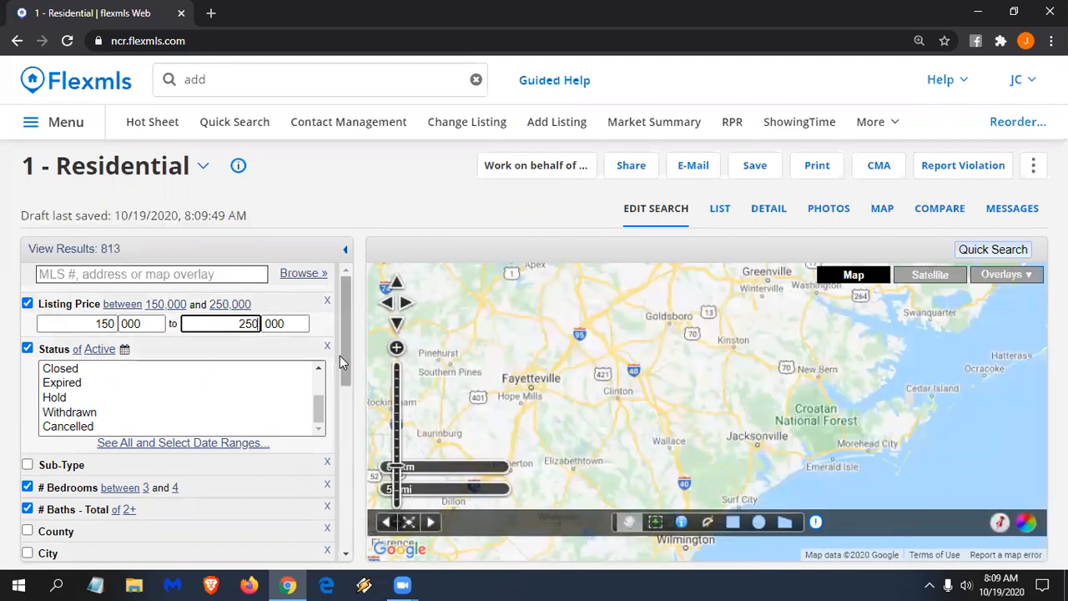
scroll(253, 424, "down", 1)
scroll(251, 420, "down", 4)
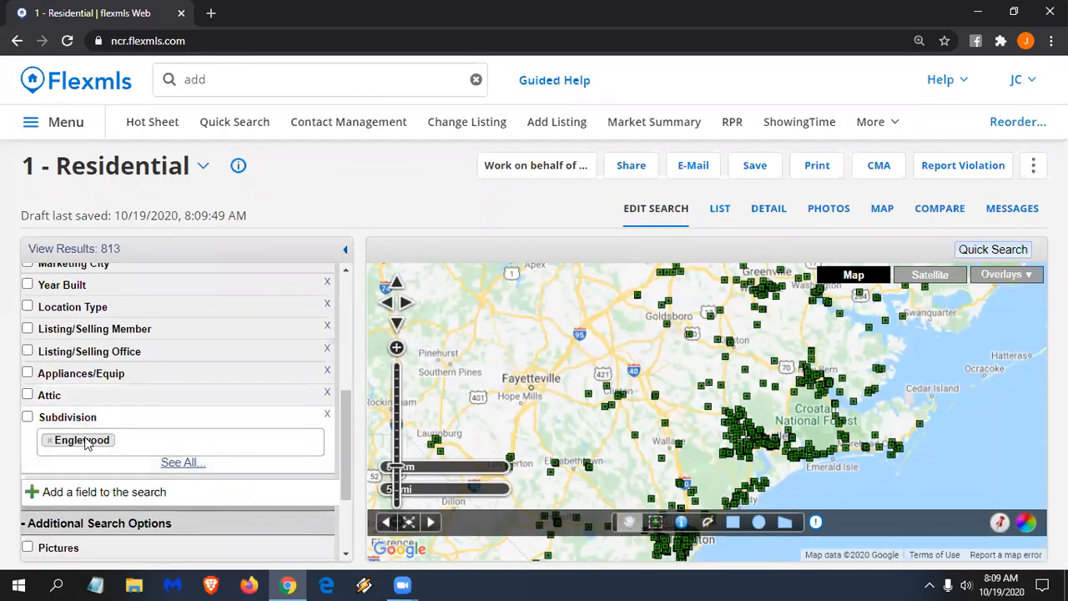
- Require both Washer and Dryer under Appliances/Equip
left_click(85, 373)
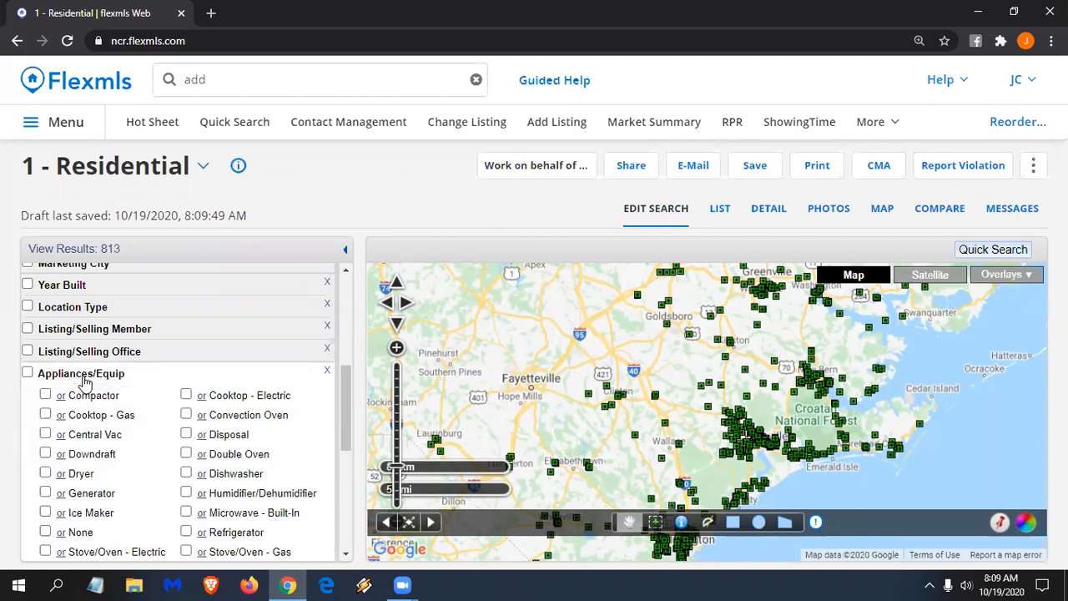
scroll(121, 461, "down", 1)
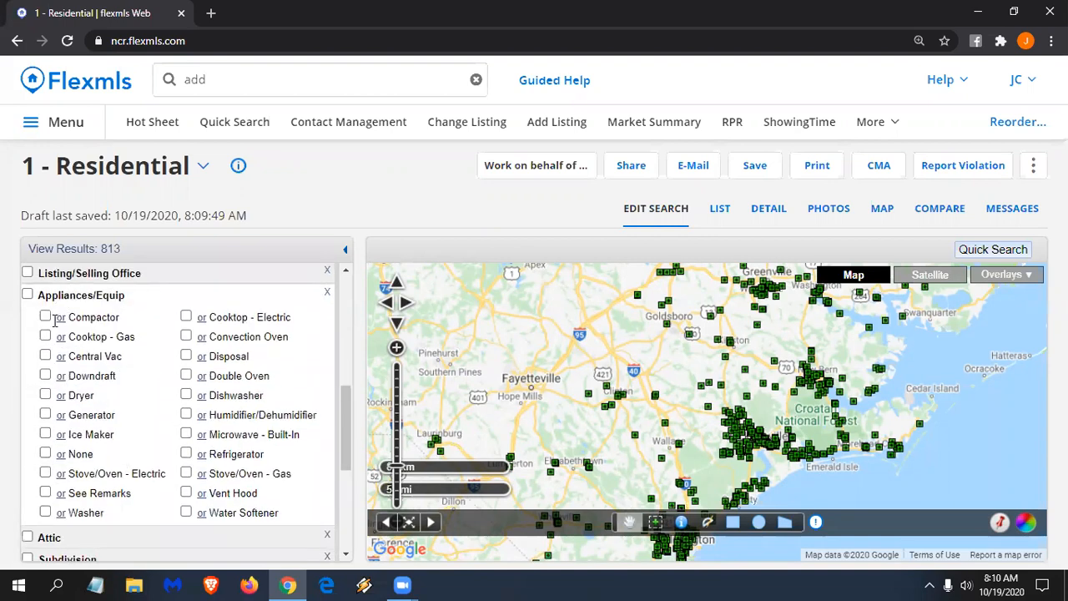
left_click(46, 512)
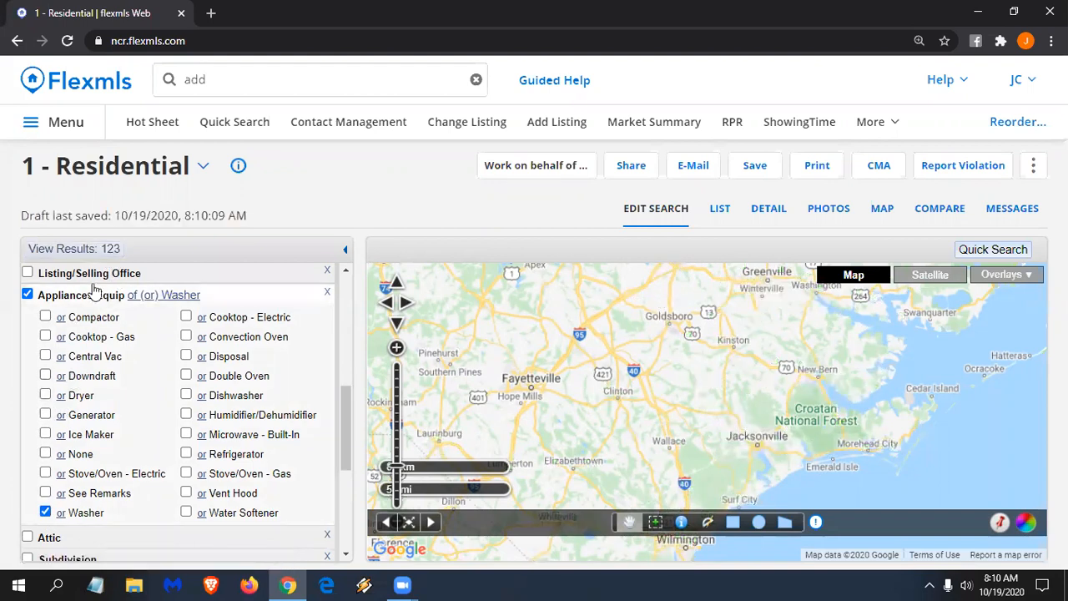
left_click(45, 395)
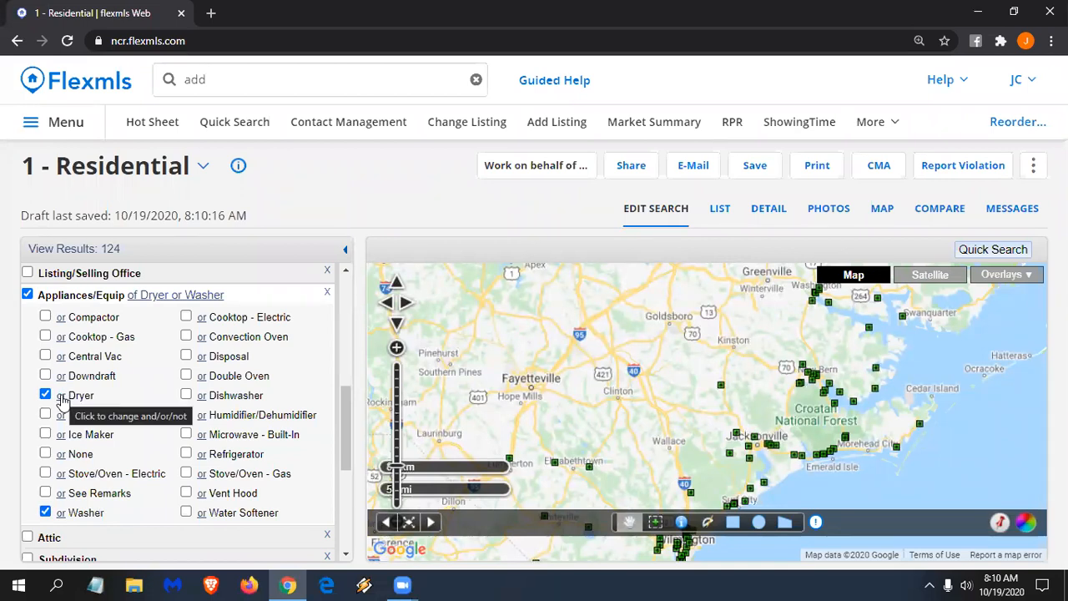
left_click(63, 397)
left_click(63, 398)
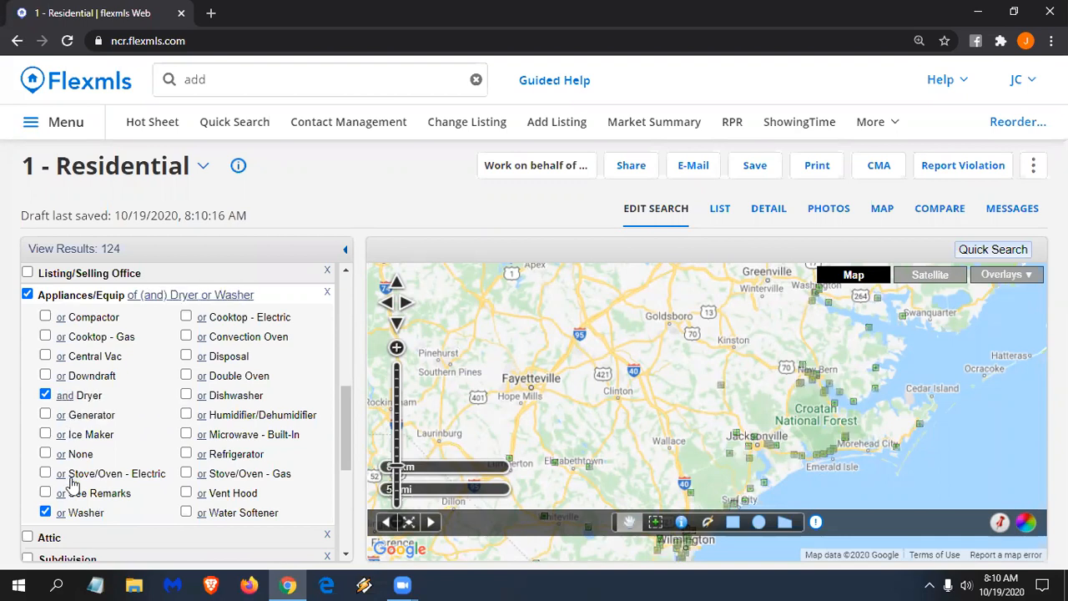
left_click(64, 513)
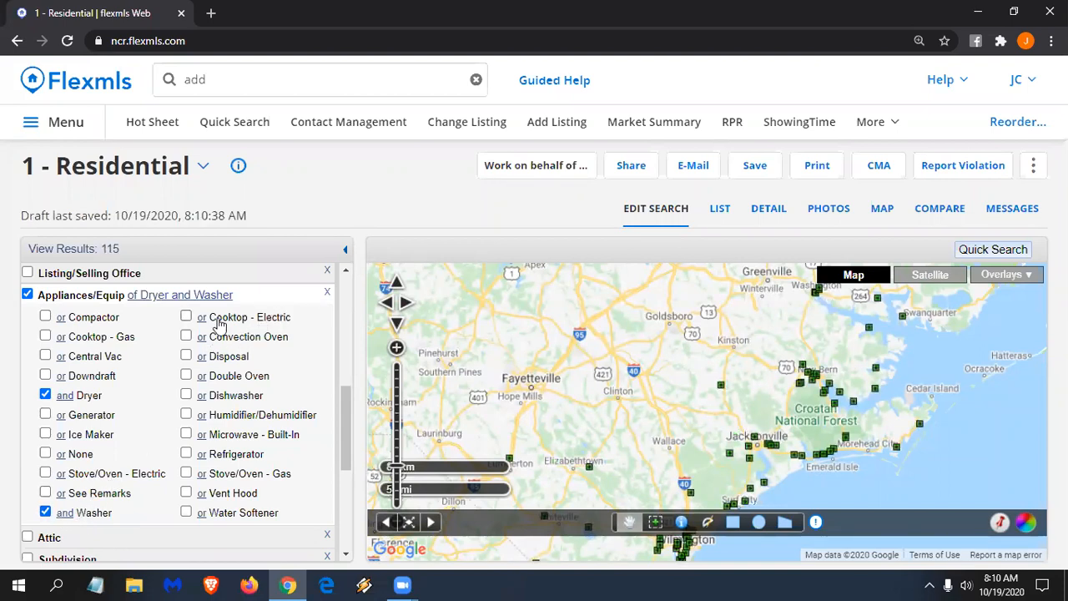
- Allow Cooktop - Electric or Cooktop - Gas and exclude Dishwasher
left_click(186, 317)
left_click(46, 337)
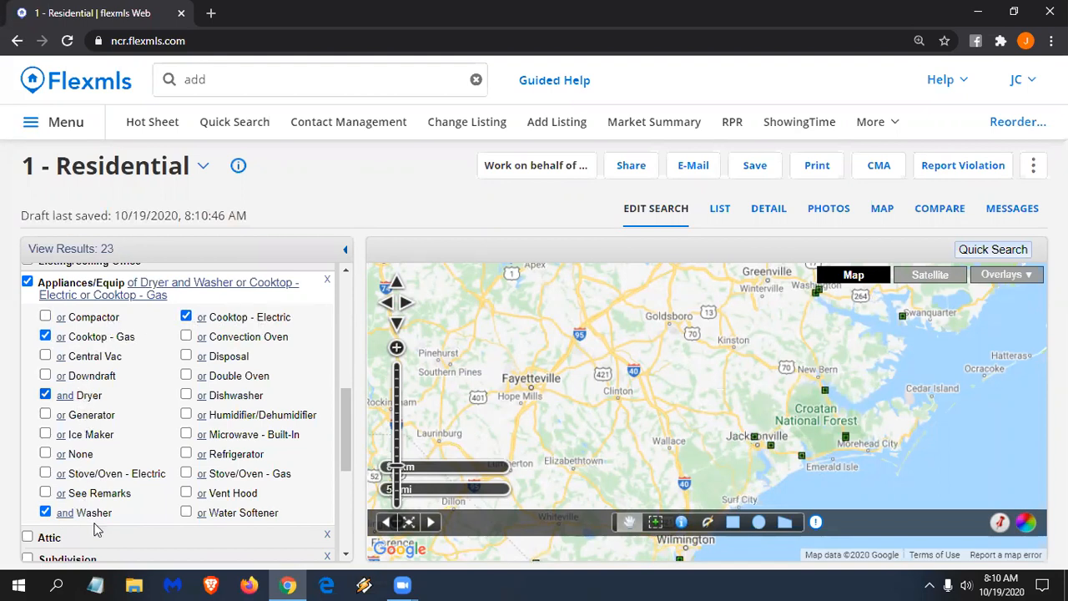
left_click(205, 397)
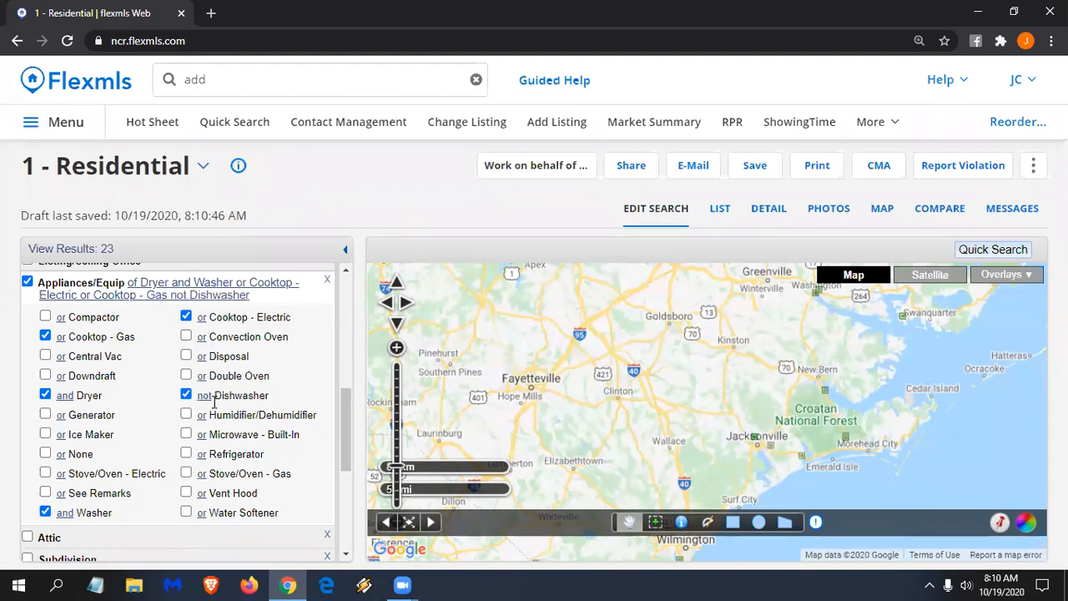
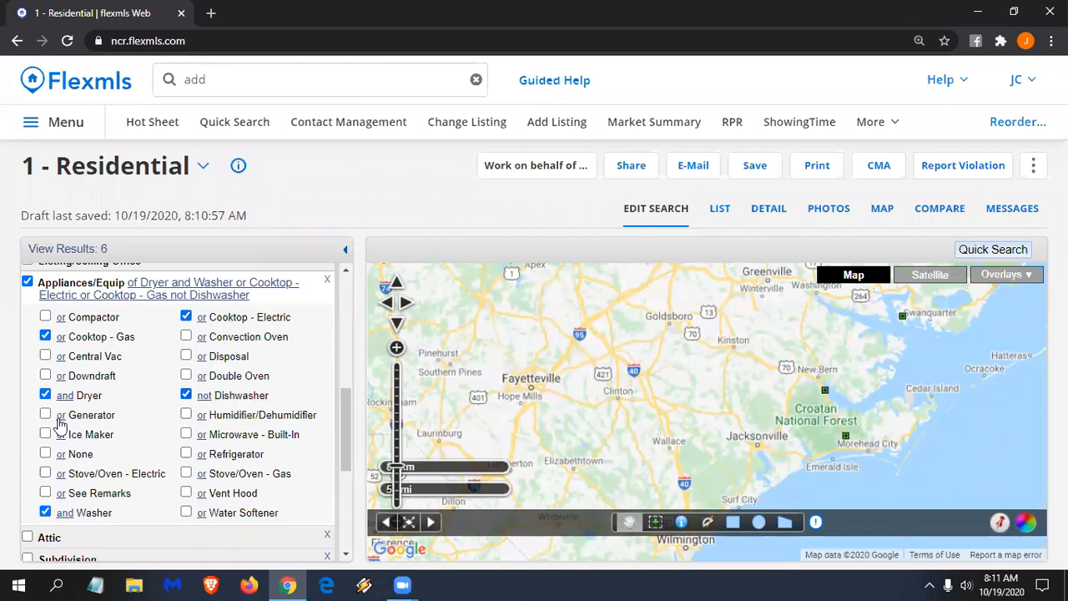
- Add a Cooling System field via 'centr' and allow Central or Wall/Window Unit(s)
scroll(147, 402, "up", 1)
scroll(137, 475, "down", 1)
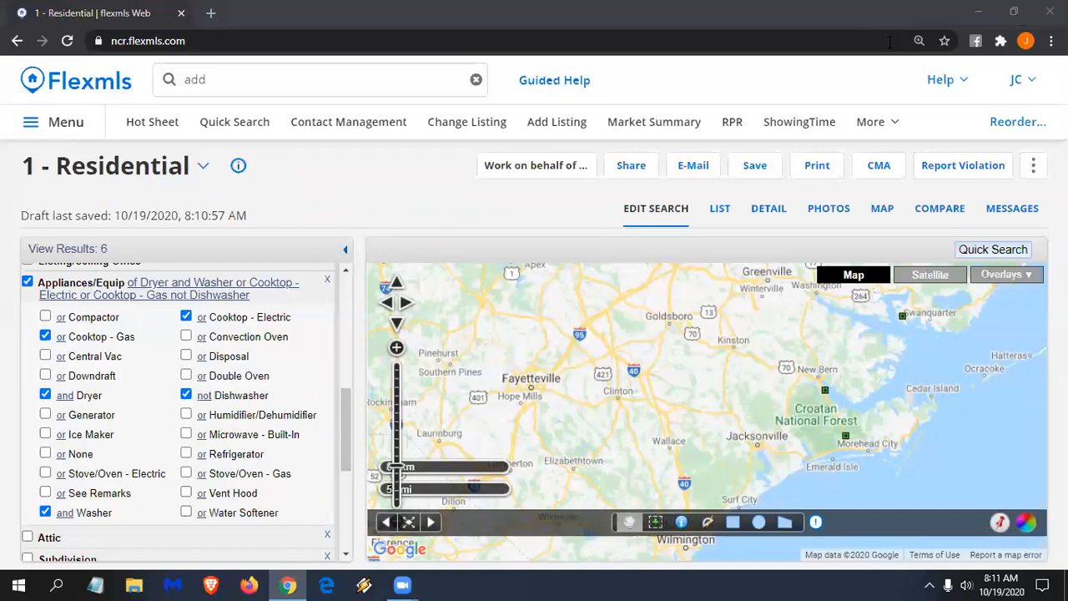
scroll(251, 367, "down", 2)
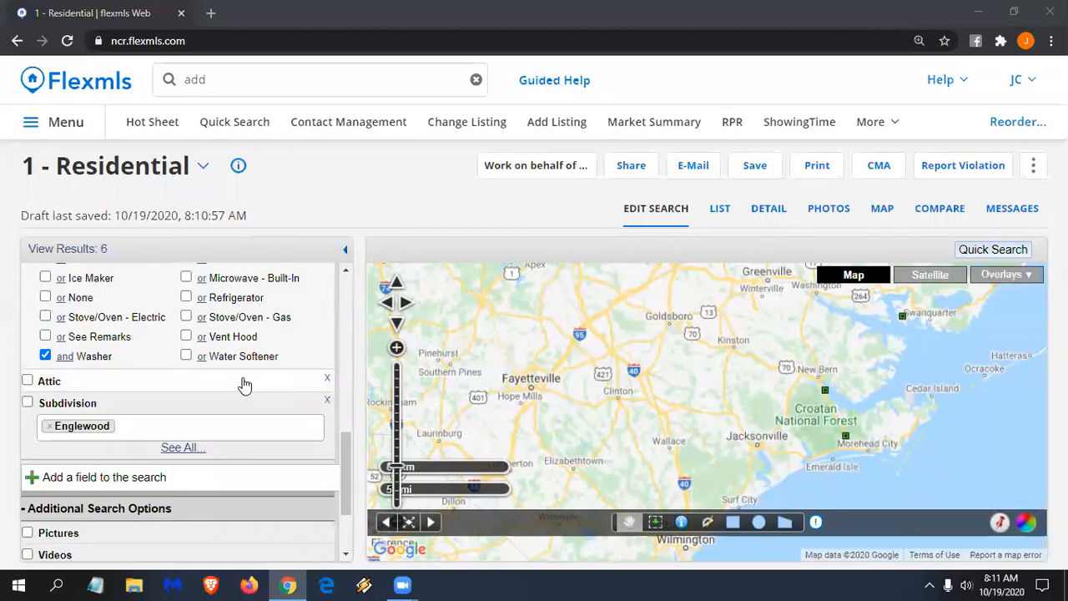
left_click(110, 482)
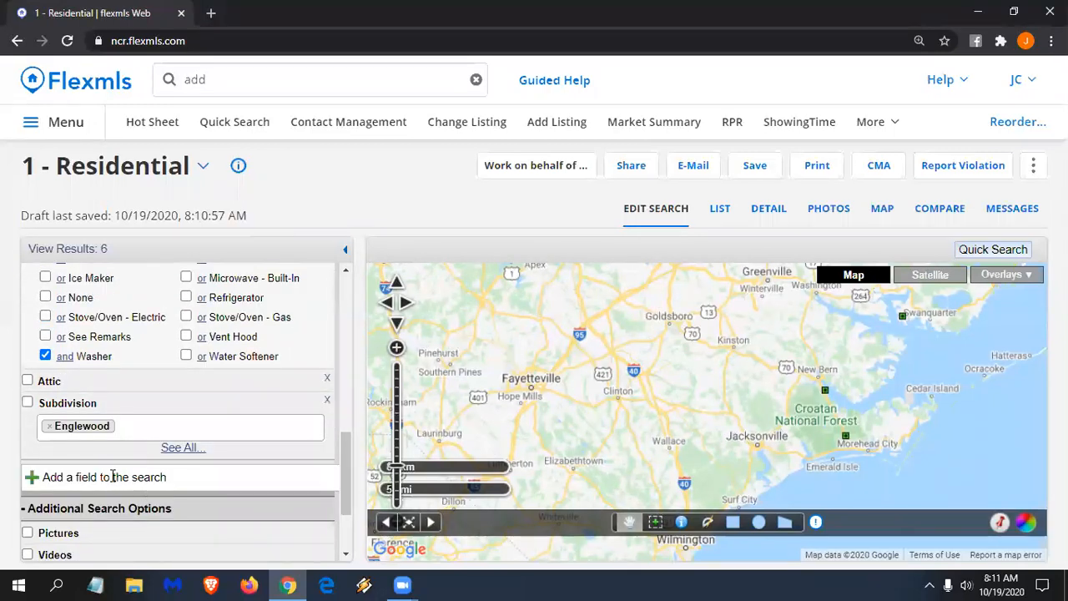
left_click(112, 477)
type("ce")
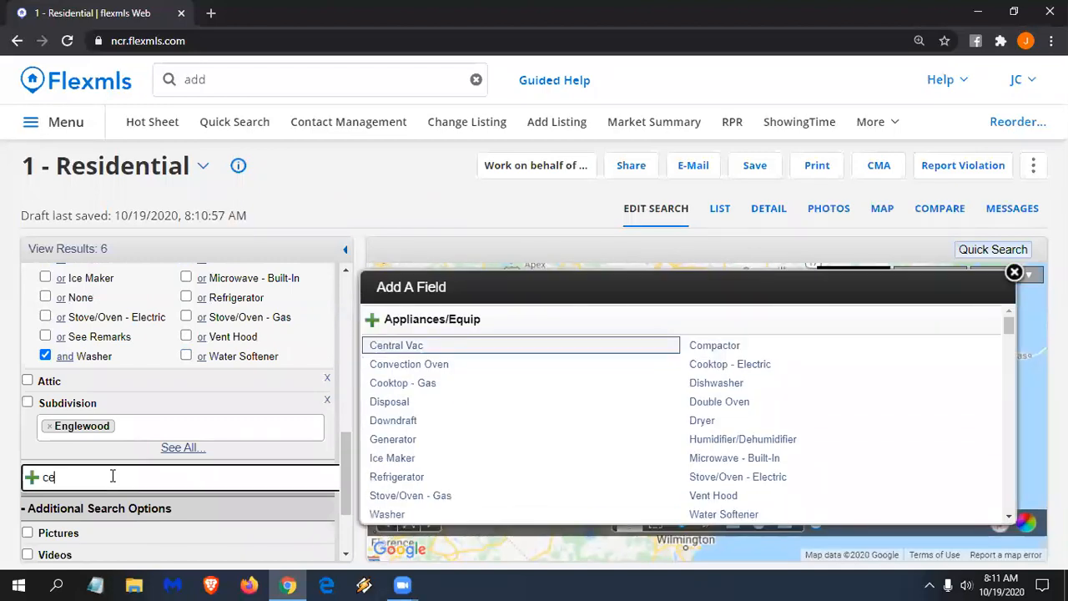
type("ntr")
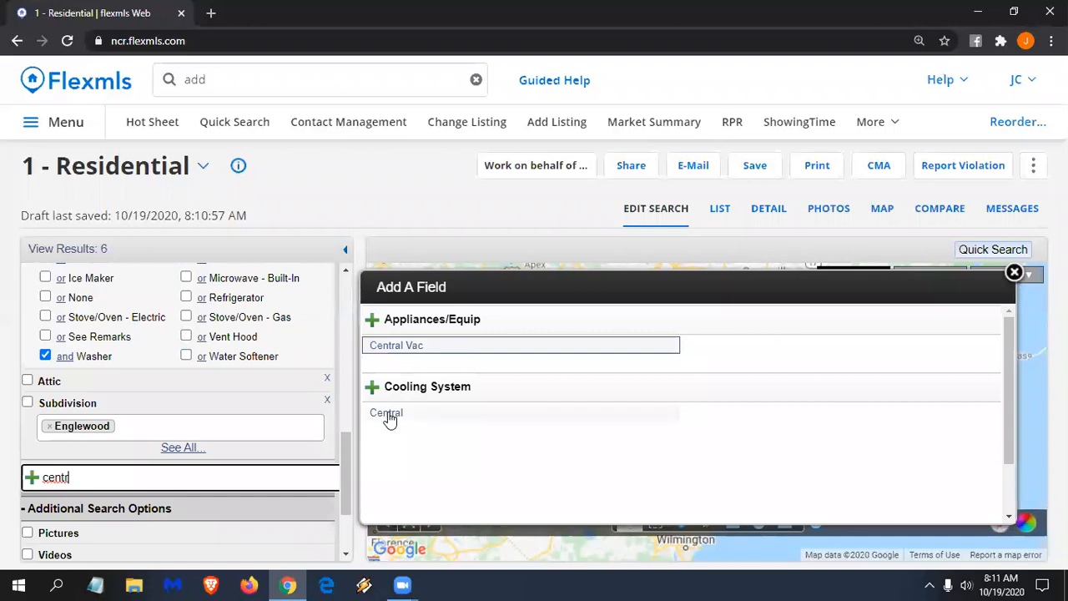
left_click(438, 389)
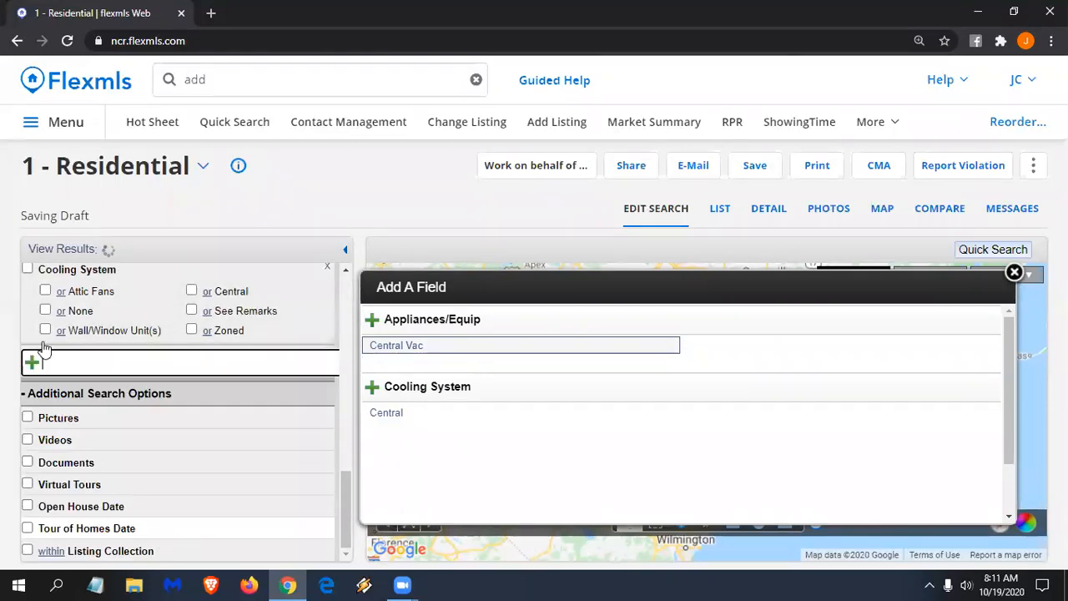
scroll(45, 352, "up", 2)
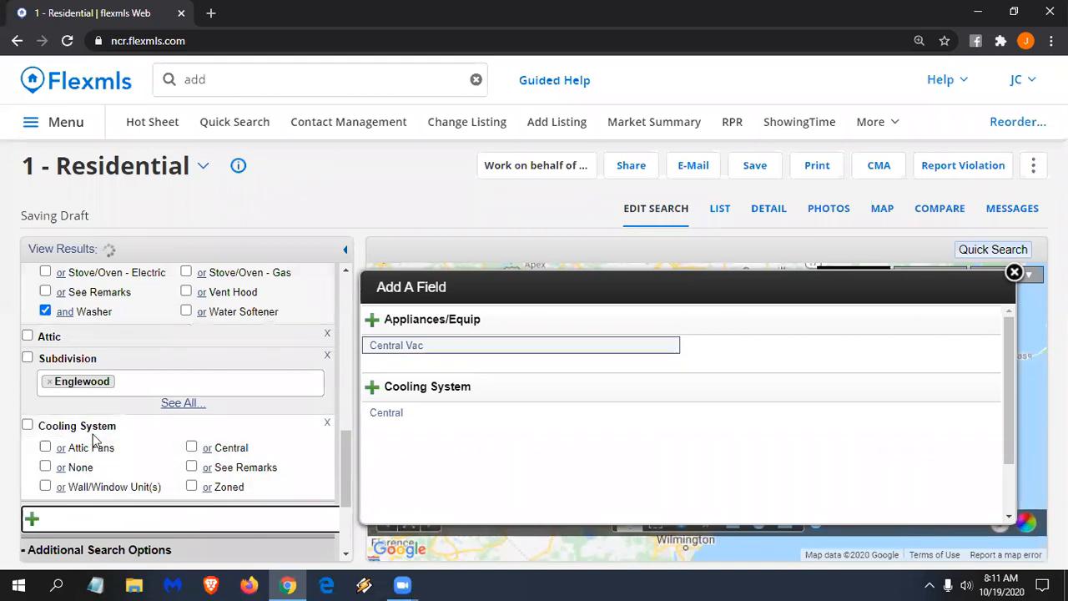
left_click(191, 447)
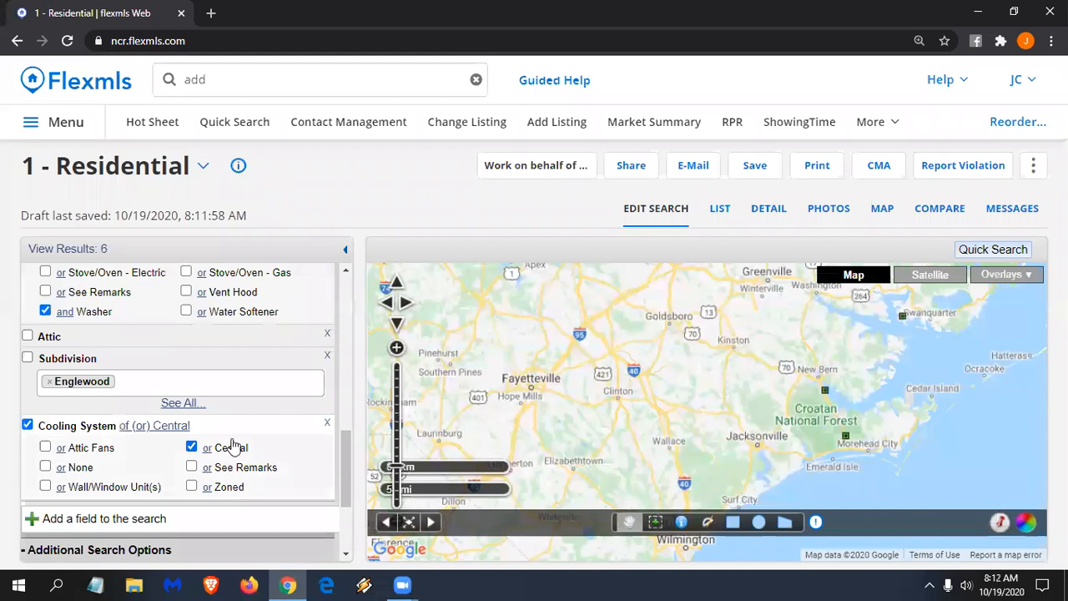
left_click(46, 487)
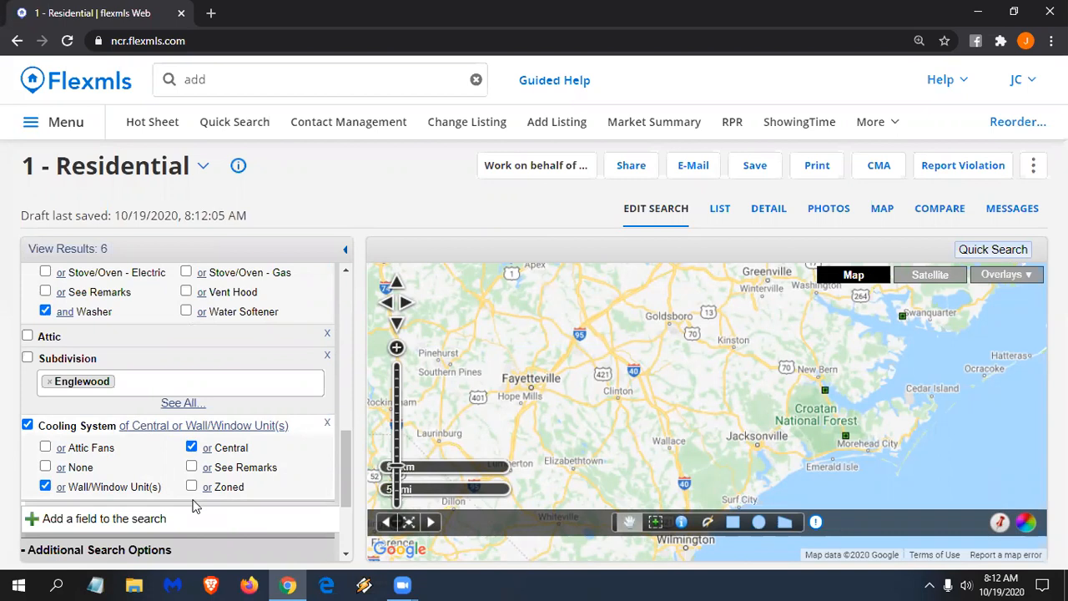
- Switch off the Cooling System and Appliances/Equip criteria, widening results to 813
left_click(27, 425)
scroll(37, 409, "up", 2)
scroll(37, 409, "up", 3)
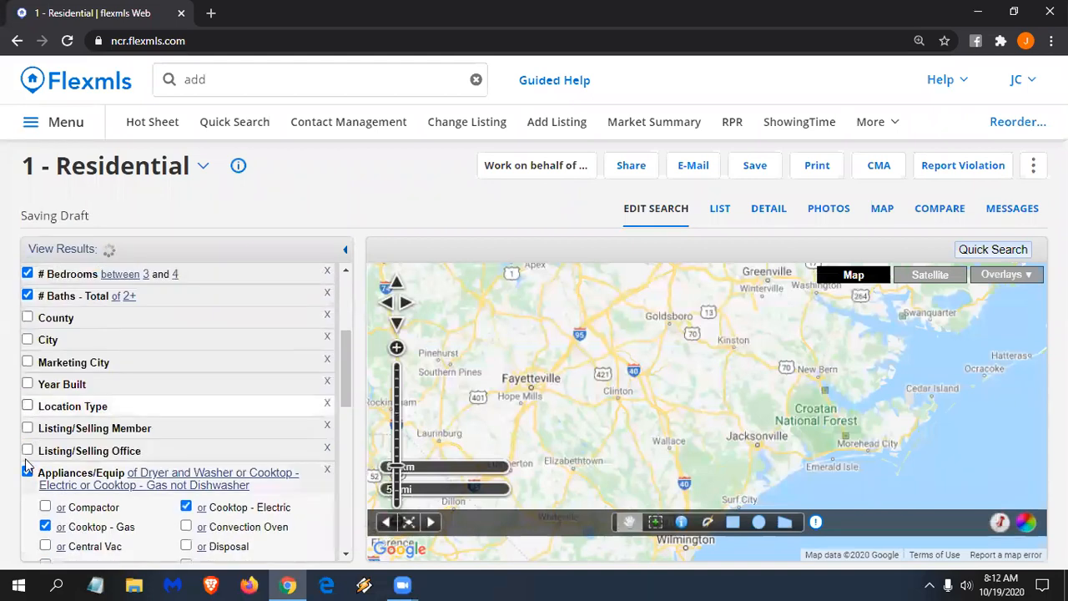
left_click(27, 473)
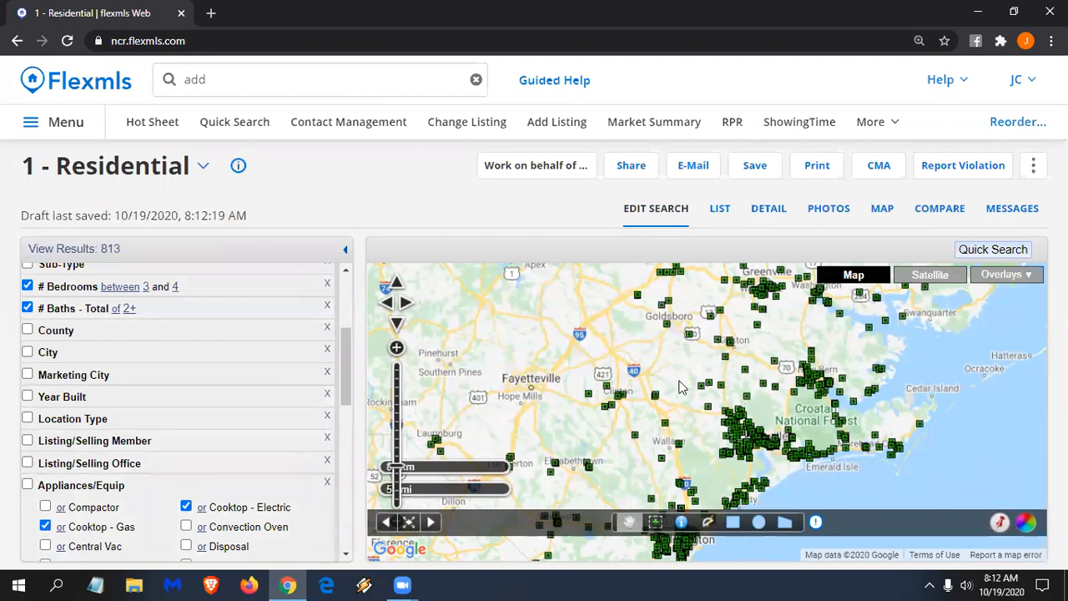
- Pan and zoom the map in on the listings around Rocky Mount
left_click_drag(685, 375, 616, 468)
left_click_drag(641, 340, 644, 396)
scroll(624, 359, "up", 1)
scroll(622, 372, "up", 1)
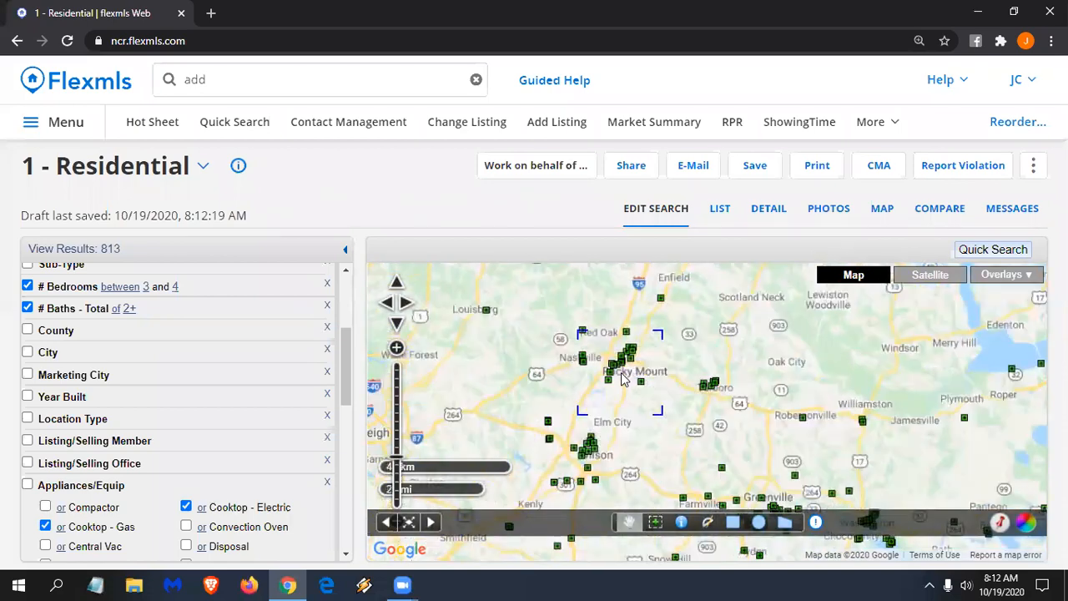
scroll(626, 355, "up", 1)
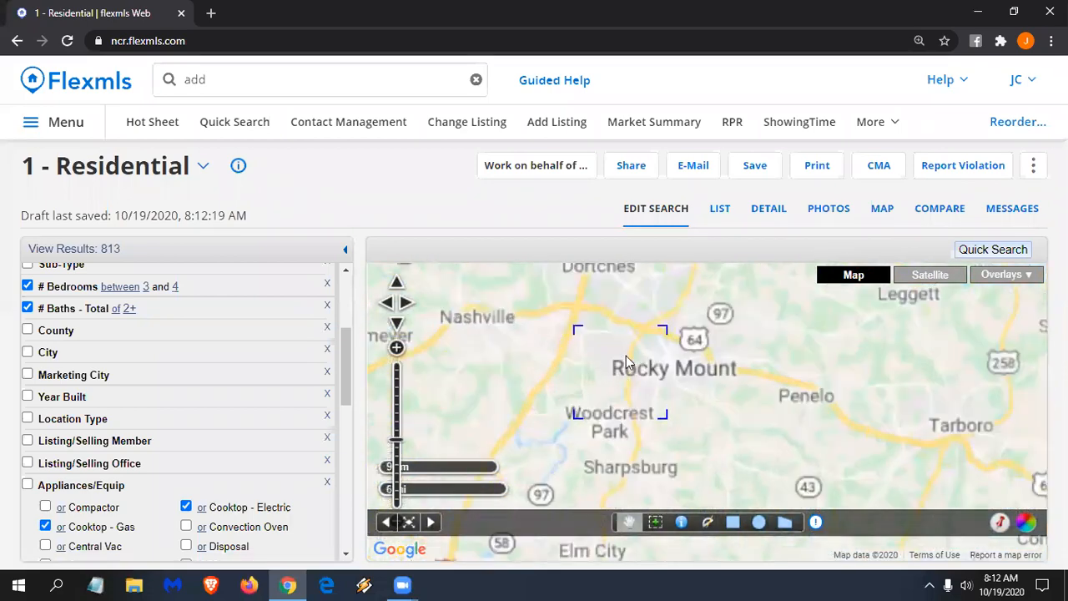
left_click_drag(654, 363, 685, 406)
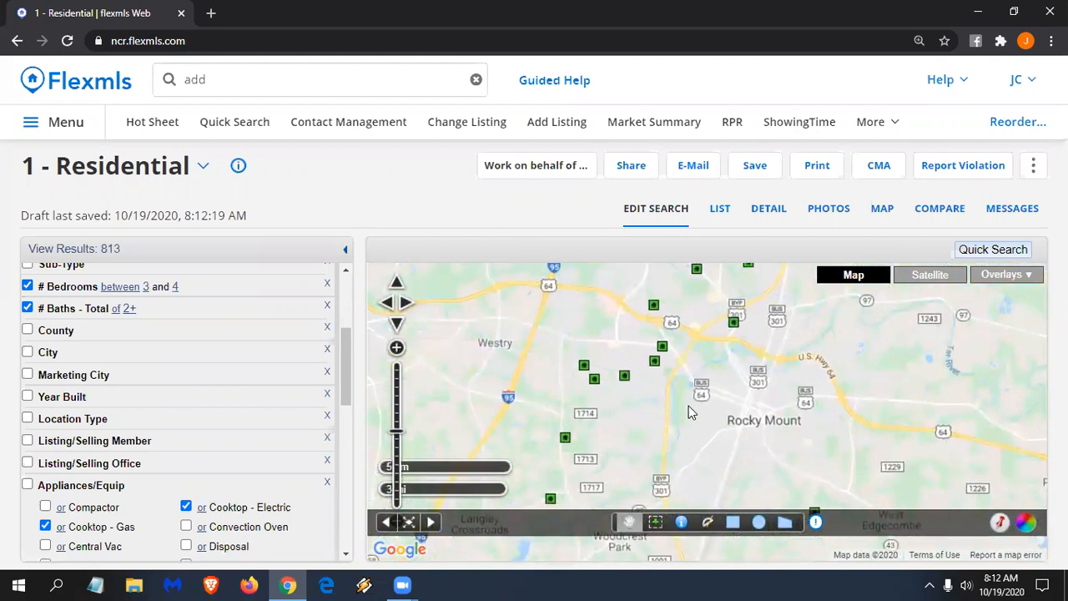
left_click_drag(717, 358, 701, 407)
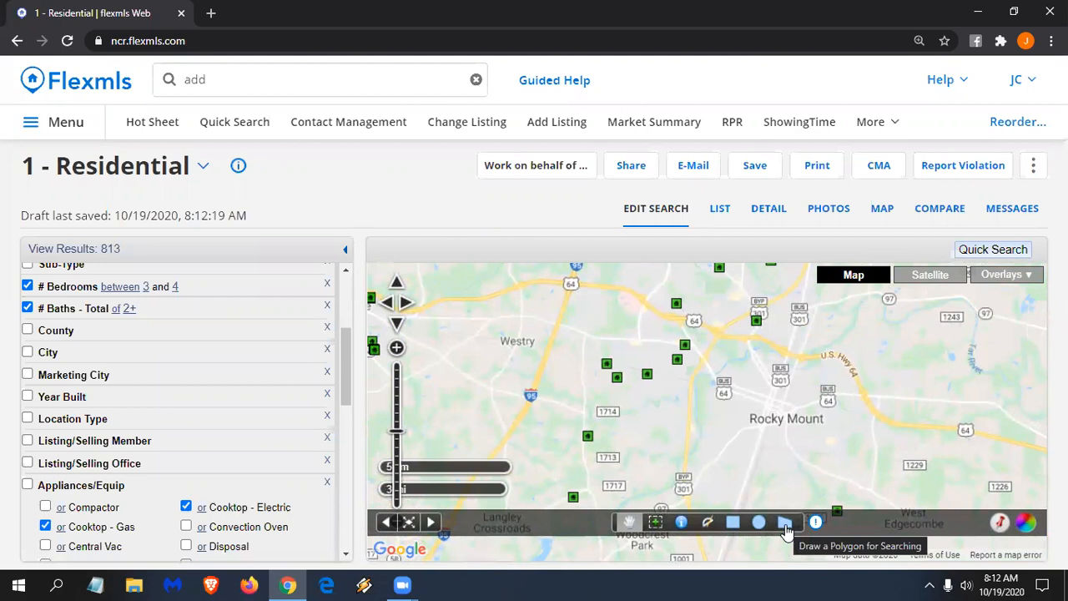
- Draw a rectangular search area over listings west of Rocky Mount, cutting results to 8
left_click(734, 523)
left_click_drag(533, 285, 776, 443)
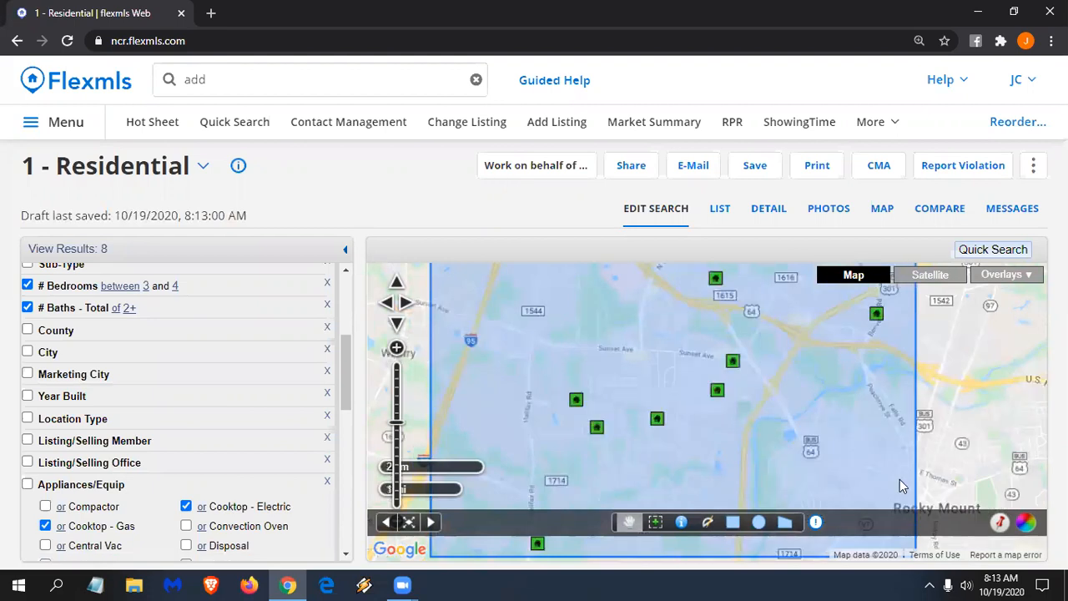
scroll(894, 446, "down", 1)
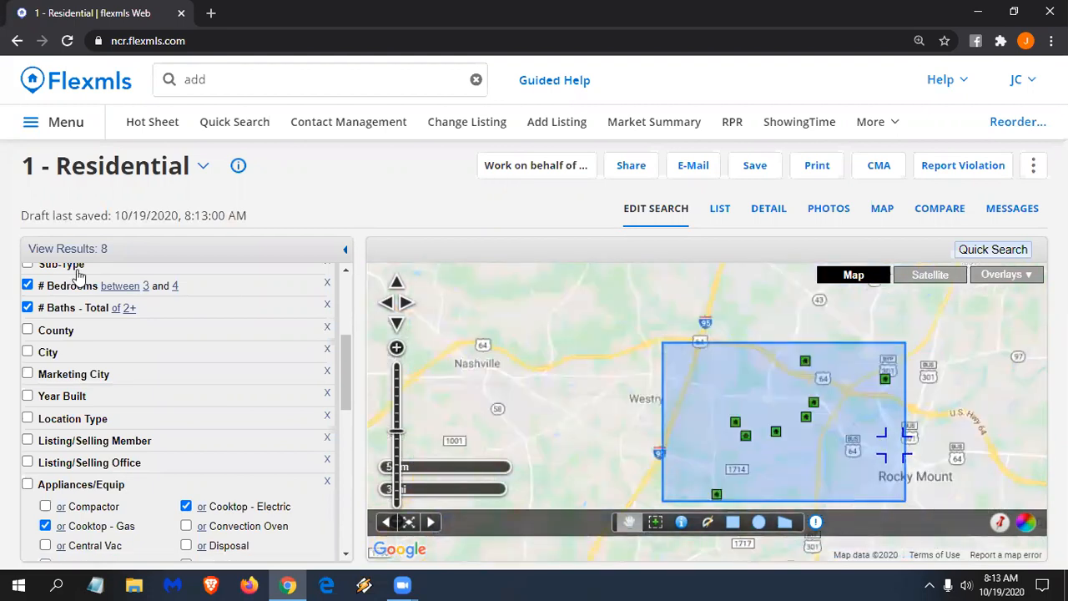
left_click_drag(619, 431, 501, 378)
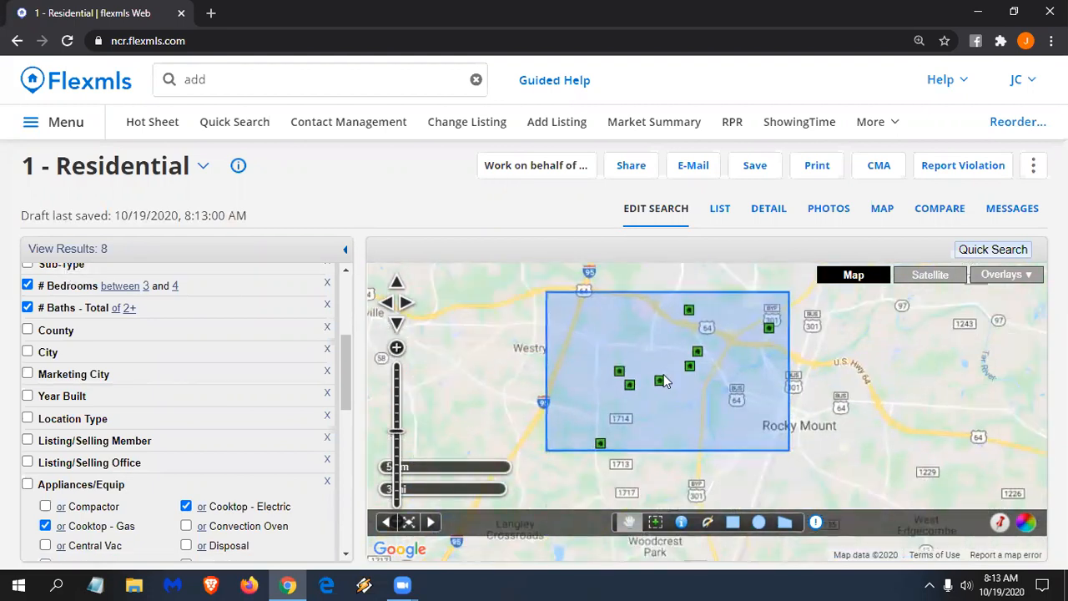
left_click_drag(717, 389, 692, 434)
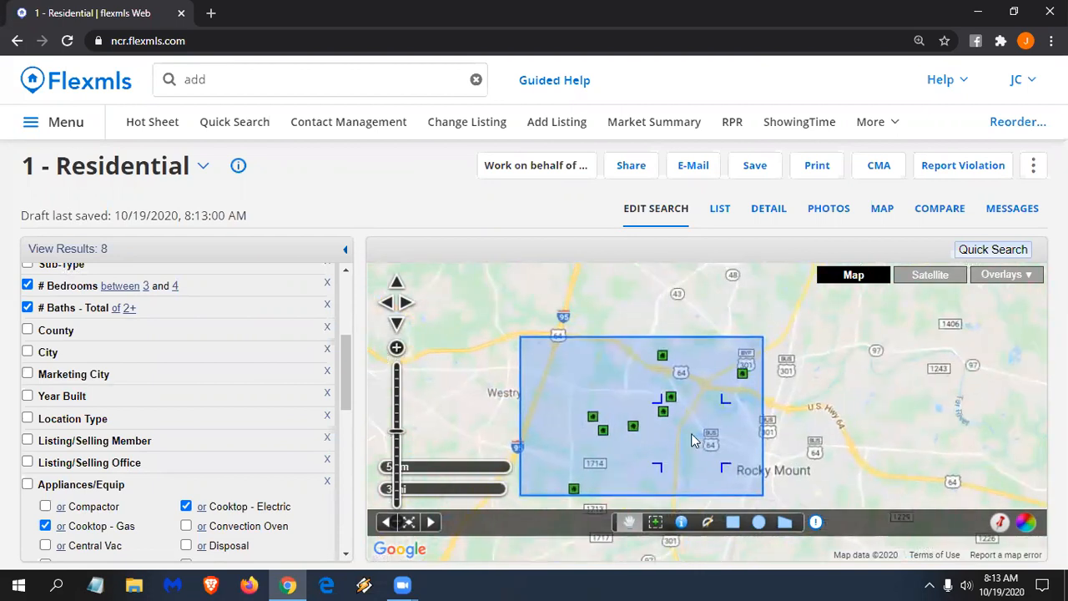
scroll(691, 440, "down", 1)
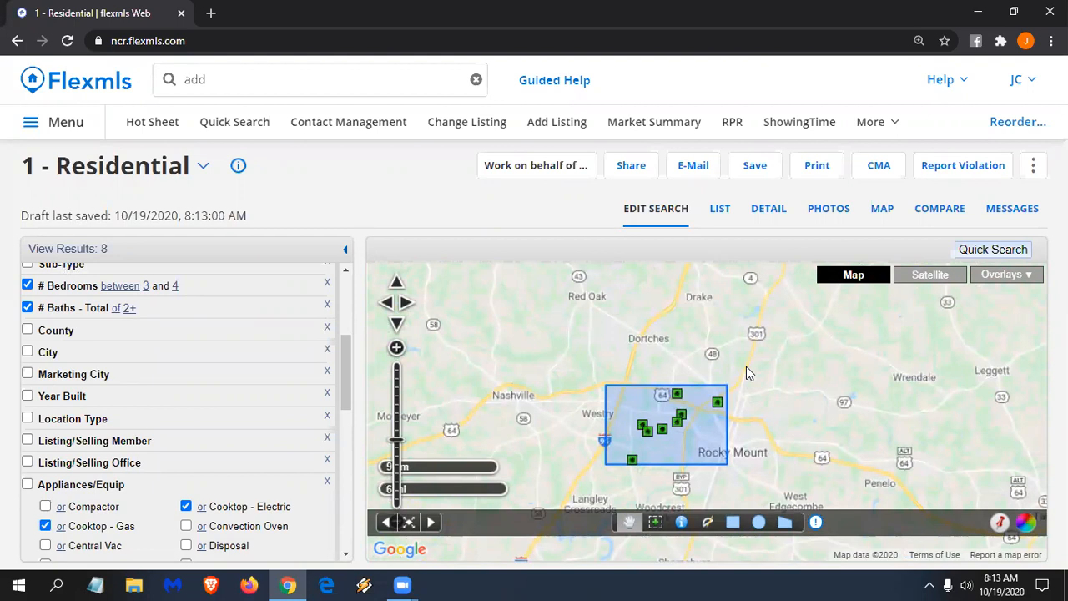
- Draw a 3.01 mi radius circle north-east of the rectangle as a second area
left_click(757, 522)
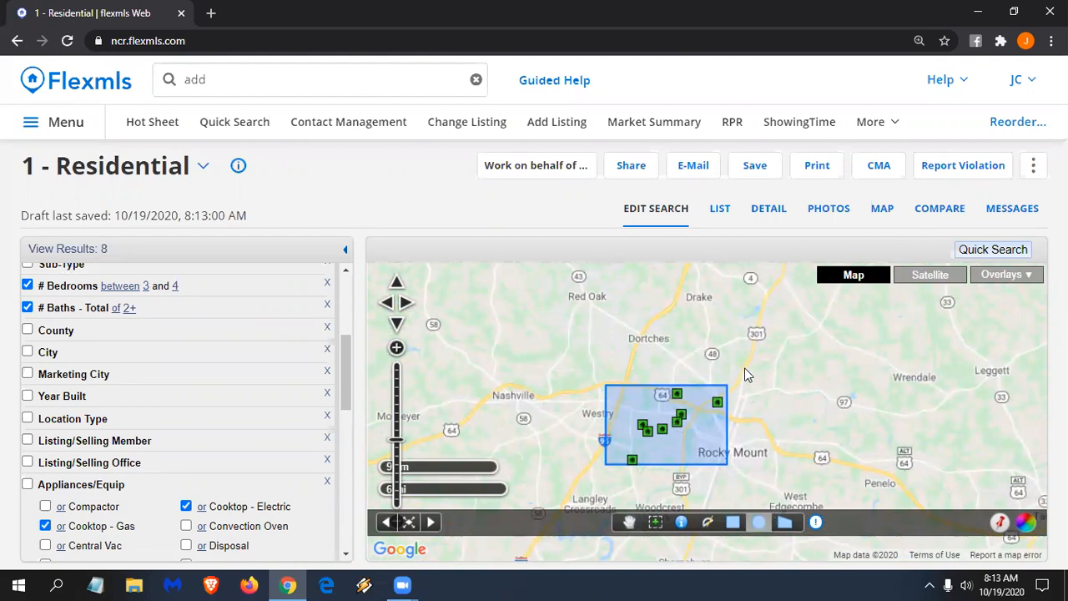
left_click_drag(744, 369, 698, 419)
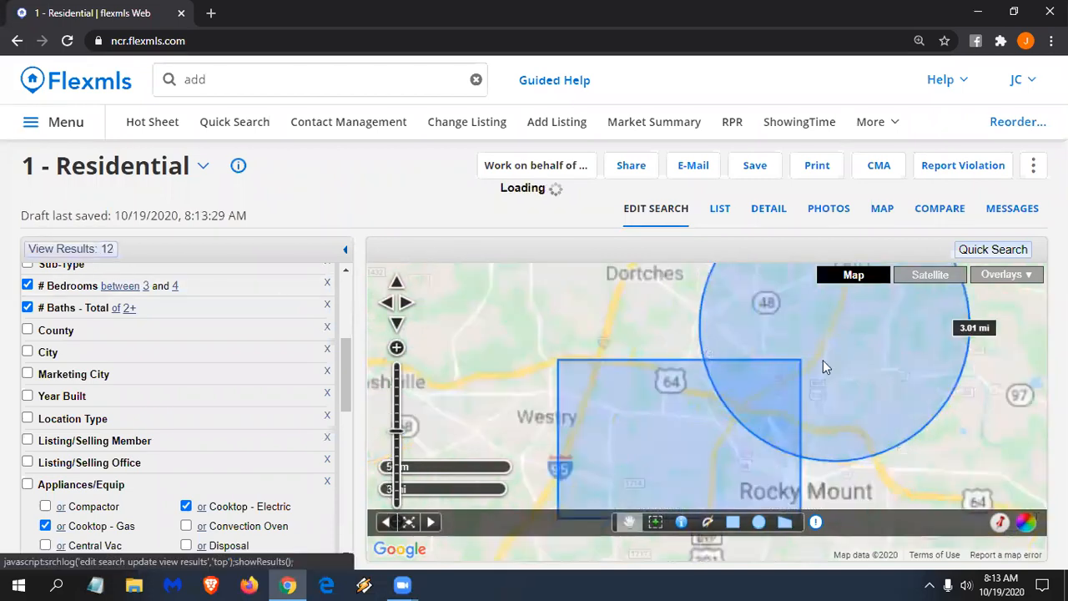
scroll(947, 452, "down", 1)
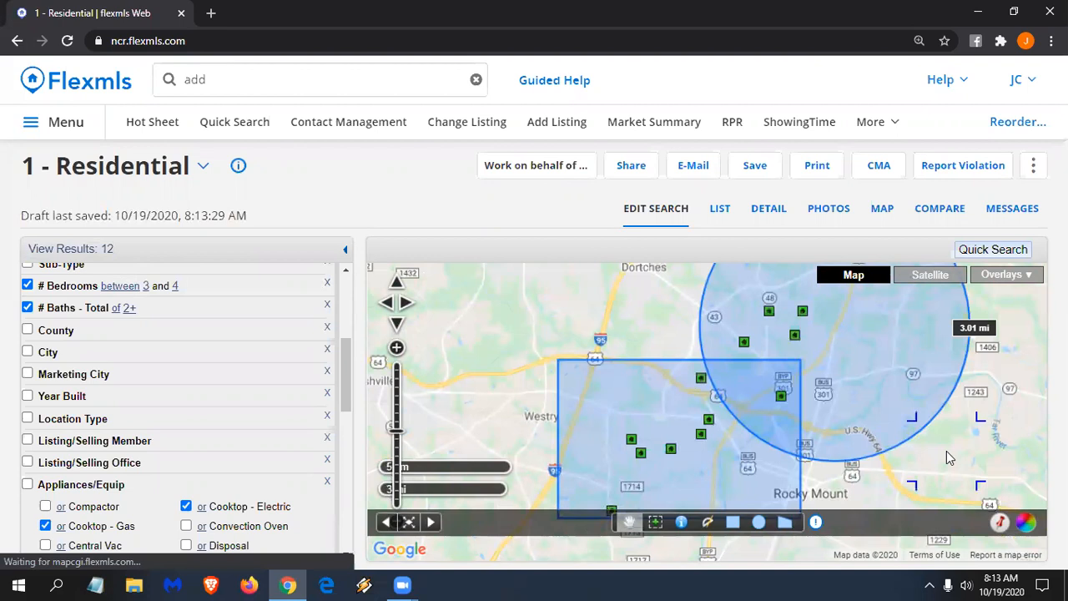
left_click_drag(744, 373, 646, 350)
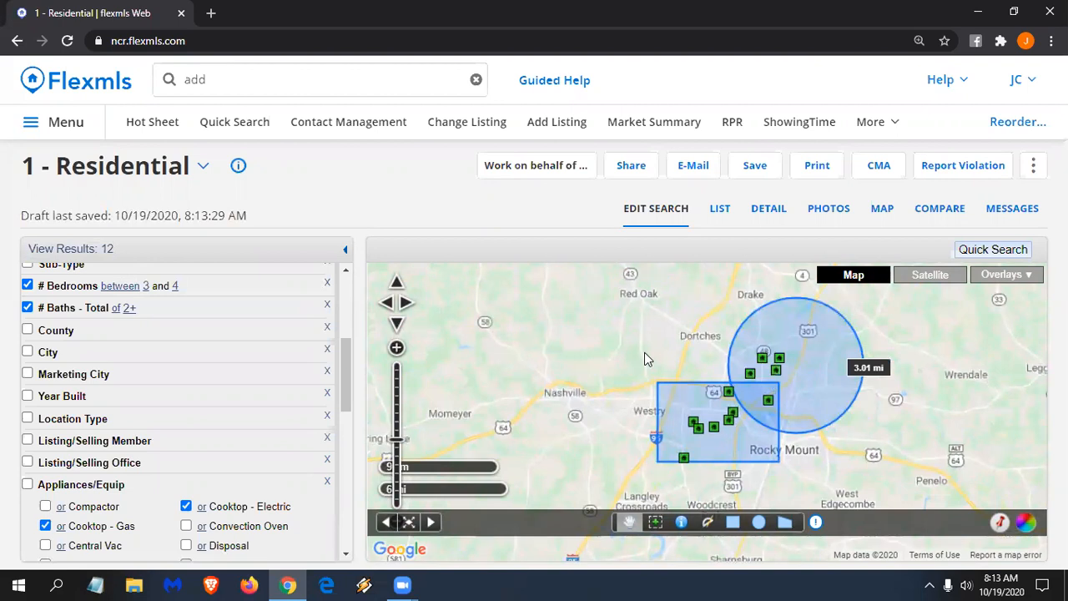
scroll(326, 397, "up", 3)
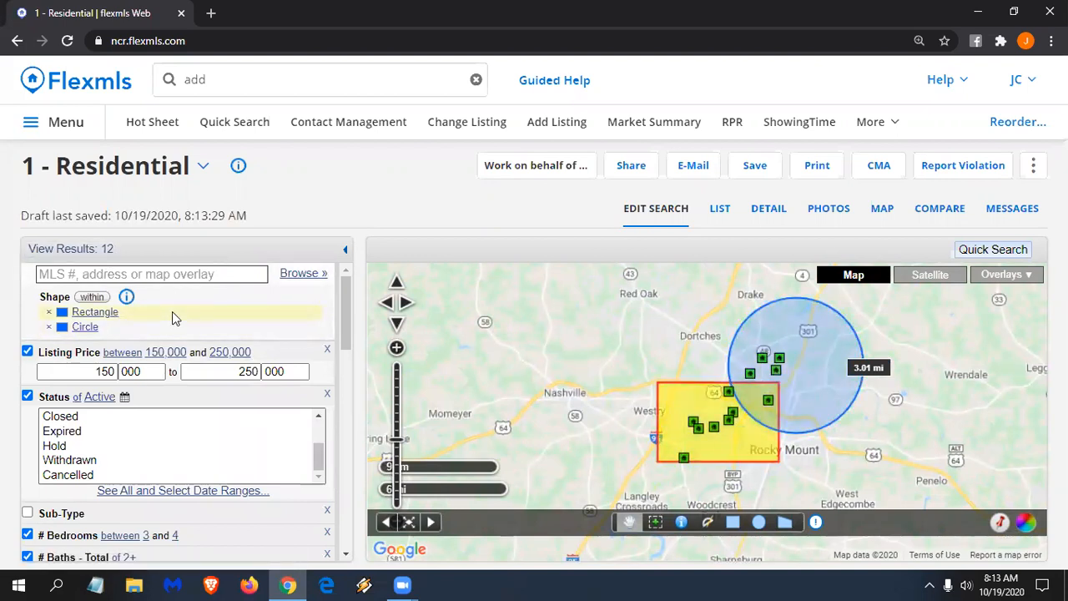
- Change the Shape filter from within to intersection, leaving 1 listing inside both shapes
mouse_move(128, 299)
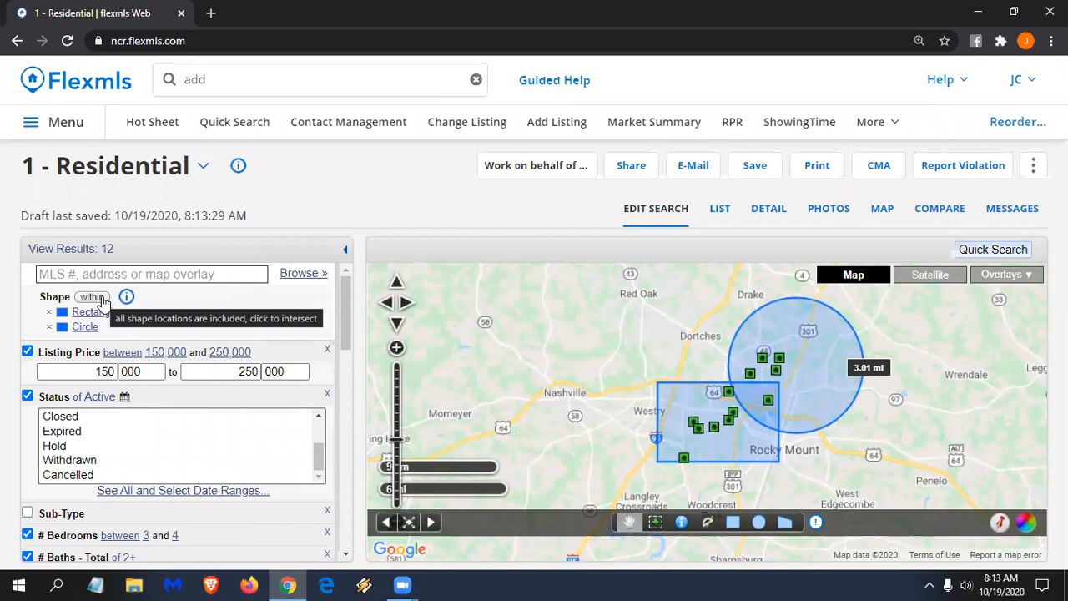
left_click(102, 302)
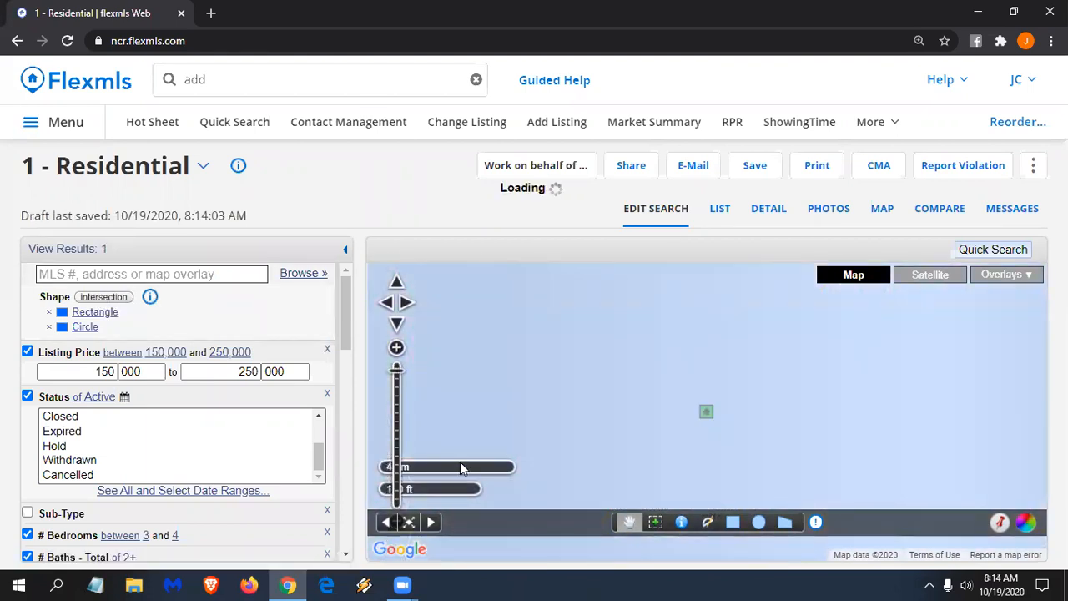
scroll(472, 397, "down", 1)
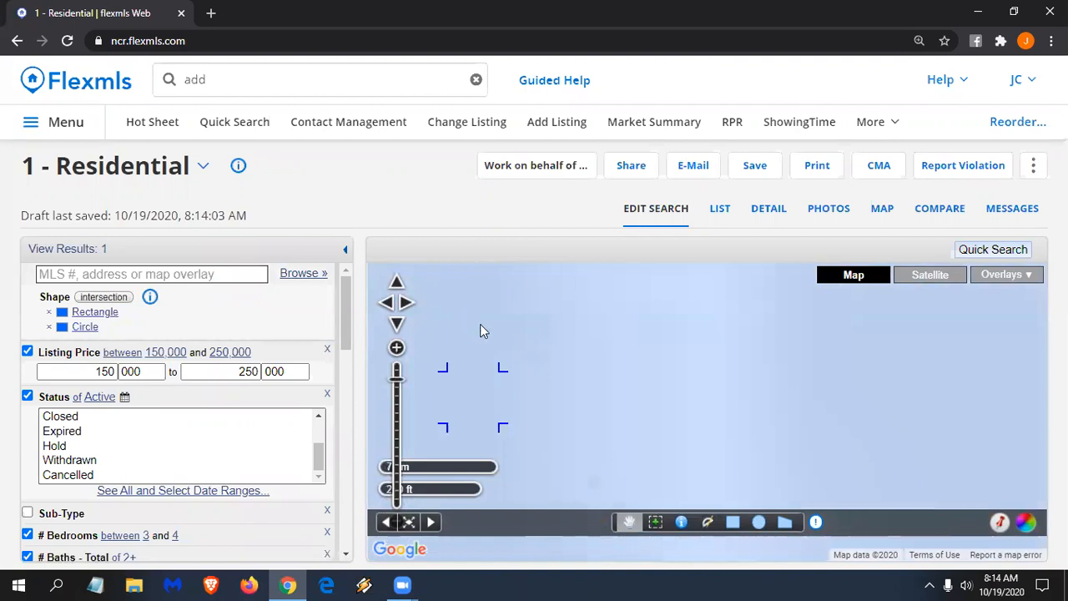
scroll(513, 359, "down", 1)
scroll(513, 359, "down", 3)
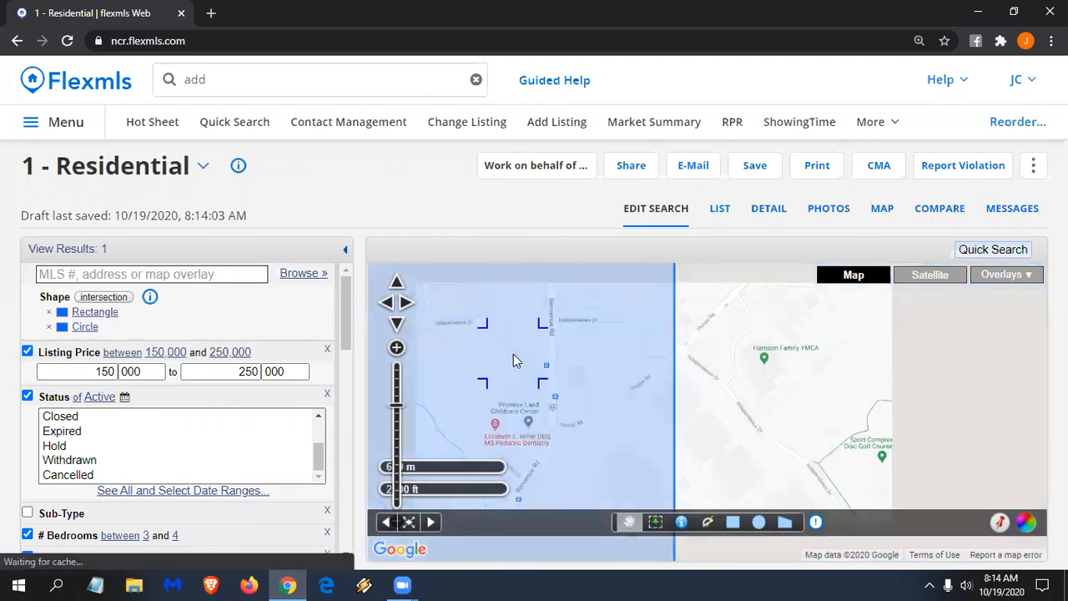
left_click_drag(655, 395, 917, 361)
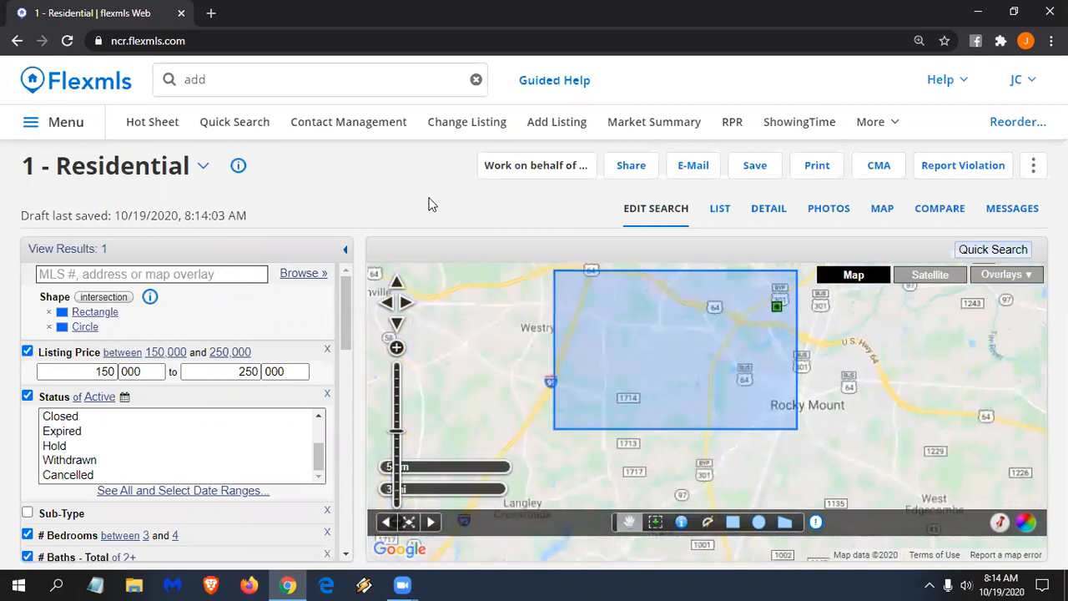
key("ctrl+minus")
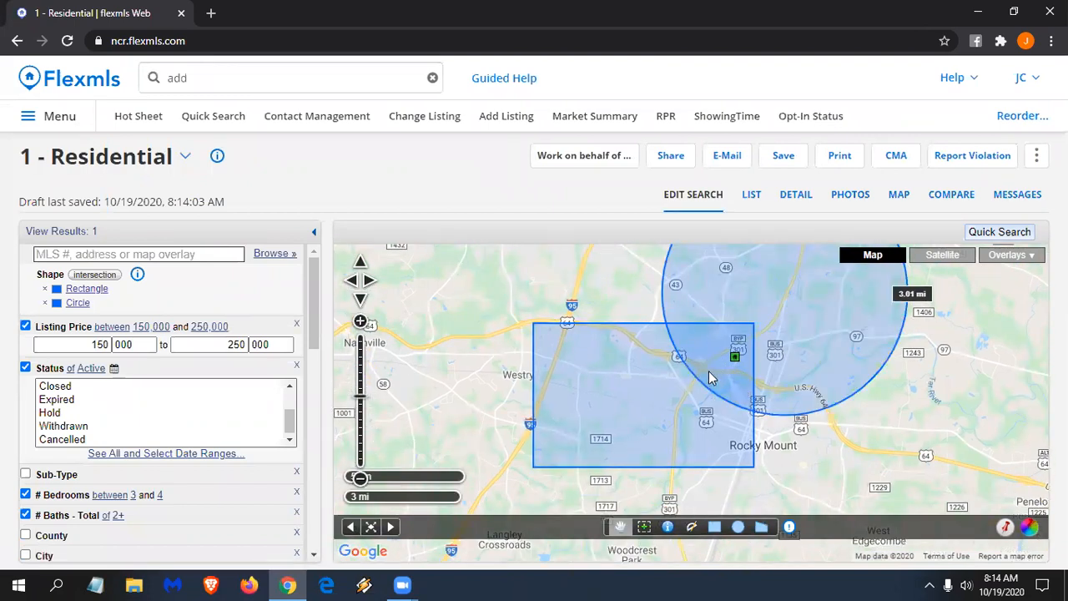
- Change the Shape filter from intersection to not within, returning 801 listings
left_click(97, 280)
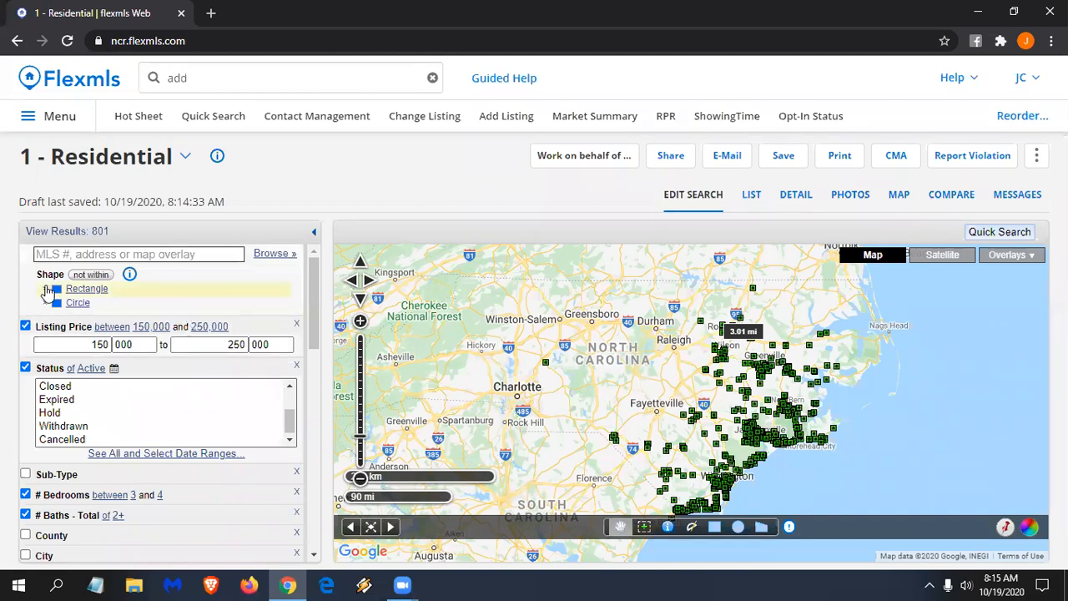
- Remove the rectangle and circle shapes, then zoom the map into Rocky Mount
left_click(47, 289)
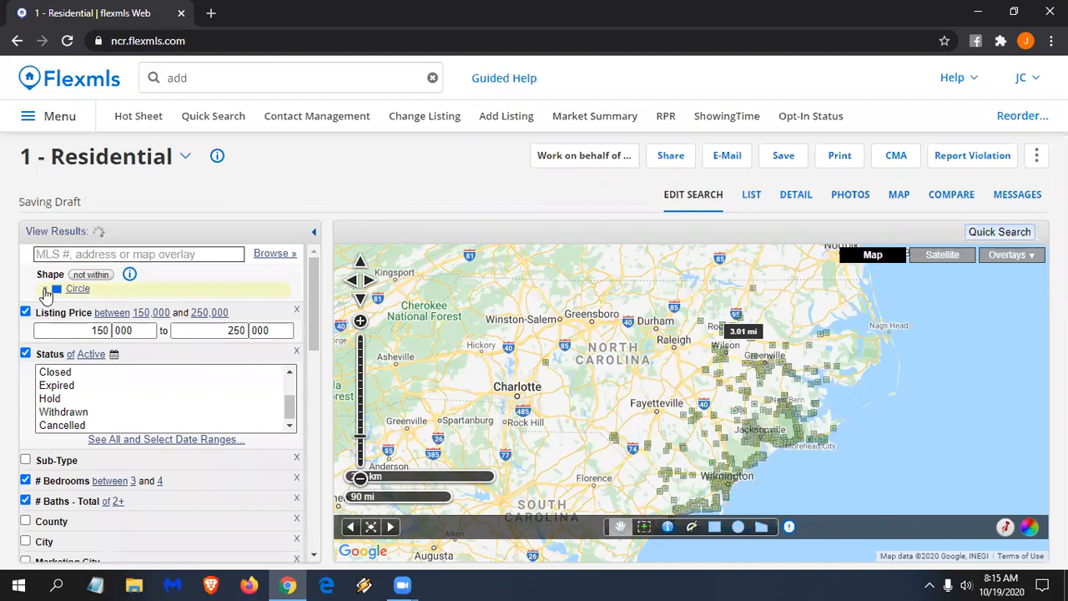
left_click(47, 290)
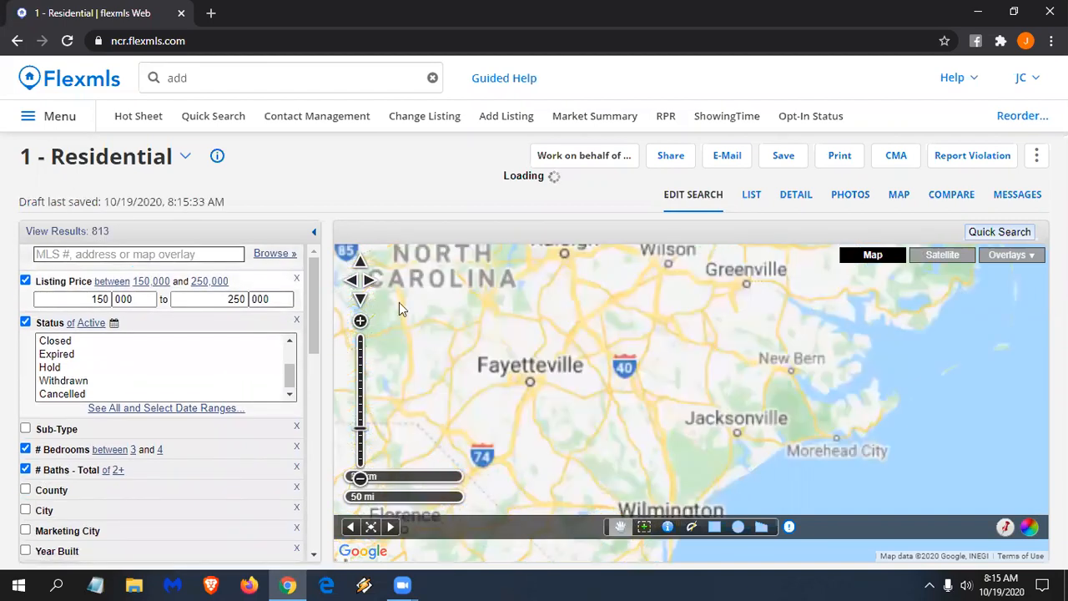
left_click(649, 288)
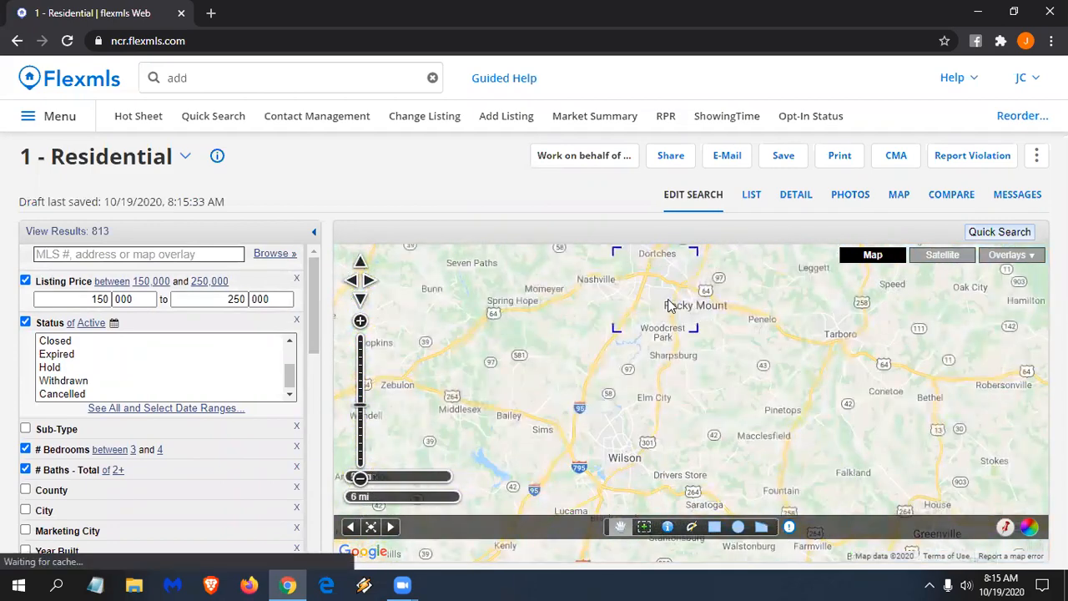
left_click(682, 327)
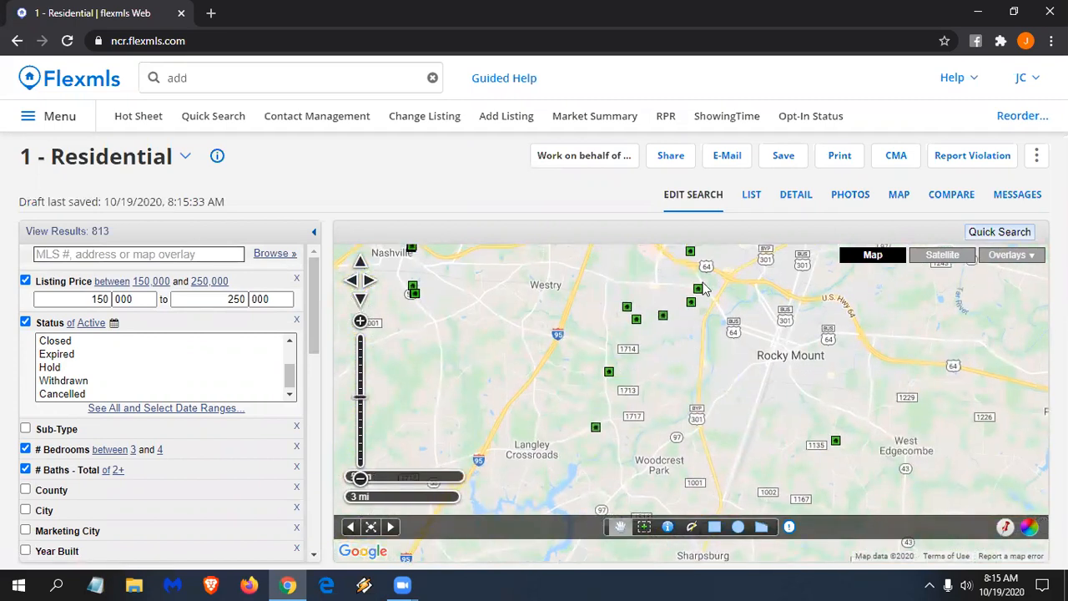
left_click_drag(593, 252, 579, 301)
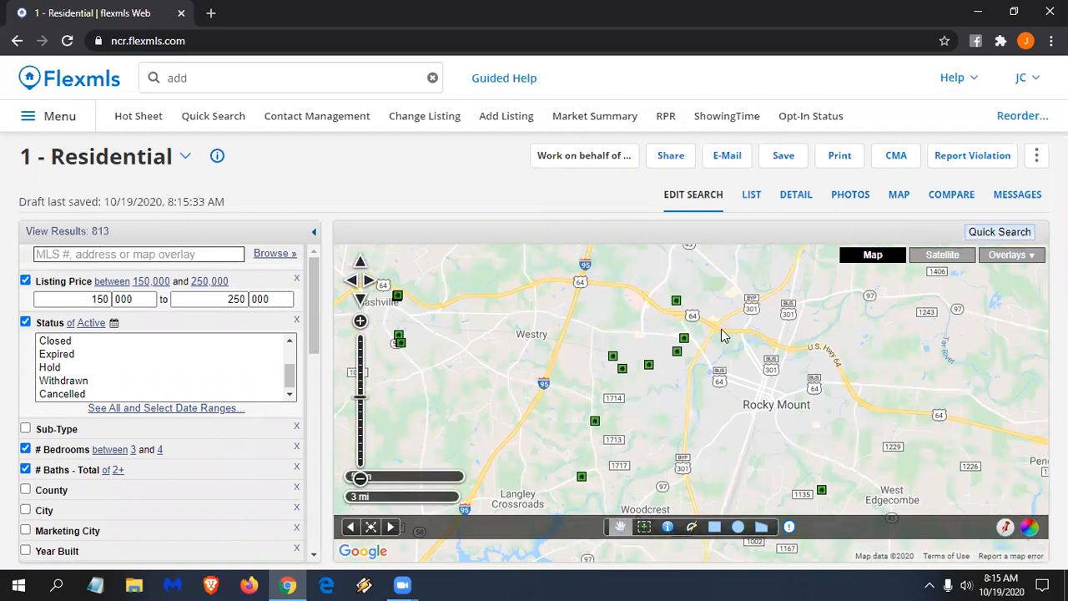
- Start a search polygon near Highway 64, with corners east toward Rocky Mount and south to Woodcrest
left_click(763, 528)
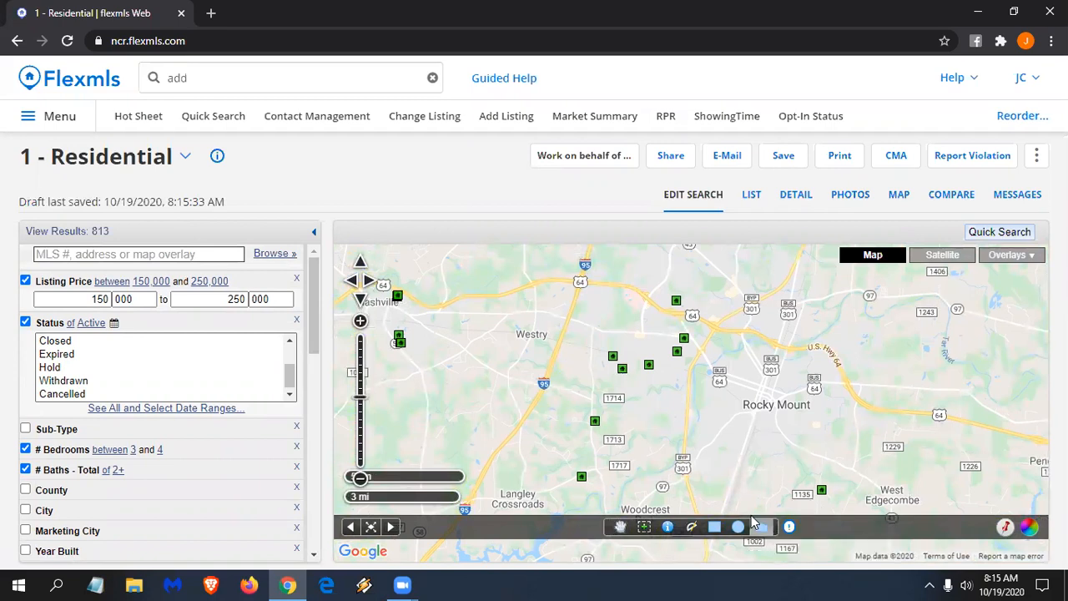
left_click(580, 283)
left_click(633, 285)
left_click(647, 301)
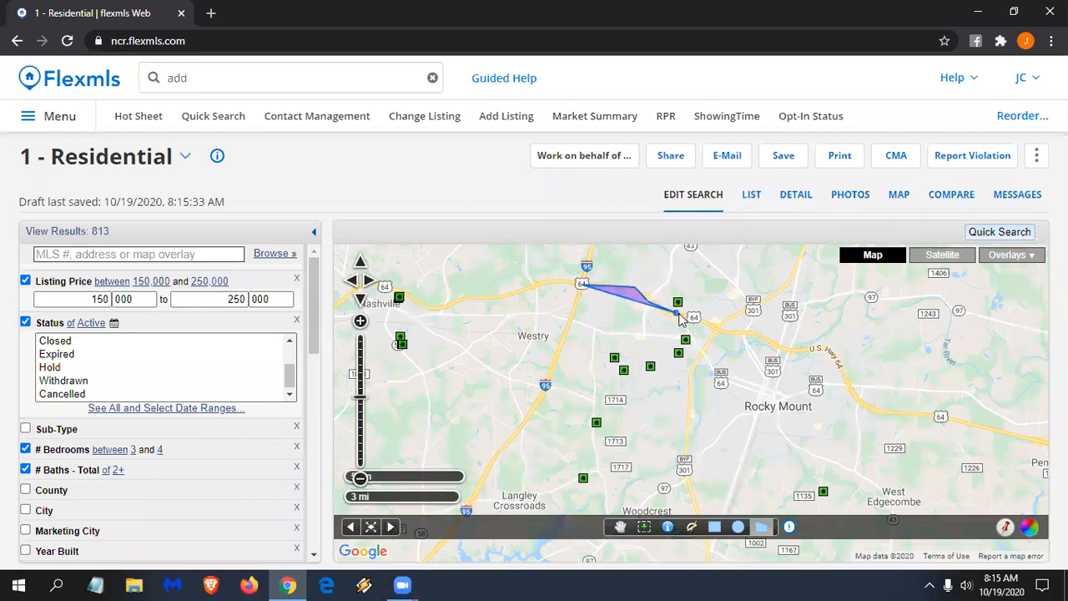
left_click(721, 328)
double_click(706, 346)
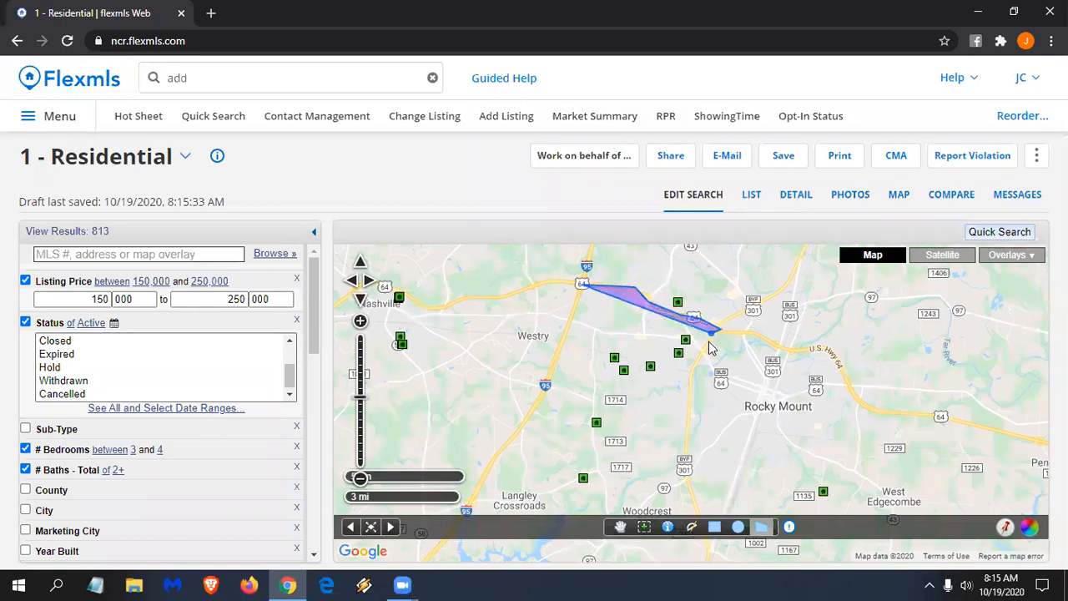
left_click(691, 477)
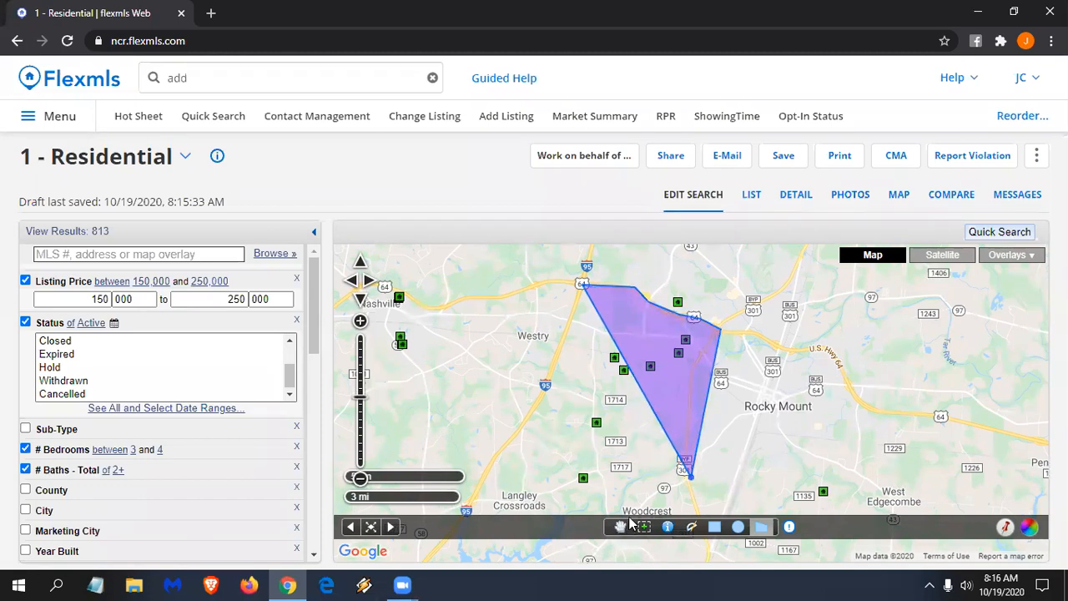
double_click(624, 512)
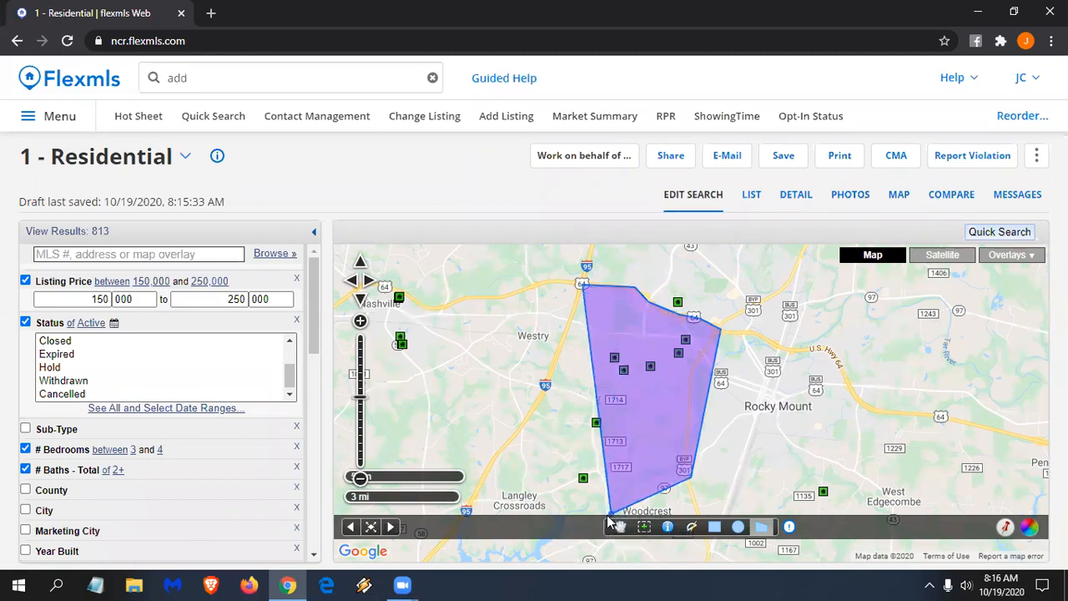
- Add southwest corners near Langley Crossroads and close the polygon, leaving 6 results
left_click(606, 511)
left_click(597, 476)
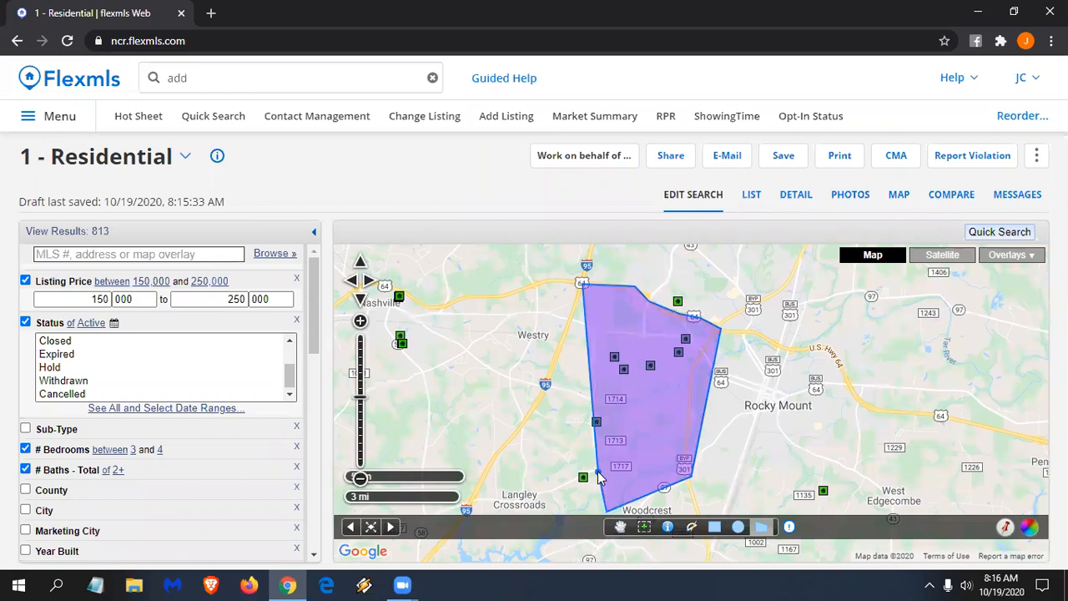
left_click(525, 495)
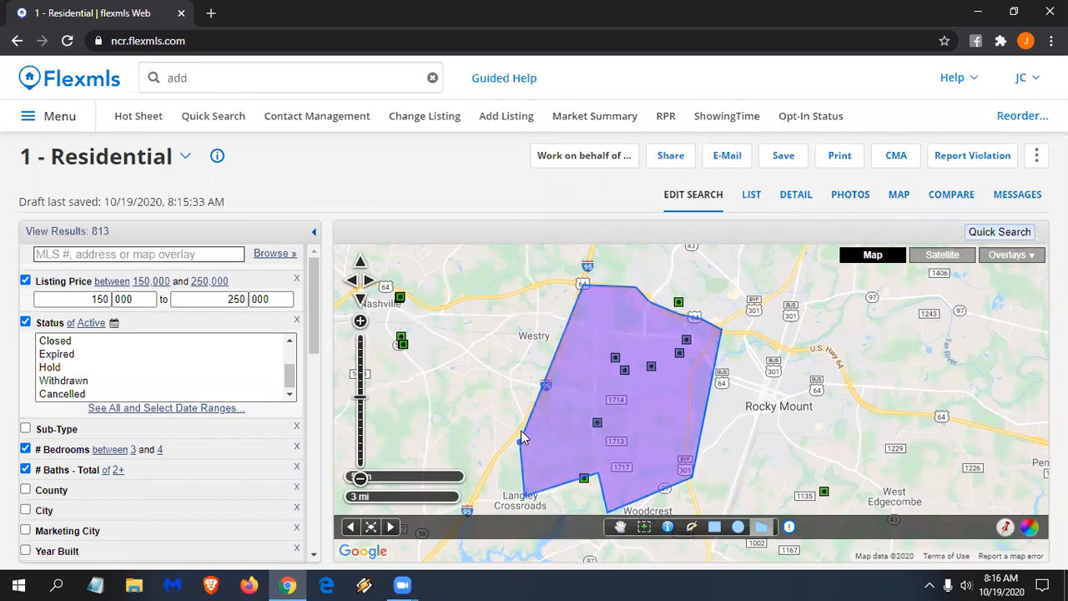
left_click(521, 432)
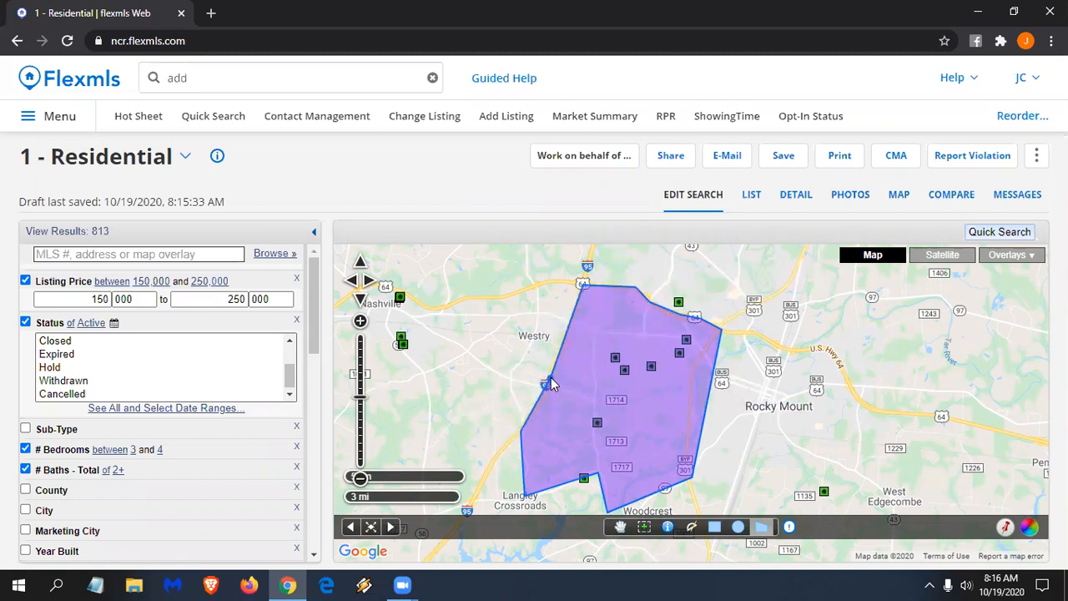
left_click(551, 377)
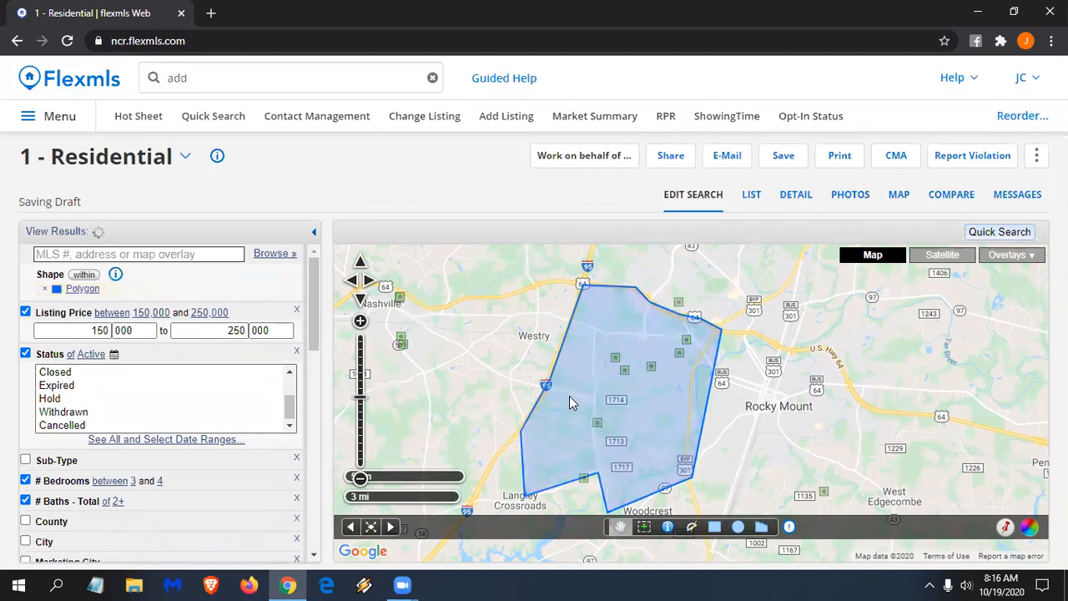
scroll(597, 397, "up", 1)
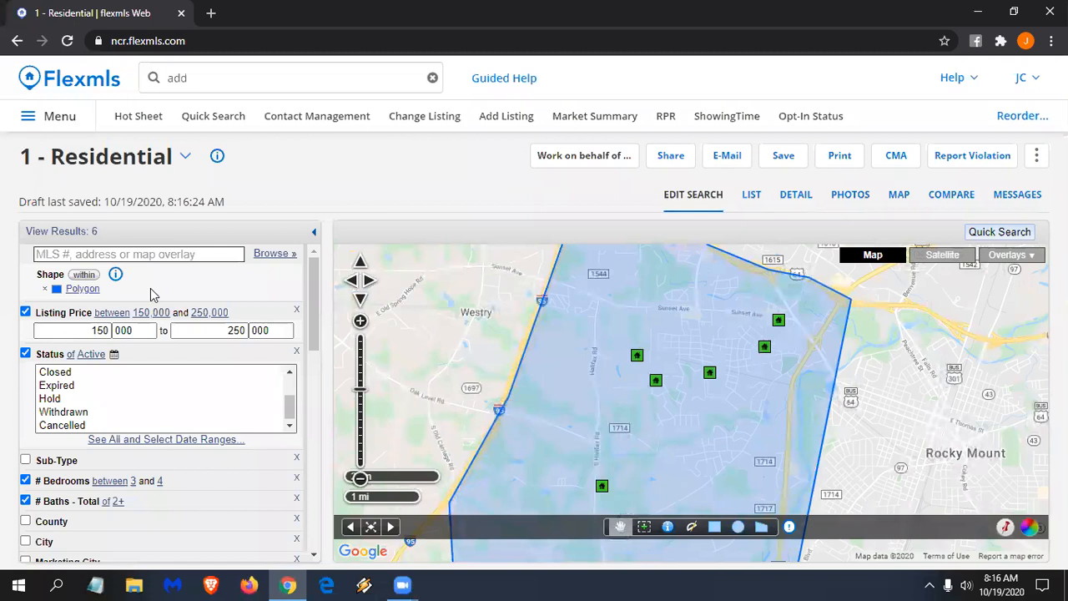
scroll(460, 370, "down", 1)
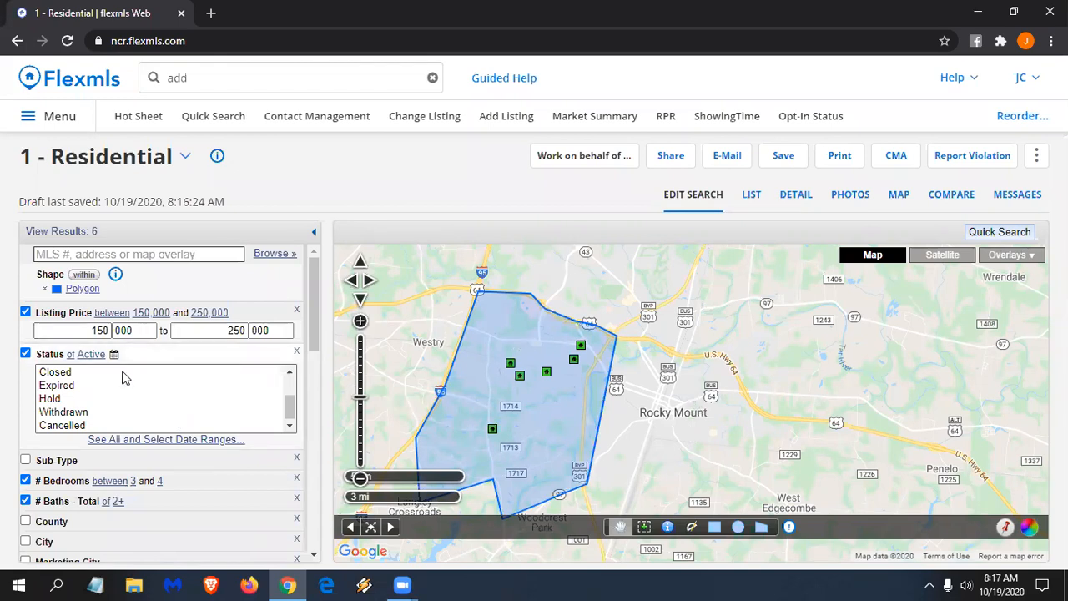
left_click(84, 289)
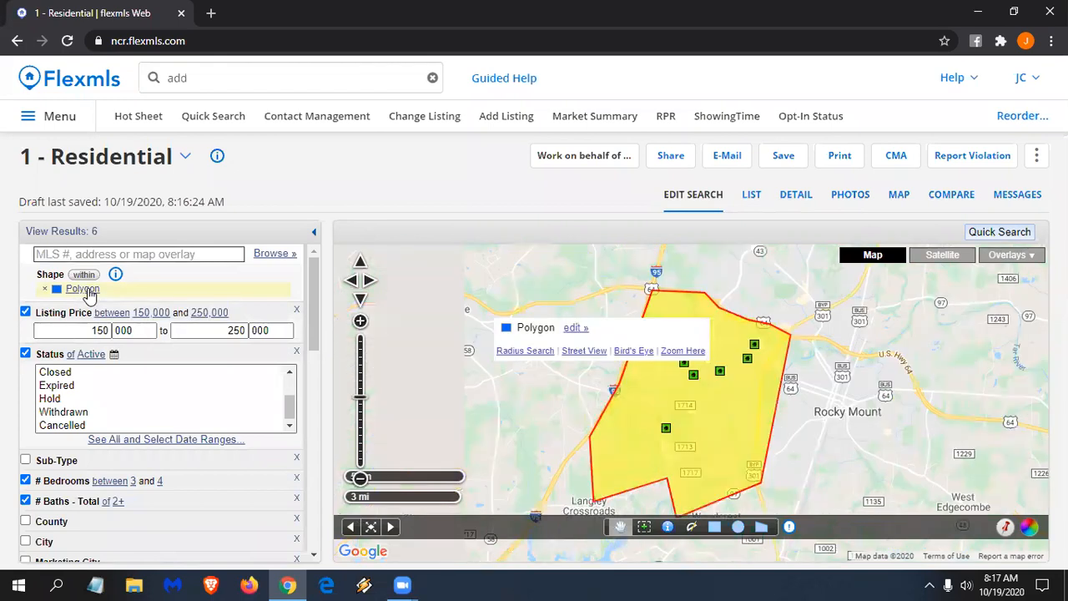
- Rename the polygon 'West Rocky Mount' and colour it orange
left_click(575, 330)
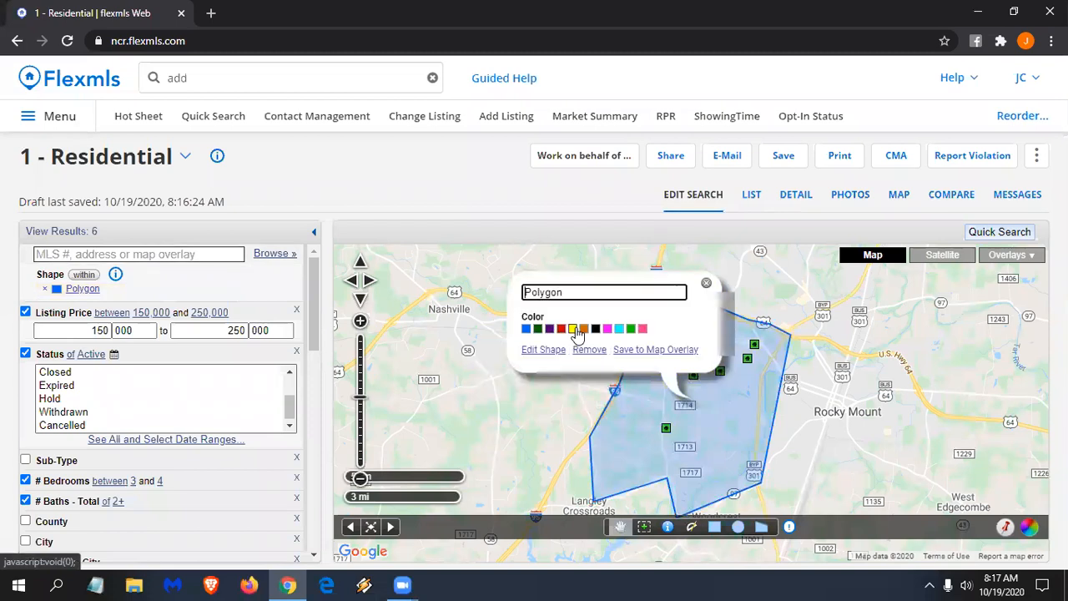
left_click_drag(566, 292, 487, 298)
left_click(488, 298)
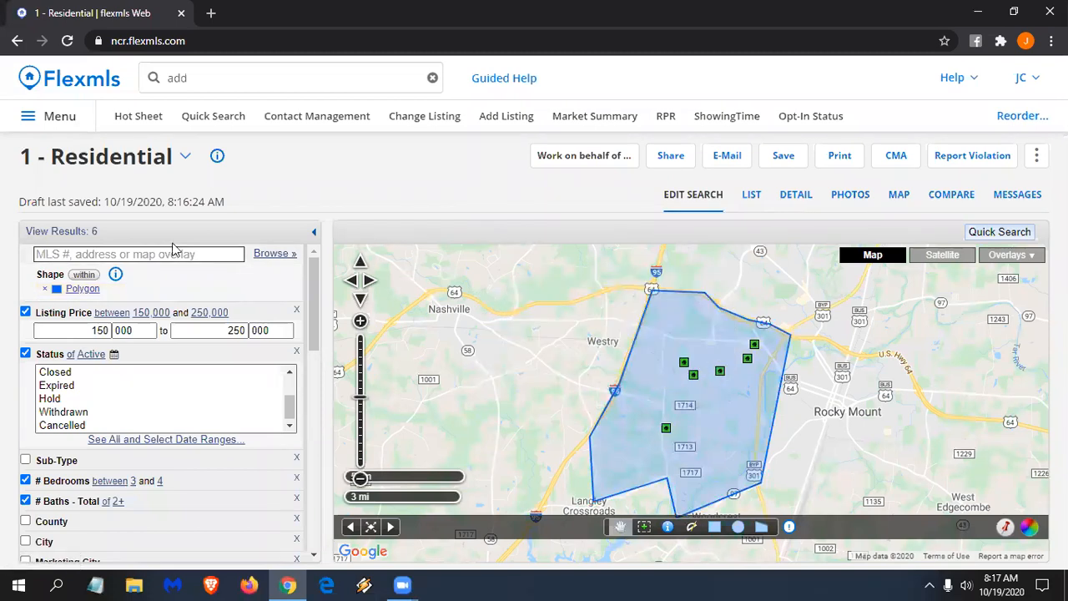
left_click(685, 386)
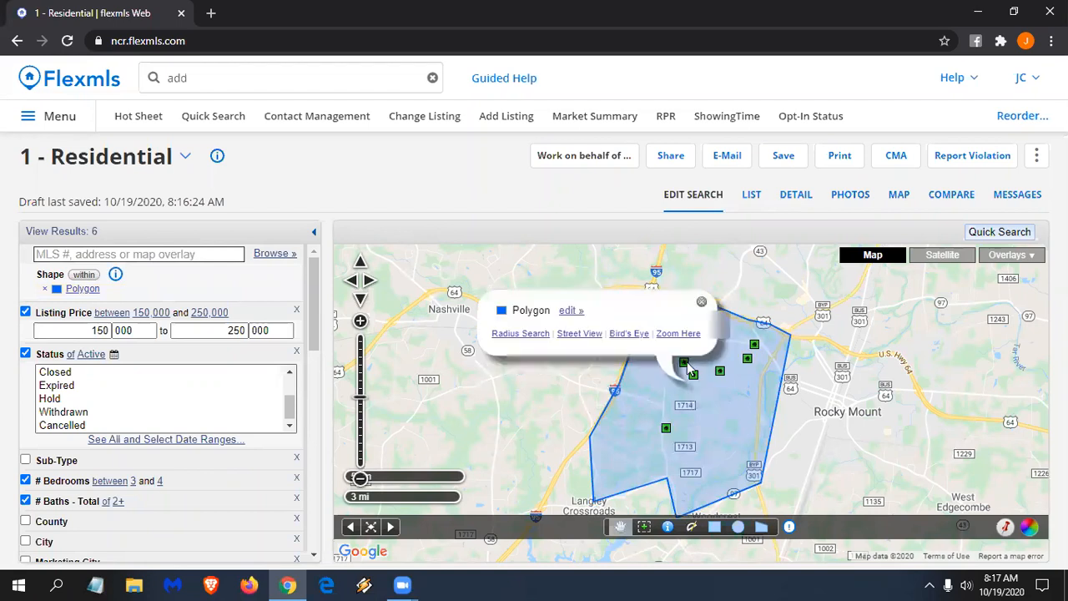
left_click(574, 308)
left_click(573, 275)
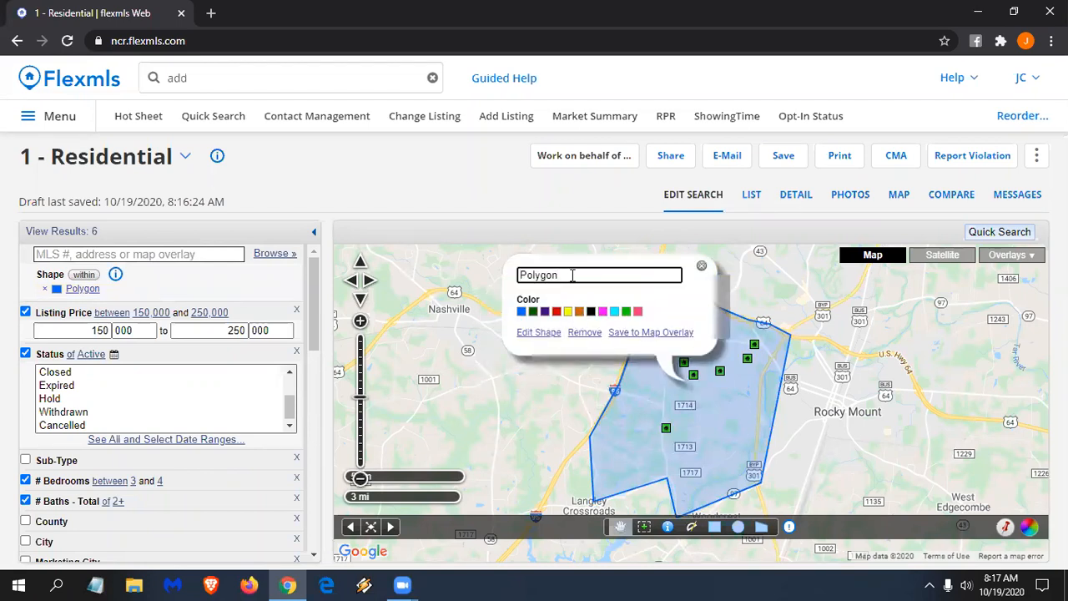
key("BackSpace")
key("BackSpace")
key("BackSpace")
type("West R")
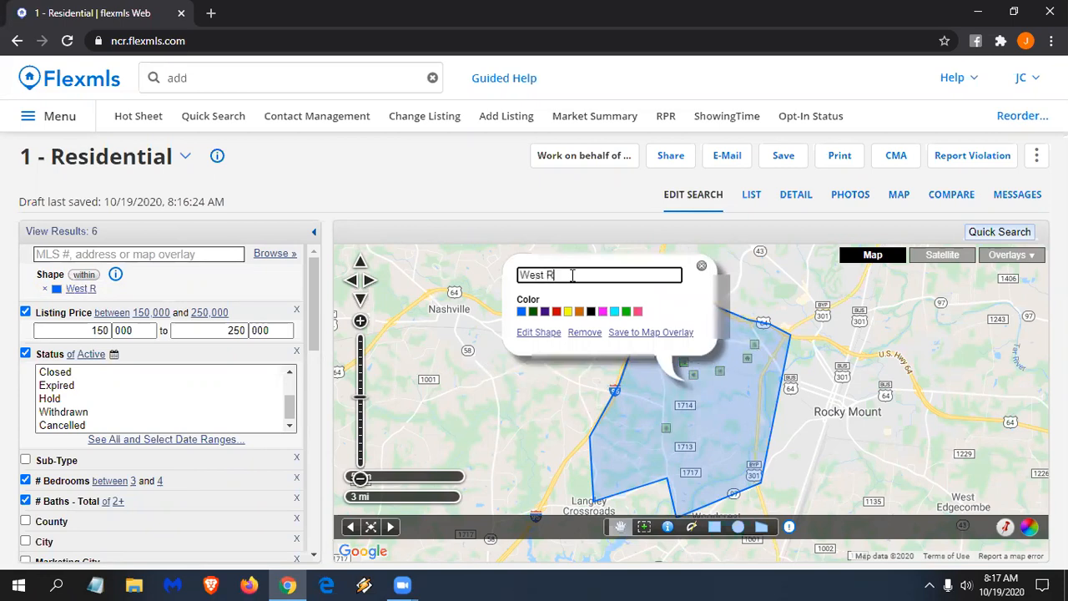
type("ocky Mount")
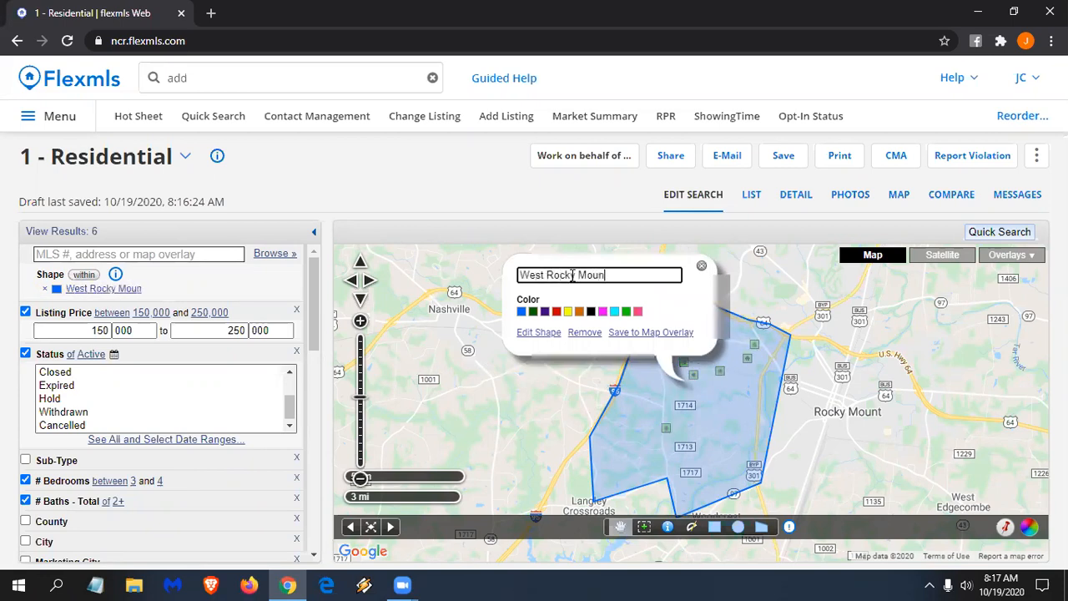
left_click(579, 312)
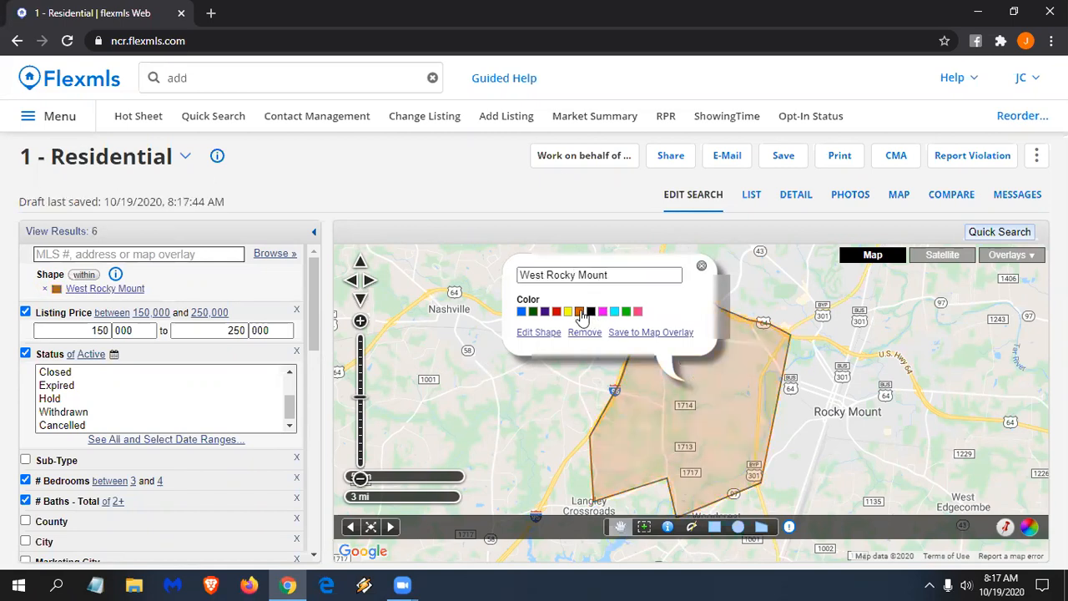
- Save the polygon into the existing Hot Spots map overlay
left_click(668, 334)
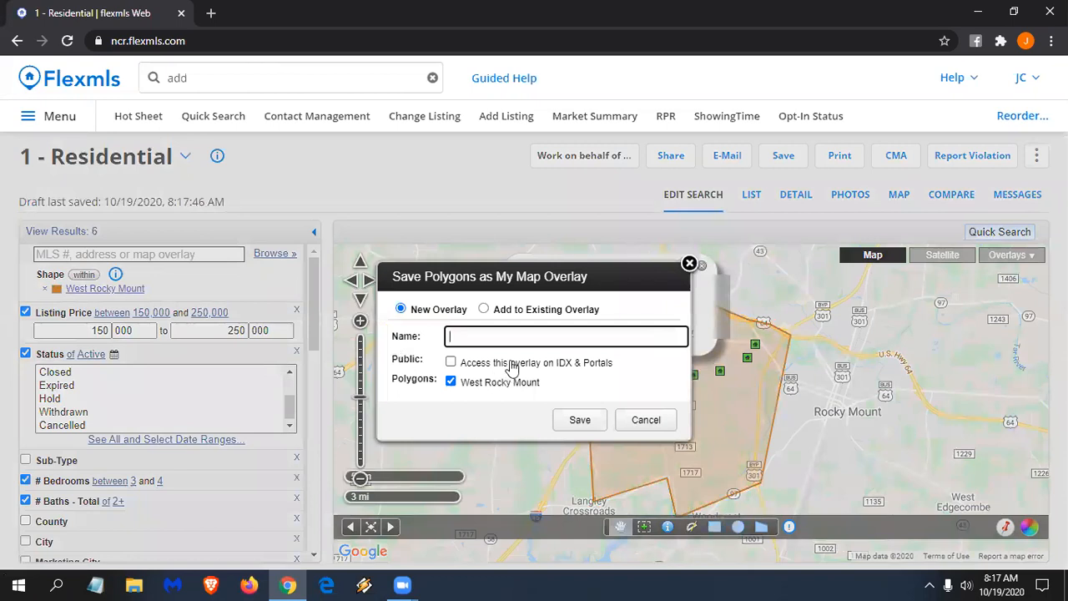
left_click(532, 311)
left_click(532, 312)
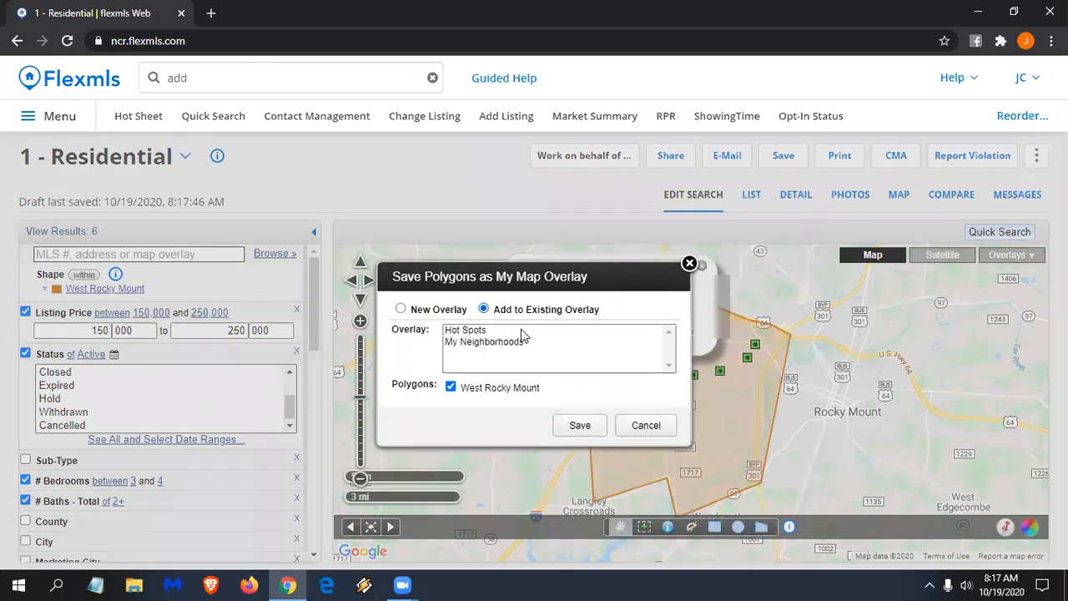
left_click(474, 330)
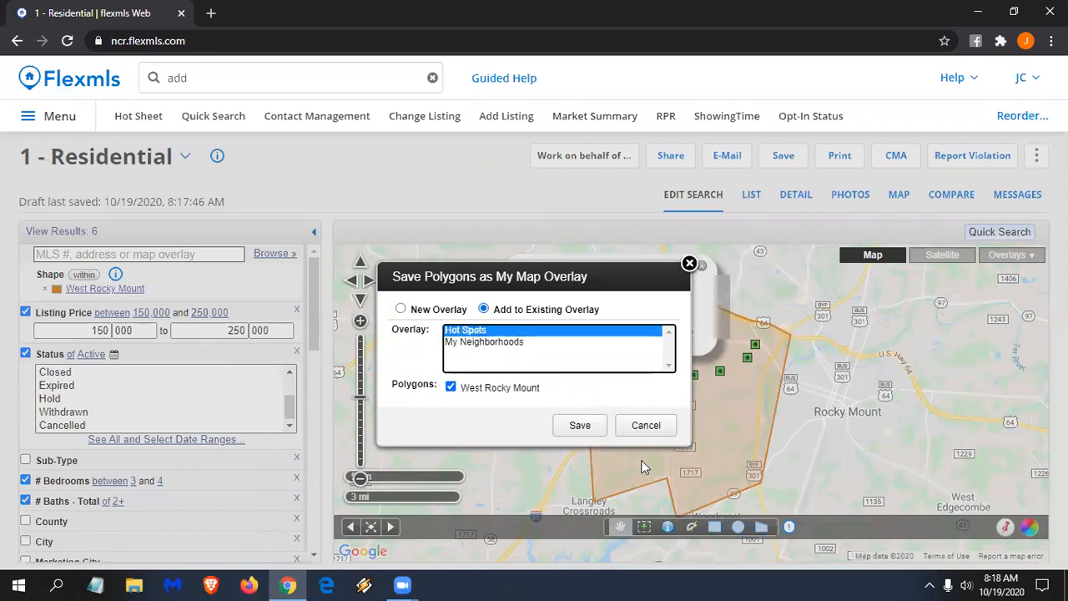
left_click(580, 427)
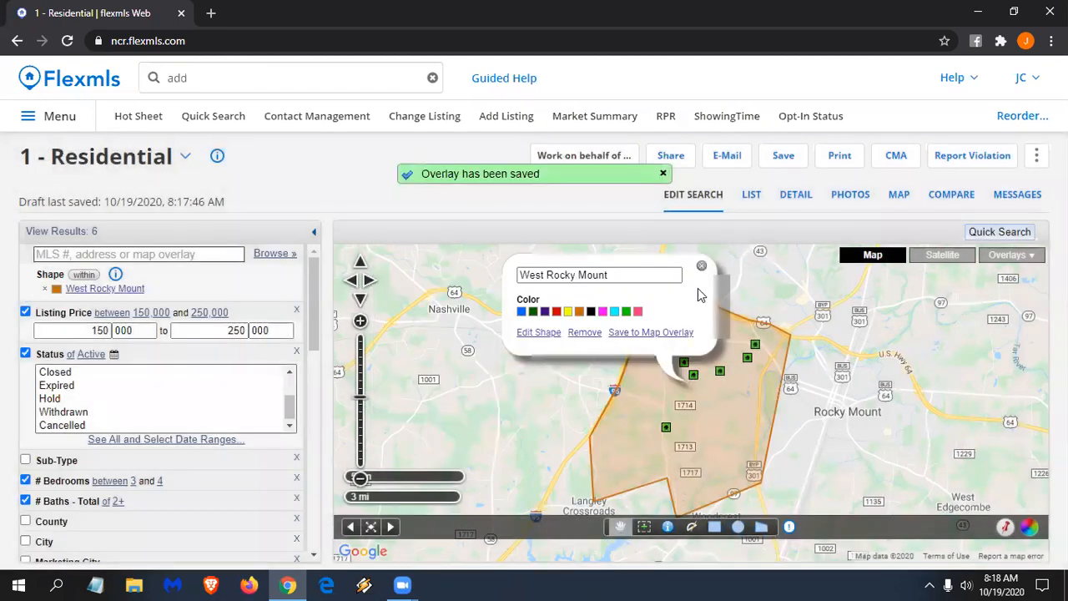
left_click(701, 265)
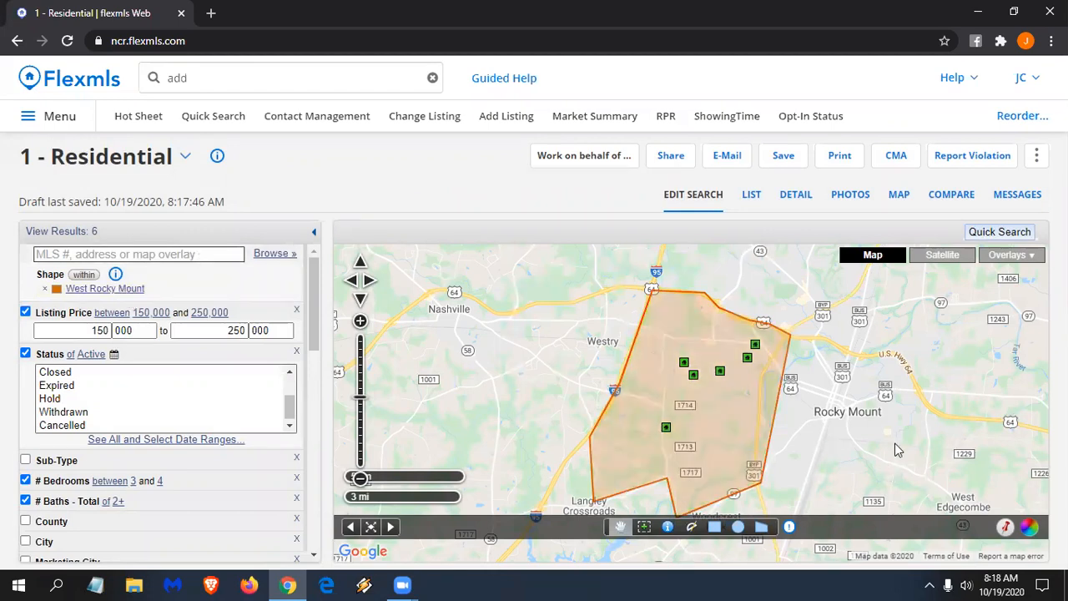
- Remove the West Rocky Mount shape from the search, bringing results to 812
left_click_drag(737, 384, 680, 347)
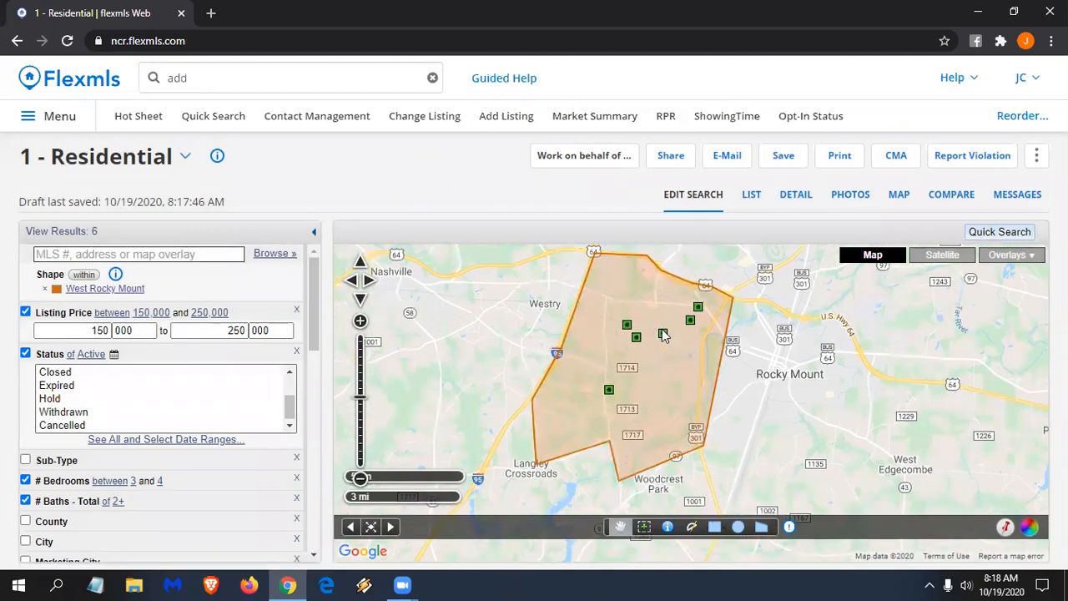
left_click_drag(748, 464, 703, 380)
left_click_drag(820, 399, 749, 357)
scroll(749, 357, "up", 1)
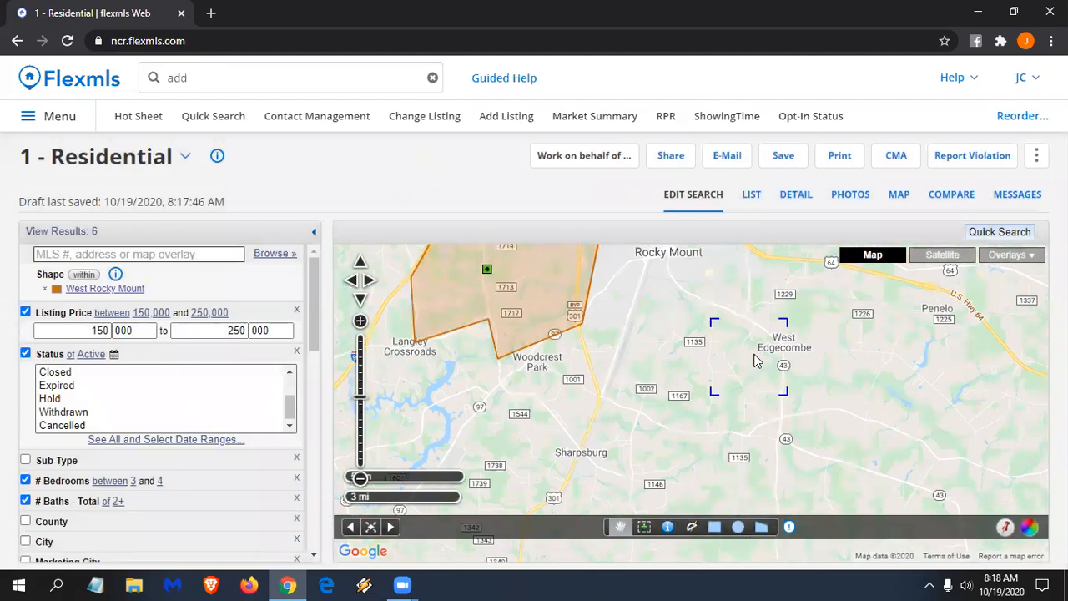
scroll(793, 384, "up", 1)
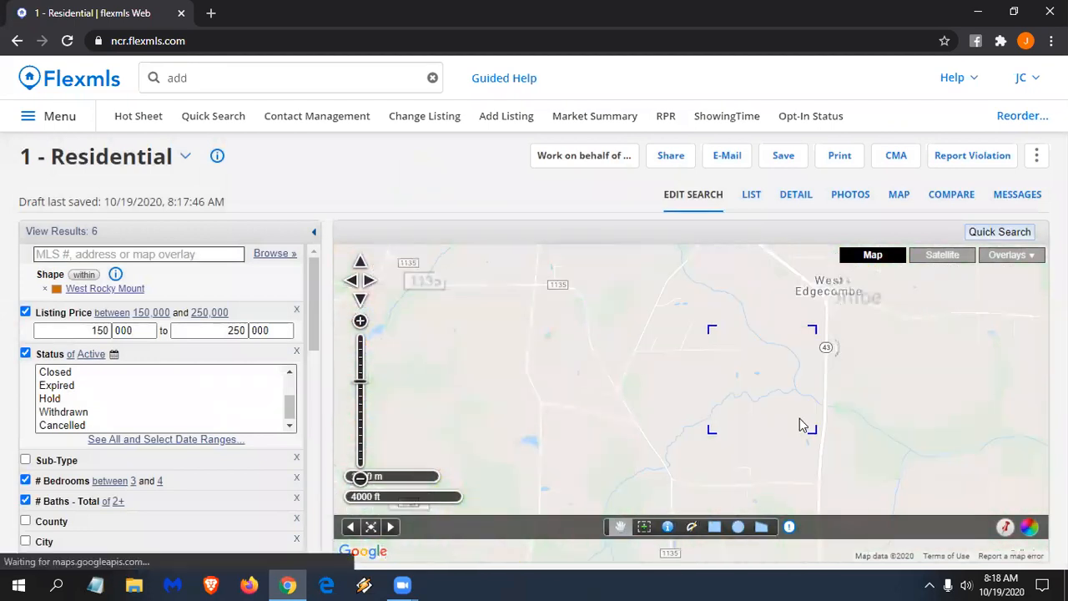
left_click_drag(765, 457, 743, 489)
left_click_drag(738, 402, 738, 472)
left_click_drag(687, 397, 689, 445)
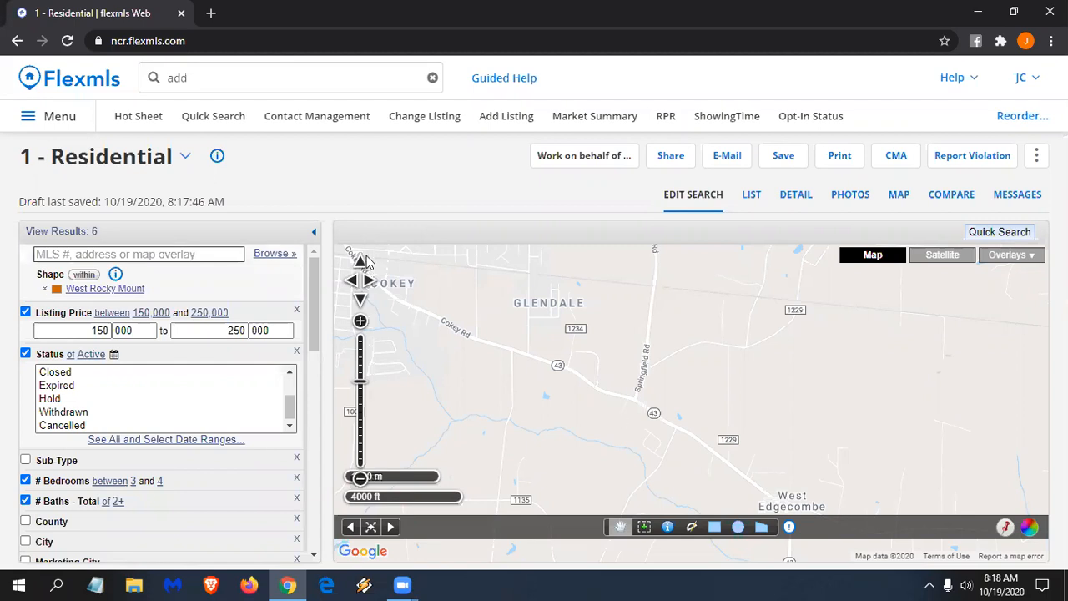
left_click(45, 292)
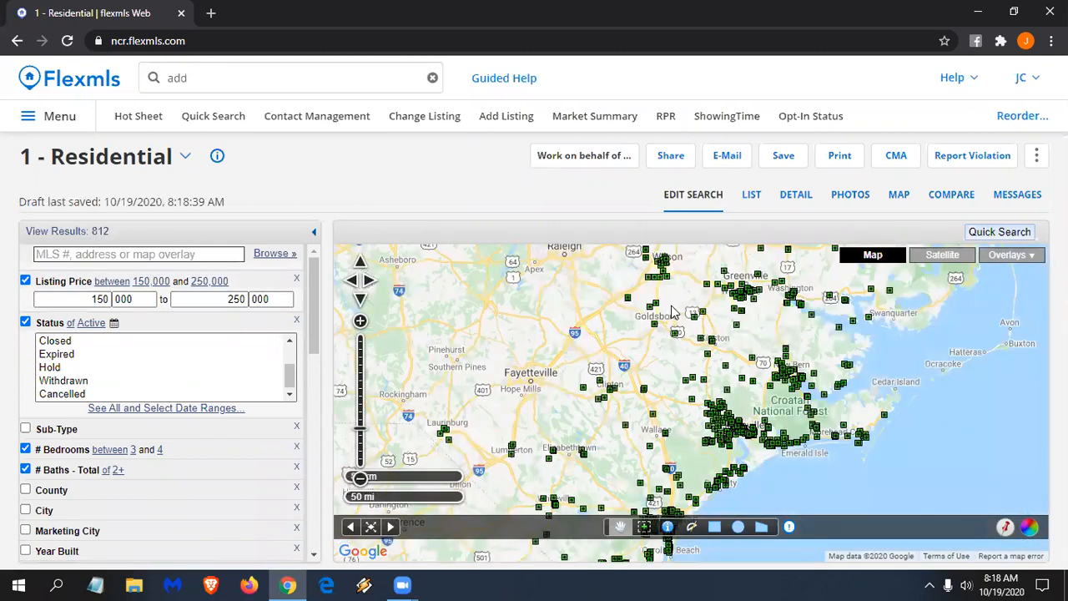
- Zoom into Tarboro and outline a polygon search area west of it
scroll(665, 300, "up", 2)
left_click_drag(707, 282, 664, 491)
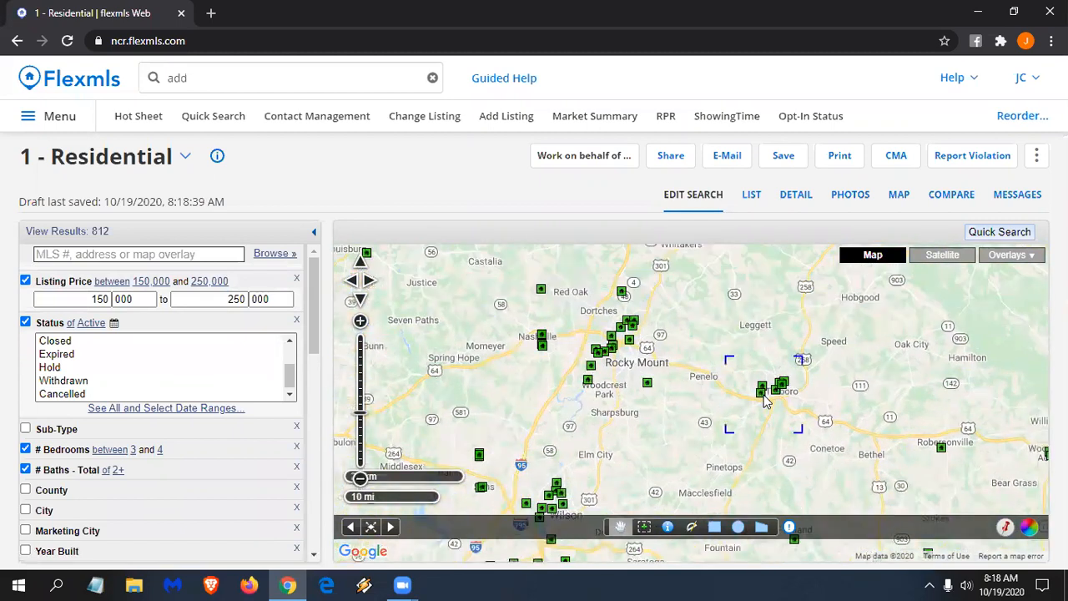
scroll(769, 408, "up", 1)
scroll(834, 367, "up", 3)
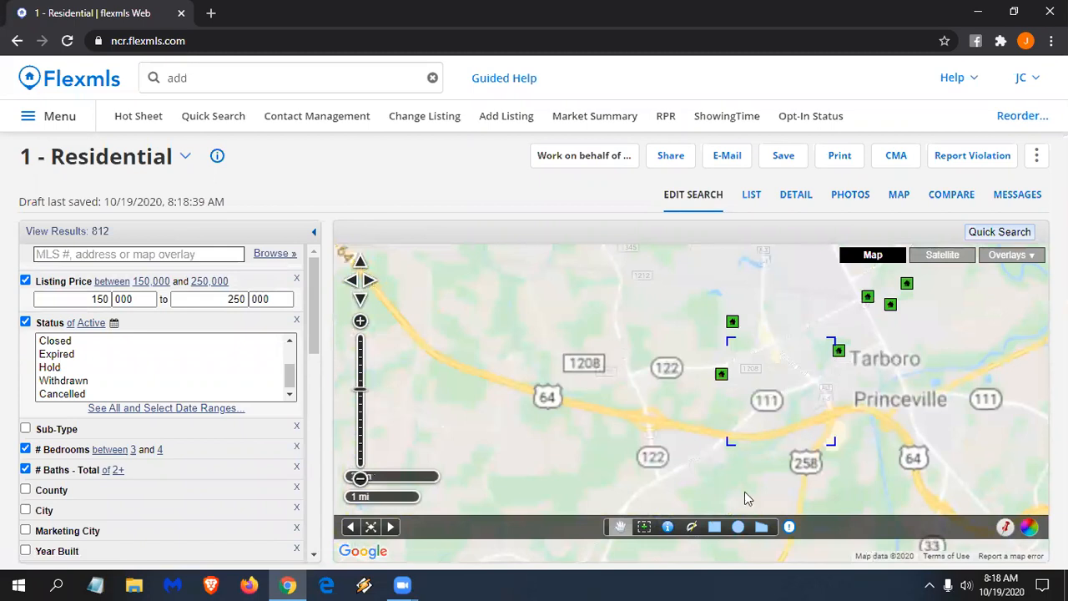
left_click(728, 367)
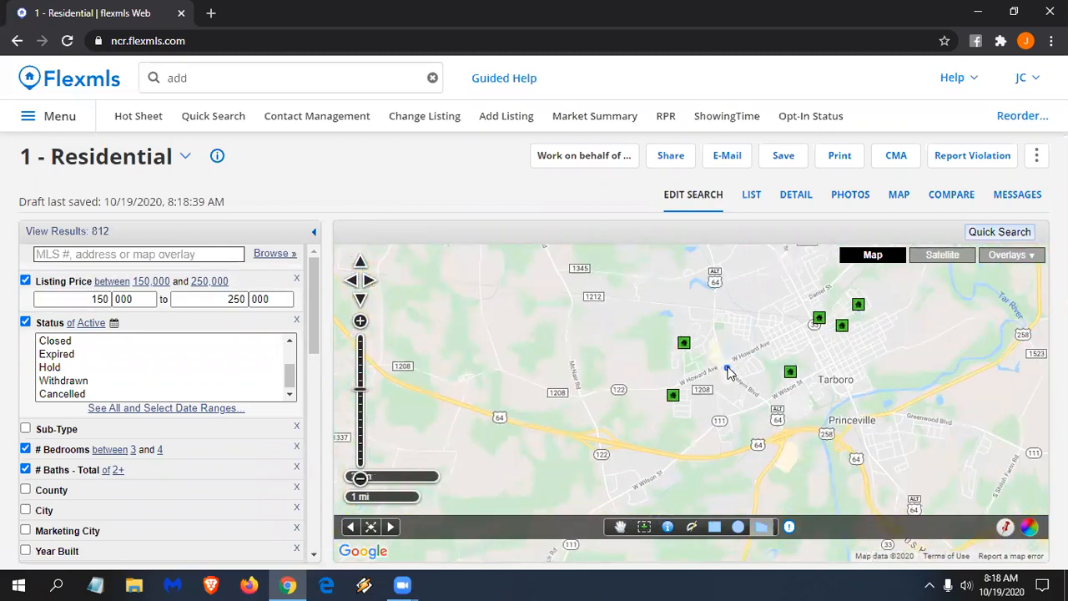
left_click(821, 372)
left_click(807, 320)
left_click(803, 328)
- Close the polygon to finish the search area and open its name and colour settings
double_click(764, 355)
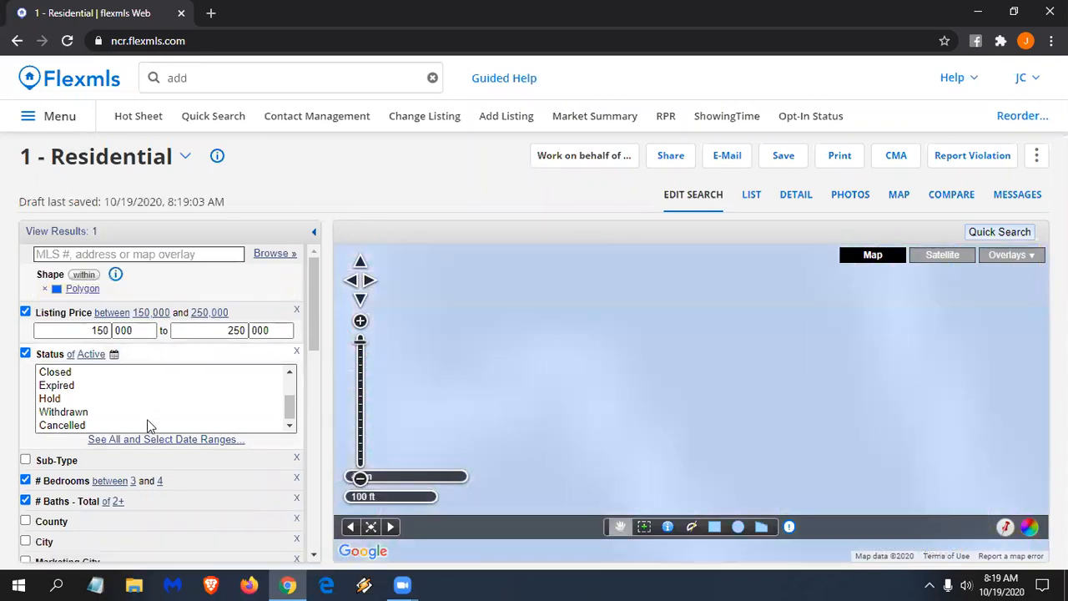
scroll(589, 393, "down", 1)
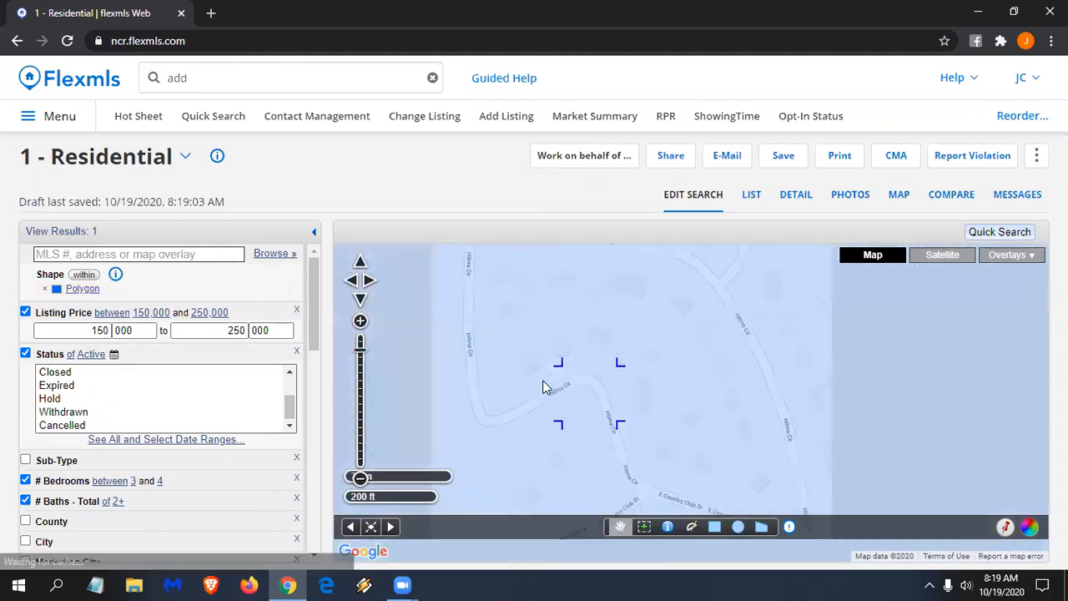
scroll(534, 389, "down", 2)
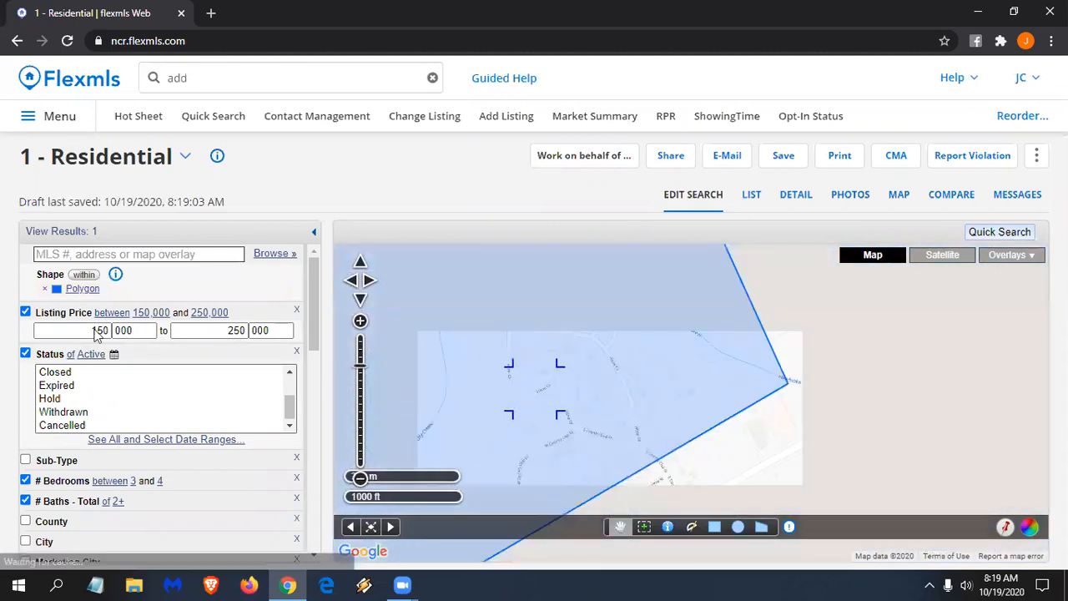
left_click(82, 288)
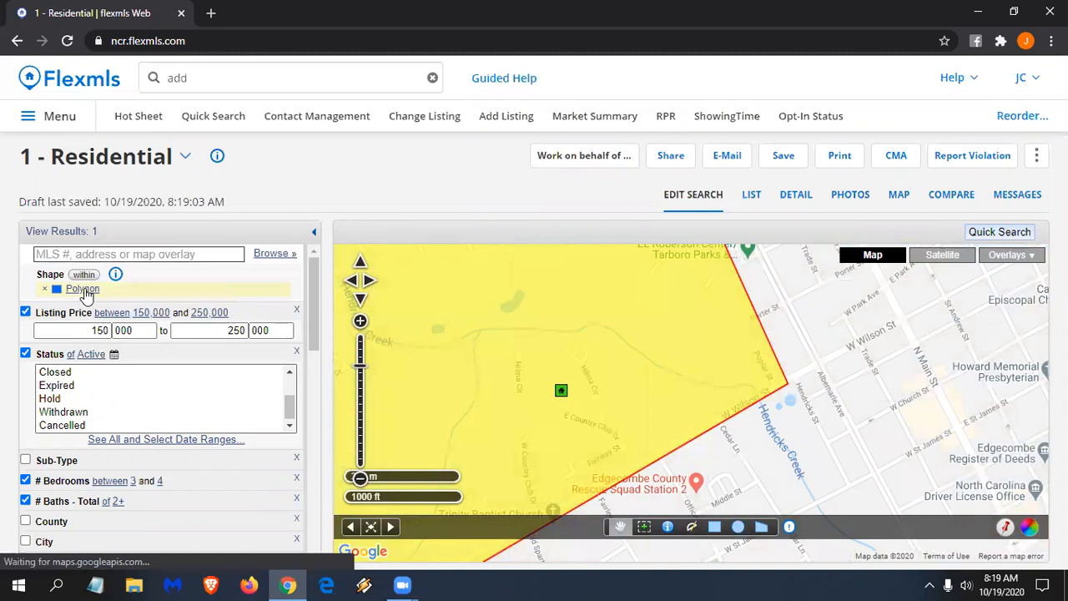
left_click(576, 327)
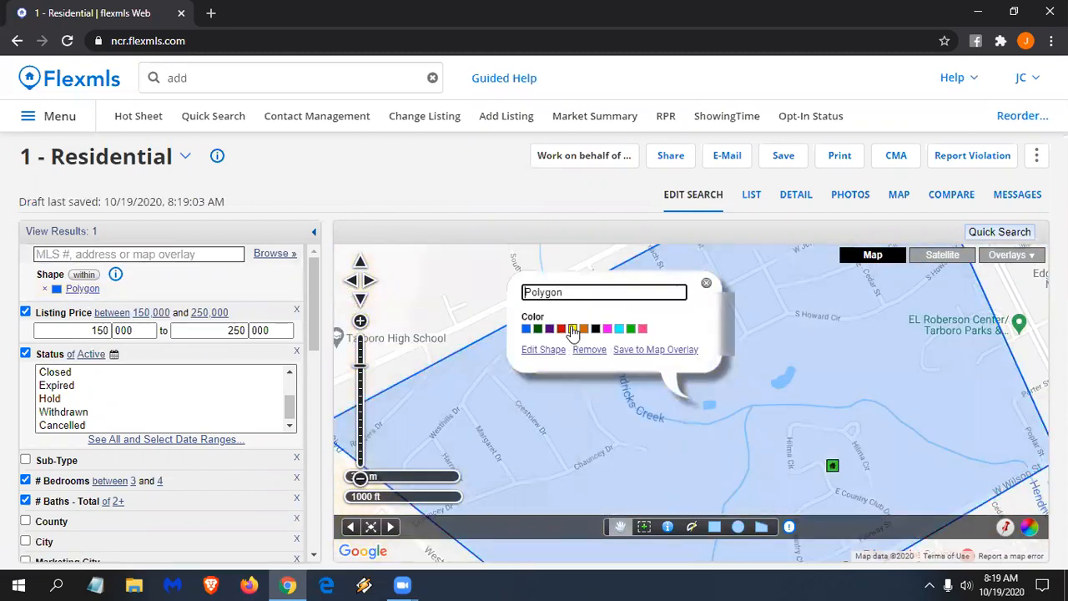
left_click(460, 311)
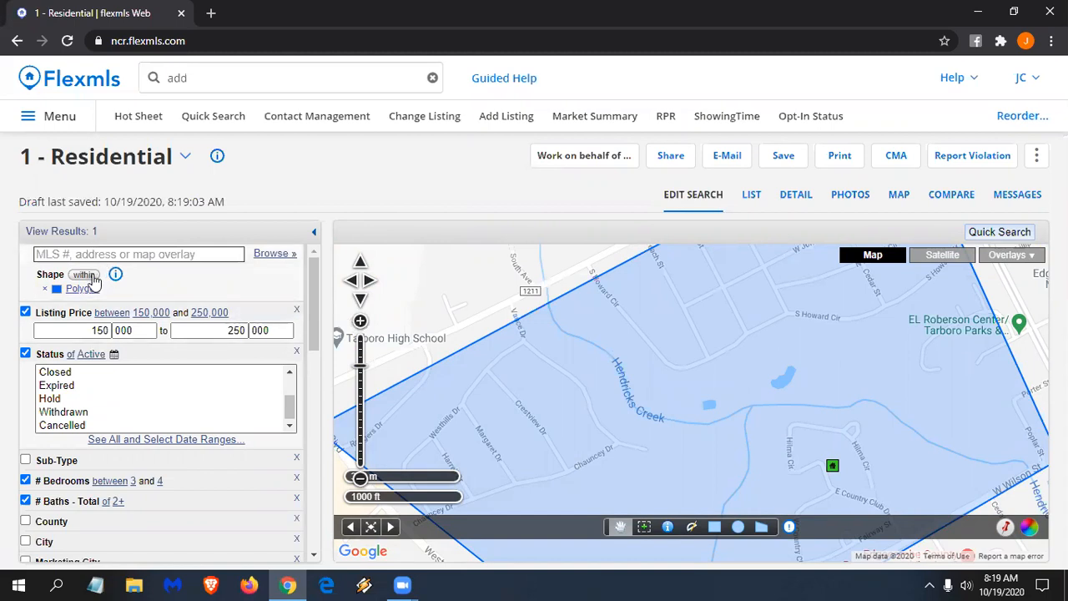
left_click(743, 425)
left_click(622, 344)
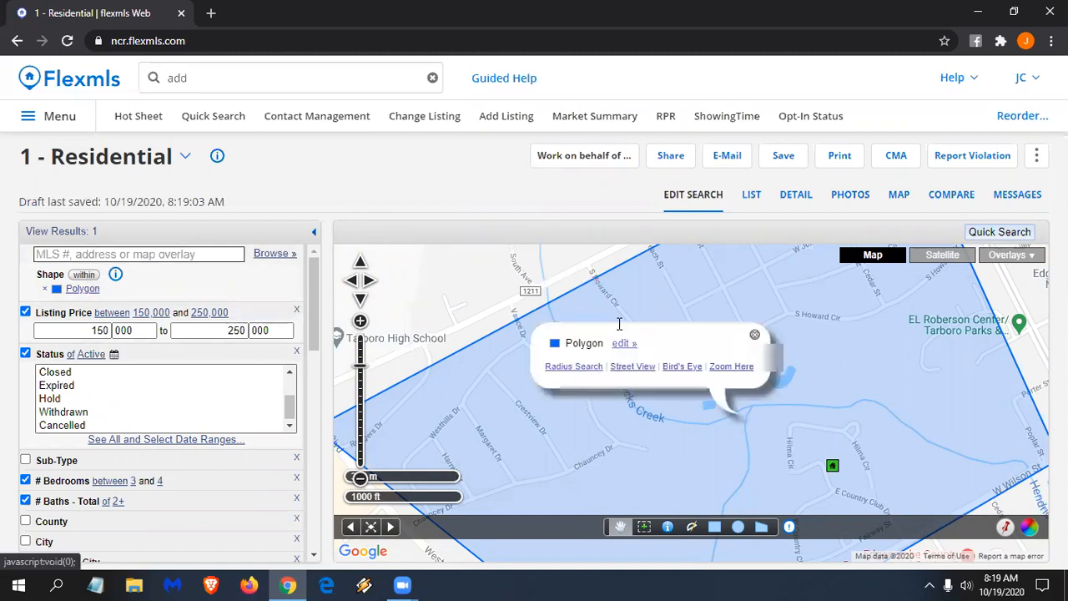
- Rename the polygon NW Tarboro, colour it green, and save it as the 'Rental incomes' overlay
key("BackSpace")
key("BackSpace")
key("BackSpace")
key("BackSpace")
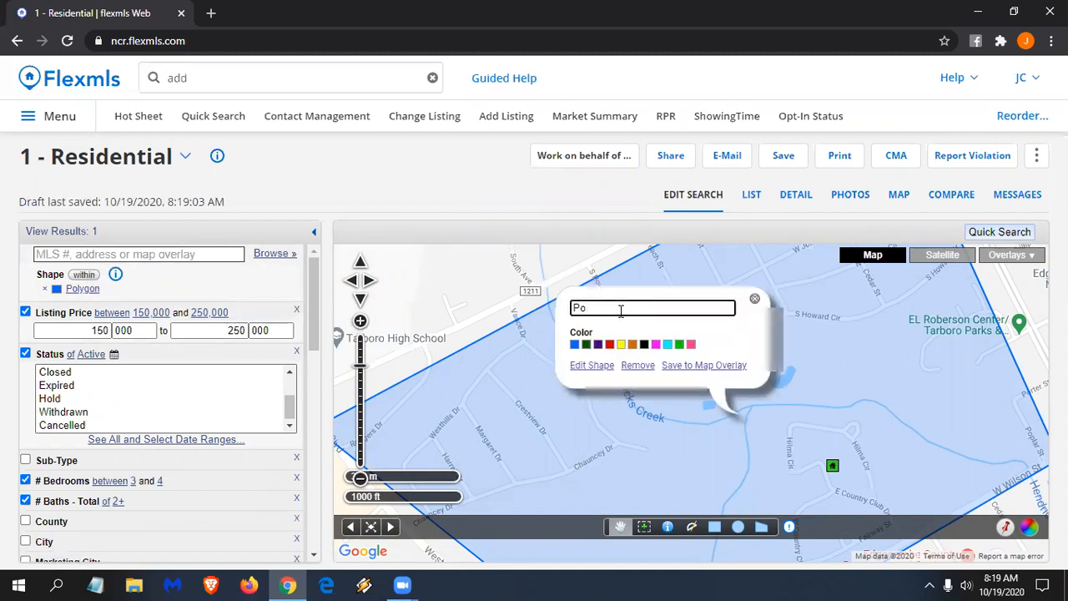
type("NW Tarboro")
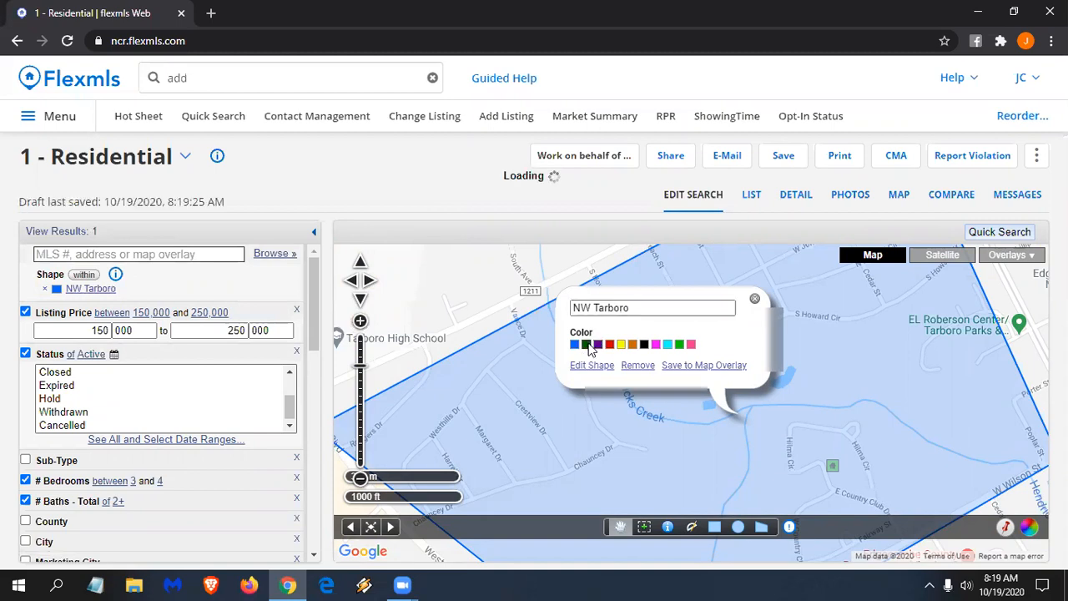
left_click(700, 365)
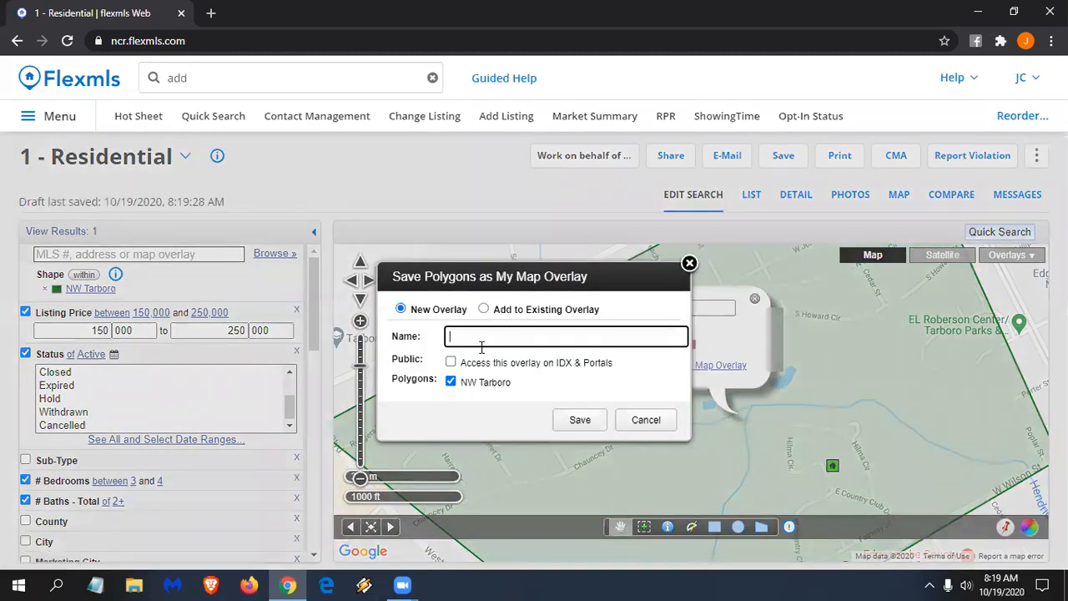
type("Rental incomes")
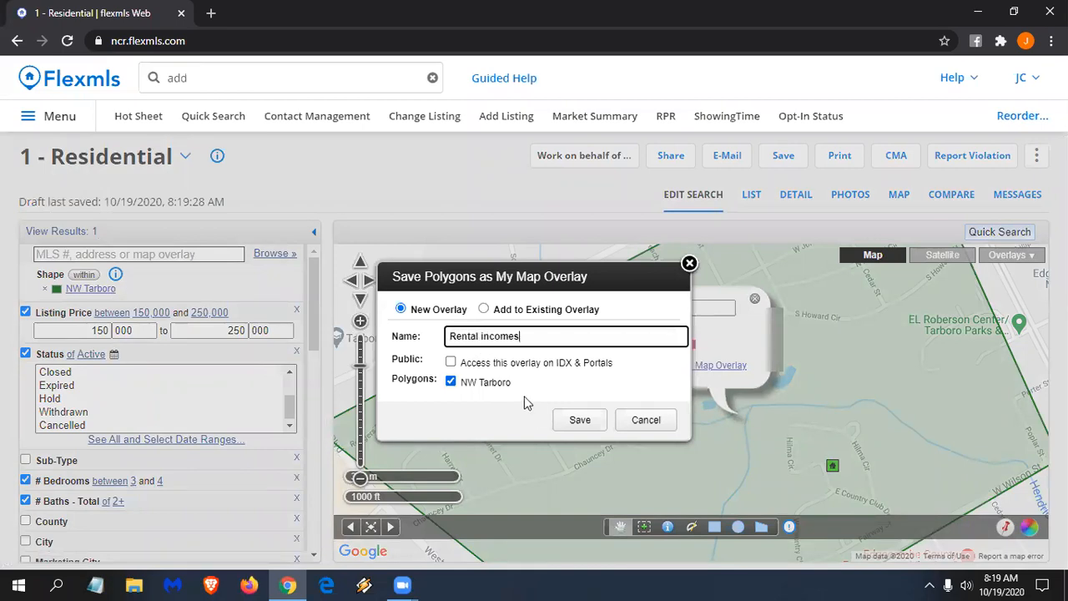
left_click(581, 421)
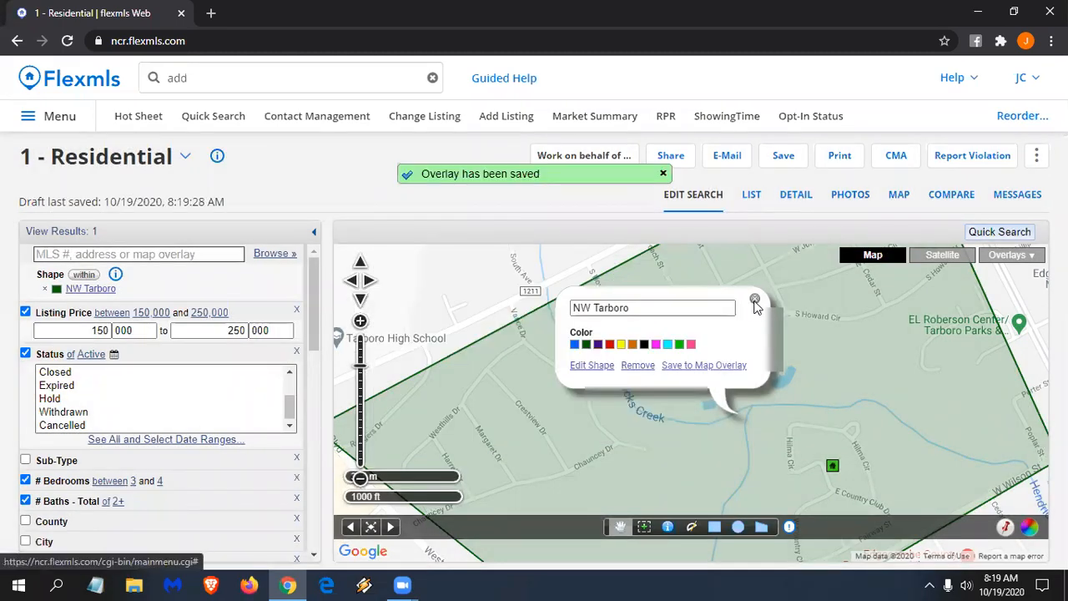
left_click(755, 300)
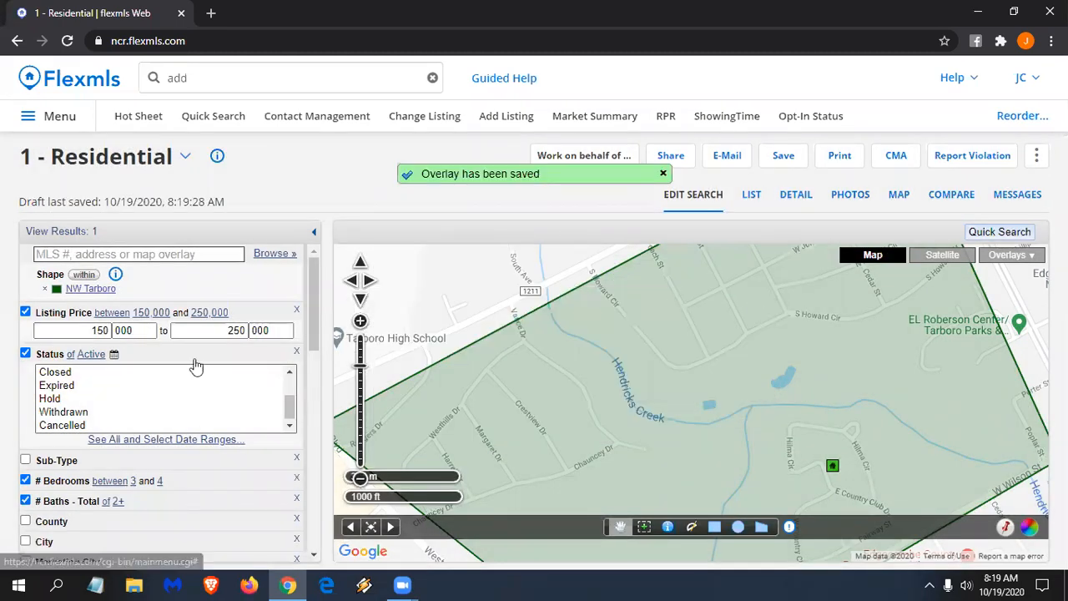
- Replace the NW Tarboro area with the West Rocky Mount hot spot, leaving 6 results
left_click(47, 290)
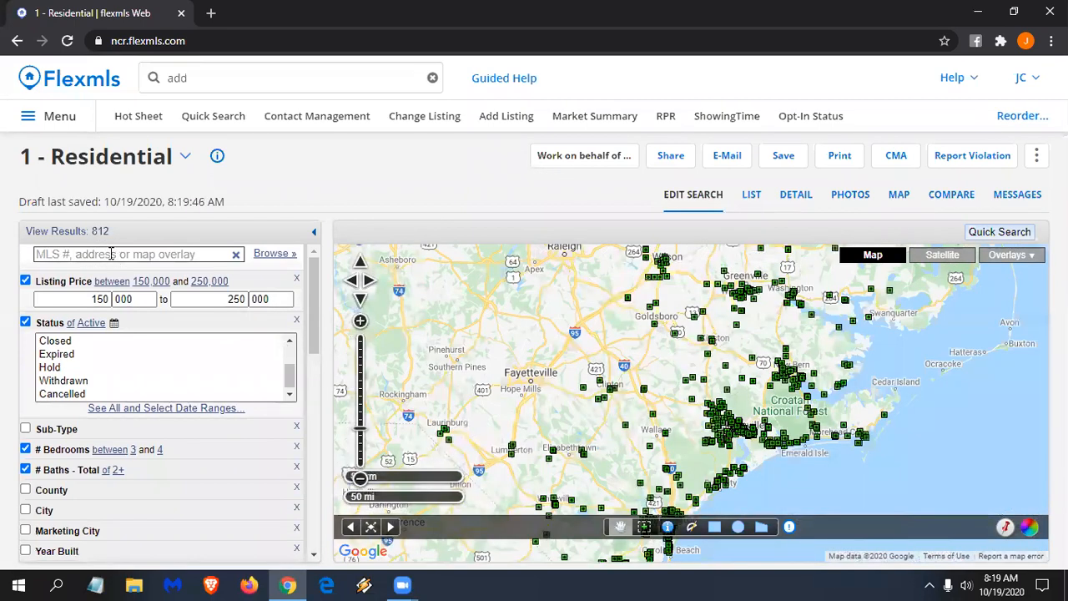
left_click(117, 254)
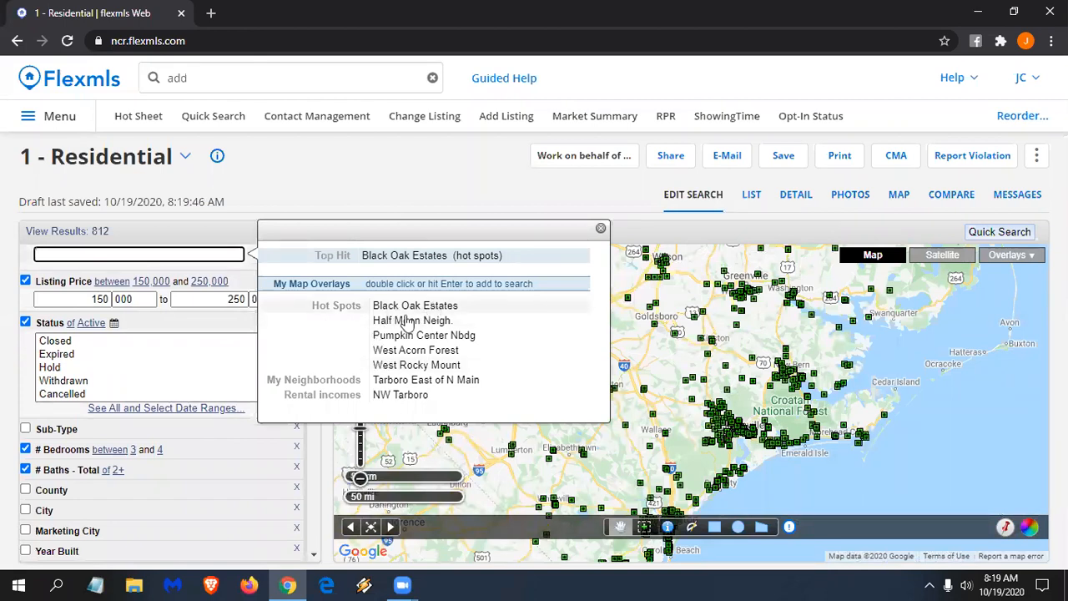
double_click(401, 397)
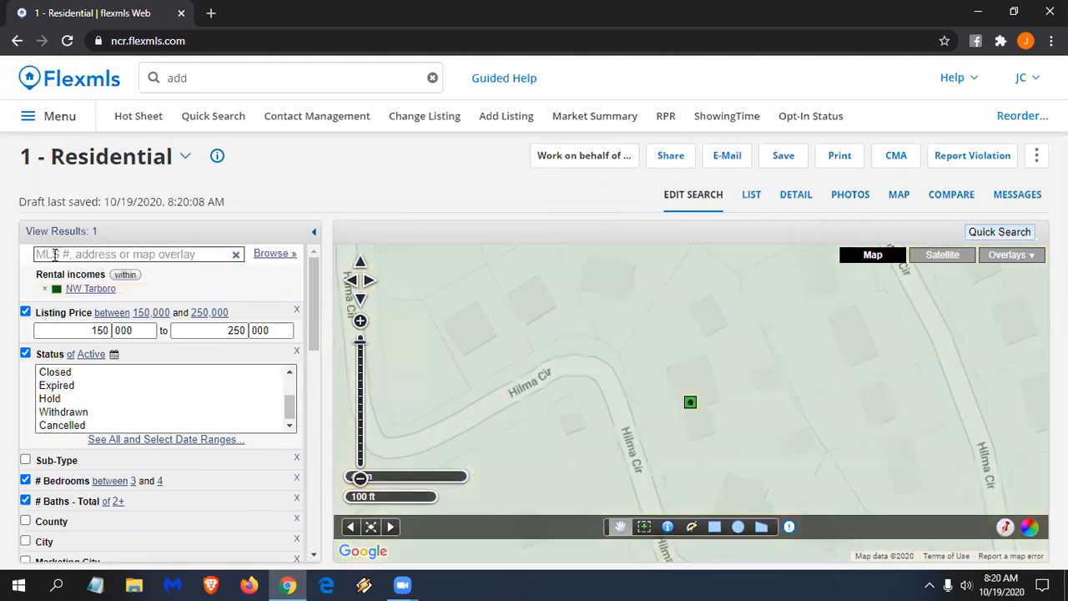
left_click(55, 254)
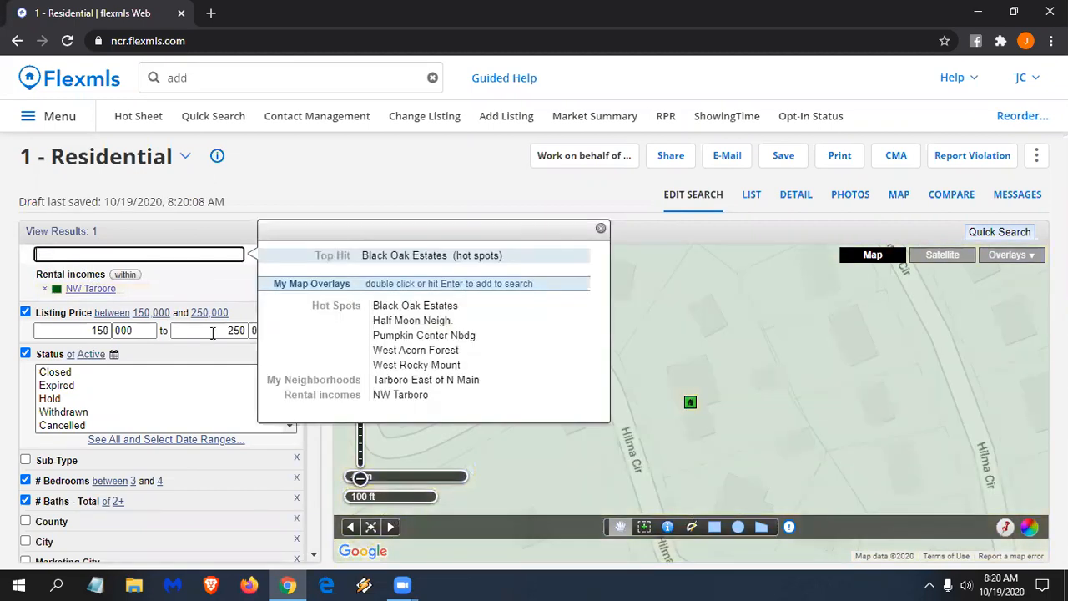
double_click(404, 368)
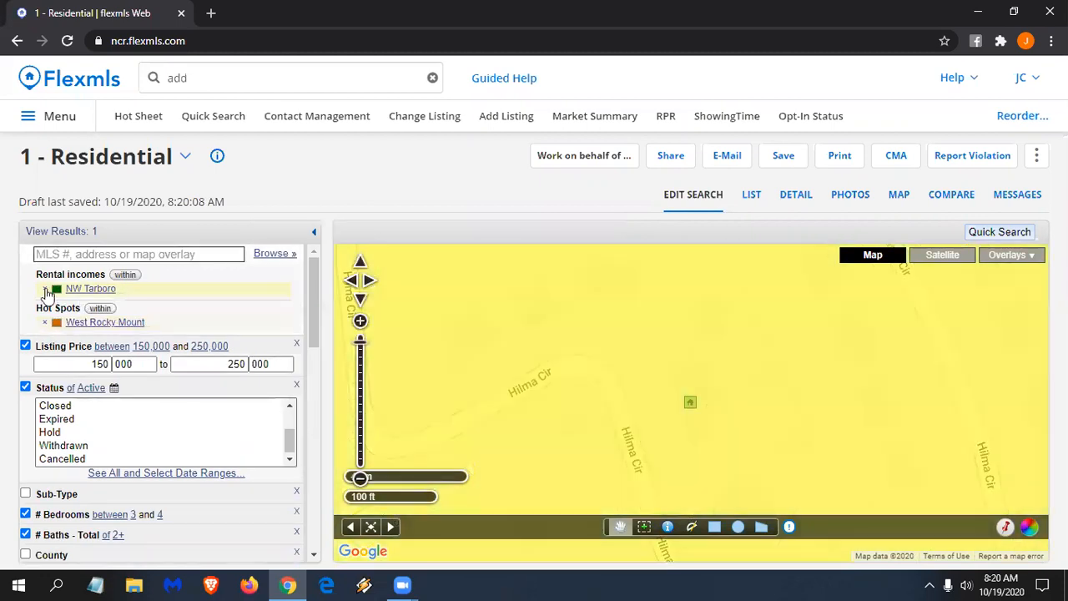
left_click(45, 289)
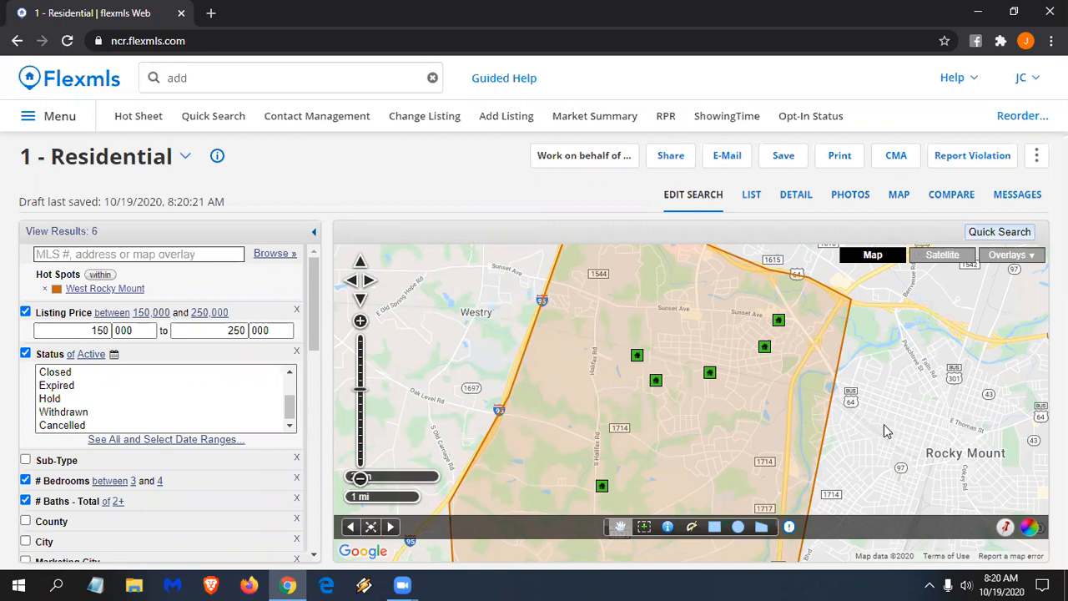
left_click(108, 255)
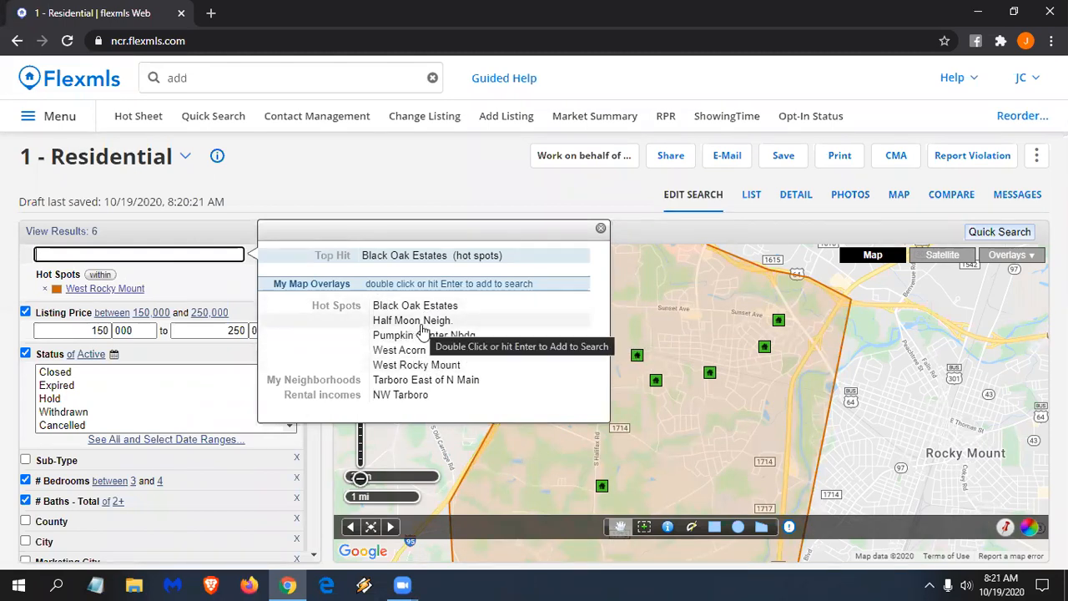
left_click(601, 230)
scroll(53, 509, "down", 1)
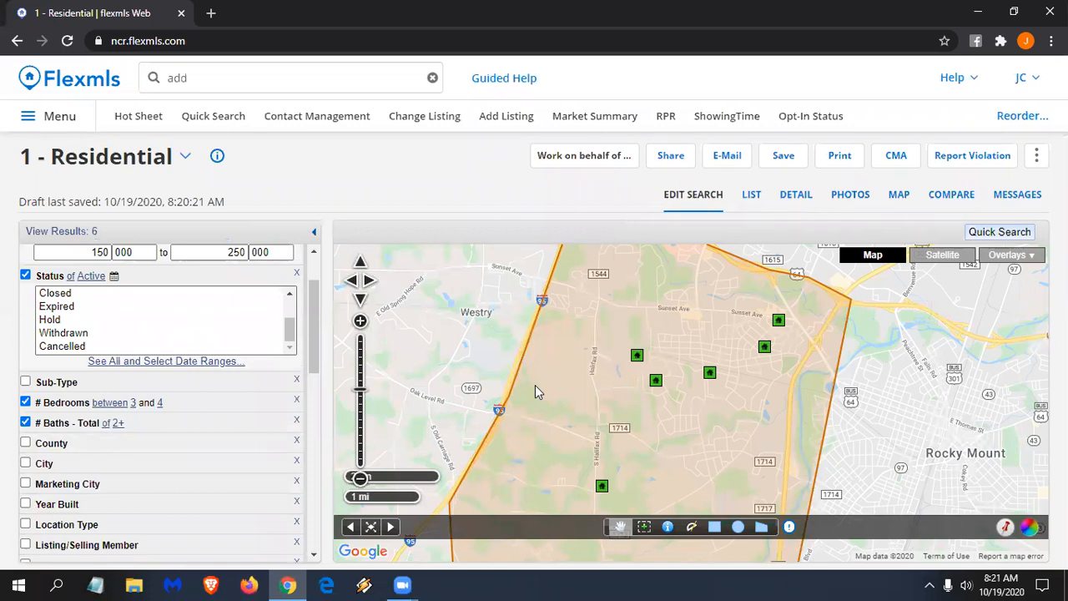
scroll(534, 384, "down", 1)
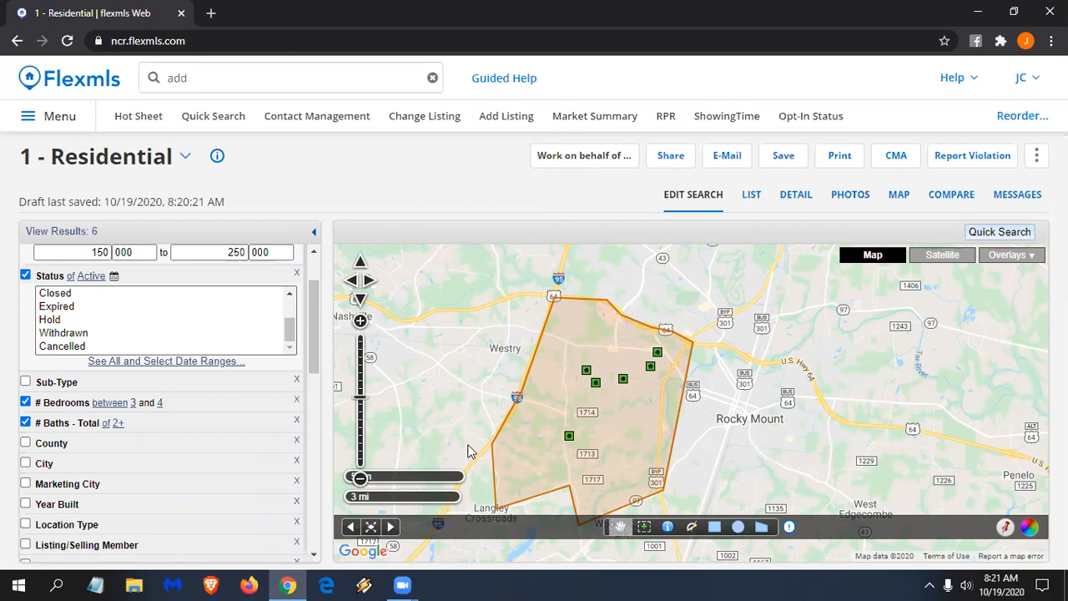
left_click(753, 196)
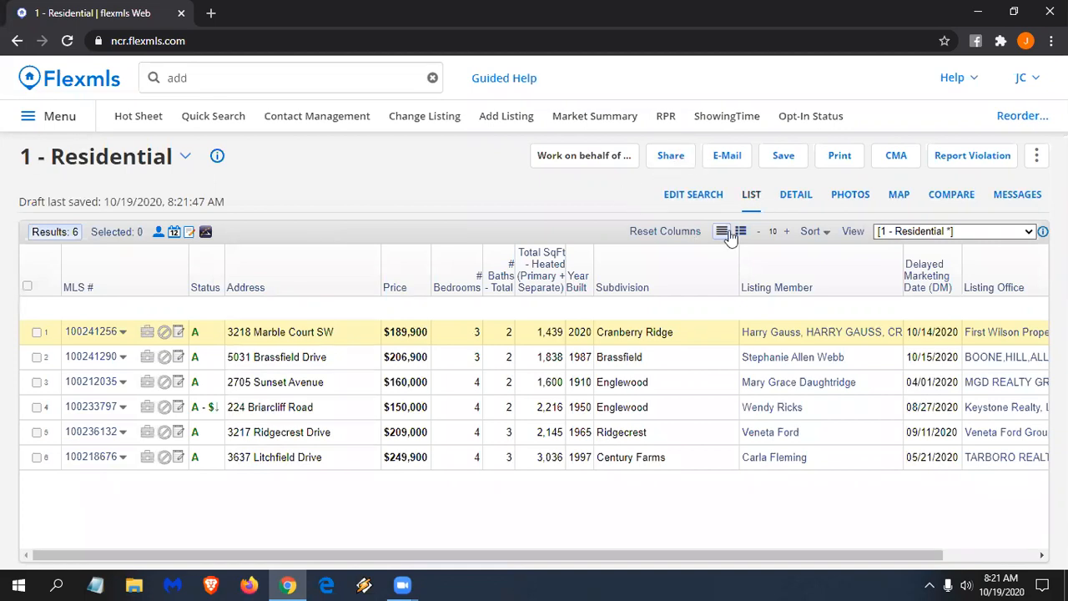
left_click(741, 233)
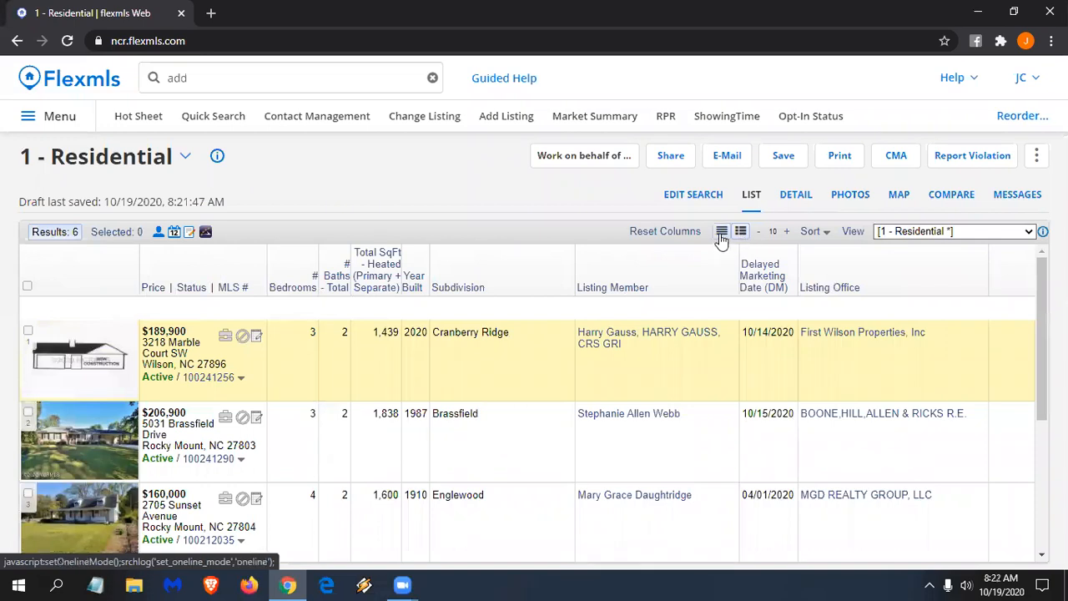
left_click(722, 234)
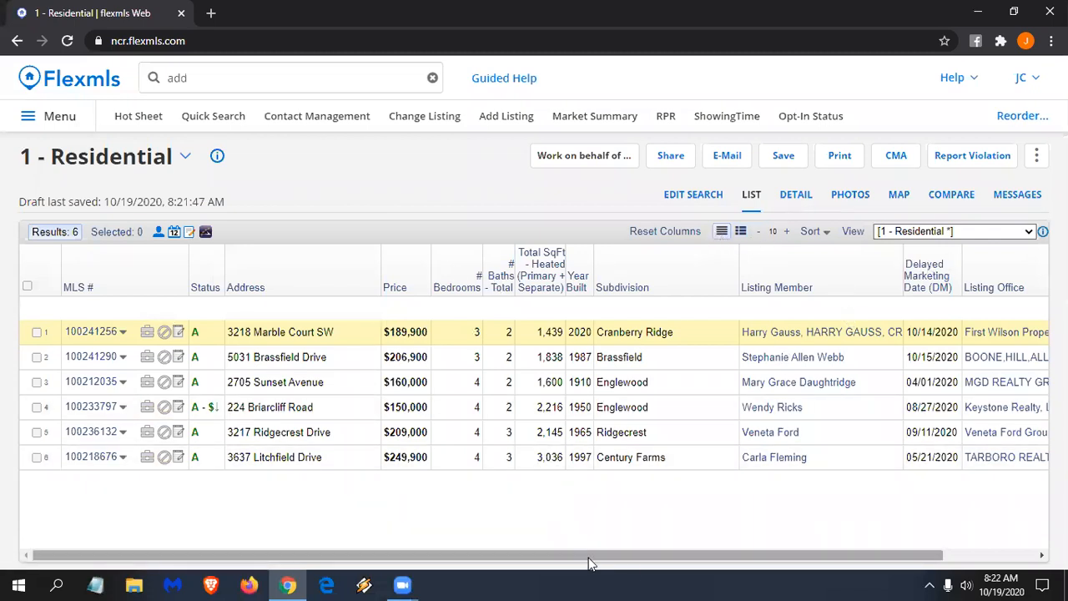
left_click_drag(588, 557, 680, 558)
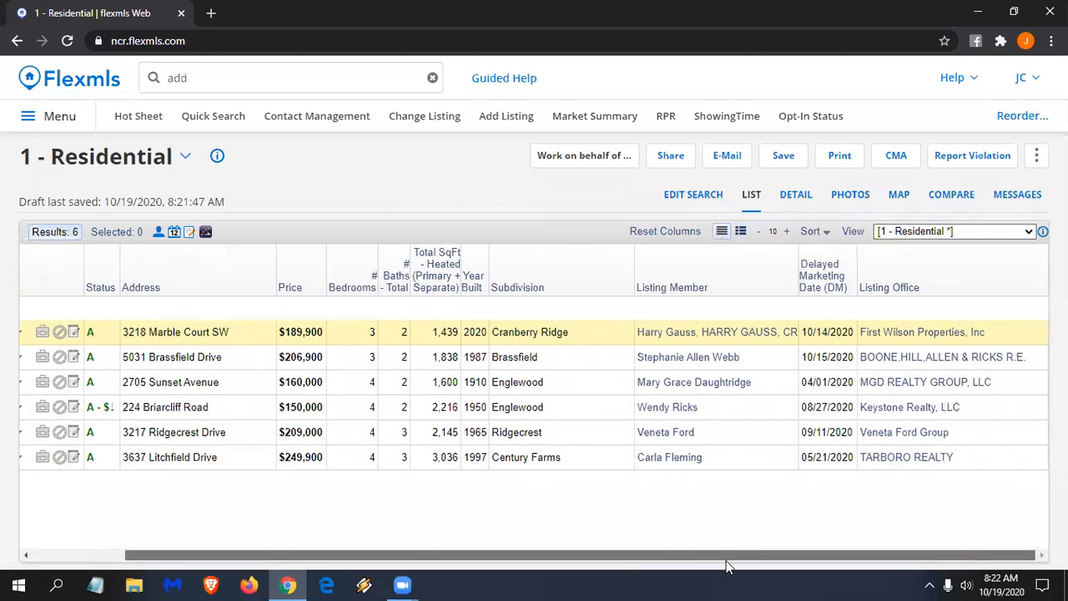
left_click(953, 232)
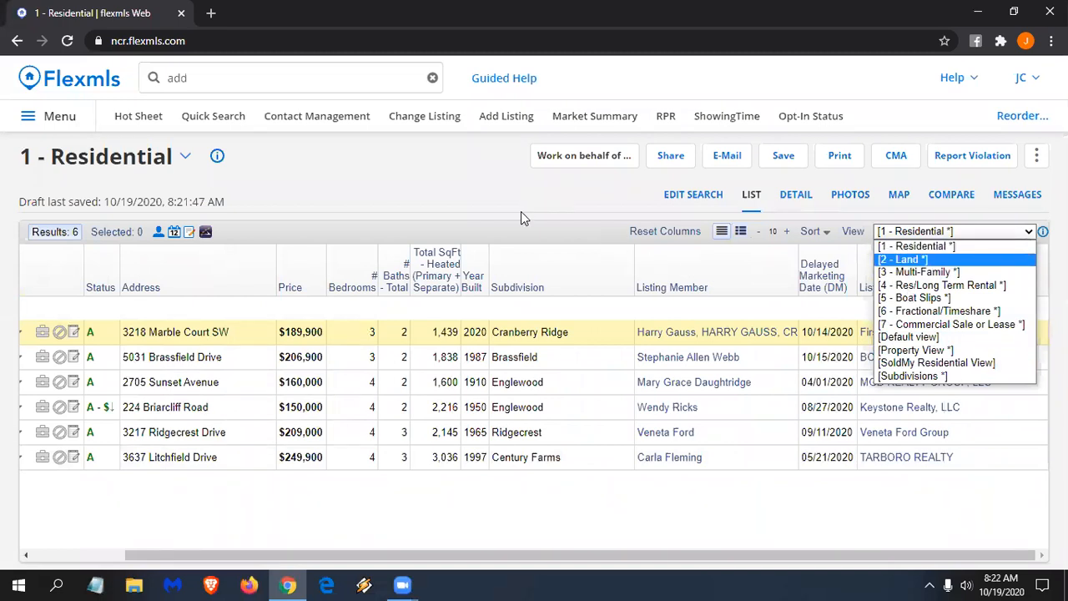
left_click(587, 260)
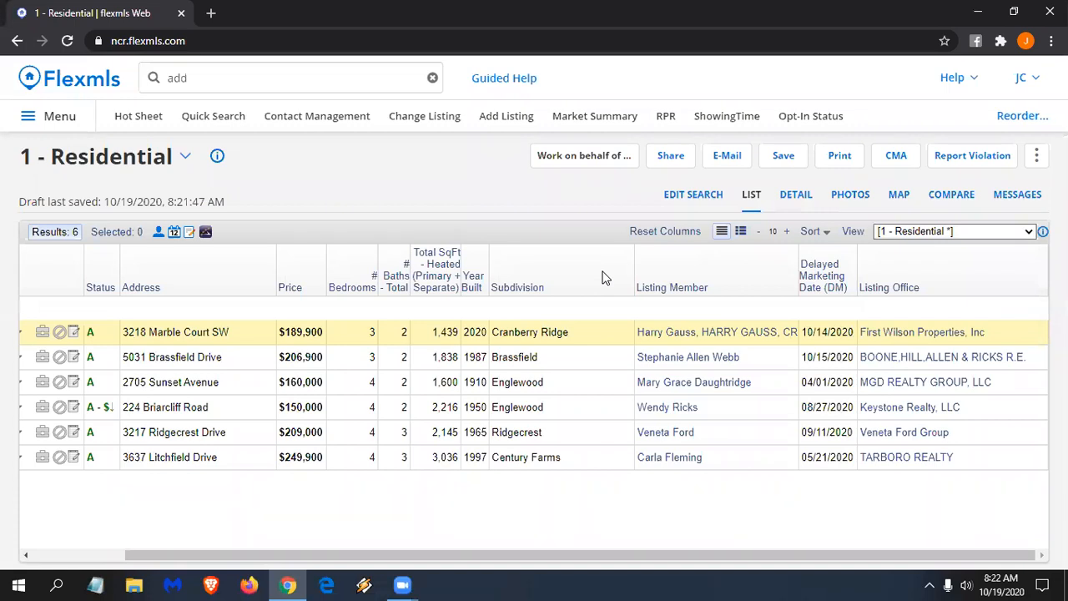
left_click(792, 199)
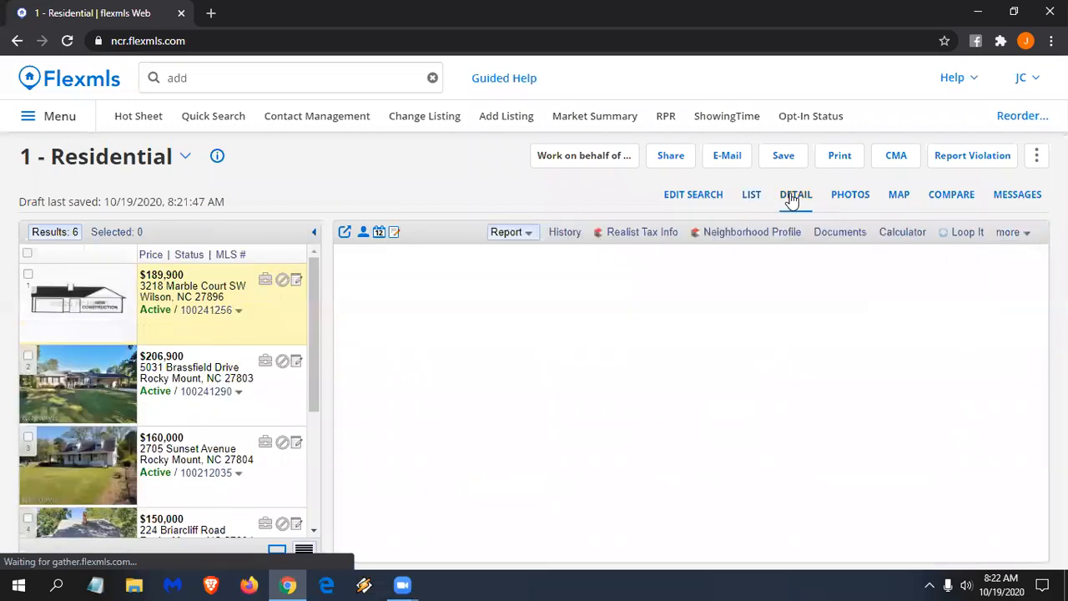
left_click(258, 401)
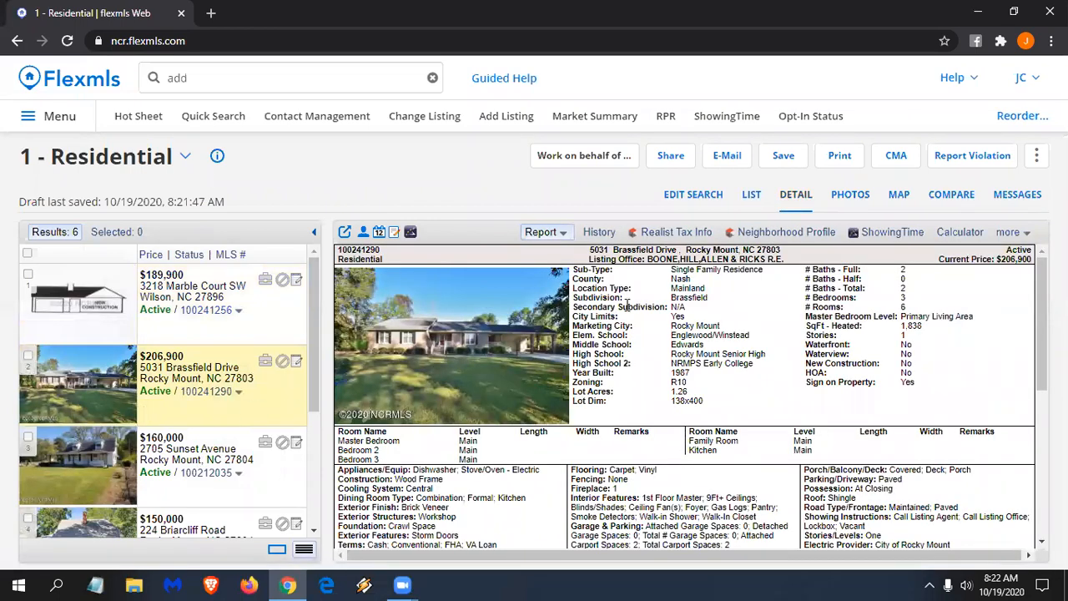
left_click(538, 233)
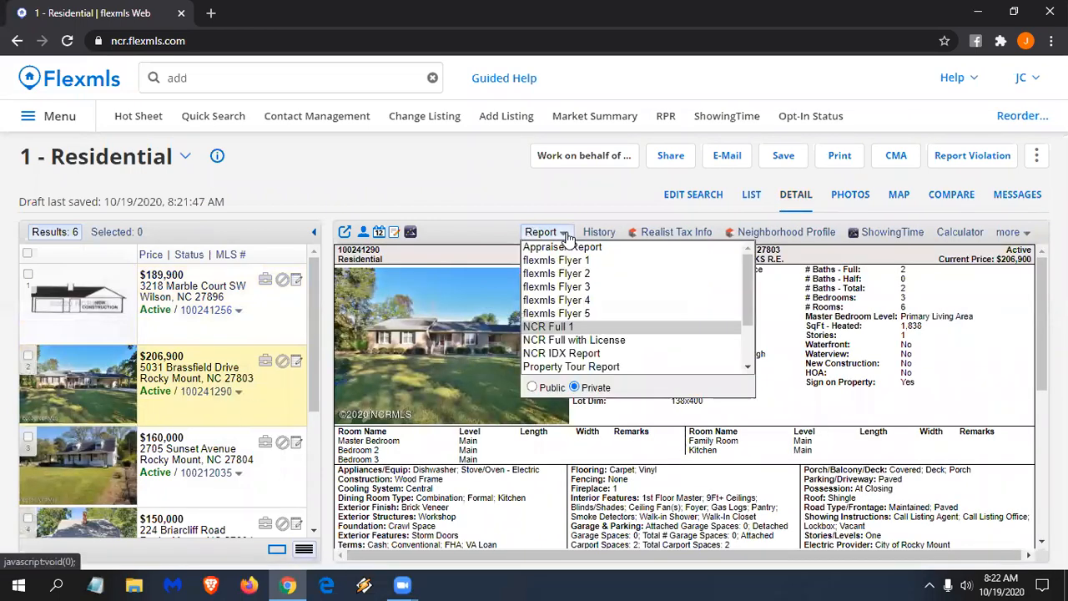
scroll(584, 334, "down", 2)
scroll(587, 354, "up", 2)
left_click(814, 309)
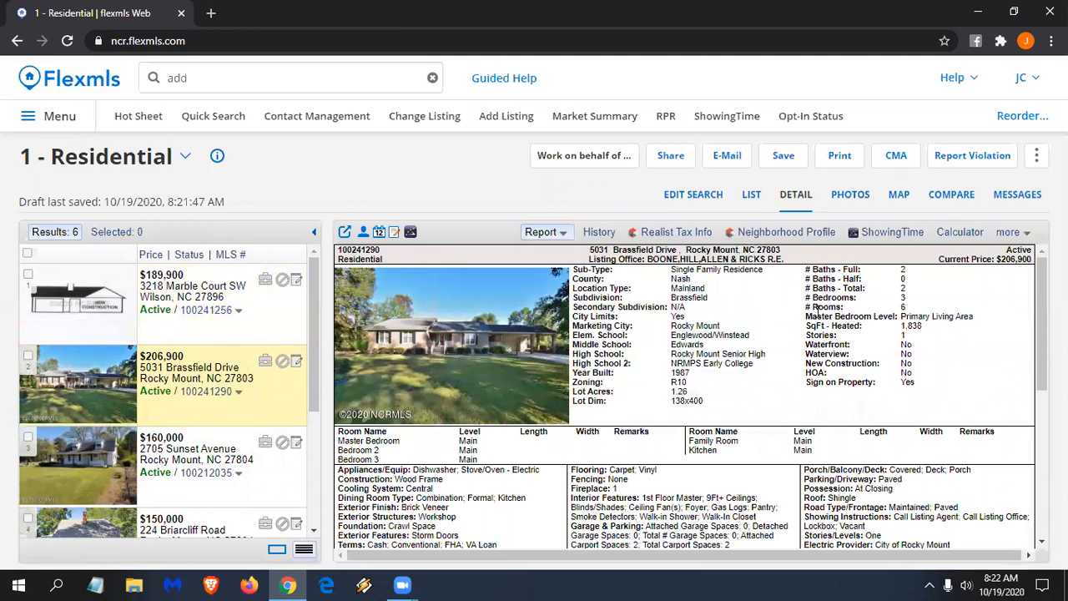
scroll(797, 346, "down", 1)
scroll(797, 346, "down", 5)
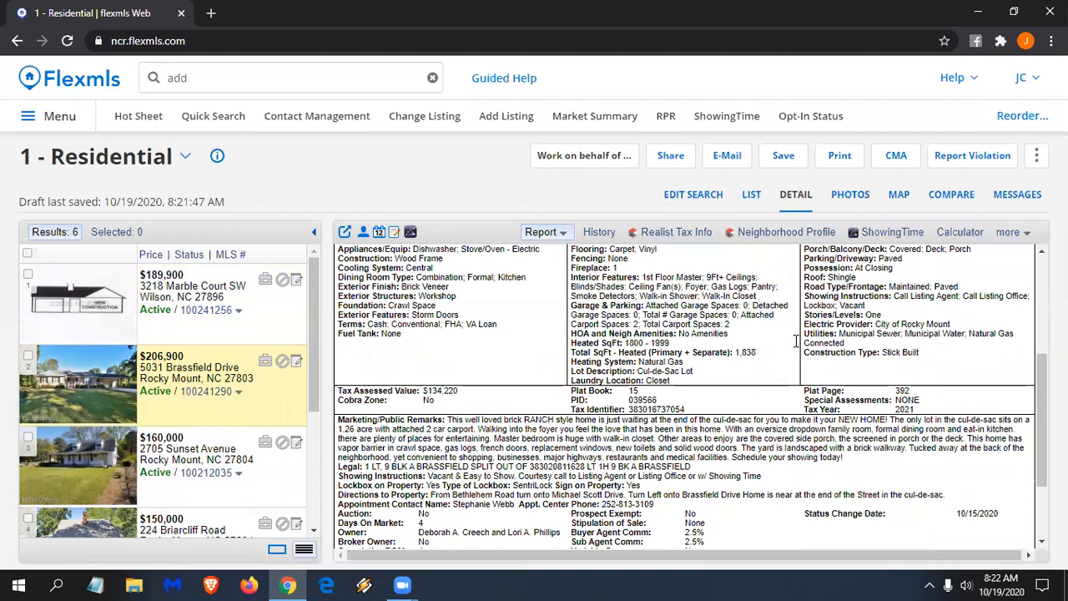
left_click(541, 233)
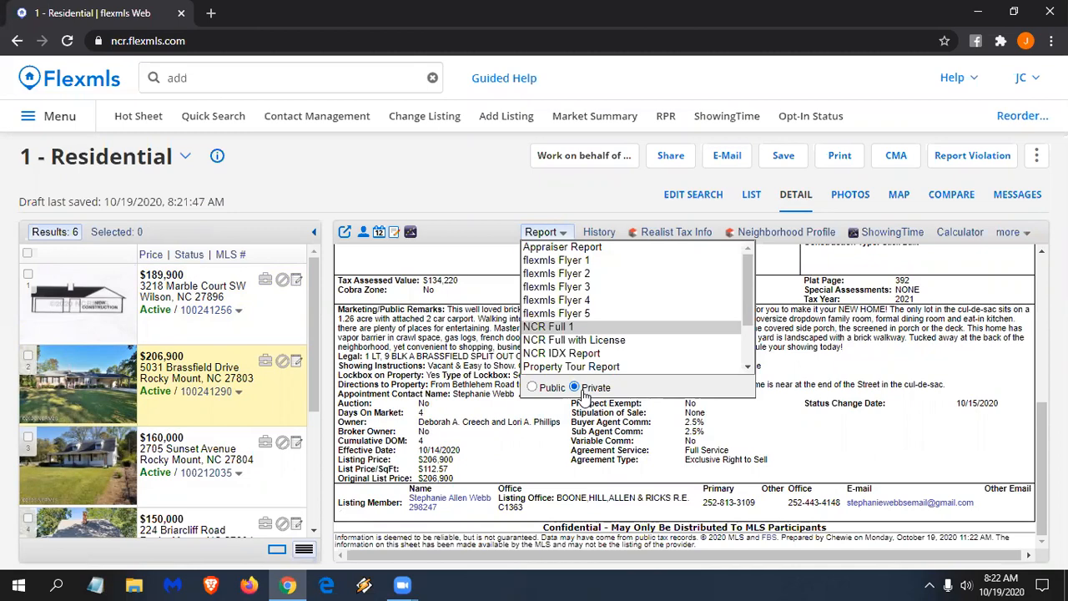
left_click(543, 389)
scroll(542, 392, "down", 5)
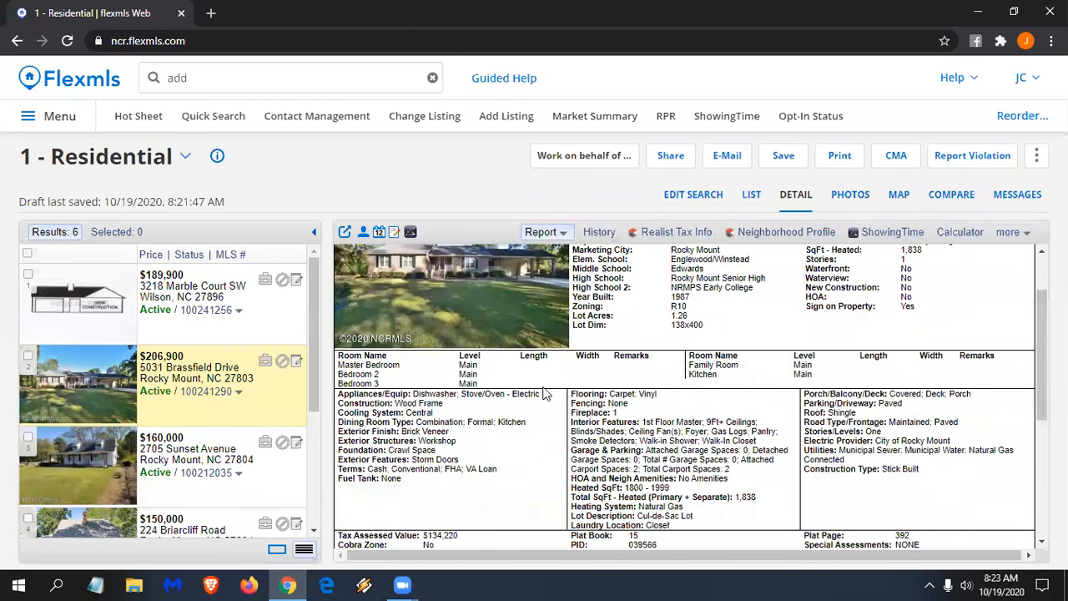
scroll(543, 393, "down", 1)
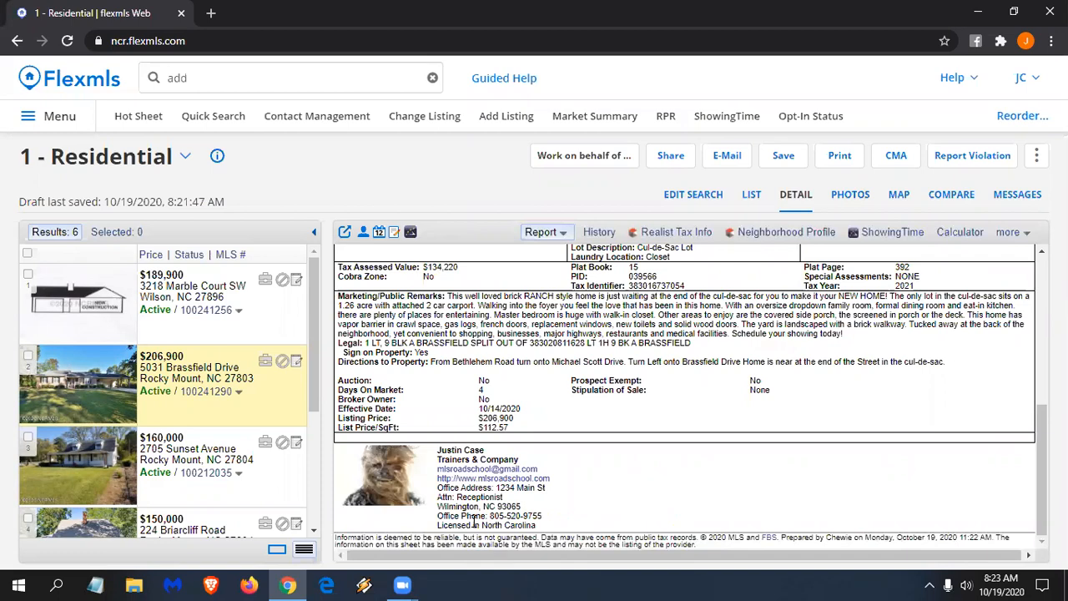
scroll(473, 521, "up", 5)
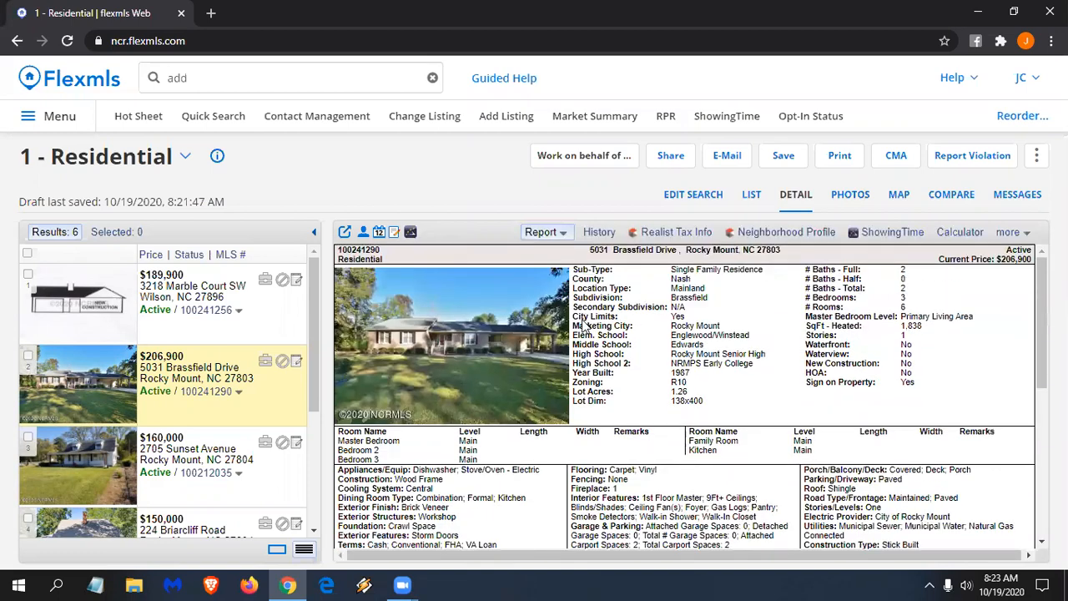
left_click(597, 232)
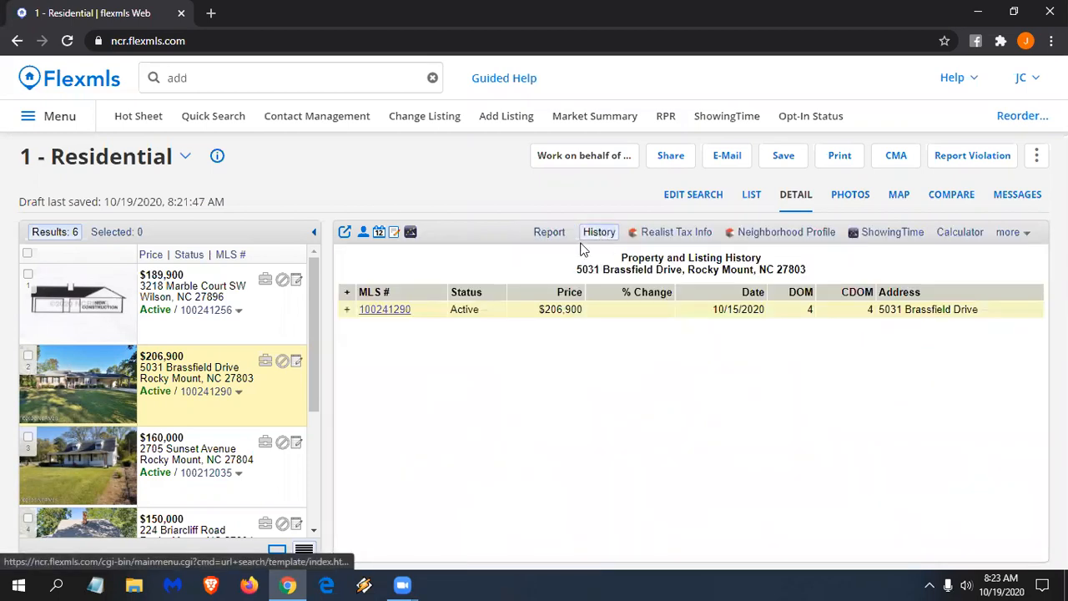
left_click(282, 482)
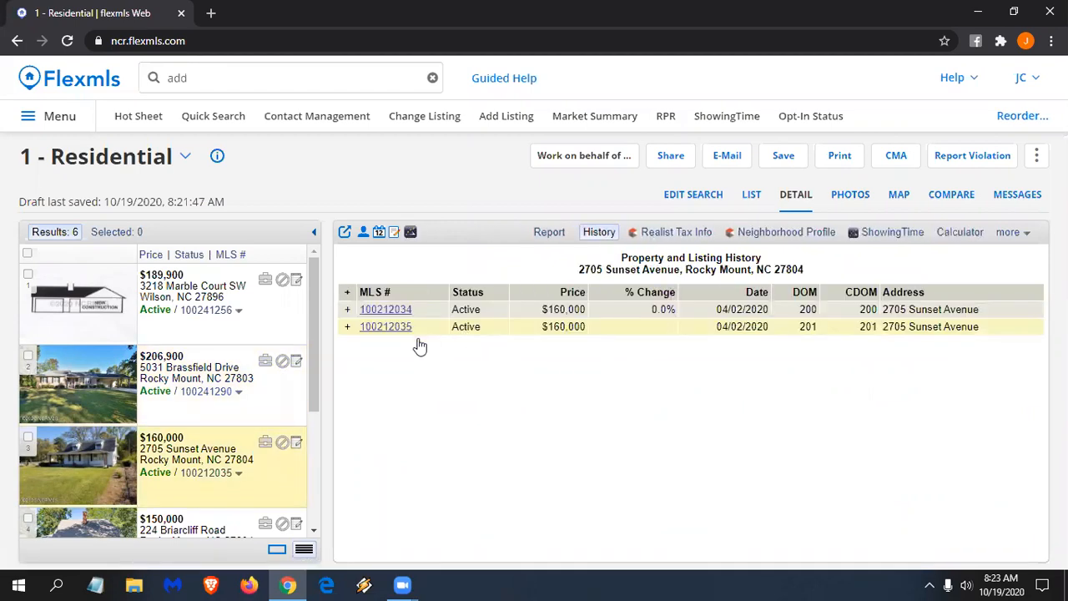
left_click(346, 379)
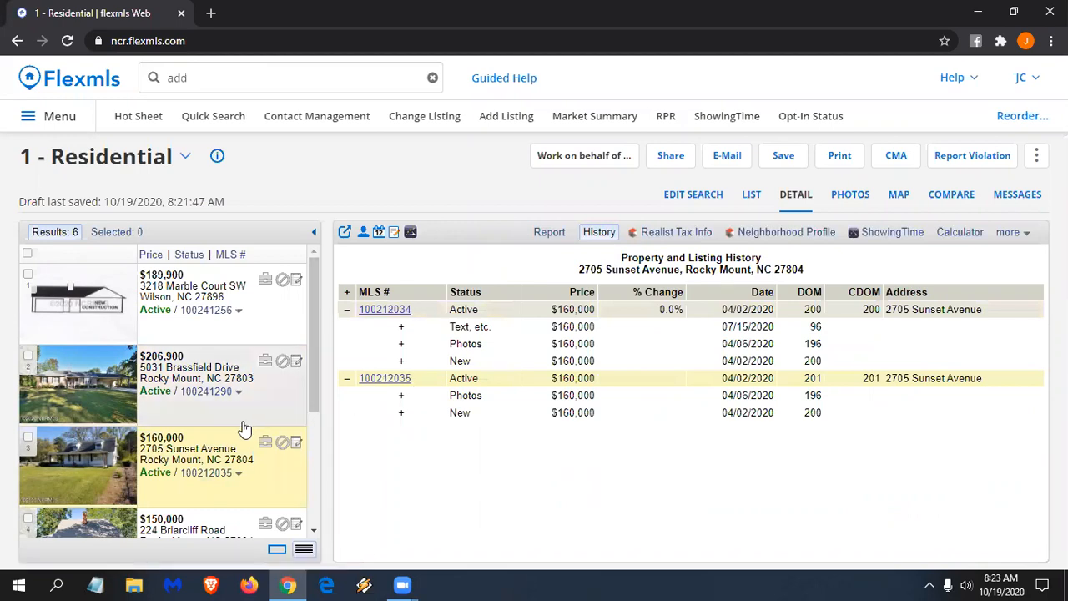
scroll(251, 425, "down", 1)
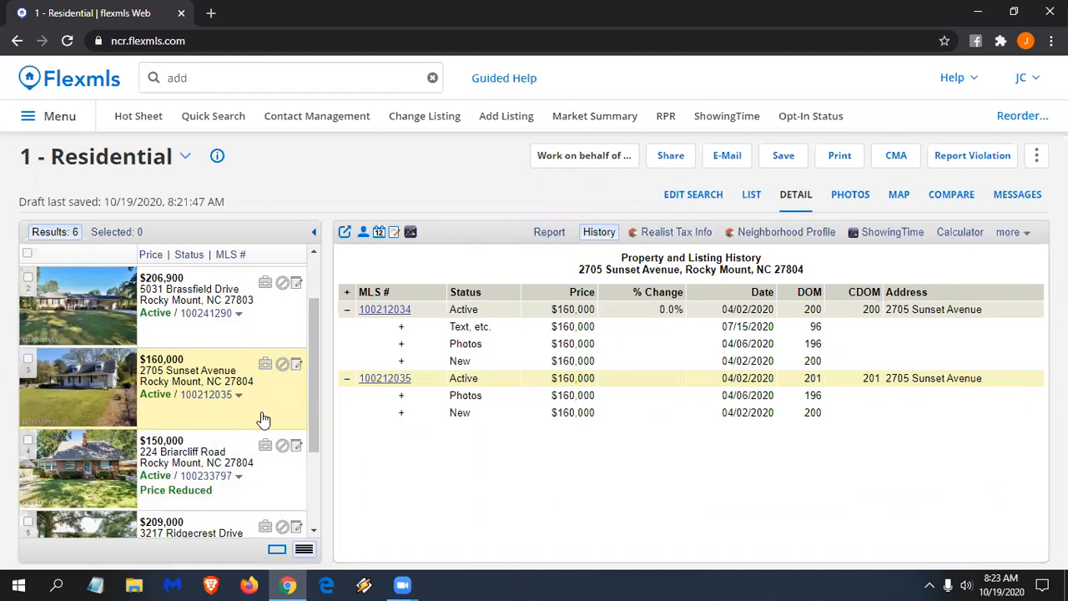
left_click(669, 238)
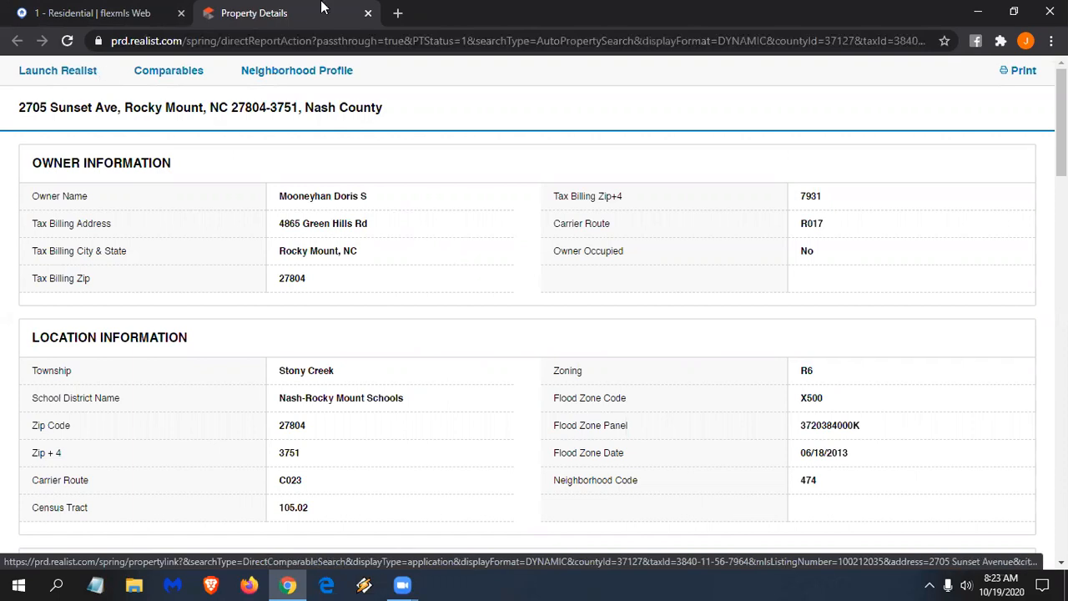
left_click(368, 13)
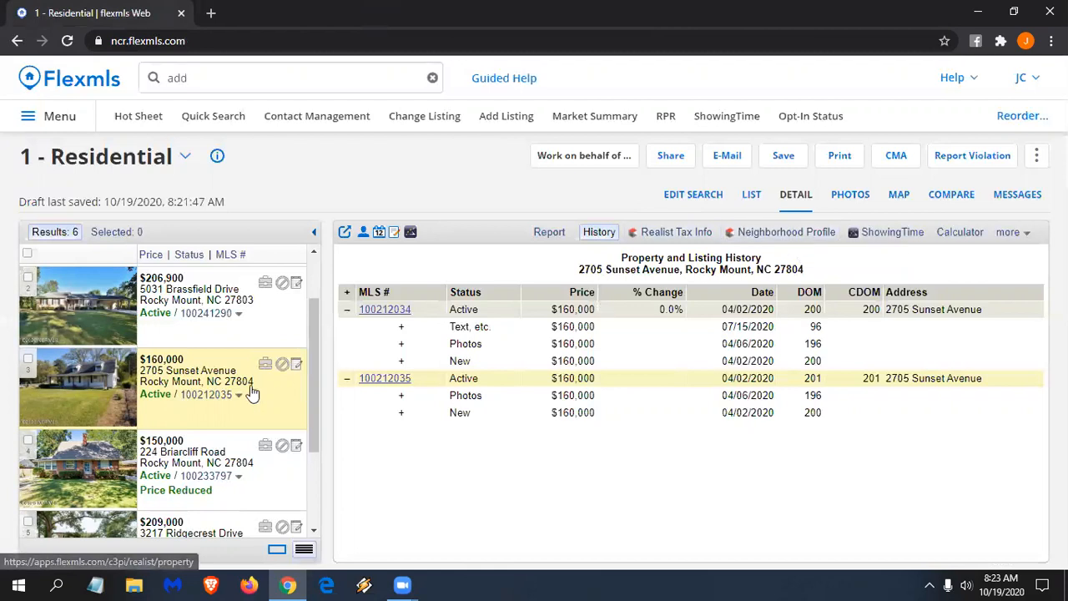
left_click(771, 228)
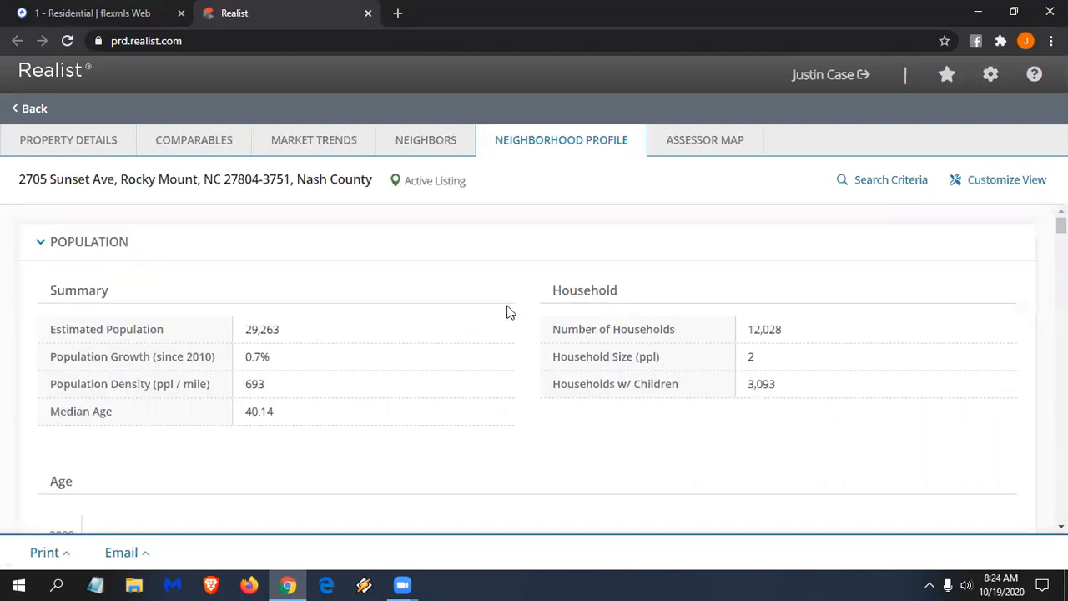
scroll(508, 313, "down", 1)
scroll(526, 321, "down", 2)
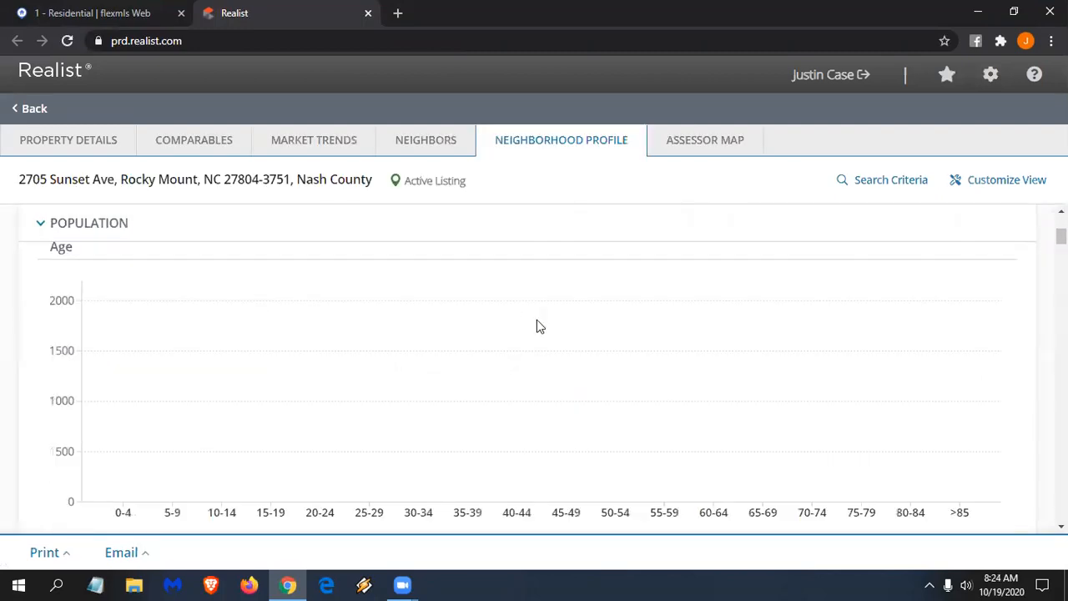
scroll(536, 325, "down", 1)
scroll(537, 325, "down", 4)
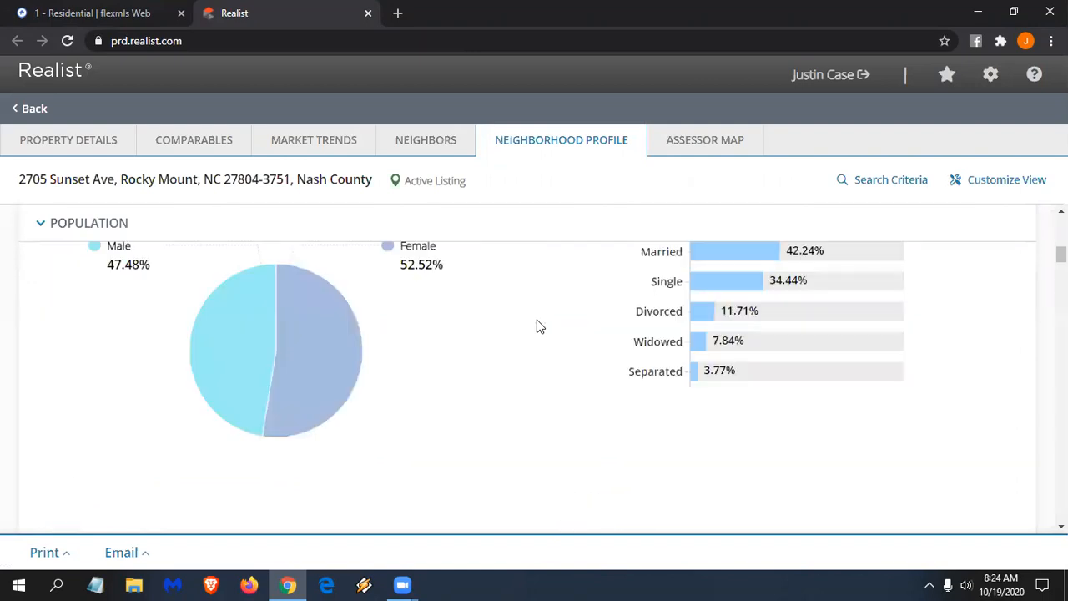
scroll(538, 325, "down", 3)
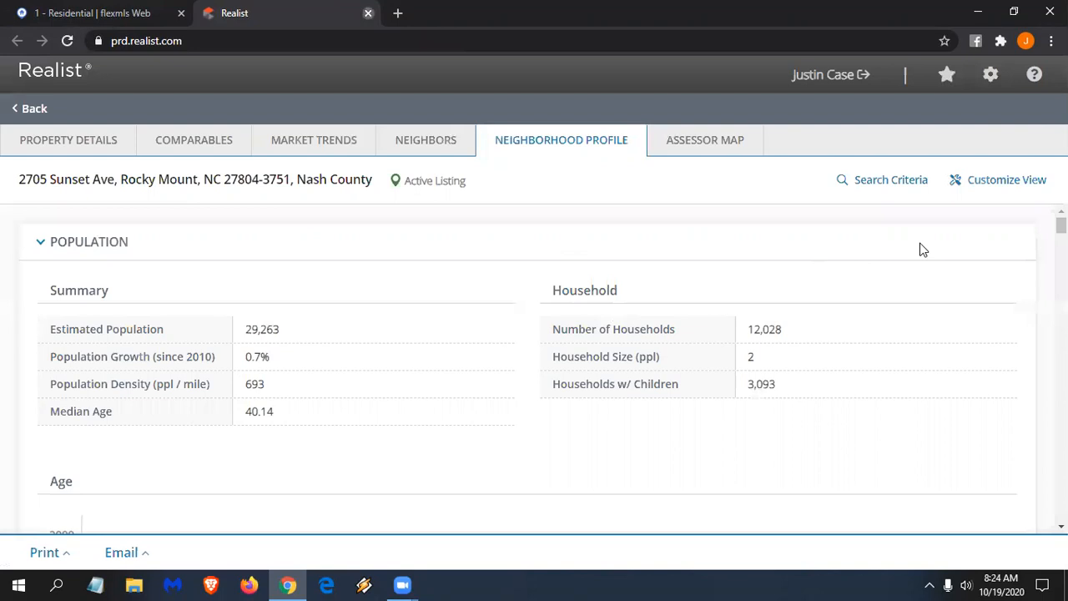
key("ctrl+w")
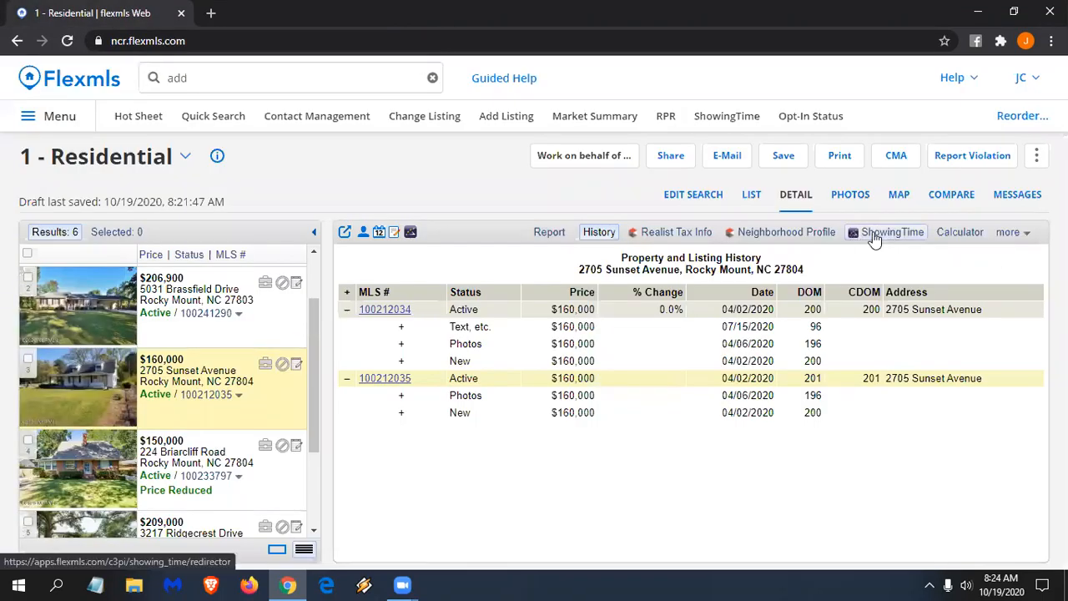
left_click(29, 358)
left_click(28, 439)
left_click(28, 277)
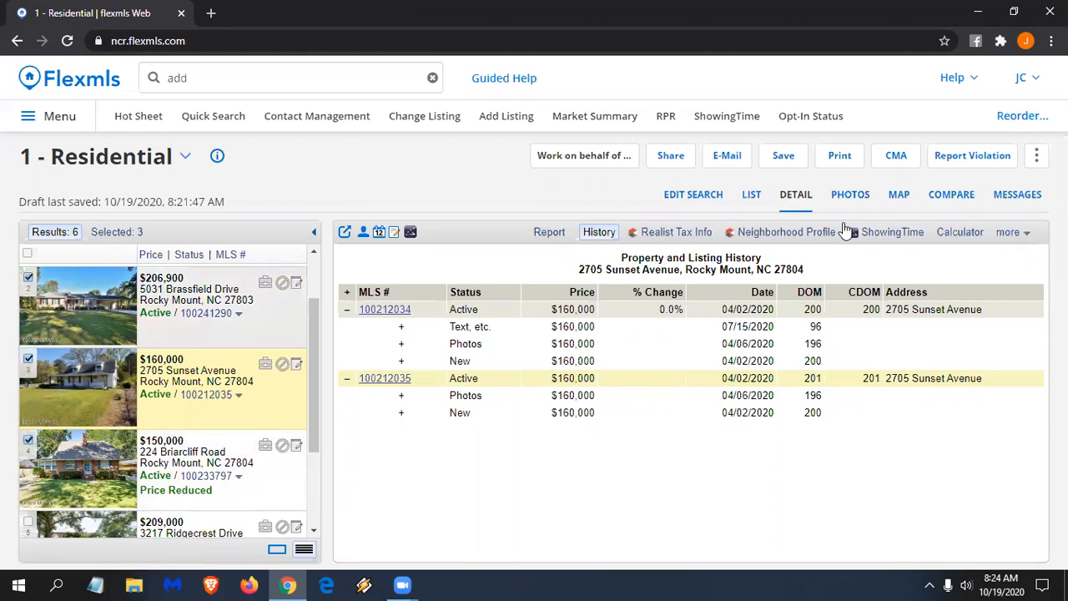
left_click(1038, 158)
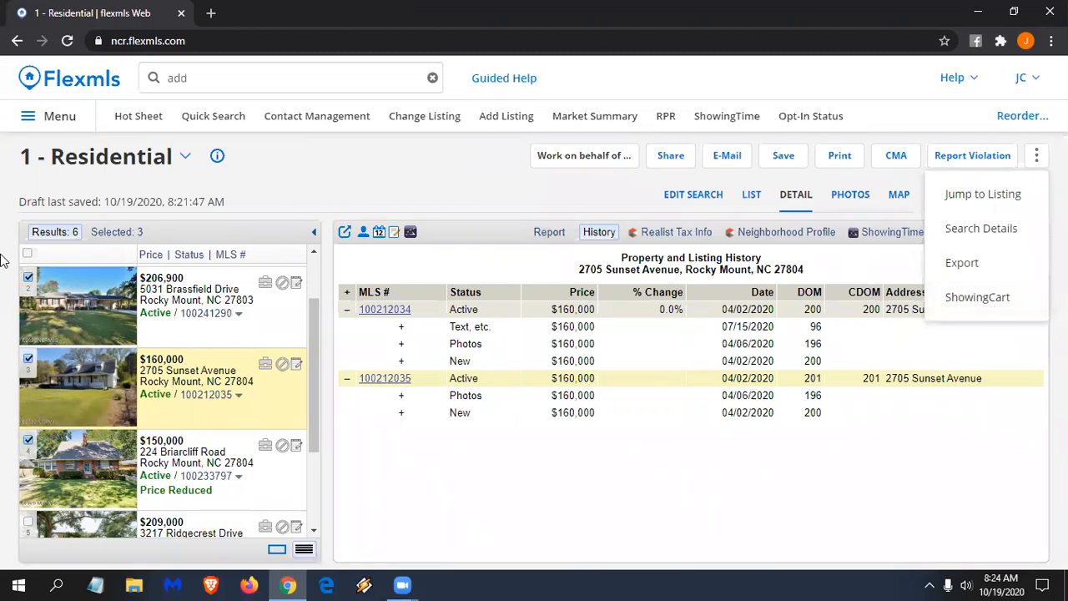
left_click(27, 255)
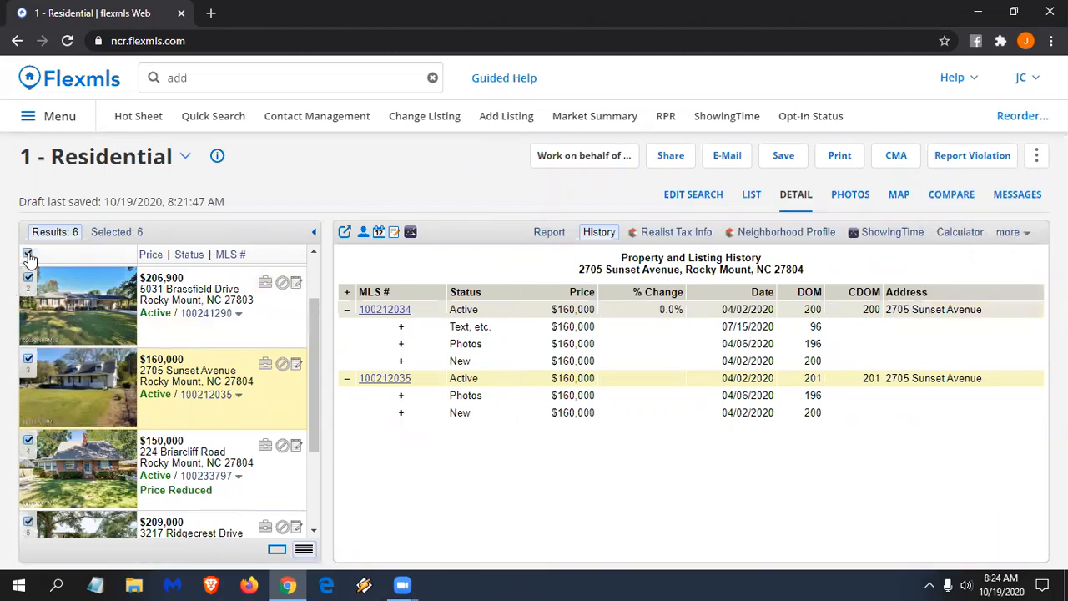
left_click(28, 254)
left_click(1016, 237)
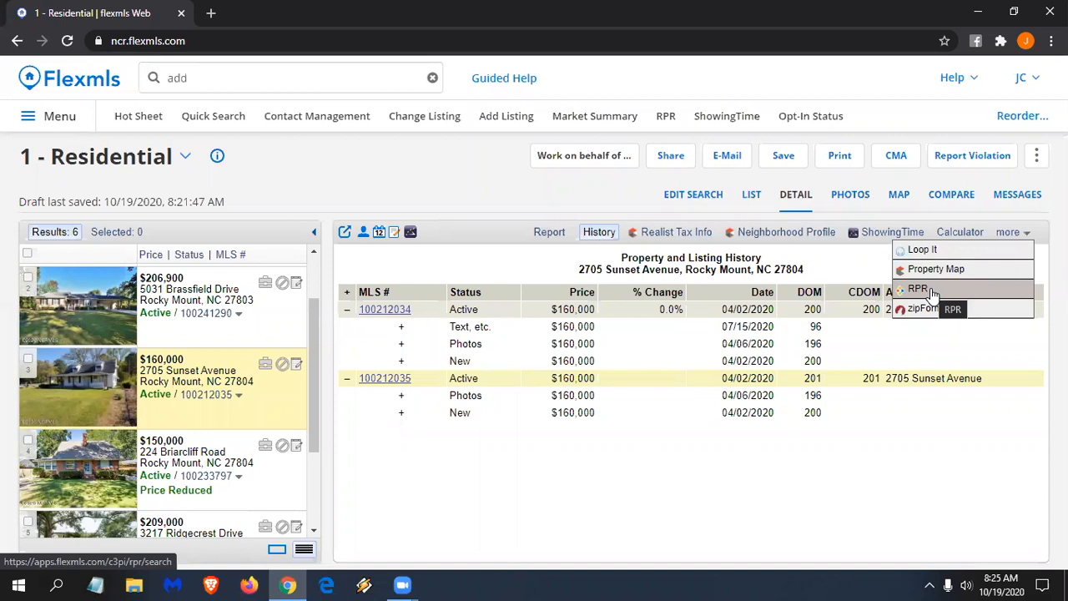
- Quick-search for 'rpr', then switch the results to the Photos view
left_click(225, 73)
type("addrpr")
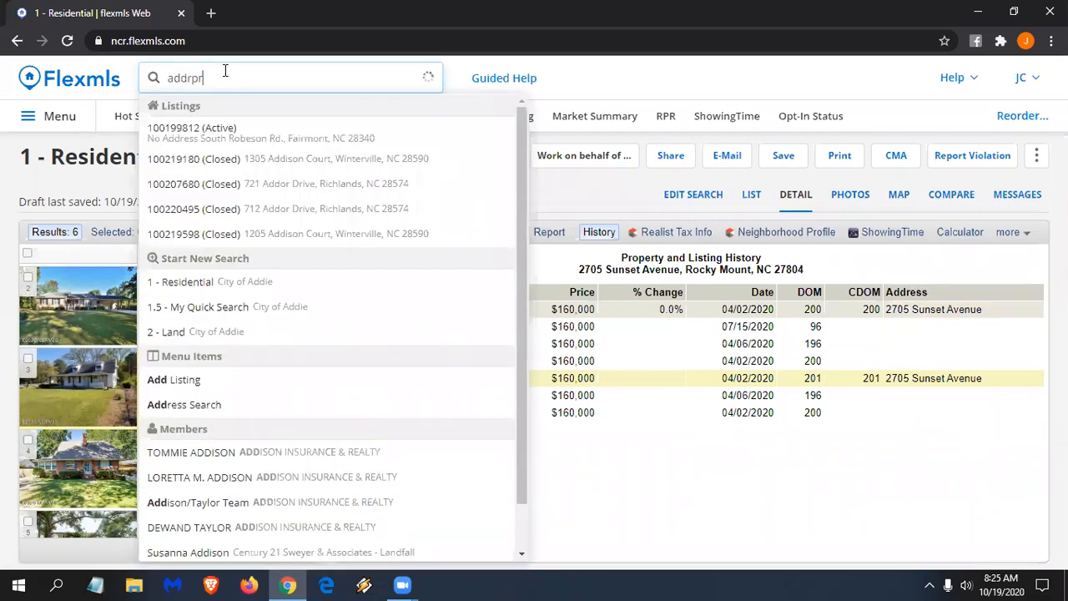
key("ctrl+a")
type("rp")
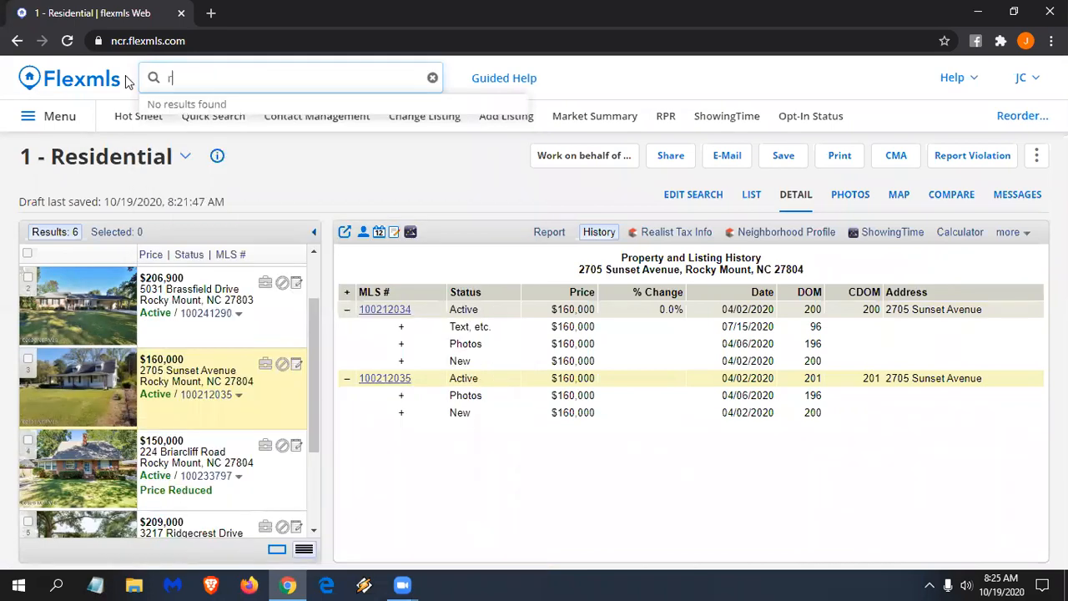
type("r")
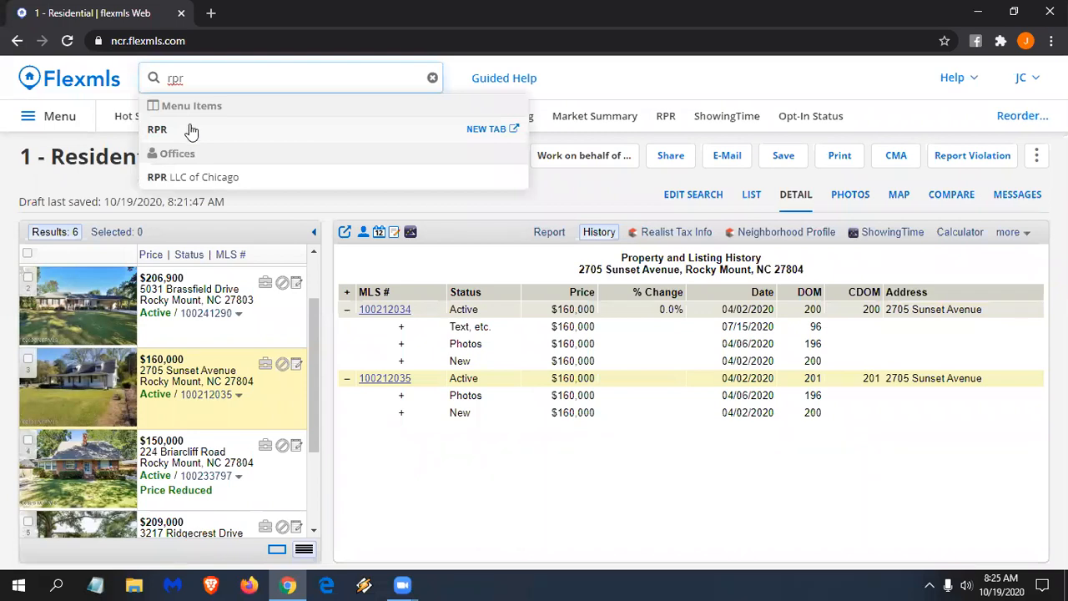
left_click(608, 183)
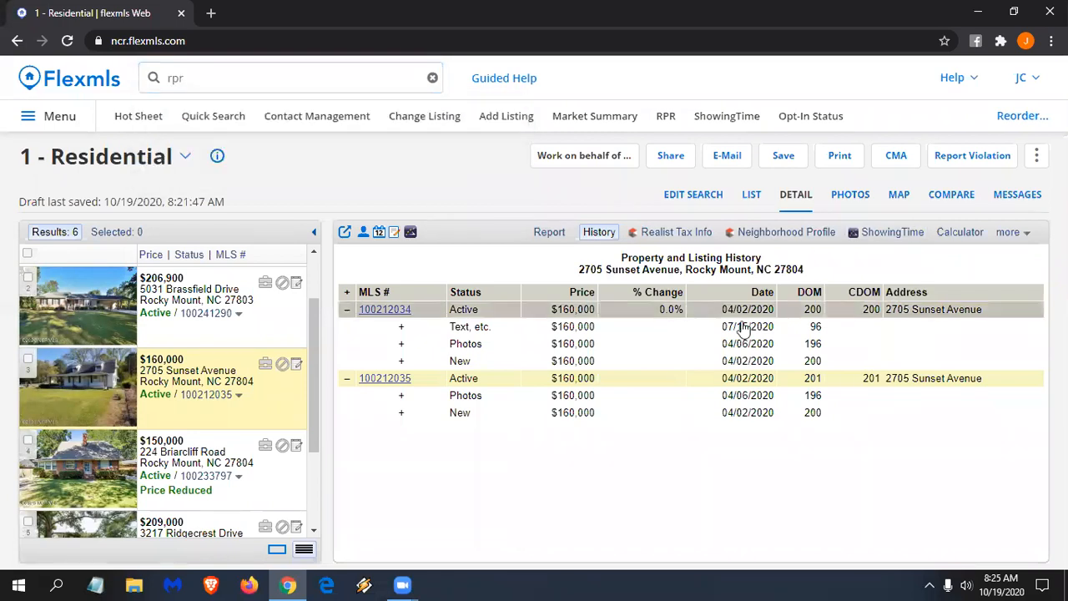
left_click(859, 193)
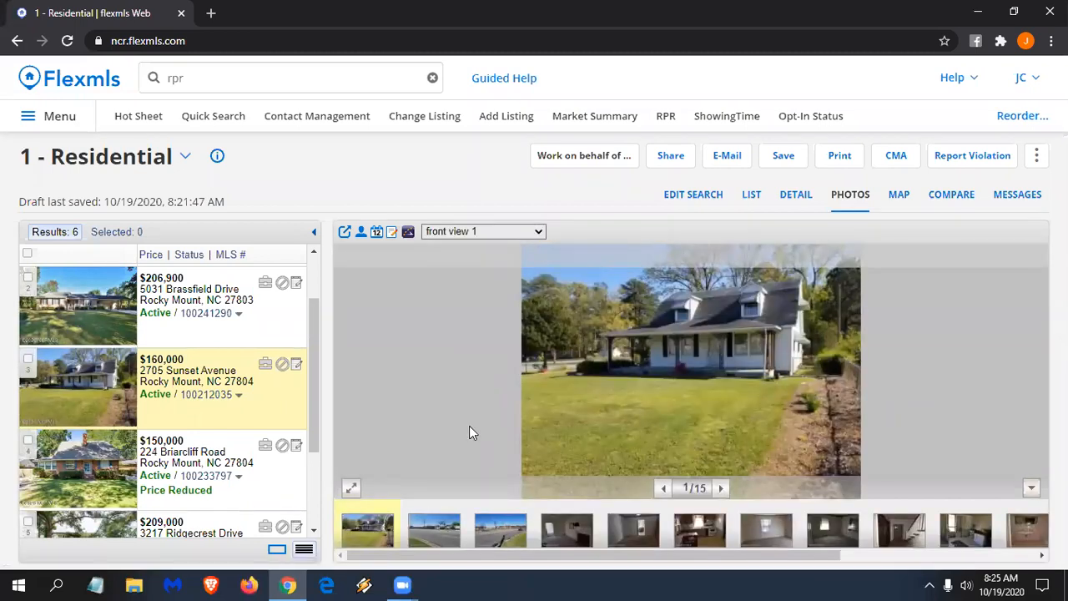
key("Right")
key("Right")
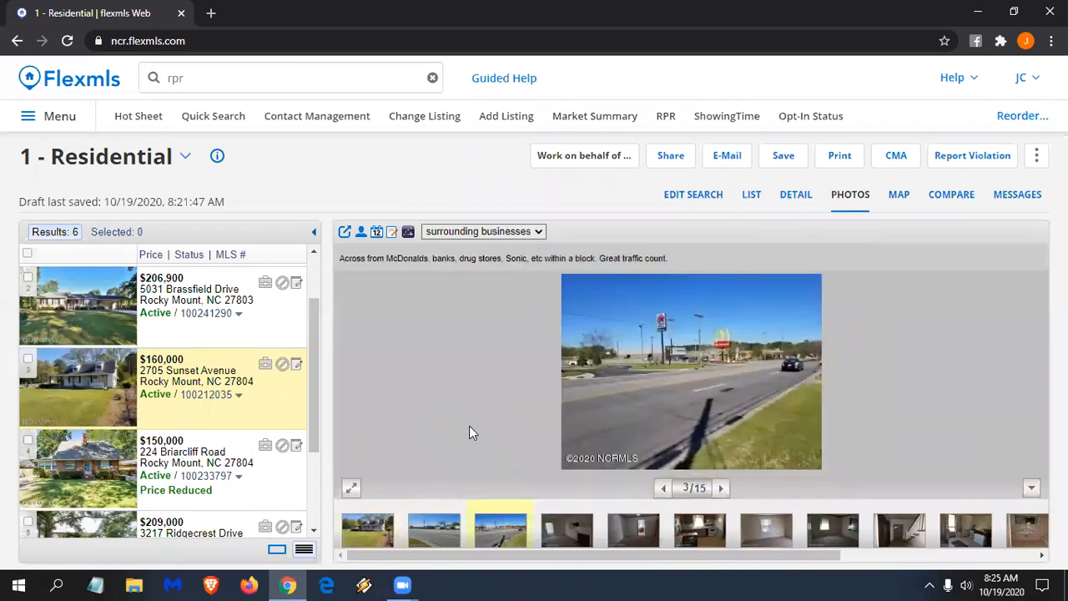
key("Down")
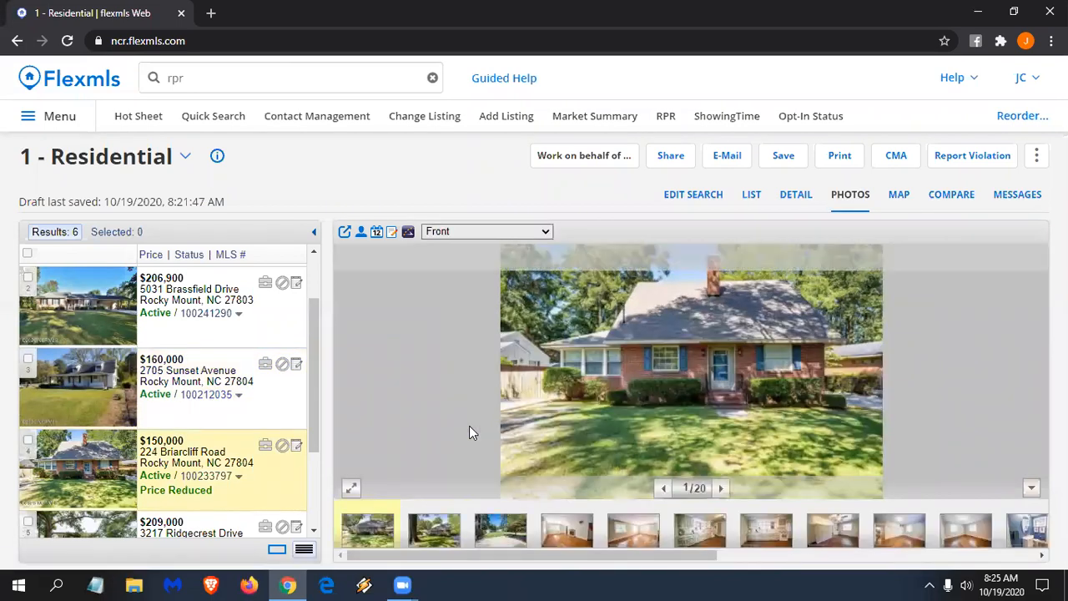
key("Right")
key("Right")
key("Right")
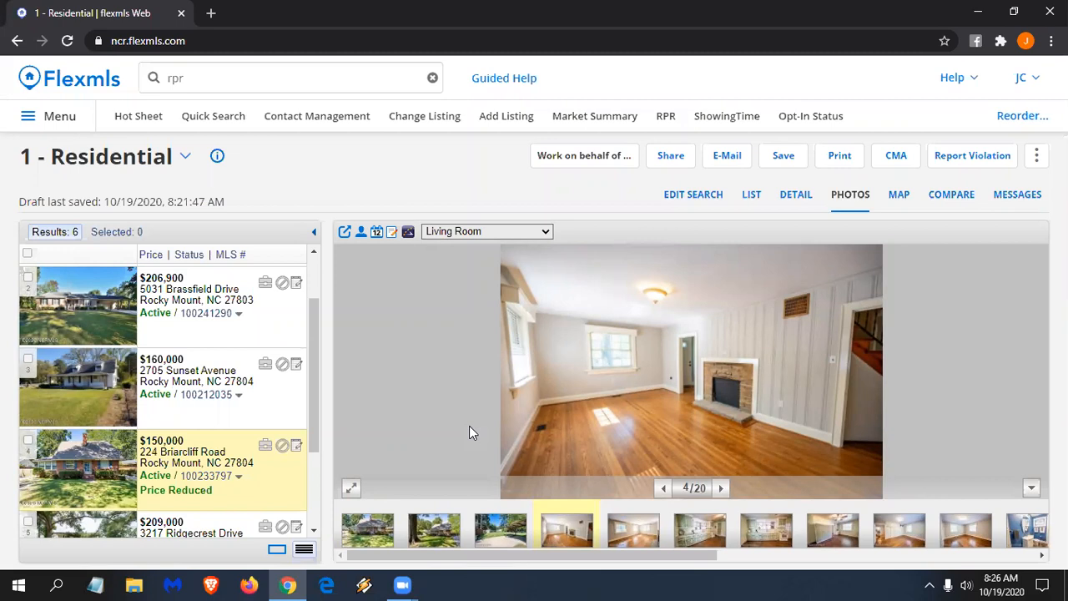
- Search Google for '3000x2000 wallpaper' in a new tab and show the image results
left_click(211, 12)
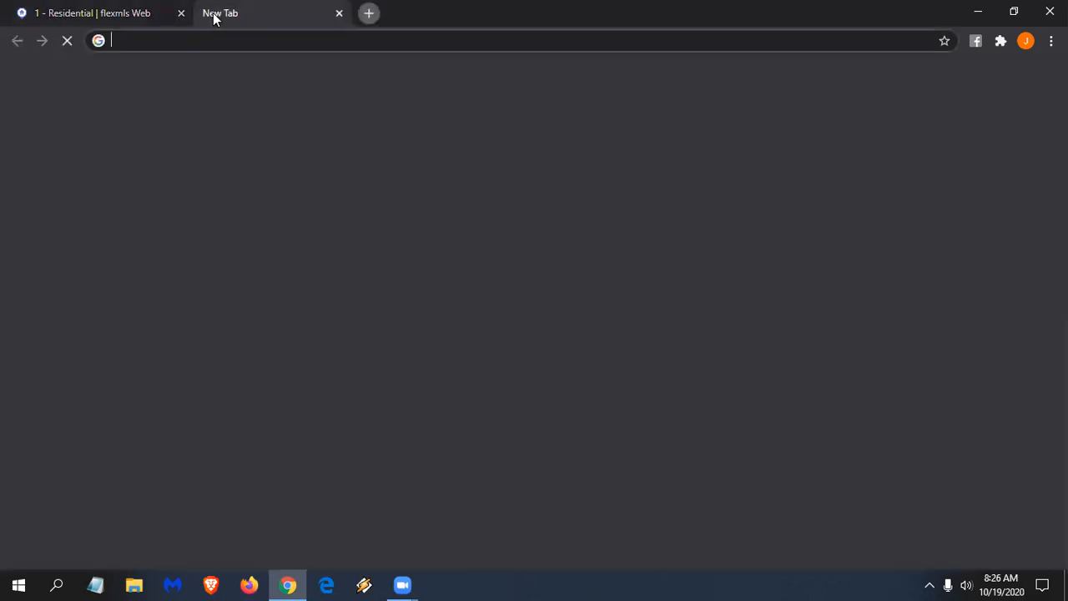
type("33")
key("BackSpace")
type("000")
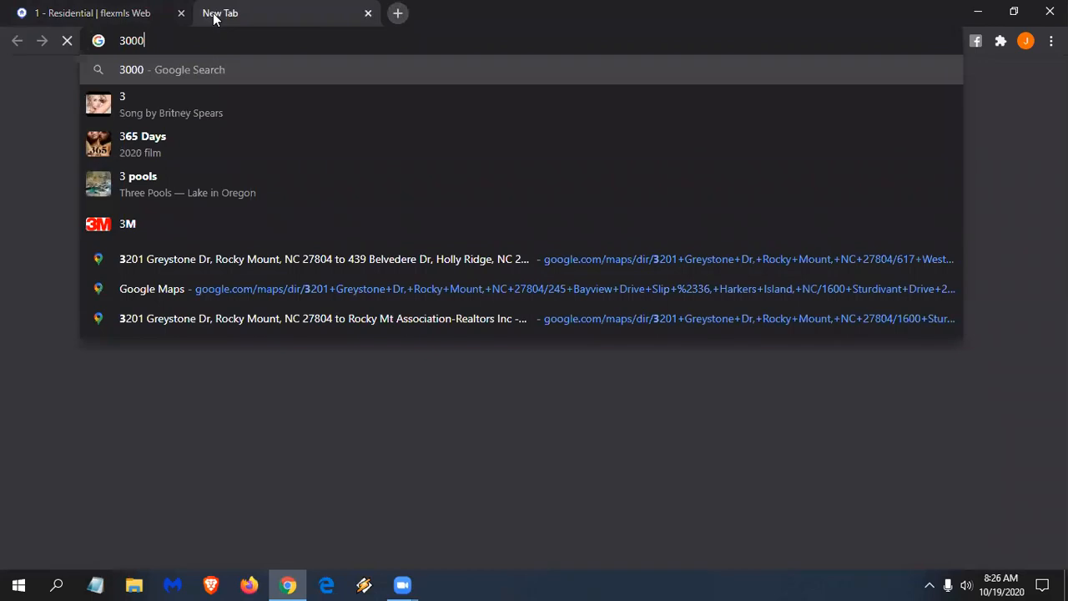
type("x2000")
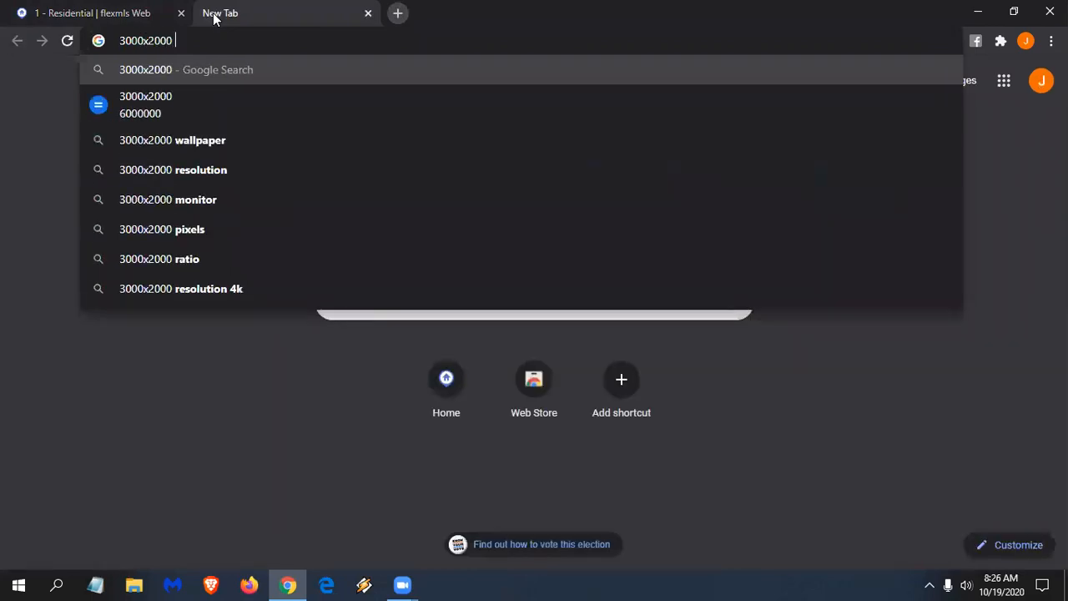
type("wallpaper")
key("Return")
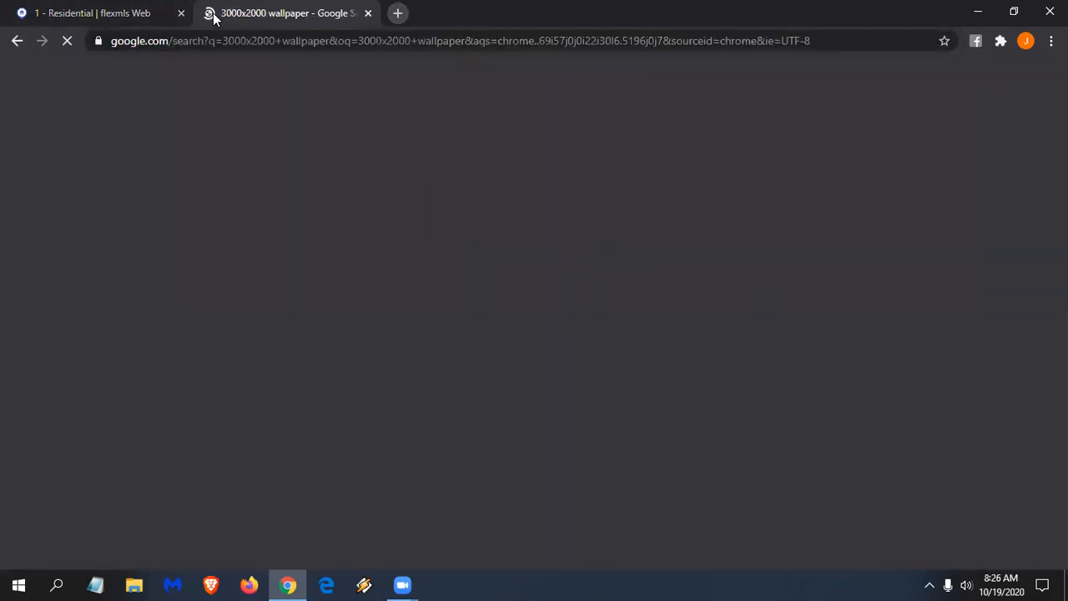
left_click(207, 136)
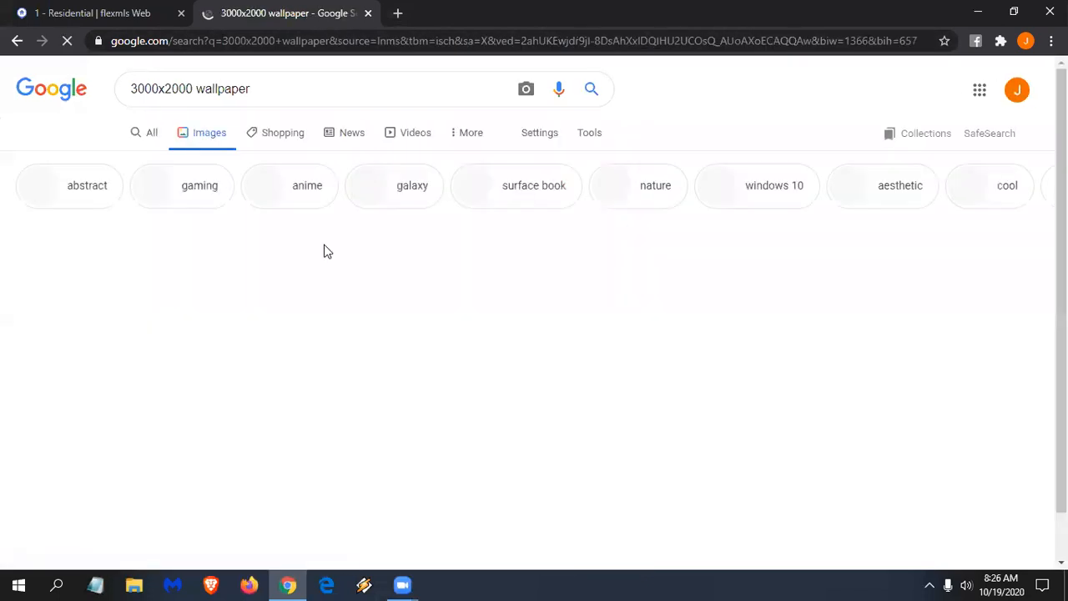
- Add 'house' to the image search and open the snowy cabin wallpaper's source page
scroll(475, 389, "down", 2)
scroll(476, 390, "down", 2)
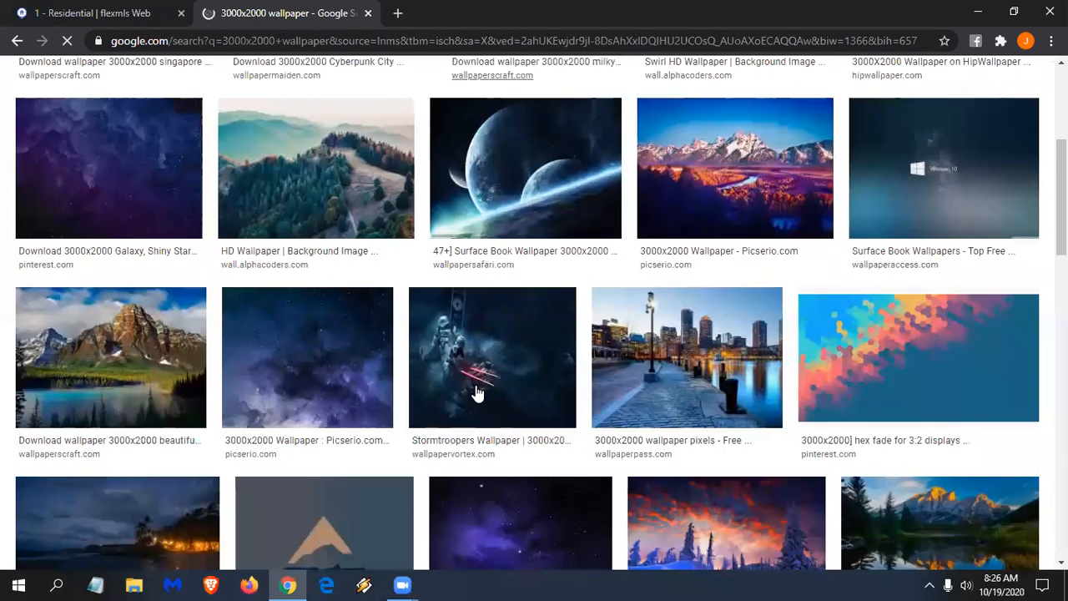
scroll(234, 95, "up", 4)
type("house")
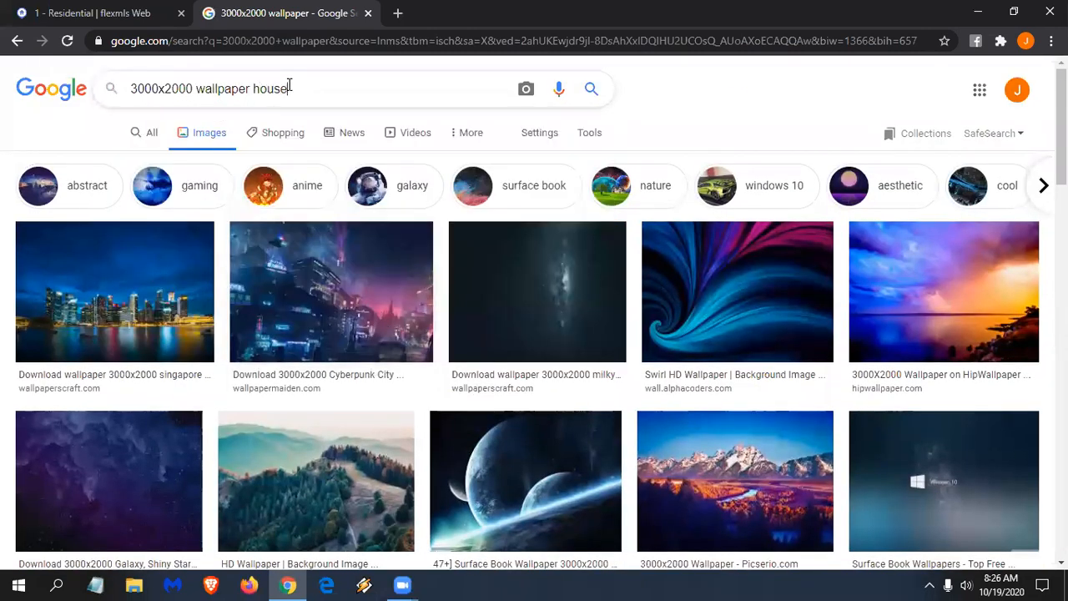
key("Return")
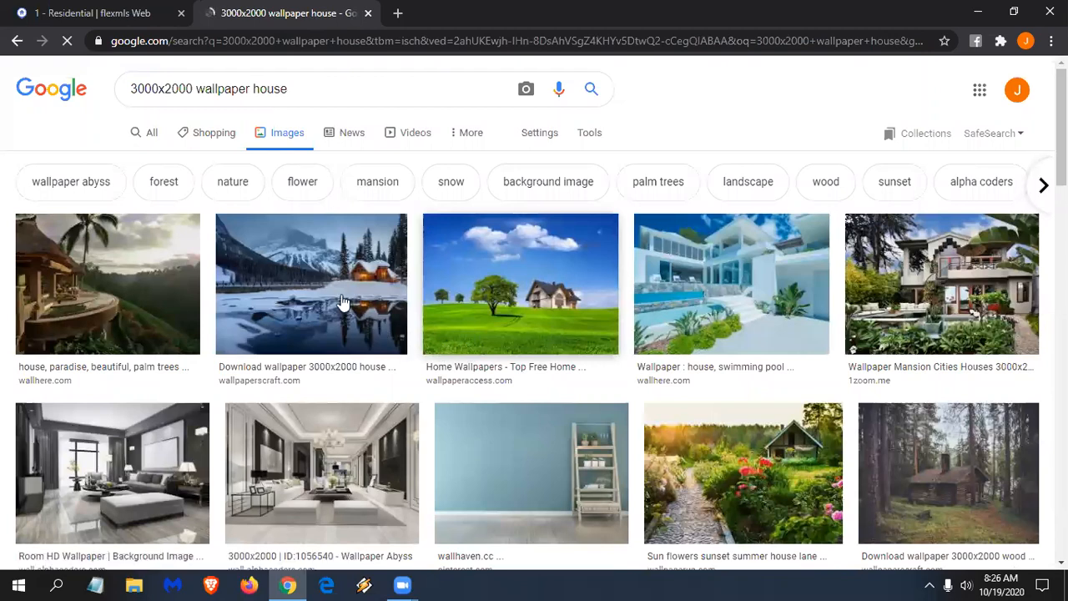
left_click(341, 299)
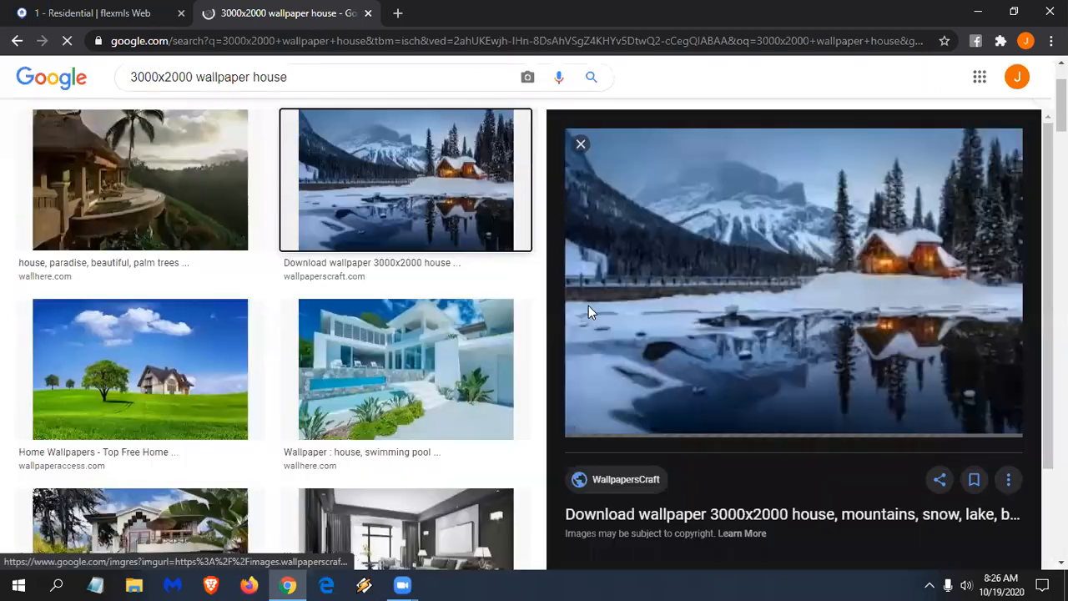
left_click(752, 290)
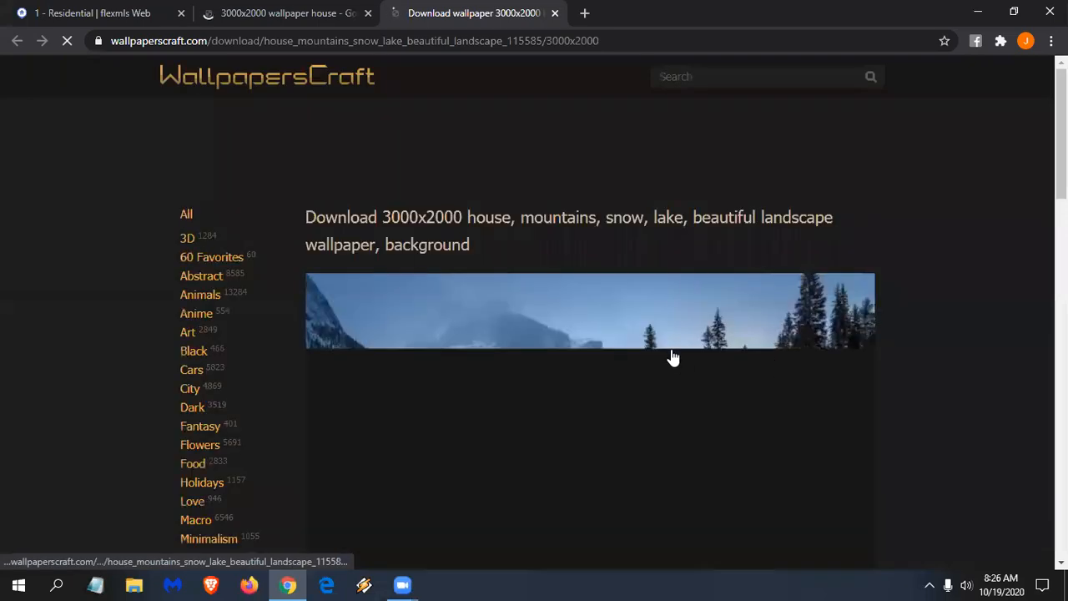
- Open the 3000x2000 snowy-house wallpaper and zoom it to full size
left_click(689, 276)
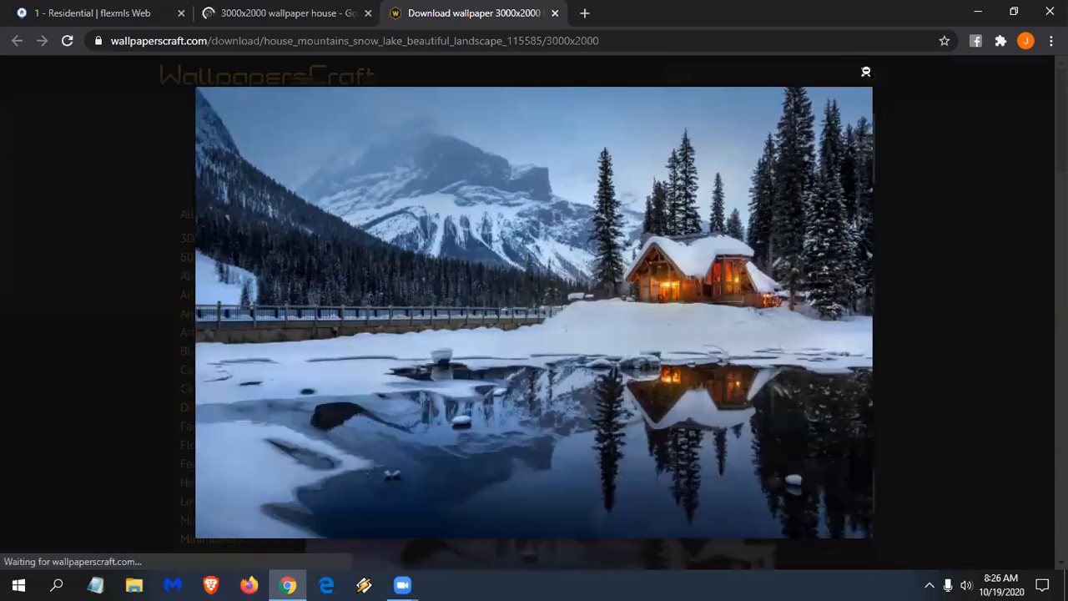
left_click(865, 75)
scroll(649, 261, "down", 3)
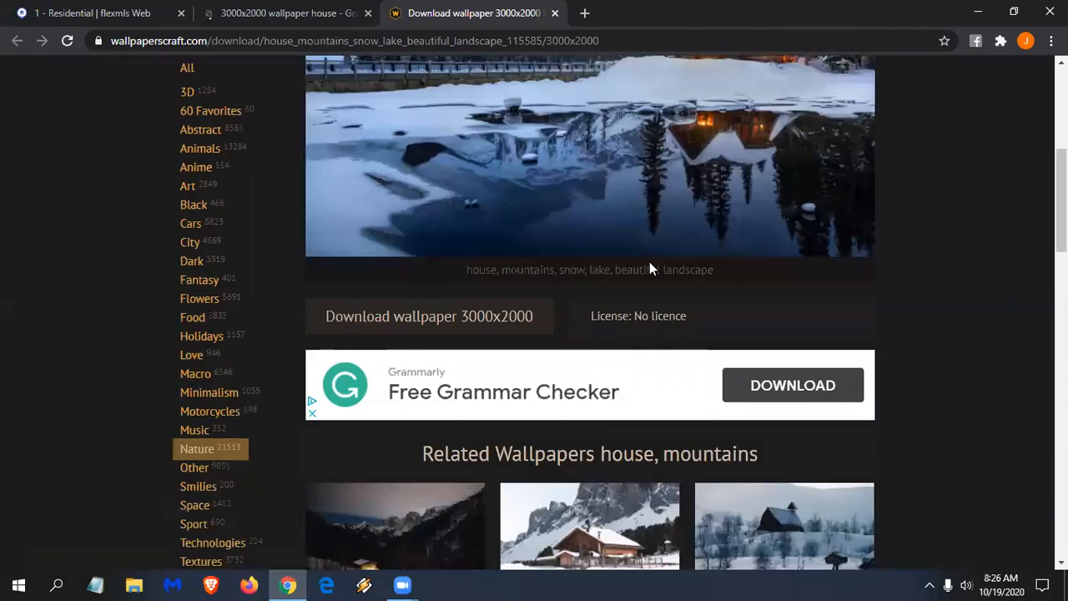
left_click(399, 320)
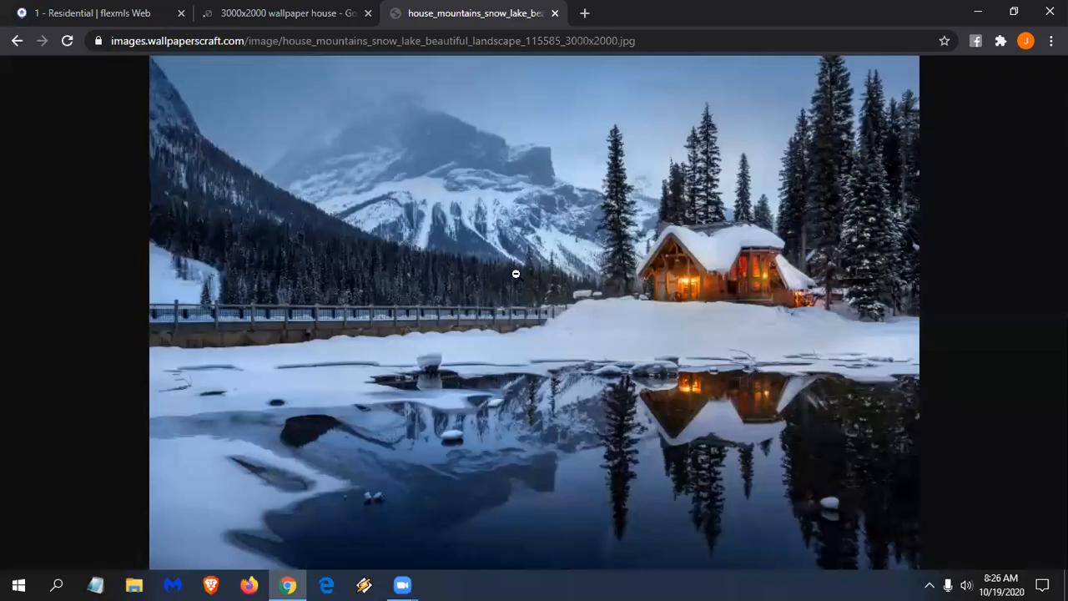
left_click(515, 274)
- Pan around the full-size wallpaper, then close the wallpaper and Google Images tabs
scroll(523, 413, "up", 5)
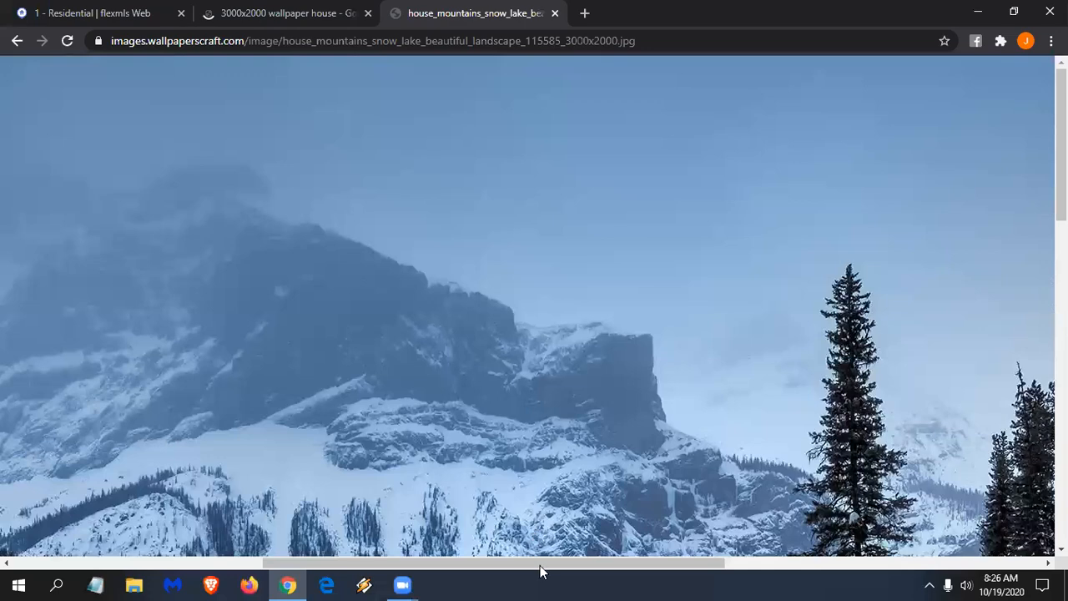
scroll(834, 570, "right", 3)
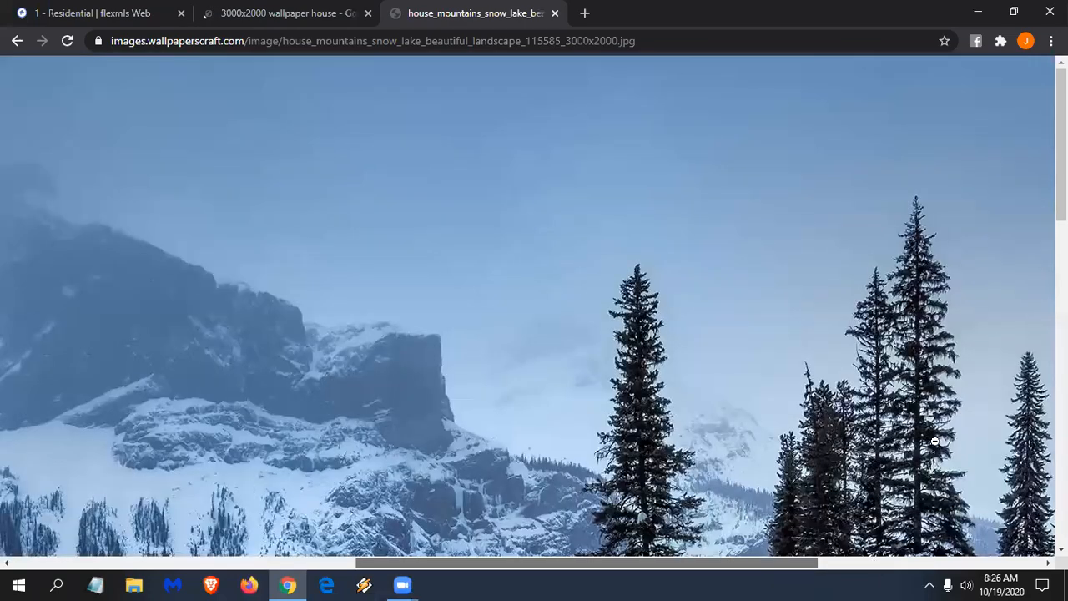
scroll(968, 287, "right", 6)
scroll(970, 283, "down", 4)
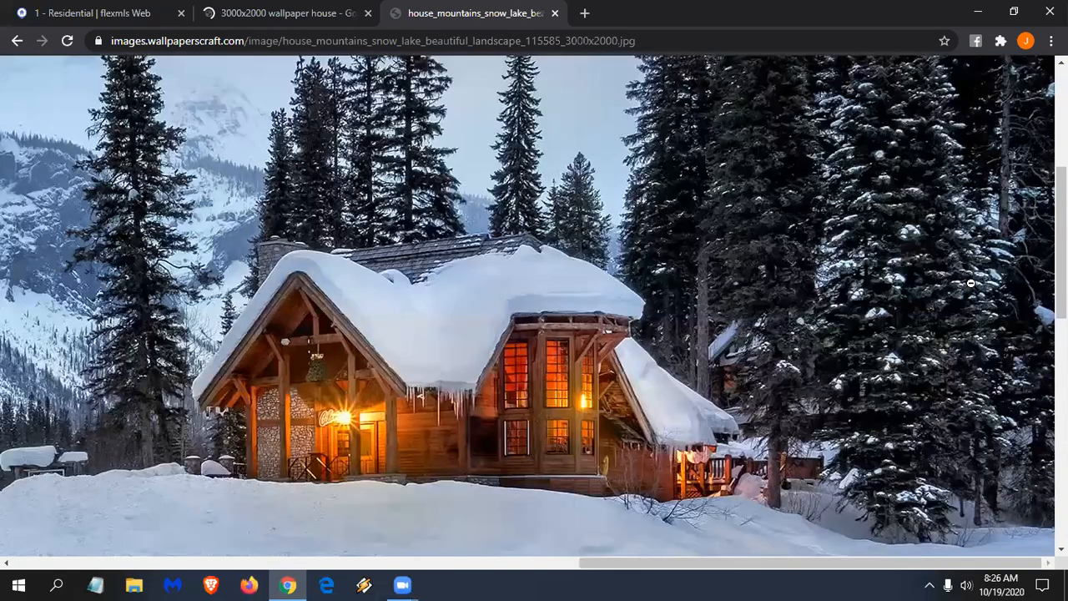
scroll(970, 284, "down", 5)
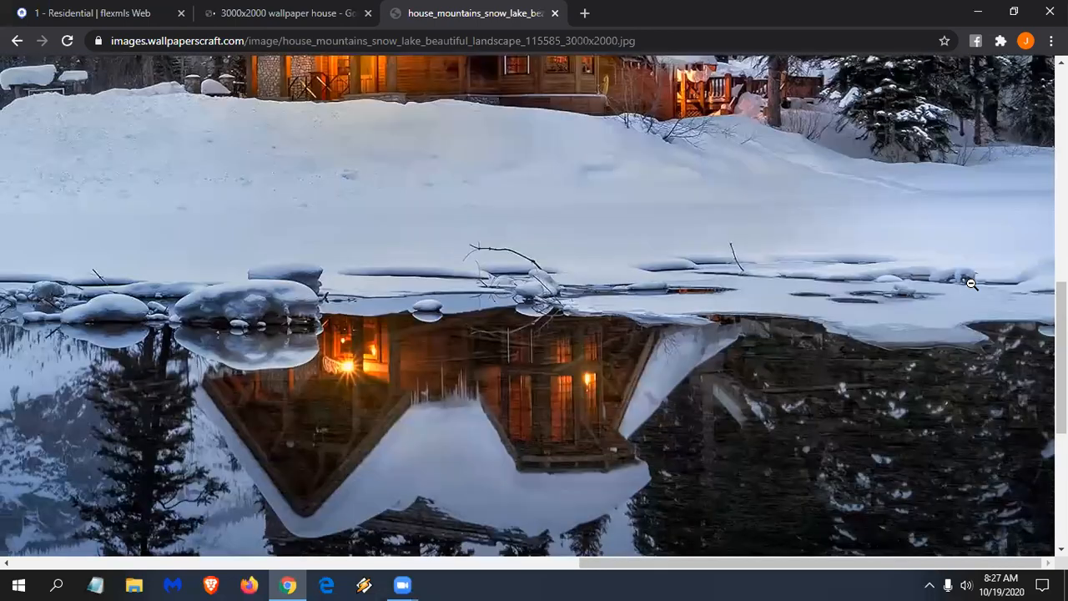
scroll(966, 293, "down", 3)
scroll(823, 542, "down", 2)
left_click_drag(793, 559, 190, 583)
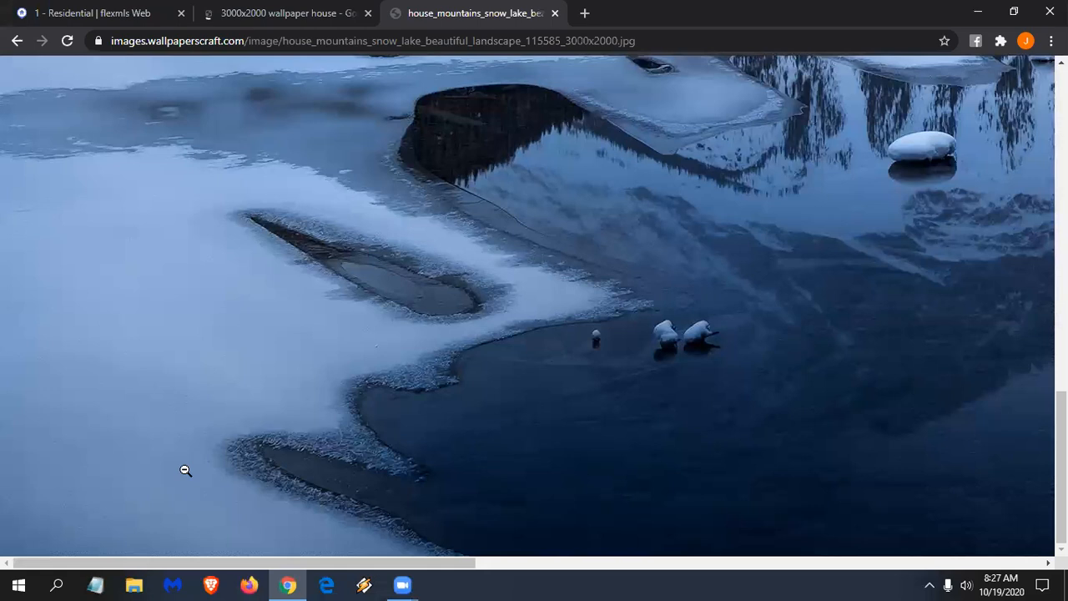
scroll(185, 470, "up", 5)
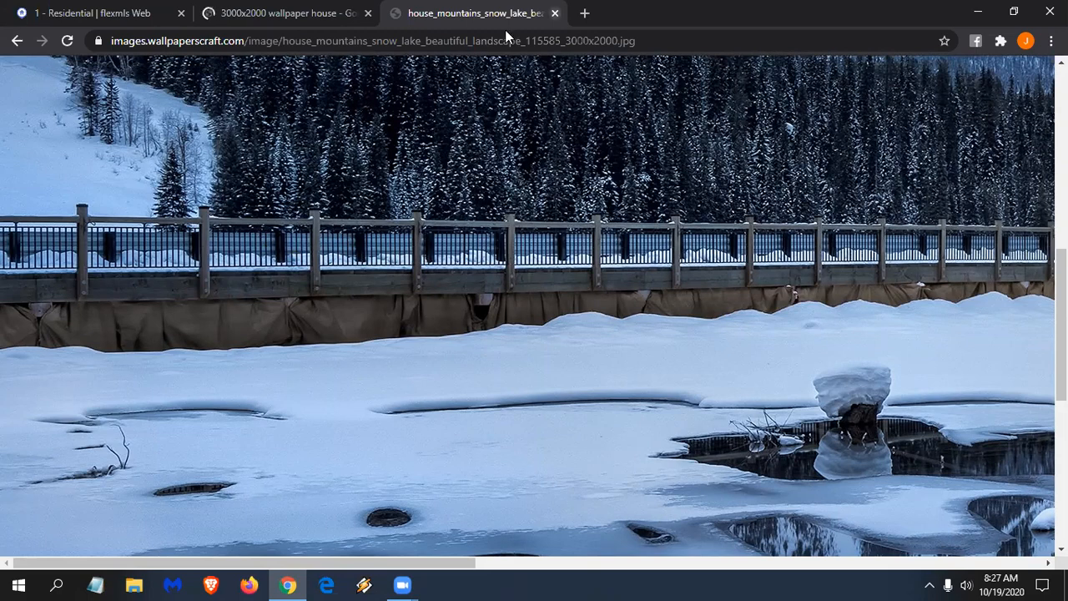
key("ctrl+w")
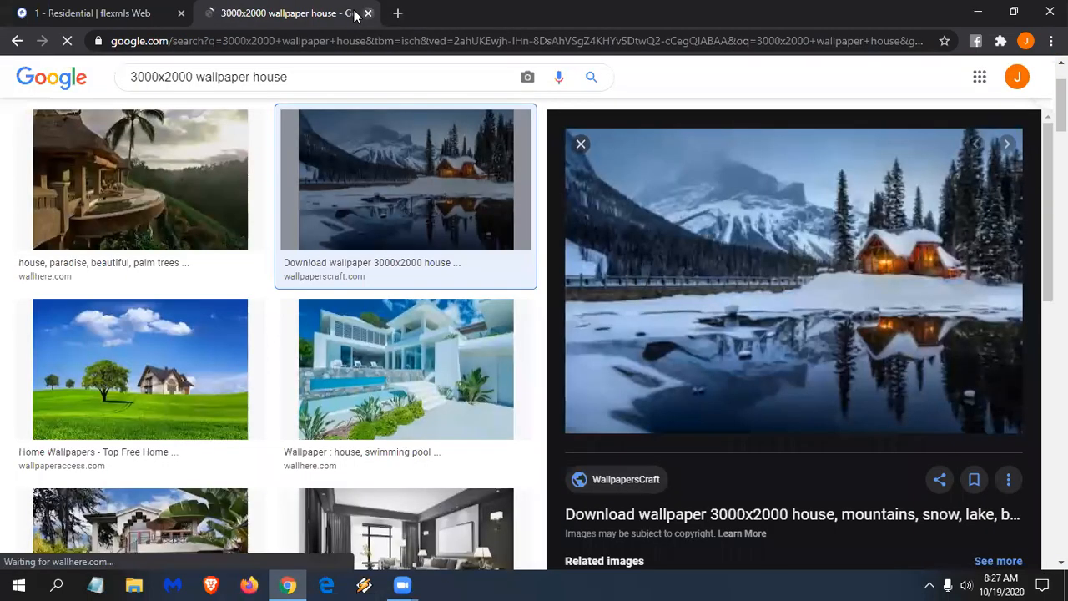
left_click(367, 13)
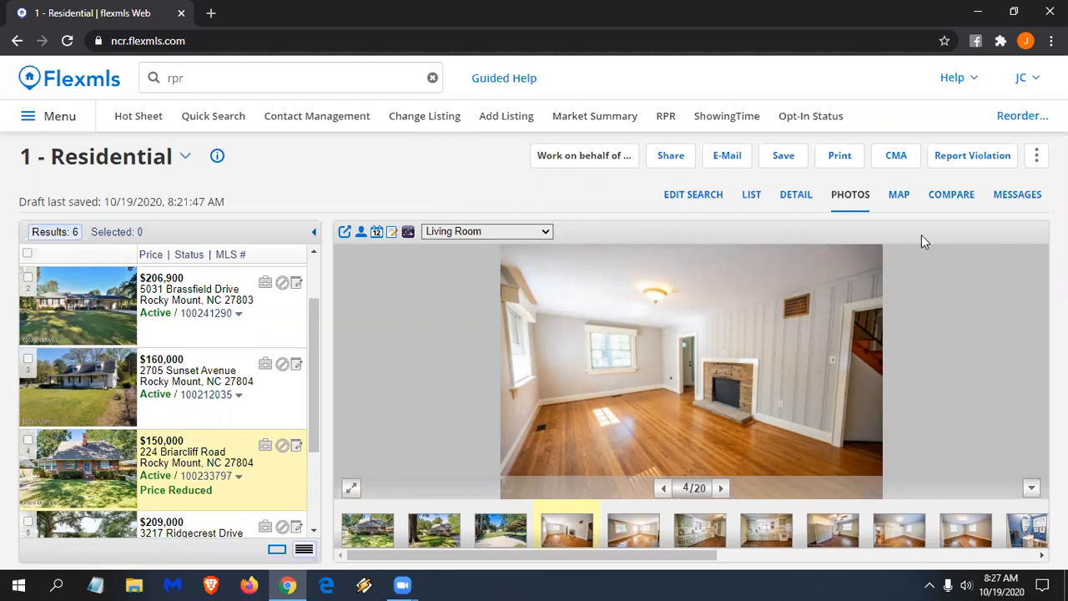
scroll(240, 473, "down", 1)
left_click(258, 489)
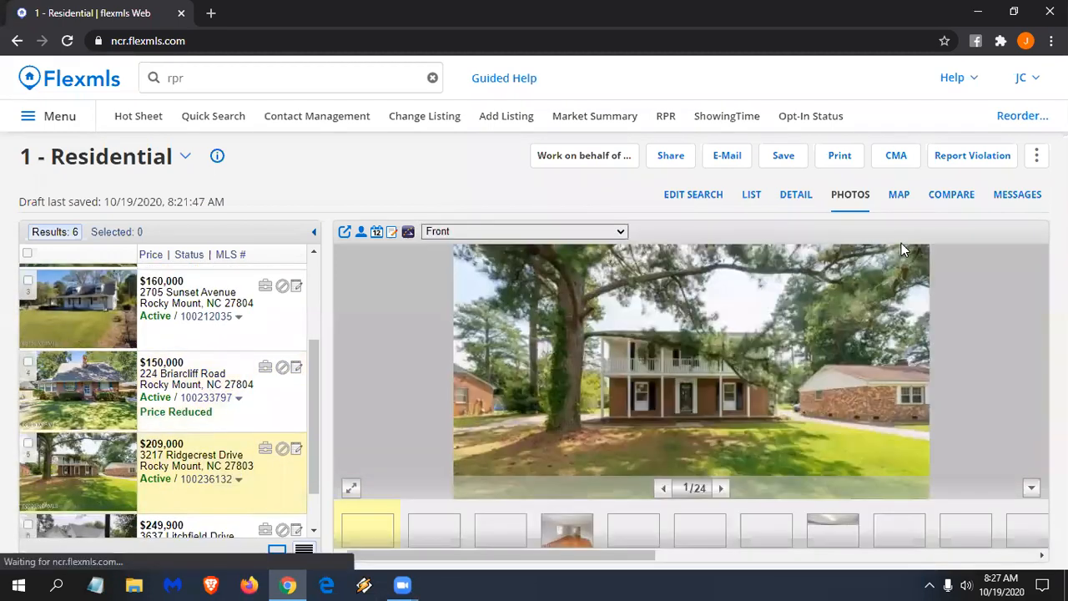
scroll(276, 506, "down", 1)
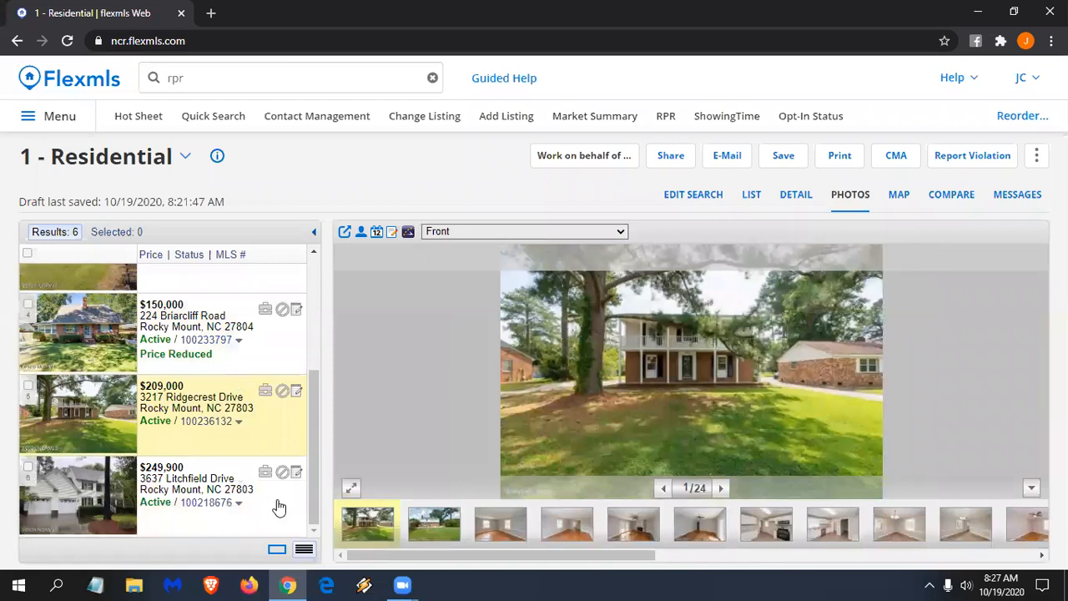
left_click(276, 505)
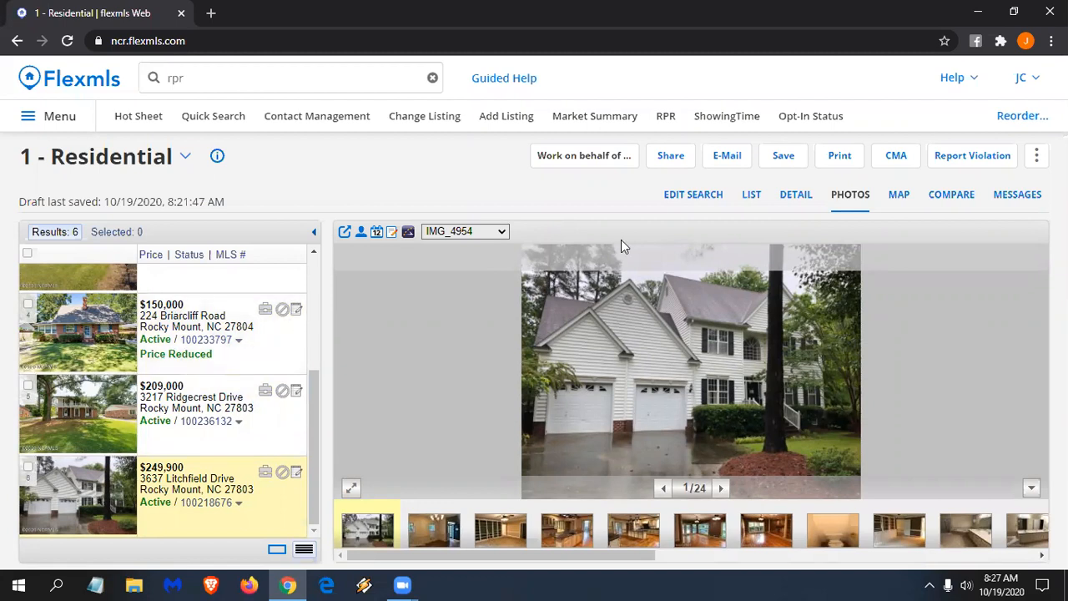
left_click(897, 198)
scroll(628, 370, "up", 2)
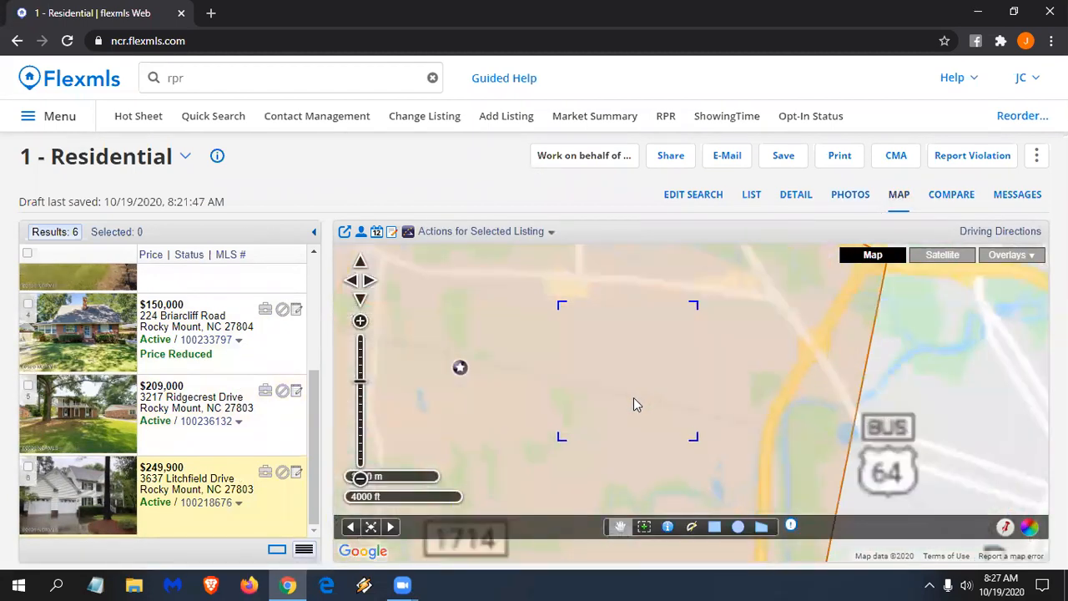
scroll(607, 415, "up", 2)
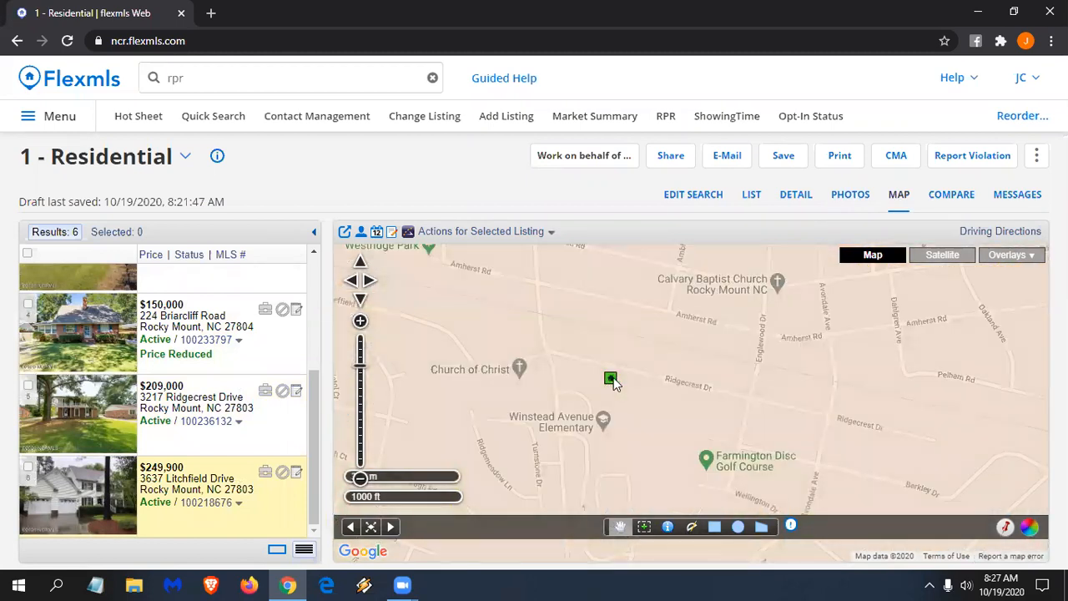
left_click(609, 380)
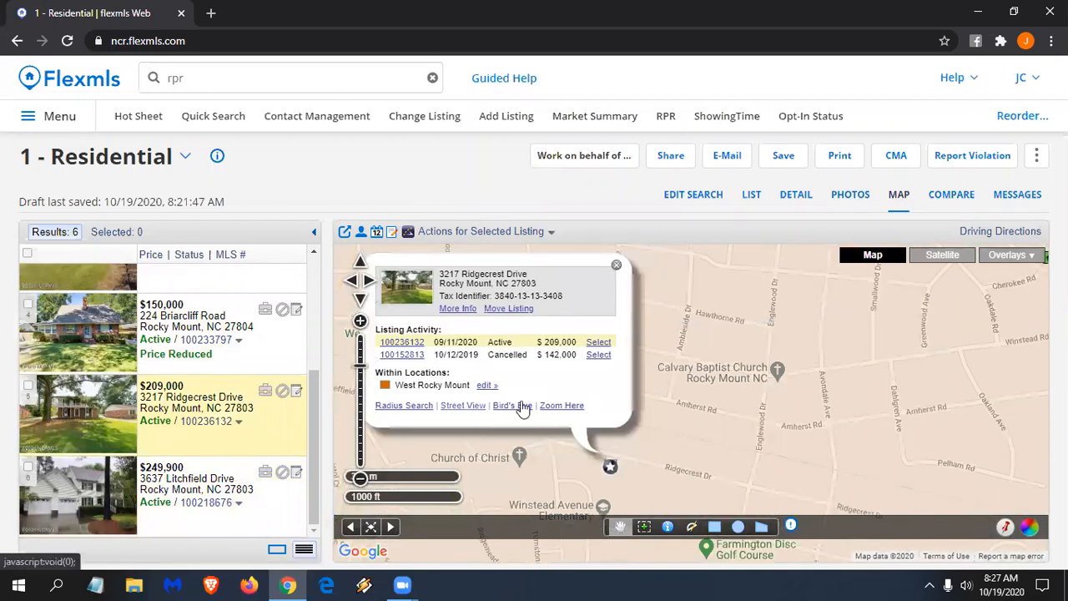
left_click(463, 406)
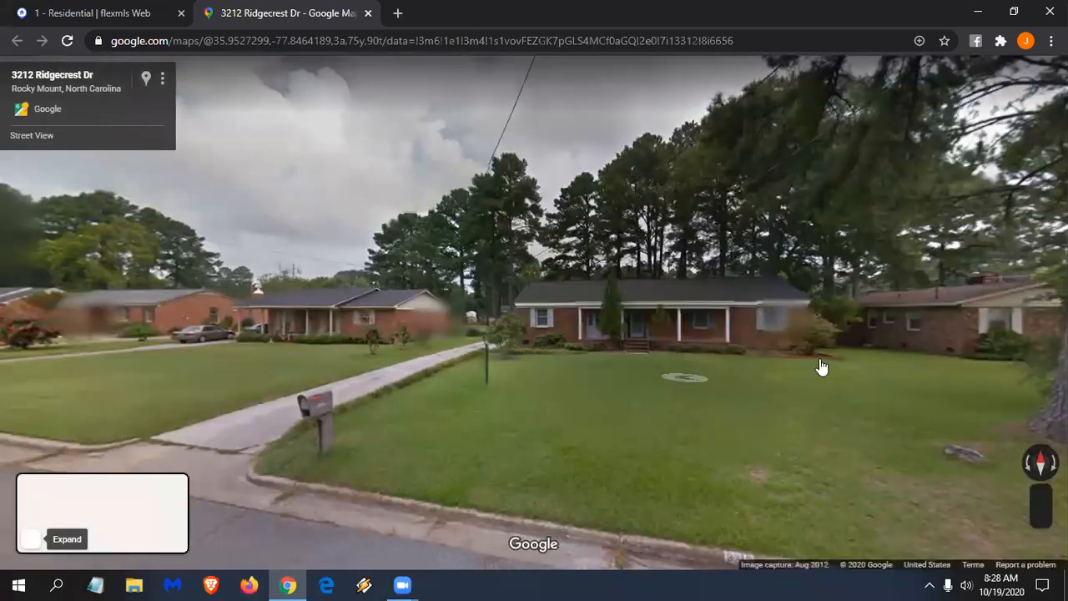
left_click(820, 367)
left_click(703, 359)
left_click_drag(615, 343, 392, 341)
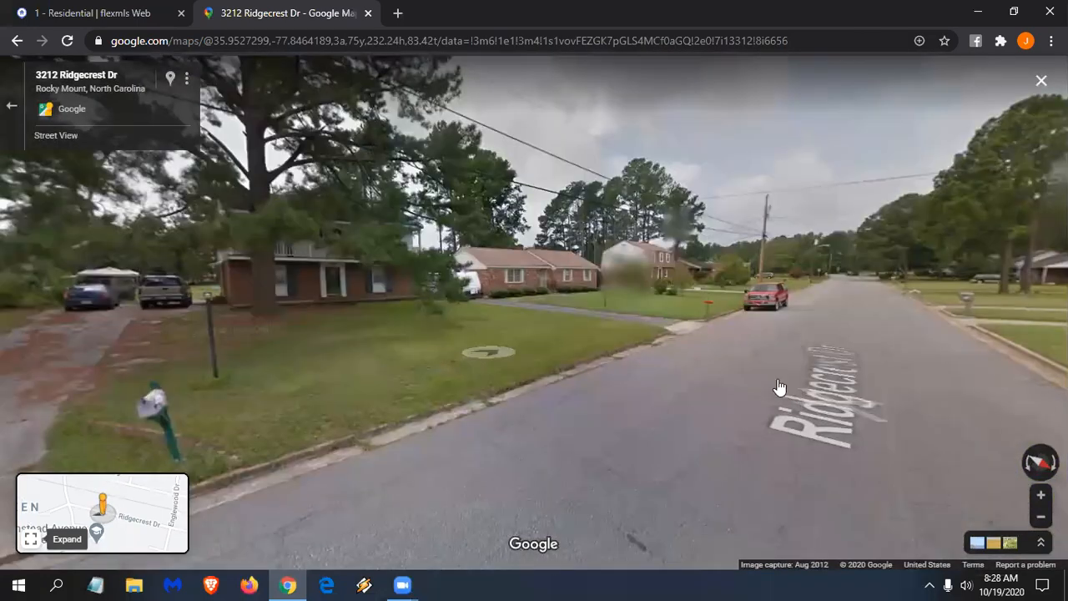
left_click(778, 387)
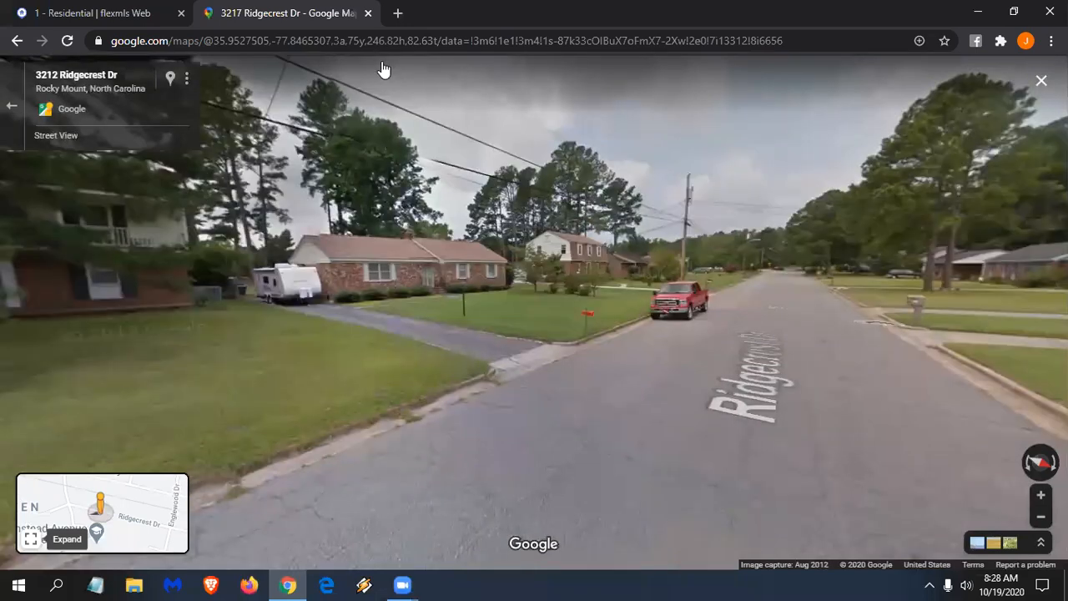
key("ctrl+w")
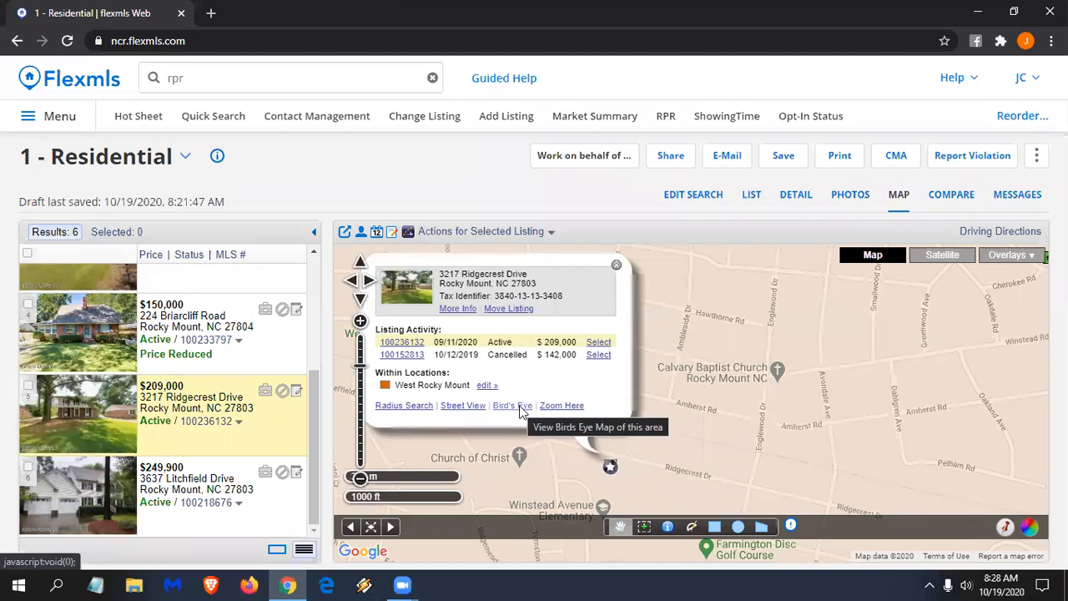
left_click(517, 405)
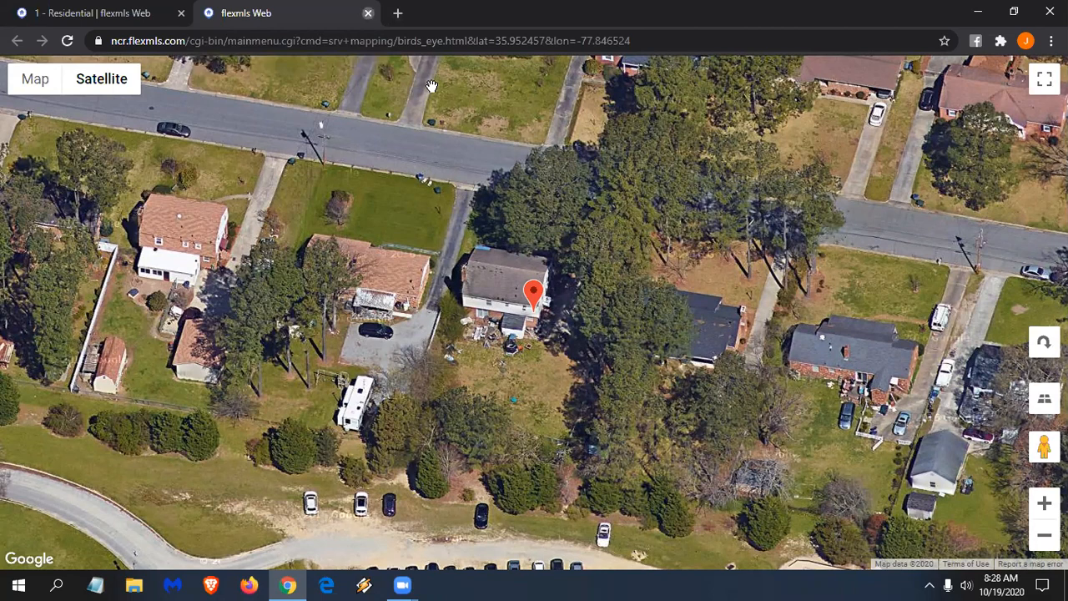
left_click(368, 13)
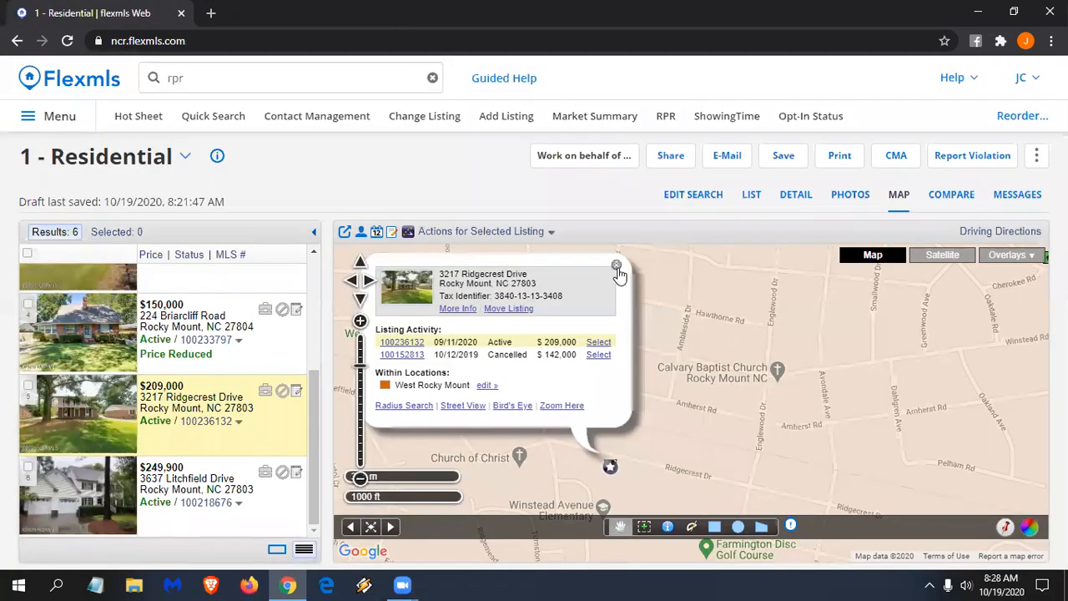
left_click(616, 266)
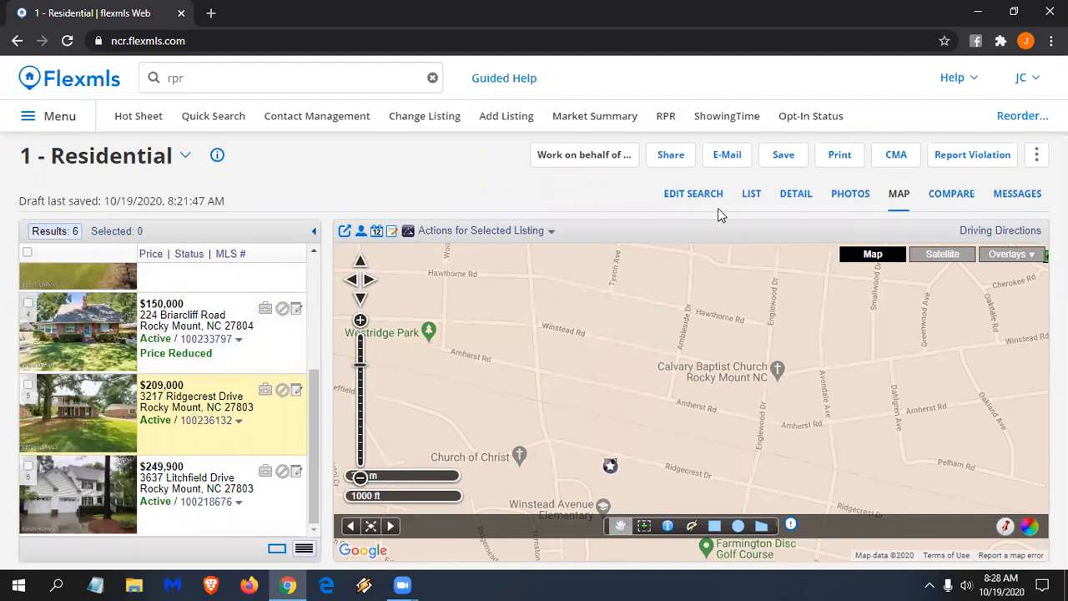
- Start an Interactive Version e-mail covering all 6 results
left_click(725, 155)
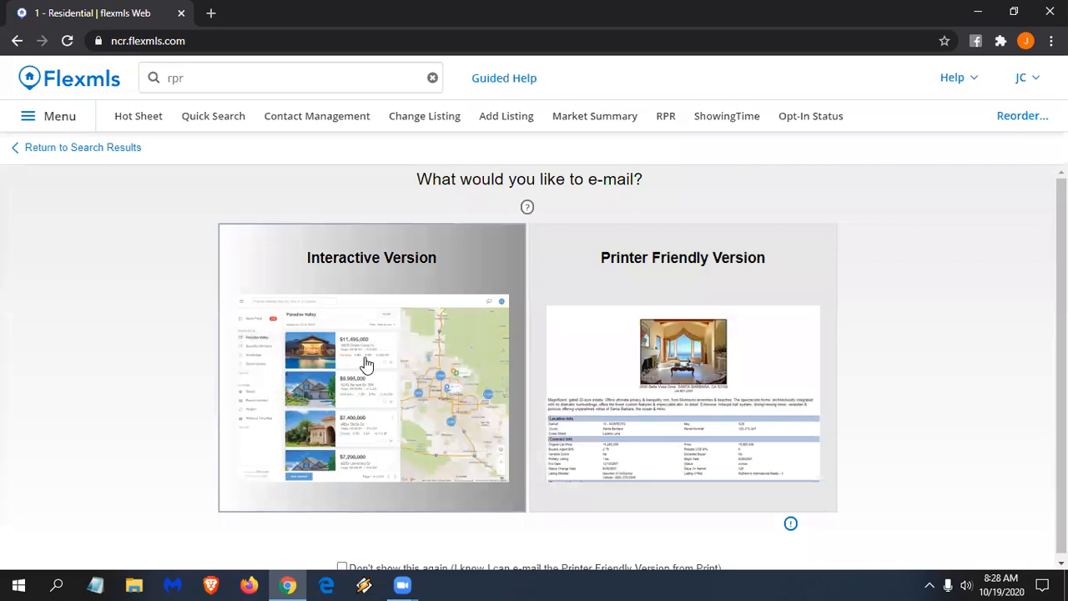
left_click(364, 357)
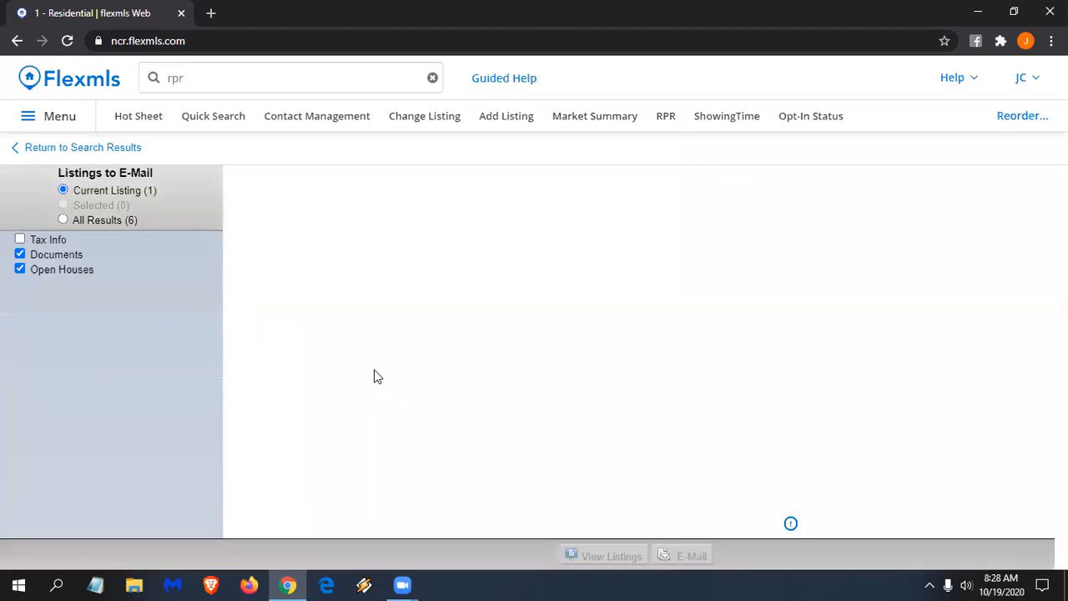
left_click(109, 219)
- Pick a contact from the suggestions as the e-mail's recipient
left_click(434, 236)
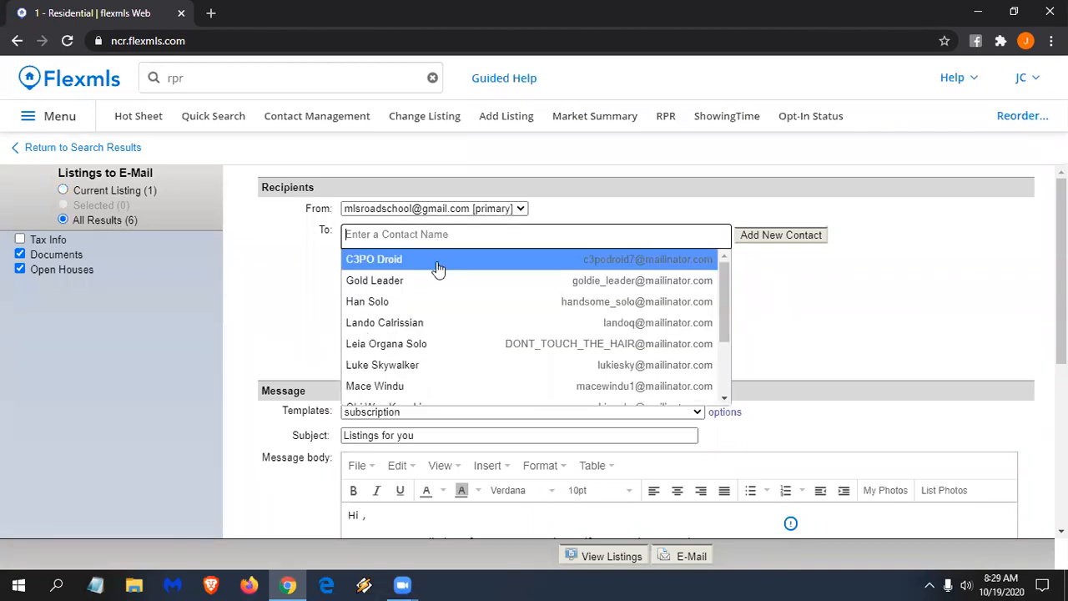
scroll(450, 340, "down", 1)
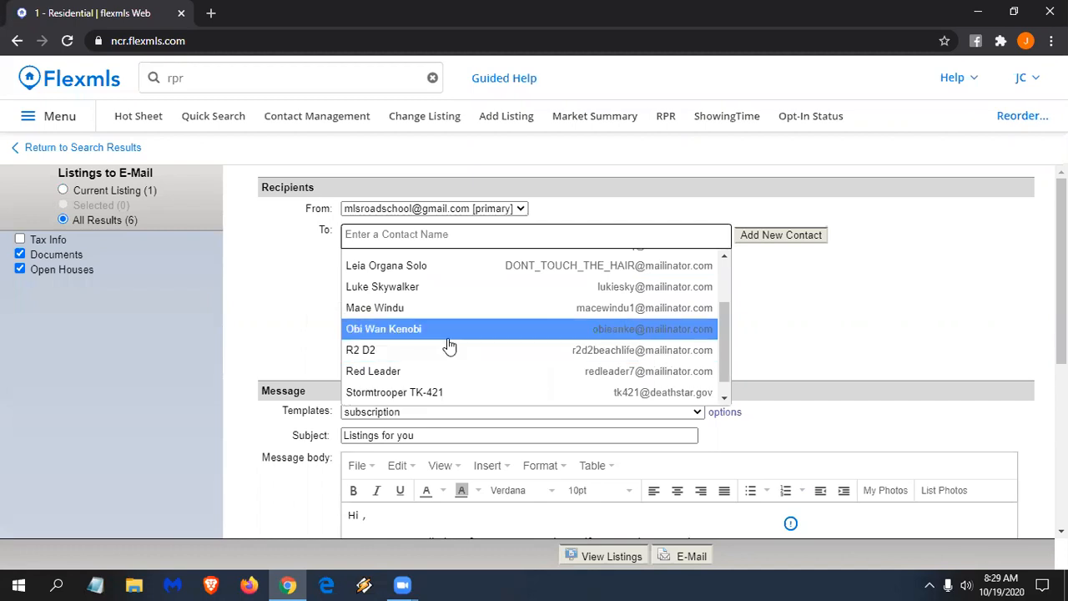
scroll(425, 349, "up", 1)
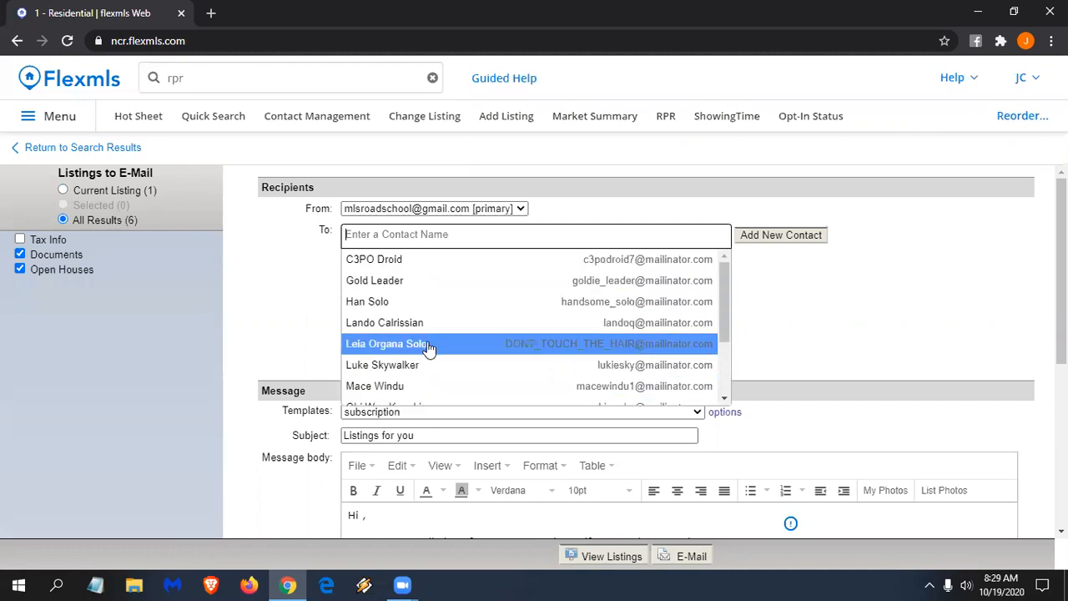
scroll(417, 342, "down", 1)
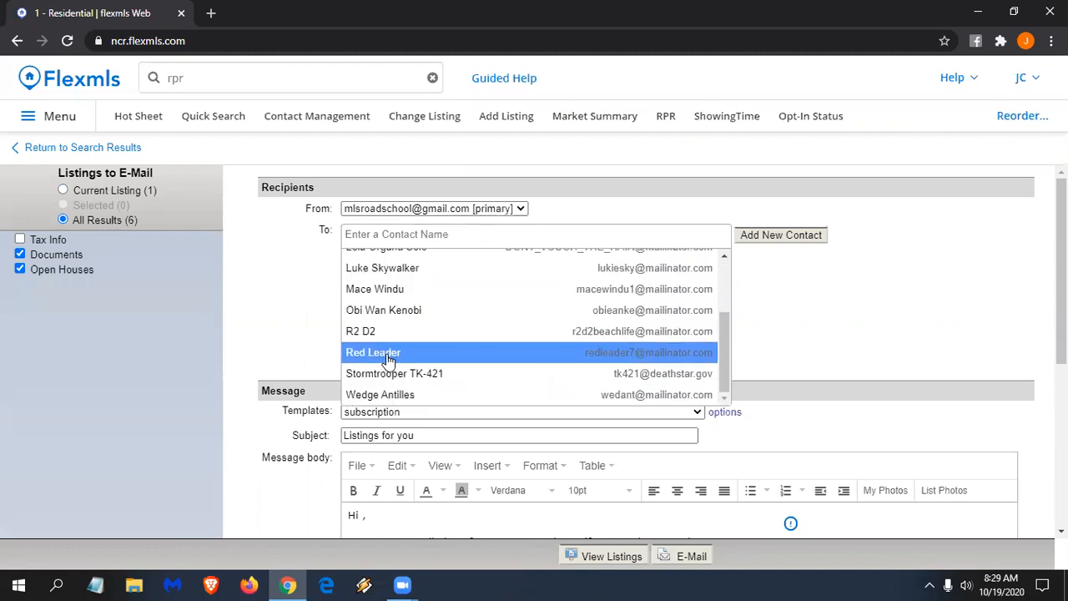
left_click(388, 359)
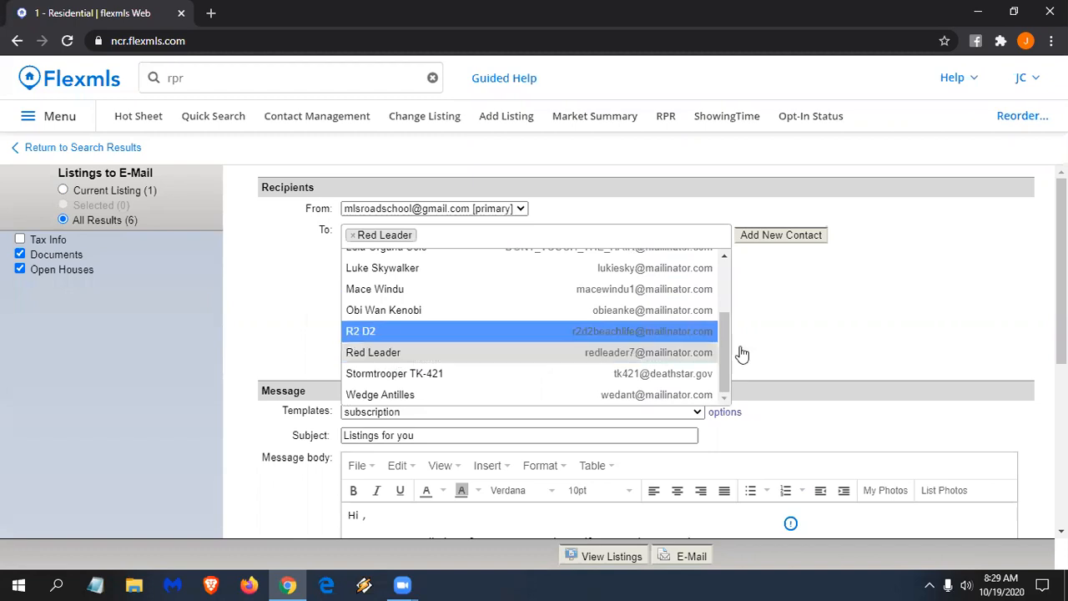
left_click(658, 375)
- Add the recipient's name after 'Hi', send the e-mail, and return to the search results
scroll(445, 415, "down", 2)
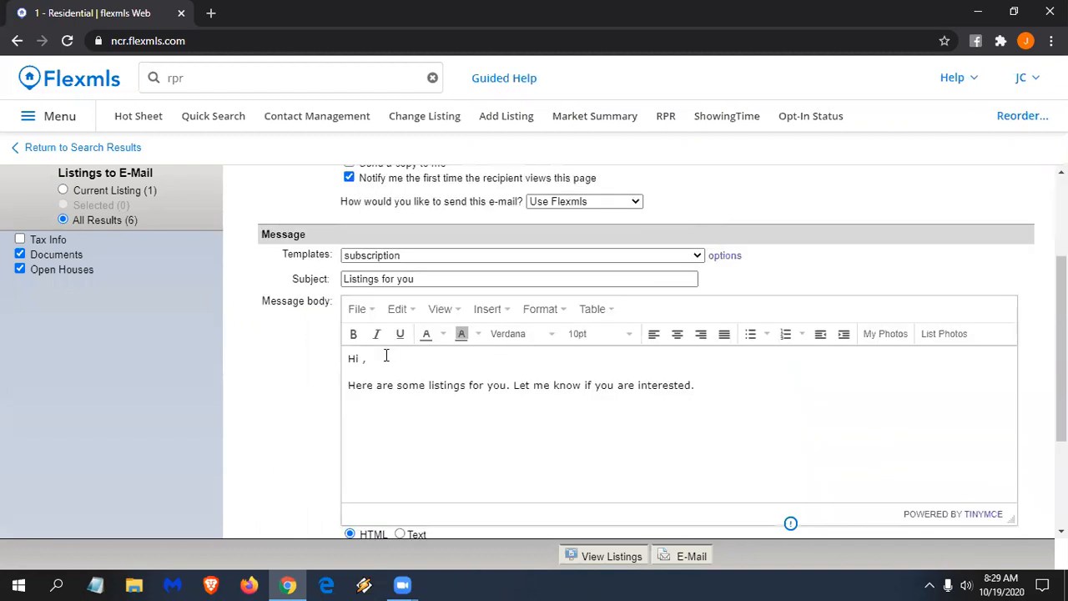
left_click(366, 357)
type("Red,")
scroll(710, 519, "down", 2)
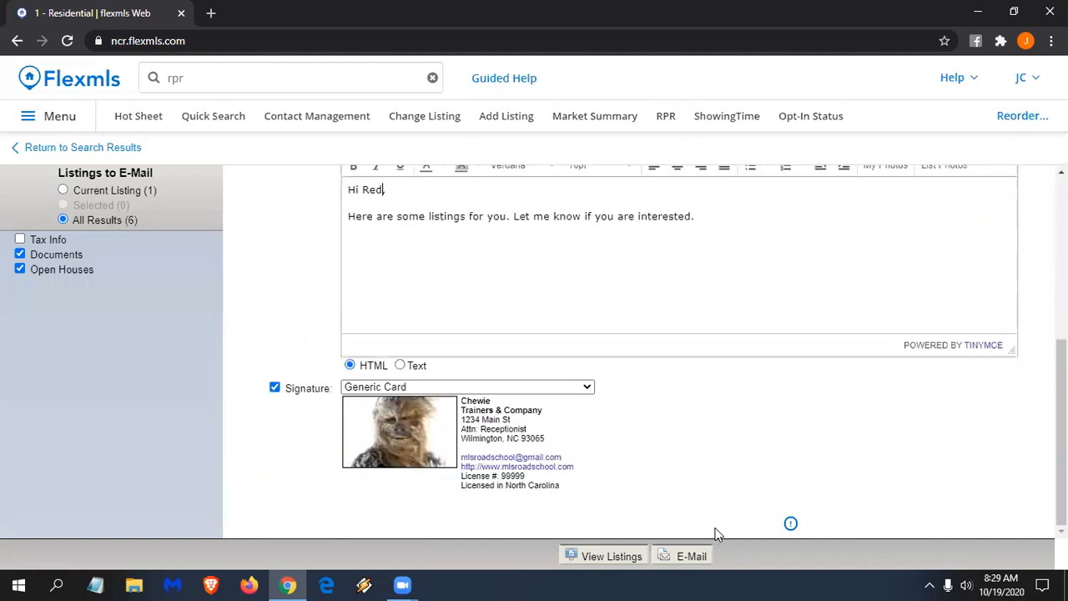
left_click(686, 564)
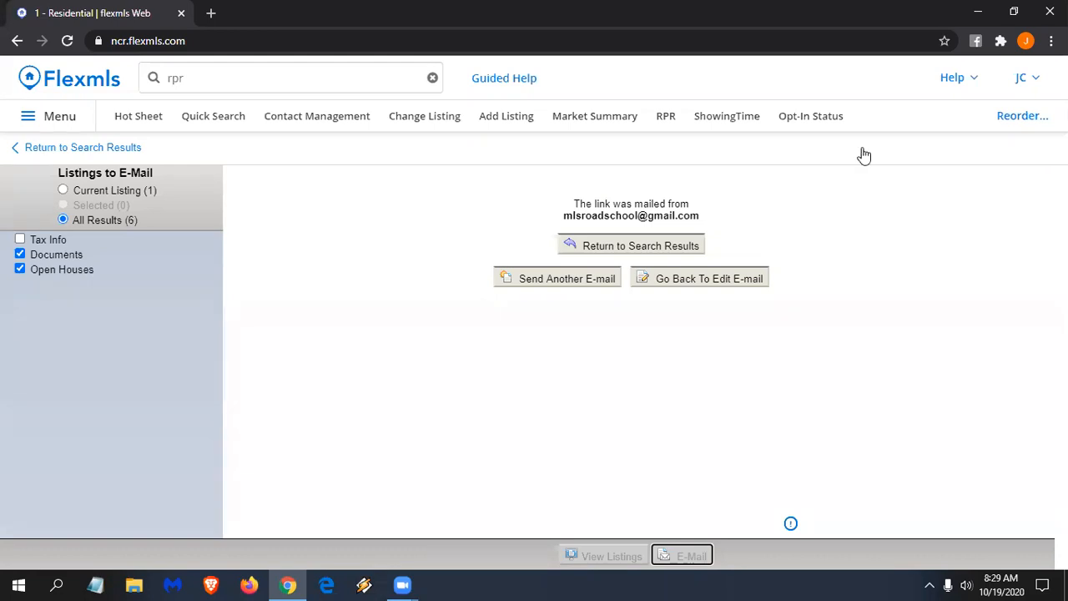
left_click(78, 149)
left_click(243, 79)
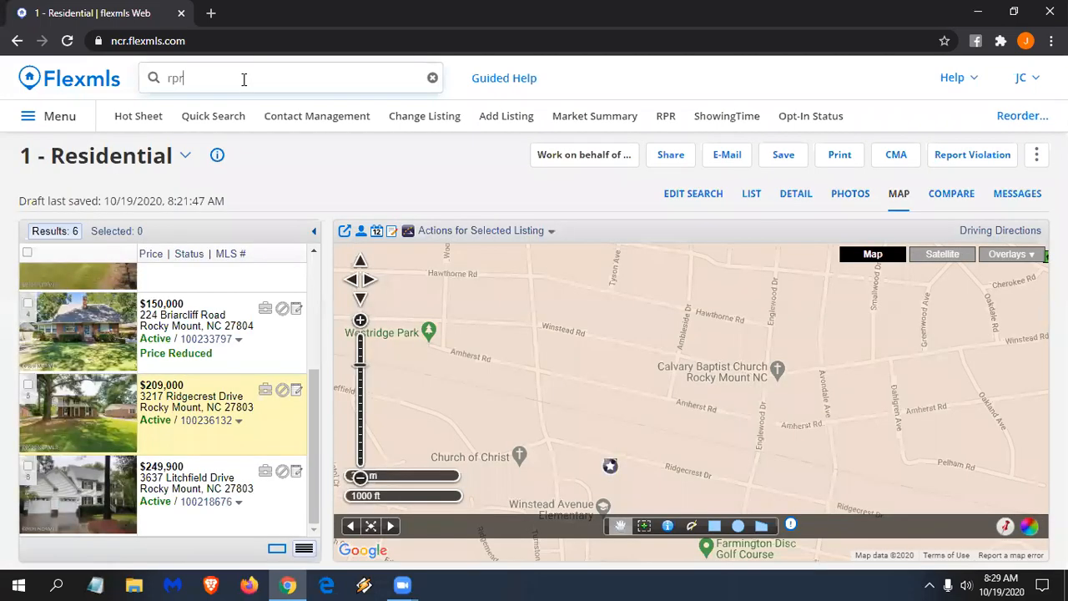
- Clear the quick search and start a saved search named with a contact's name plus '- 150+ Rocky Mount'
key("BackSpace")
key("BackSpace")
key("BackSpace")
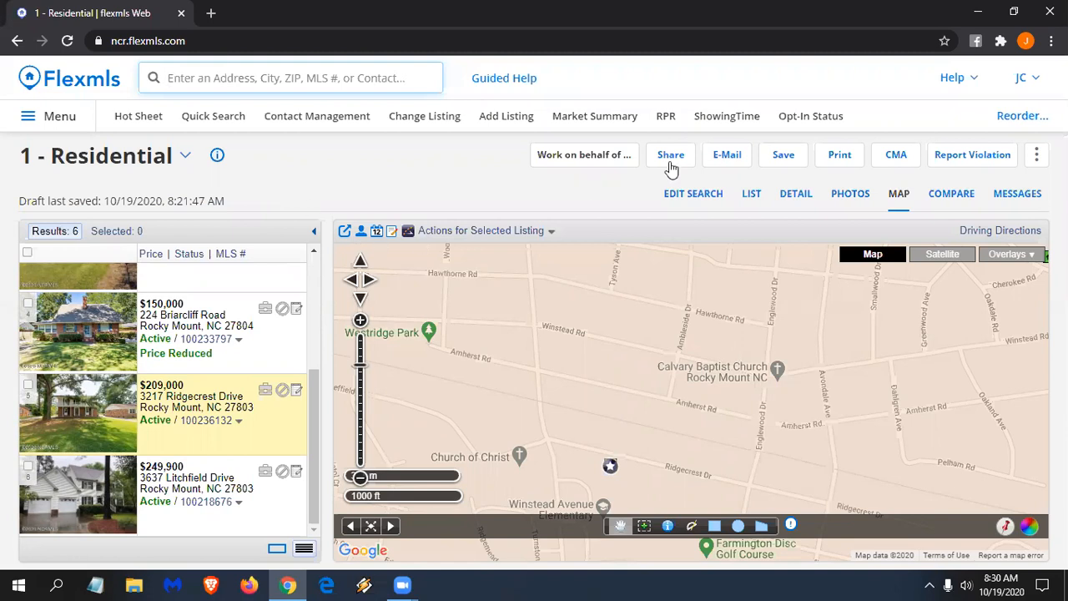
left_click(784, 157)
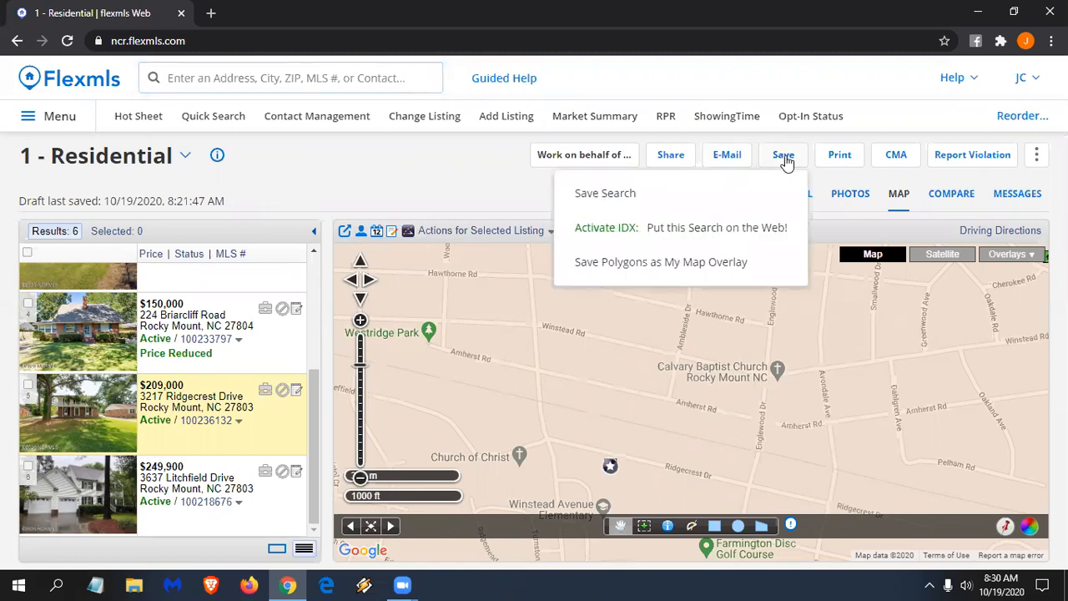
left_click(607, 197)
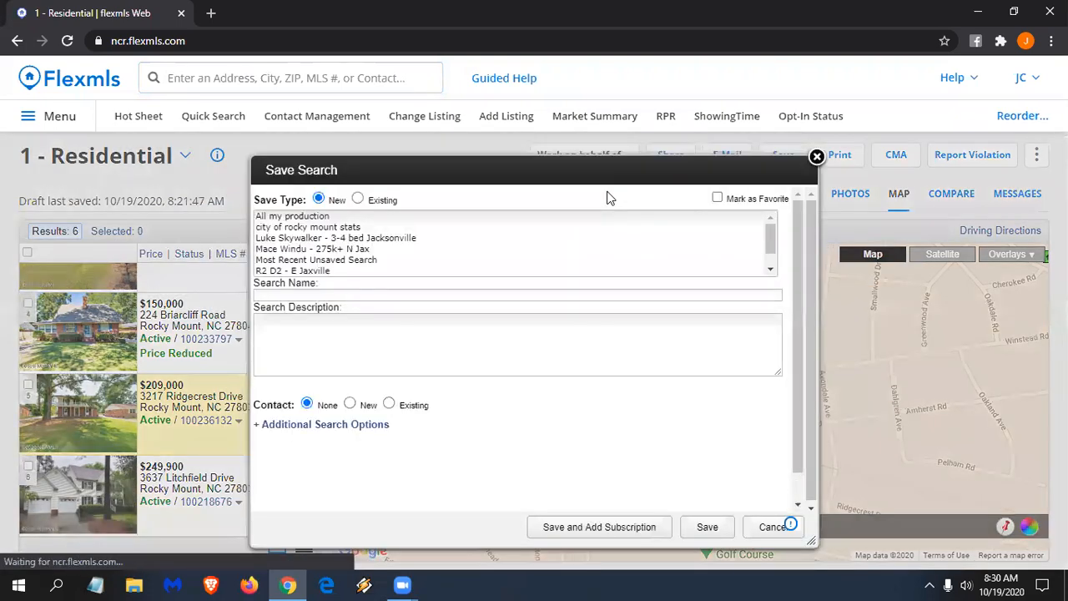
type("Ob")
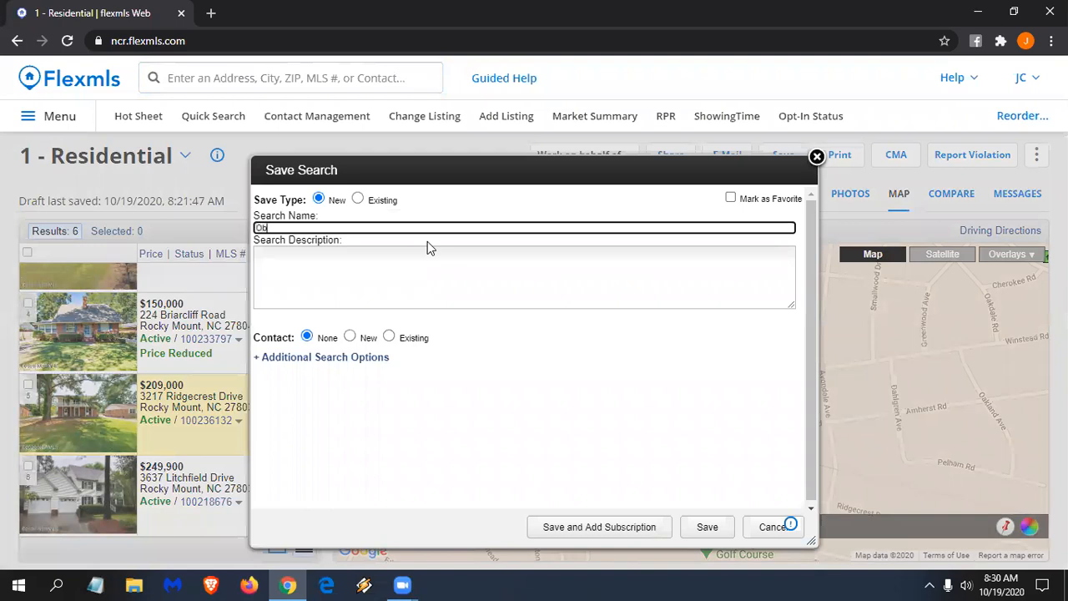
type("i Wan Kenobi - 150+ Rocky Mount")
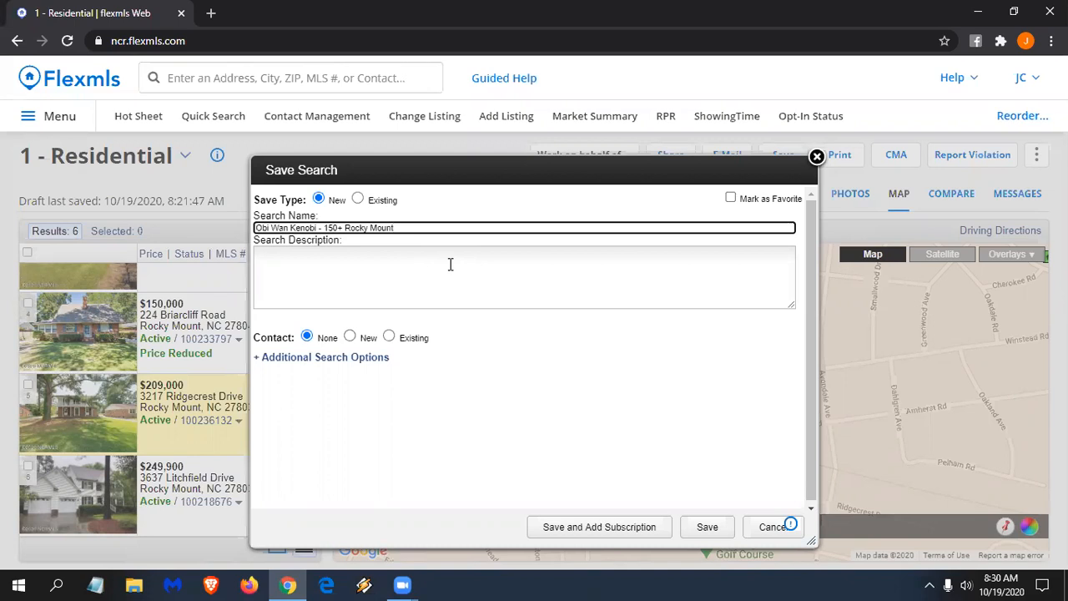
- Set Contact to Existing, browse the contact list, then replace the contact name in the search name
left_click(346, 290)
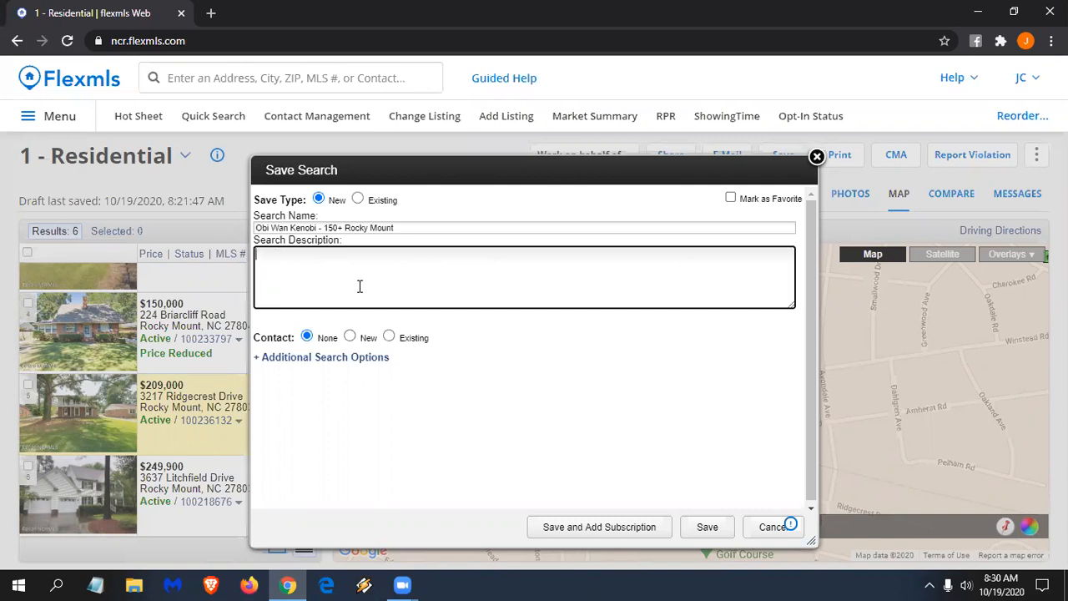
left_click(389, 336)
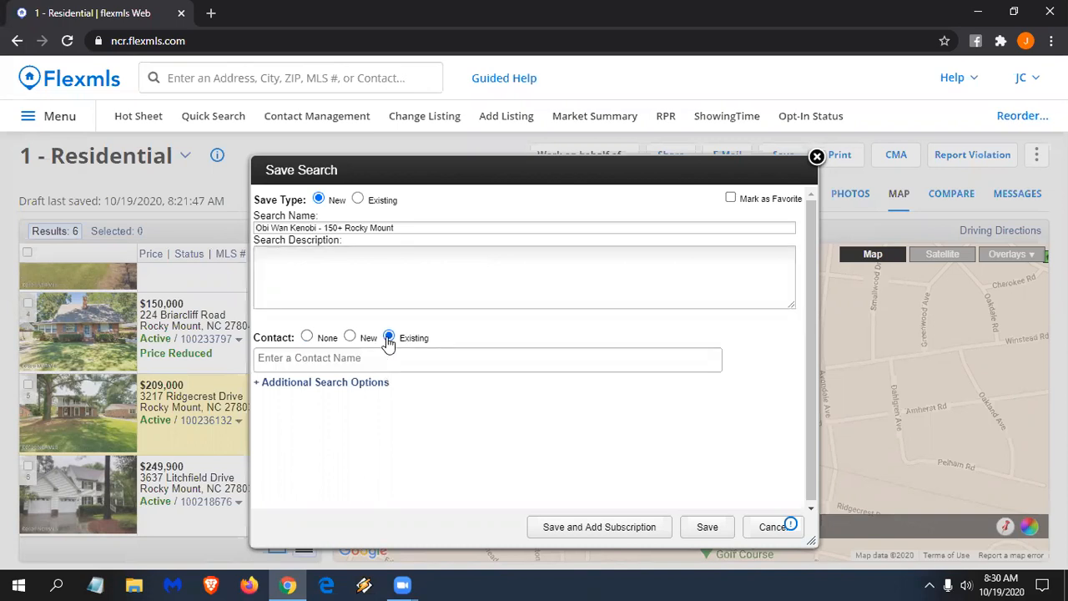
left_click(383, 357)
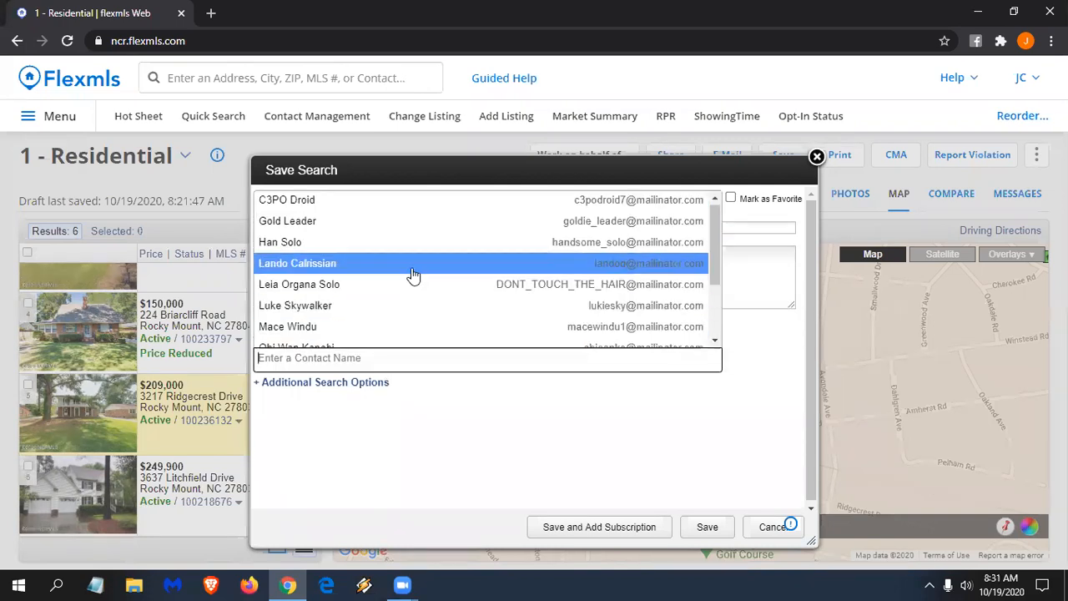
scroll(412, 276, "down", 2)
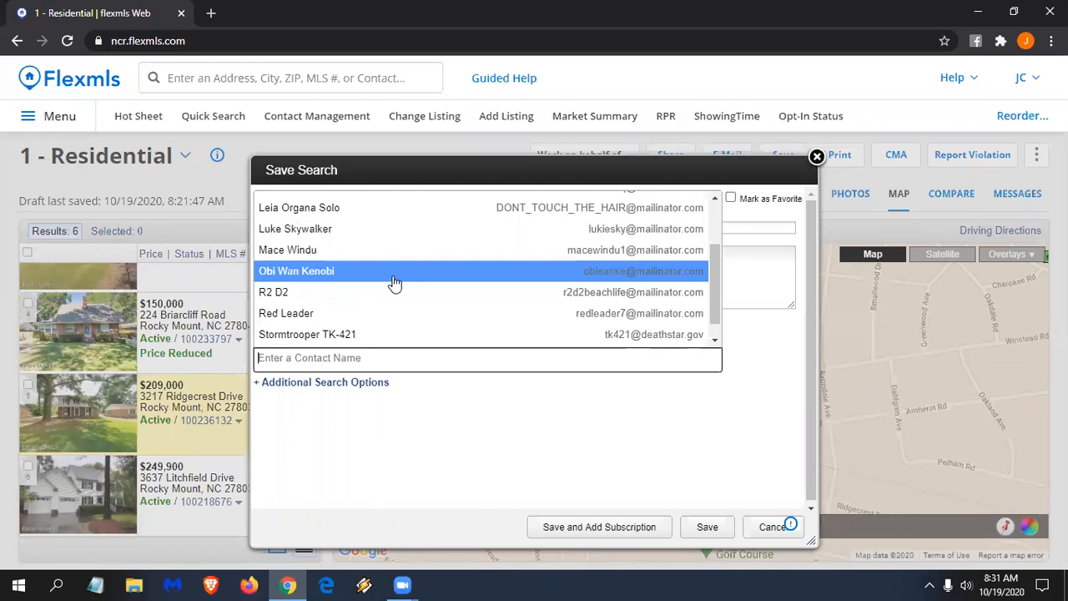
scroll(394, 284, "down", 1)
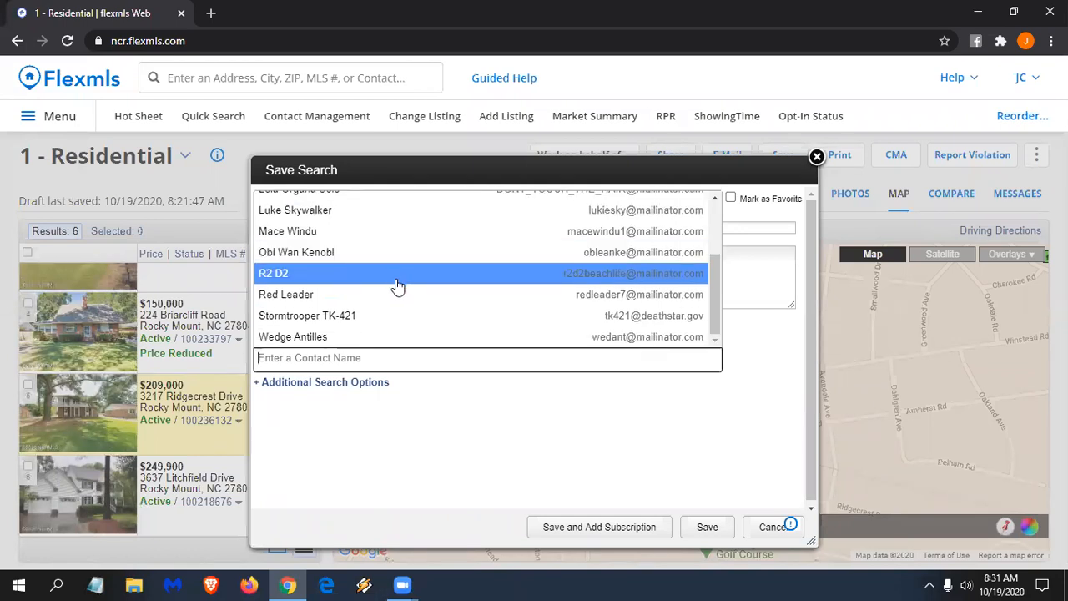
scroll(392, 317, "up", 2)
left_click(322, 227)
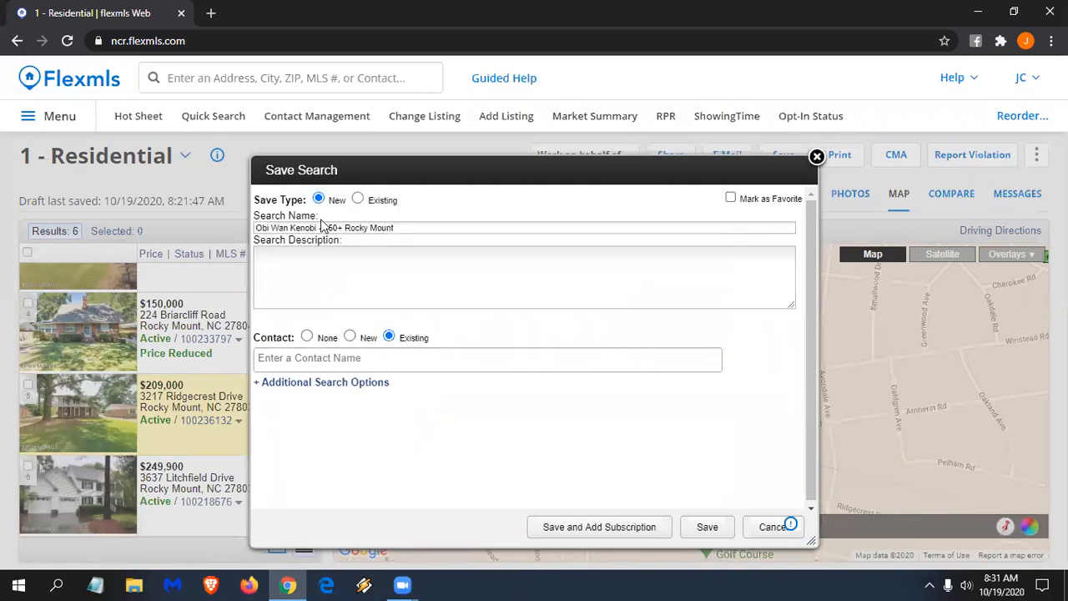
left_click_drag(317, 227, 268, 218)
type("Je")
type("ff Pork")
type("ins")
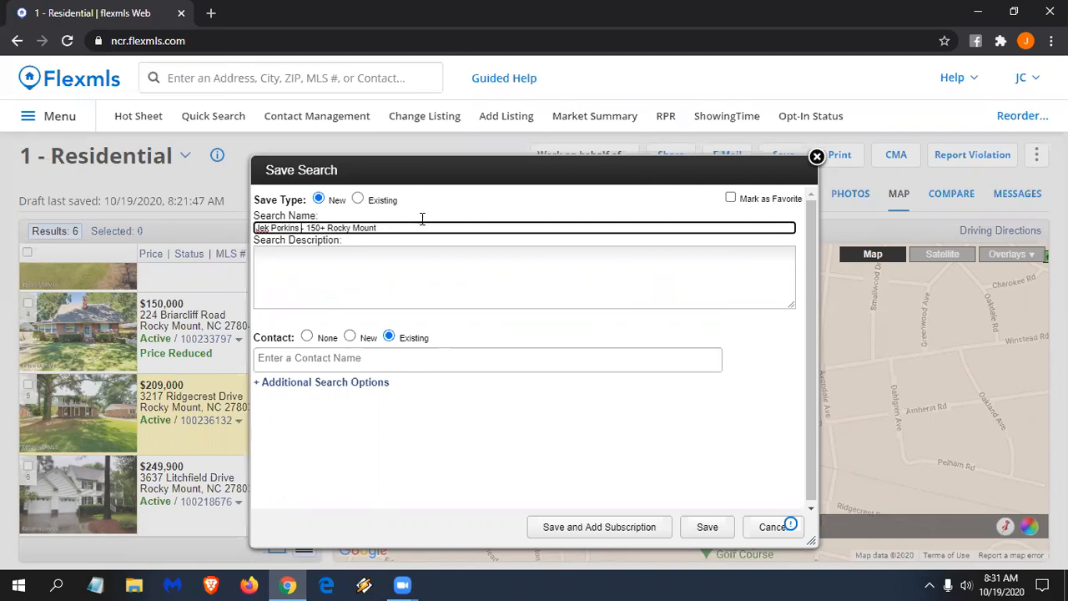
- Link a new contact with its display name and e-mail address, and enable a portal account
left_click(350, 335)
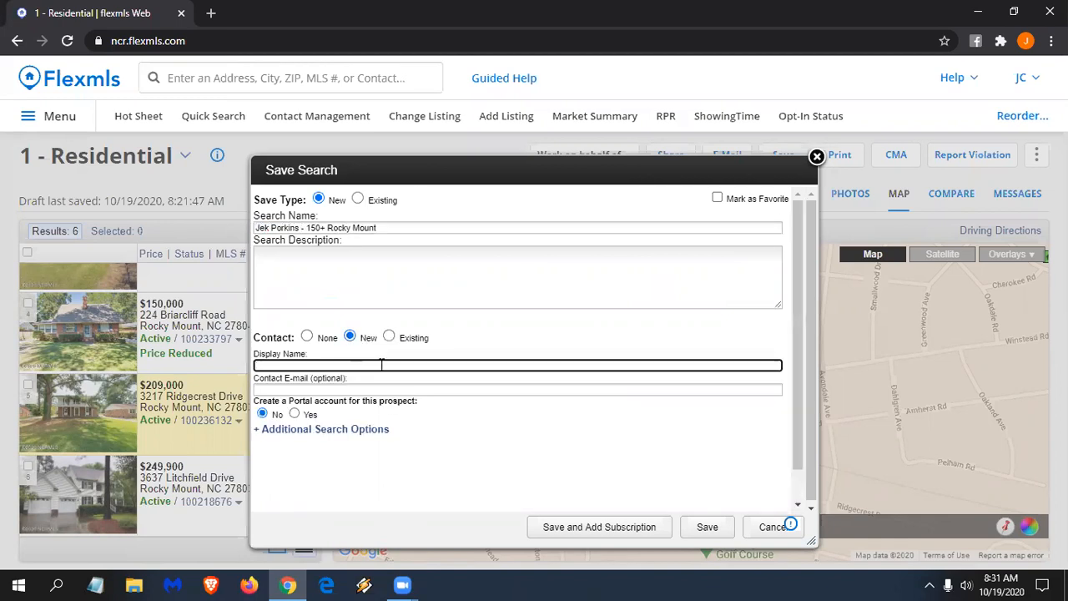
type("Jek Porkins")
key("Tab")
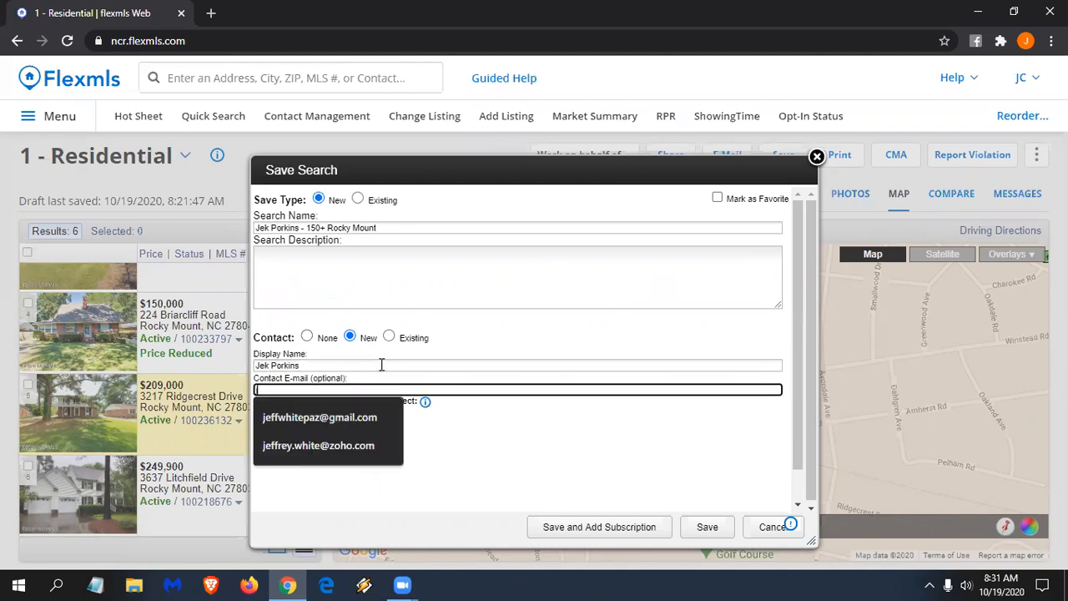
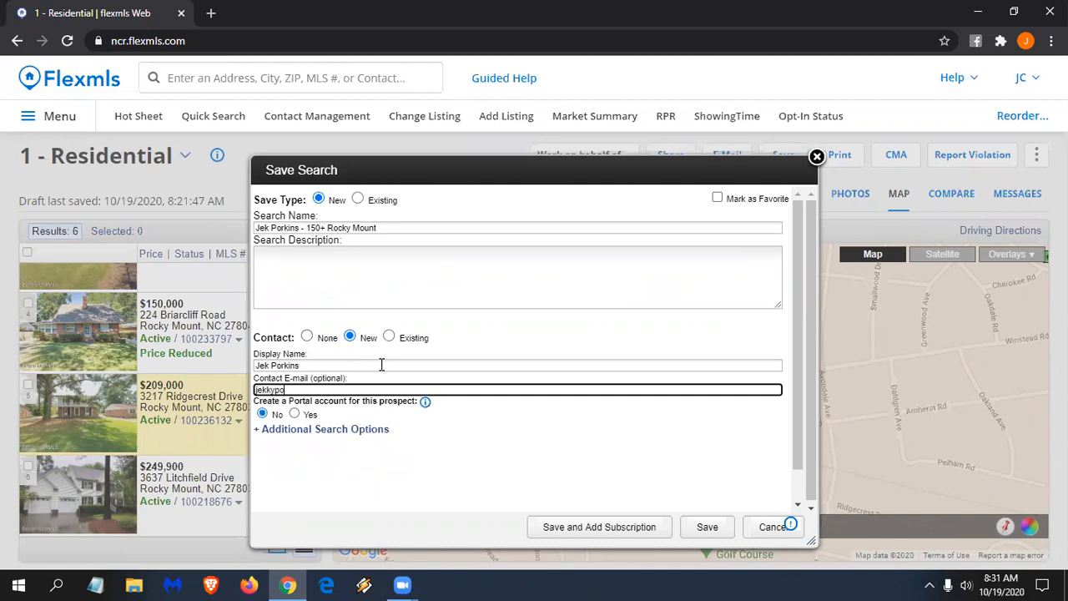
mouse_move(425, 404)
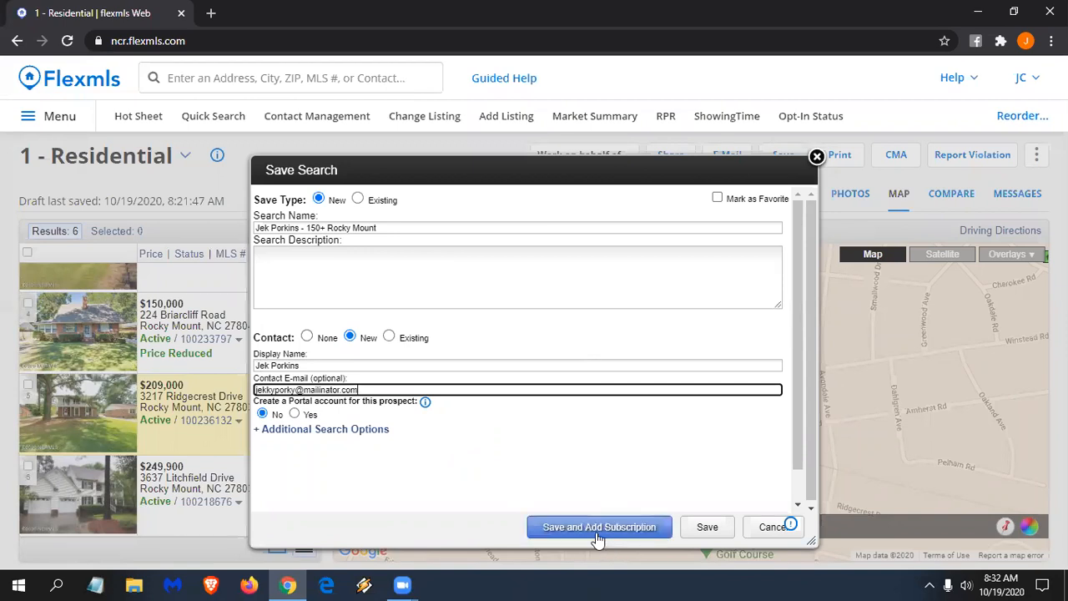
left_click(295, 414)
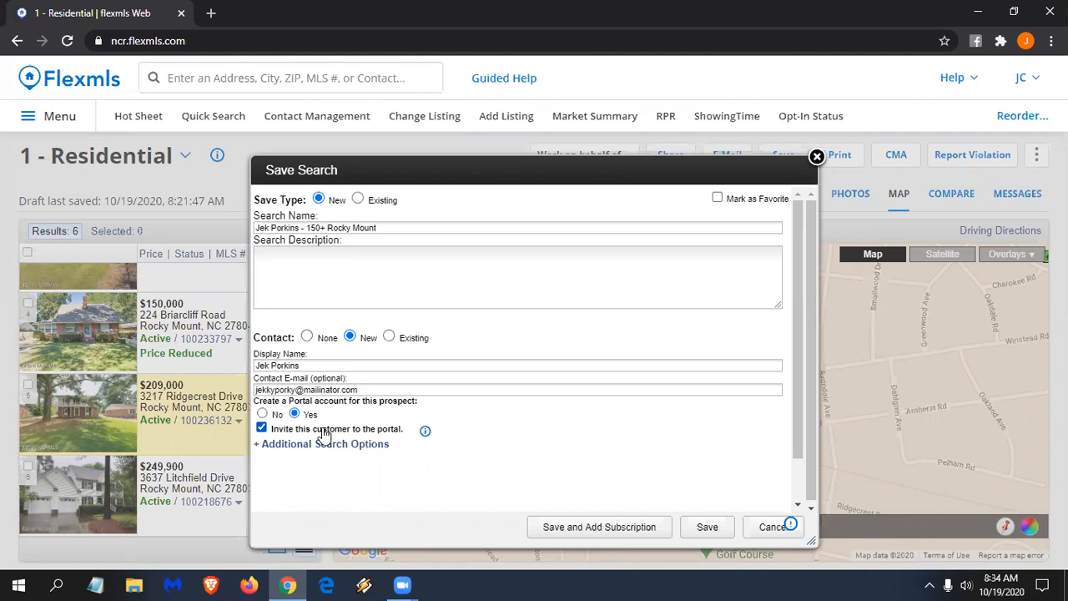
- Save the search and start a subscription, leaving yourself unchecked as a recipient
left_click(603, 529)
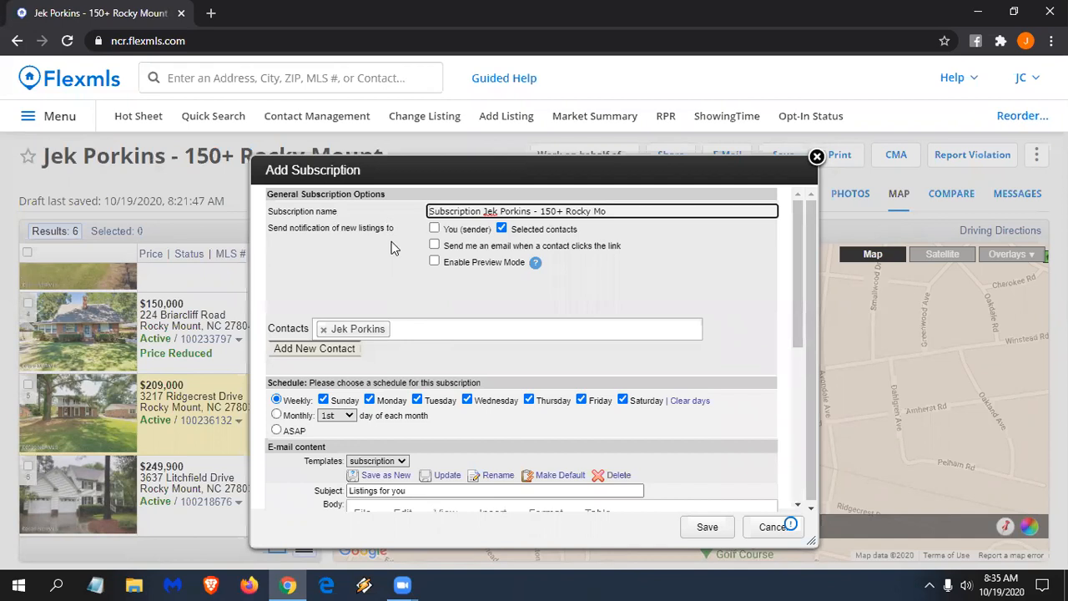
left_click(434, 229)
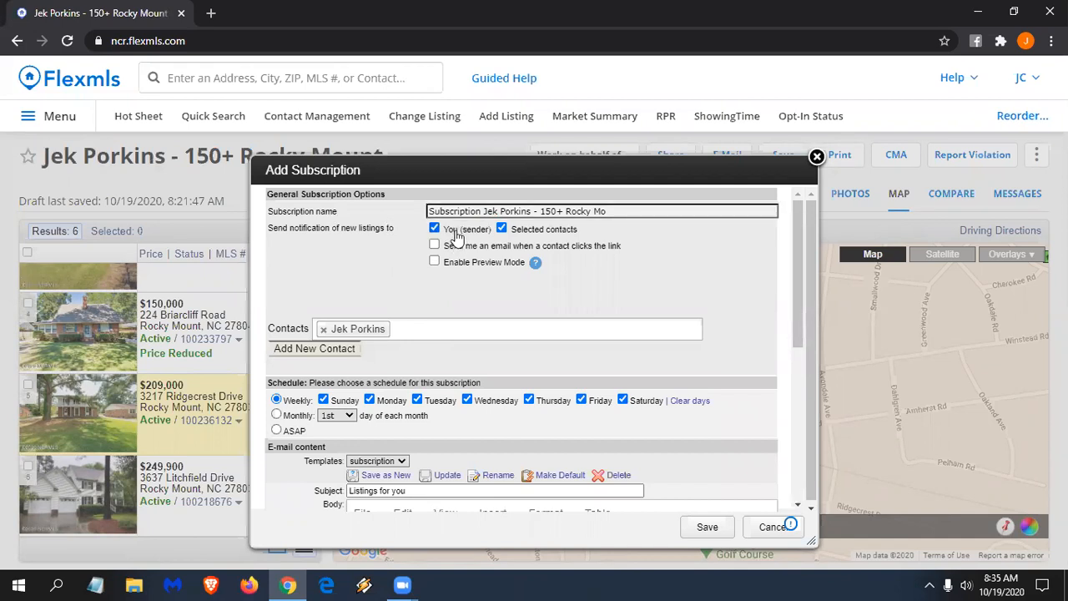
left_click(461, 232)
mouse_move(536, 263)
- Switch the subscription schedule from weekly to ASAP
scroll(489, 317, "down", 1)
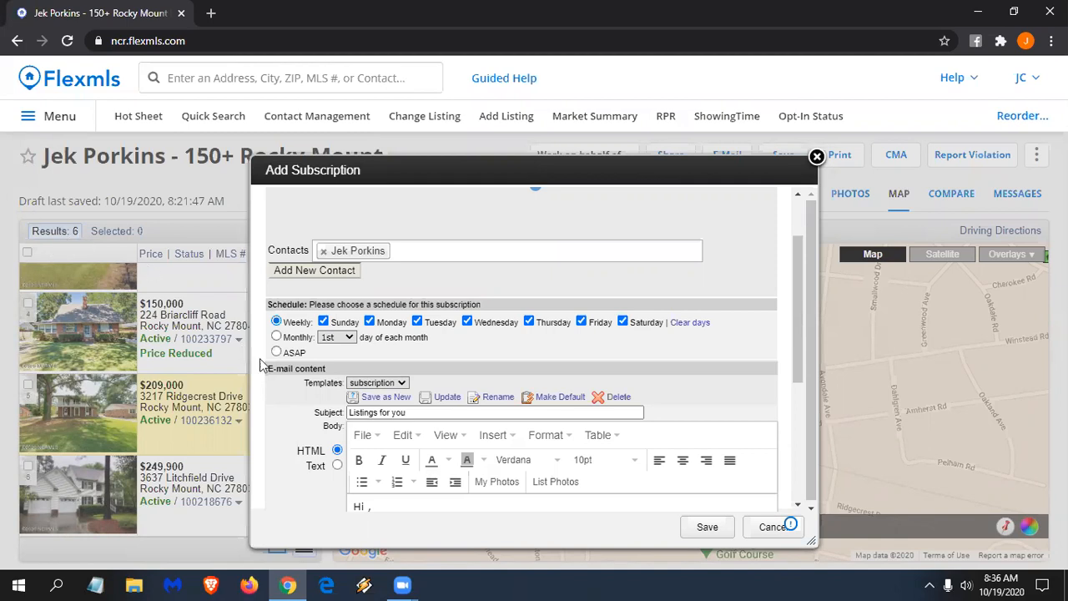
left_click(291, 354)
- Change the subscription schedule to Monthly, keeping the day at the 1st
left_click(299, 339)
scroll(408, 502, "down", 3)
scroll(406, 471, "up", 3)
- In a separate Subscriptions tab, switch the existing subscription to Monthly, save it, and close the tab
left_click(214, 80)
type("sub")
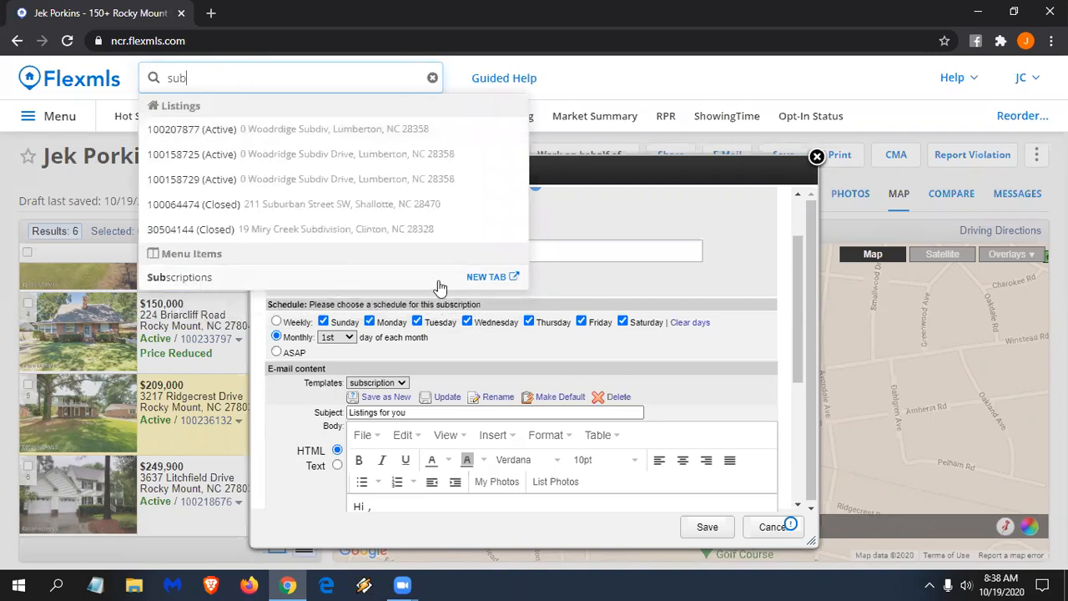
left_click(489, 277)
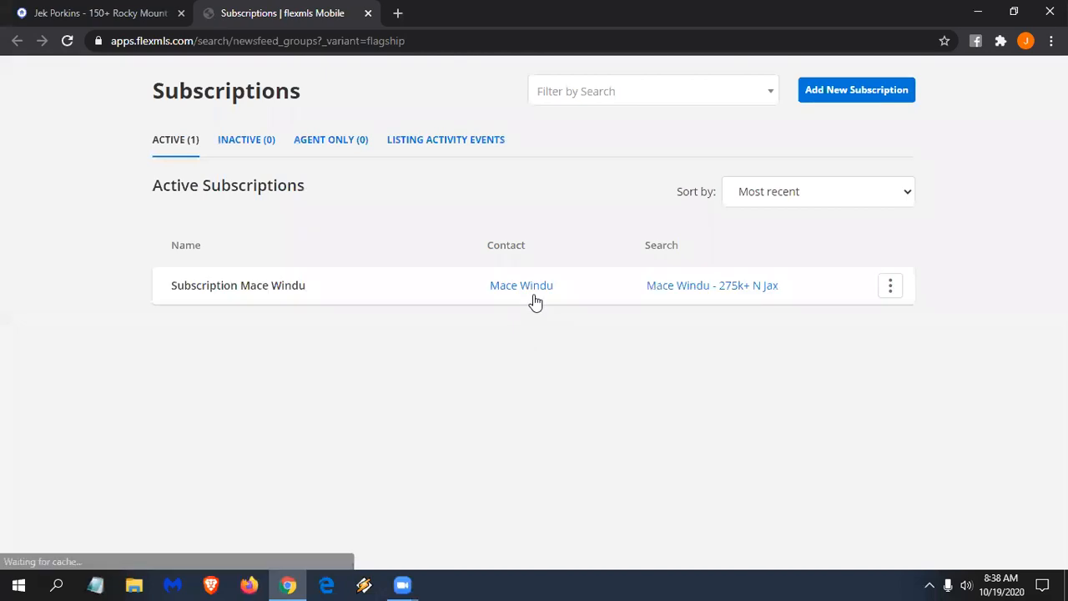
left_click(234, 291)
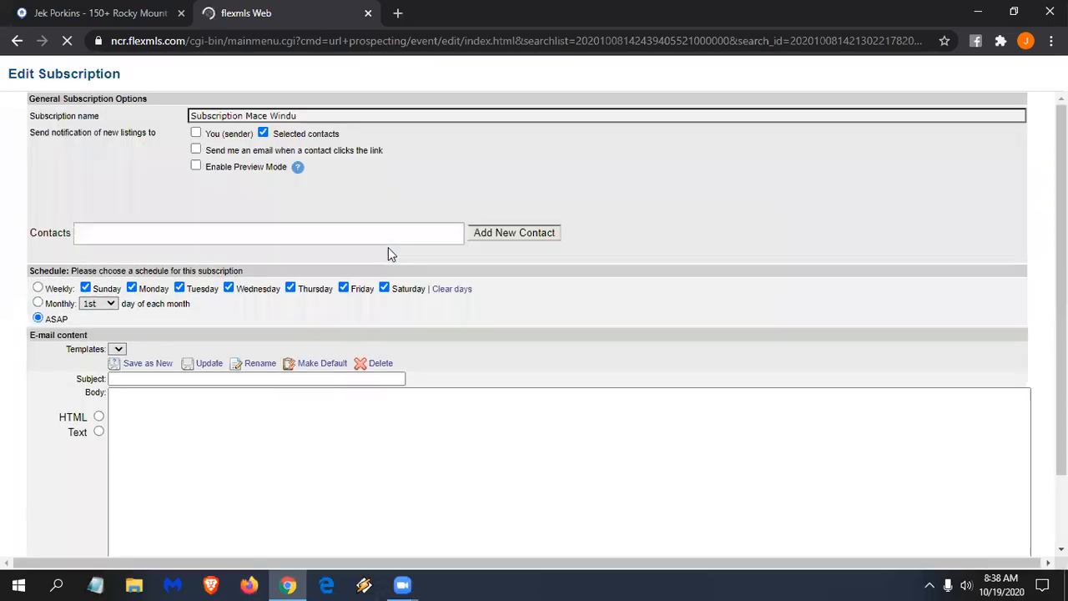
left_click(57, 304)
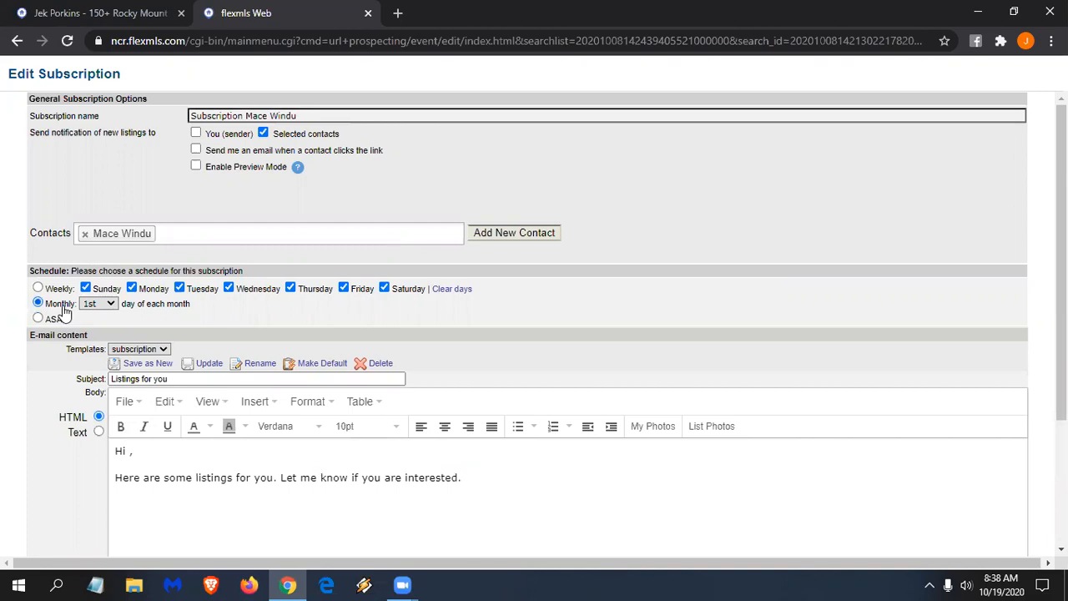
scroll(470, 323, "down", 2)
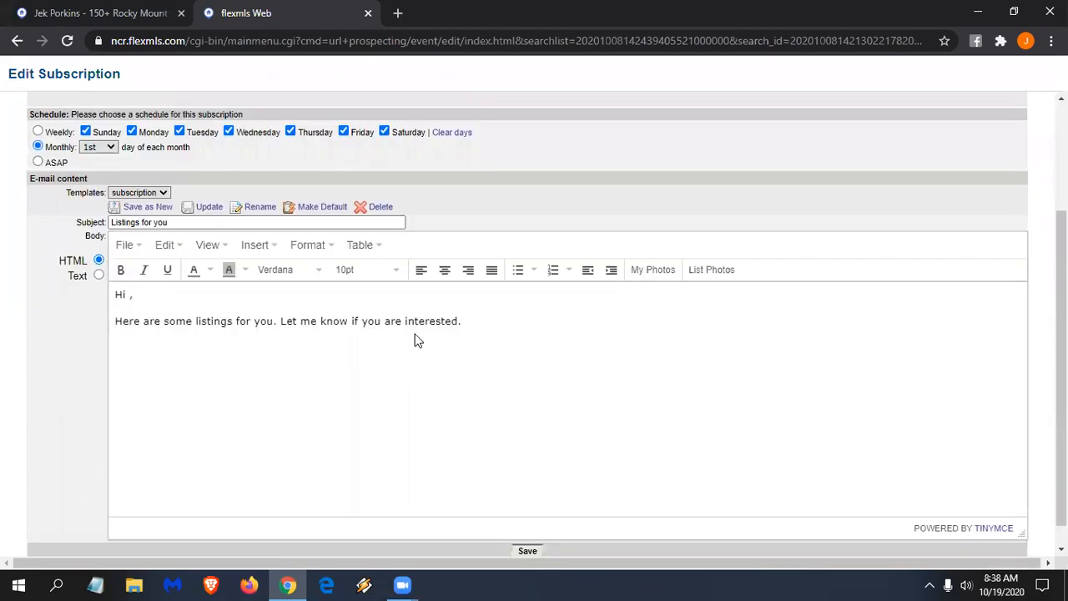
left_click(528, 552)
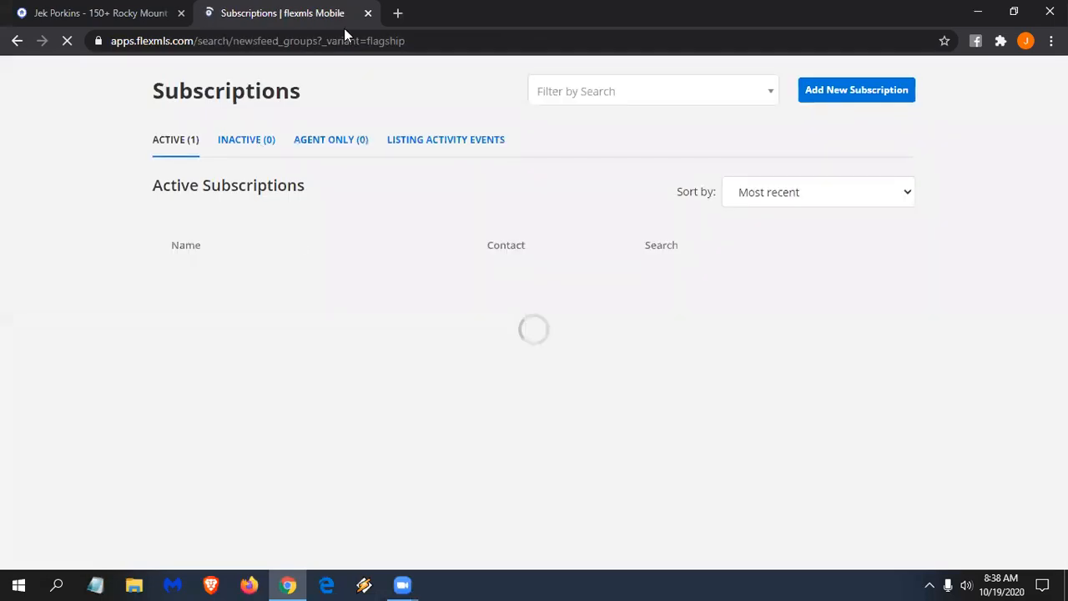
left_click(368, 14)
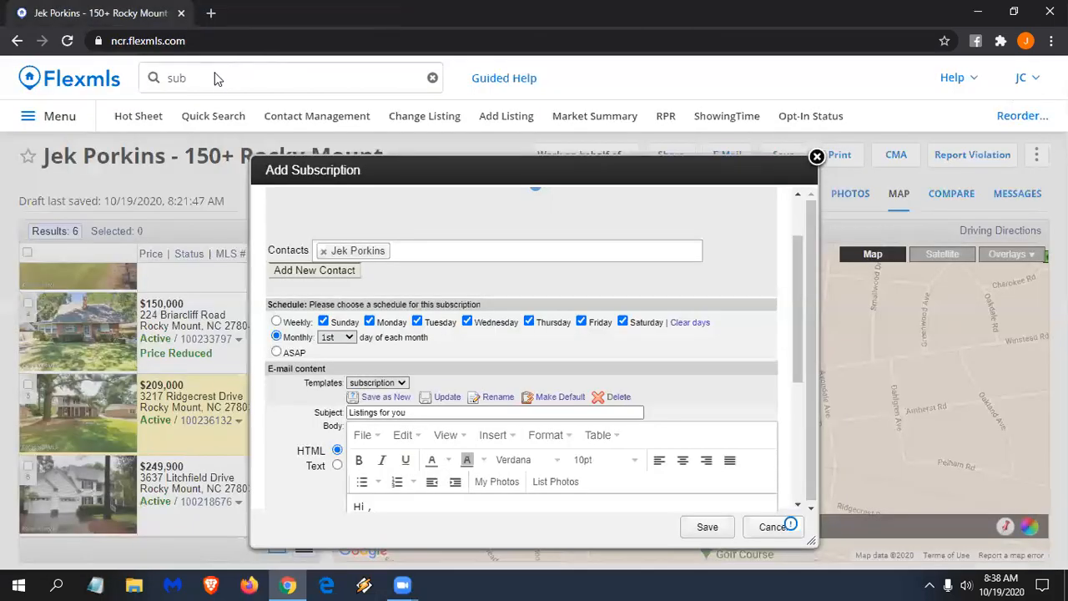
- Delete the existing email subject 'Listings for you'
left_click(181, 77)
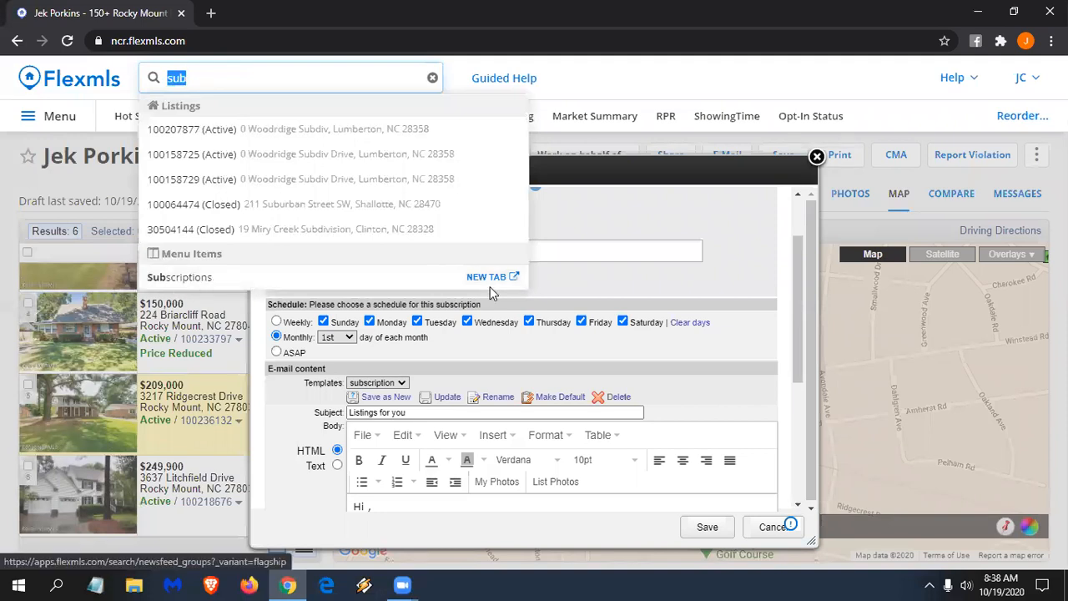
left_click_drag(420, 414, 302, 418)
key("BackSpace")
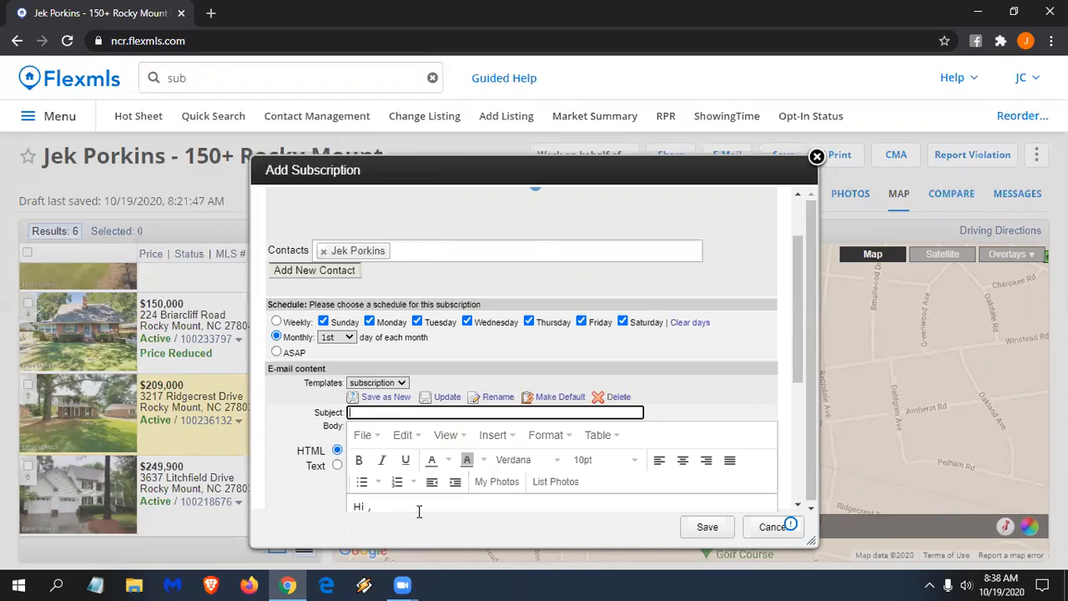
- Rewrite the body as 'Hi ,' followed by 'Here are some listings for you. Let me know if you are interested.'
left_click(372, 507)
scroll(372, 508, "down", 2)
left_click_drag(711, 352, 357, 325)
key("BackSpace")
type("Hi ,")
key("Return")
key("Return")
type("Here are some listings for you.  Let me know if you are interested.")
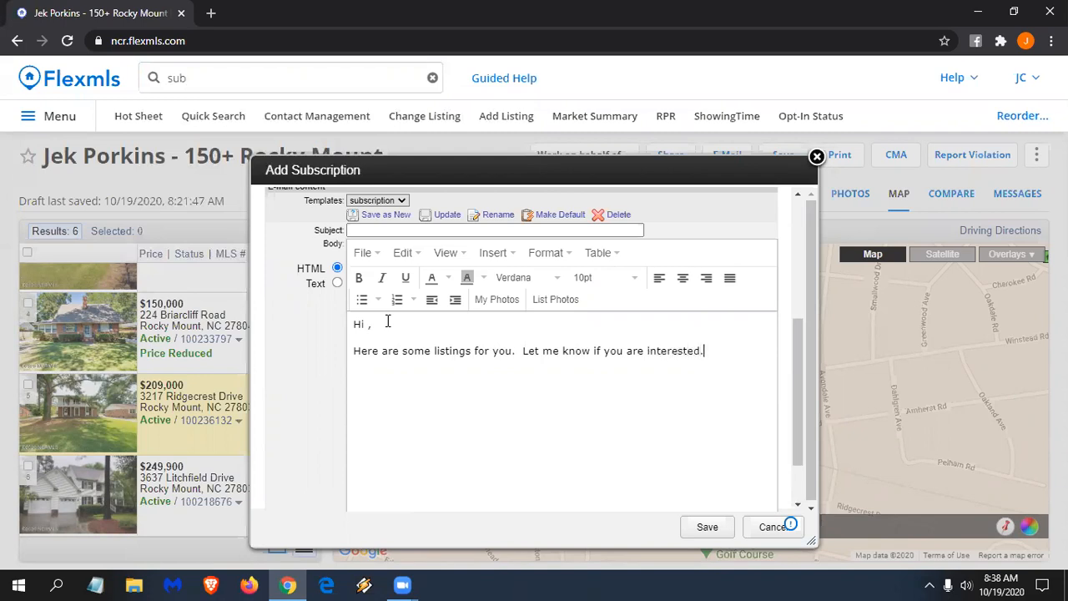
- Set the subject to 'Listings for you' from the suggestions
left_click(362, 232)
type("Listings for you")
left_click(379, 259)
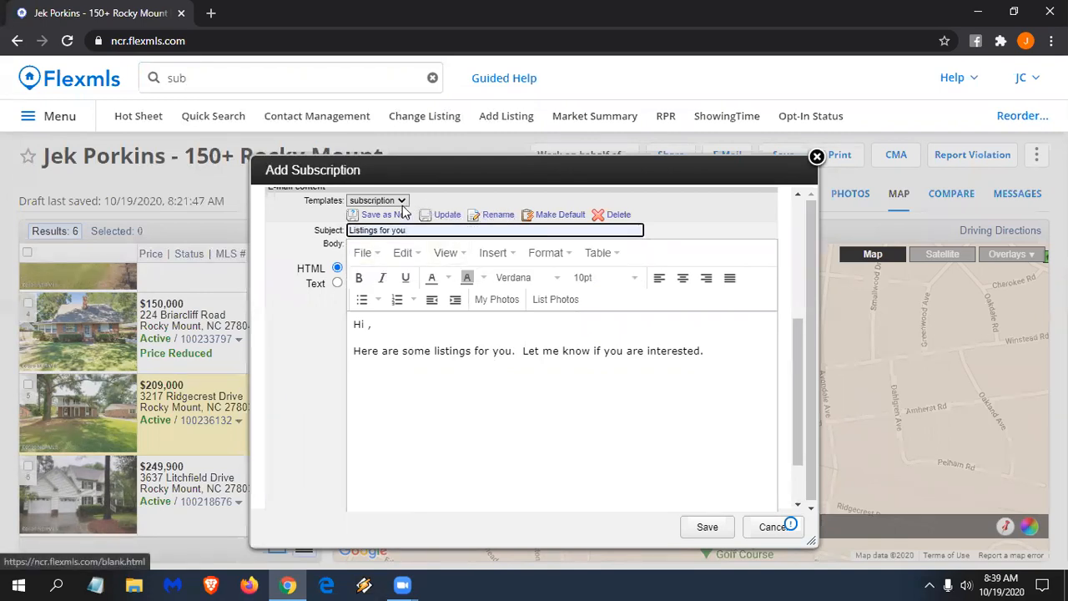
- Save the email as a new template named sub2 and make it the default
left_click(393, 216)
type("sub2")
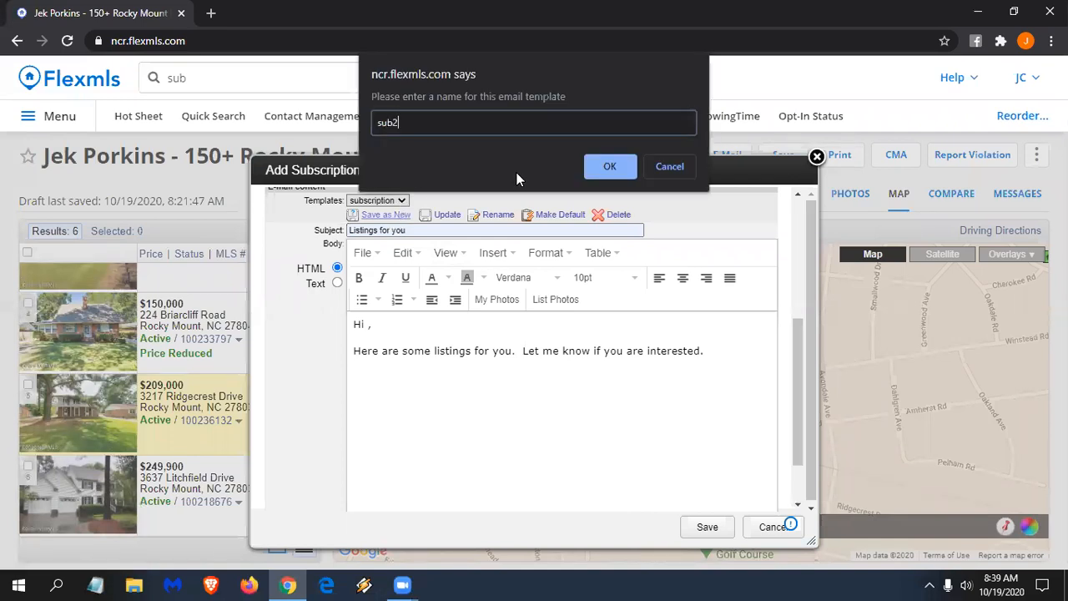
left_click(613, 167)
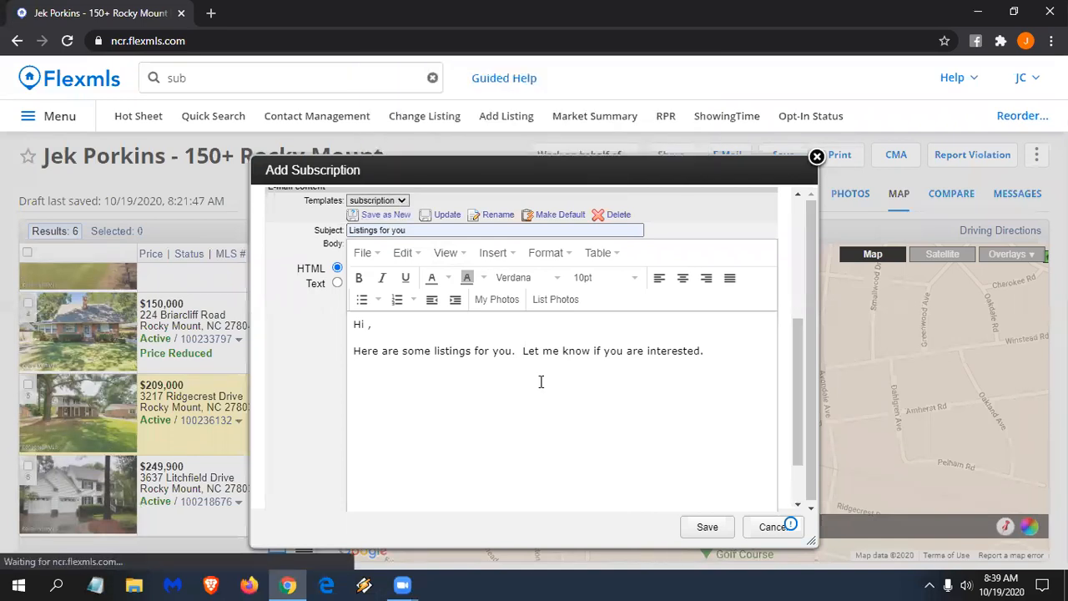
left_click(570, 219)
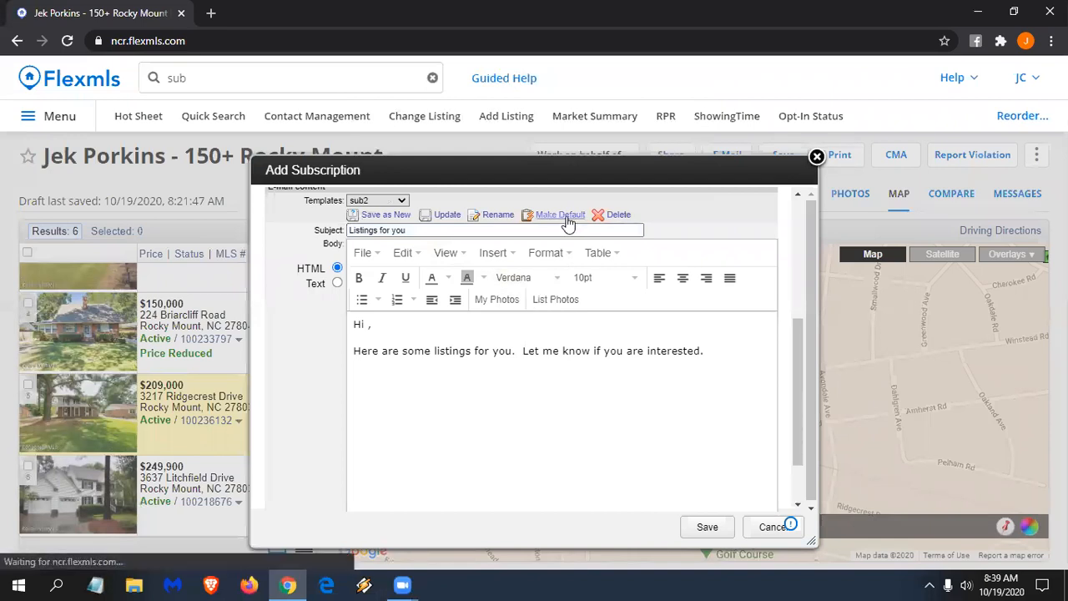
left_click(409, 201)
left_click(380, 234)
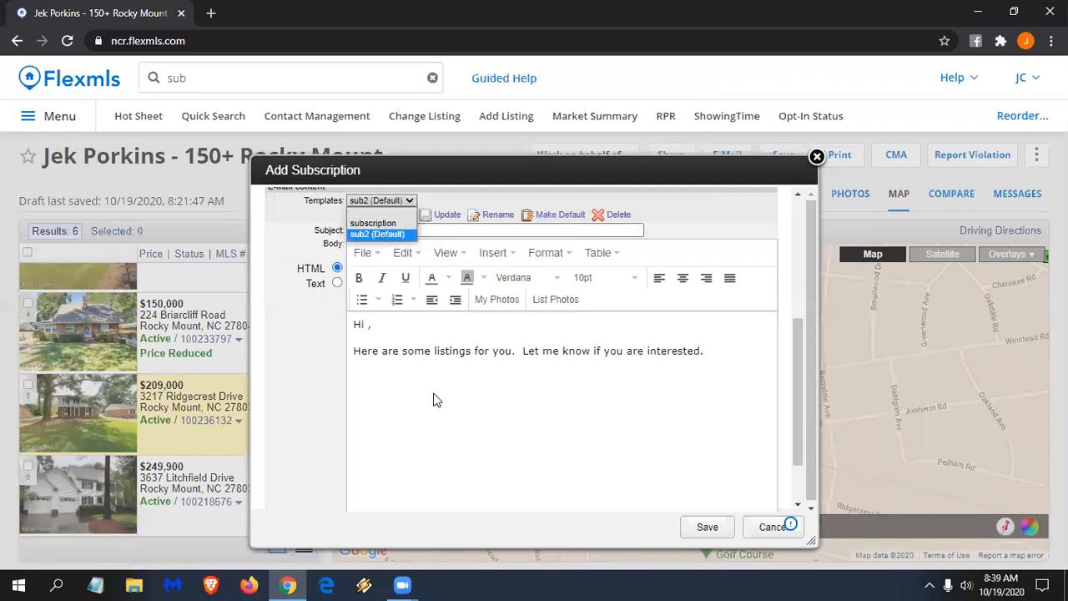
- Add the contact's first name after 'Hi' in the greeting
left_click(372, 324)
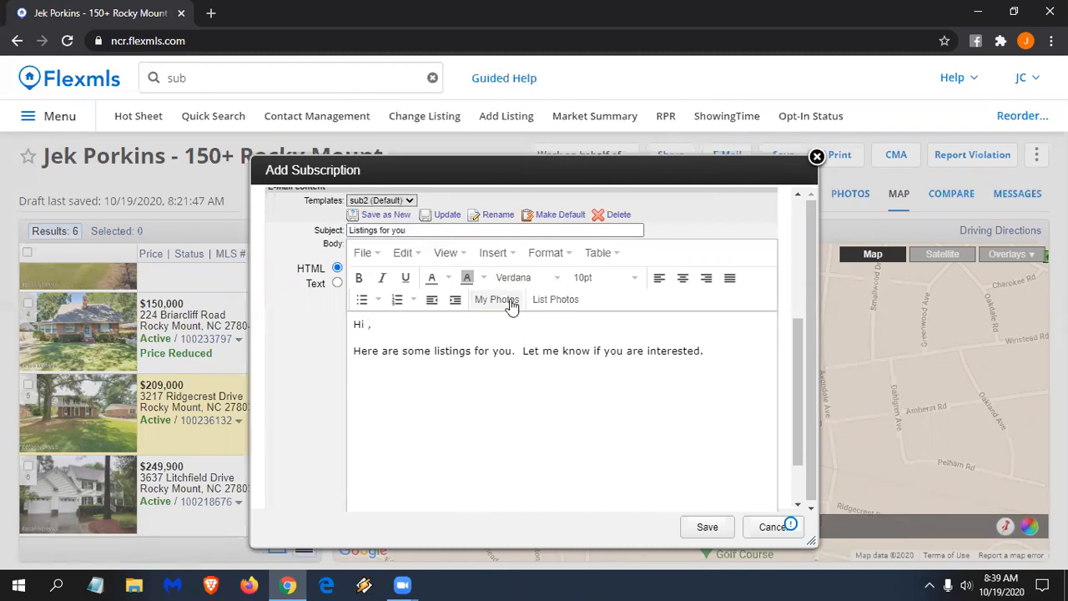
type("Jek")
scroll(378, 328, "up", 1)
scroll(453, 409, "down", 2)
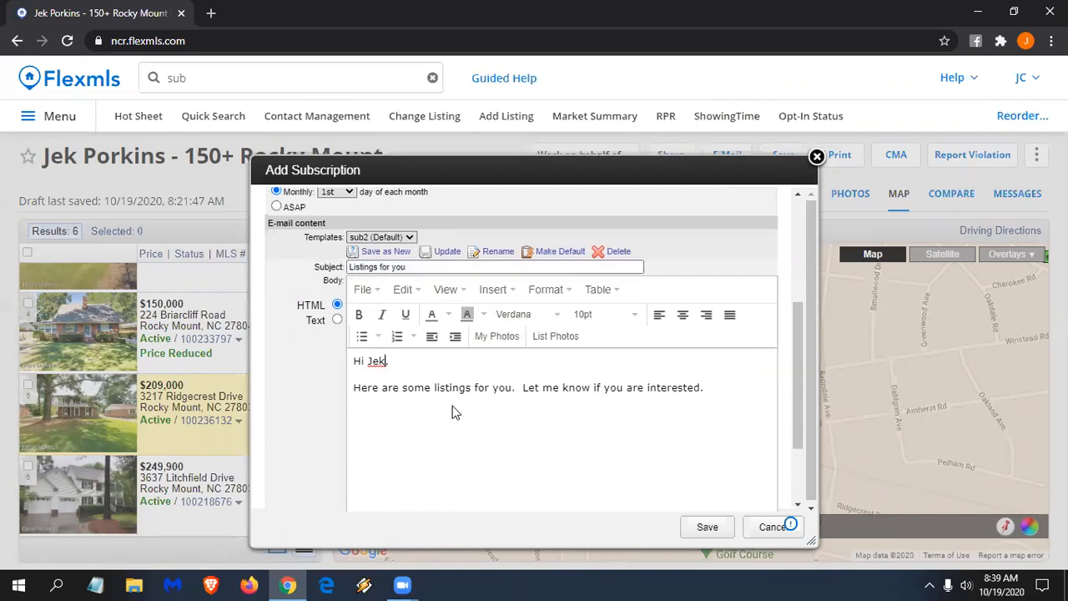
- Save the search with its subscription and dismiss the green saved confirmation
left_click(707, 526)
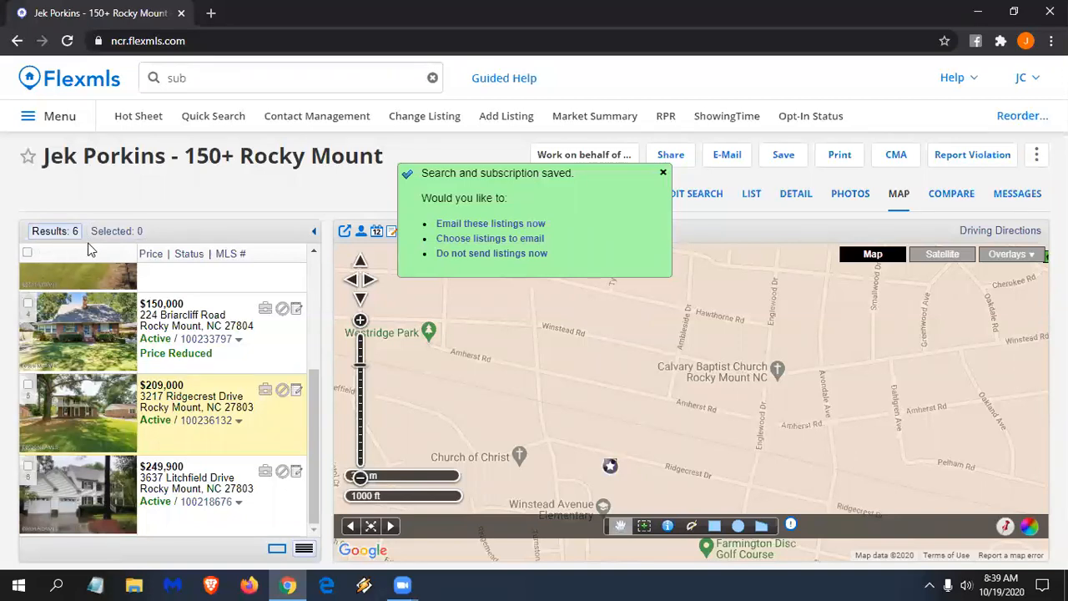
left_click(663, 173)
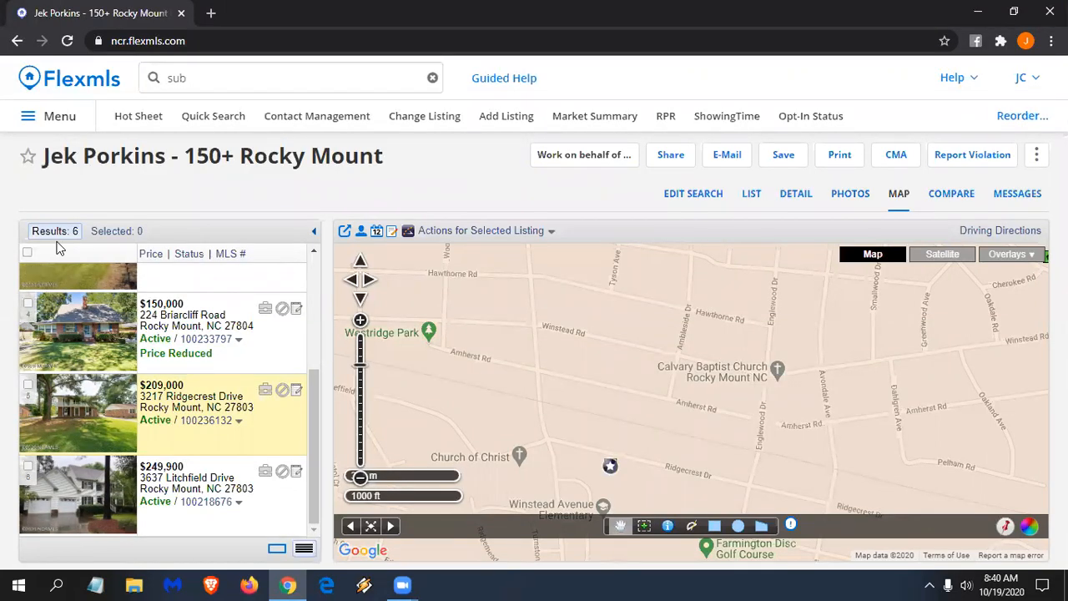
- In Firefox, open mailinator.com and enter the client's inbox name in its search box
left_click(250, 584)
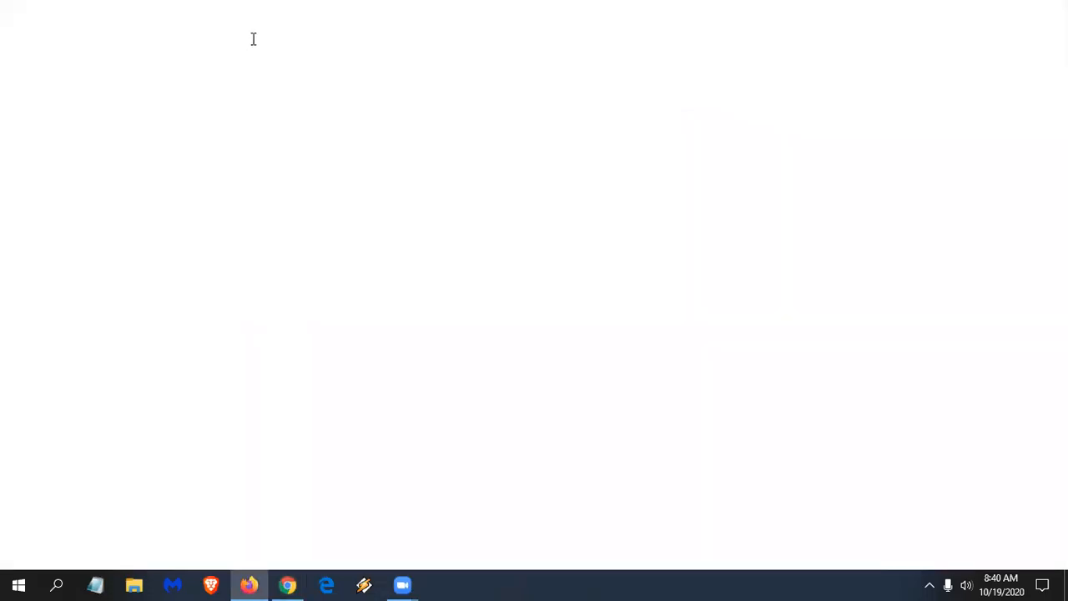
type("w")
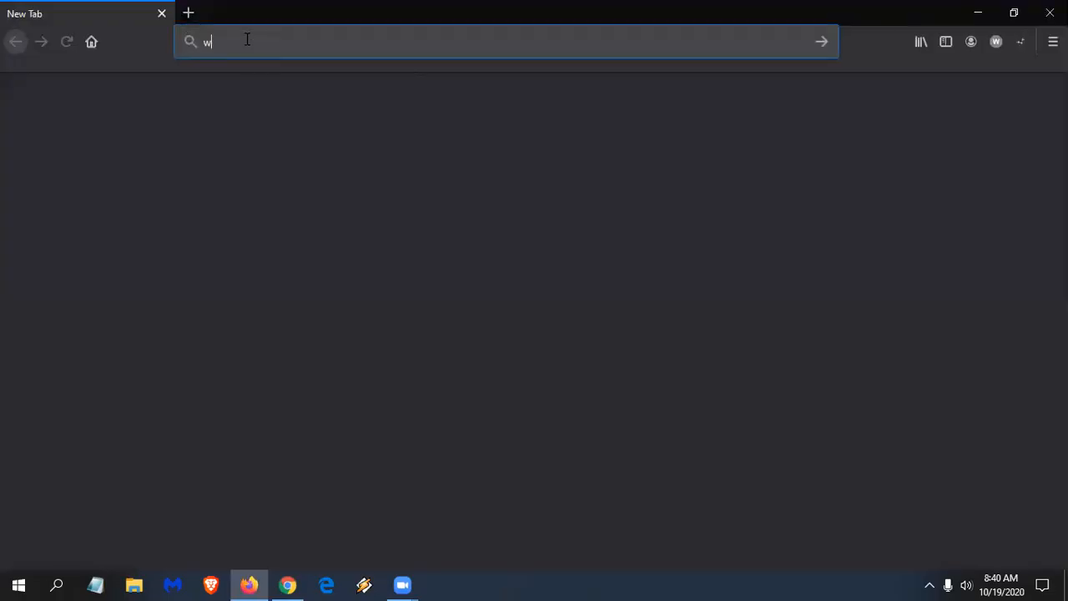
type("ww.mail")
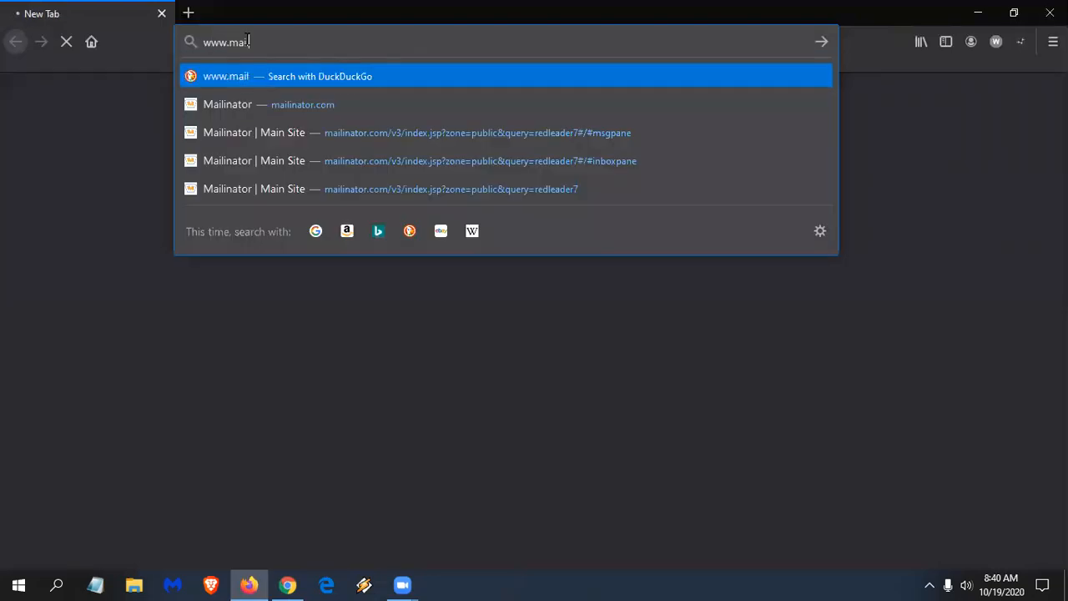
left_click(264, 107)
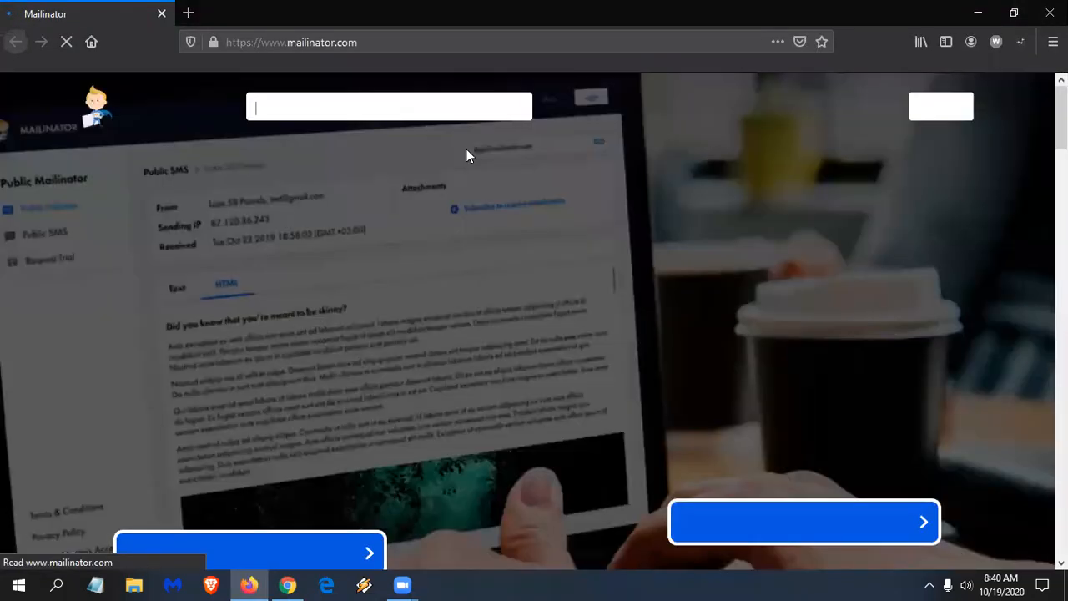
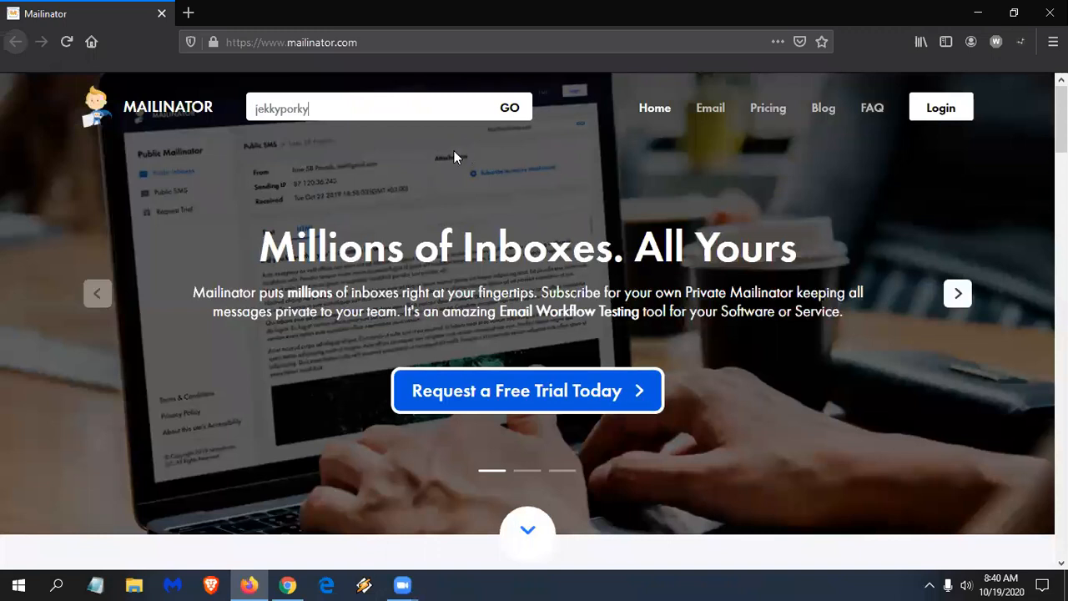
- Open the client's public inbox and read through the 'Welcome to your portal!' email
left_click(509, 111)
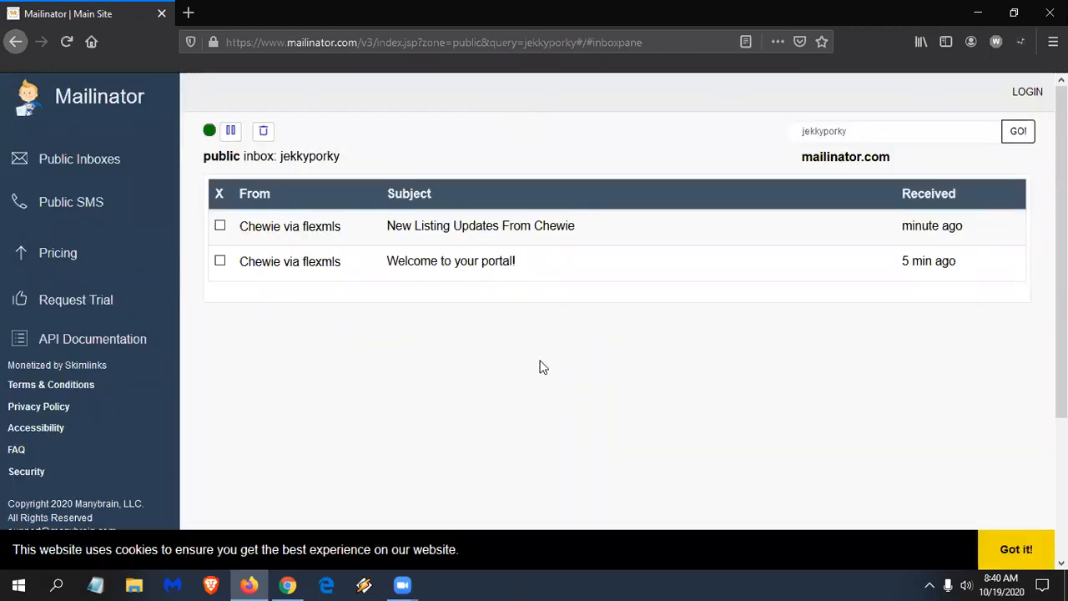
left_click(480, 267)
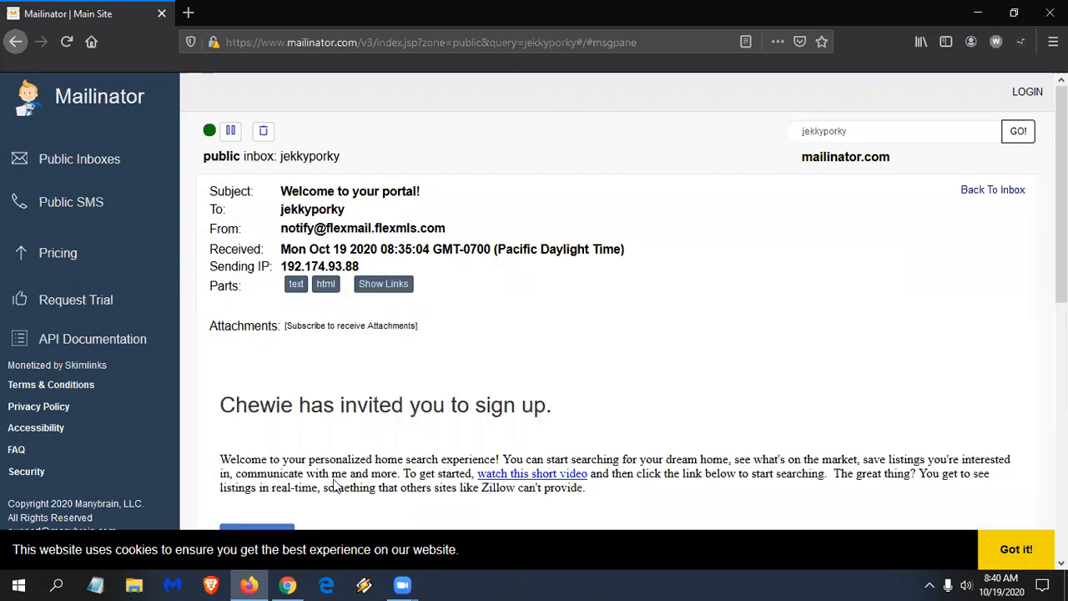
scroll(338, 486, "down", 2)
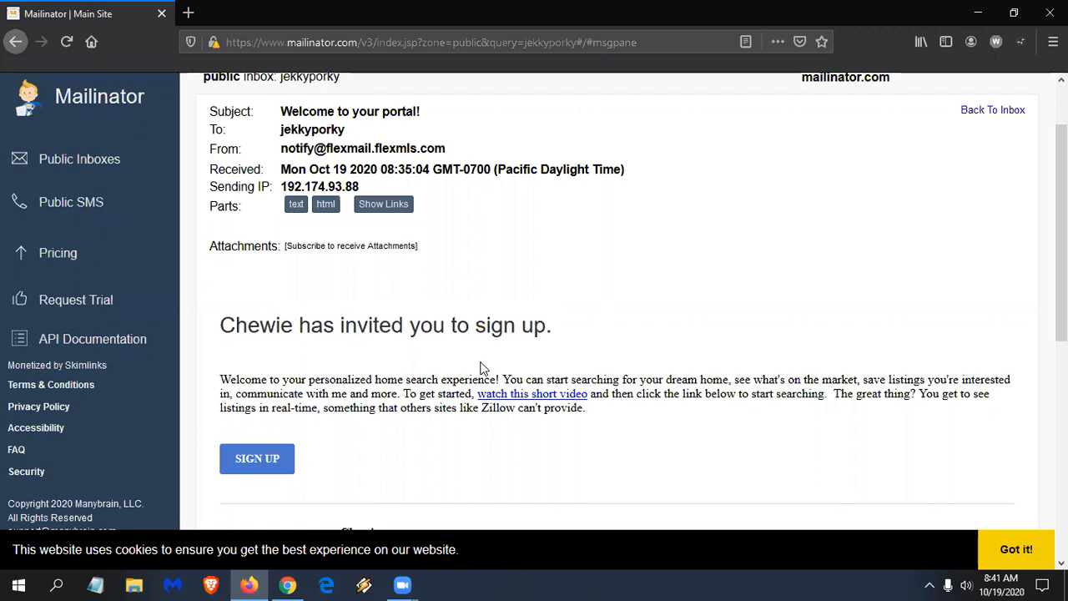
scroll(484, 369, "up", 2)
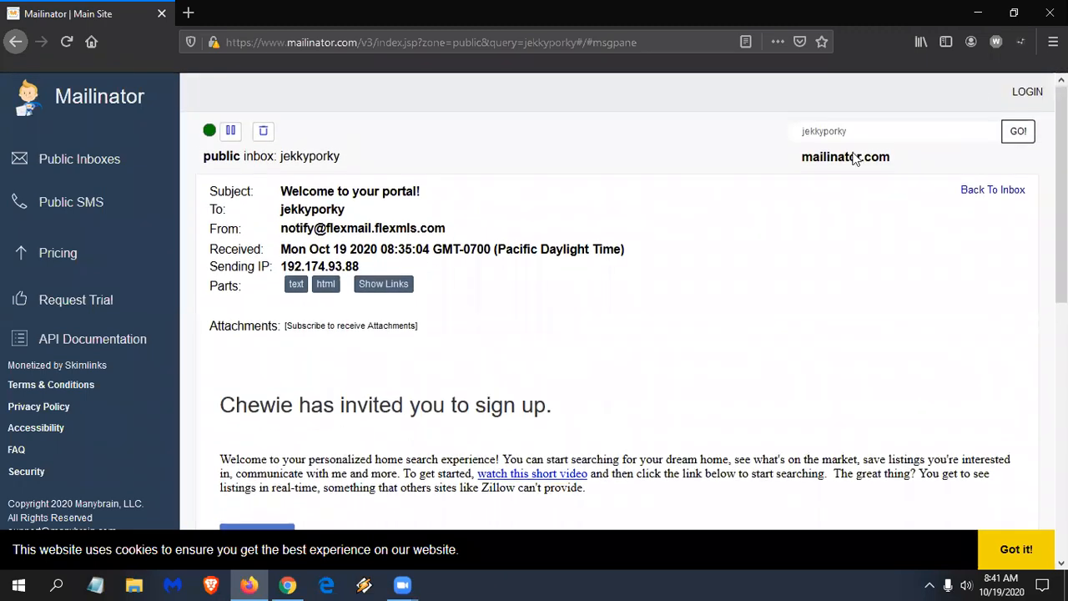
scroll(504, 427, "down", 2)
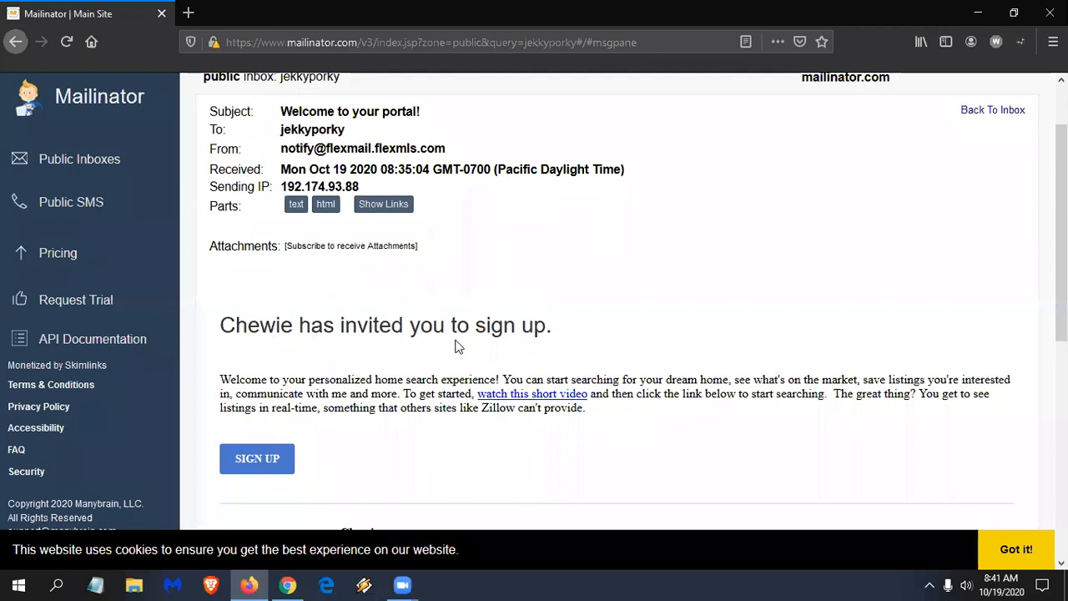
scroll(584, 326, "up", 2)
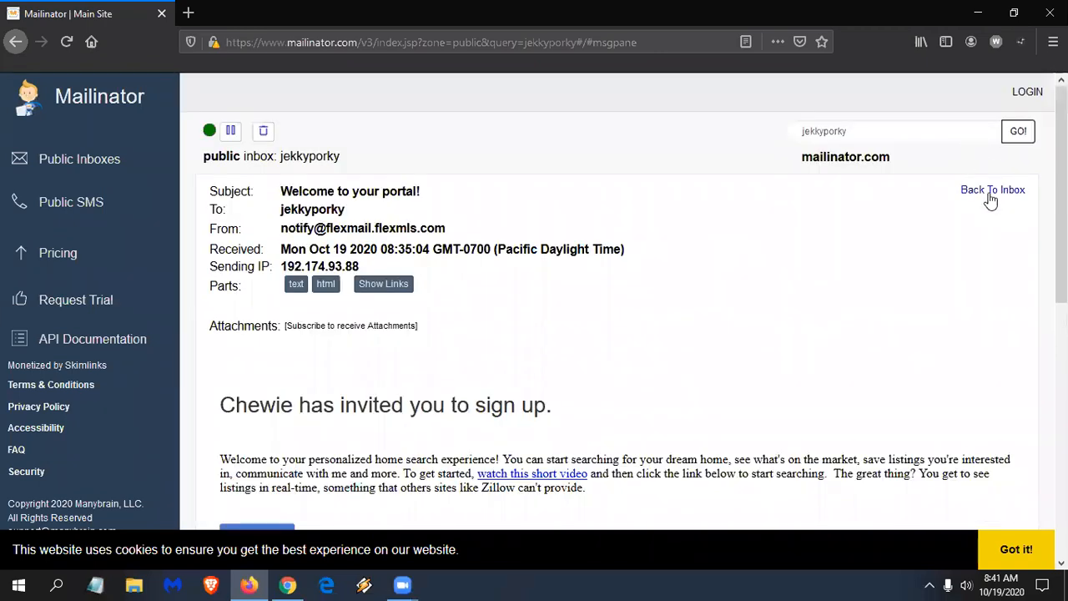
- Return to the inbox list and open the 'New Listing Updates' email
left_click(1012, 135)
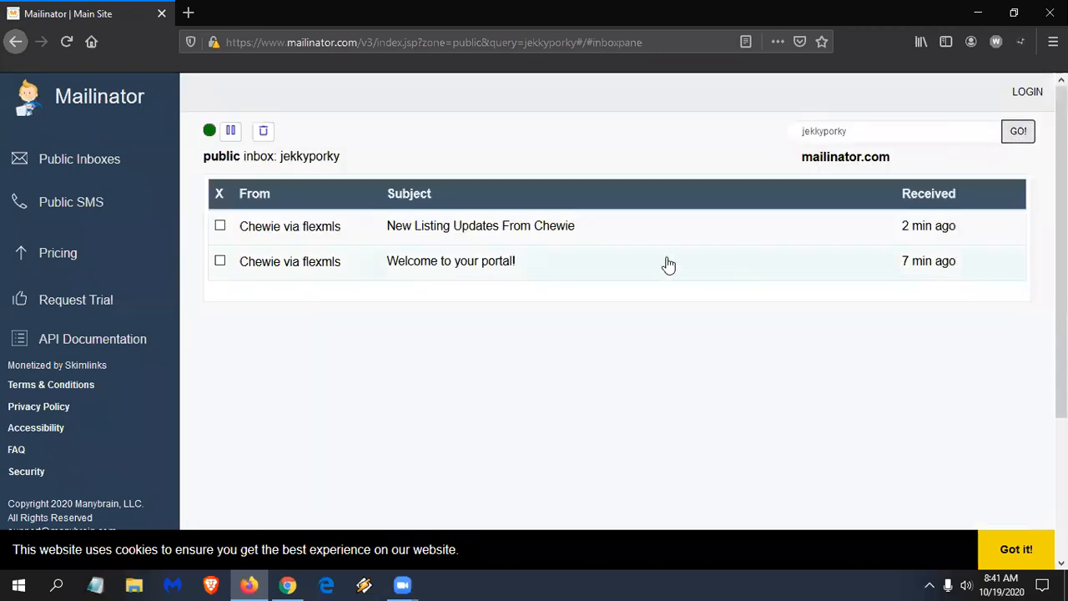
double_click(457, 232)
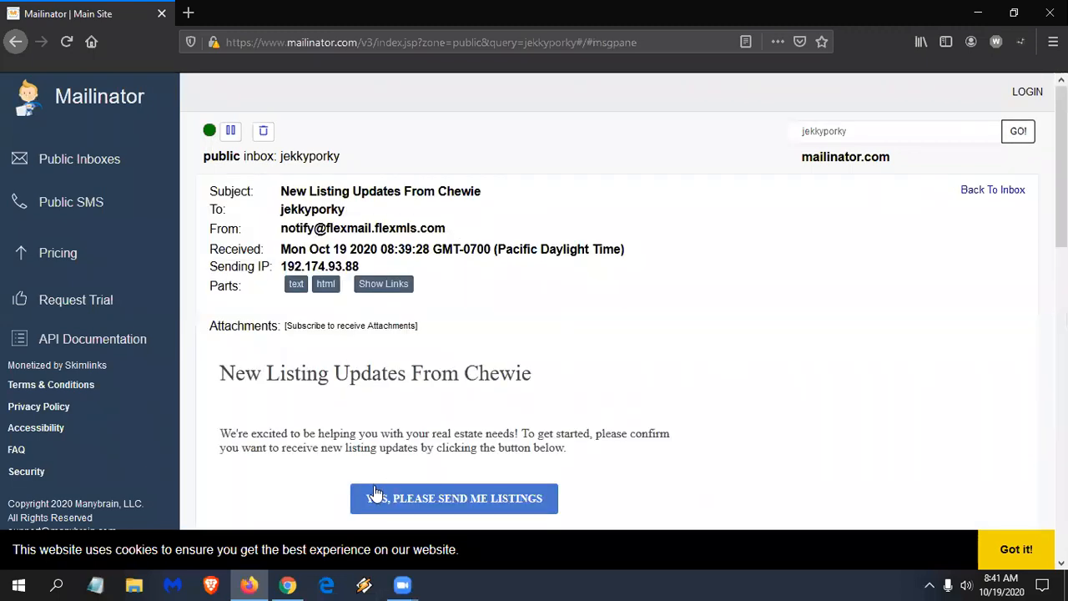
- Confirm the client's listing-update subscription, view and close its Thank you page, and return to the Mailinator inbox
left_click(490, 500)
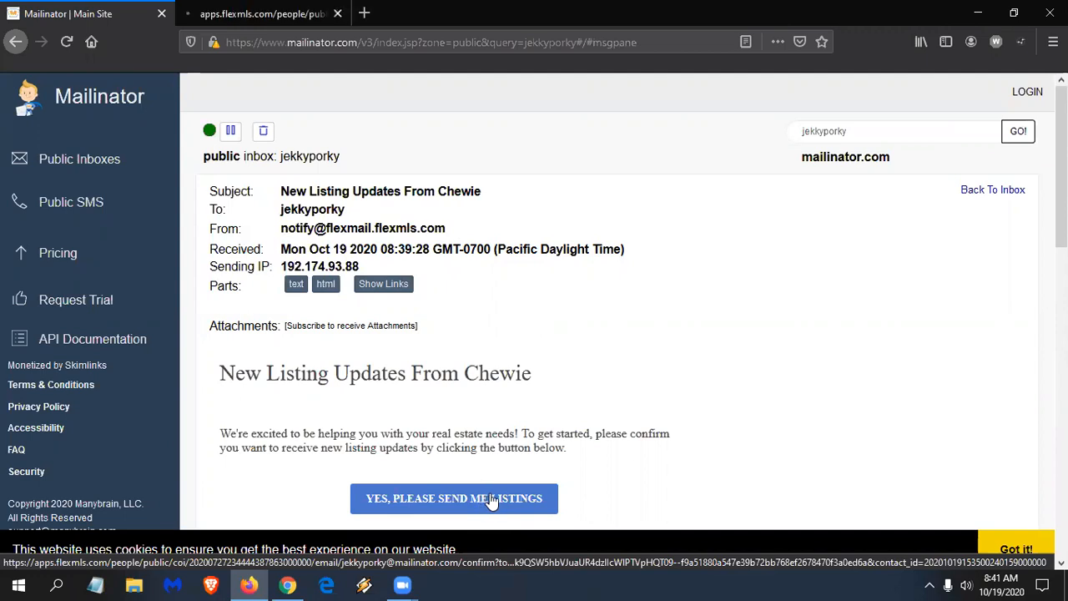
left_click(284, 14)
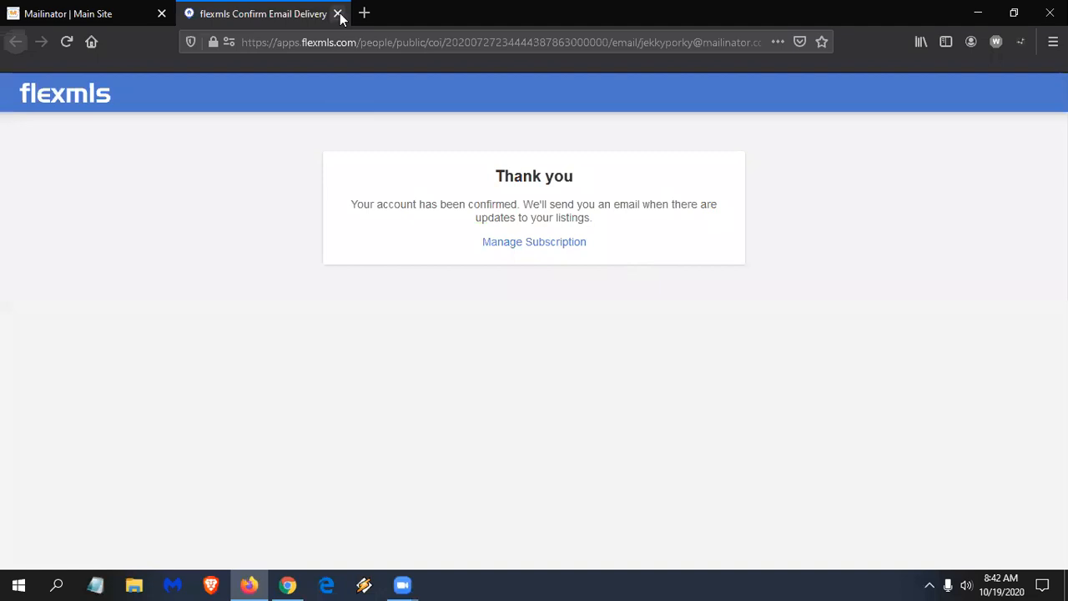
key("ctrl+w")
left_click(1018, 131)
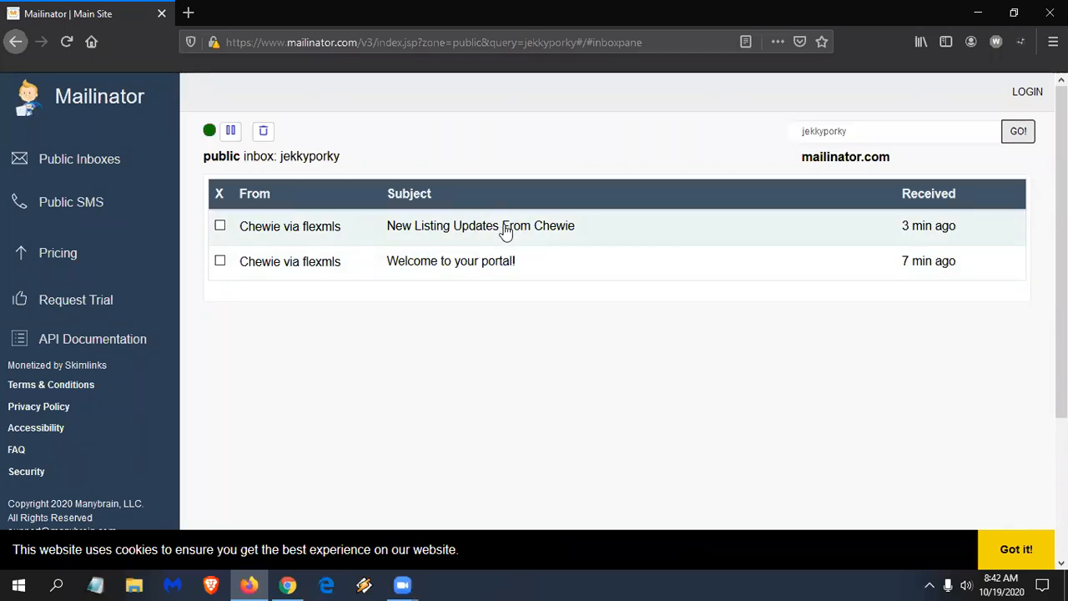
- Switch back to Chrome showing the saved Rocky Mount search with six results beside the map
left_click(288, 584)
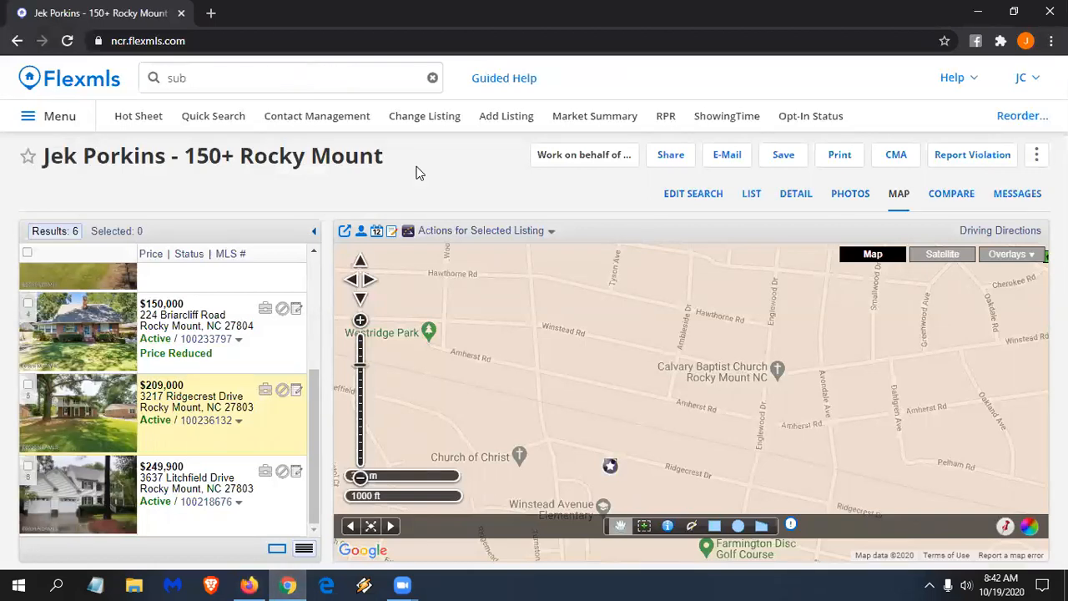
- Check in Contact Management that the test client's e-mail status is Confirmed, then start a Quick Search
left_click(354, 120)
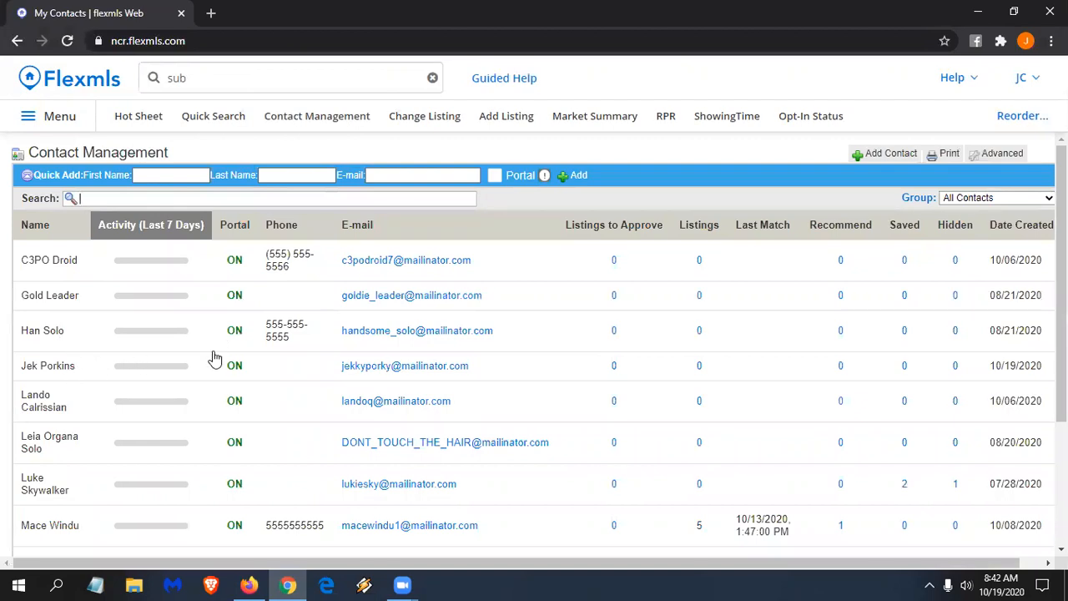
left_click(233, 372)
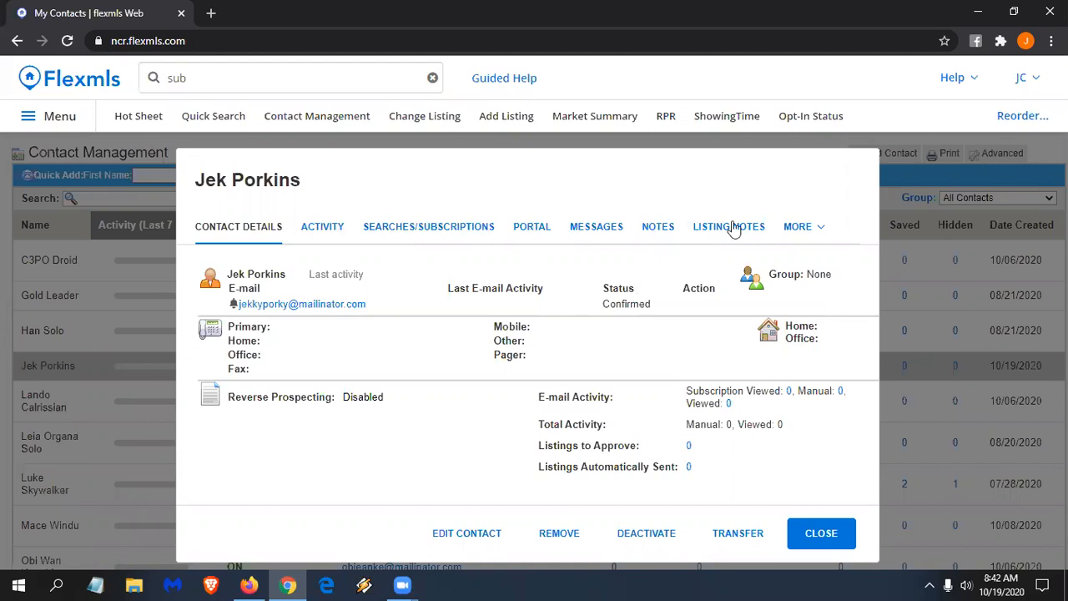
left_click(806, 534)
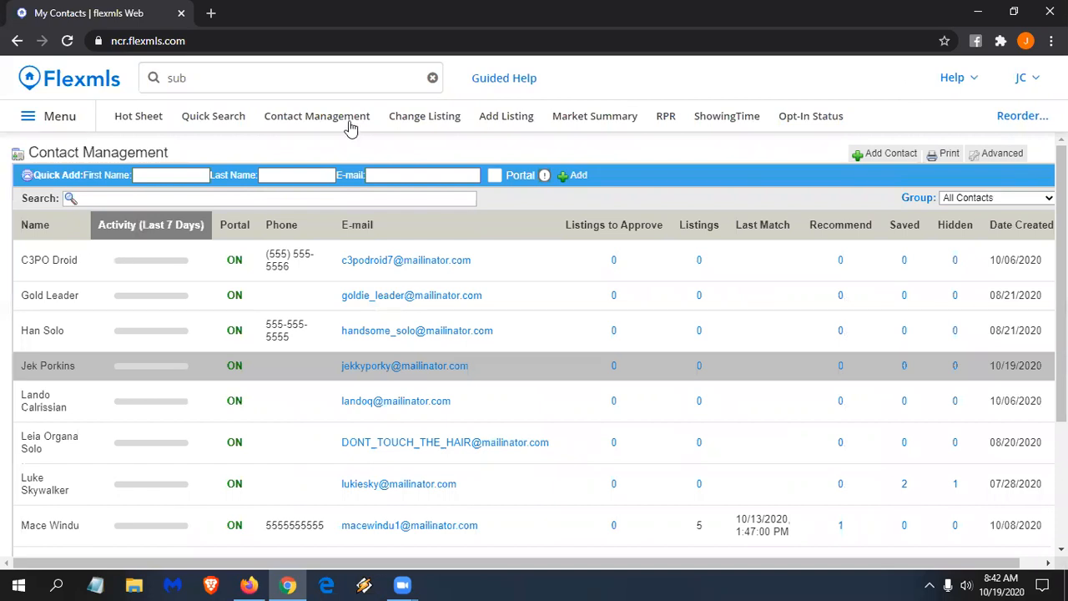
left_click(217, 119)
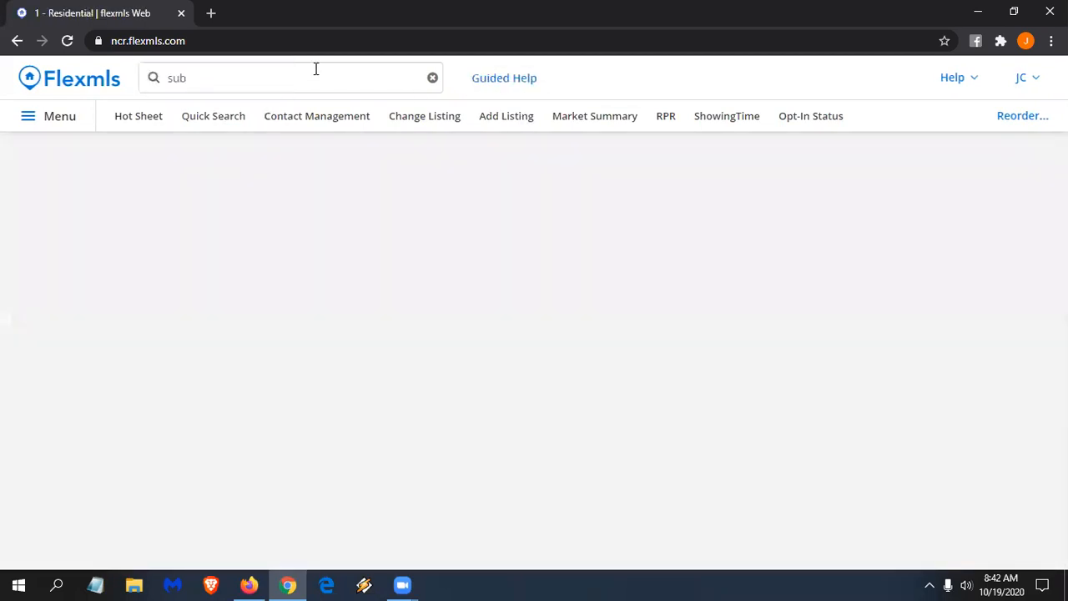
- Clear the leftover search text, limit status to Closed, and make sold date a days-back range
left_click(315, 77)
key("BackSpace")
key("BackSpace")
key("BackSpace")
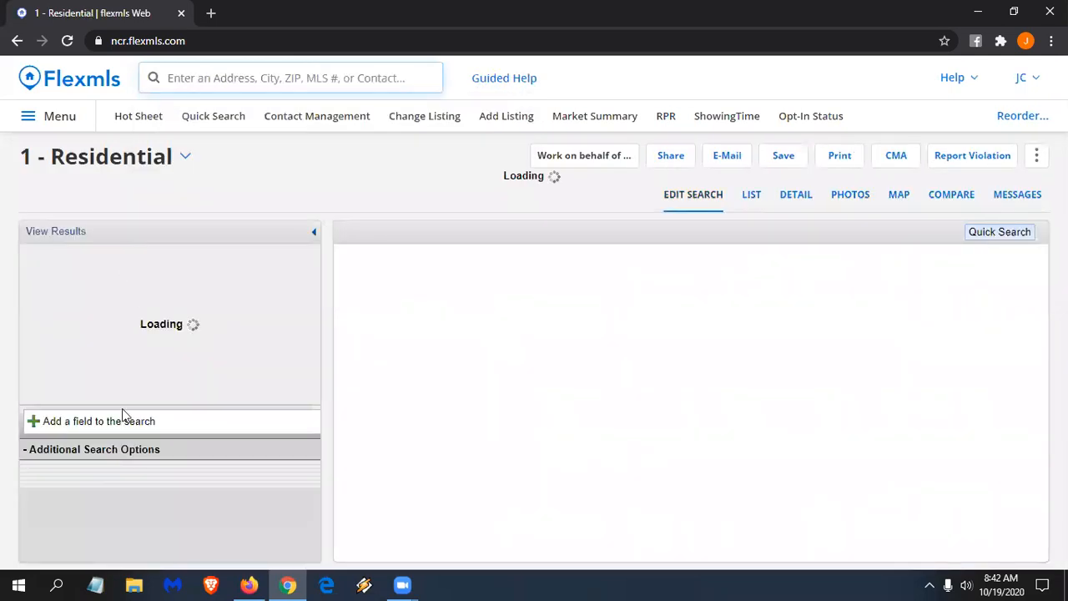
left_click(56, 303)
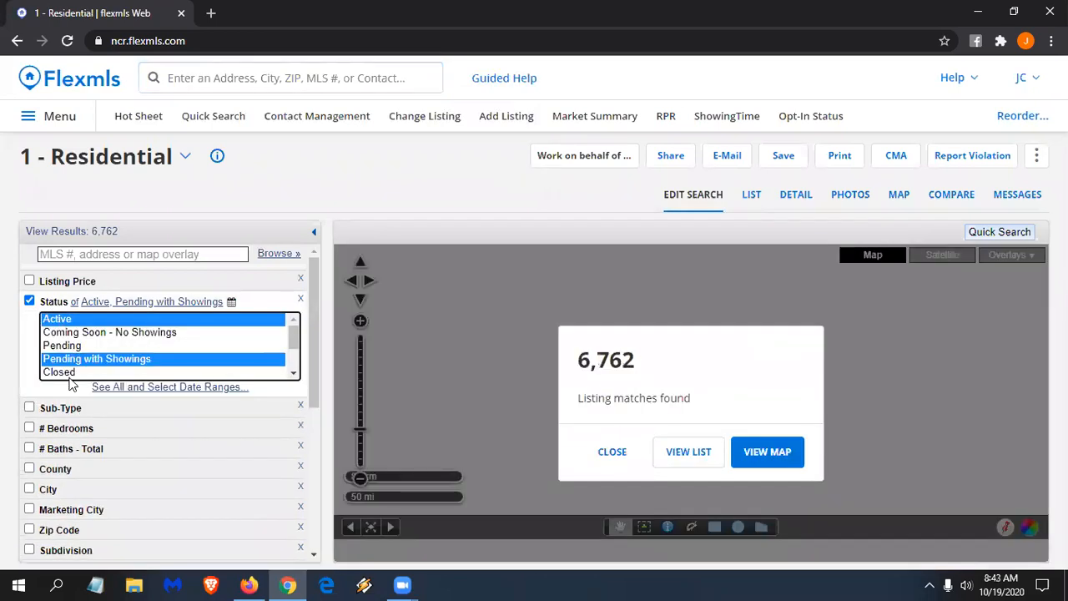
left_click(70, 373)
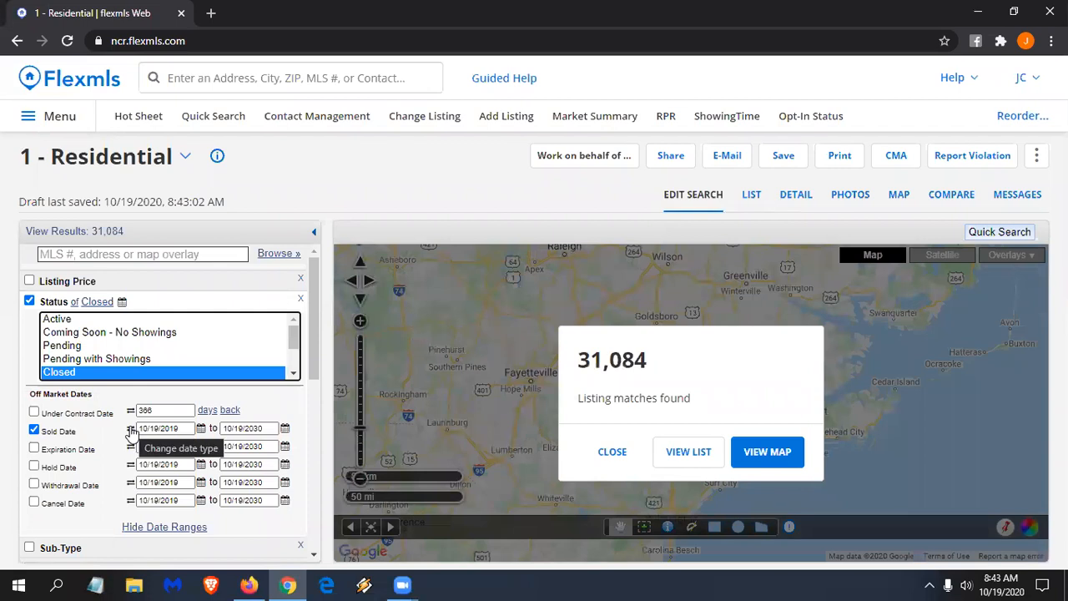
left_click(130, 430)
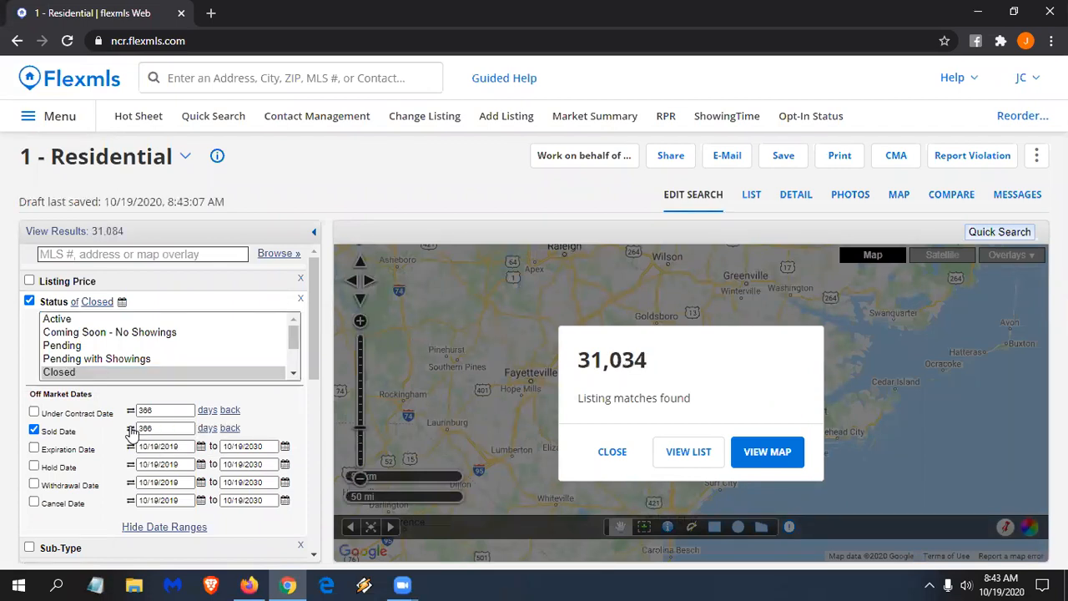
- Exclude the Manufactured Home sub-type, leaving 29,833 closed listings sold within 366 days
scroll(127, 395, "down", 3)
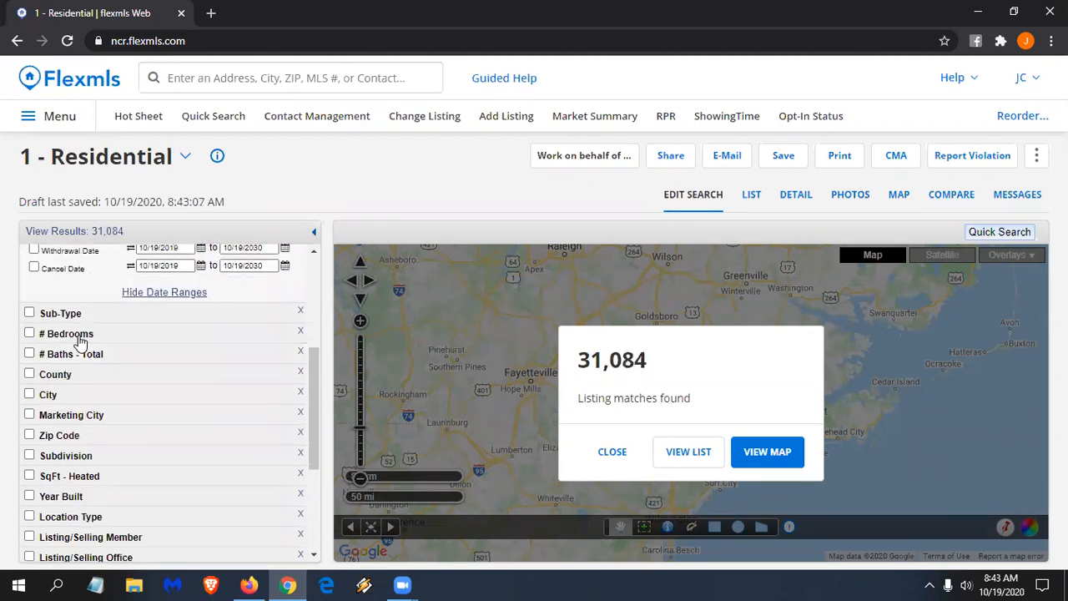
left_click(62, 320)
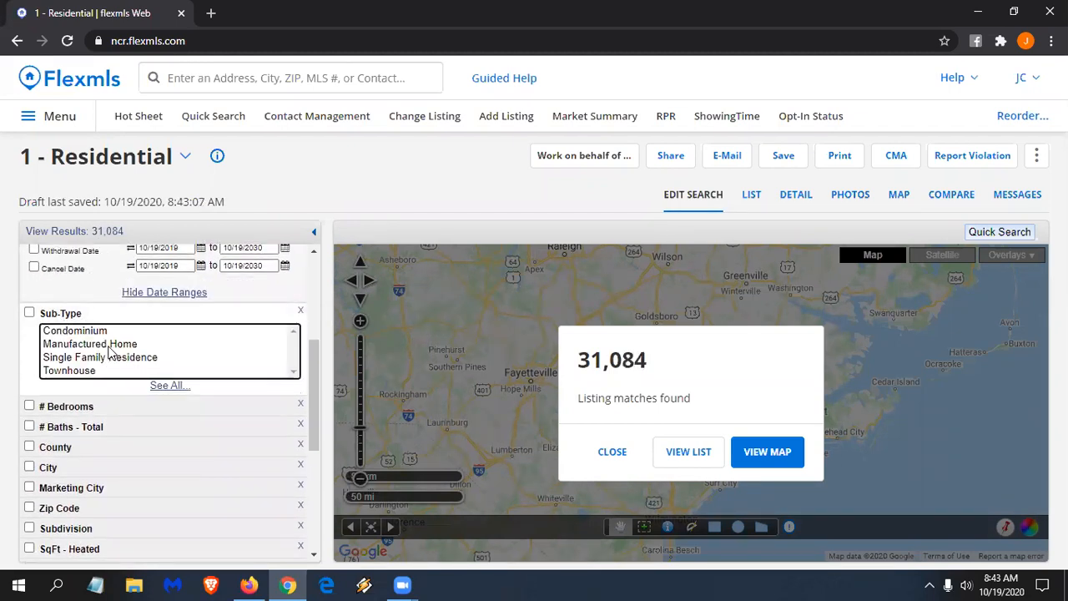
left_click(113, 350)
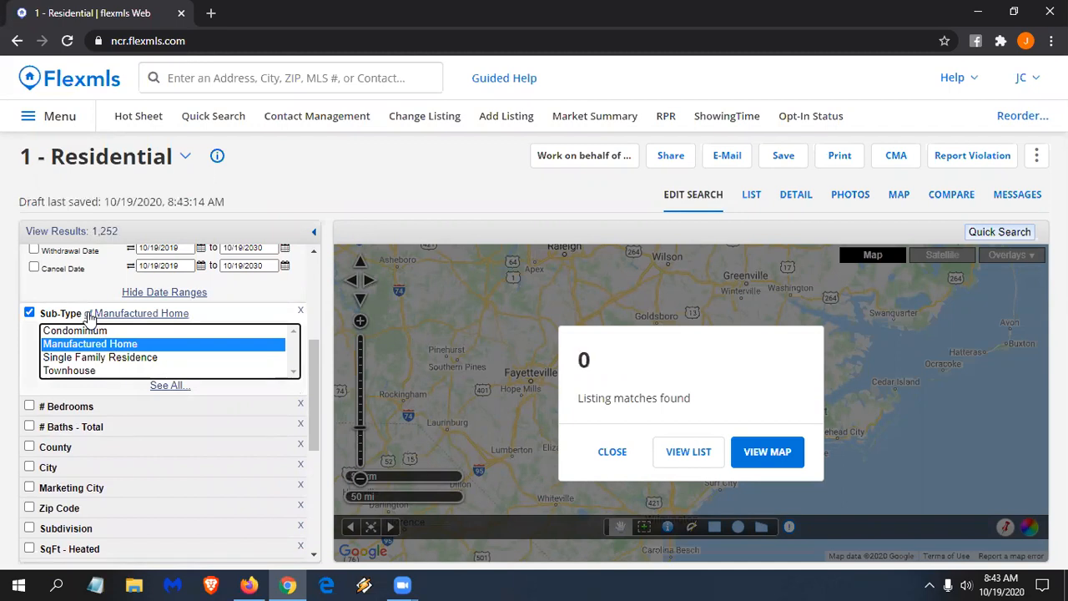
left_click(87, 314)
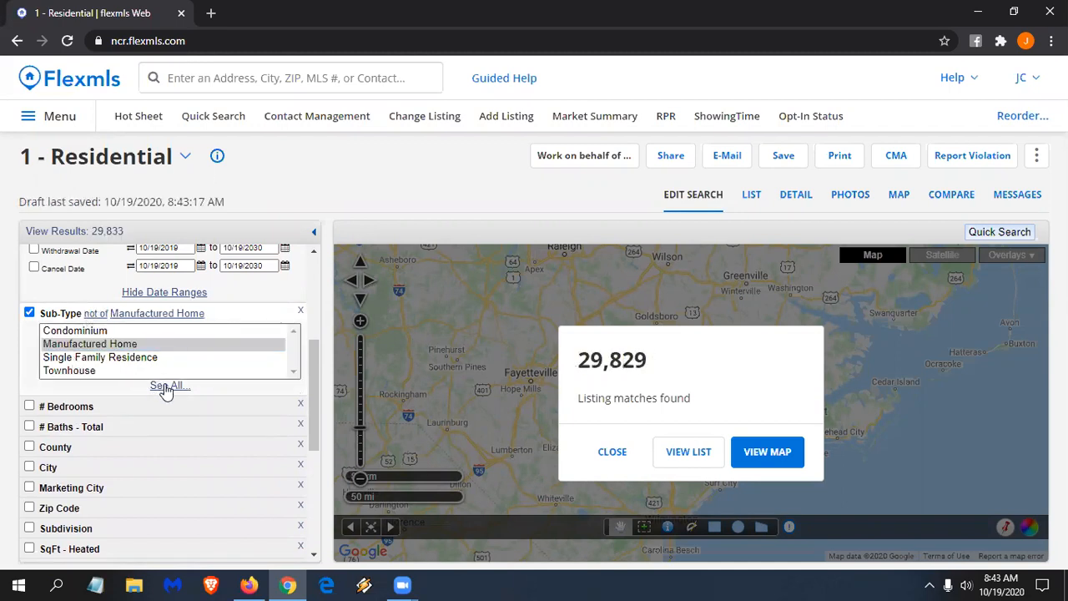
scroll(167, 389, "down", 1)
scroll(167, 389, "down", 2)
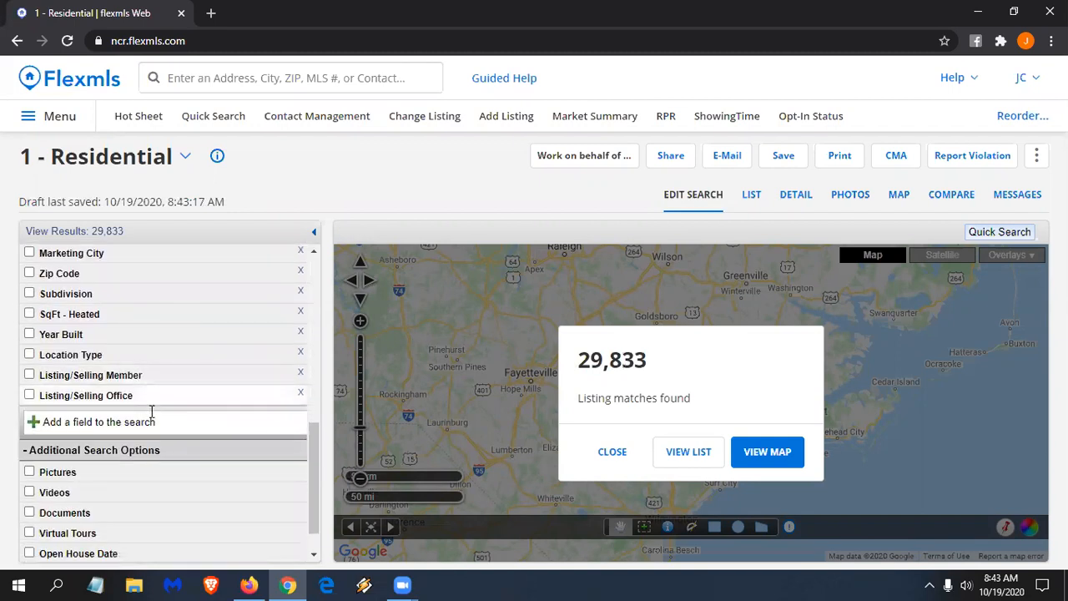
- Add the Appliances/Equip and Exterior Features fields to the residential search criteria
left_click(108, 426)
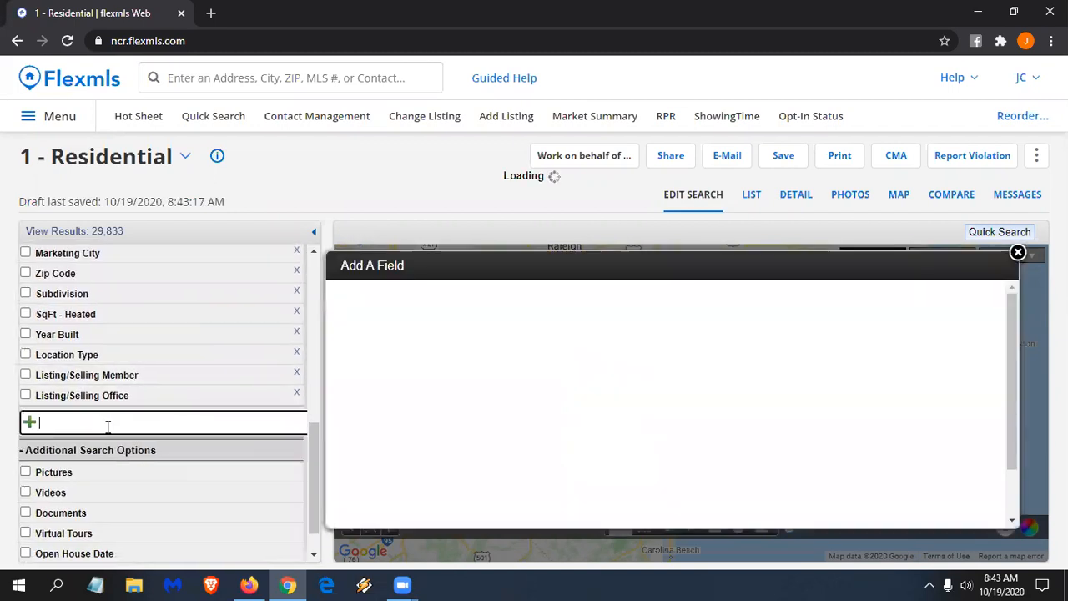
type("appl")
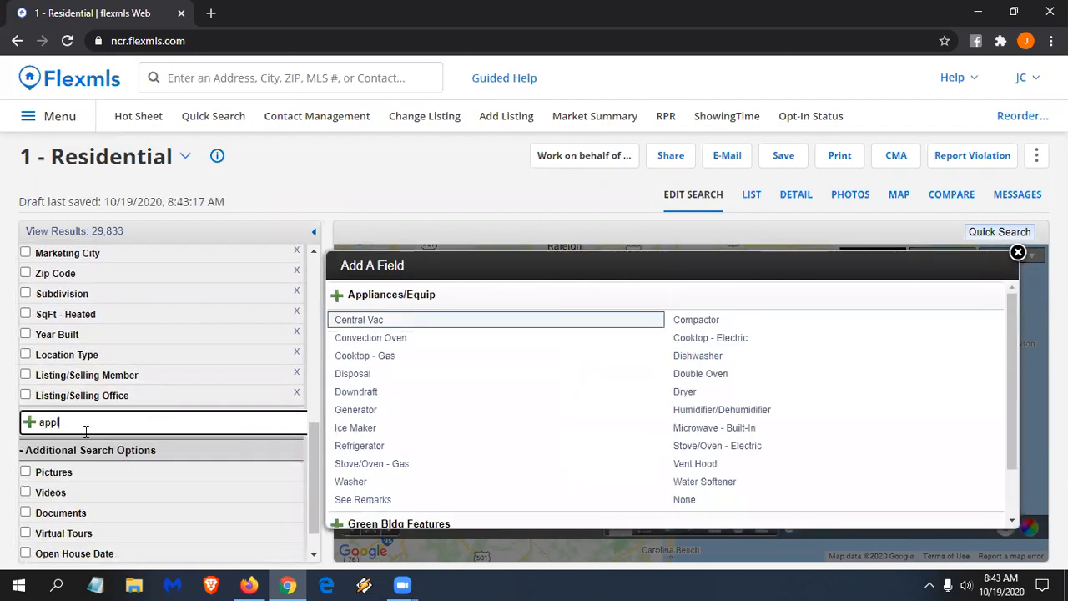
left_click(372, 295)
type("ex")
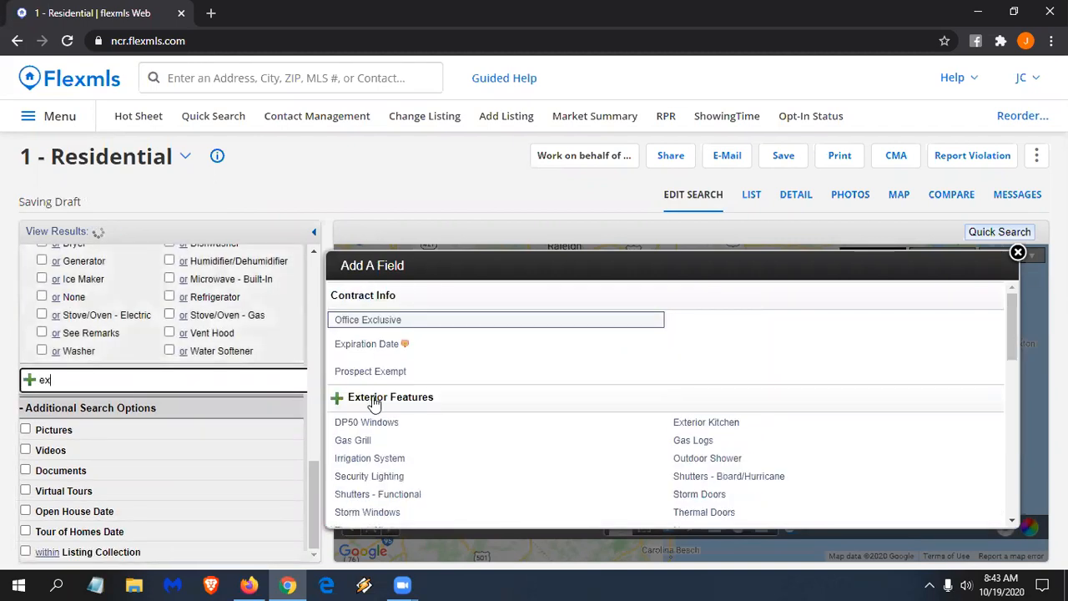
left_click(375, 399)
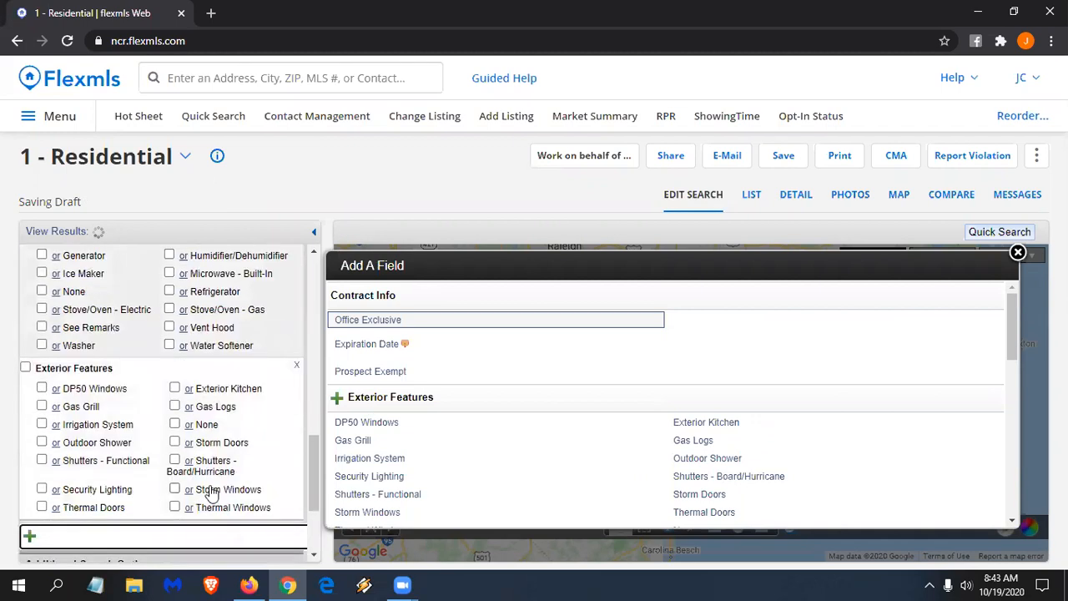
left_click(1017, 253)
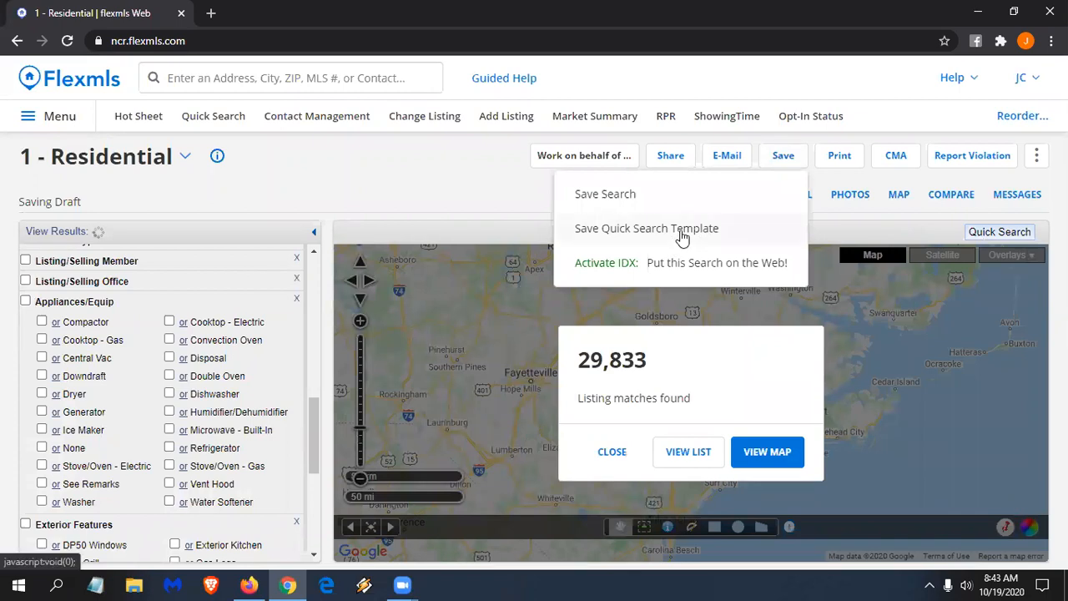
- Leave the property types unchanged and dismiss the 29,833 listing match-count popup
left_click(187, 157)
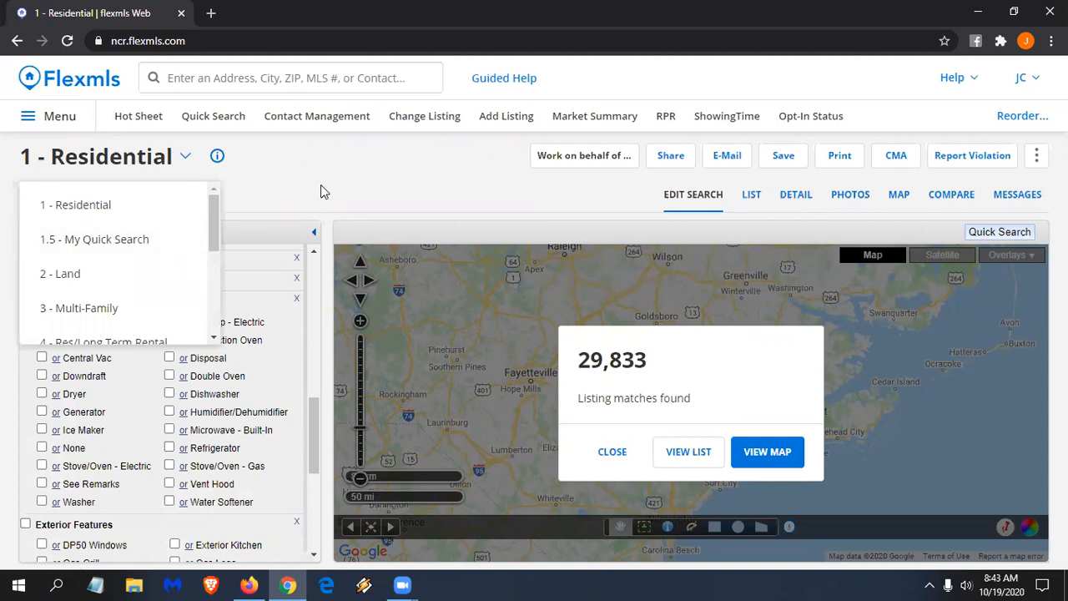
left_click(321, 185)
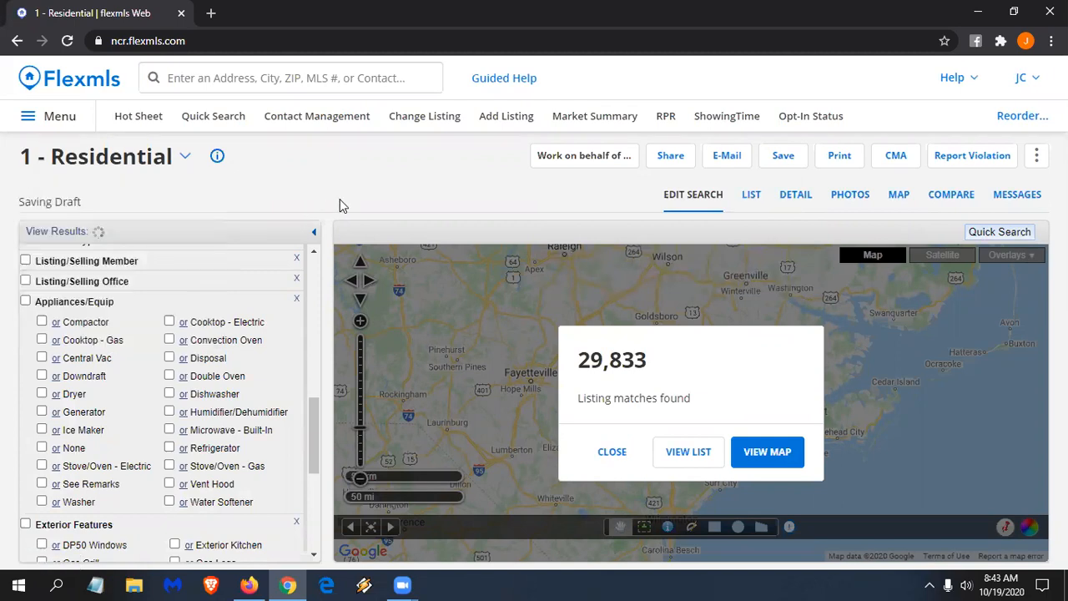
left_click(614, 451)
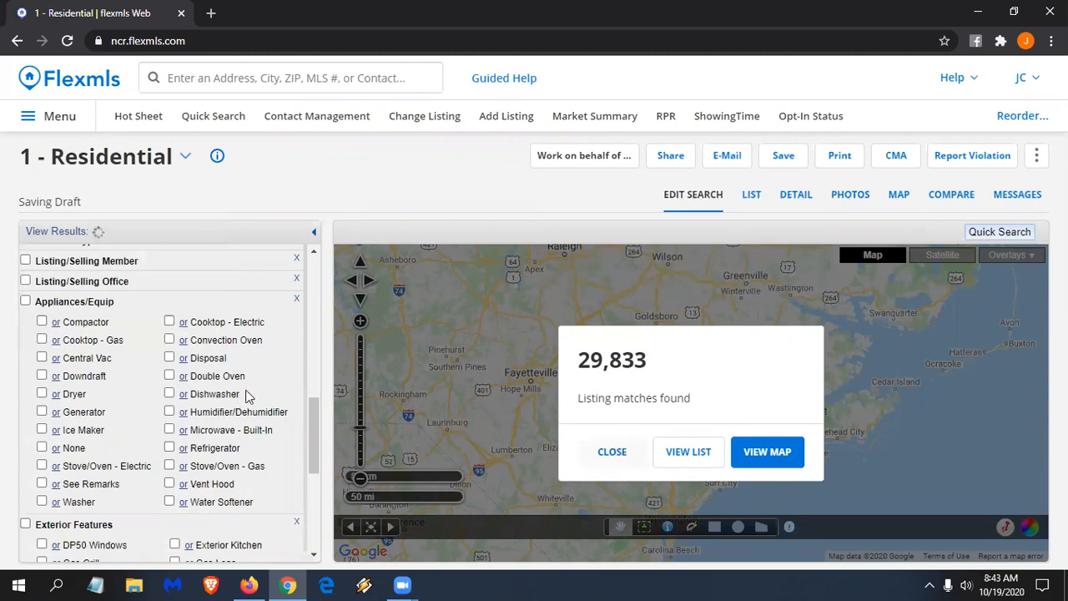
scroll(236, 404, "up", 3)
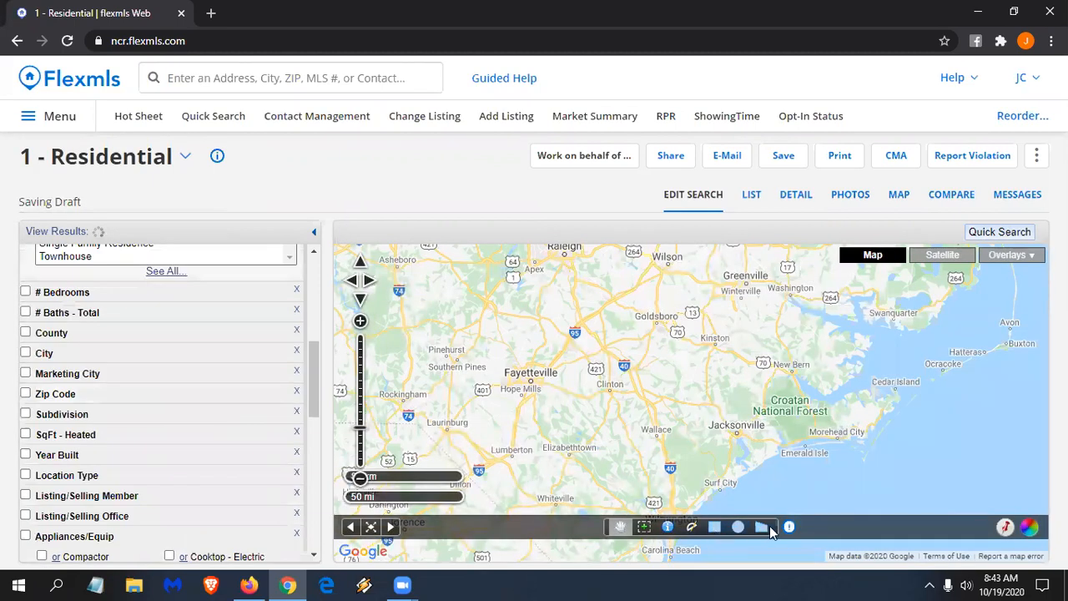
- Draw a four-sided polygon around Rocky Mount and zoom the map to it, narrowing results to 556
left_click_drag(796, 419, 807, 465)
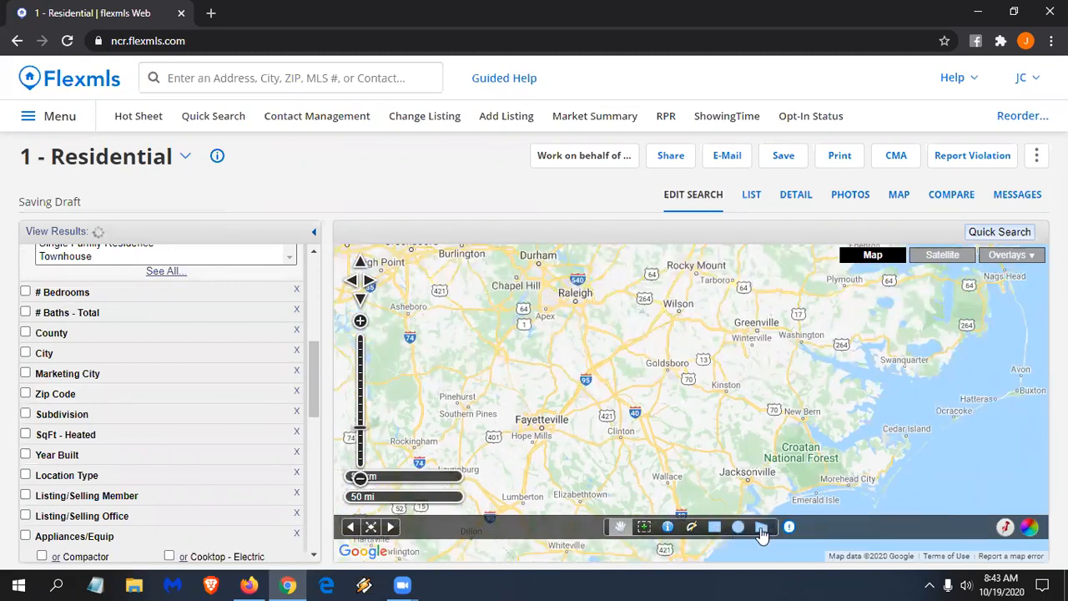
left_click_drag(690, 442, 688, 444)
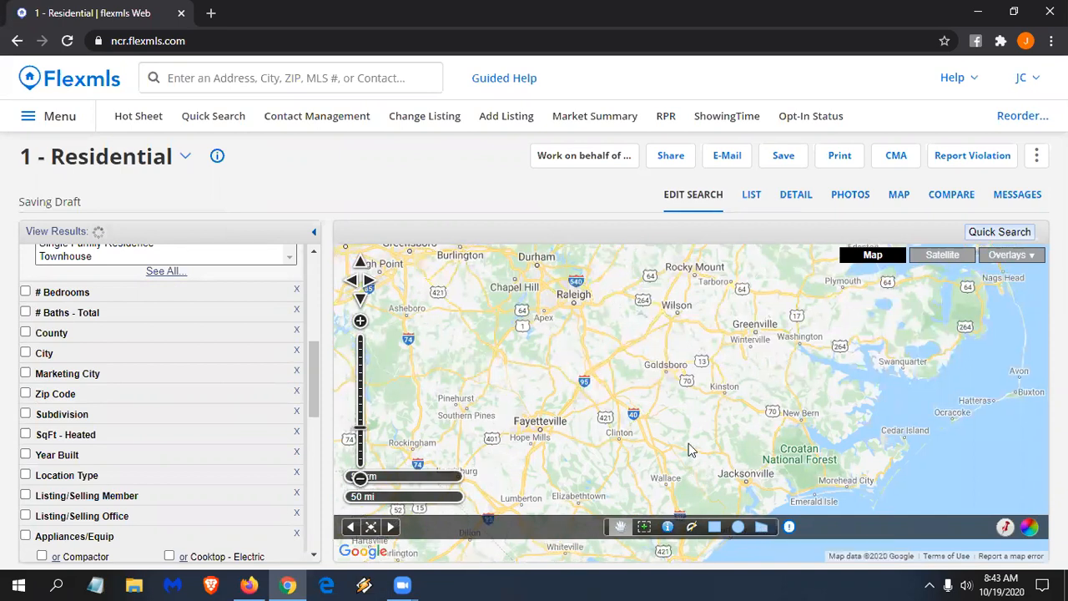
left_click(762, 528)
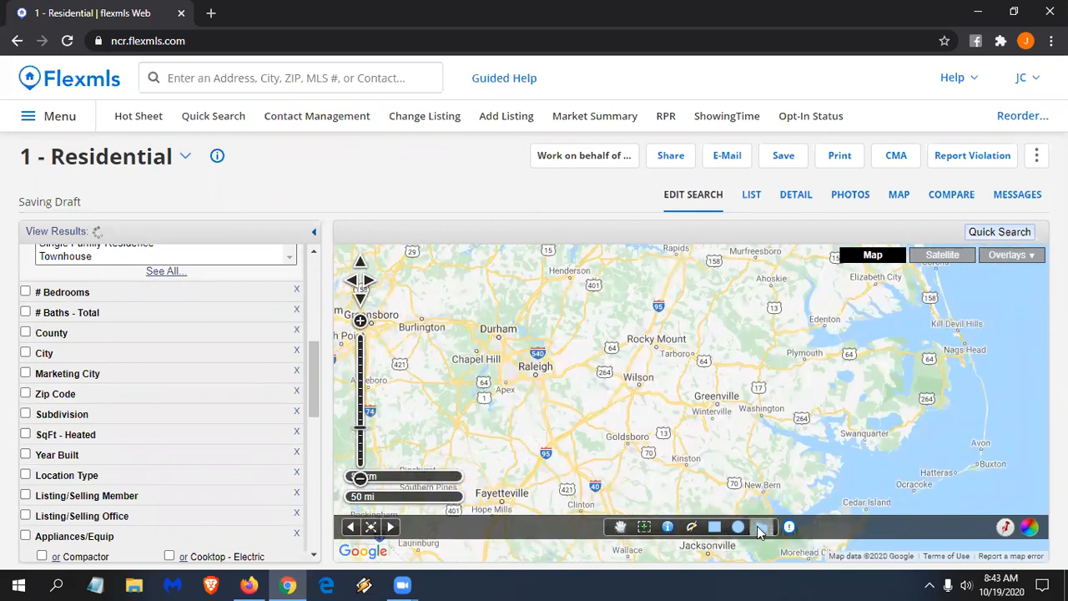
left_click(641, 350)
left_click(670, 365)
left_click(677, 342)
double_click(678, 345)
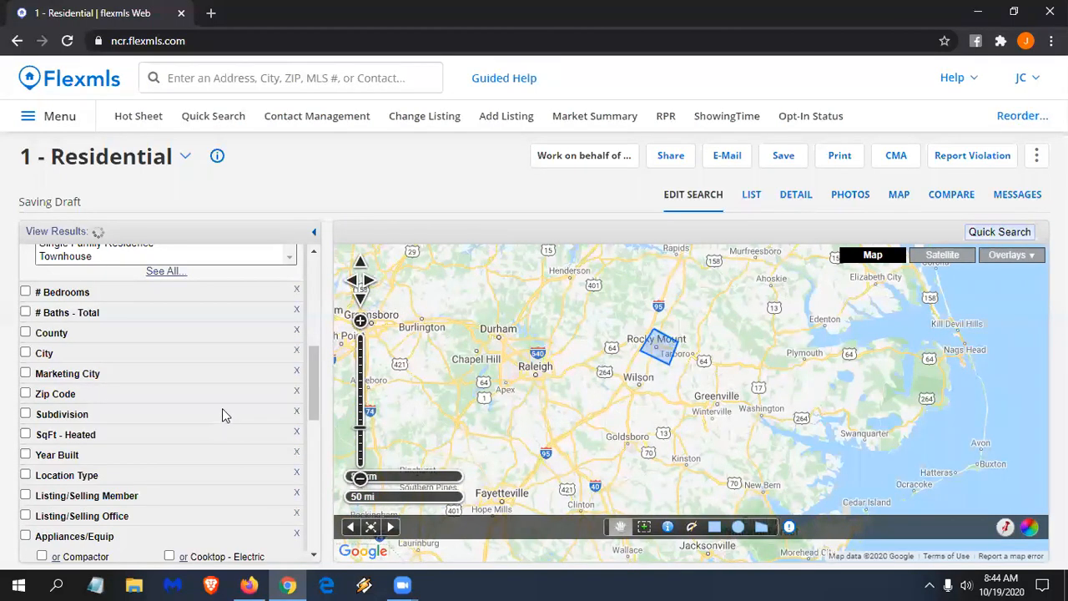
scroll(233, 409, "up", 4)
scroll(81, 300, "up", 1)
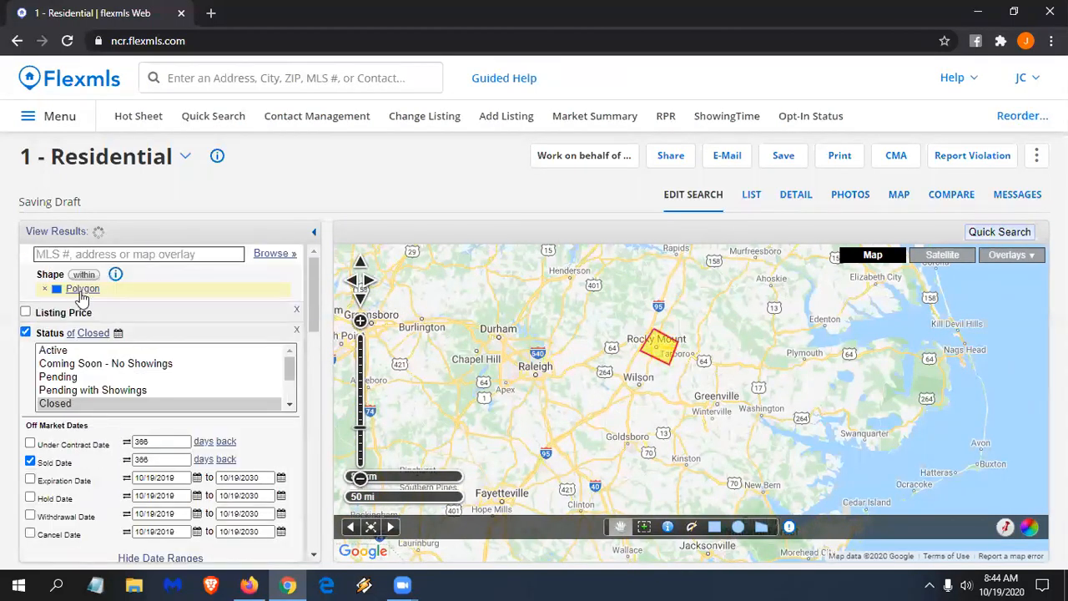
left_click(81, 292)
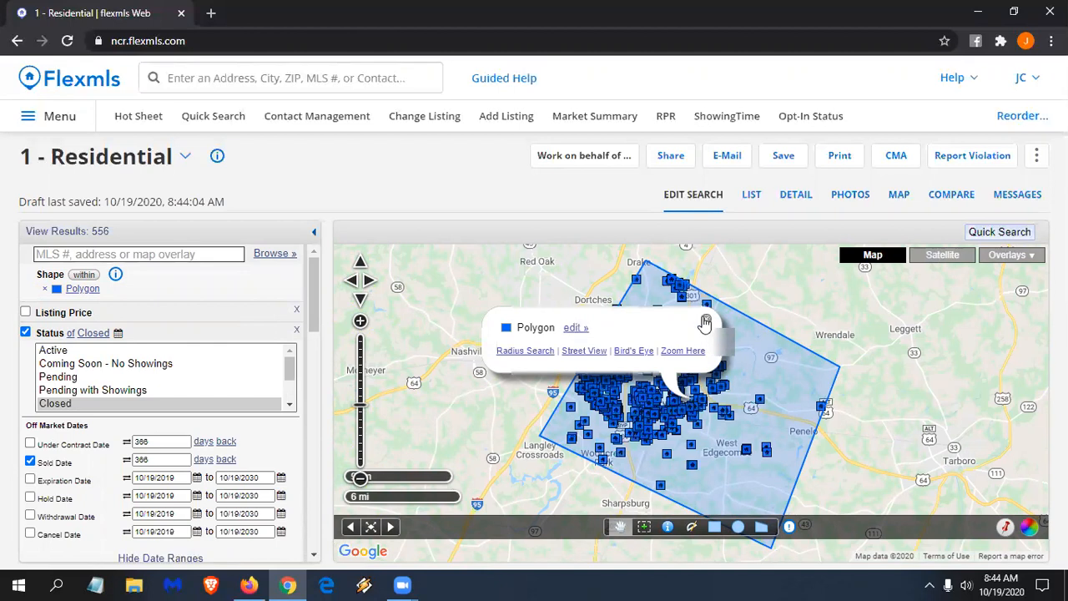
- Dismiss the polygon and overlay-suggestion popups and show the 556 closed results as a list
left_click(706, 319)
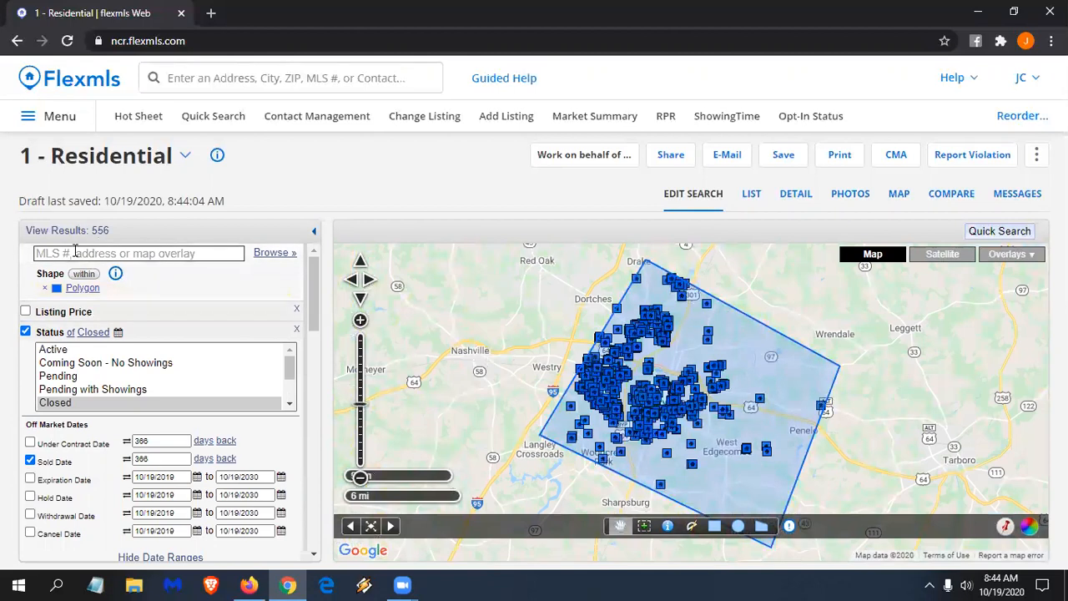
left_click(55, 253)
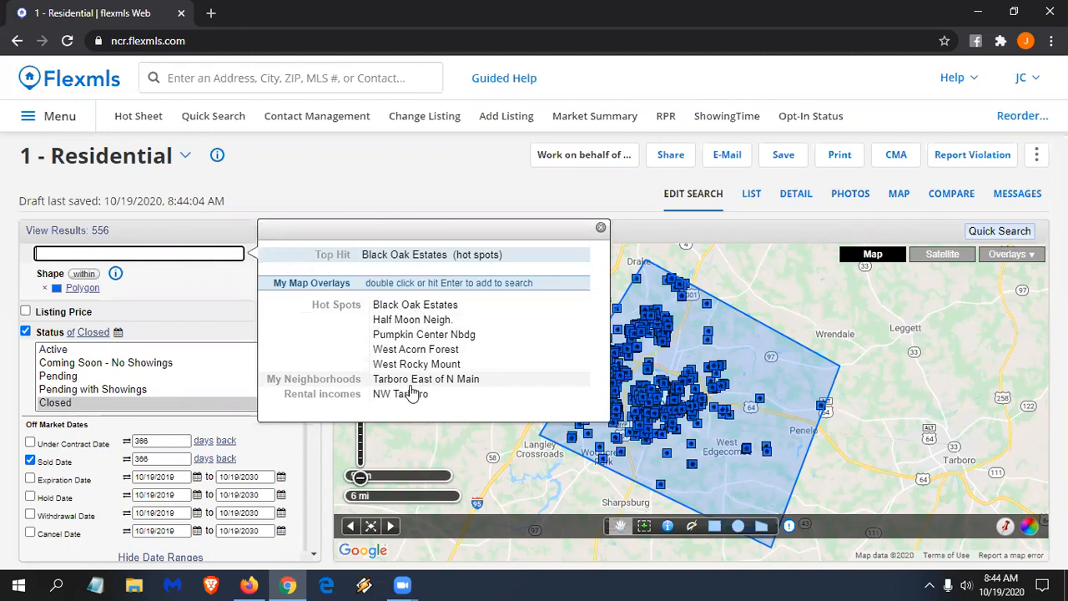
left_click(600, 230)
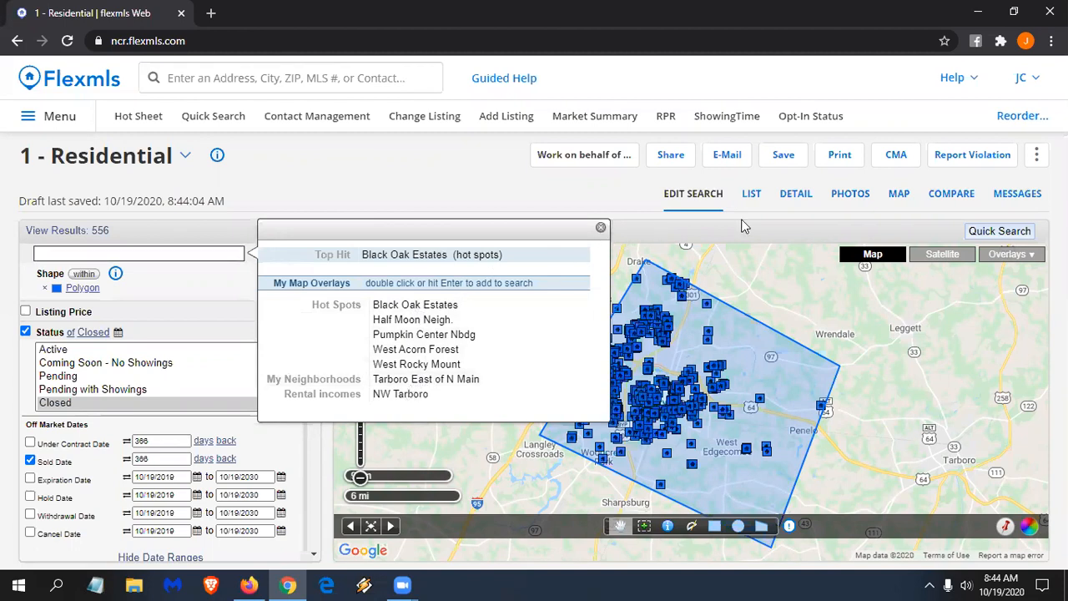
left_click(751, 197)
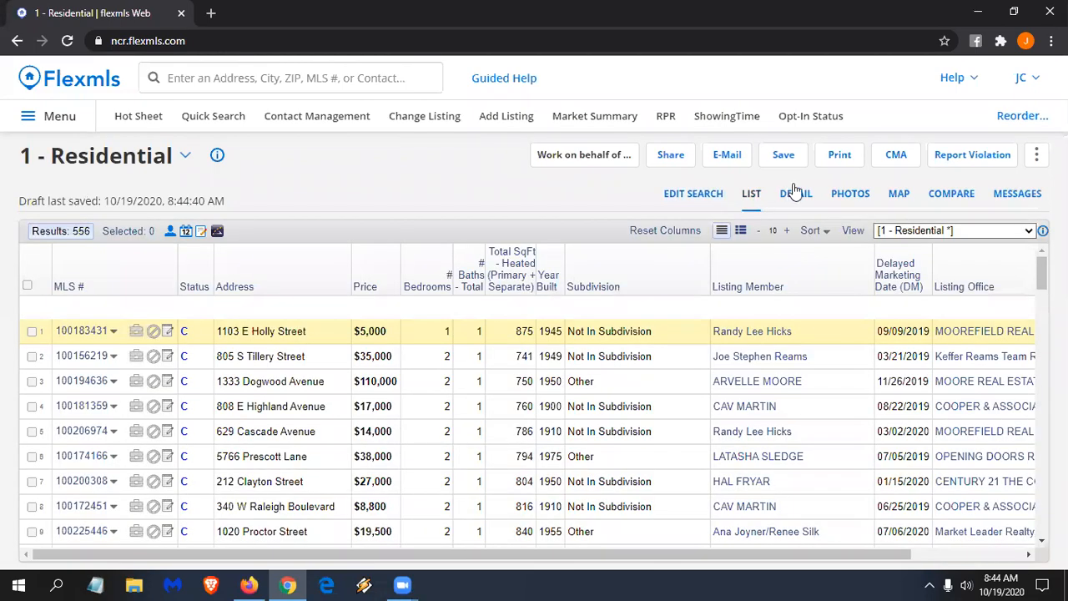
- Browse the results in Detail, Photos and Map views, opening the info card for a $250,000 sale
left_click(797, 194)
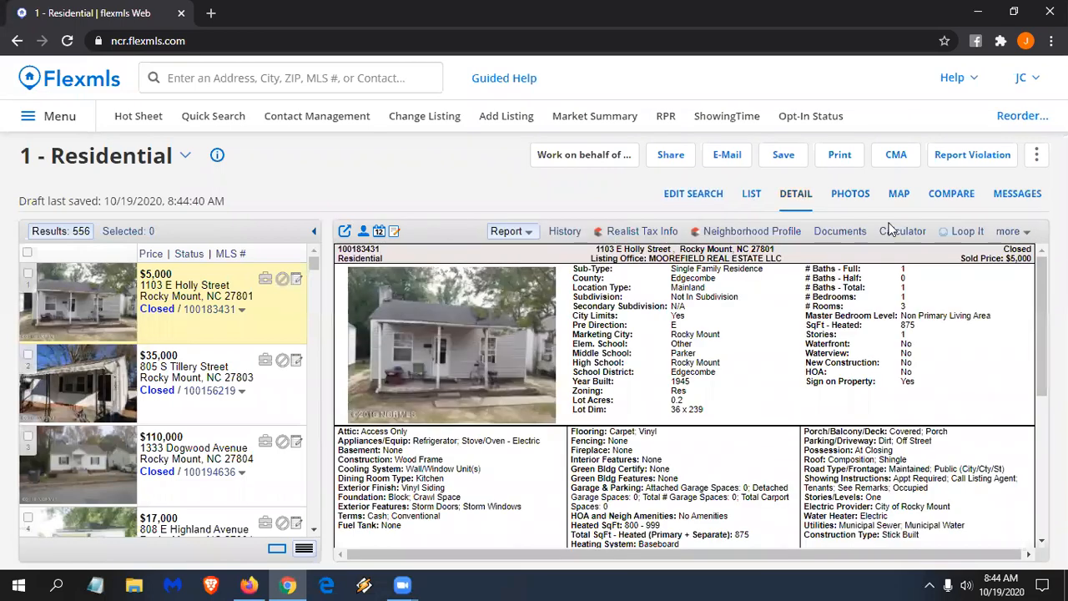
left_click(850, 196)
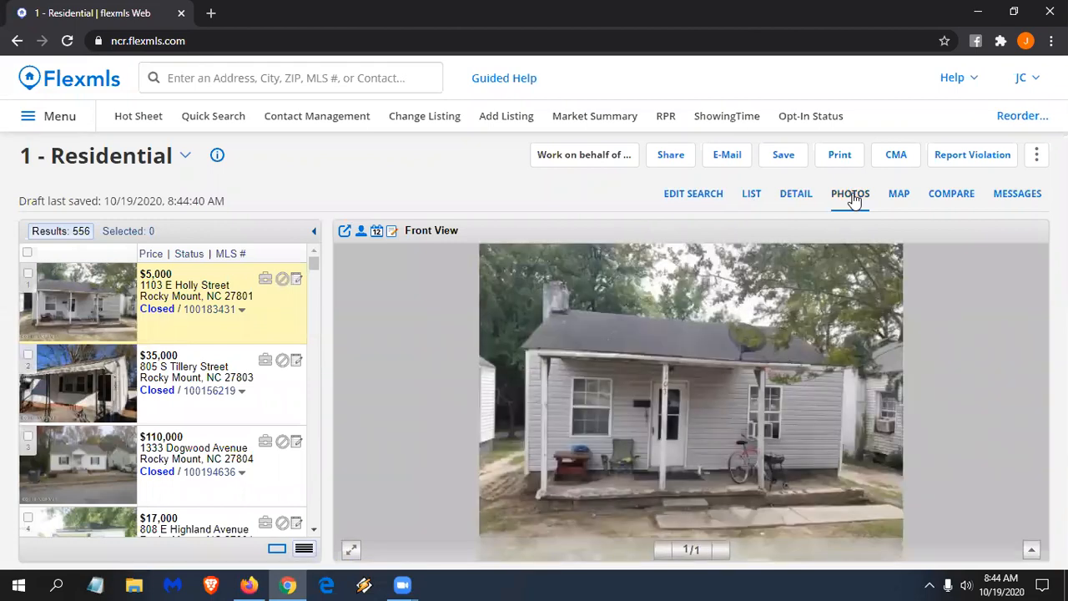
left_click(899, 198)
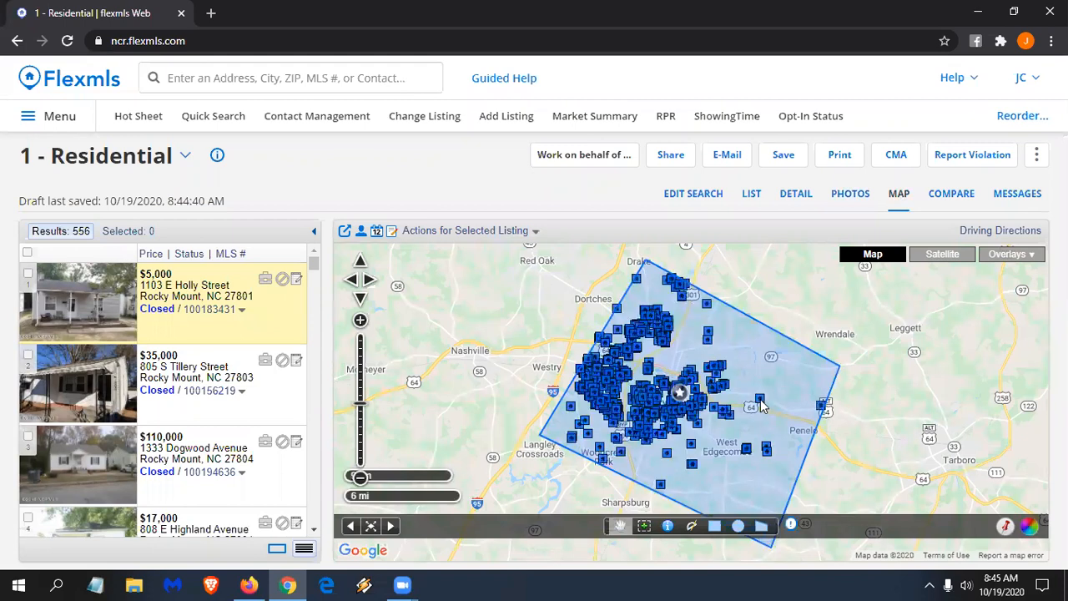
left_click(759, 402)
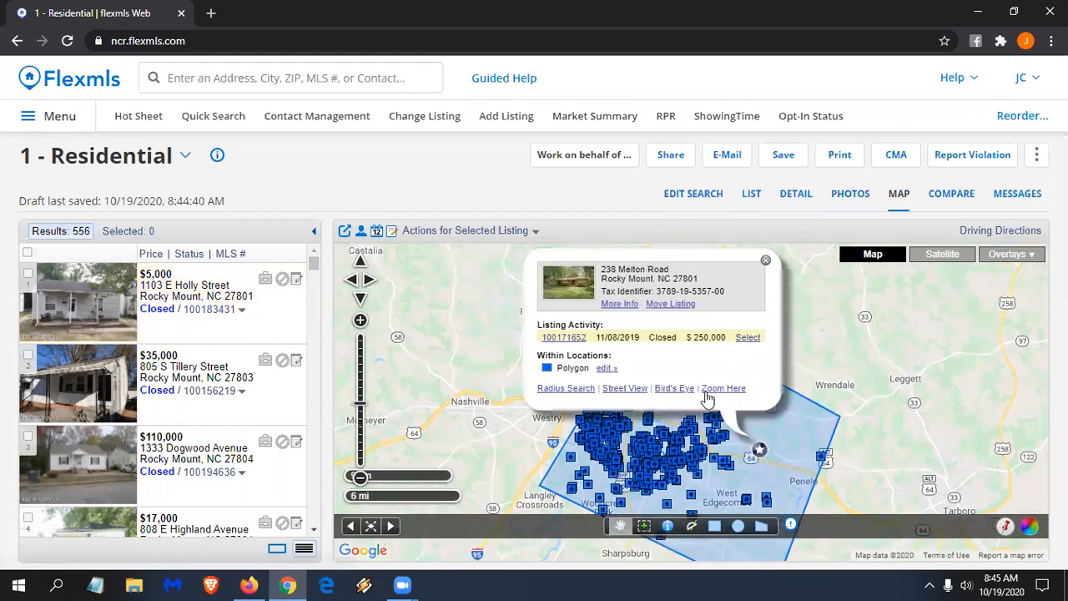